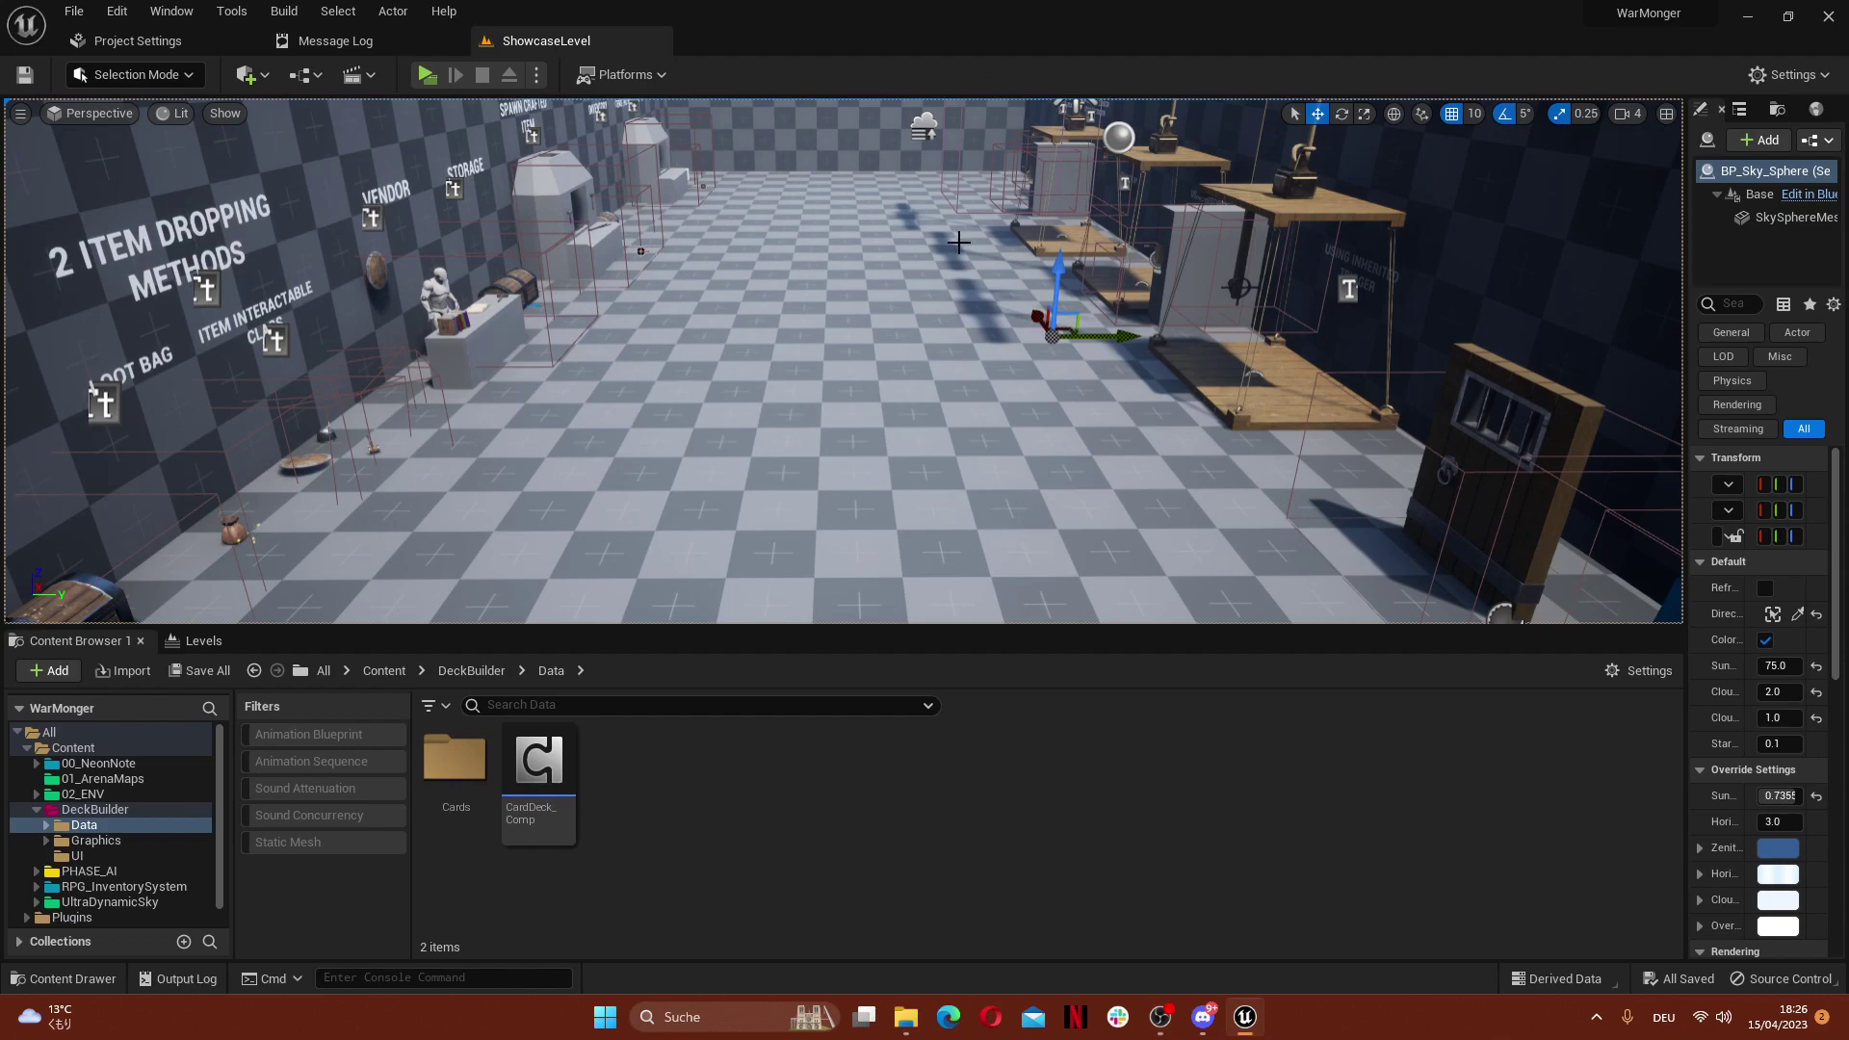
Look through the Content and 00_NeonNote folders, then open the NPCs folder inside PHASE_AI
{"action": "left_click", "coordinate": [471, 670]}
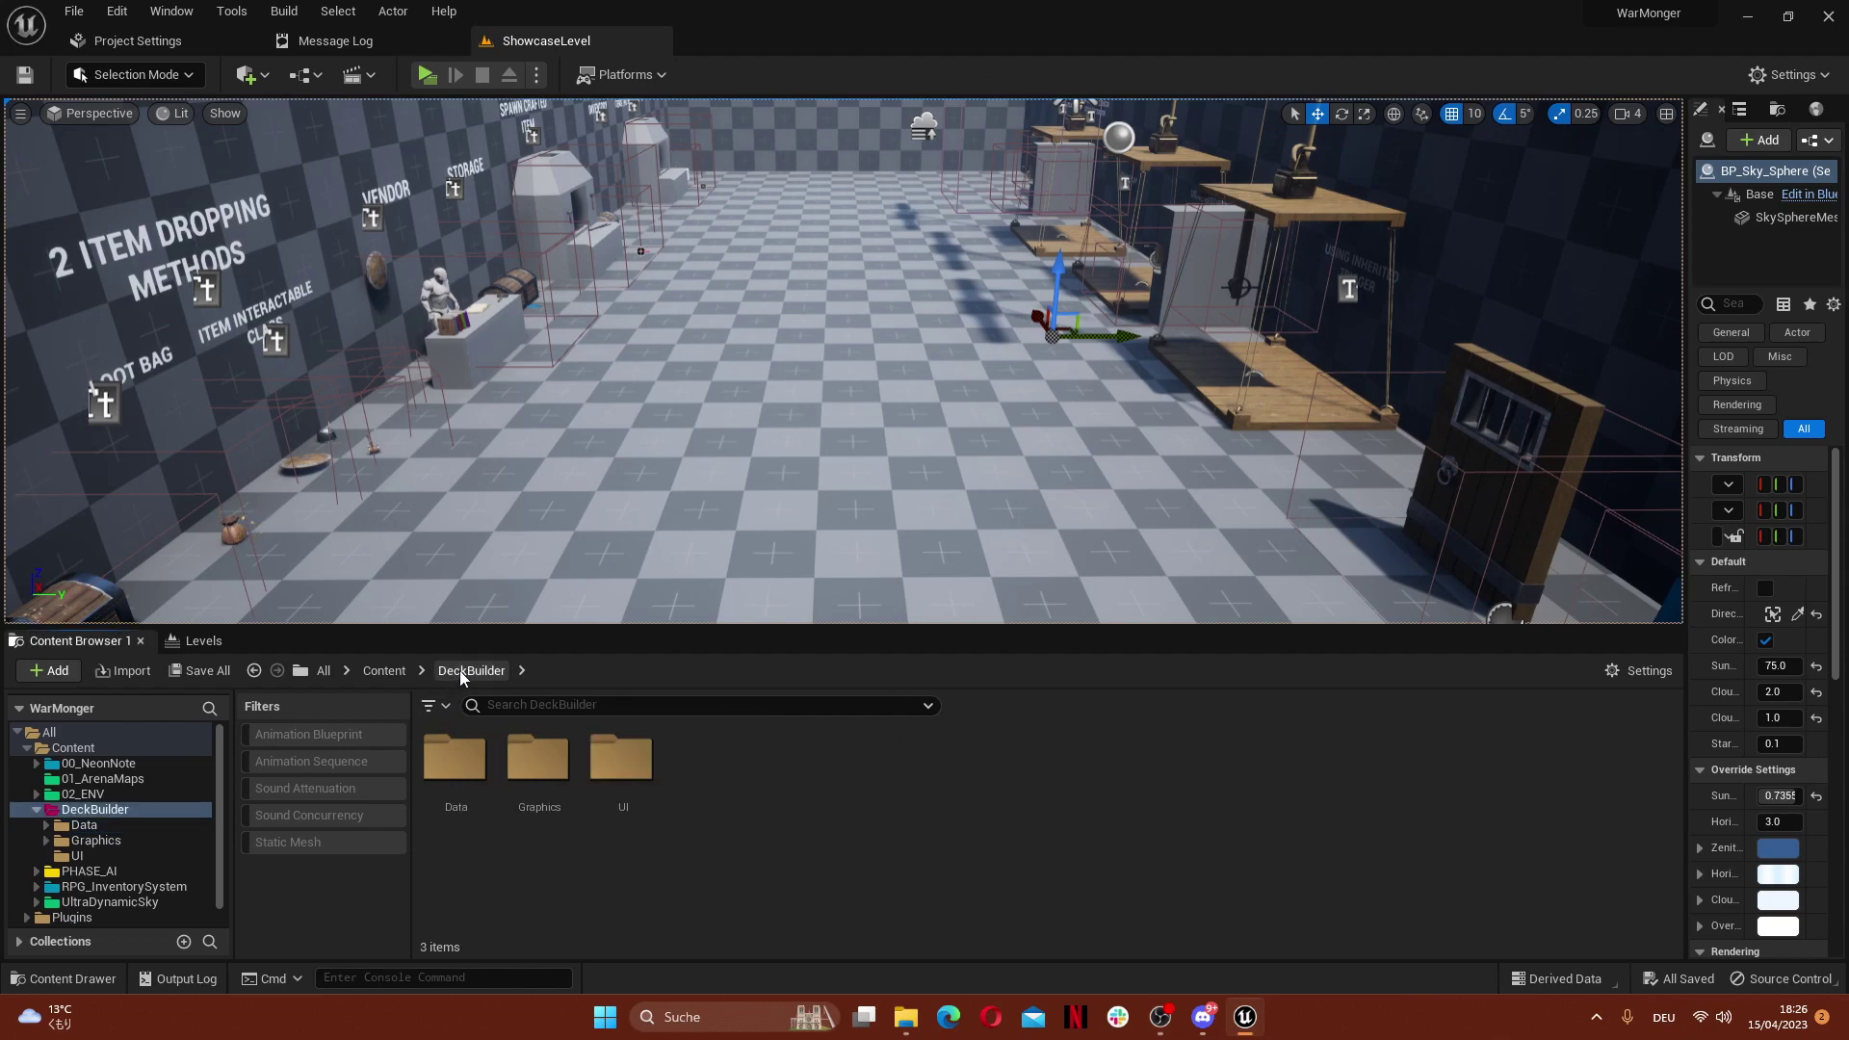
{"action": "left_click", "coordinate": [384, 671]}
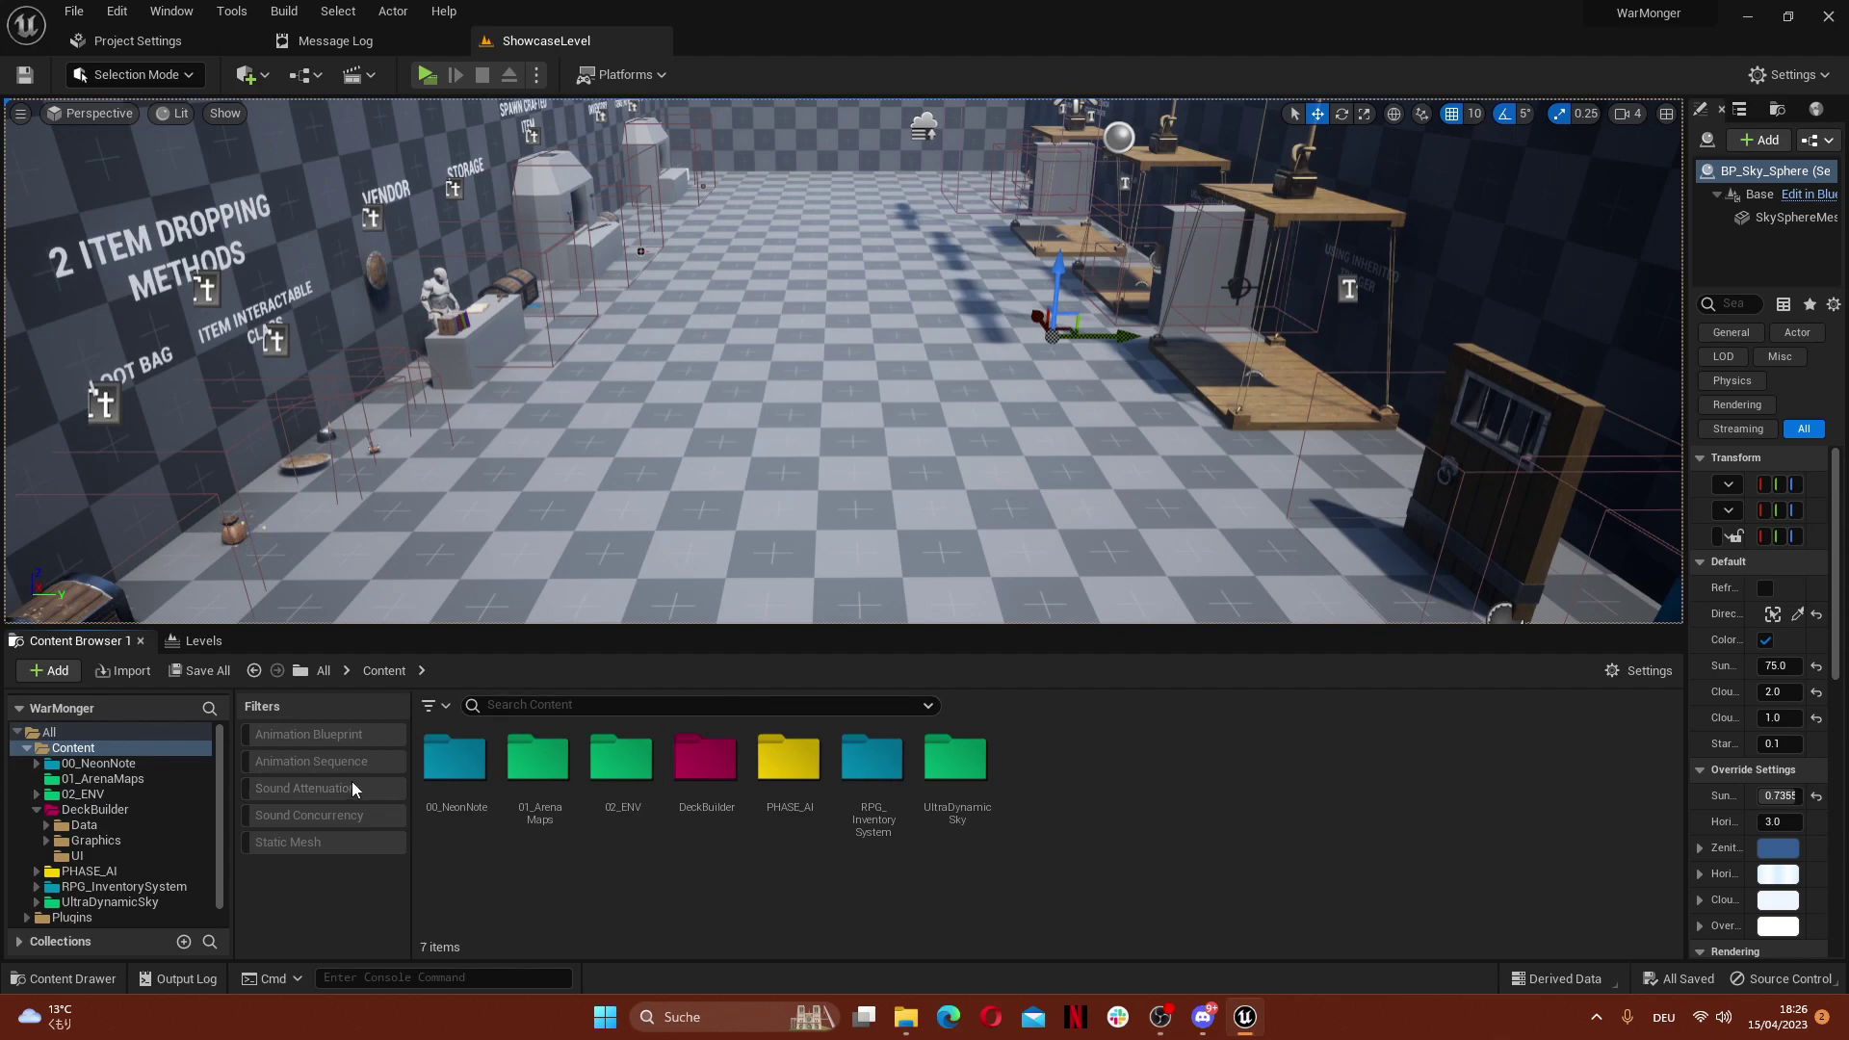
{"action": "double_click", "coordinate": [445, 788]}
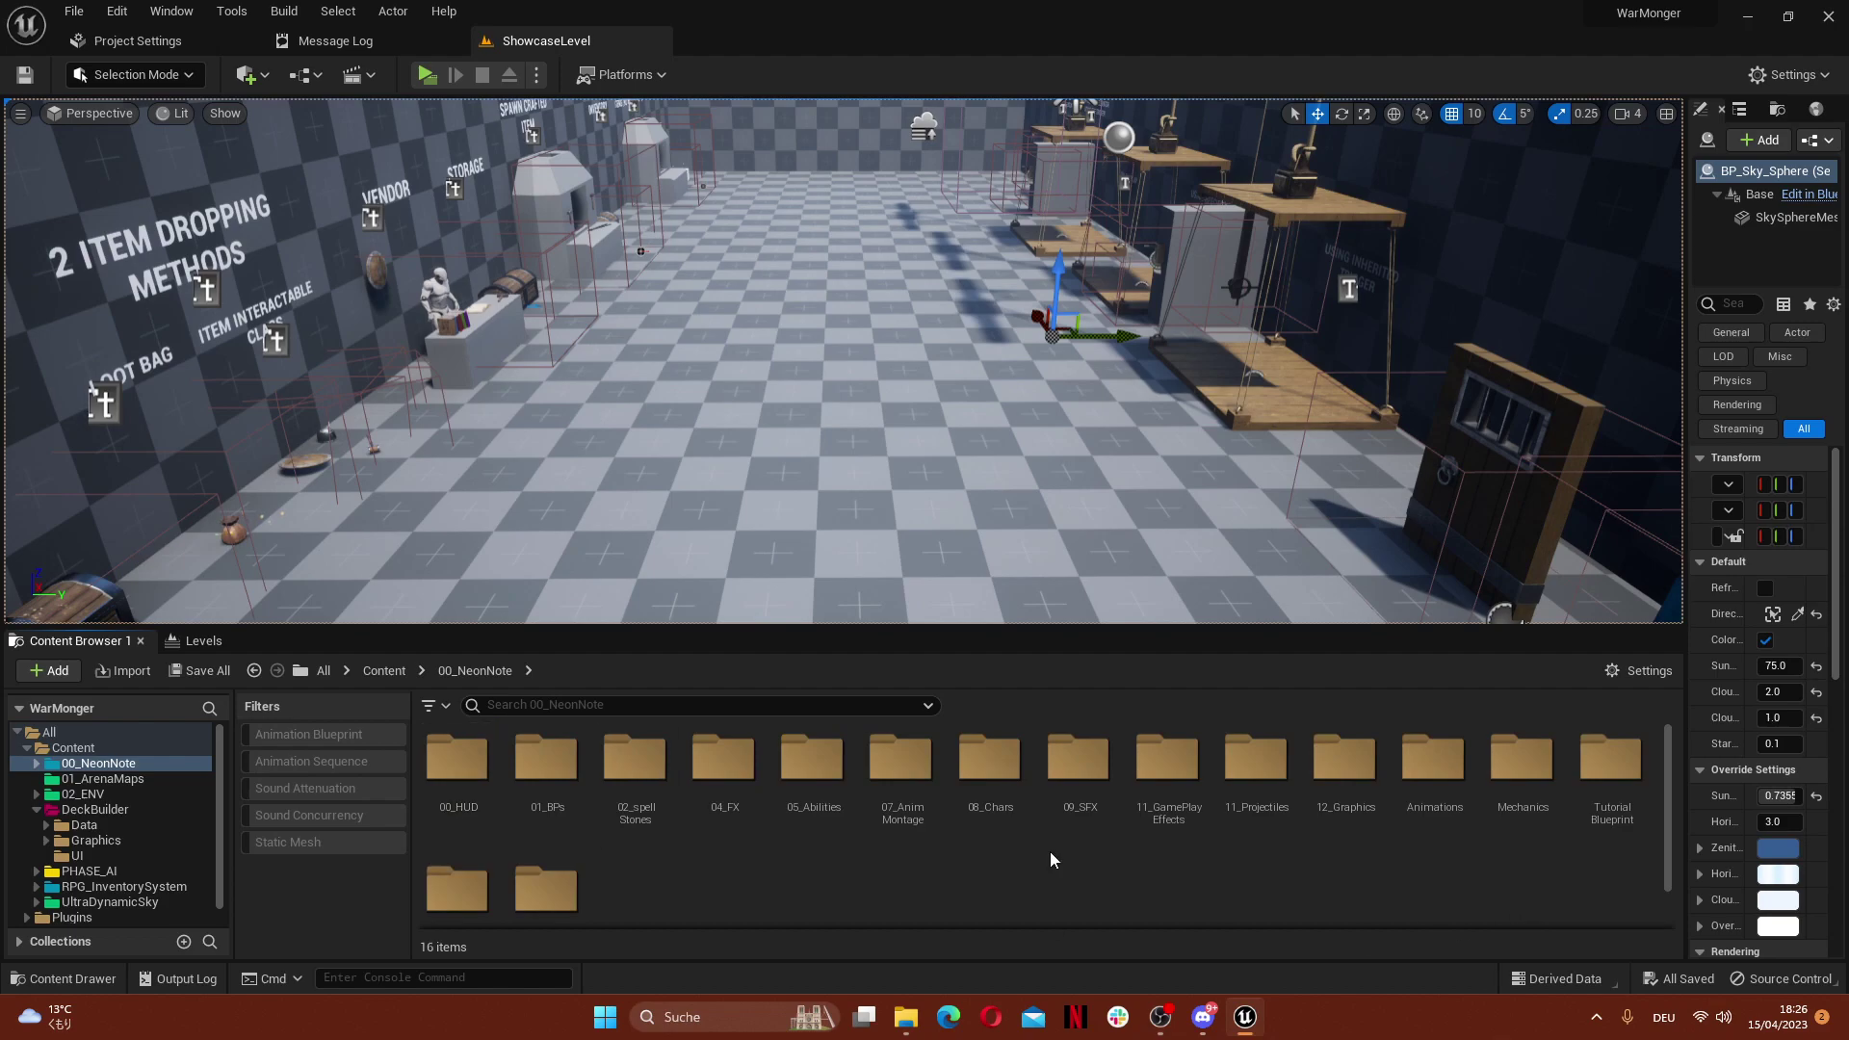
{"action": "left_click", "coordinate": [388, 672]}
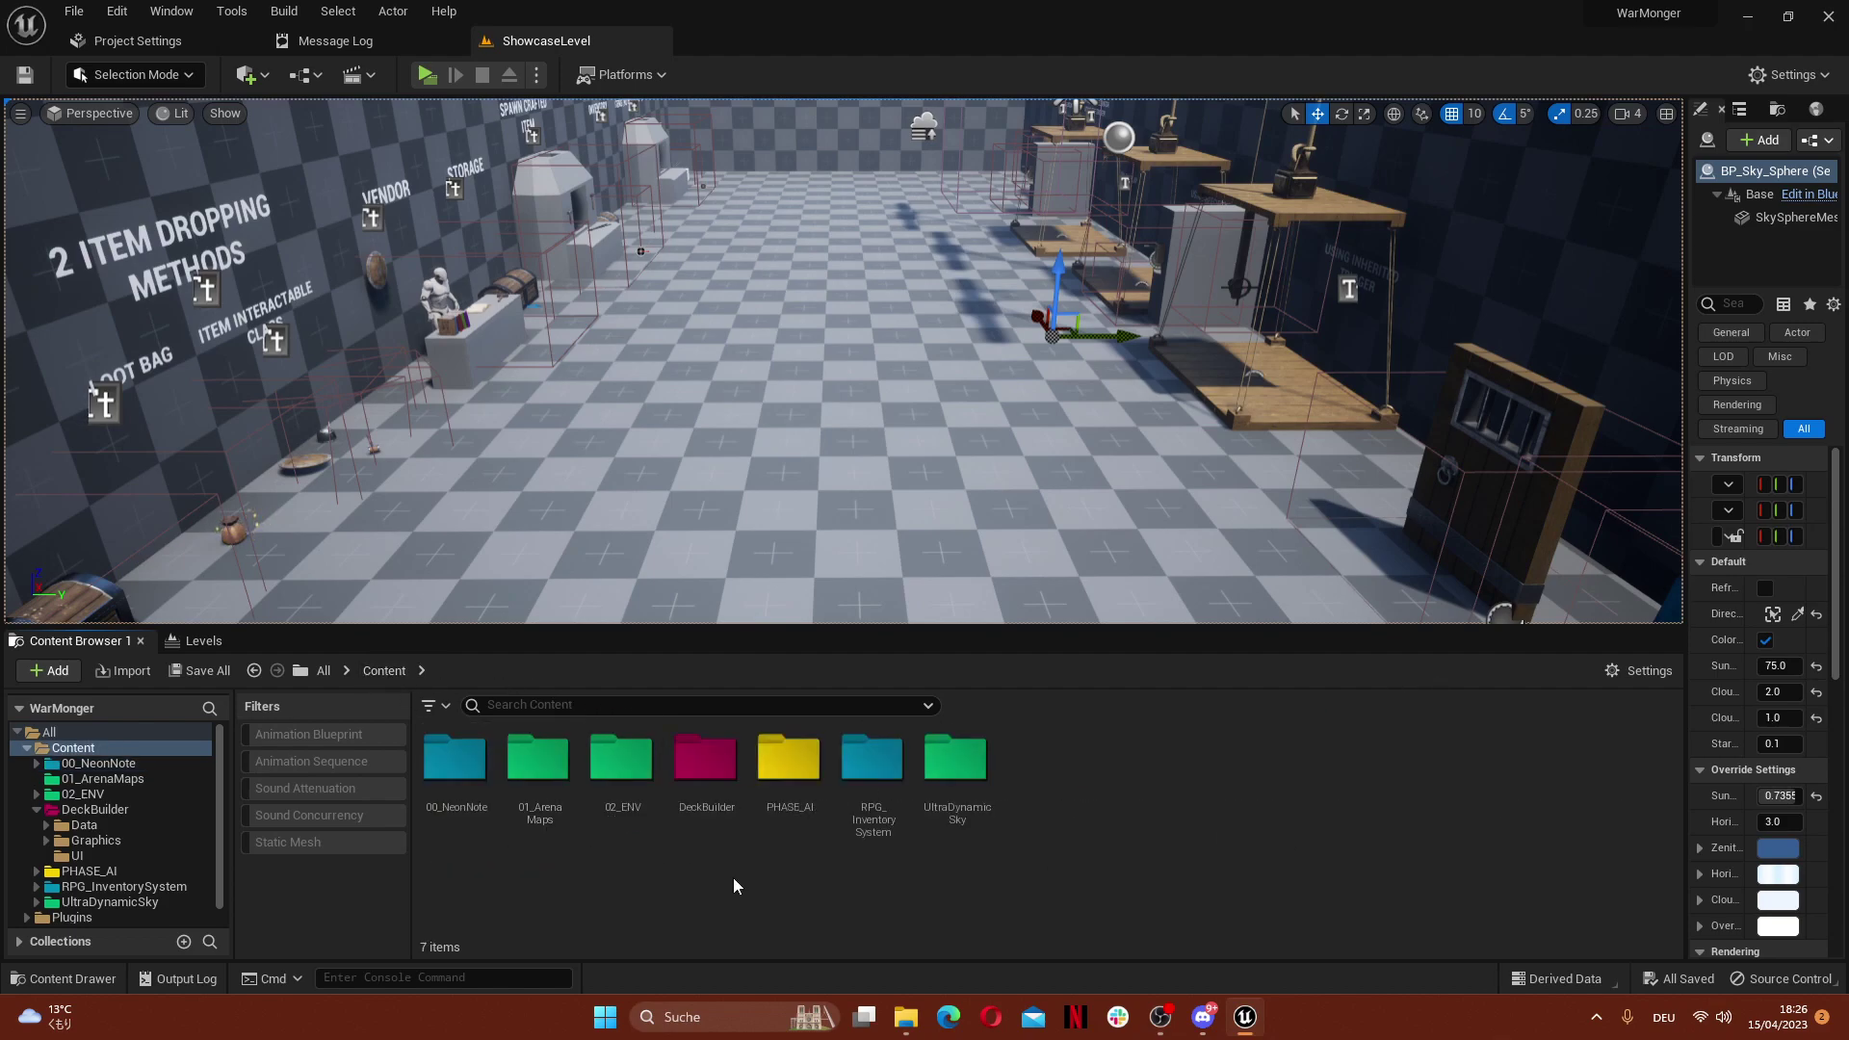
{"action": "double_click", "coordinate": [788, 771]}
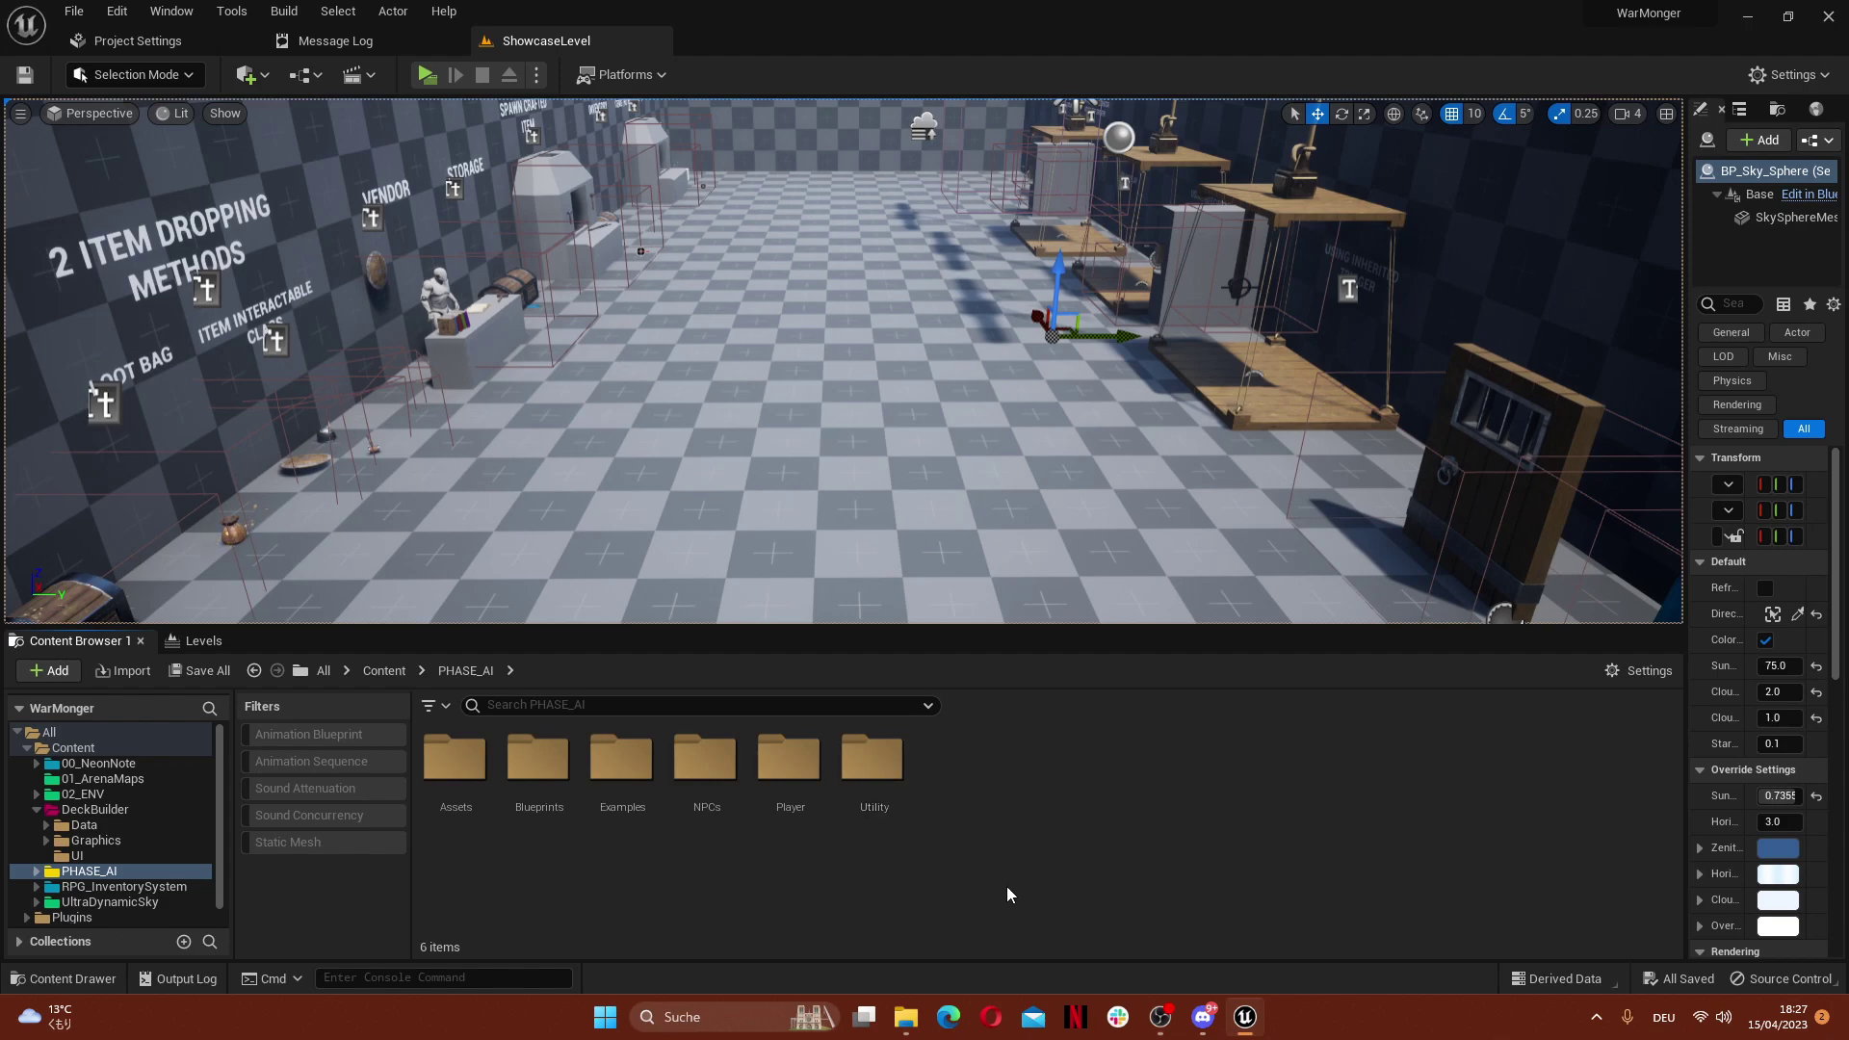
{"action": "double_click", "coordinate": [734, 782]}
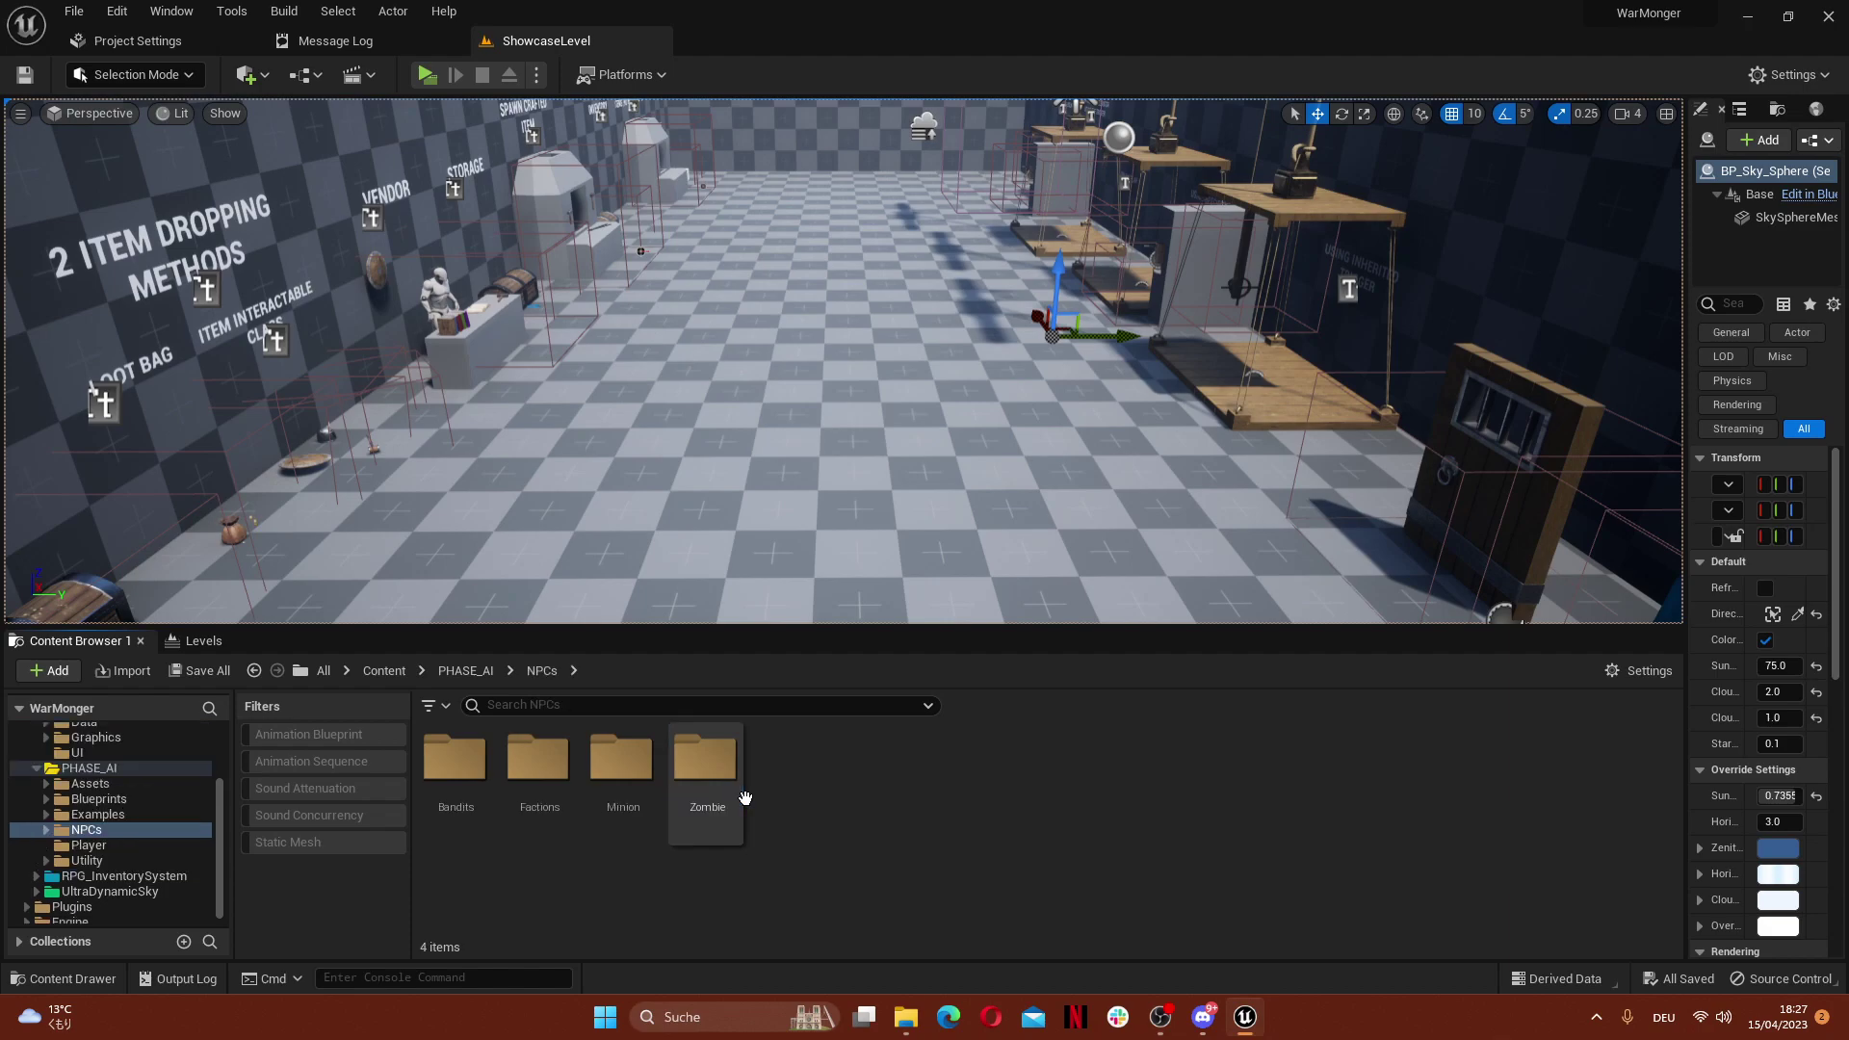
Enlarge the asset browser, check the Factions folder and examine the standard and CardThief bandit blueprints in the Bandits folder
{"action": "left_click_drag", "start_coordinate": [1205, 639], "coordinate": [1196, 621]}
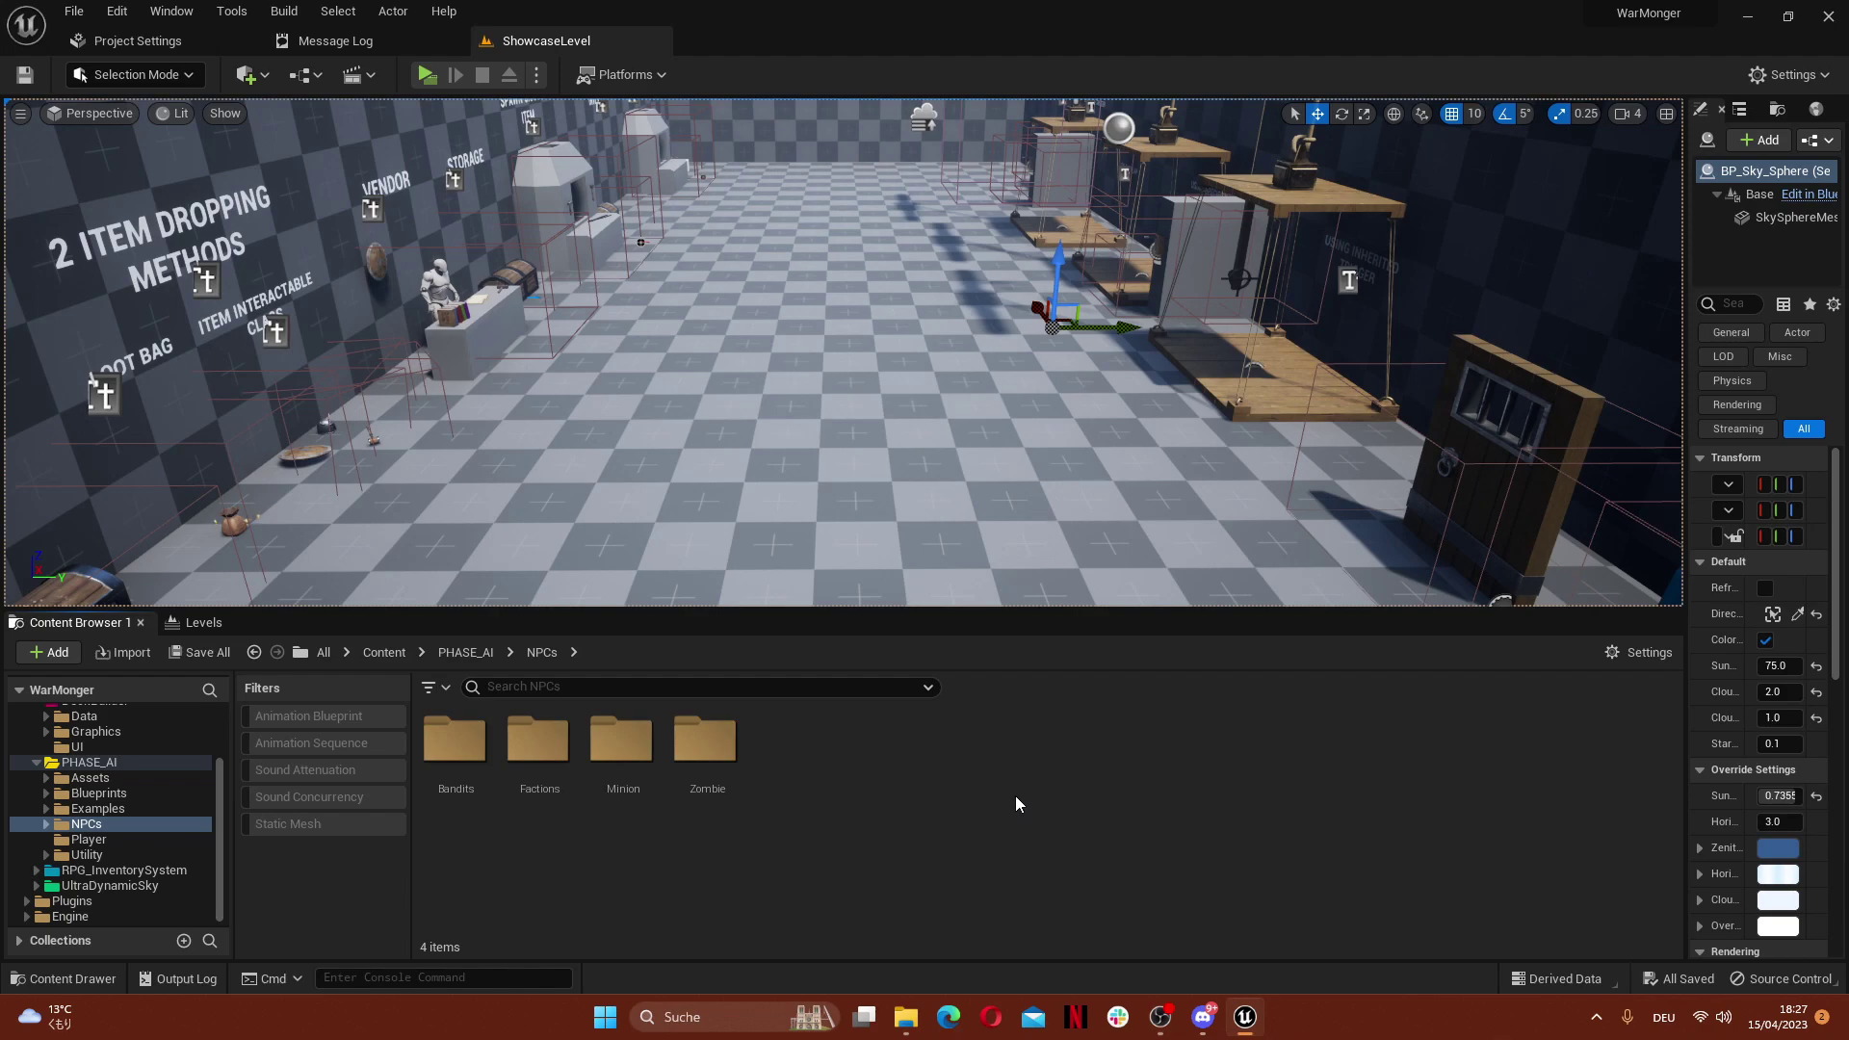
{"action": "double_click", "coordinate": [537, 743]}
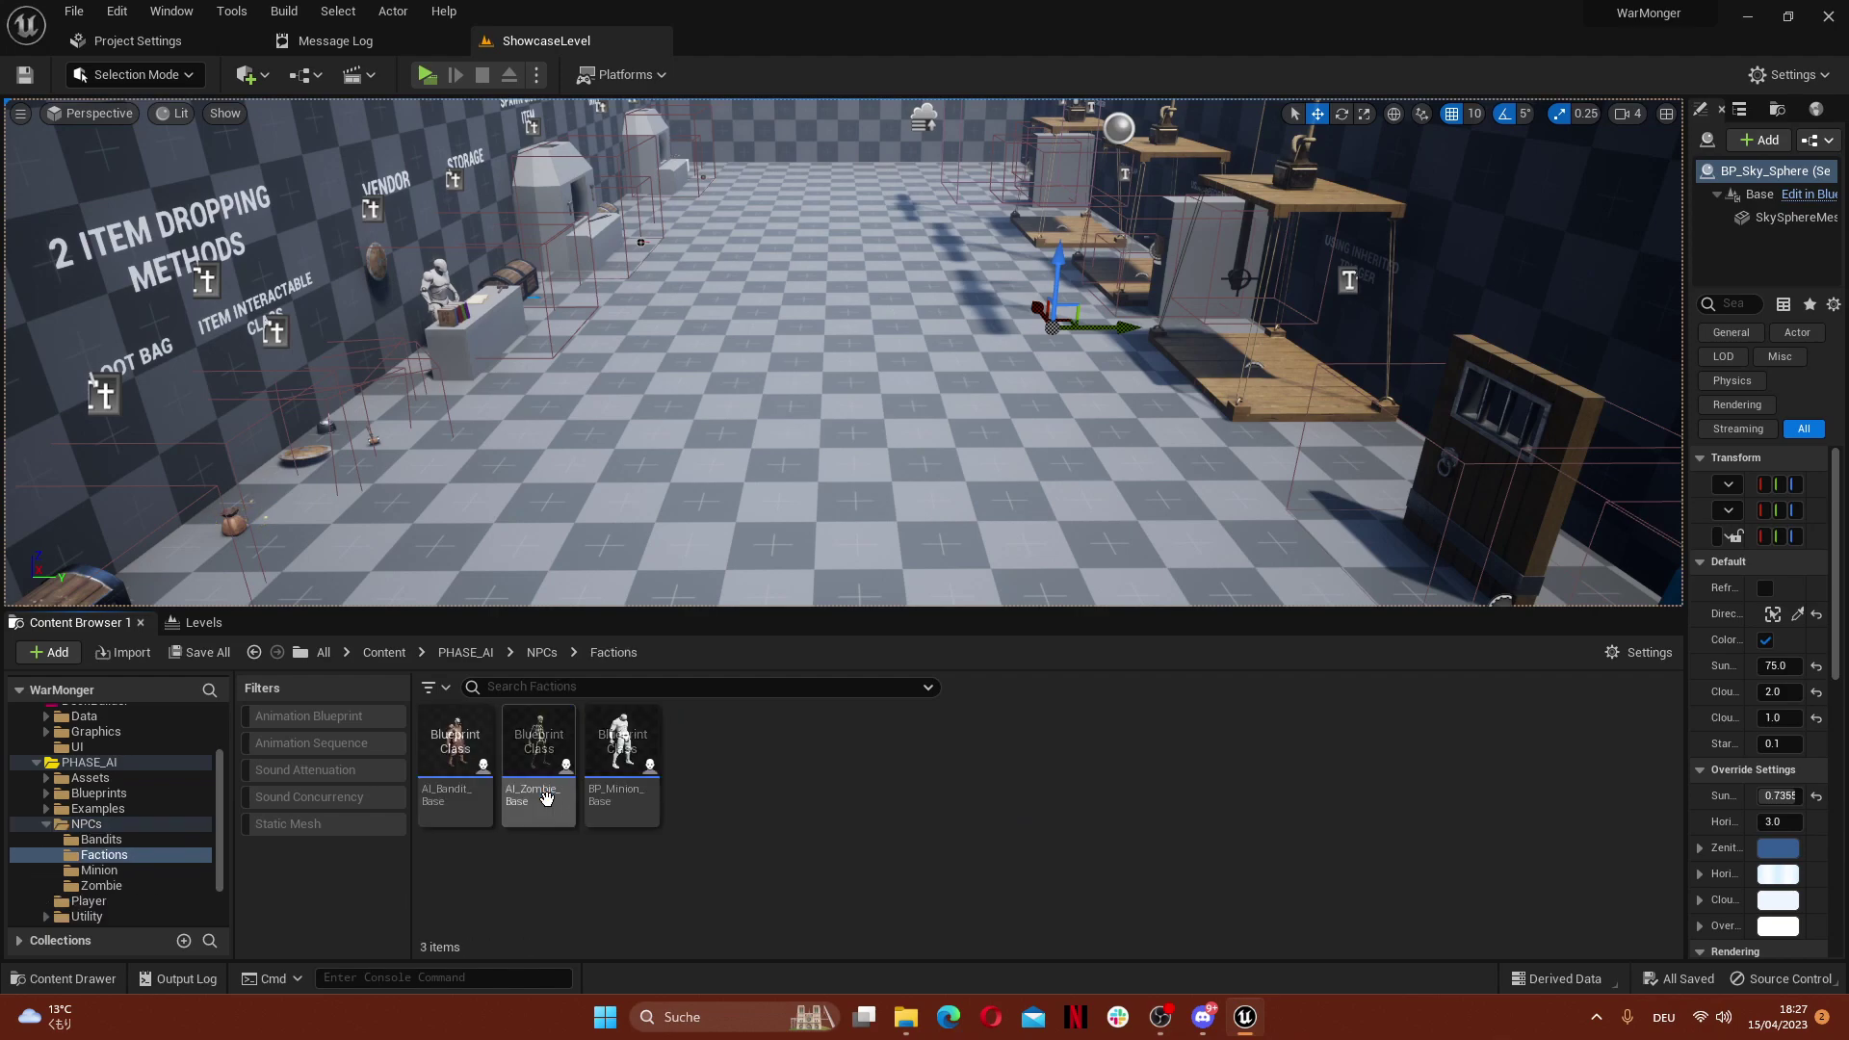
{"action": "left_click", "coordinate": [542, 653]}
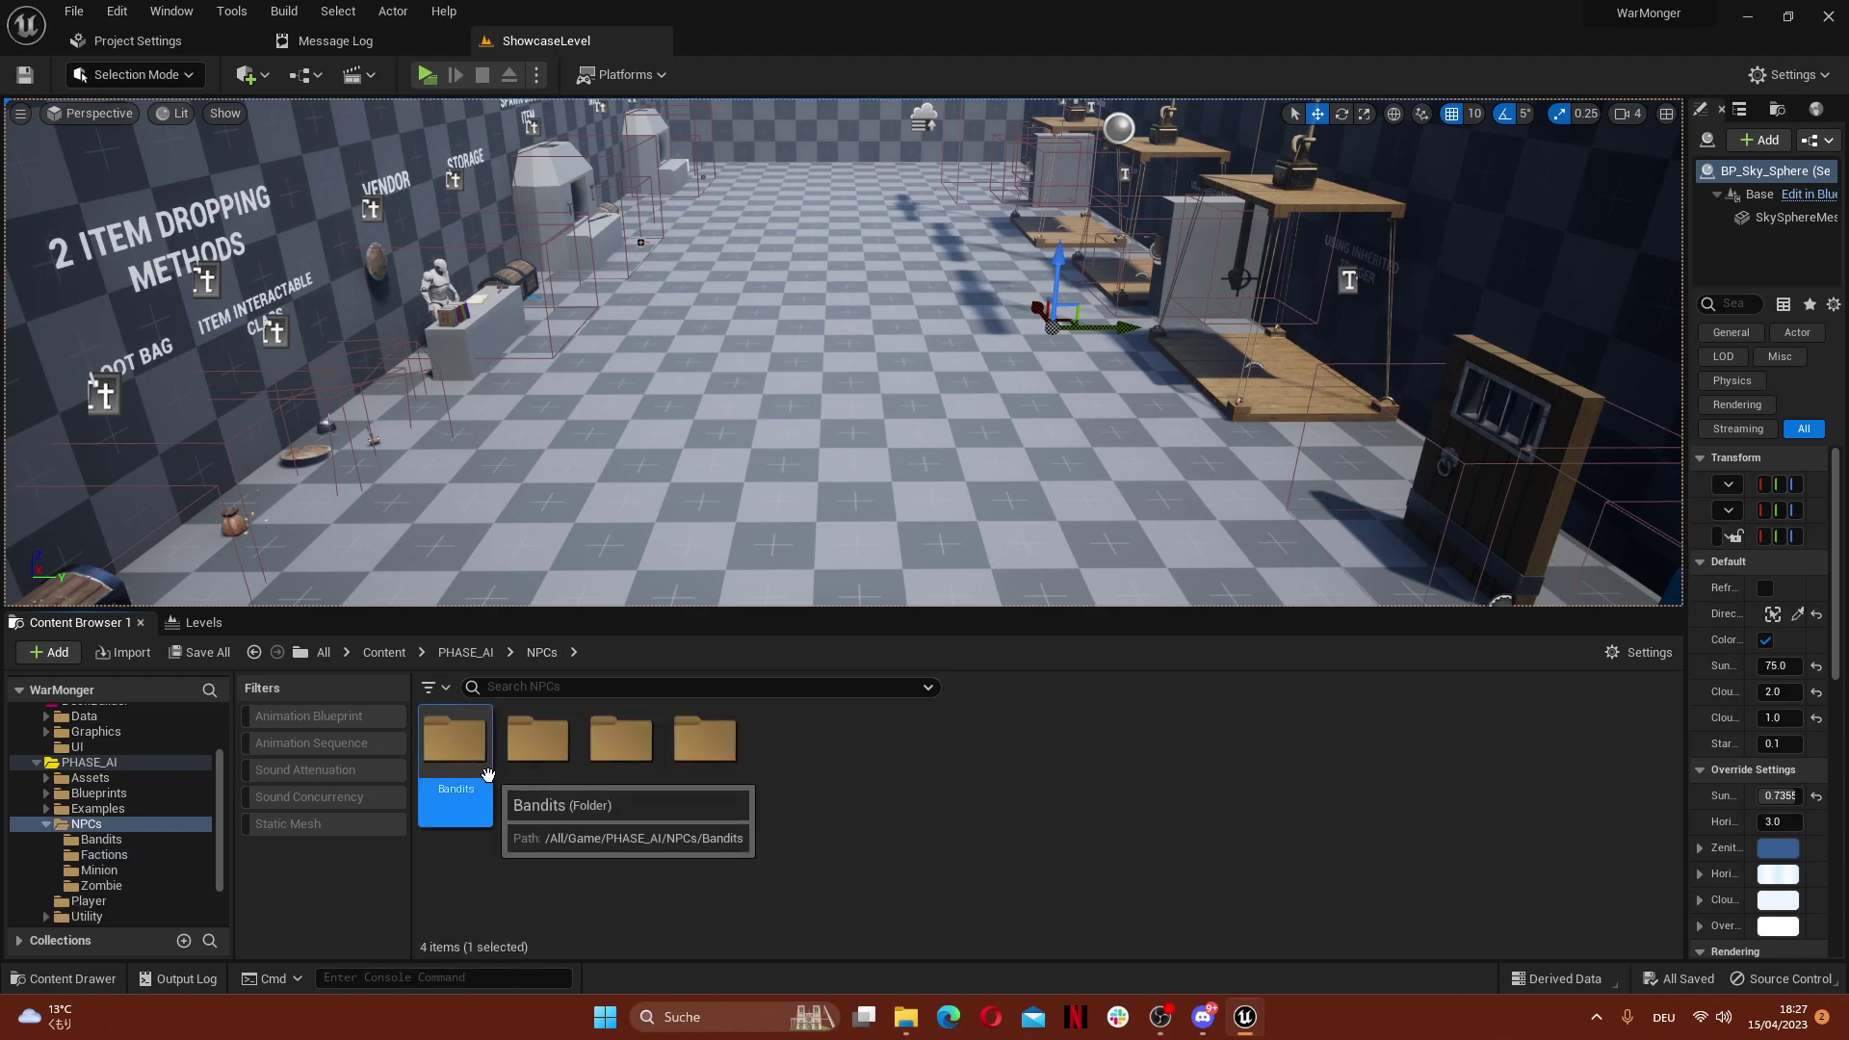
{"action": "double_click", "coordinate": [455, 744]}
{"action": "left_click", "coordinate": [576, 761]}
{"action": "left_click", "coordinate": [705, 746]}
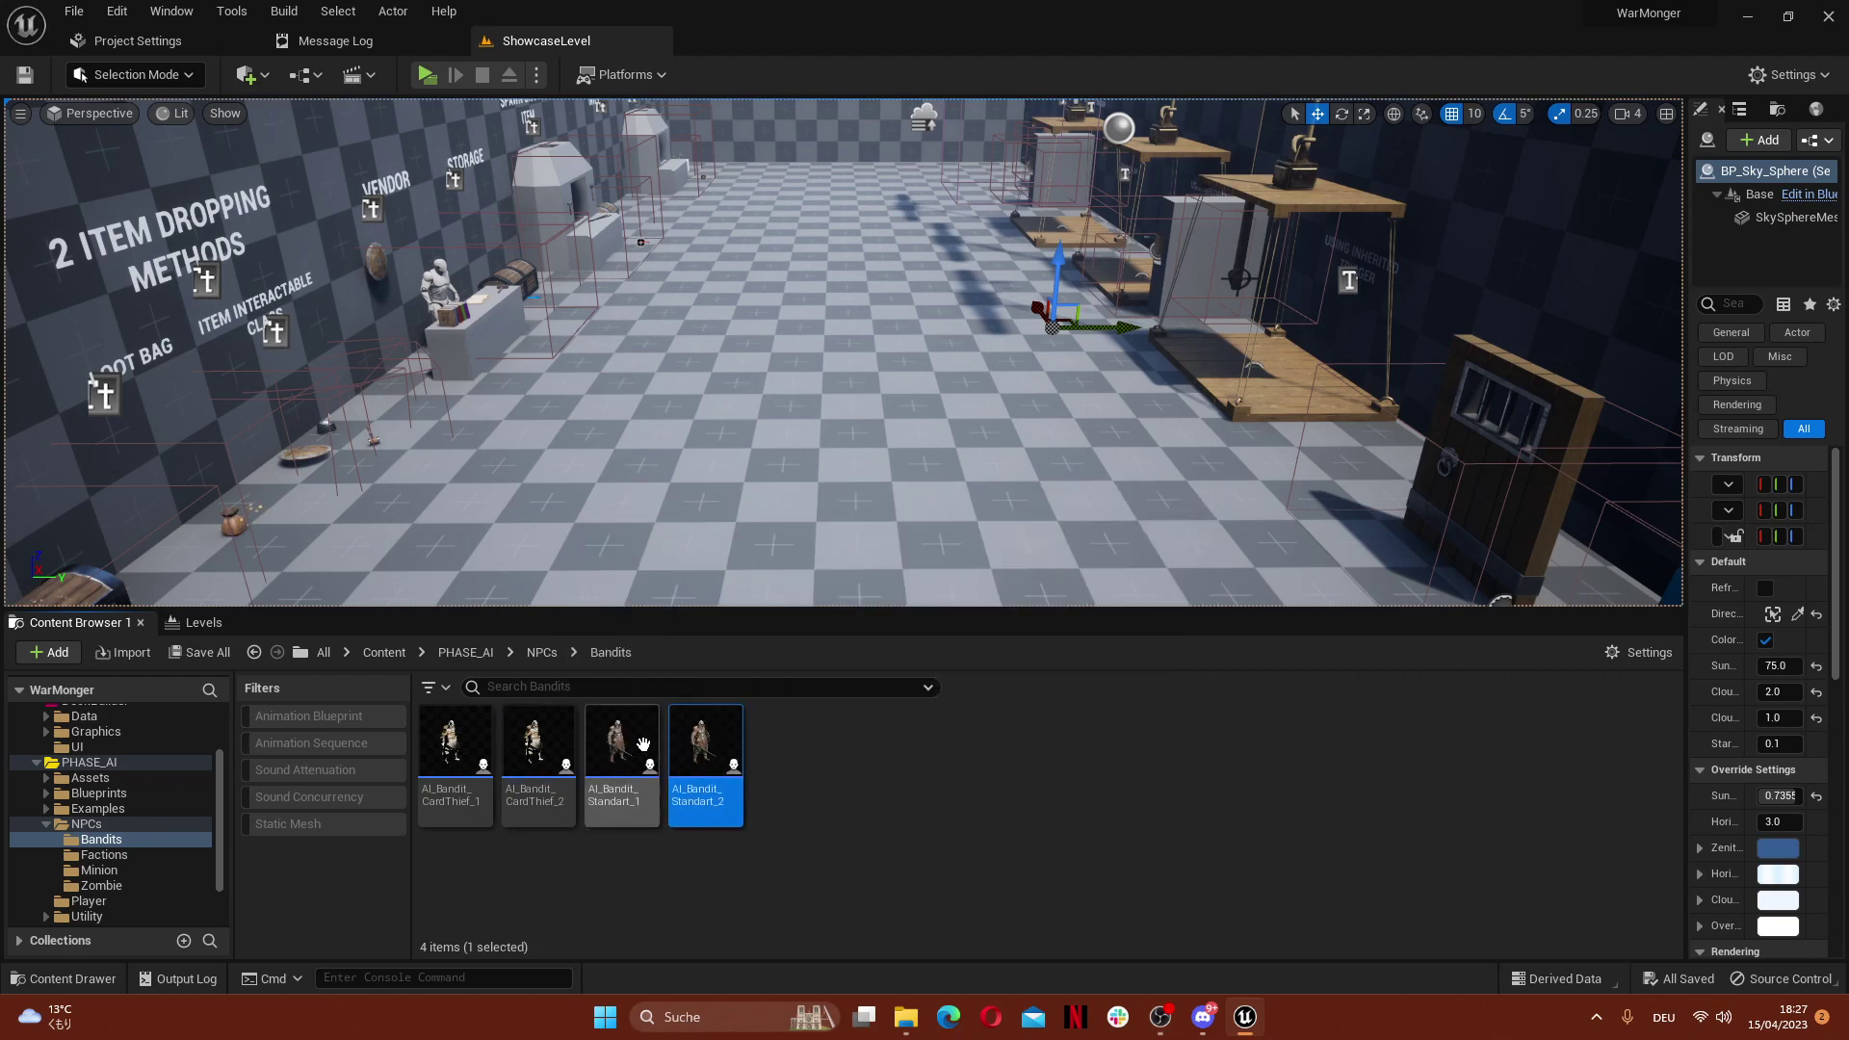
{"action": "left_click", "coordinate": [621, 746]}
{"action": "left_click", "coordinate": [805, 800]}
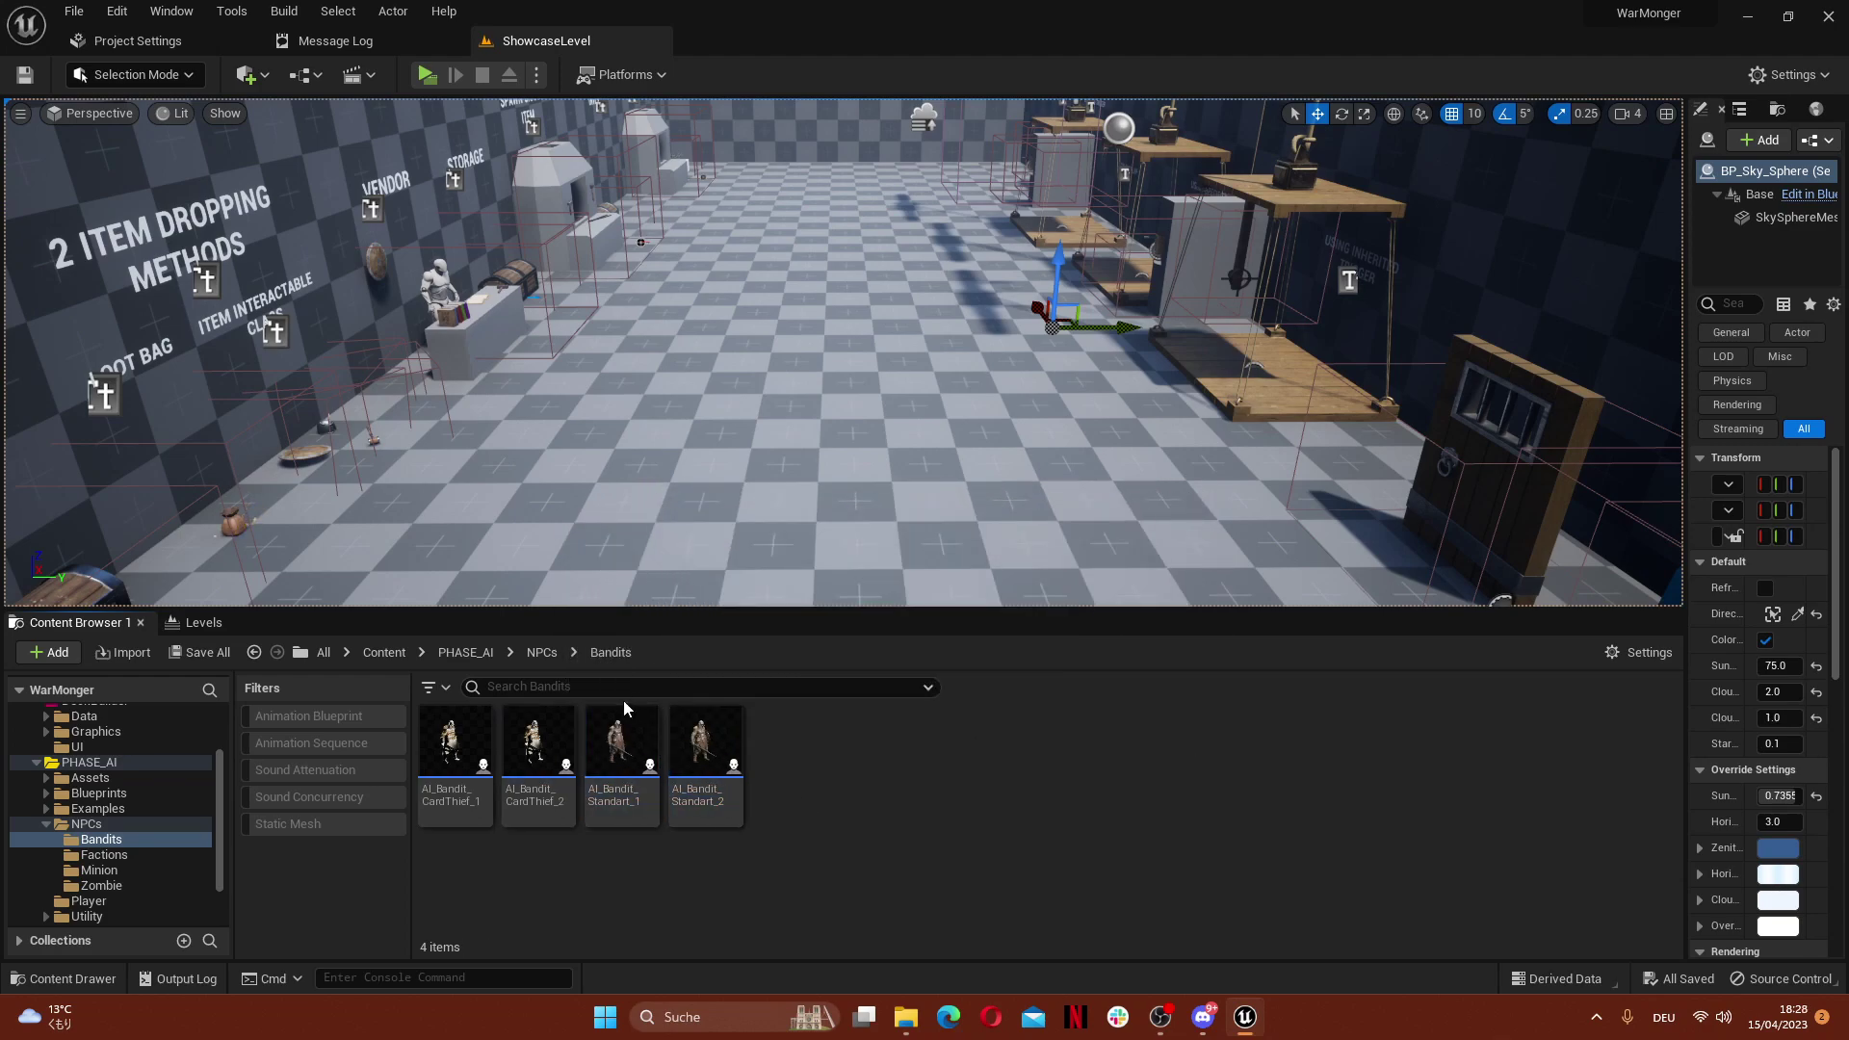
Return to the Factions folder and examine the AI_Bandit_Base, AI_Zombie_Base and BP_Minion_Base blueprints
{"action": "left_click", "coordinate": [541, 653]}
{"action": "double_click", "coordinate": [539, 743]}
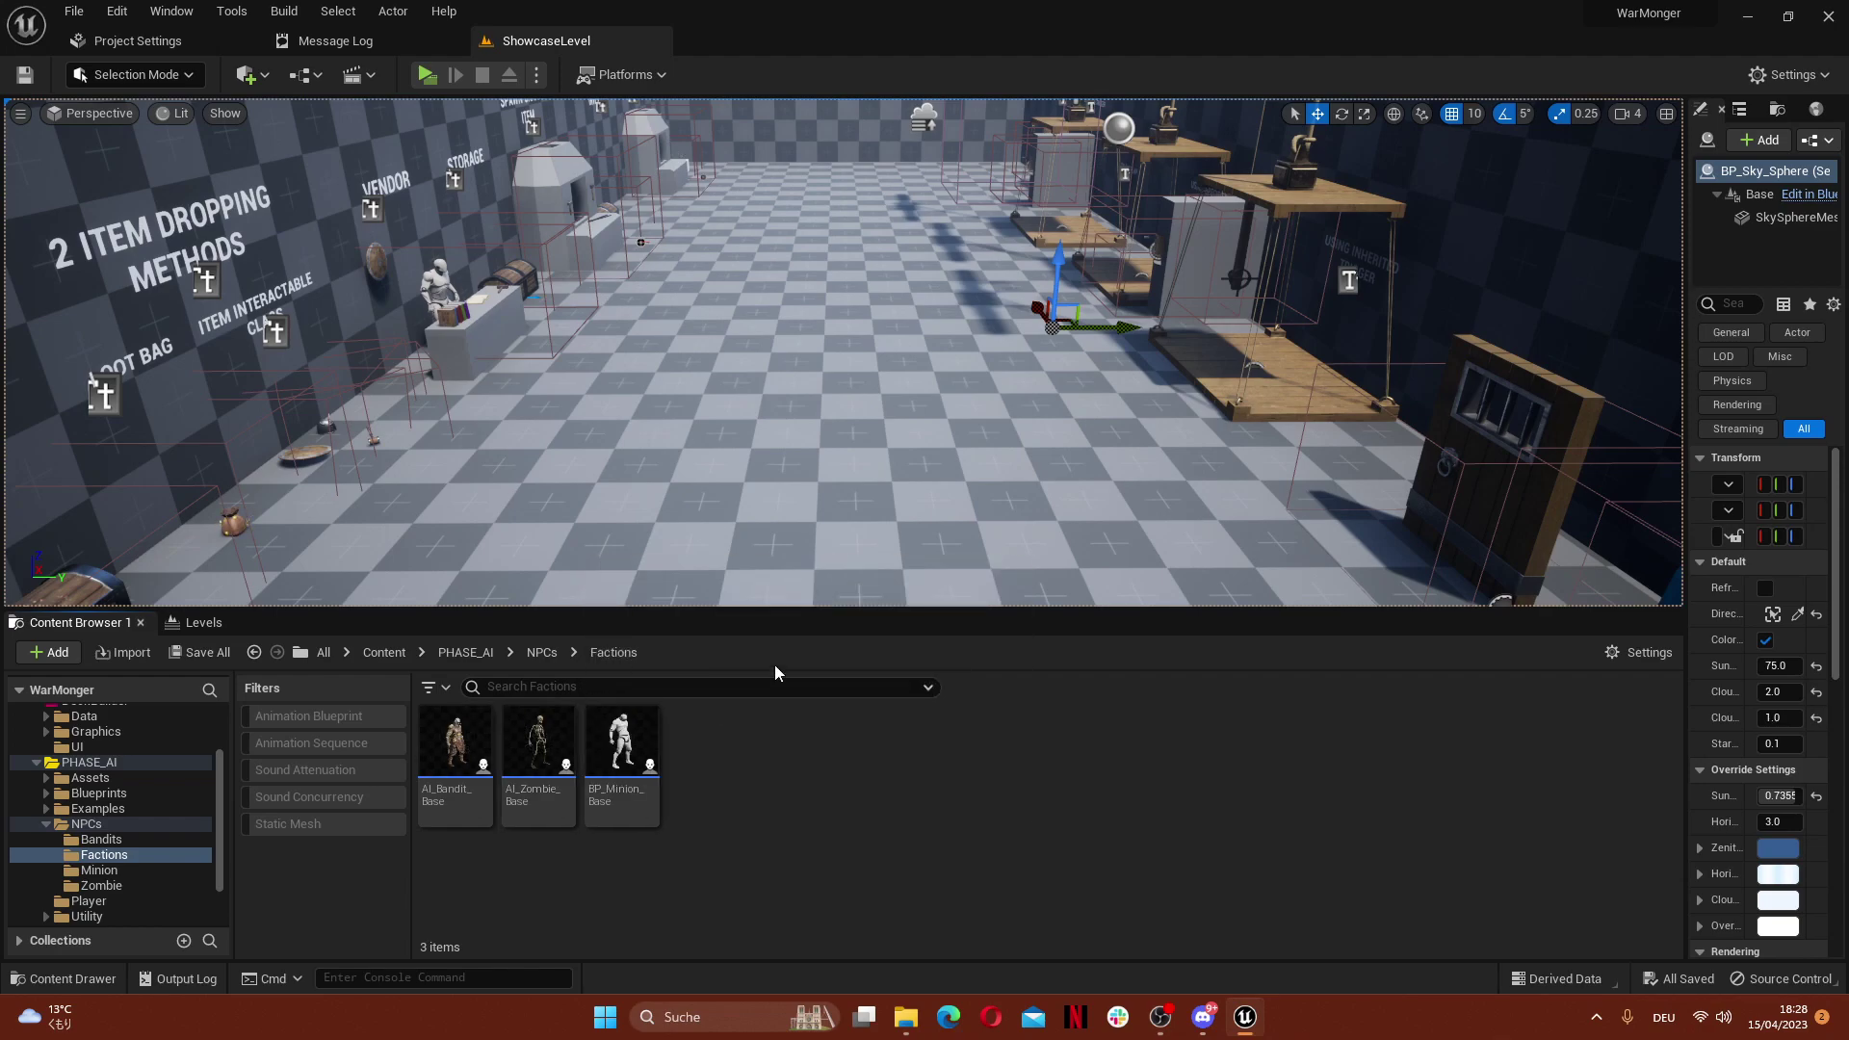
{"action": "left_click", "coordinate": [455, 747]}
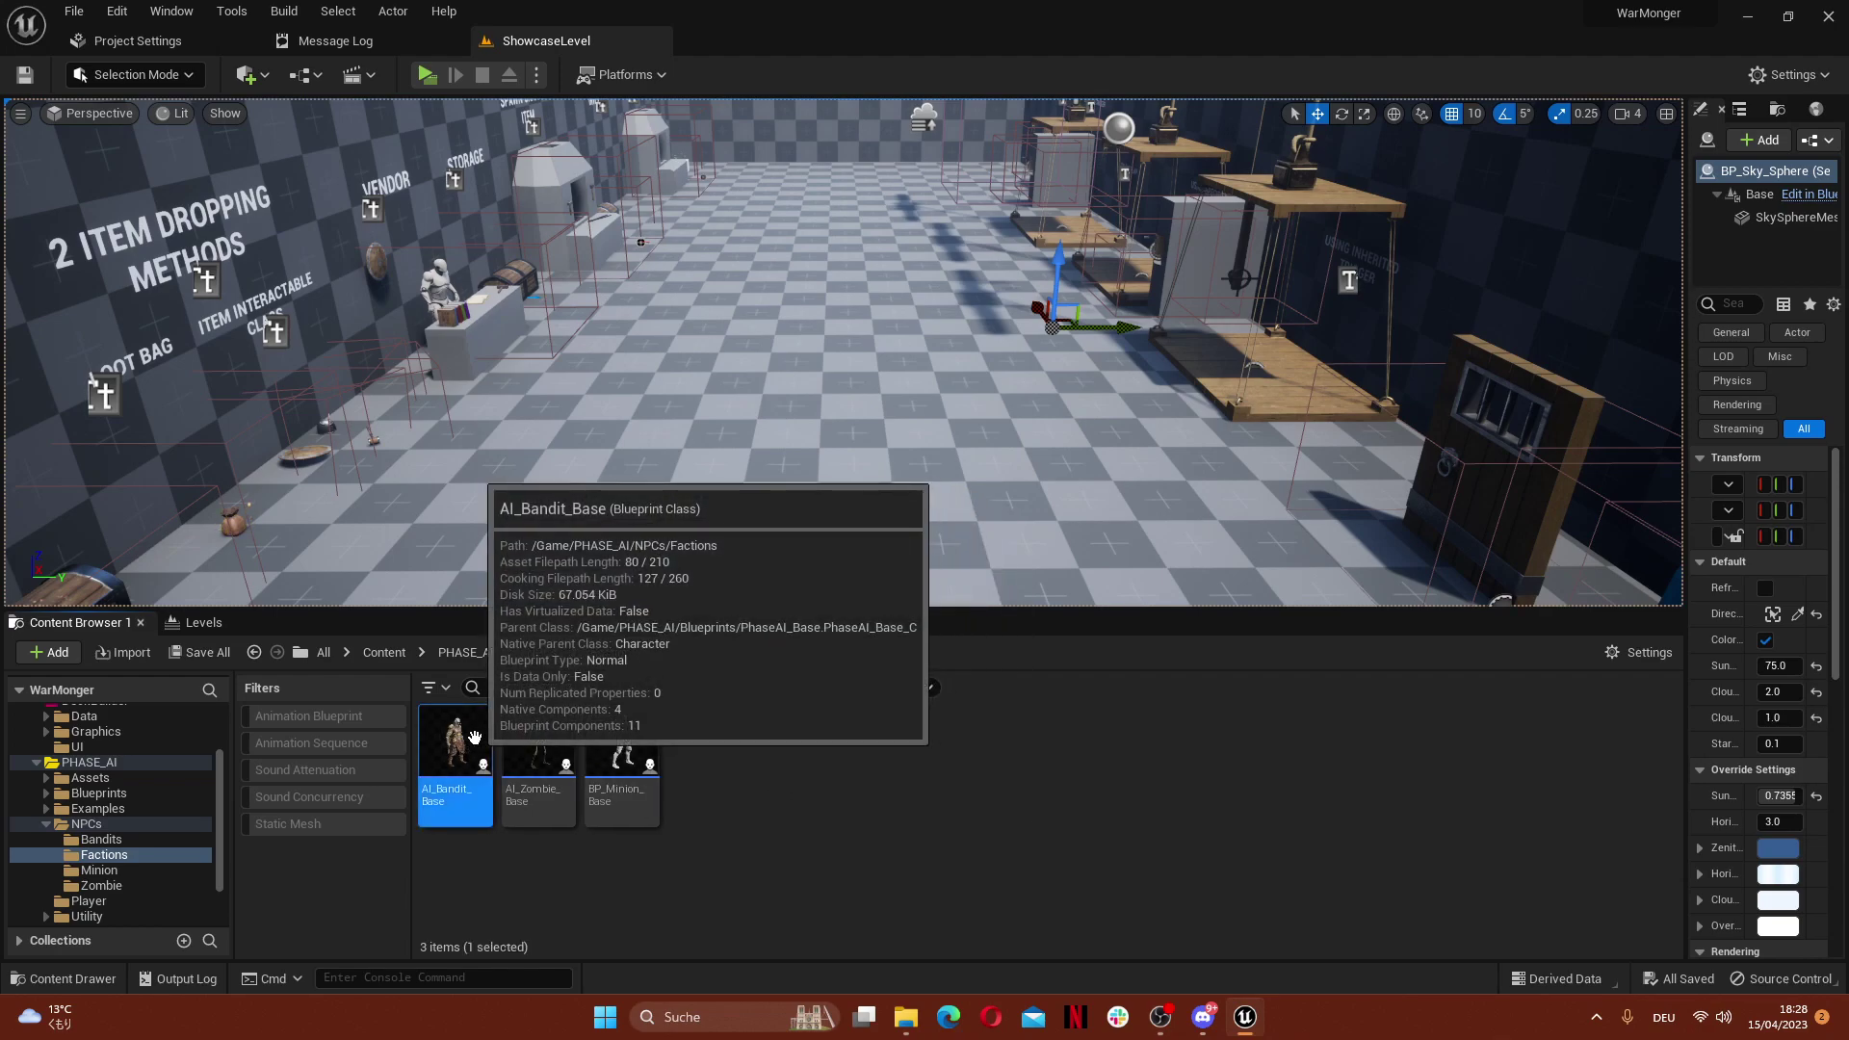
{"action": "left_click", "coordinate": [537, 734]}
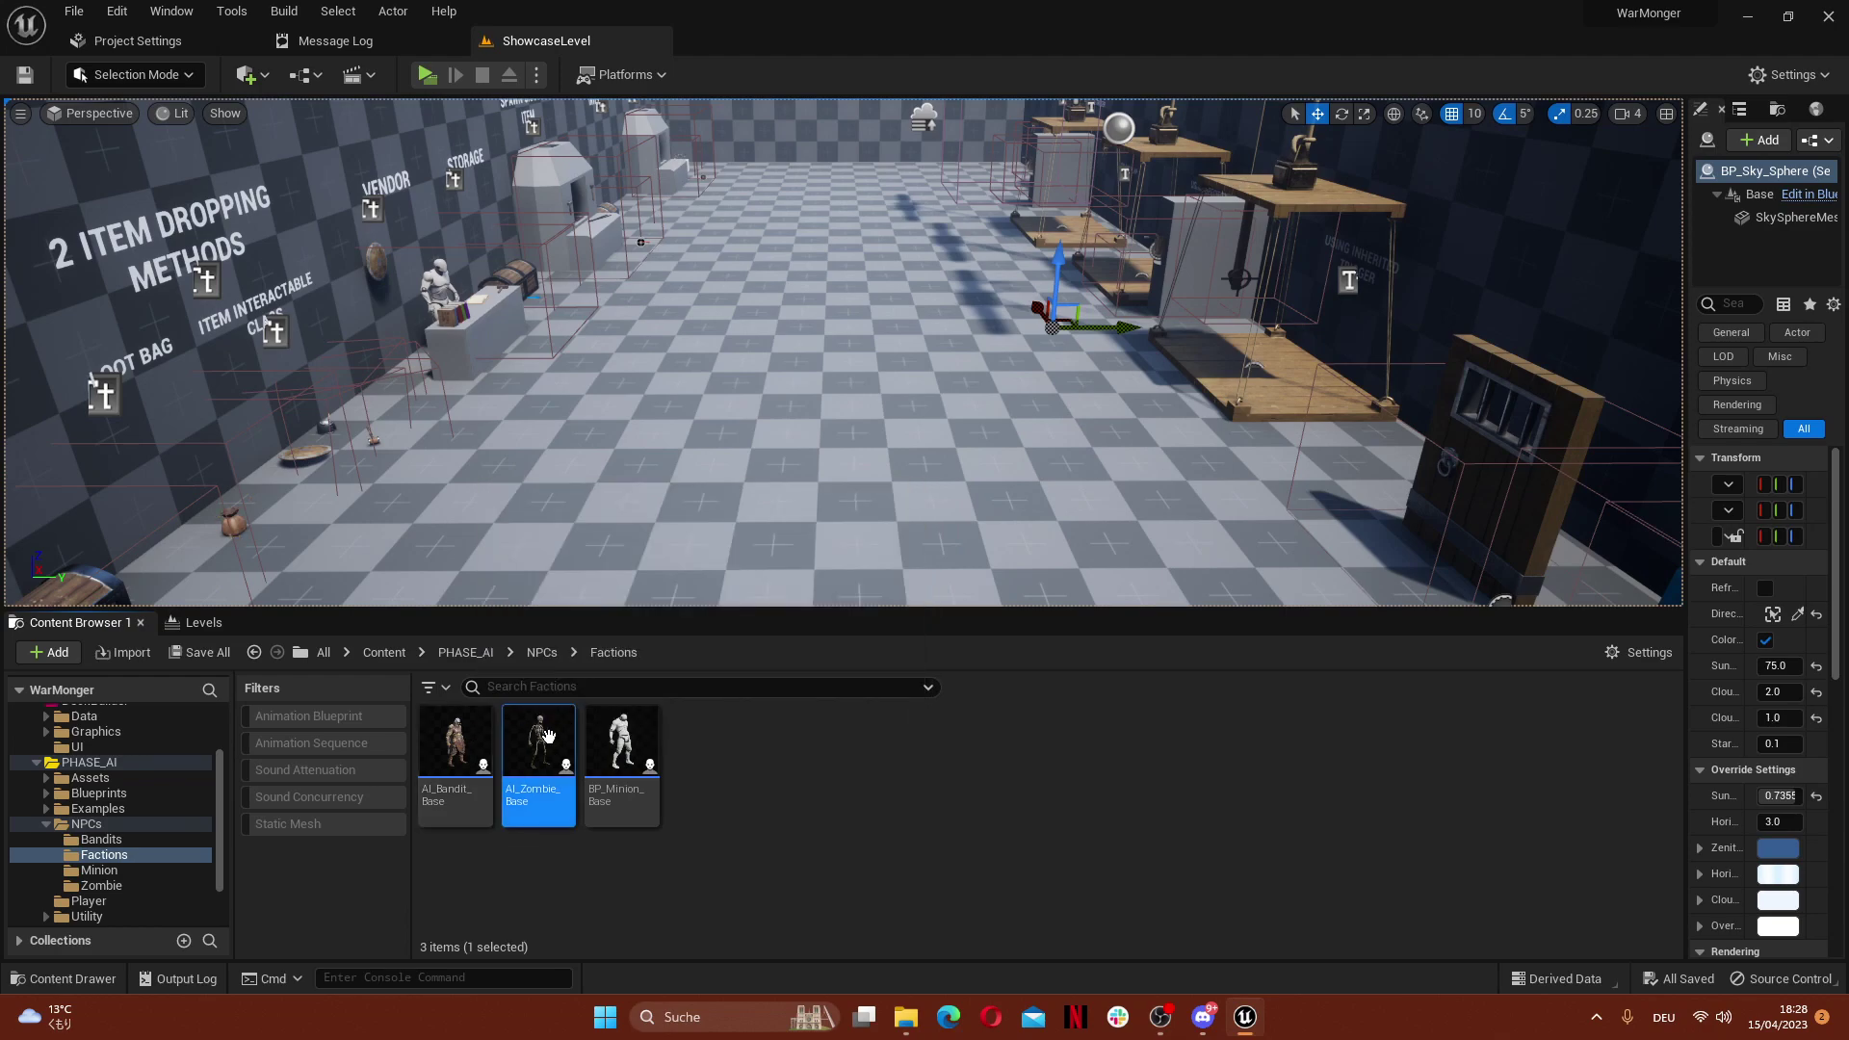
{"action": "left_click", "coordinate": [467, 740]}
{"action": "left_click", "coordinate": [622, 741]}
{"action": "left_click", "coordinate": [759, 785]}
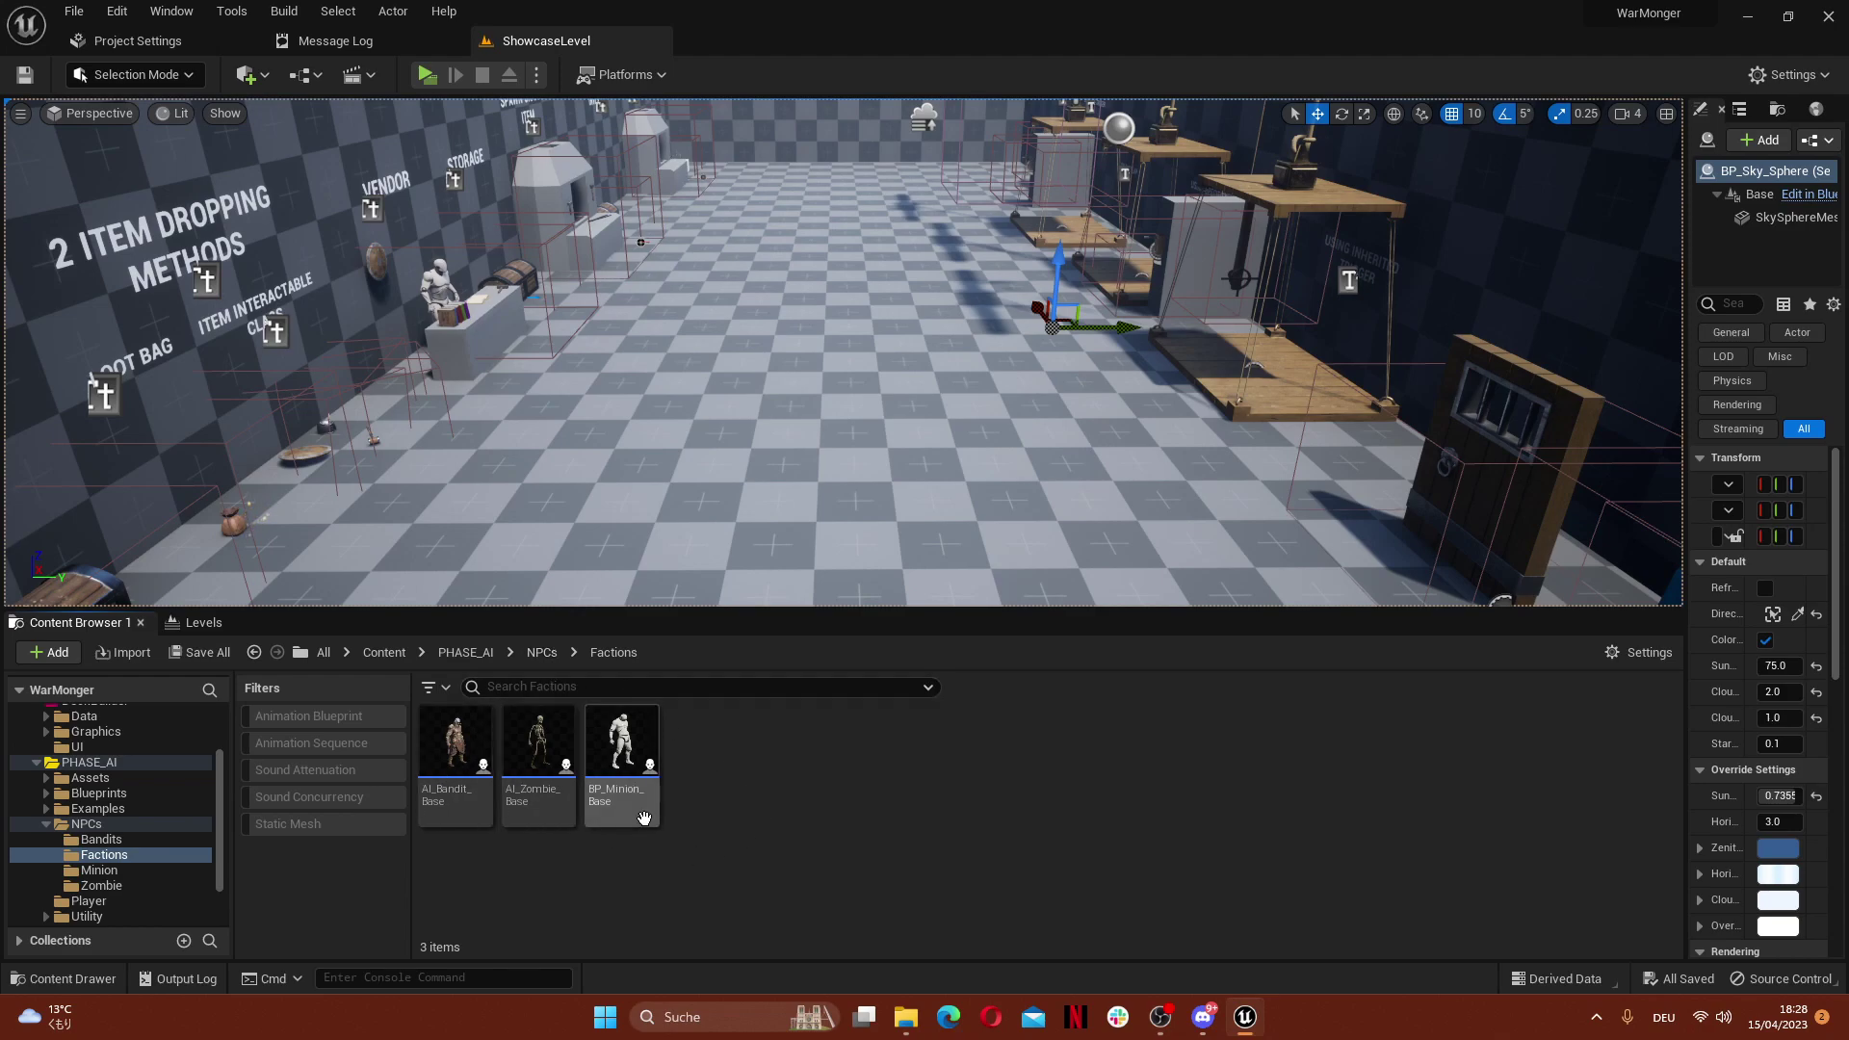
{"action": "mouse_move", "coordinate": [644, 817]}
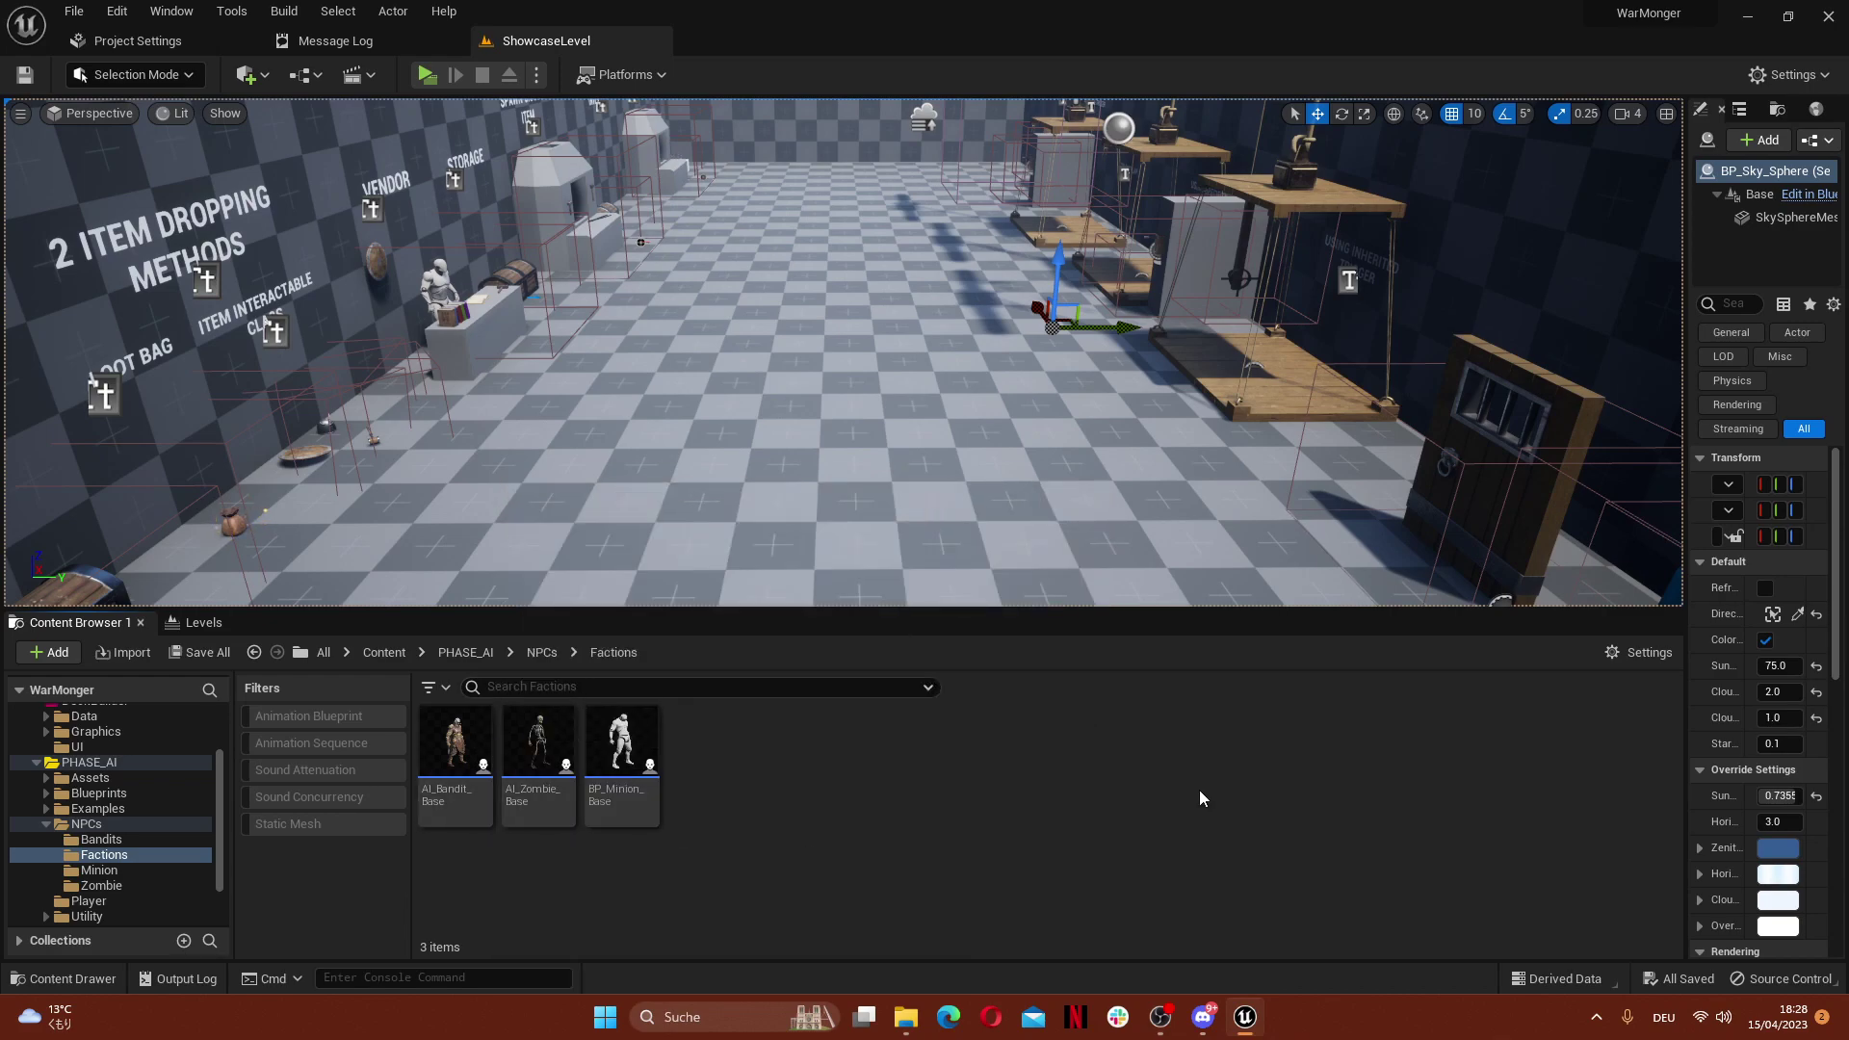
{"action": "mouse_move", "coordinate": [648, 785]}
In the PHASE_AI Blueprints folder, create a child Blueprint class of PhaseAI_Base named BP_Knight_Base
{"action": "left_click", "coordinate": [482, 659]}
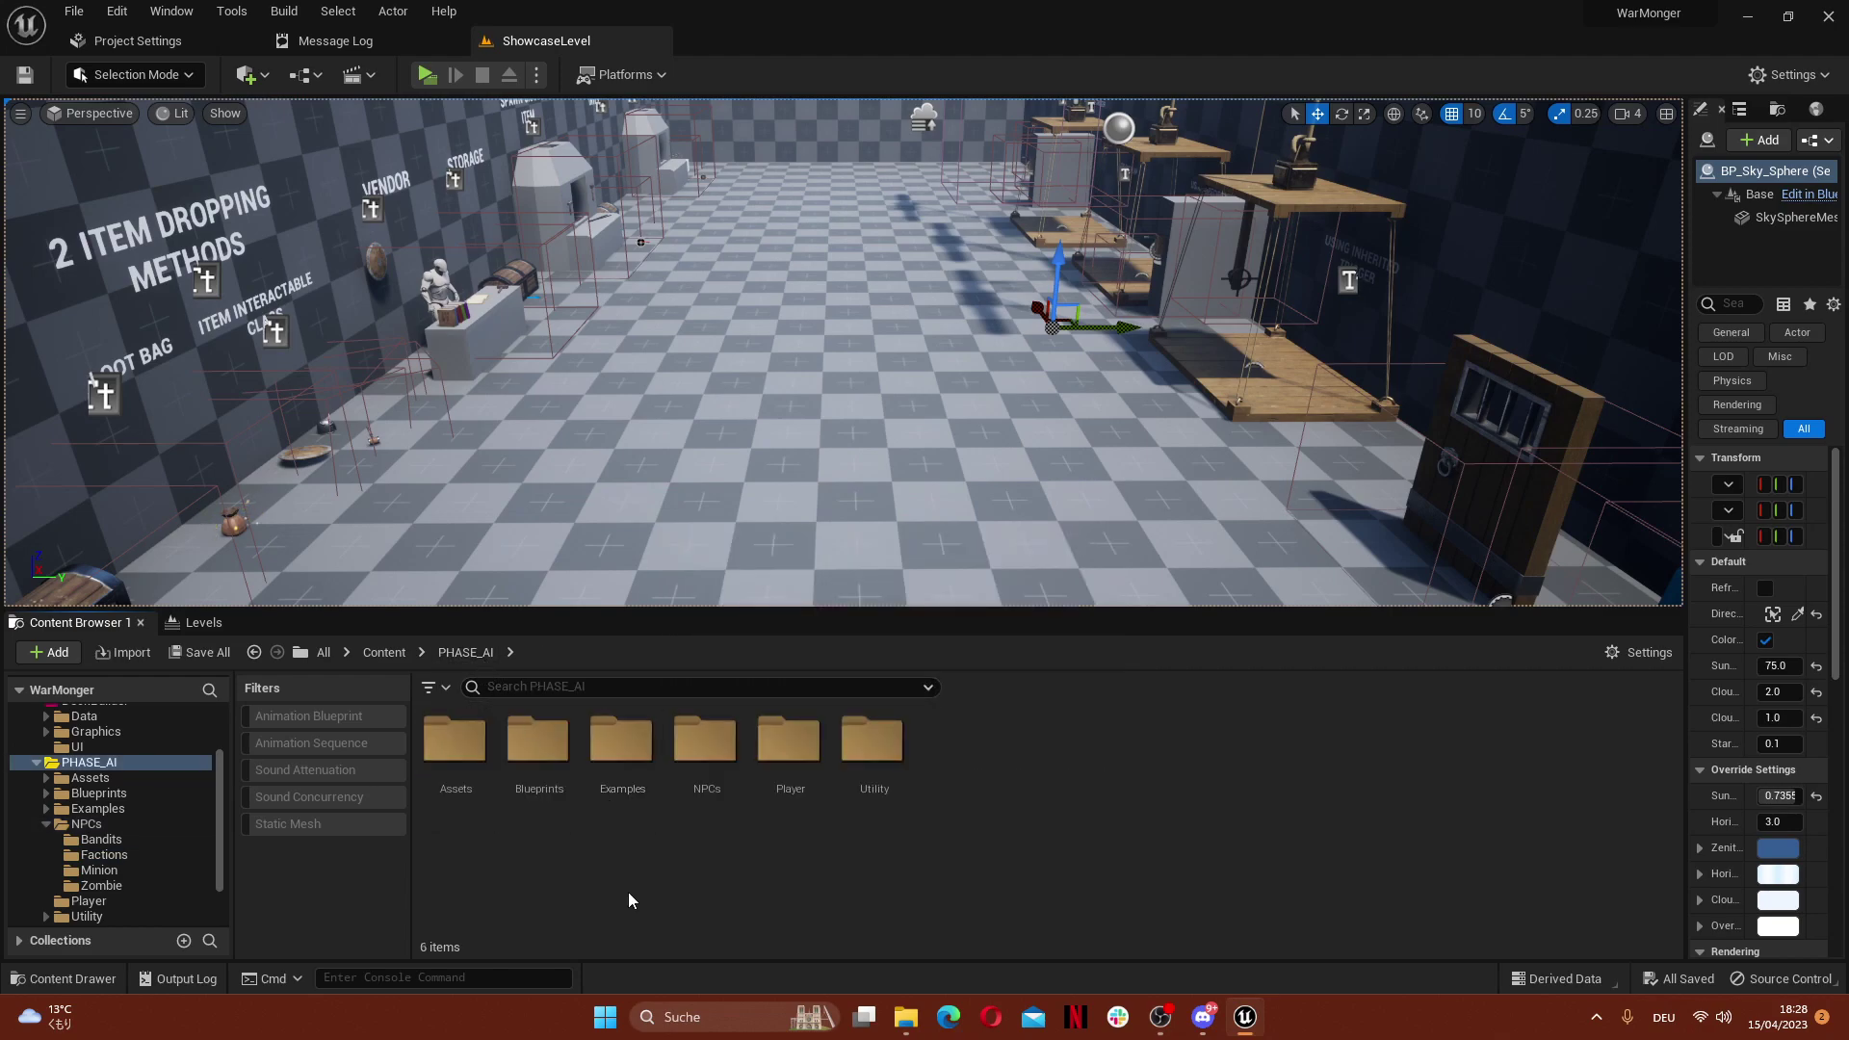
{"action": "left_click", "coordinate": [535, 715]}
{"action": "double_click", "coordinate": [534, 714]}
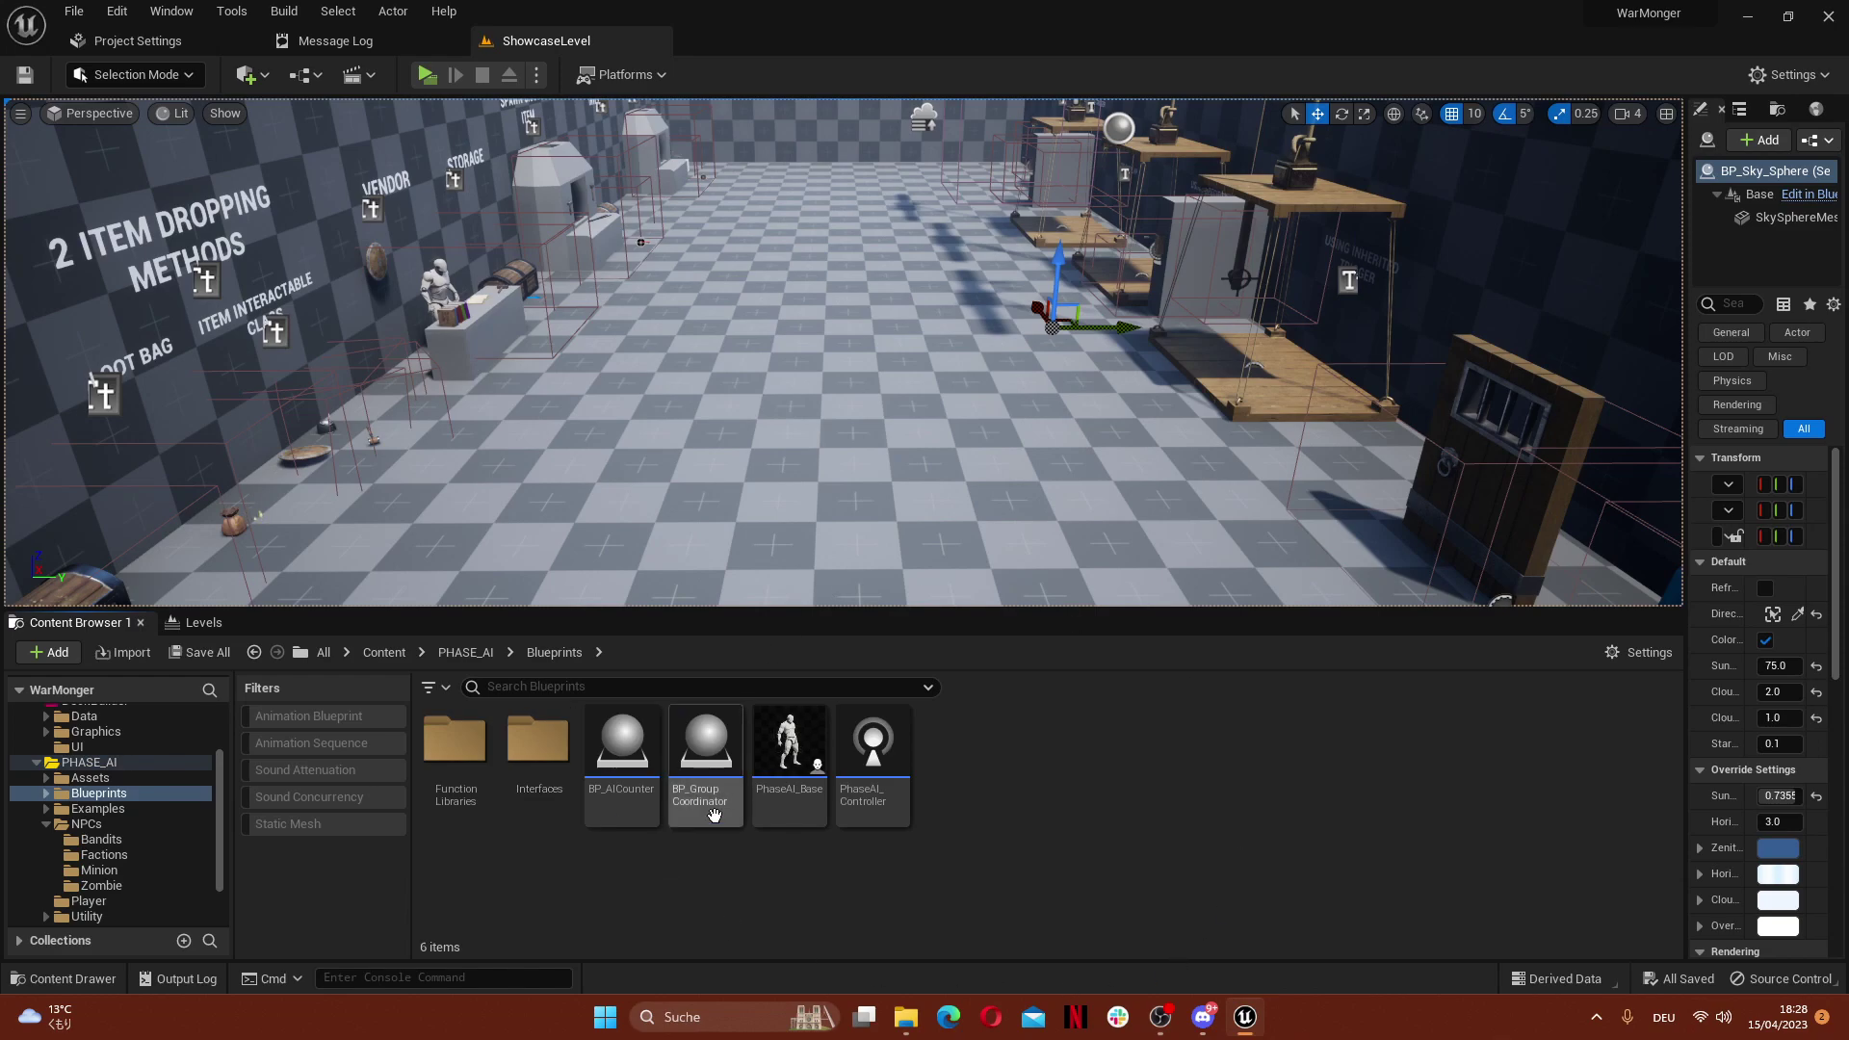
{"action": "left_click", "coordinate": [783, 804]}
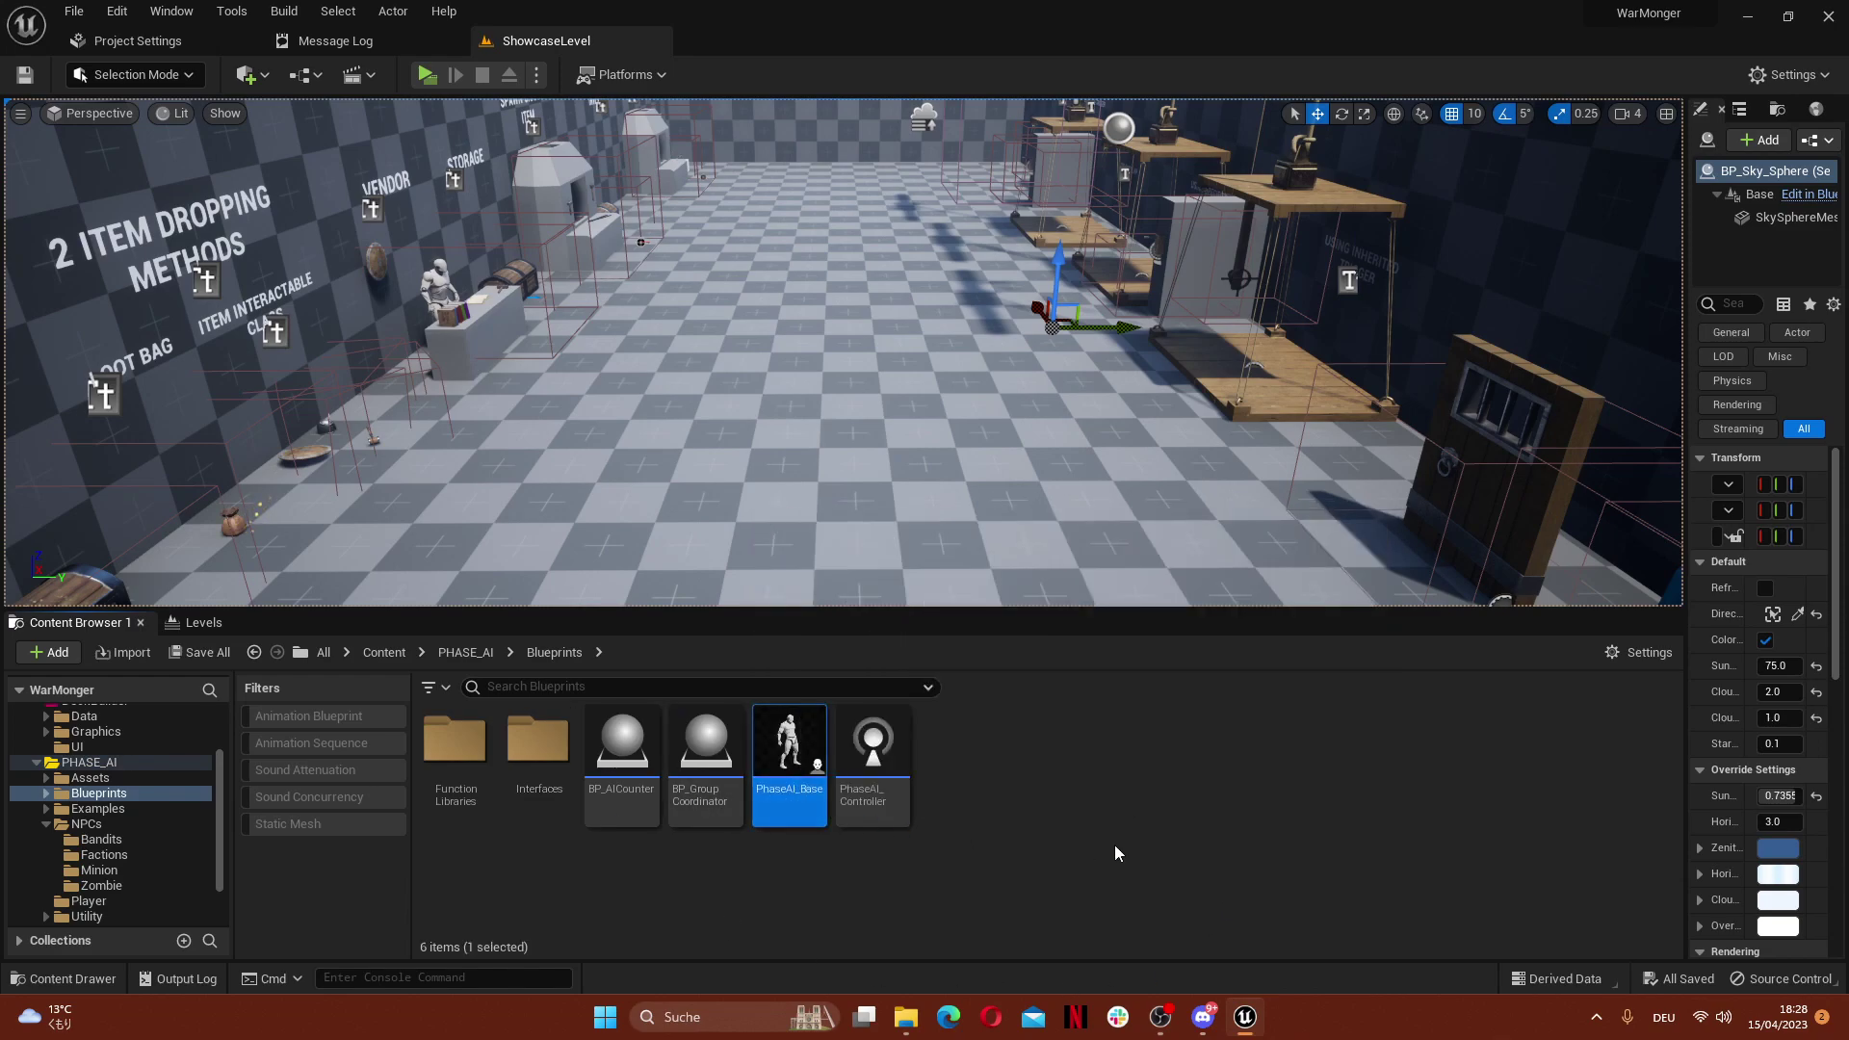
{"action": "mouse_move", "coordinate": [824, 773]}
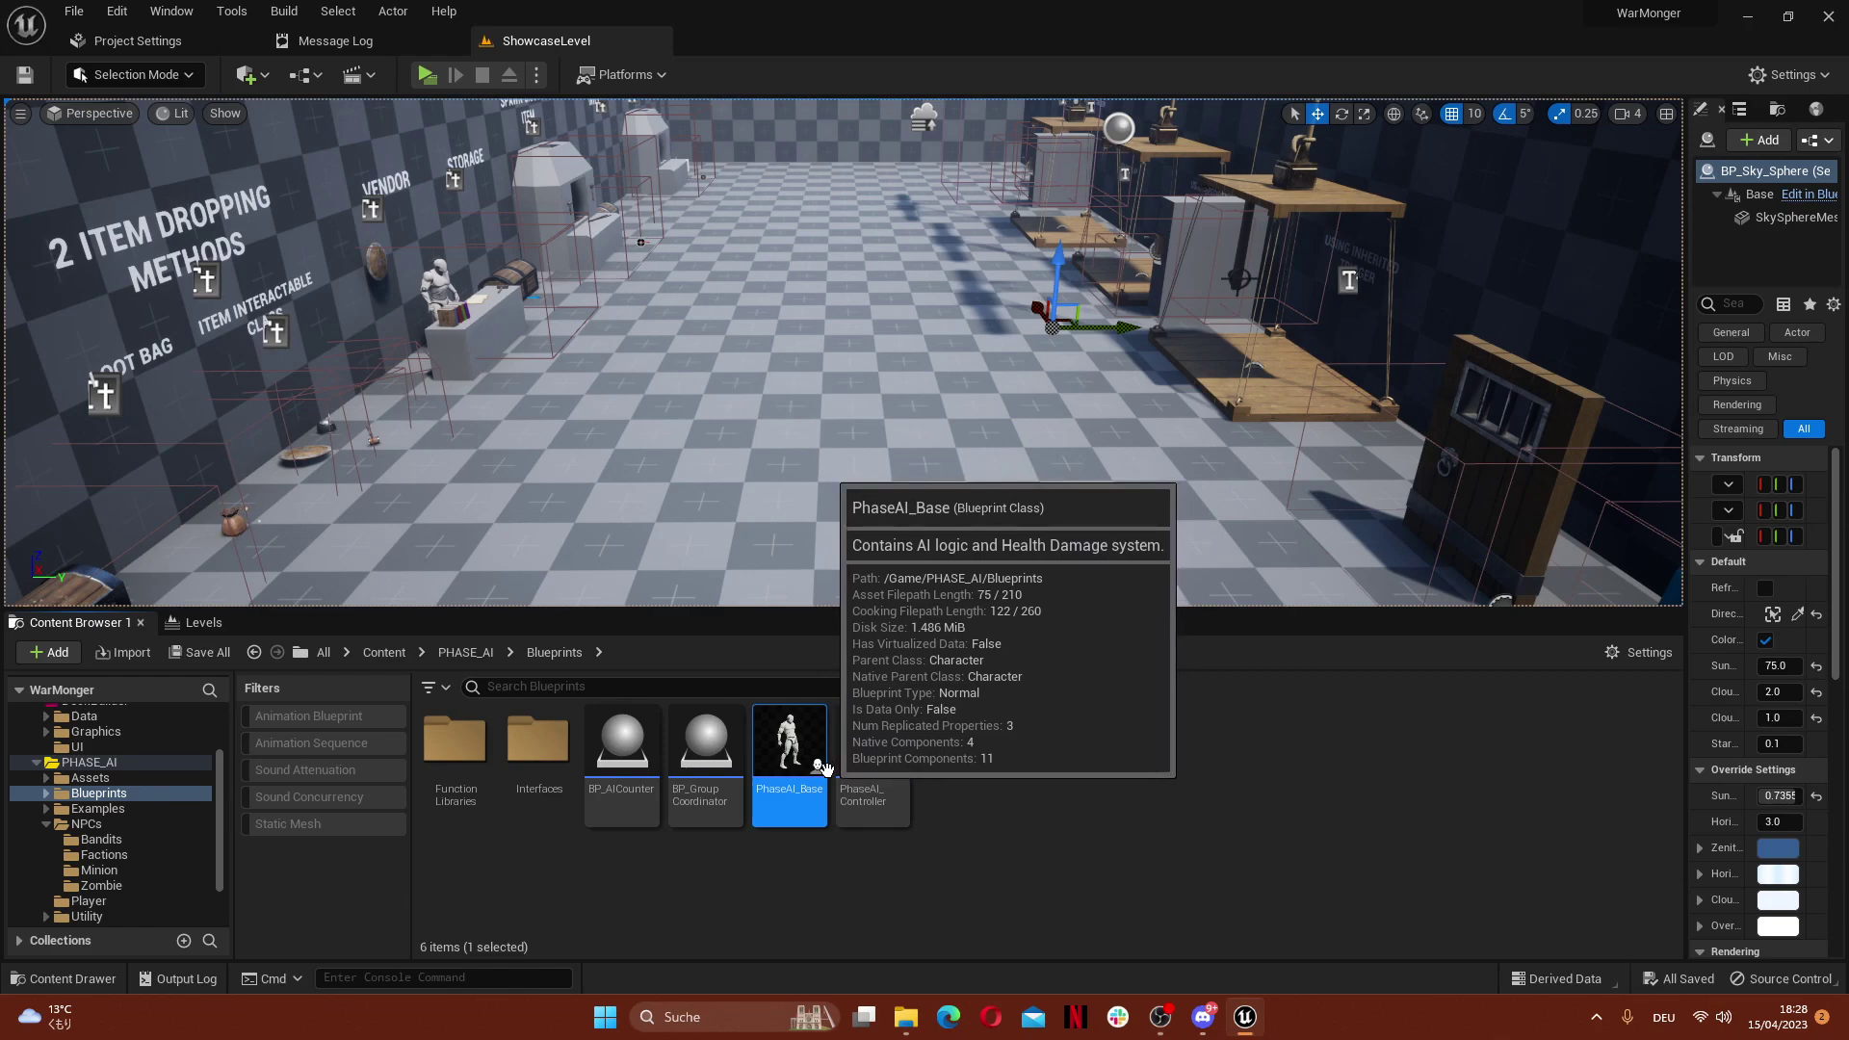
{"action": "right_click", "coordinate": [783, 739]}
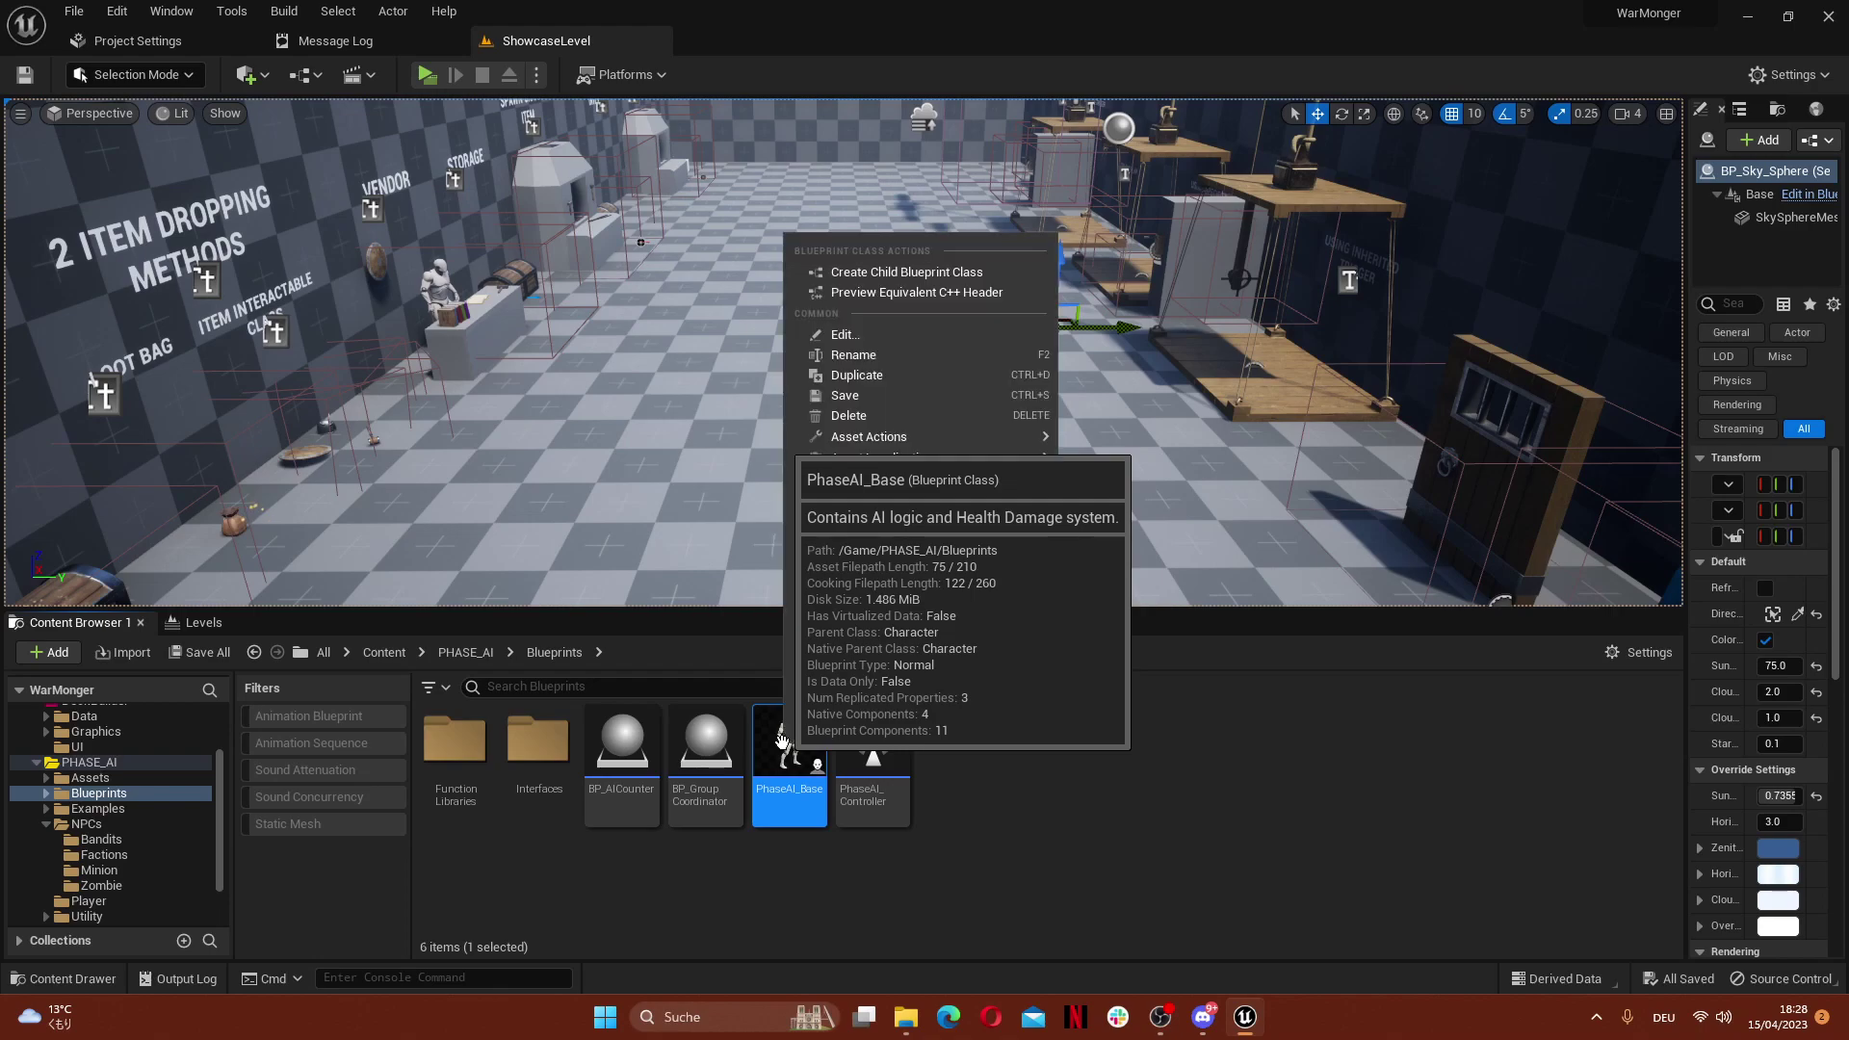
{"action": "left_click", "coordinate": [978, 273]}
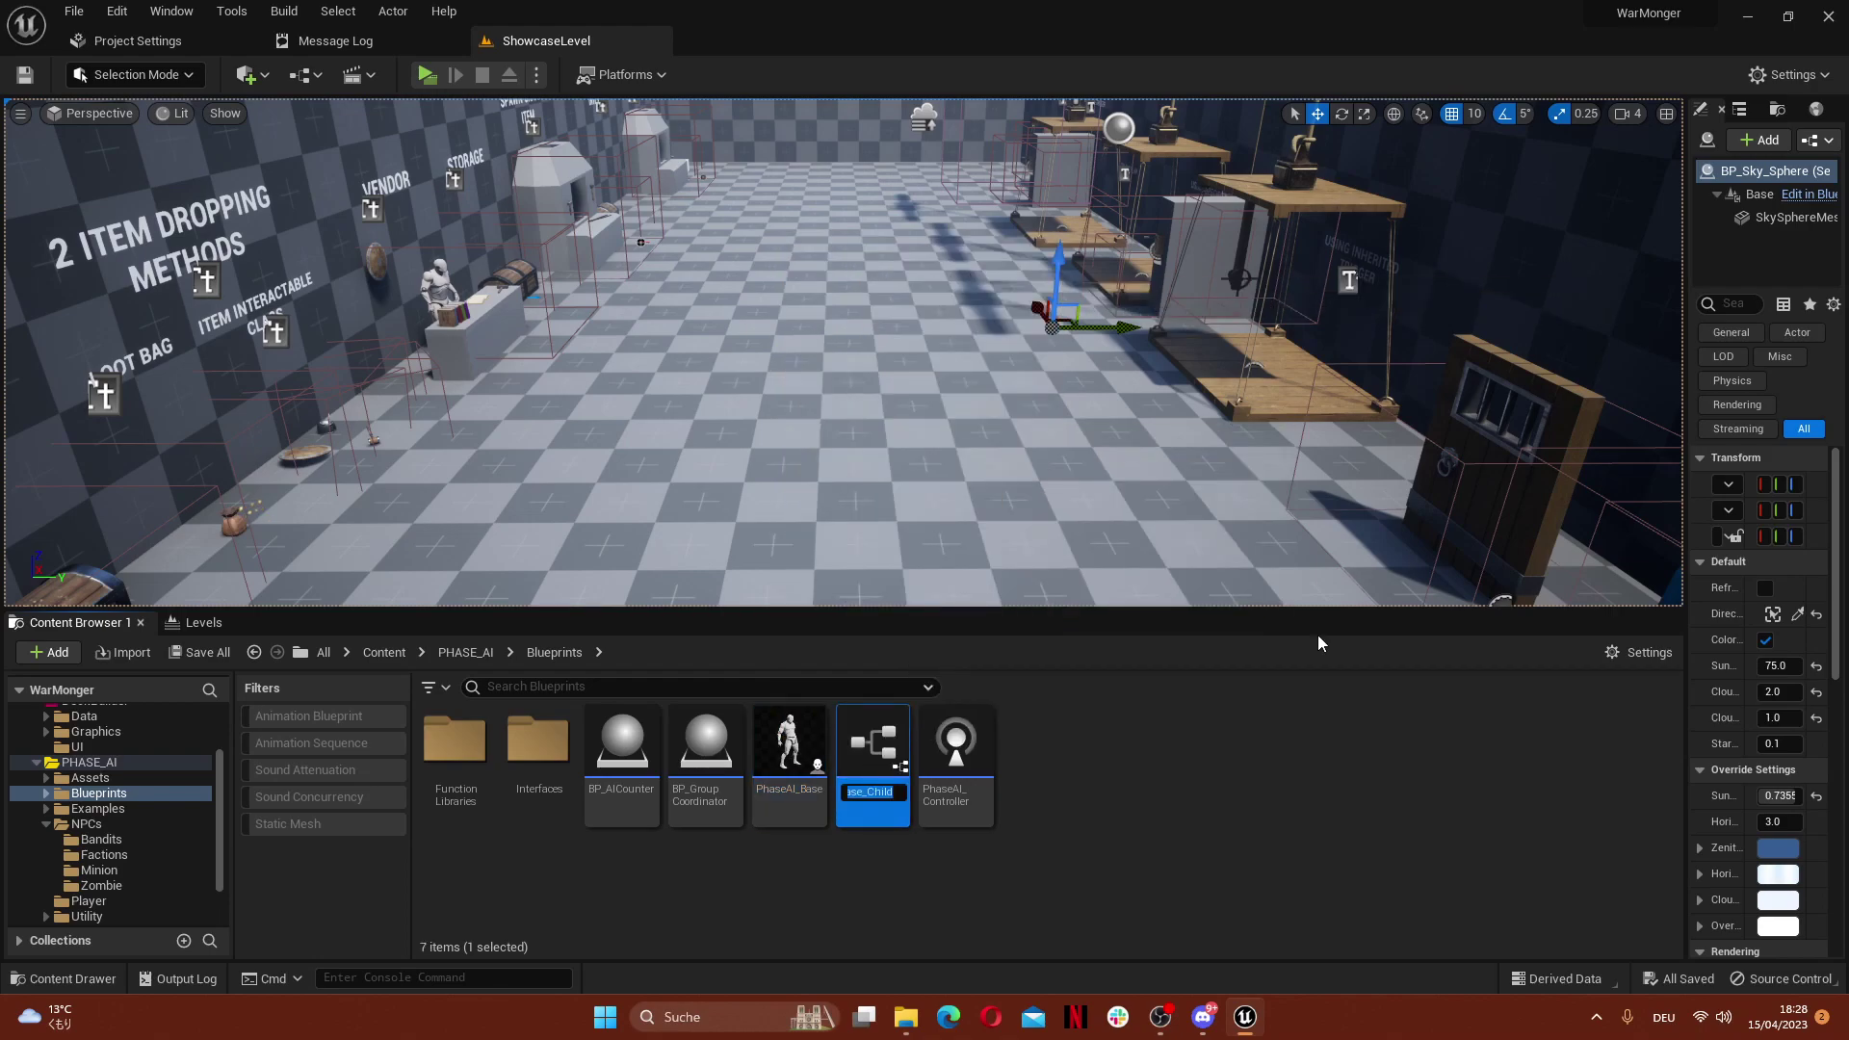
{"action": "type", "text": "BP_Knight"}
{"action": "type", "text": "_Base"}
{"action": "key", "text": "Return"}
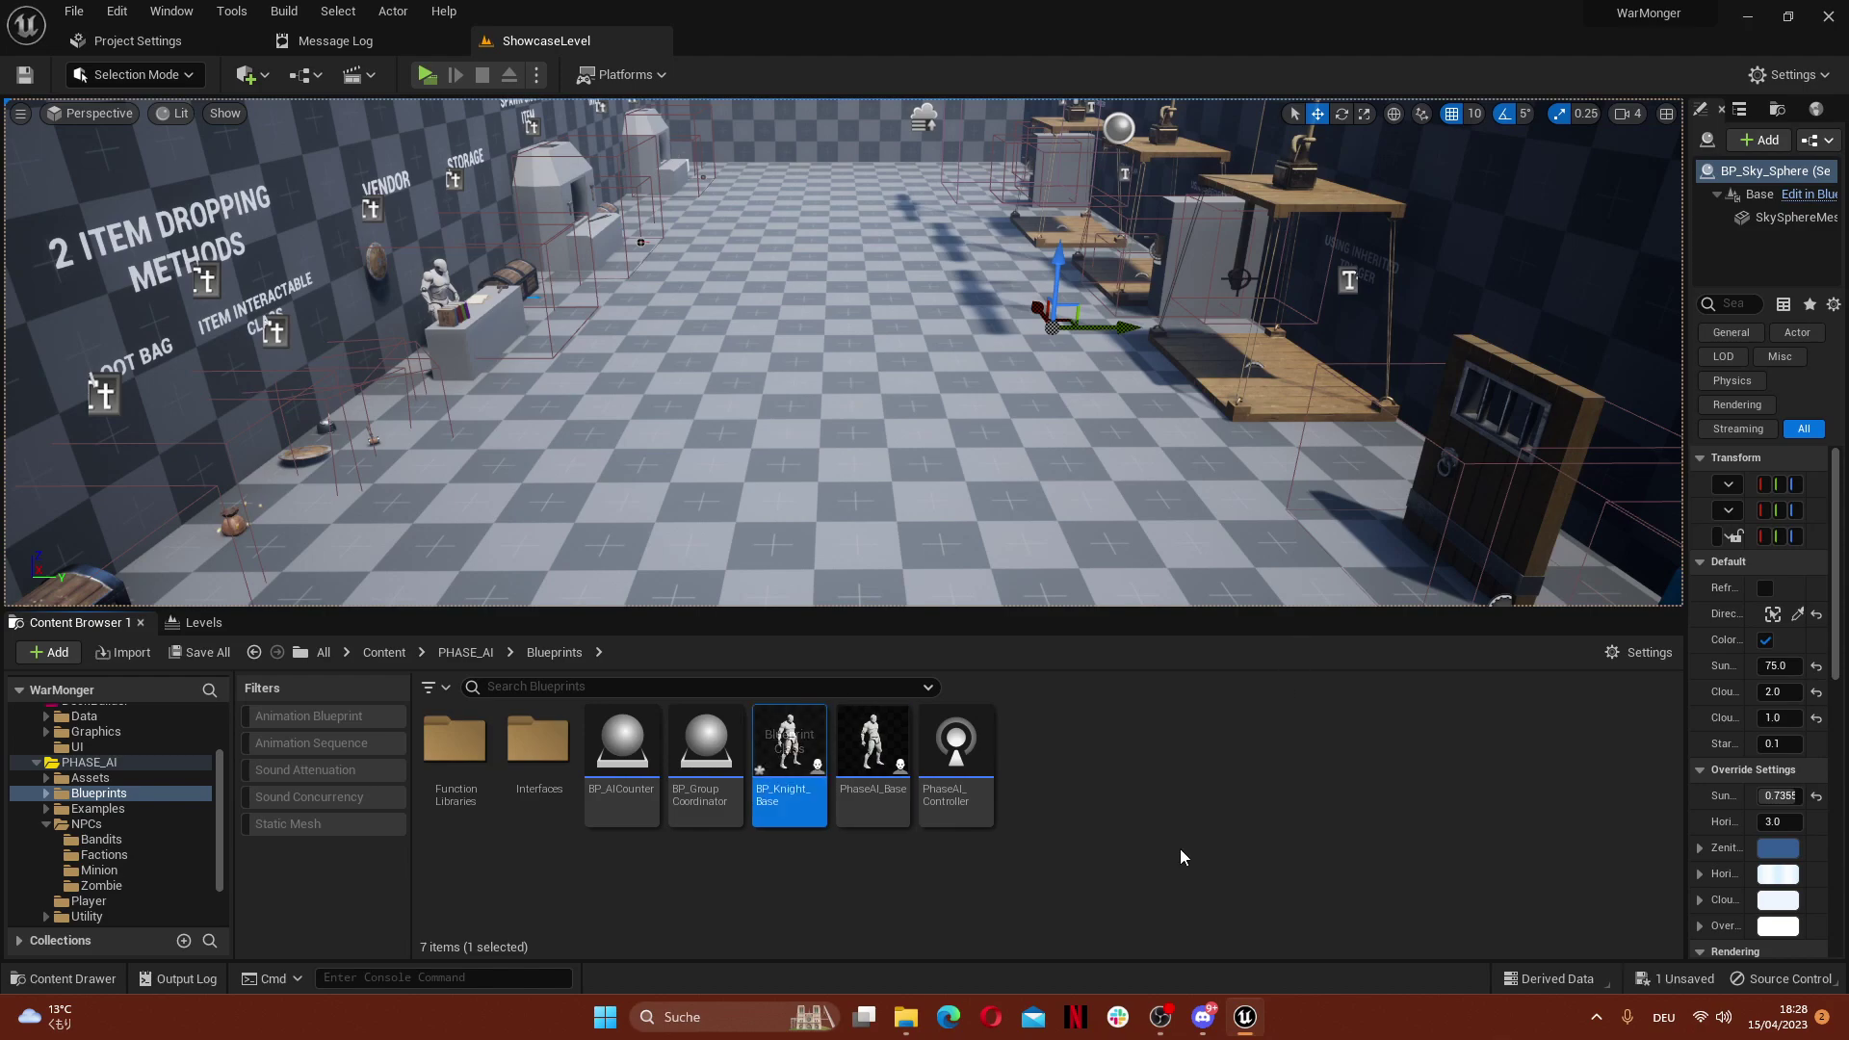
Move BP_Knight_Base into the Factions folder under NPCs and open that folder
{"action": "left_click_drag", "start_coordinate": [789, 757], "coordinate": [122, 850]}
{"action": "left_click", "coordinate": [179, 886]}
{"action": "left_click", "coordinate": [107, 856]}
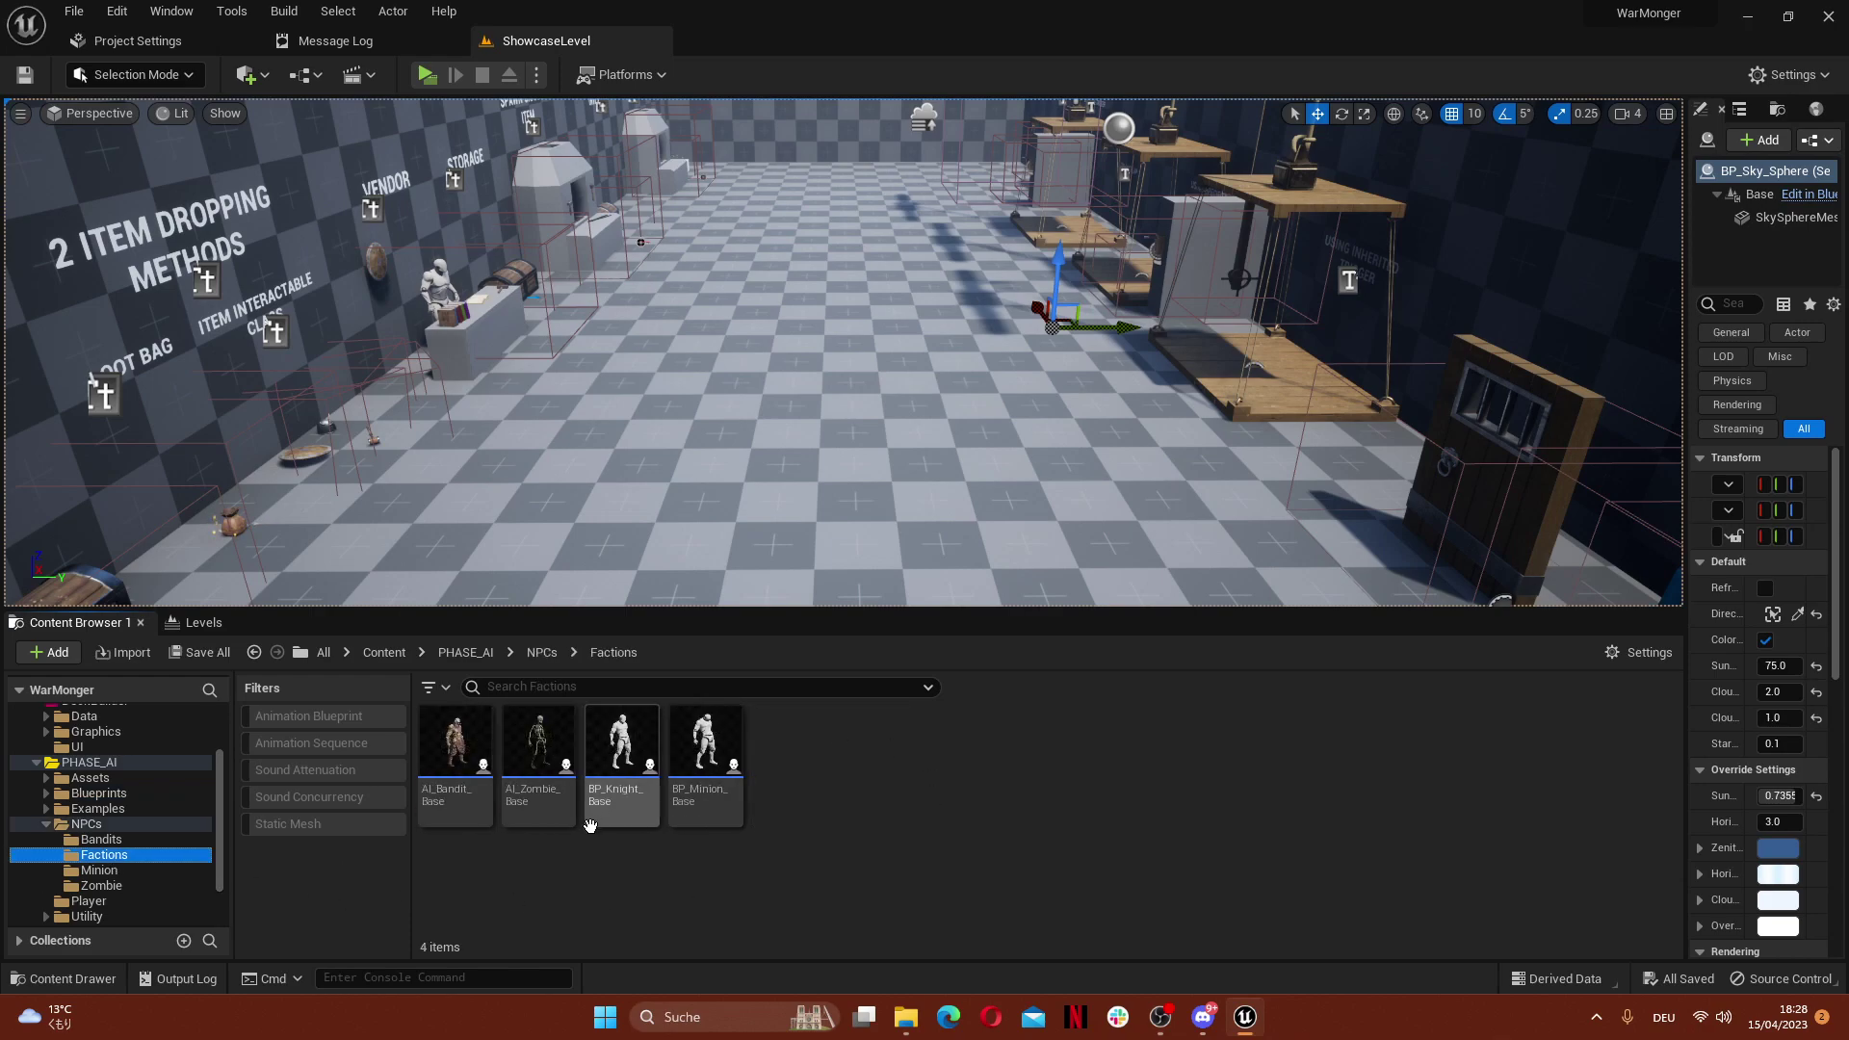
Open BP_Knight_Base and AI_Bandit_Base for editing, docking the knight blueprint beside the ShowcaseLevel tab
{"action": "double_click", "coordinate": [633, 761]}
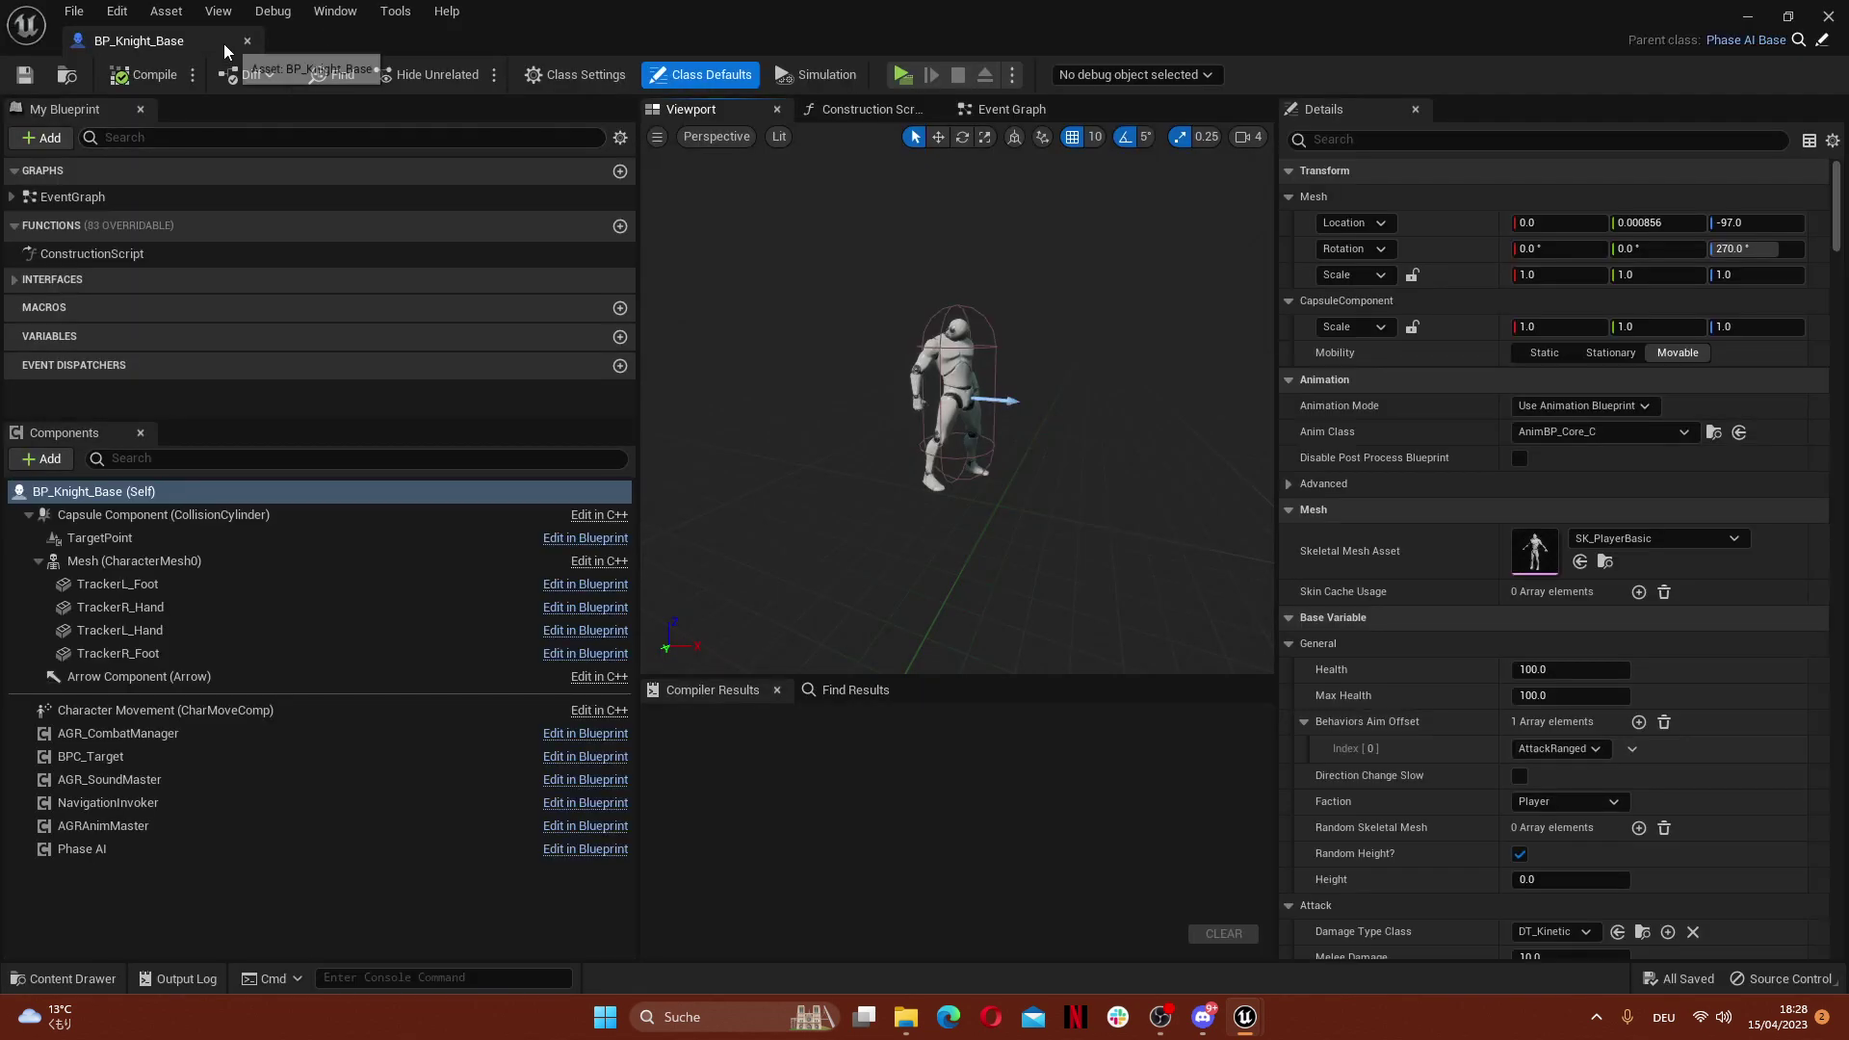
{"action": "left_click_drag", "start_coordinate": [223, 43], "coordinate": [875, 29]}
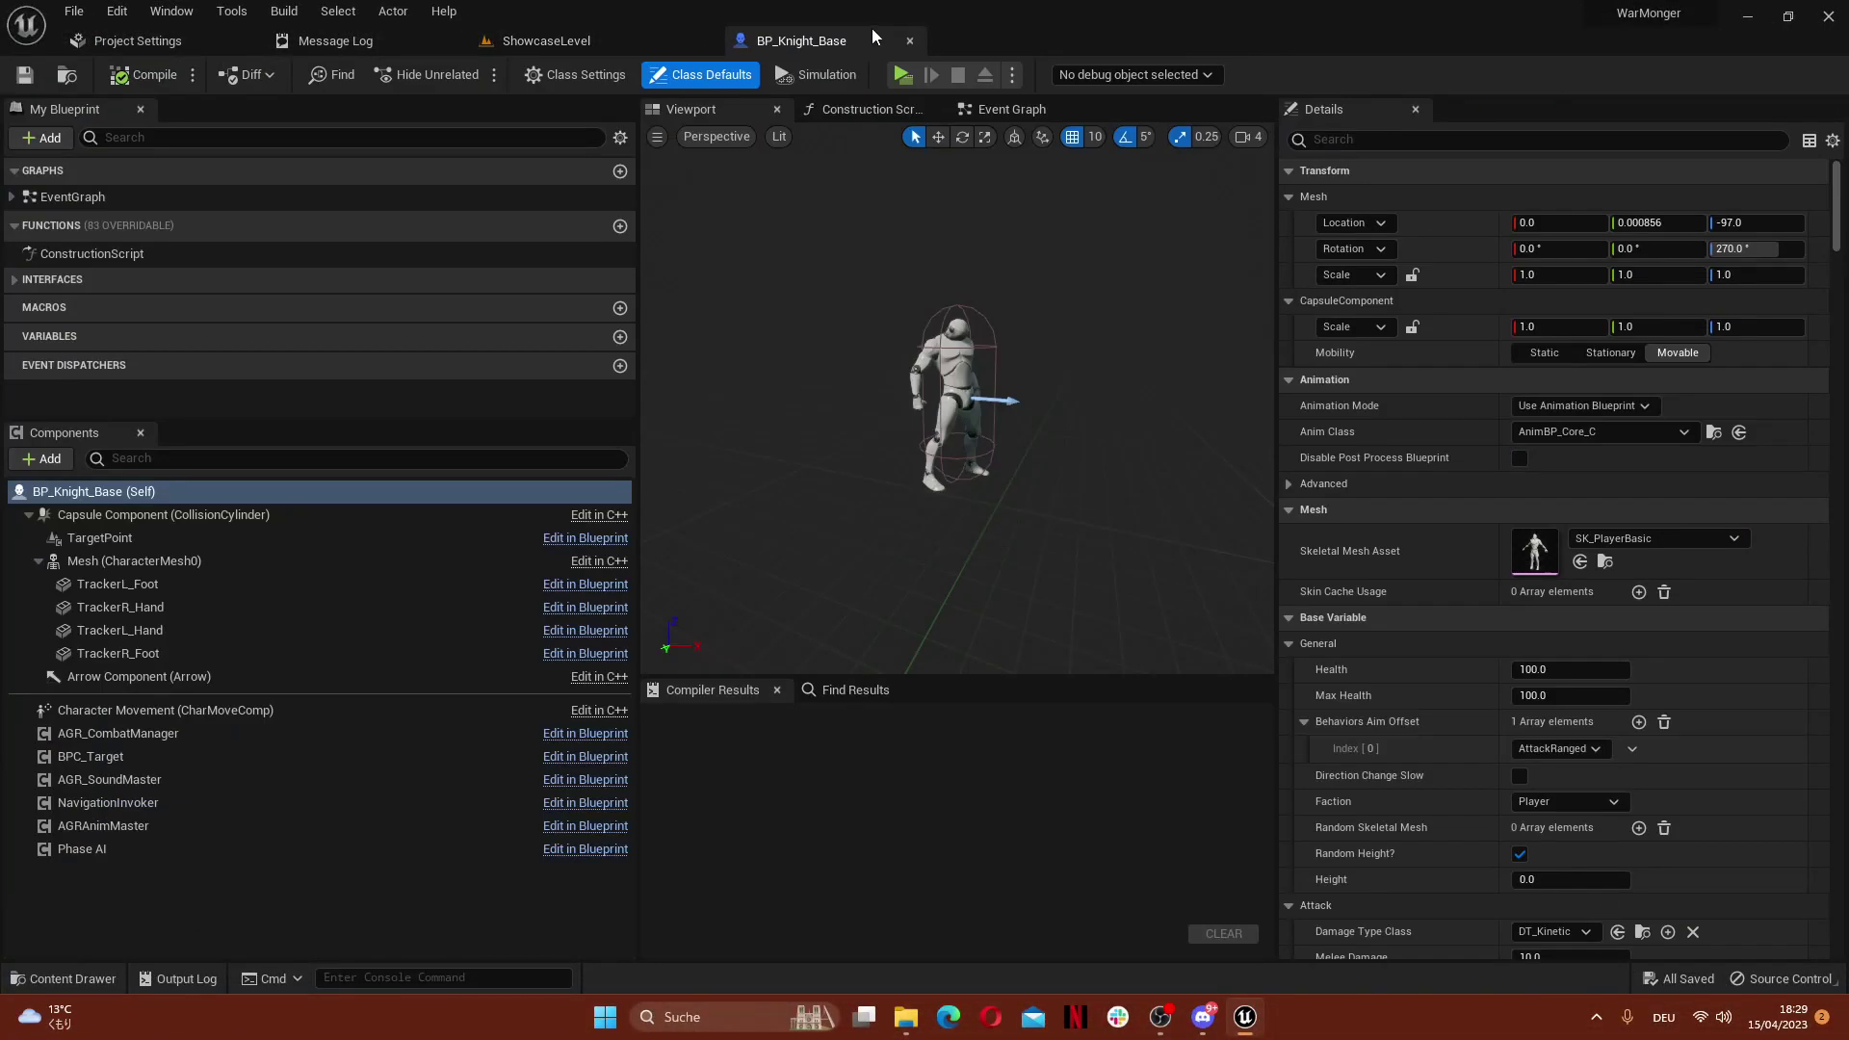
{"action": "left_click", "coordinate": [546, 41]}
{"action": "left_click", "coordinate": [458, 727]}
{"action": "double_click", "coordinate": [457, 727]}
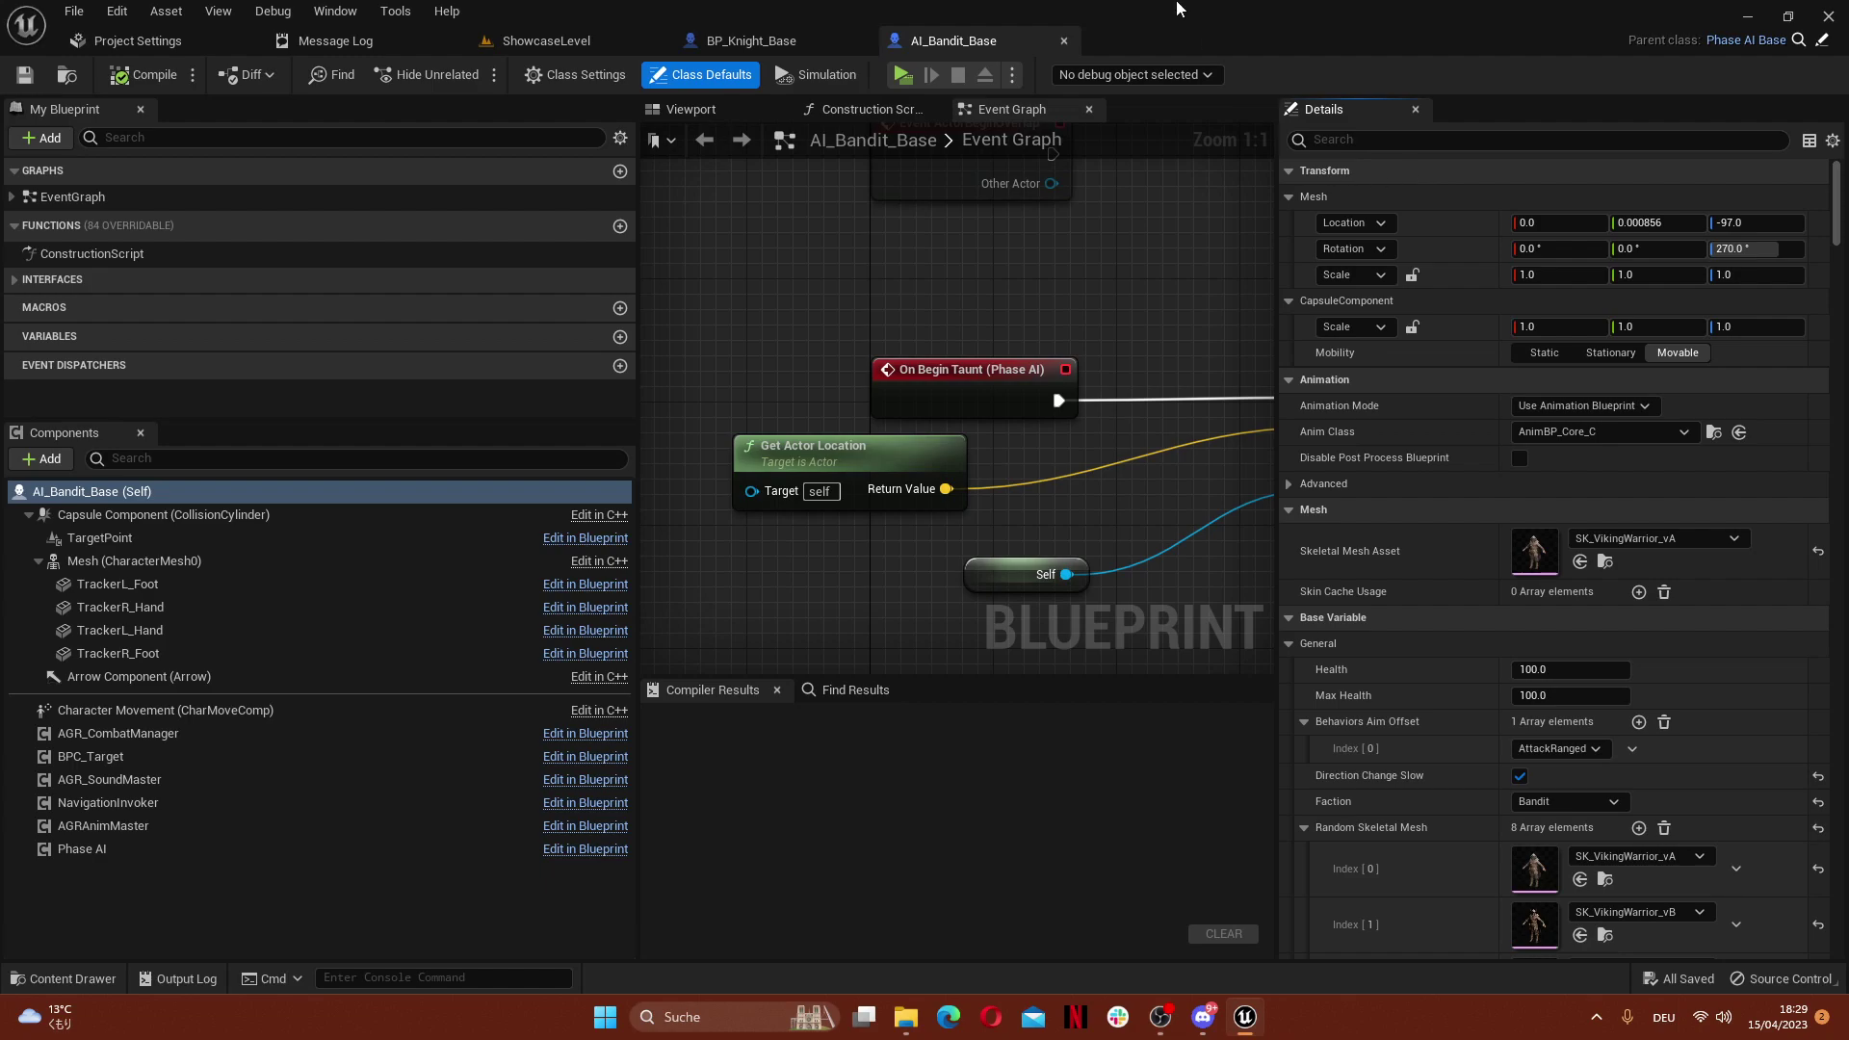
Compare the two base blueprints, widen the viewport of BP_Knight_Base and filter its details by "tag"
{"action": "left_click", "coordinate": [819, 38]}
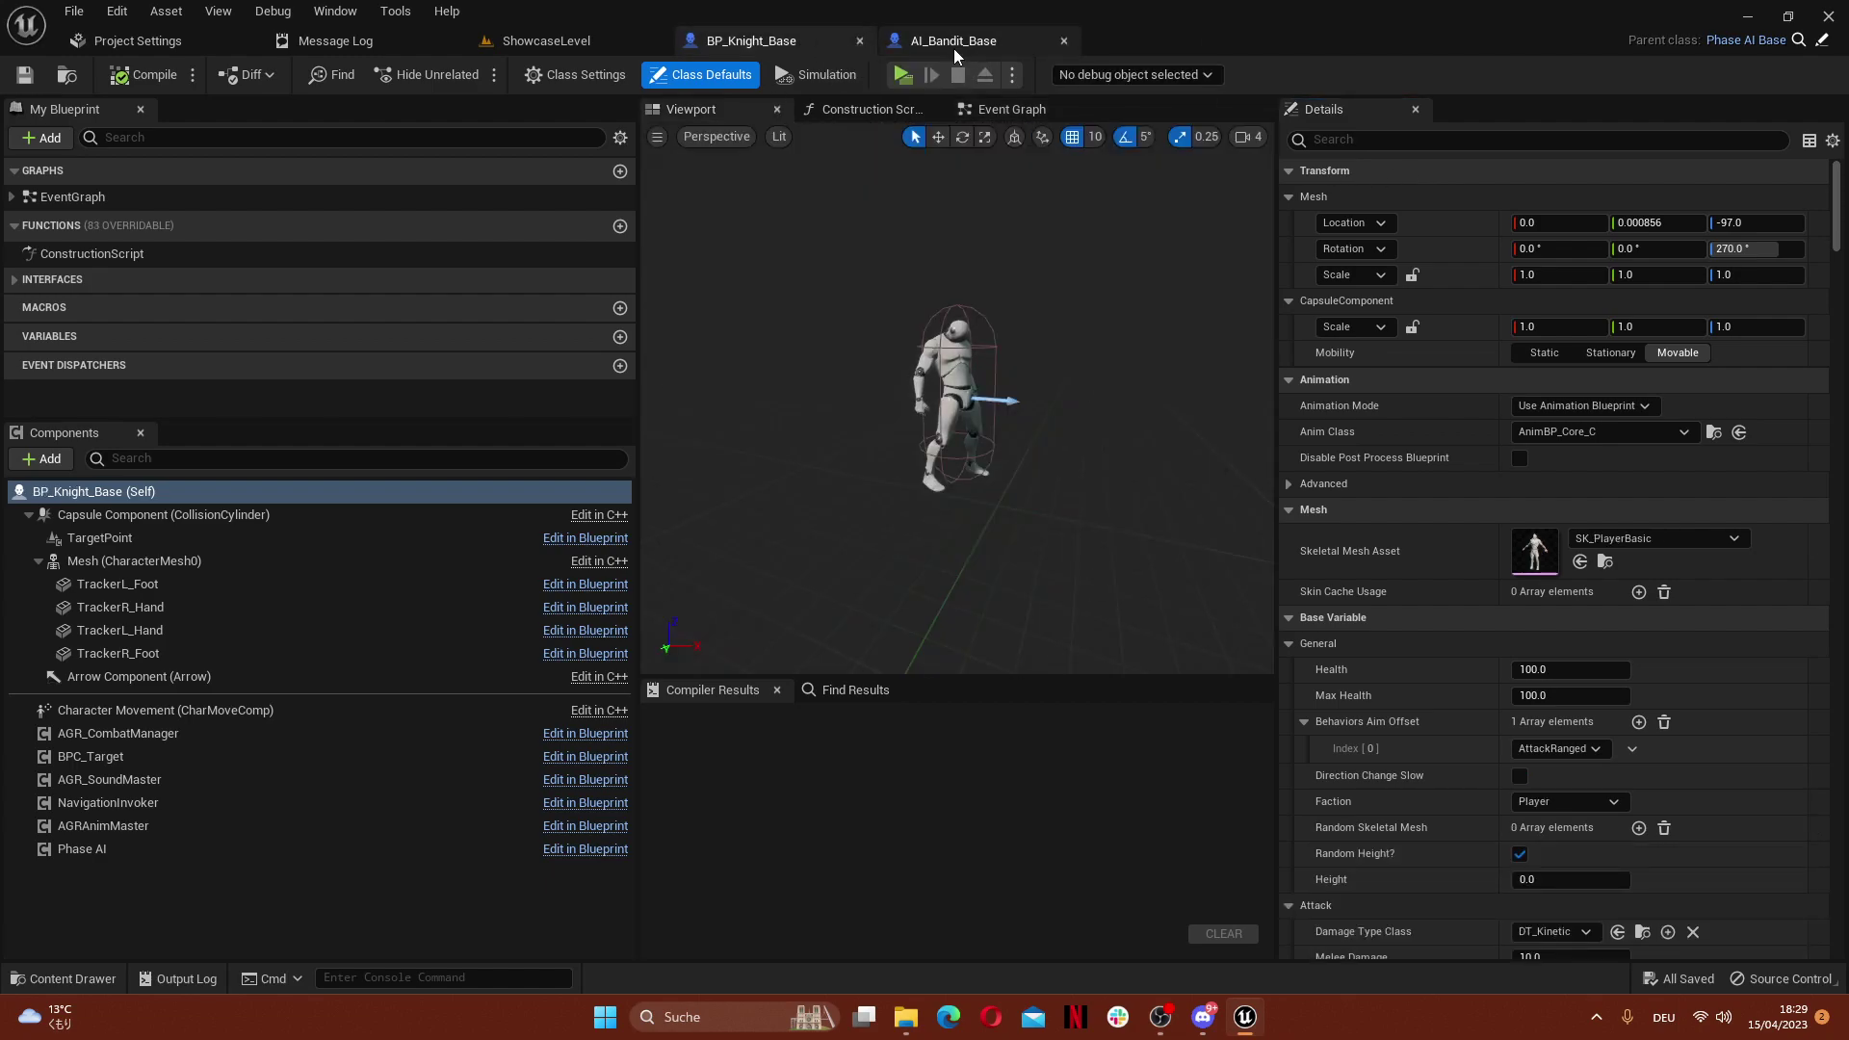
{"action": "left_click", "coordinate": [956, 44]}
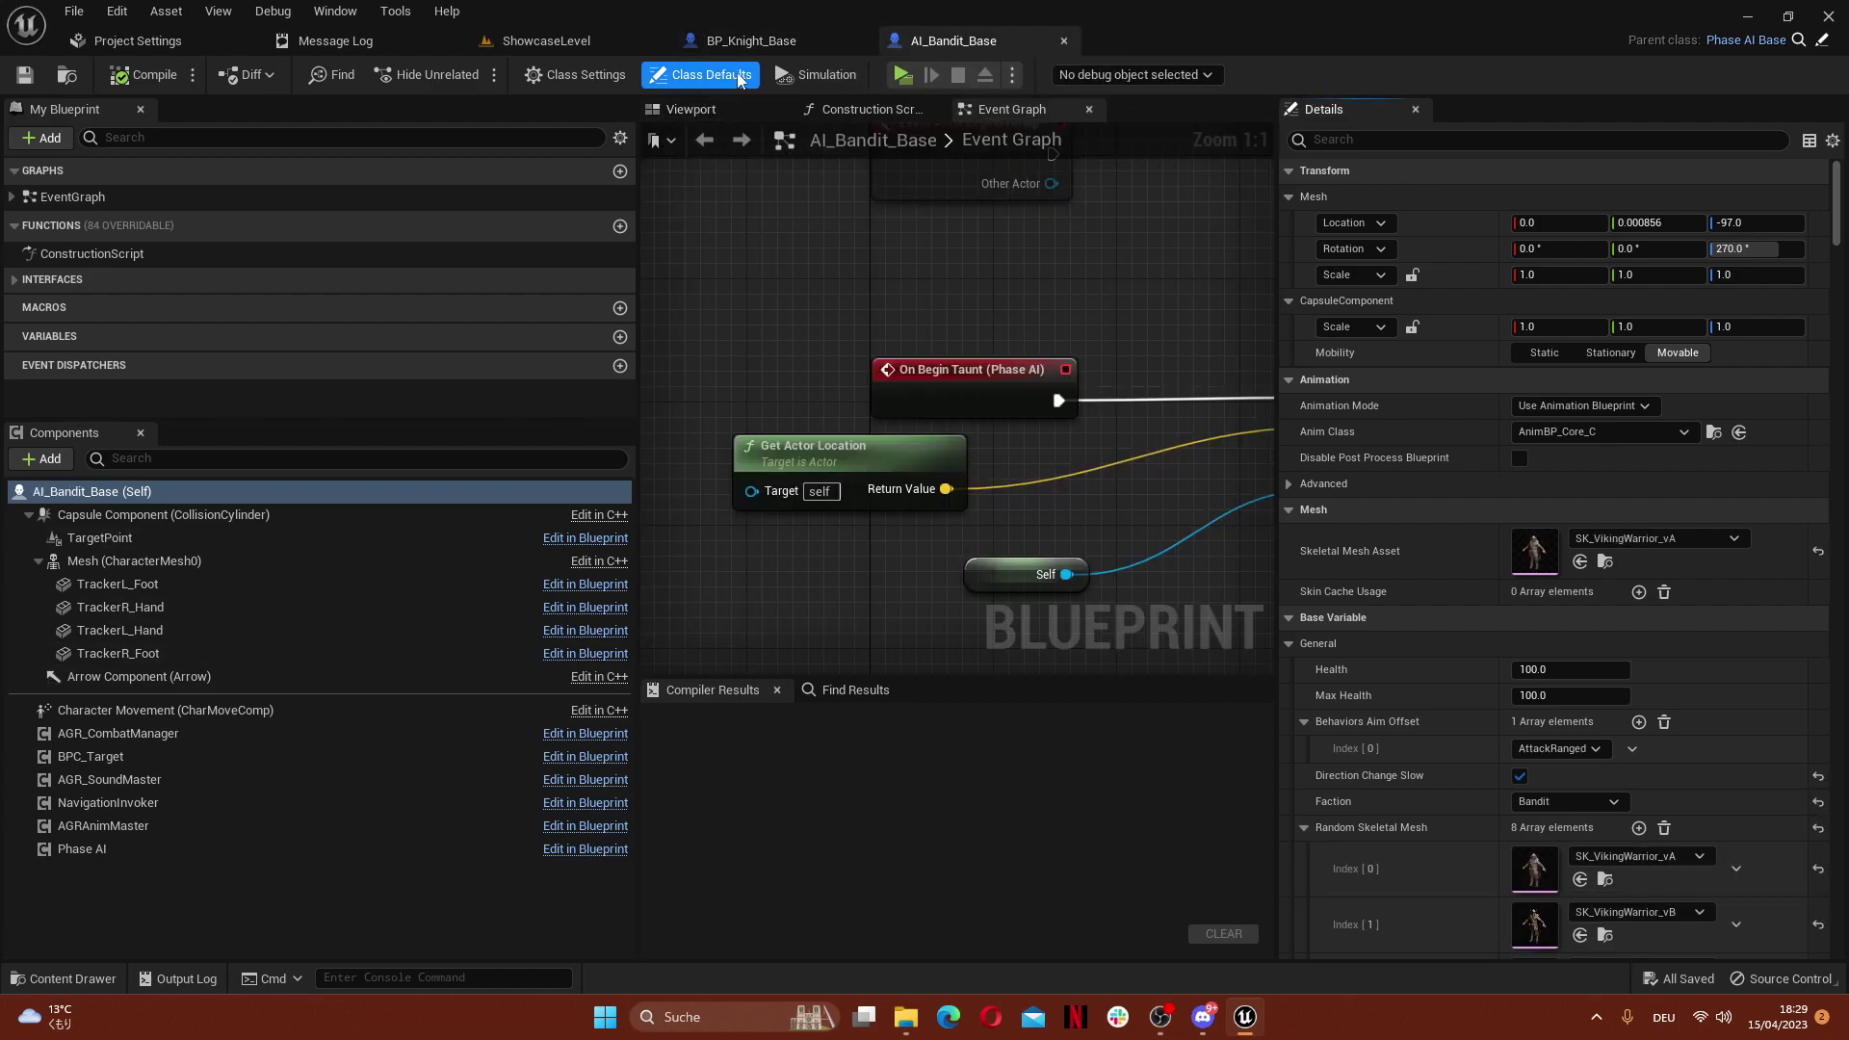
{"action": "left_click", "coordinate": [755, 43]}
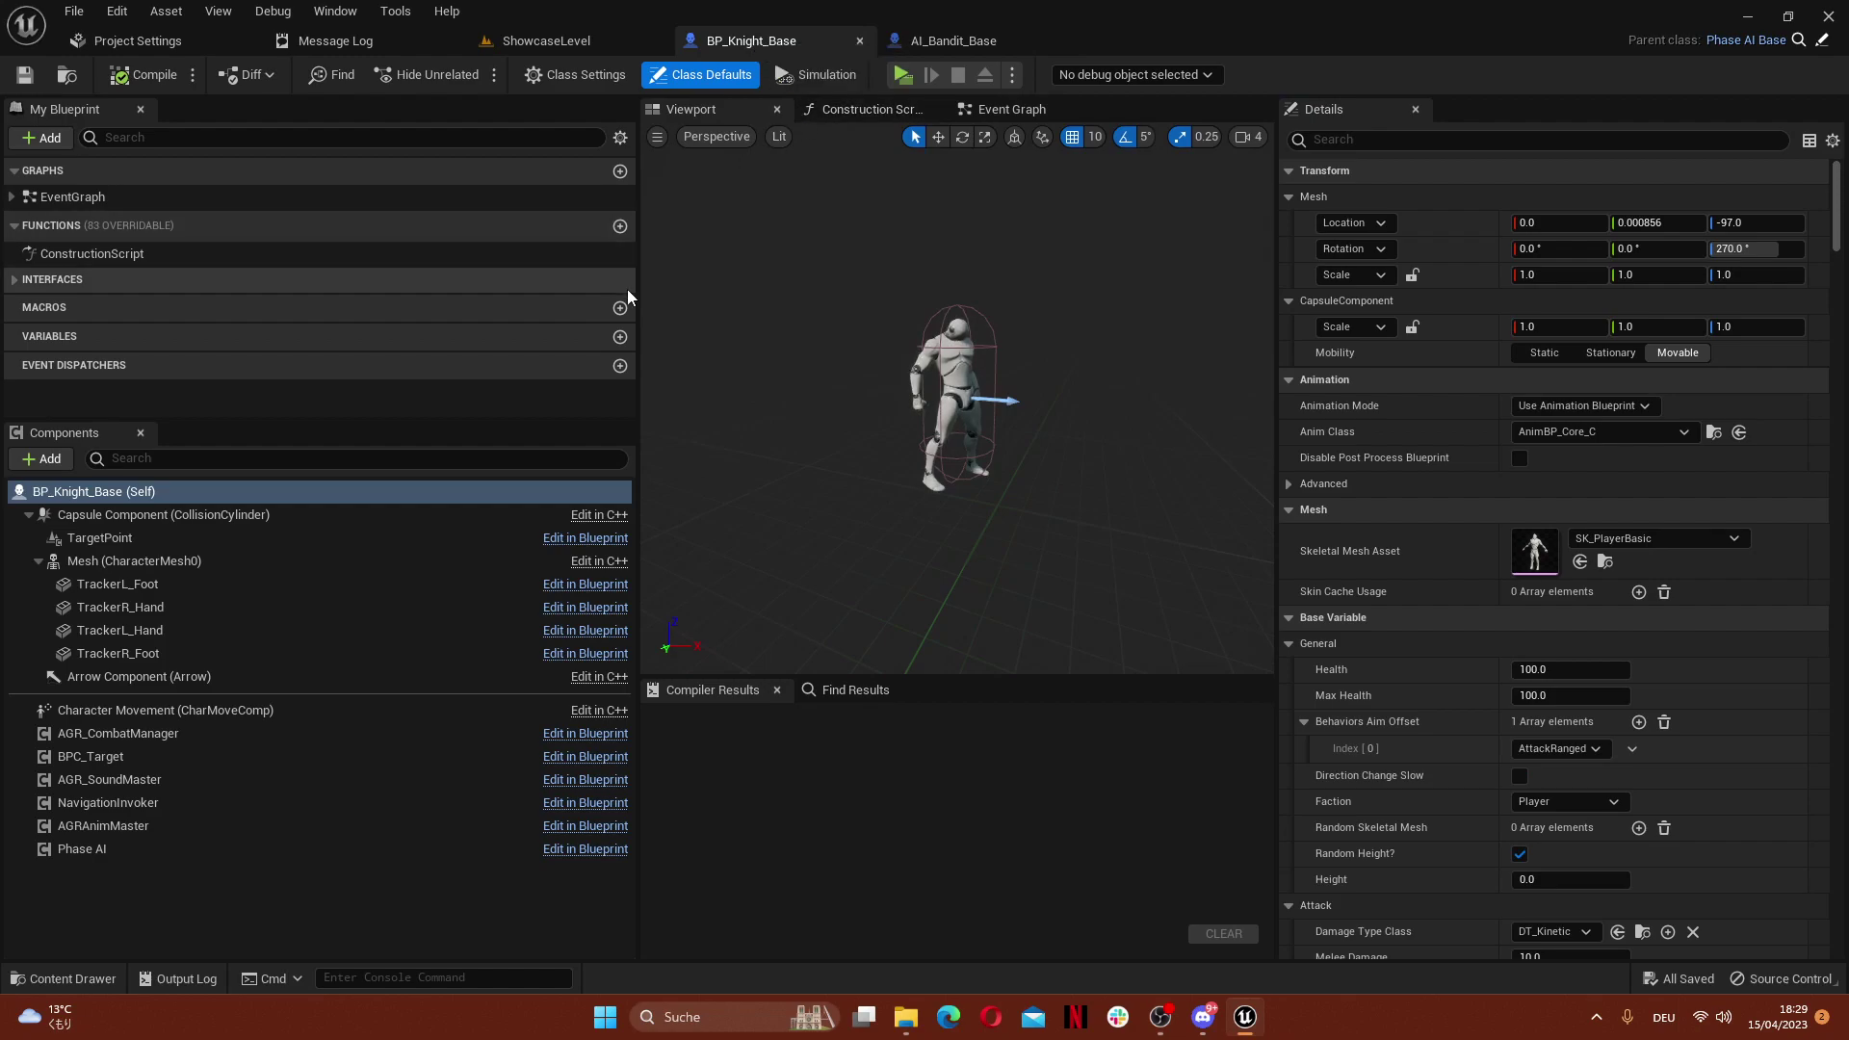
{"action": "left_click_drag", "start_coordinate": [640, 262], "coordinate": [509, 266]}
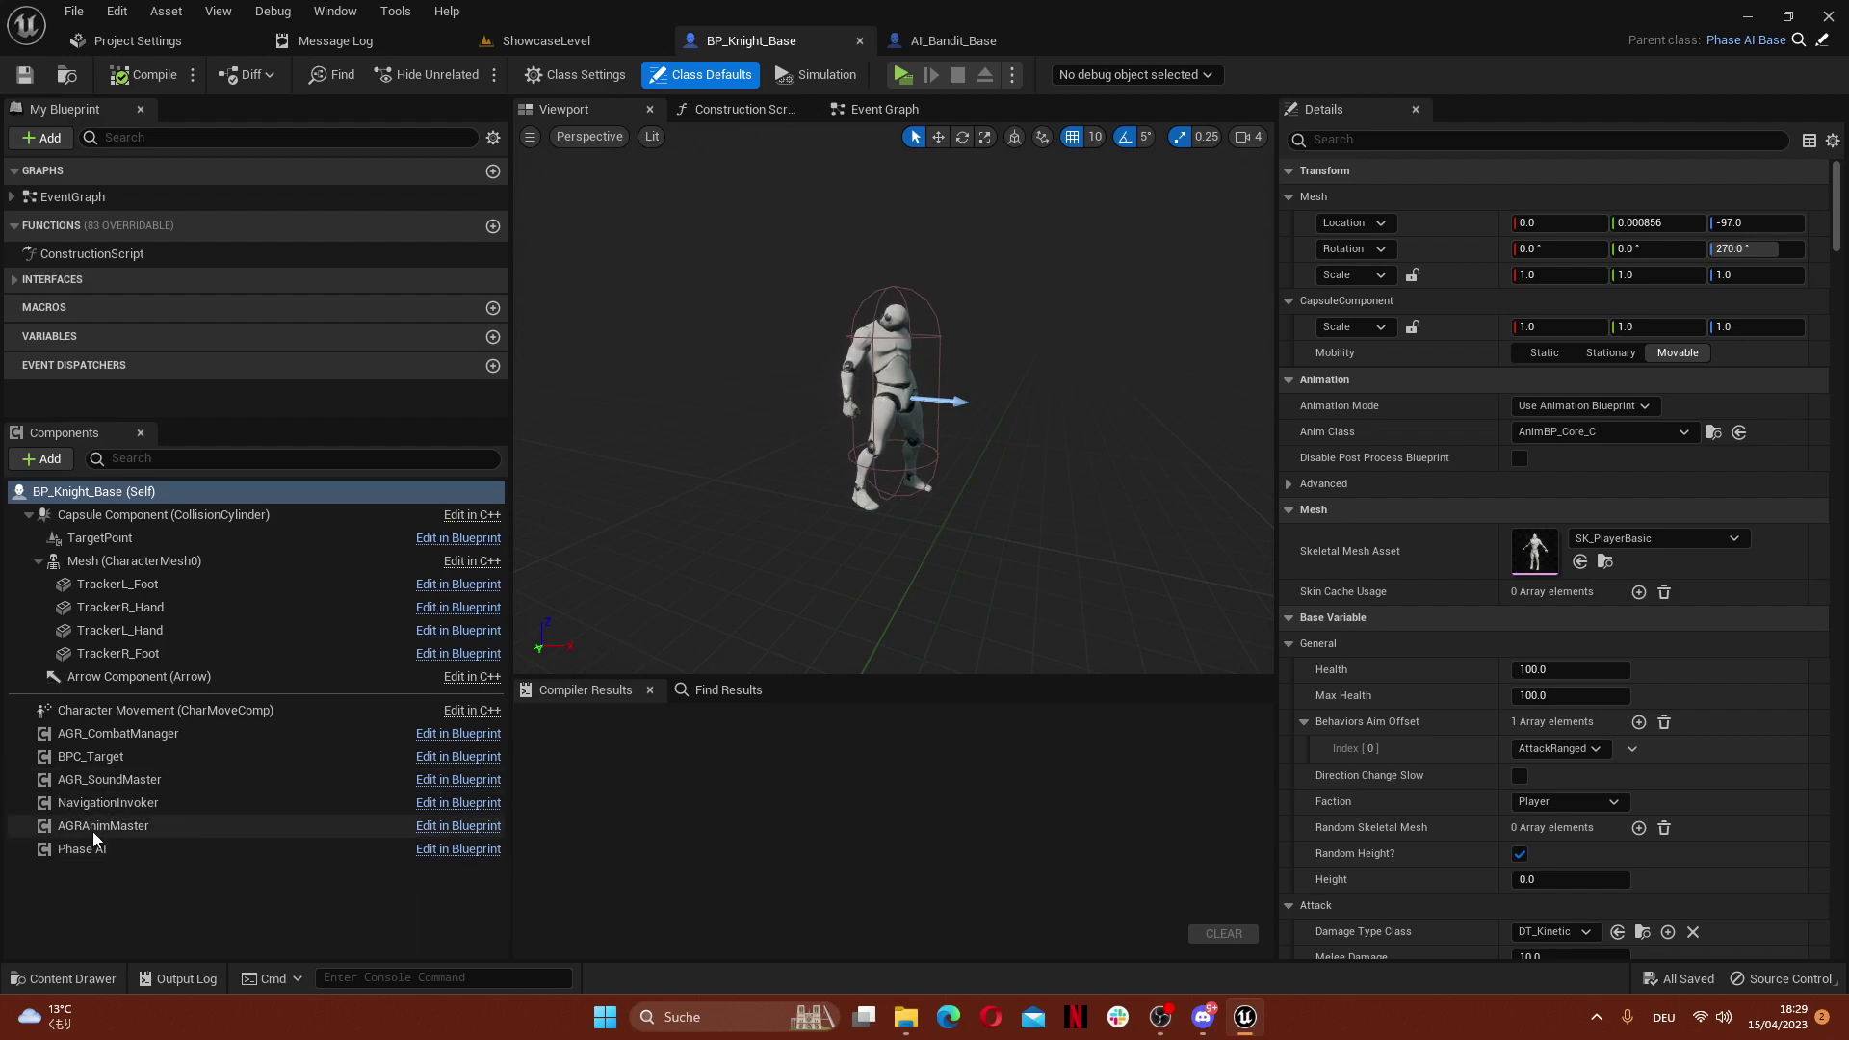
{"action": "left_click", "coordinate": [1379, 139]}
{"action": "type", "text": "tag"}
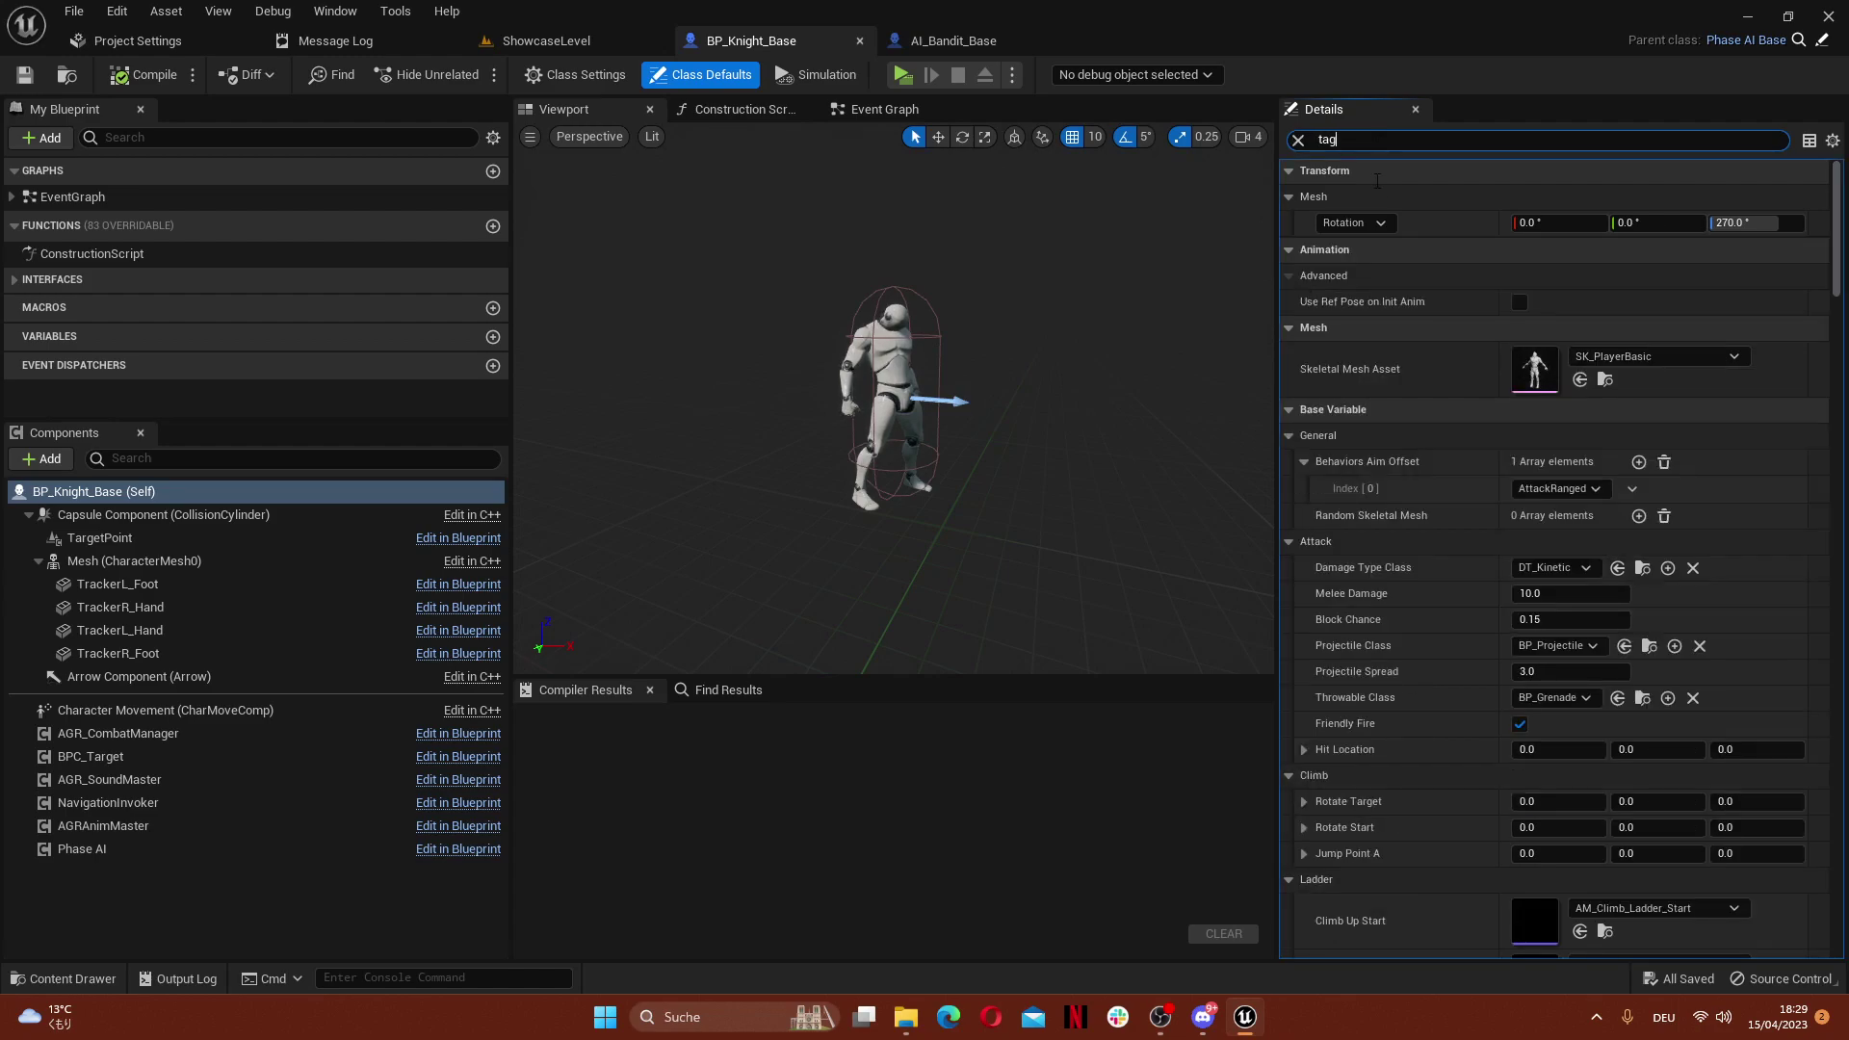
Examine the Phase AI component's settings in AI_Bandit_Base, collapsing the Dispatcher and second General Settings categories
{"action": "left_click", "coordinate": [939, 38]}
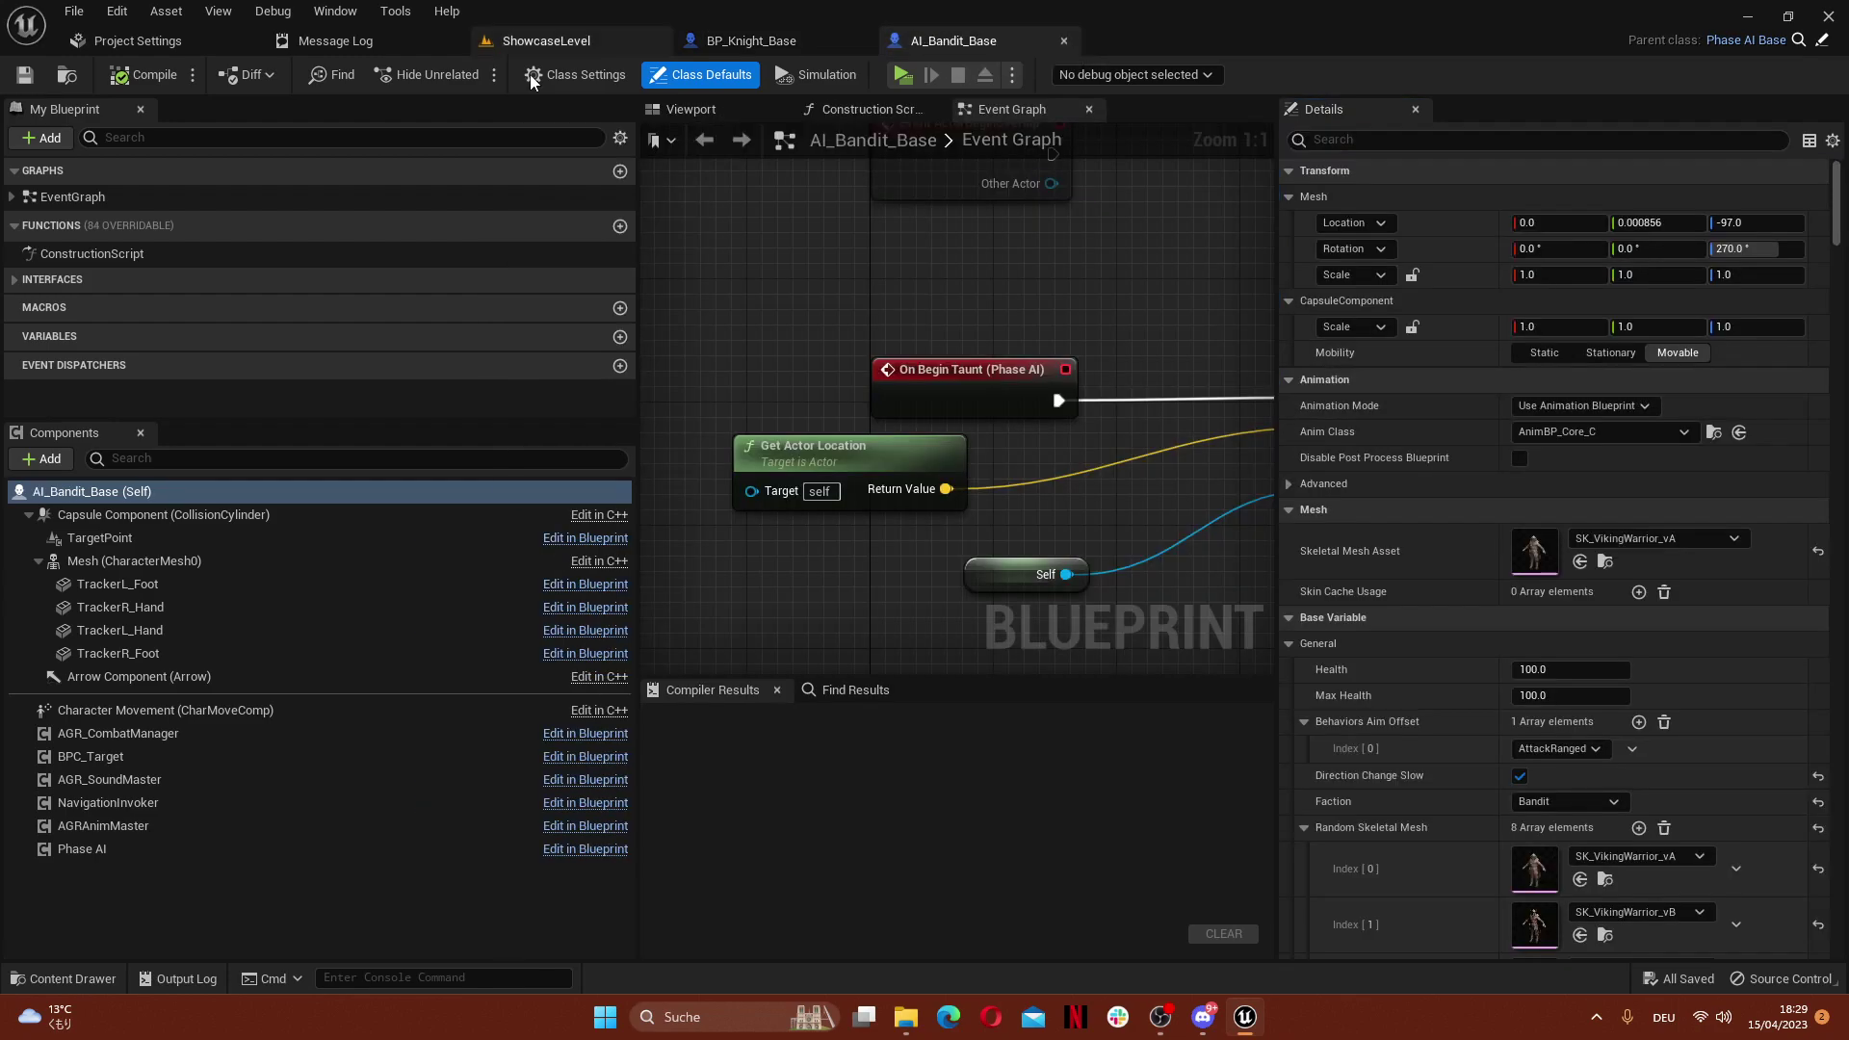
{"action": "left_click", "coordinate": [107, 844]}
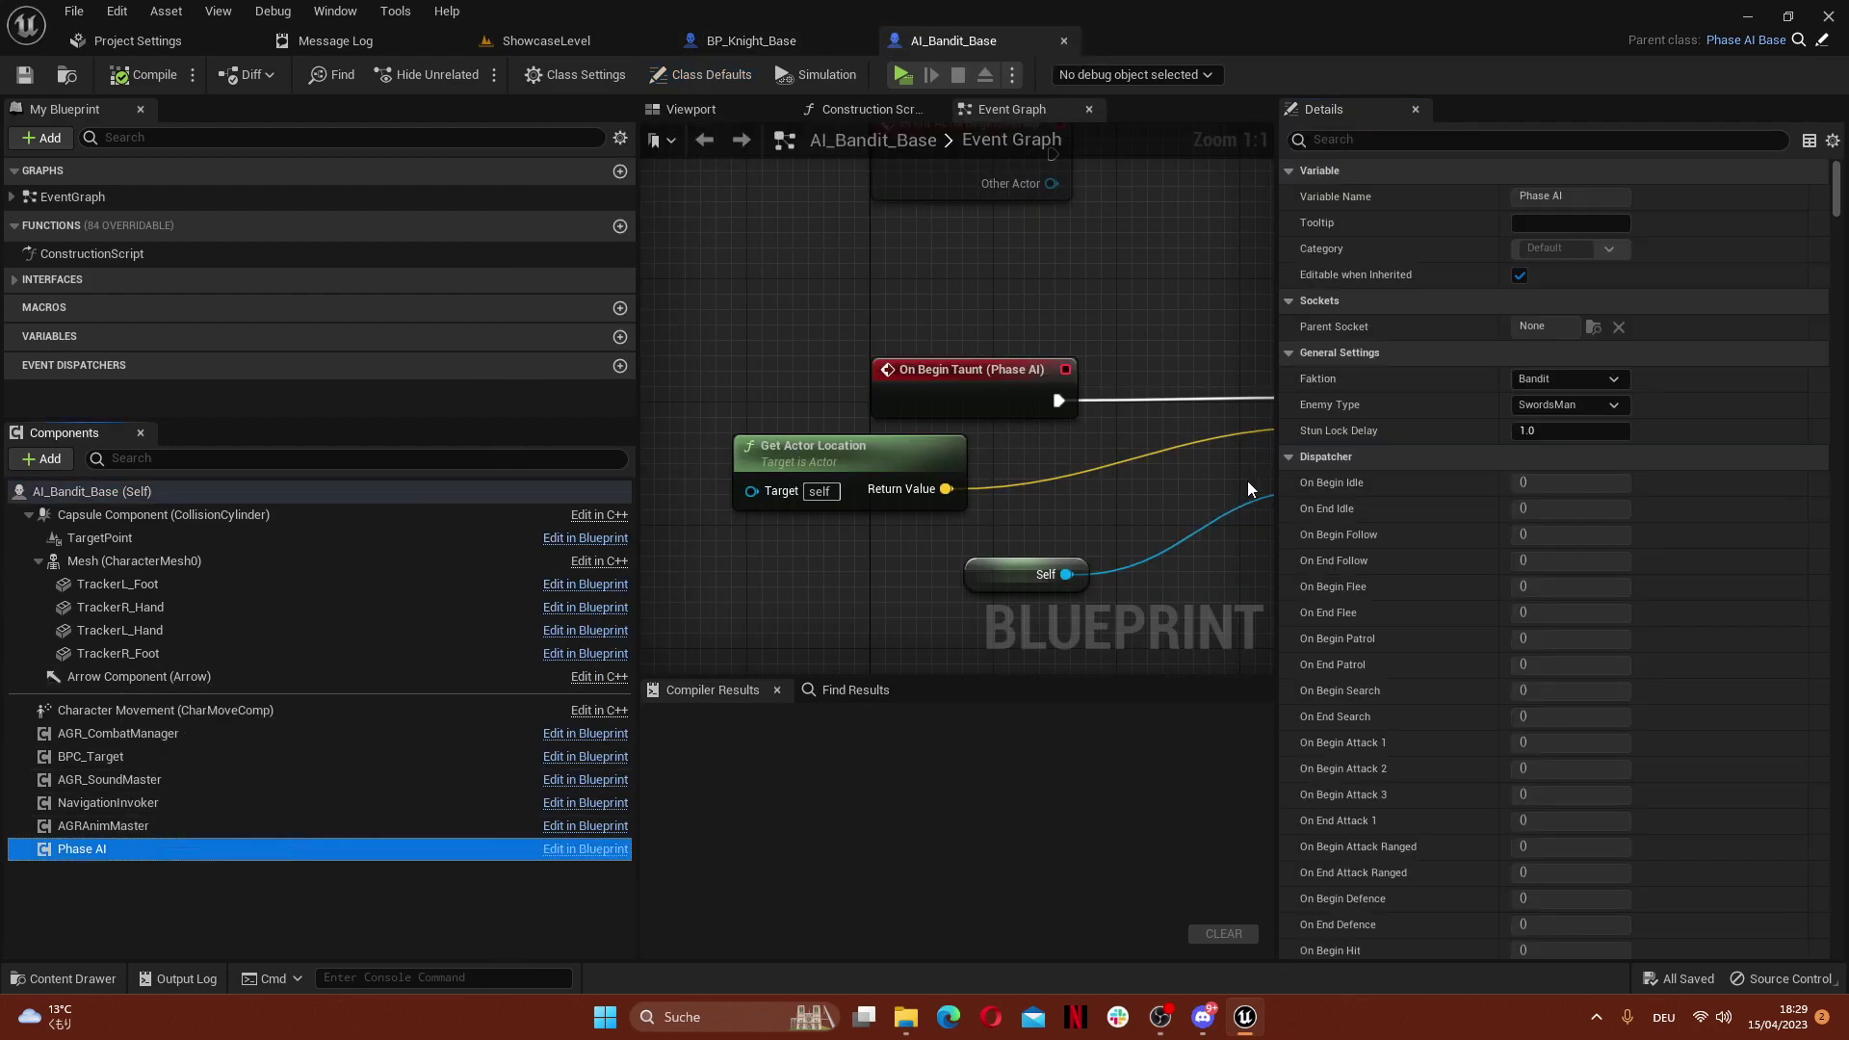
{"action": "left_click", "coordinate": [1331, 453]}
{"action": "left_click", "coordinate": [1326, 481]}
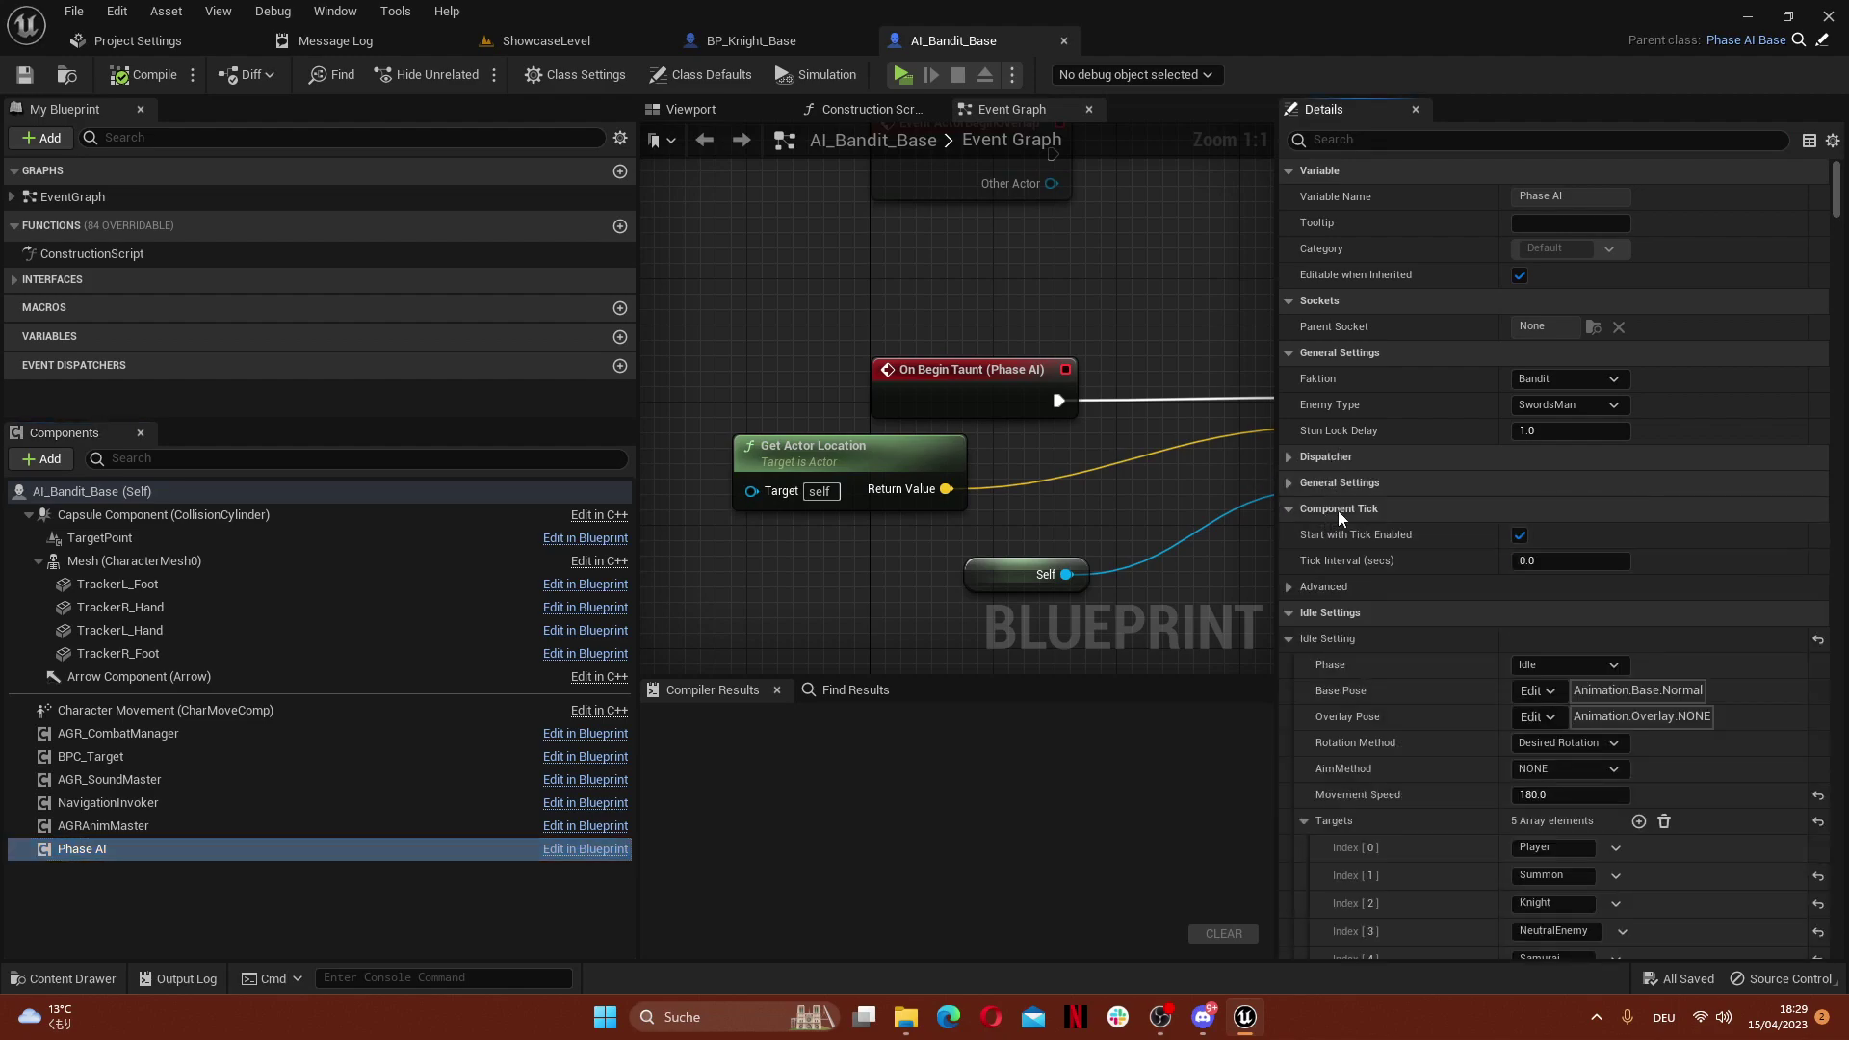
Pick out the Knight entry in AI_Bandit_Base's idle targets and set the Patrol Path Tag of BP_Knight_Base to Knight
{"action": "left_click", "coordinate": [1337, 510]}
{"action": "scroll", "coordinate": [1424, 626], "scroll_direction": "down", "scroll_amount": 4}
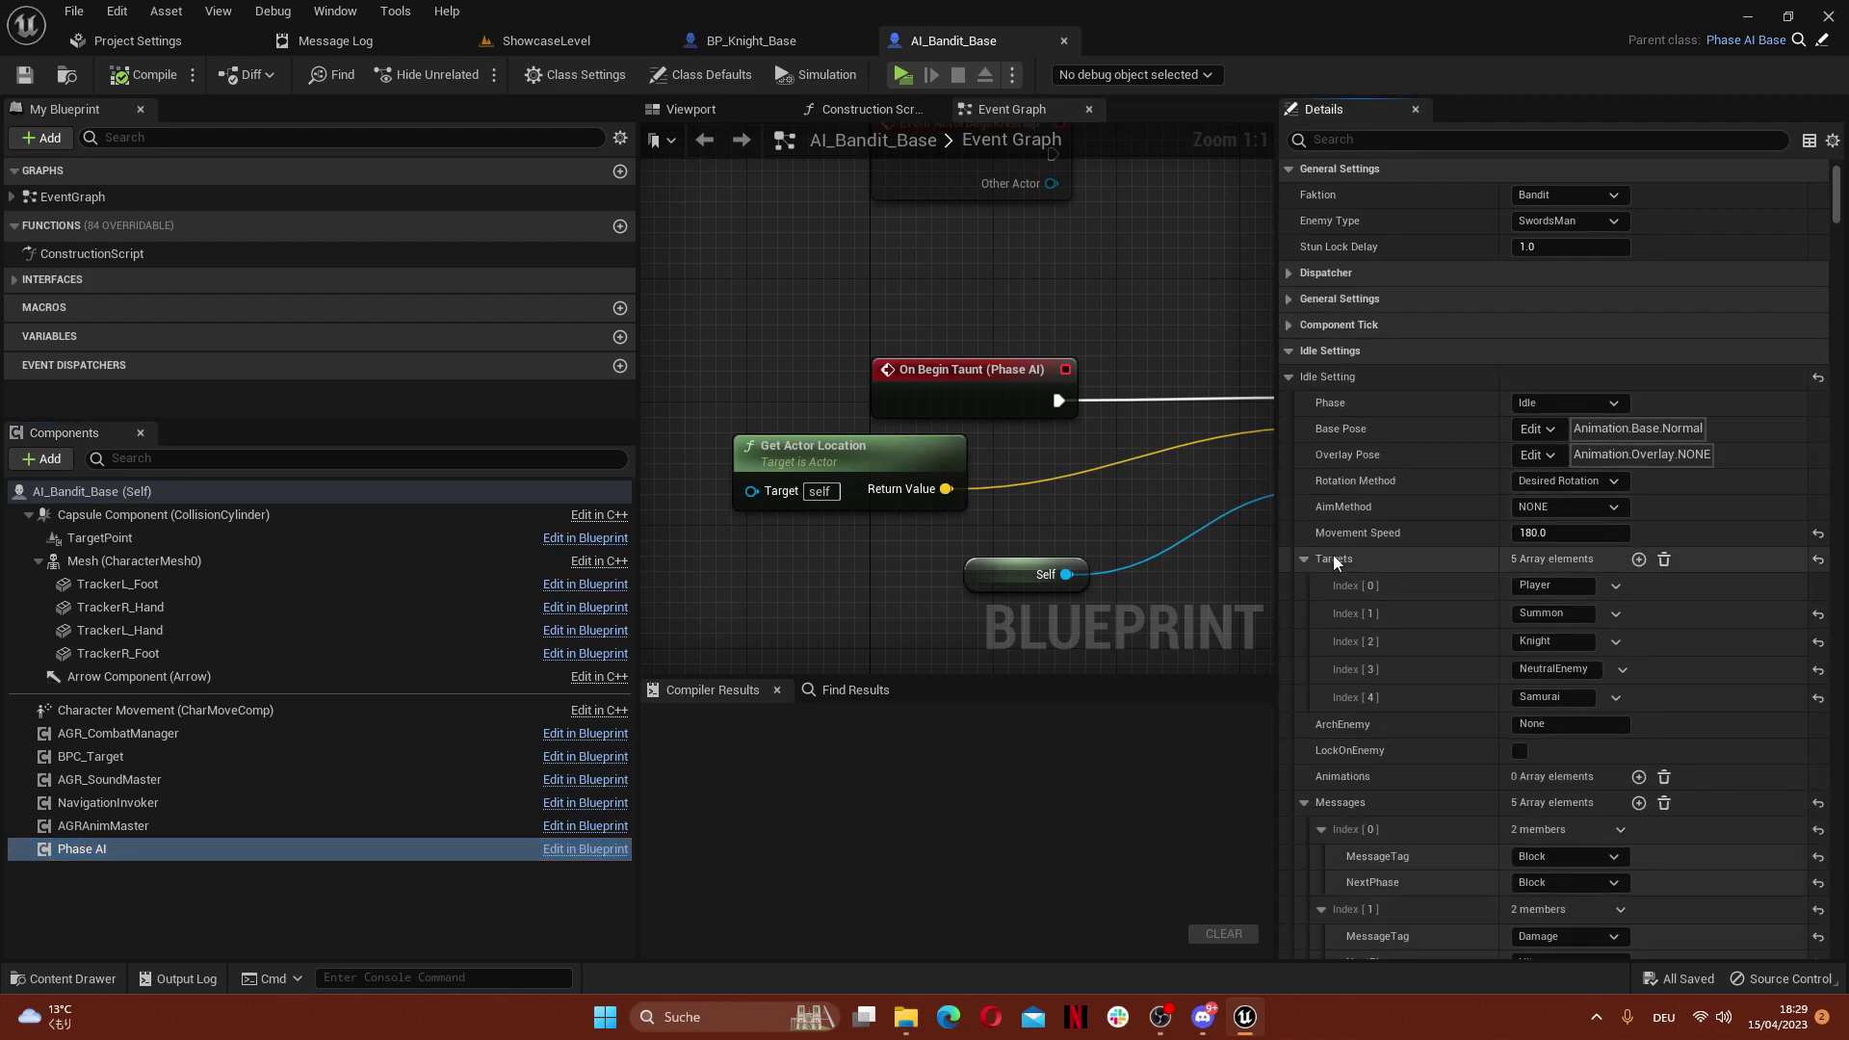
{"action": "left_click", "coordinate": [1564, 646]}
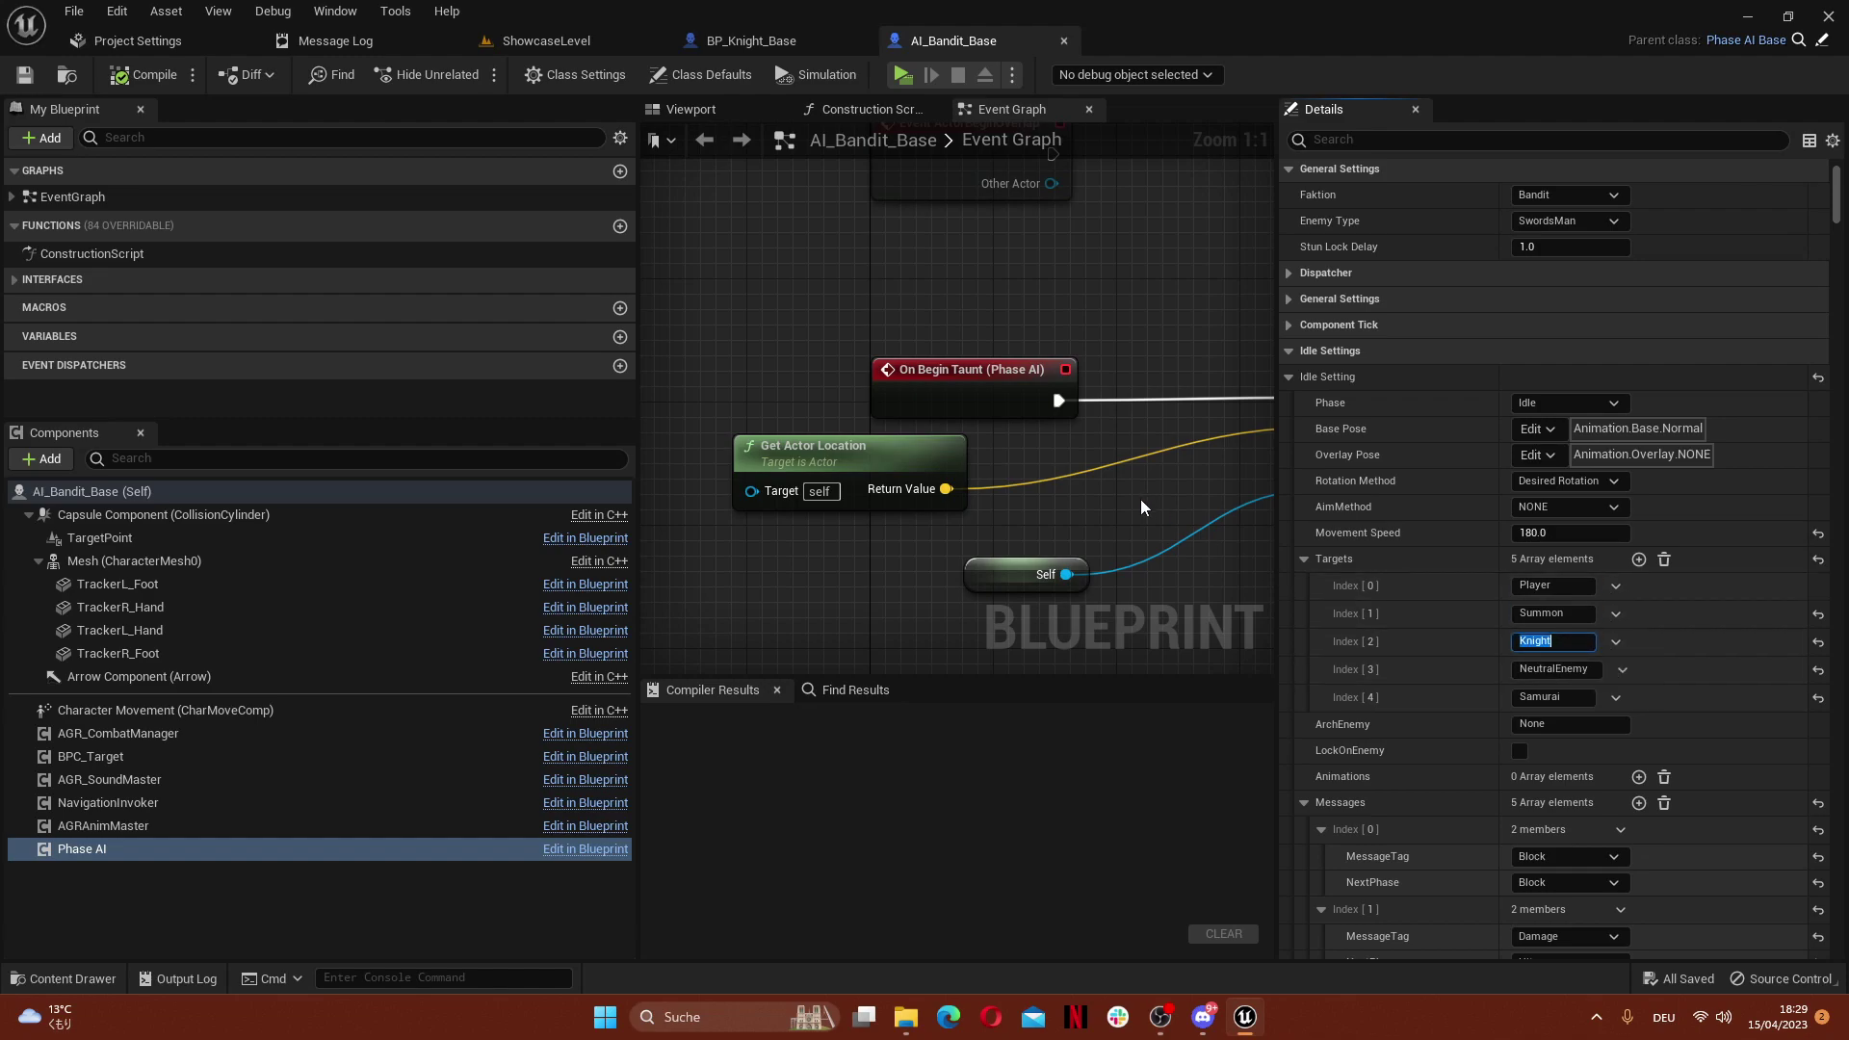
{"action": "left_click", "coordinate": [753, 41]}
{"action": "left_click", "coordinate": [1570, 248]}
{"action": "type", "text": "Knight"}
{"action": "key", "text": "Return"}
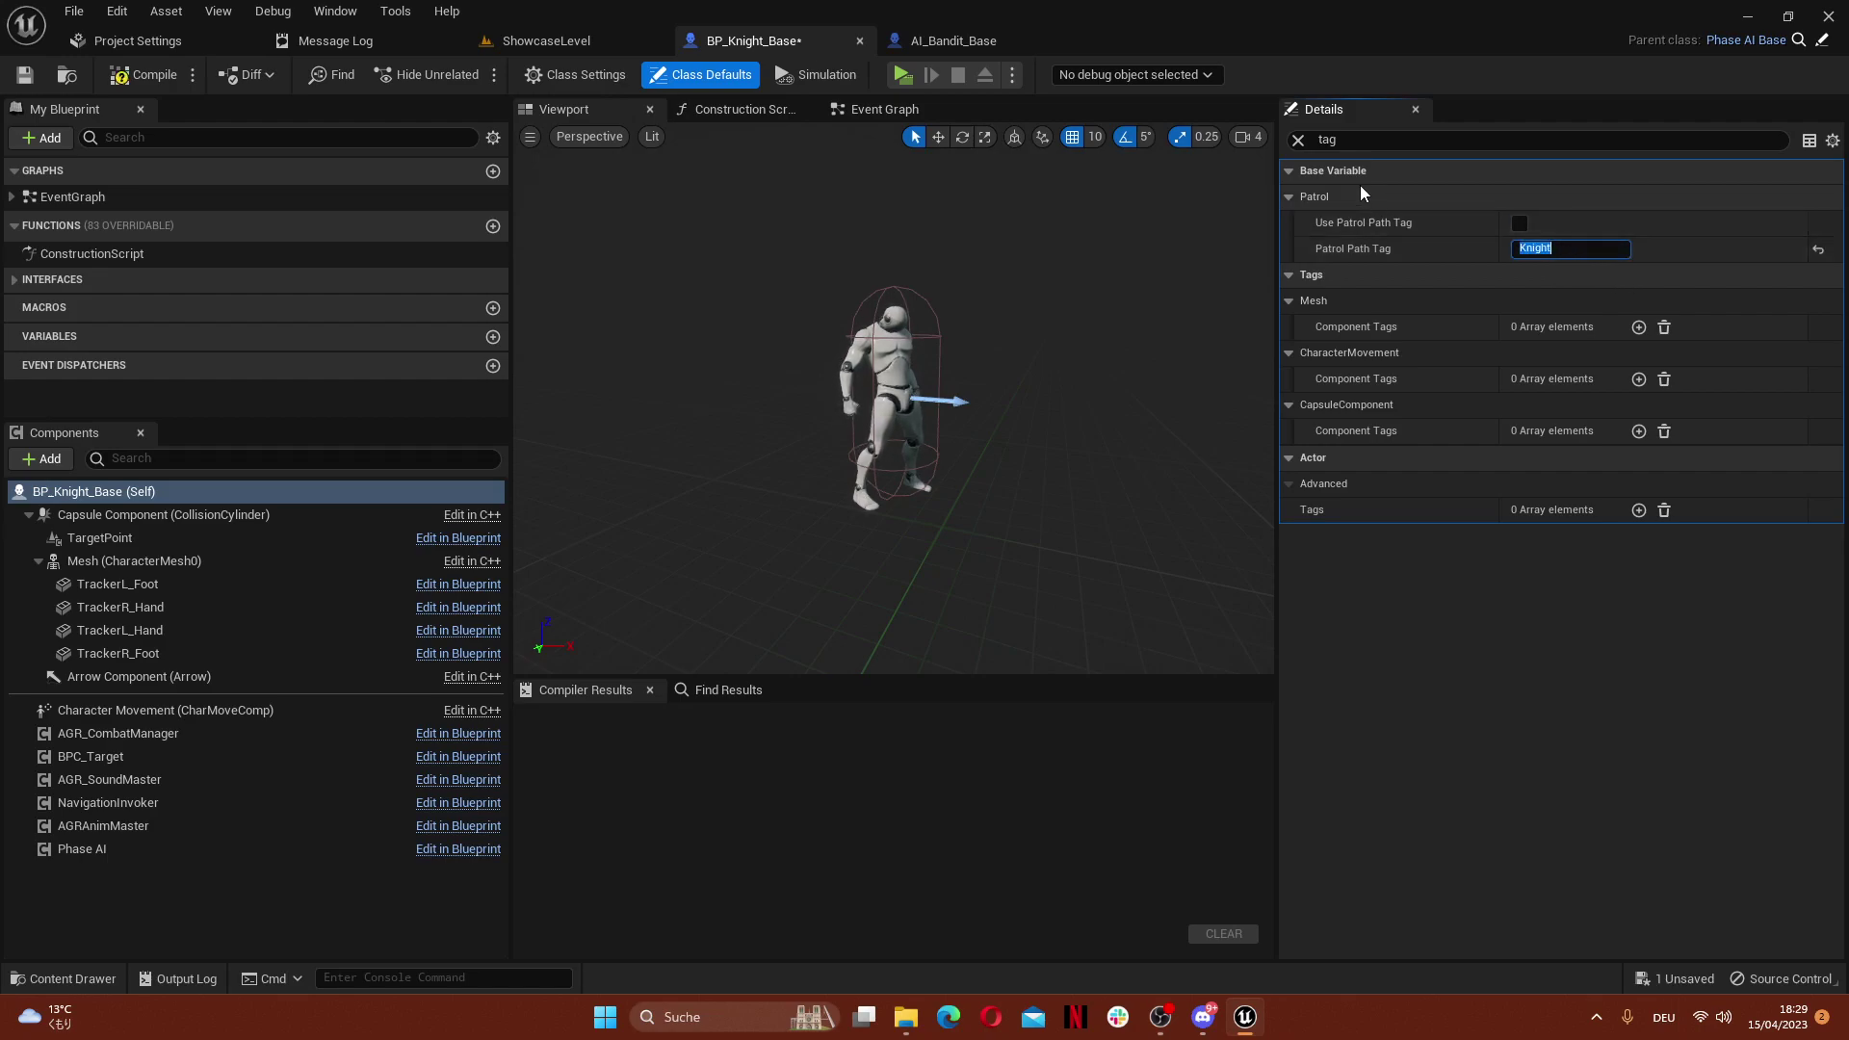
Clear the details filter of BP_Knight_Base and set its general Faction variable to Knight
{"action": "left_click", "coordinate": [1298, 140]}
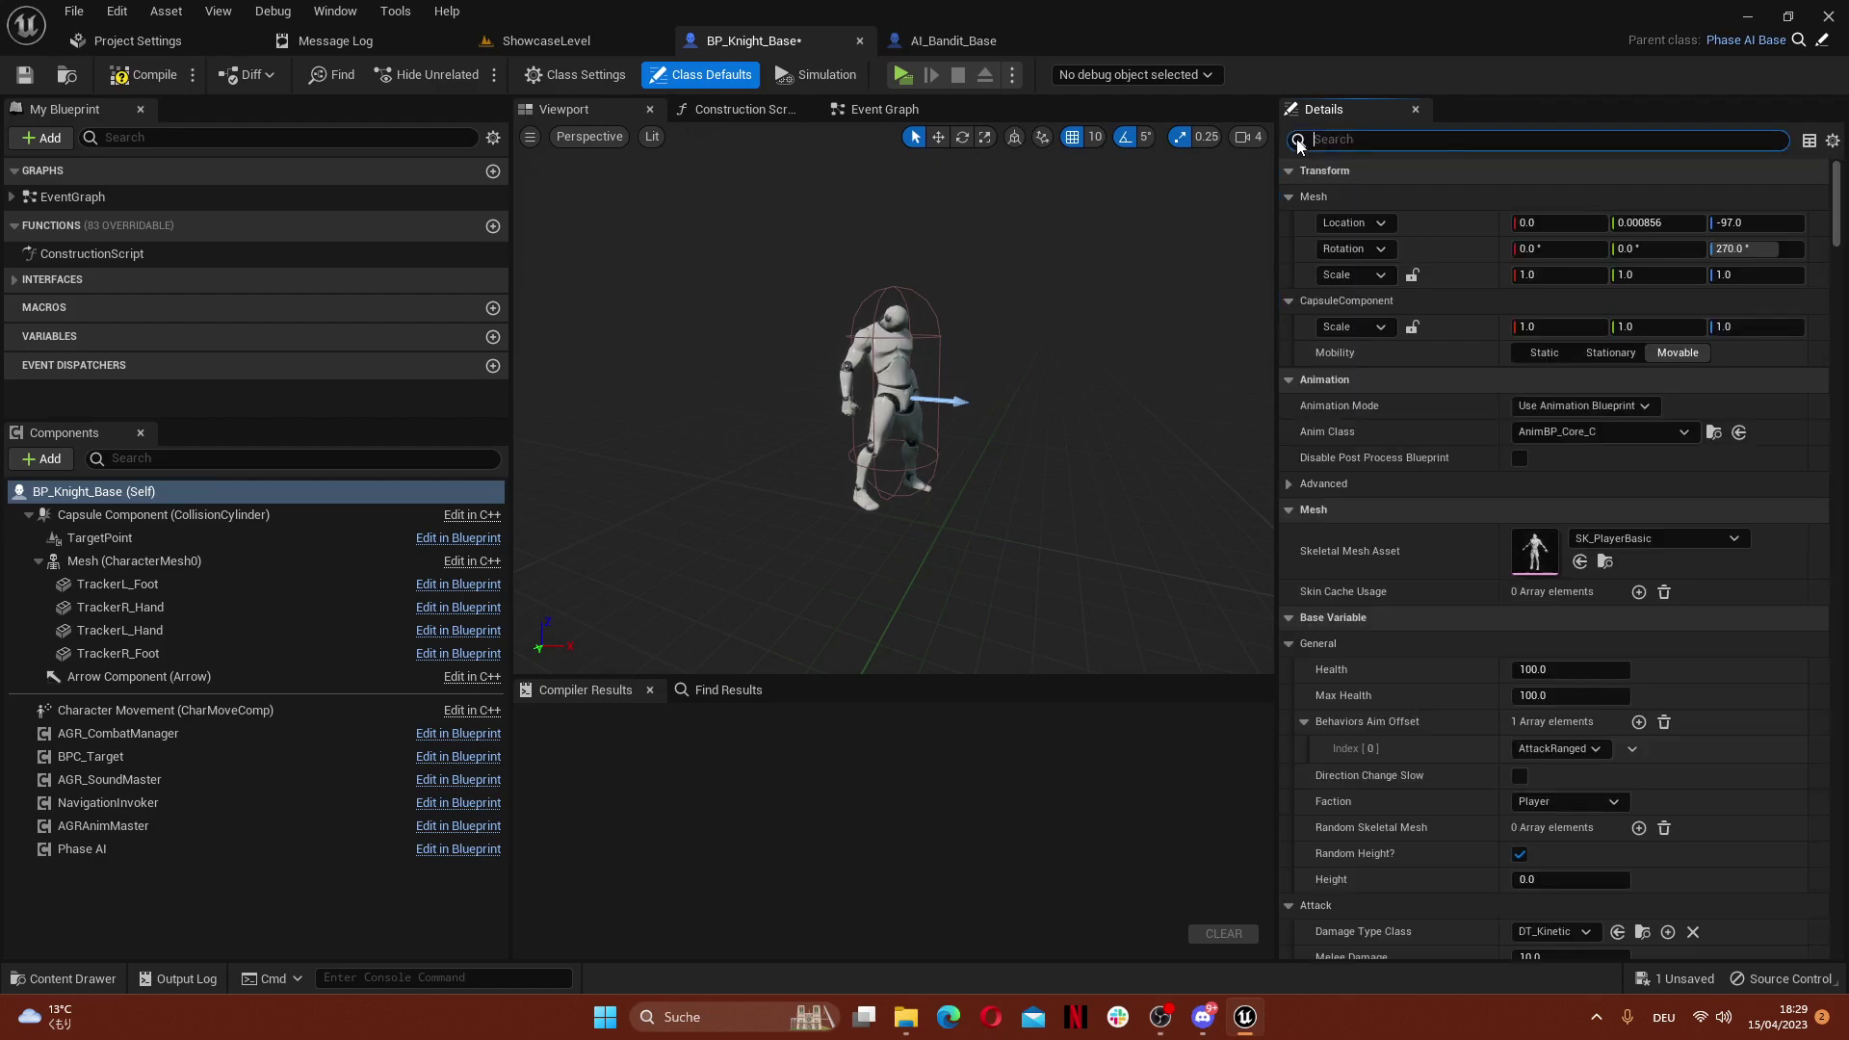
{"action": "scroll", "coordinate": [1364, 443], "scroll_direction": "down", "scroll_amount": 4}
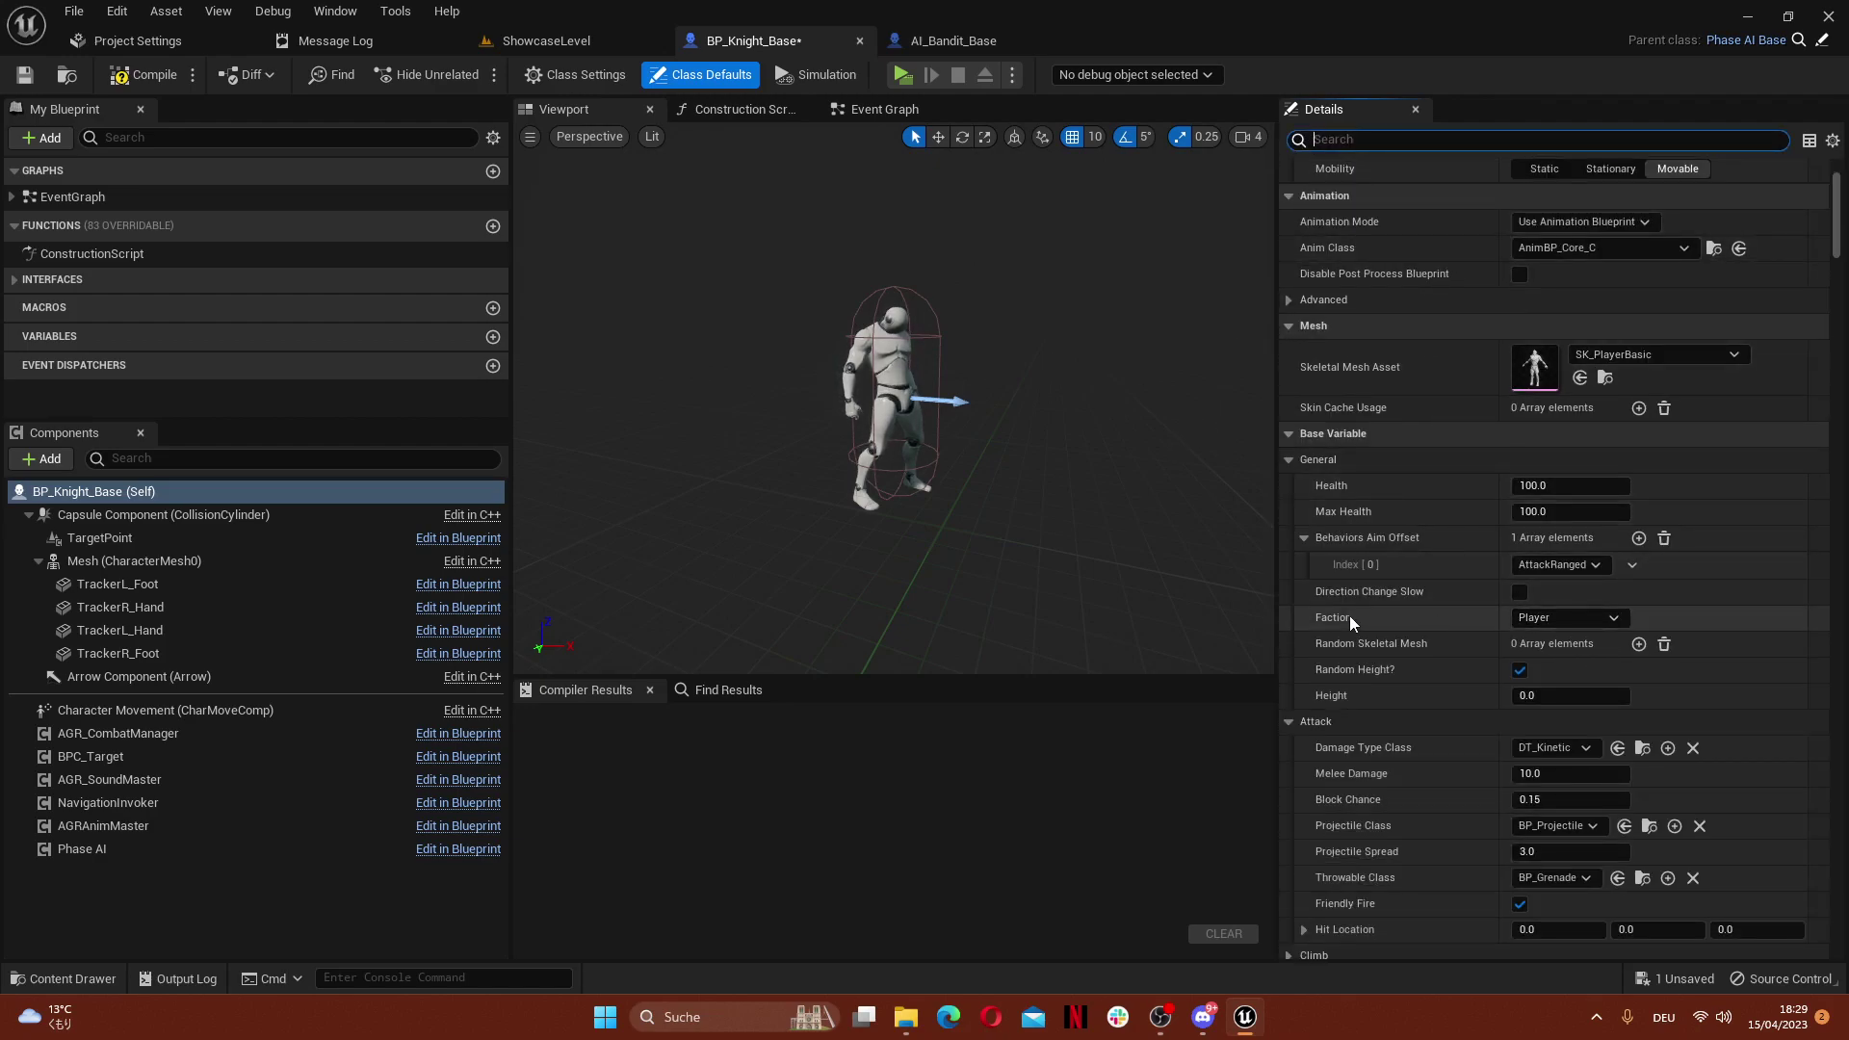
{"action": "left_click", "coordinate": [1580, 619]}
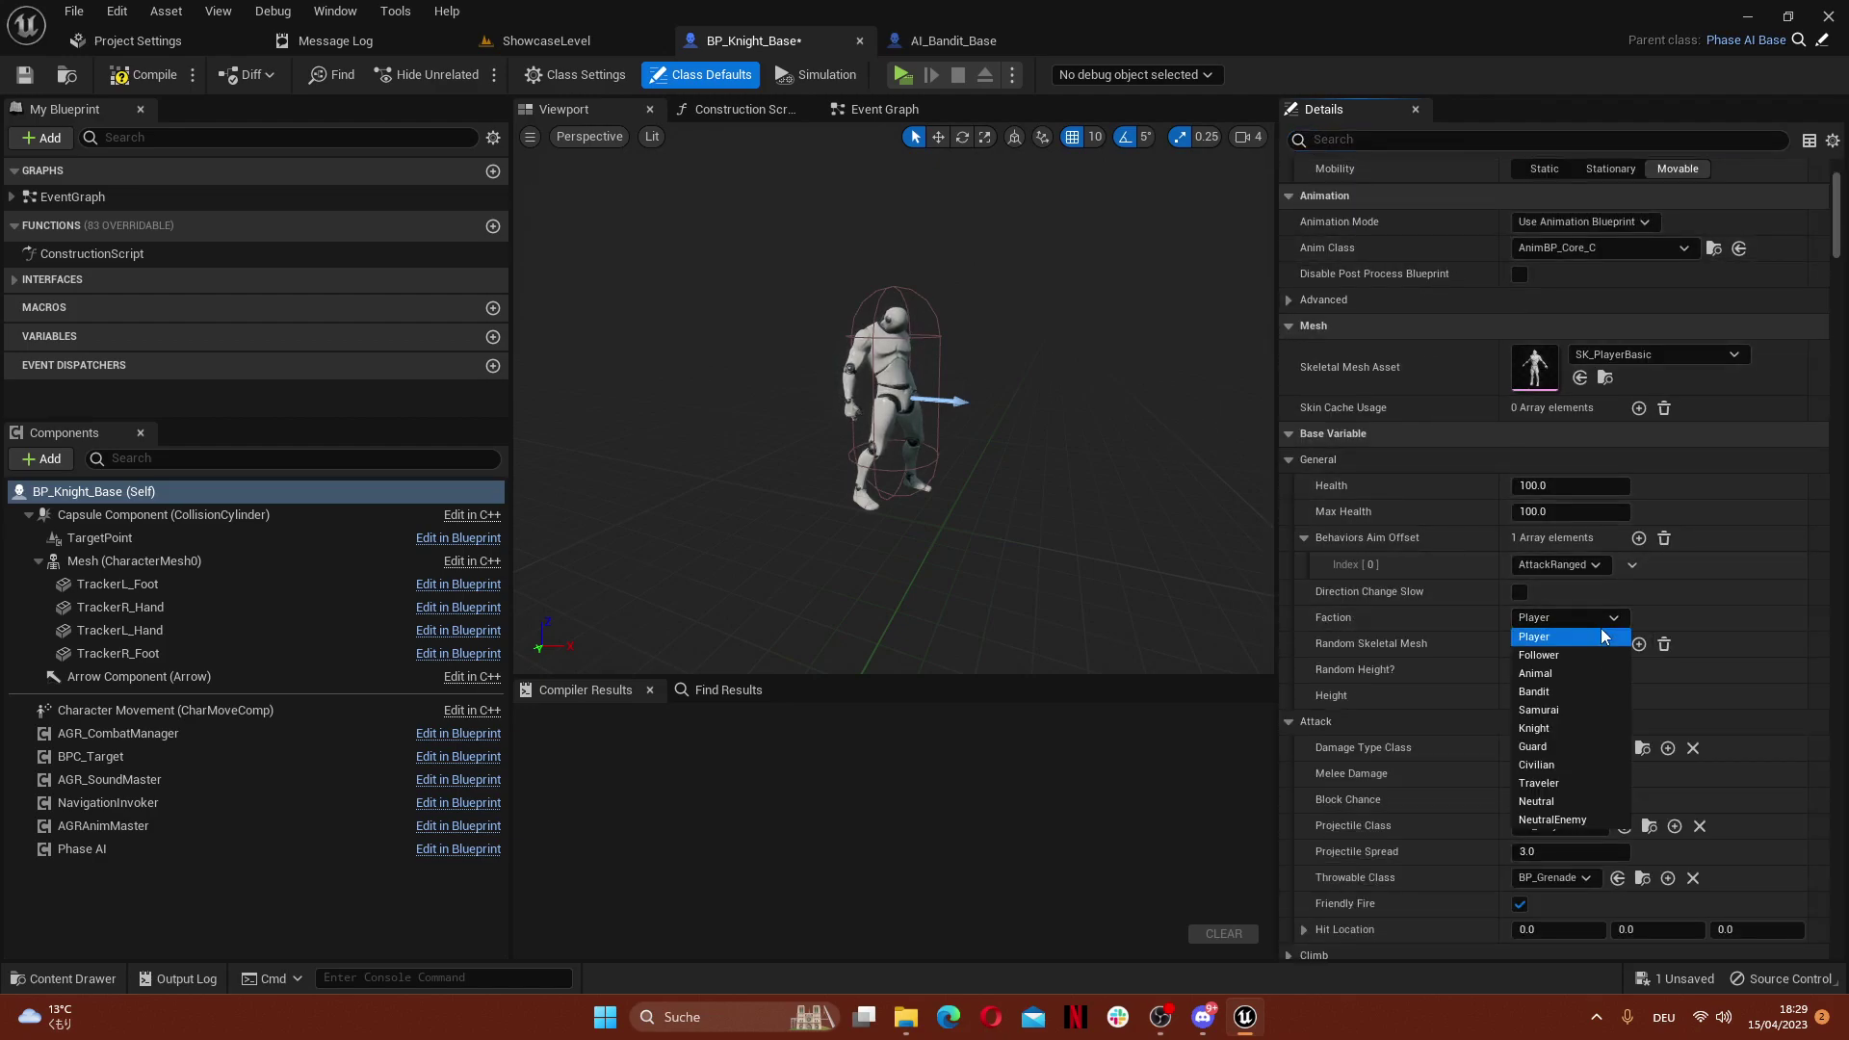
{"action": "left_click", "coordinate": [1549, 731]}
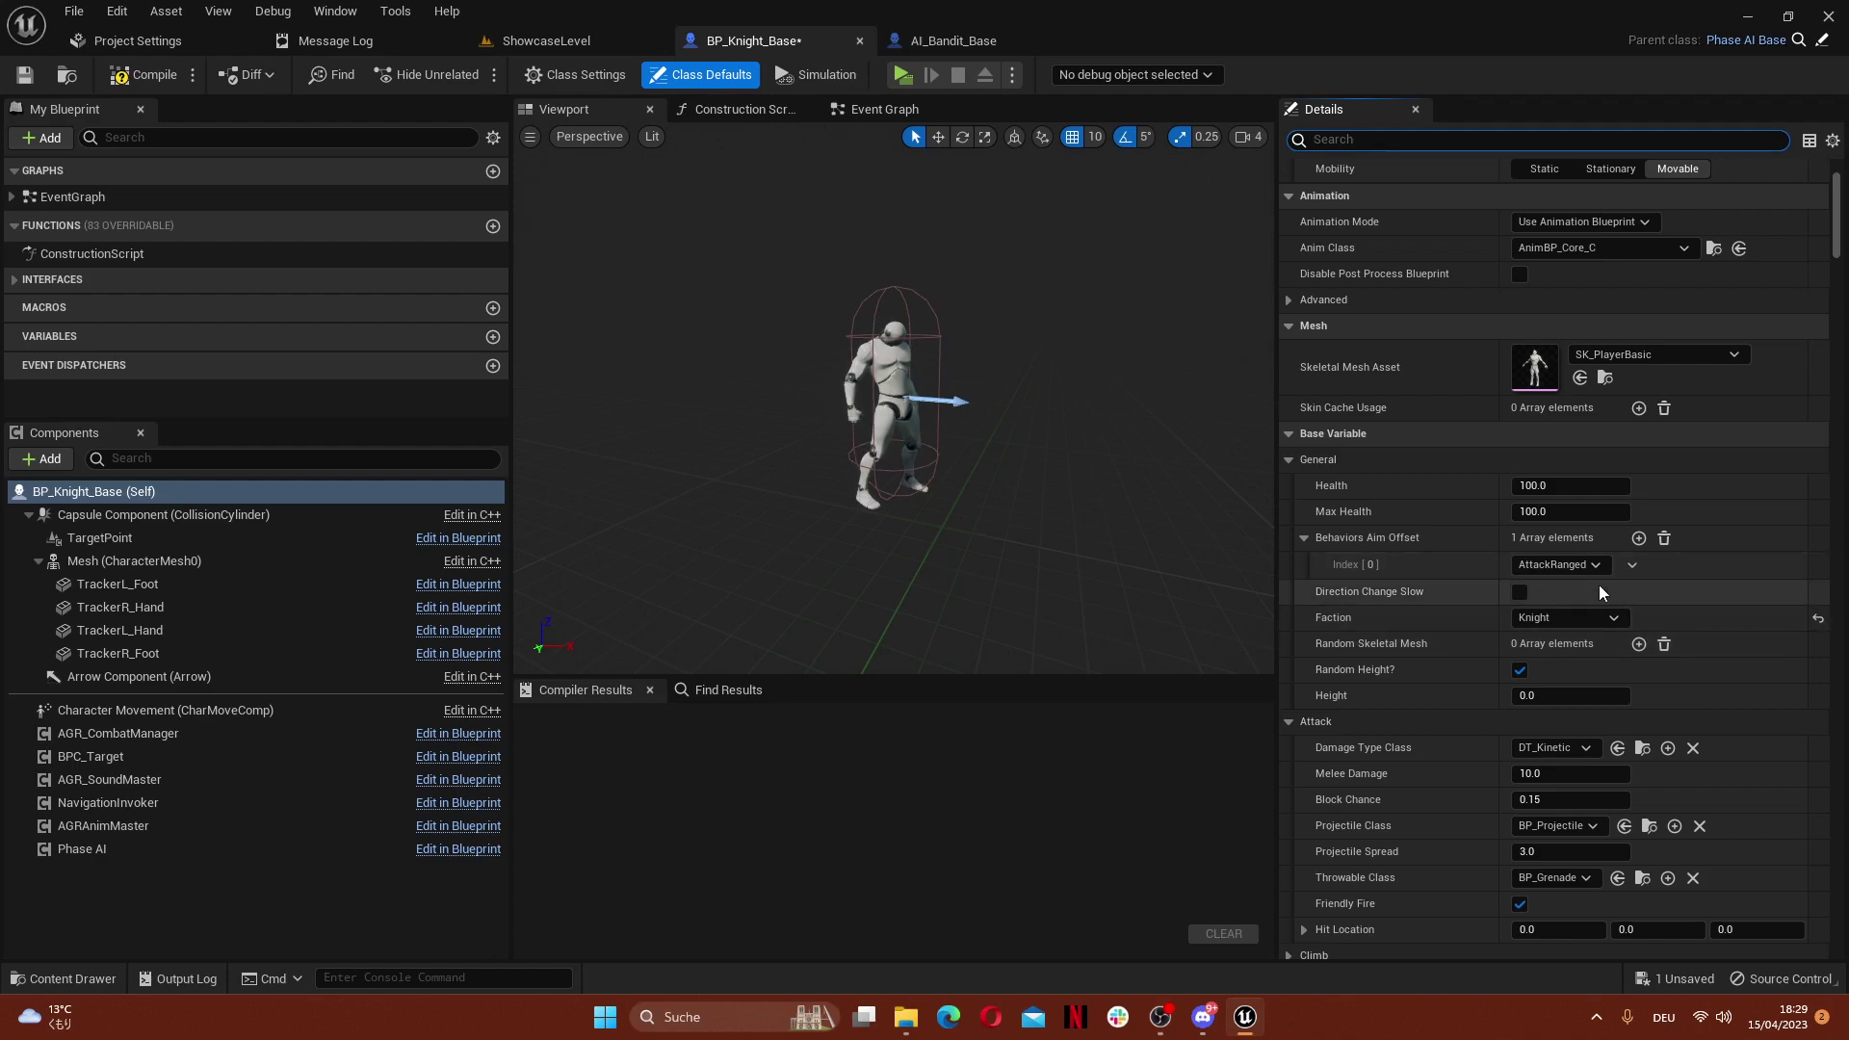
Review the base variables of BP_Knight_Base, collapsing the Effects, Patrol and Actor Tick groups
{"action": "scroll", "coordinate": [1674, 602], "scroll_direction": "down", "scroll_amount": 2}
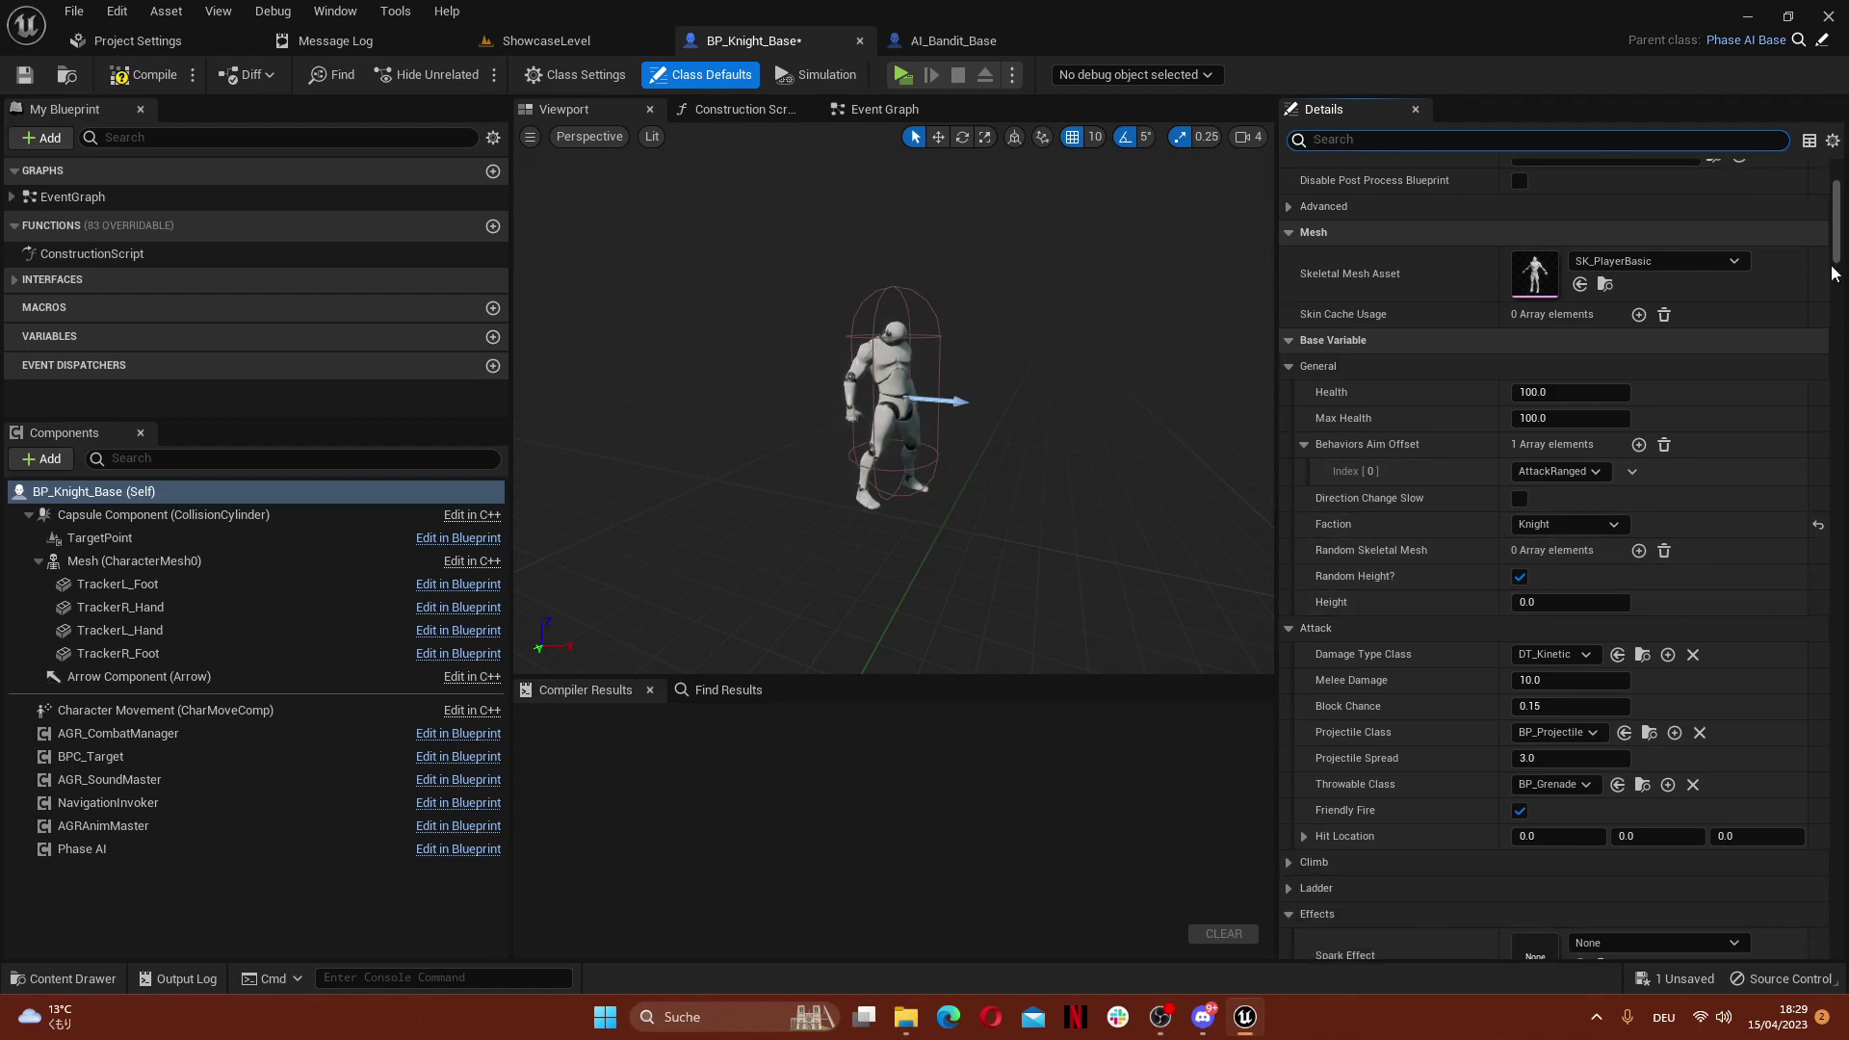
{"action": "scroll", "coordinate": [1449, 635], "scroll_direction": "up", "scroll_amount": 2}
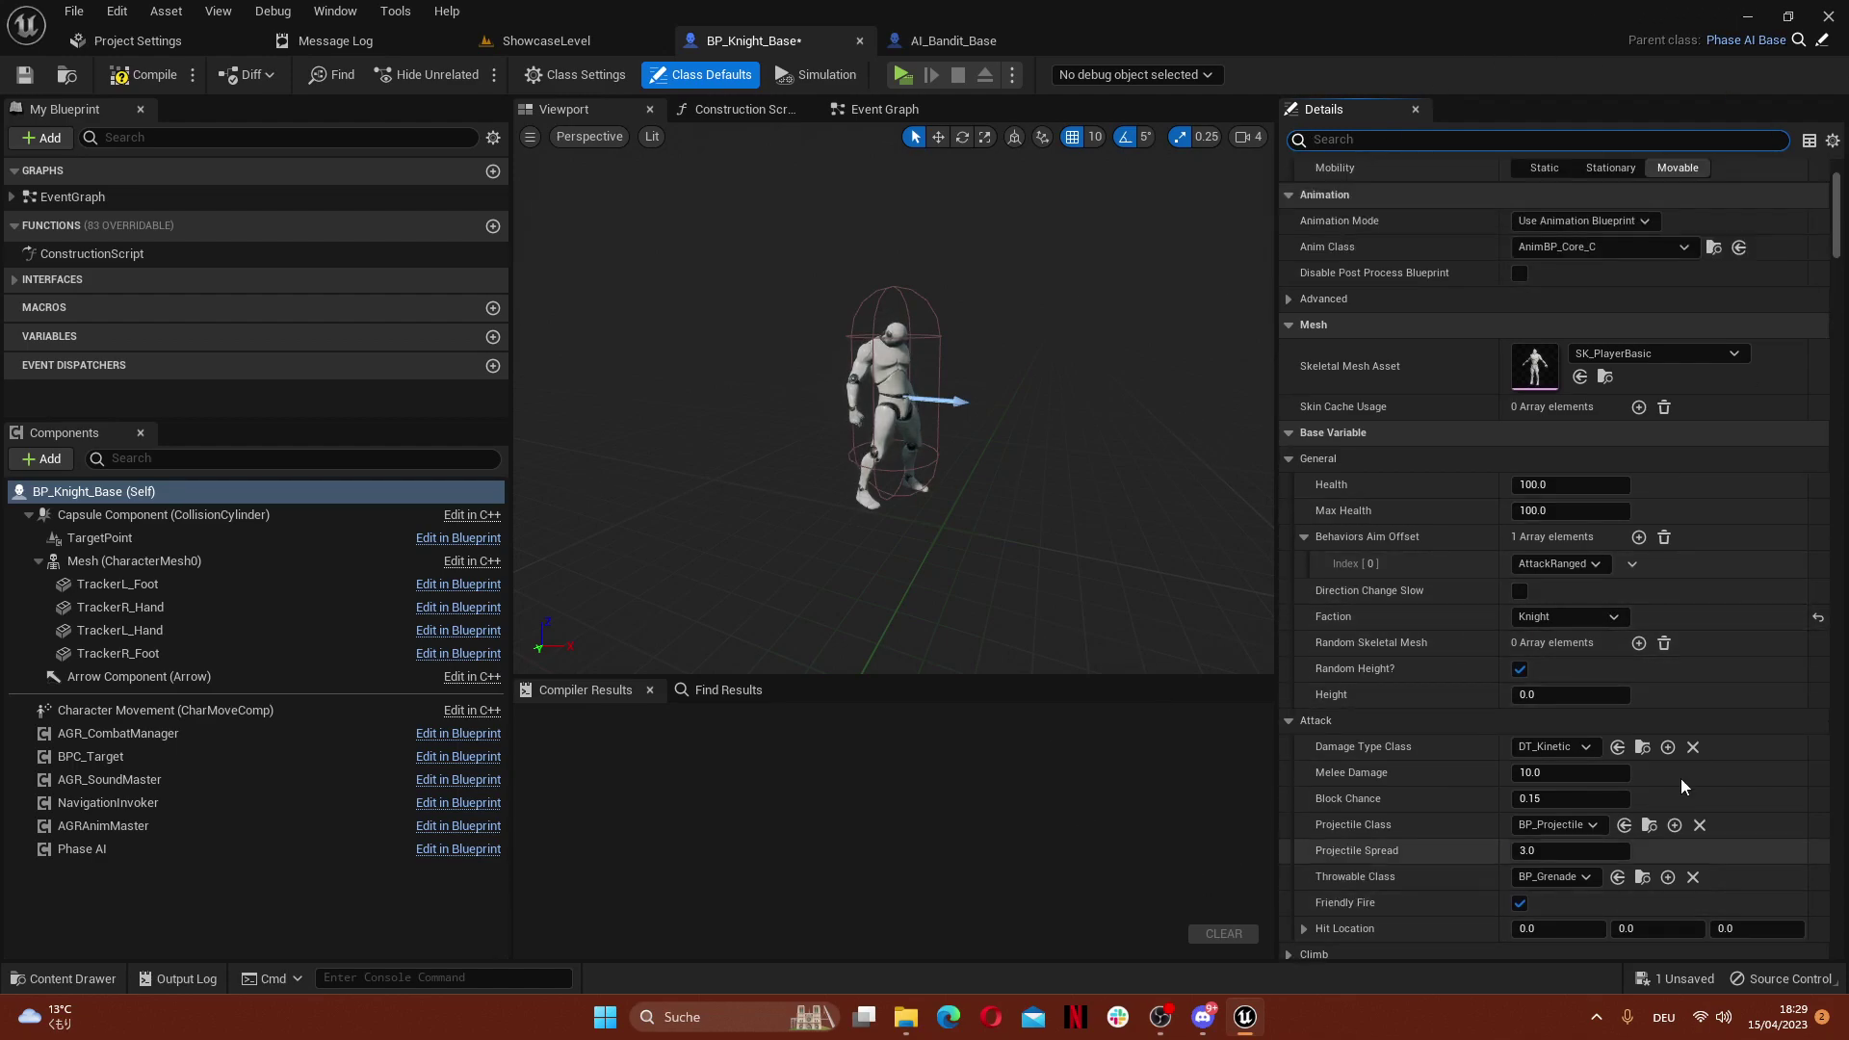
{"action": "scroll", "coordinate": [1587, 639], "scroll_direction": "down", "scroll_amount": 7}
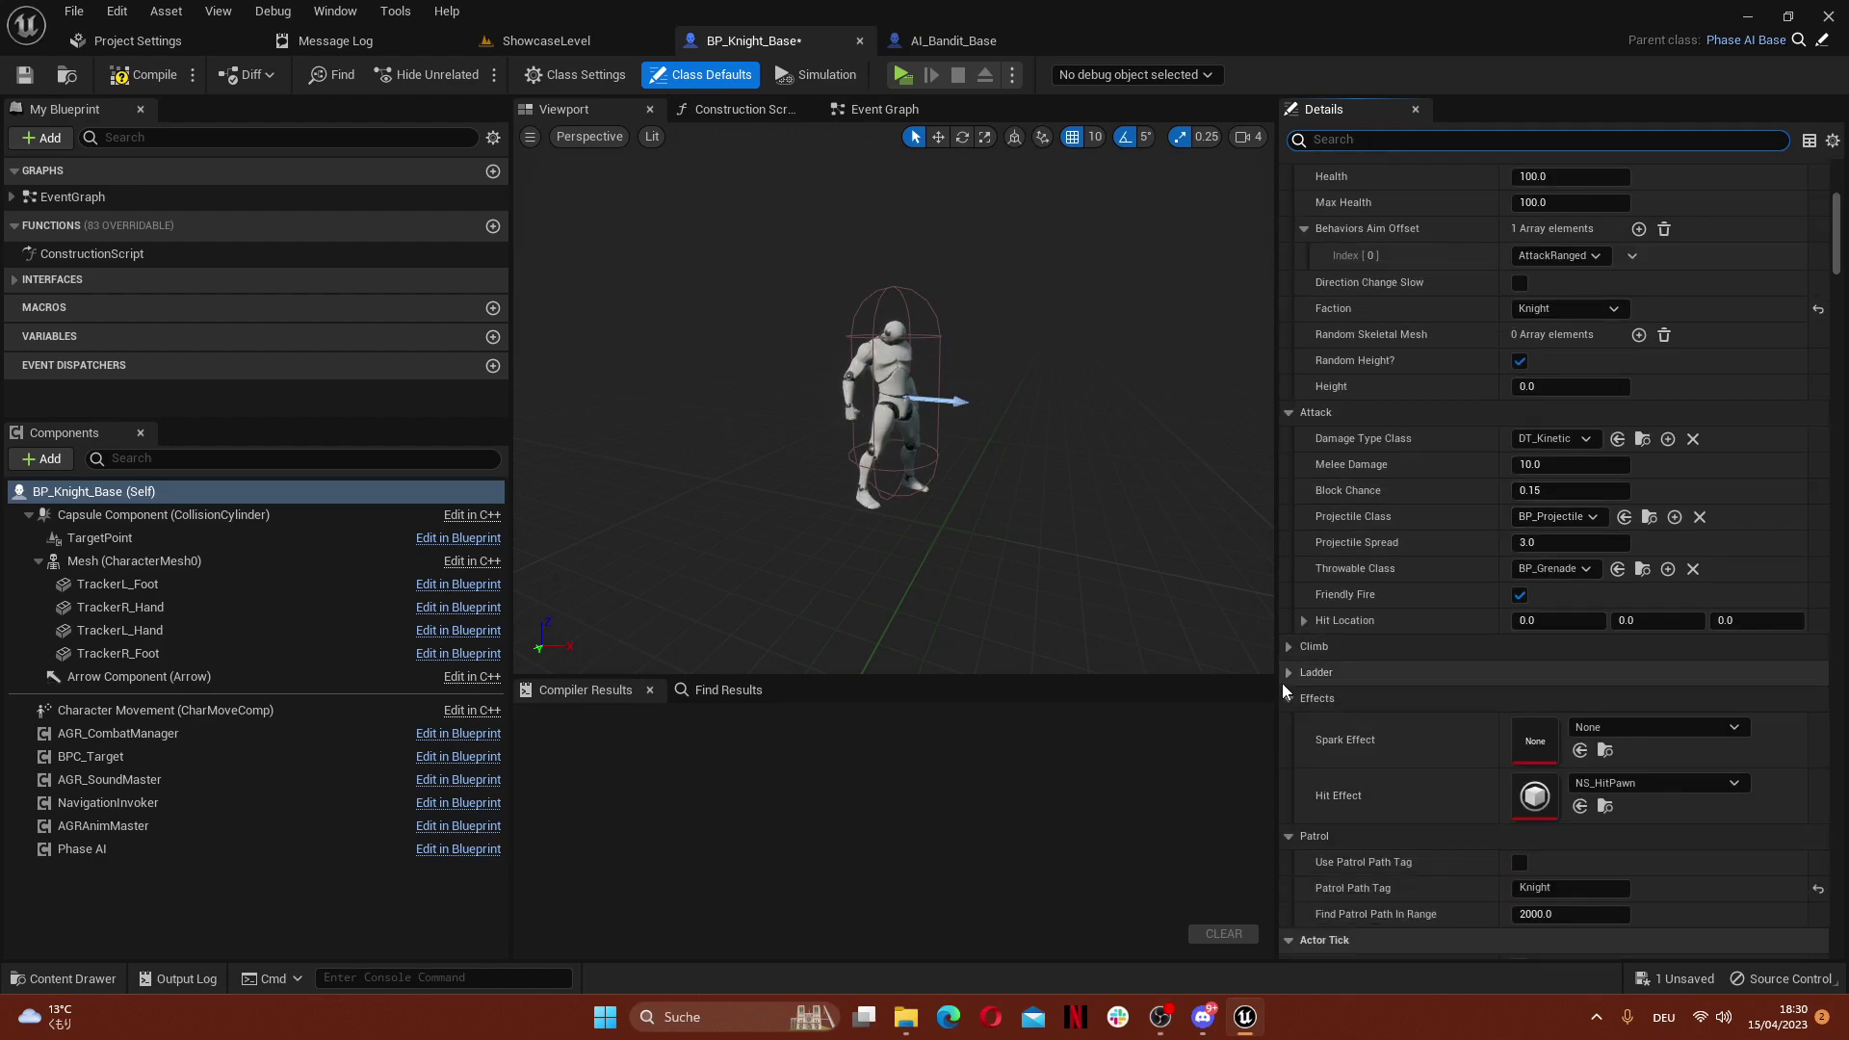
{"action": "left_click", "coordinate": [1310, 724]}
{"action": "left_click", "coordinate": [1314, 753]}
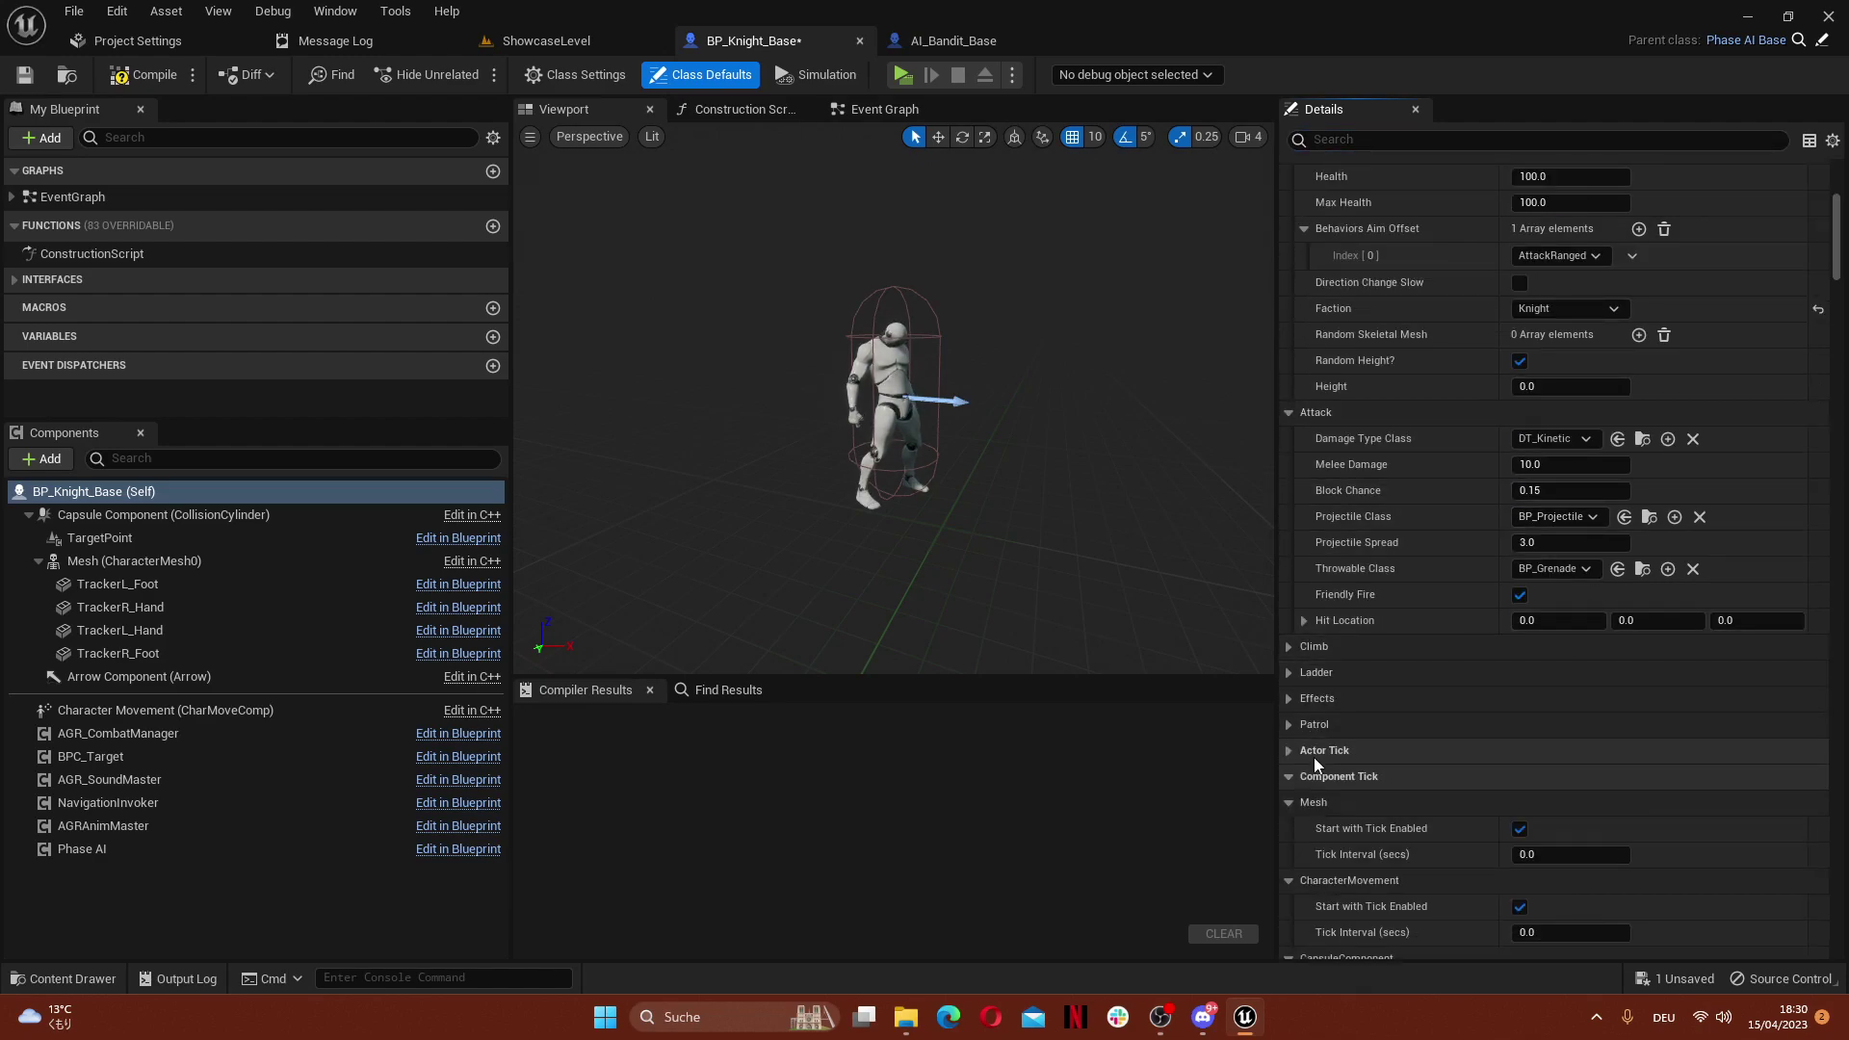
{"action": "scroll", "coordinate": [1453, 580], "scroll_direction": "up", "scroll_amount": 5}
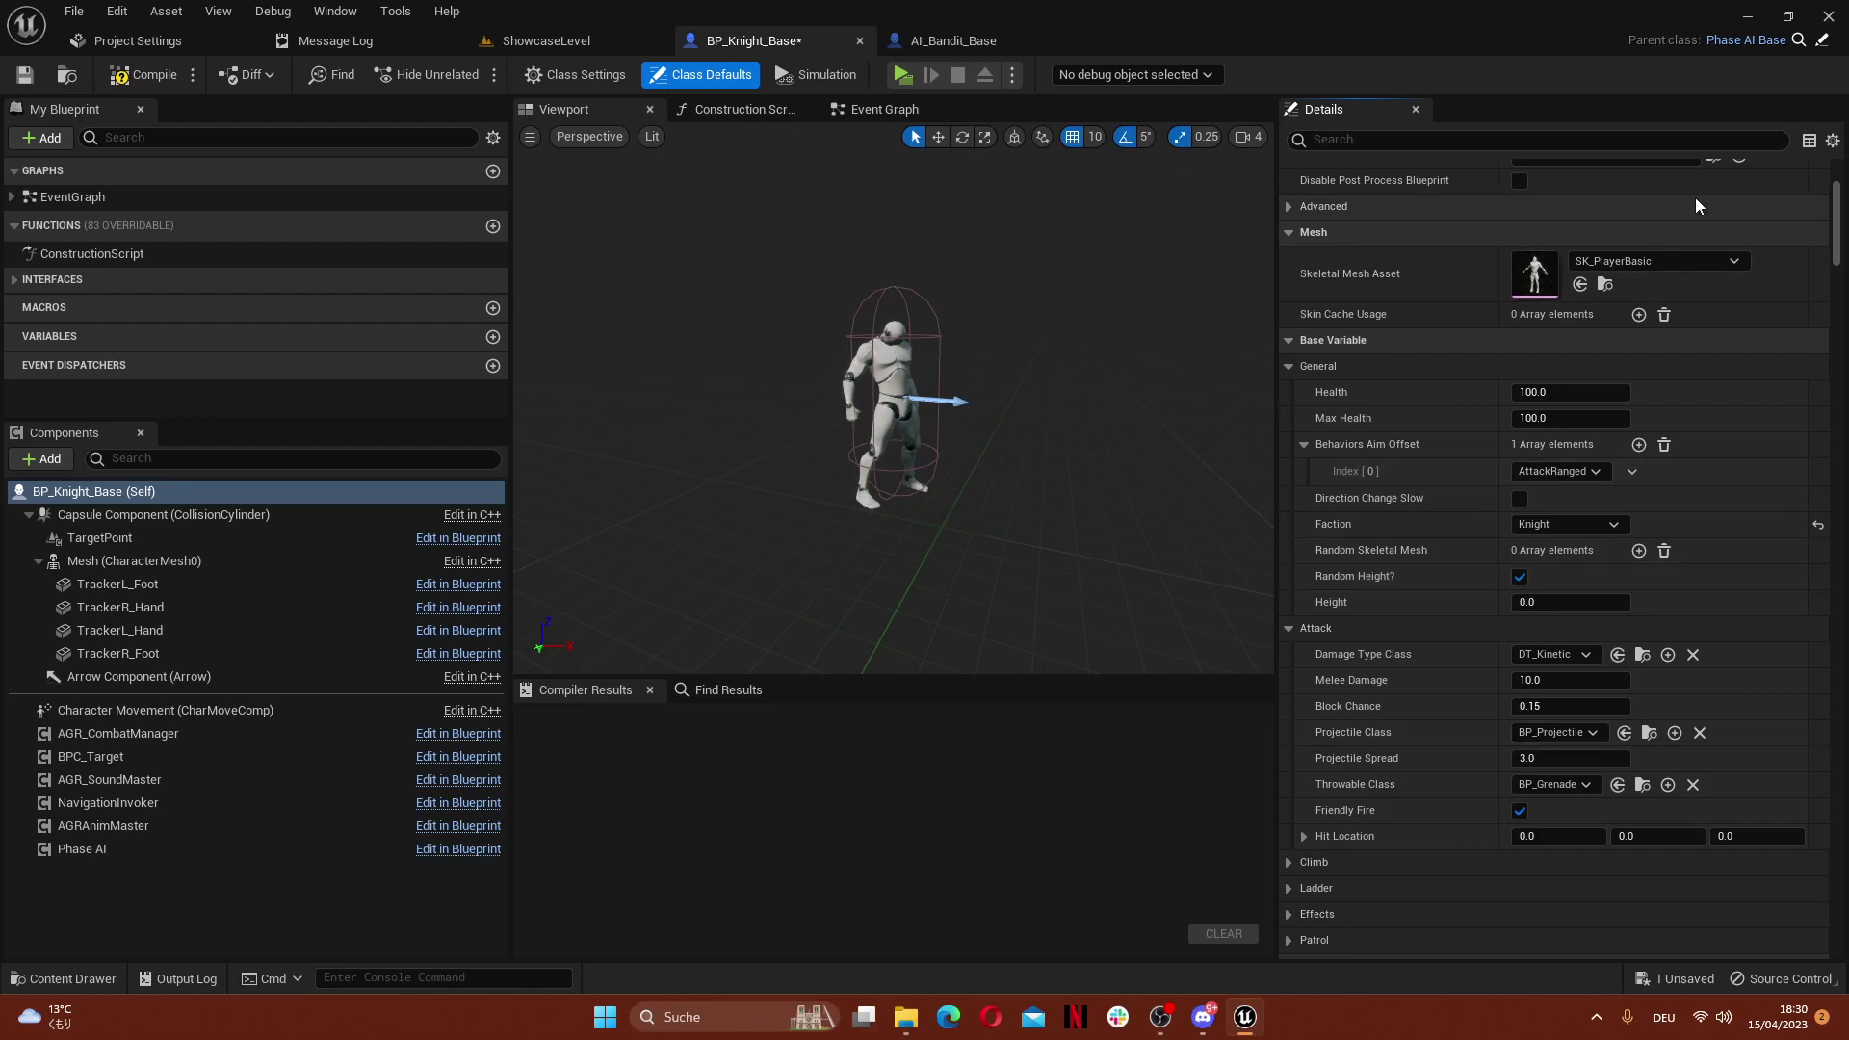
Select the Phase AI component of BP_Knight_Base and collapse its Idle Settings, Non Combat and Combat categories
{"action": "left_click", "coordinate": [142, 851]}
{"action": "scroll", "coordinate": [1383, 530], "scroll_direction": "up", "scroll_amount": 2}
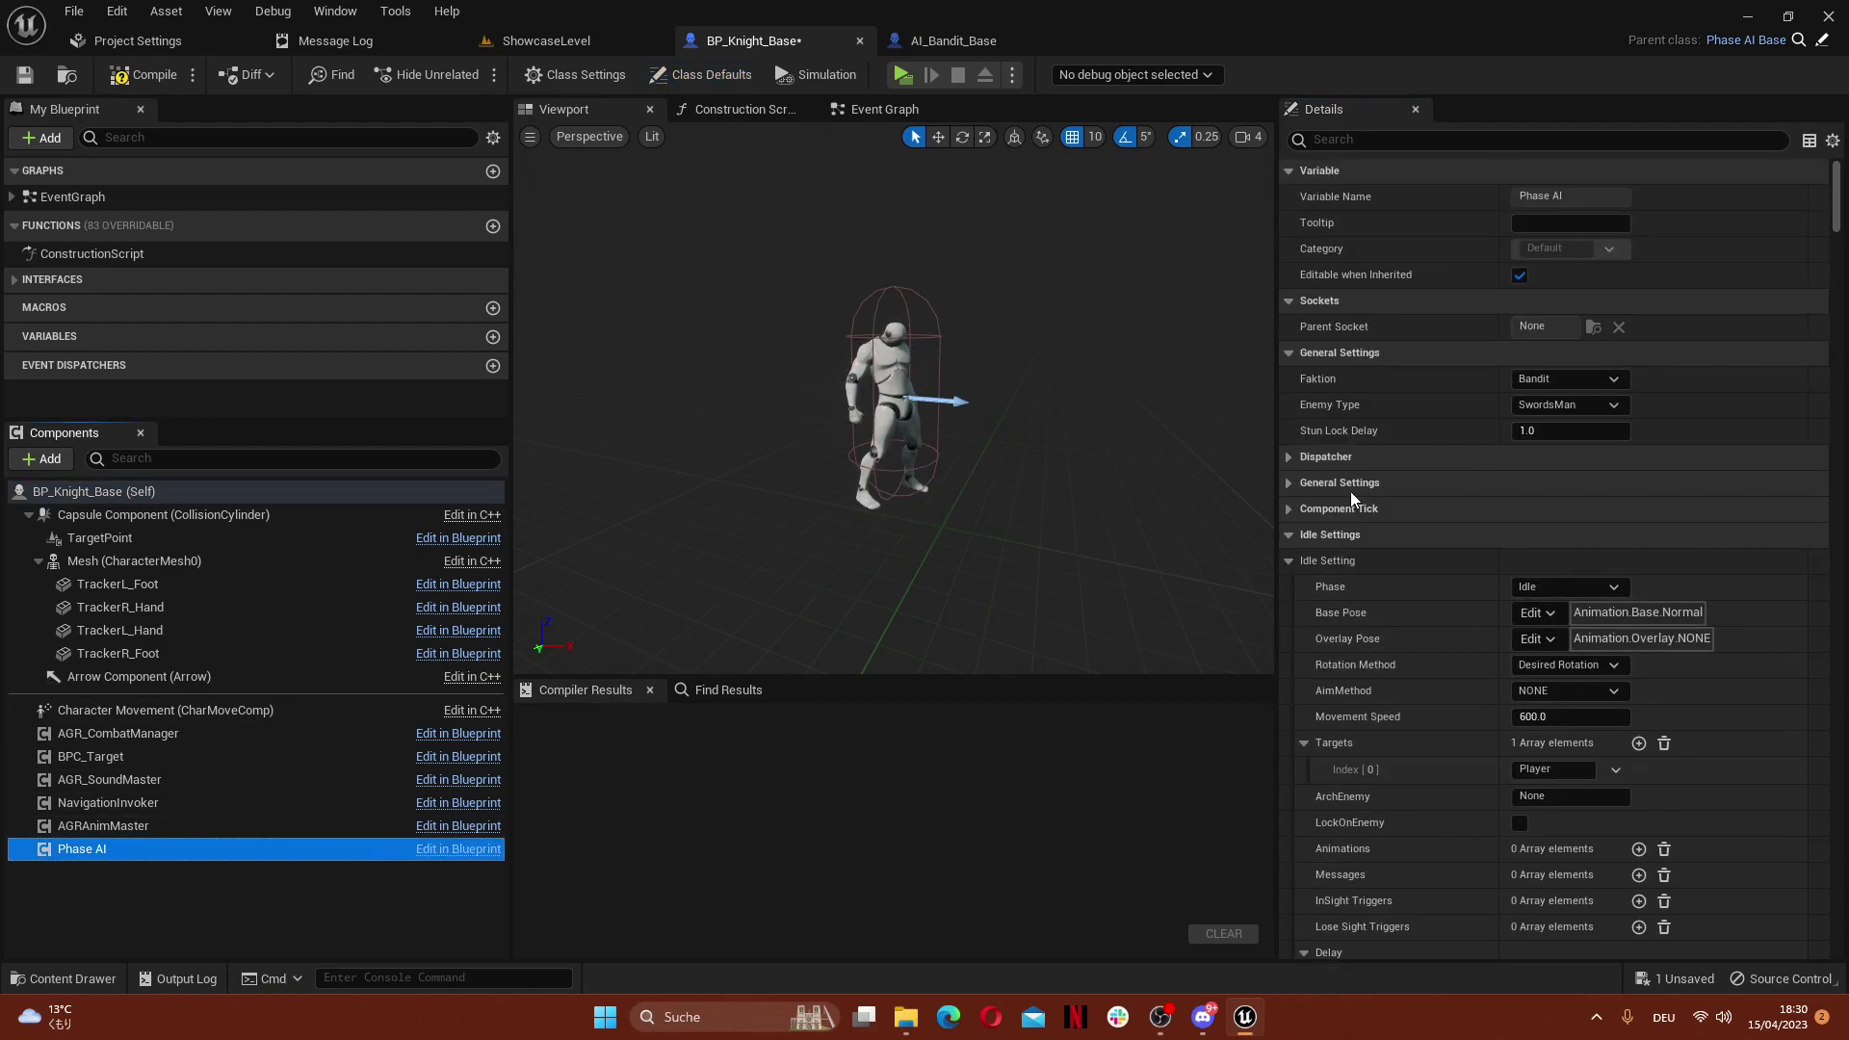
{"action": "left_click", "coordinate": [1291, 535]}
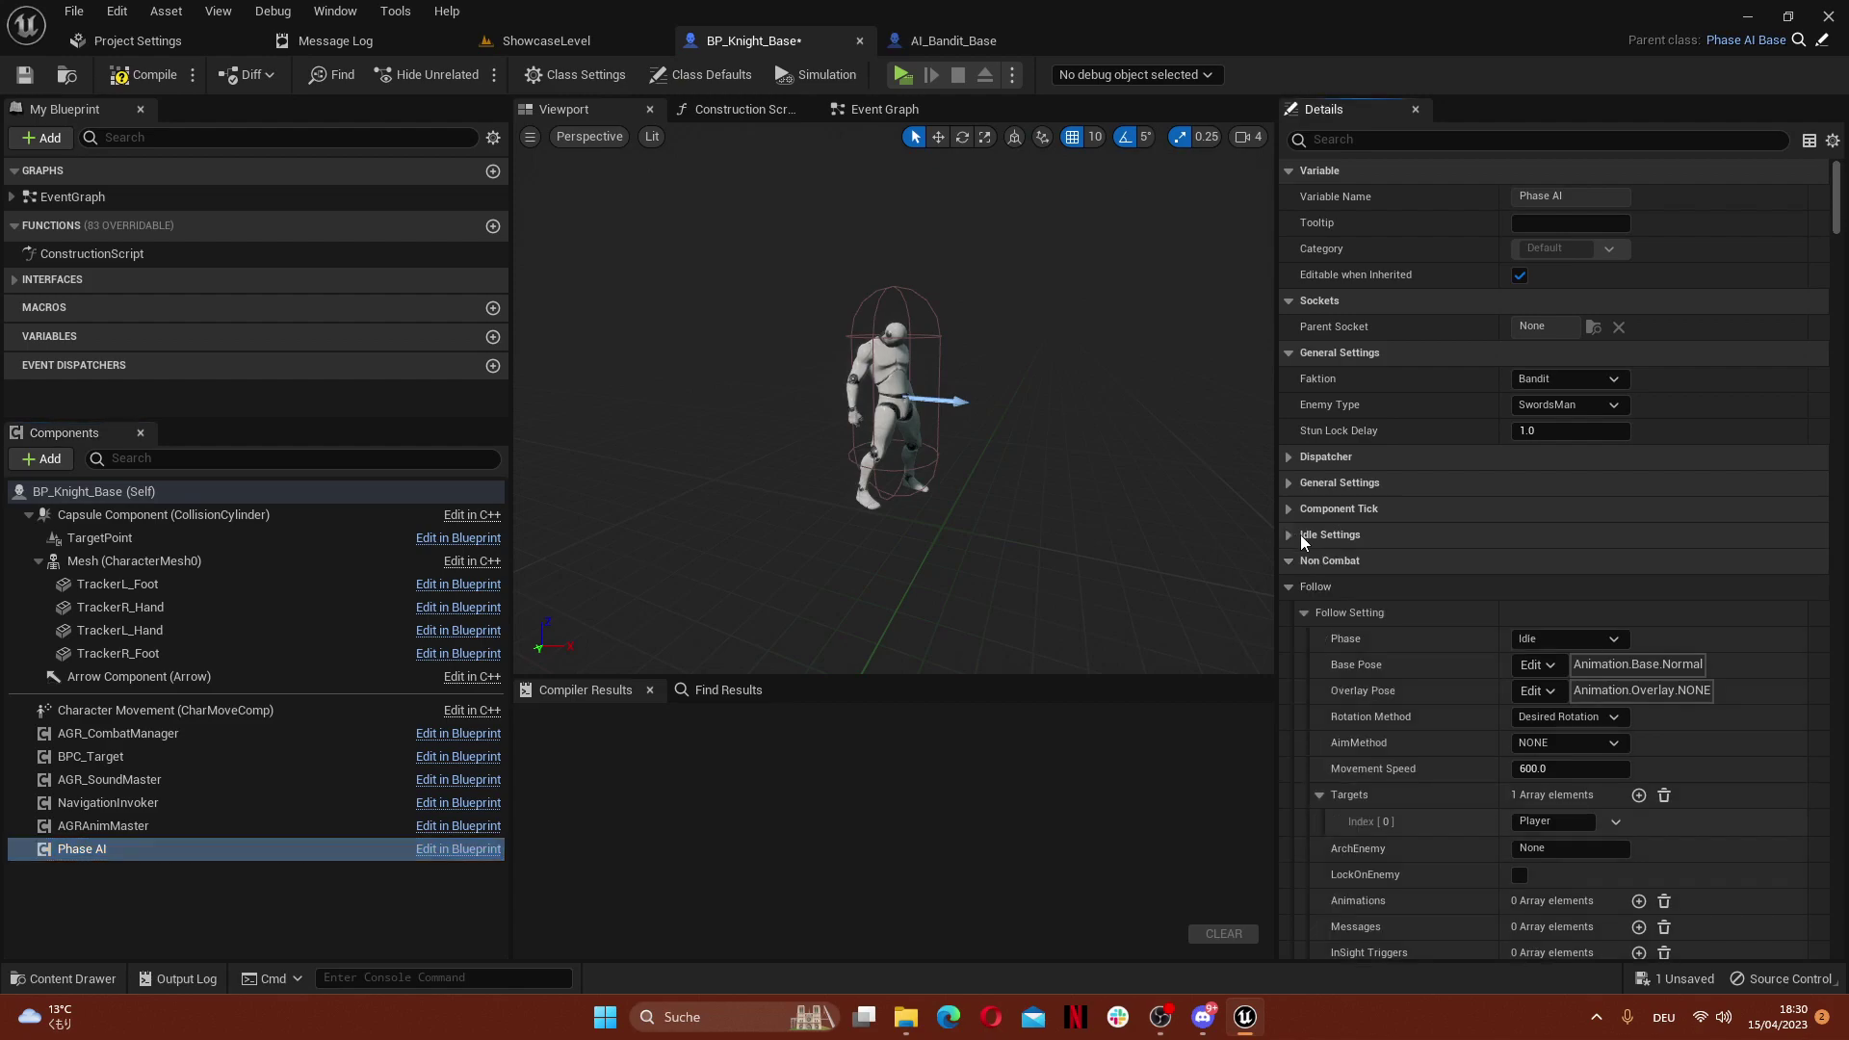
{"action": "left_click", "coordinate": [1349, 487]}
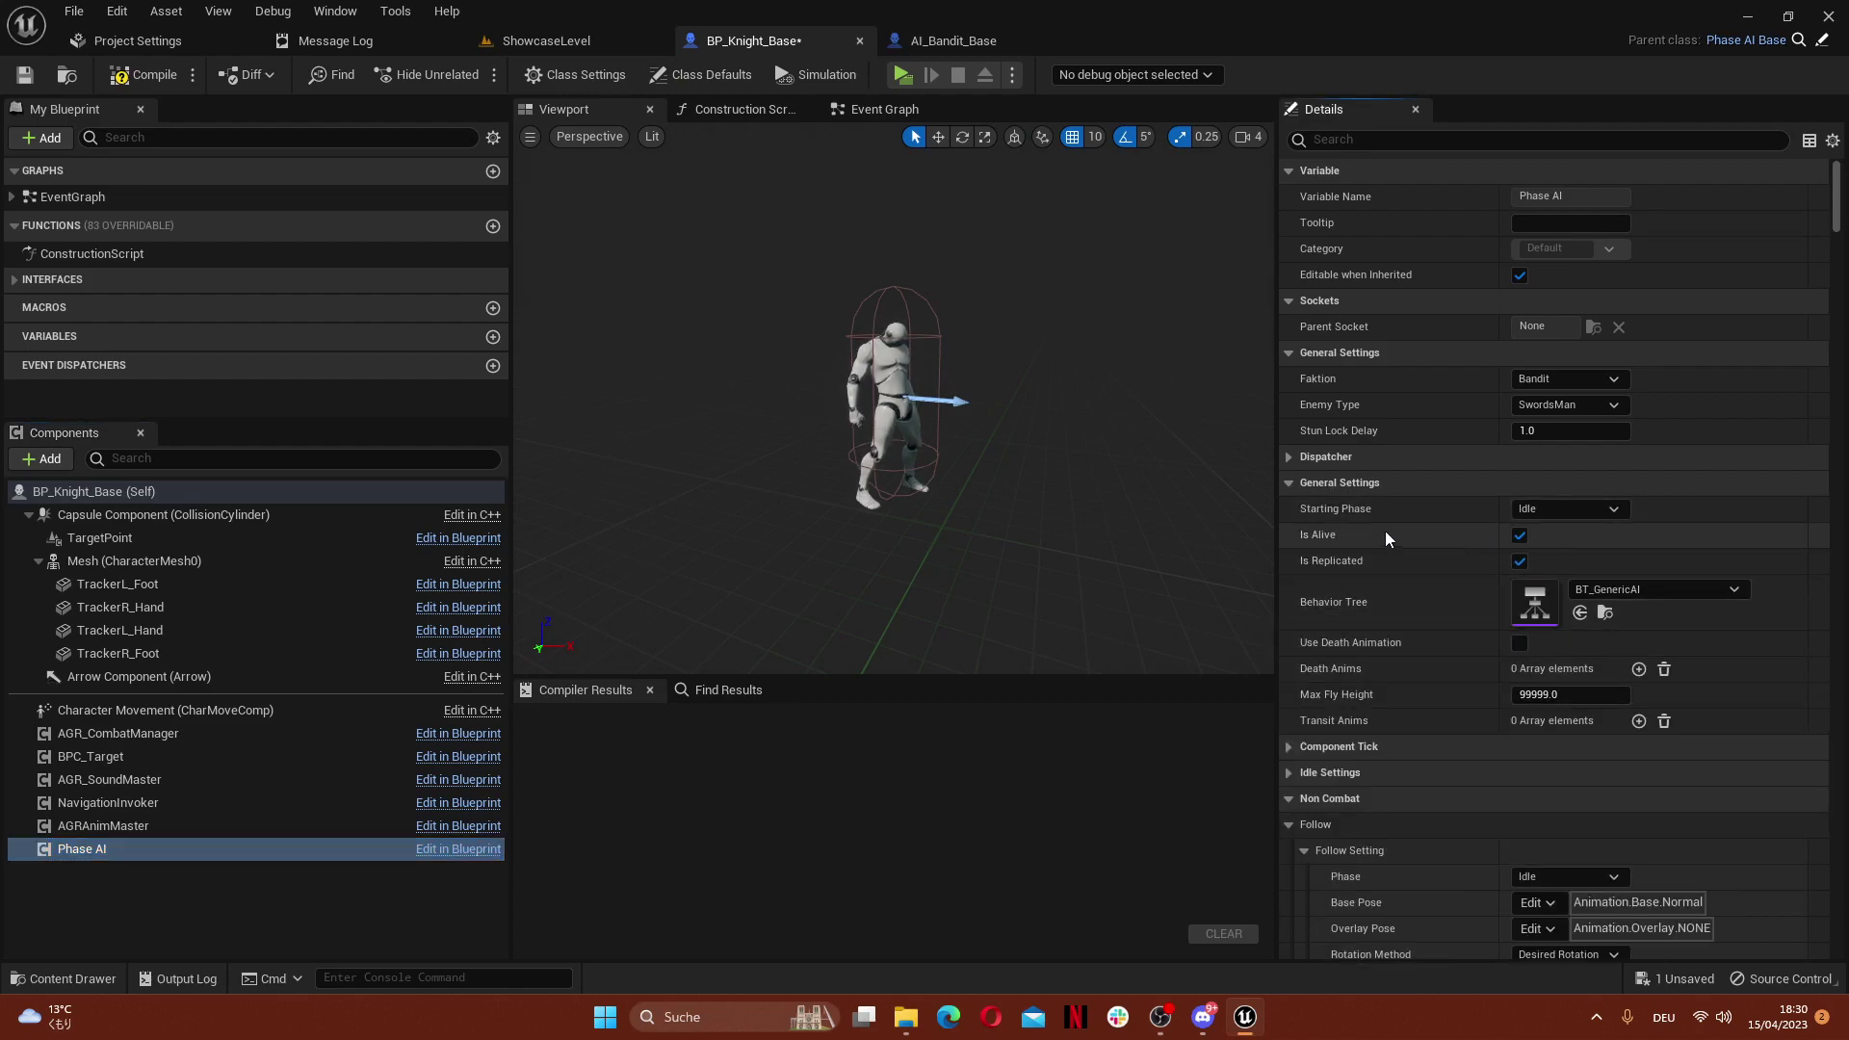
{"action": "left_click", "coordinate": [1334, 485]}
{"action": "left_click", "coordinate": [1324, 568]}
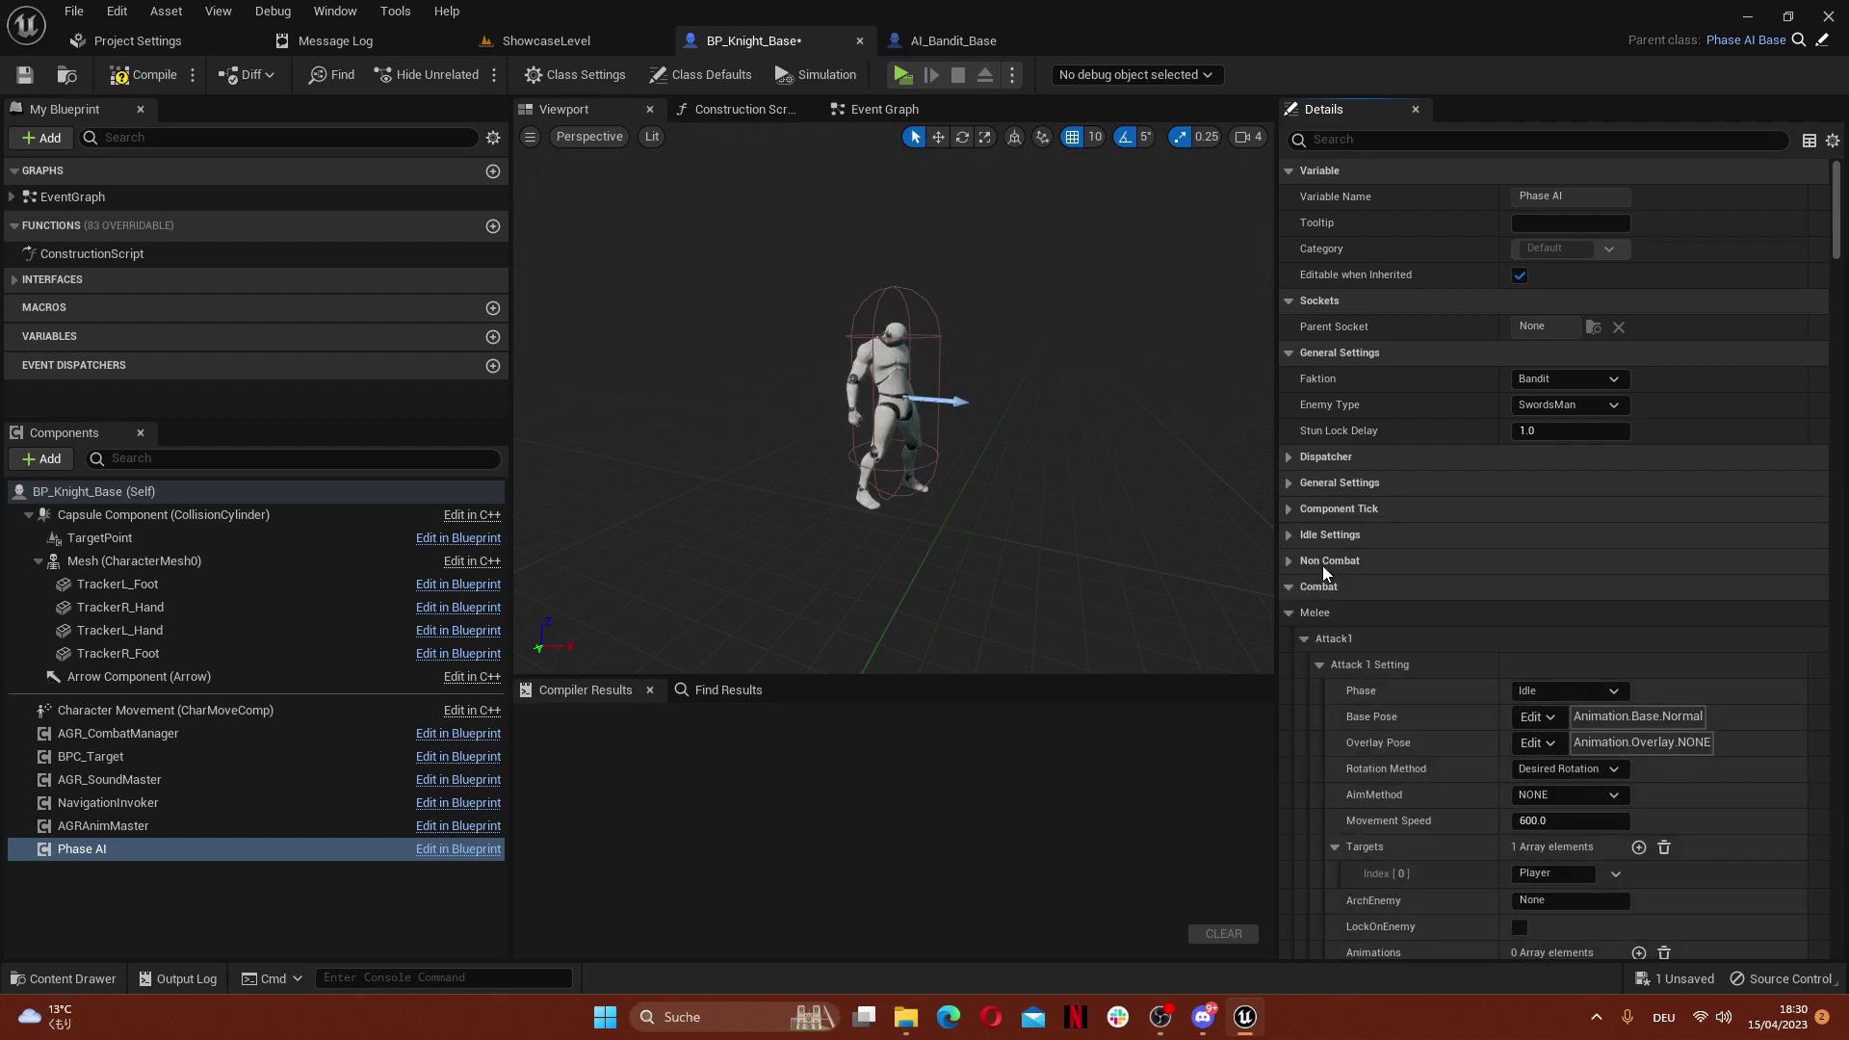
{"action": "left_click", "coordinate": [1315, 589]}
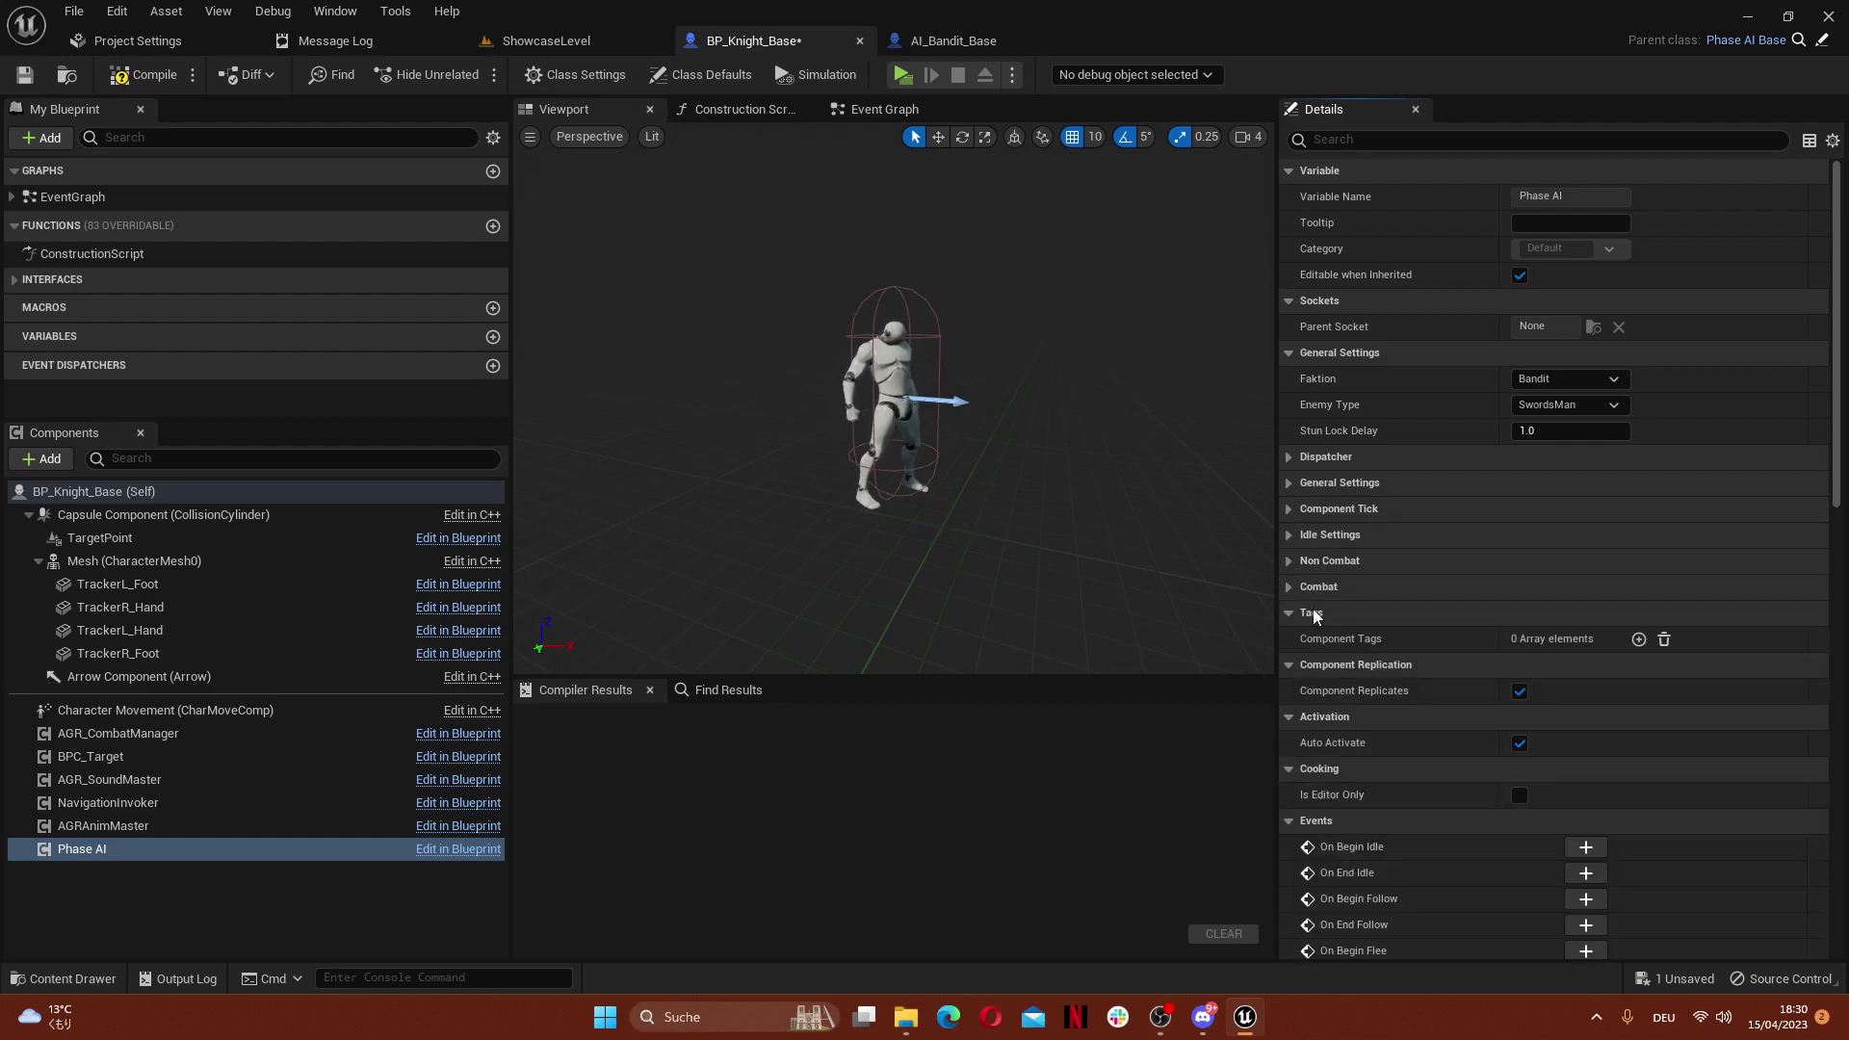
Set the Phase AI component's Faktion to Knight and look through the Enemy Type options, keeping SwordsMan
{"action": "left_click", "coordinate": [1314, 487]}
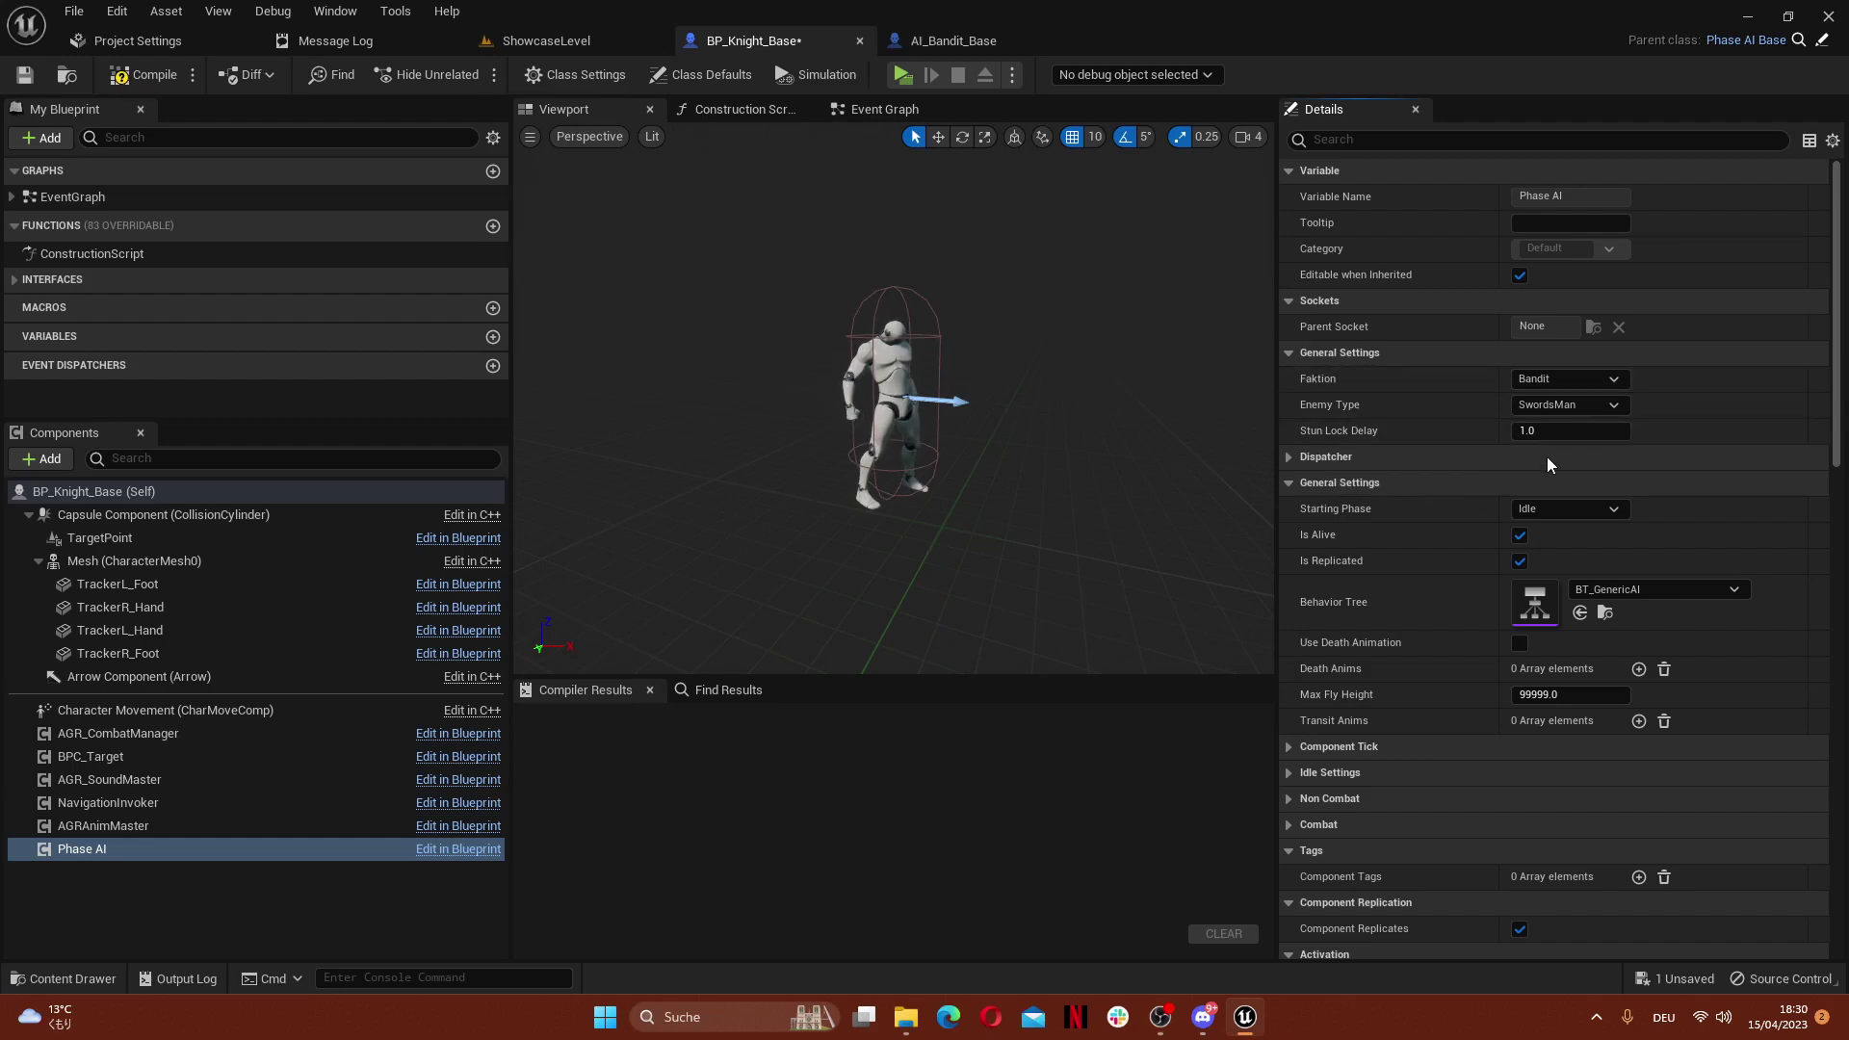
{"action": "left_click", "coordinate": [1557, 381]}
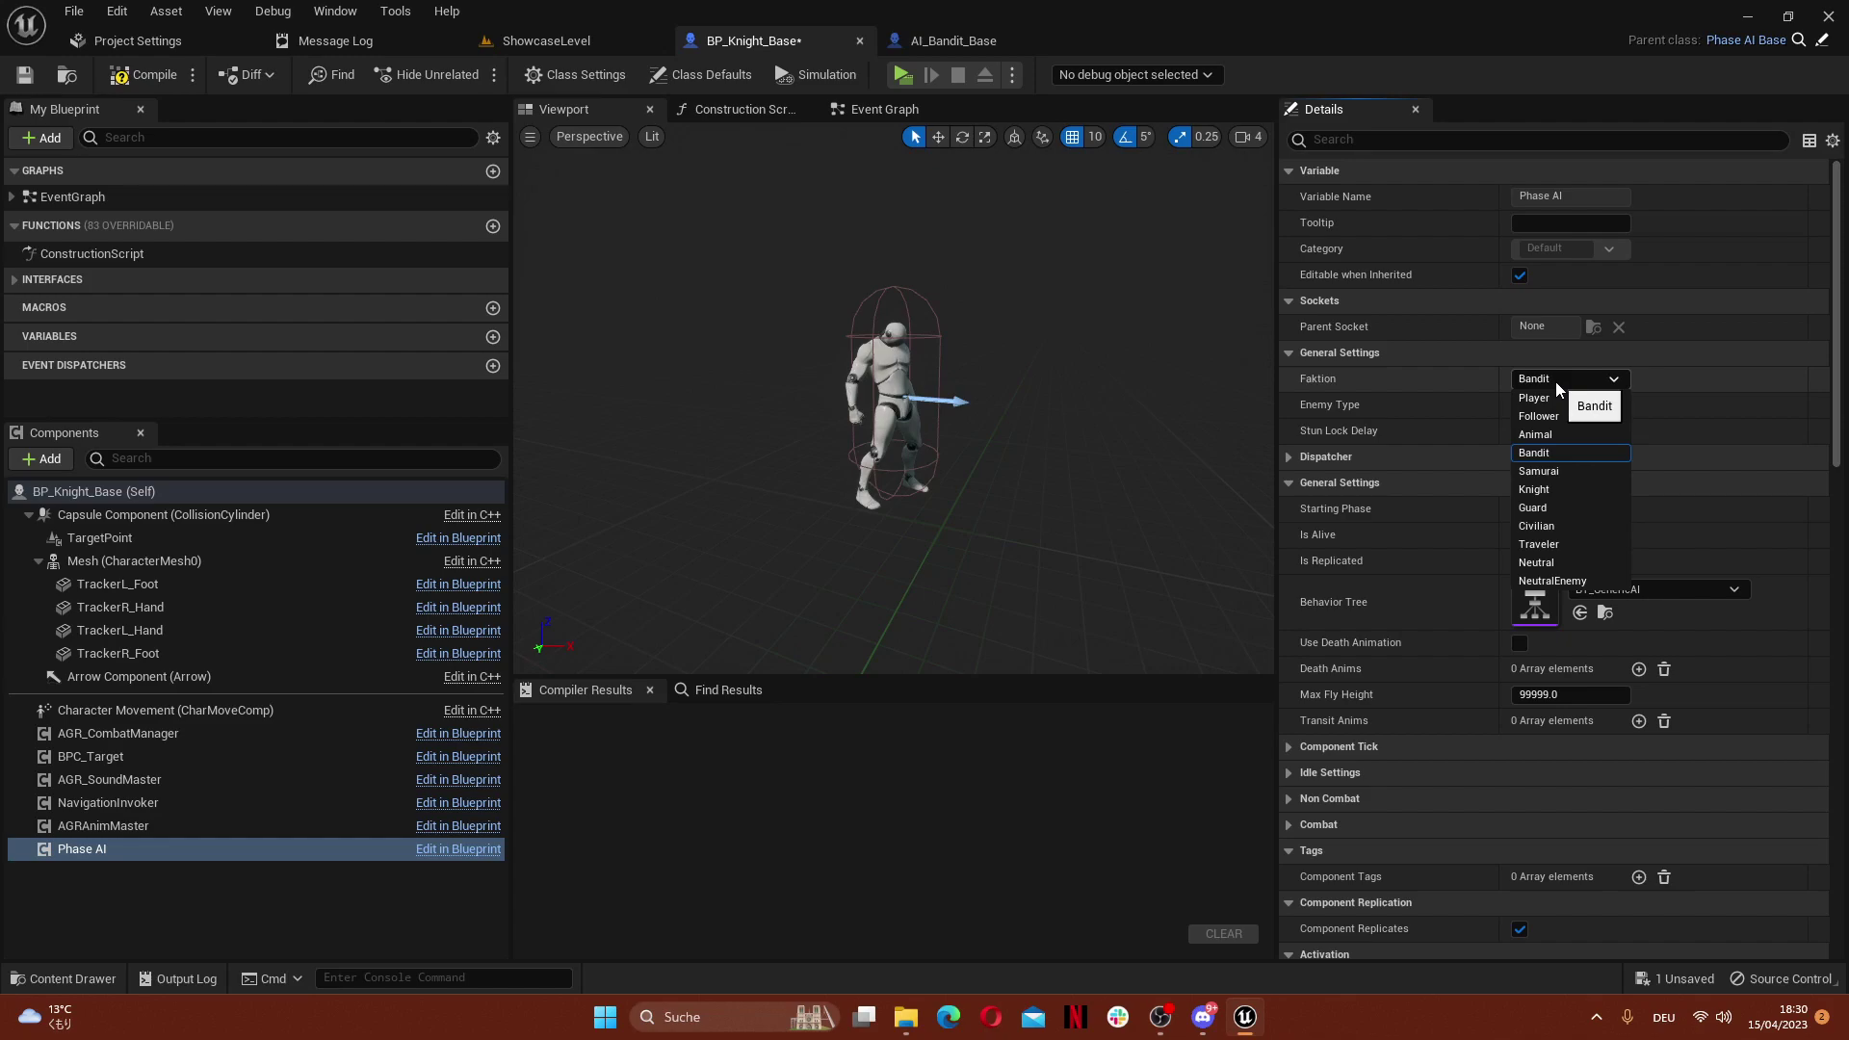
{"action": "left_click", "coordinate": [1535, 487]}
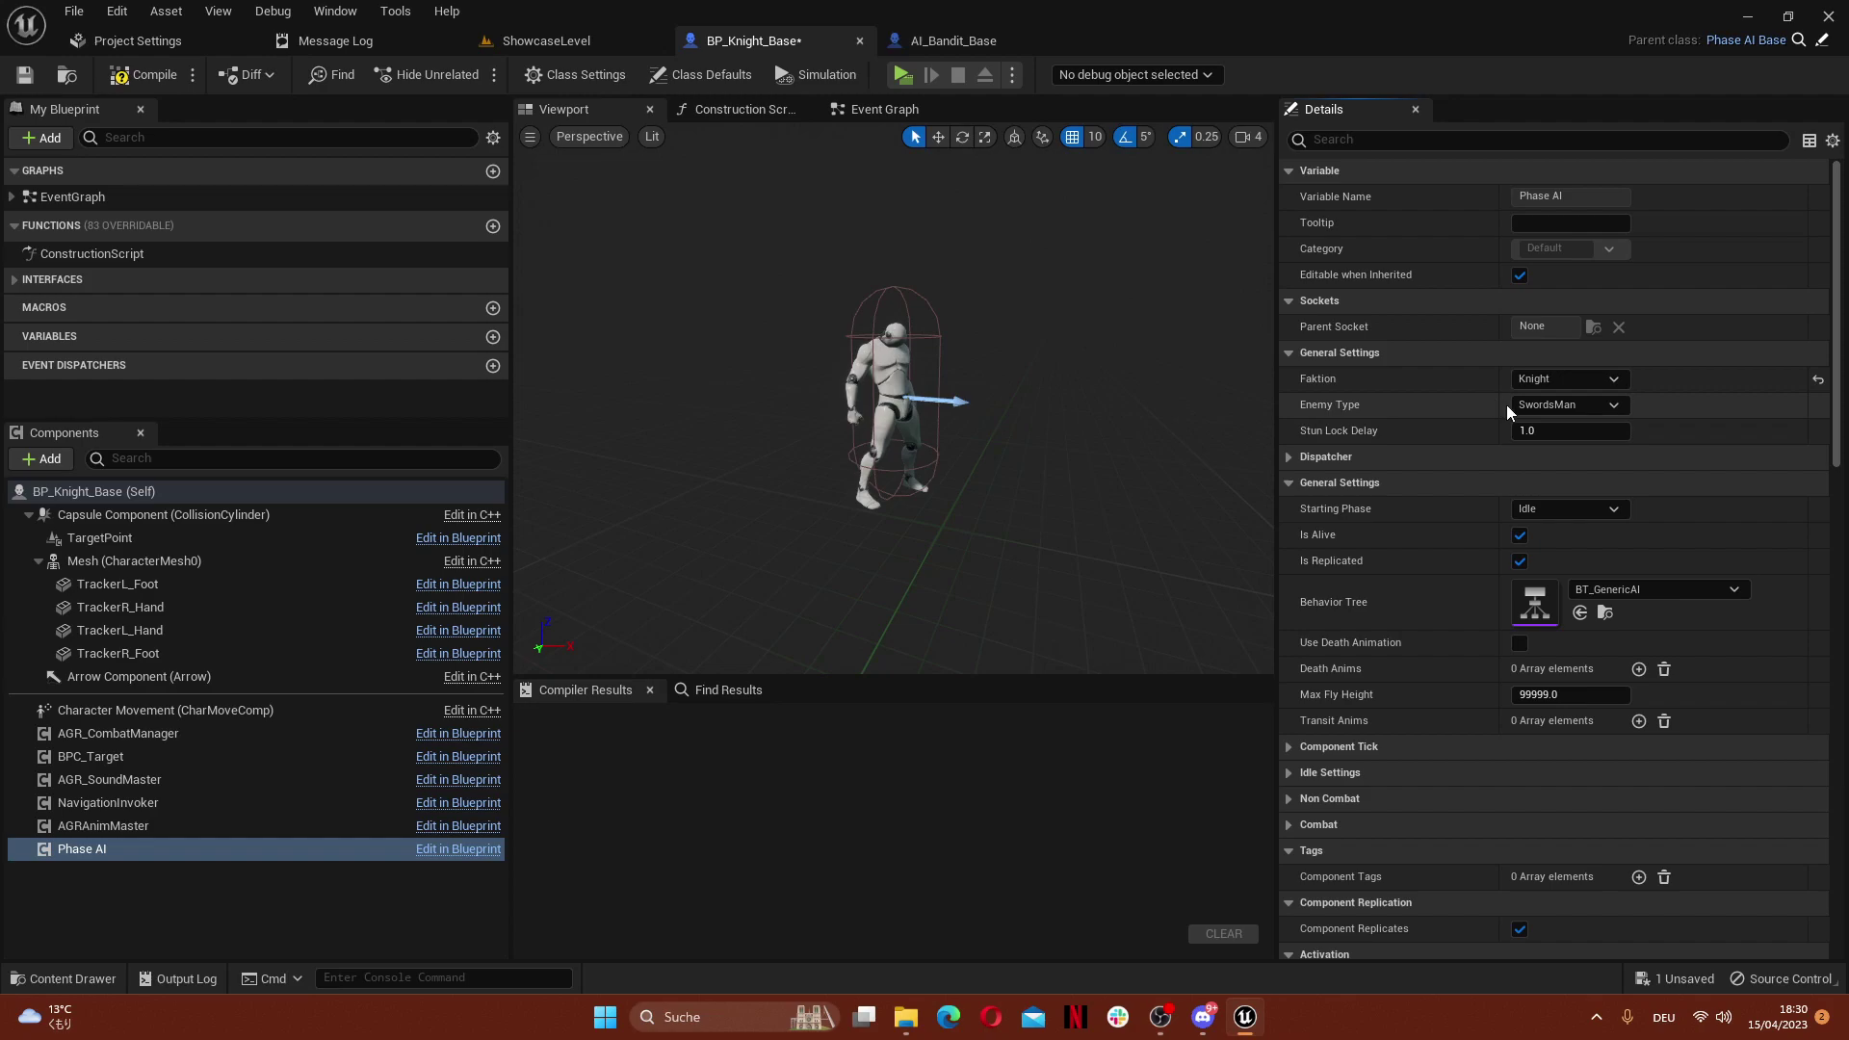
{"action": "left_click", "coordinate": [1565, 405]}
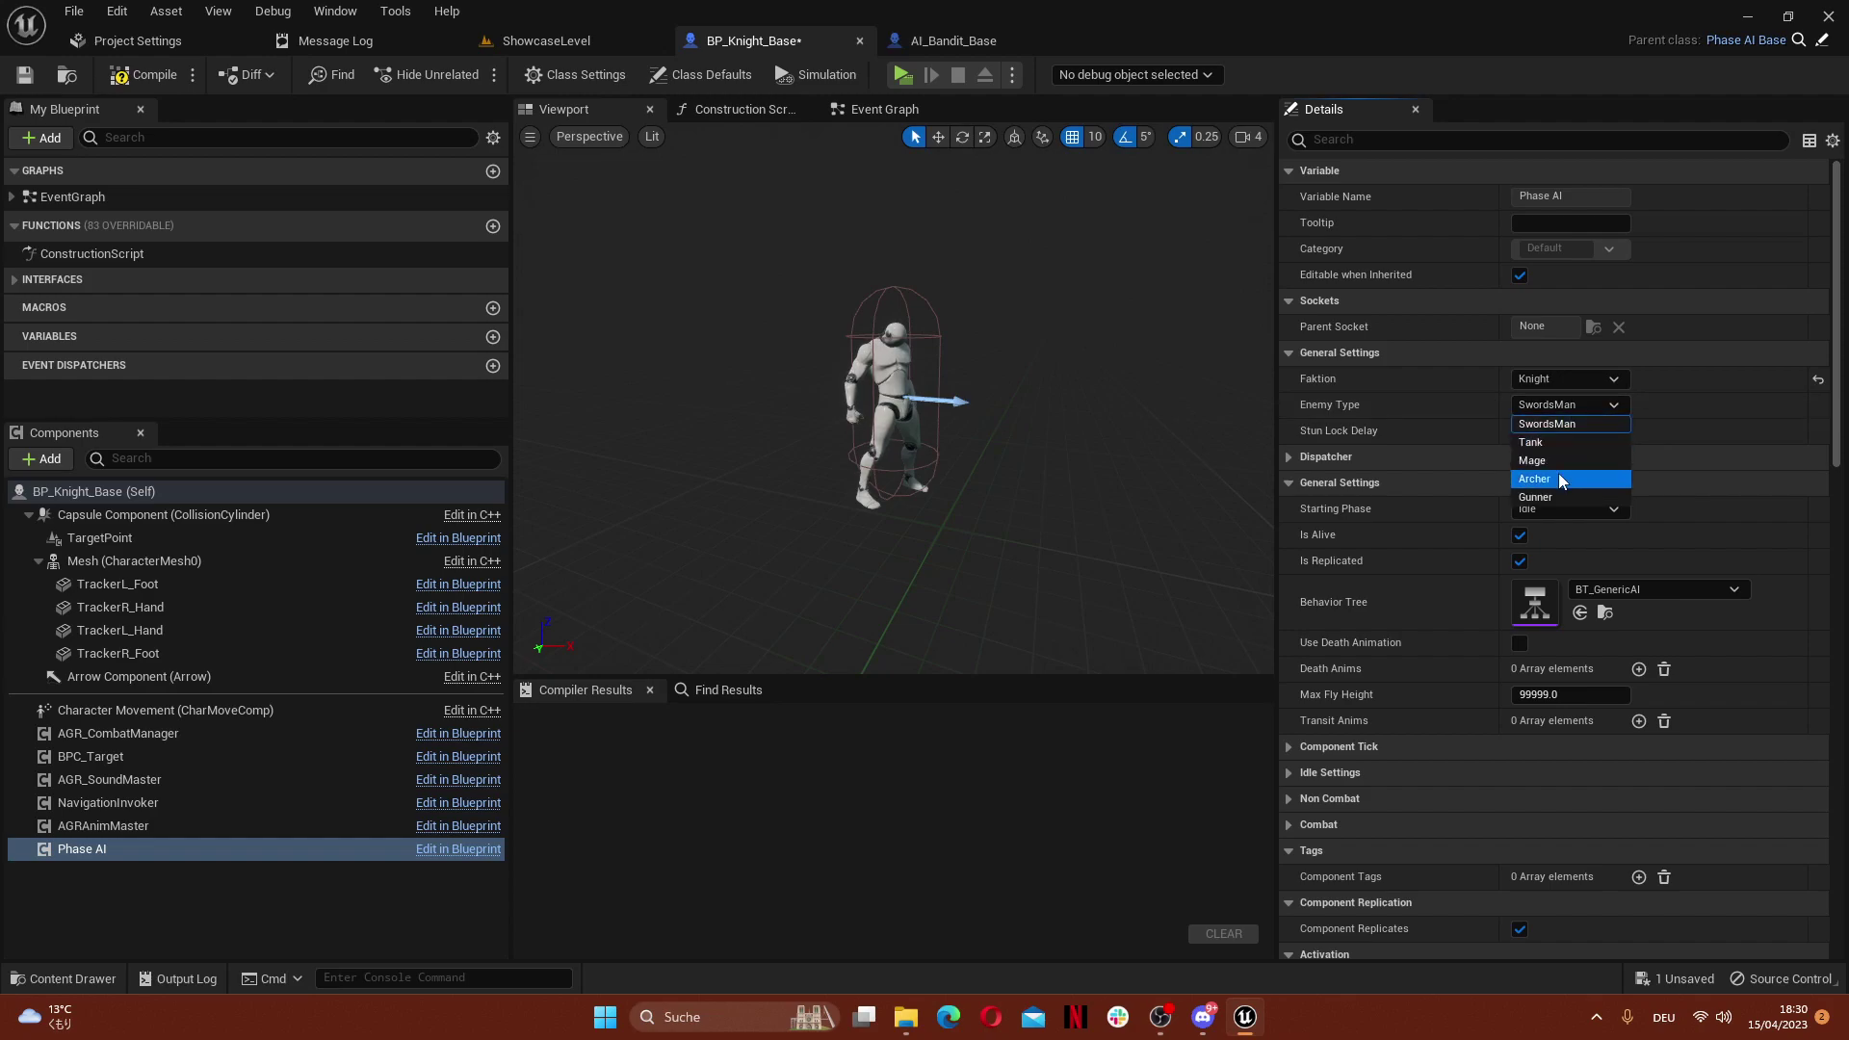
{"action": "left_click", "coordinate": [1071, 447]}
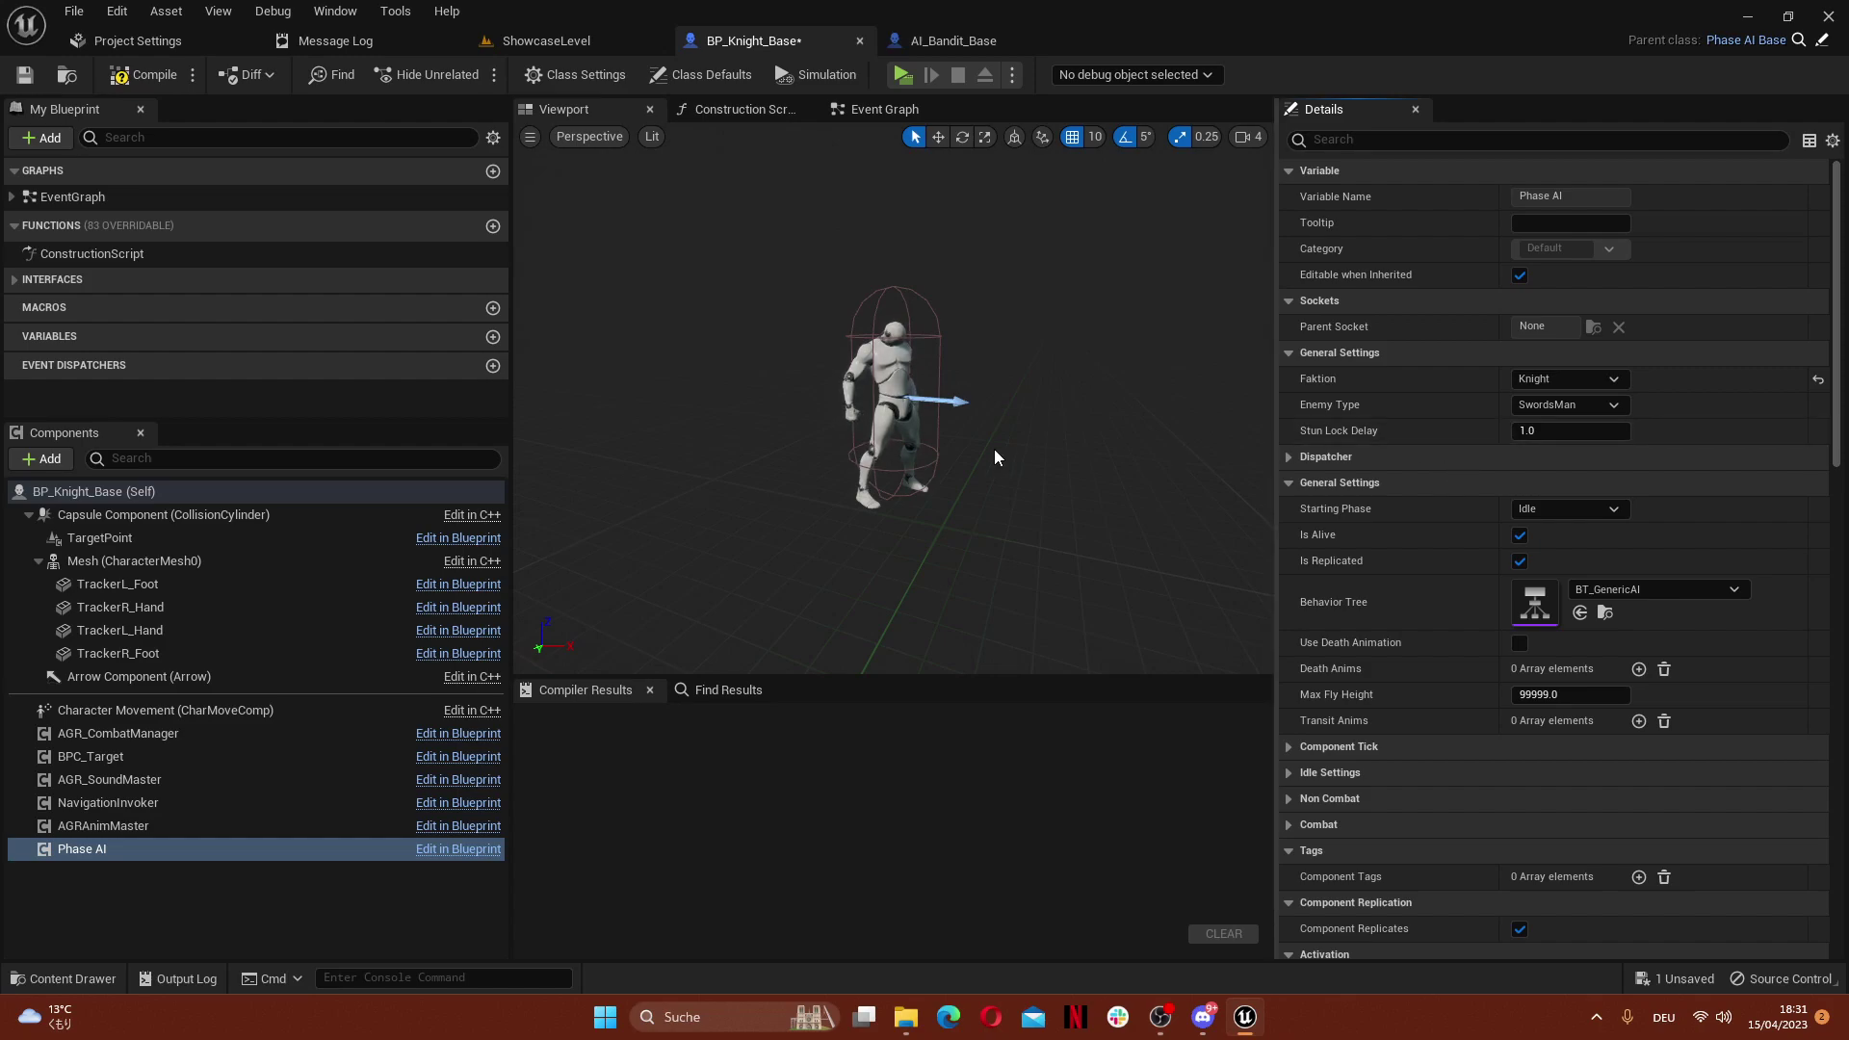
Collapse the second General Settings category and every Phase AI category from Tags down to Collision
{"action": "left_click", "coordinate": [1354, 482]}
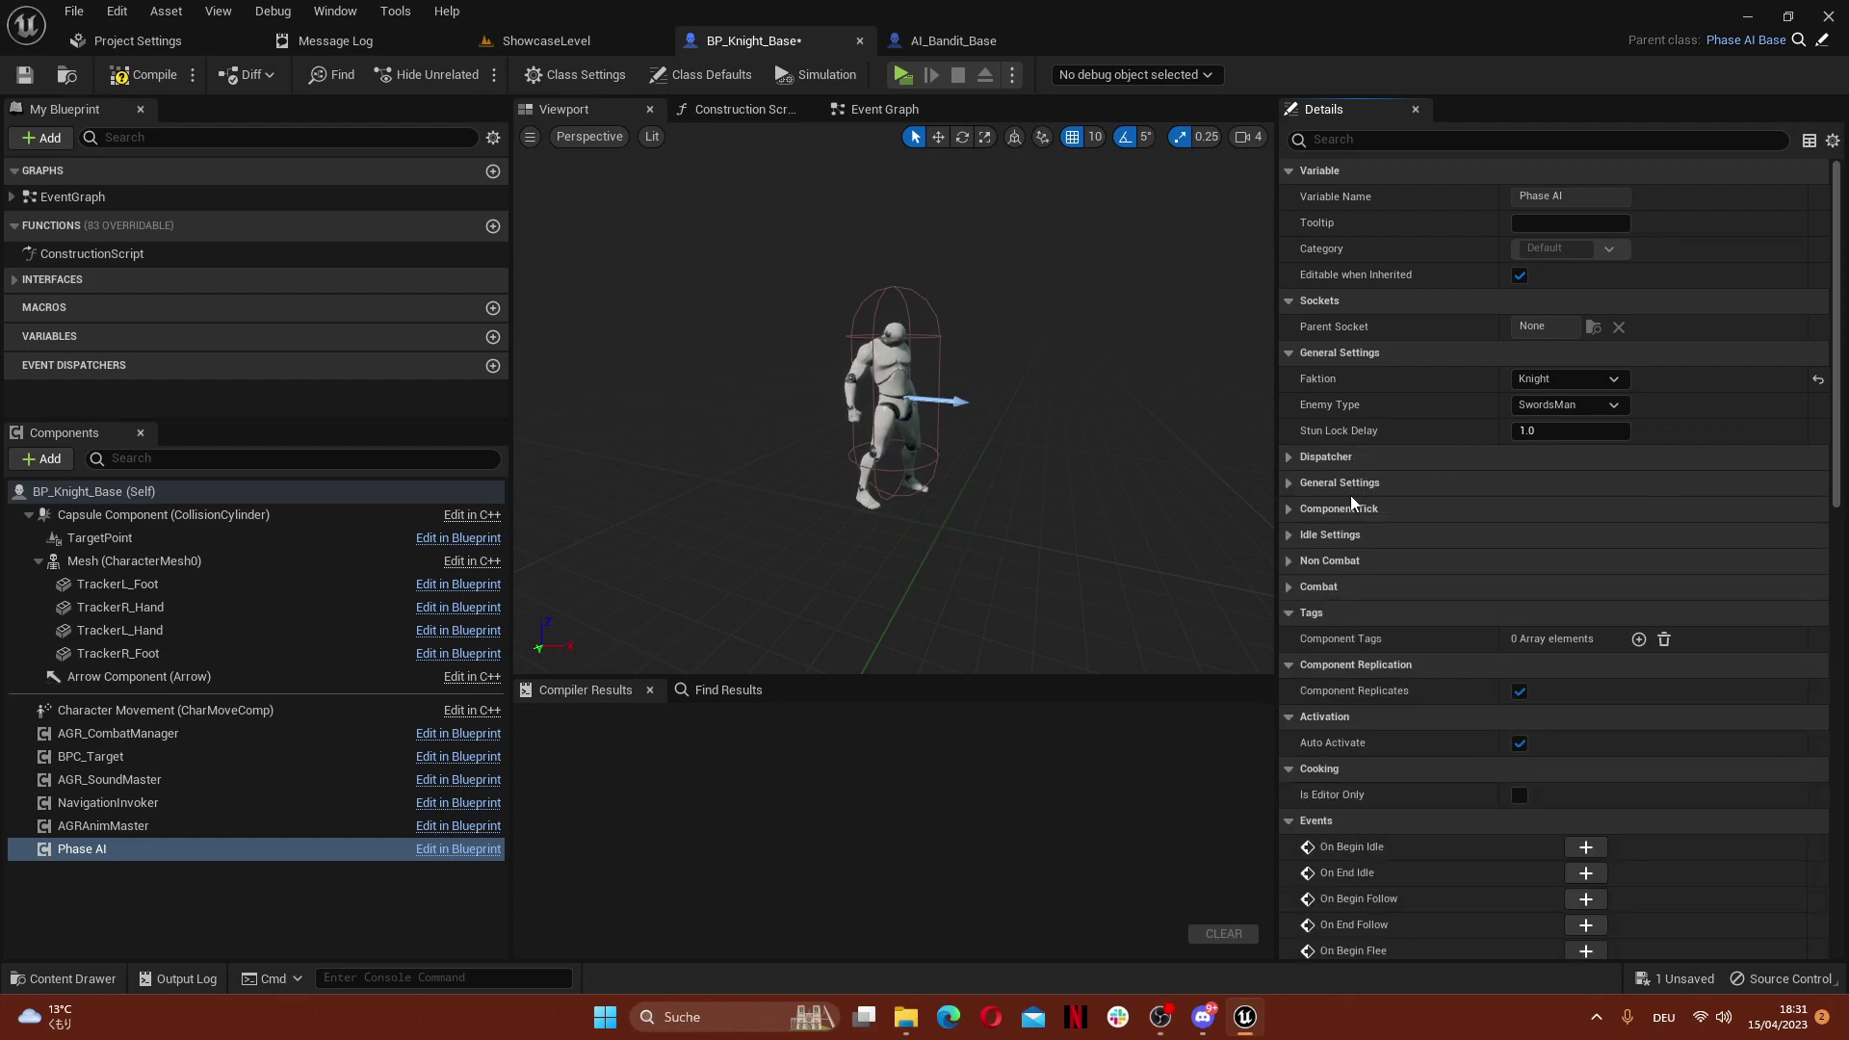
{"action": "left_click", "coordinate": [1318, 610]}
{"action": "left_click", "coordinate": [1313, 638]}
{"action": "left_click", "coordinate": [1318, 664]}
{"action": "left_click", "coordinate": [1318, 691]}
{"action": "left_click", "coordinate": [1315, 719]}
{"action": "left_click", "coordinate": [1331, 767]}
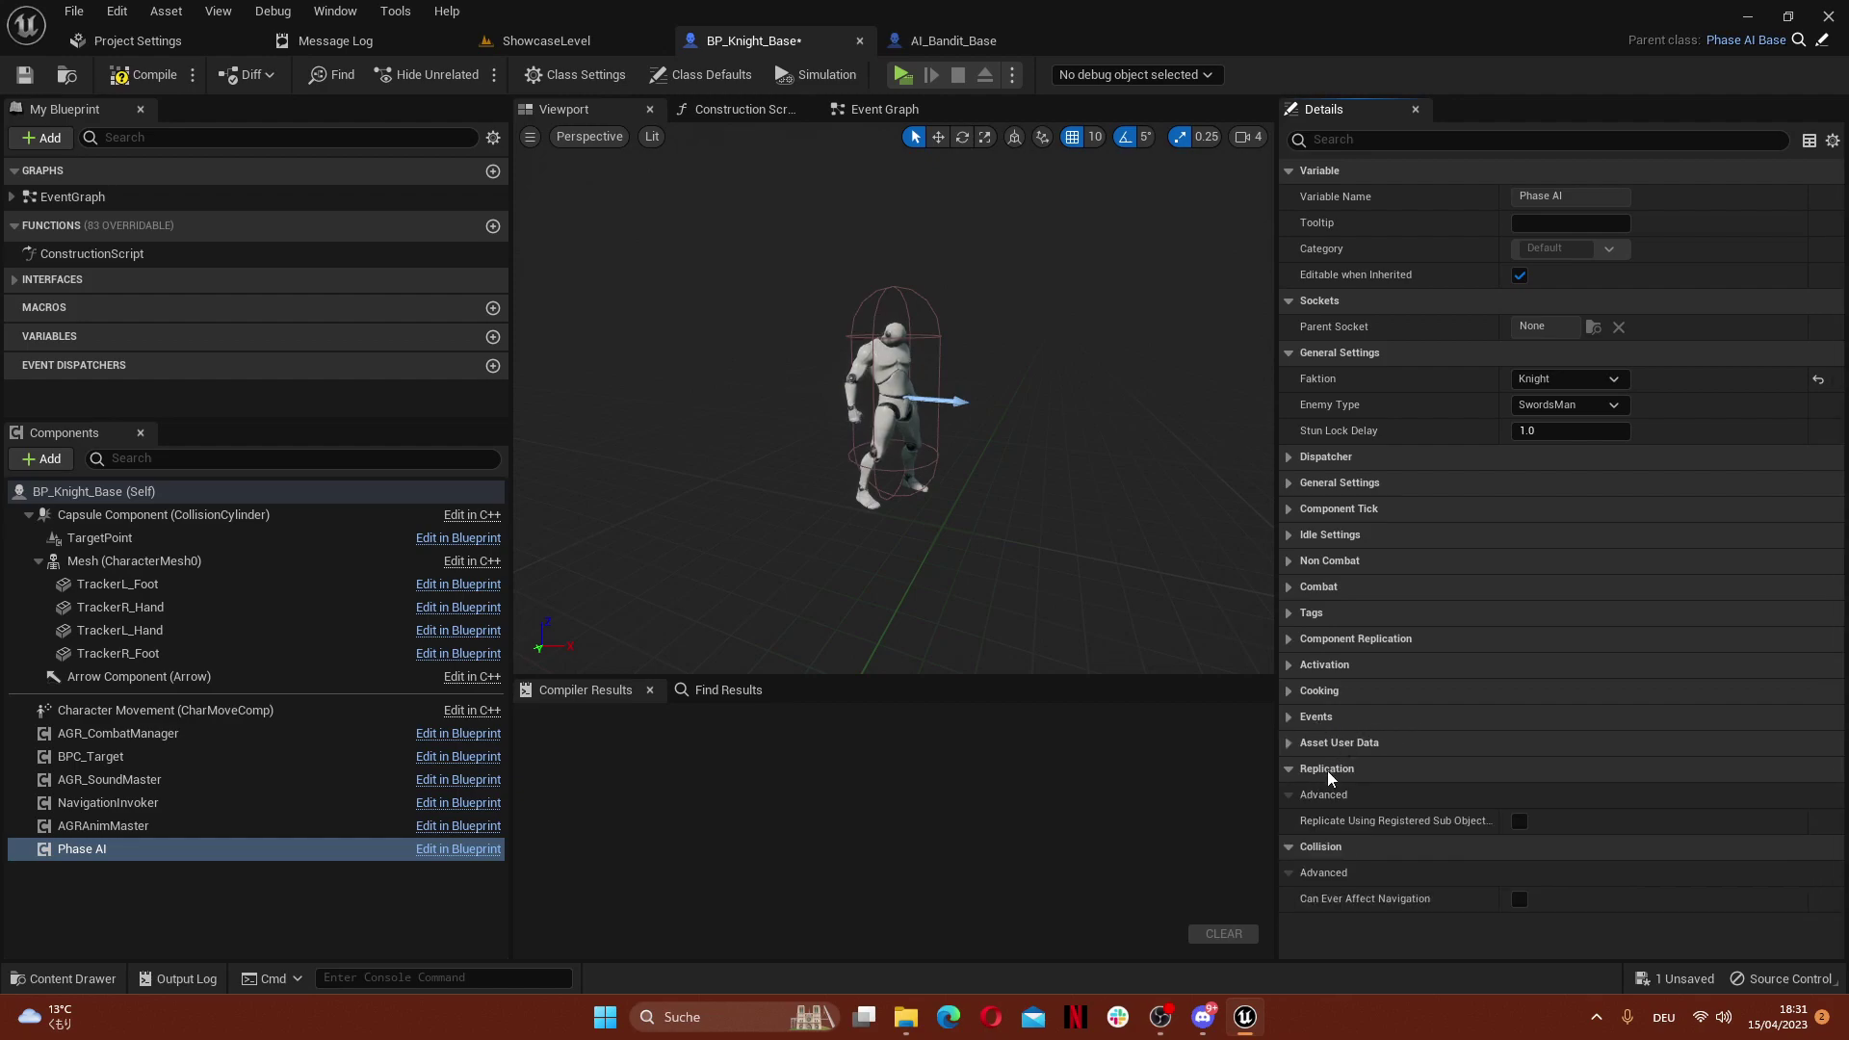
{"action": "left_click", "coordinate": [1329, 796]}
{"action": "left_click", "coordinate": [1310, 776]}
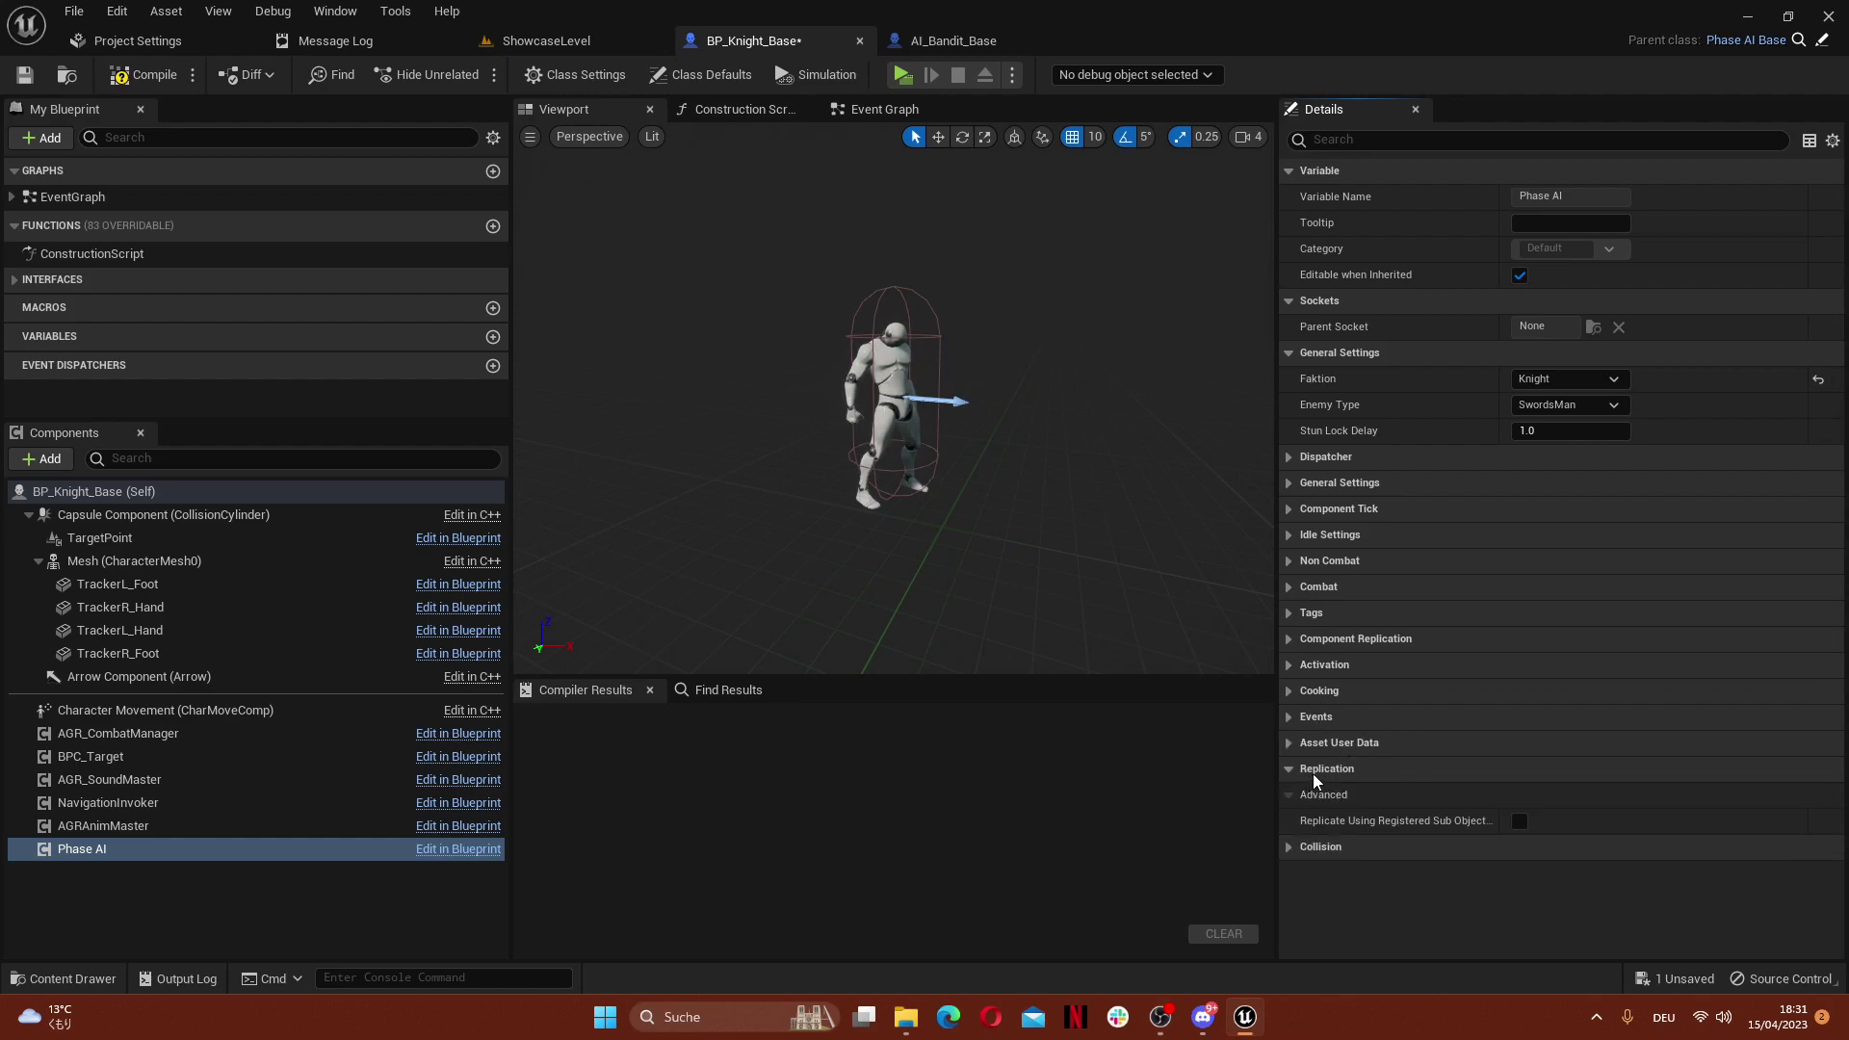
{"action": "left_click", "coordinate": [1314, 777]}
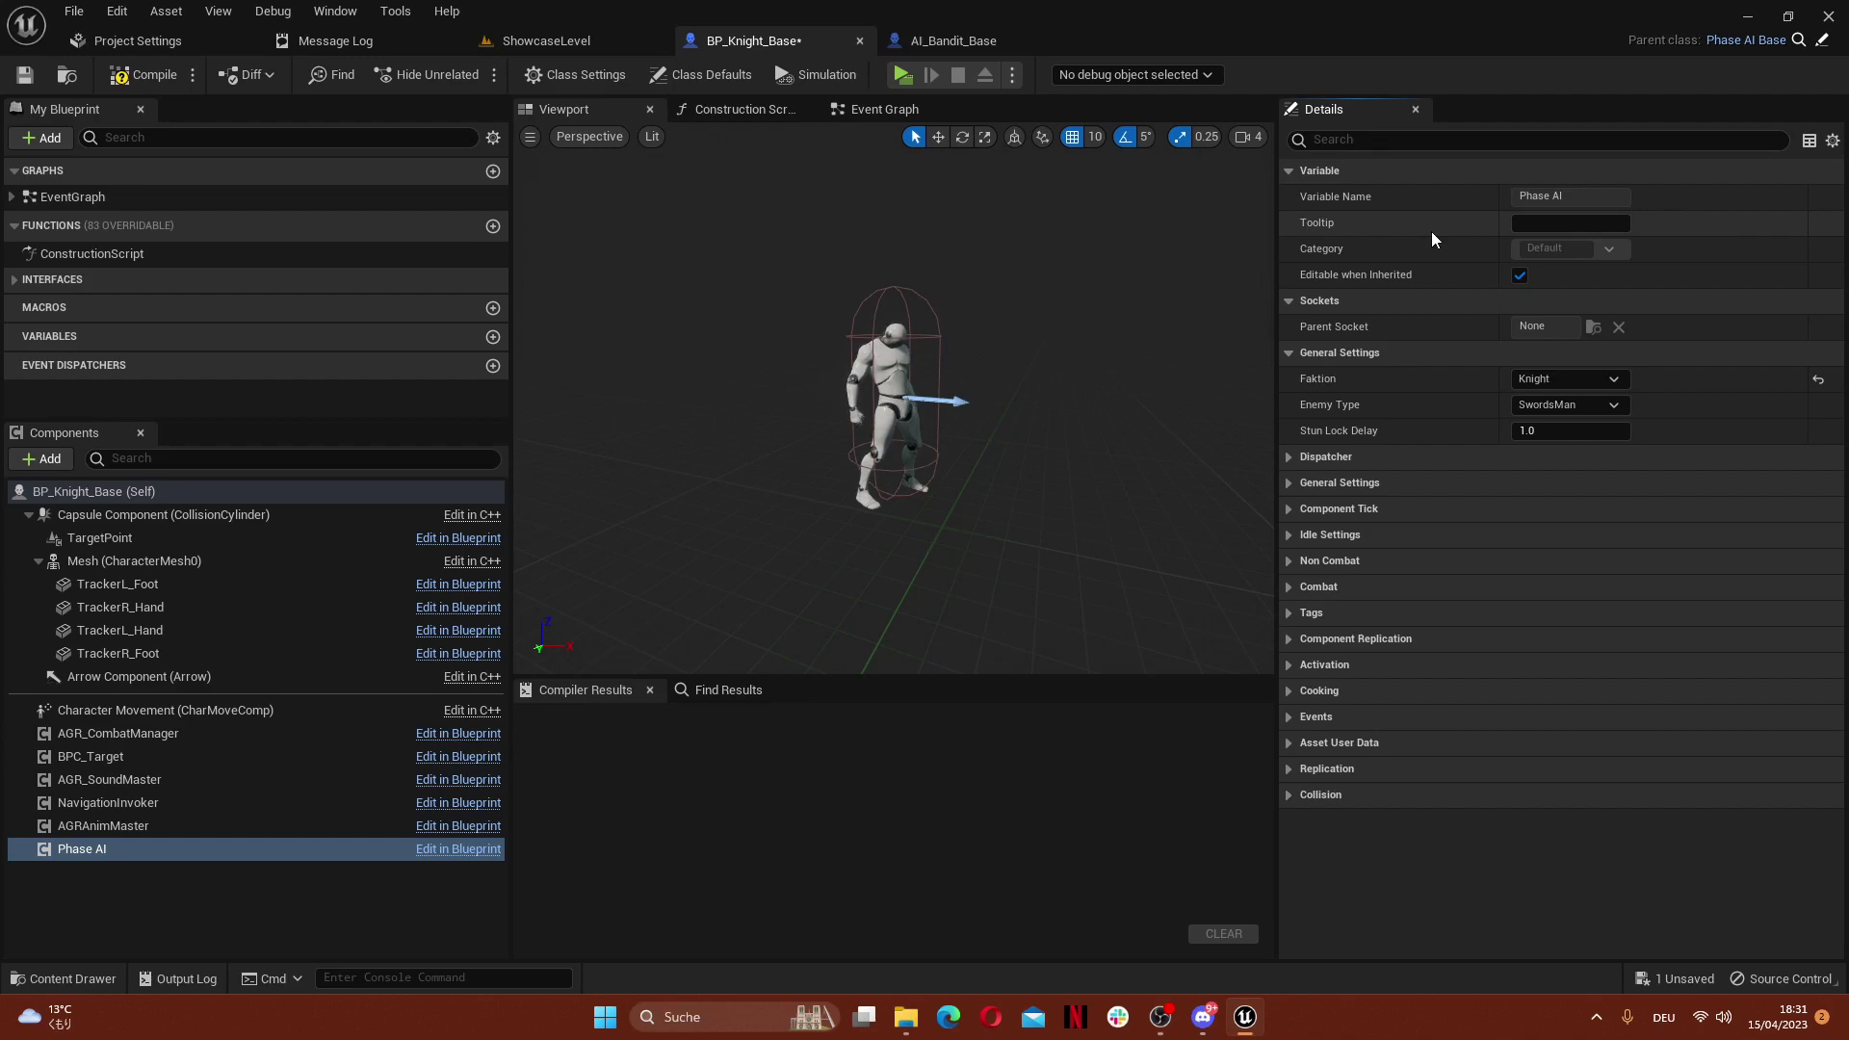
Expand the Phase AI component's Idle Settings and set the idle Movement Speed to 180
{"action": "left_click", "coordinate": [1336, 535]}
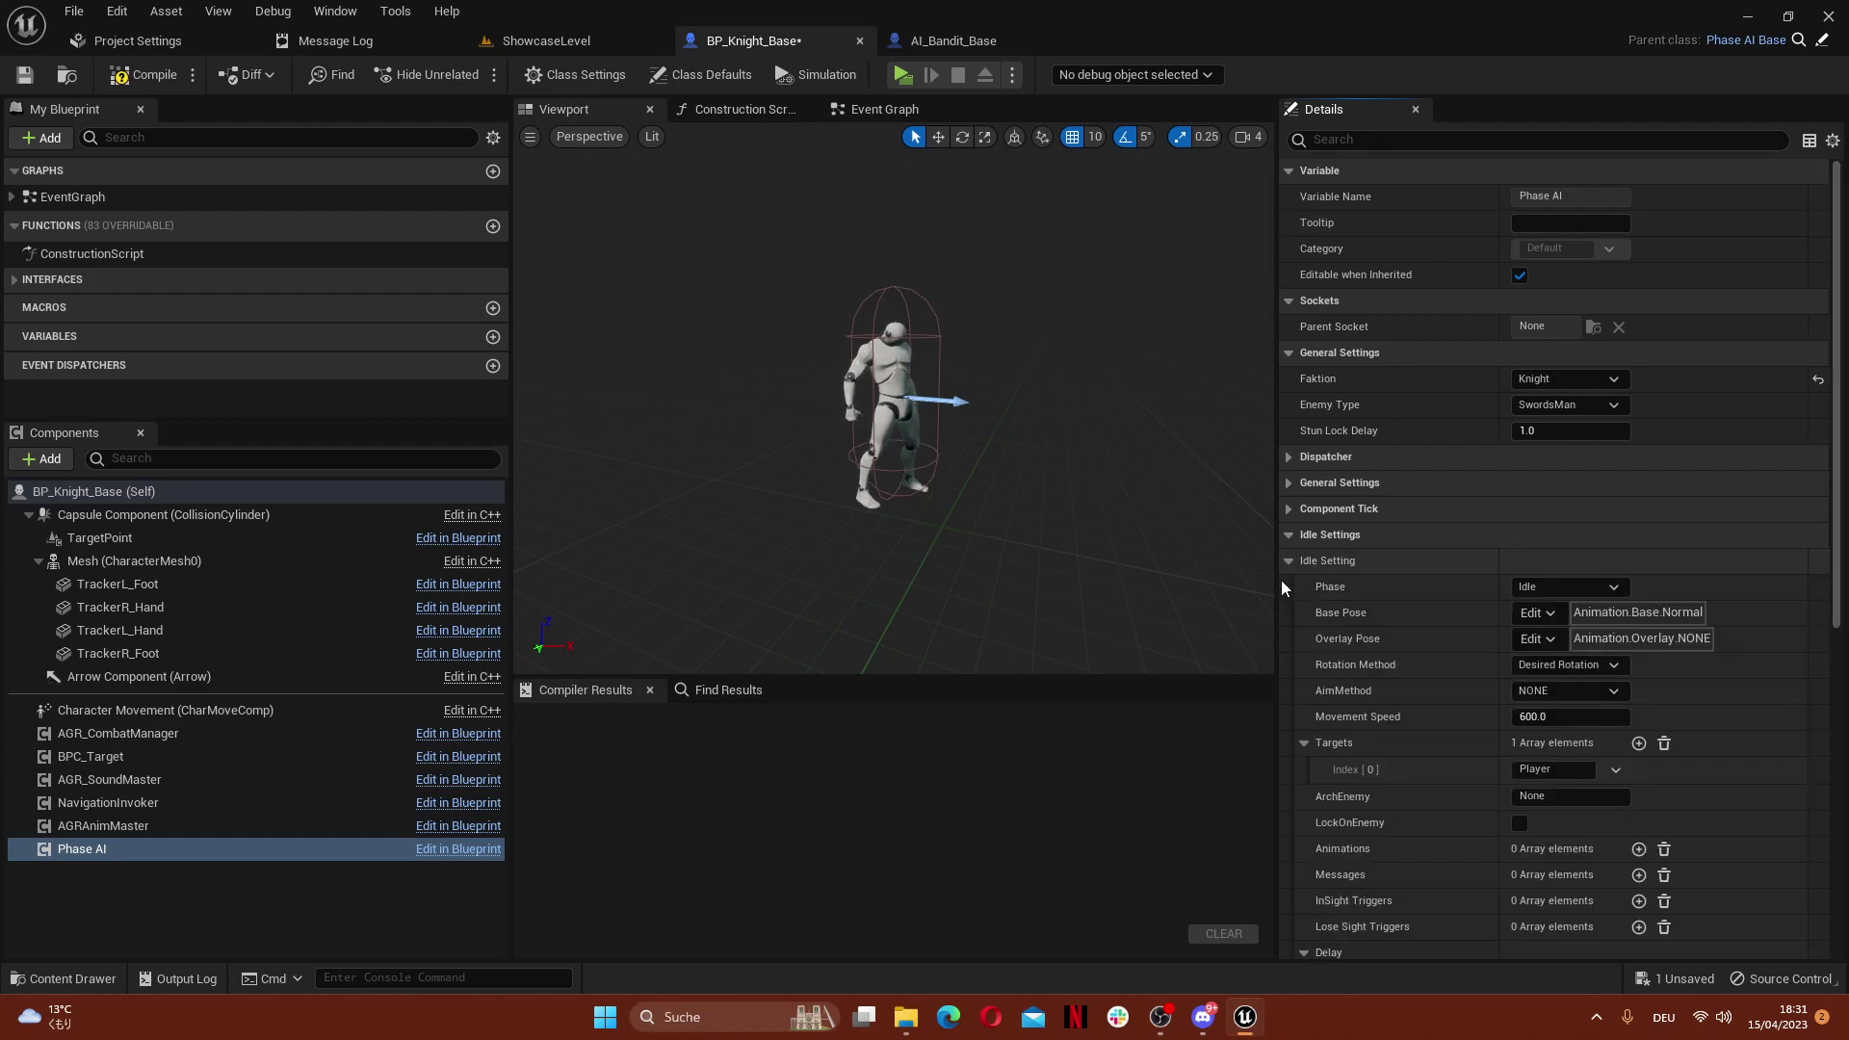
{"action": "scroll", "coordinate": [1420, 567], "scroll_direction": "down", "scroll_amount": 5}
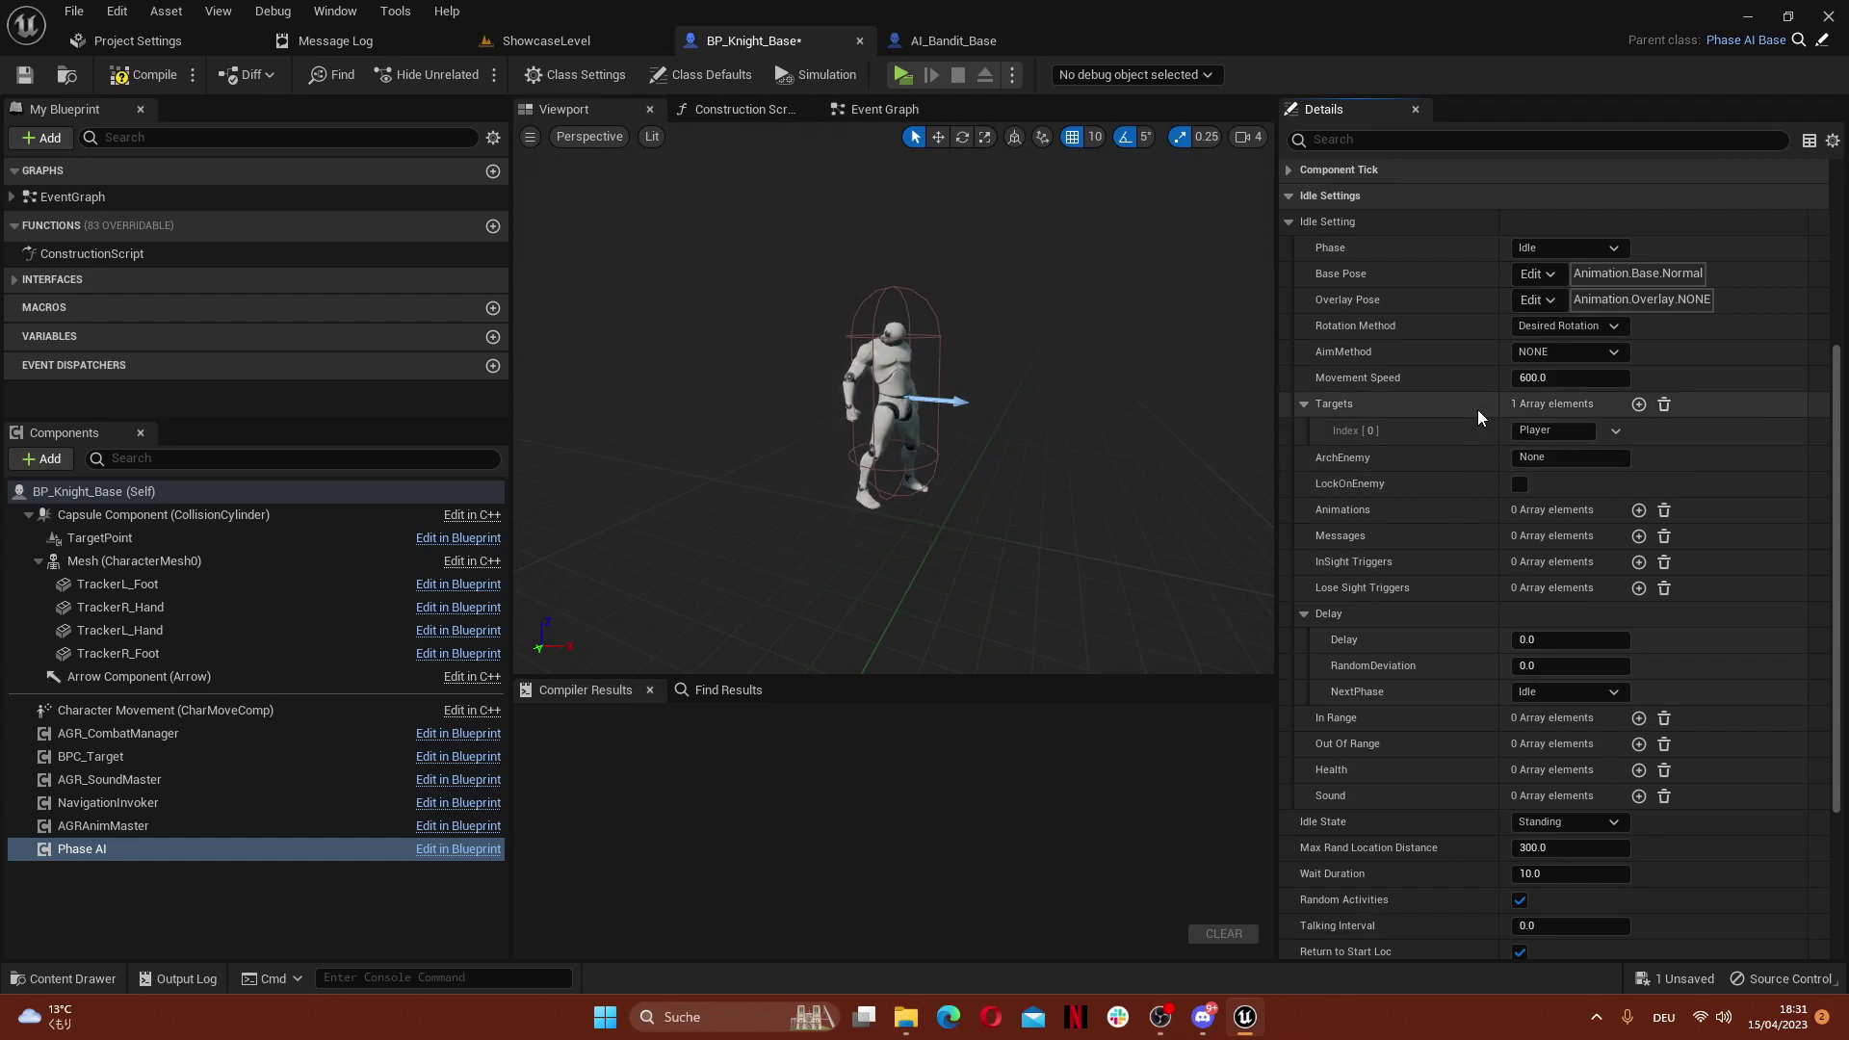
{"action": "scroll", "coordinate": [1377, 404], "scroll_direction": "down", "scroll_amount": 2}
{"action": "scroll", "coordinate": [1375, 418], "scroll_direction": "up", "scroll_amount": 3}
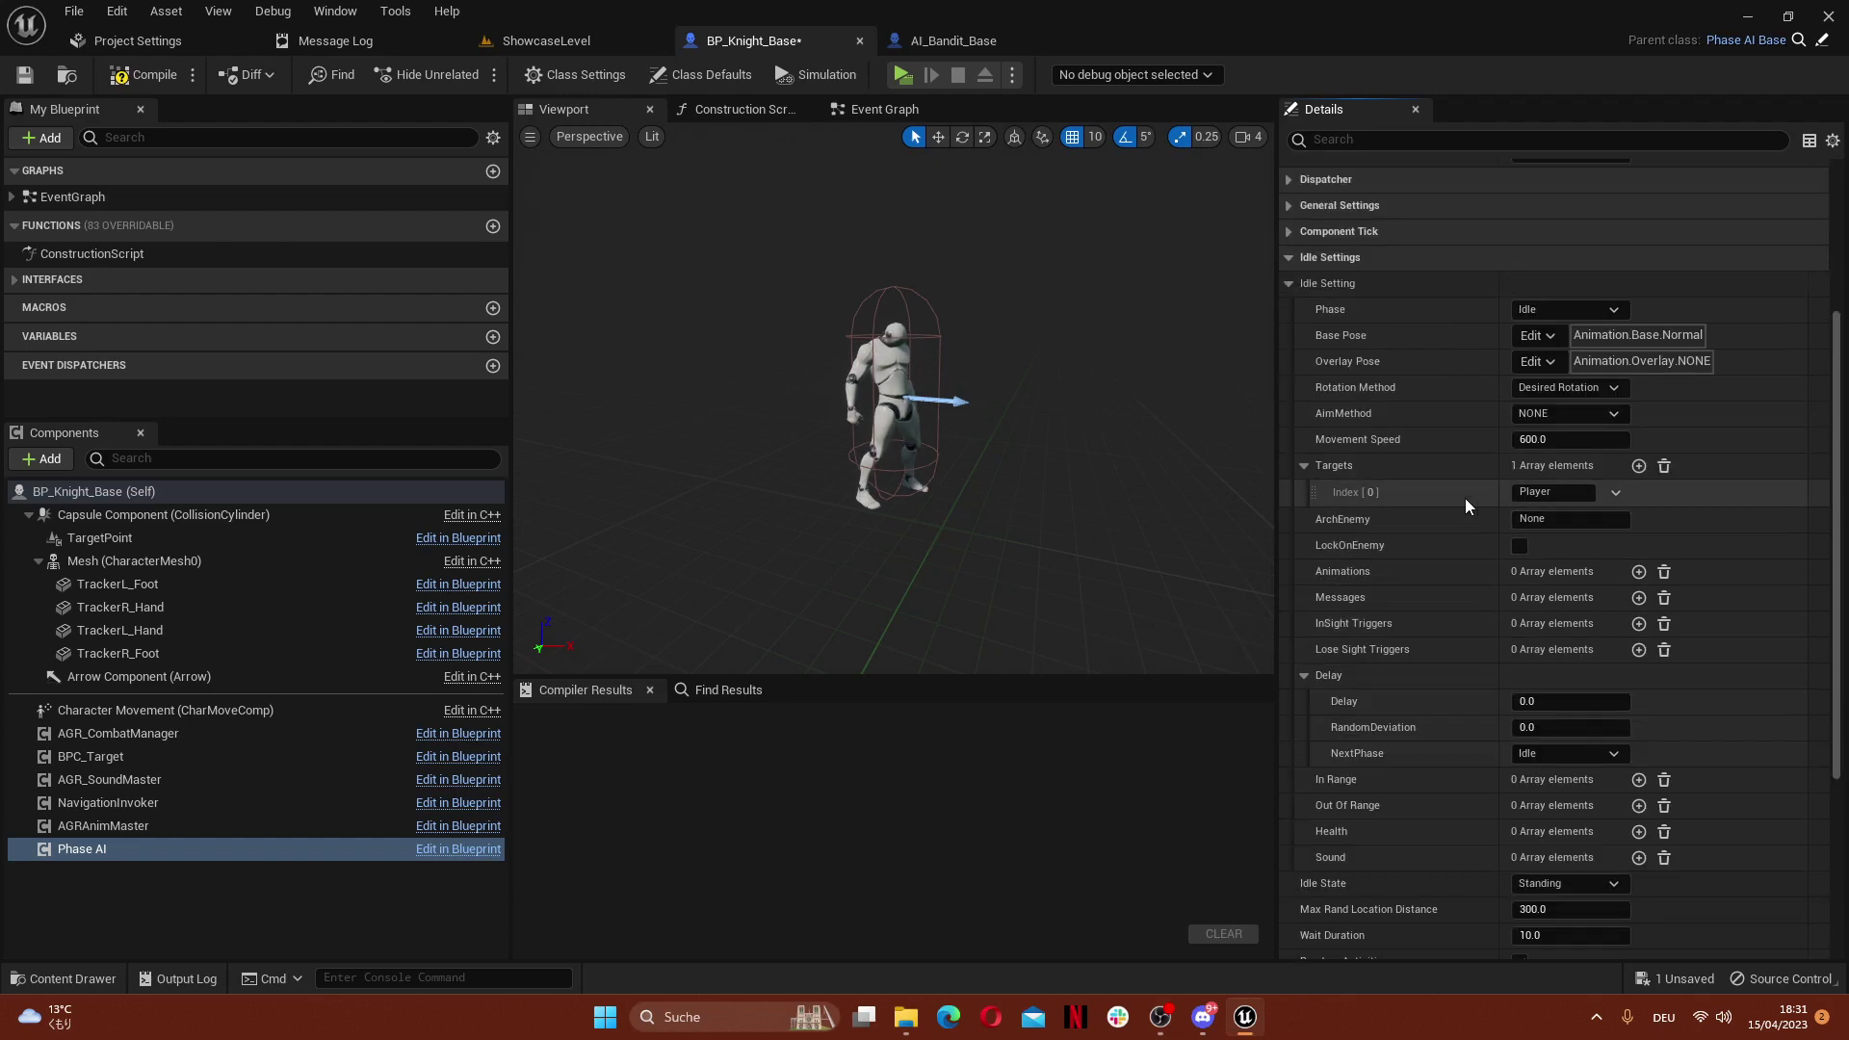
{"action": "left_click", "coordinate": [1560, 440]}
{"action": "type", "text": "180"}
{"action": "key", "text": "Return"}
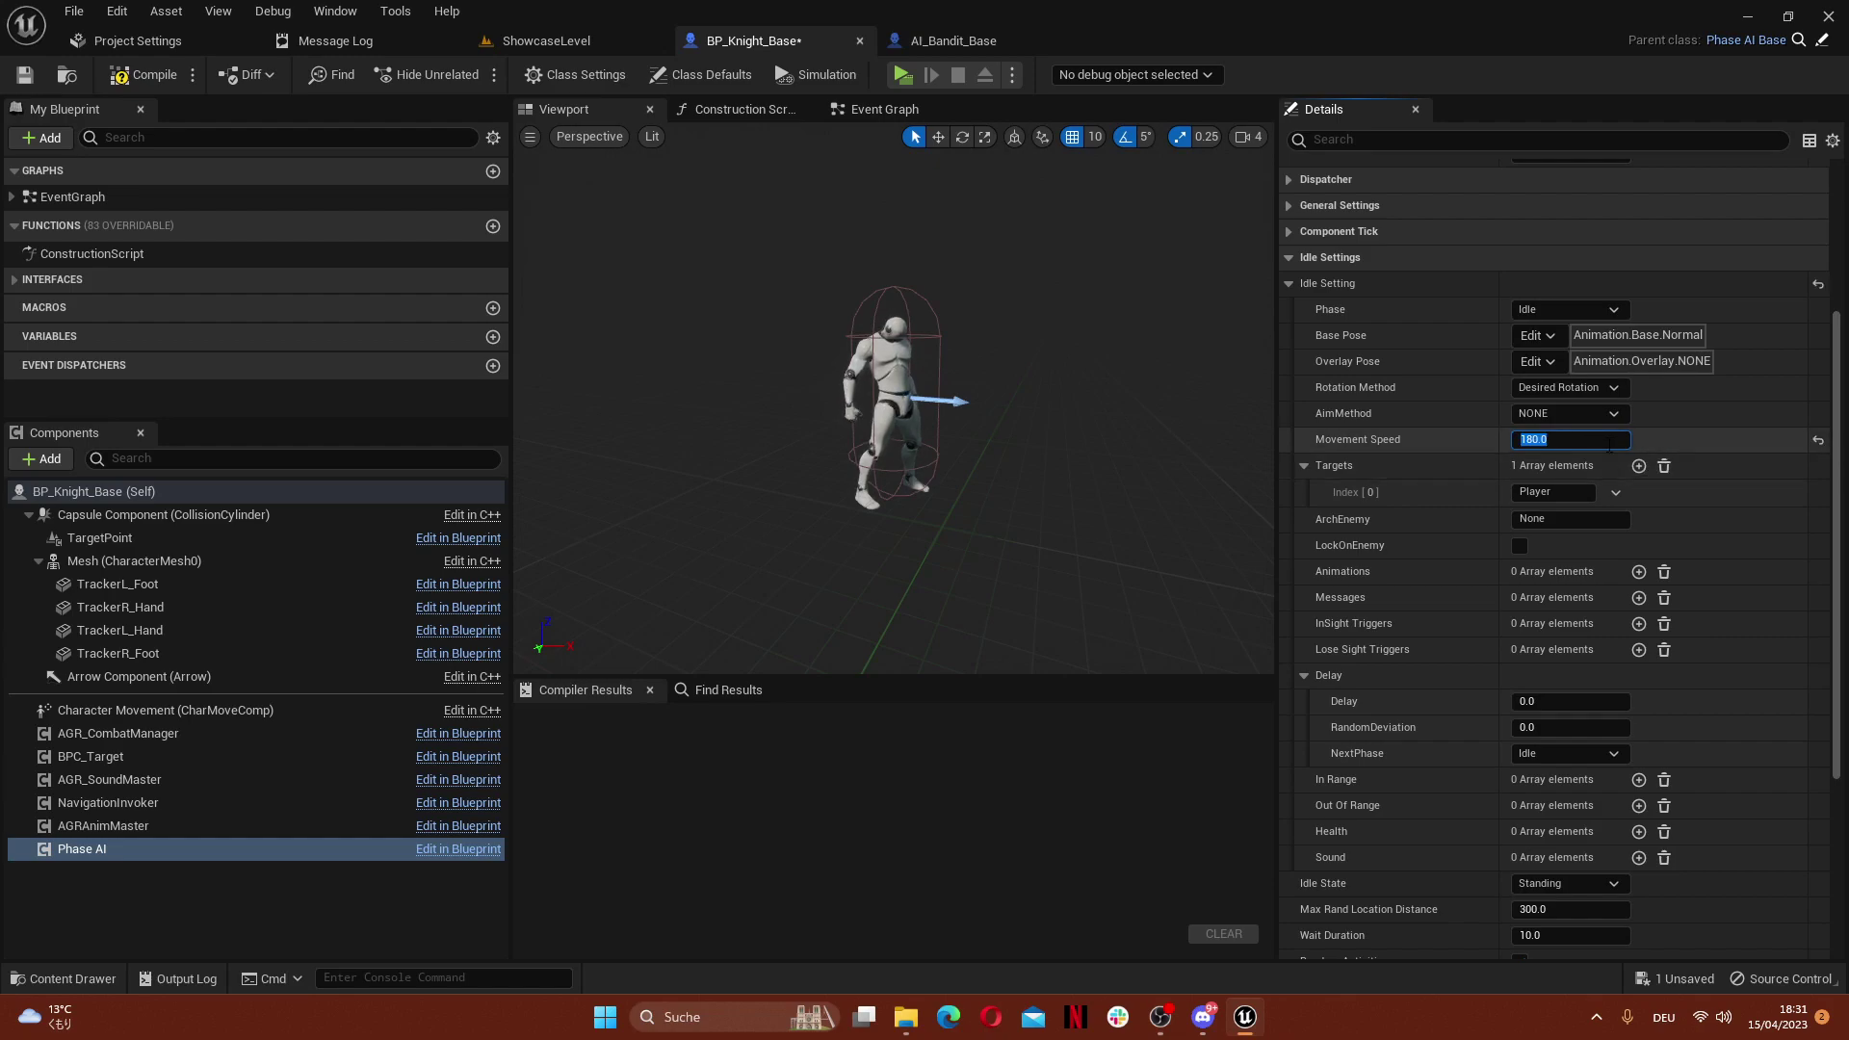
Copy the idle Targets array from AI_Bandit_Base and paste it over the idle Targets of BP_Knight_Base
{"action": "left_click", "coordinate": [971, 40]}
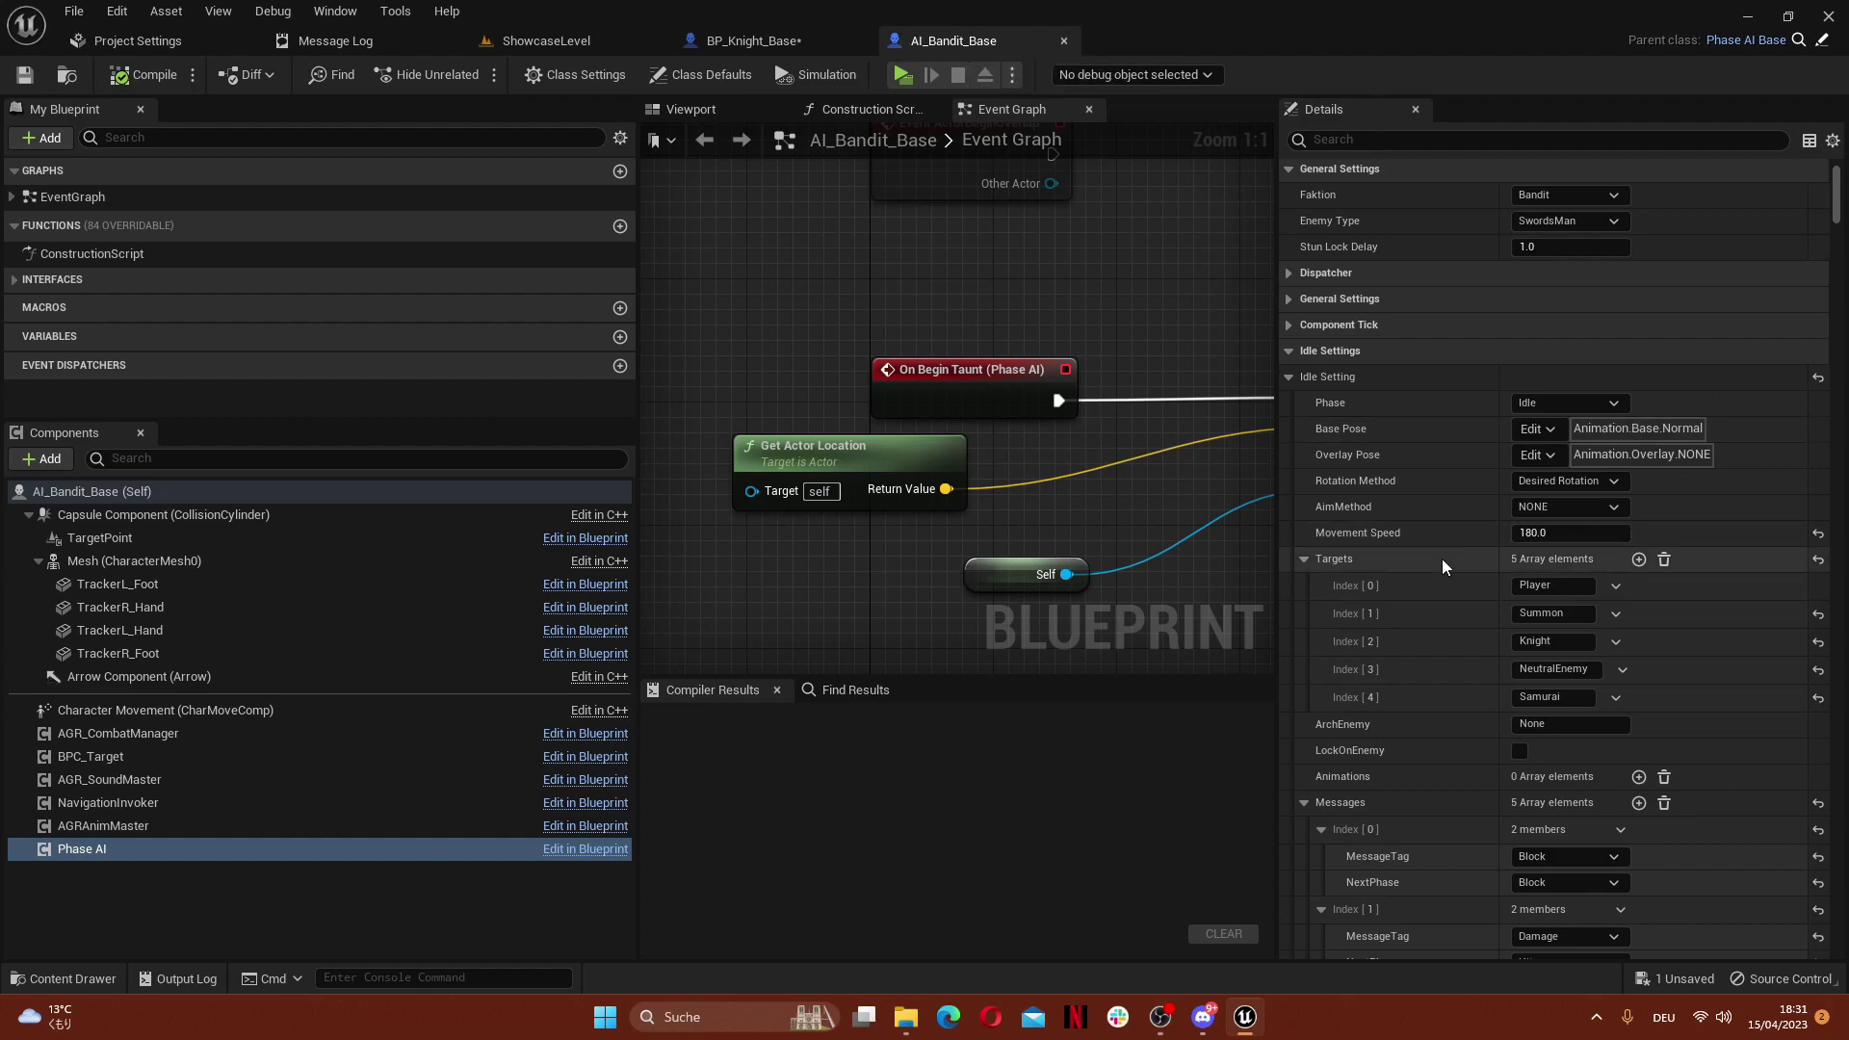
{"action": "right_click", "coordinate": [1332, 563]}
{"action": "left_click", "coordinate": [1402, 659]}
{"action": "left_click", "coordinate": [754, 40]}
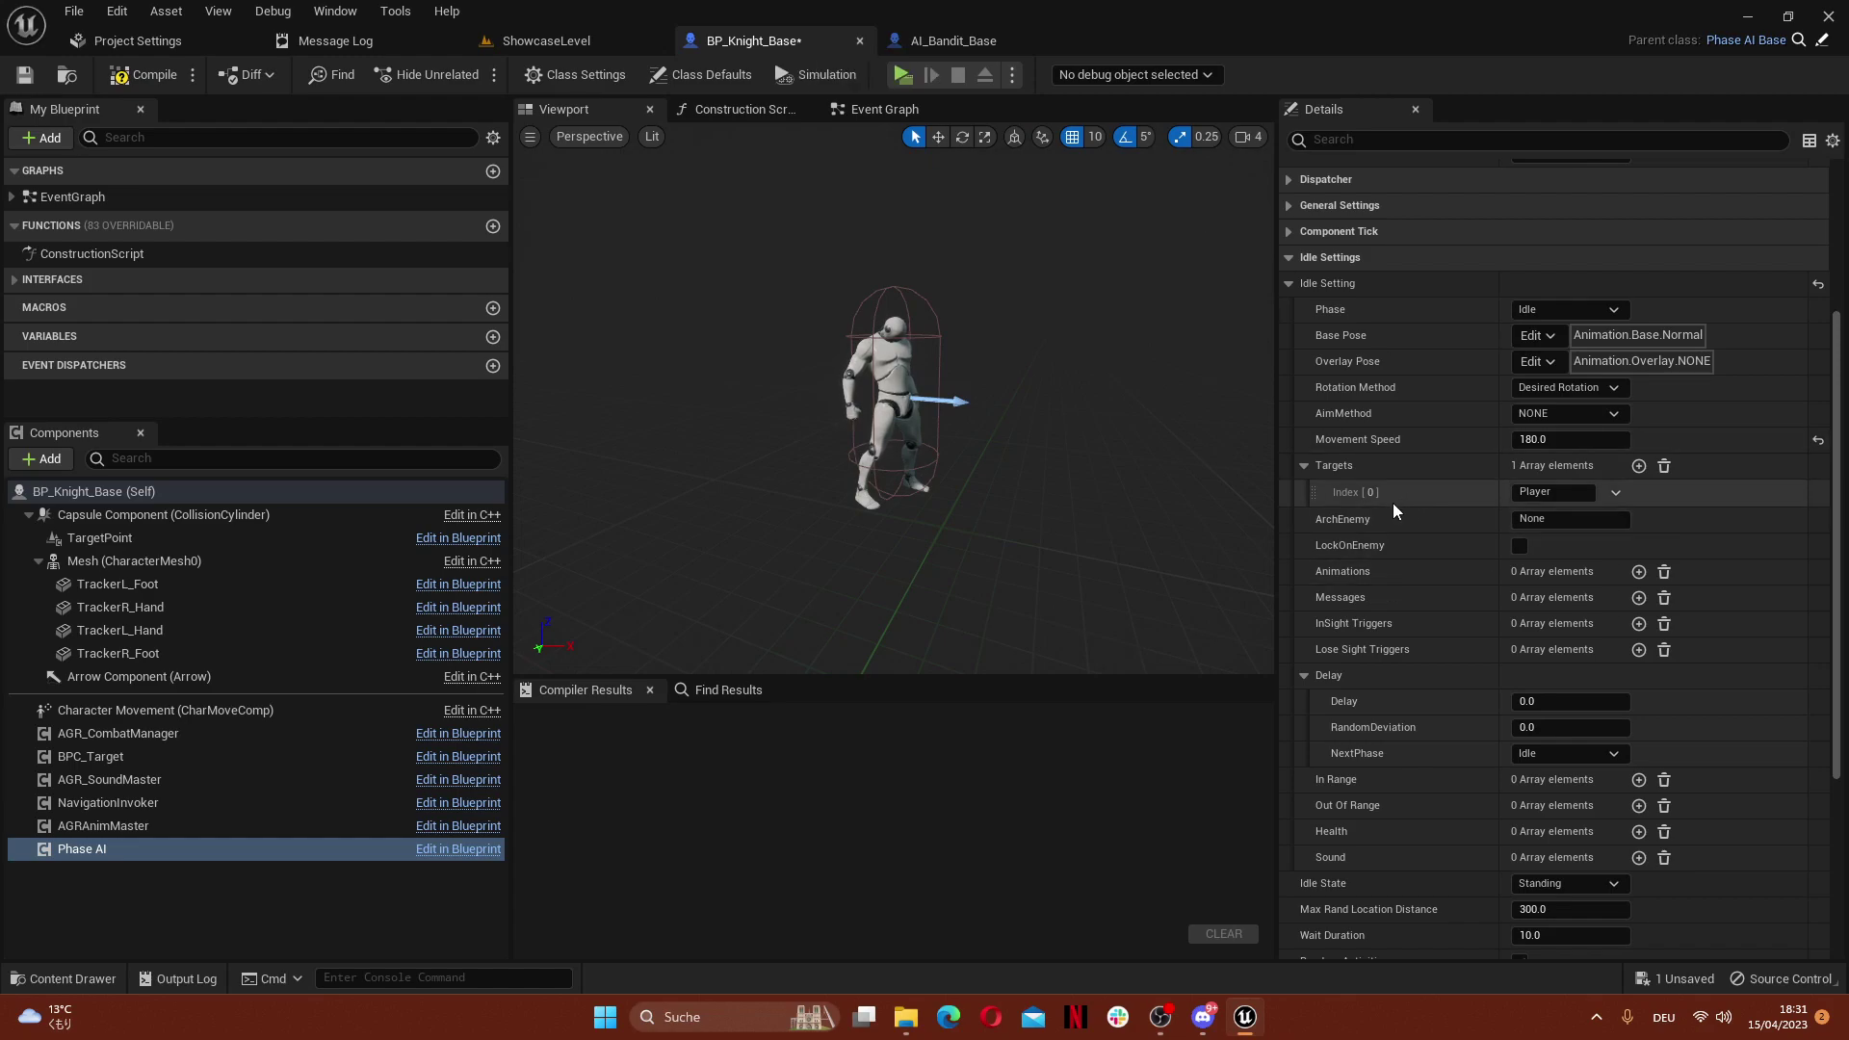
{"action": "right_click", "coordinate": [1340, 472]}
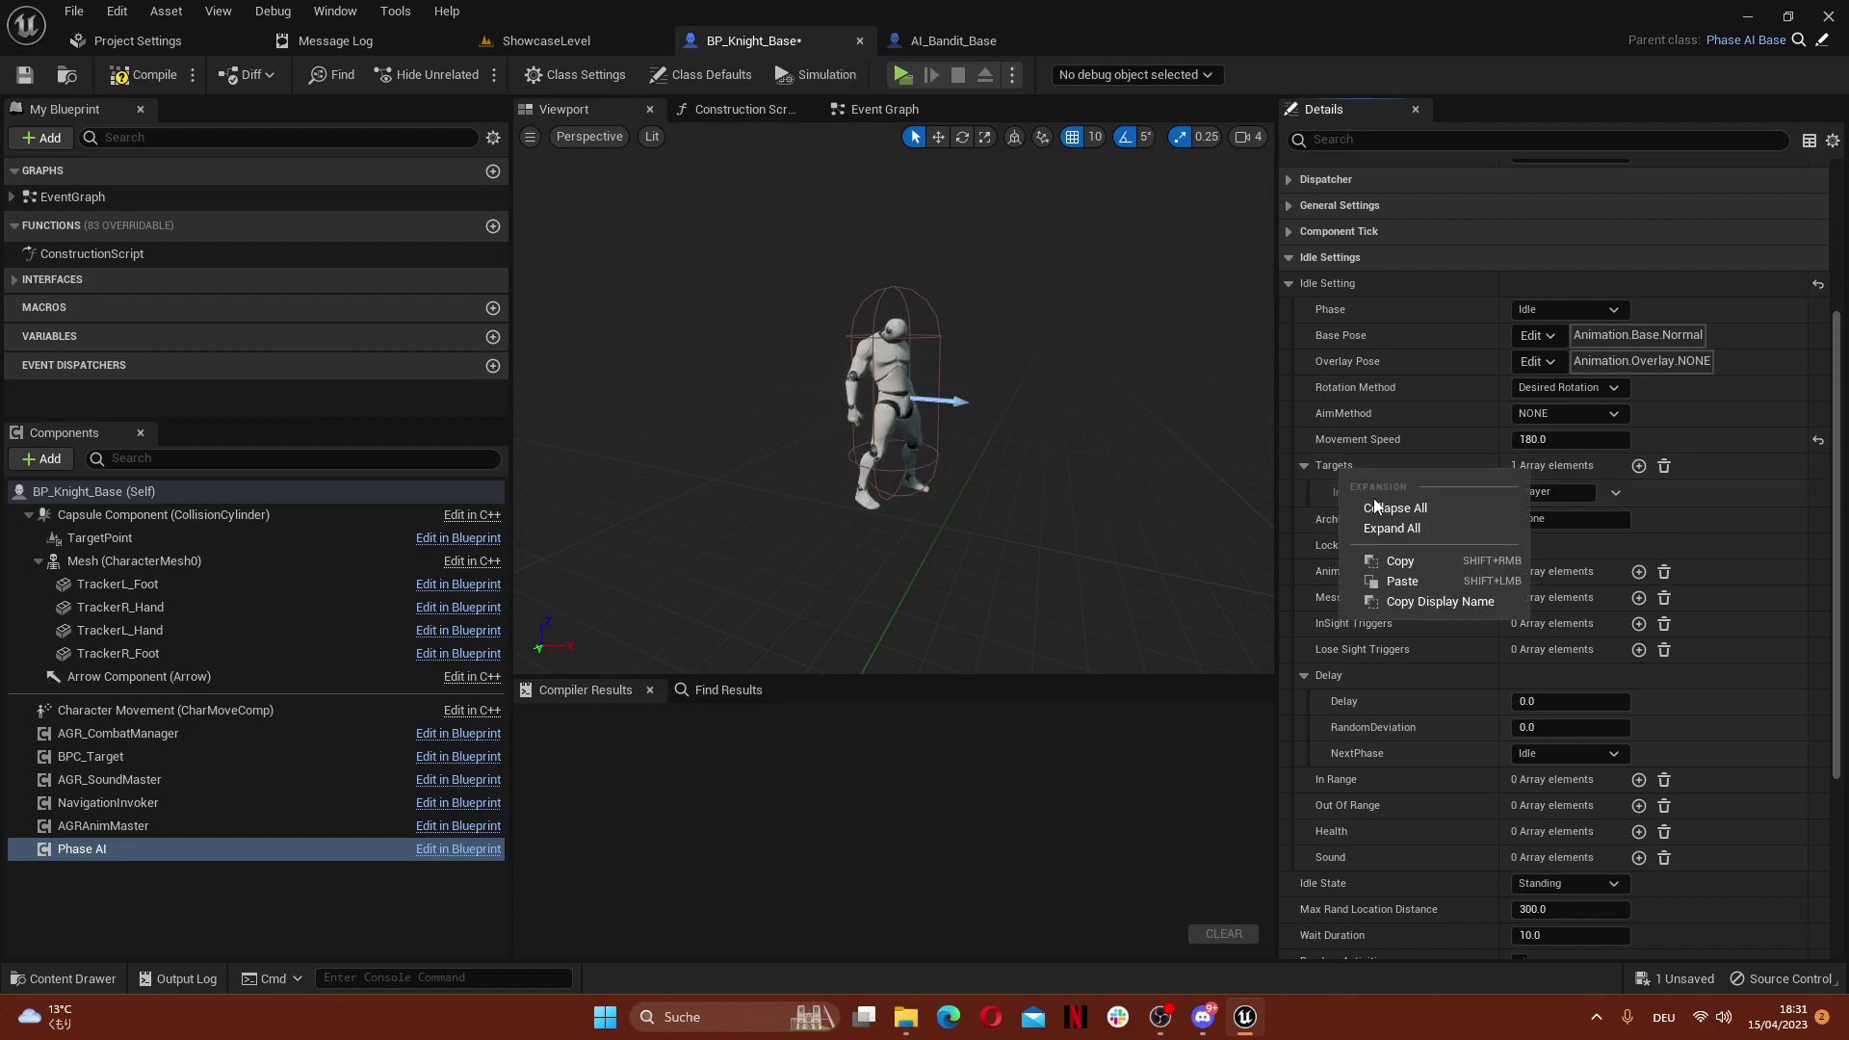
{"action": "left_click", "coordinate": [1425, 580]}
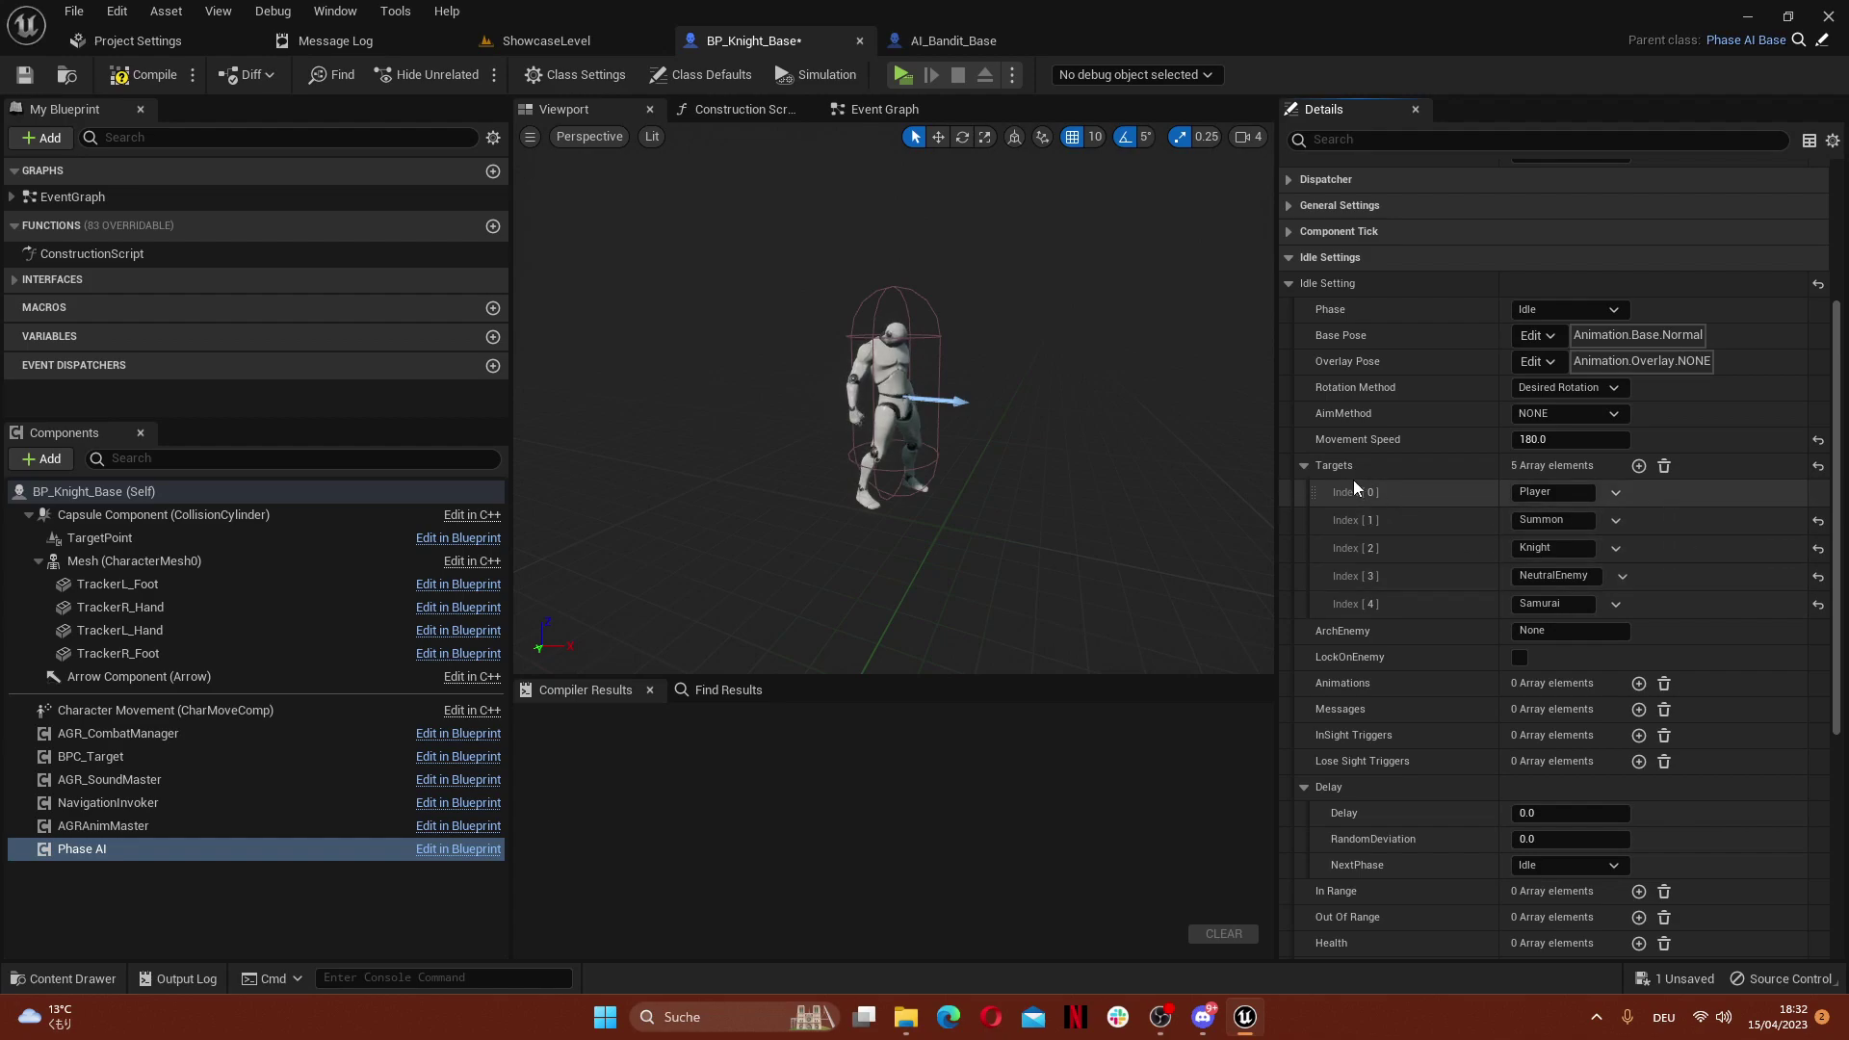
Set index 2 of BP_Knight_Base's idle Targets to Bandit and compare the array with AI_Bandit_Base
{"action": "left_click", "coordinate": [1552, 544]}
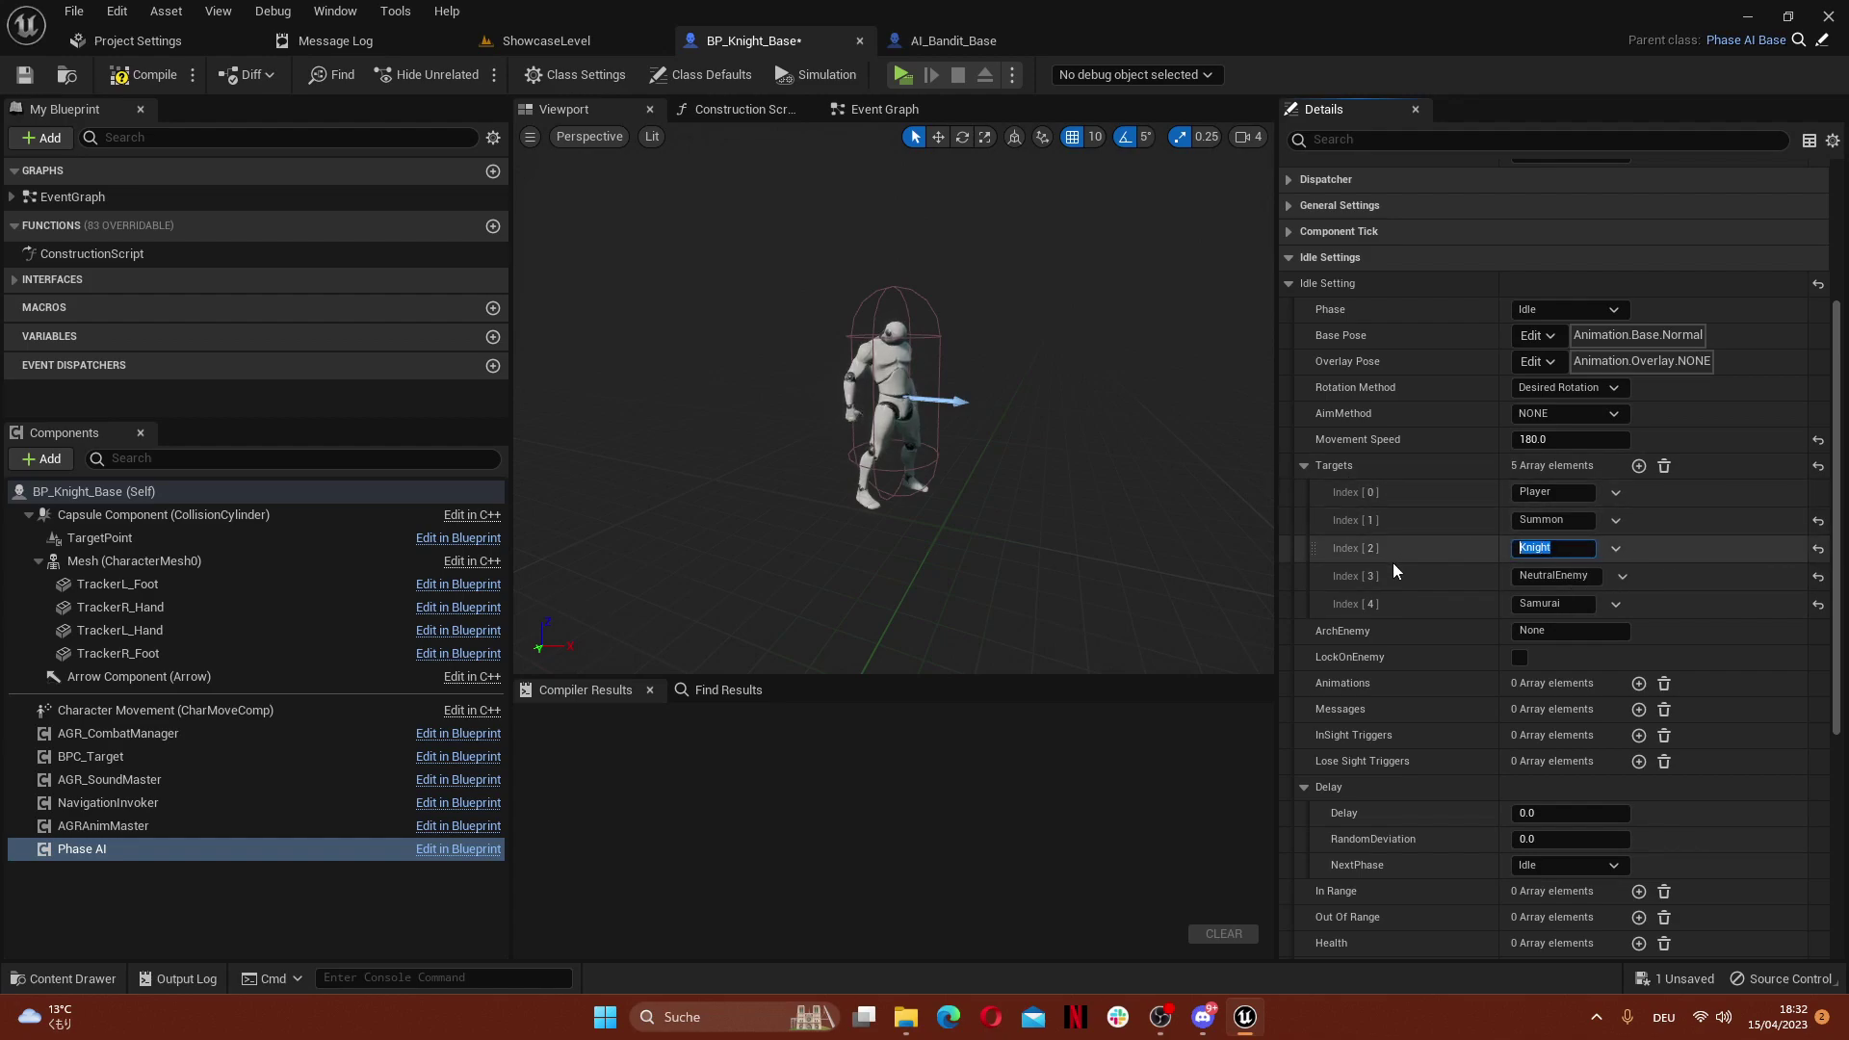
{"action": "type", "text": "Ban"}
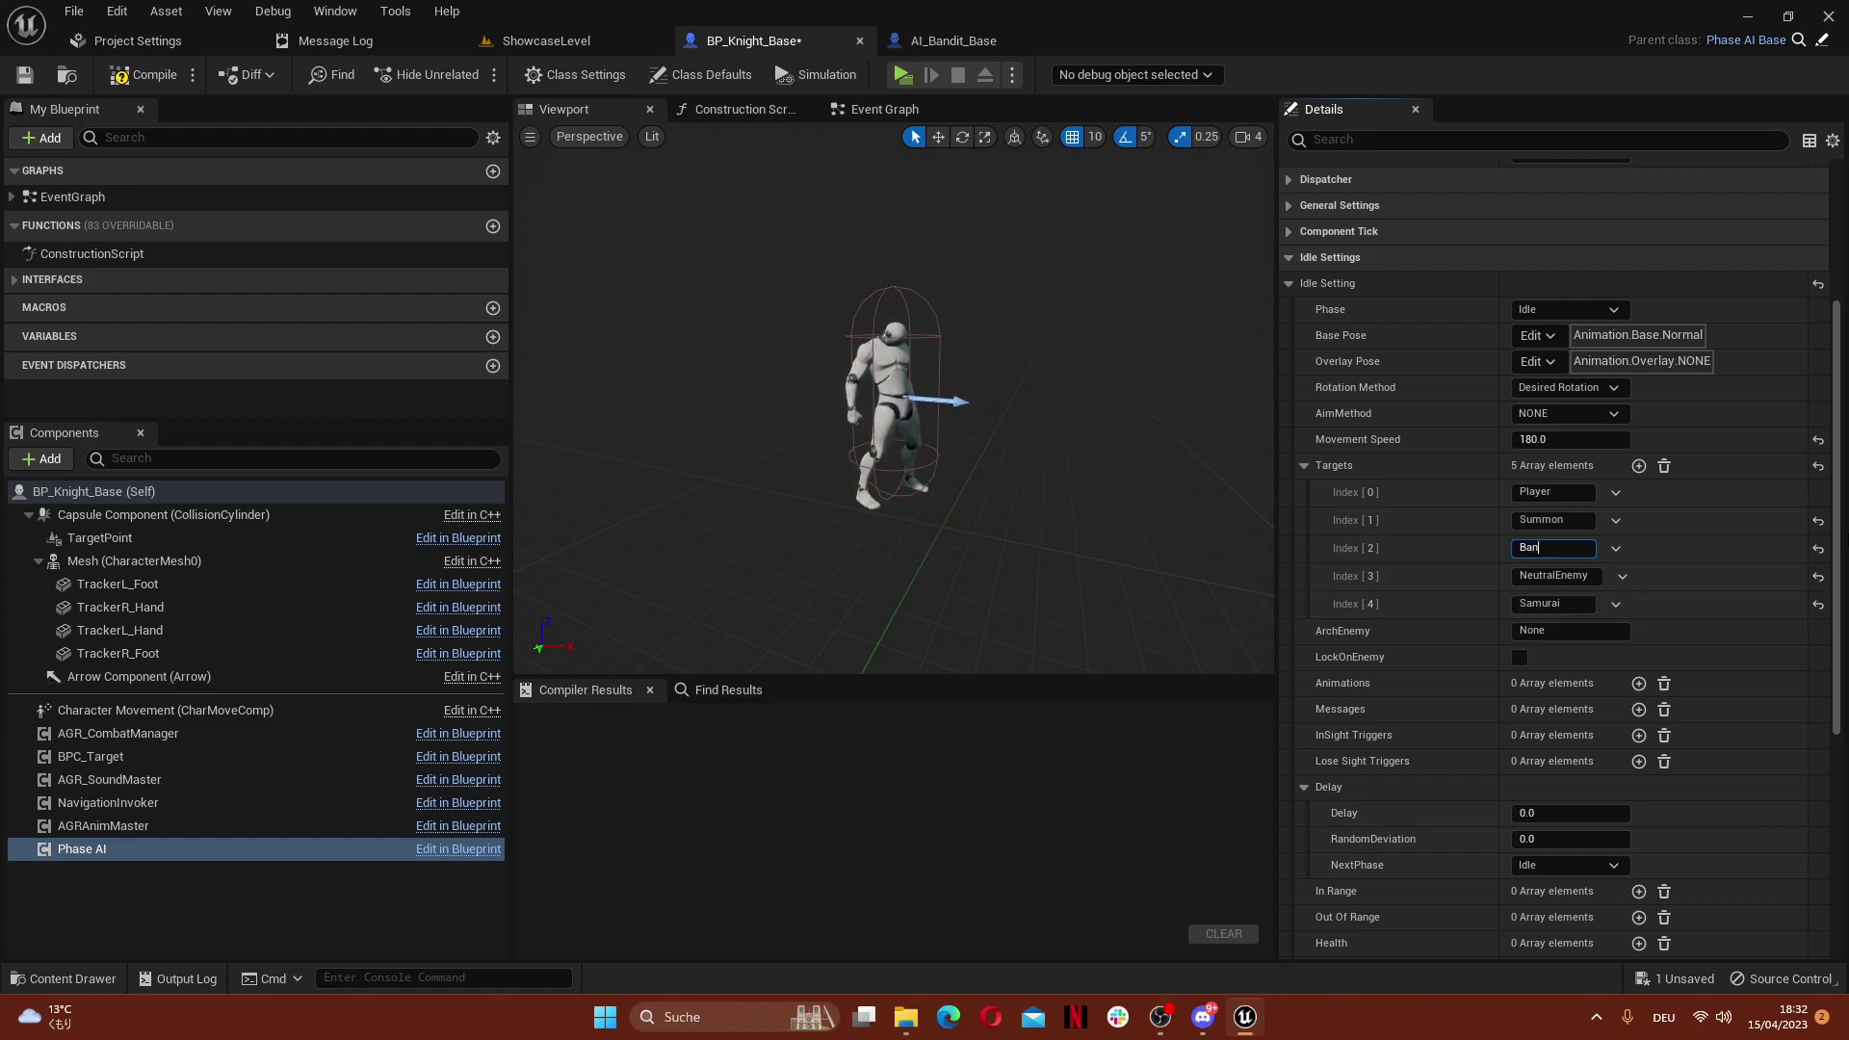
{"action": "type", "text": "dit"}
{"action": "key", "text": "Return"}
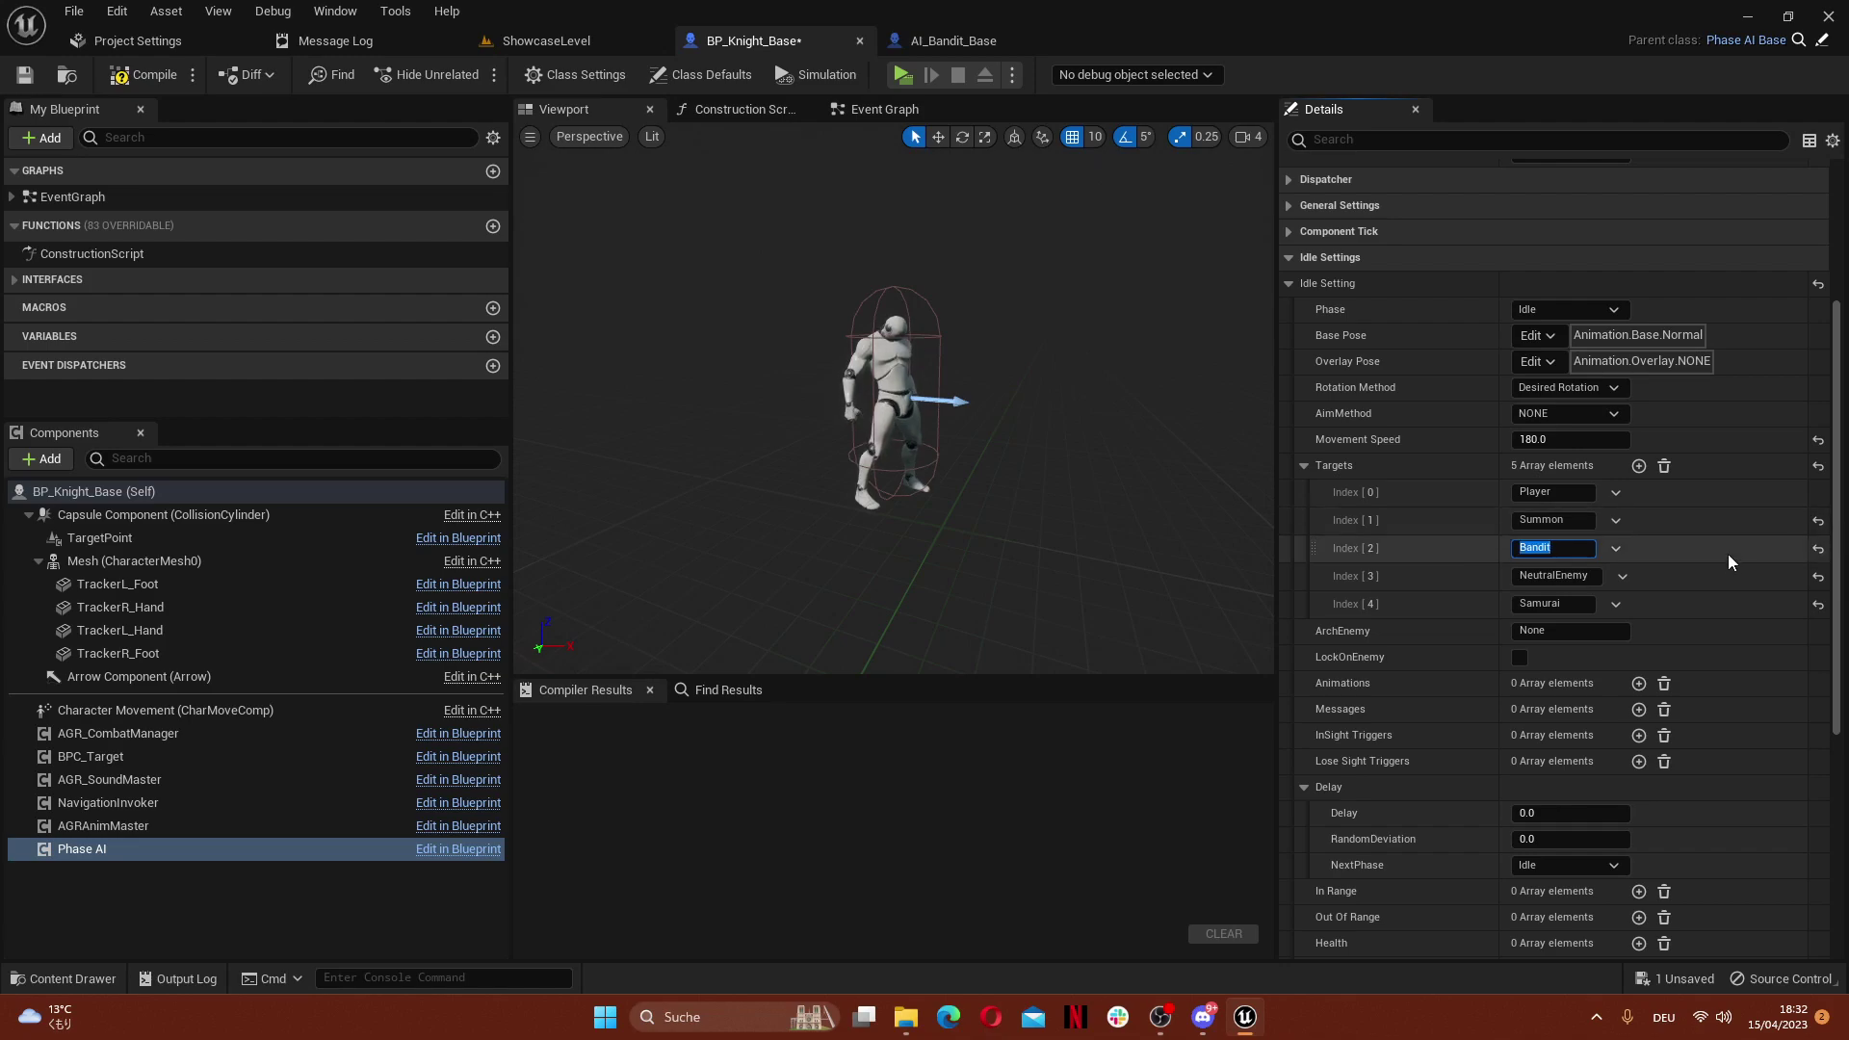
{"action": "left_click", "coordinate": [962, 30]}
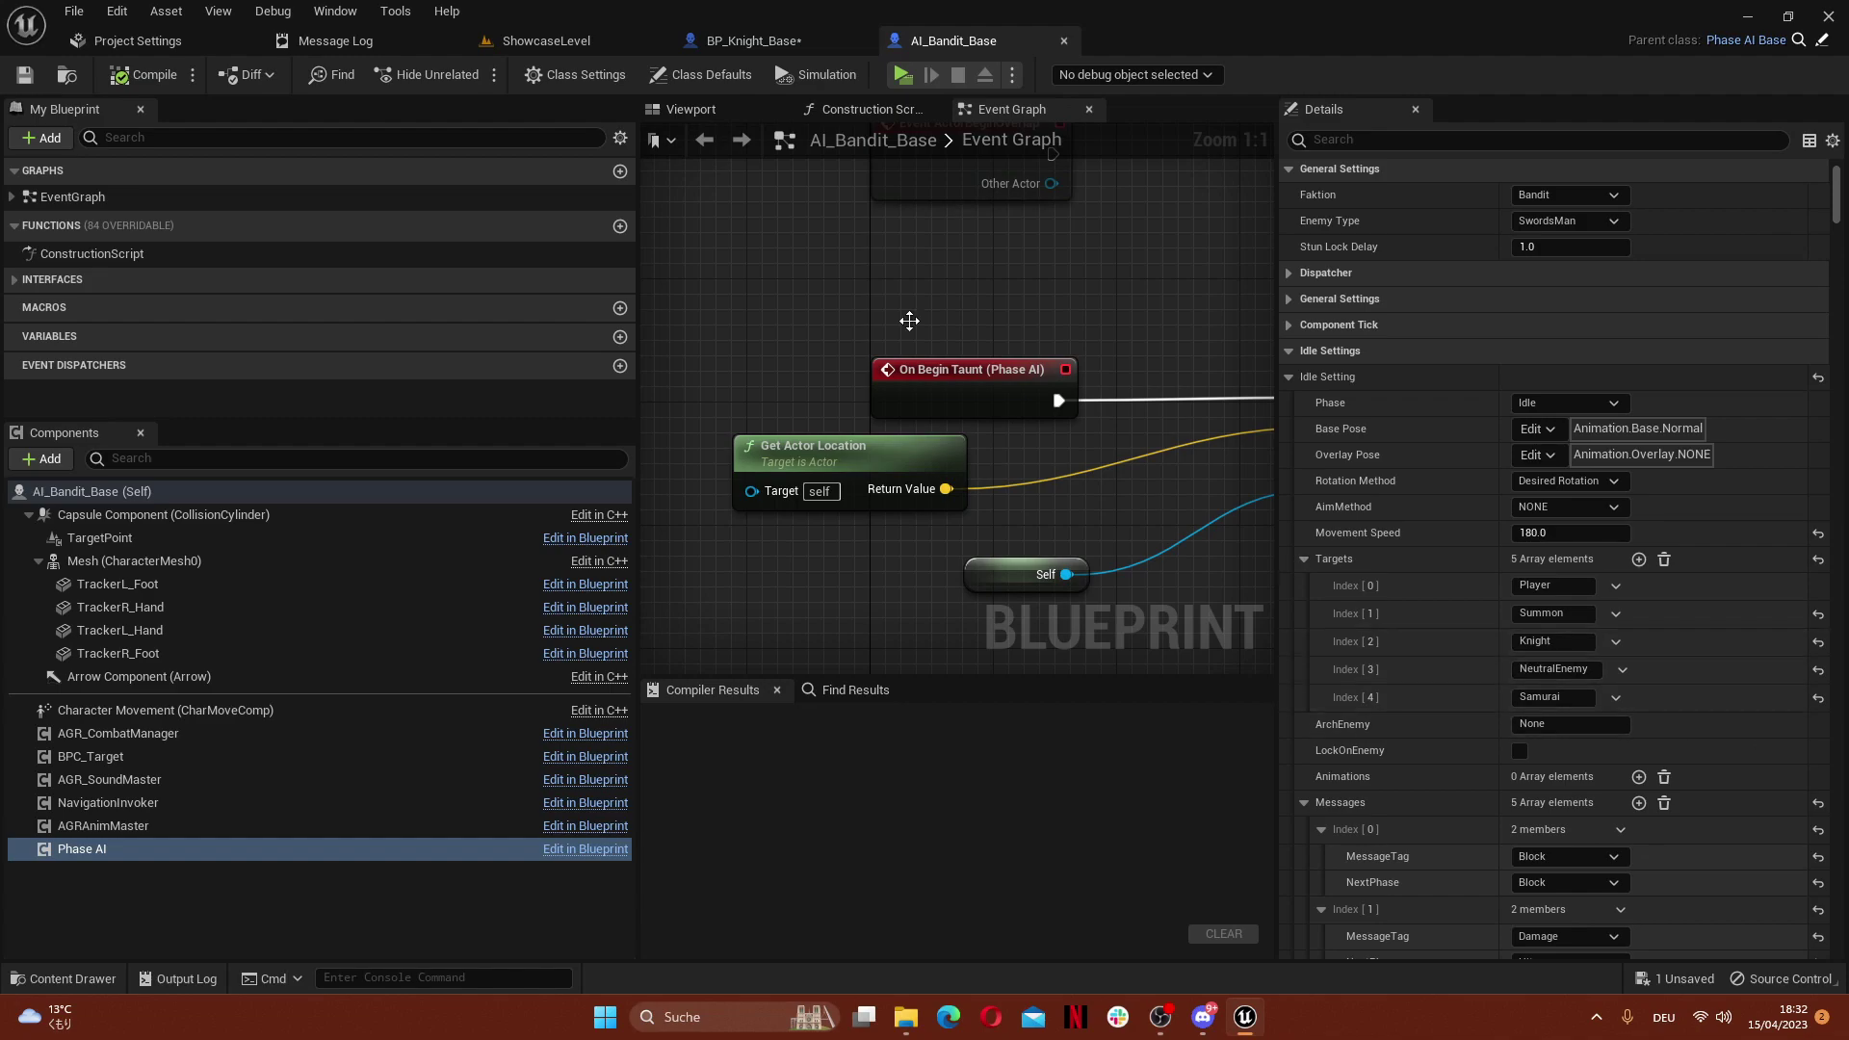
{"action": "left_click", "coordinate": [761, 40]}
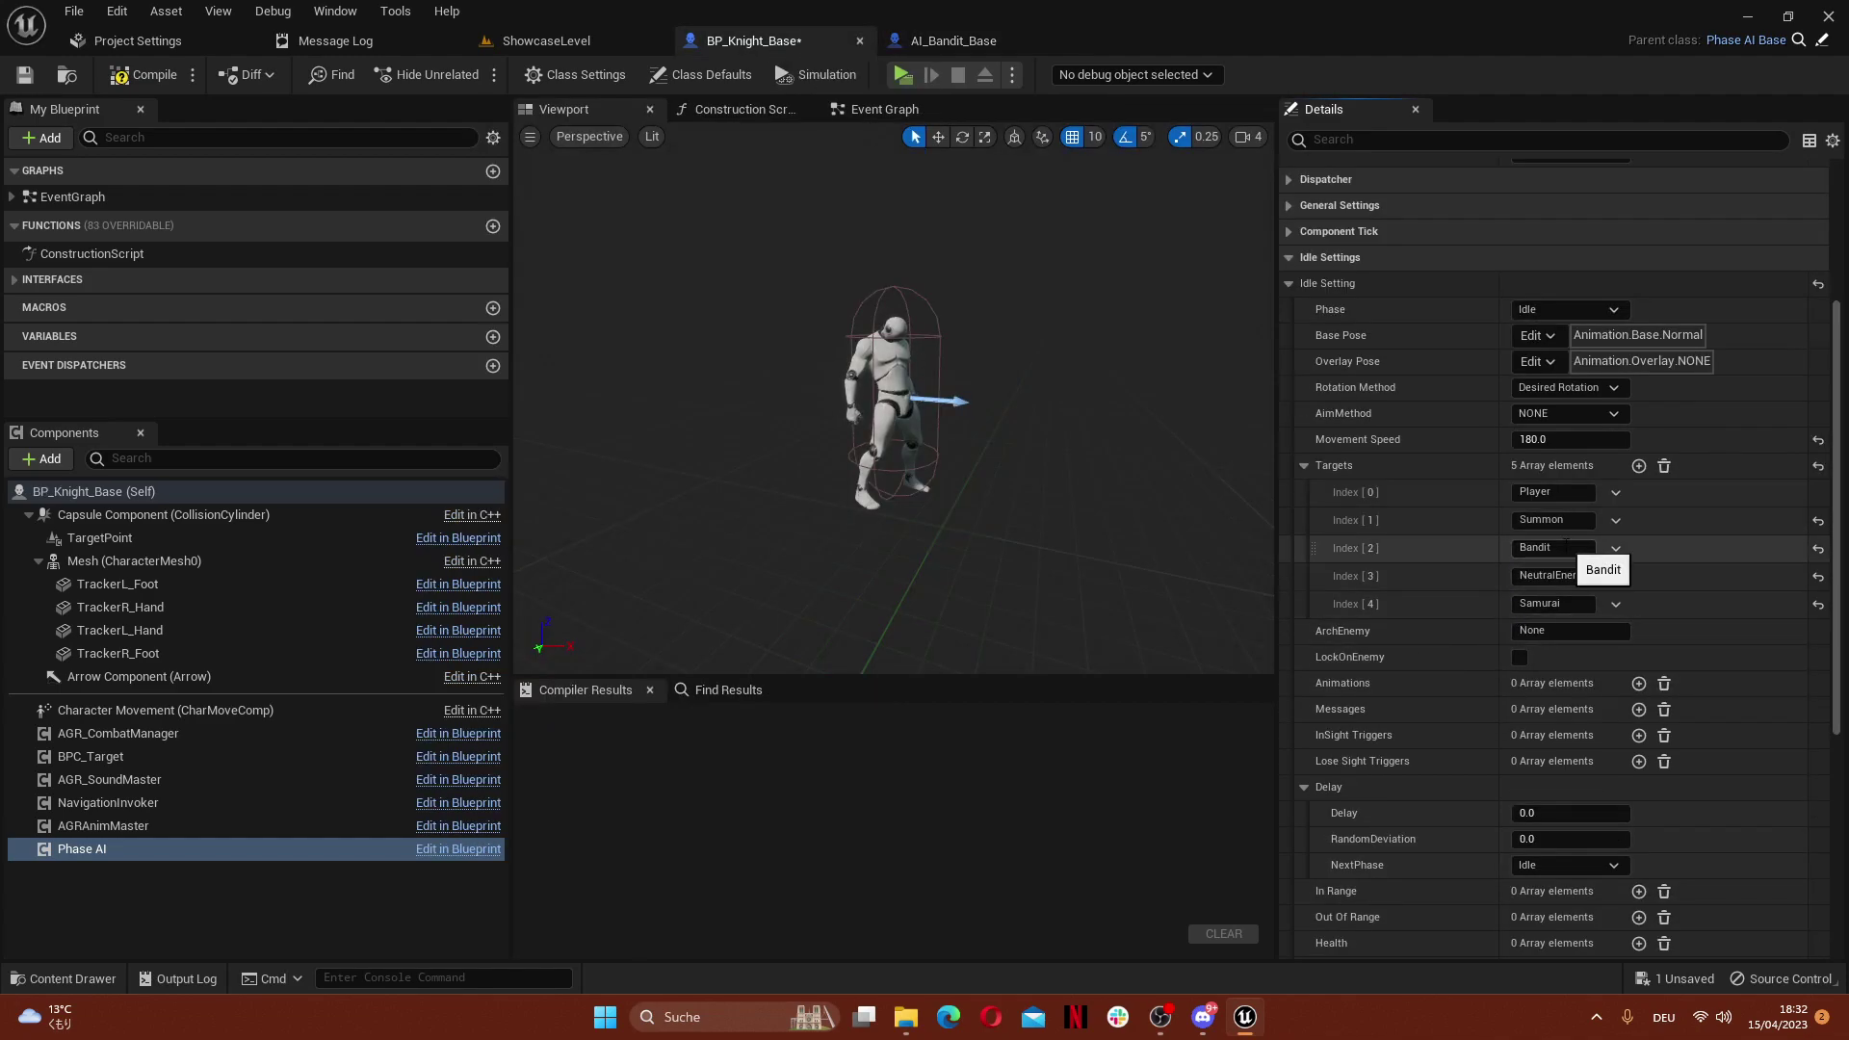
Filter the Phase AI details by "targe" and copy the idle Targets array
{"action": "right_click", "coordinate": [1334, 466]}
{"action": "left_click", "coordinate": [1405, 556]}
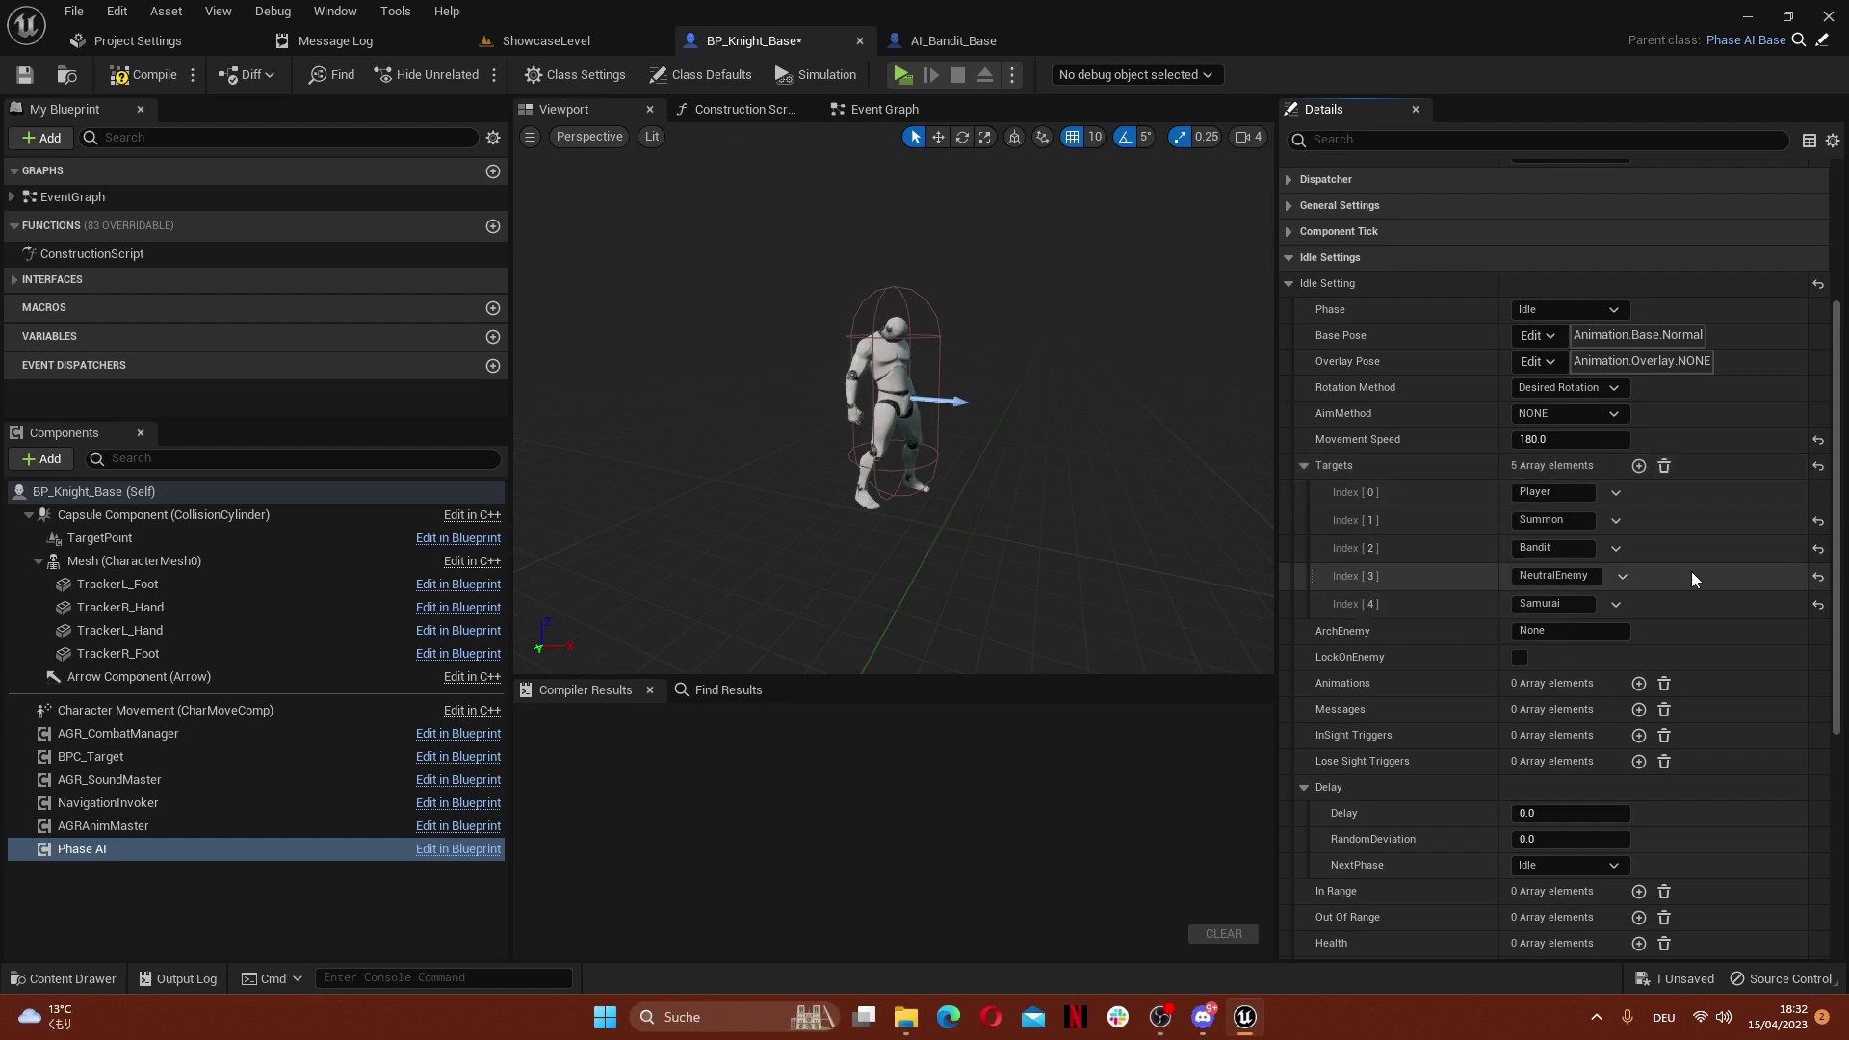
{"action": "left_click", "coordinate": [1370, 139]}
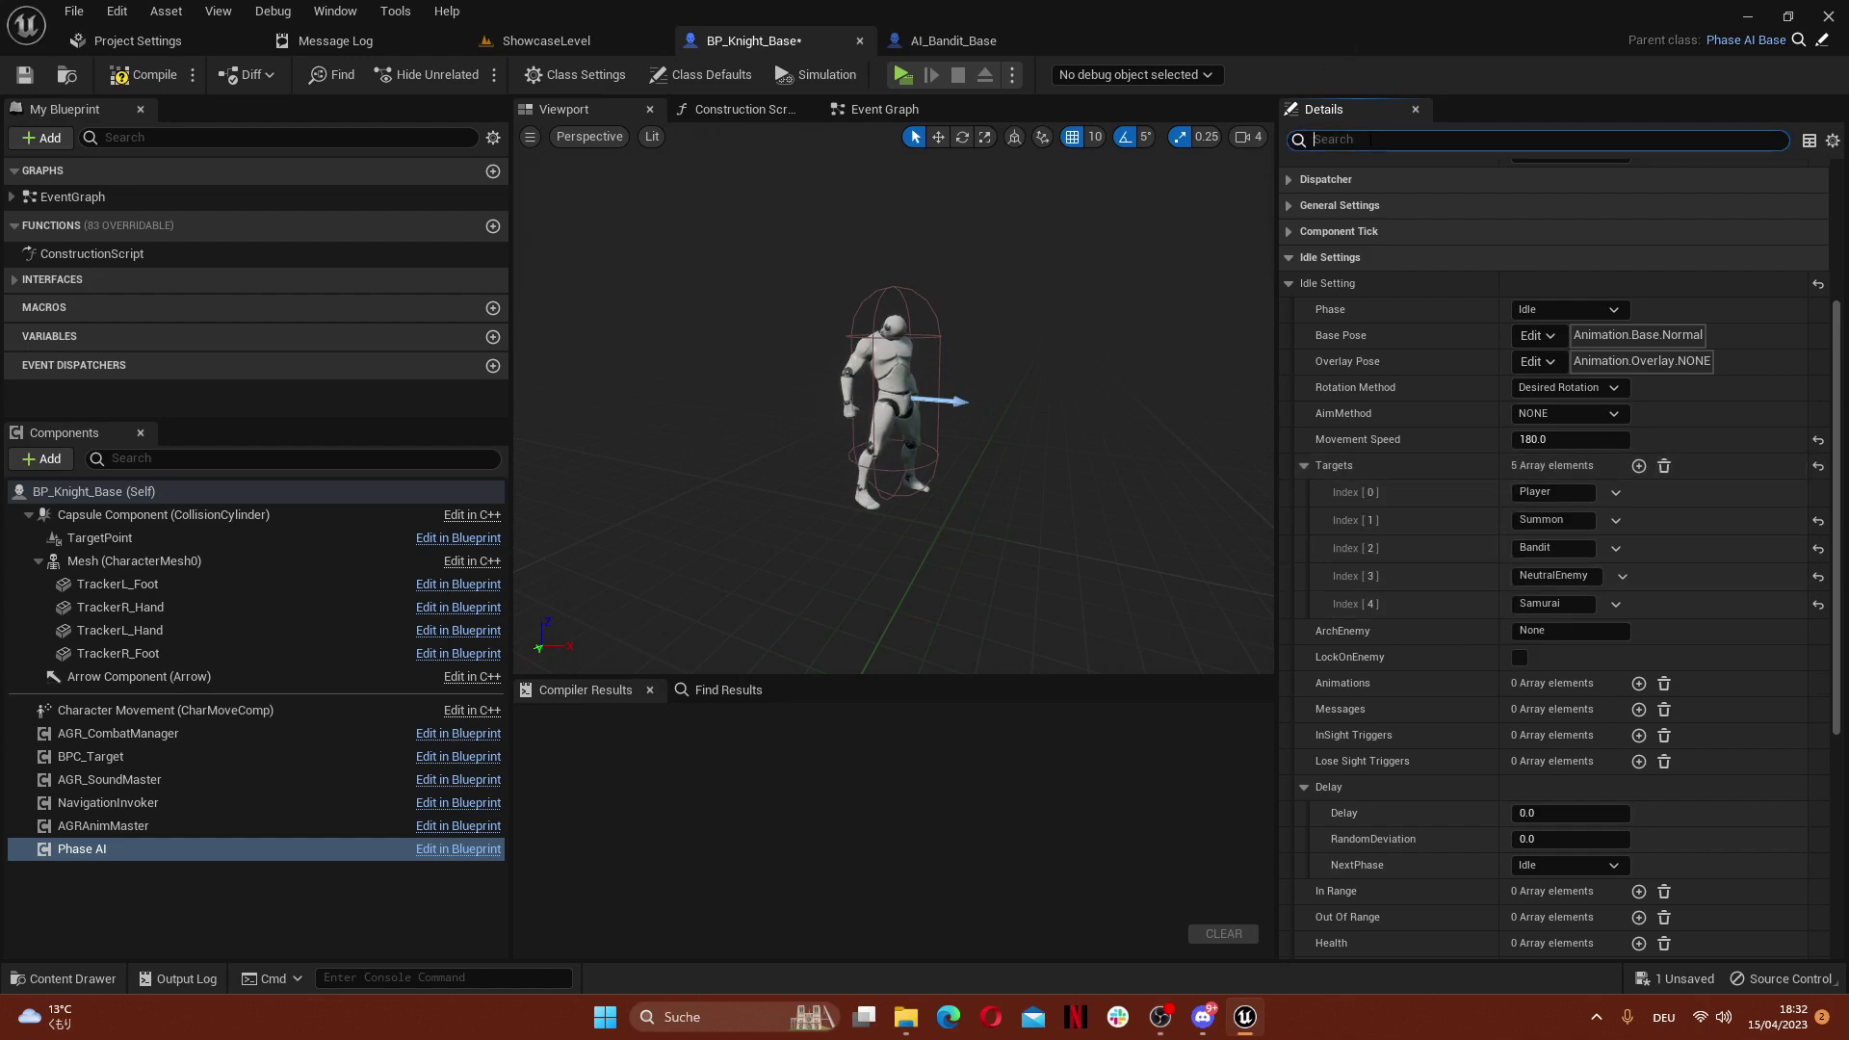
{"action": "type", "text": "targer"}
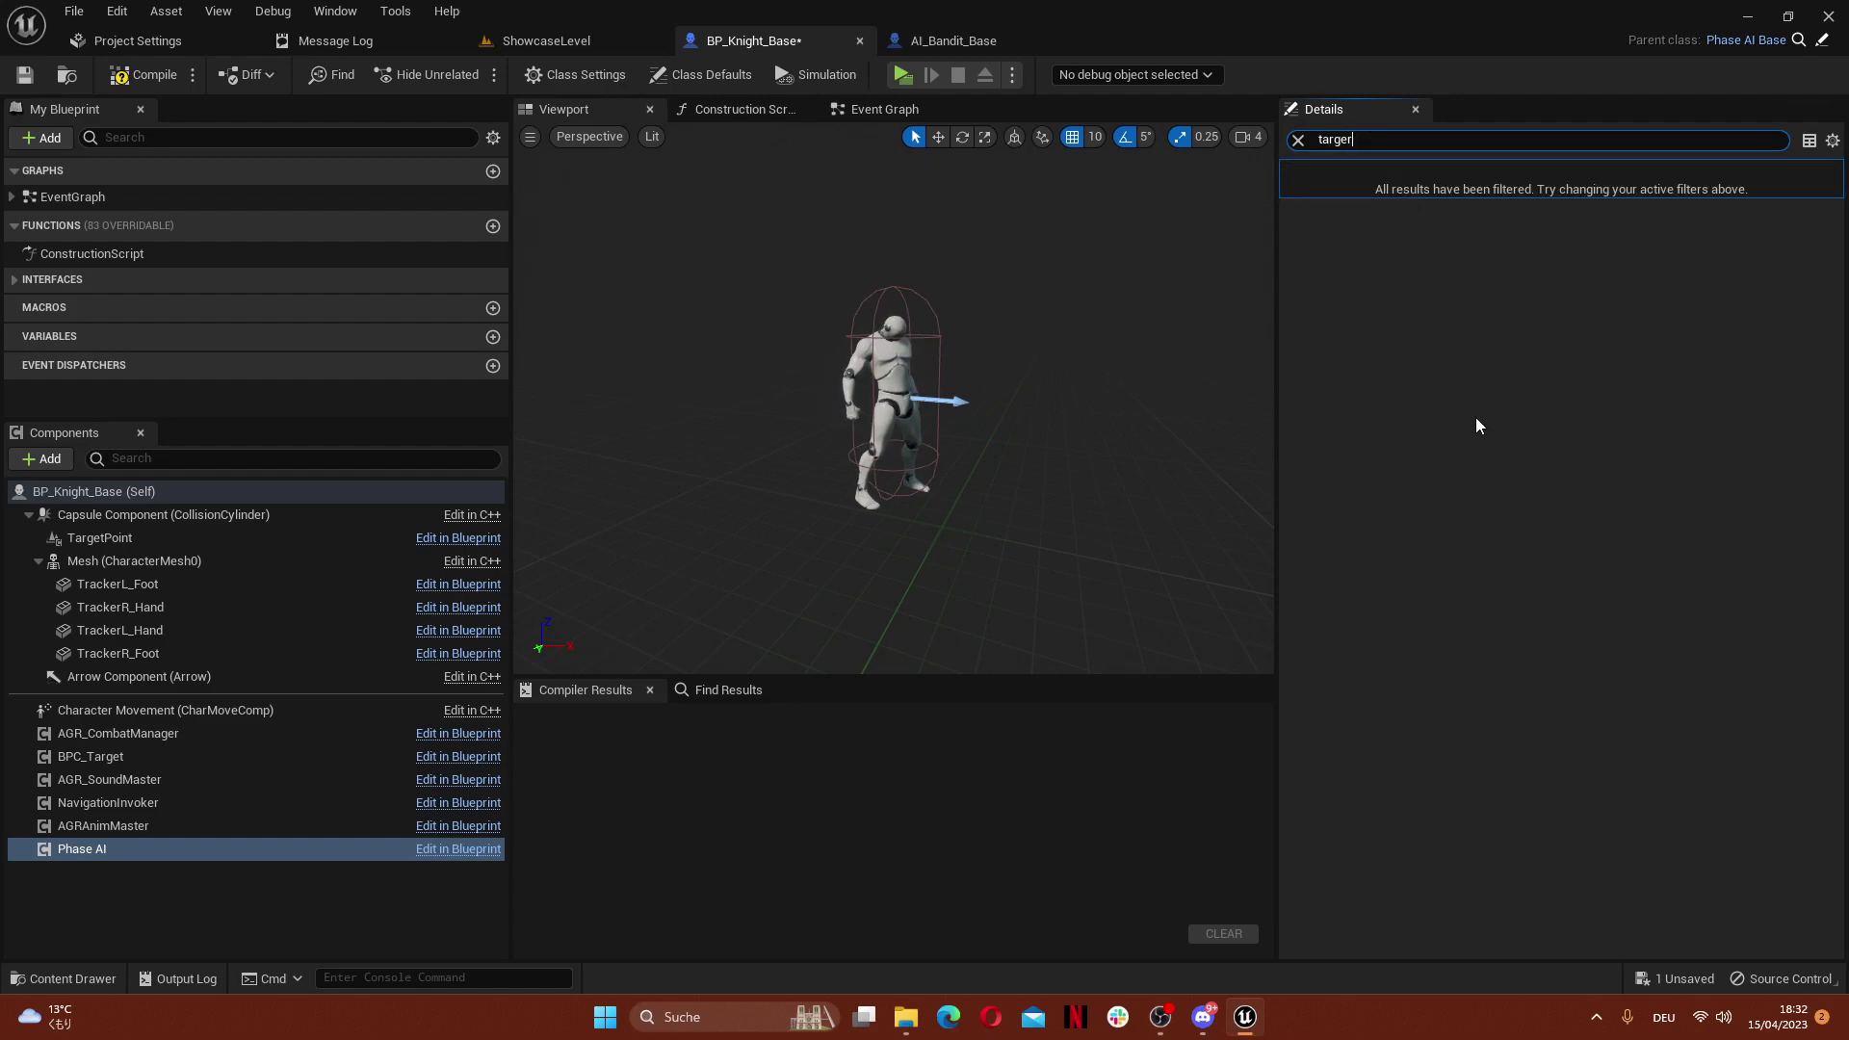
{"action": "key", "text": "BackSpace"}
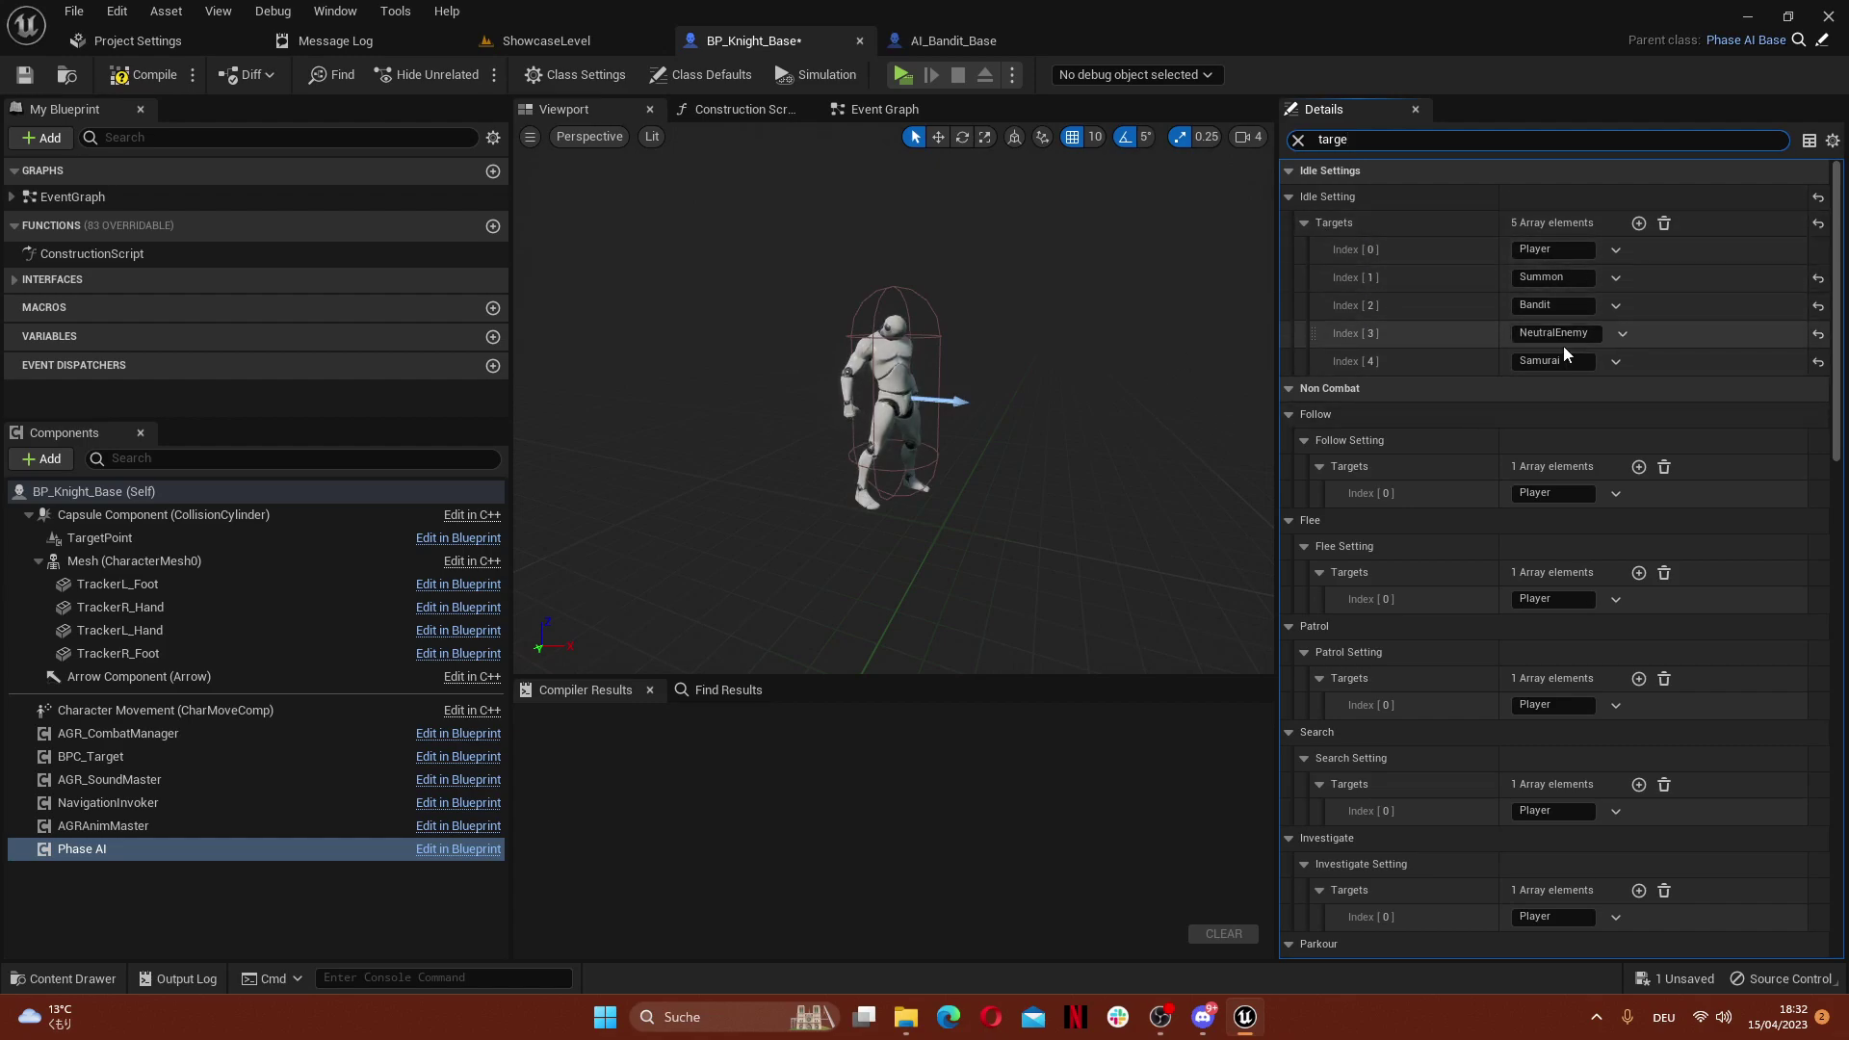
{"action": "scroll", "coordinate": [1366, 501], "scroll_direction": "down", "scroll_amount": 2}
{"action": "scroll", "coordinate": [1366, 500], "scroll_direction": "up", "scroll_amount": 2}
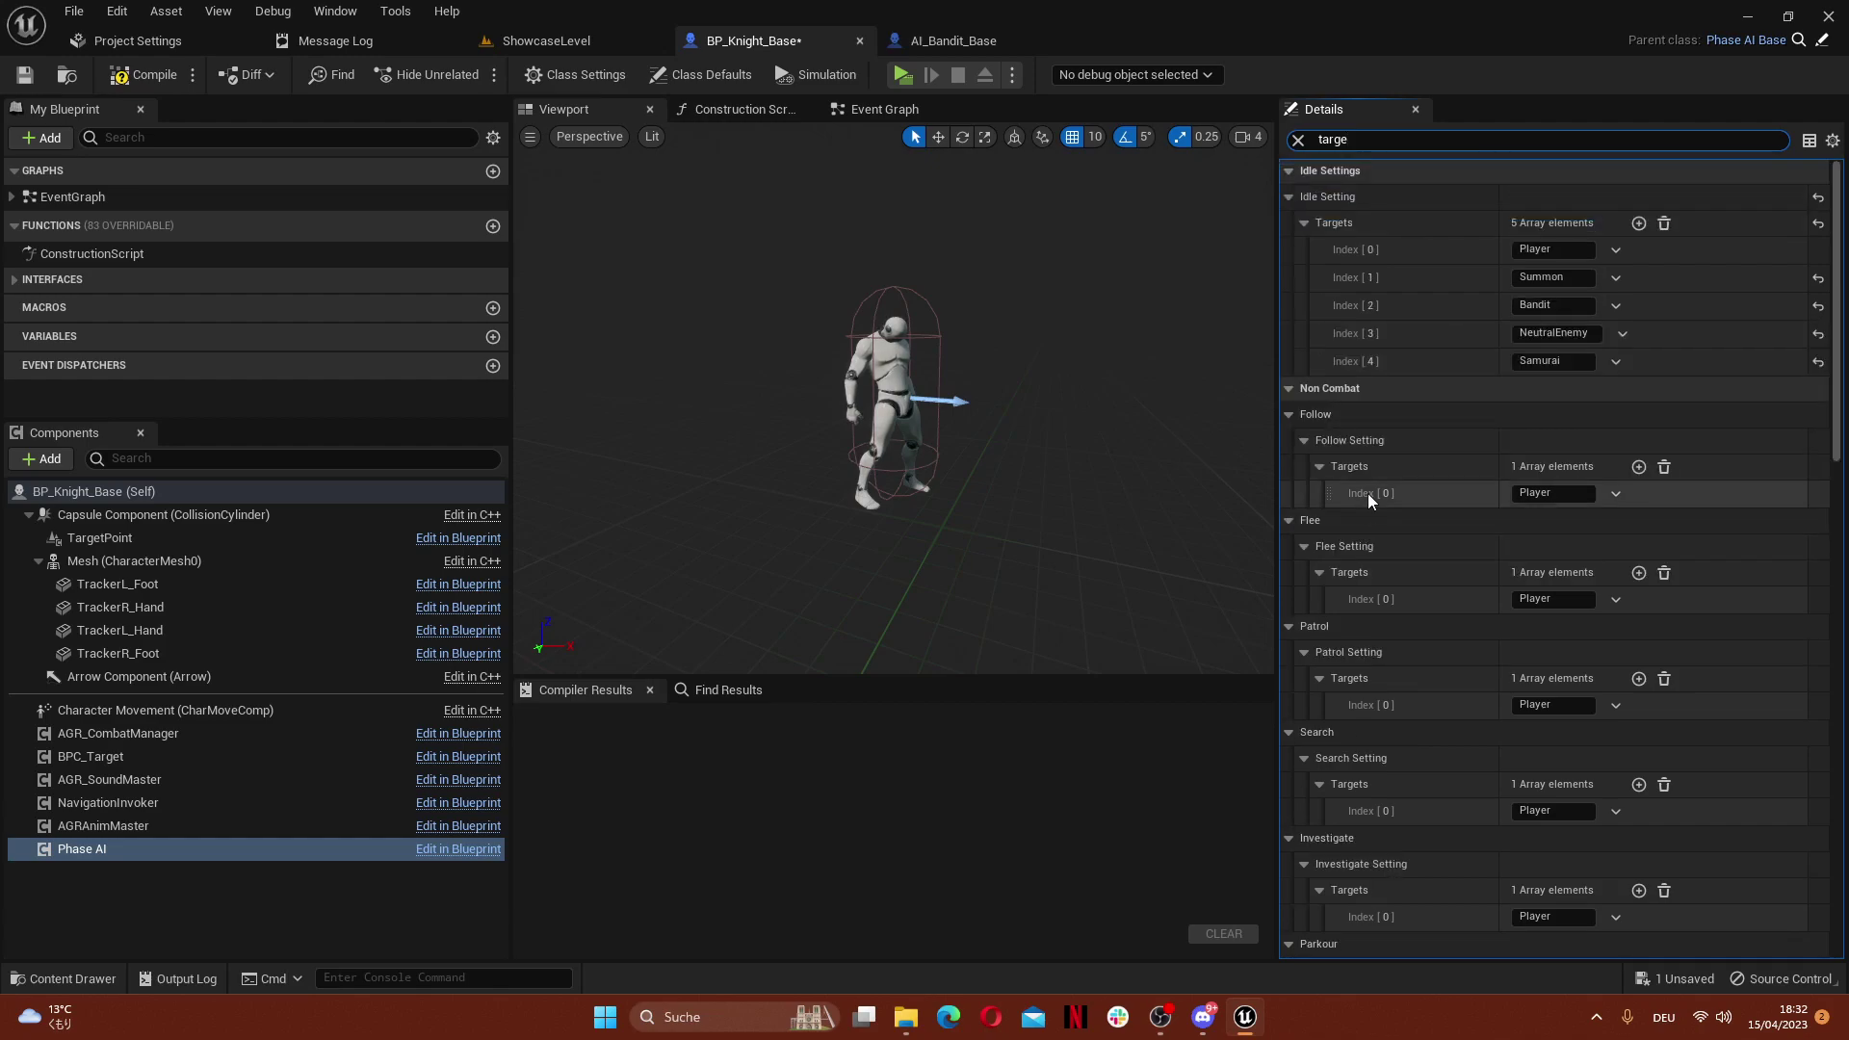
{"action": "right_click", "coordinate": [1341, 219]}
{"action": "left_click", "coordinate": [1402, 313]}
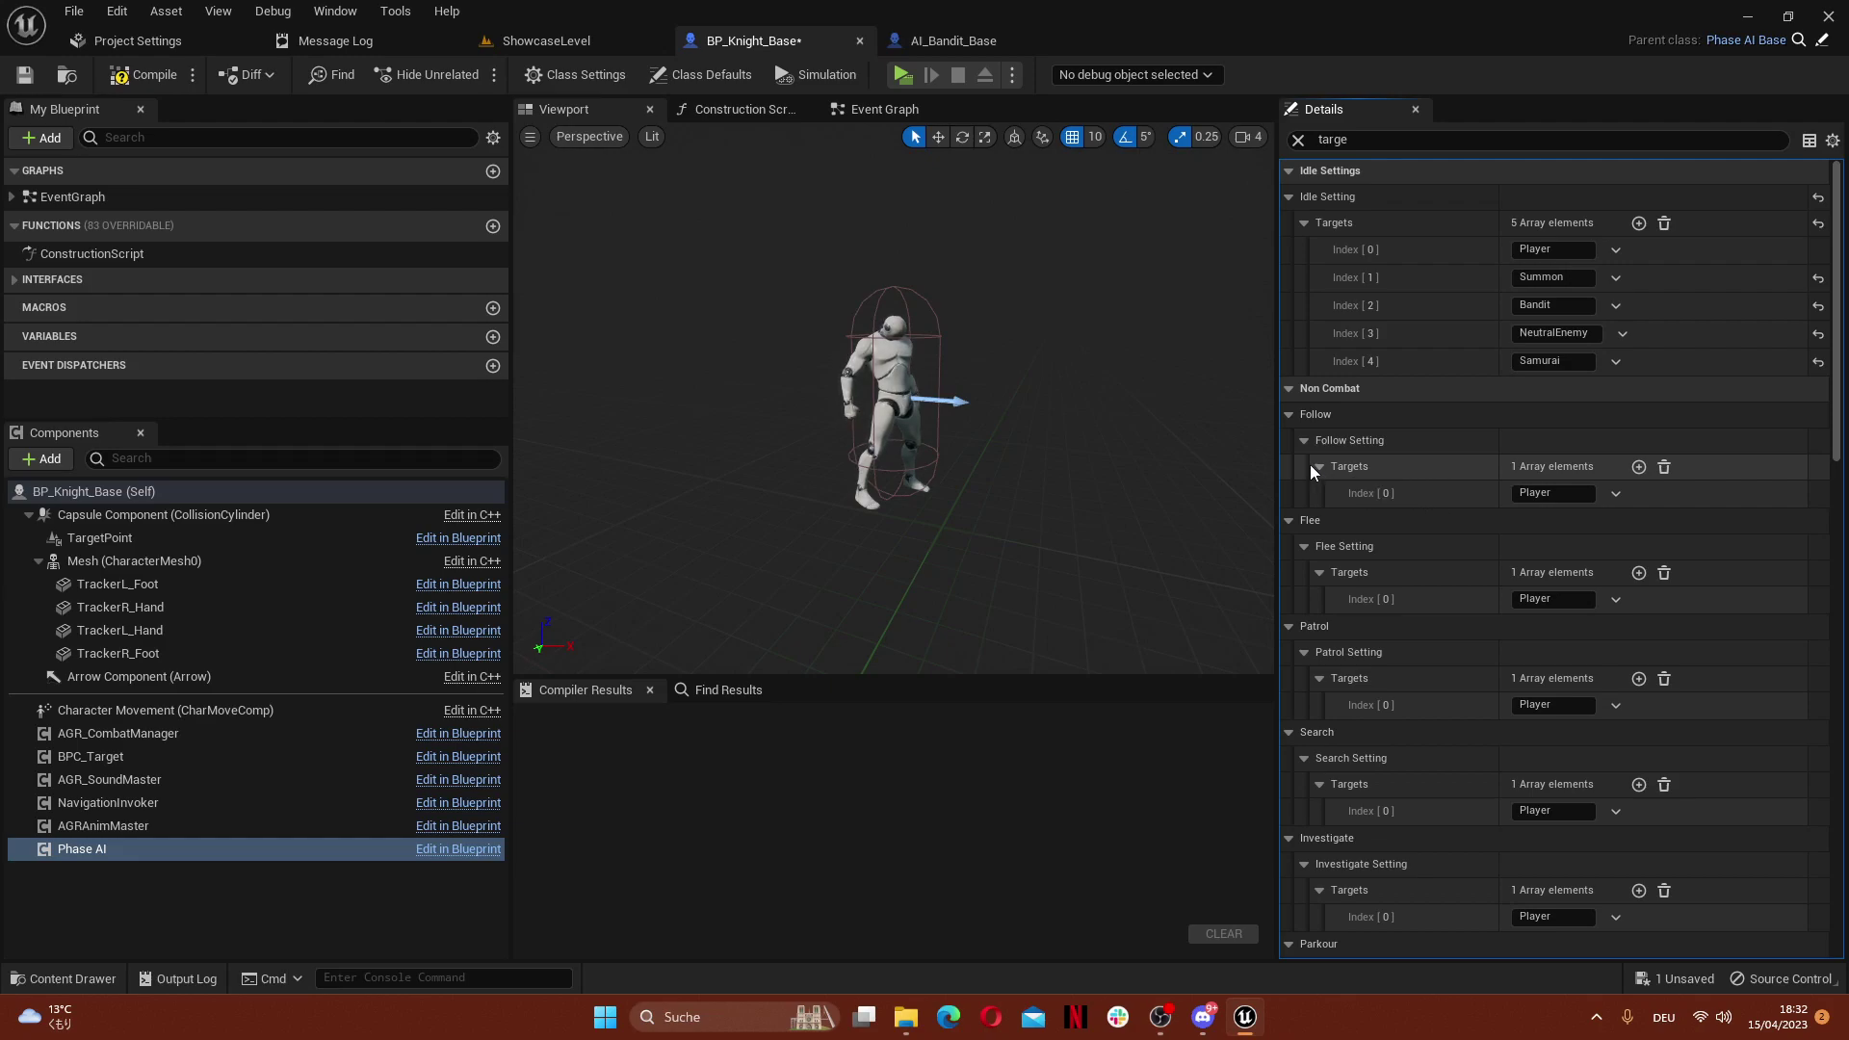
Paste the copied Targets array over the Targets of the Follow, Flee, Patrol and Search settings
{"action": "left_click", "coordinate": [1344, 467], "text": "shift"}
{"action": "scroll", "coordinate": [1570, 545], "scroll_direction": "down", "scroll_amount": 3}
{"action": "scroll", "coordinate": [1570, 545], "scroll_direction": "down", "scroll_amount": 3}
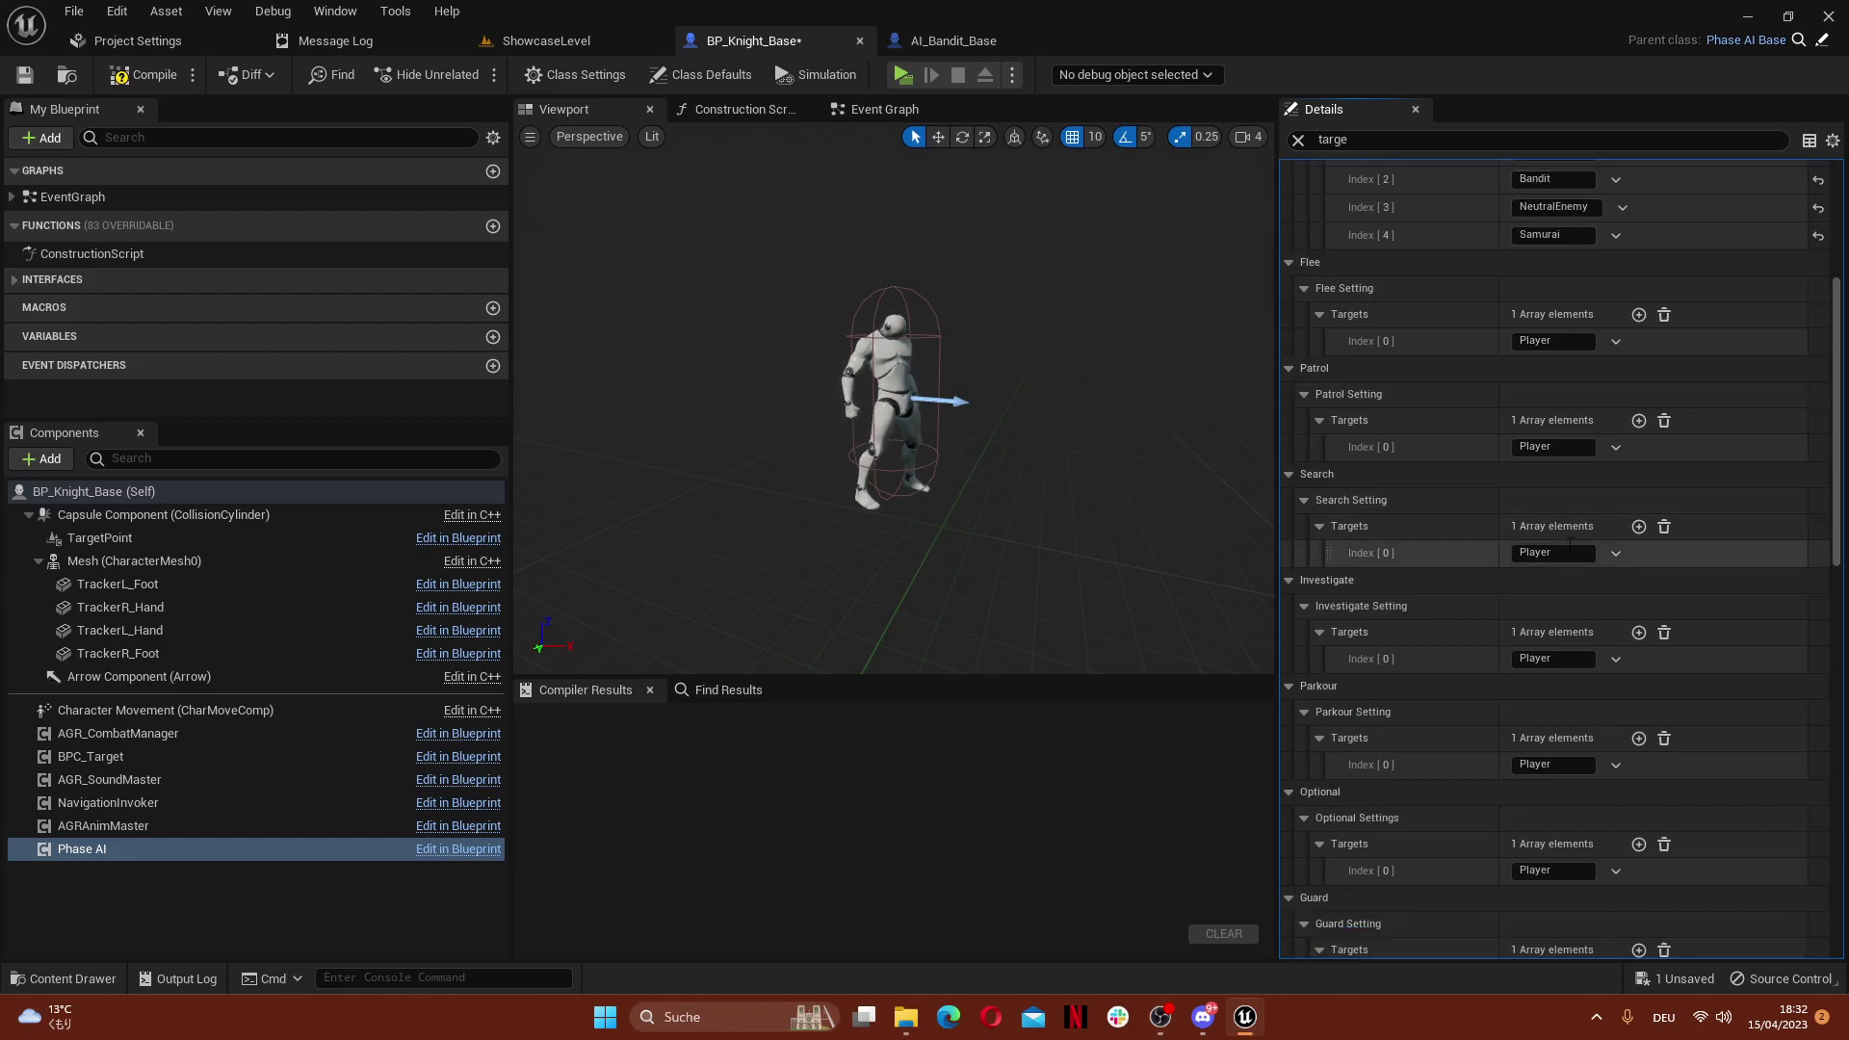
{"action": "left_click", "coordinate": [1352, 315], "text": "shift"}
{"action": "left_click", "coordinate": [1360, 534], "text": "shift"}
{"action": "left_click", "coordinate": [1354, 752], "text": "shift"}
{"action": "scroll", "coordinate": [1387, 703], "scroll_direction": "down", "scroll_amount": 5}
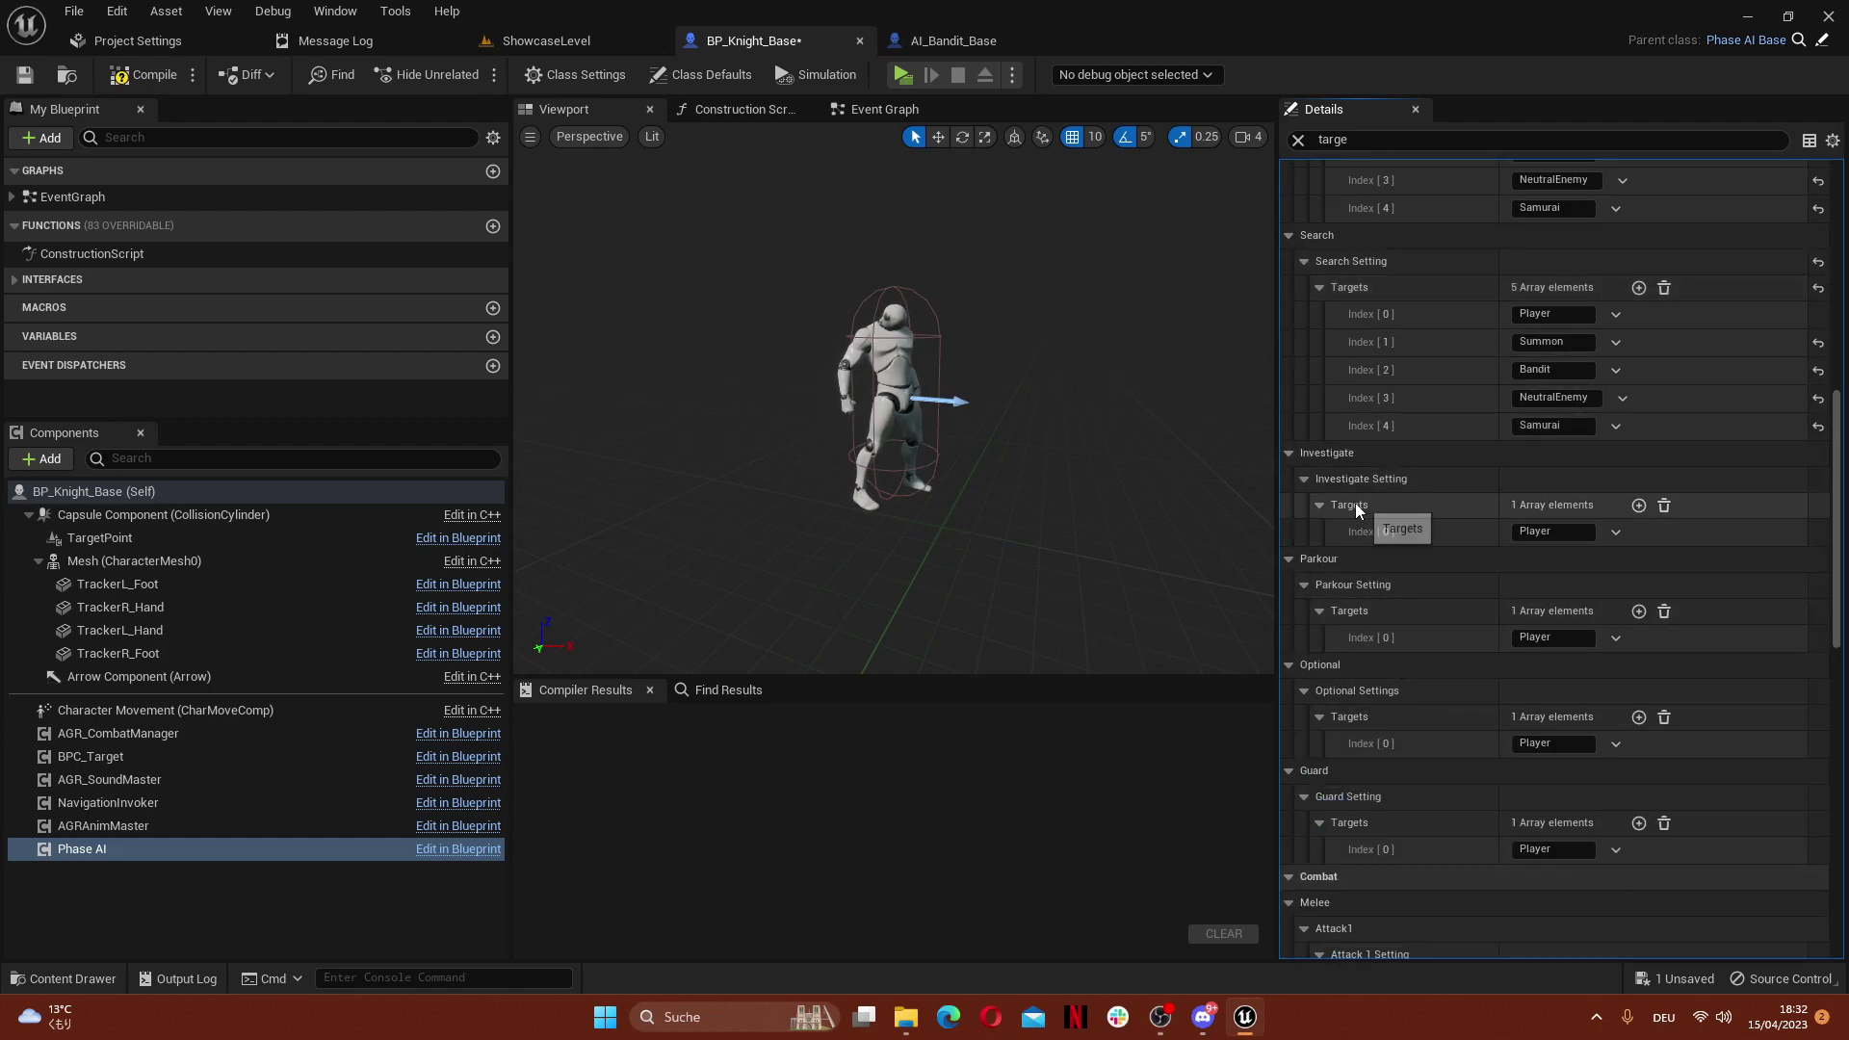
Paste the copied Targets array over the Targets of the Investigate, Parkour, Optional and Guard settings
{"action": "left_click", "coordinate": [1349, 504], "text": "shift"}
{"action": "left_click", "coordinate": [1358, 724], "text": "shift"}
{"action": "scroll", "coordinate": [1356, 722], "scroll_direction": "down", "scroll_amount": 2}
{"action": "left_click", "coordinate": [1355, 726], "text": "shift"}
{"action": "scroll", "coordinate": [1355, 726], "scroll_direction": "down", "scroll_amount": 4}
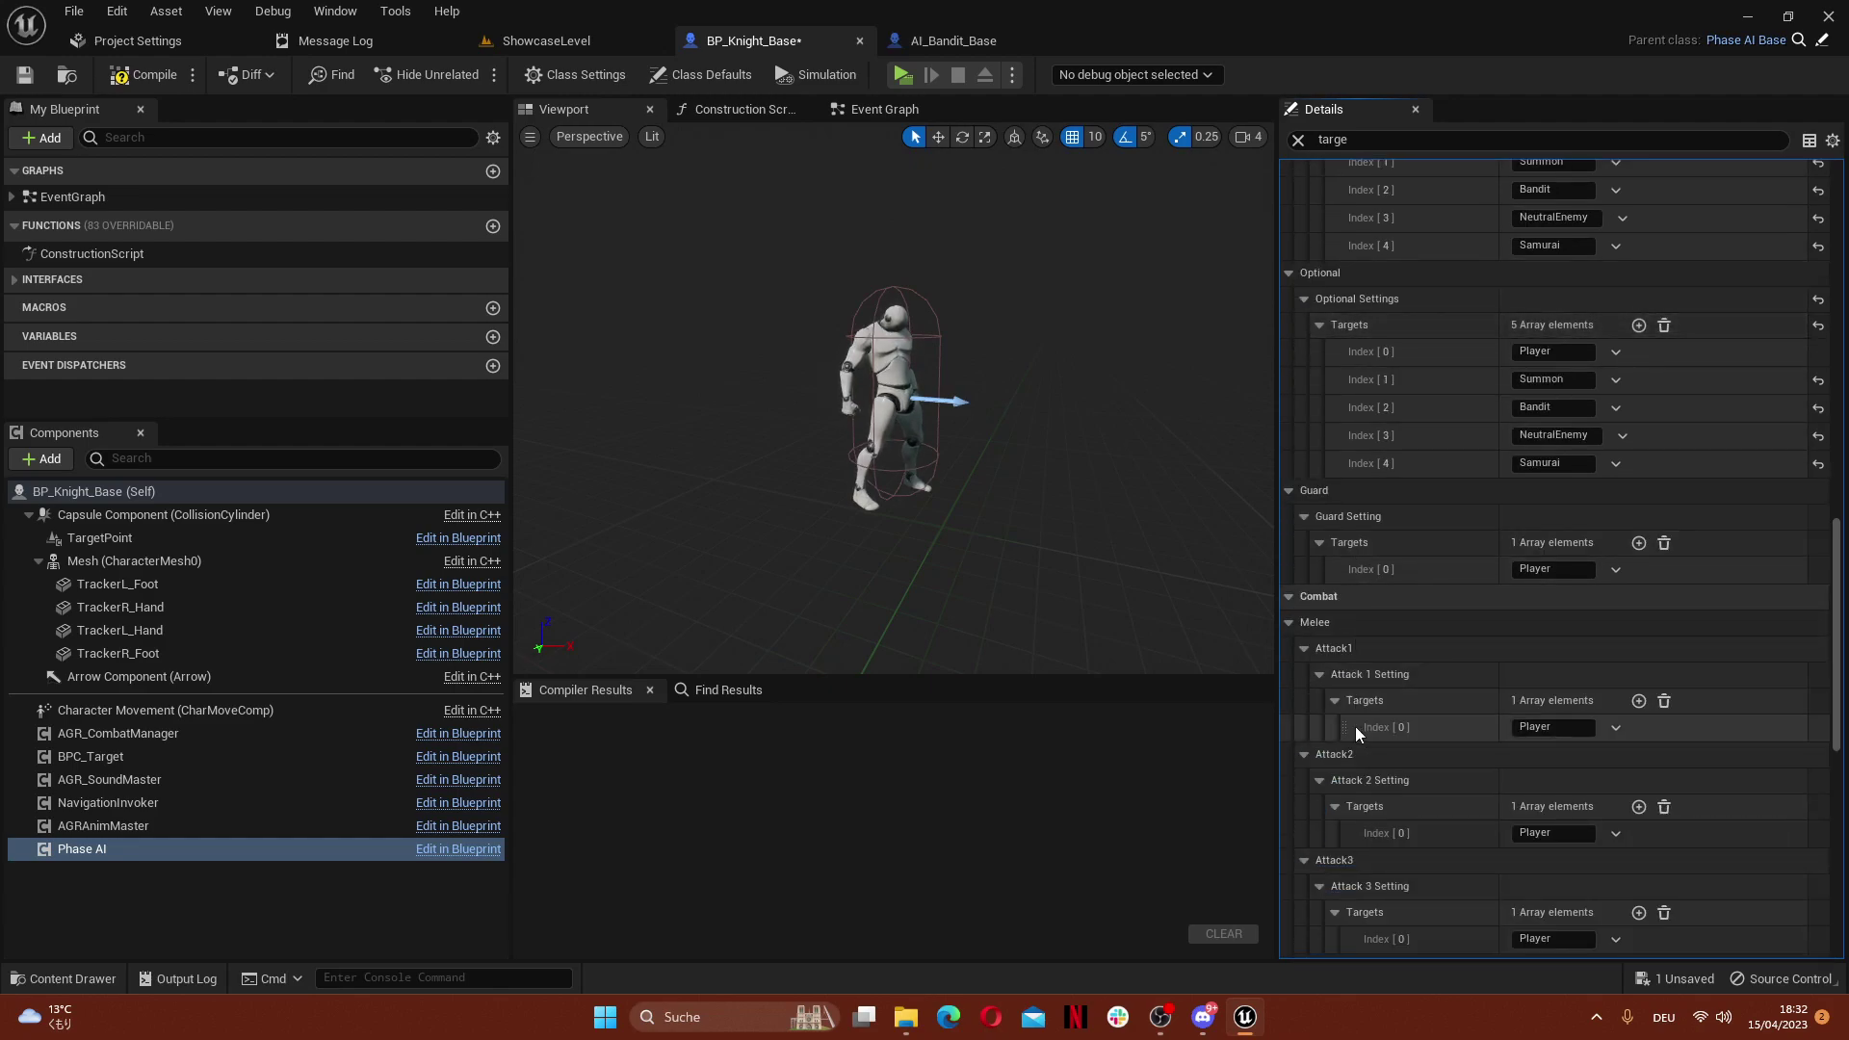
{"action": "left_click", "coordinate": [1348, 570], "text": "shift"}
Paste the copied Targets array over the Targets of the Attack 1, Attack 2, Attack 3 and Attack Ranged settings
{"action": "scroll", "coordinate": [1373, 630], "scroll_direction": "down", "scroll_amount": 2}
{"action": "scroll", "coordinate": [1406, 626], "scroll_direction": "down", "scroll_amount": 4}
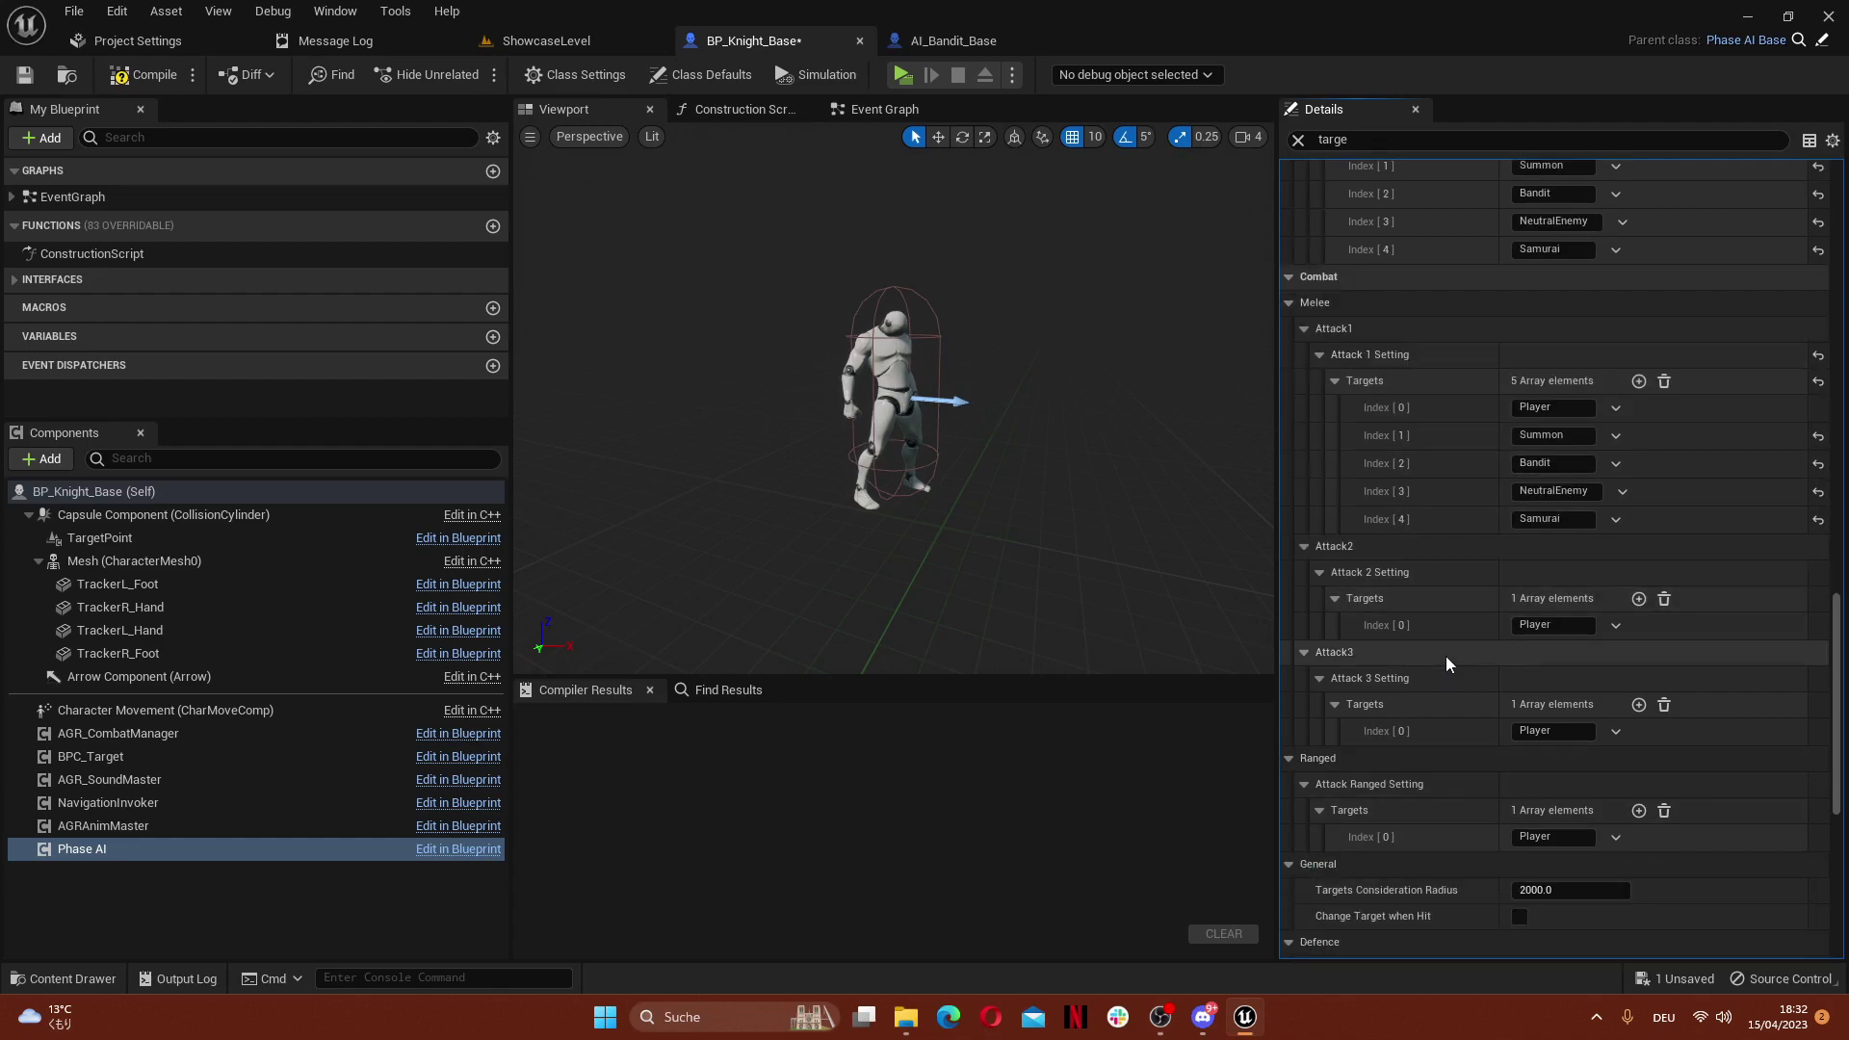
{"action": "left_click", "coordinate": [1373, 597], "text": "shift"}
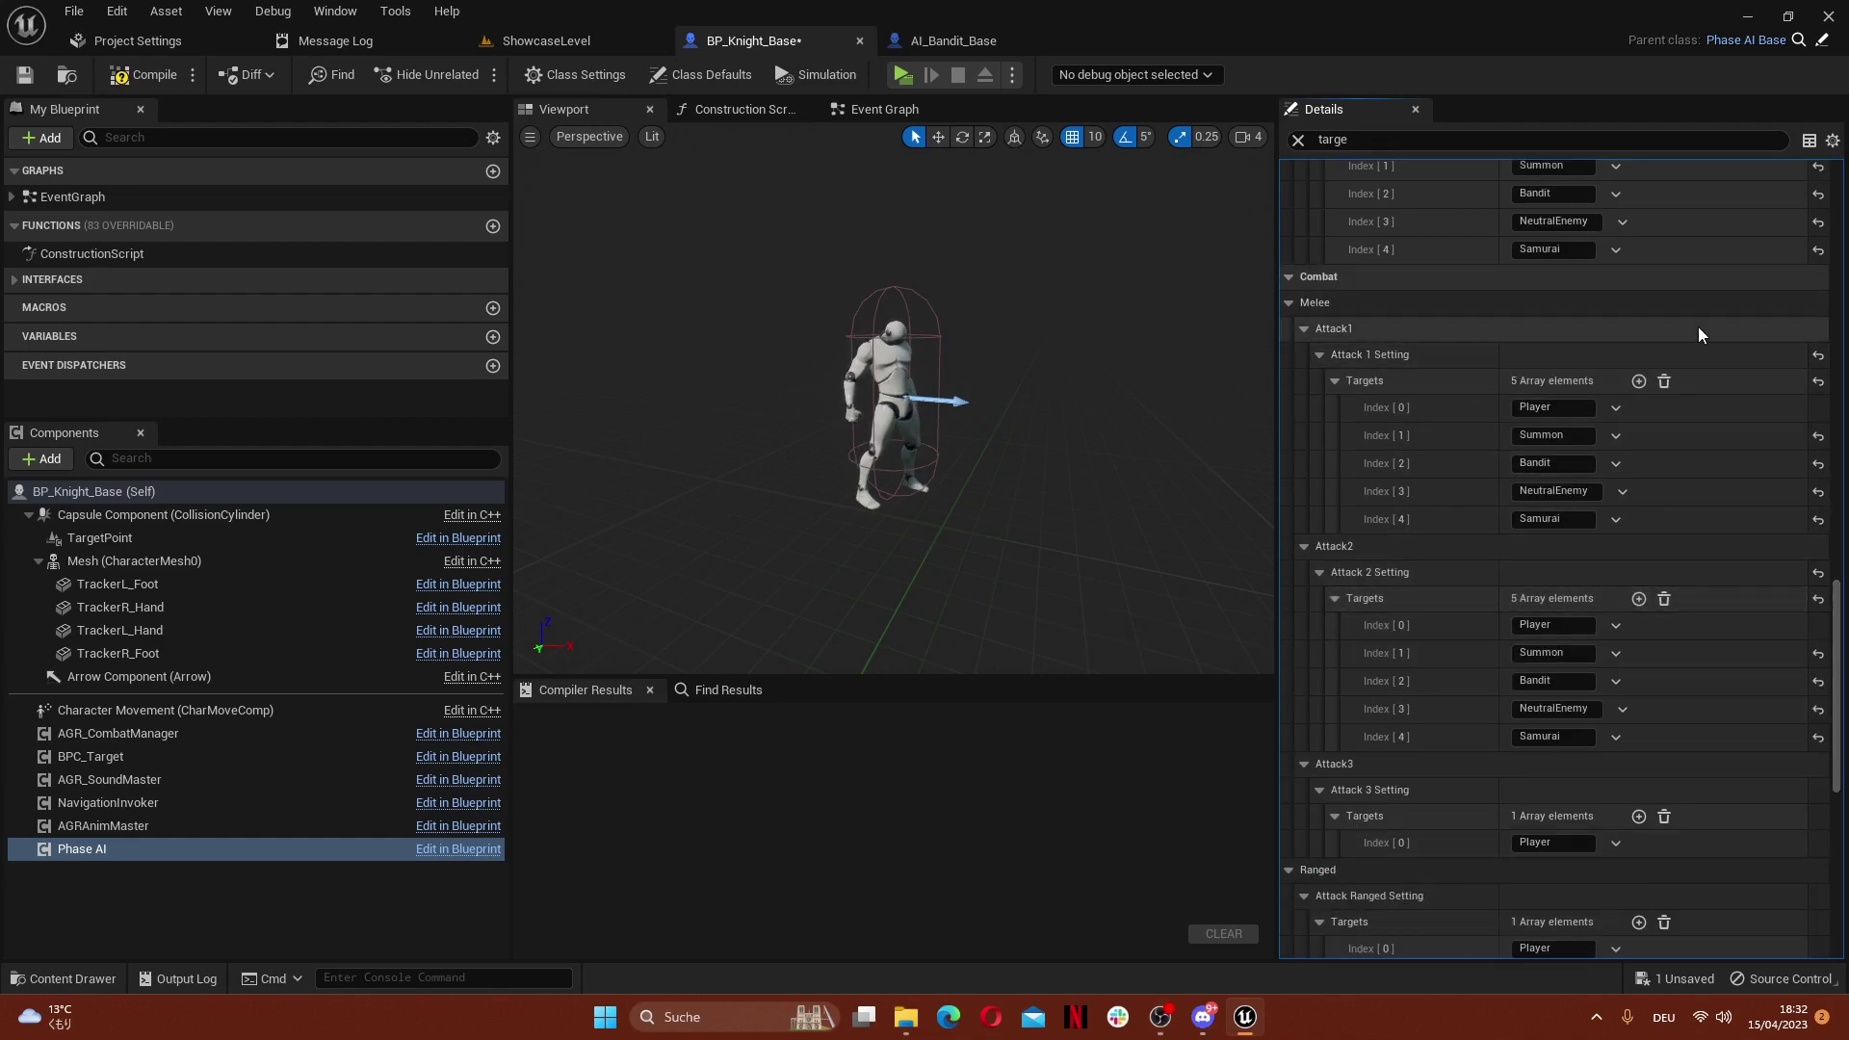
{"action": "scroll", "coordinate": [1528, 535], "scroll_direction": "down", "scroll_amount": 6}
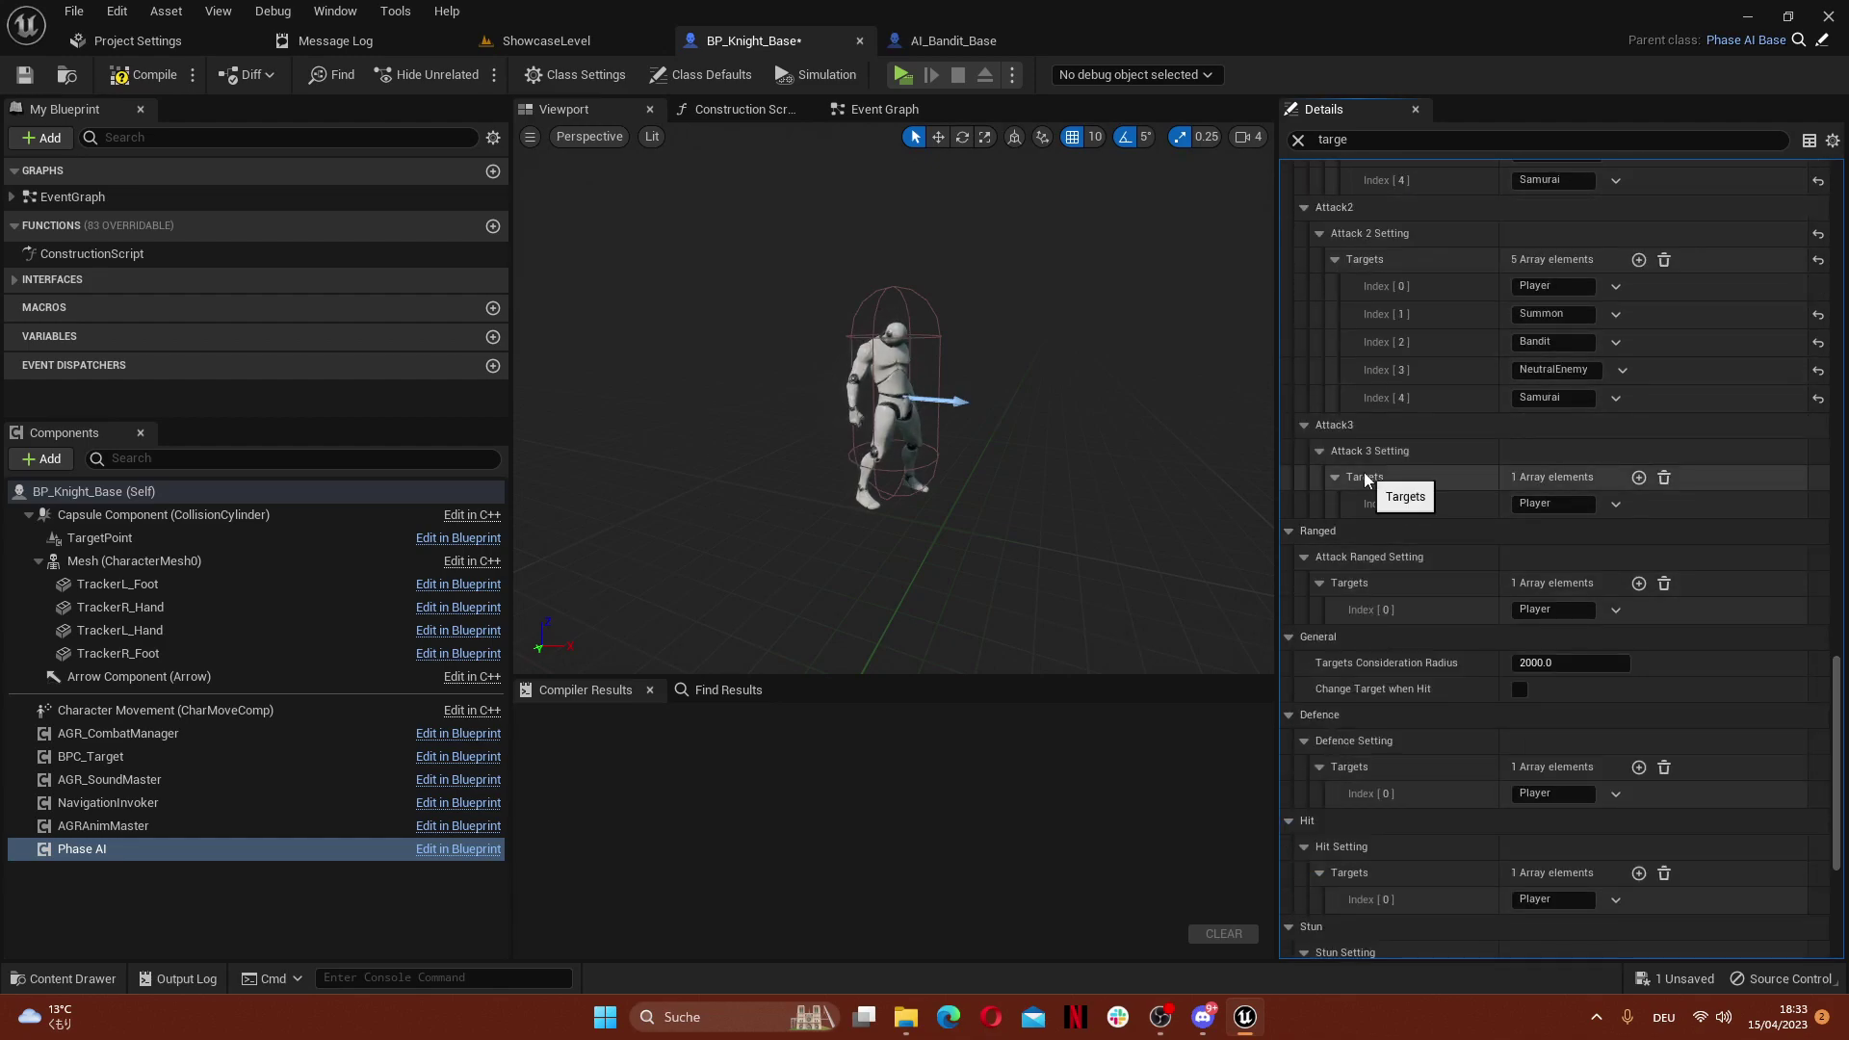
{"action": "left_click", "coordinate": [1371, 479], "text": "shift"}
{"action": "scroll", "coordinate": [1397, 524], "scroll_direction": "down", "scroll_amount": 4}
{"action": "left_click", "coordinate": [1347, 478], "text": "shift"}
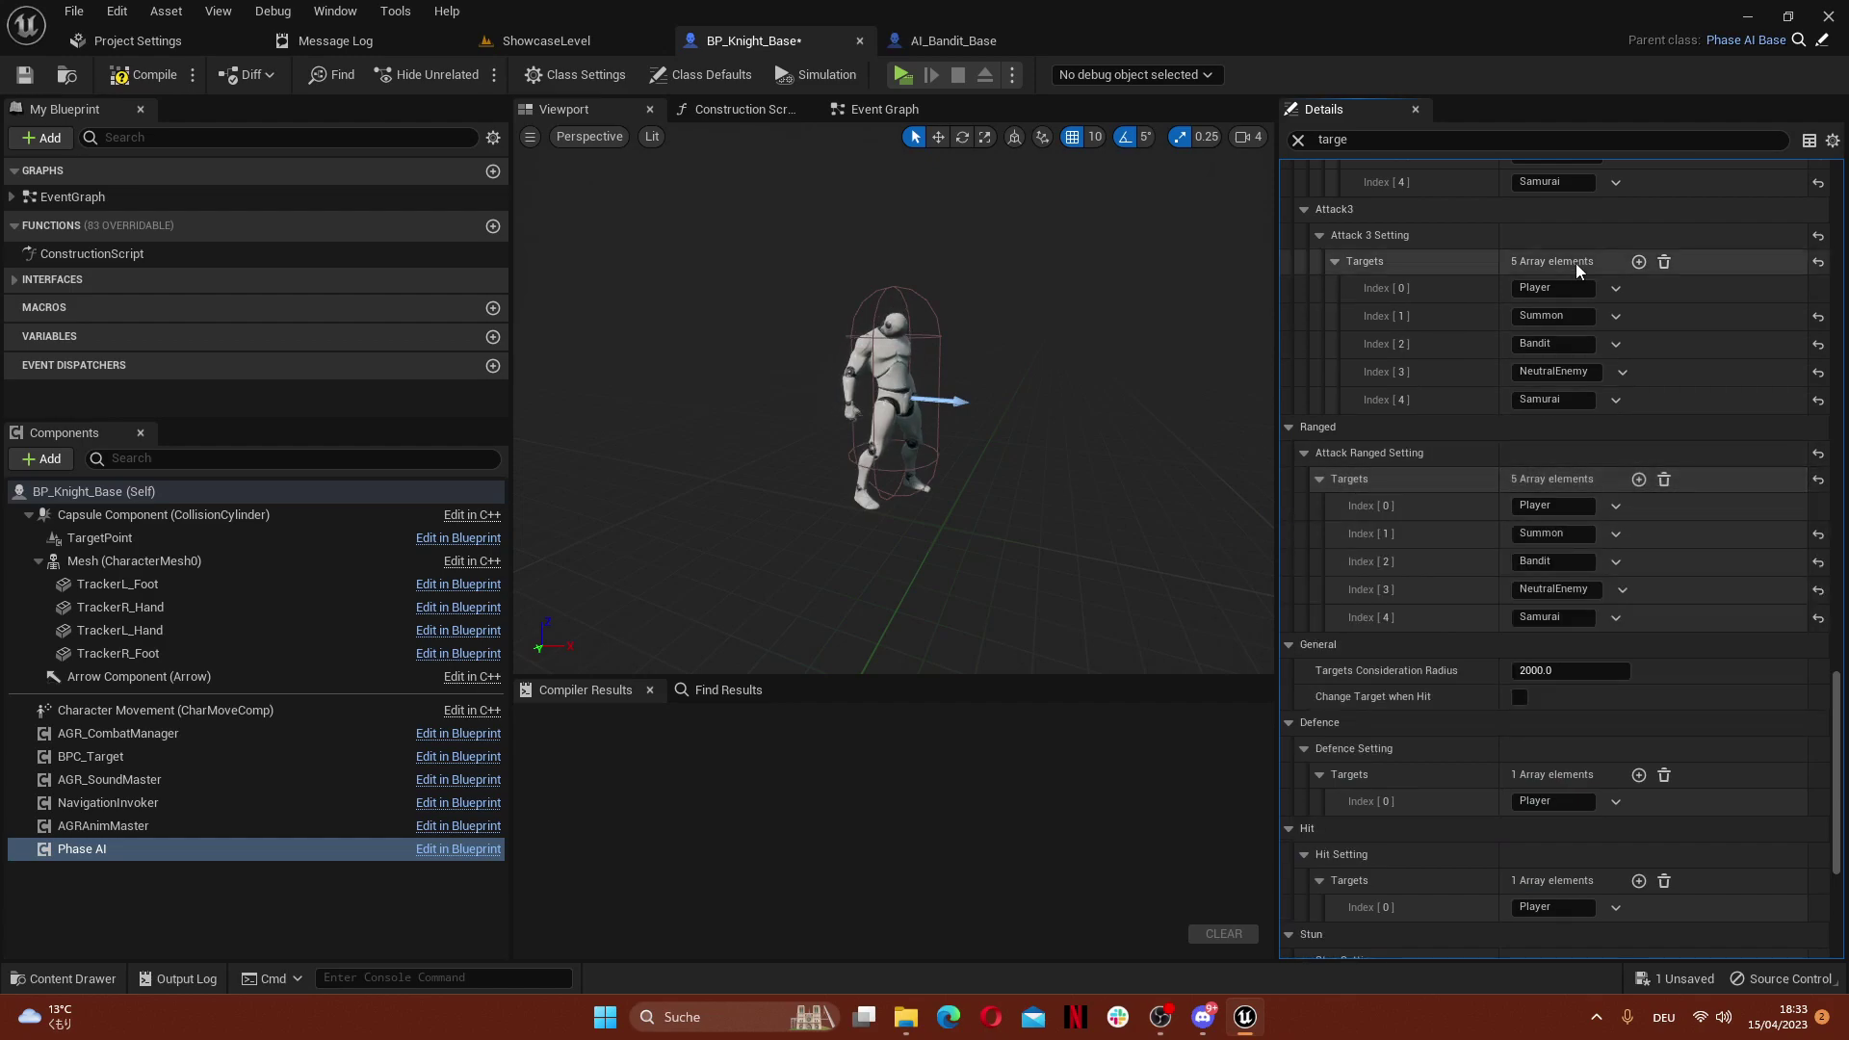
Paste the copied Targets array over the Targets of the Defence, Hit and Stun settings
{"action": "scroll", "coordinate": [1428, 541], "scroll_direction": "down", "scroll_amount": 3}
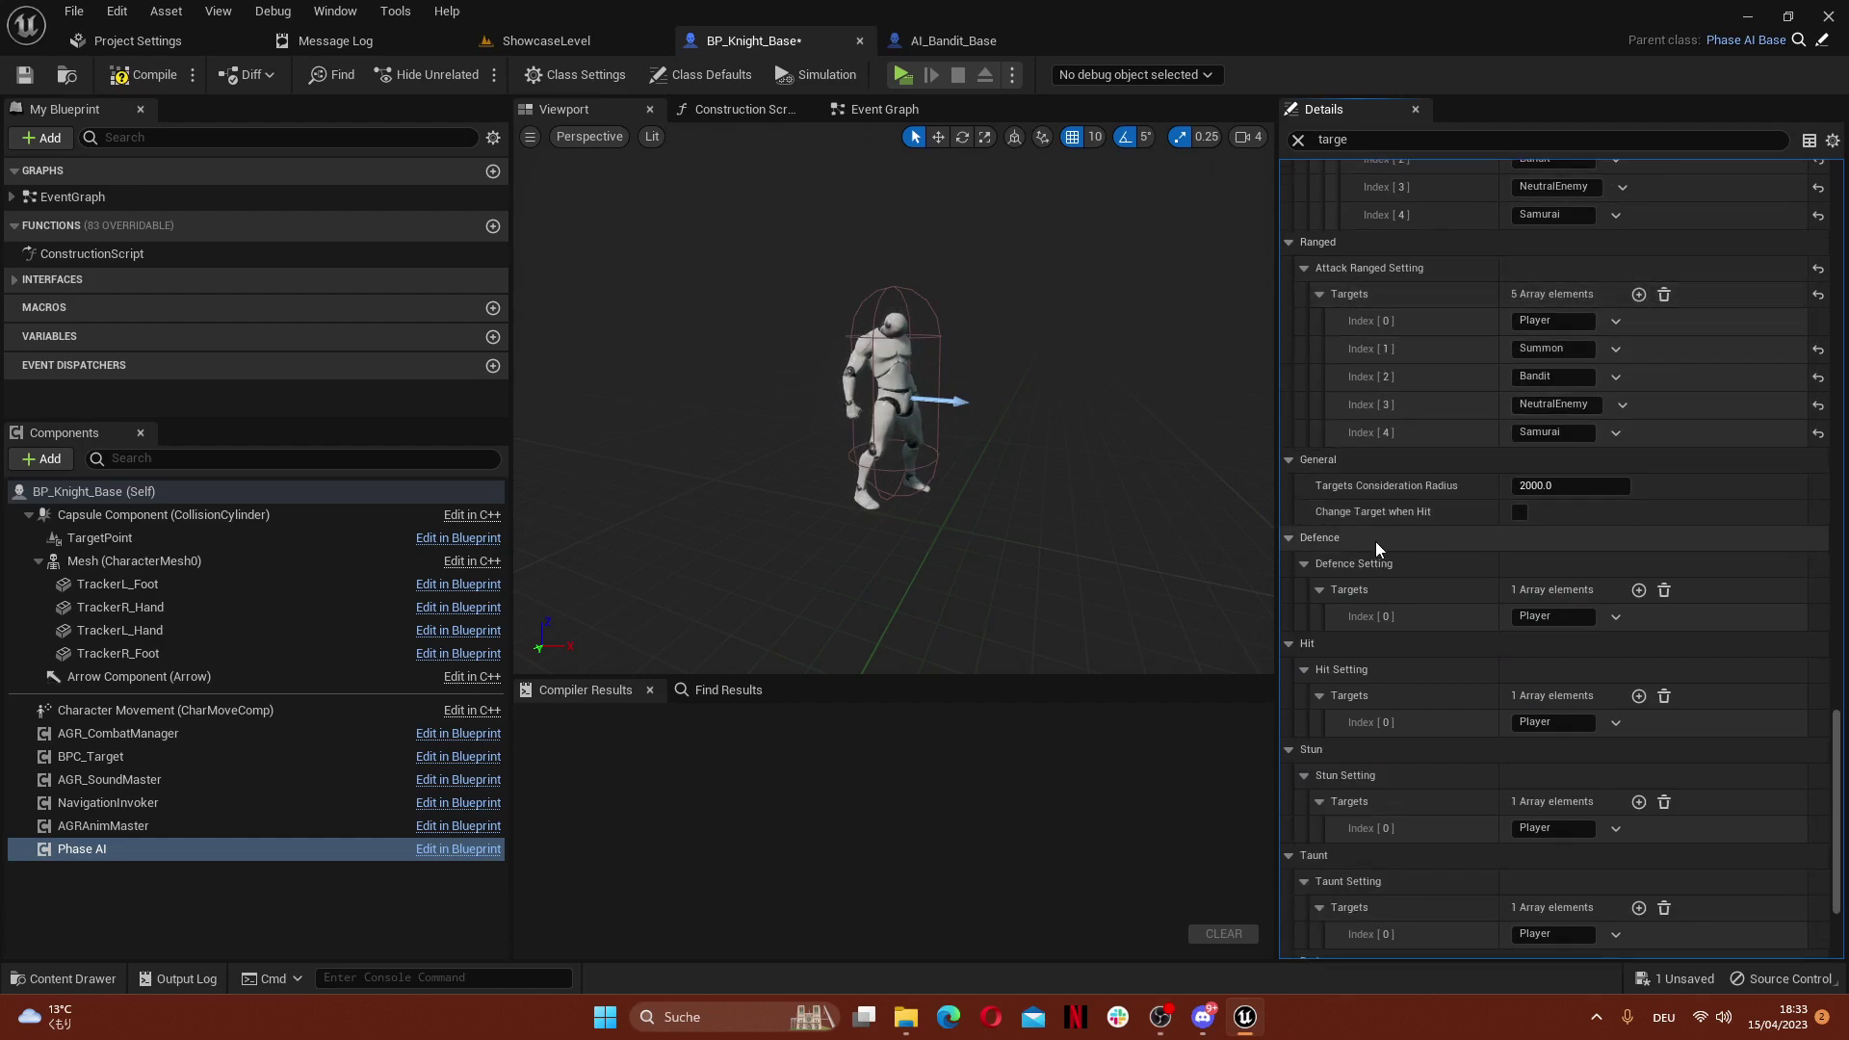
{"action": "left_click", "coordinate": [1350, 592], "text": "shift"}
{"action": "scroll", "coordinate": [1356, 587], "scroll_direction": "down", "scroll_amount": 4}
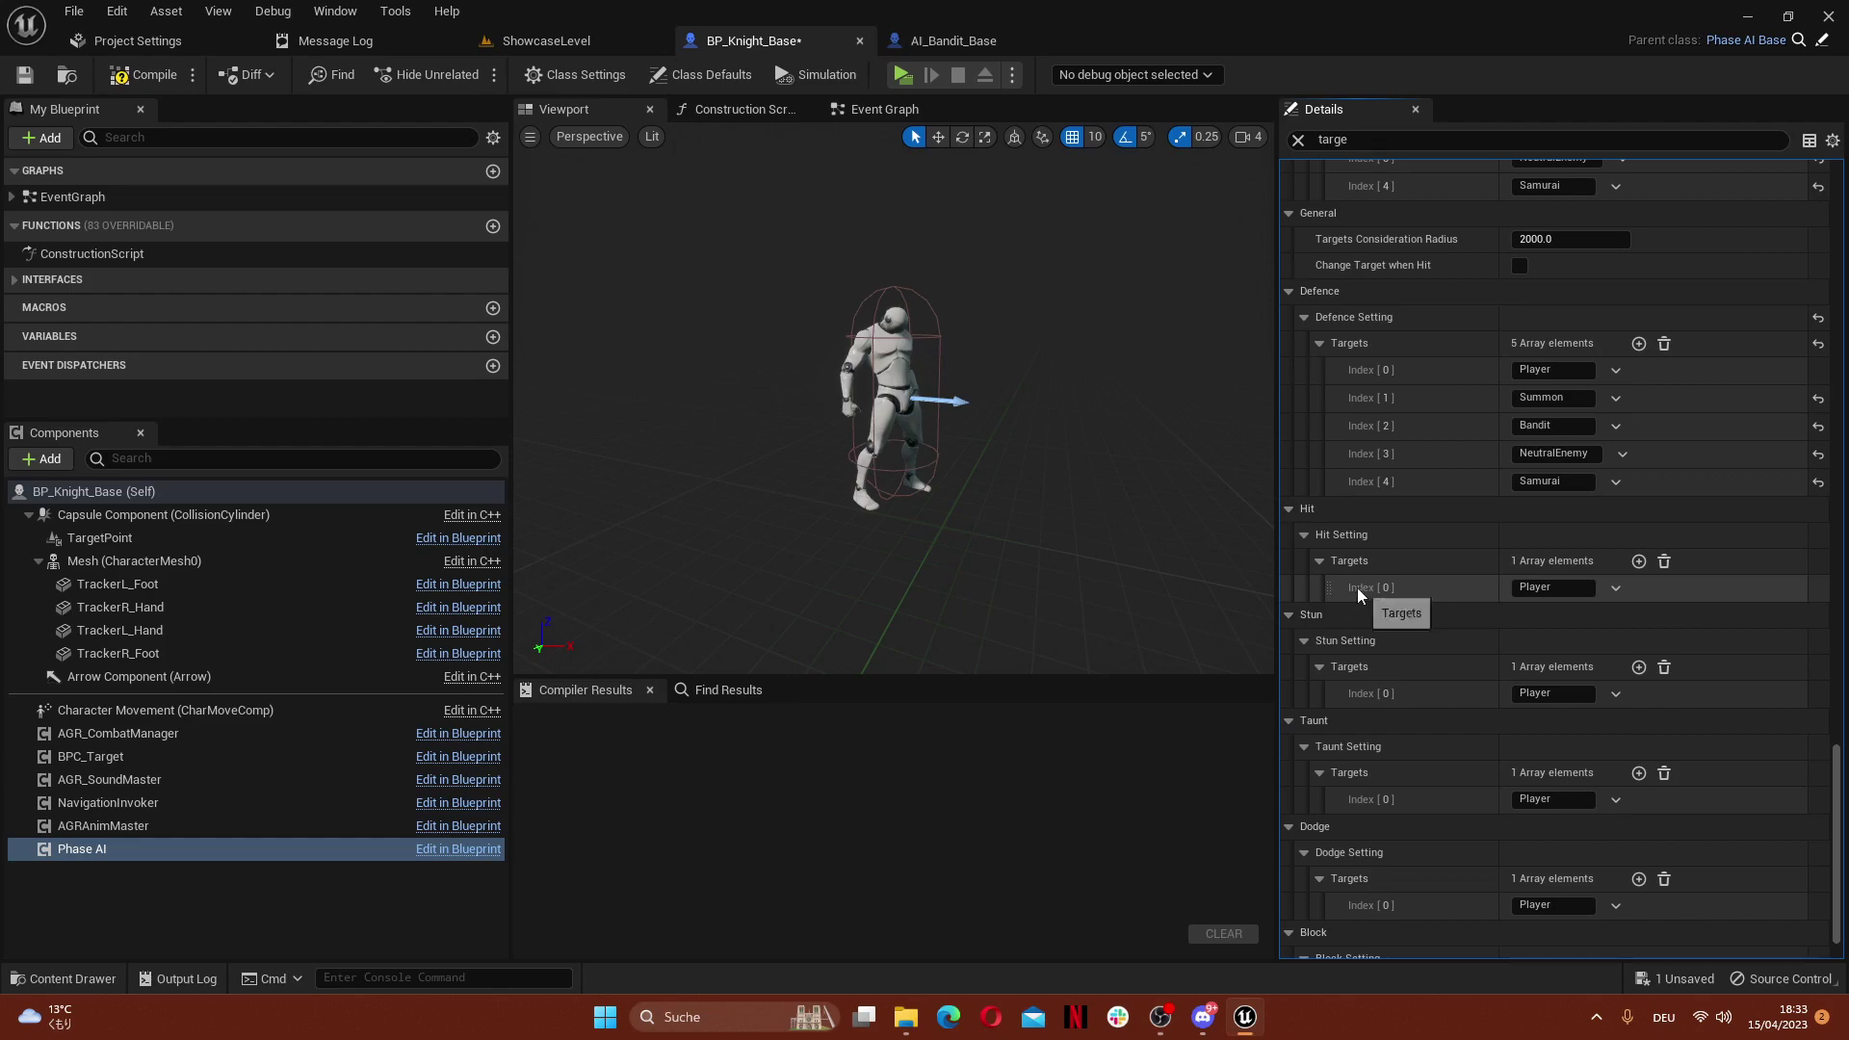
{"action": "left_click", "coordinate": [1355, 560], "text": "shift"}
{"action": "scroll", "coordinate": [1358, 578], "scroll_direction": "down", "scroll_amount": 3}
{"action": "left_click", "coordinate": [1356, 601], "text": "shift"}
Paste the copied Targets array over the Targets of the Taunt, Dodge and Block settings
{"action": "scroll", "coordinate": [1356, 603], "scroll_direction": "down", "scroll_amount": 2}
{"action": "left_click", "coordinate": [1352, 707], "text": "shift"}
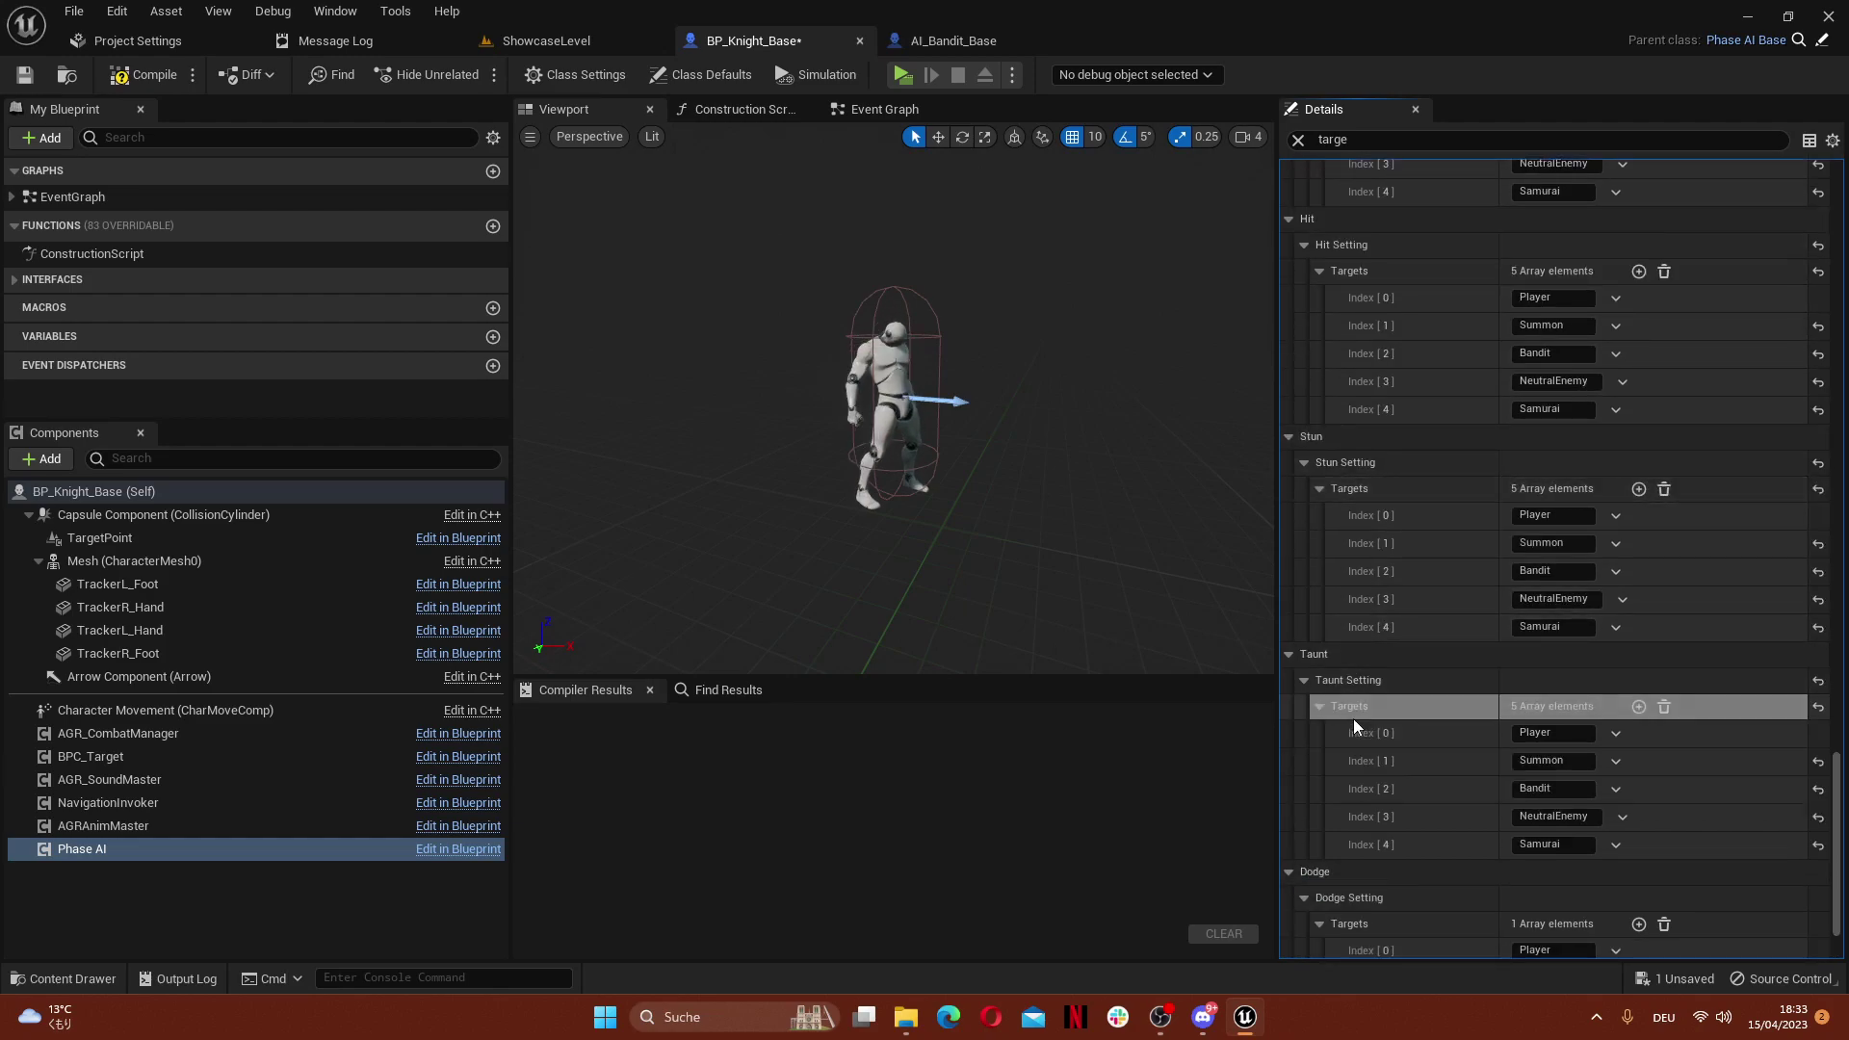
{"action": "scroll", "coordinate": [1355, 718], "scroll_direction": "down", "scroll_amount": 2}
{"action": "left_click", "coordinate": [1346, 812], "text": "shift"}
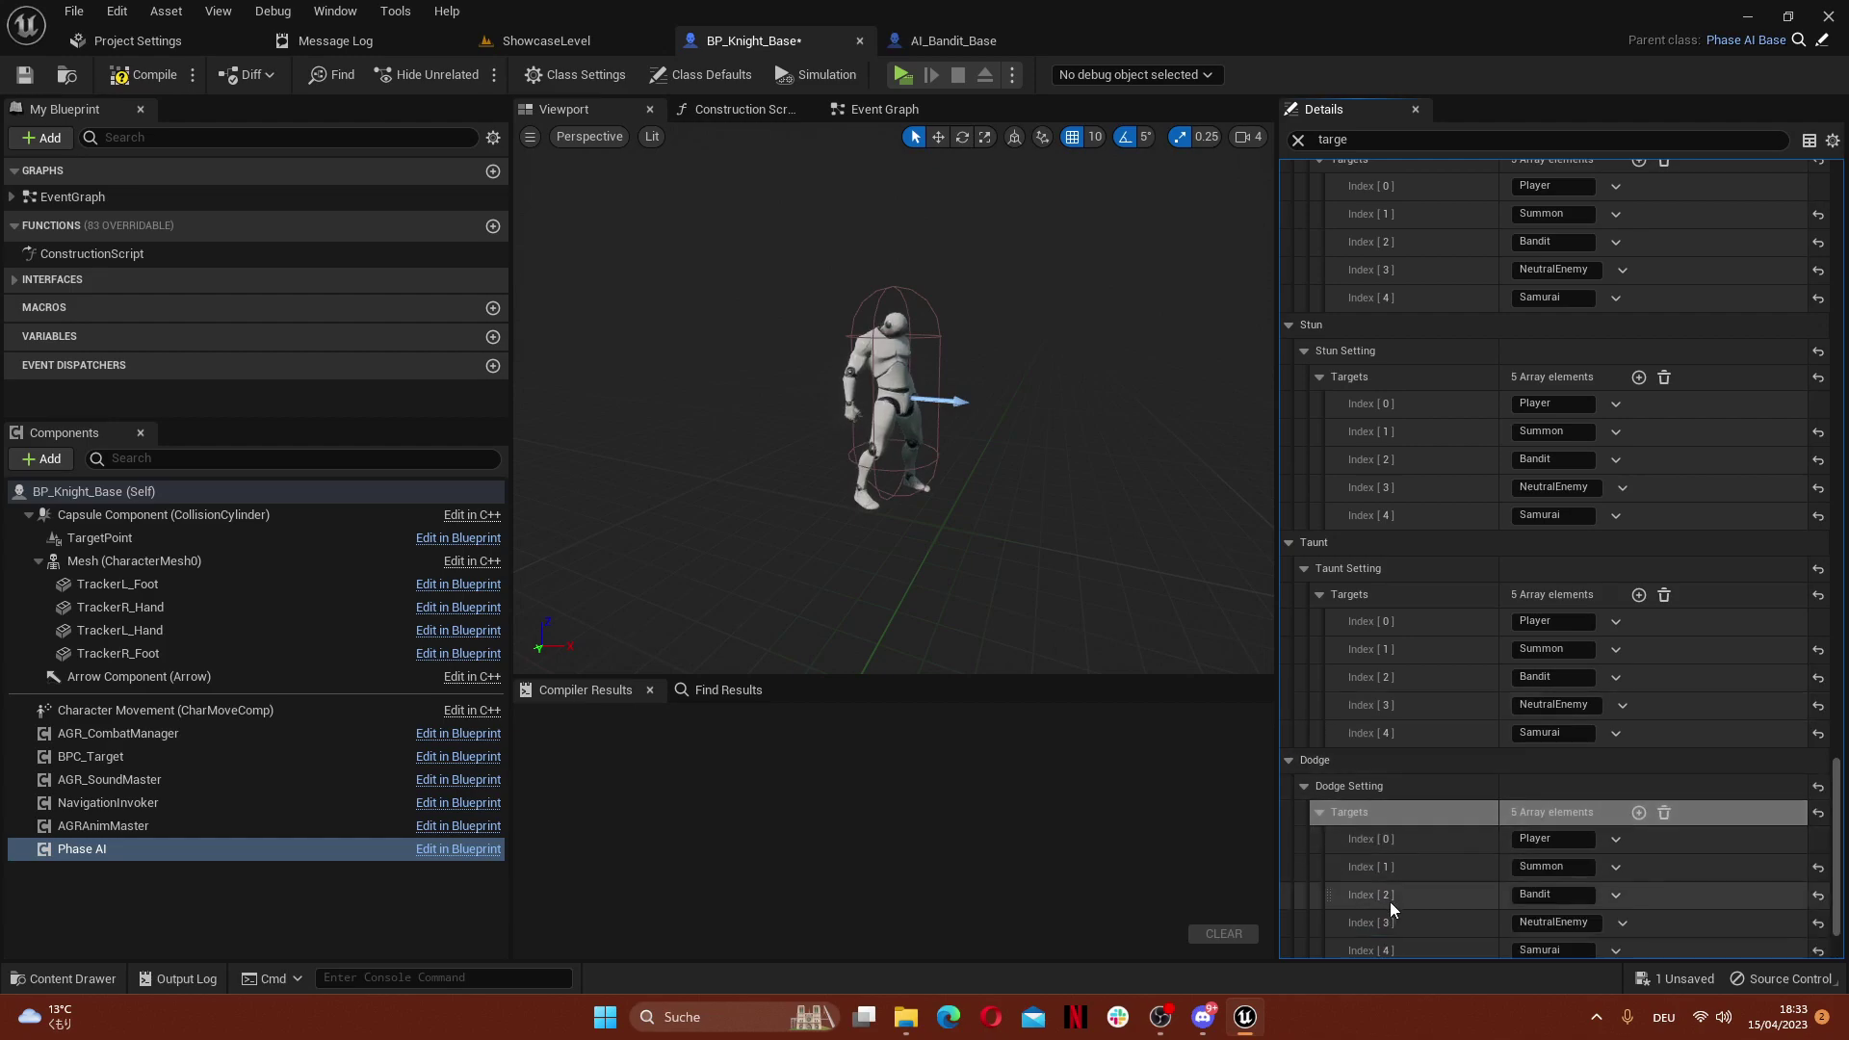
{"action": "scroll", "coordinate": [1389, 902], "scroll_direction": "down", "scroll_amount": 2}
{"action": "left_click", "coordinate": [1358, 917], "text": "shift"}
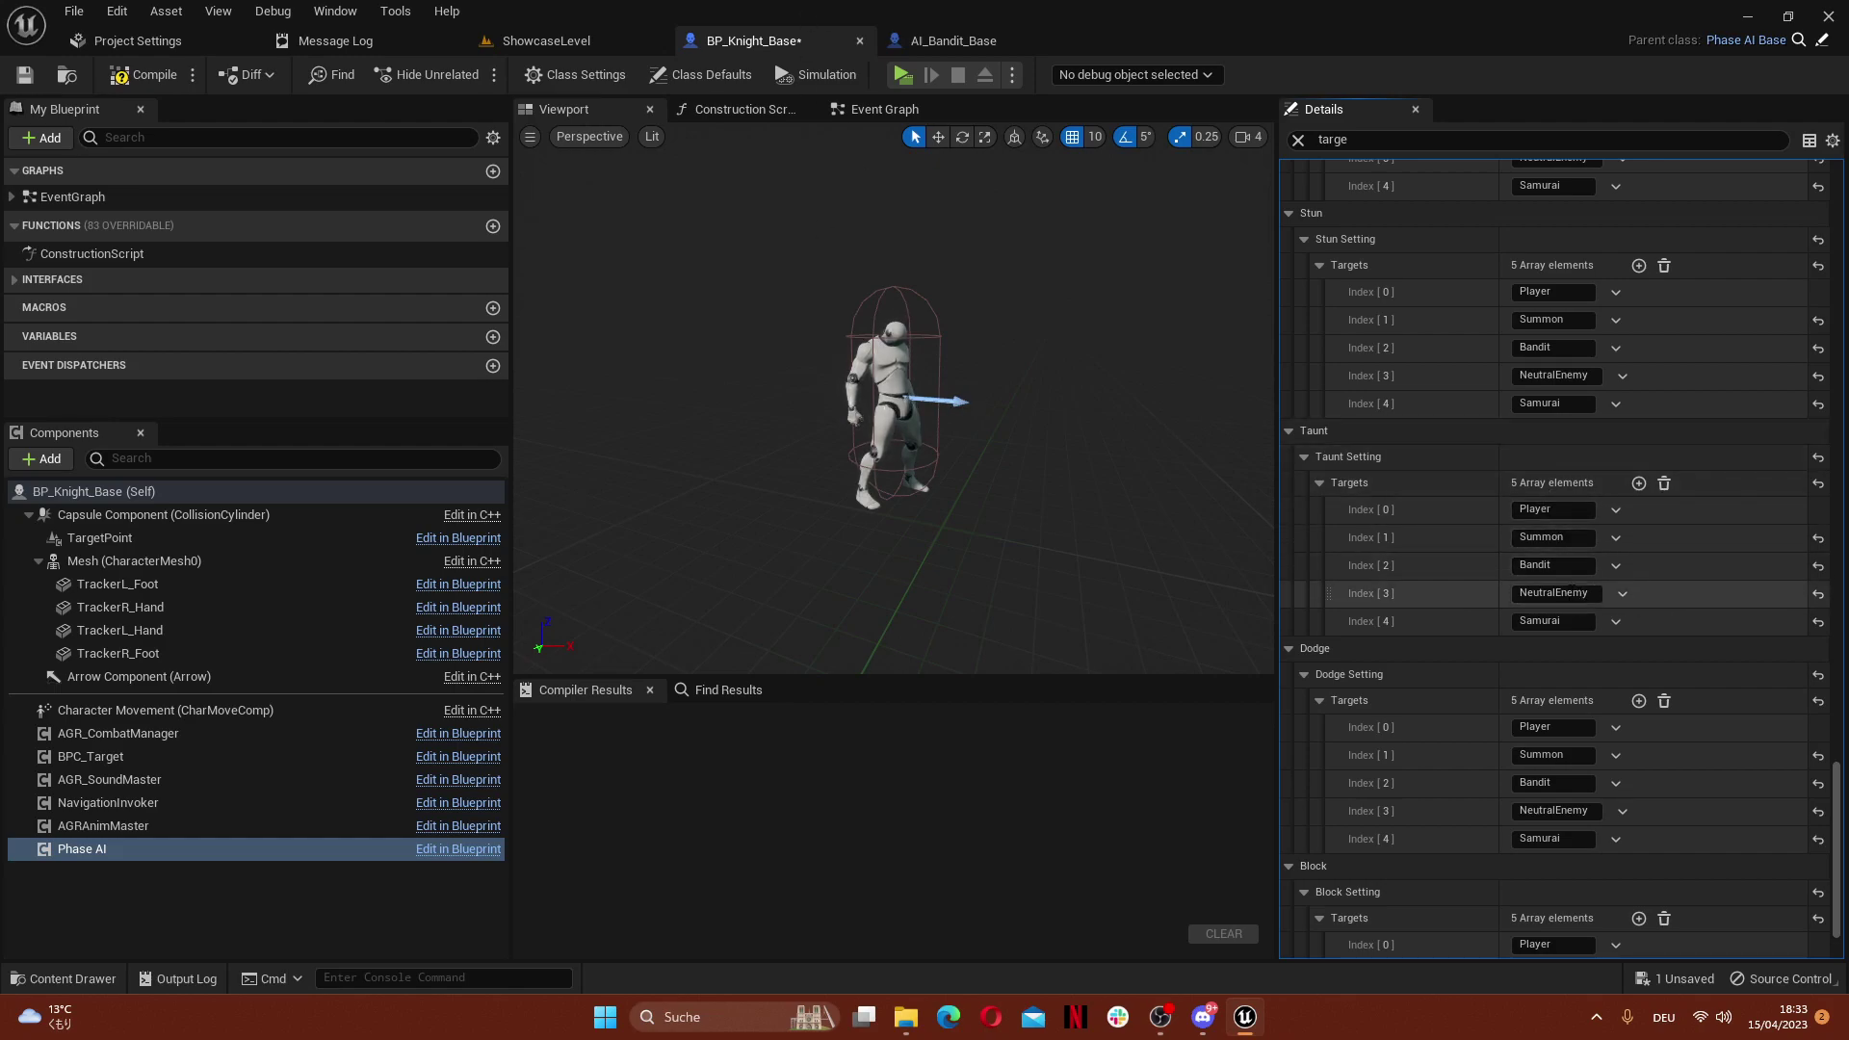
Compile and save BP_Knight_Base, and save all modified assets
{"action": "left_click", "coordinate": [1578, 620]}
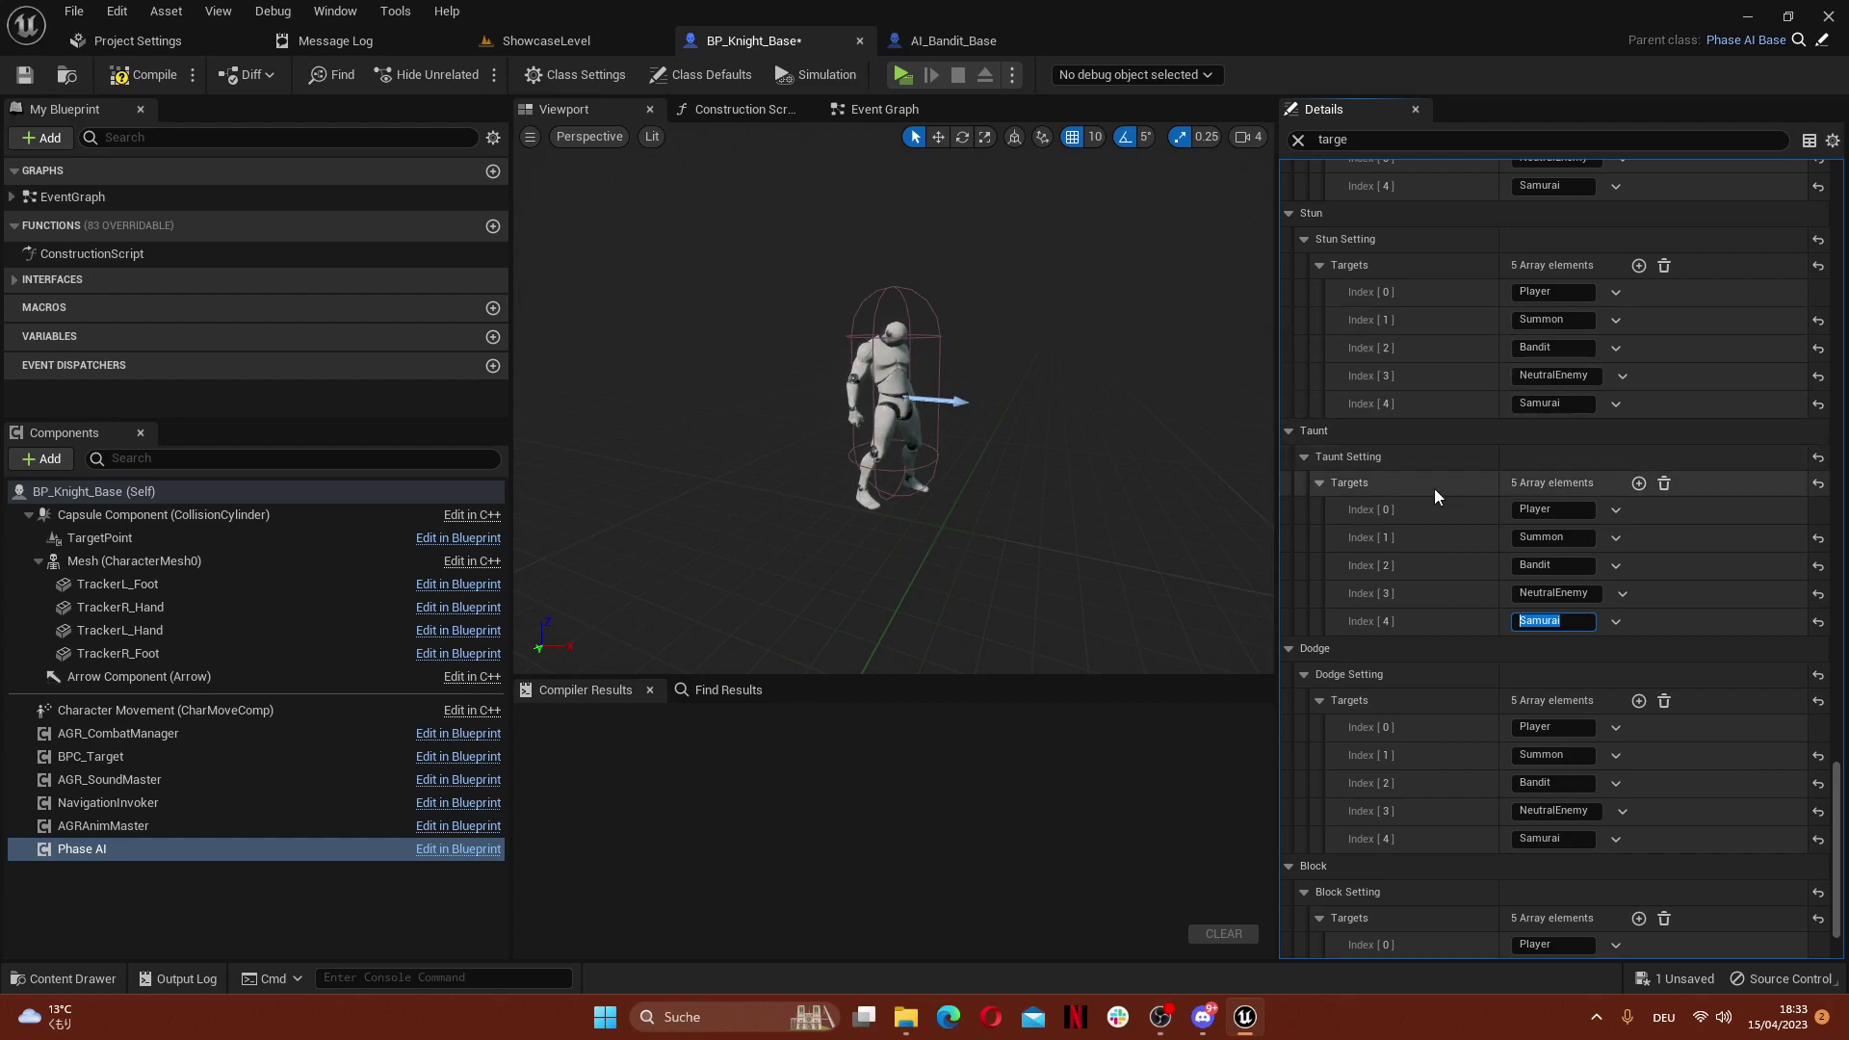
{"action": "left_click", "coordinate": [956, 269]}
{"action": "left_click", "coordinate": [144, 74]}
{"action": "left_click", "coordinate": [25, 74]}
{"action": "left_click", "coordinate": [74, 11]}
{"action": "left_click", "coordinate": [118, 104]}
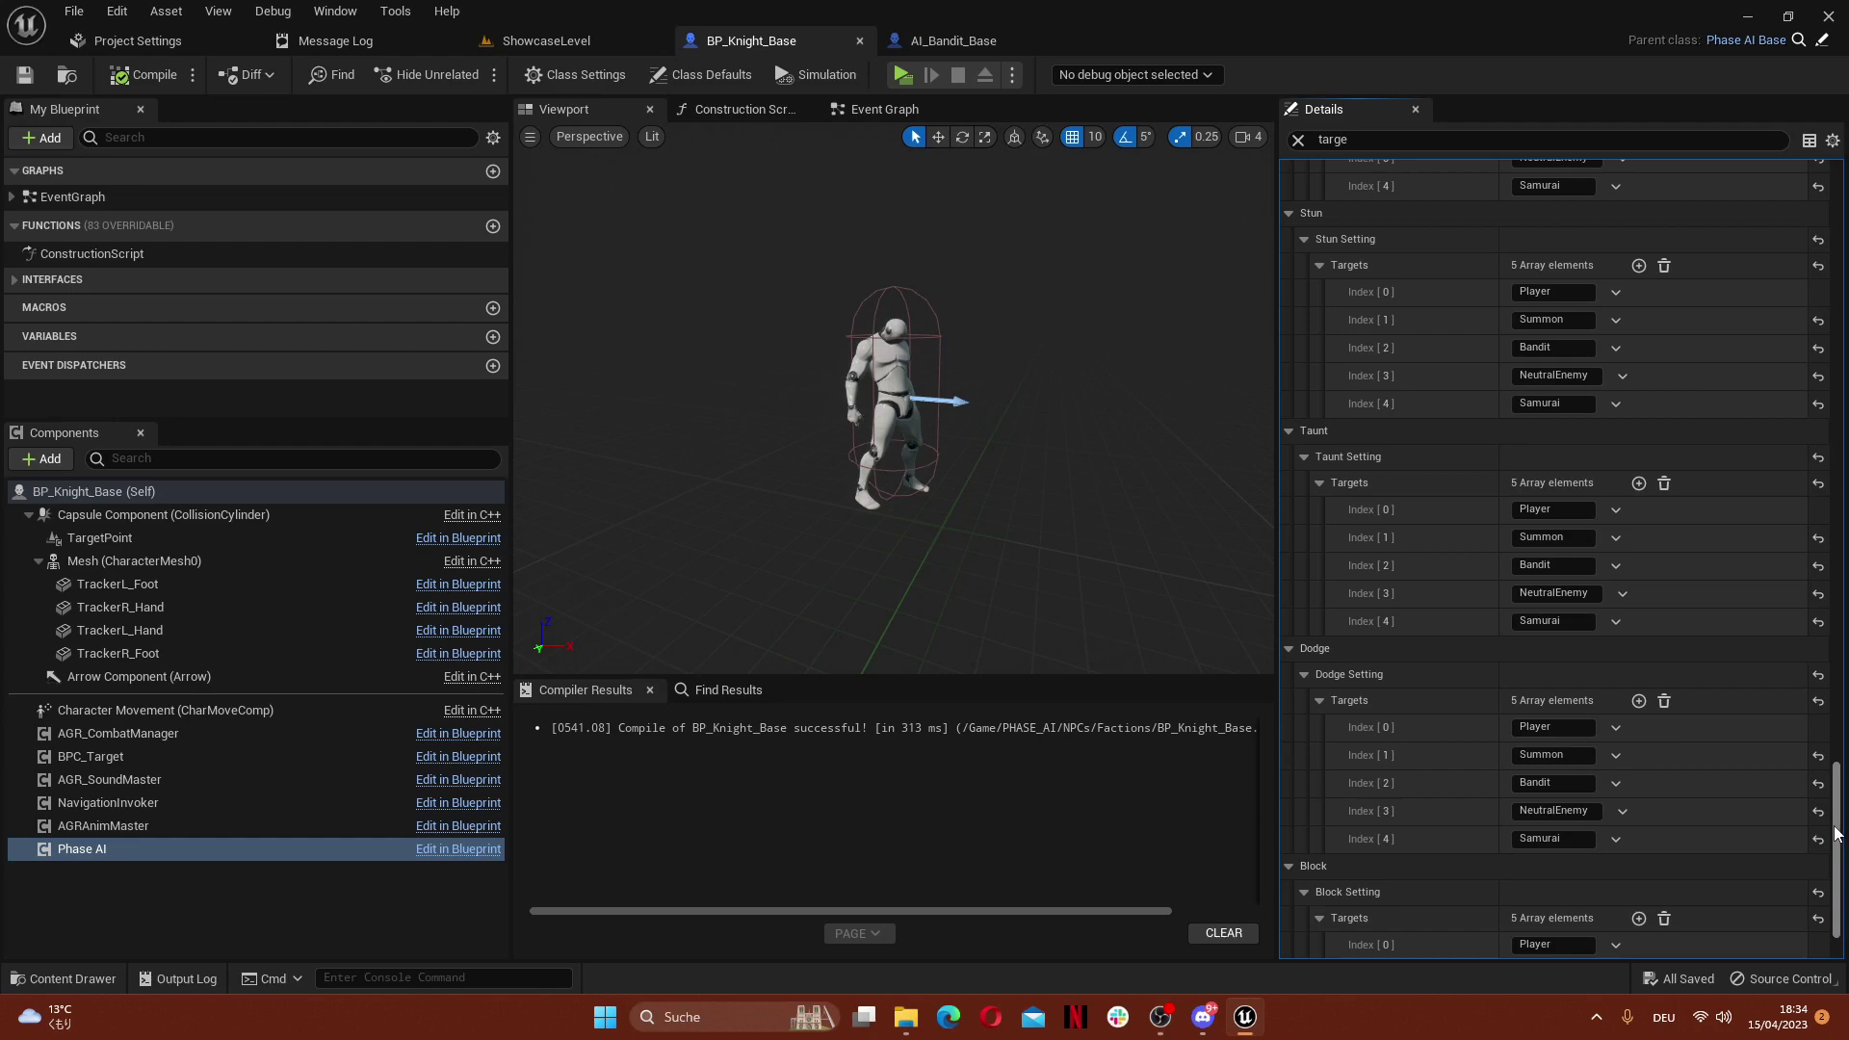
Check the pasted Targets down to the Block Setting and clear the details filter
{"action": "scroll", "coordinate": [1368, 791], "scroll_direction": "down", "scroll_amount": 3}
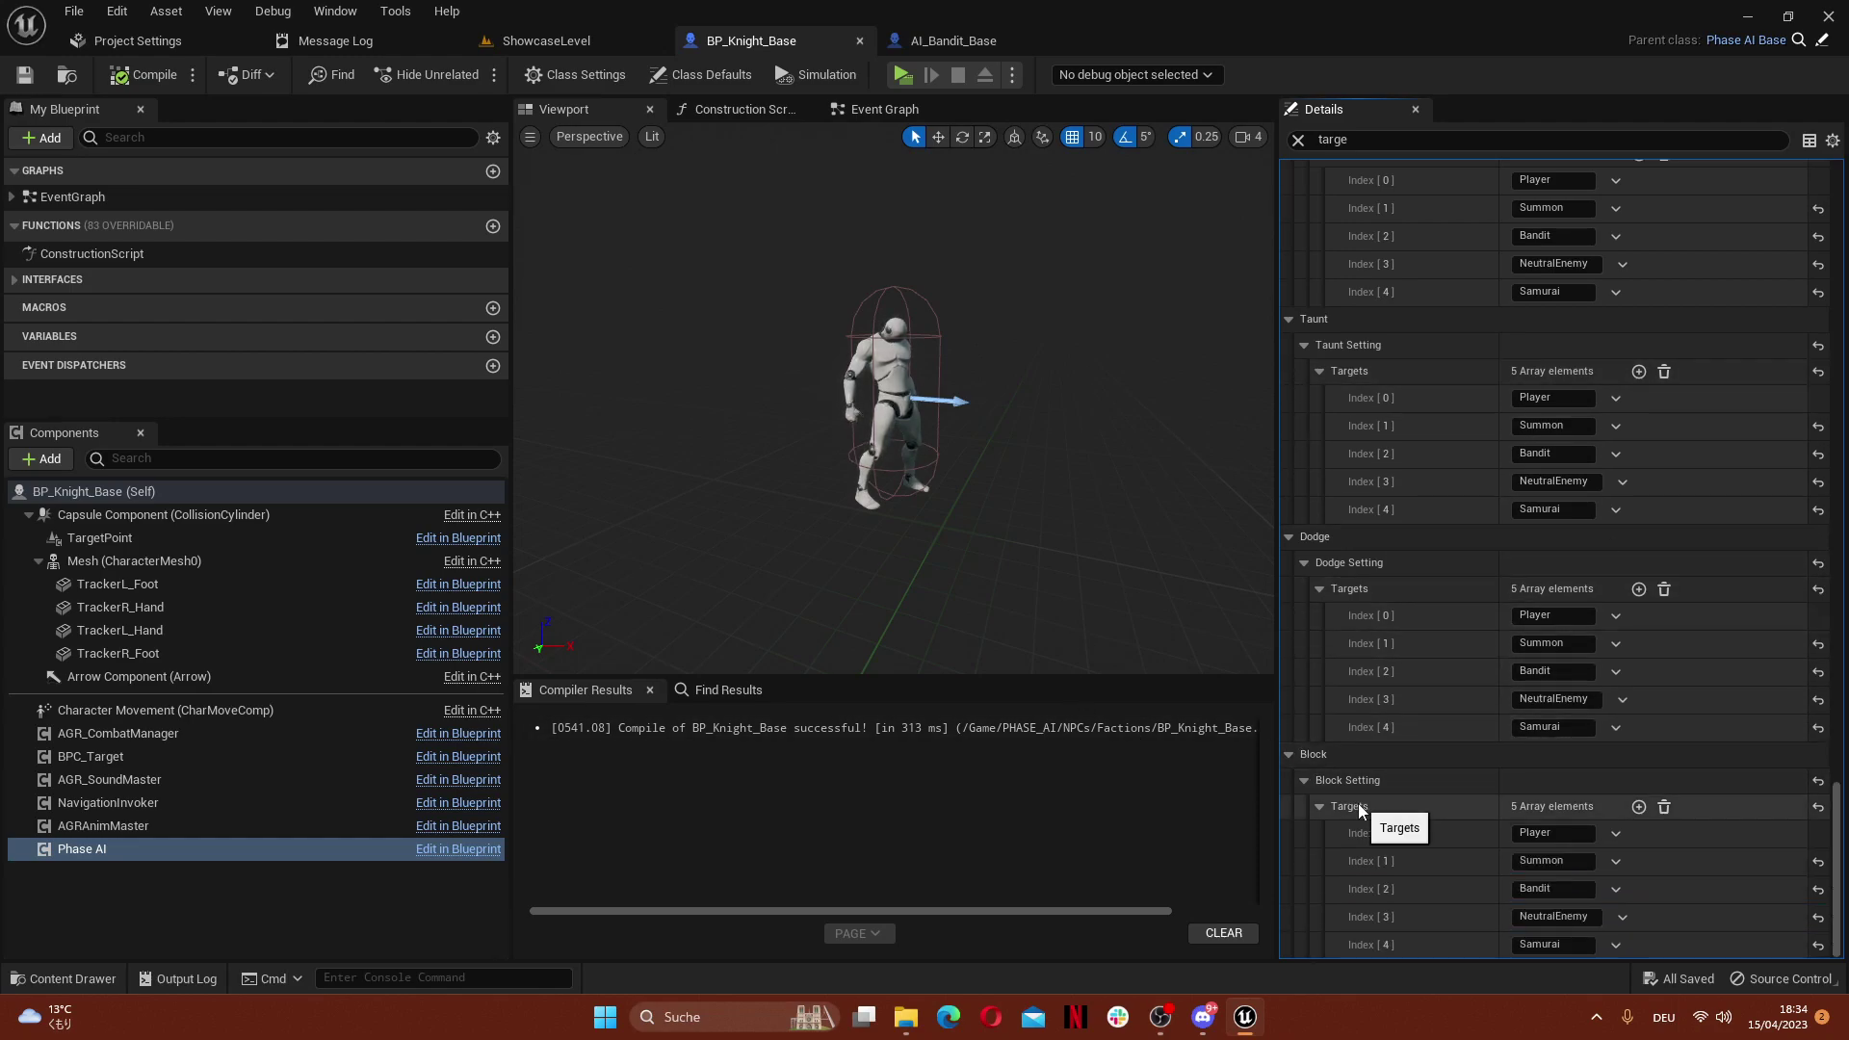
{"action": "left_click_drag", "start_coordinate": [1837, 867], "coordinate": [1837, 249]}
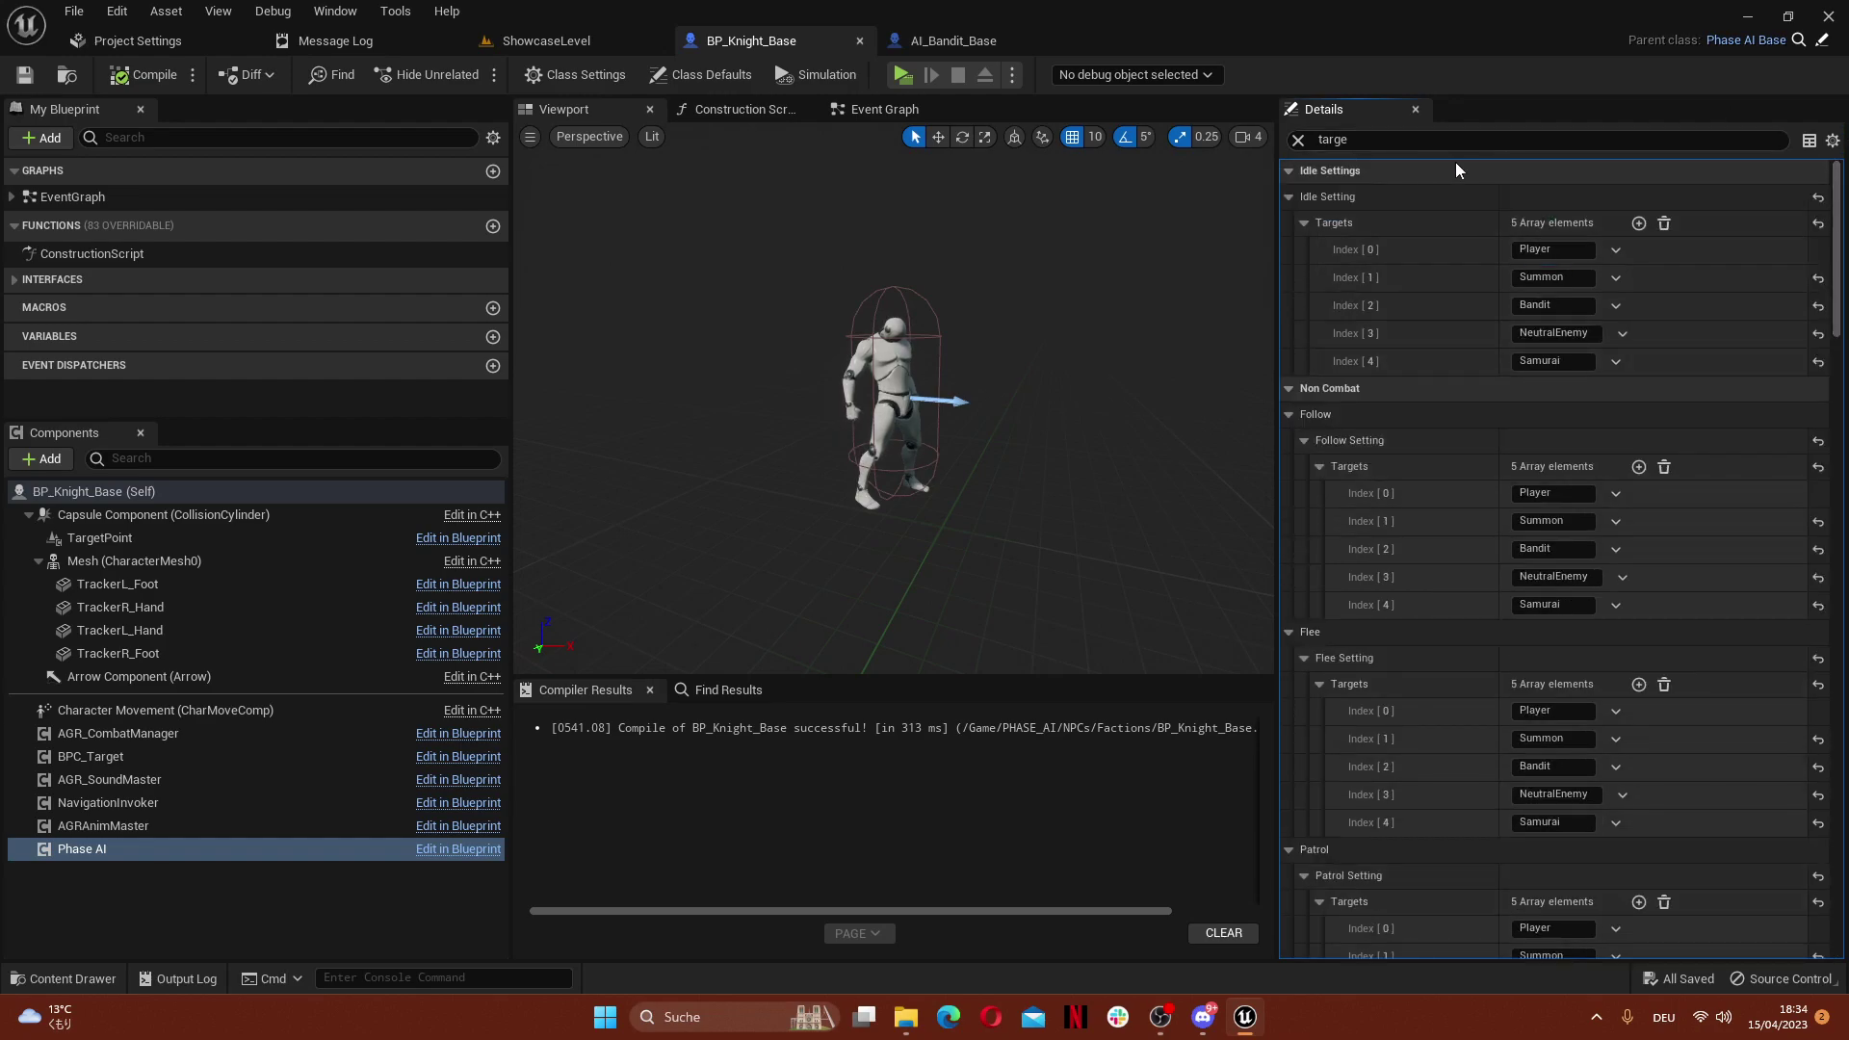
{"action": "left_click", "coordinate": [1297, 141]}
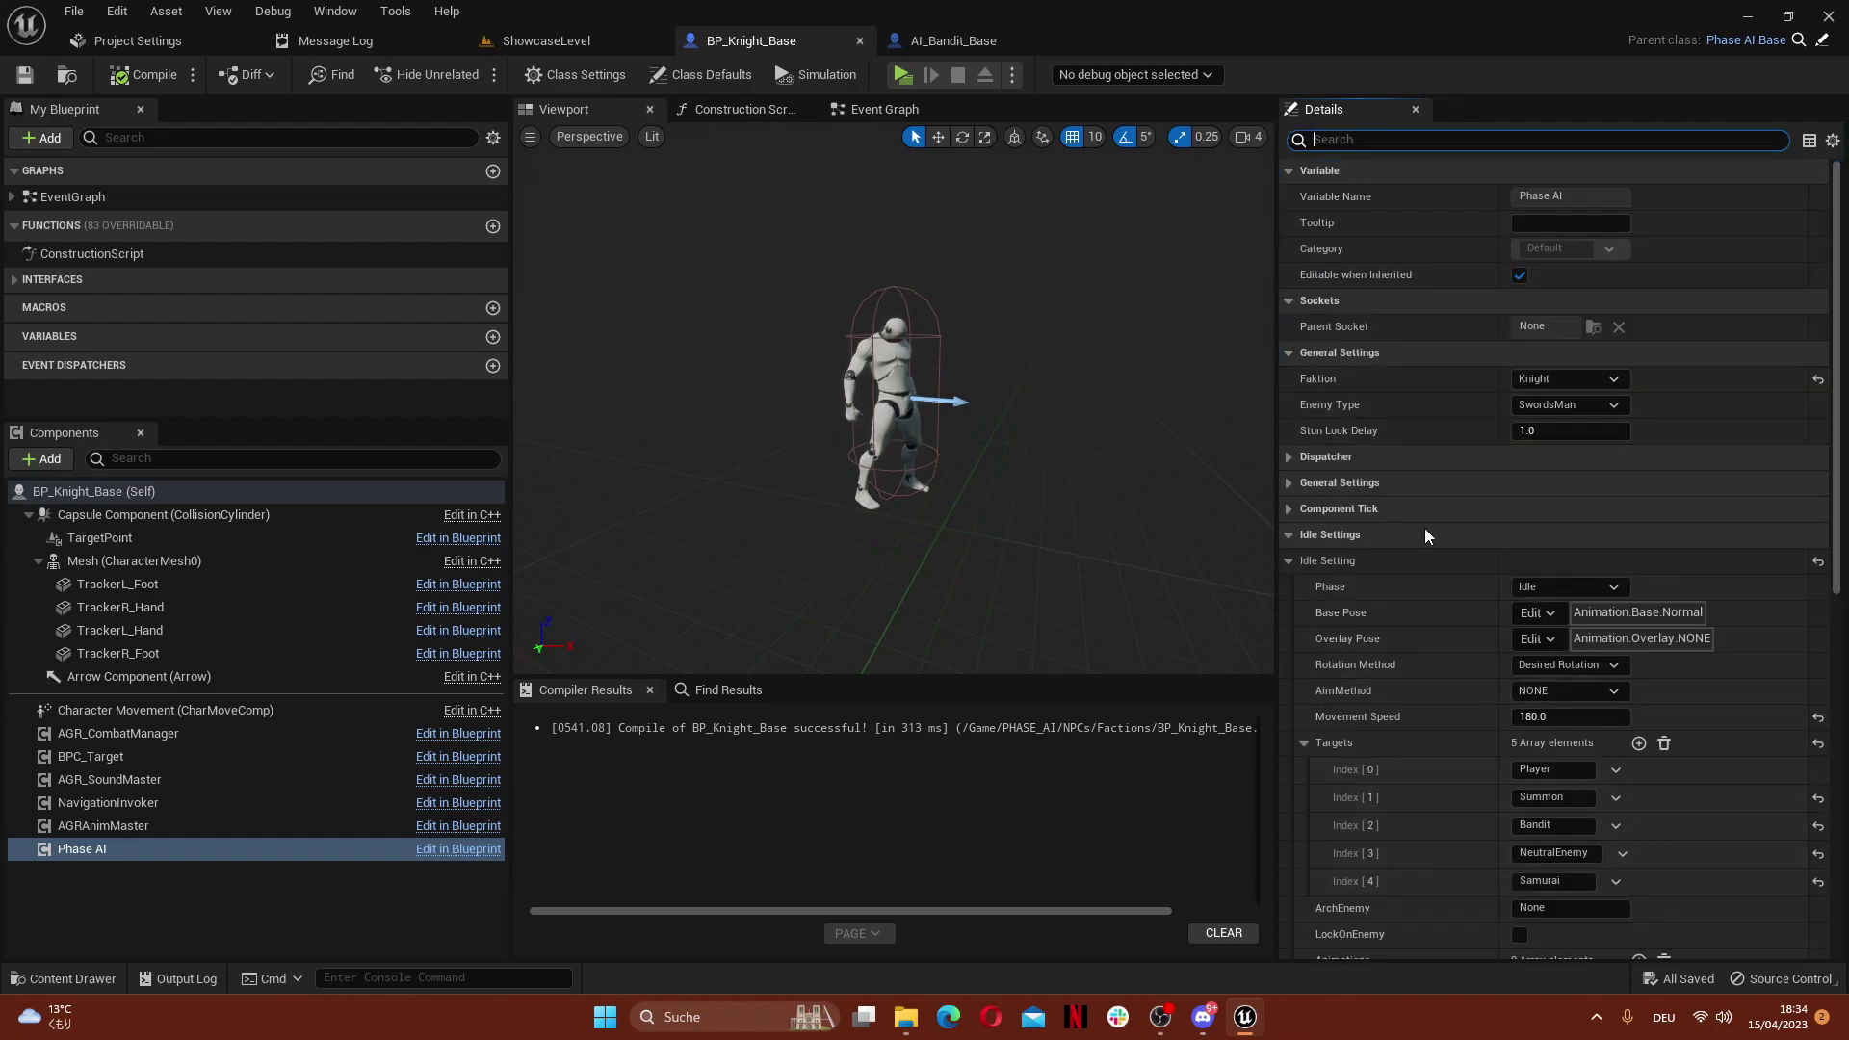
Look through the rest of the Idle Setting and collapse its Delay group
{"action": "scroll", "coordinate": [1424, 528], "scroll_direction": "down", "scroll_amount": 8}
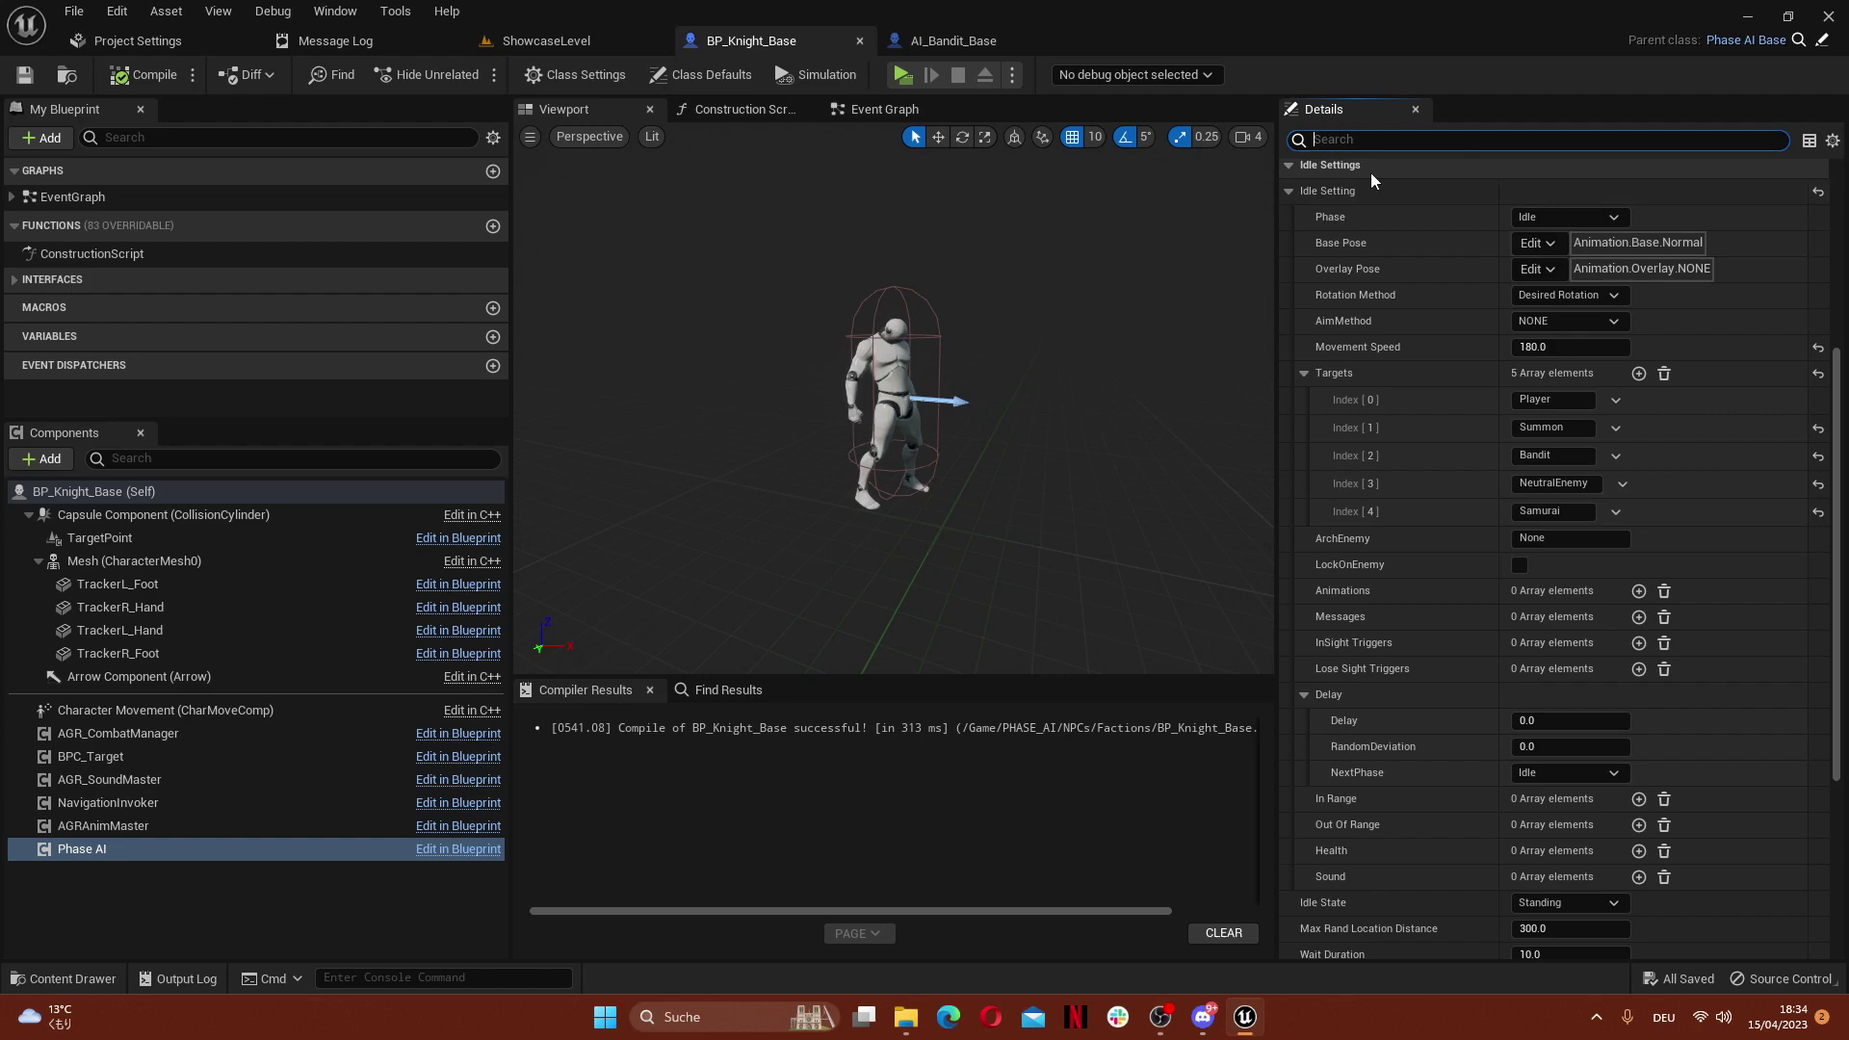
{"action": "scroll", "coordinate": [1393, 472], "scroll_direction": "down", "scroll_amount": 4}
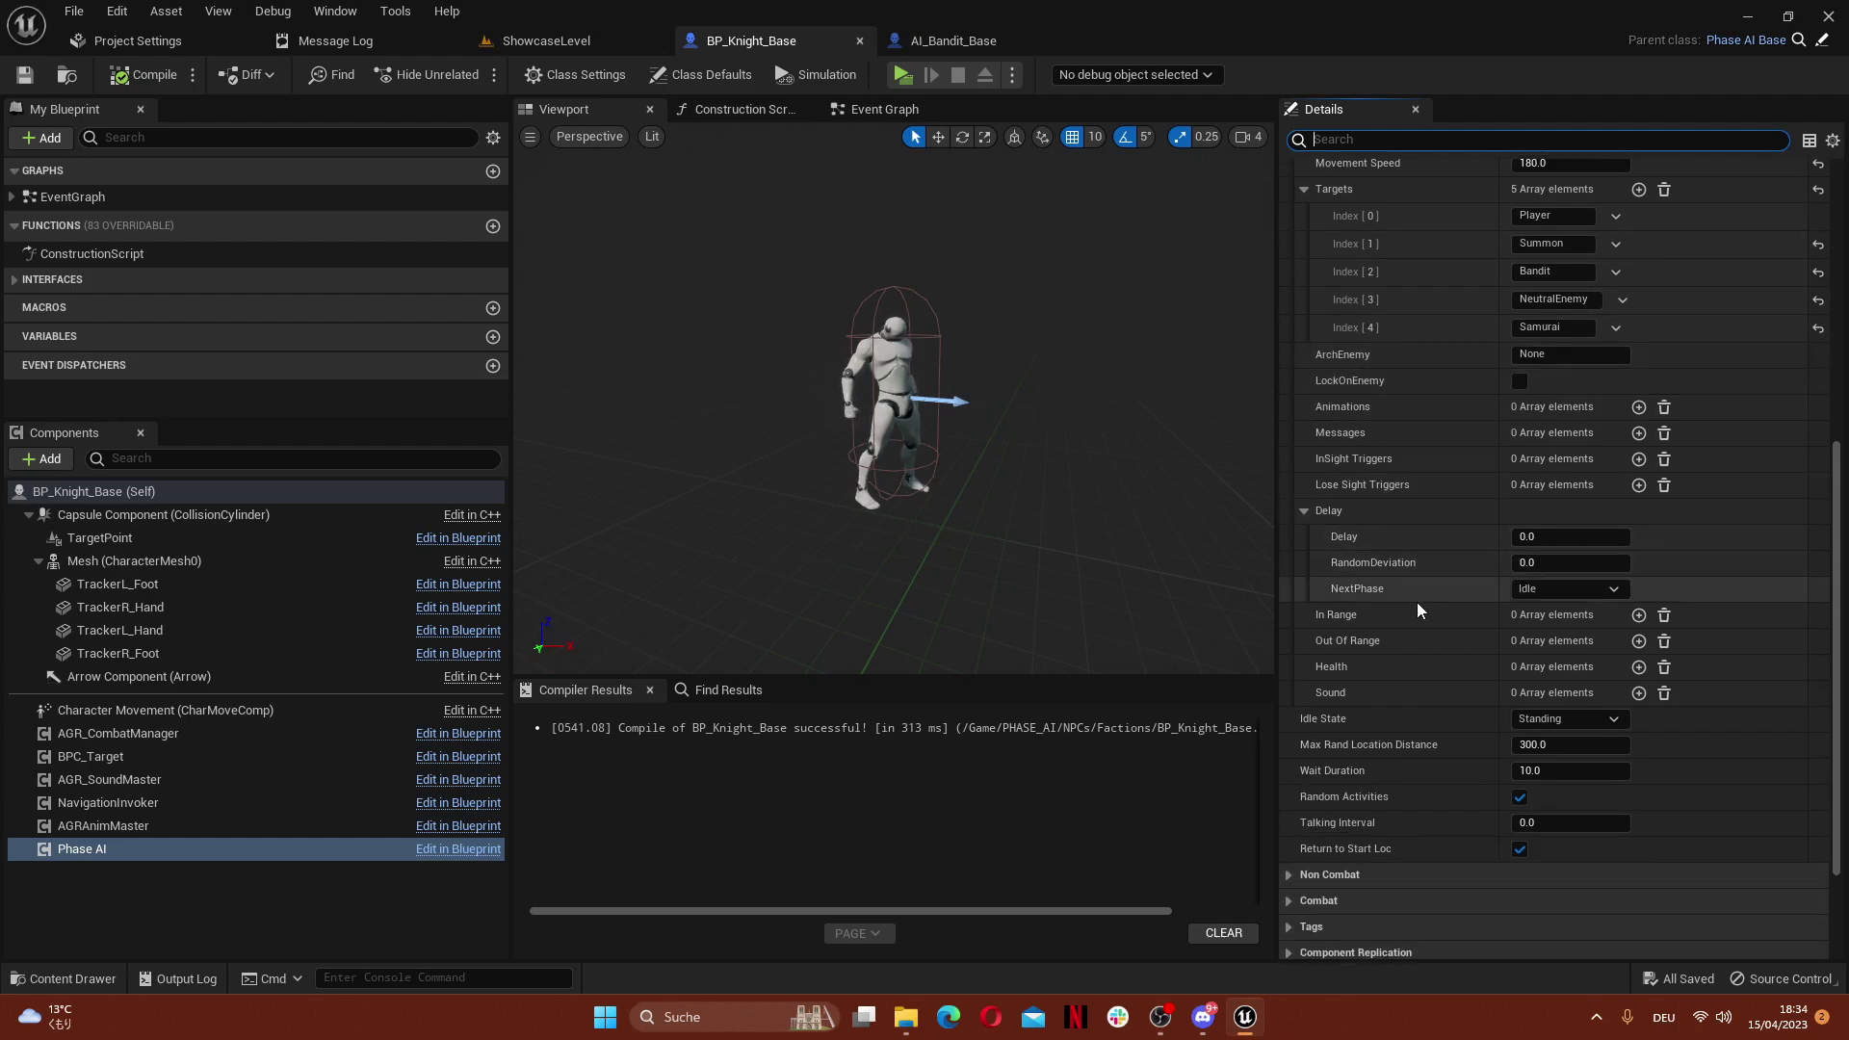
{"action": "scroll", "coordinate": [1406, 609], "scroll_direction": "up", "scroll_amount": 5}
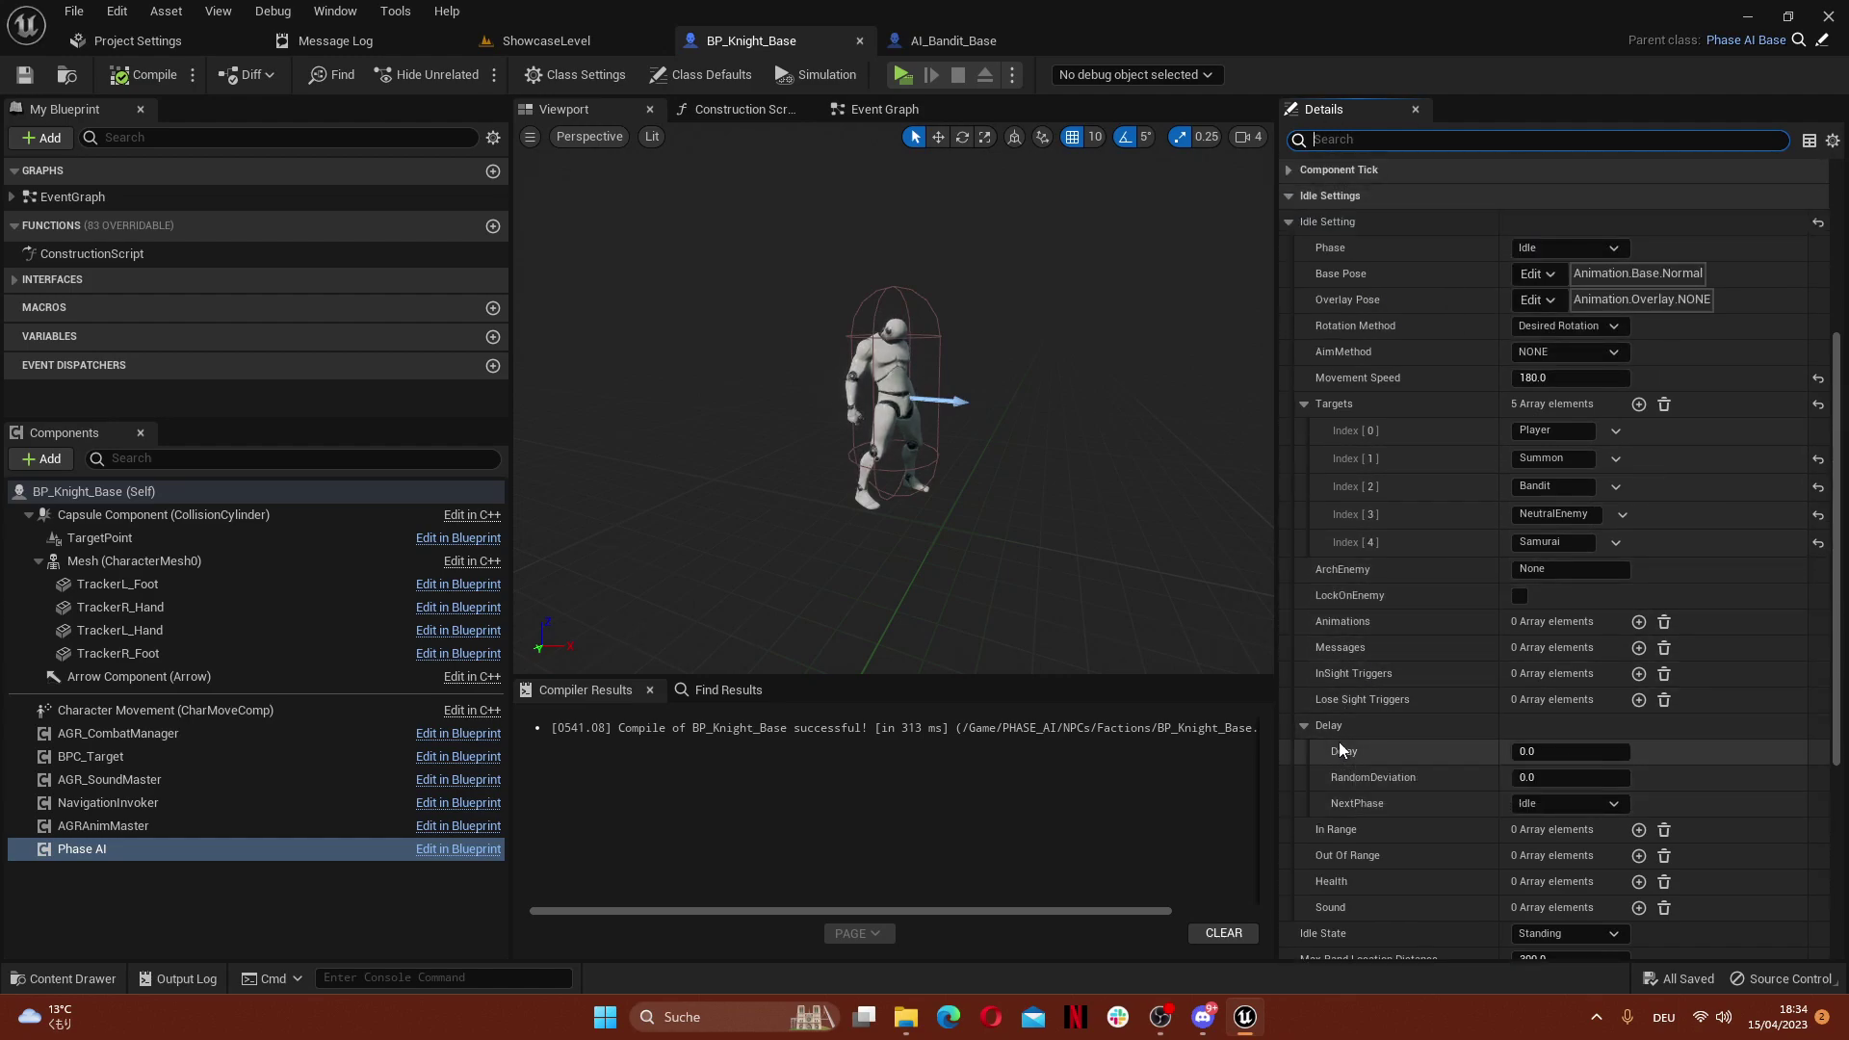
{"action": "left_click", "coordinate": [1304, 727]}
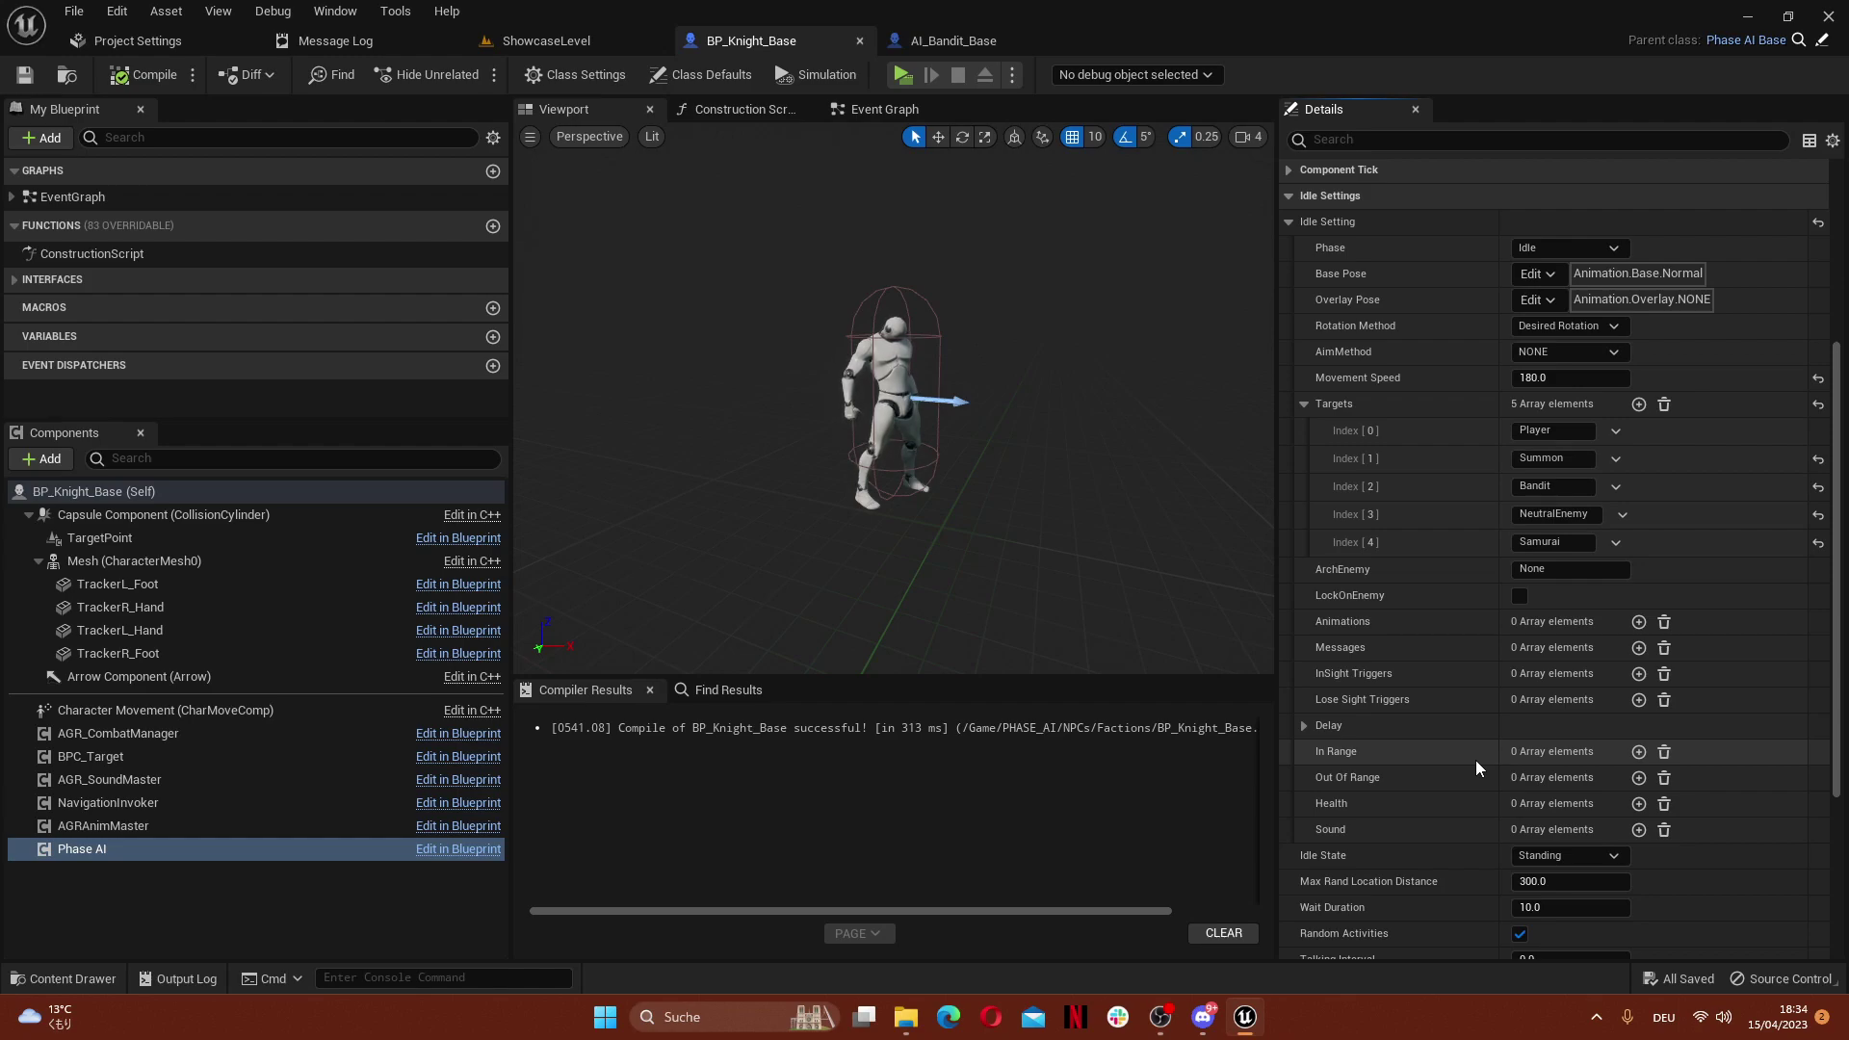
{"action": "scroll", "coordinate": [1476, 760], "scroll_direction": "down", "scroll_amount": 2}
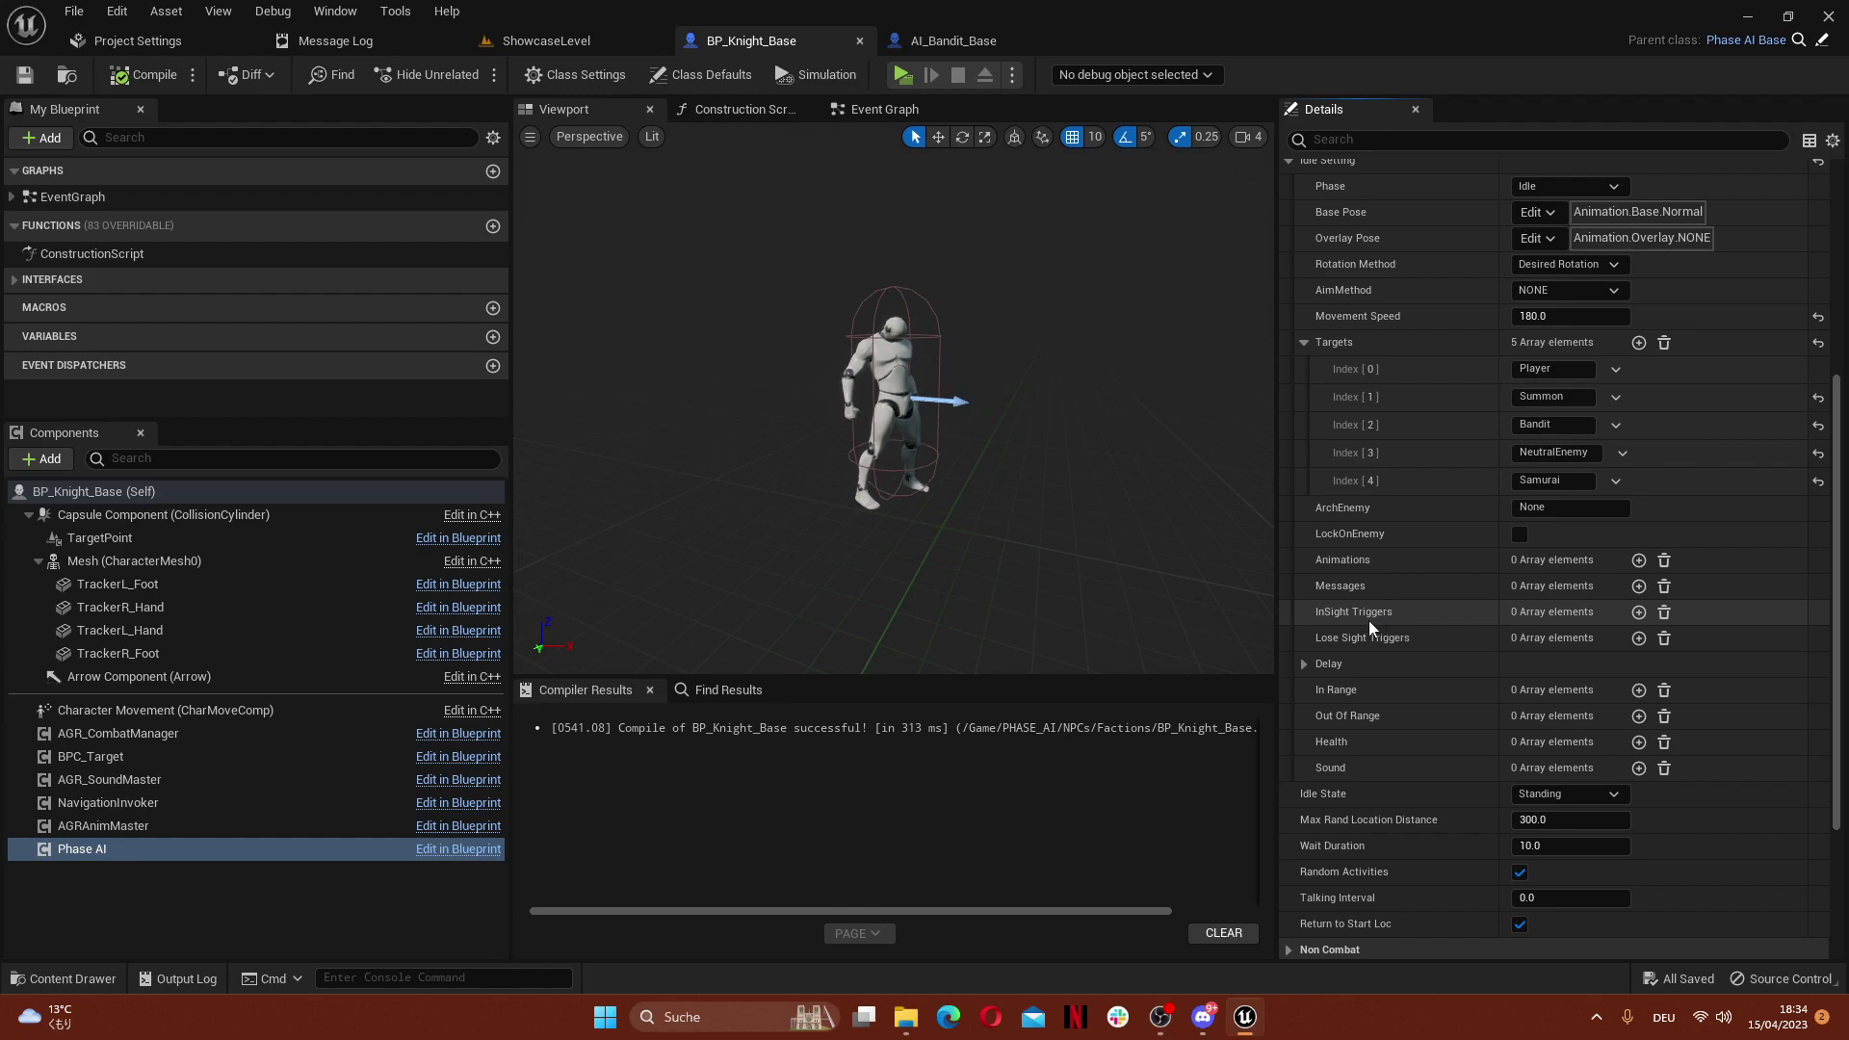
Copy the In Range array of the Idle Setting in AI_Bandit_Base
{"action": "left_click", "coordinate": [910, 43]}
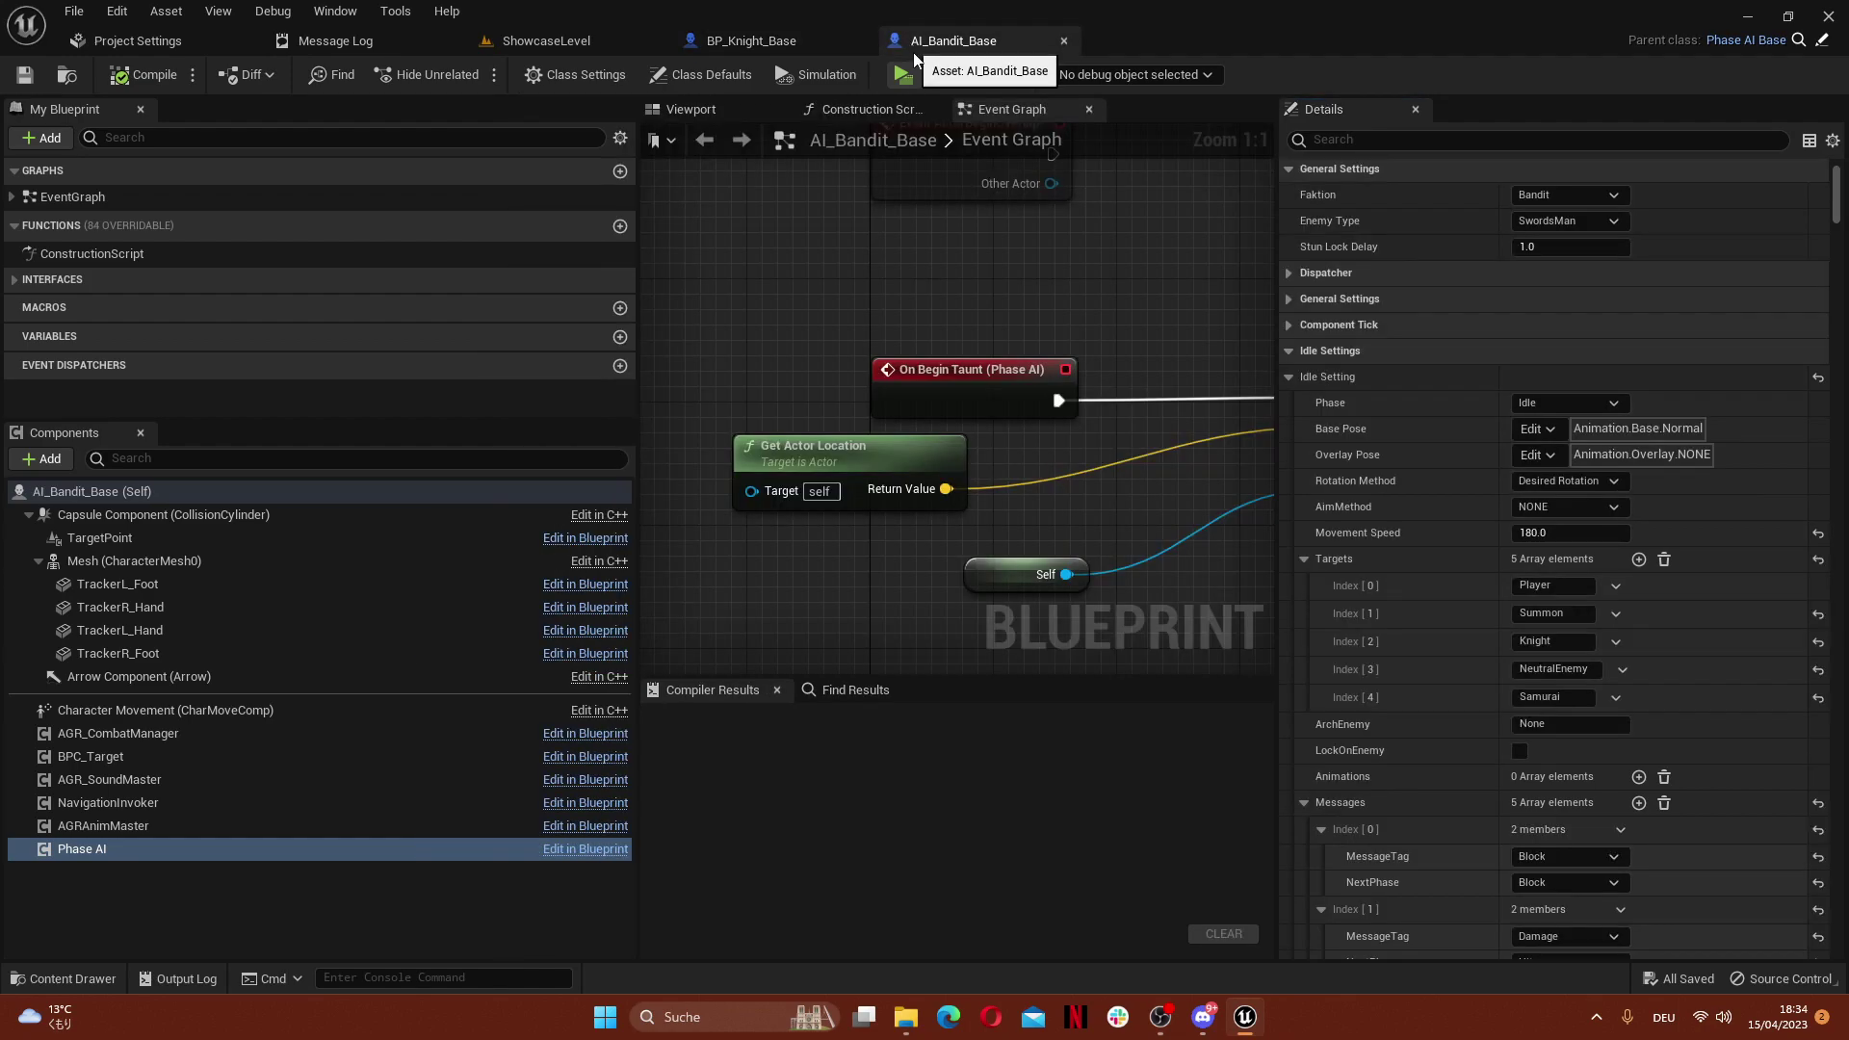
{"action": "scroll", "coordinate": [1418, 701], "scroll_direction": "down", "scroll_amount": 4}
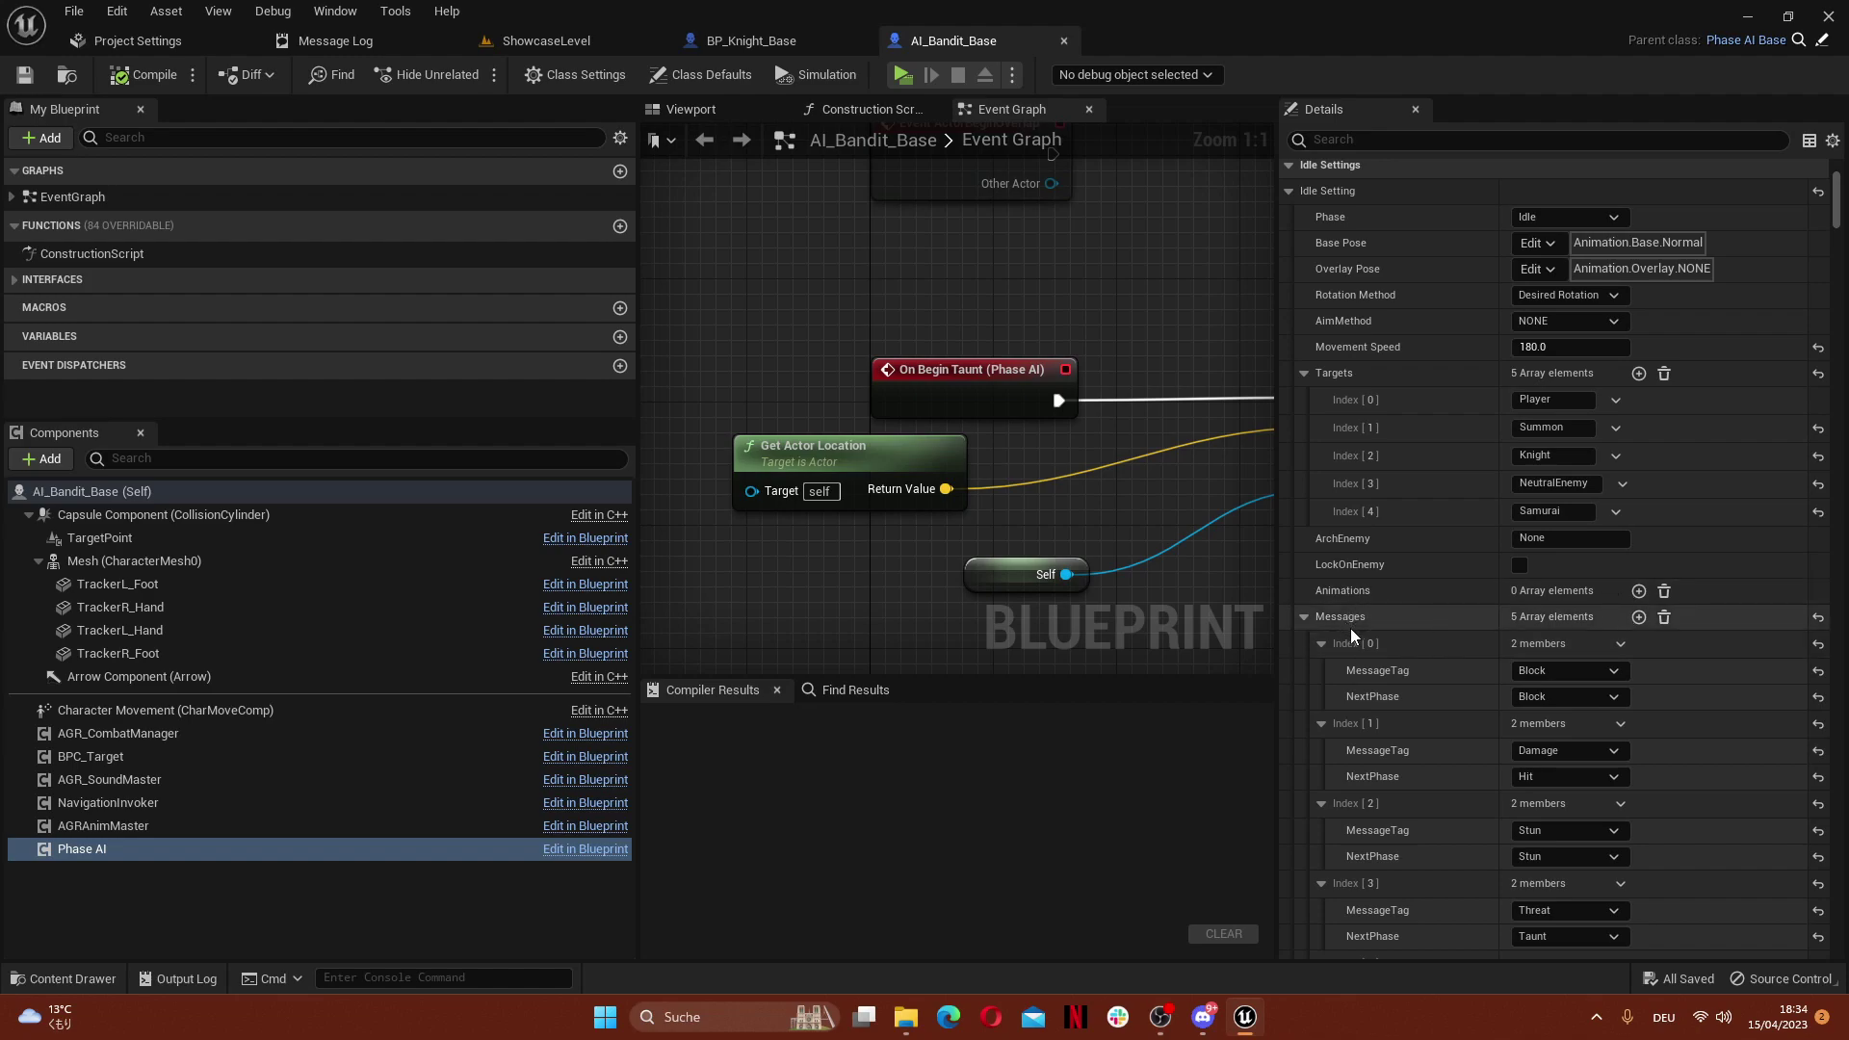
{"action": "scroll", "coordinate": [1350, 628], "scroll_direction": "down", "scroll_amount": 15}
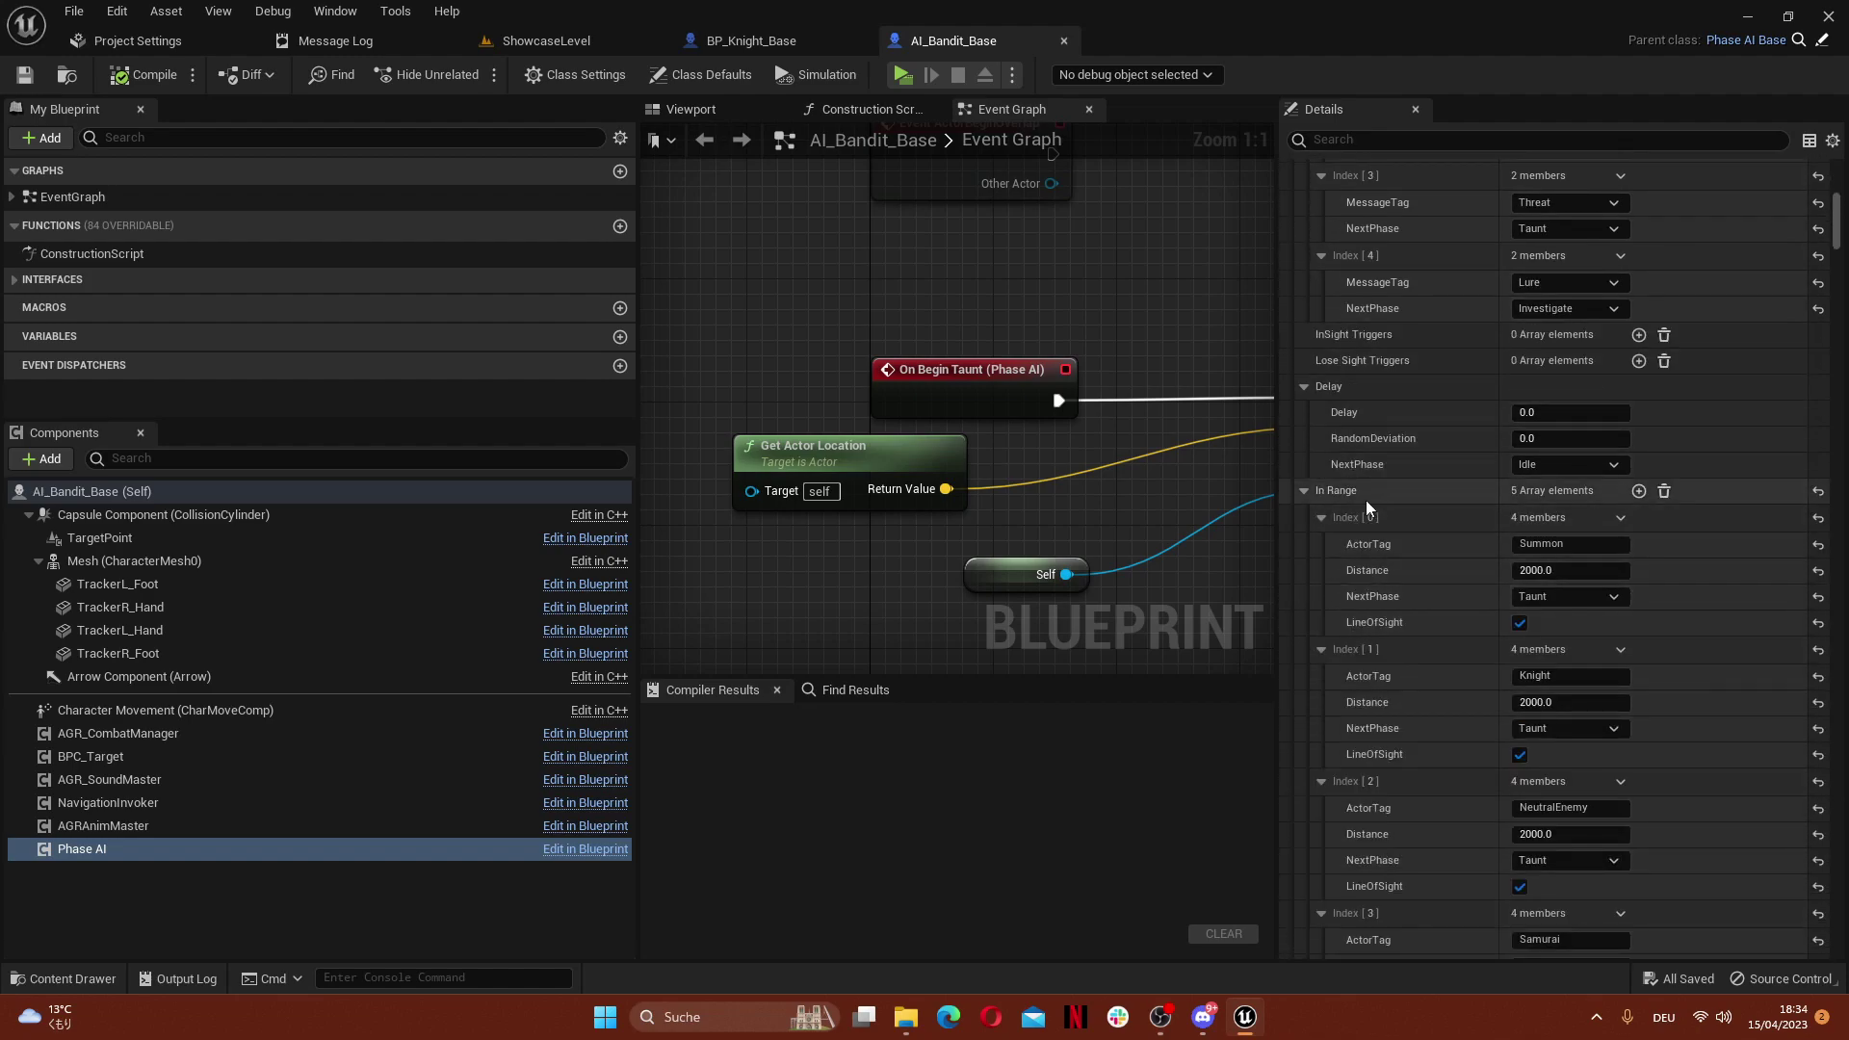
{"action": "right_click", "coordinate": [1339, 490]}
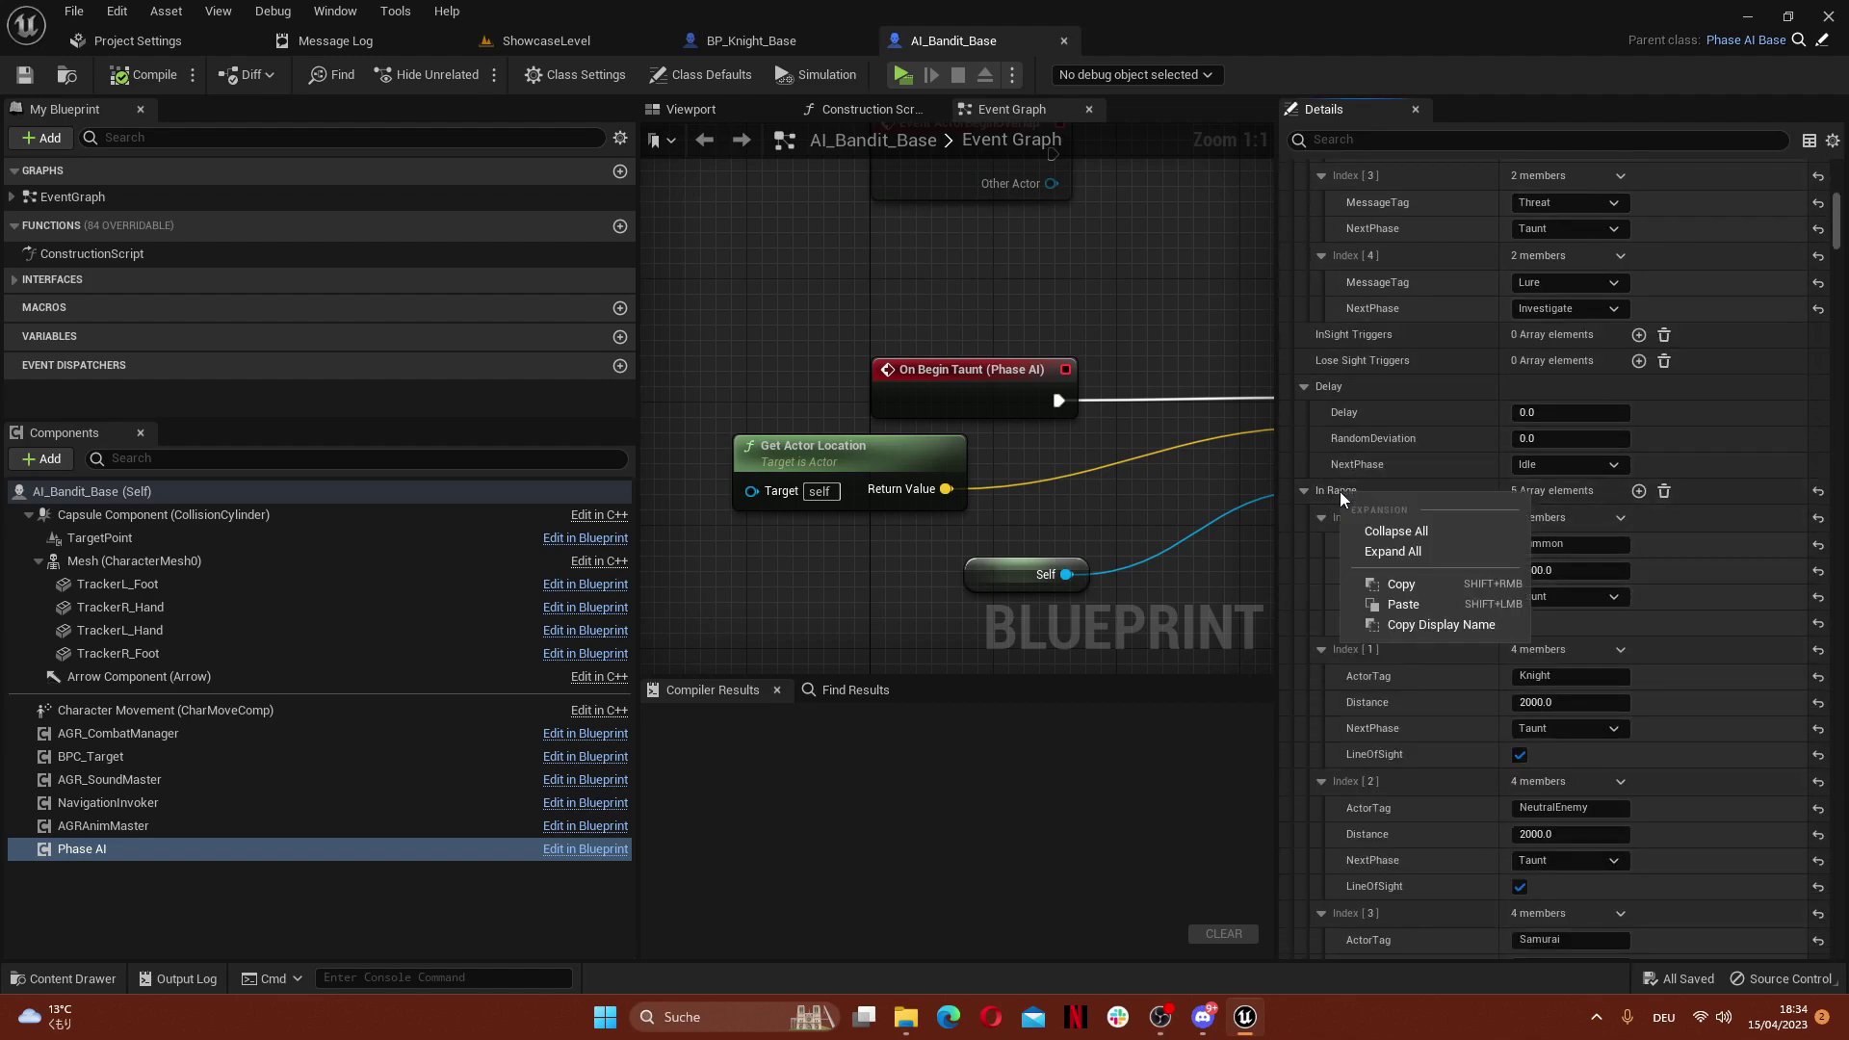
{"action": "left_click", "coordinate": [1413, 585]}
Paste the copied array over In Range in the Idle Setting of BP_Knight_Base
{"action": "left_click", "coordinate": [761, 40]}
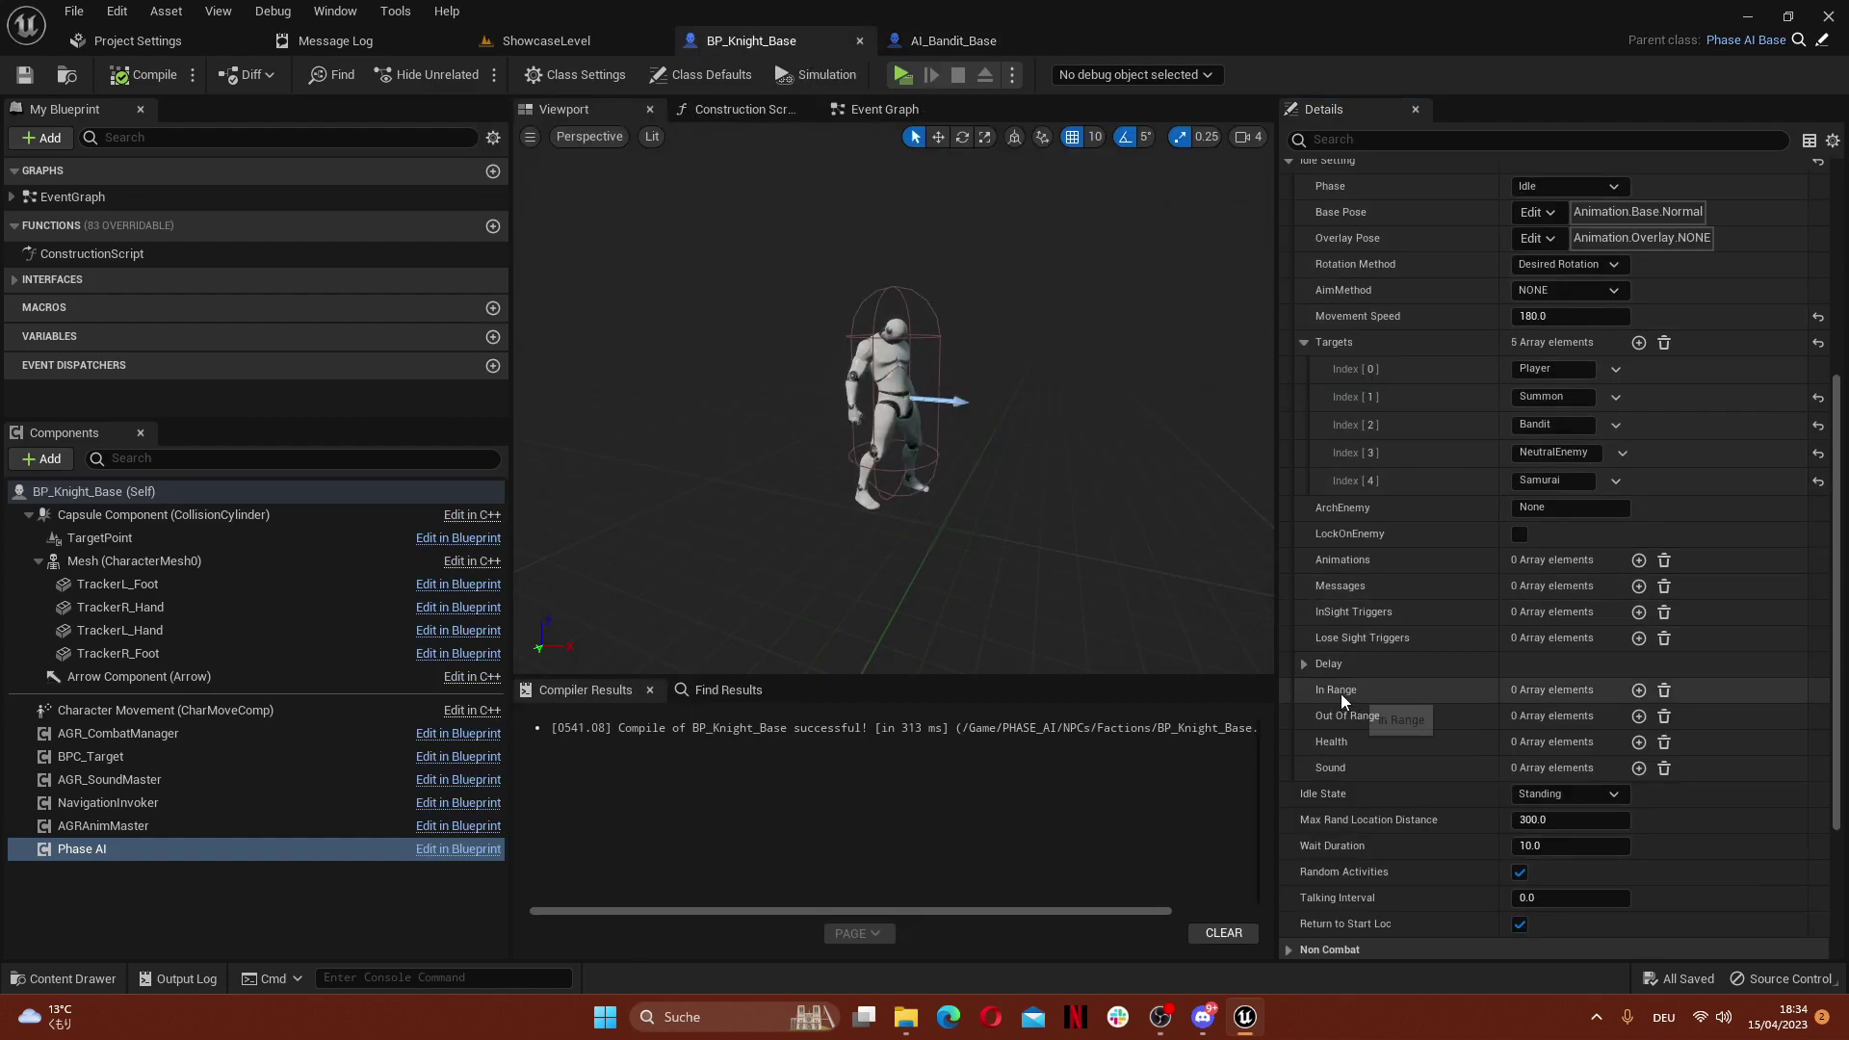
{"action": "key", "text": "ctrl+v"}
{"action": "scroll", "coordinate": [1366, 684], "scroll_direction": "down", "scroll_amount": 5}
{"action": "scroll", "coordinate": [1366, 684], "scroll_direction": "up", "scroll_amount": 8}
{"action": "scroll", "coordinate": [1325, 280], "scroll_direction": "down", "scroll_amount": 10}
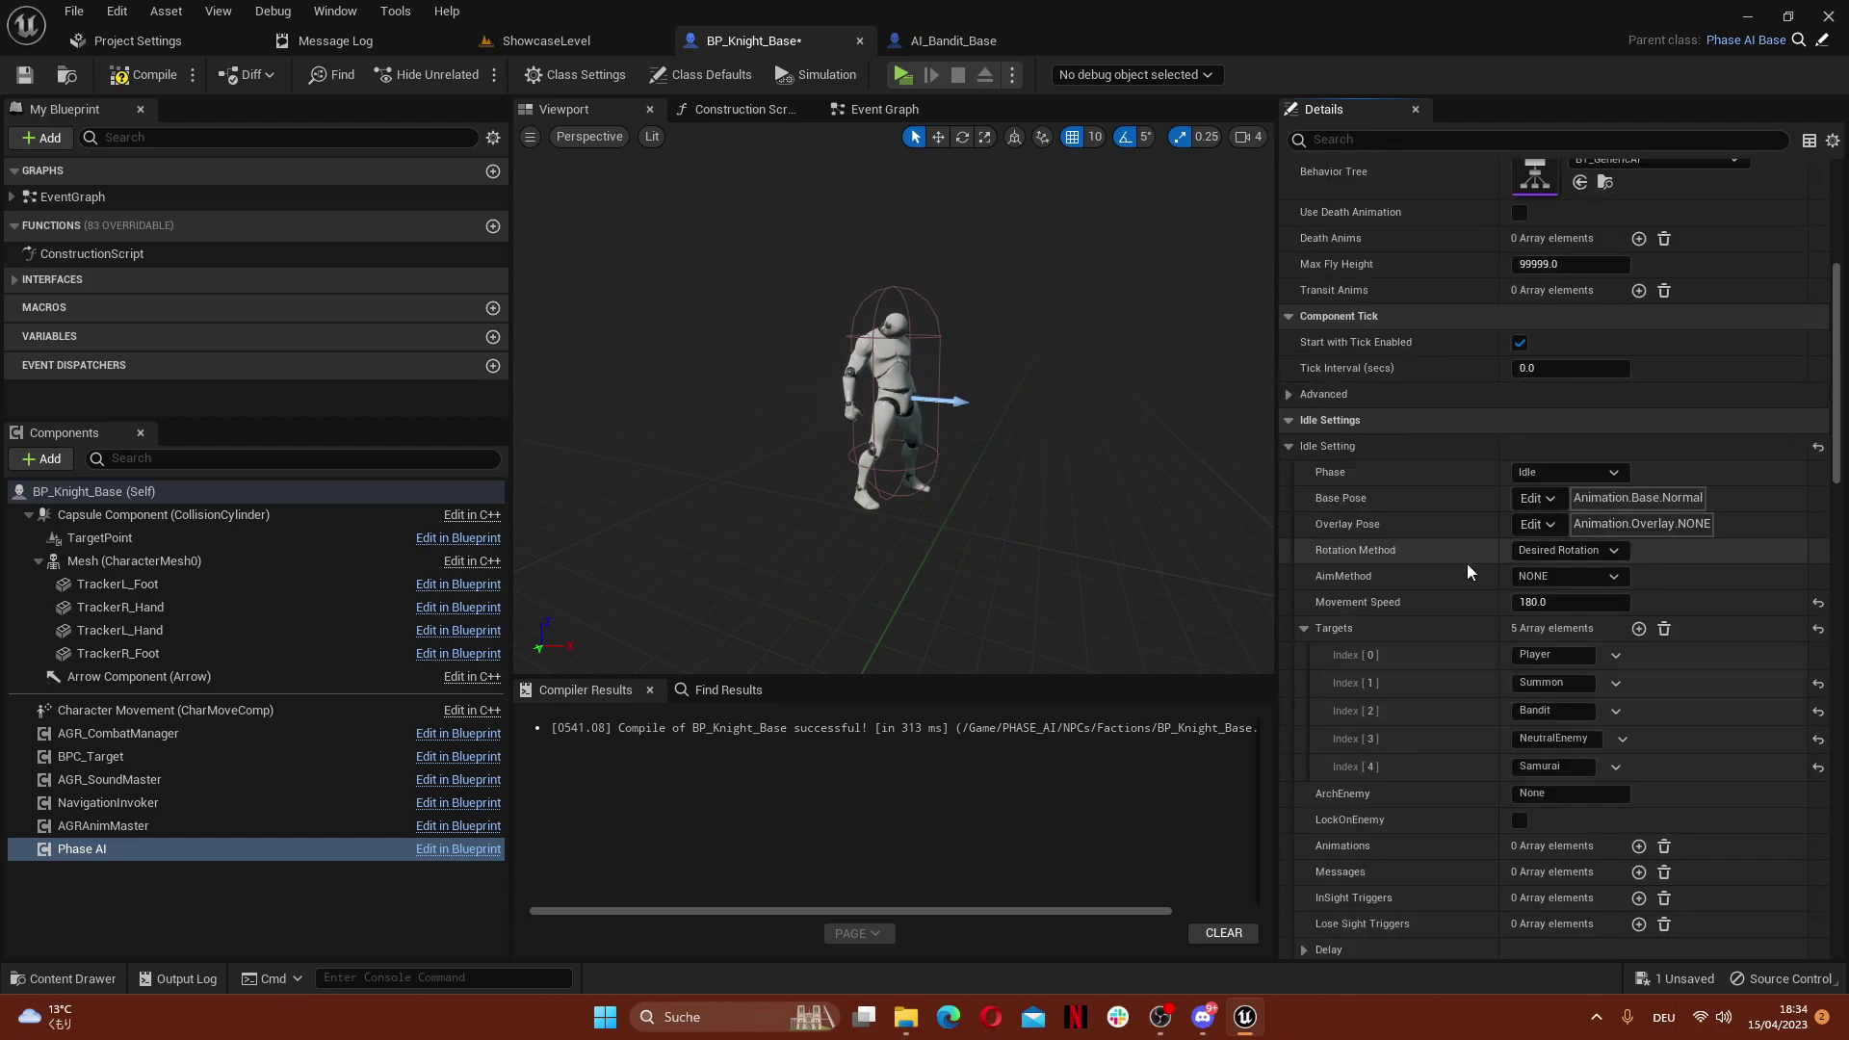
Expand all five entries of the pasted In Range array in the Idle Setting
{"action": "scroll", "coordinate": [1466, 563], "scroll_direction": "down", "scroll_amount": 1}
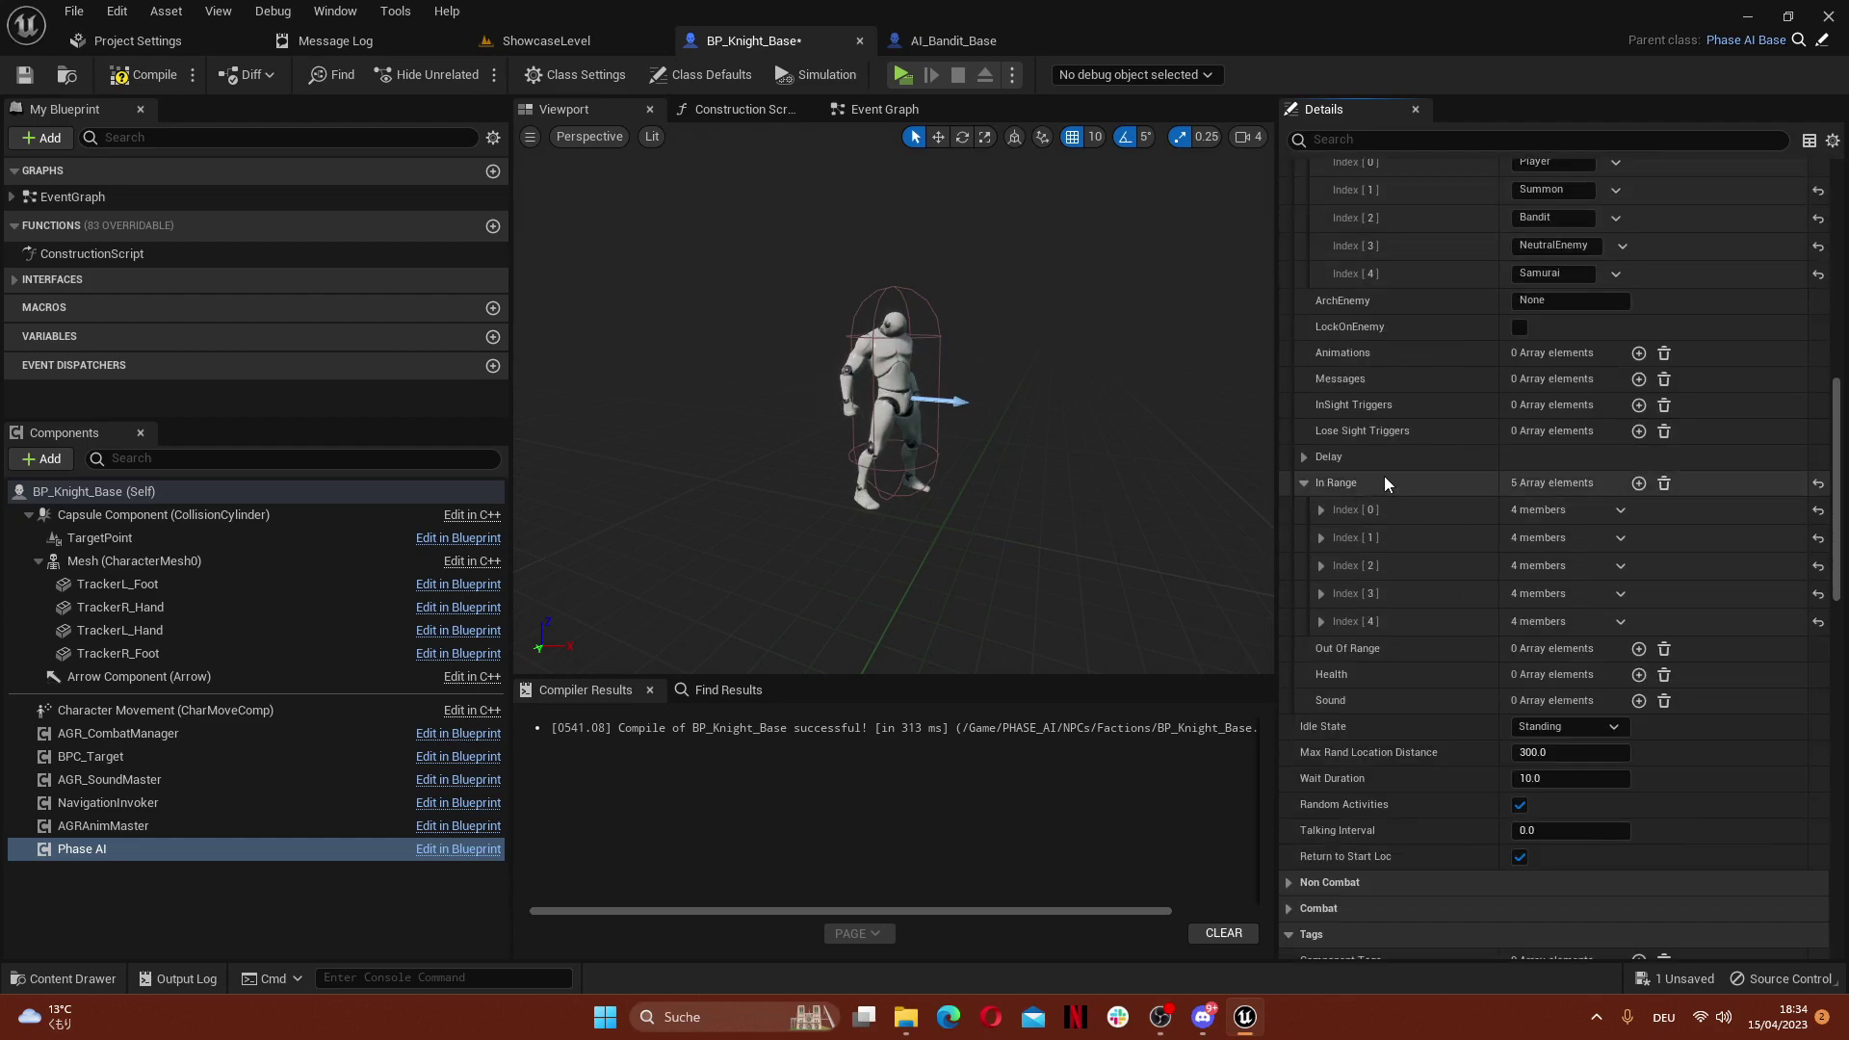
{"action": "left_click", "coordinate": [1321, 622]}
{"action": "left_click", "coordinate": [1321, 593]}
{"action": "left_click", "coordinate": [1321, 565]}
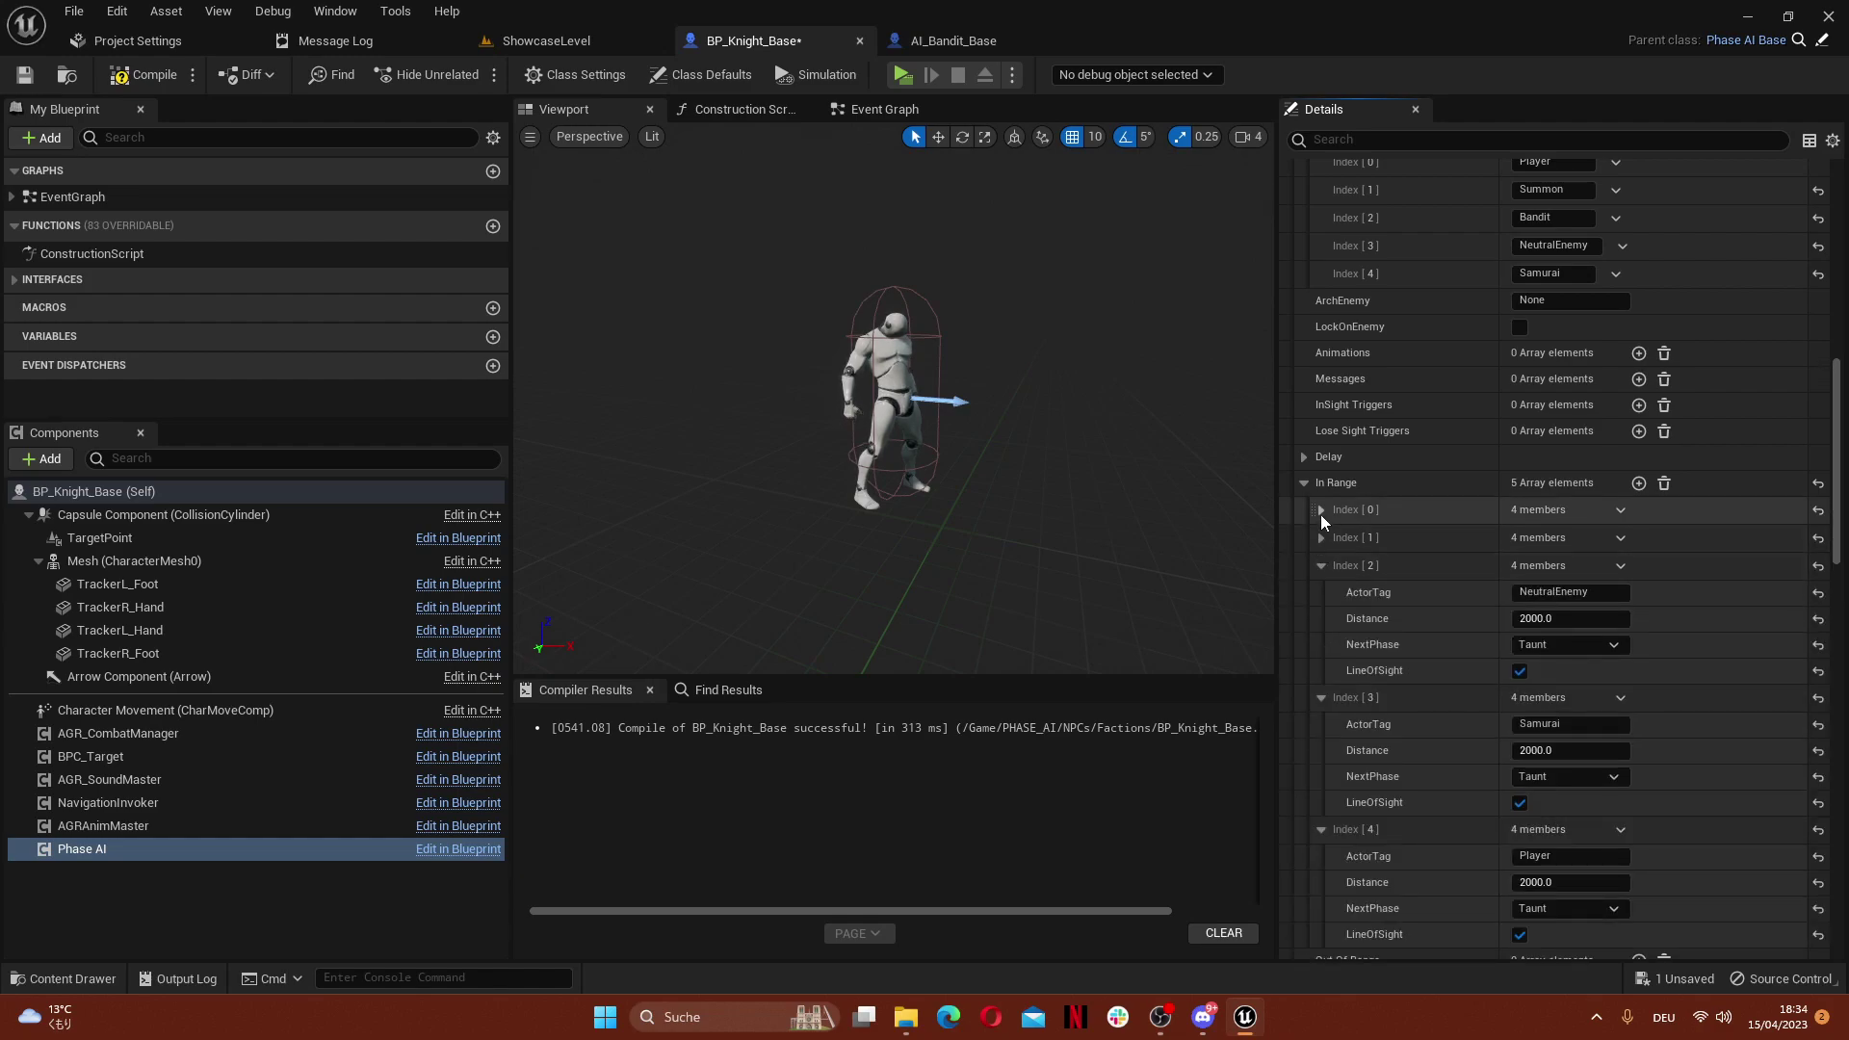
{"action": "left_click", "coordinate": [1321, 511]}
{"action": "left_click", "coordinate": [1321, 641]}
{"action": "scroll", "coordinate": [1722, 669], "scroll_direction": "up", "scroll_amount": 1}
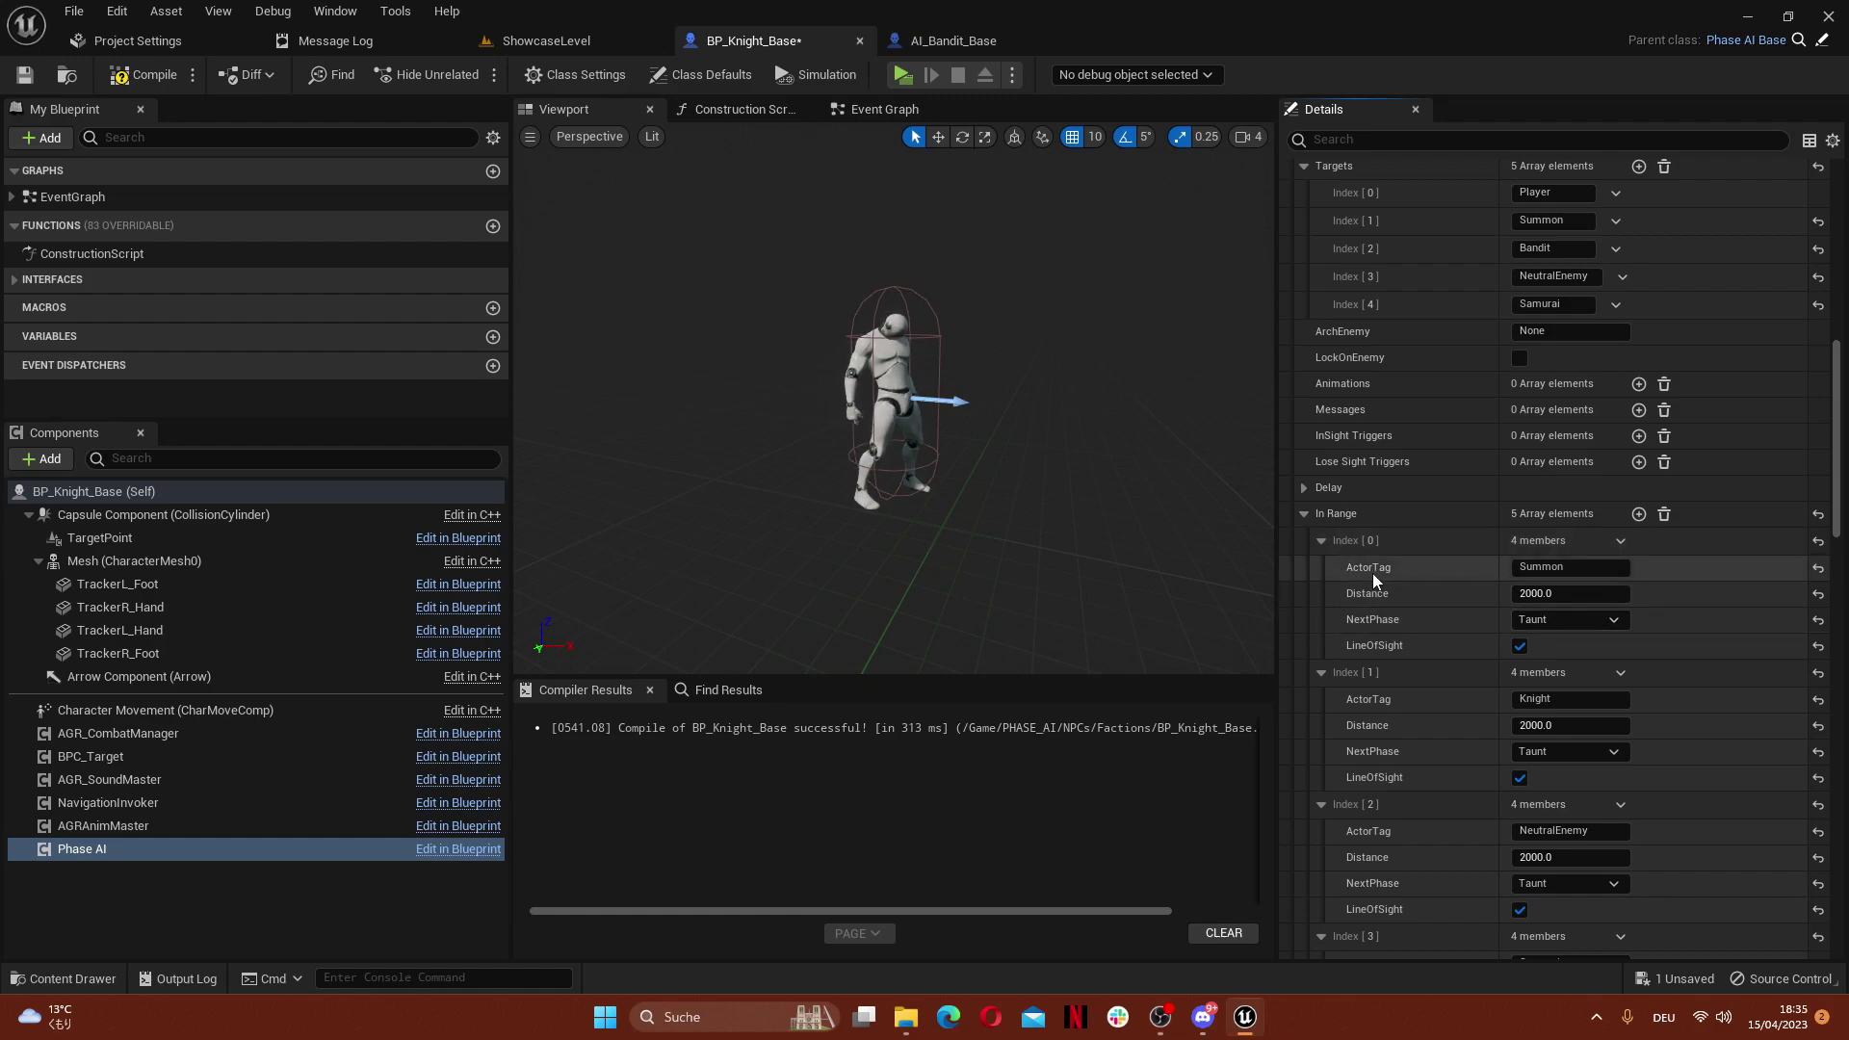
Review the ActorTag, Distance and NextPhase of the In Range entries and compare them with the Idle Targets
{"action": "left_click", "coordinate": [1566, 567]}
{"action": "left_click", "coordinate": [1657, 604]}
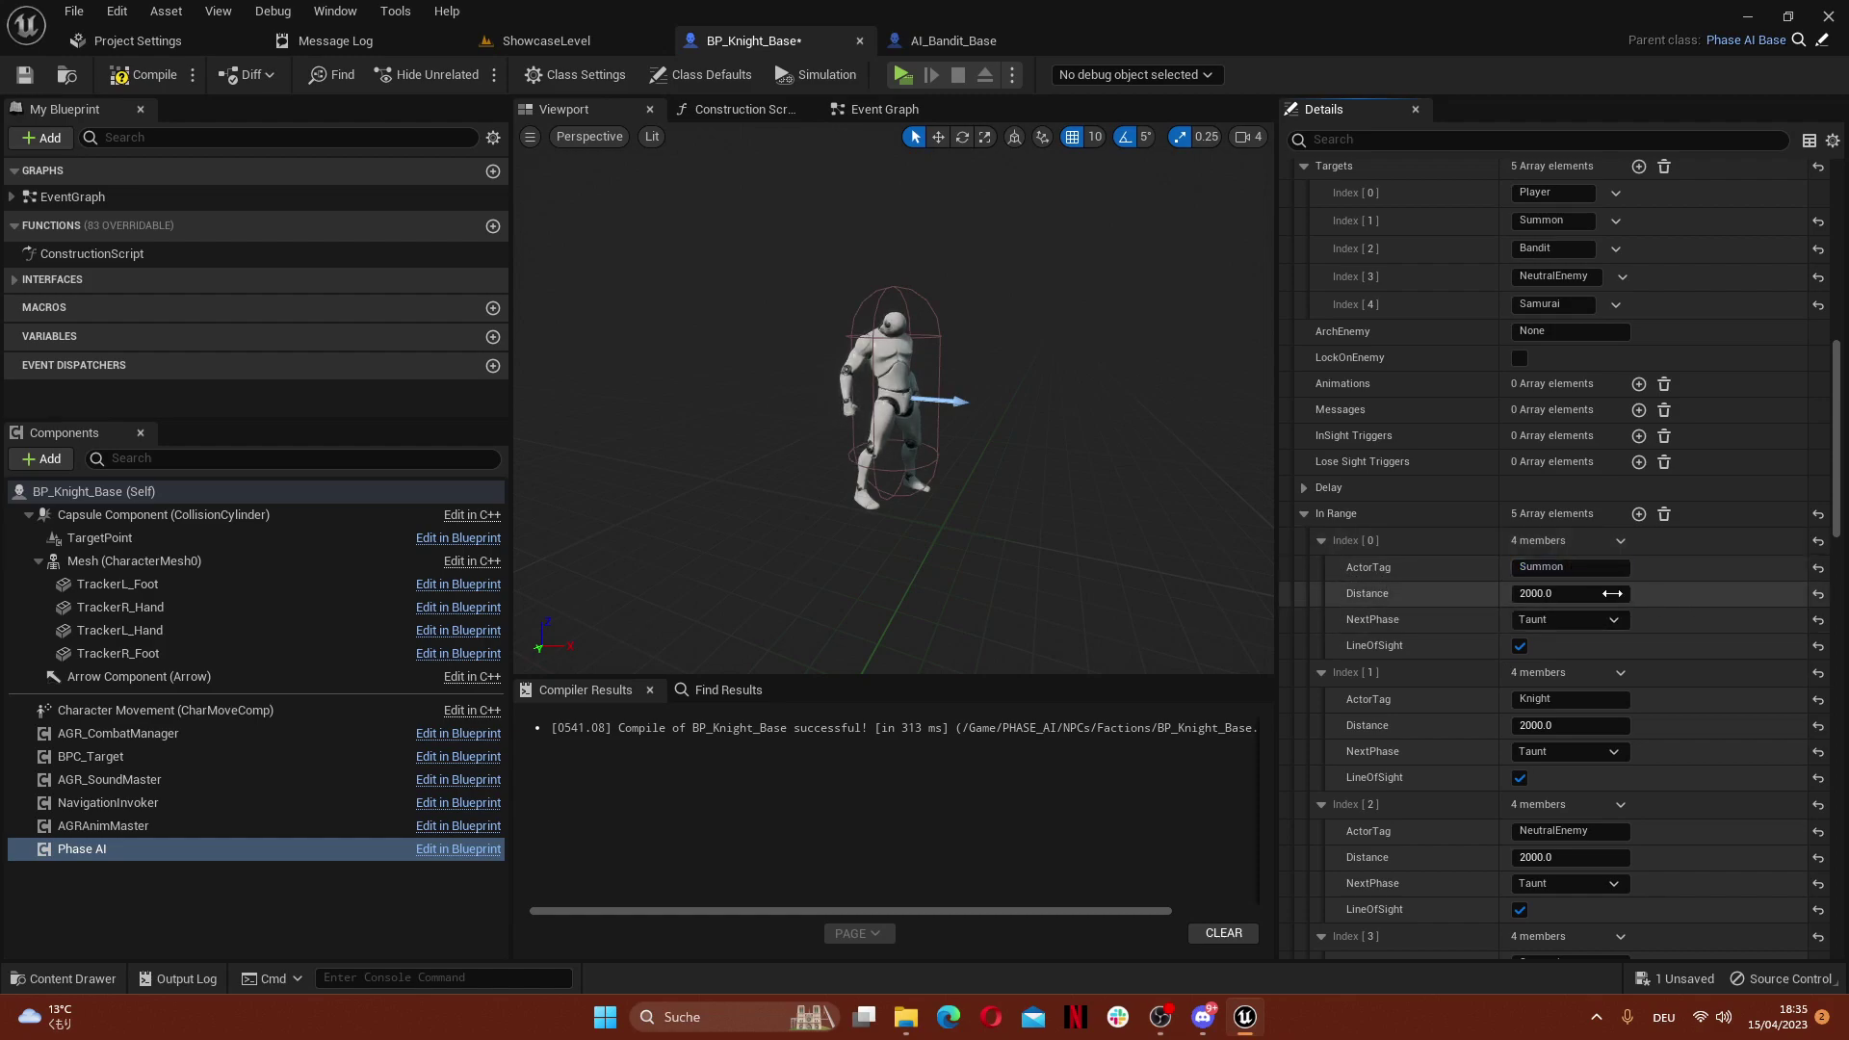
{"action": "left_click", "coordinate": [1570, 594]}
{"action": "left_click", "coordinate": [1681, 617]}
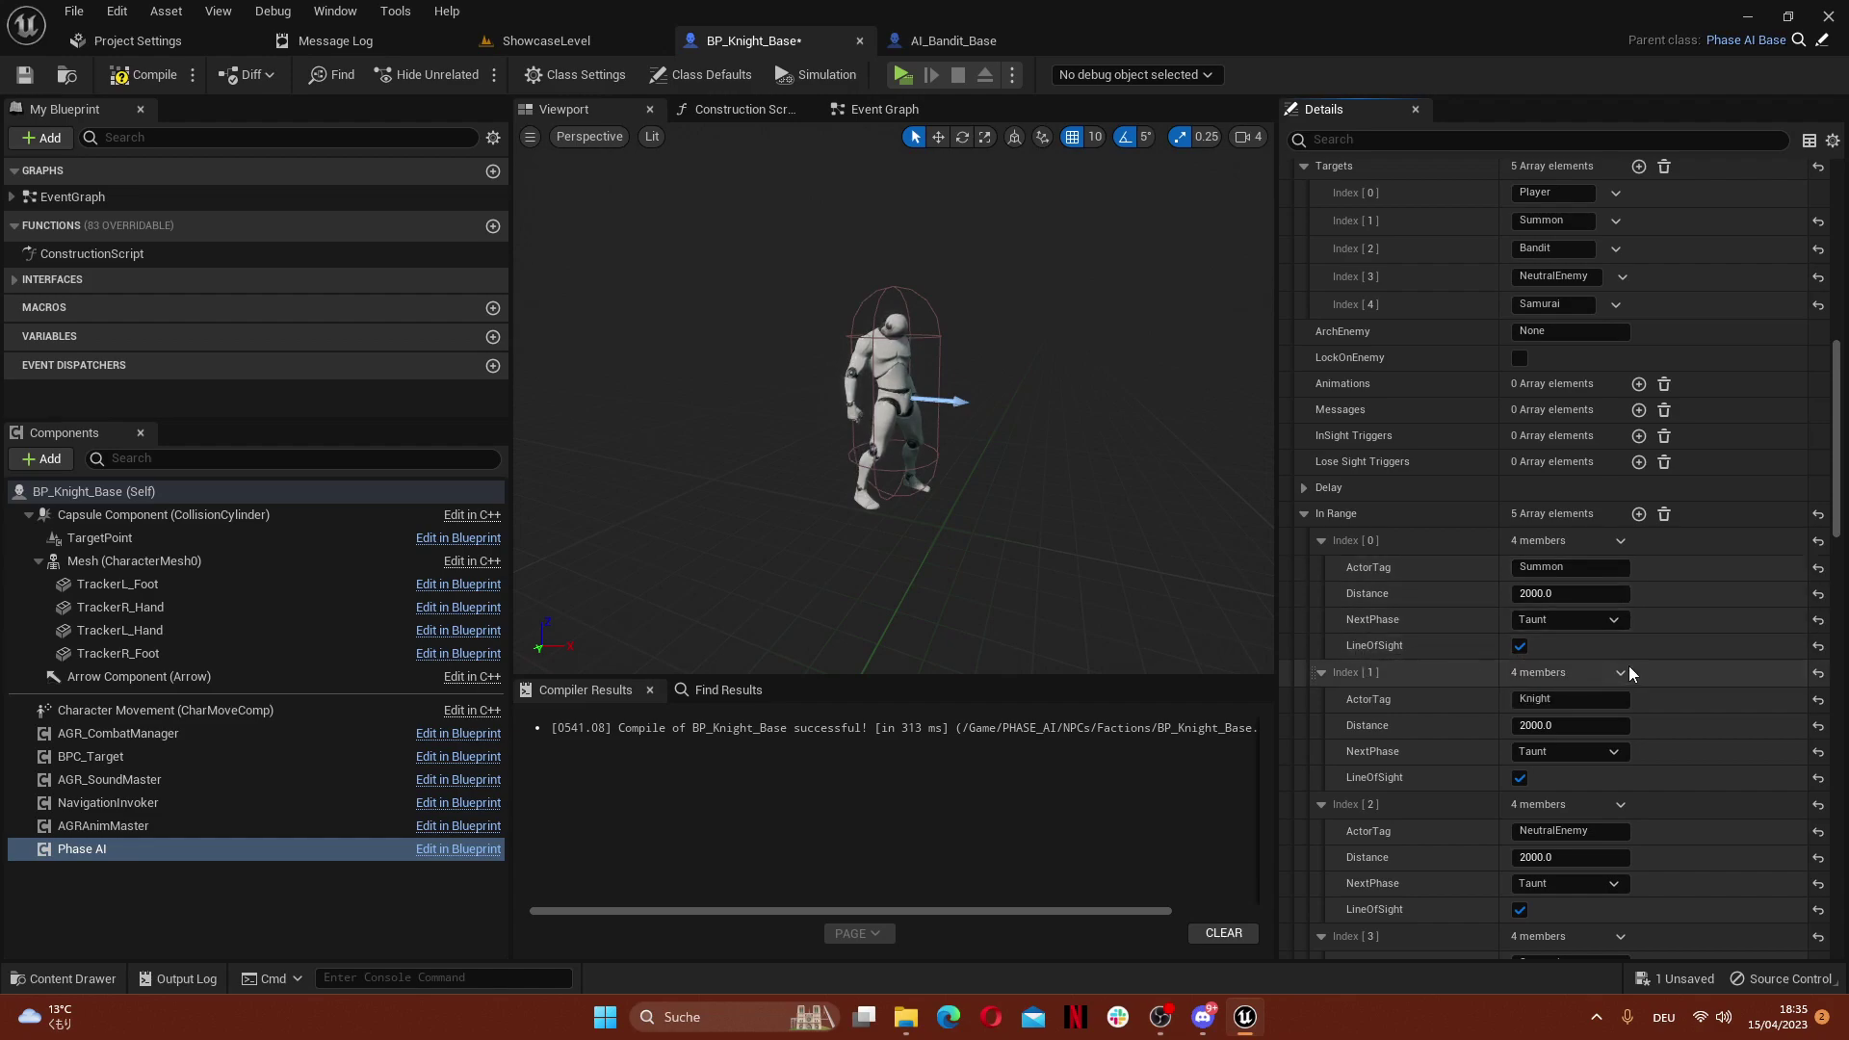
{"action": "scroll", "coordinate": [1647, 647], "scroll_direction": "down", "scroll_amount": 3}
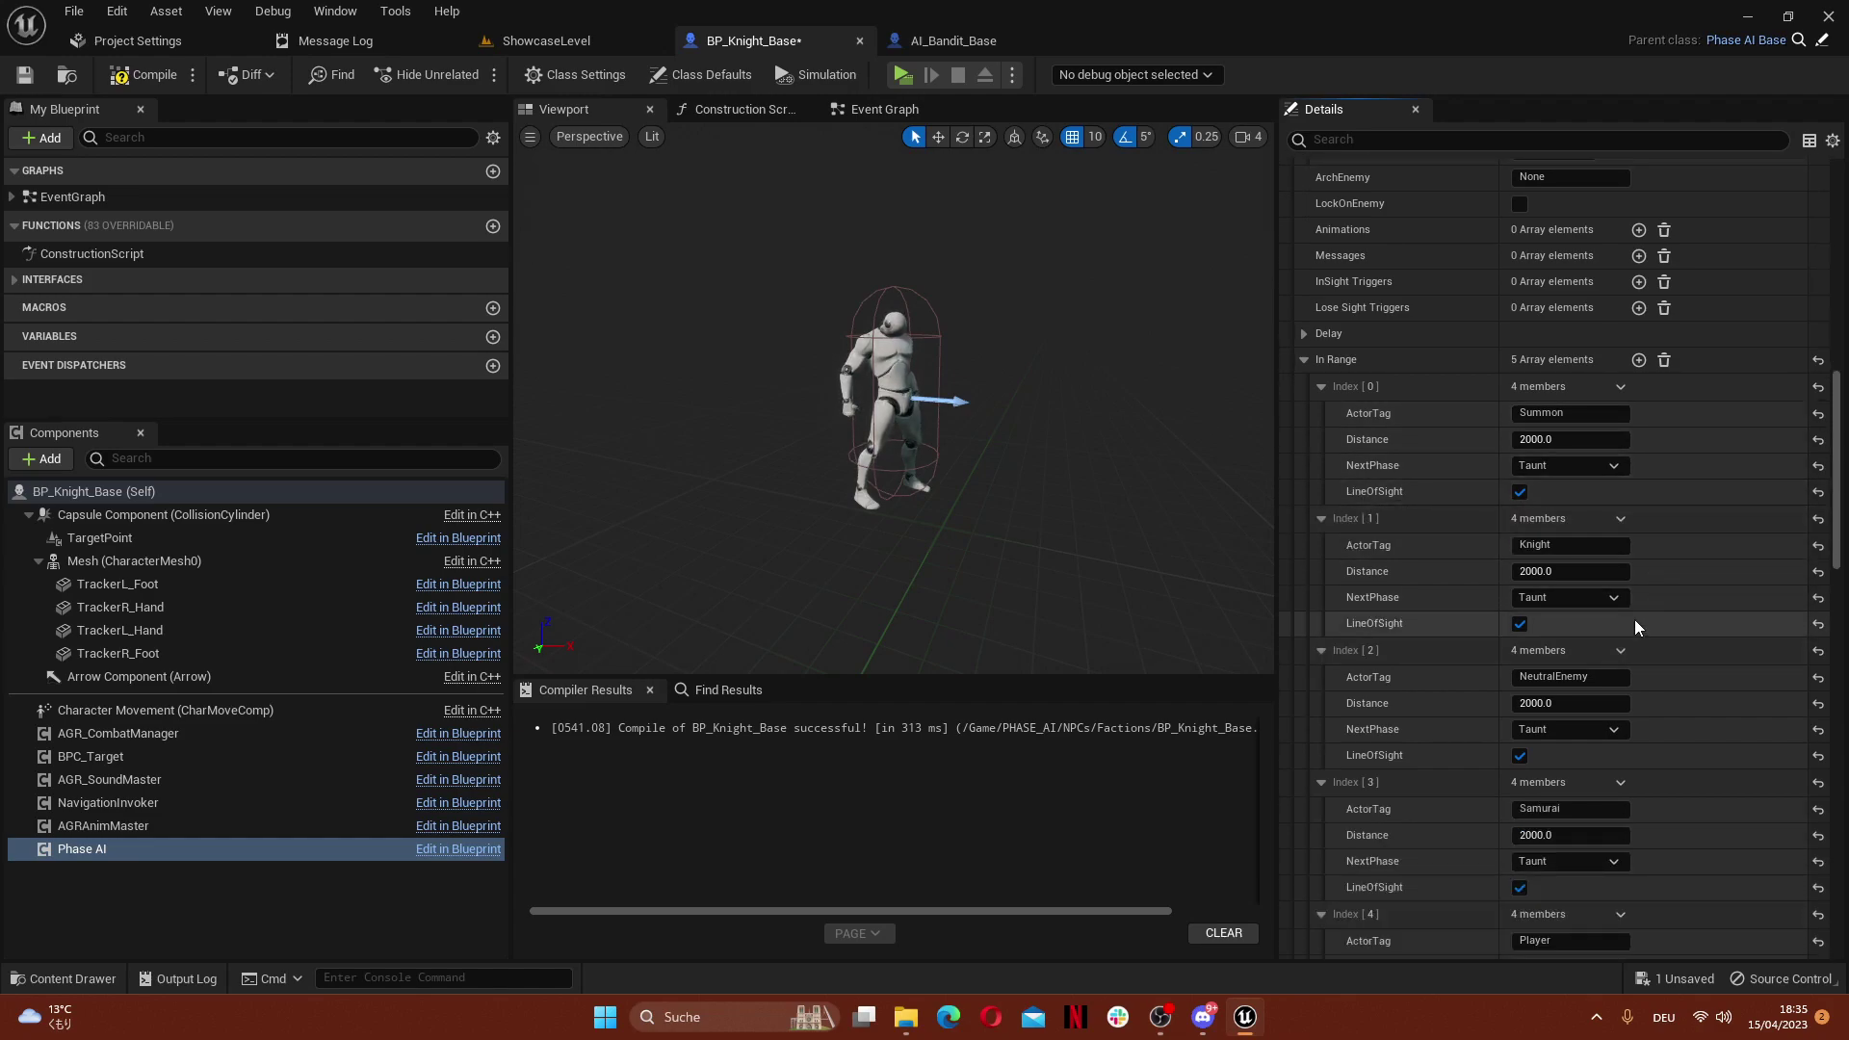
{"action": "scroll", "coordinate": [1634, 616], "scroll_direction": "down", "scroll_amount": 2}
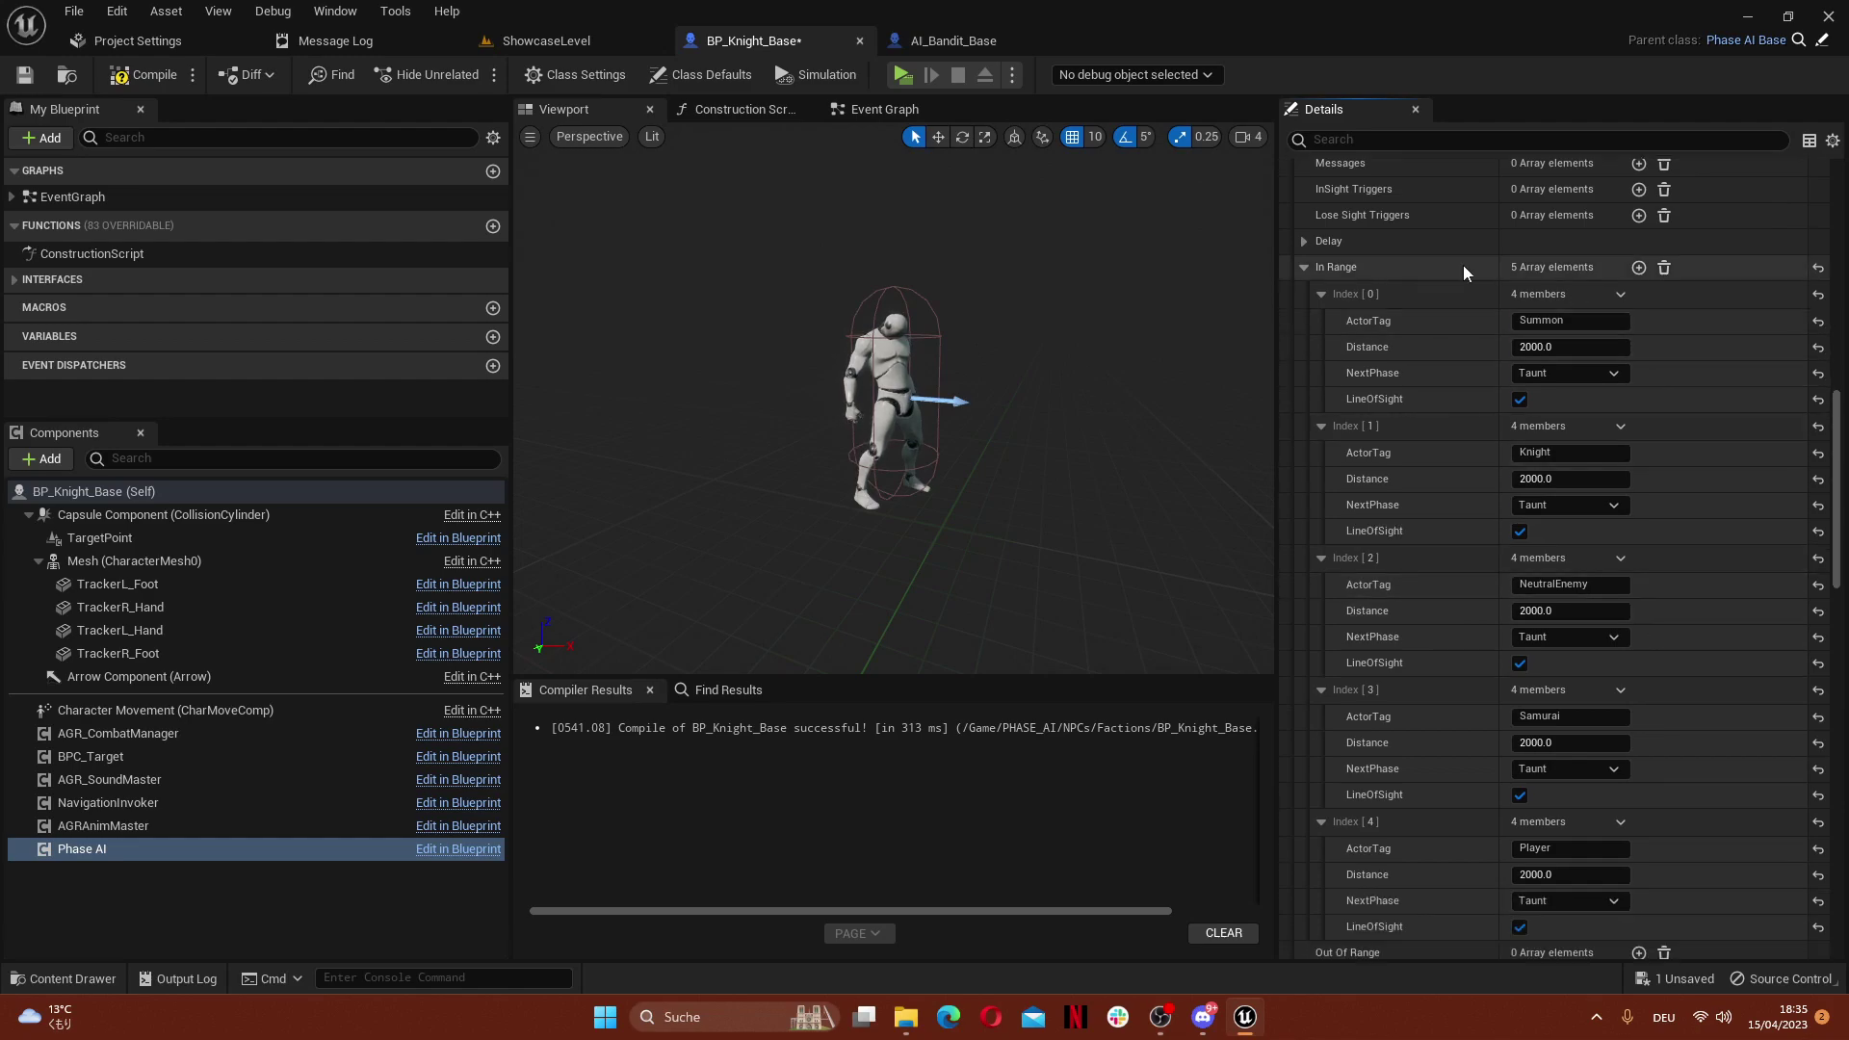
{"action": "scroll", "coordinate": [1513, 385], "scroll_direction": "up", "scroll_amount": 9}
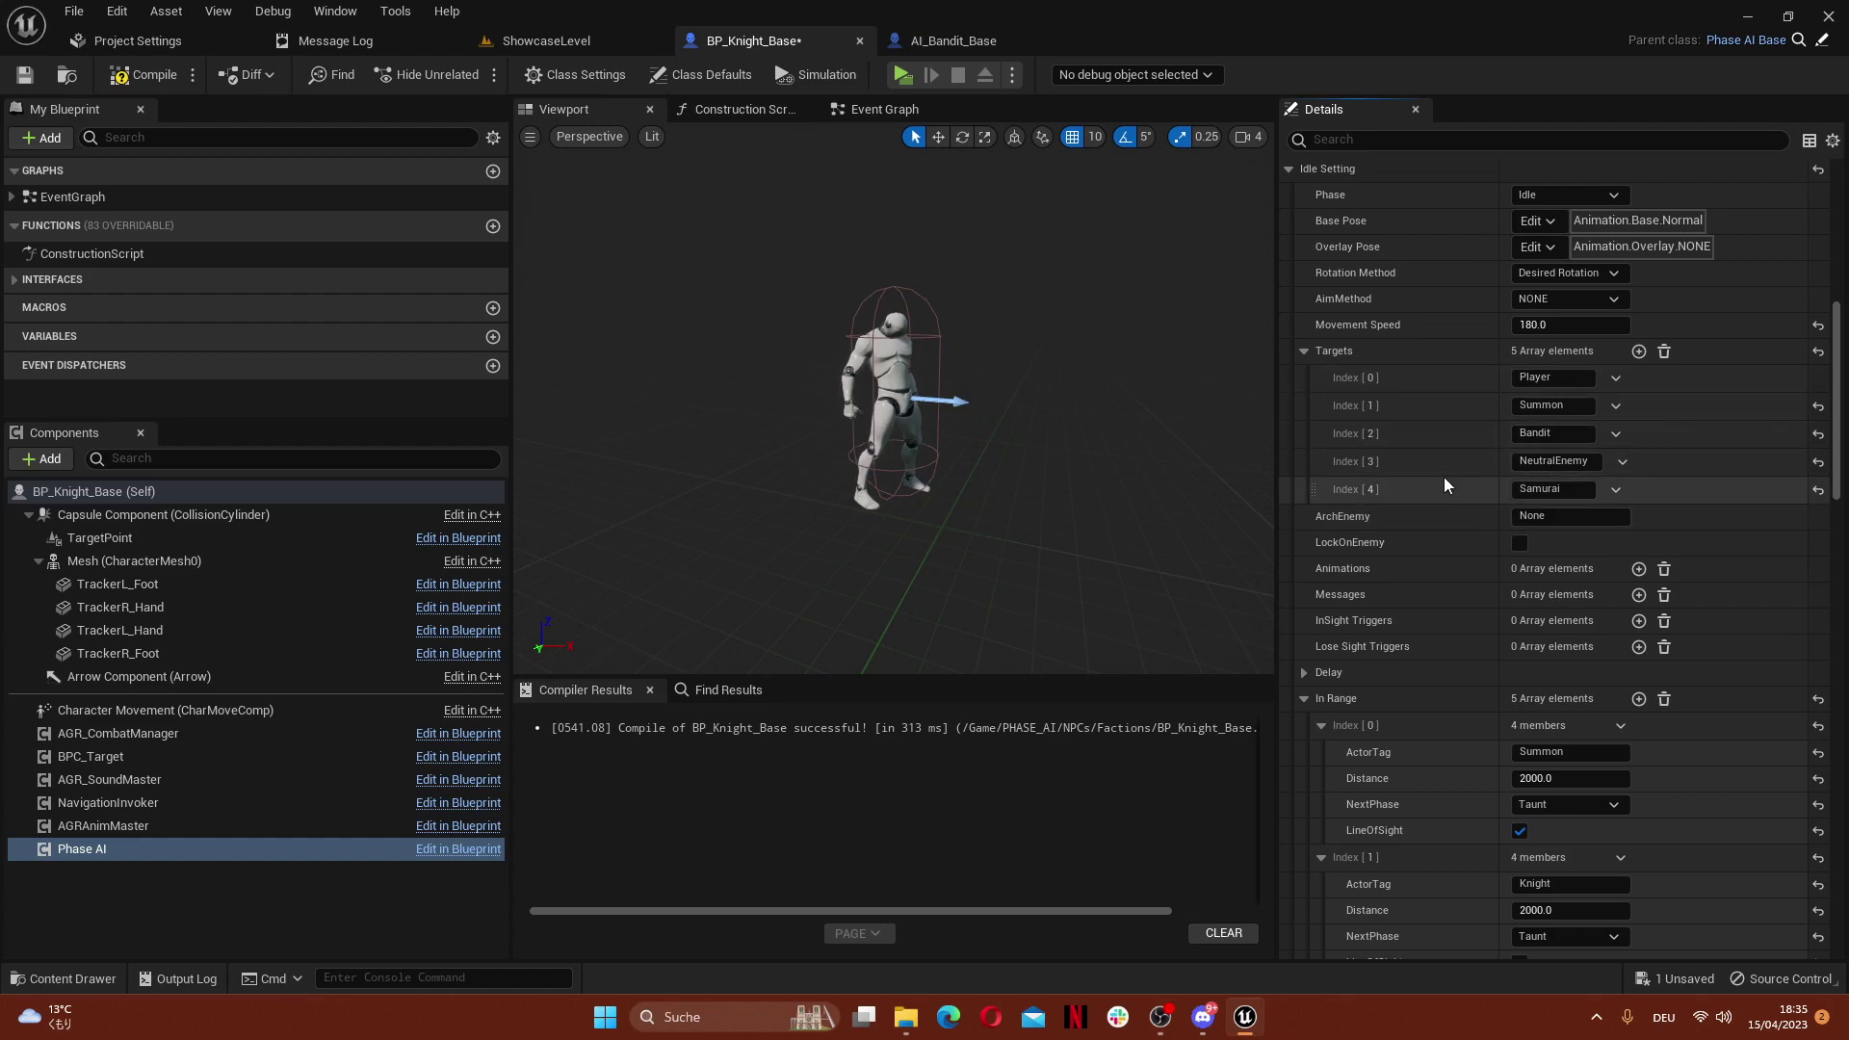
Replace the Knight ActorTag of In Range Index 1 with Banit
{"action": "scroll", "coordinate": [1441, 453], "scroll_direction": "down", "scroll_amount": 7}
{"action": "scroll", "coordinate": [1561, 495], "scroll_direction": "down", "scroll_amount": 3}
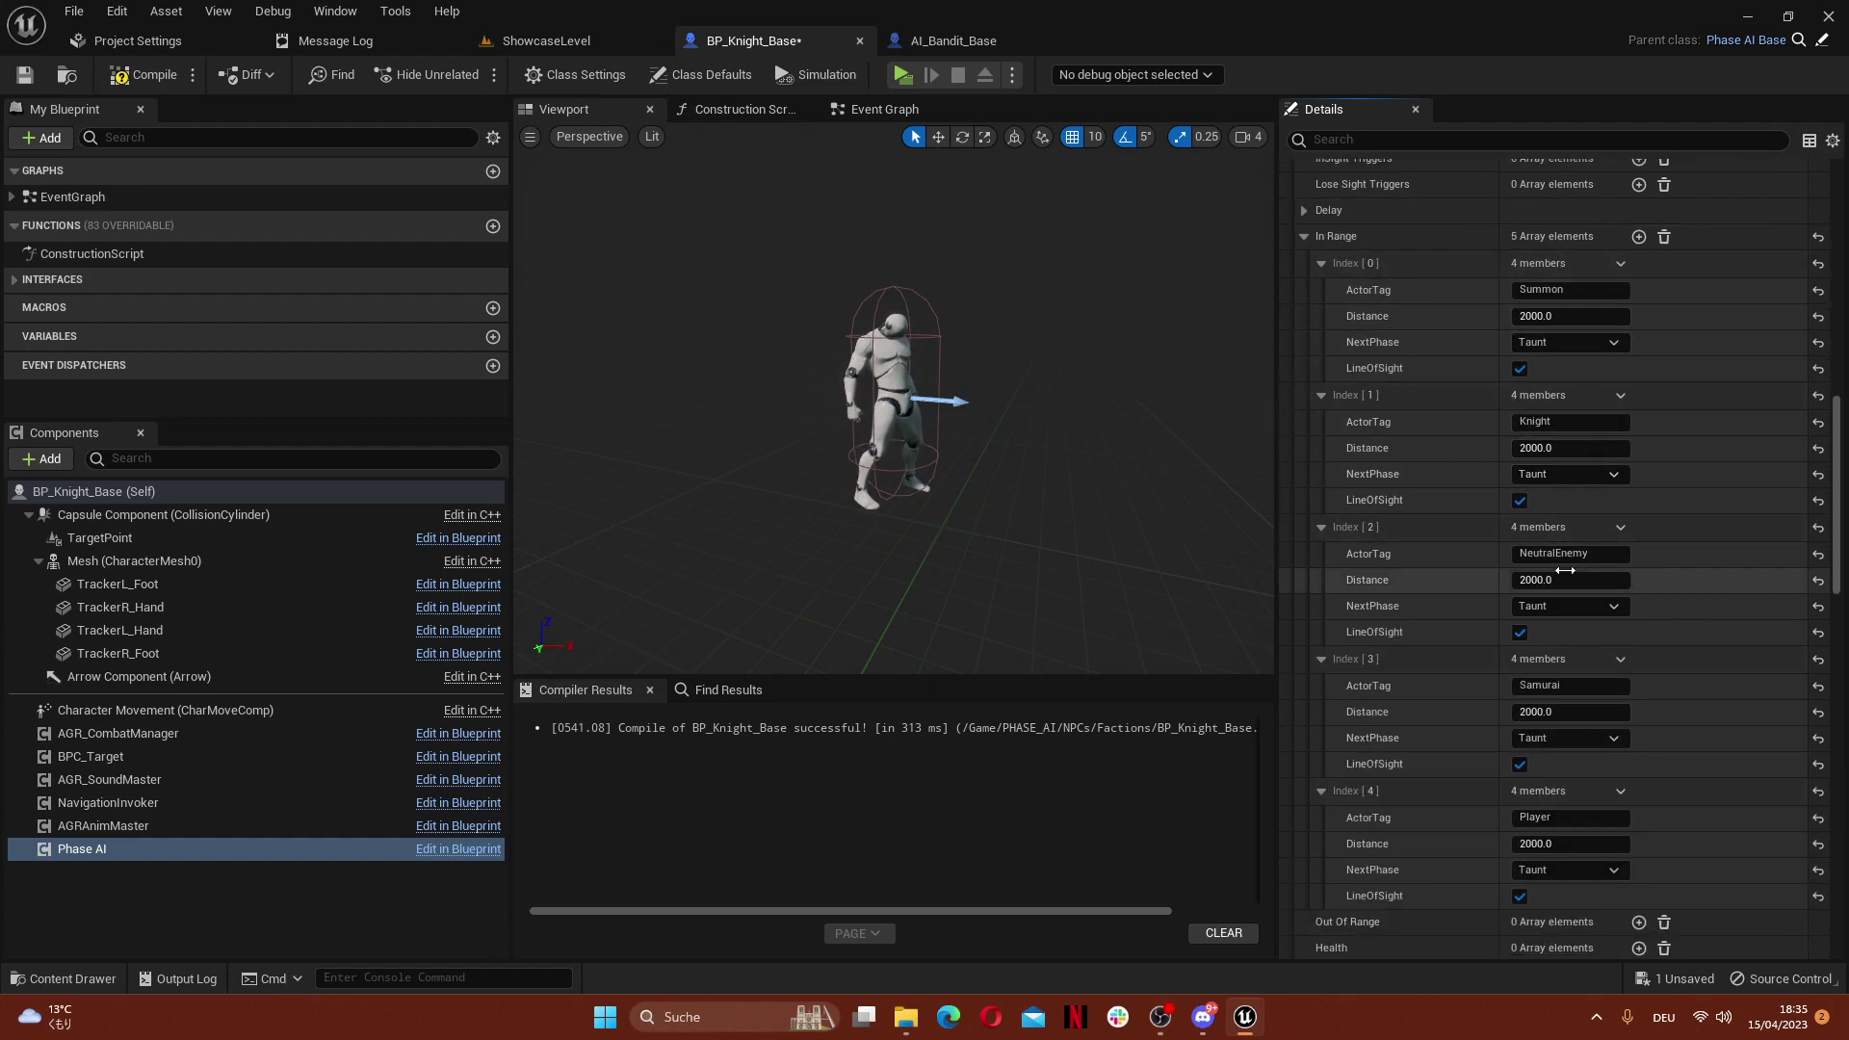
{"action": "left_click", "coordinate": [1565, 422]}
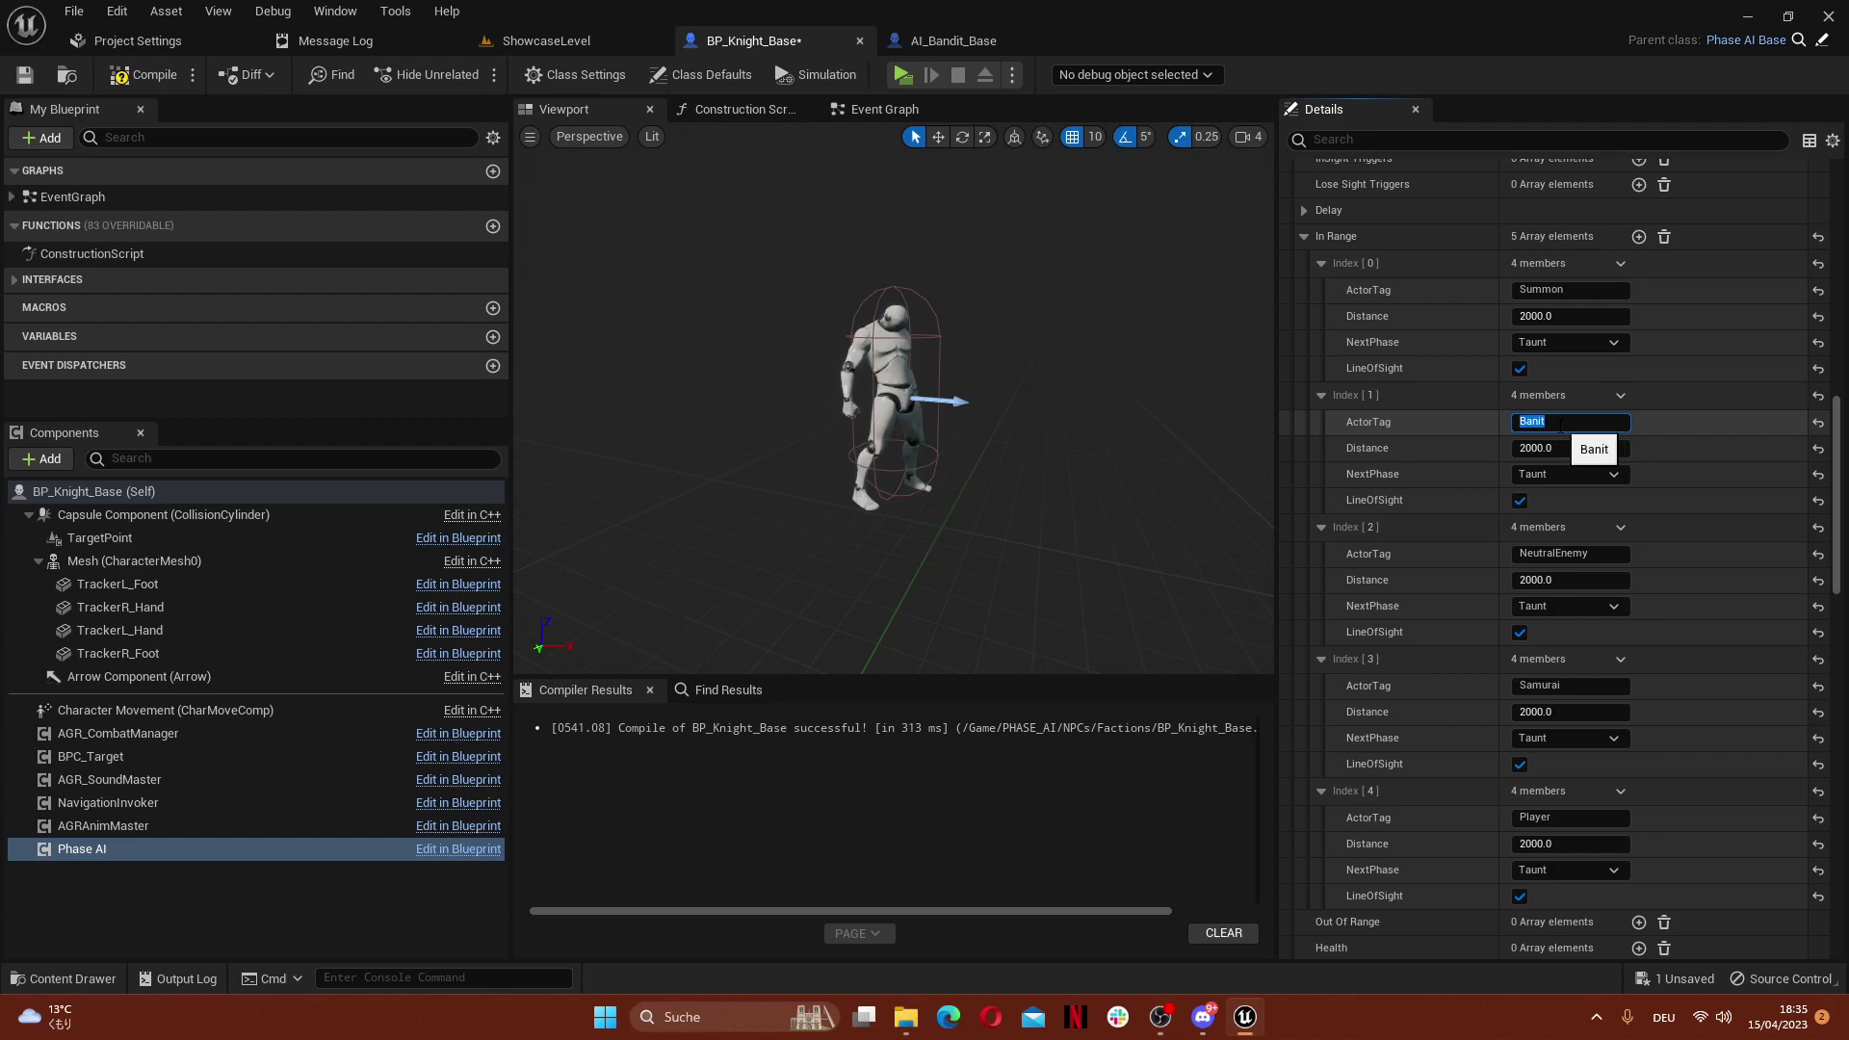
Check the spelling of the bandit tag in the Idle Targets and, filtering by "ban", in the class defaults of AI_Bandit_Base
{"action": "scroll", "coordinate": [1559, 425], "scroll_direction": "up", "scroll_amount": 9}
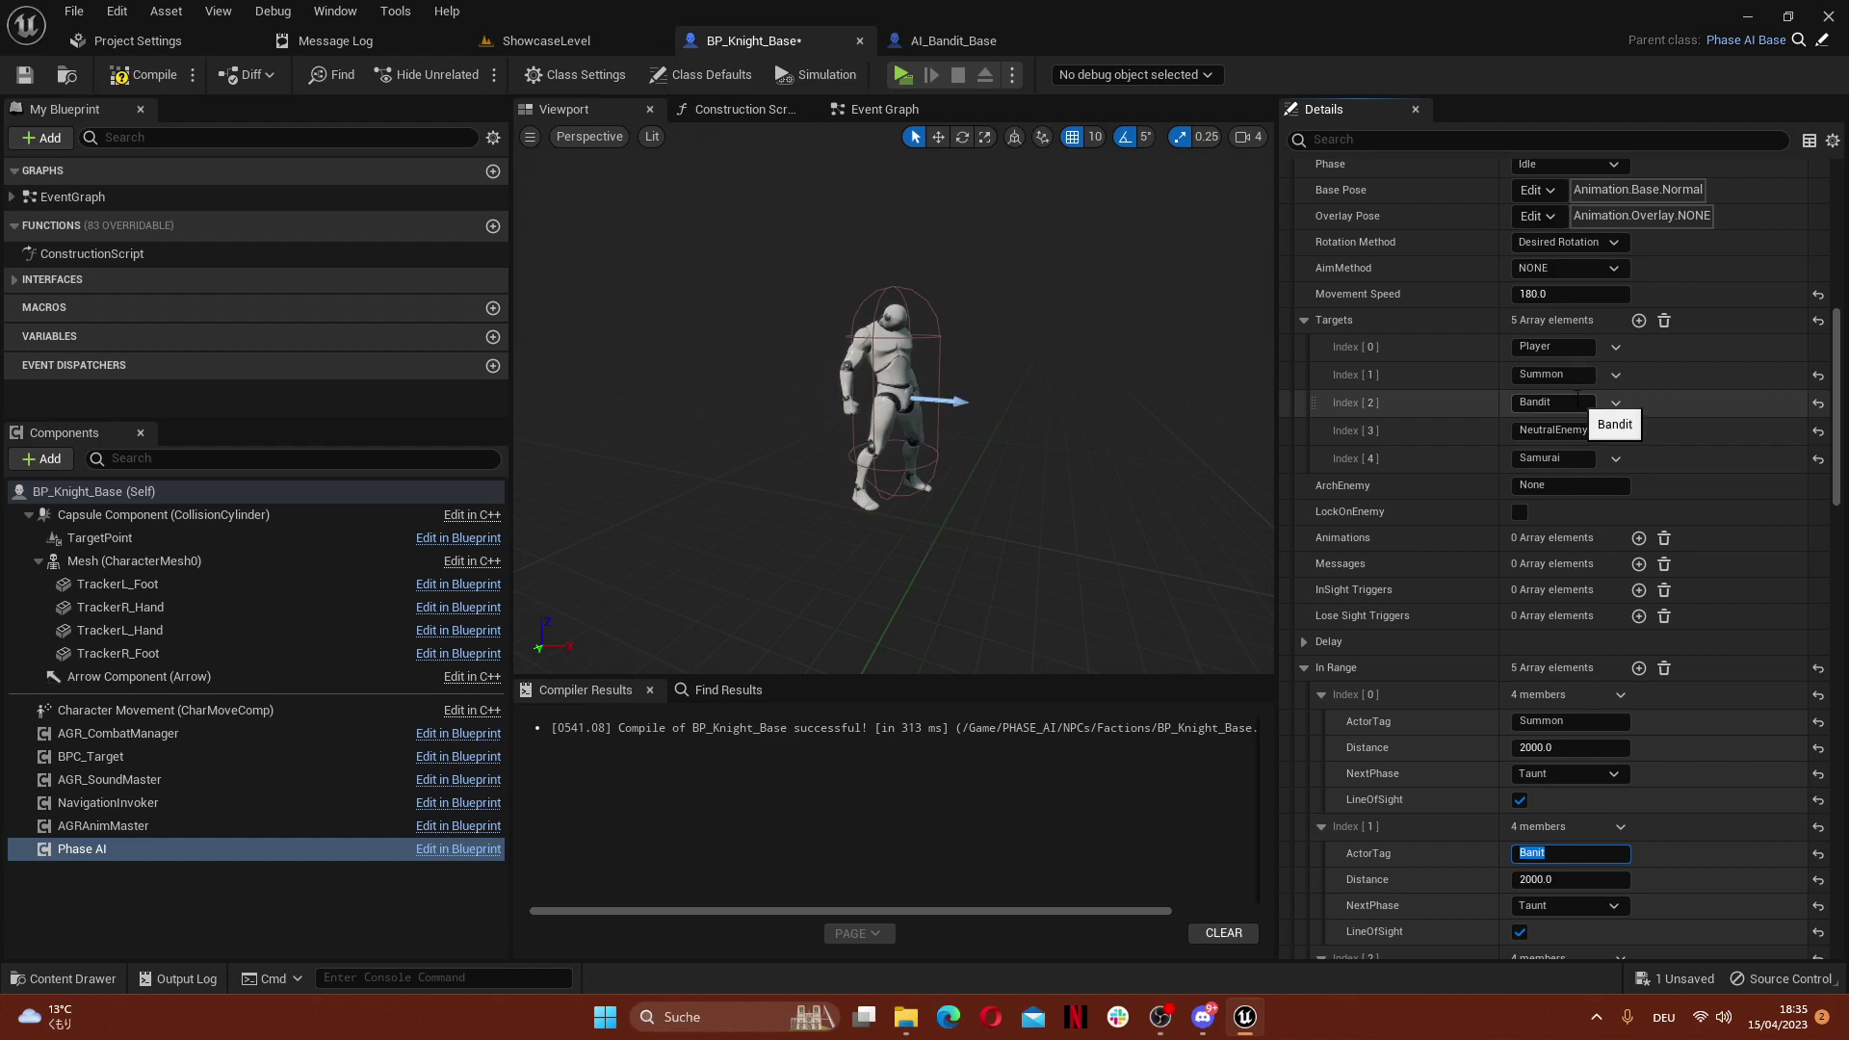
{"action": "left_click", "coordinate": [959, 48]}
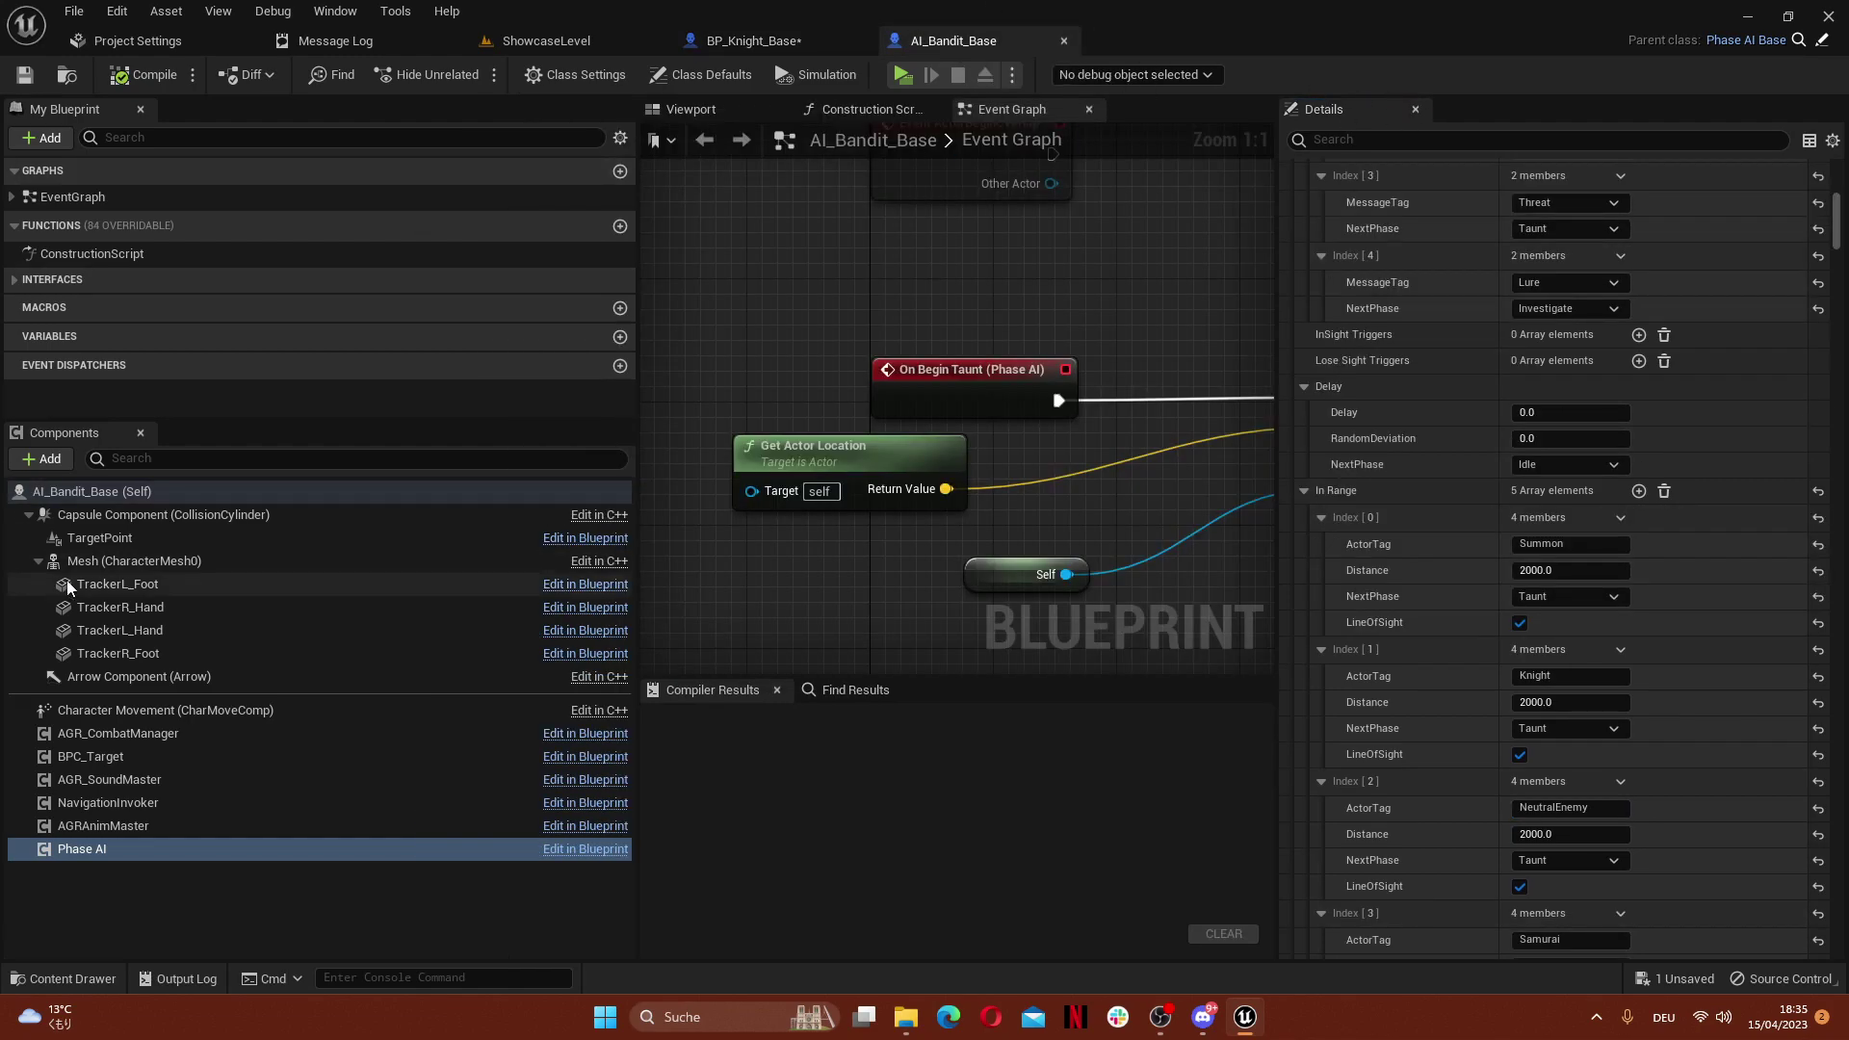
{"action": "left_click", "coordinate": [144, 491]}
{"action": "left_click", "coordinate": [1408, 141]}
{"action": "type", "text": "ban"}
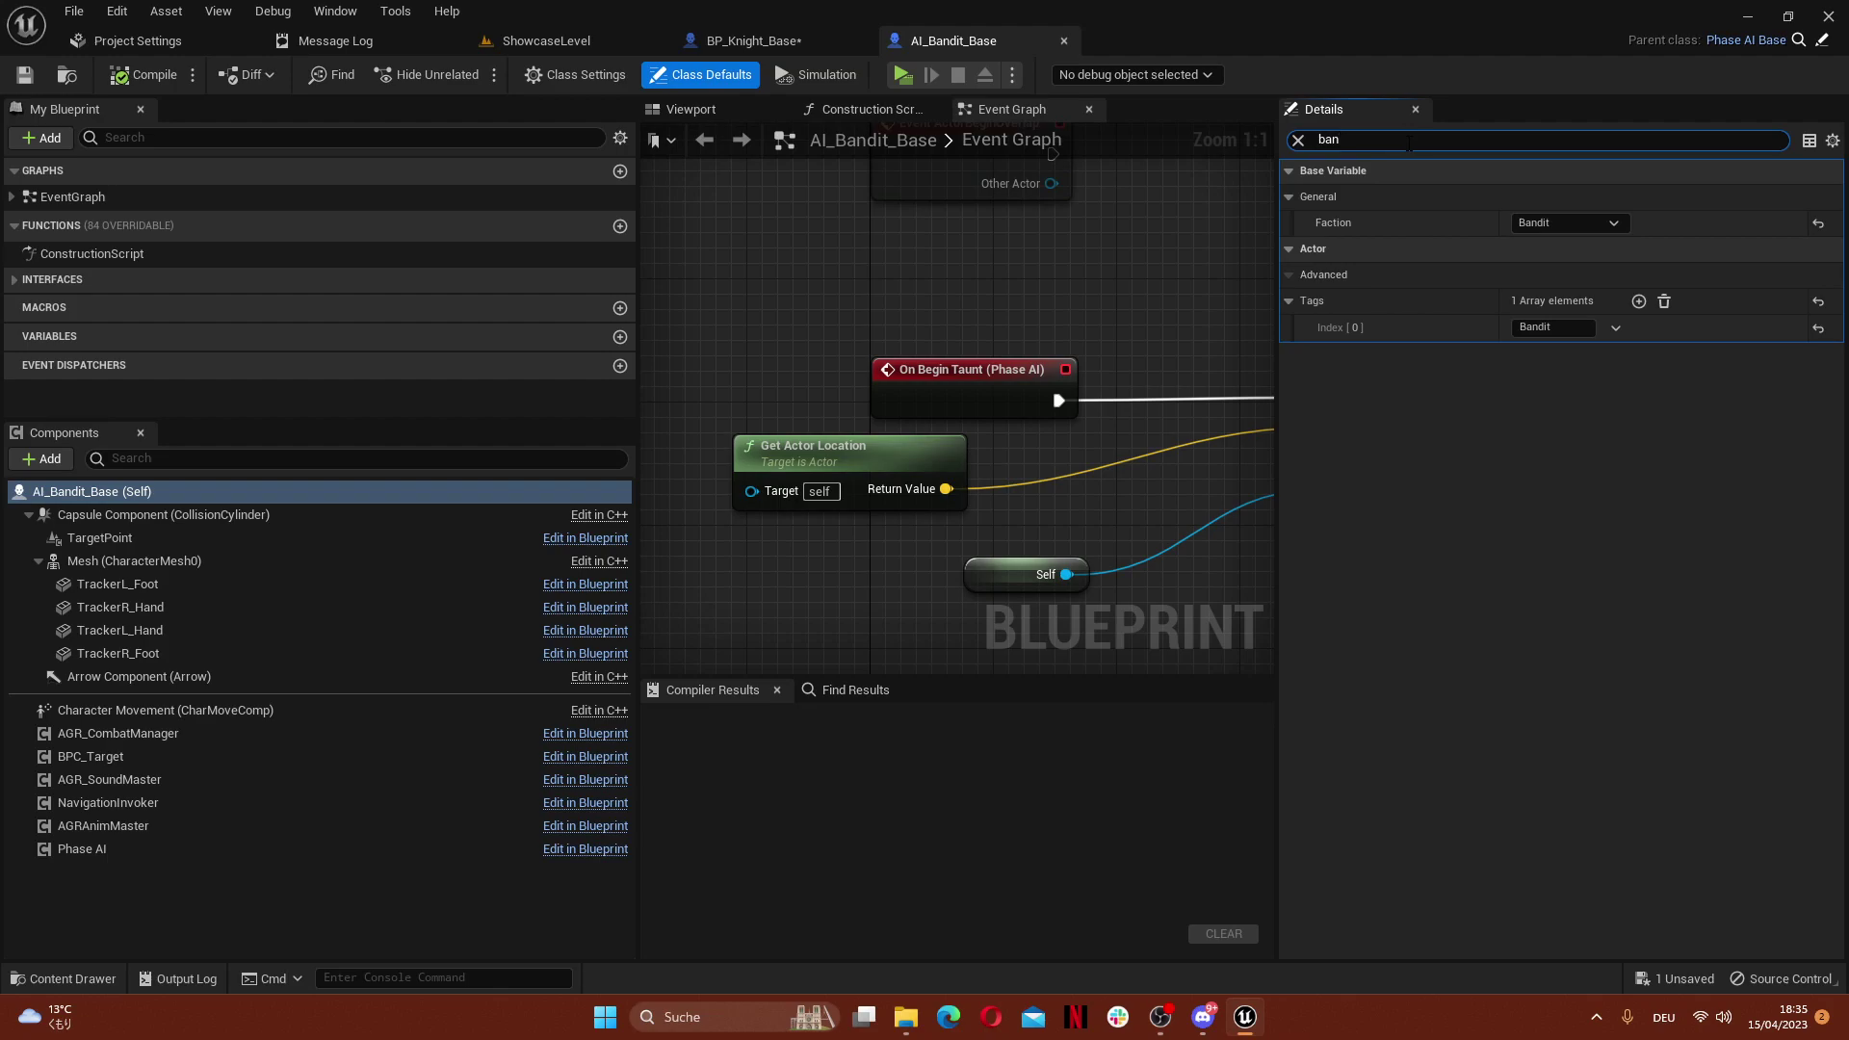
{"action": "left_click", "coordinate": [1299, 141]}
{"action": "left_click", "coordinate": [145, 849]}
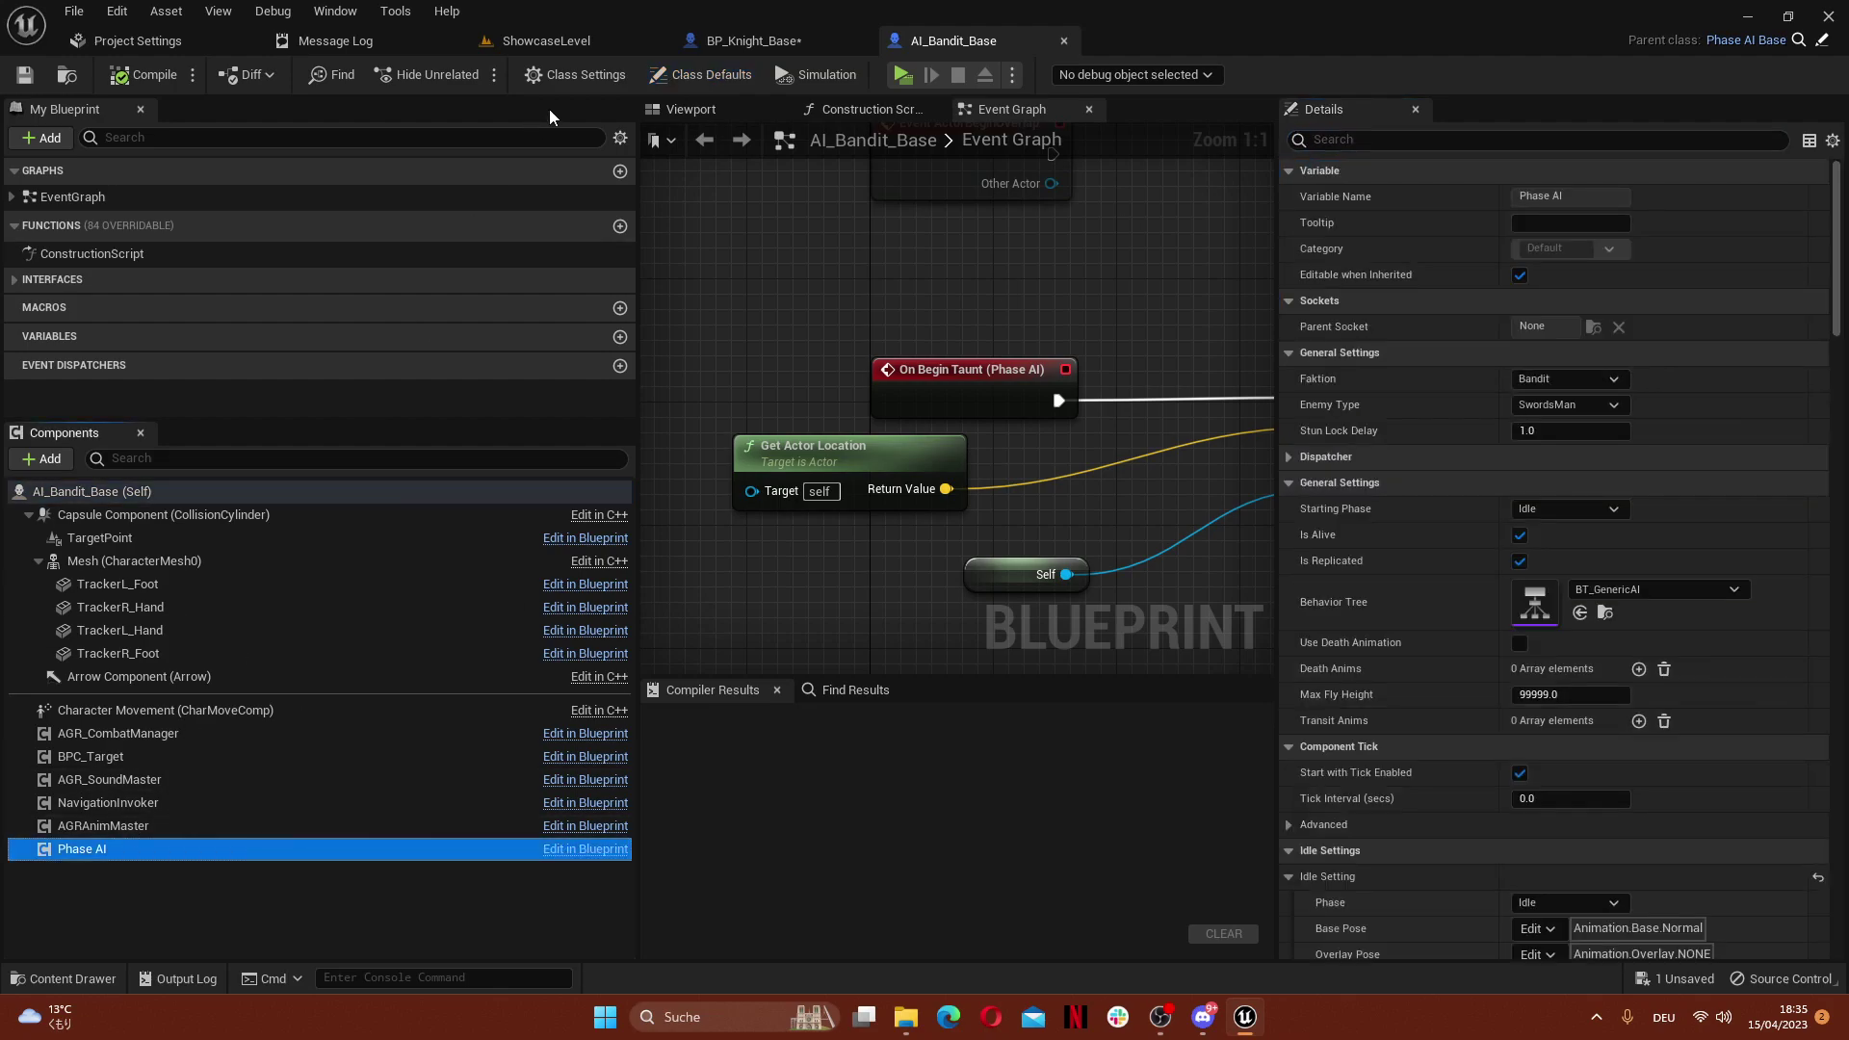
Set the ActorTag of In Range Index 1 in BP_Knight_Base to Bandit
{"action": "left_click", "coordinate": [754, 40]}
{"action": "scroll", "coordinate": [1485, 766], "scroll_direction": "down", "scroll_amount": 2}
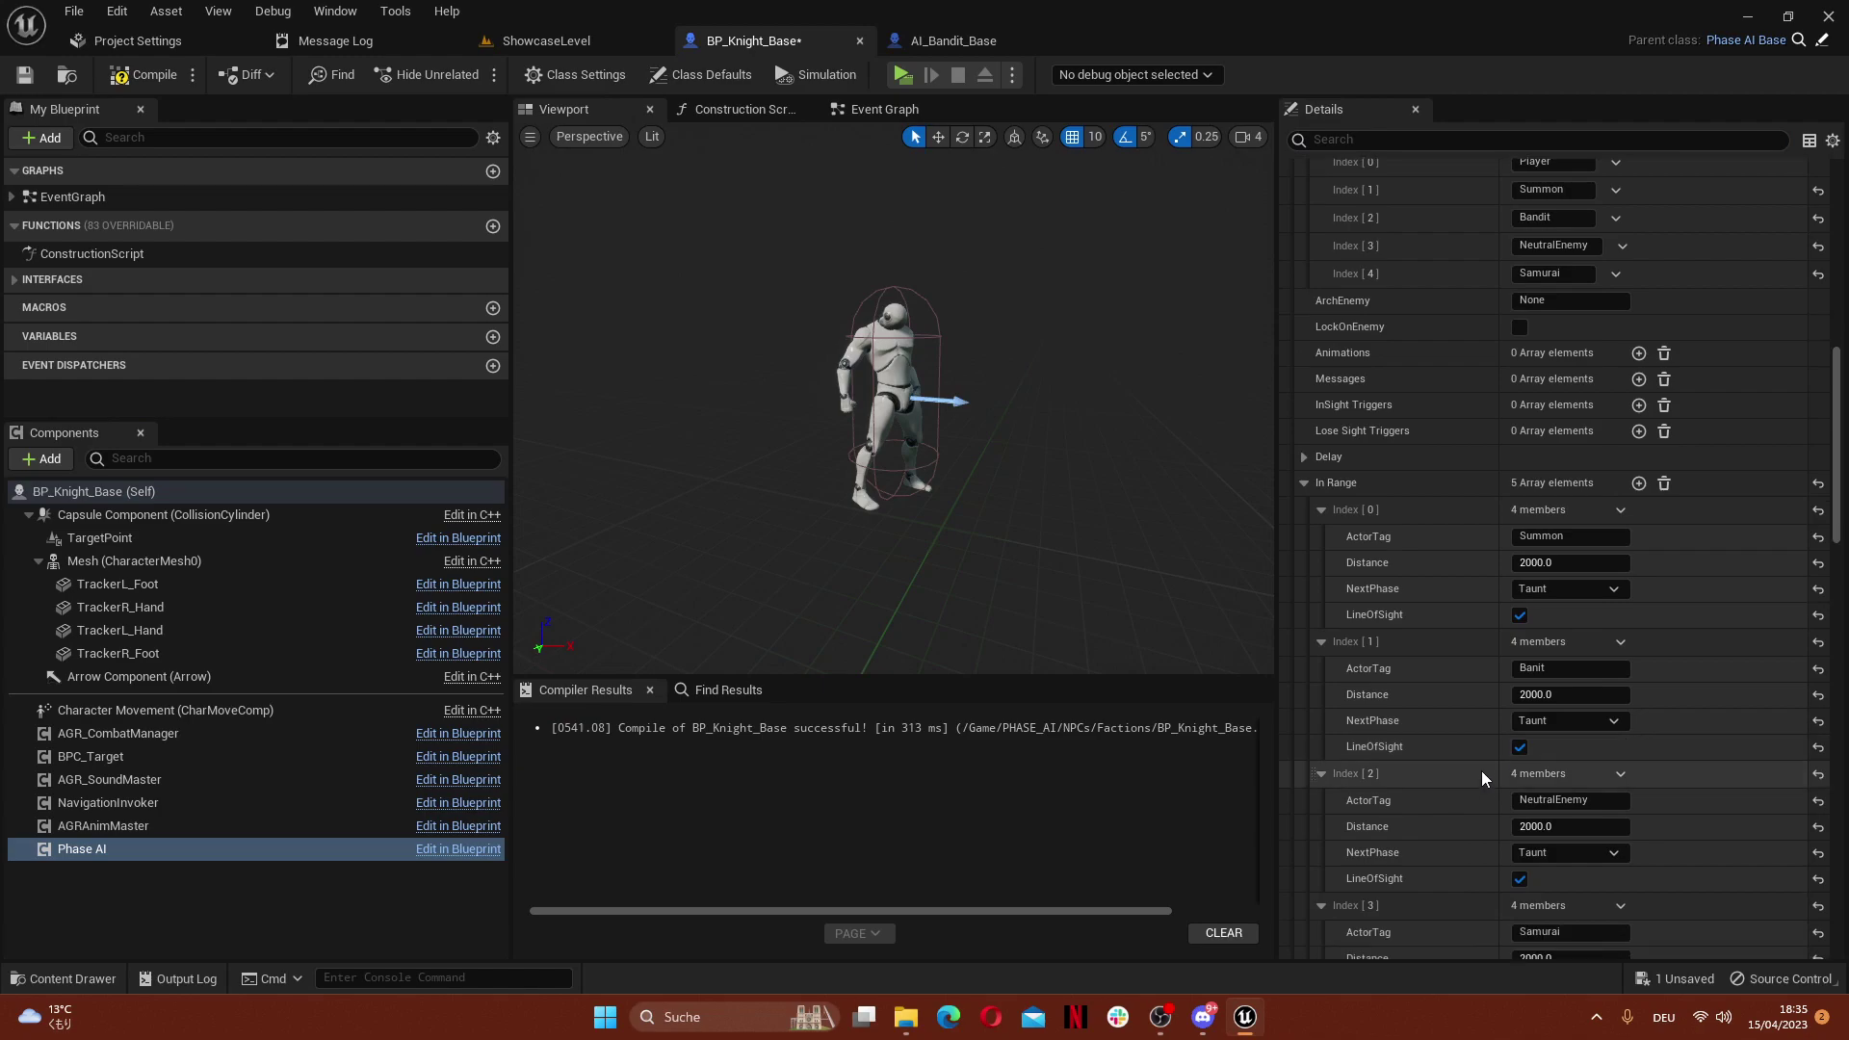
{"action": "left_click", "coordinate": [1600, 668]}
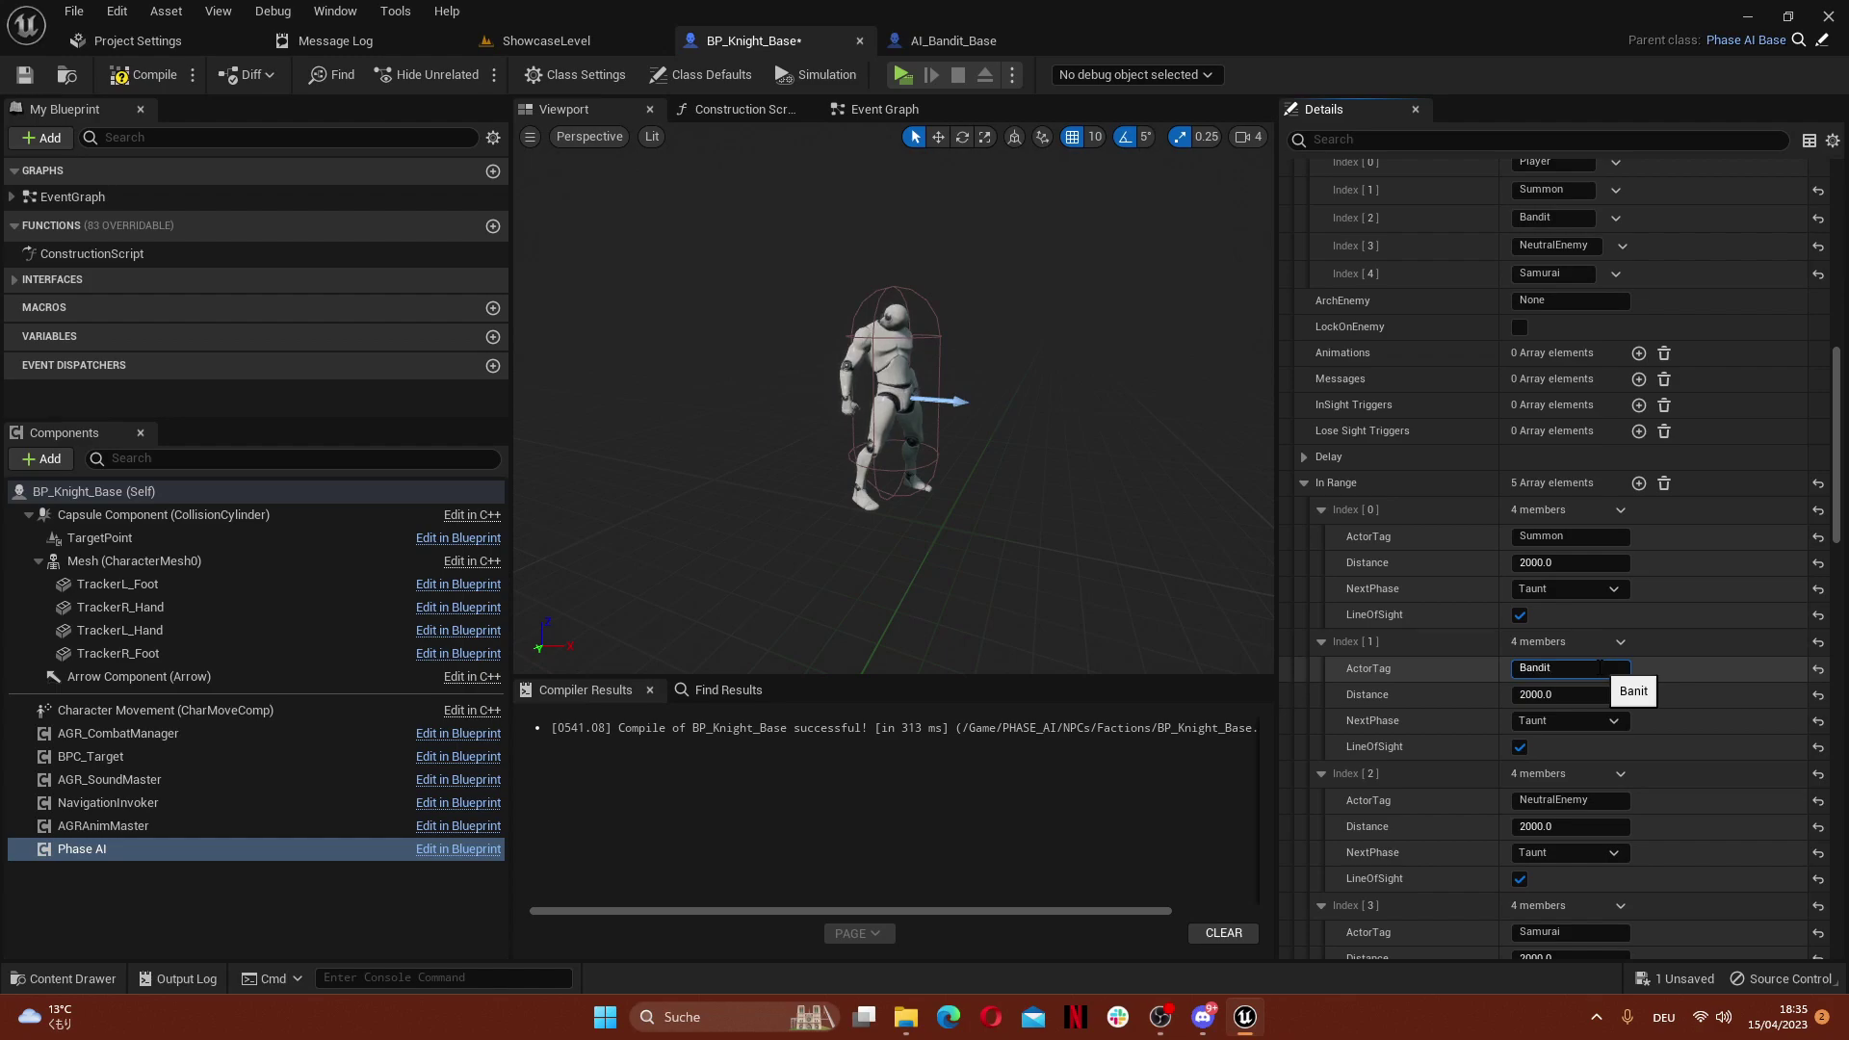
{"action": "type", "text": "Bandit"}
{"action": "key", "text": "Return"}
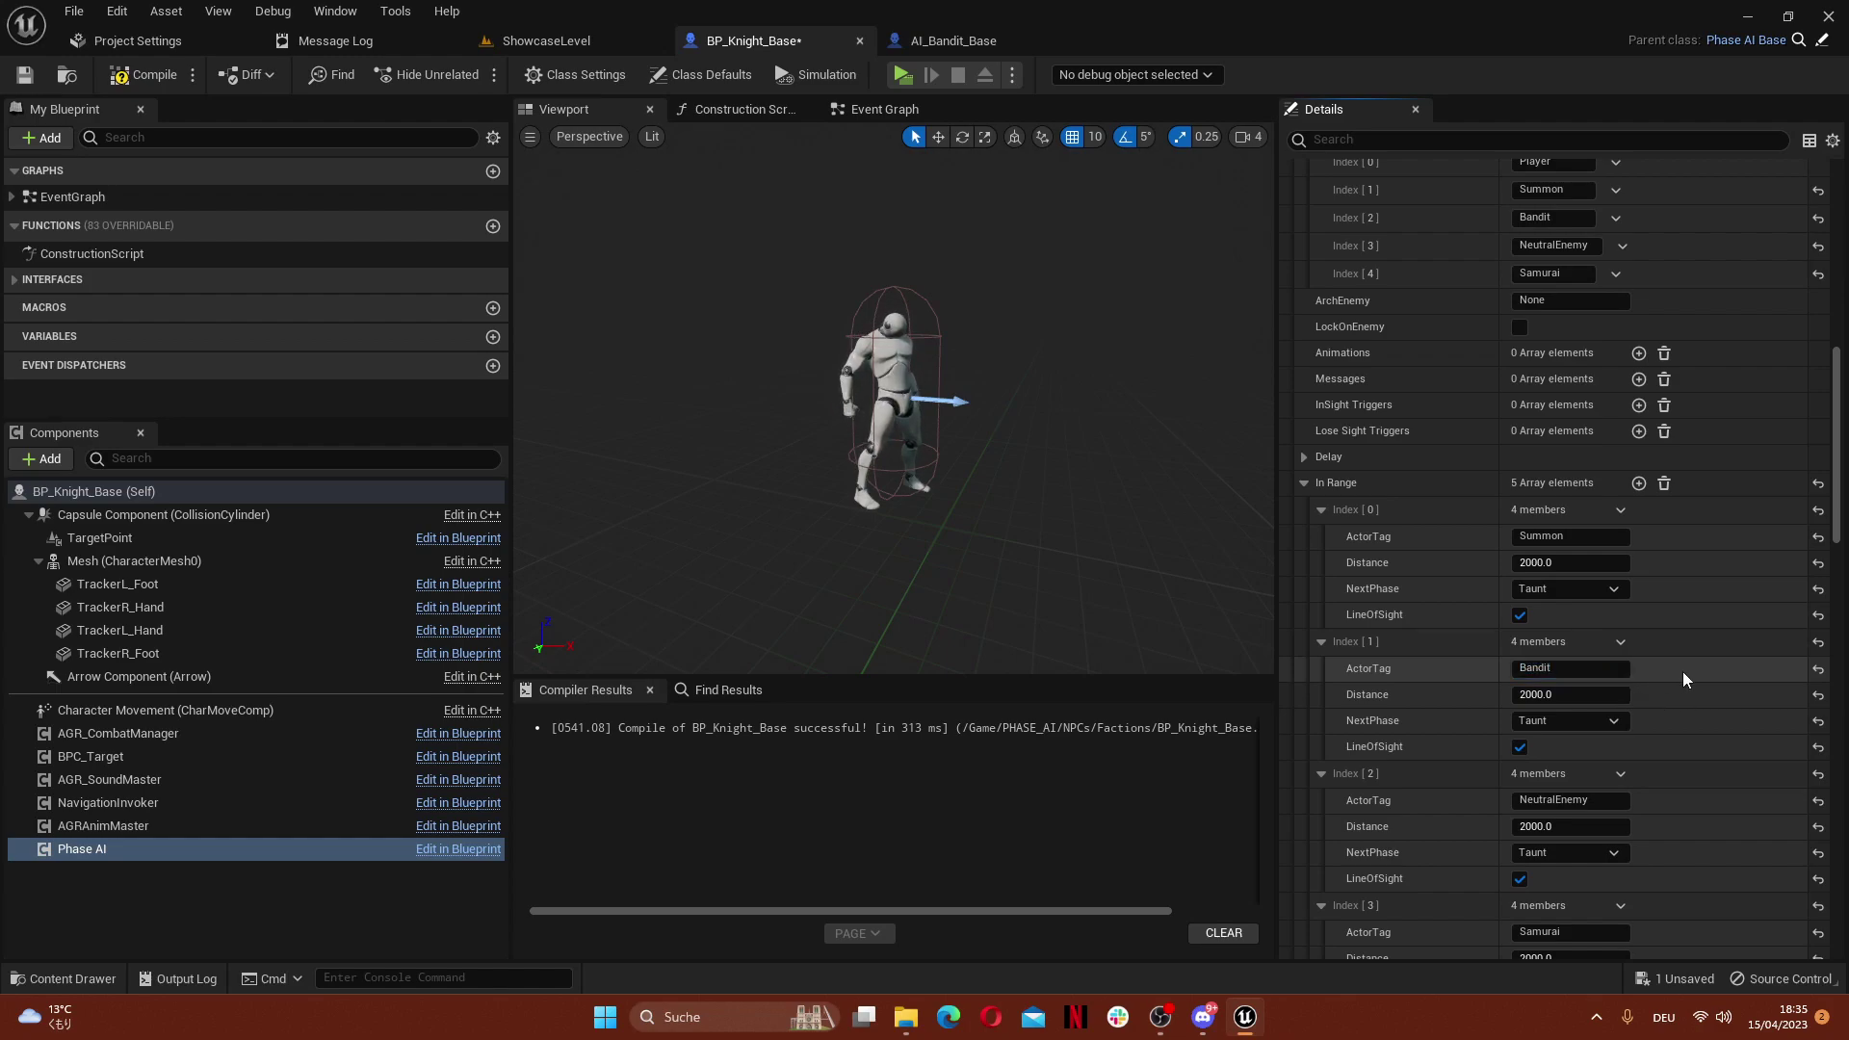
Review the Idle Setting from its phase and Targets down through all the In Range entries
{"action": "scroll", "coordinate": [1684, 672], "scroll_direction": "down", "scroll_amount": 5}
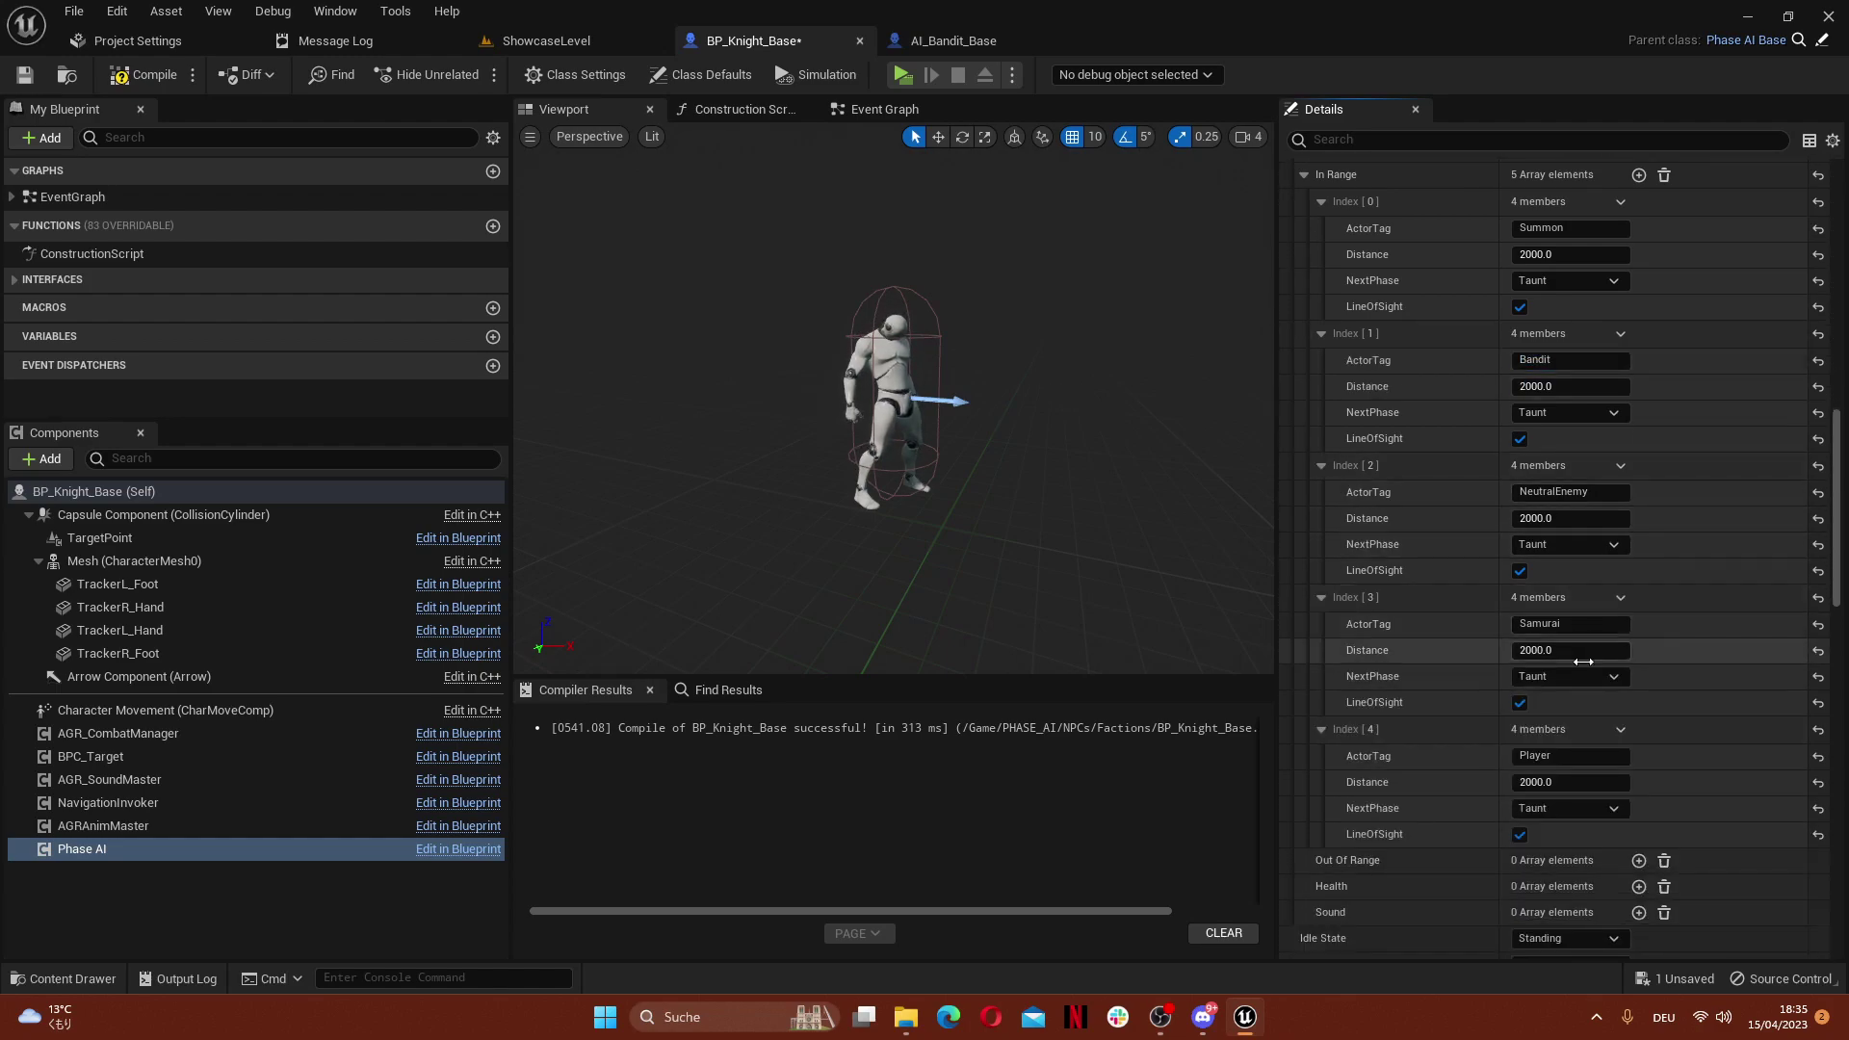
{"action": "scroll", "coordinate": [1576, 742], "scroll_direction": "up", "scroll_amount": 9}
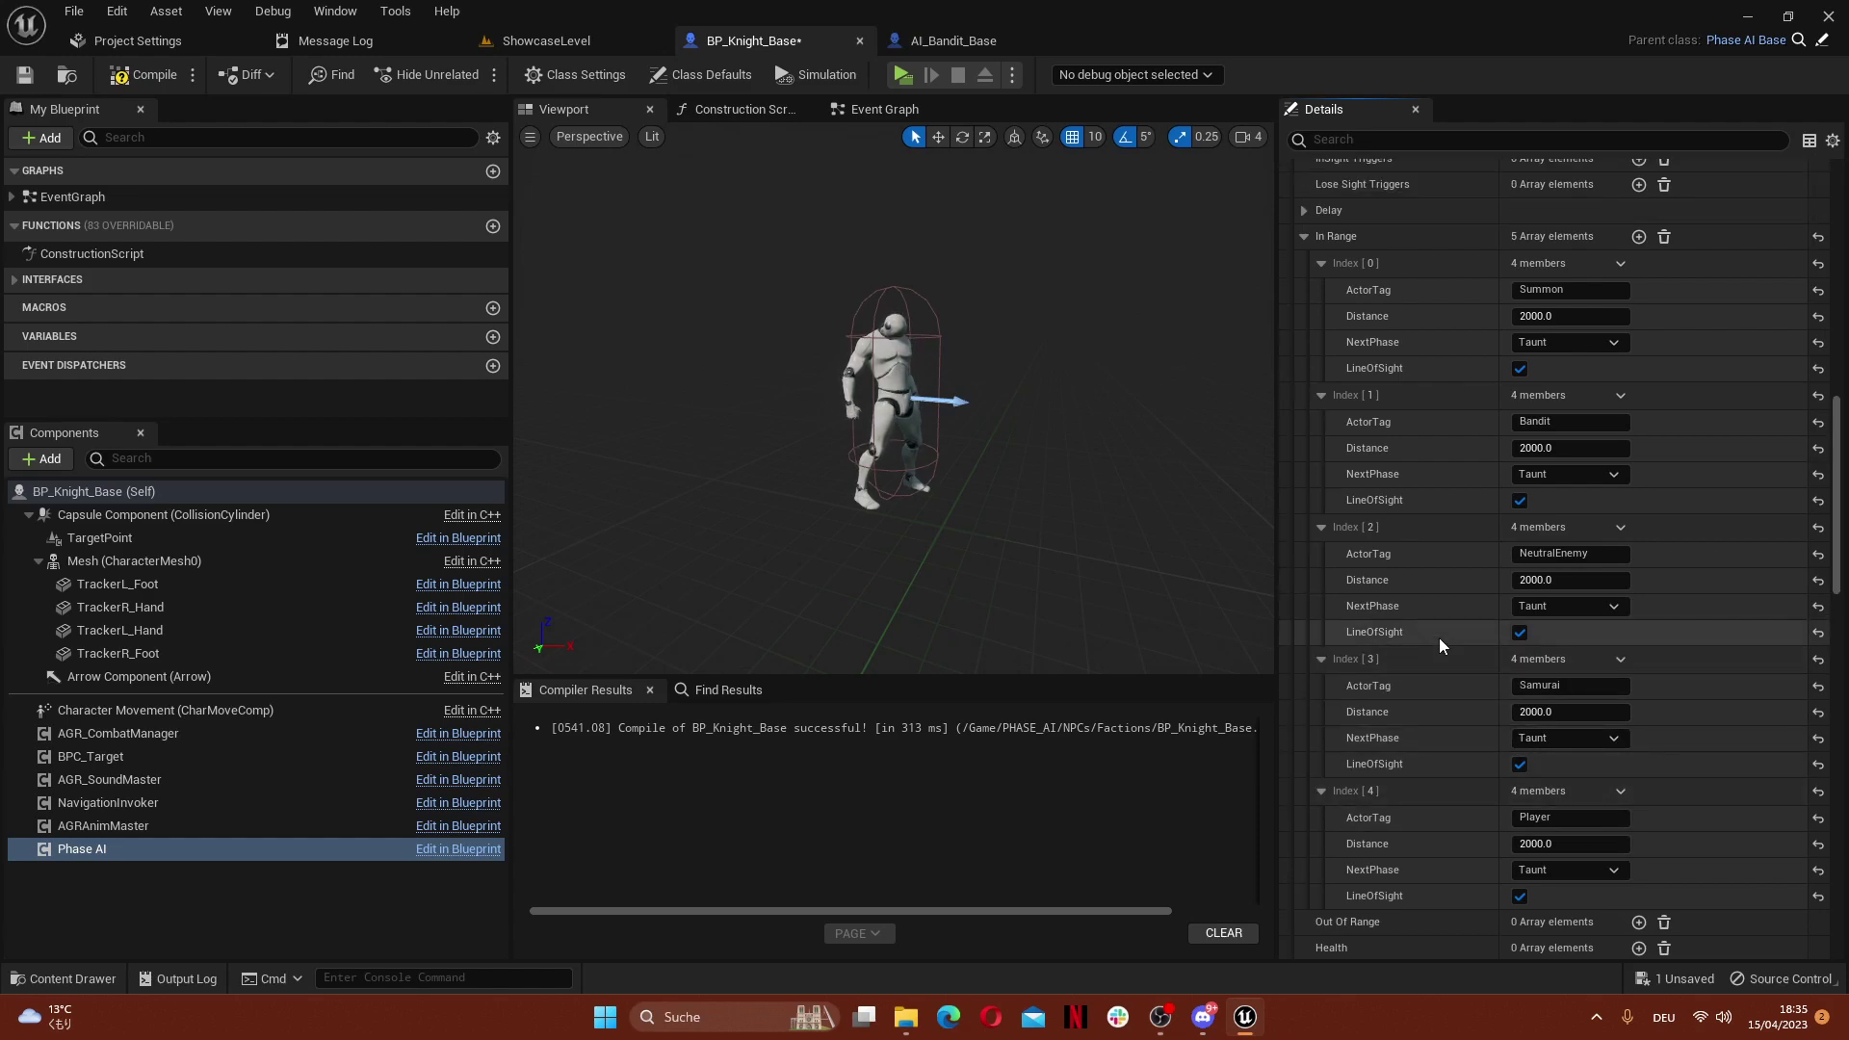
{"action": "scroll", "coordinate": [1312, 315], "scroll_direction": "up", "scroll_amount": 2}
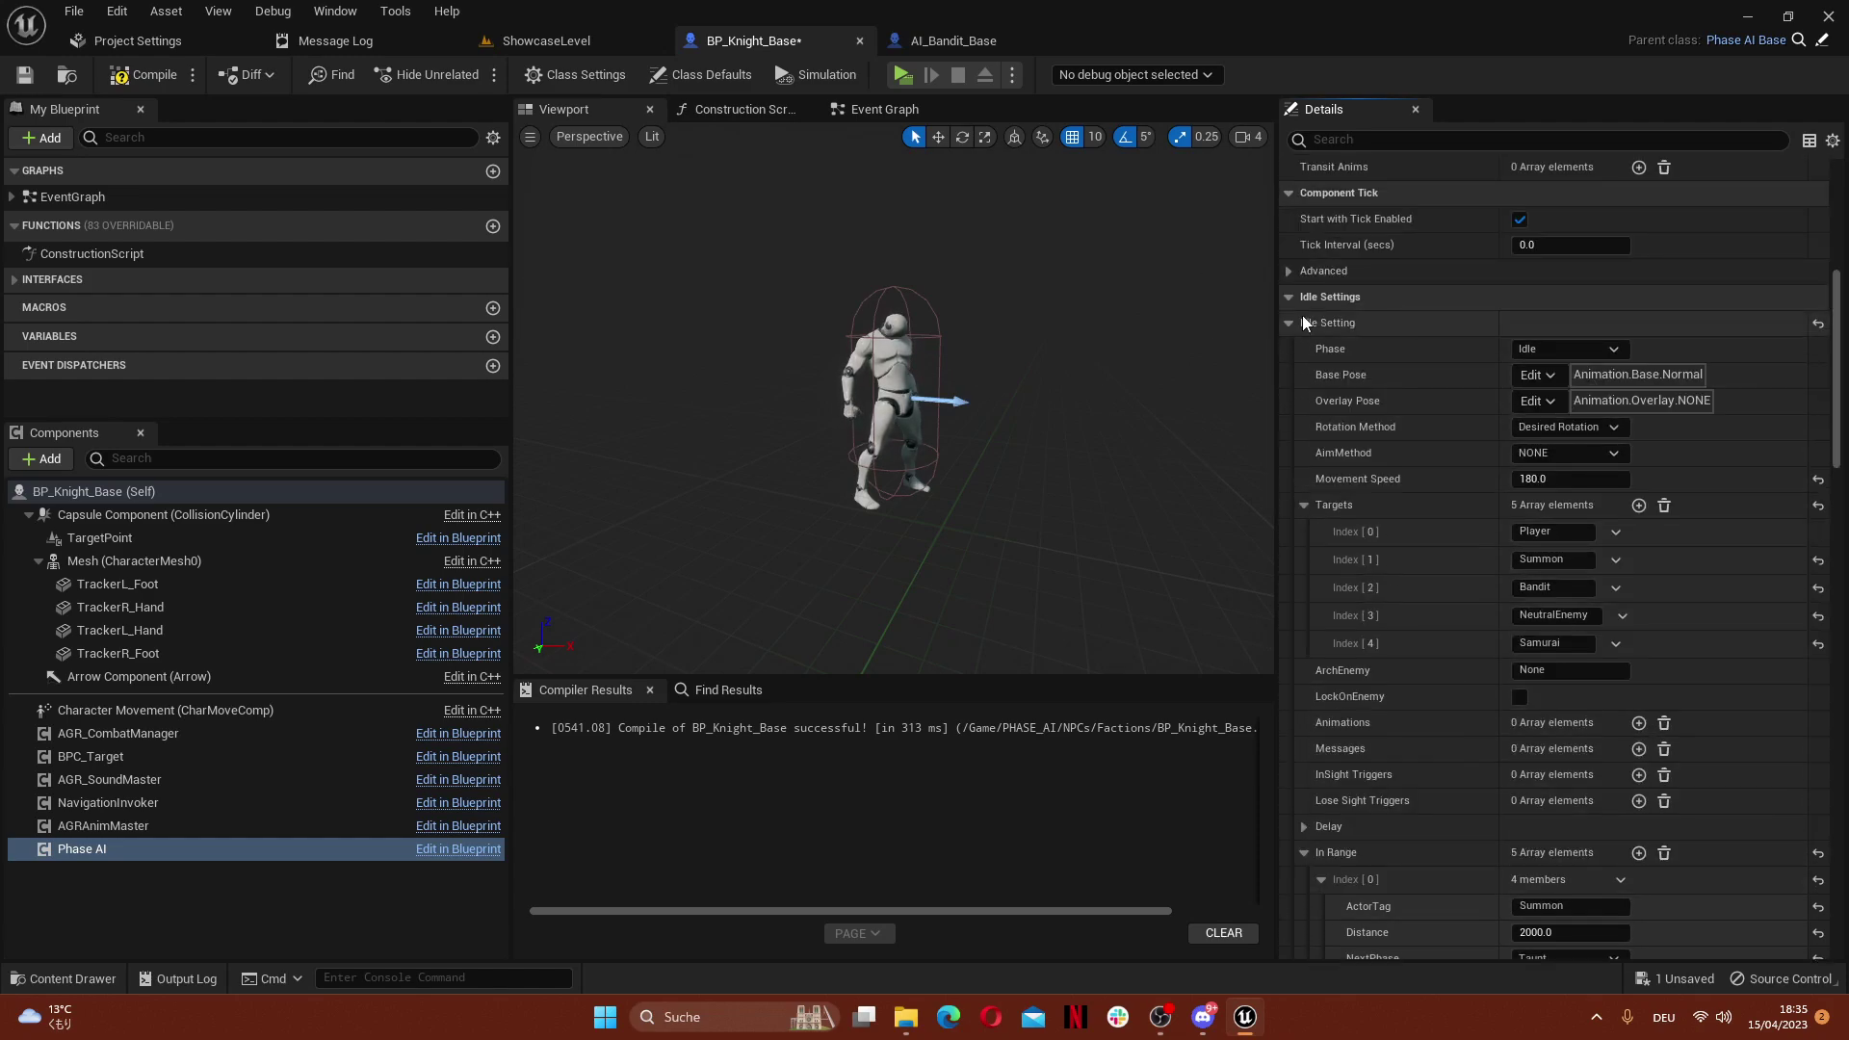
{"action": "scroll", "coordinate": [1333, 347], "scroll_direction": "down", "scroll_amount": 5}
{"action": "scroll", "coordinate": [1333, 347], "scroll_direction": "up", "scroll_amount": 5}
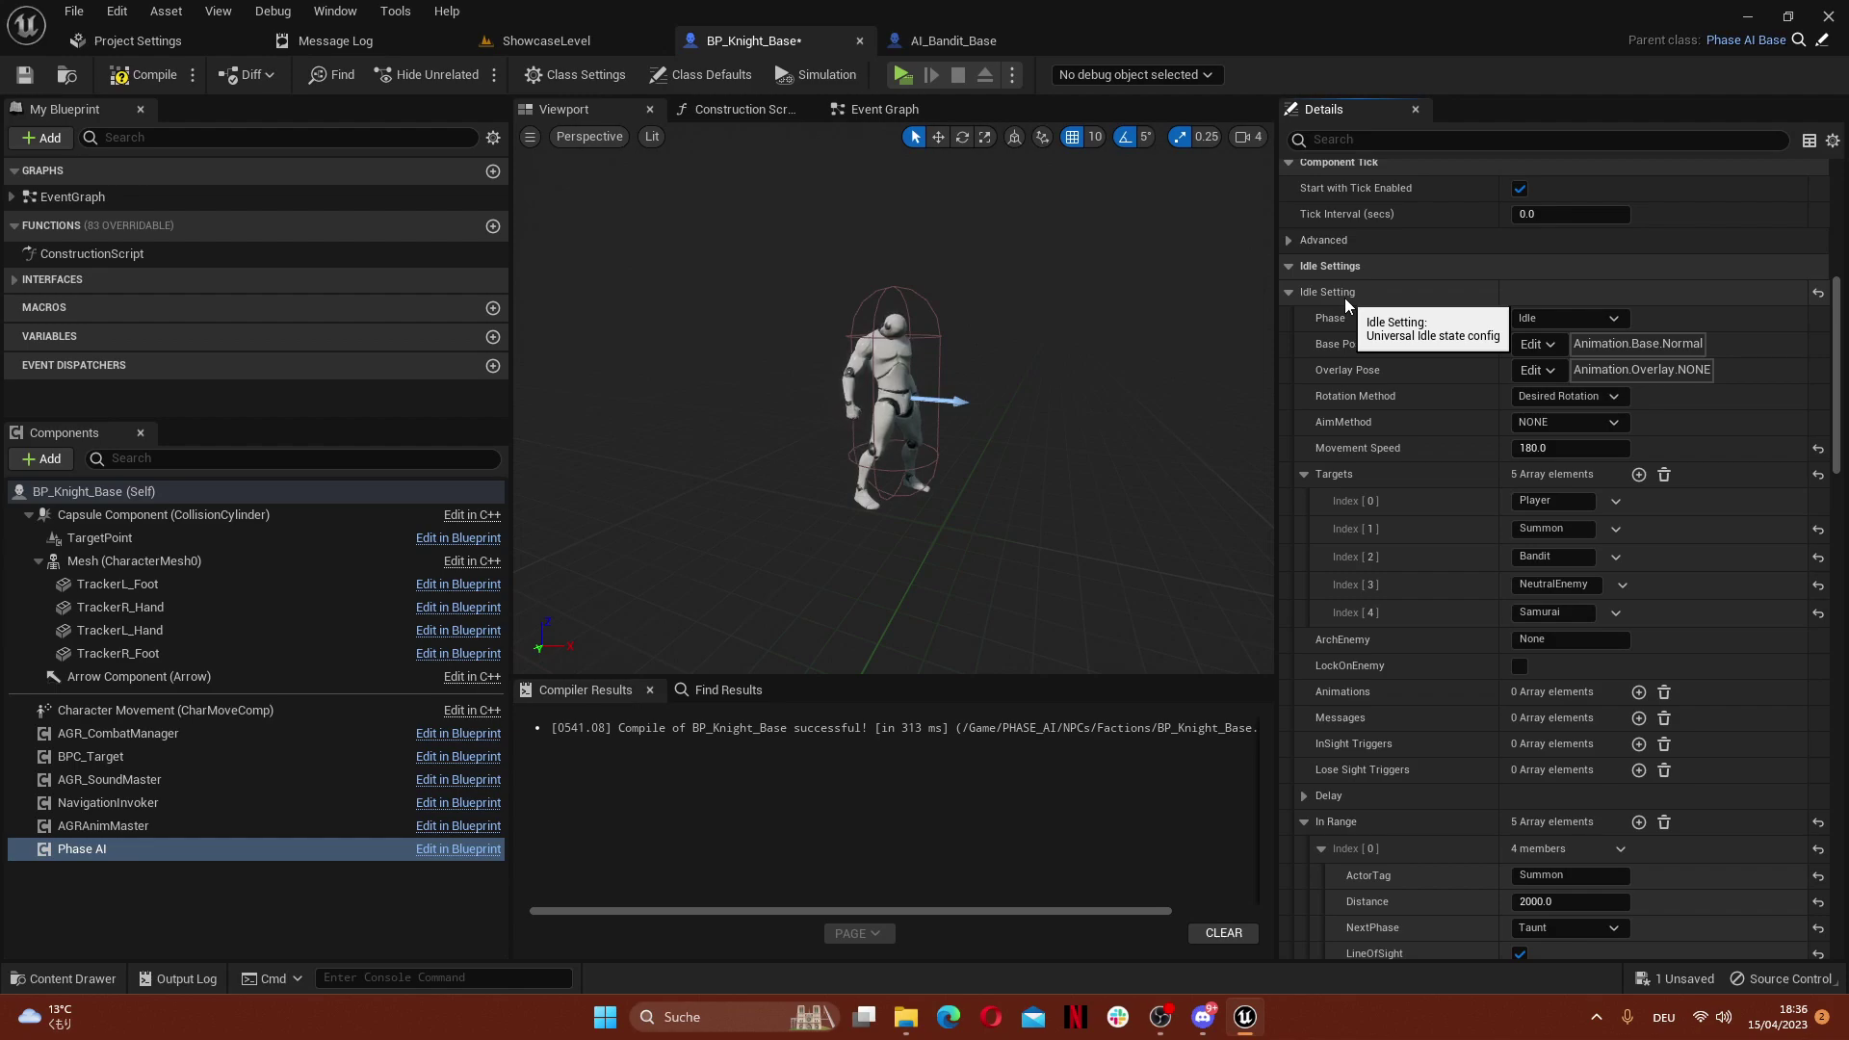
{"action": "scroll", "coordinate": [1345, 298], "scroll_direction": "down", "scroll_amount": 4}
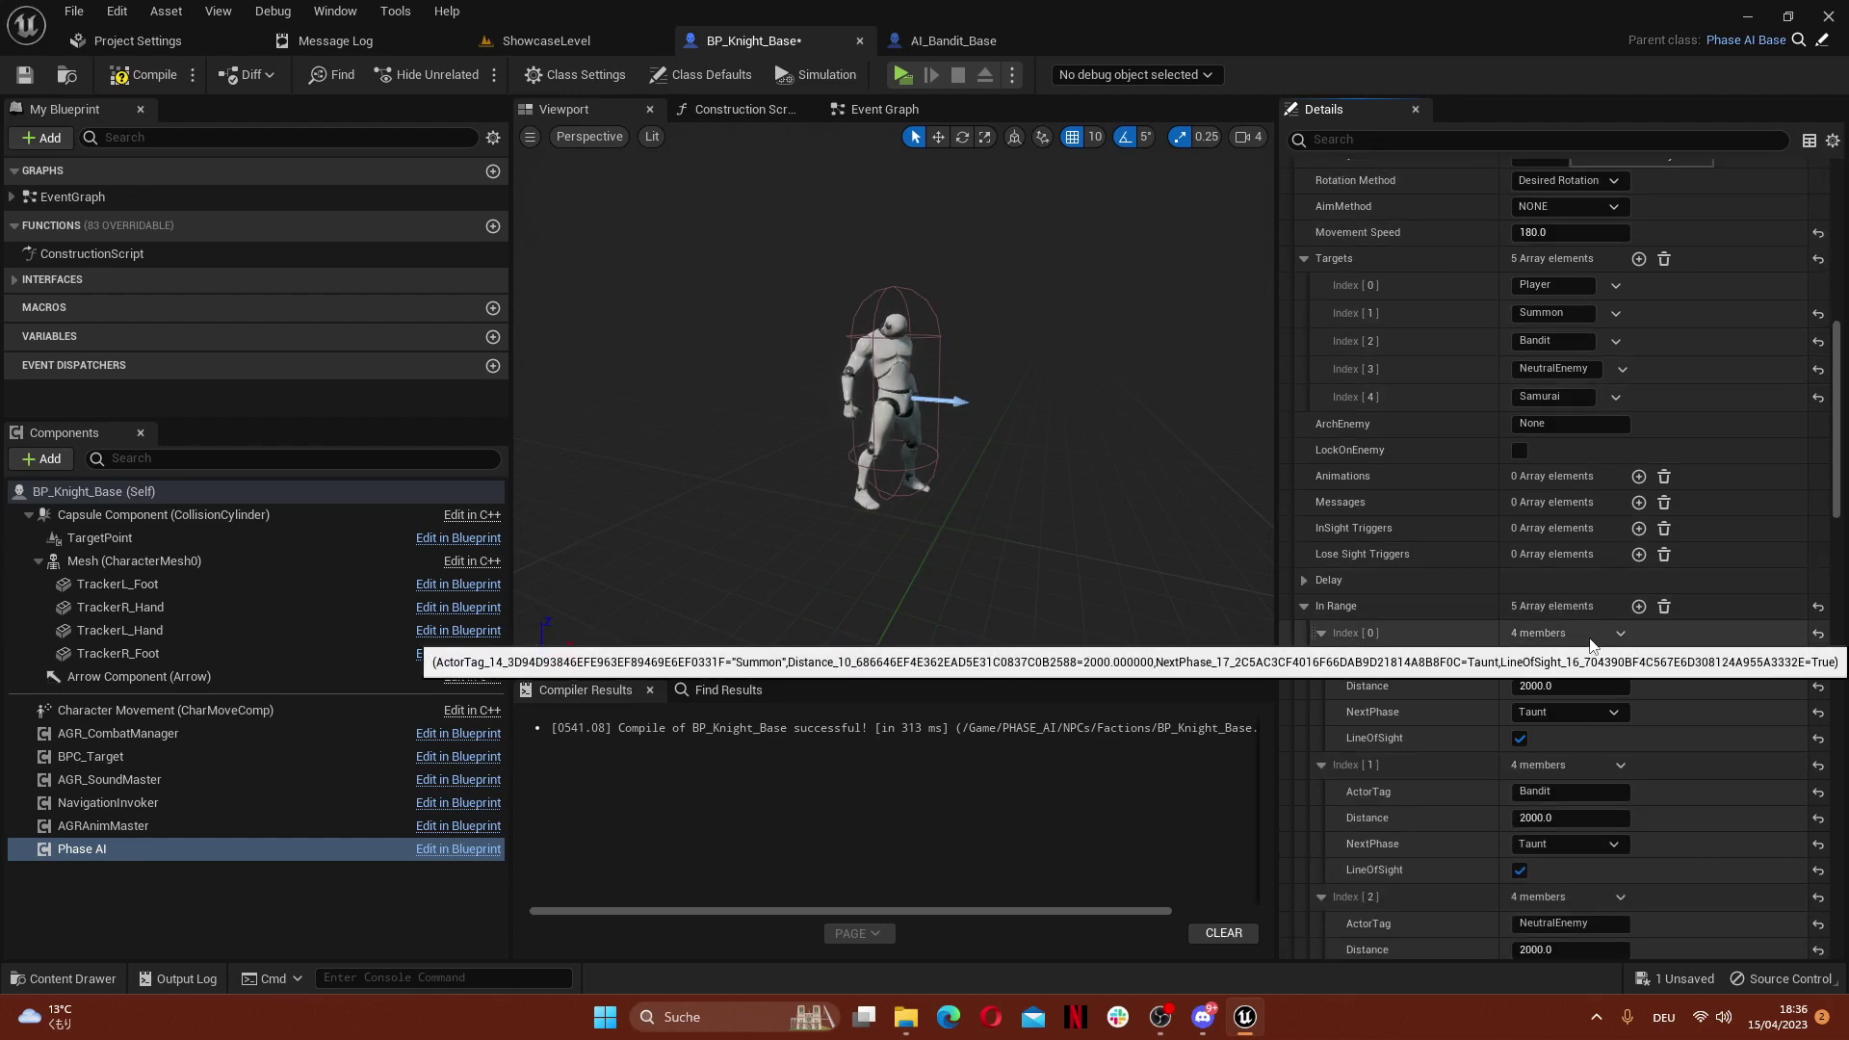
{"action": "scroll", "coordinate": [1591, 644], "scroll_direction": "down", "scroll_amount": 4}
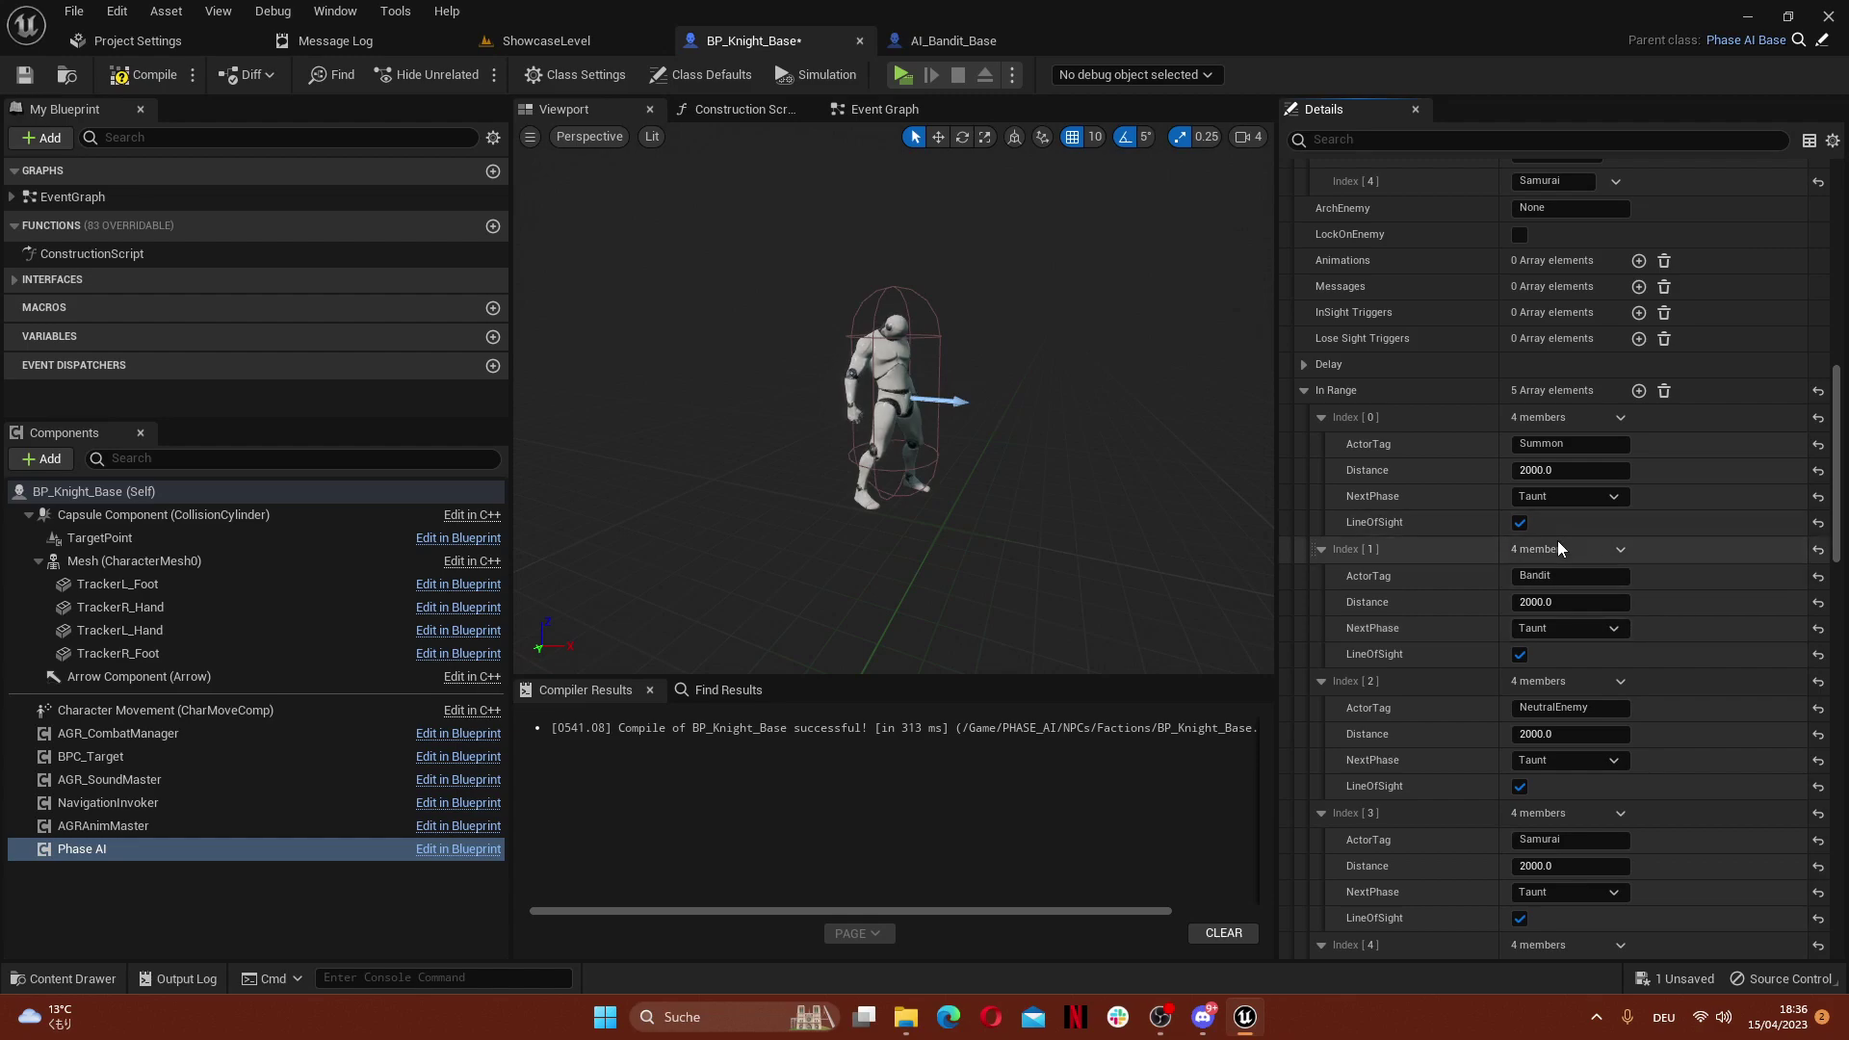
{"action": "scroll", "coordinate": [1559, 540], "scroll_direction": "down", "scroll_amount": 2}
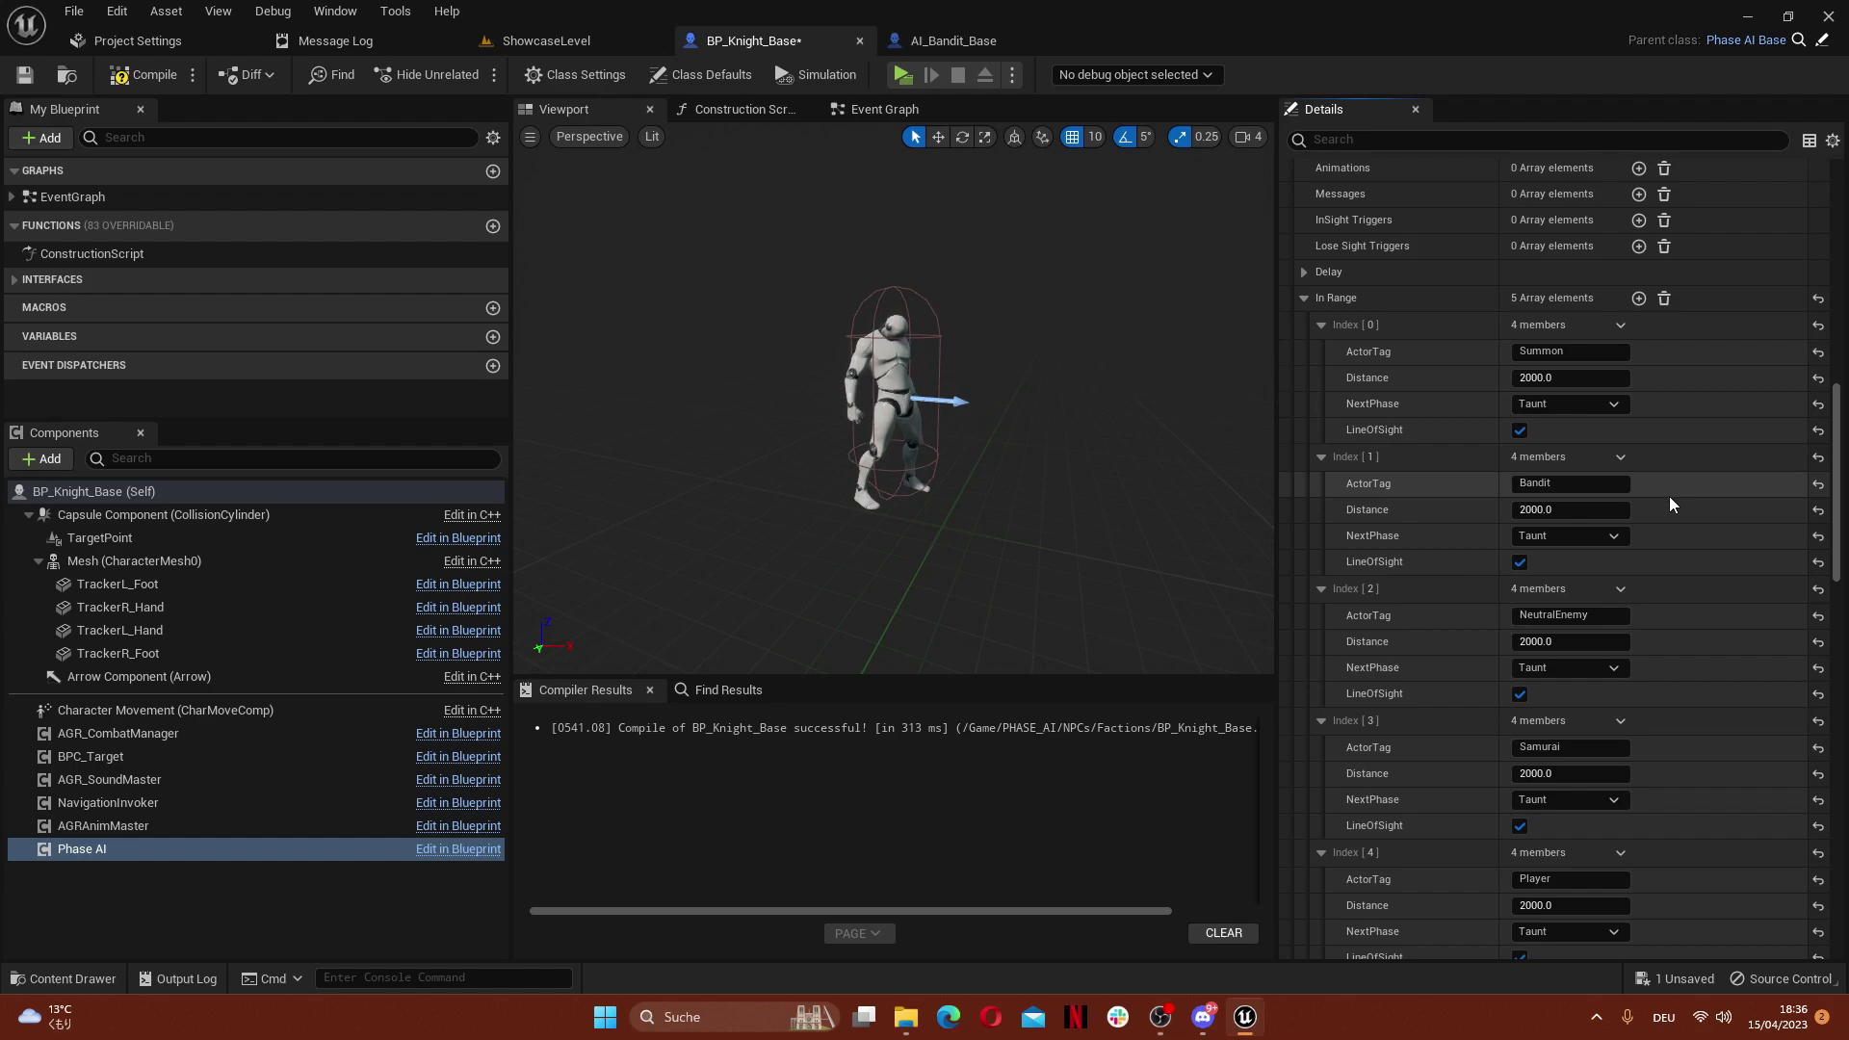
{"action": "scroll", "coordinate": [1670, 496], "scroll_direction": "up", "scroll_amount": 3}
{"action": "scroll", "coordinate": [1672, 493], "scroll_direction": "down", "scroll_amount": 5}
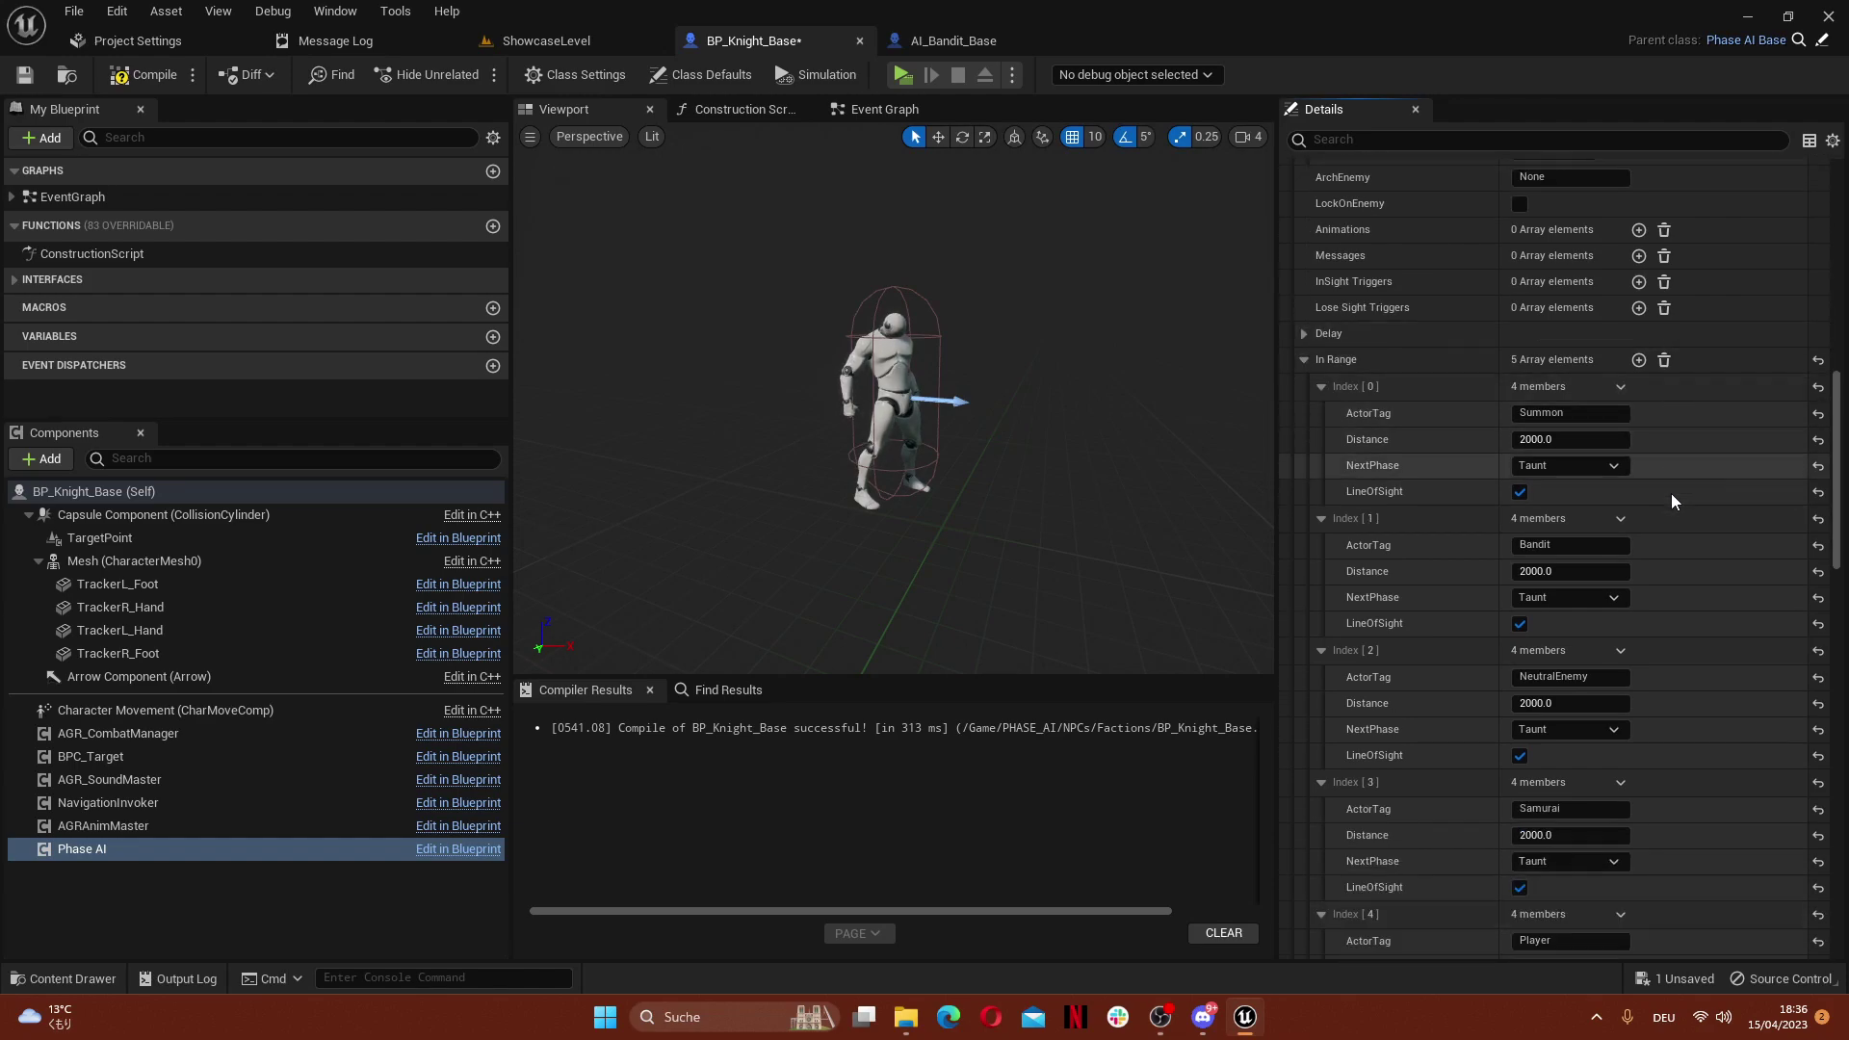
{"action": "scroll", "coordinate": [1560, 716], "scroll_direction": "up", "scroll_amount": 5}
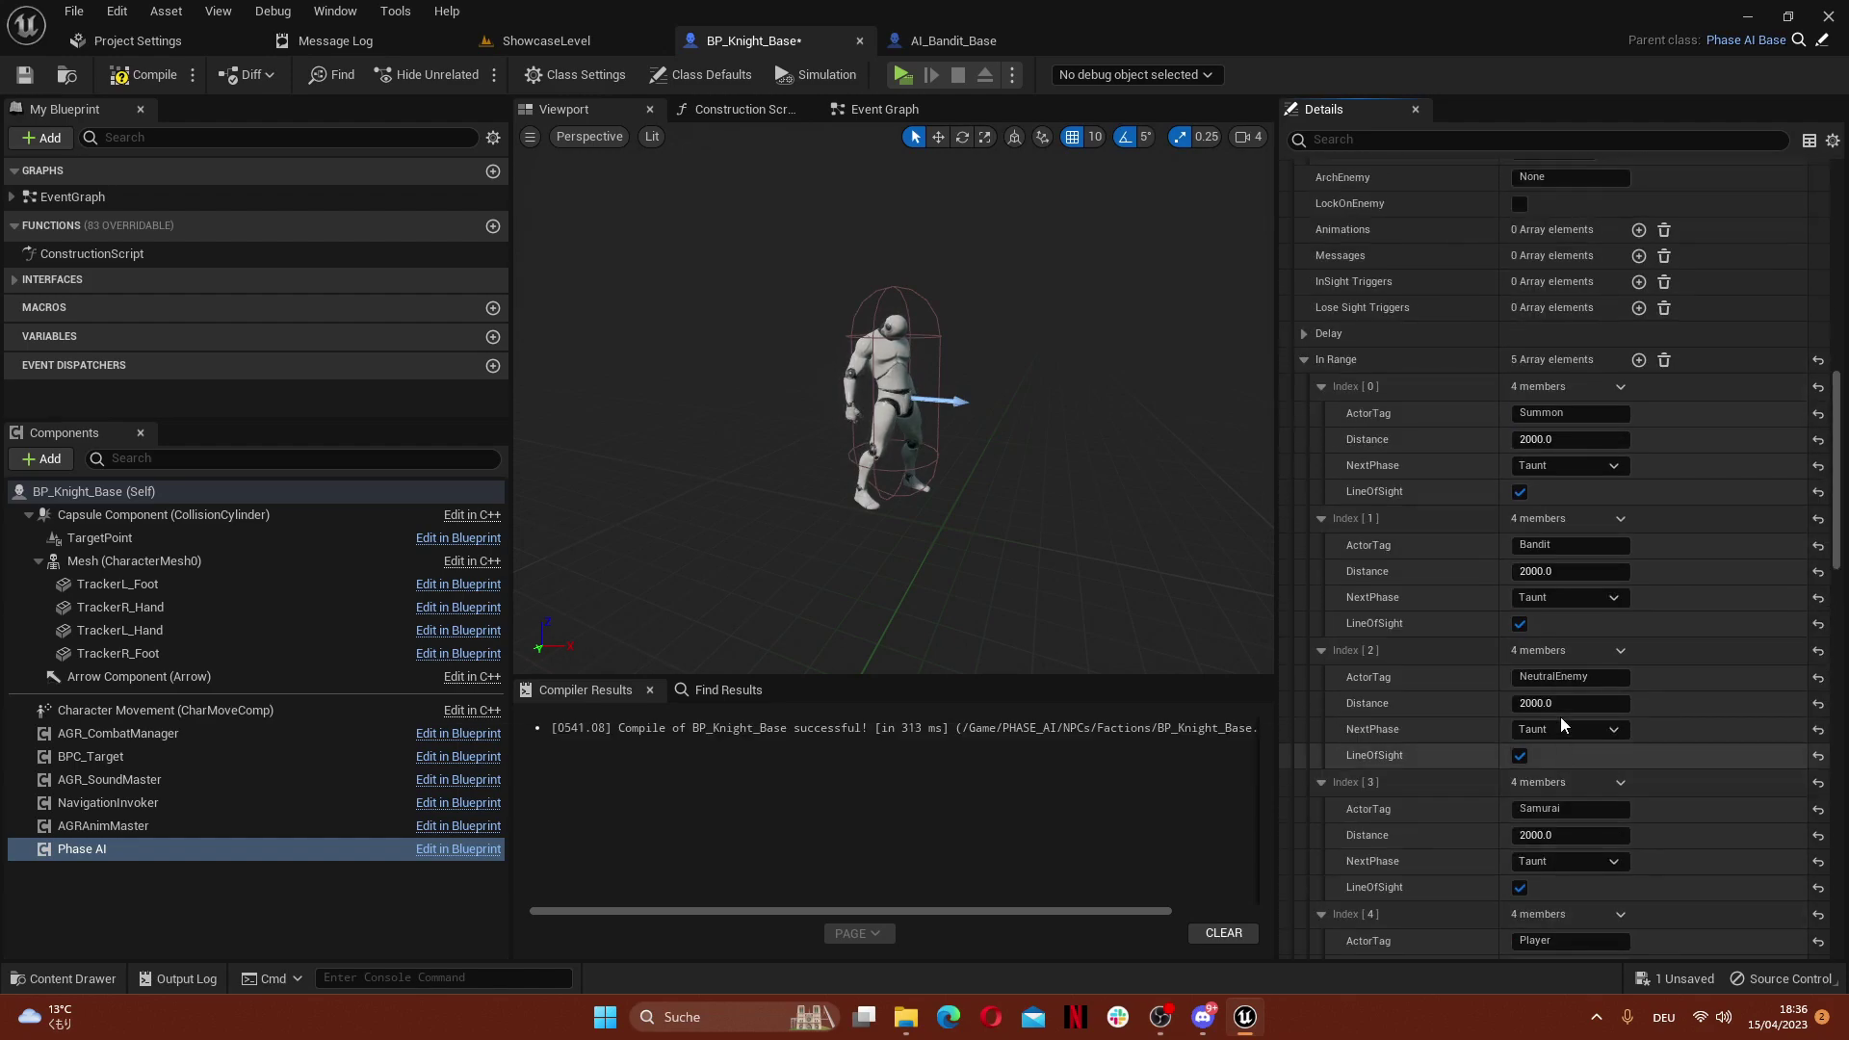
Copy the corrected In Range array of the Idle Setting and filter the details by "in range"
{"action": "right_click", "coordinate": [1331, 362]}
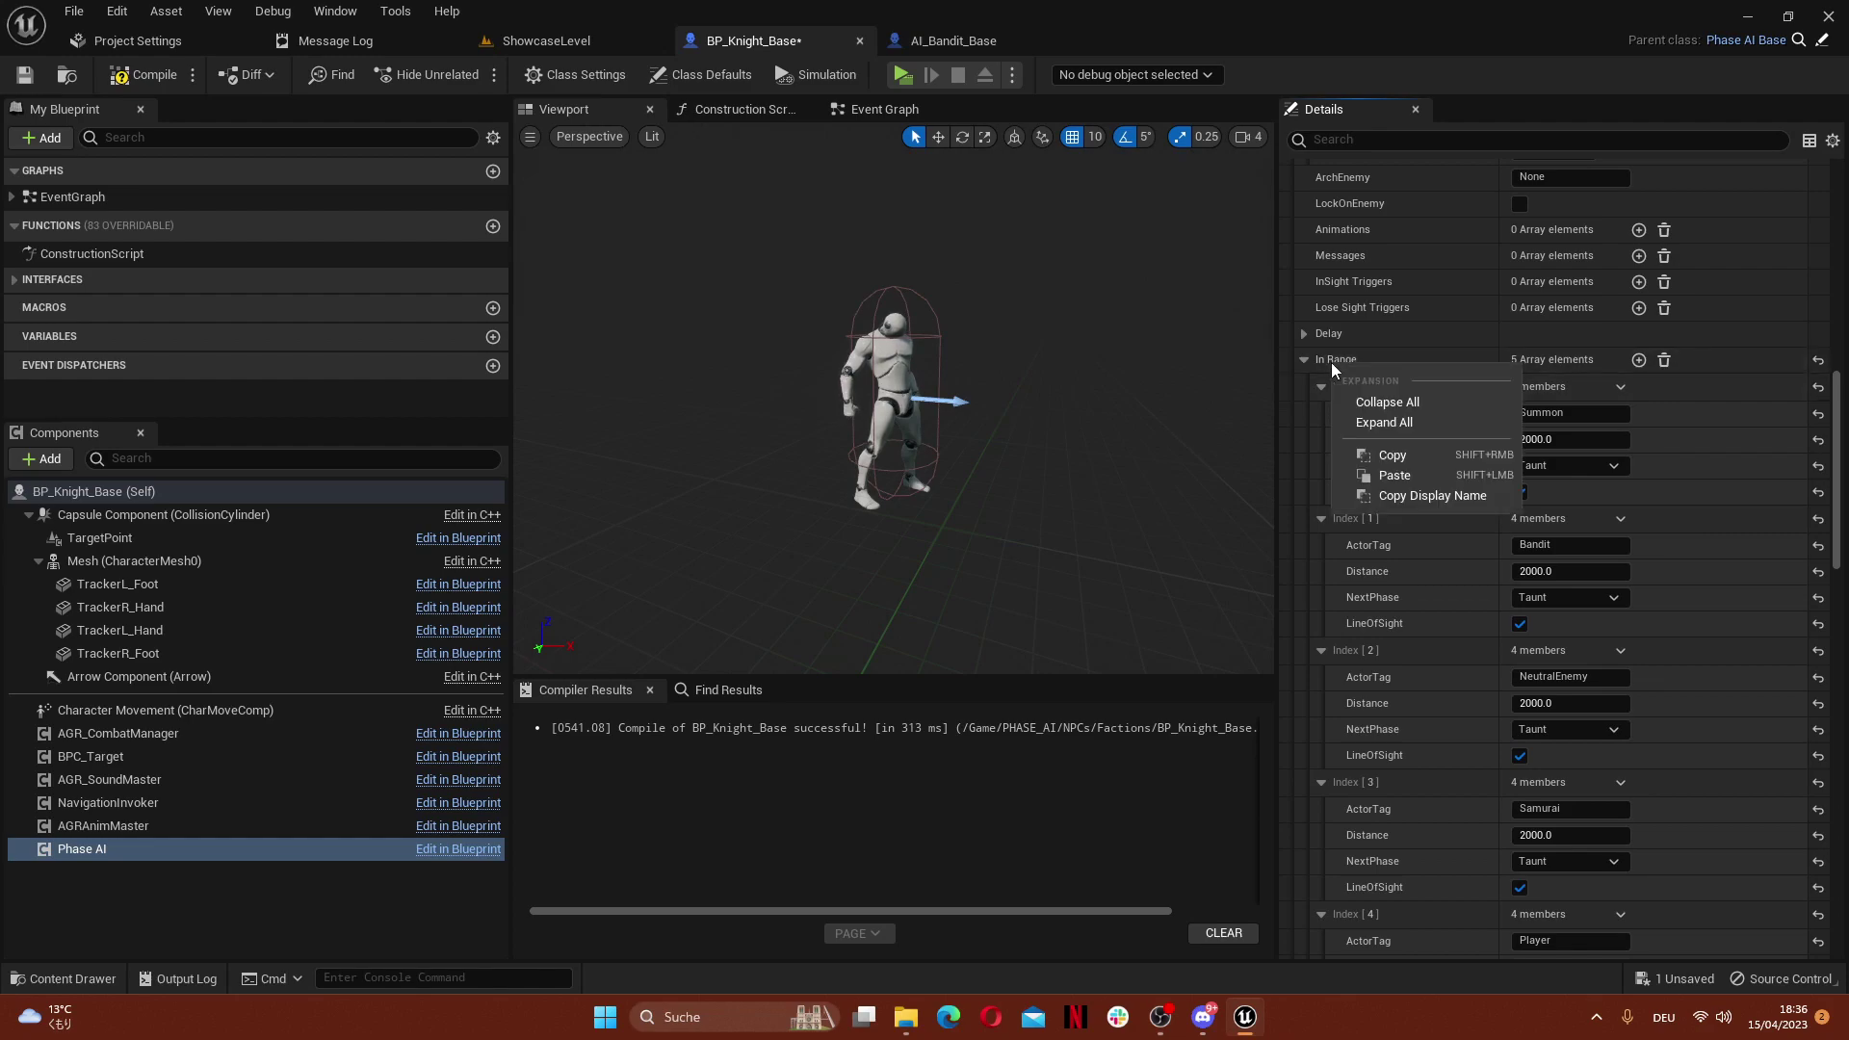
{"action": "left_click", "coordinate": [1389, 454]}
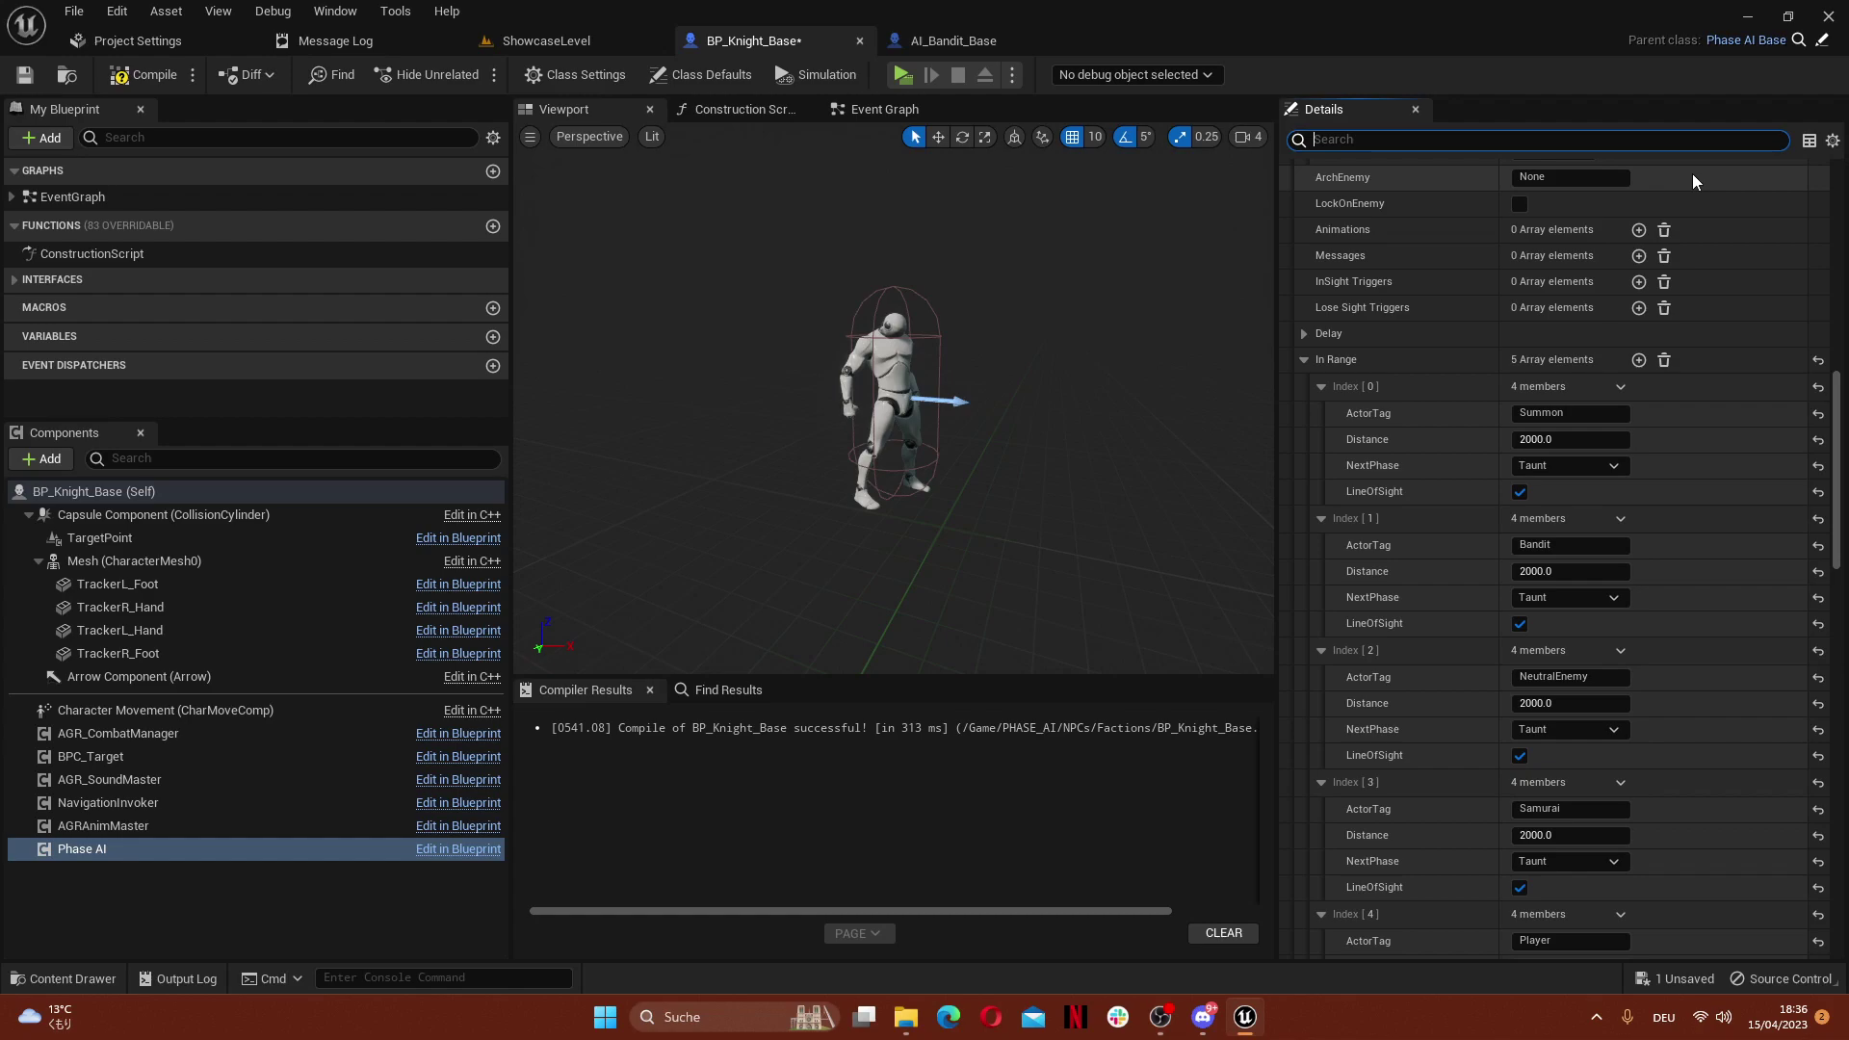
{"action": "type", "text": "ge"}
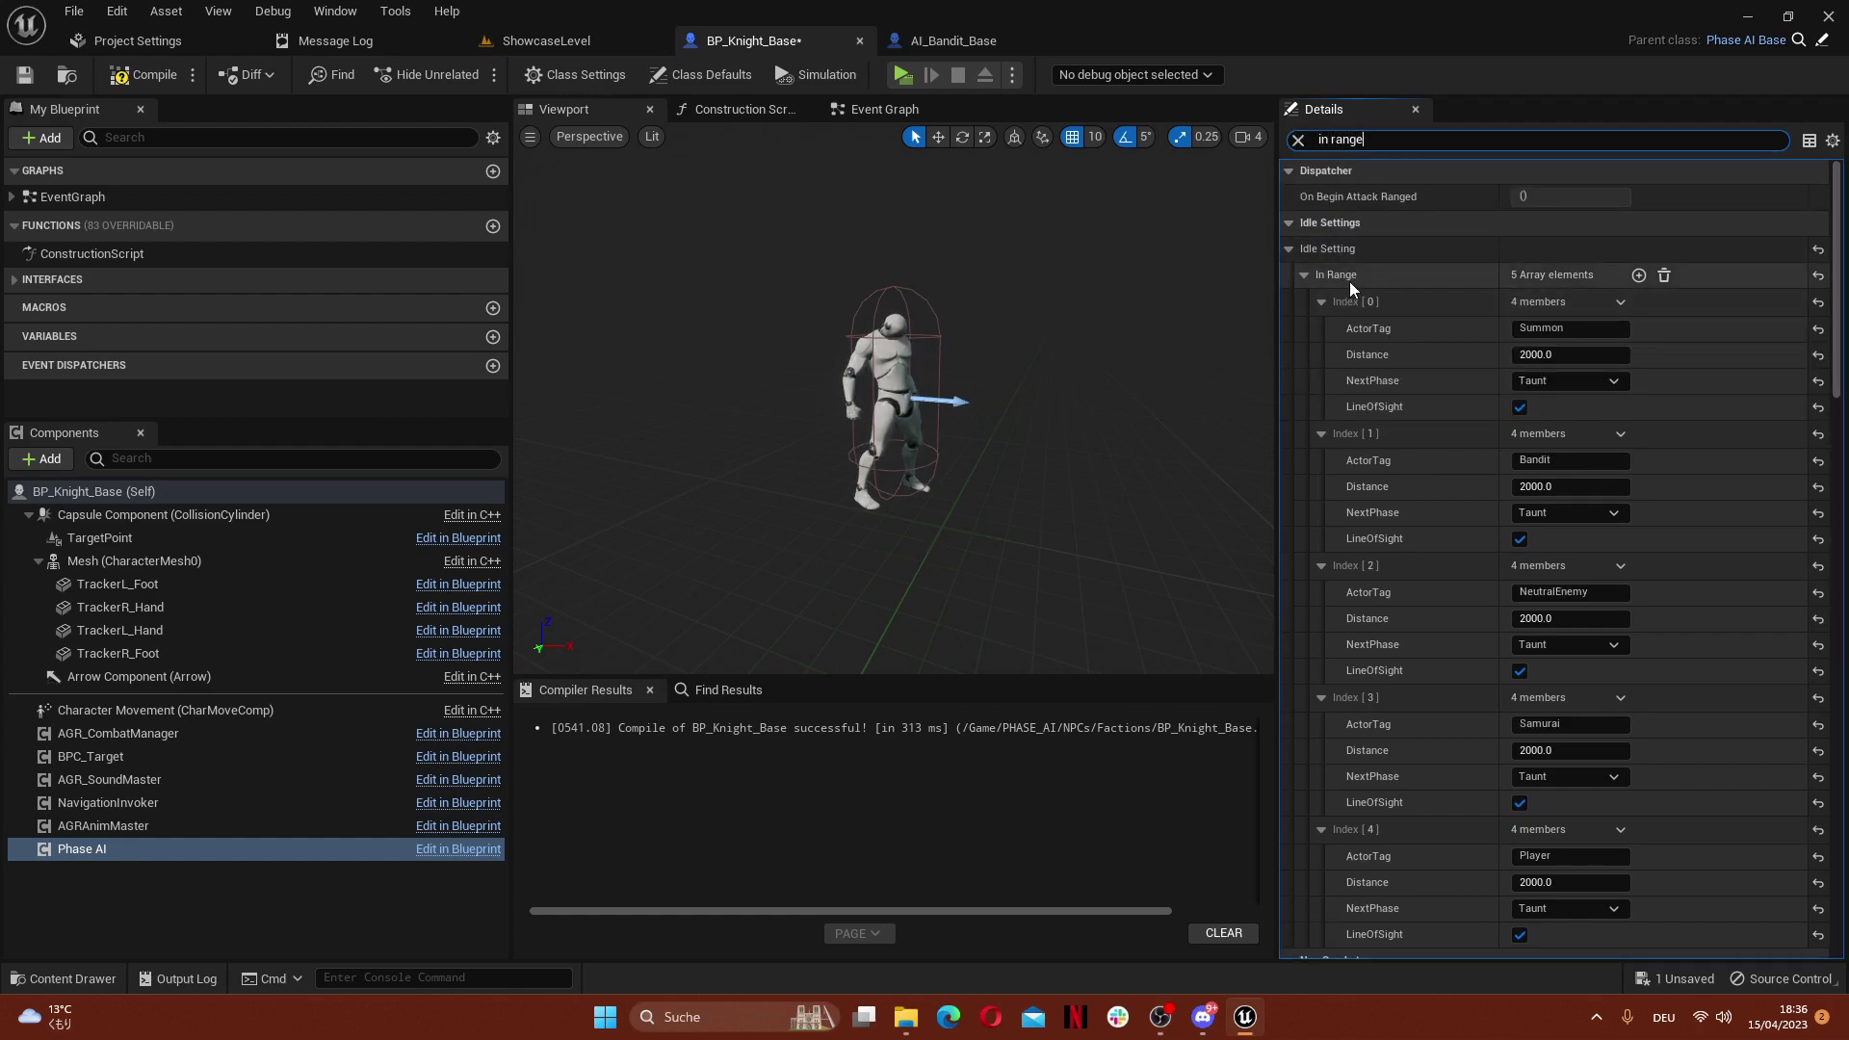
Copy the Idle Setting's In Range array again and look through the In Range entries of the other phases down to Attack Ranged
{"action": "right_click", "coordinate": [1346, 281]}
{"action": "left_click", "coordinate": [1406, 371]}
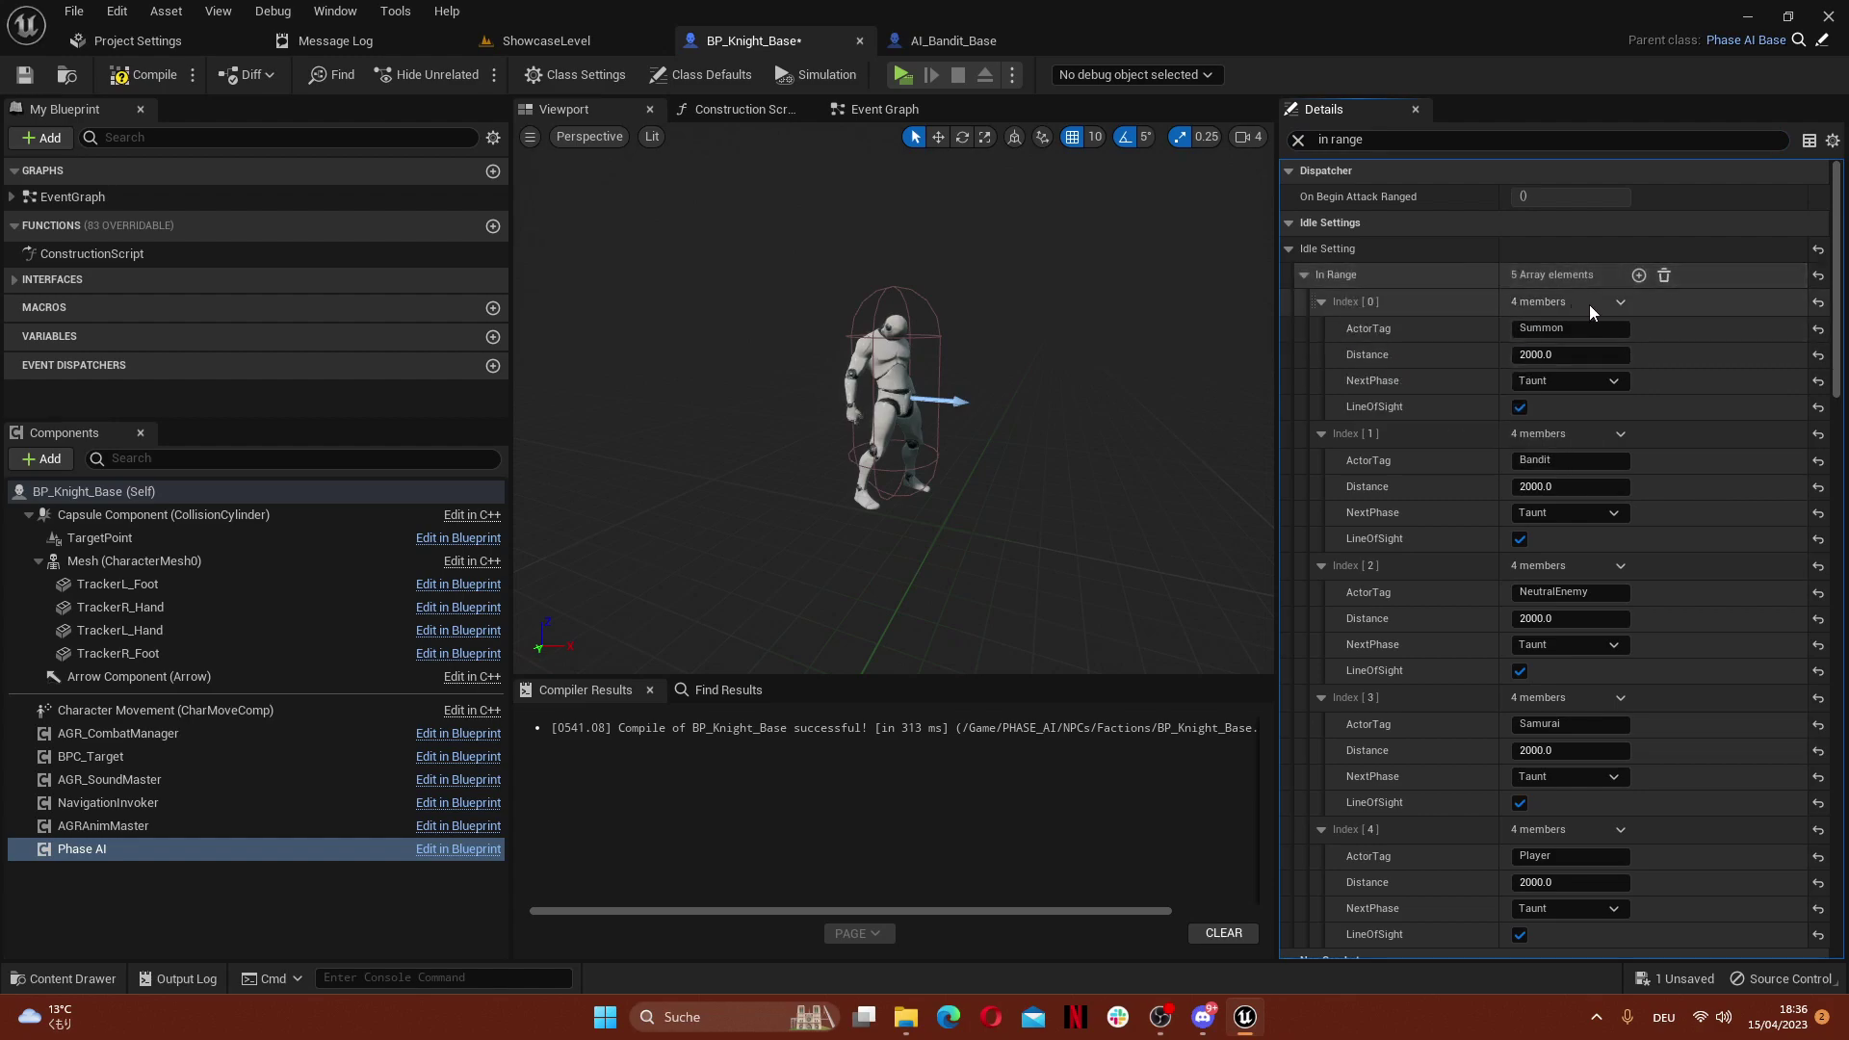
{"action": "scroll", "coordinate": [1593, 304], "scroll_direction": "down", "scroll_amount": 5}
{"action": "scroll", "coordinate": [1593, 305], "scroll_direction": "down", "scroll_amount": 1}
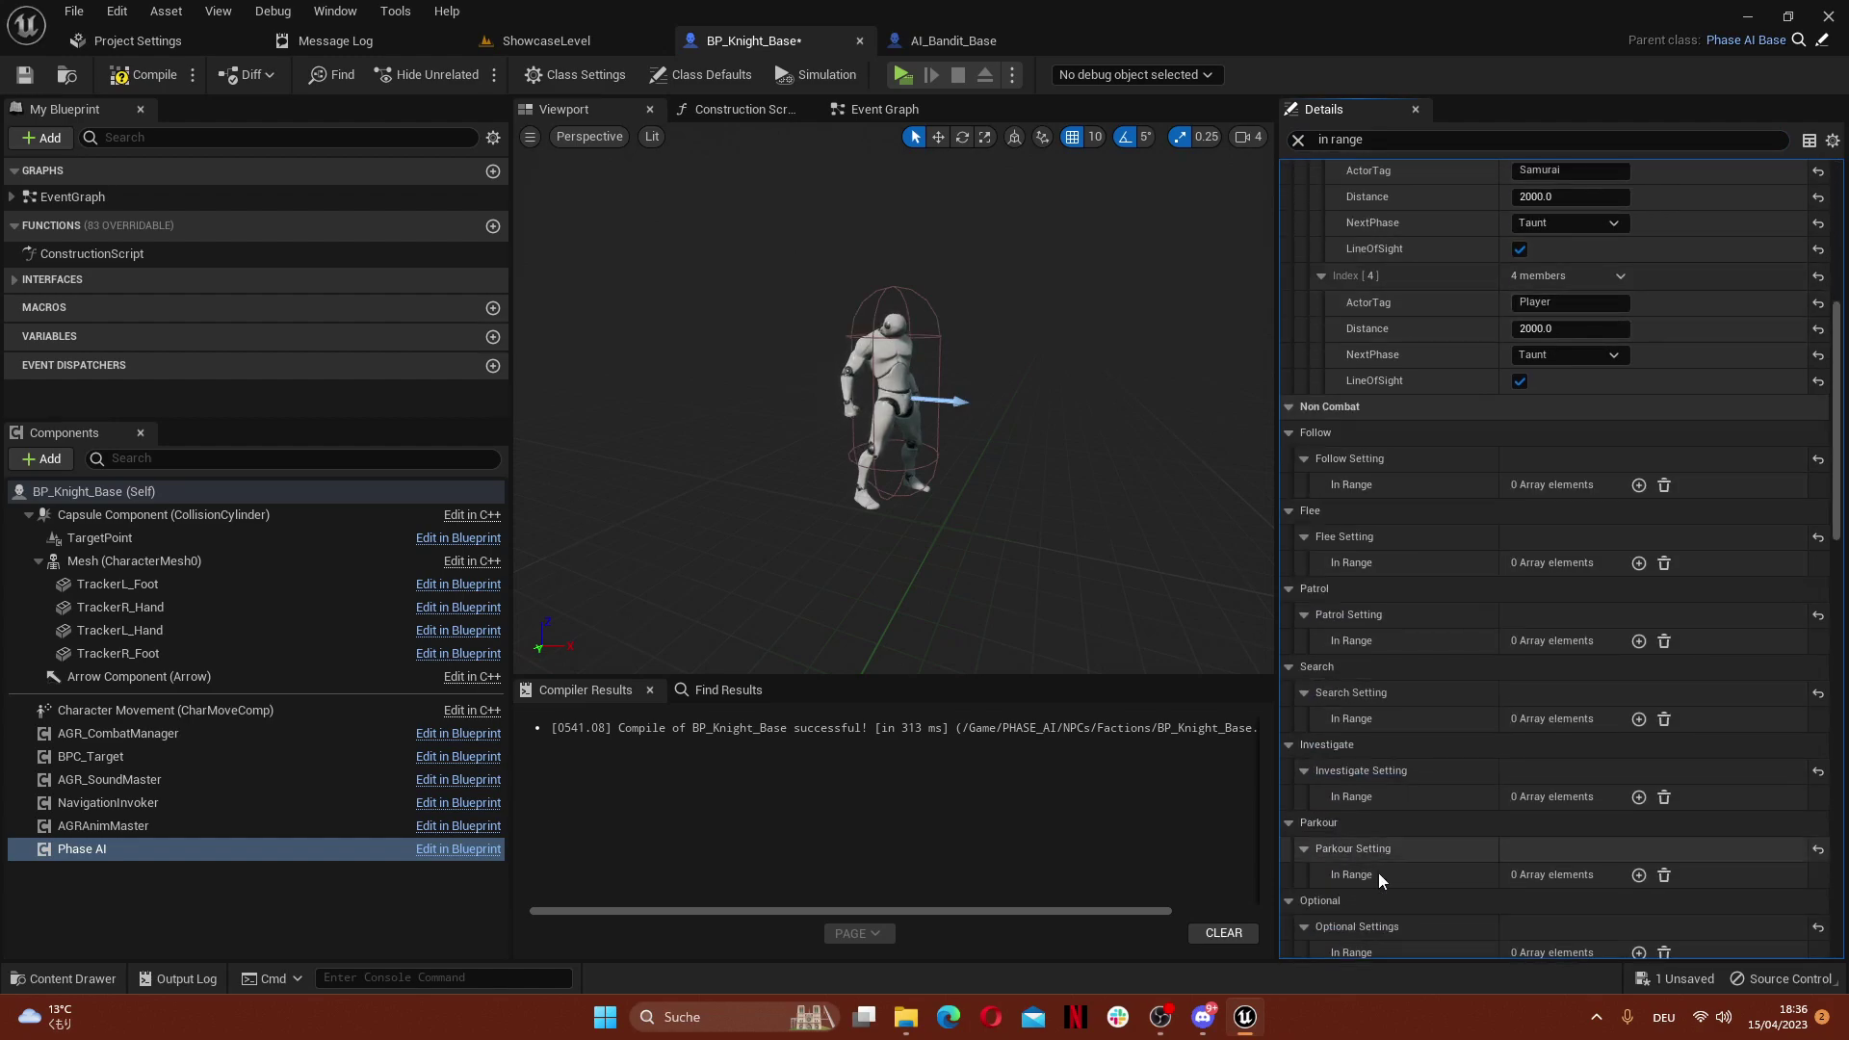
{"action": "scroll", "coordinate": [1351, 856], "scroll_direction": "down", "scroll_amount": 4}
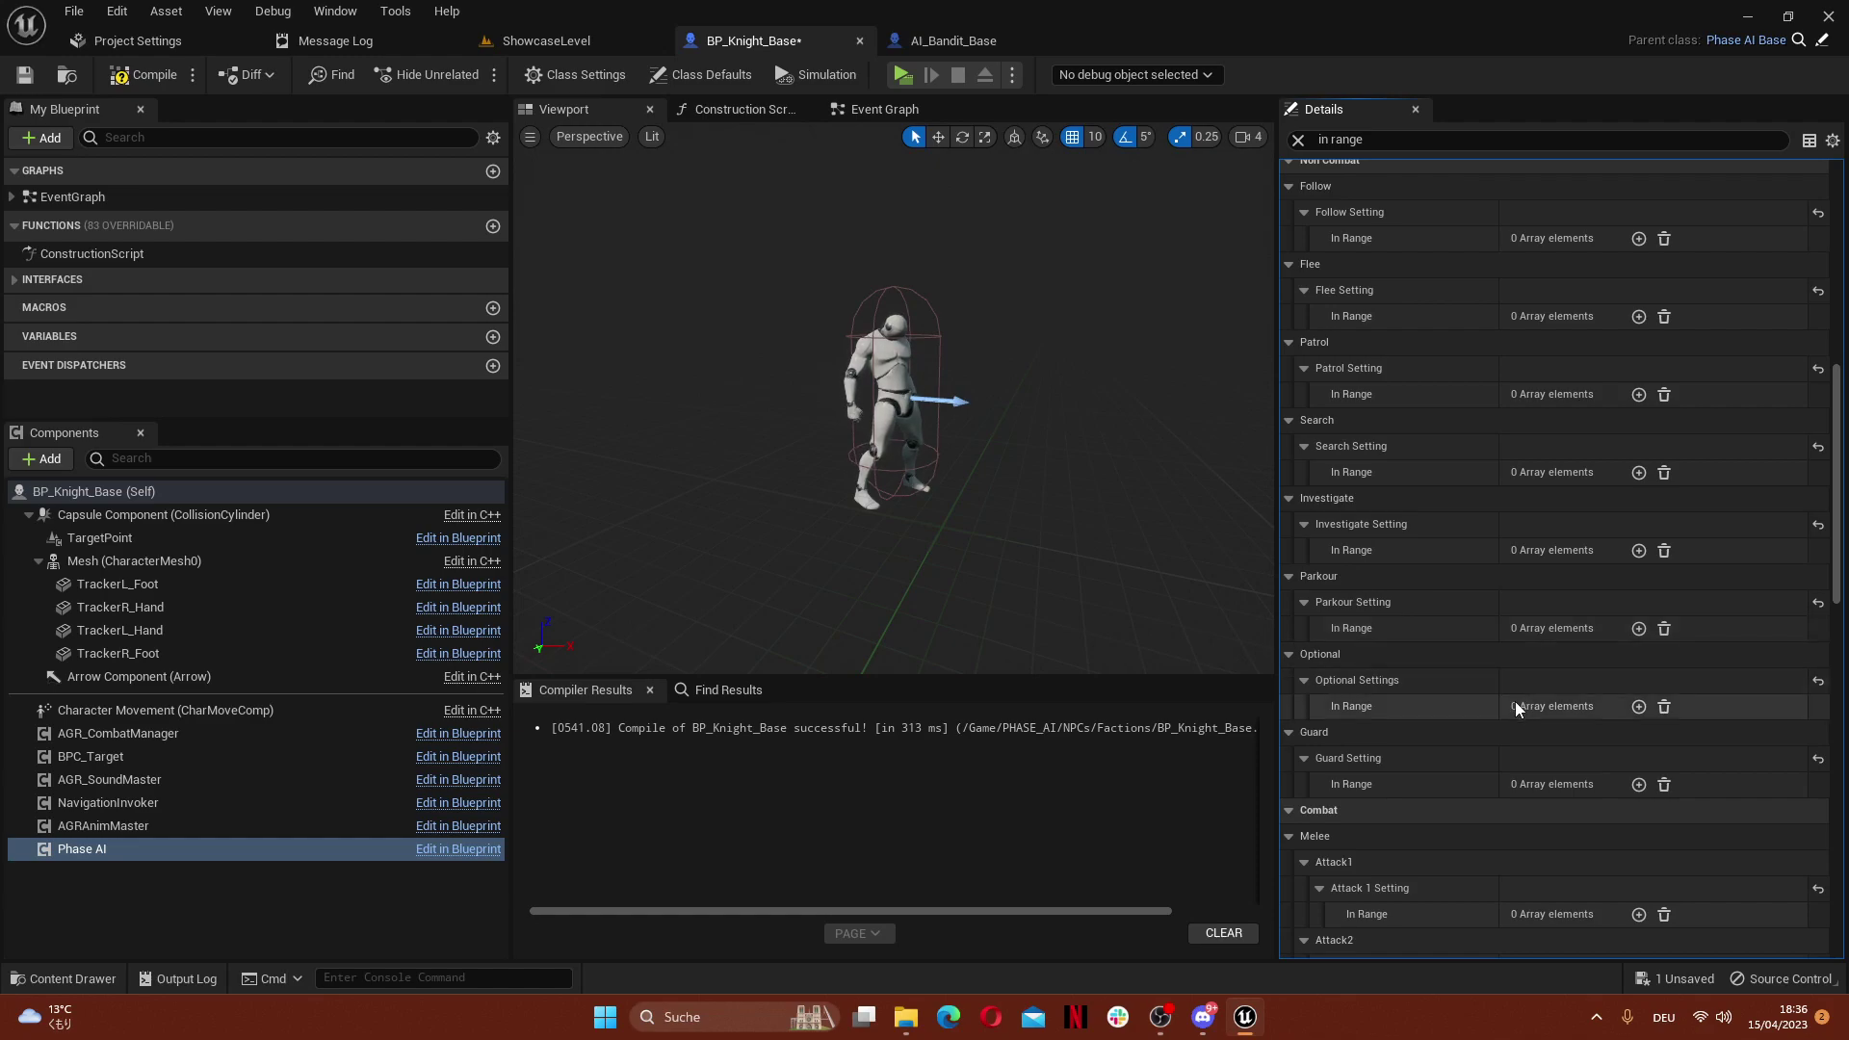
{"action": "scroll", "coordinate": [1441, 764], "scroll_direction": "down", "scroll_amount": 5}
{"action": "scroll", "coordinate": [1441, 755], "scroll_direction": "down", "scroll_amount": 3}
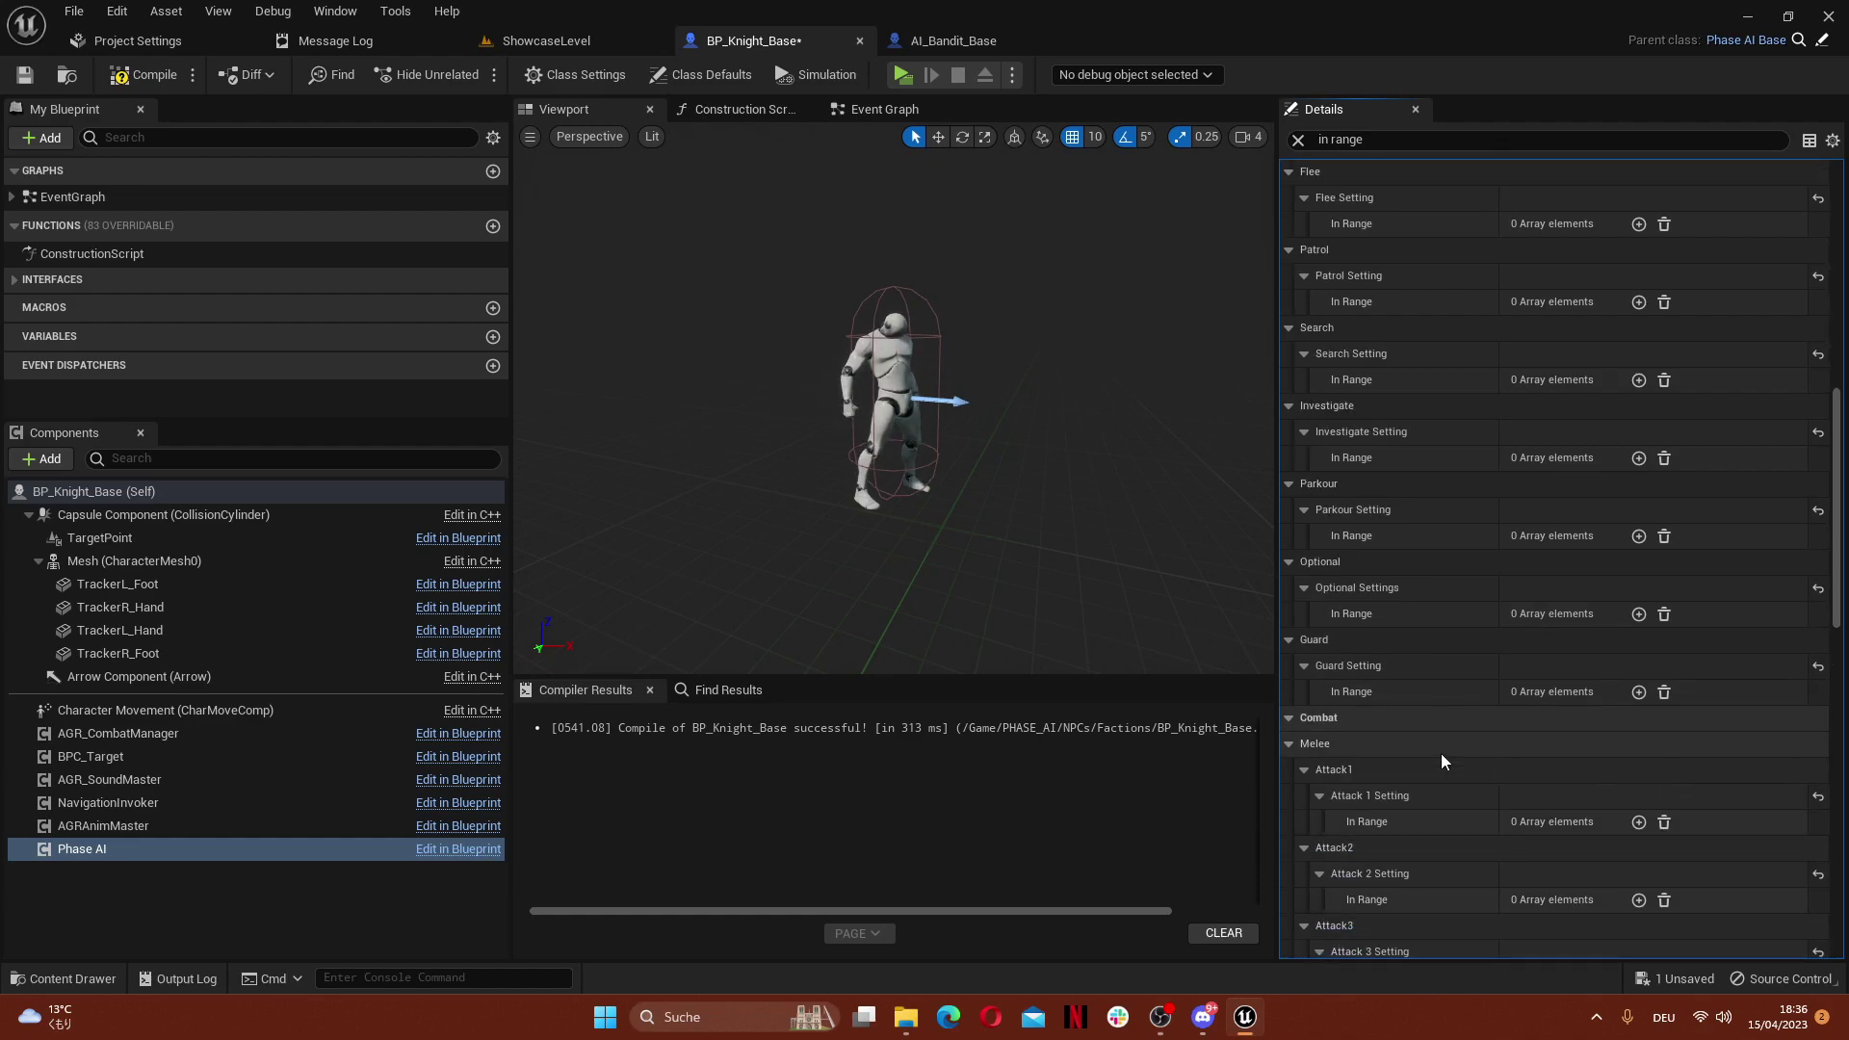
{"action": "scroll", "coordinate": [1466, 565], "scroll_direction": "up", "scroll_amount": 7}
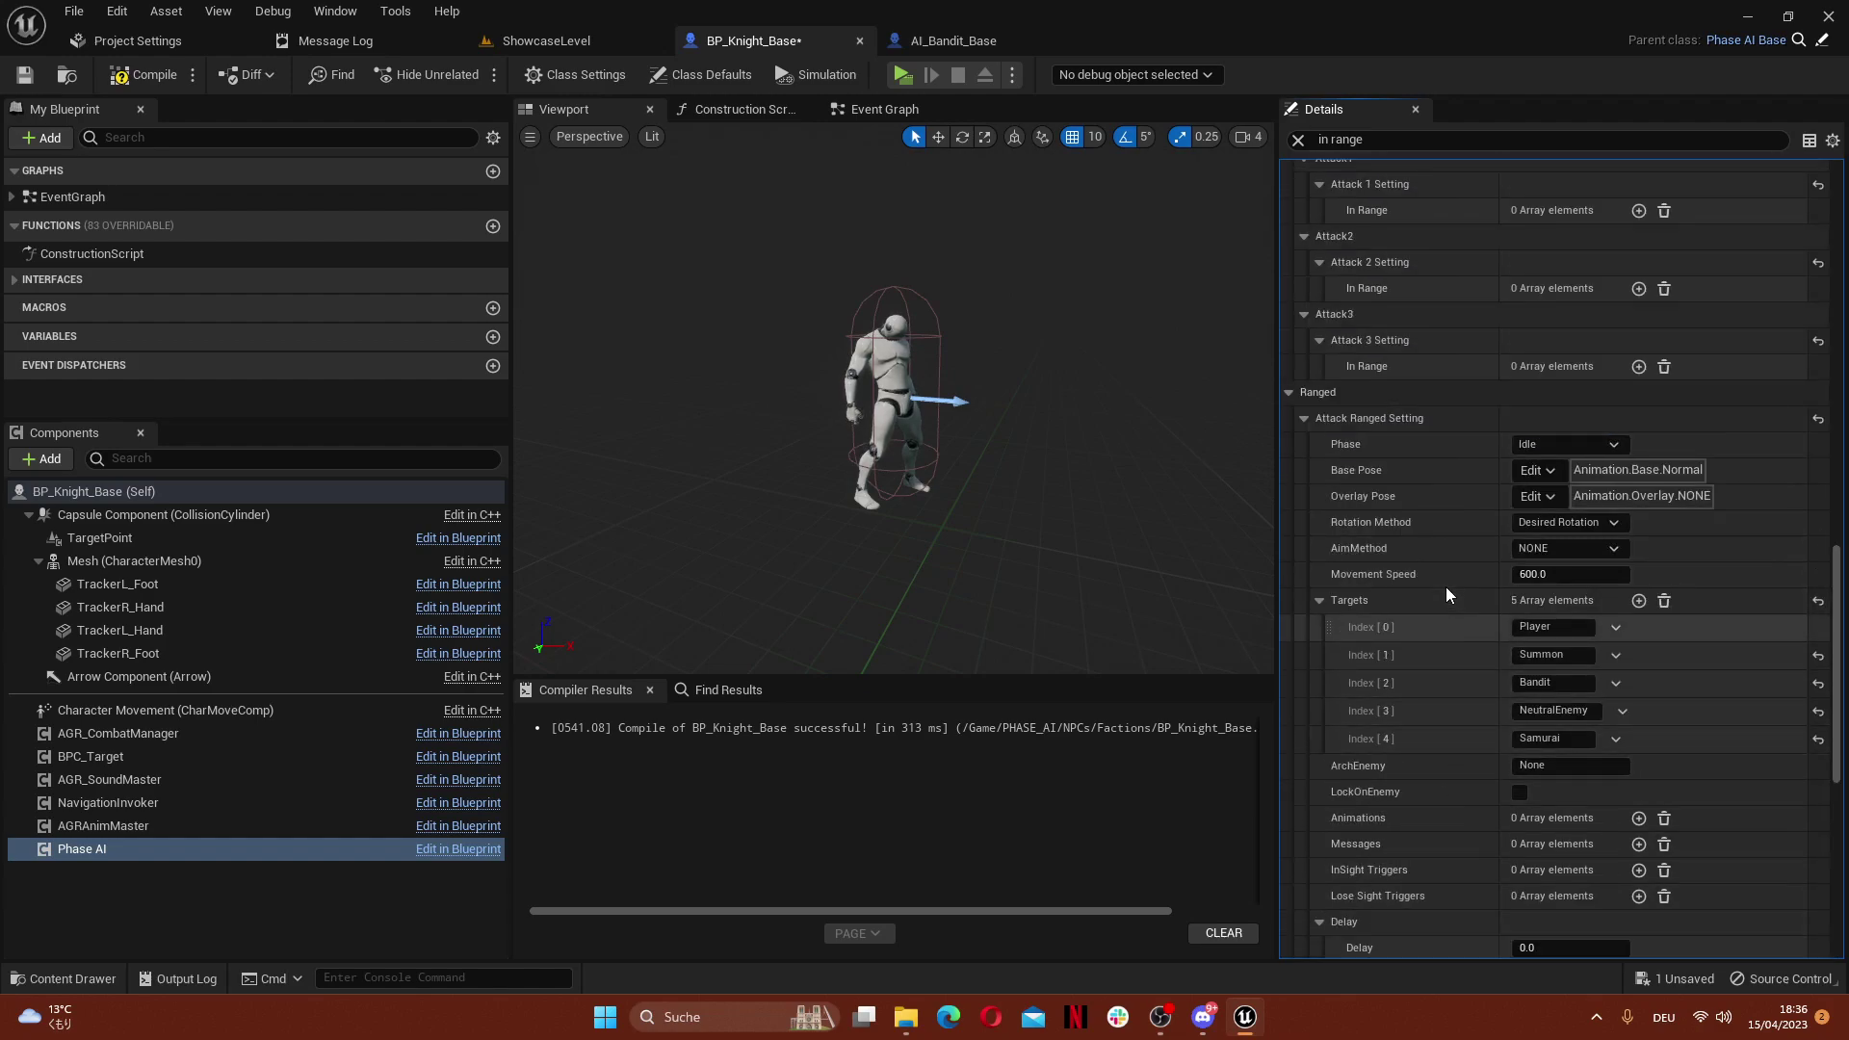
{"action": "scroll", "coordinate": [1377, 378], "scroll_direction": "down", "scroll_amount": 6}
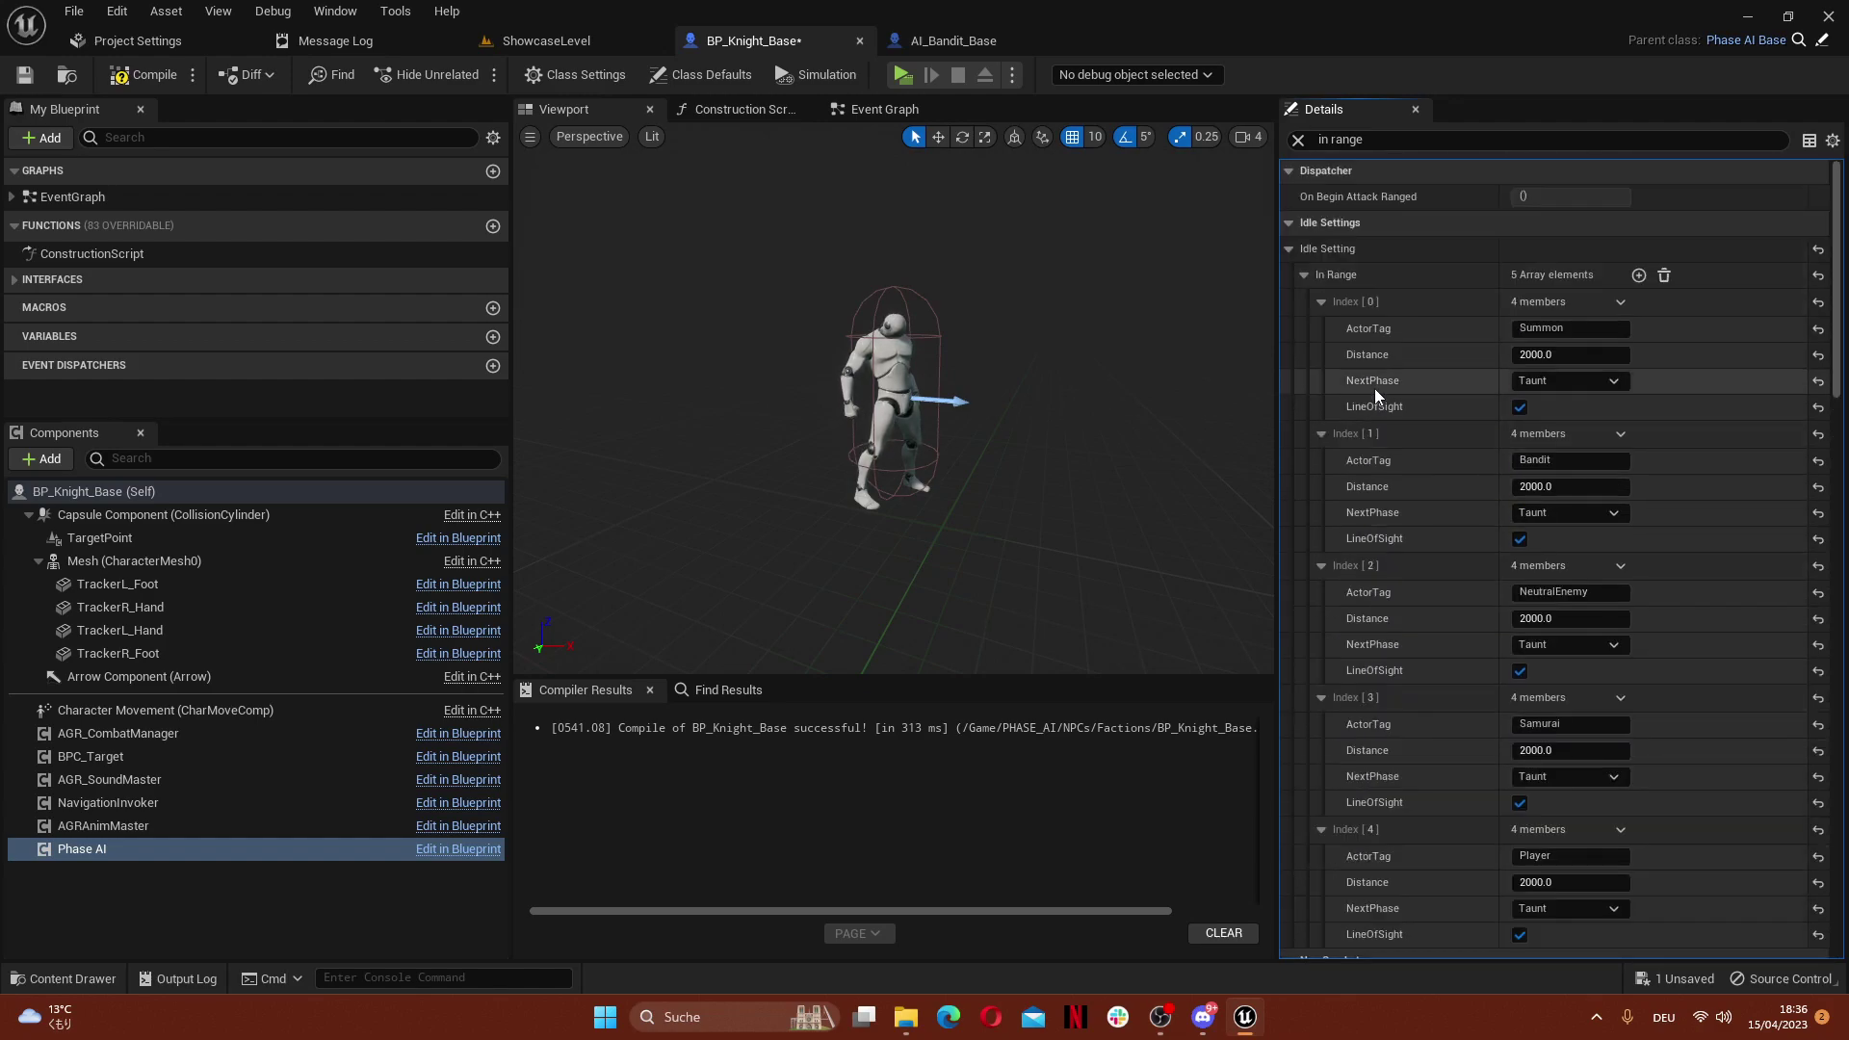
{"action": "scroll", "coordinate": [1374, 389], "scroll_direction": "up", "scroll_amount": 1}
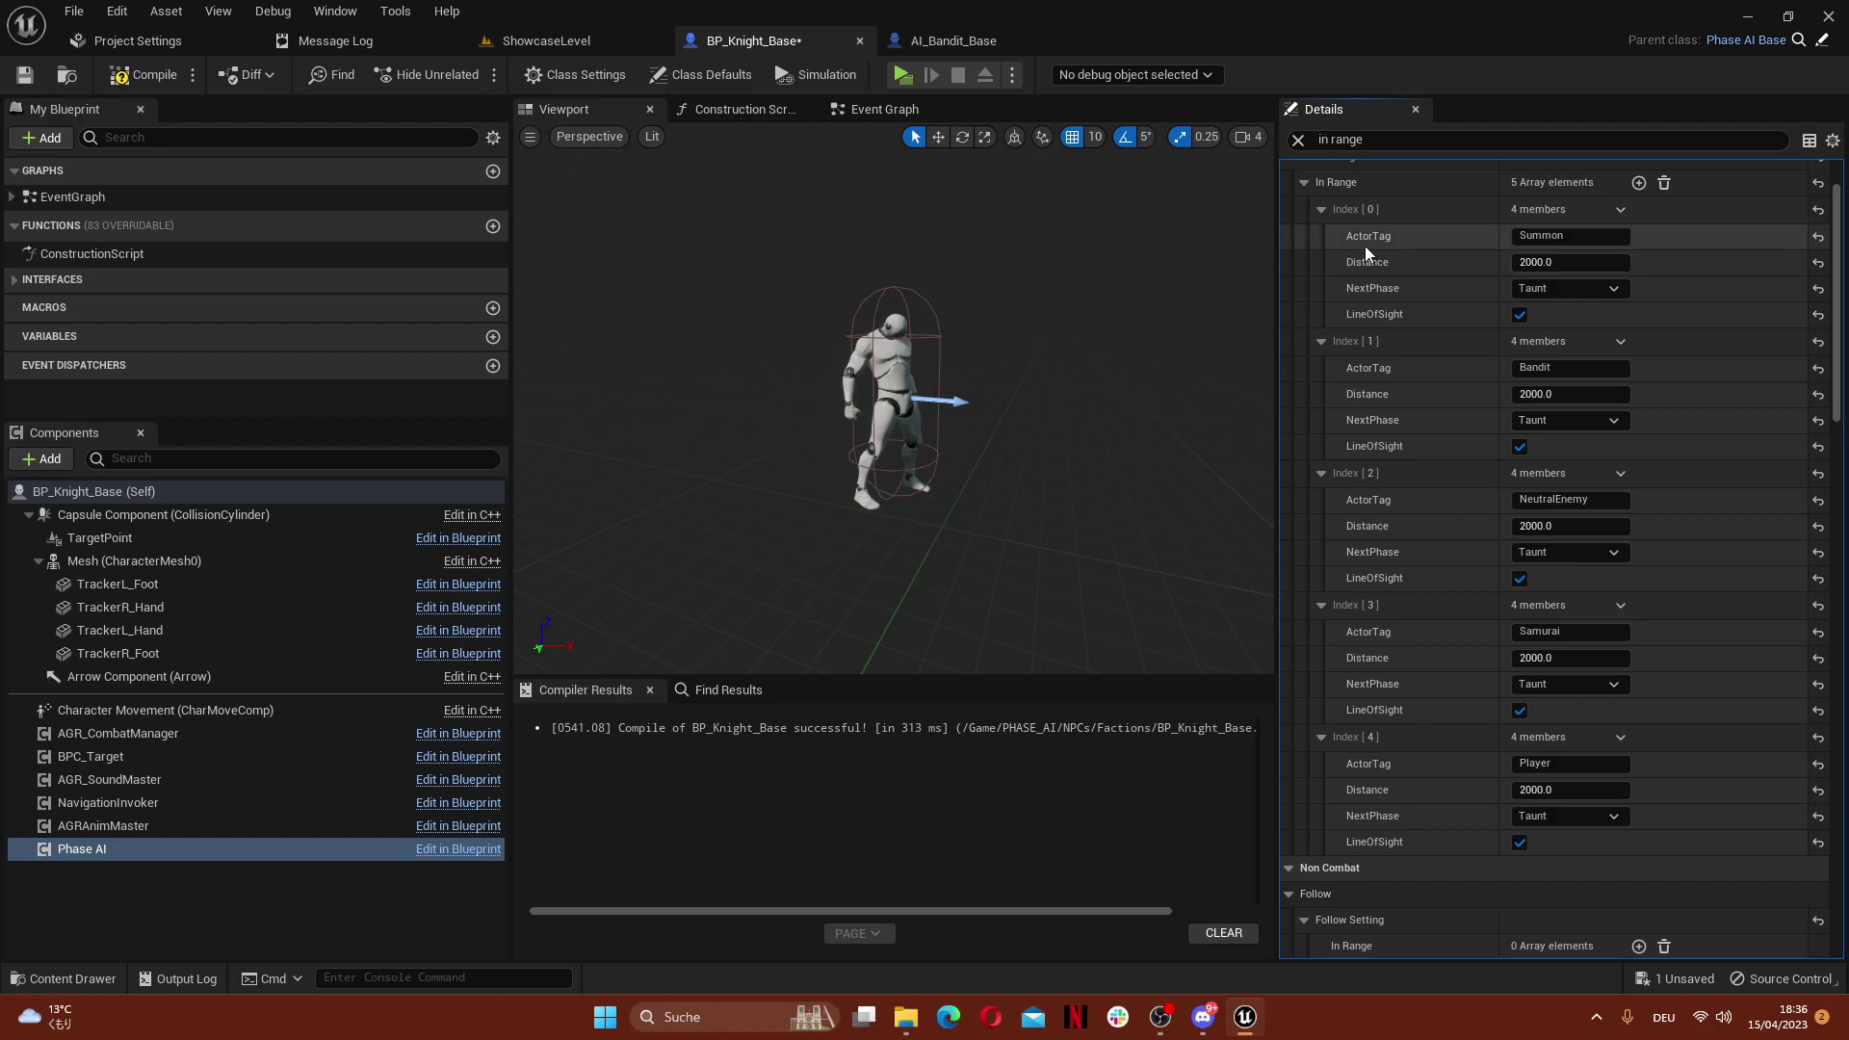
{"action": "scroll", "coordinate": [1364, 289], "scroll_direction": "up", "scroll_amount": 2}
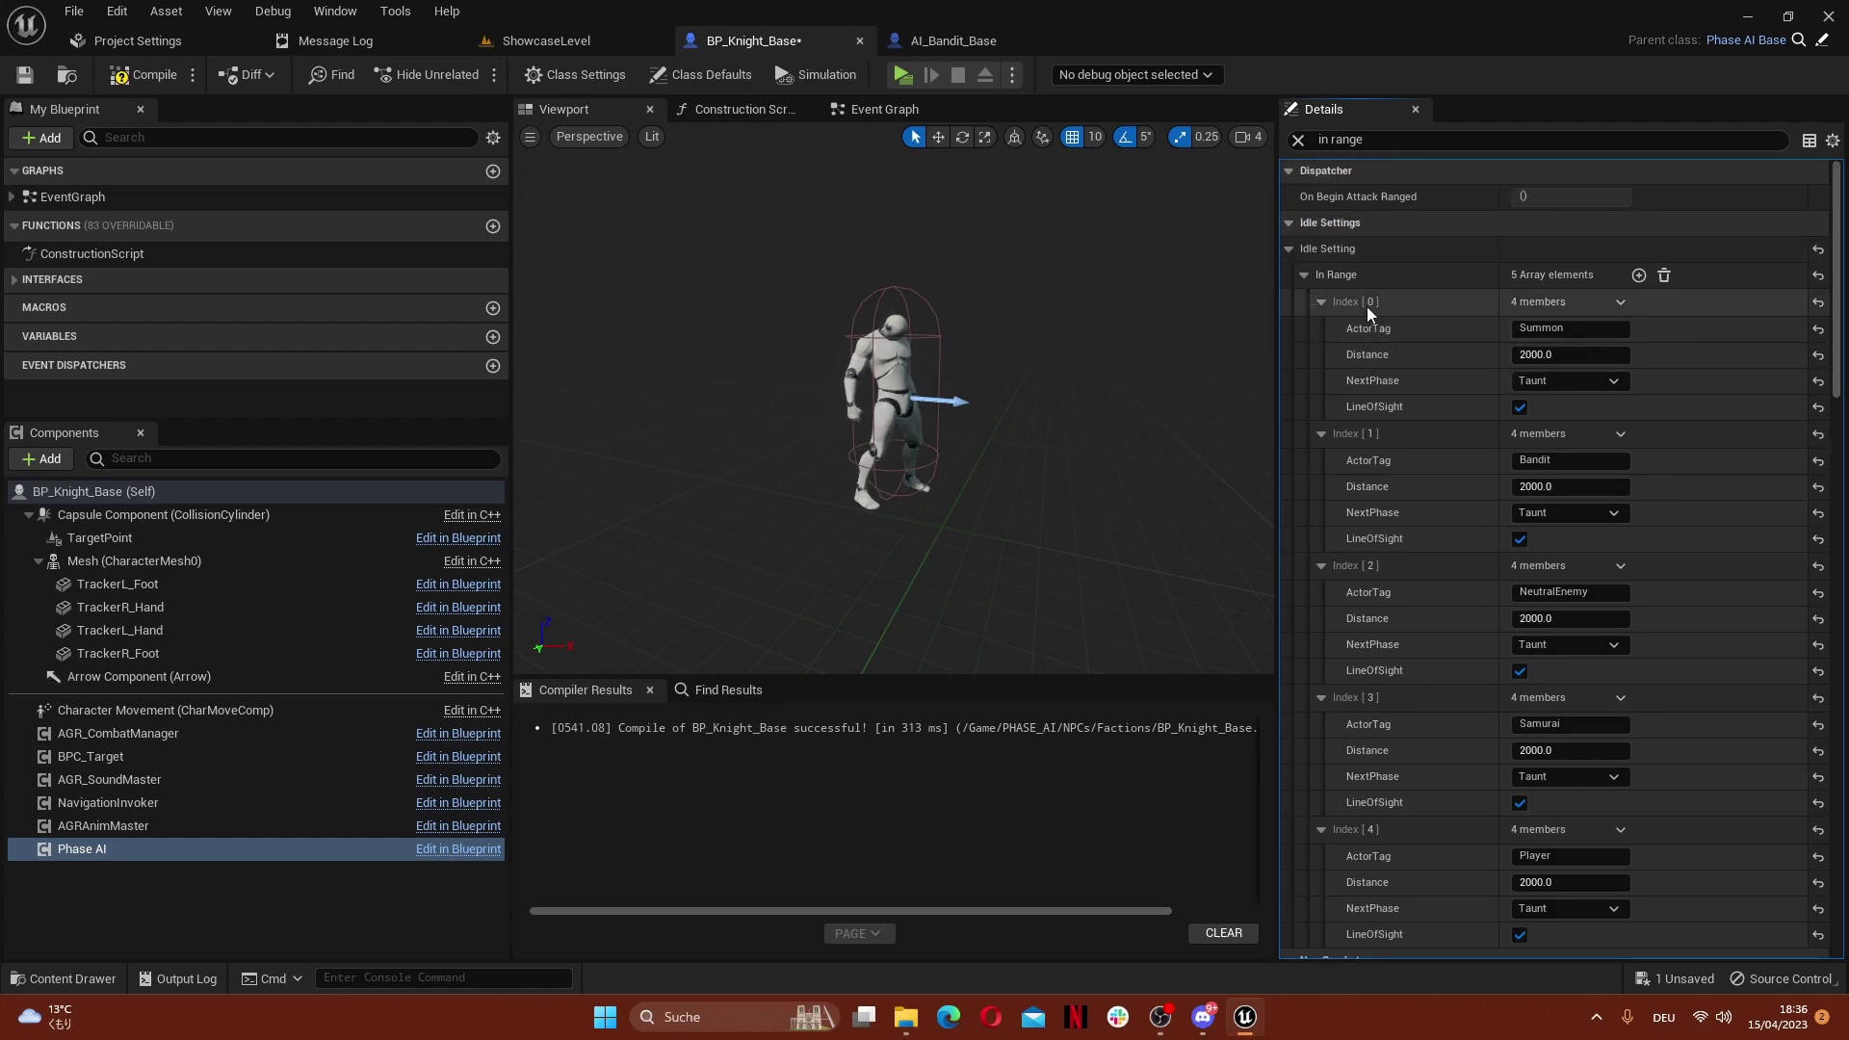
Collapse the Idle Setting's In Range array and examine which non-combat and combat phases have an In Range array of their own
{"action": "left_click", "coordinate": [1304, 276]}
{"action": "scroll", "coordinate": [1357, 569], "scroll_direction": "down", "scroll_amount": 3}
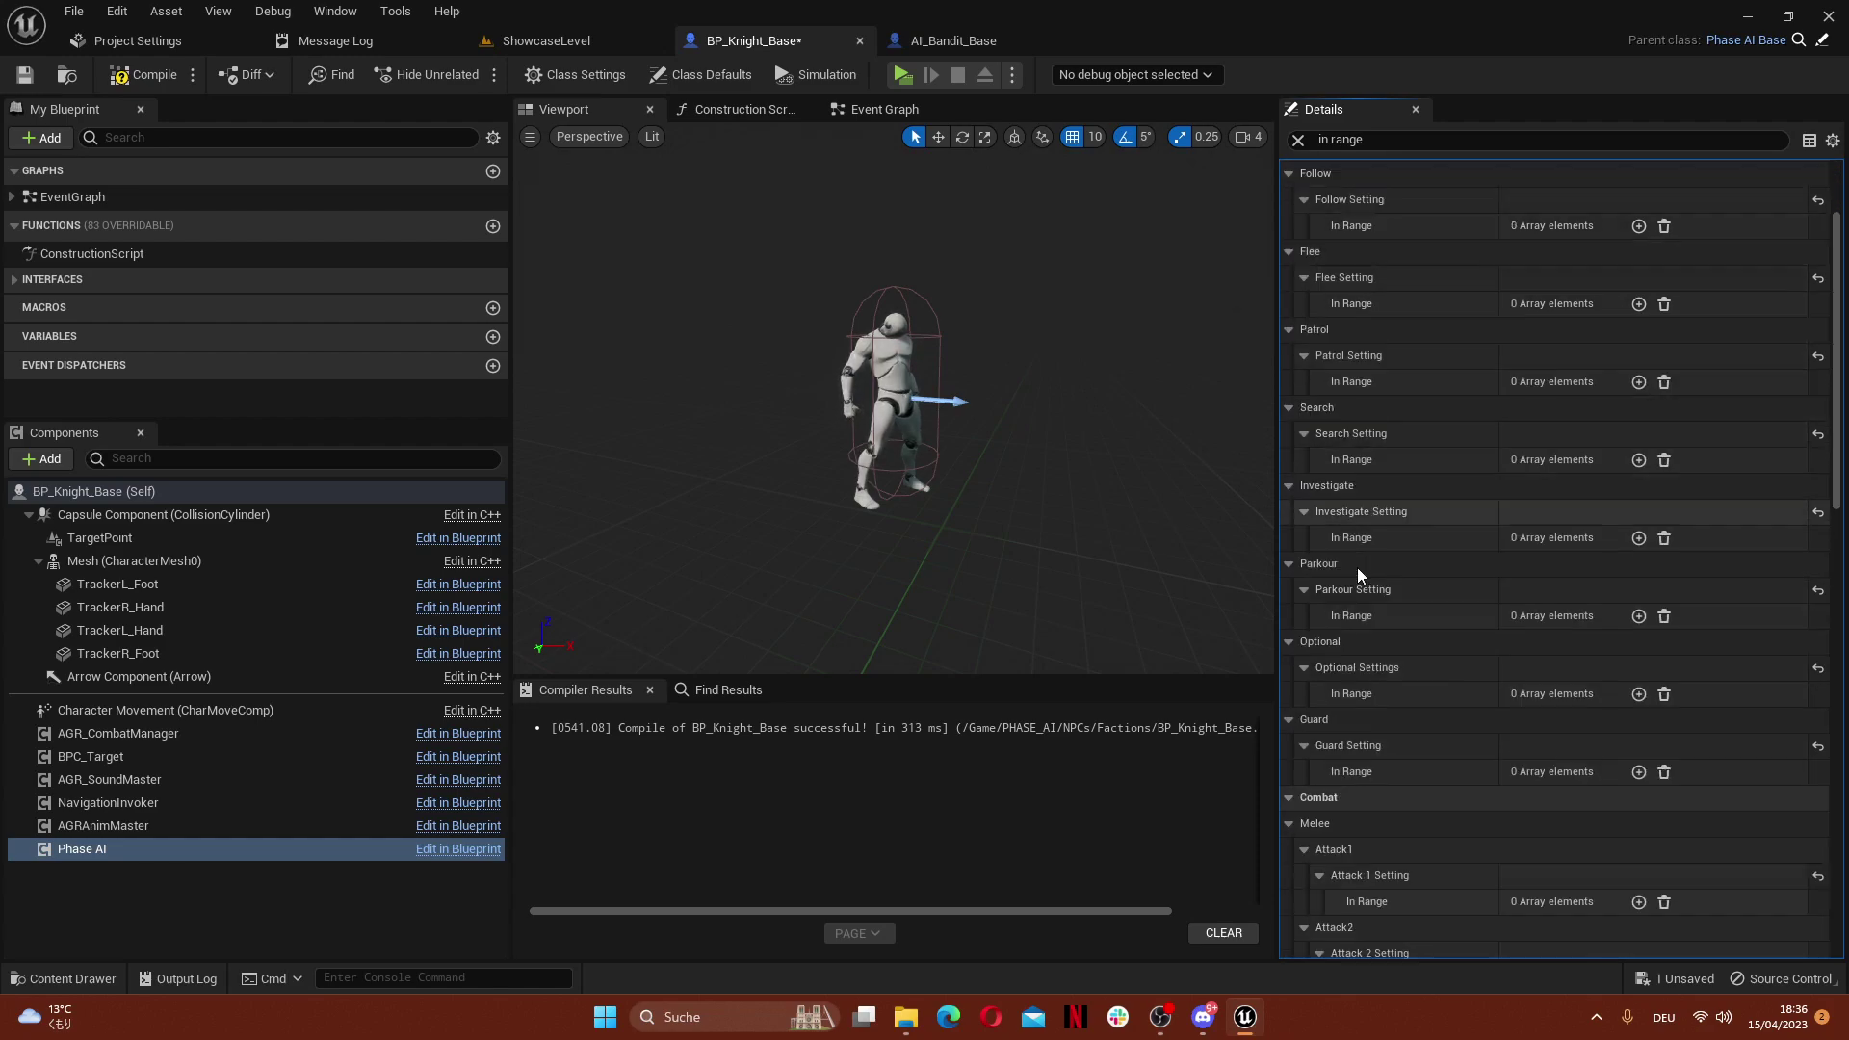
{"action": "scroll", "coordinate": [1337, 581], "scroll_direction": "down", "scroll_amount": 4}
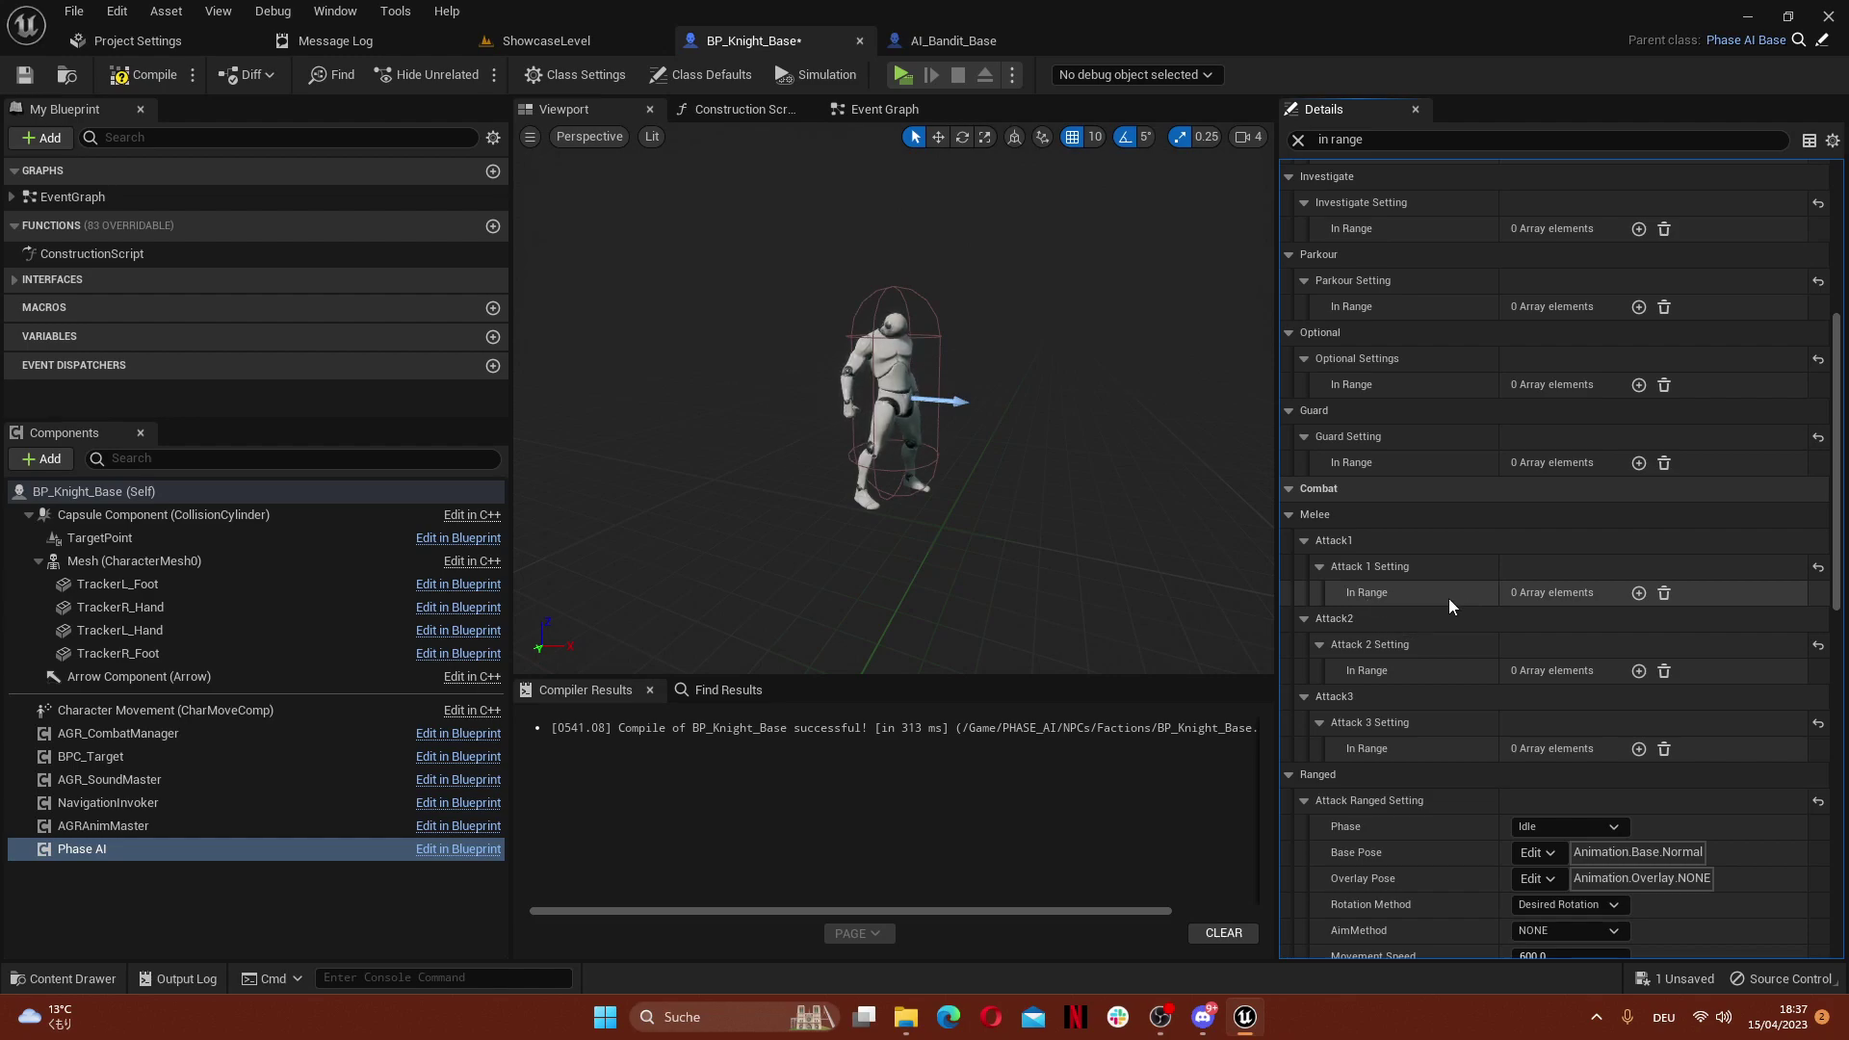
{"action": "scroll", "coordinate": [1449, 599], "scroll_direction": "down", "scroll_amount": 3}
{"action": "scroll", "coordinate": [1391, 513], "scroll_direction": "down", "scroll_amount": 3}
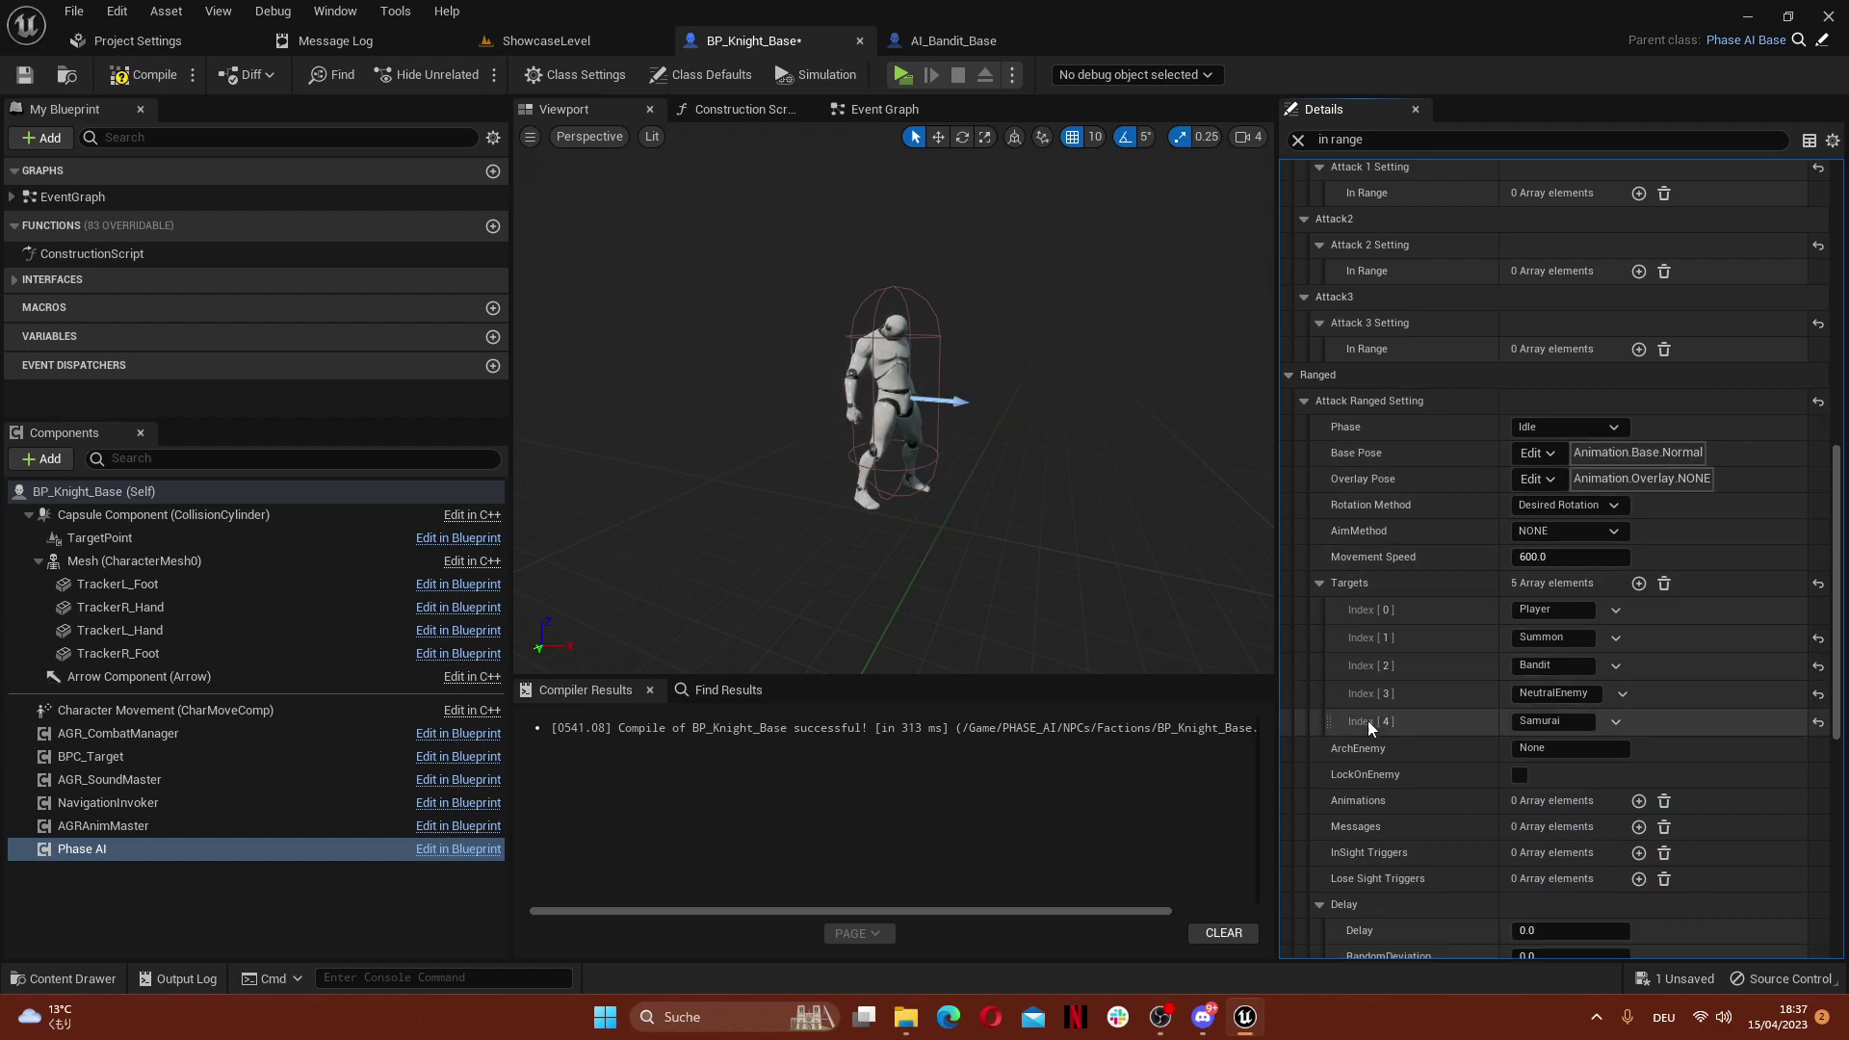
{"action": "scroll", "coordinate": [1368, 722], "scroll_direction": "up", "scroll_amount": 5}
{"action": "scroll", "coordinate": [1377, 641], "scroll_direction": "up", "scroll_amount": 7}
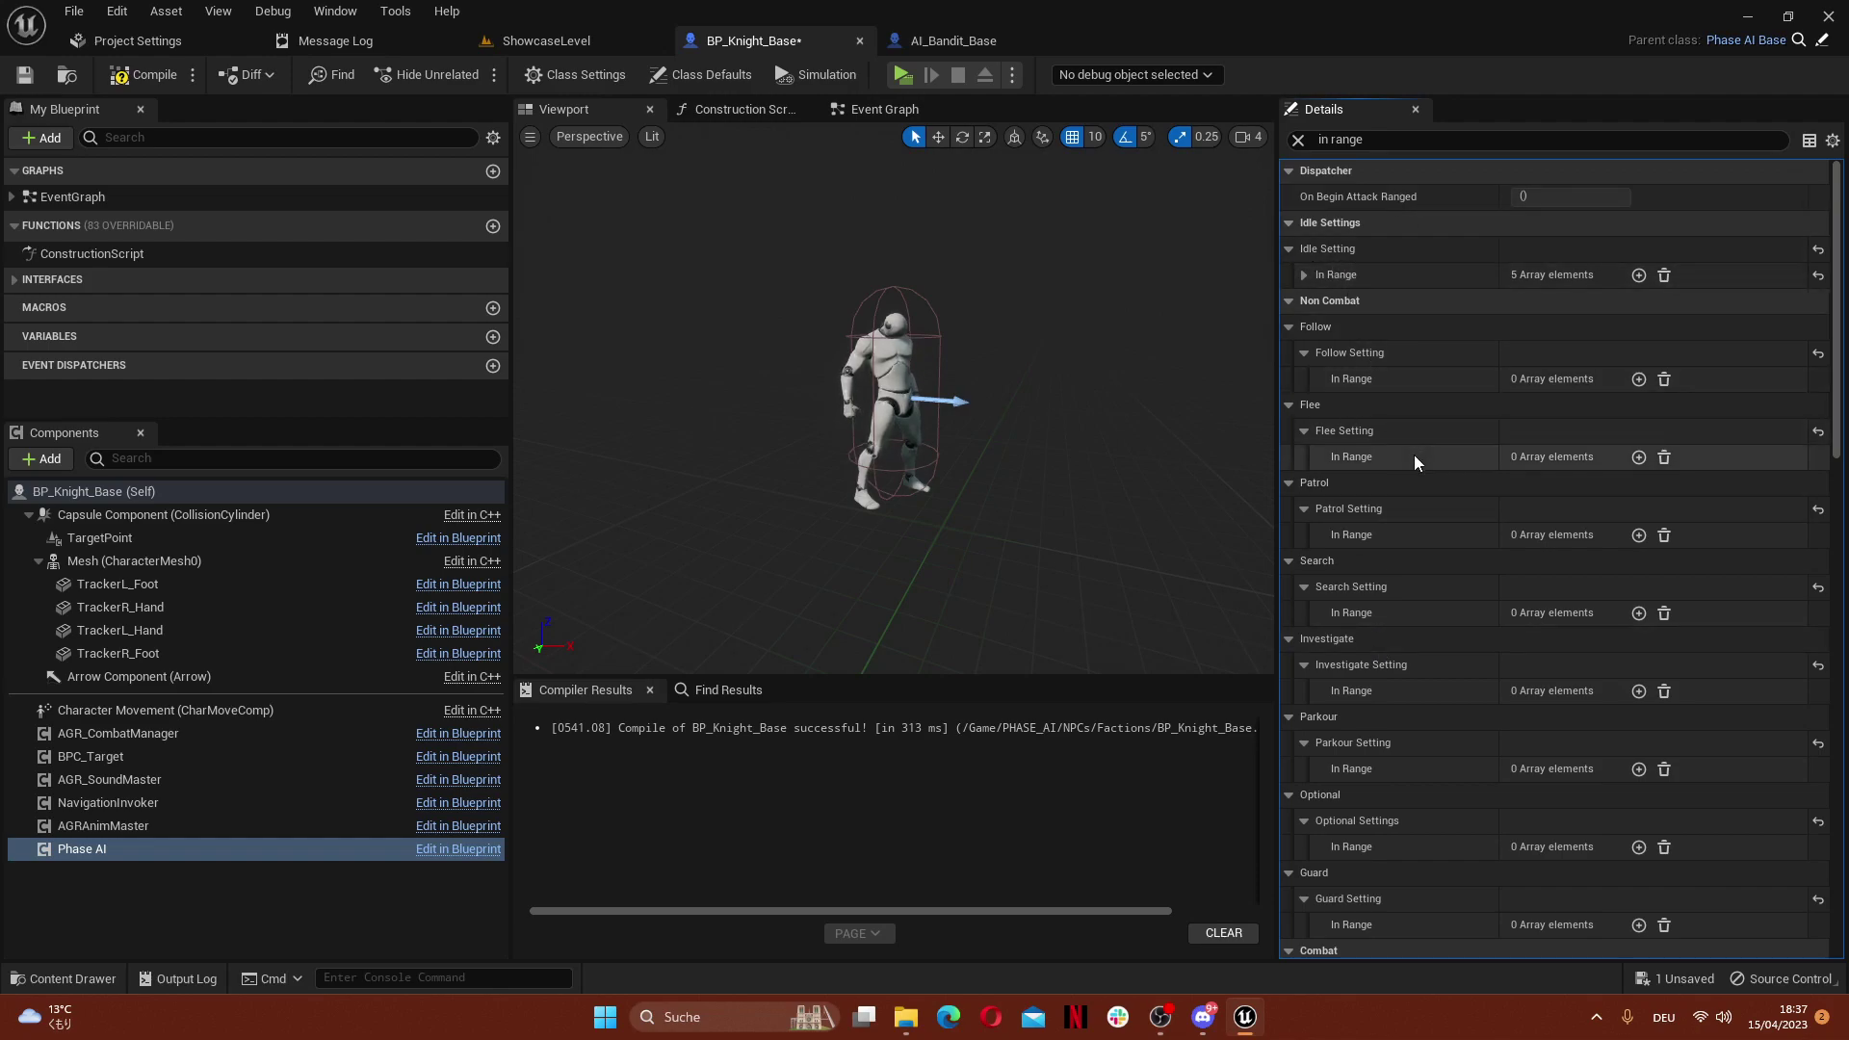
{"action": "scroll", "coordinate": [1416, 463], "scroll_direction": "down", "scroll_amount": 1}
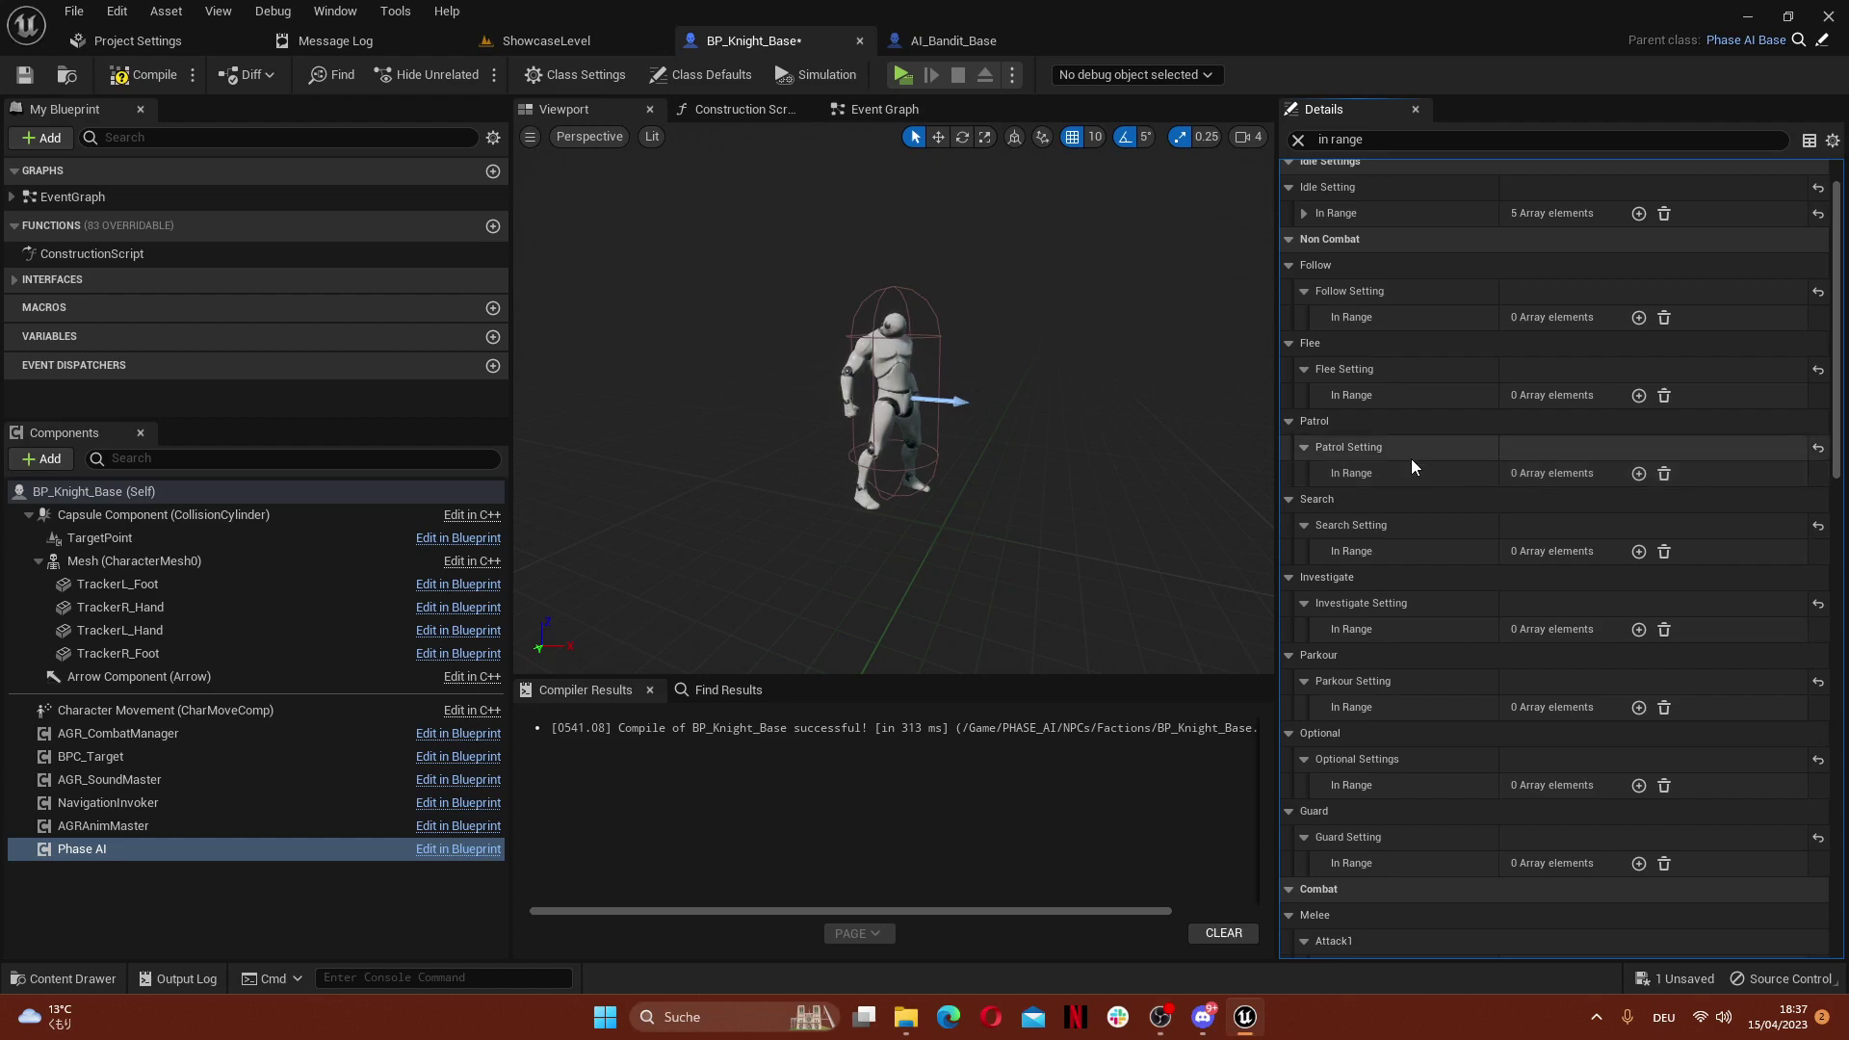
{"action": "scroll", "coordinate": [1414, 447], "scroll_direction": "up", "scroll_amount": 1}
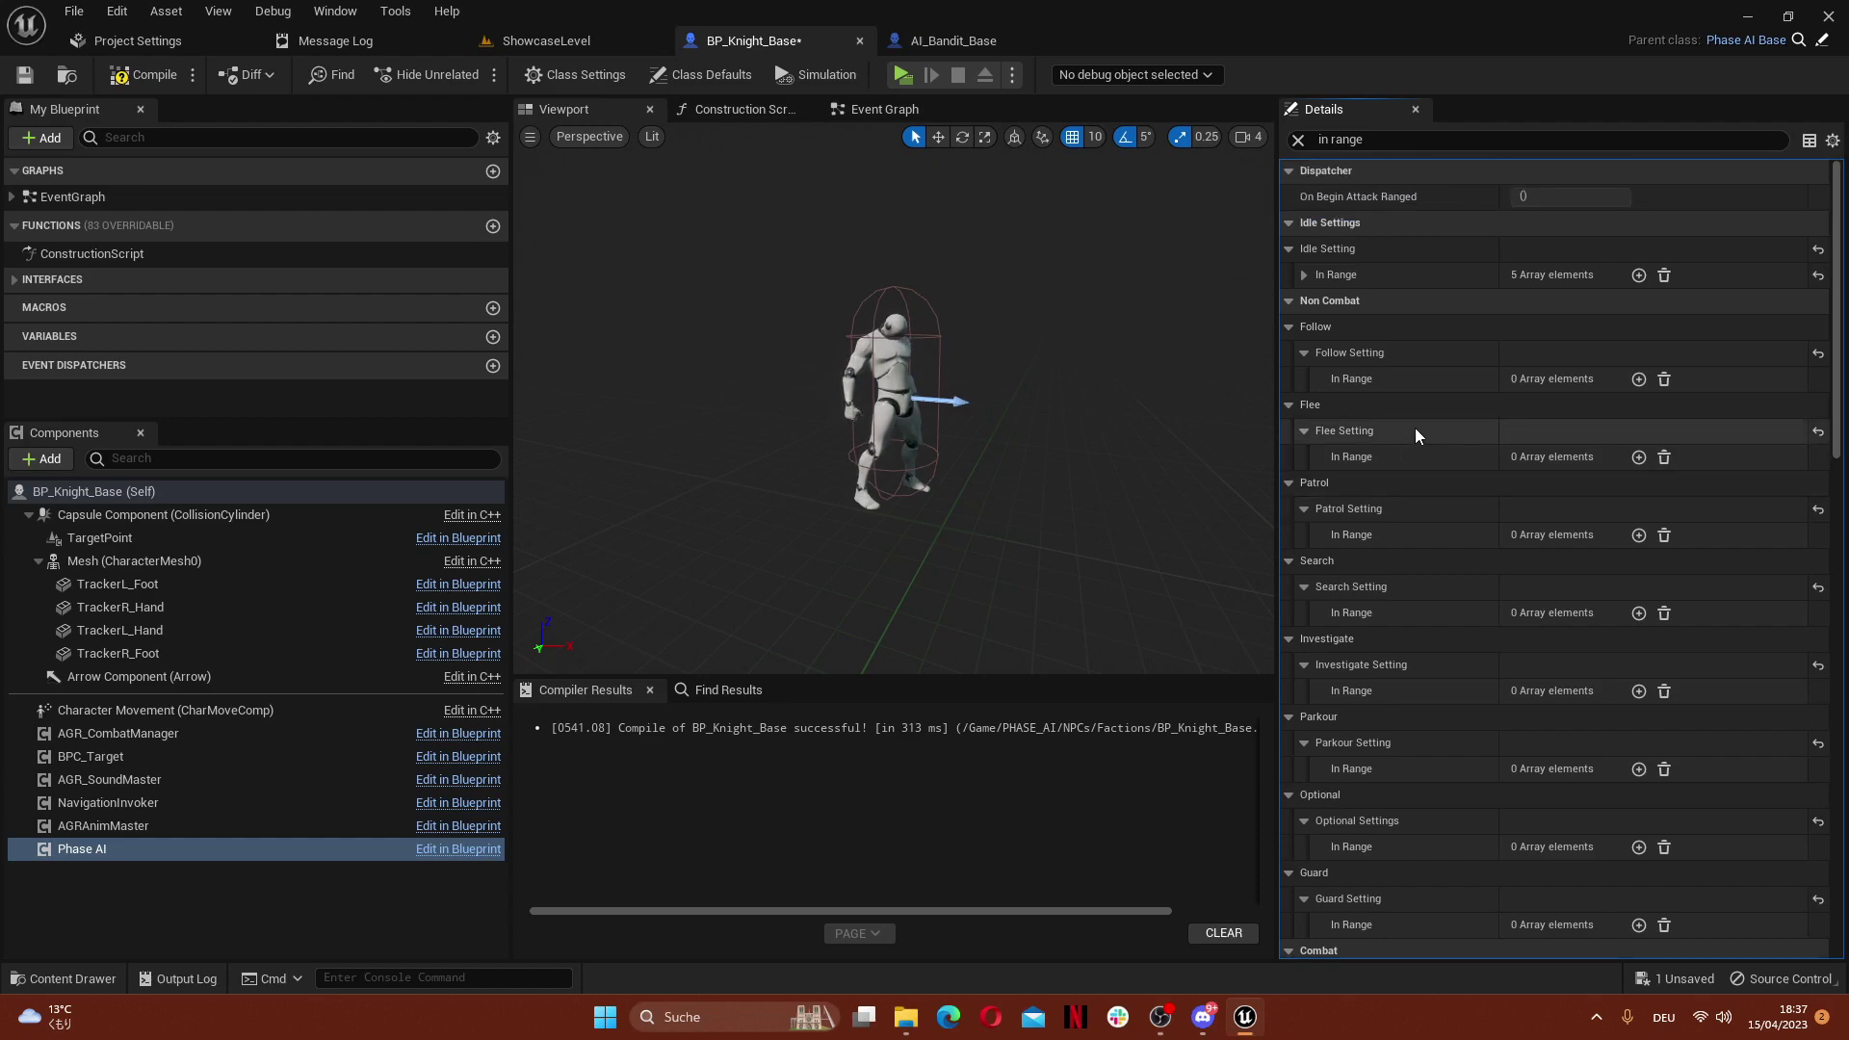
Paste the copied In Range array into the Investigate Setting and collapse the Idle Setting's In Range array
{"action": "scroll", "coordinate": [1414, 428], "scroll_direction": "down", "scroll_amount": 3}
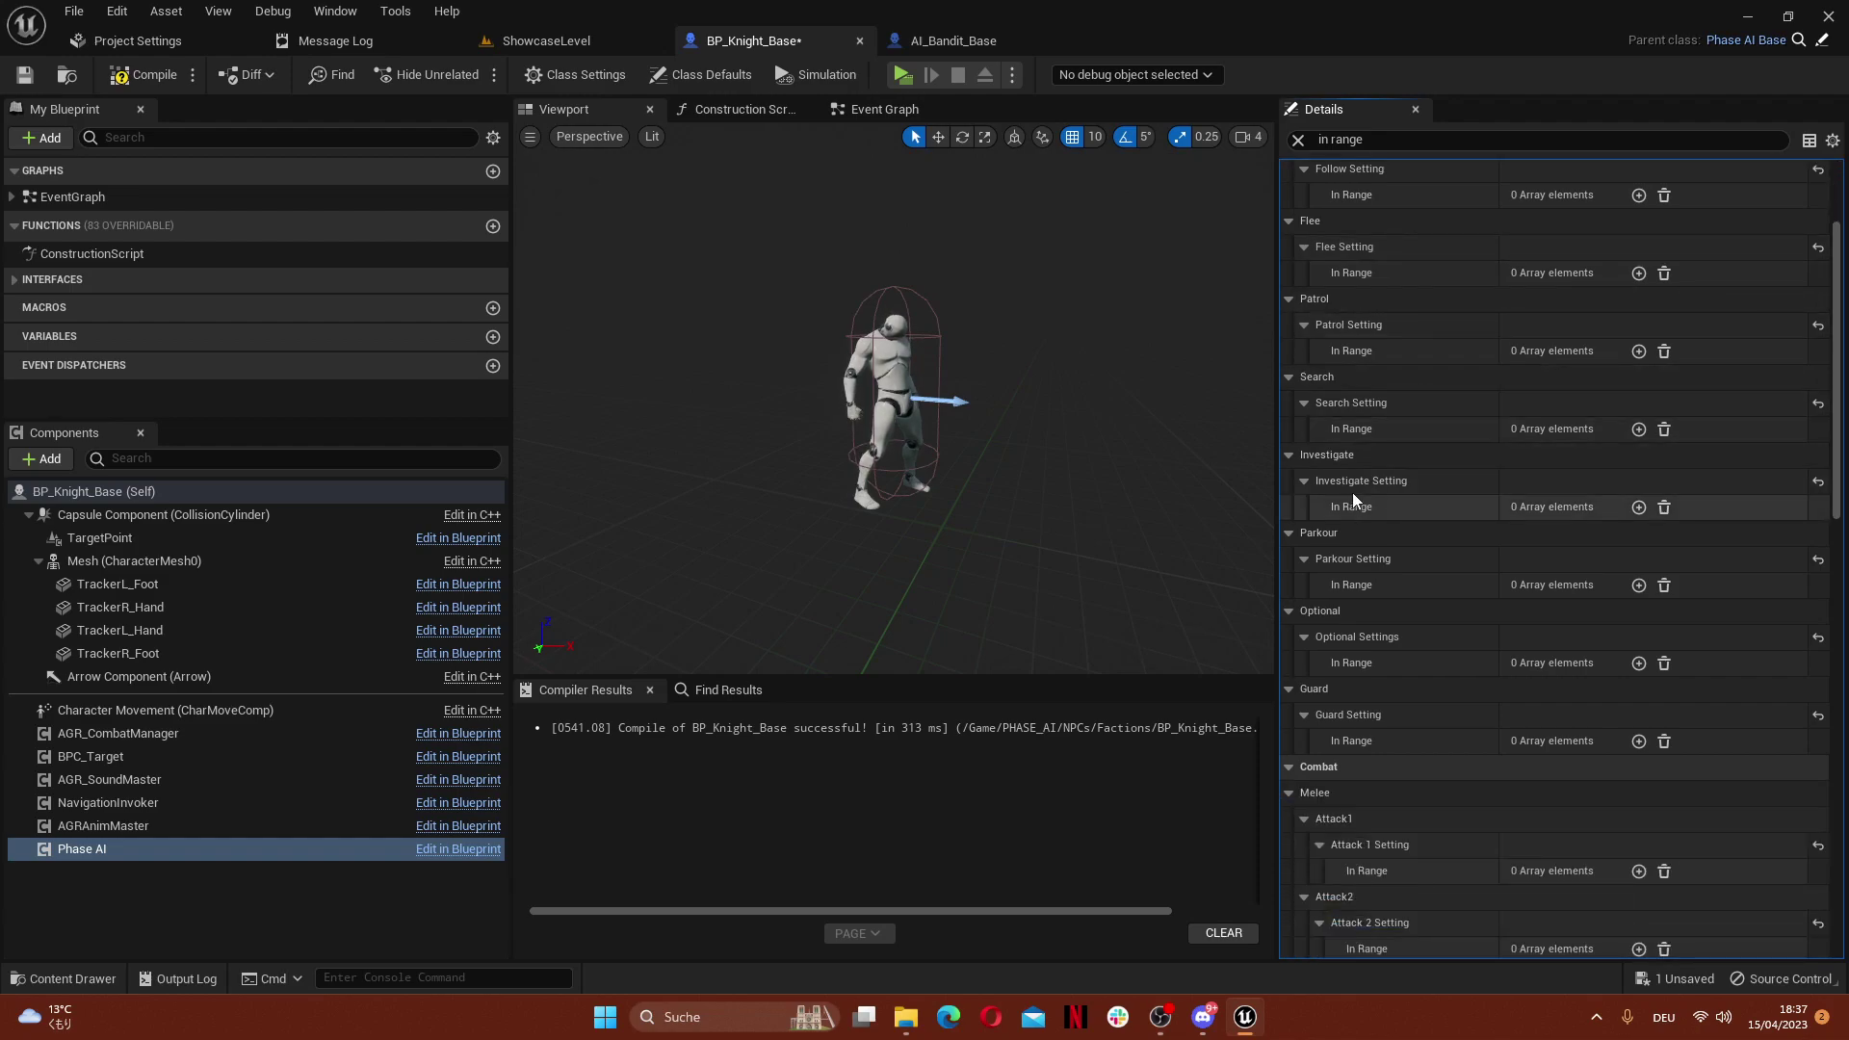
{"action": "scroll", "coordinate": [1349, 505], "scroll_direction": "up", "scroll_amount": 10}
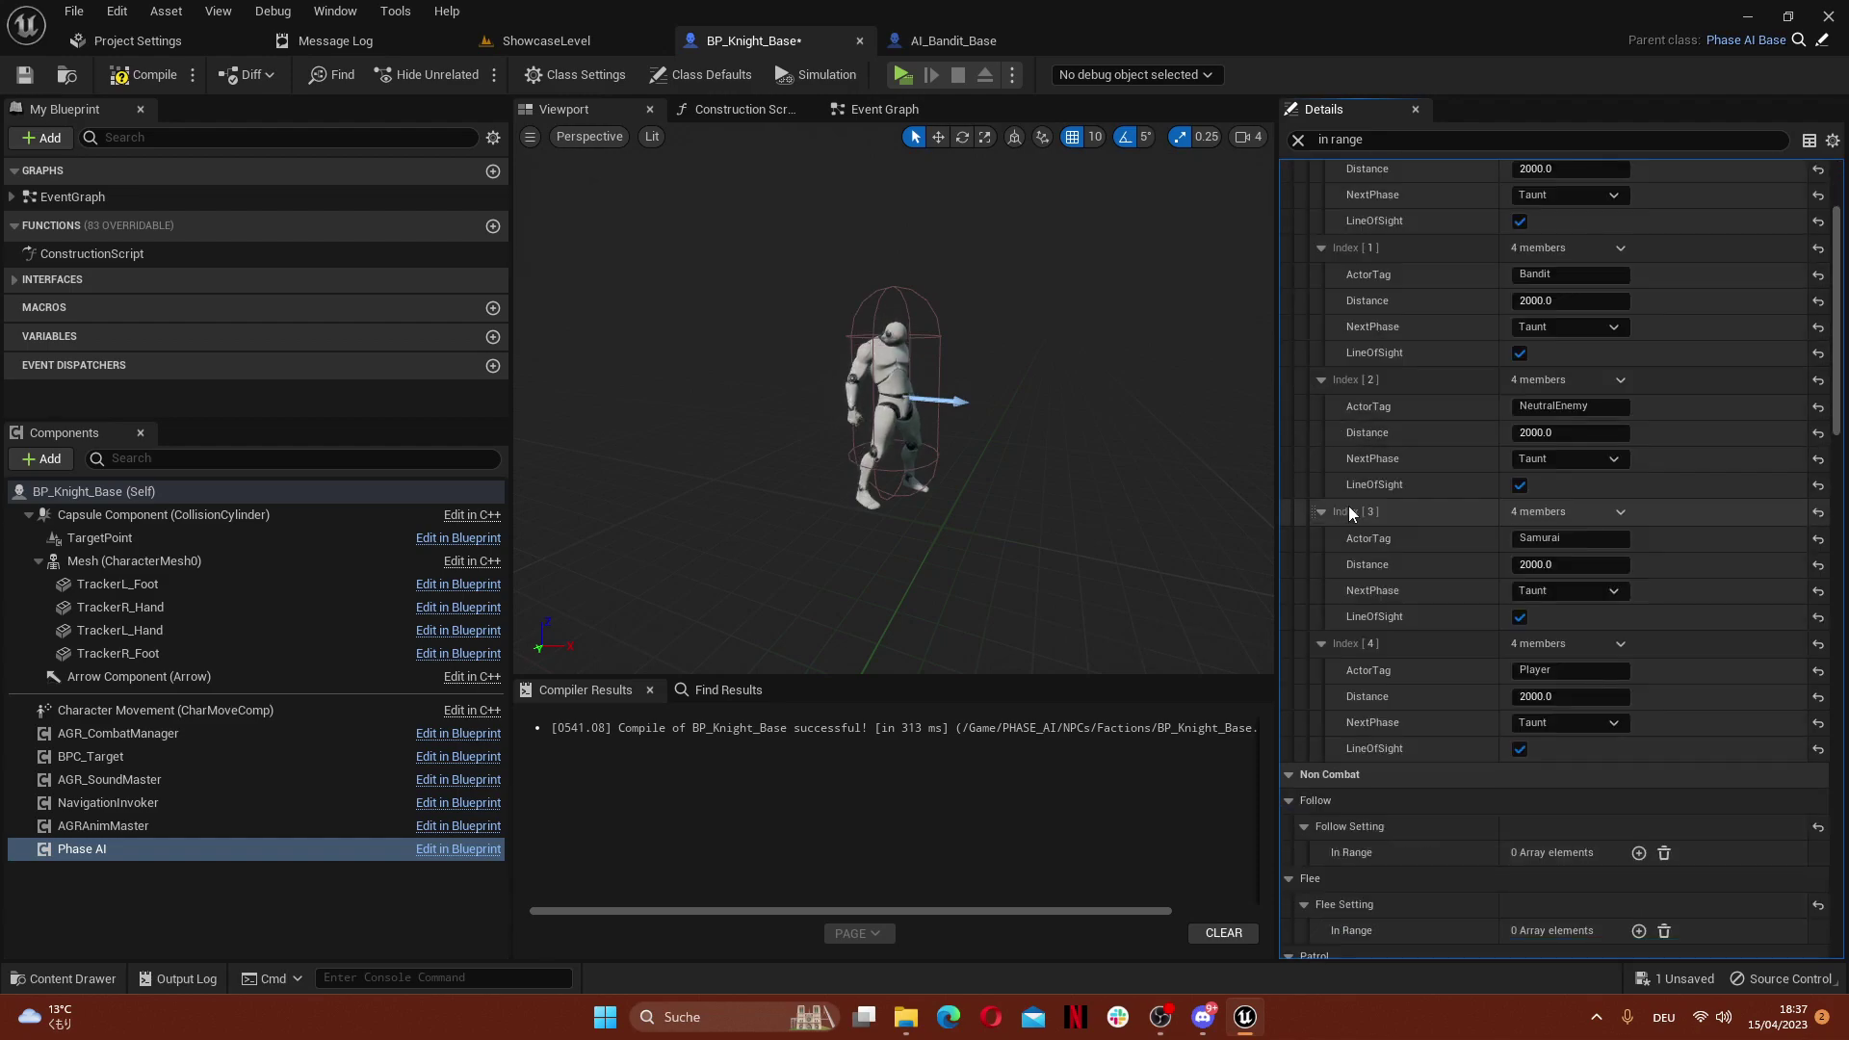
{"action": "scroll", "coordinate": [1649, 506], "scroll_direction": "up", "scroll_amount": 3}
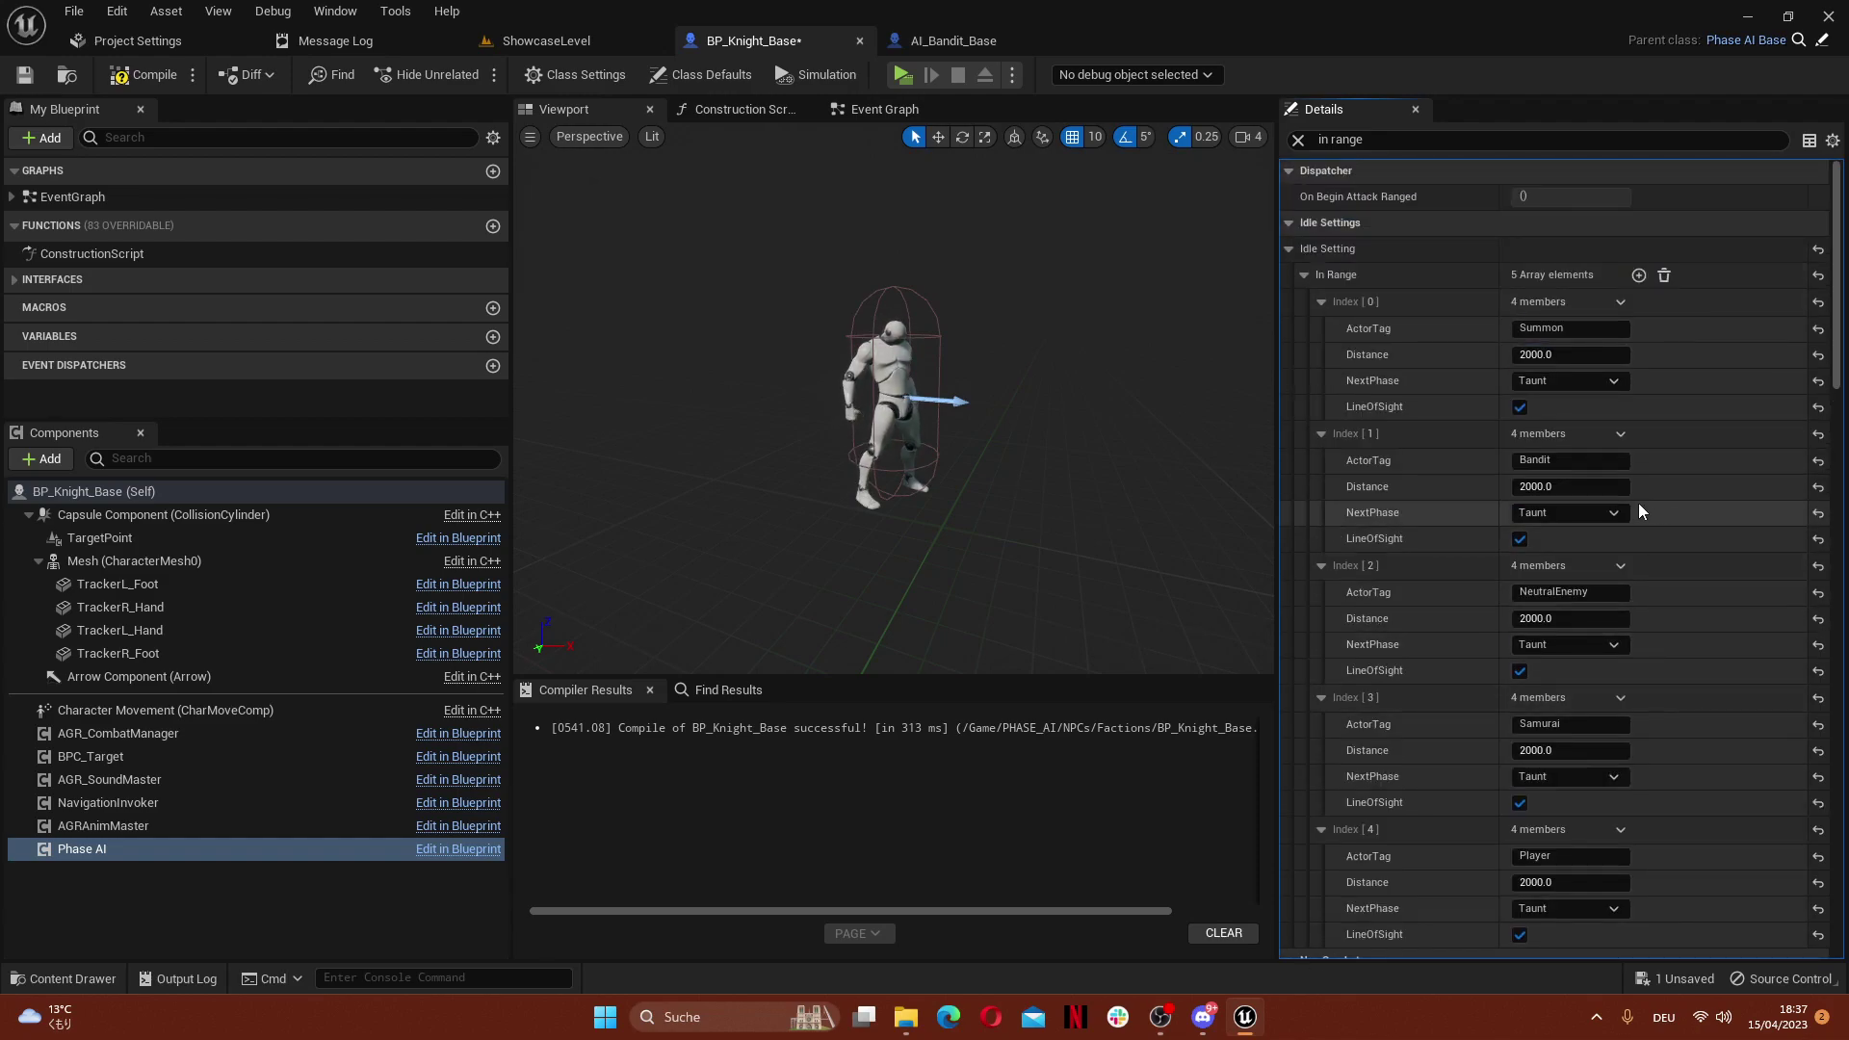
{"action": "left_click", "coordinate": [1305, 275]}
{"action": "scroll", "coordinate": [1374, 413], "scroll_direction": "down", "scroll_amount": 3}
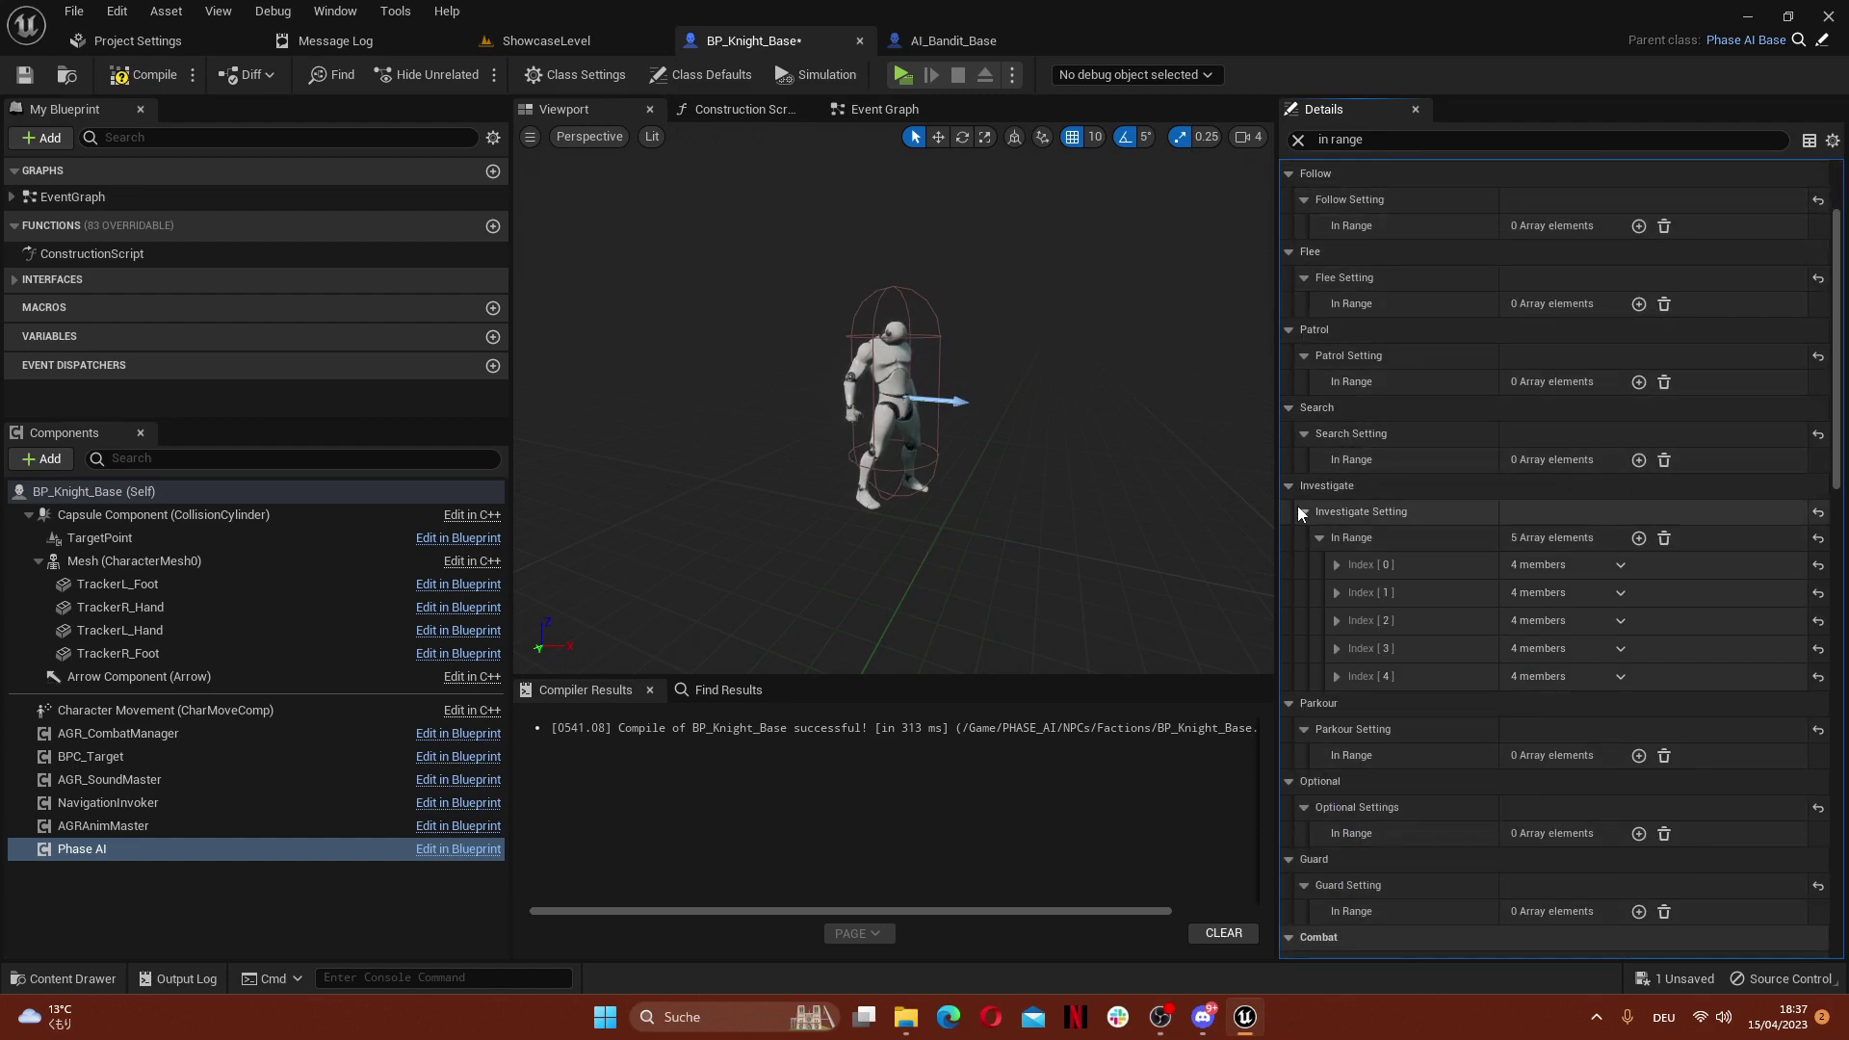
Paste the same In Range array into the Search Setting and the Patrol Setting, collapsing the Idle array each time
{"action": "scroll", "coordinate": [1339, 507], "scroll_direction": "up", "scroll_amount": 1}
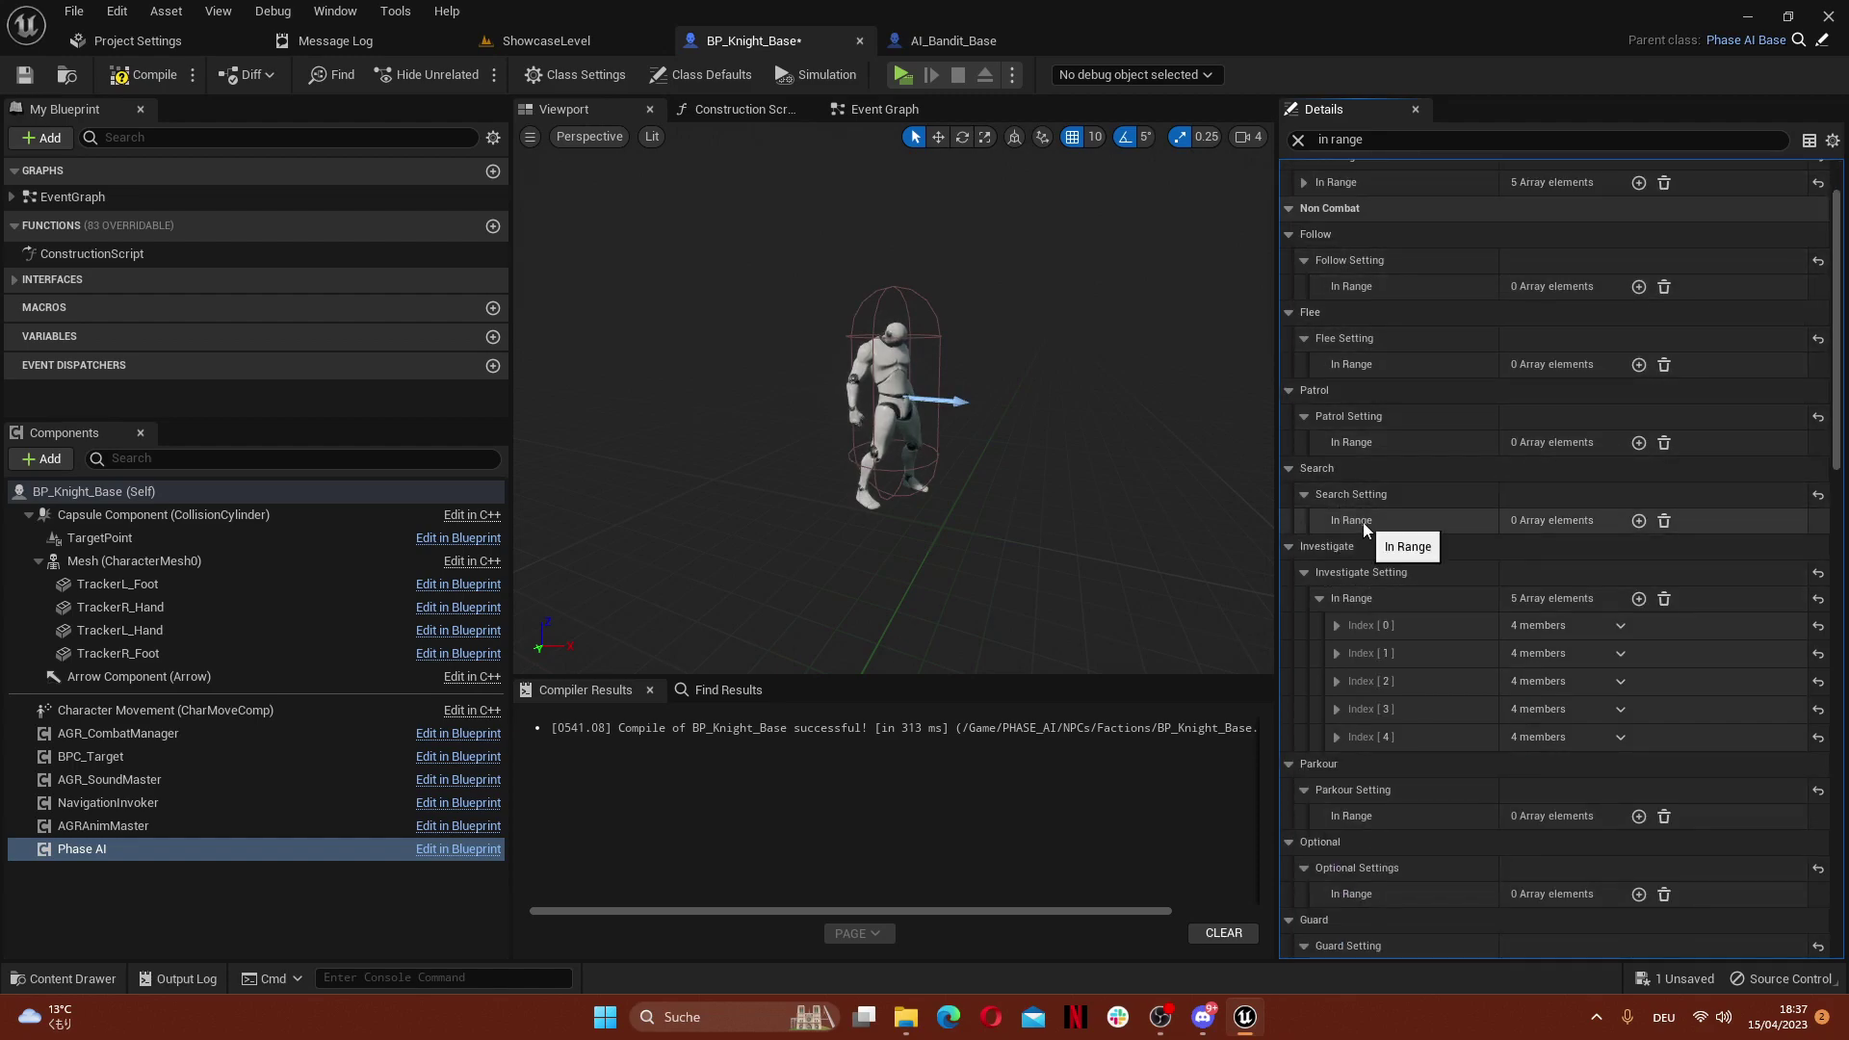
{"action": "left_click", "coordinate": [1305, 183]}
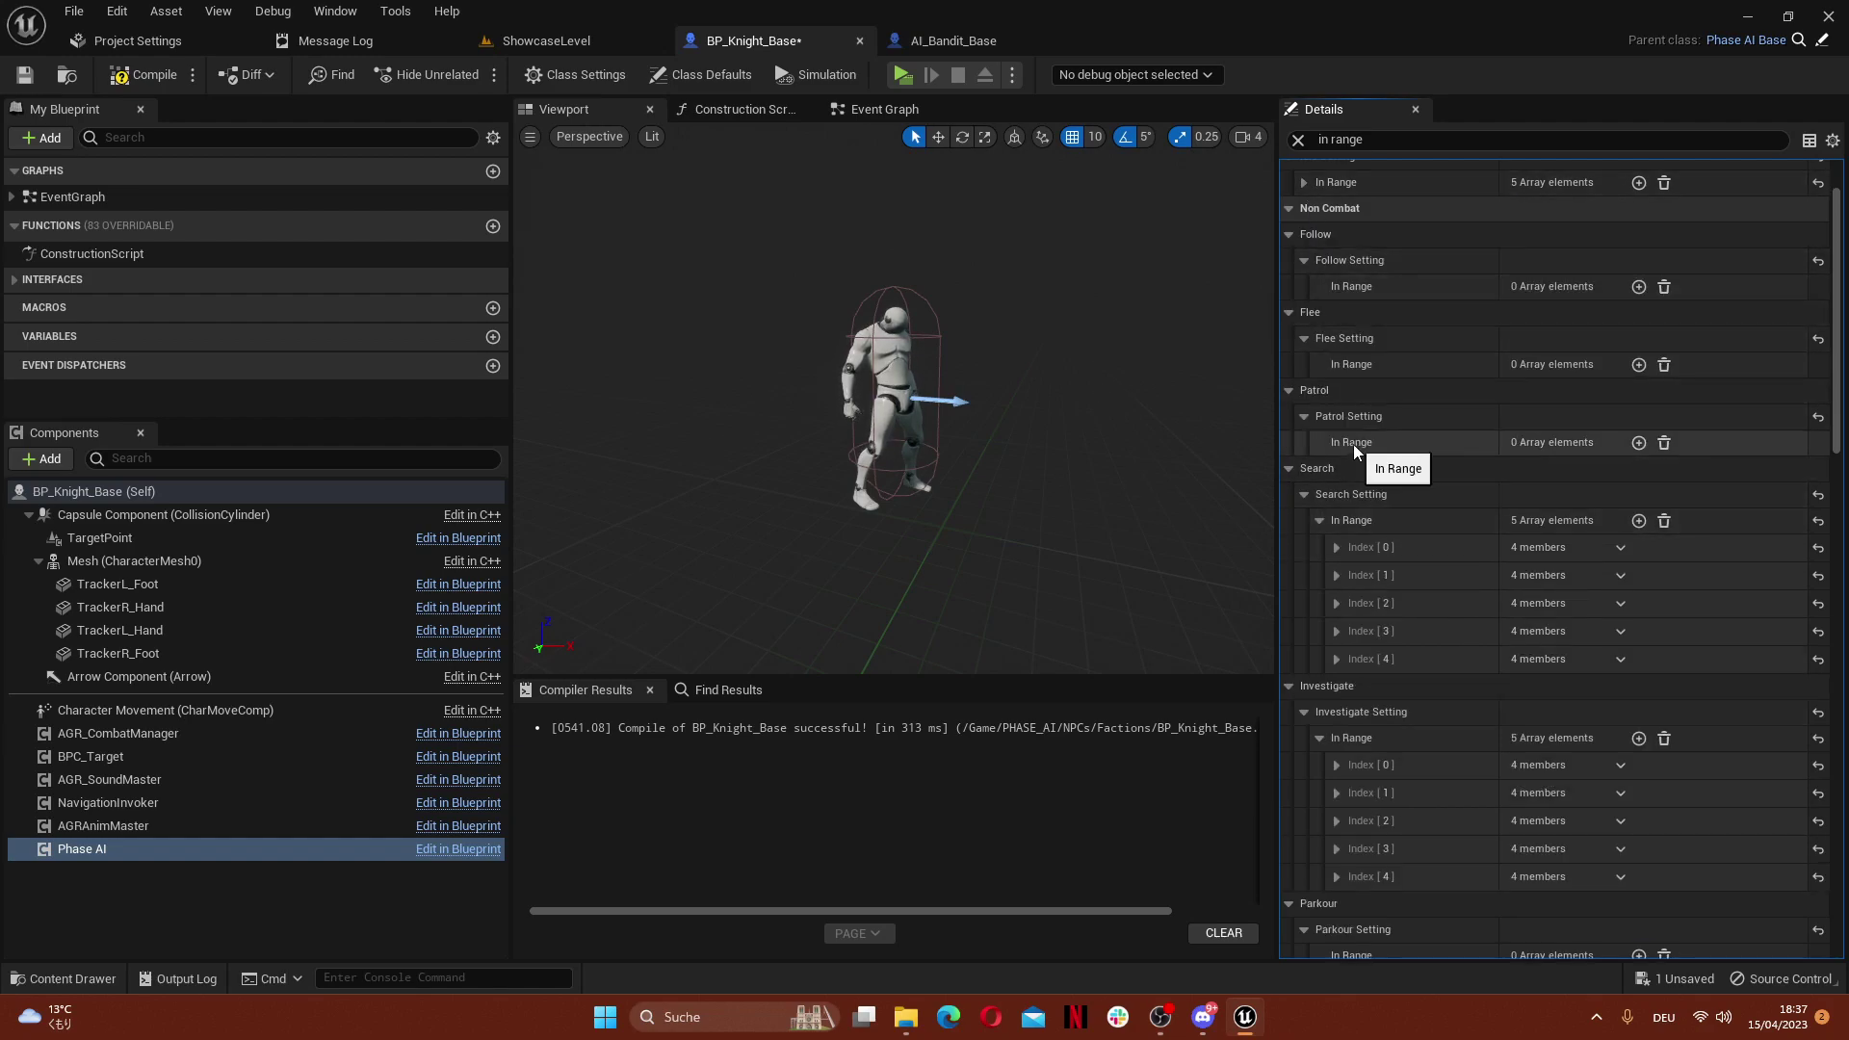
{"action": "left_click", "coordinate": [1302, 181]}
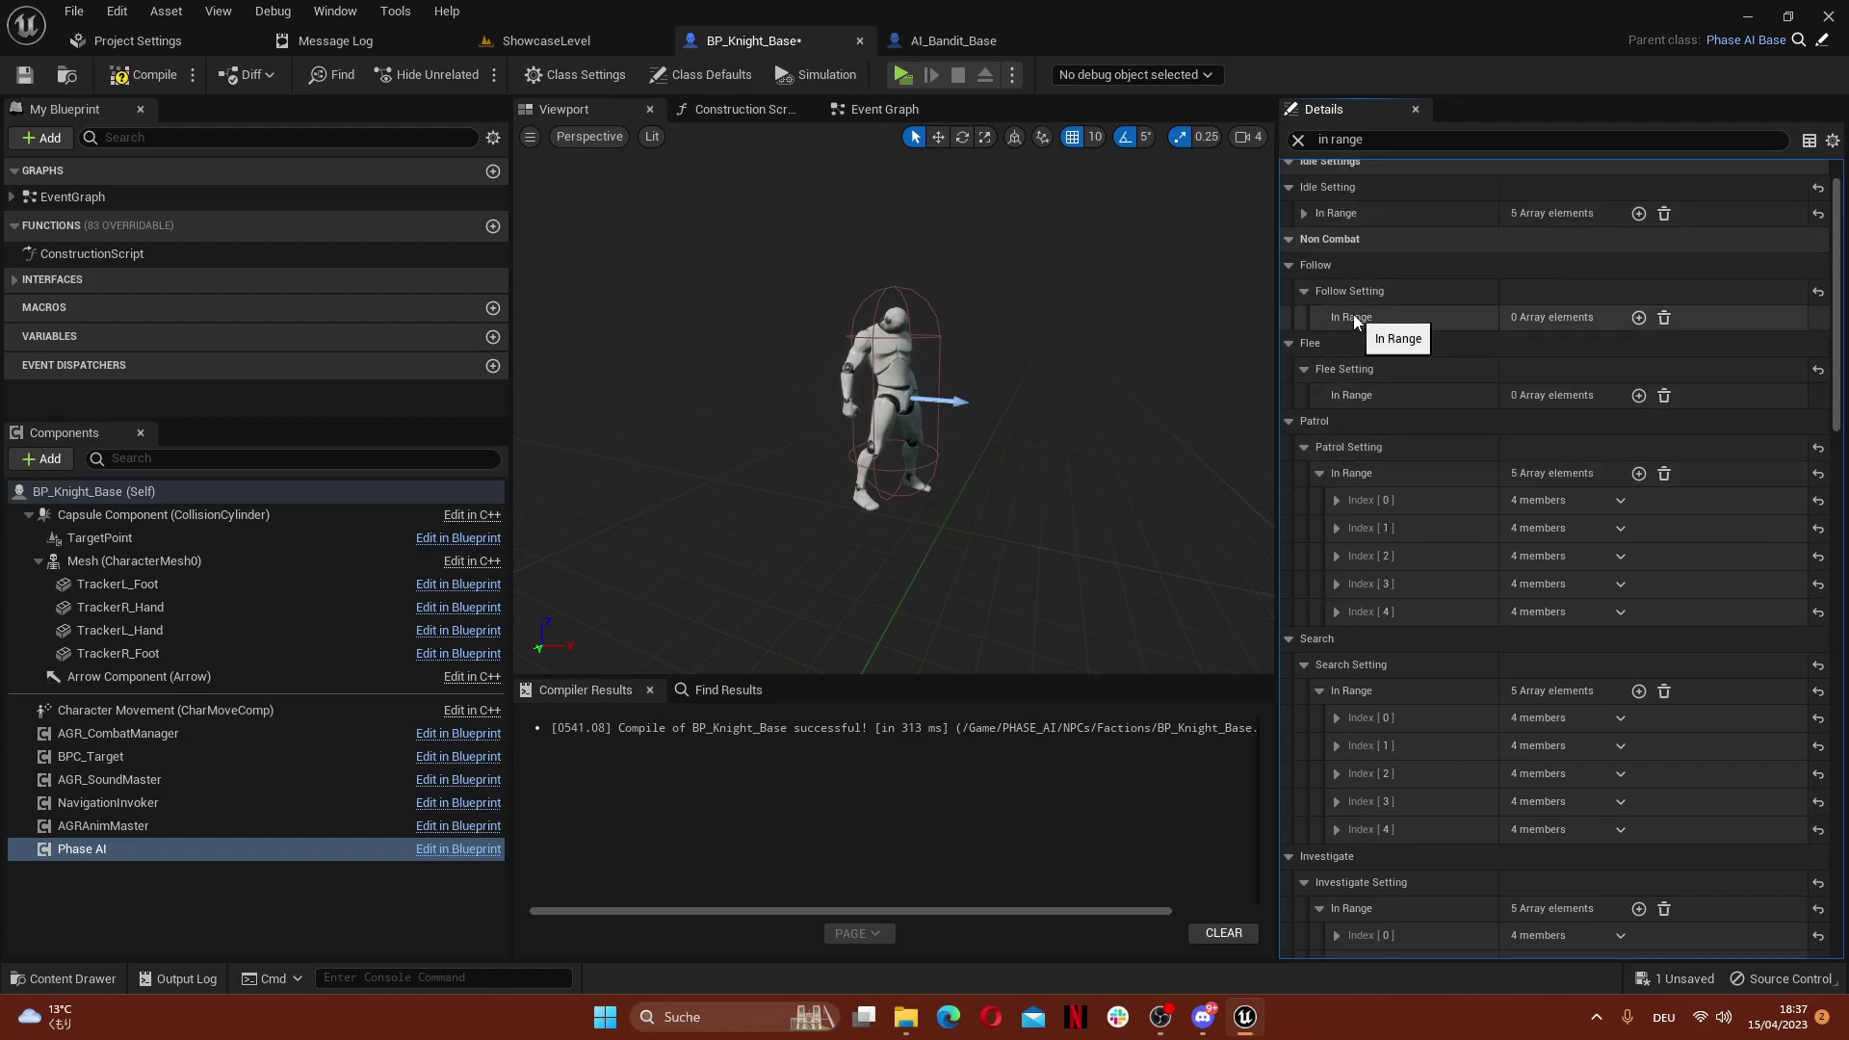
Review the In Range arrays from Follow and Flee through Parkour, Optional and Guard to the melee and ranged attacks
{"action": "scroll", "coordinate": [1381, 495], "scroll_direction": "down", "scroll_amount": 6}
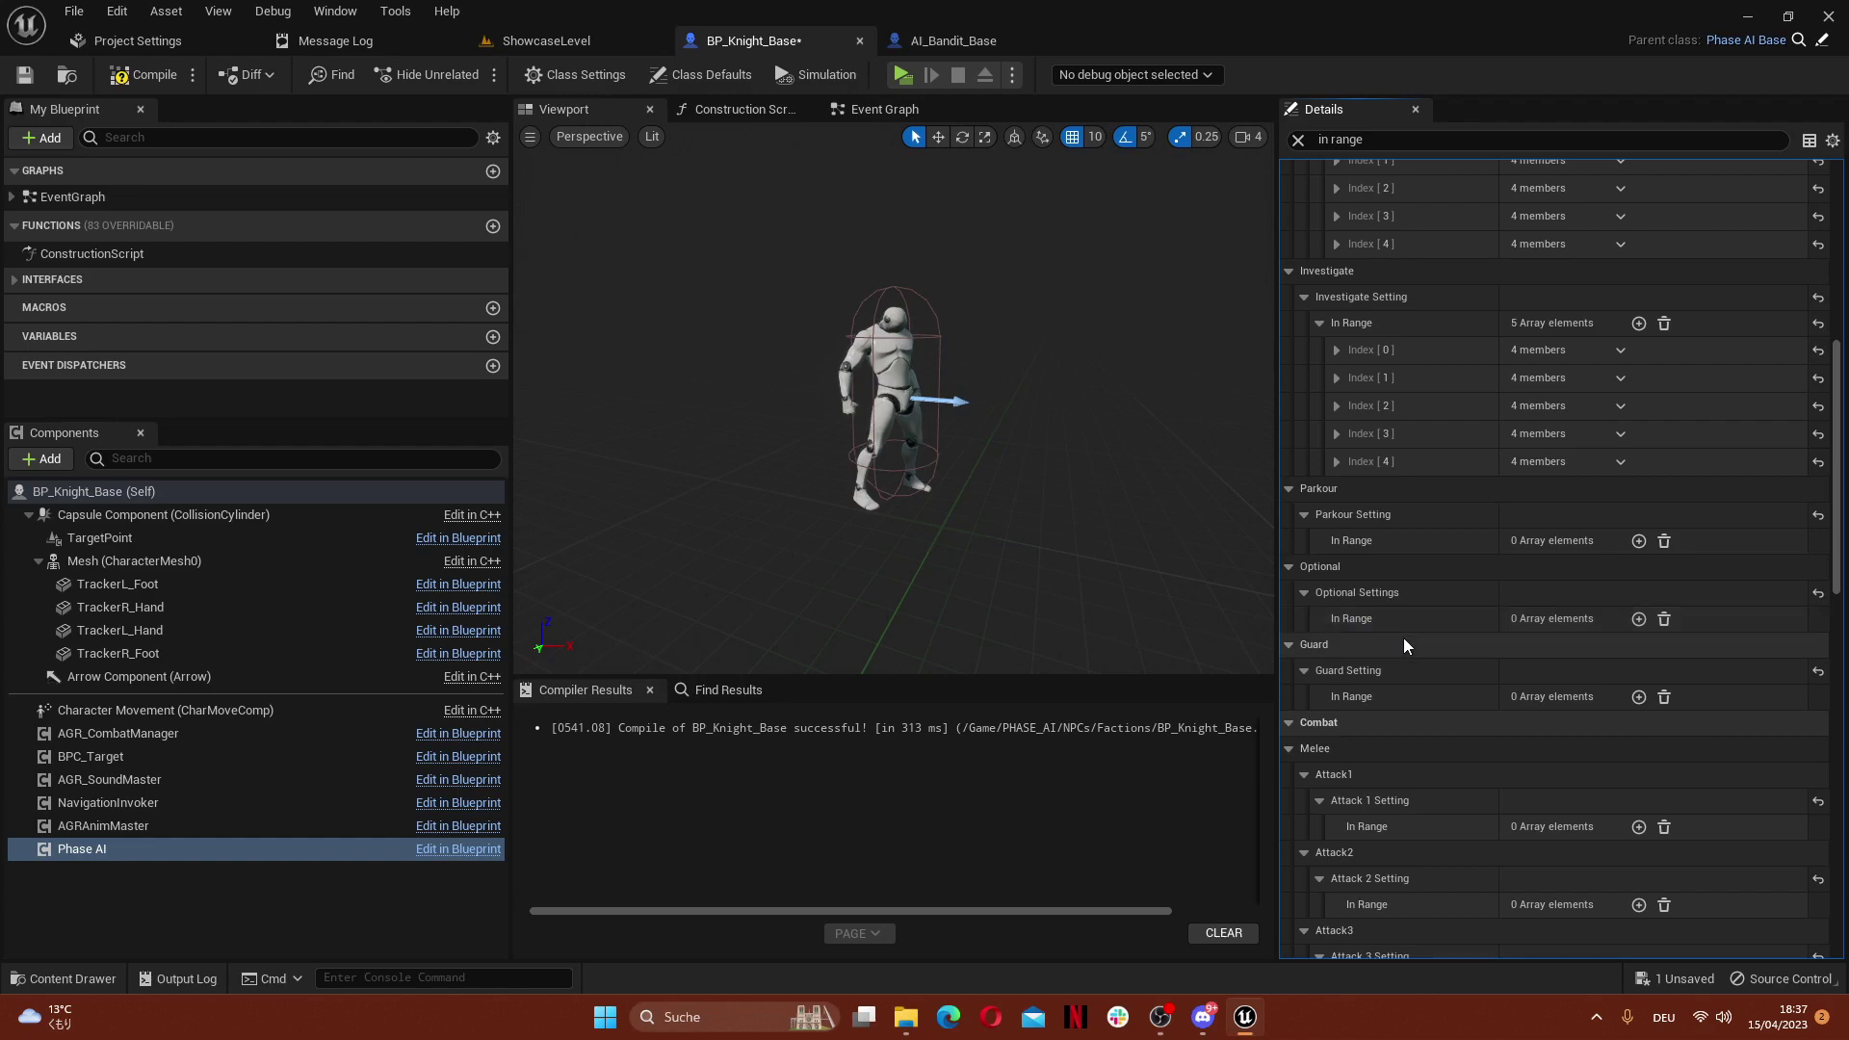
{"action": "scroll", "coordinate": [1403, 637], "scroll_direction": "down", "scroll_amount": 3}
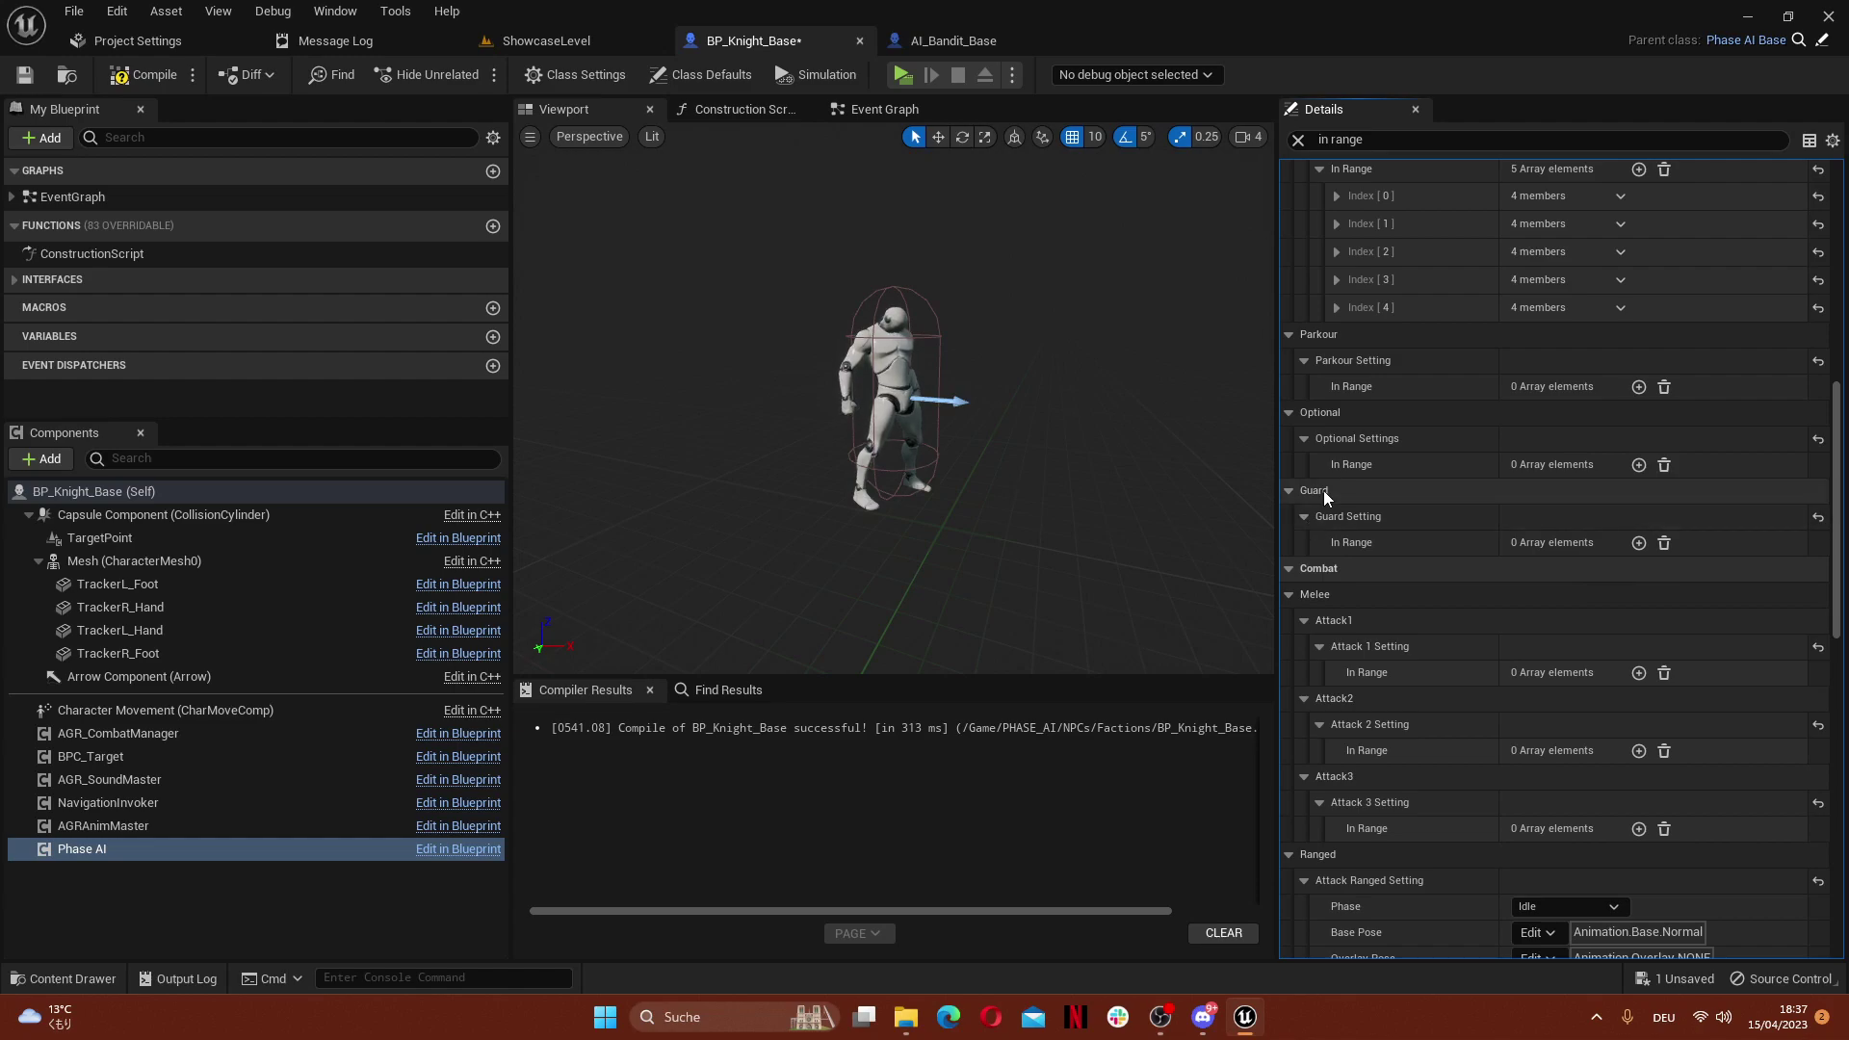
{"action": "scroll", "coordinate": [1408, 557], "scroll_direction": "down", "scroll_amount": 4}
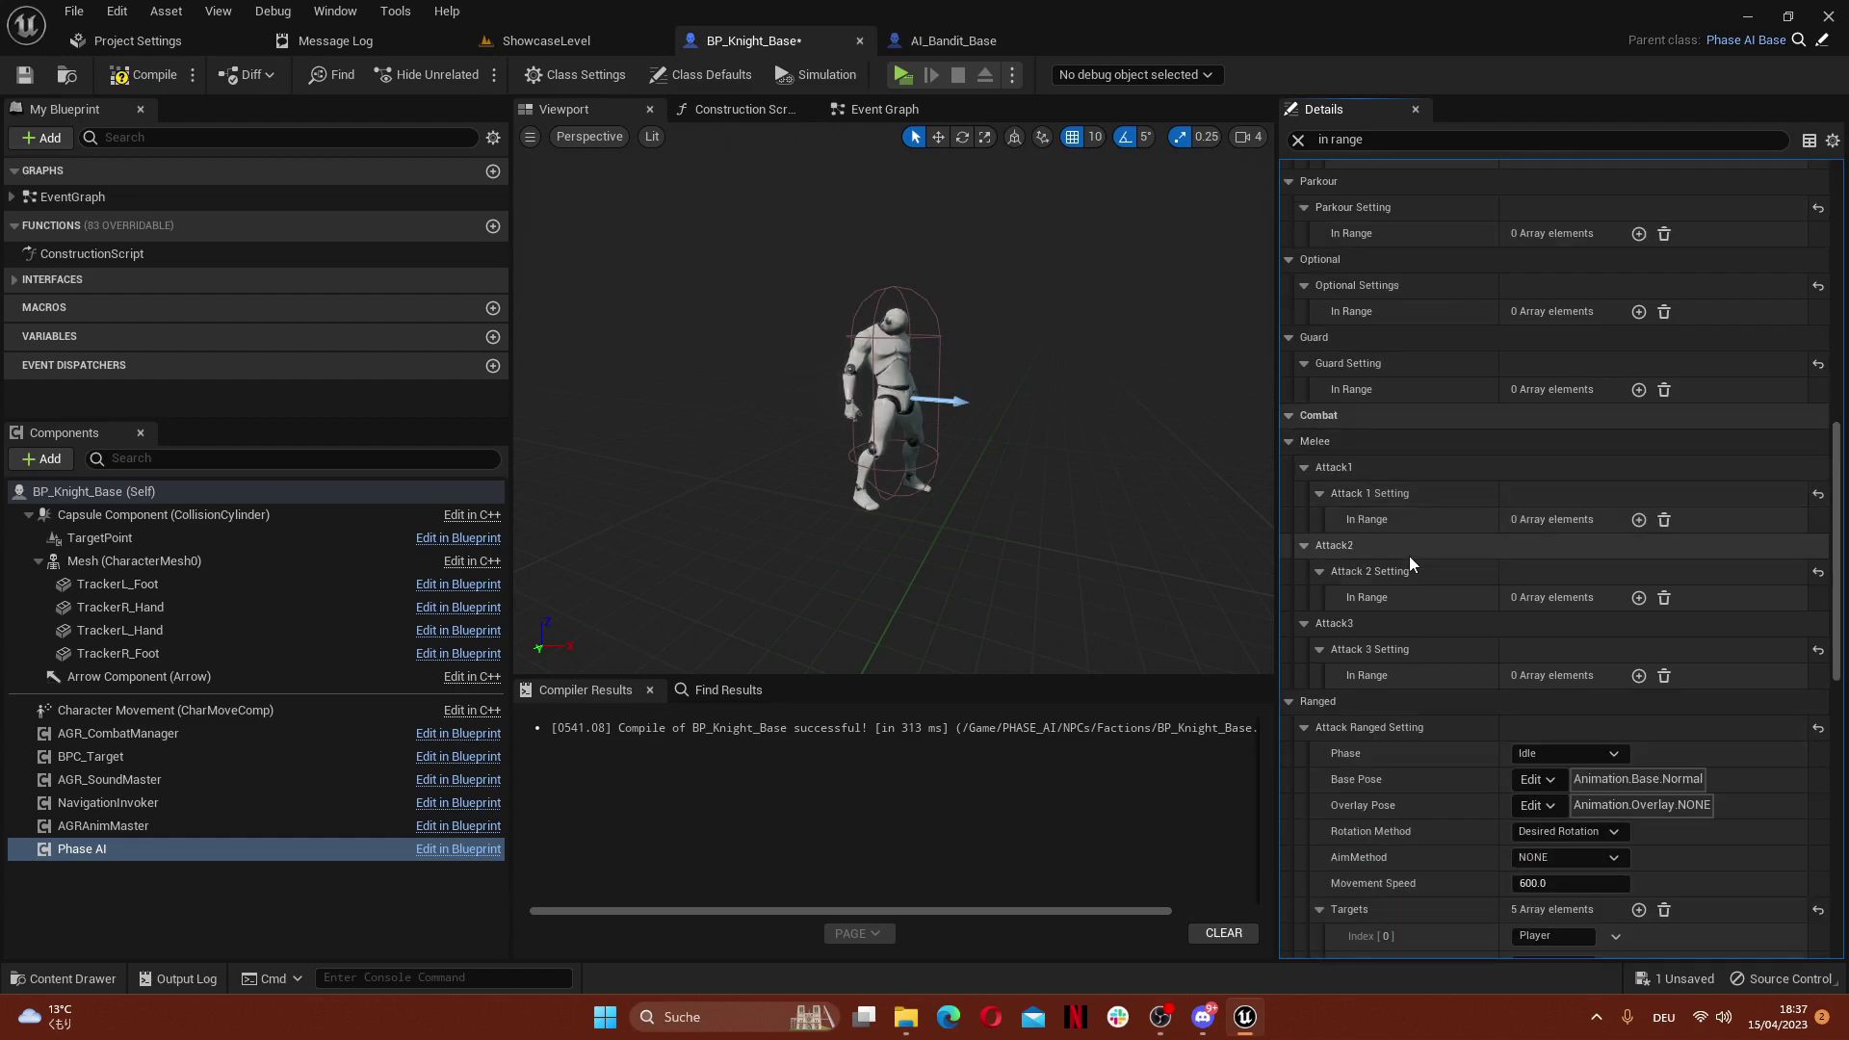
{"action": "scroll", "coordinate": [1367, 547], "scroll_direction": "up", "scroll_amount": 12}
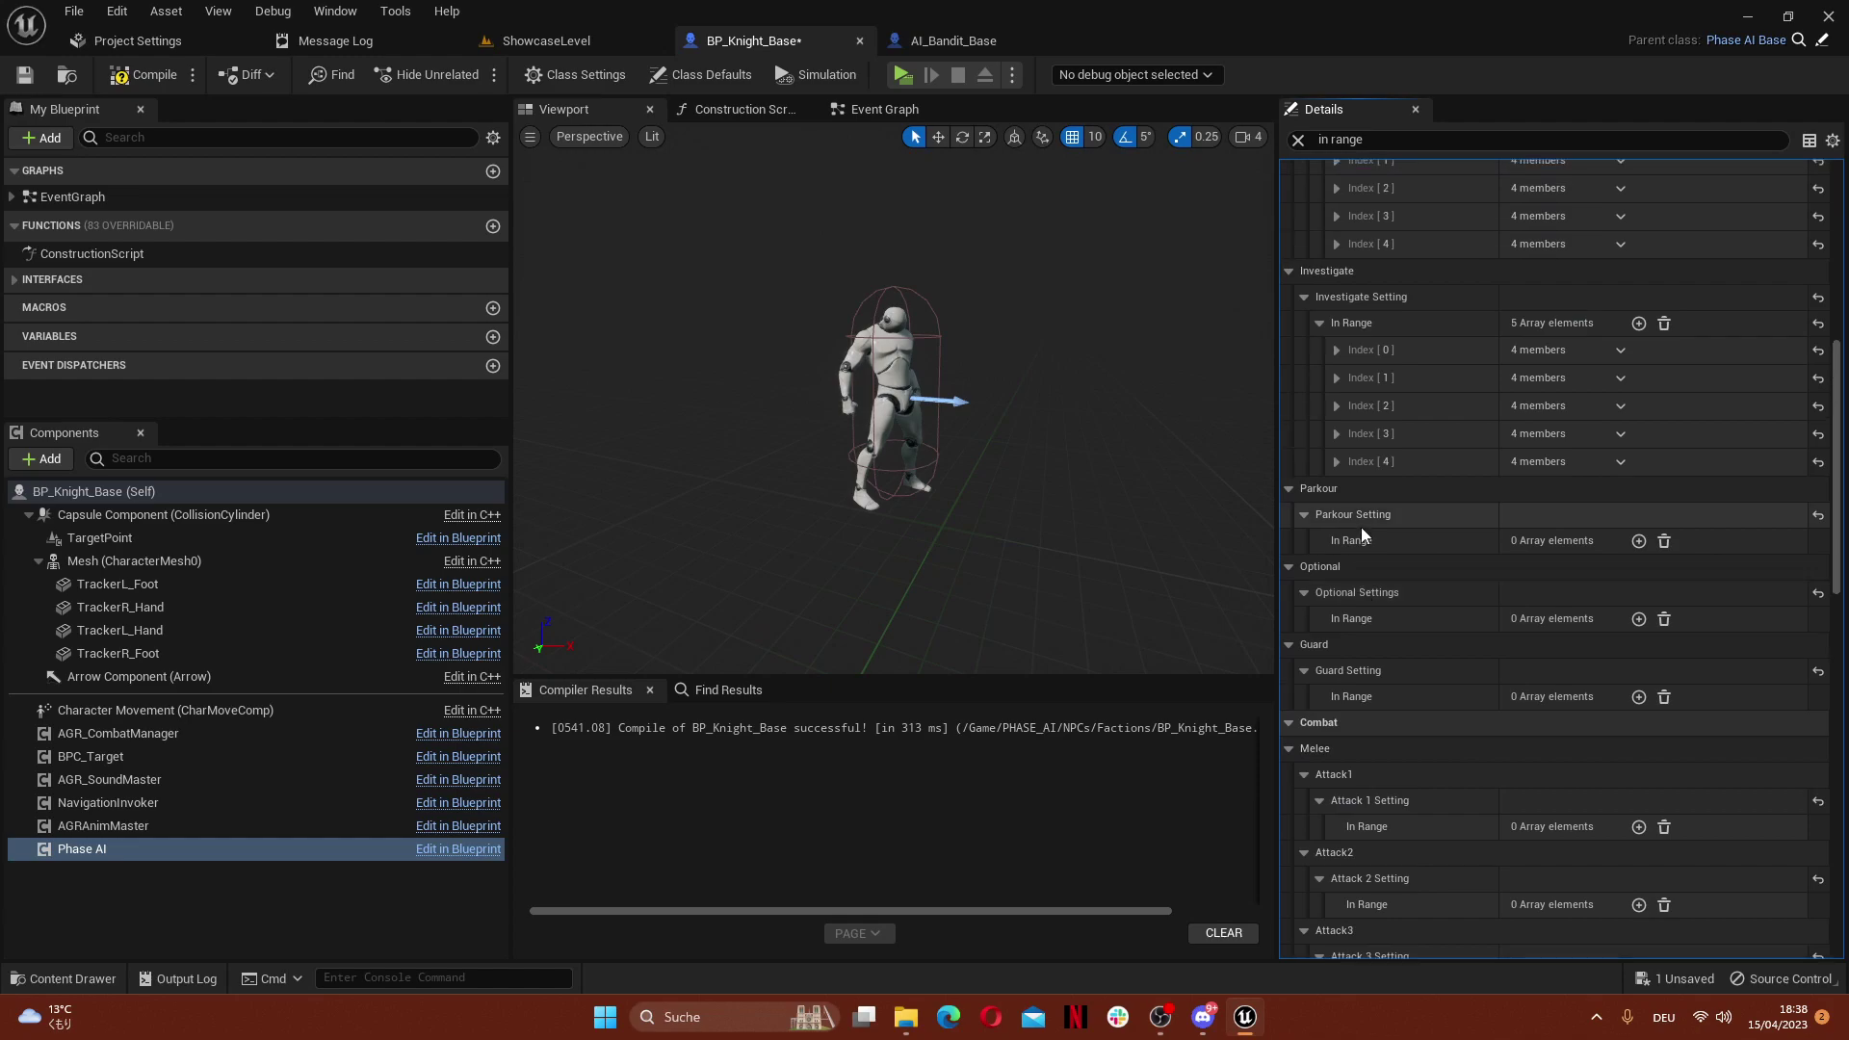
{"action": "scroll", "coordinate": [1361, 528], "scroll_direction": "up", "scroll_amount": 8}
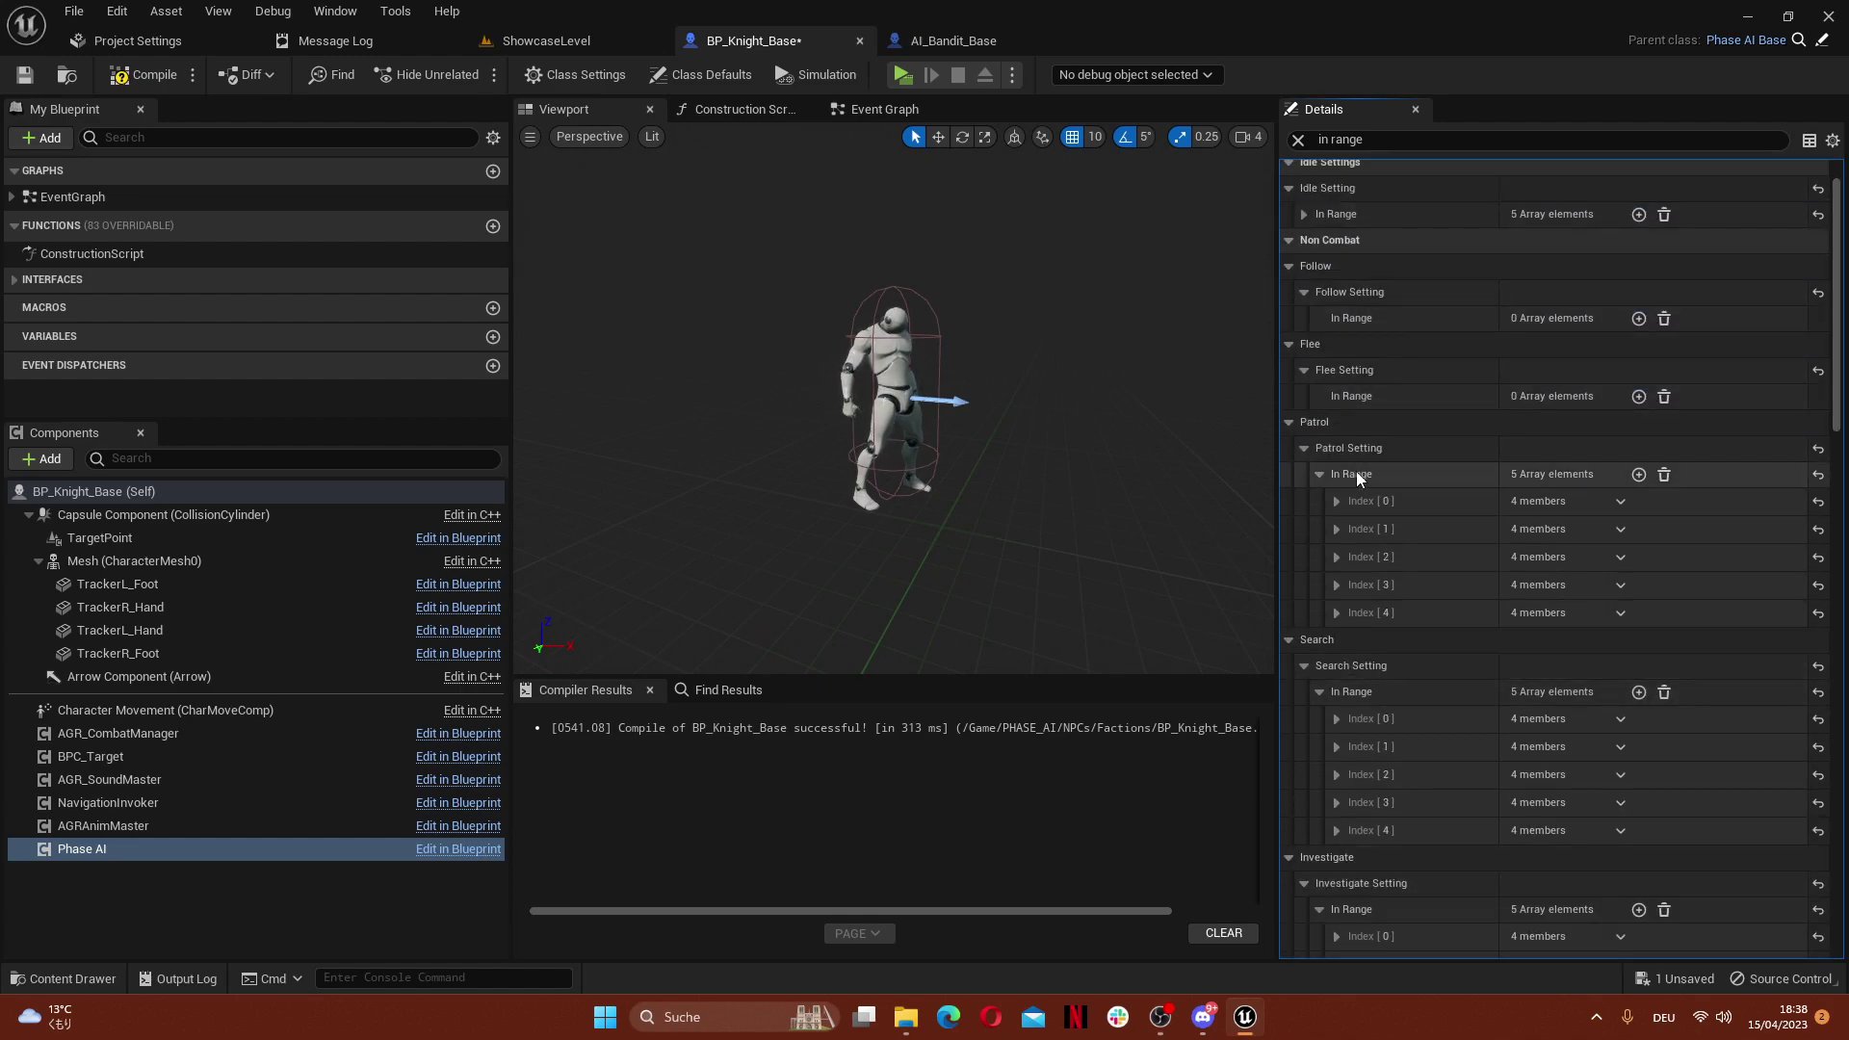
{"action": "scroll", "coordinate": [1356, 460], "scroll_direction": "up", "scroll_amount": 1}
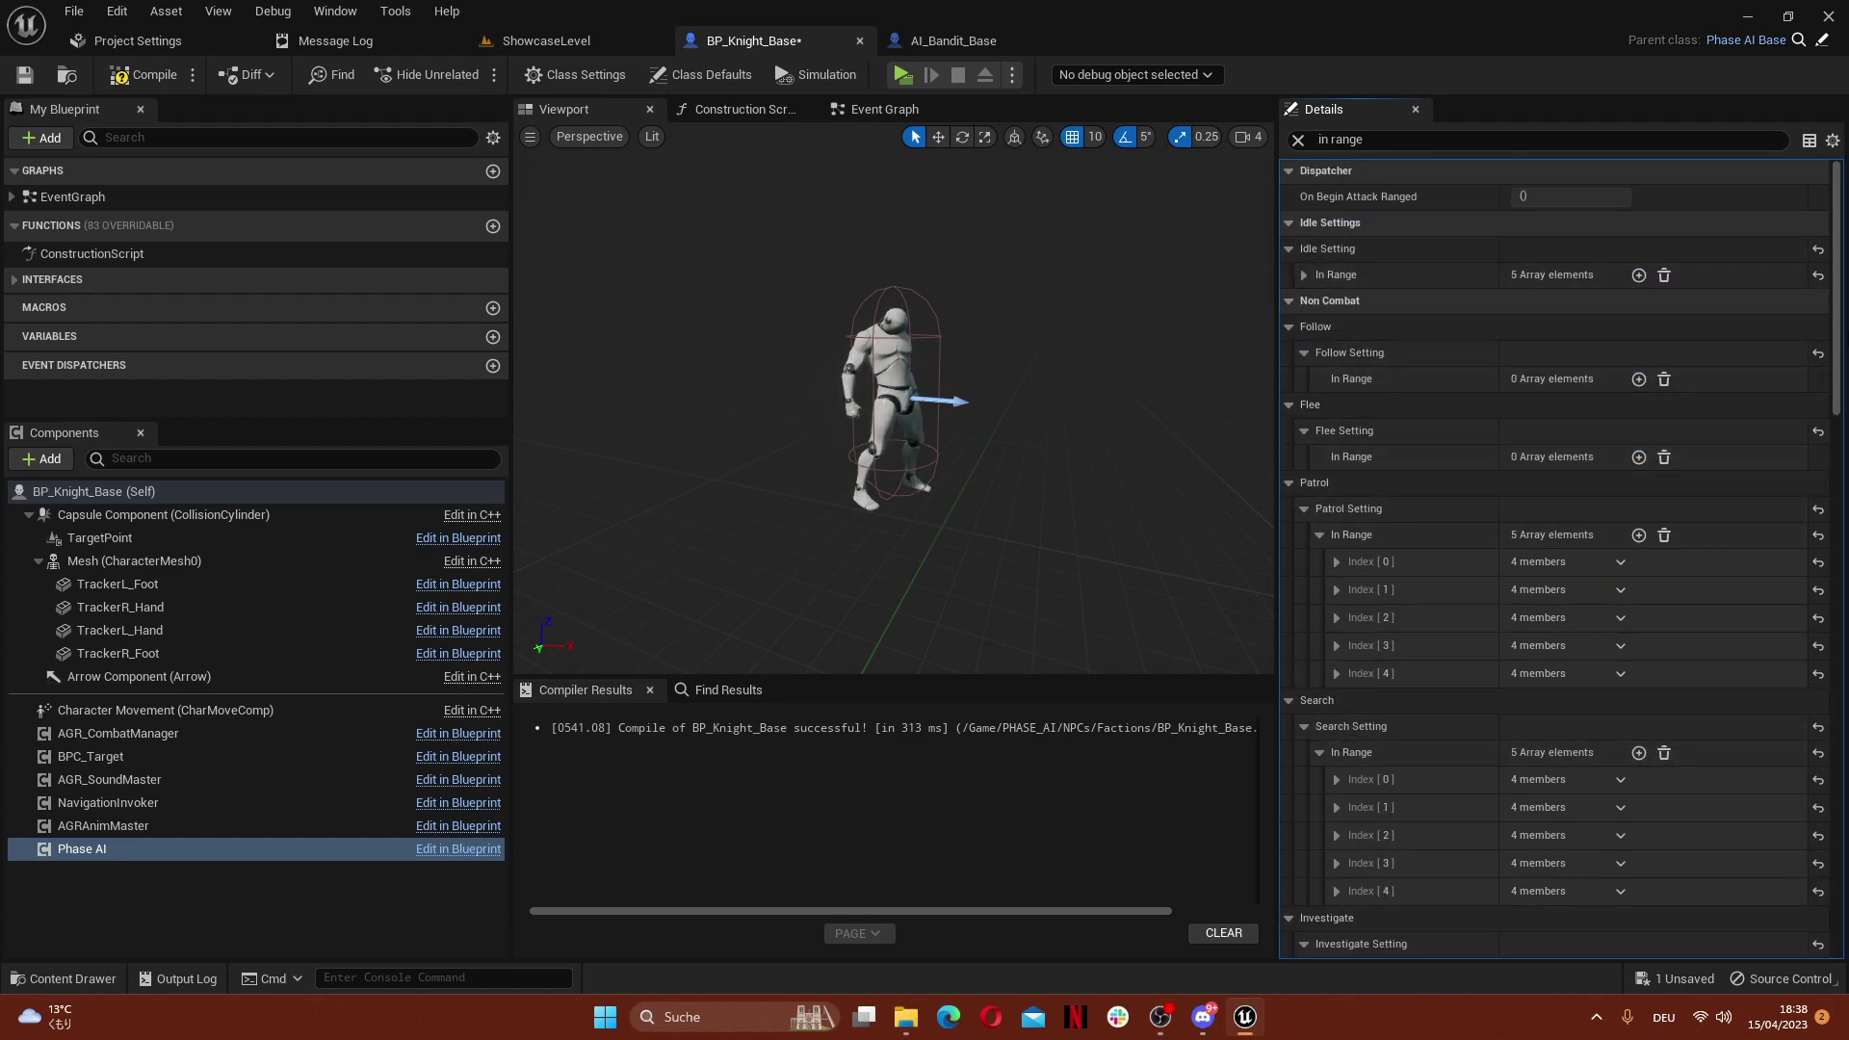
{"action": "mouse_move", "coordinate": [1837, 313]}
{"action": "left_mouse_down"}
{"action": "mouse_move", "coordinate": [1836, 843]}
{"action": "mouse_move", "coordinate": [1837, 299]}
{"action": "left_mouse_up"}
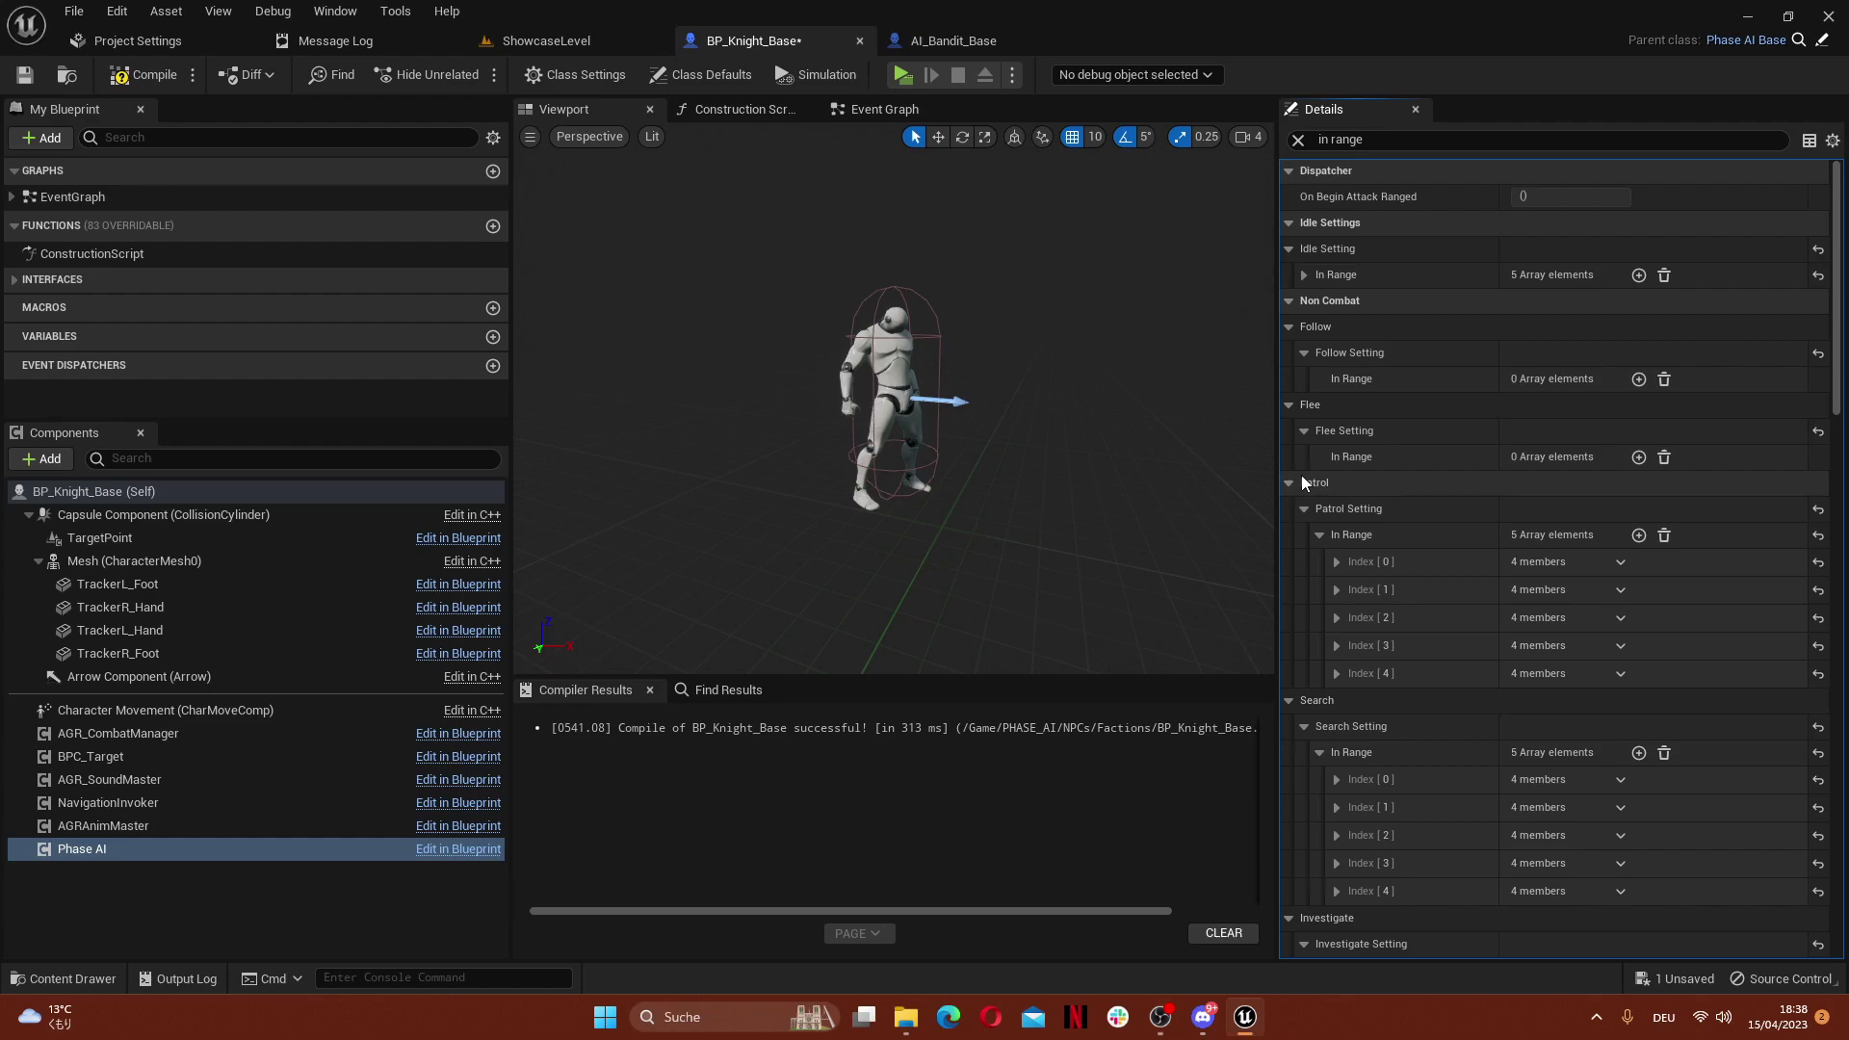
Collapse the Patrol, Search, Investigate, Parkour, Optional, Guard, Melee, Ranged and Defence categories to shorten the filtered list
{"action": "left_click", "coordinate": [1292, 482]}
{"action": "left_click", "coordinate": [1286, 511]}
{"action": "left_click", "coordinate": [1285, 535]}
{"action": "left_click", "coordinate": [1289, 560]}
{"action": "left_click", "coordinate": [1293, 587]}
{"action": "left_click", "coordinate": [1297, 613]}
{"action": "scroll", "coordinate": [1303, 597], "scroll_direction": "down", "scroll_amount": 2}
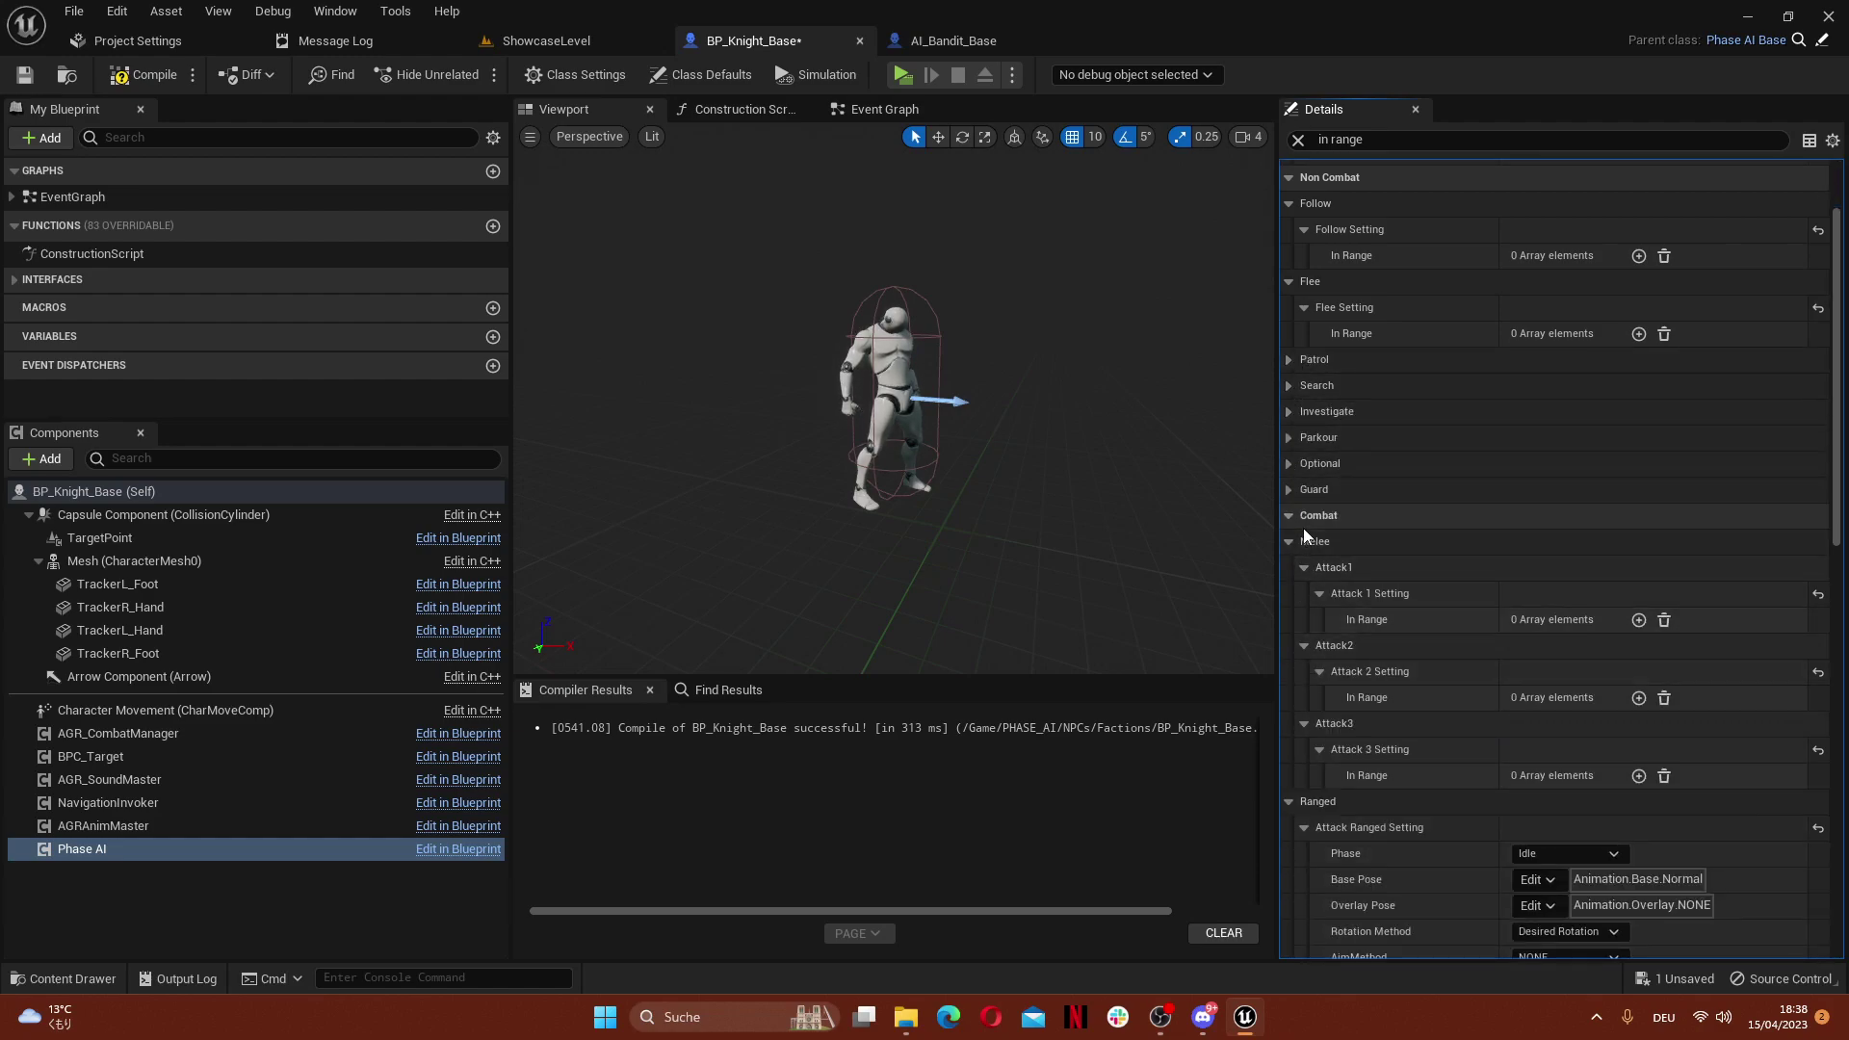
{"action": "left_click", "coordinate": [1291, 541]}
{"action": "left_click", "coordinate": [1293, 567]}
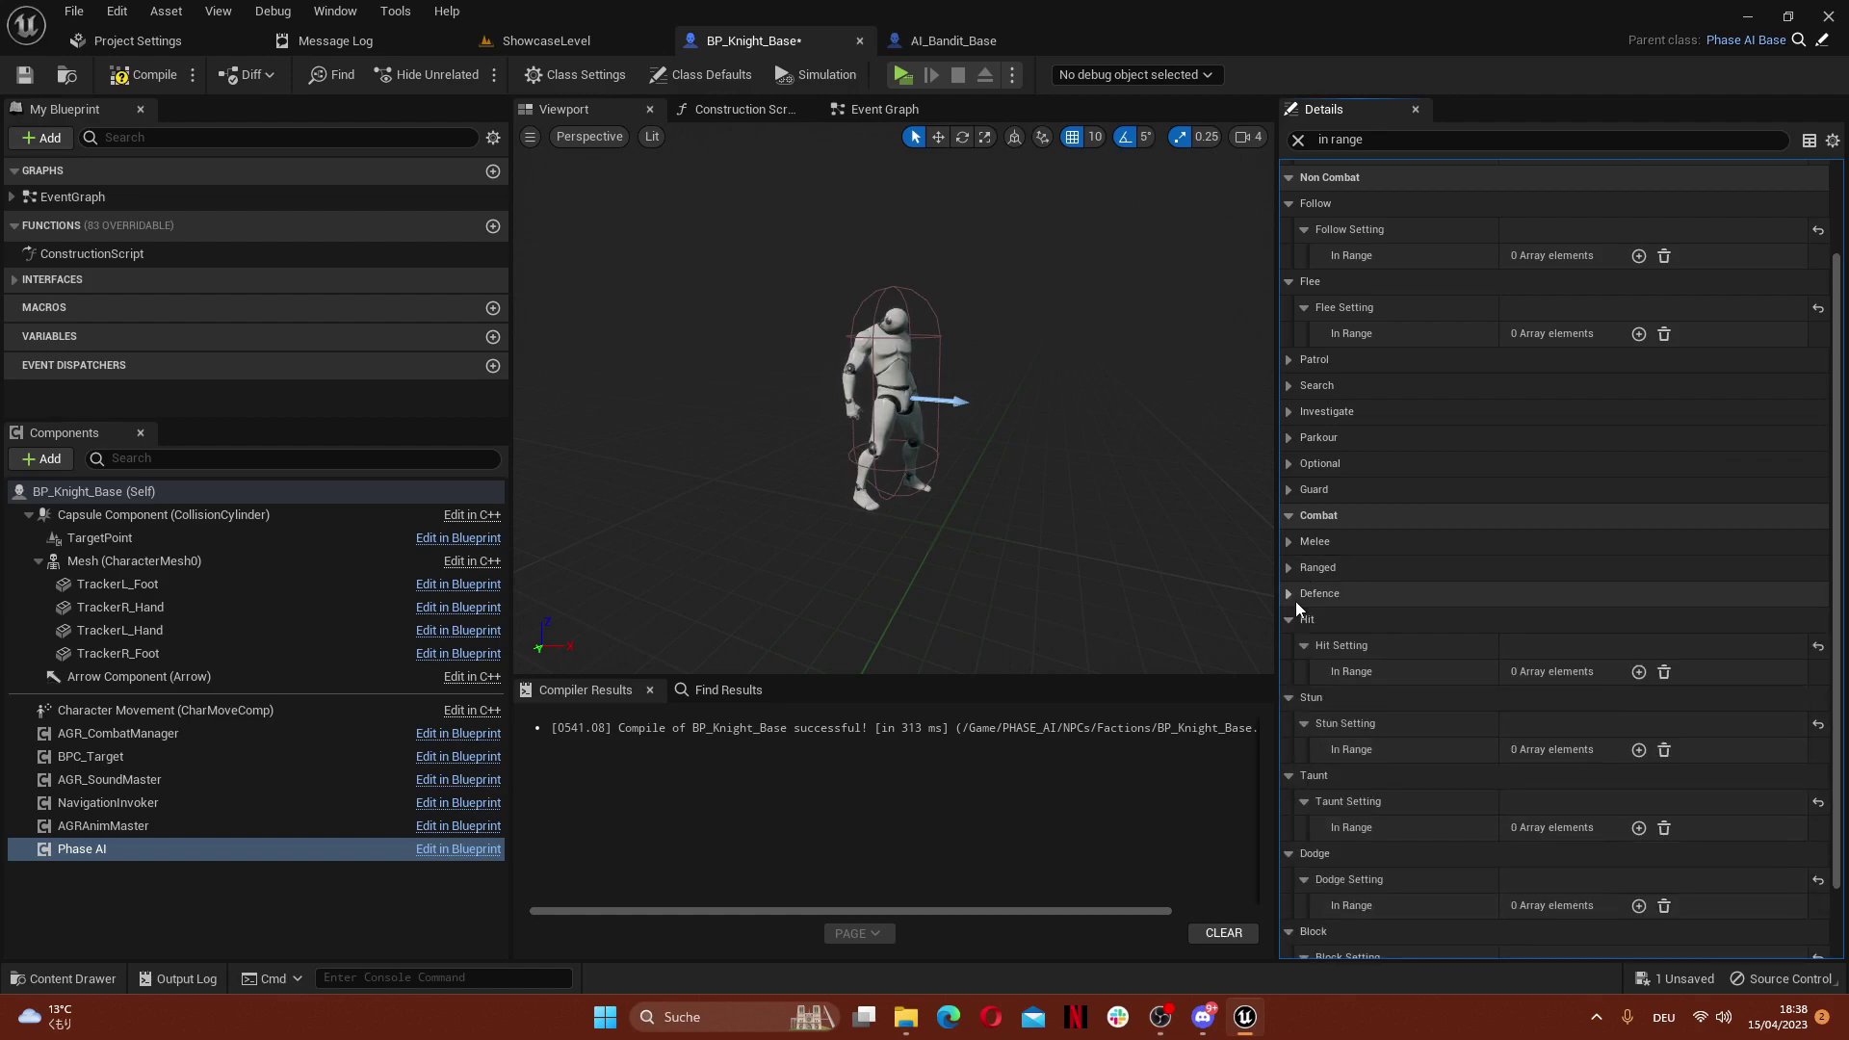
Expand the Ranged category and paste the copied In Range array into the Attack Ranged Setting
{"action": "left_click", "coordinate": [1289, 568]}
{"action": "scroll", "coordinate": [1570, 590], "scroll_direction": "down", "scroll_amount": 8}
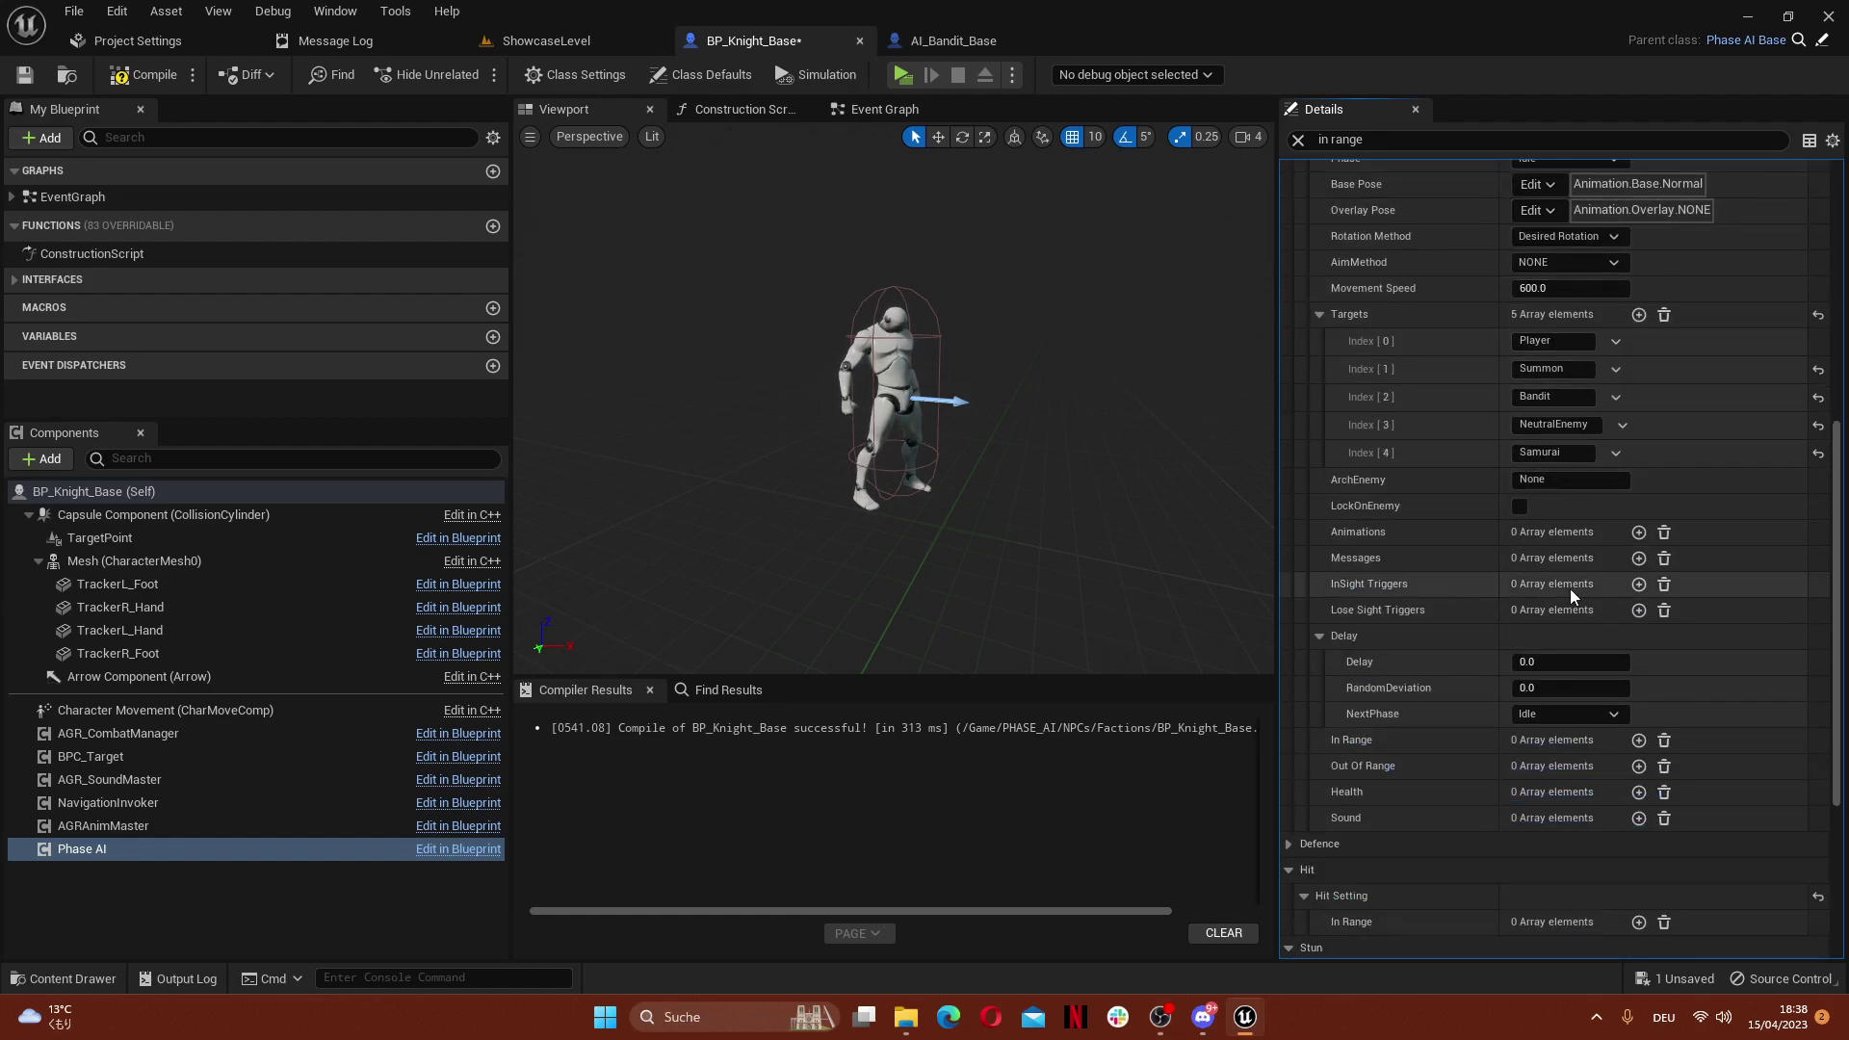
{"action": "scroll", "coordinate": [1345, 593], "scroll_direction": "up", "scroll_amount": 4}
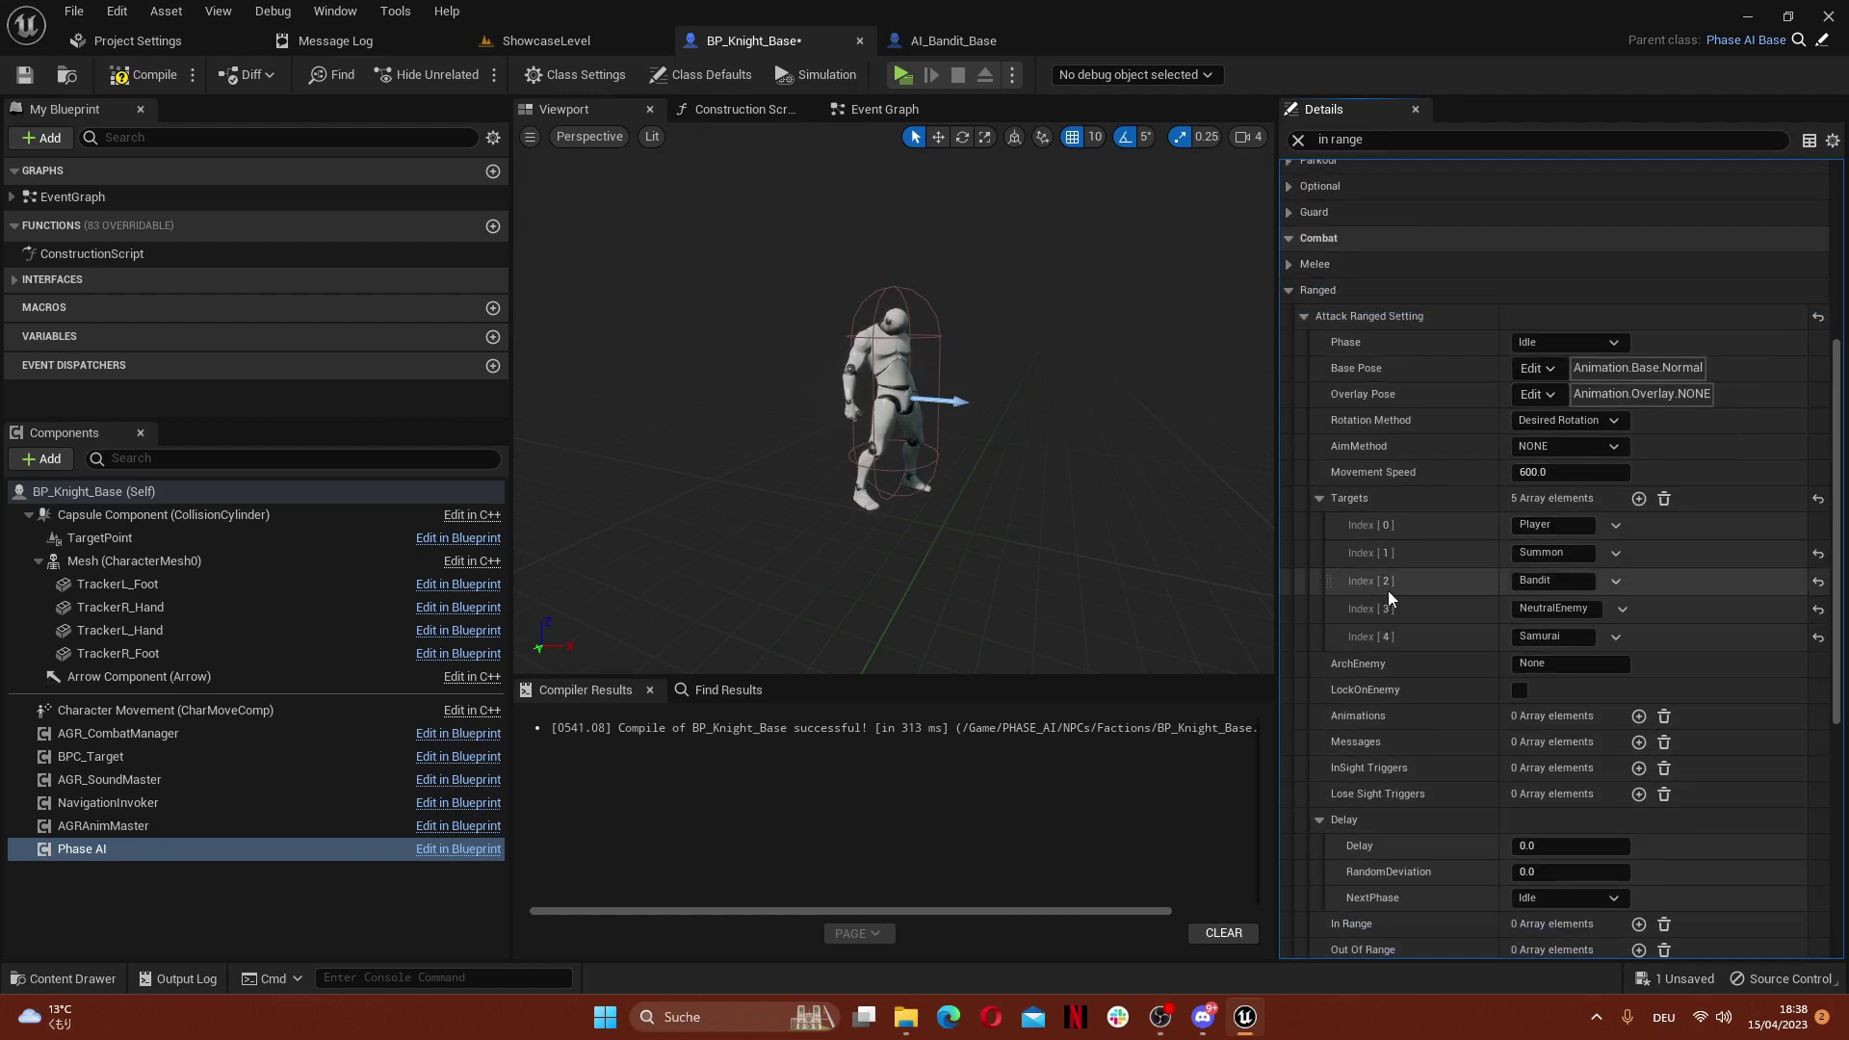
{"action": "left_click", "coordinate": [1289, 290]}
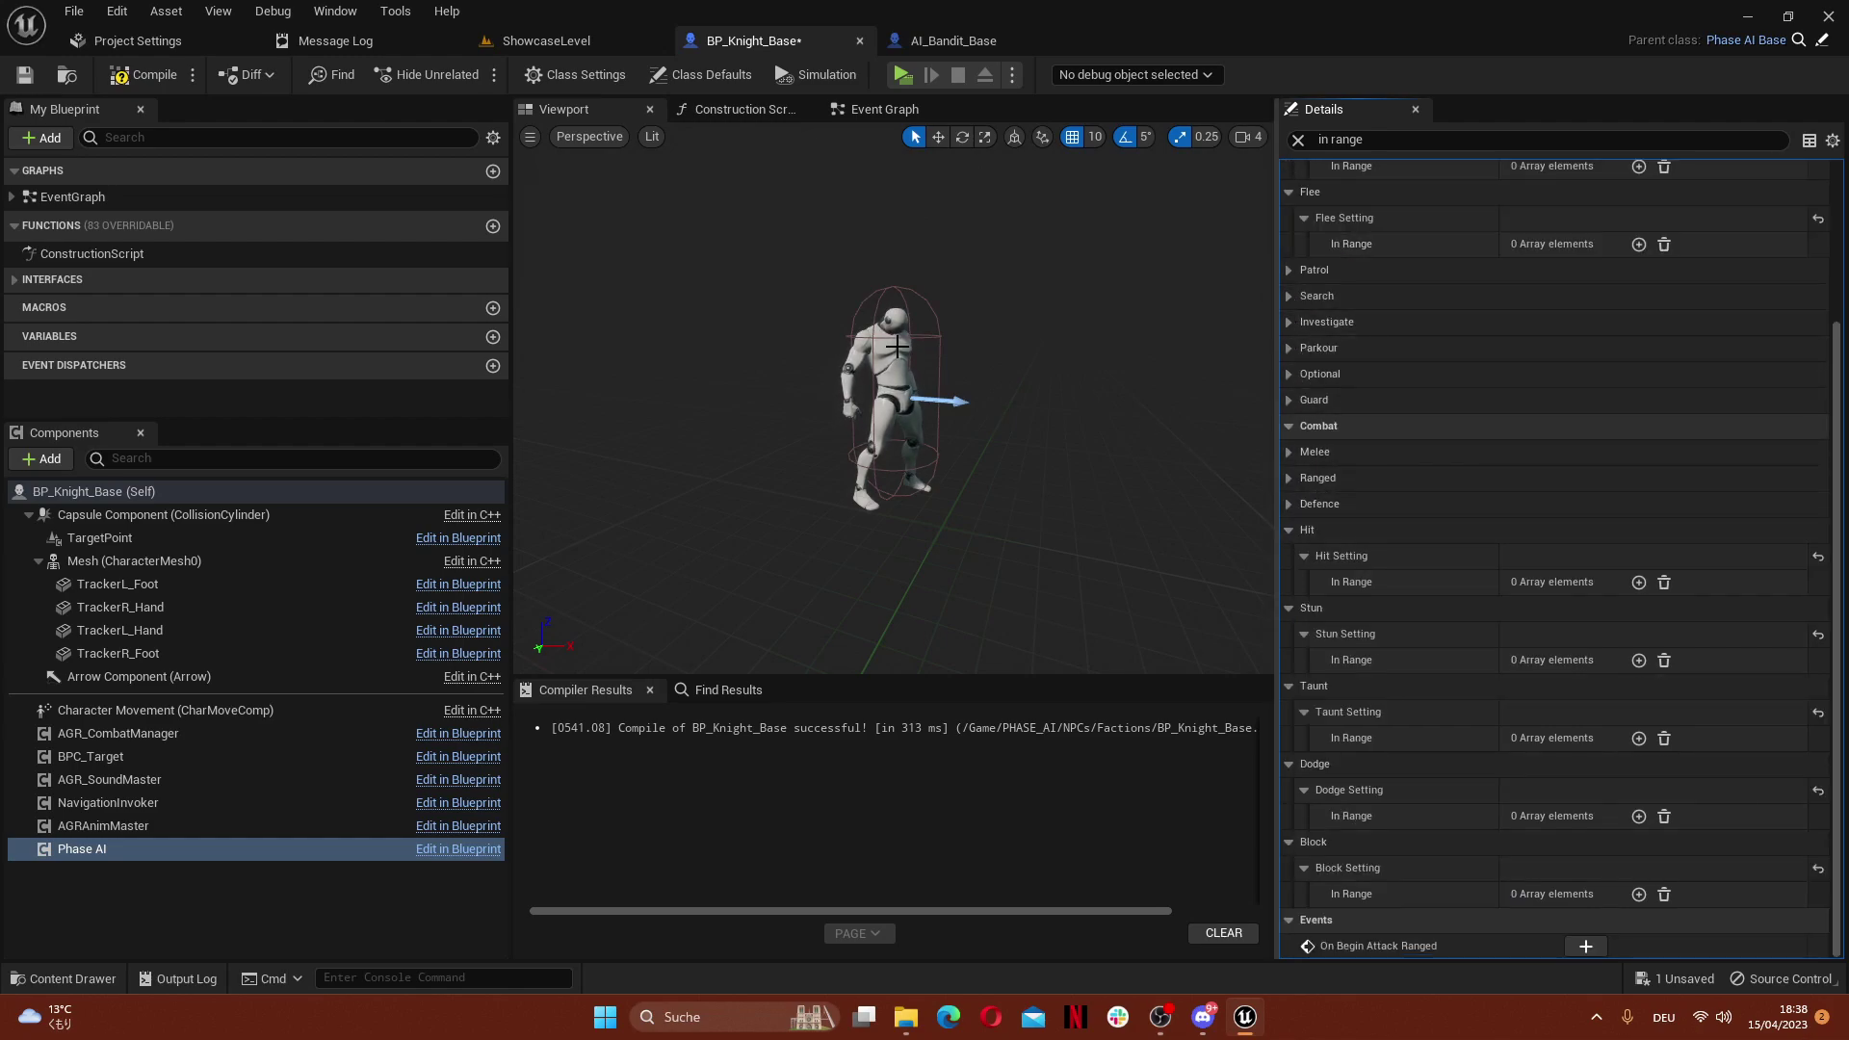
{"action": "left_click", "coordinate": [1289, 478]}
{"action": "scroll", "coordinate": [1314, 501], "scroll_direction": "down", "scroll_amount": 5}
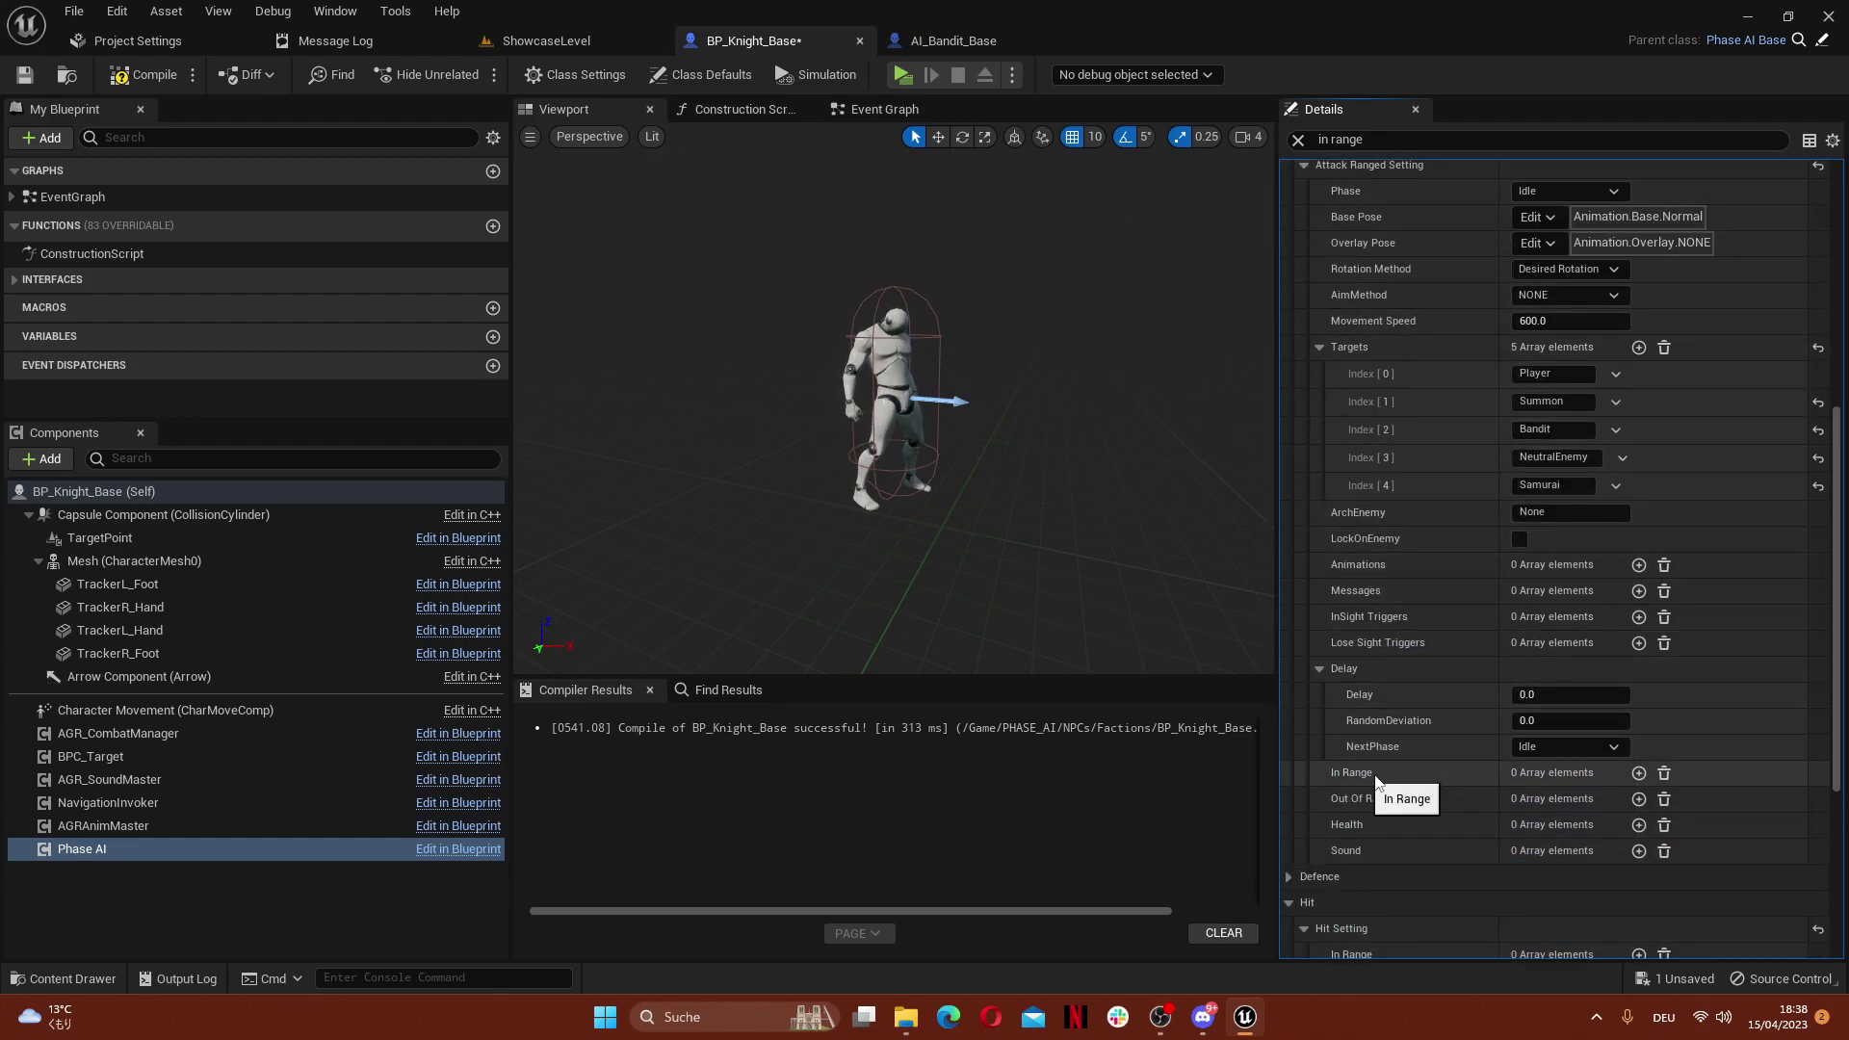
{"action": "scroll", "coordinate": [1638, 776], "scroll_direction": "down", "scroll_amount": 15}
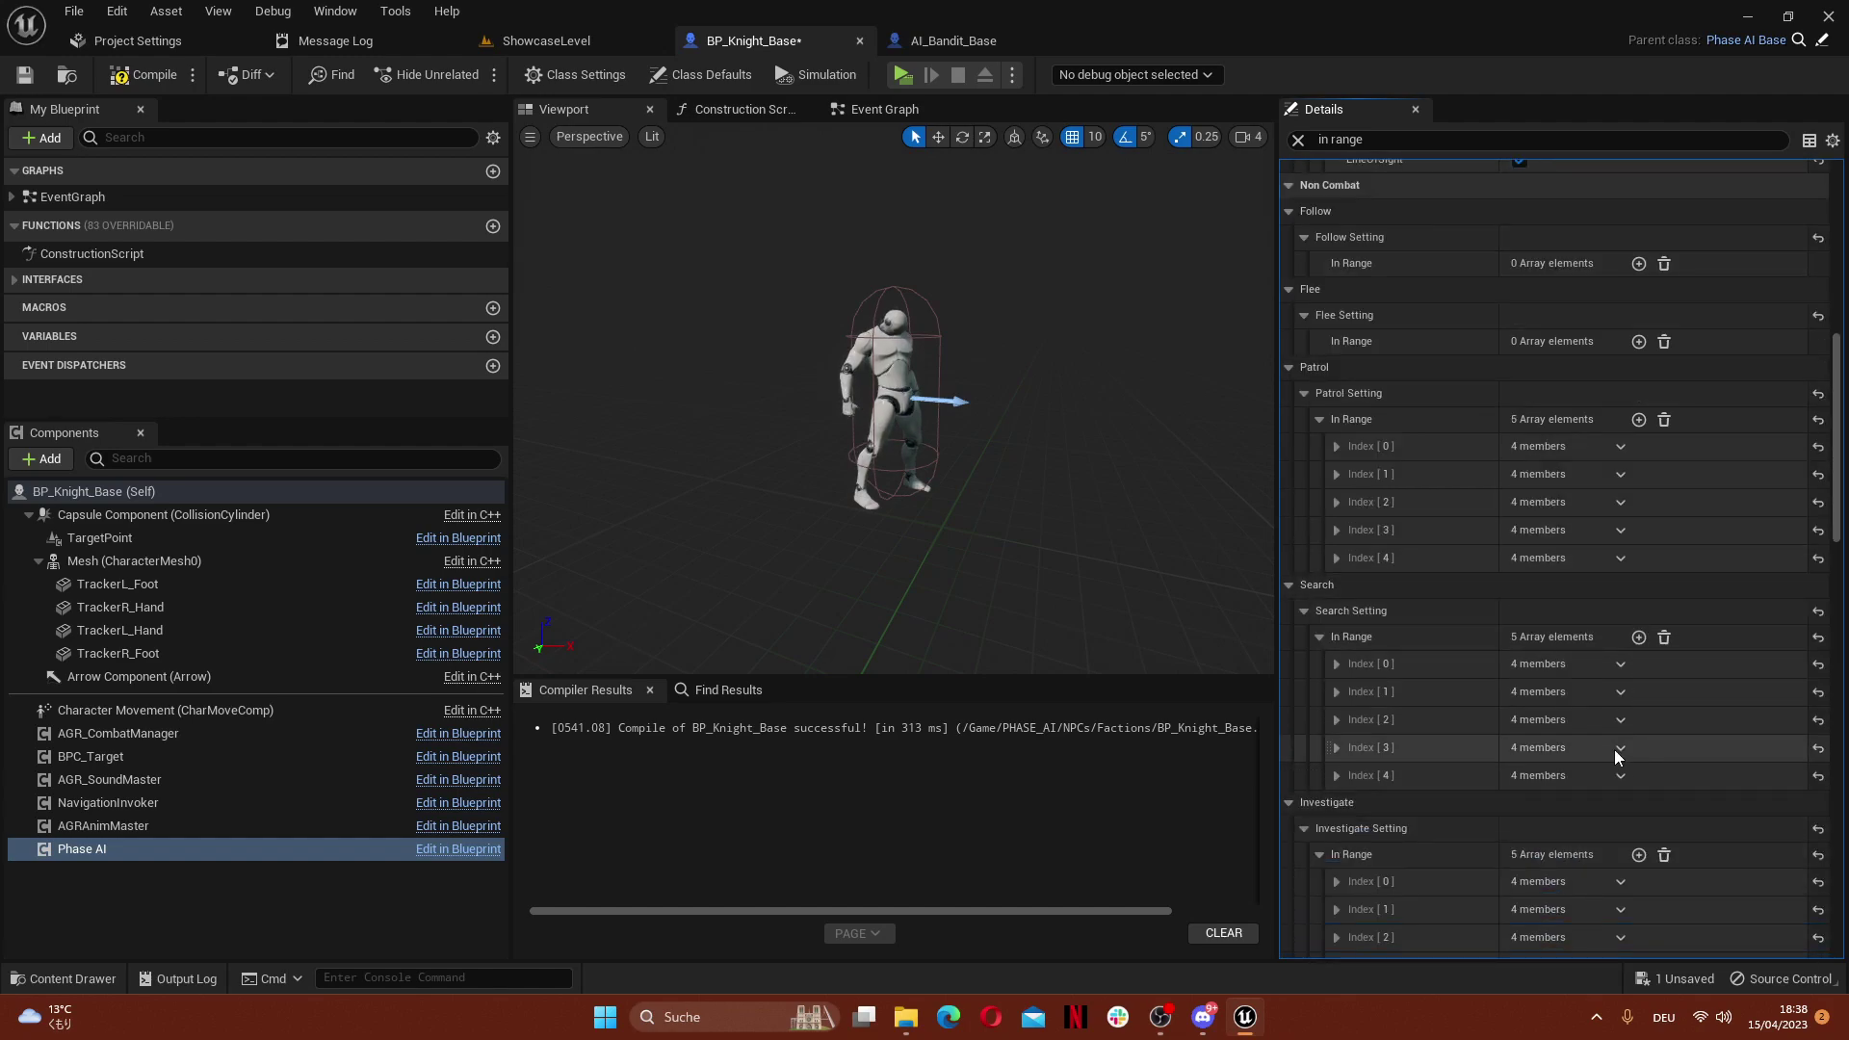
Collapse the Patrol, Search and Investigate categories and expand the first In Range entry of the Attack Ranged Setting
{"action": "left_click", "coordinate": [1290, 367]}
{"action": "left_click", "coordinate": [1291, 393]}
{"action": "left_click", "coordinate": [1290, 419]}
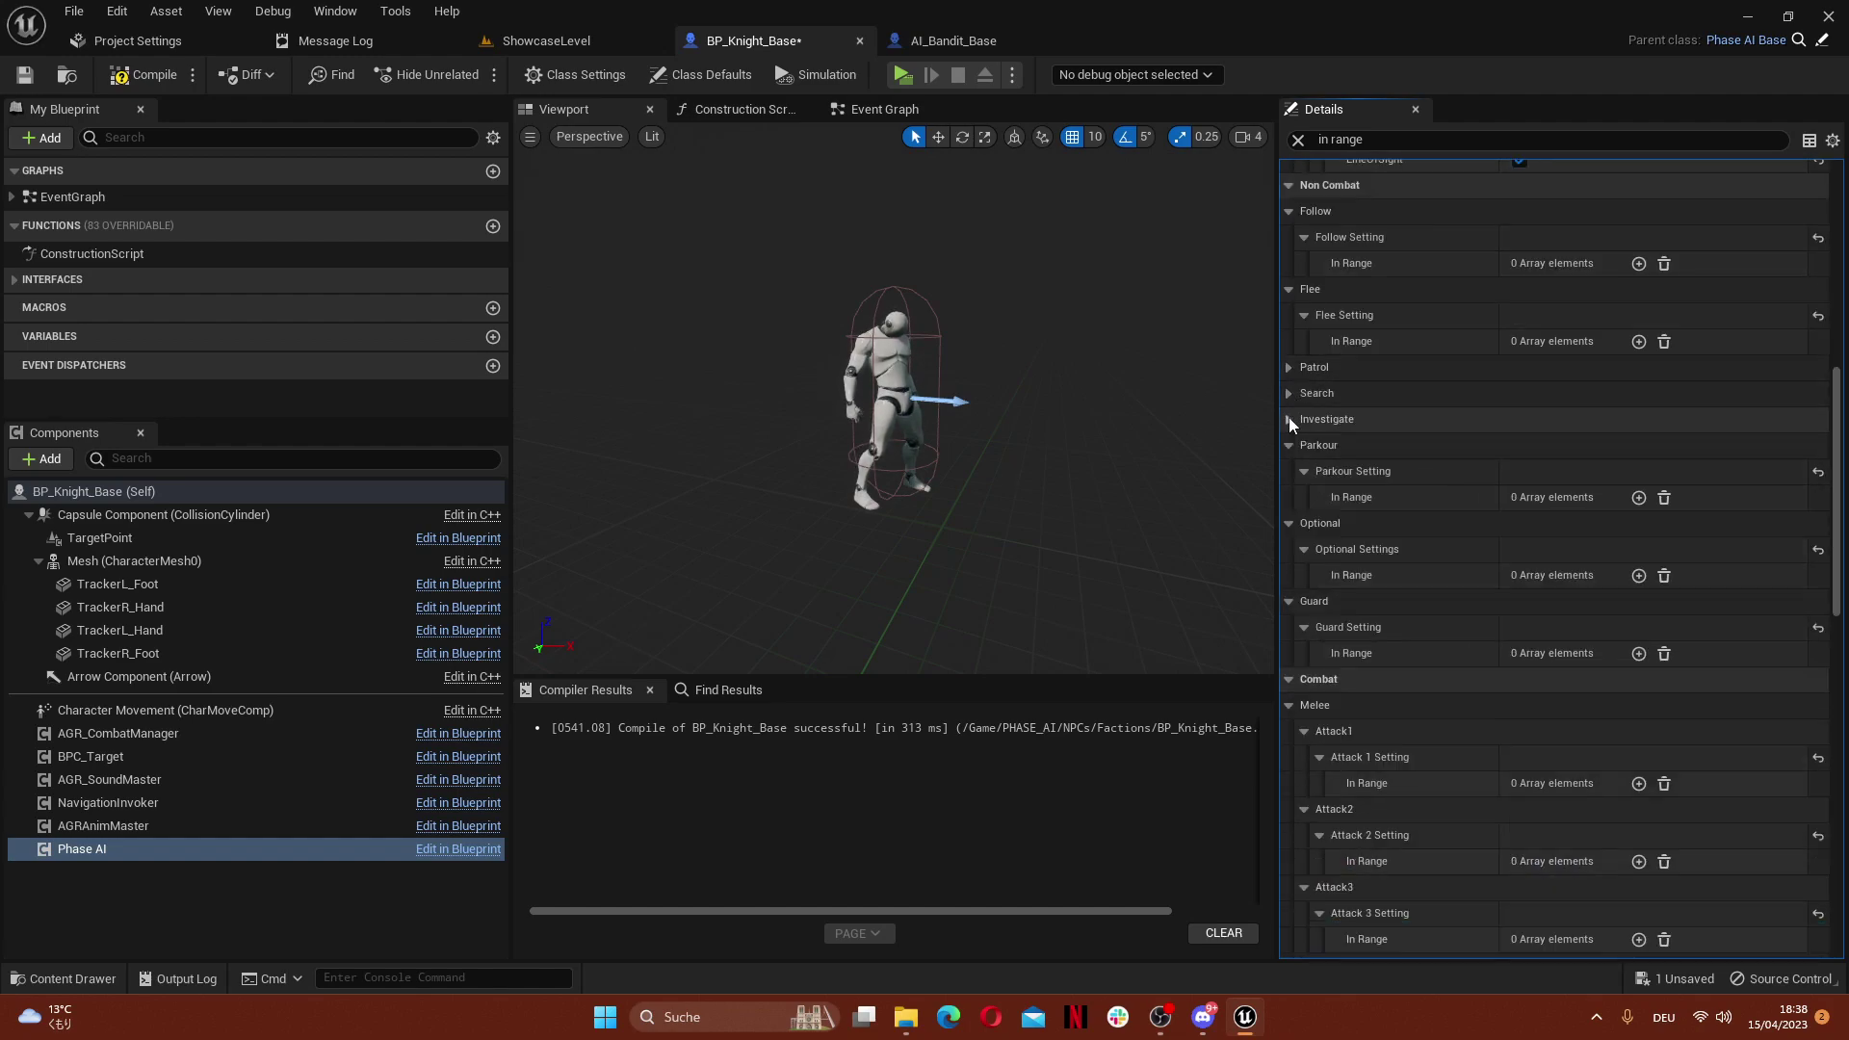
{"action": "scroll", "coordinate": [1408, 612], "scroll_direction": "down", "scroll_amount": 12}
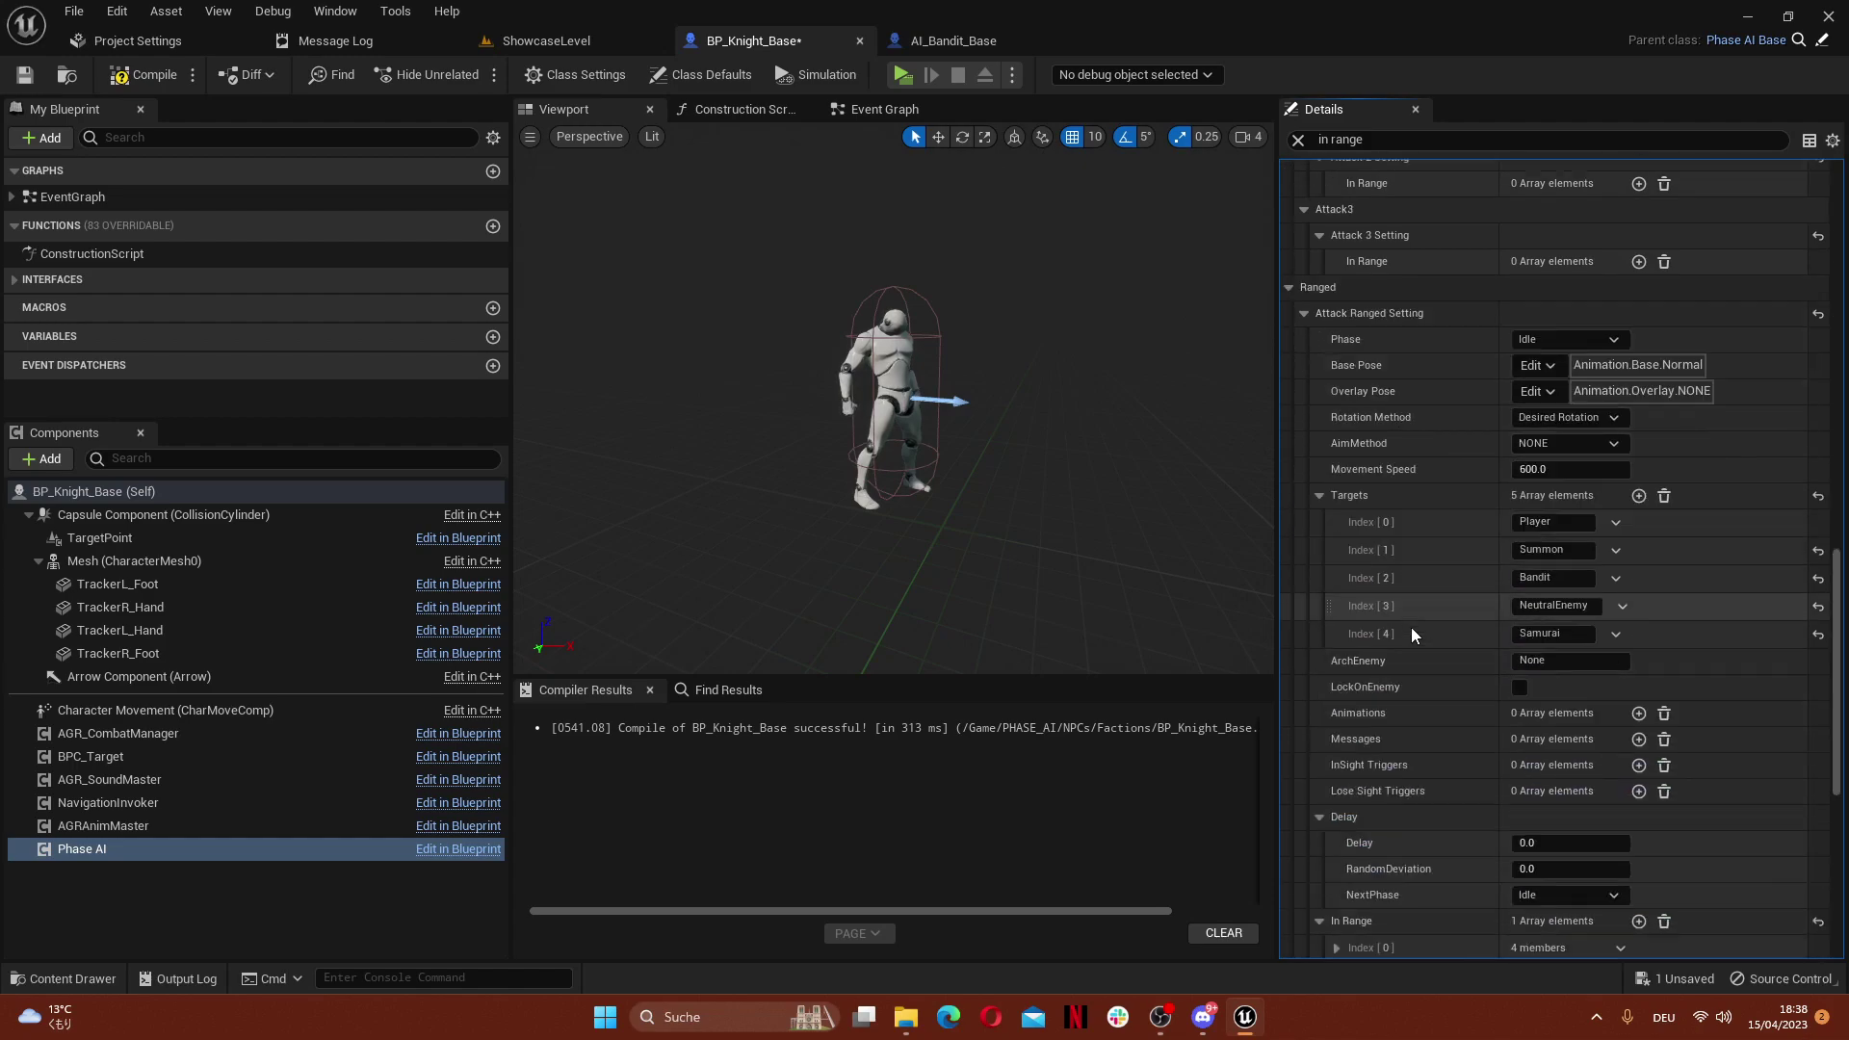
{"action": "scroll", "coordinate": [1416, 626], "scroll_direction": "down", "scroll_amount": 5}
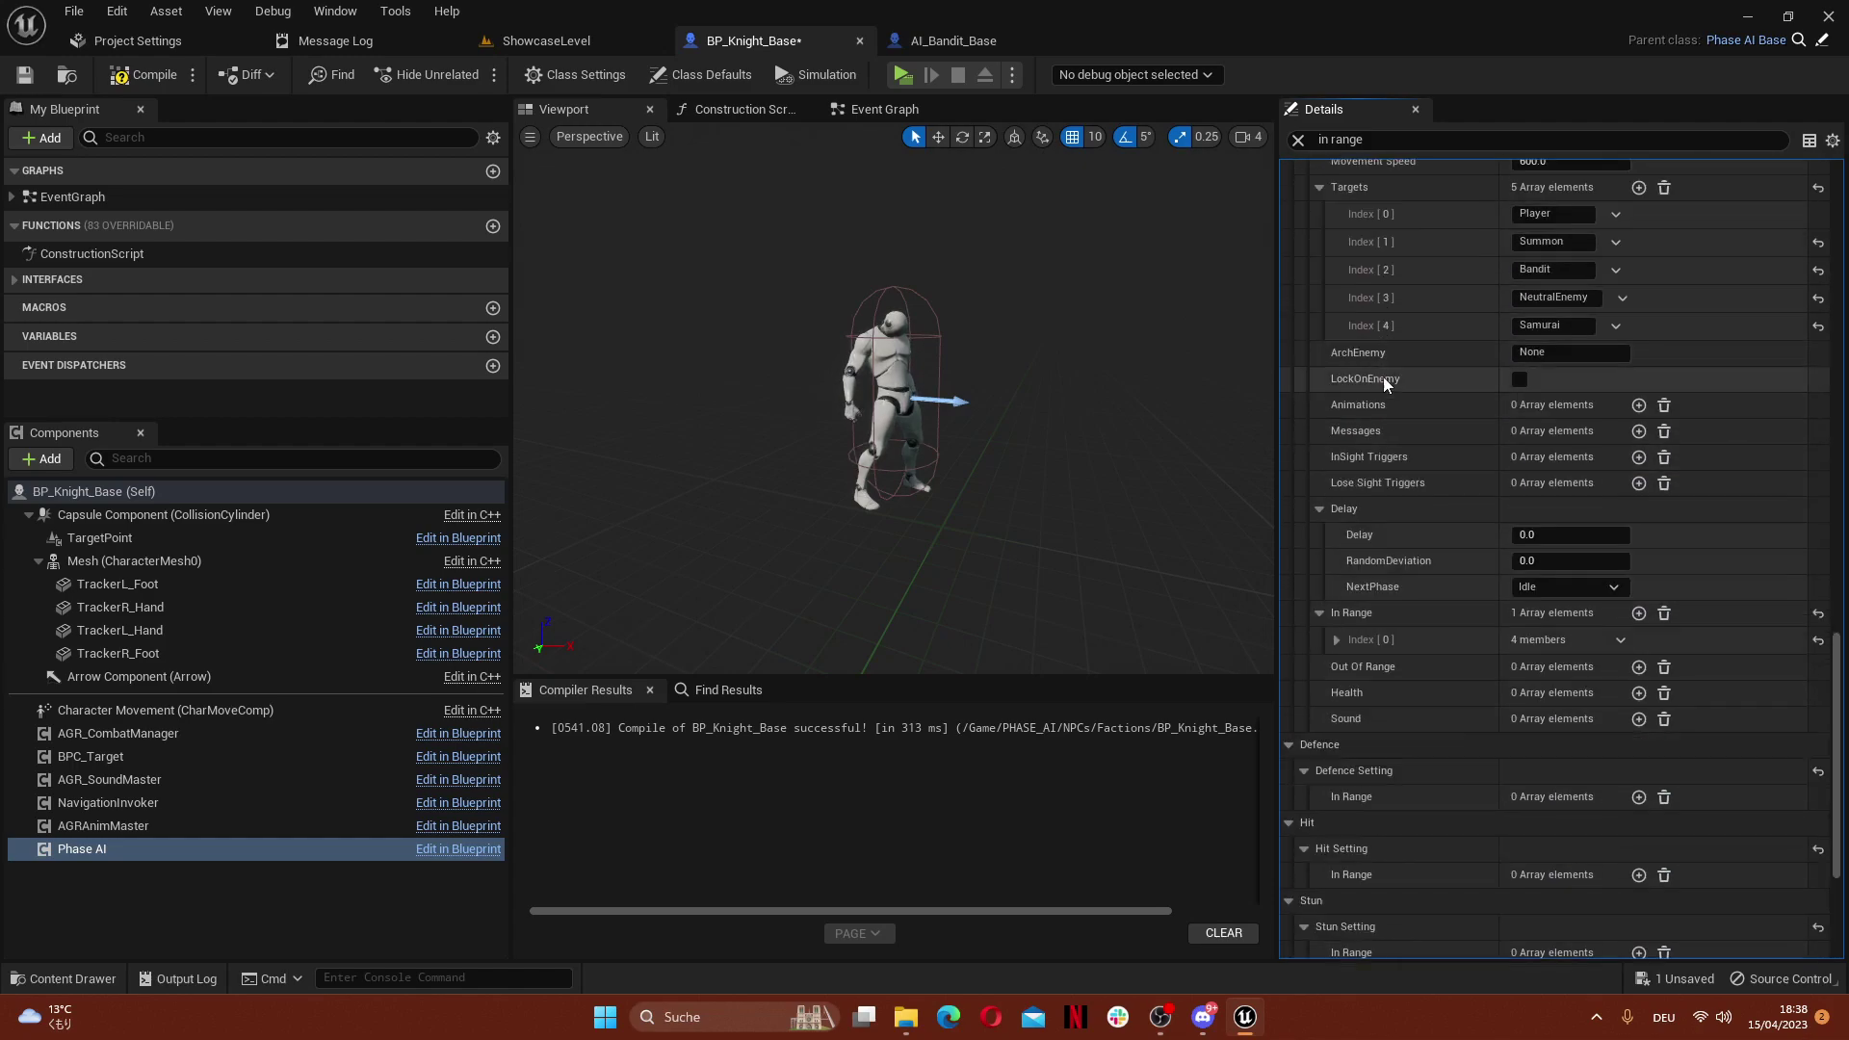
{"action": "left_click", "coordinate": [1337, 640]}
{"action": "left_click", "coordinate": [1584, 667]}
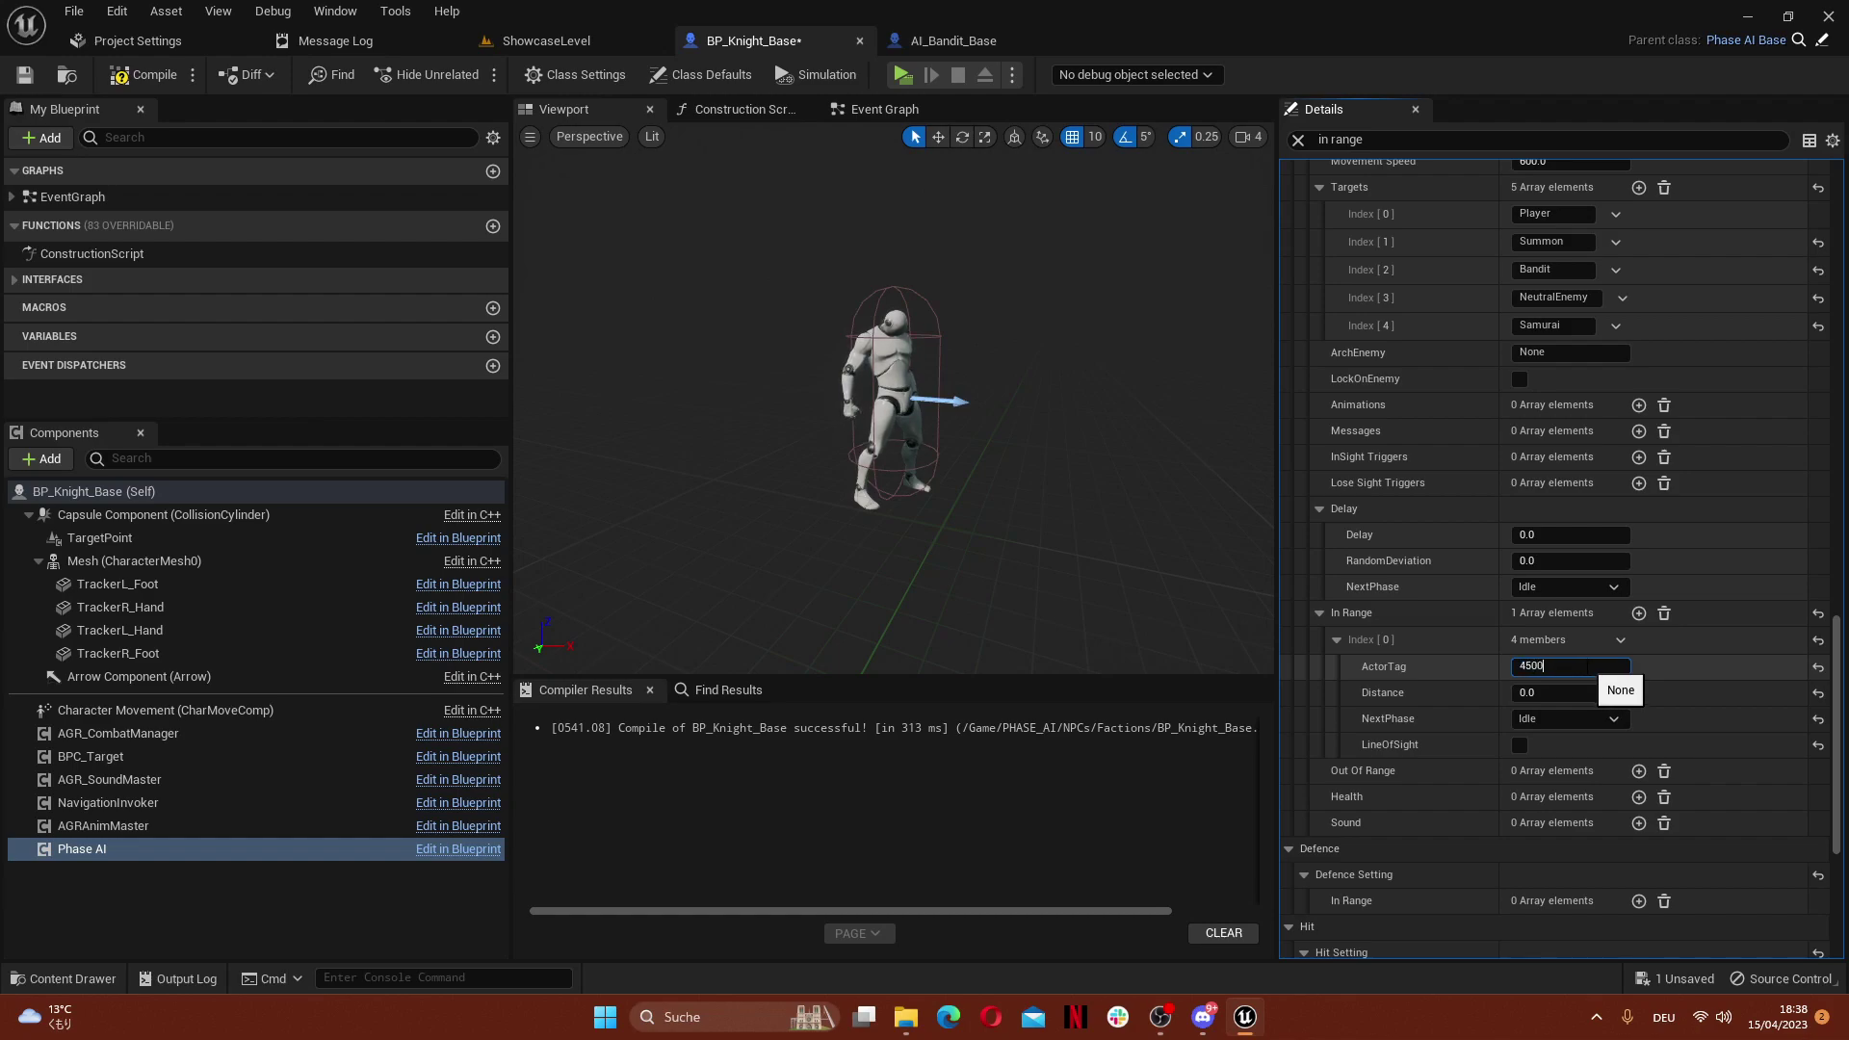
{"action": "type", "text": "4500"}
{"action": "key", "text": "BackSpace"}
{"action": "key", "text": "Return"}
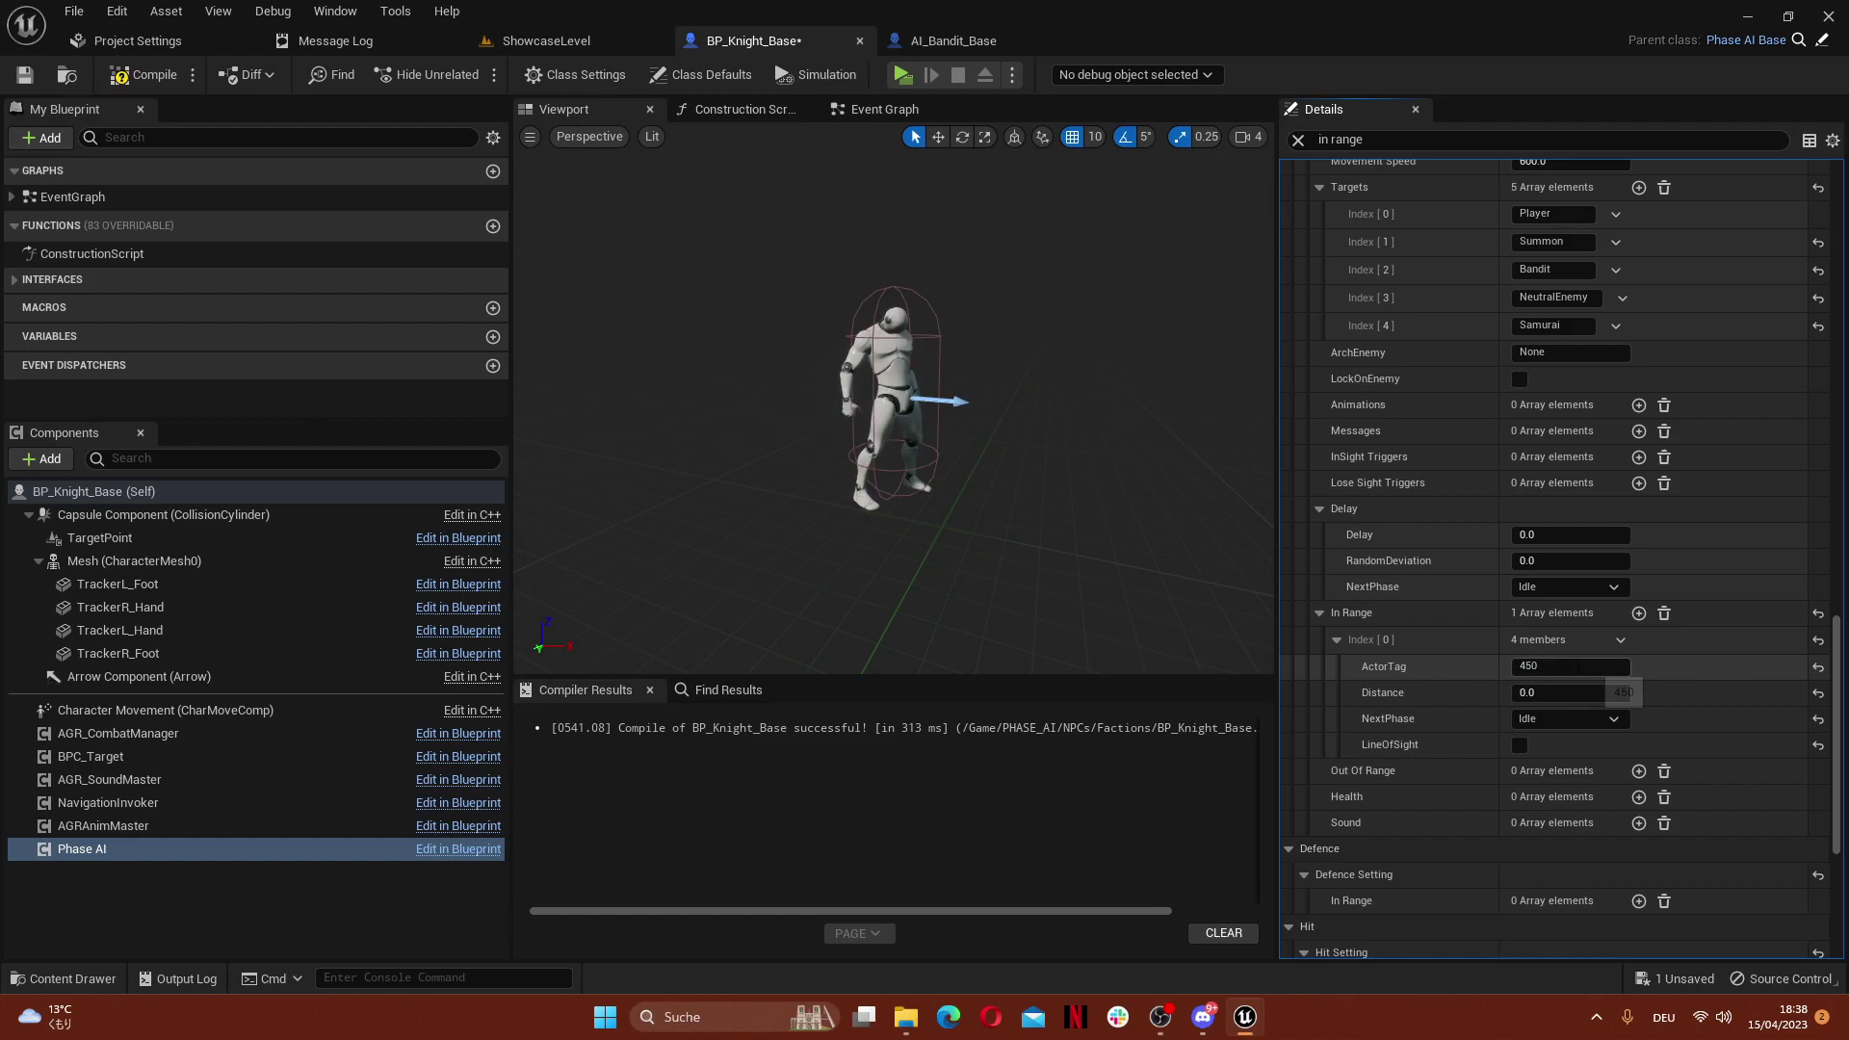
Set the Attack Ranged In Range entry to Distance 450, ActorTag Player and NextPhase Attack_1
{"action": "left_click", "coordinate": [1570, 693]}
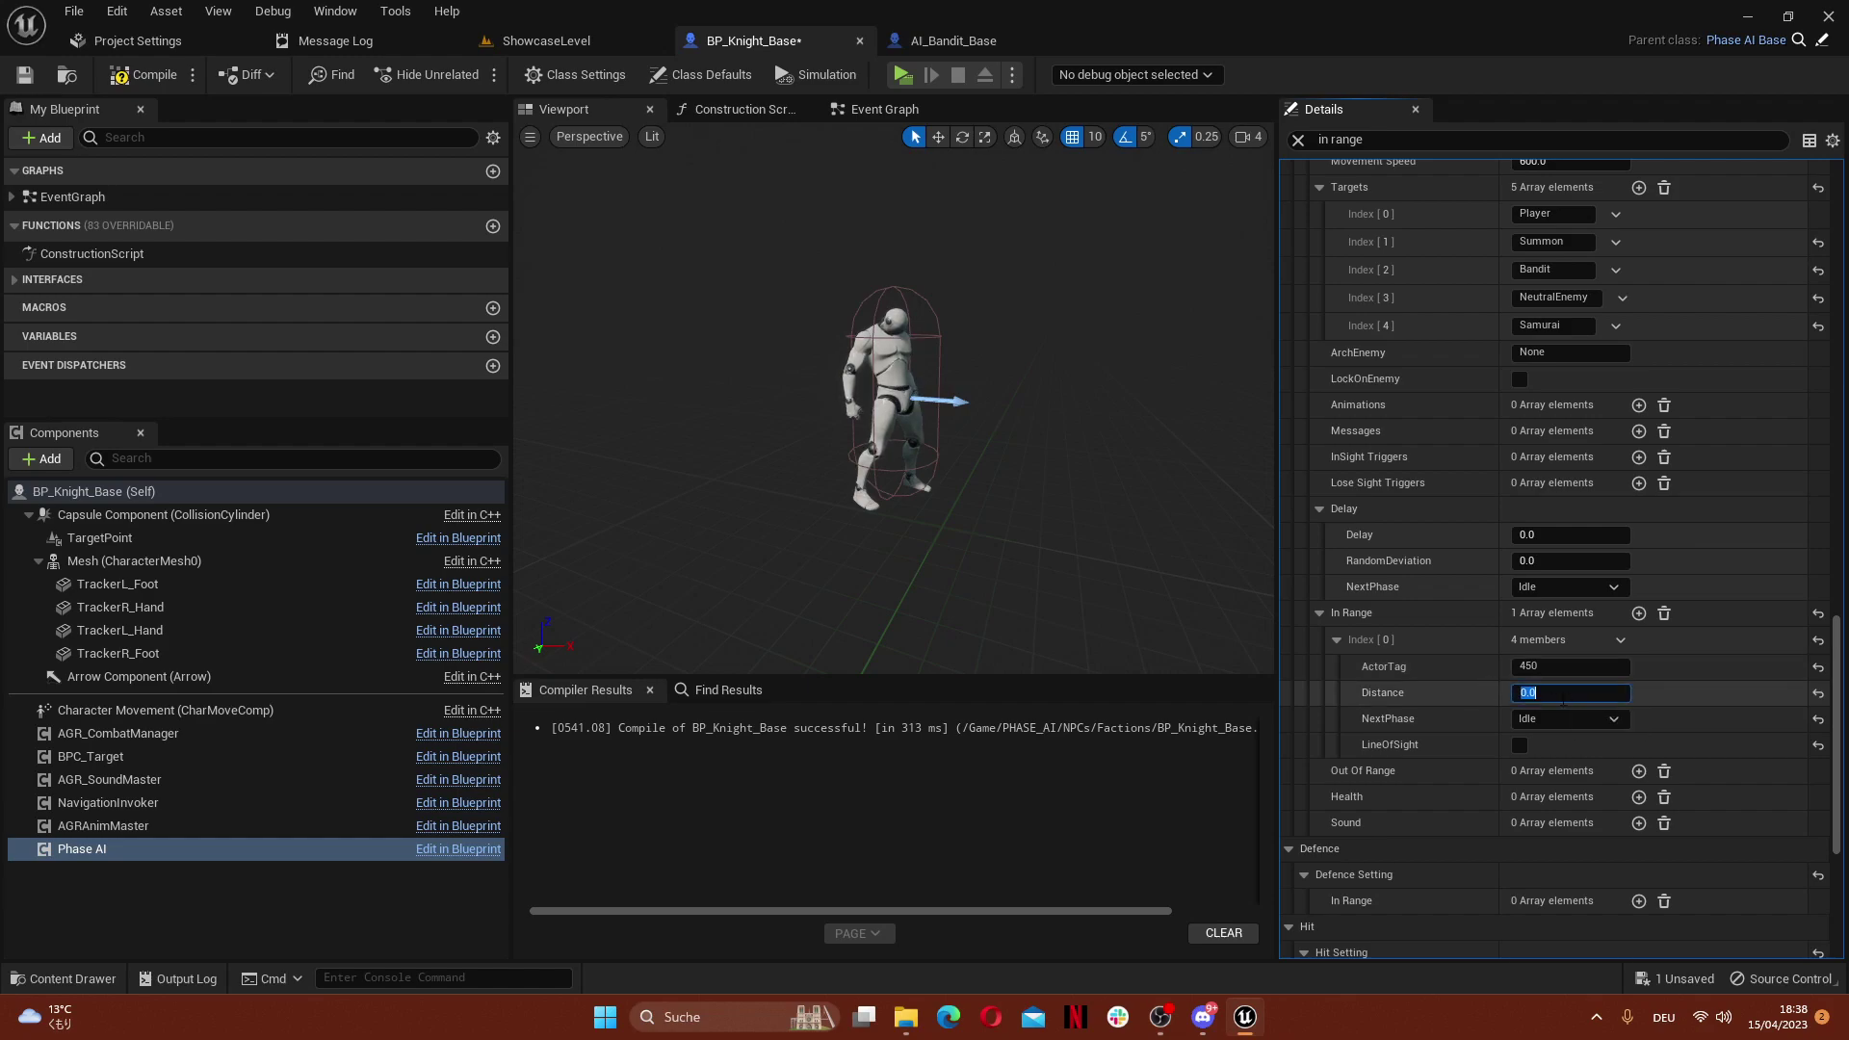
{"action": "type", "text": "450"}
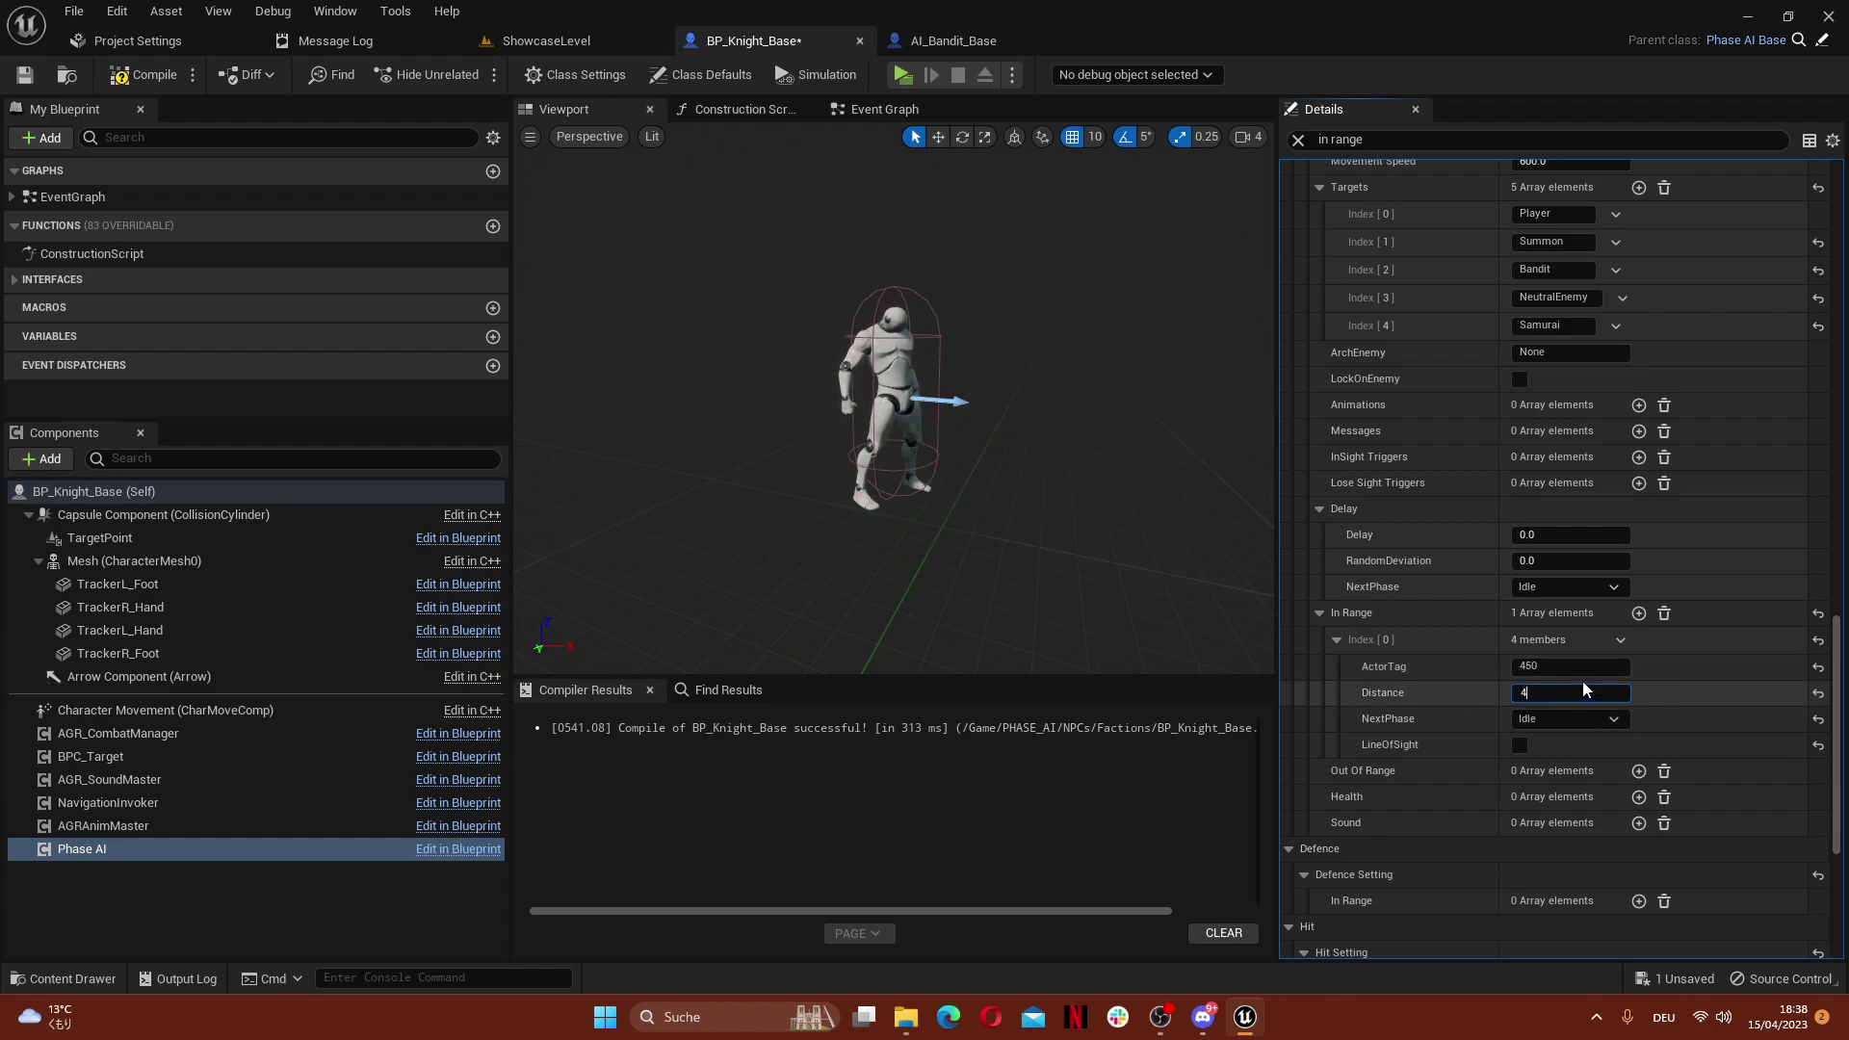
{"action": "left_click", "coordinate": [1578, 664]}
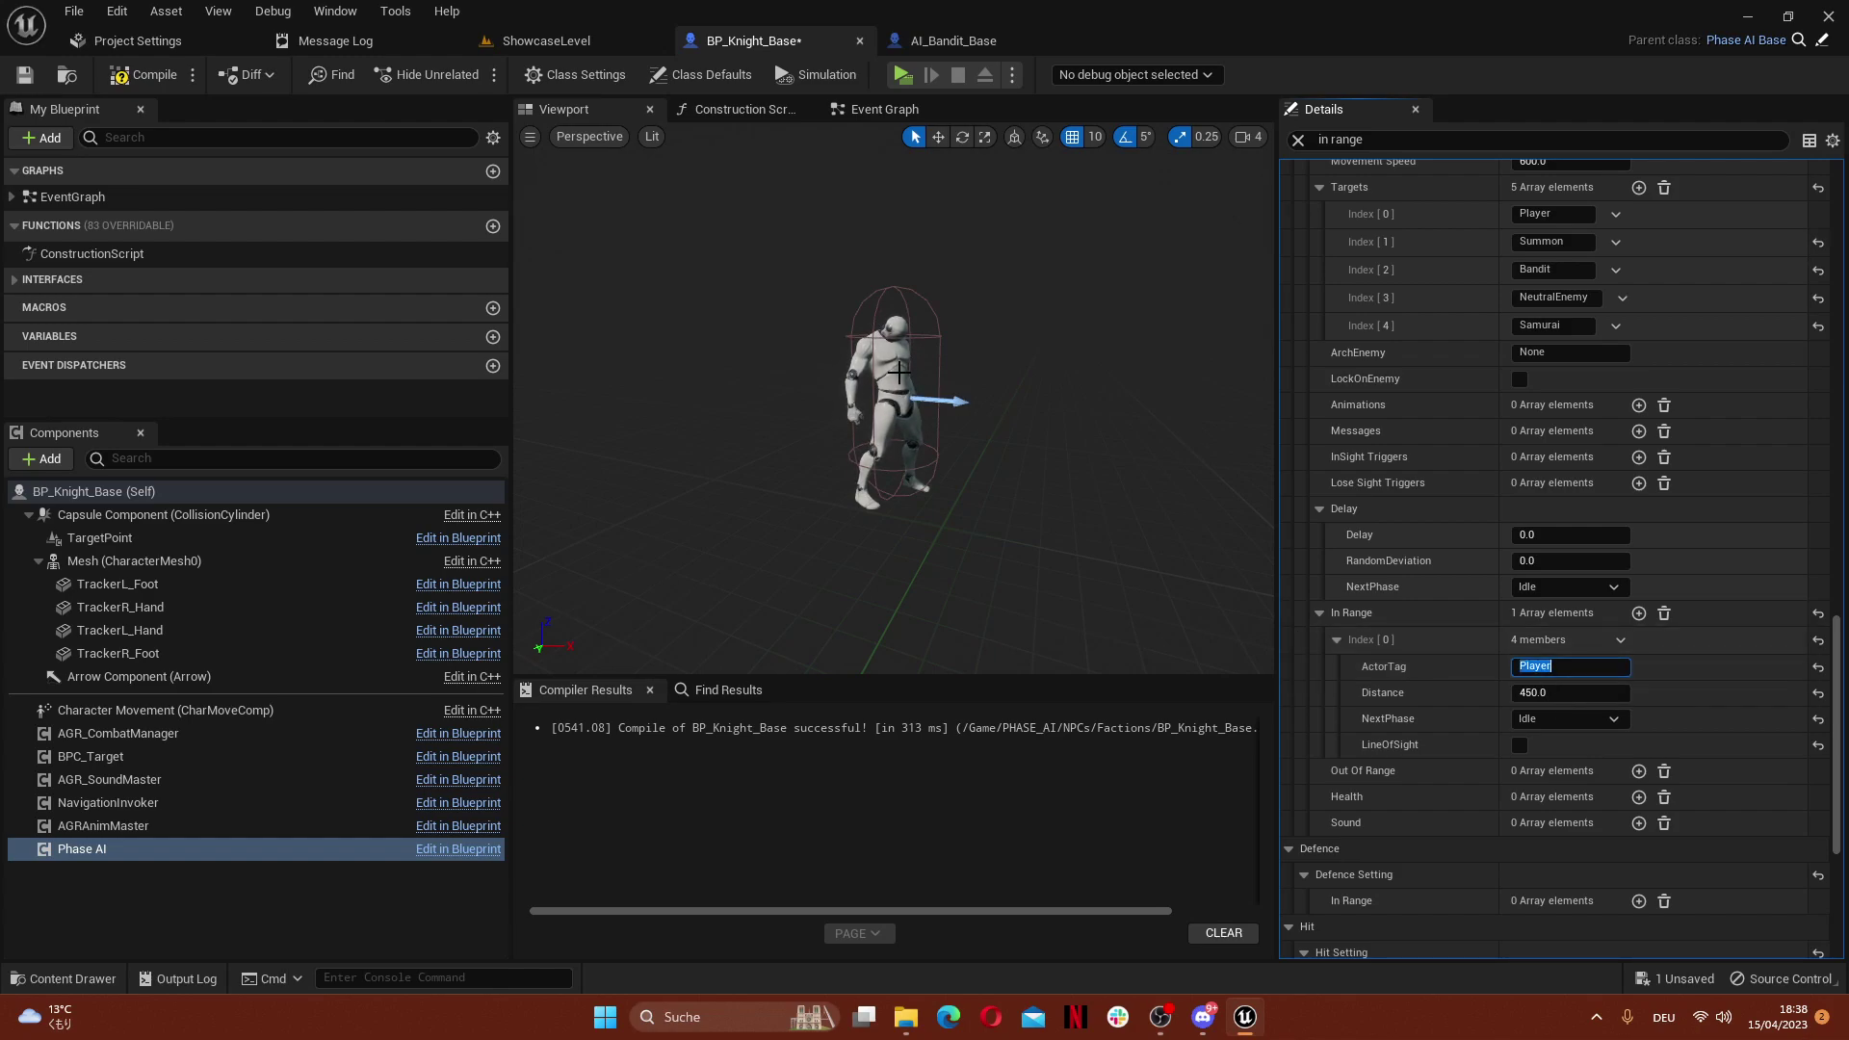
{"action": "left_click", "coordinate": [1592, 721]}
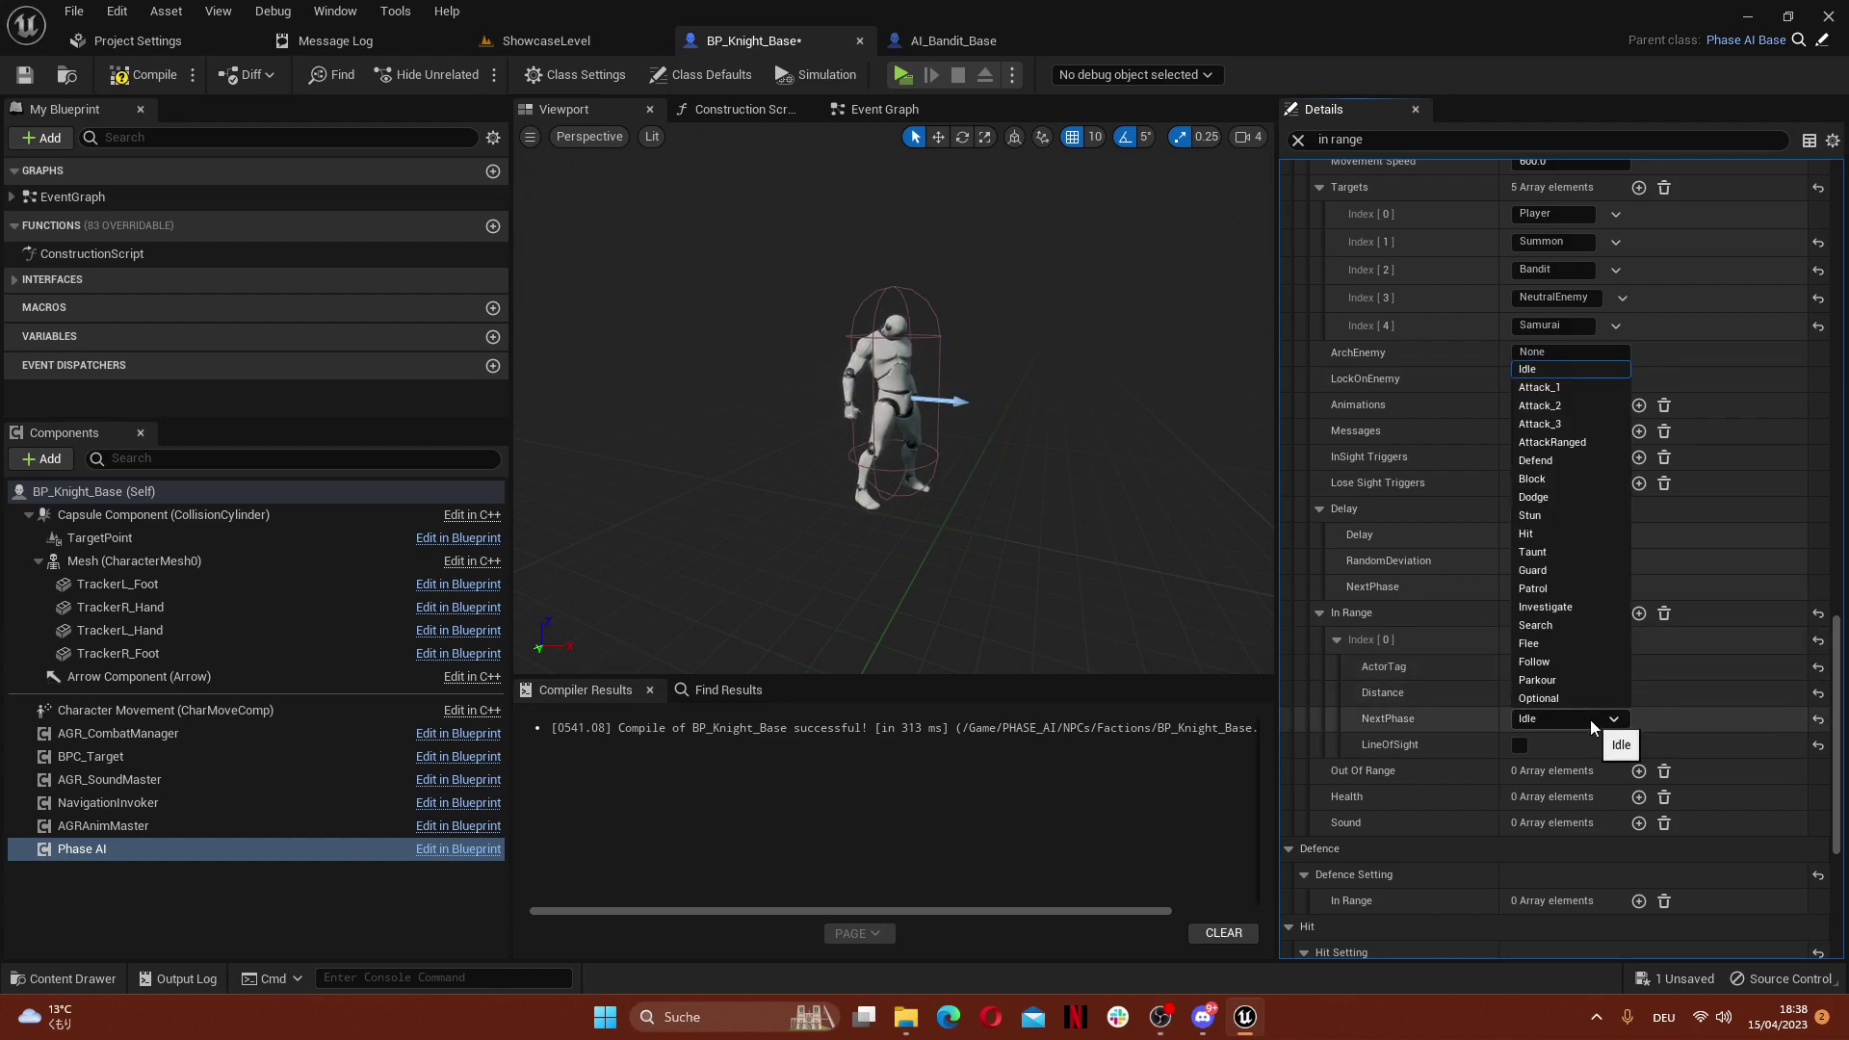
{"action": "left_click", "coordinate": [1591, 389]}
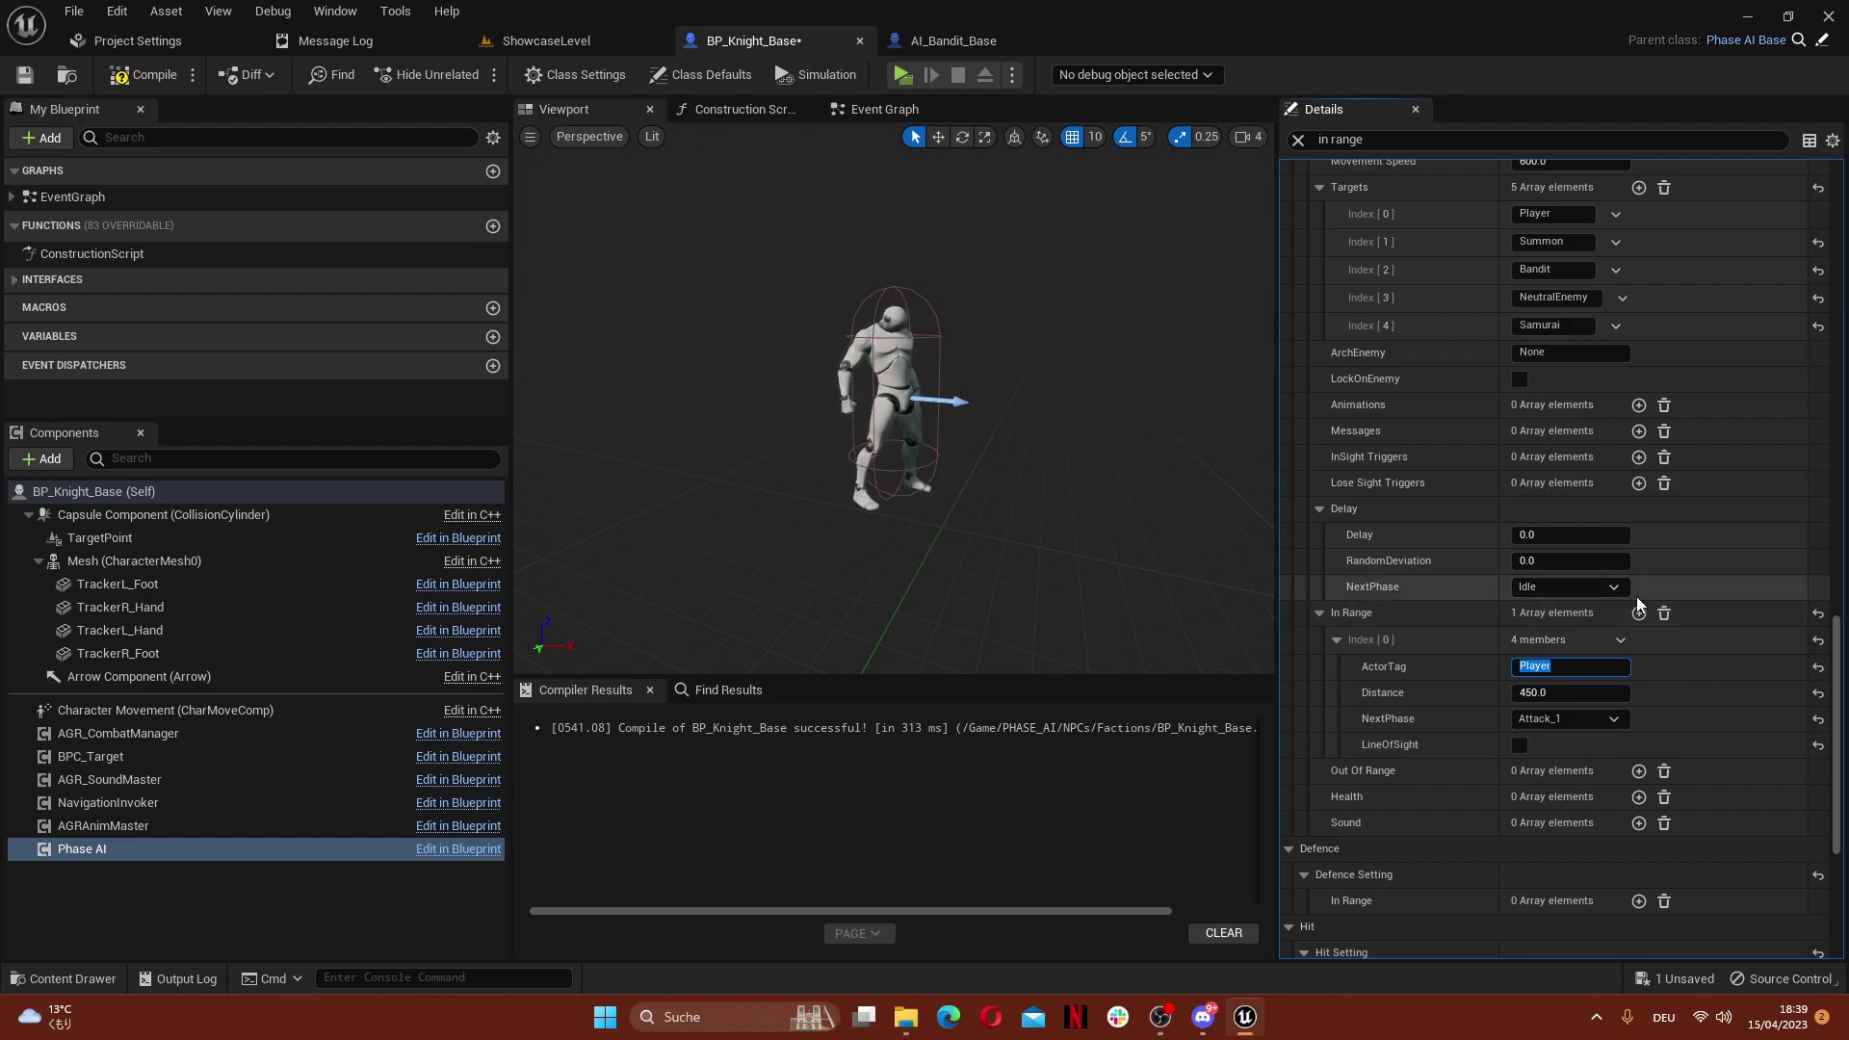
Collapse the Ranged category and filter the component details by "trans" to reach the melee attack transition arrays
{"action": "scroll", "coordinate": [1649, 610], "scroll_direction": "up", "scroll_amount": 8}
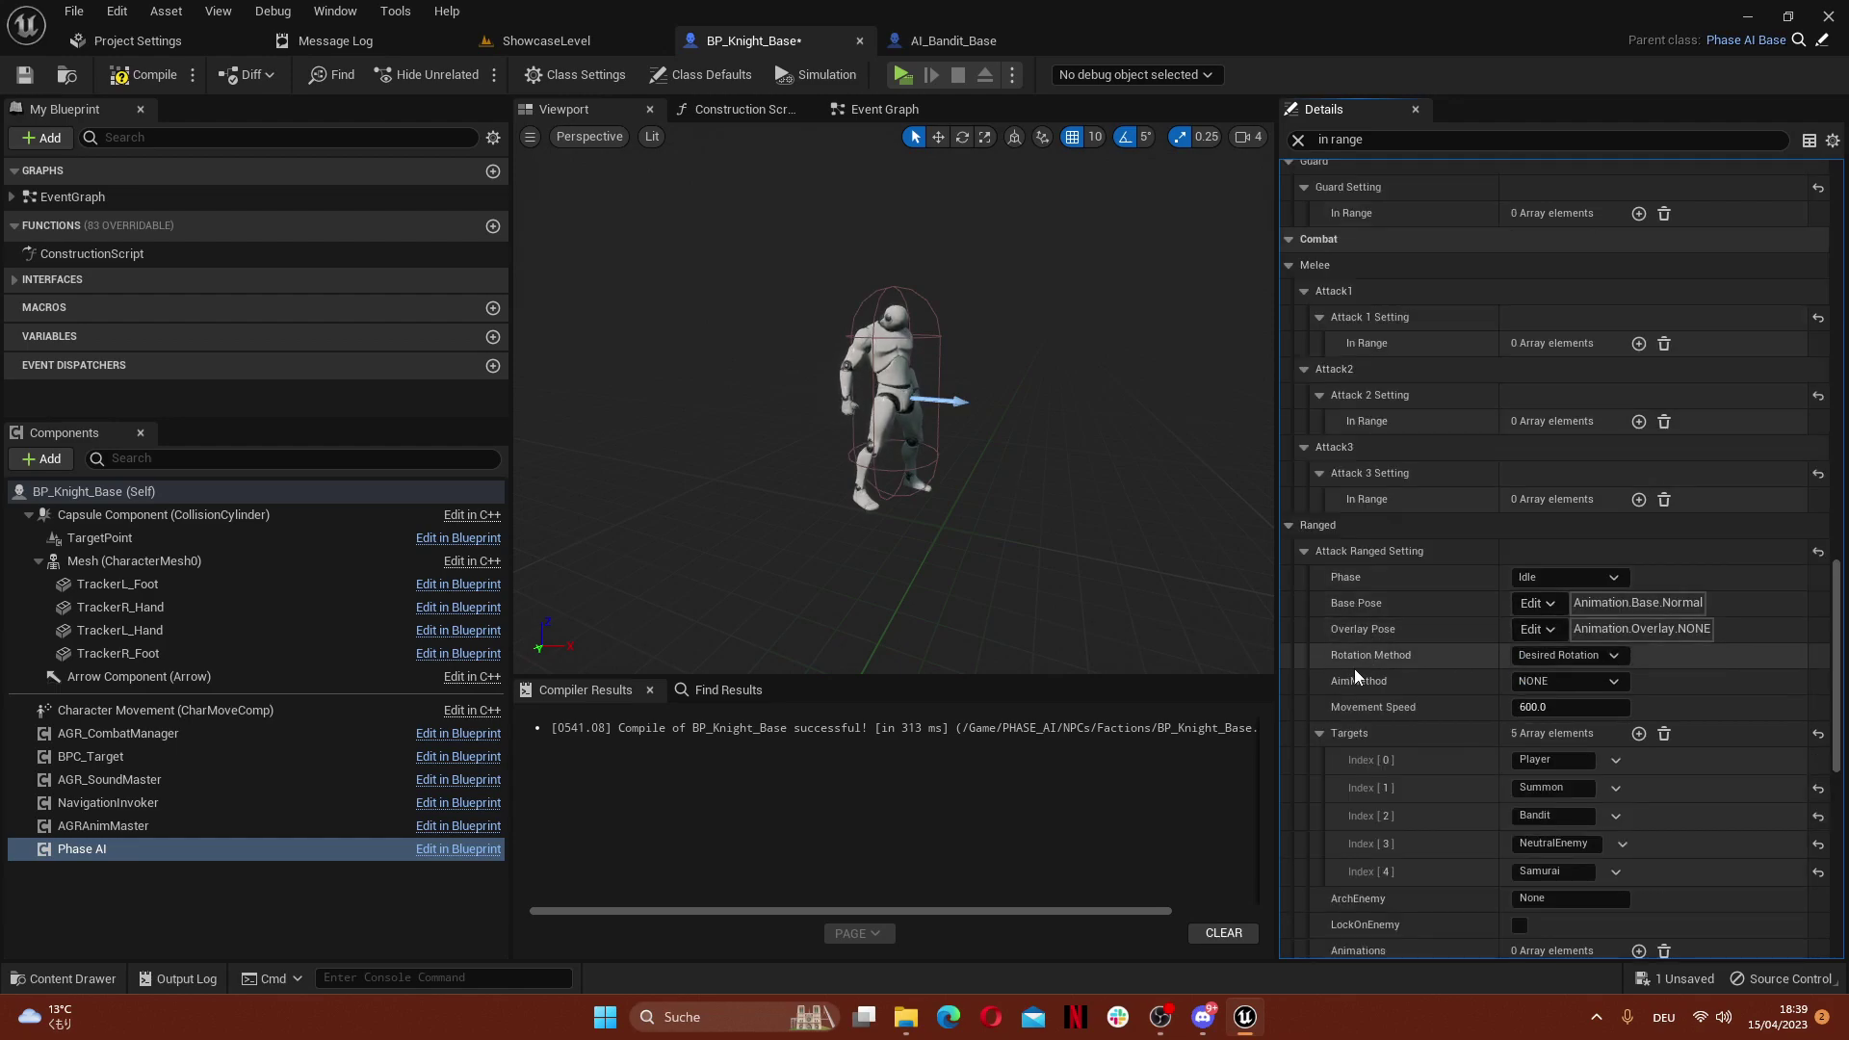
{"action": "left_click", "coordinate": [1290, 525]}
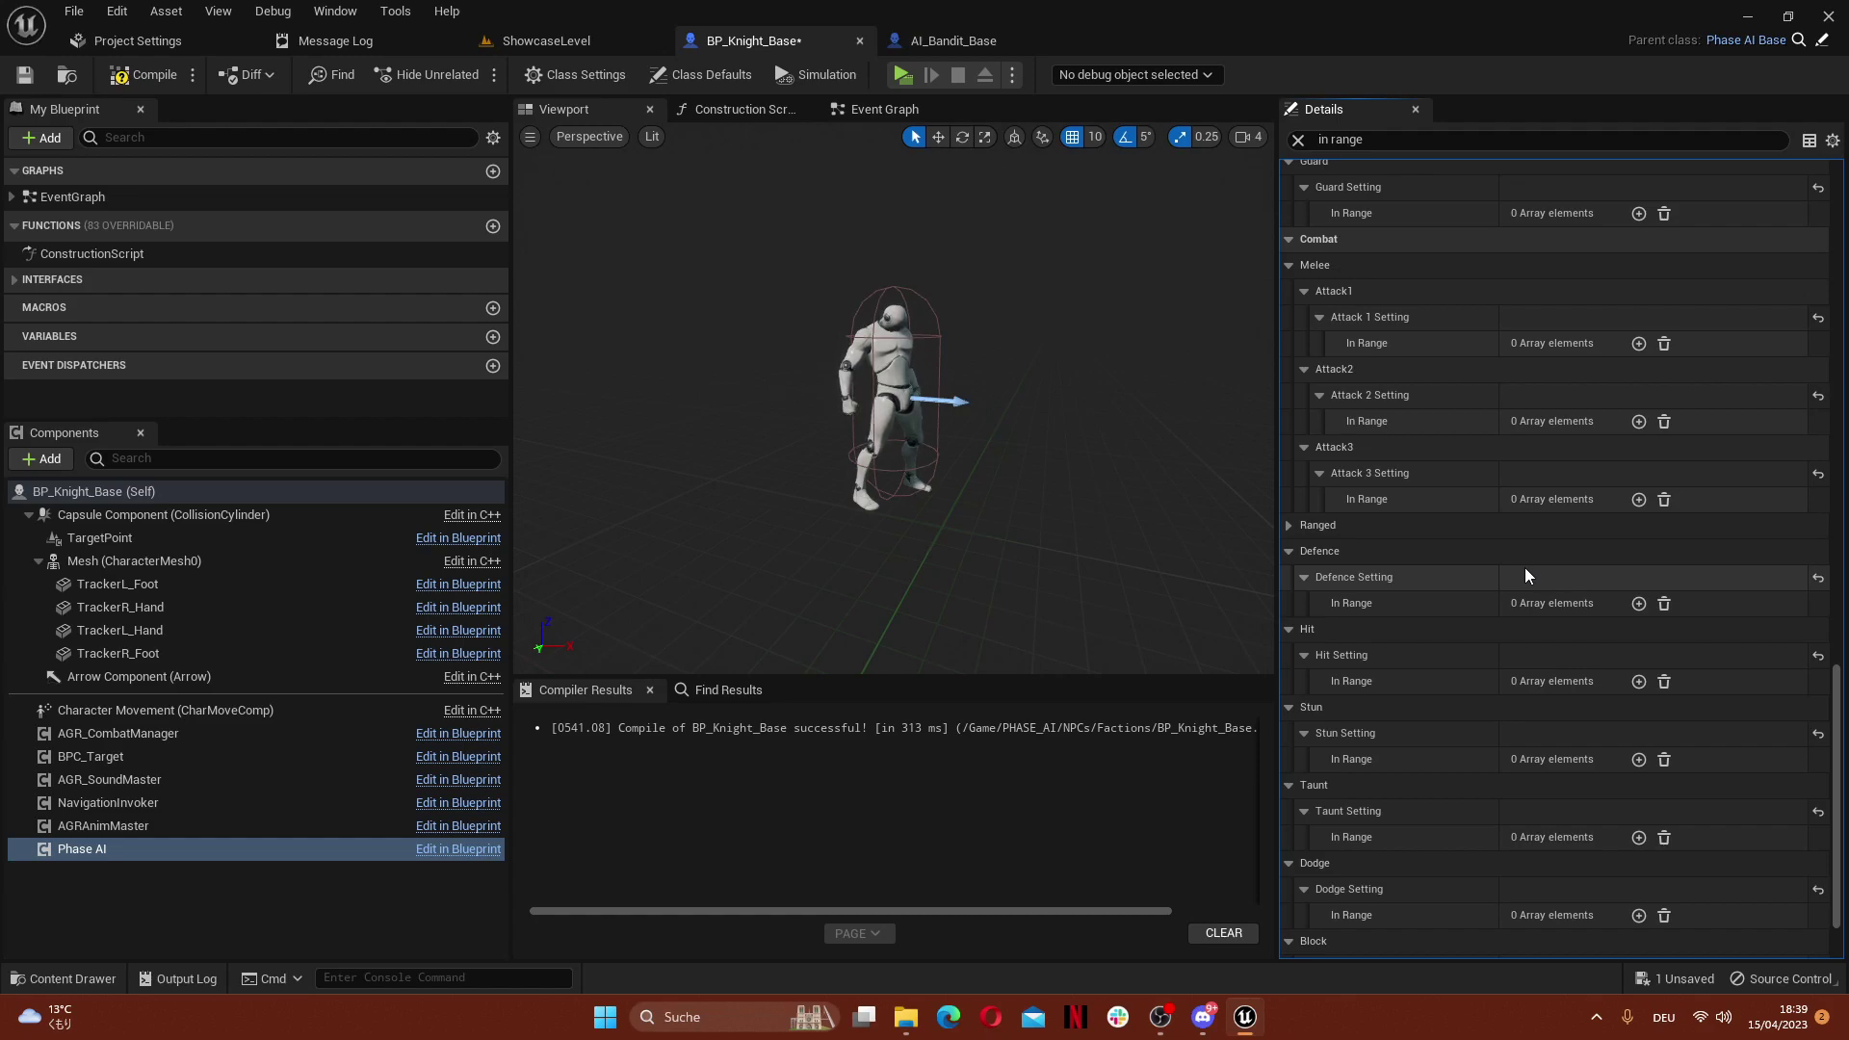
{"action": "scroll", "coordinate": [1527, 573], "scroll_direction": "down", "scroll_amount": 15}
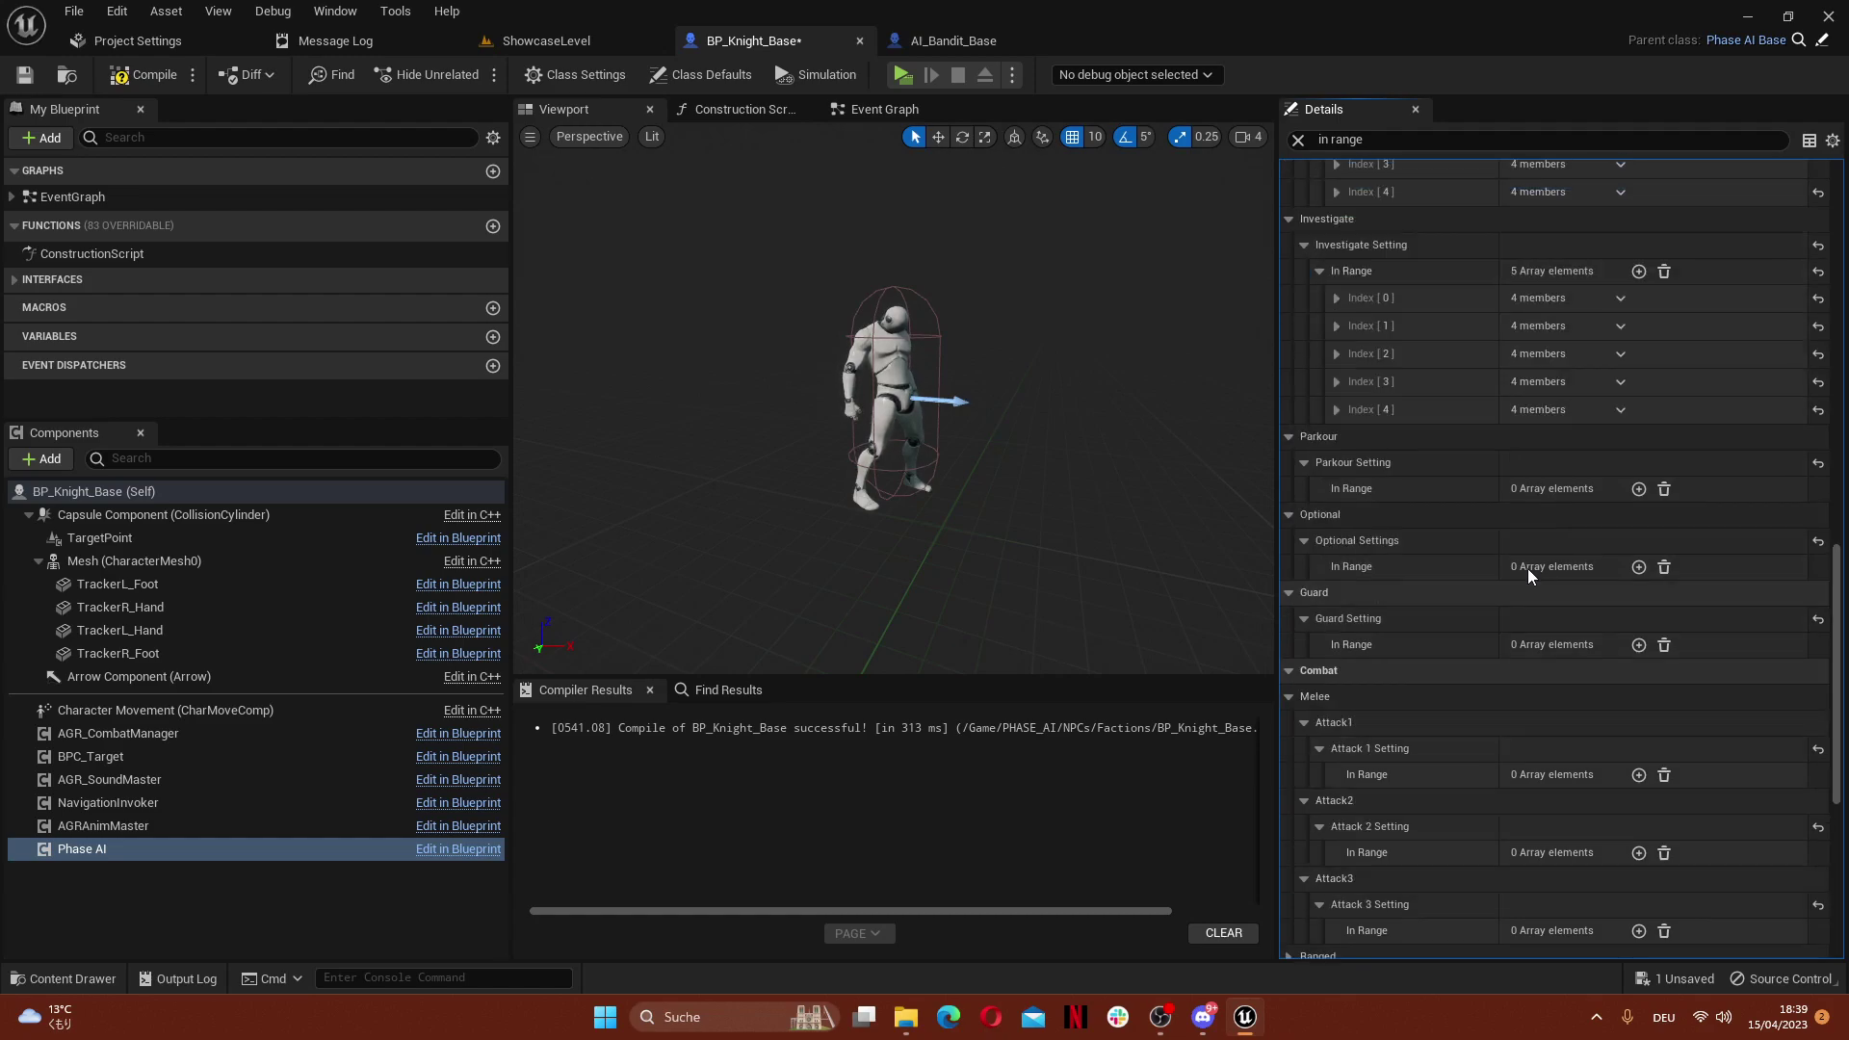
{"action": "left_click", "coordinate": [1297, 141]}
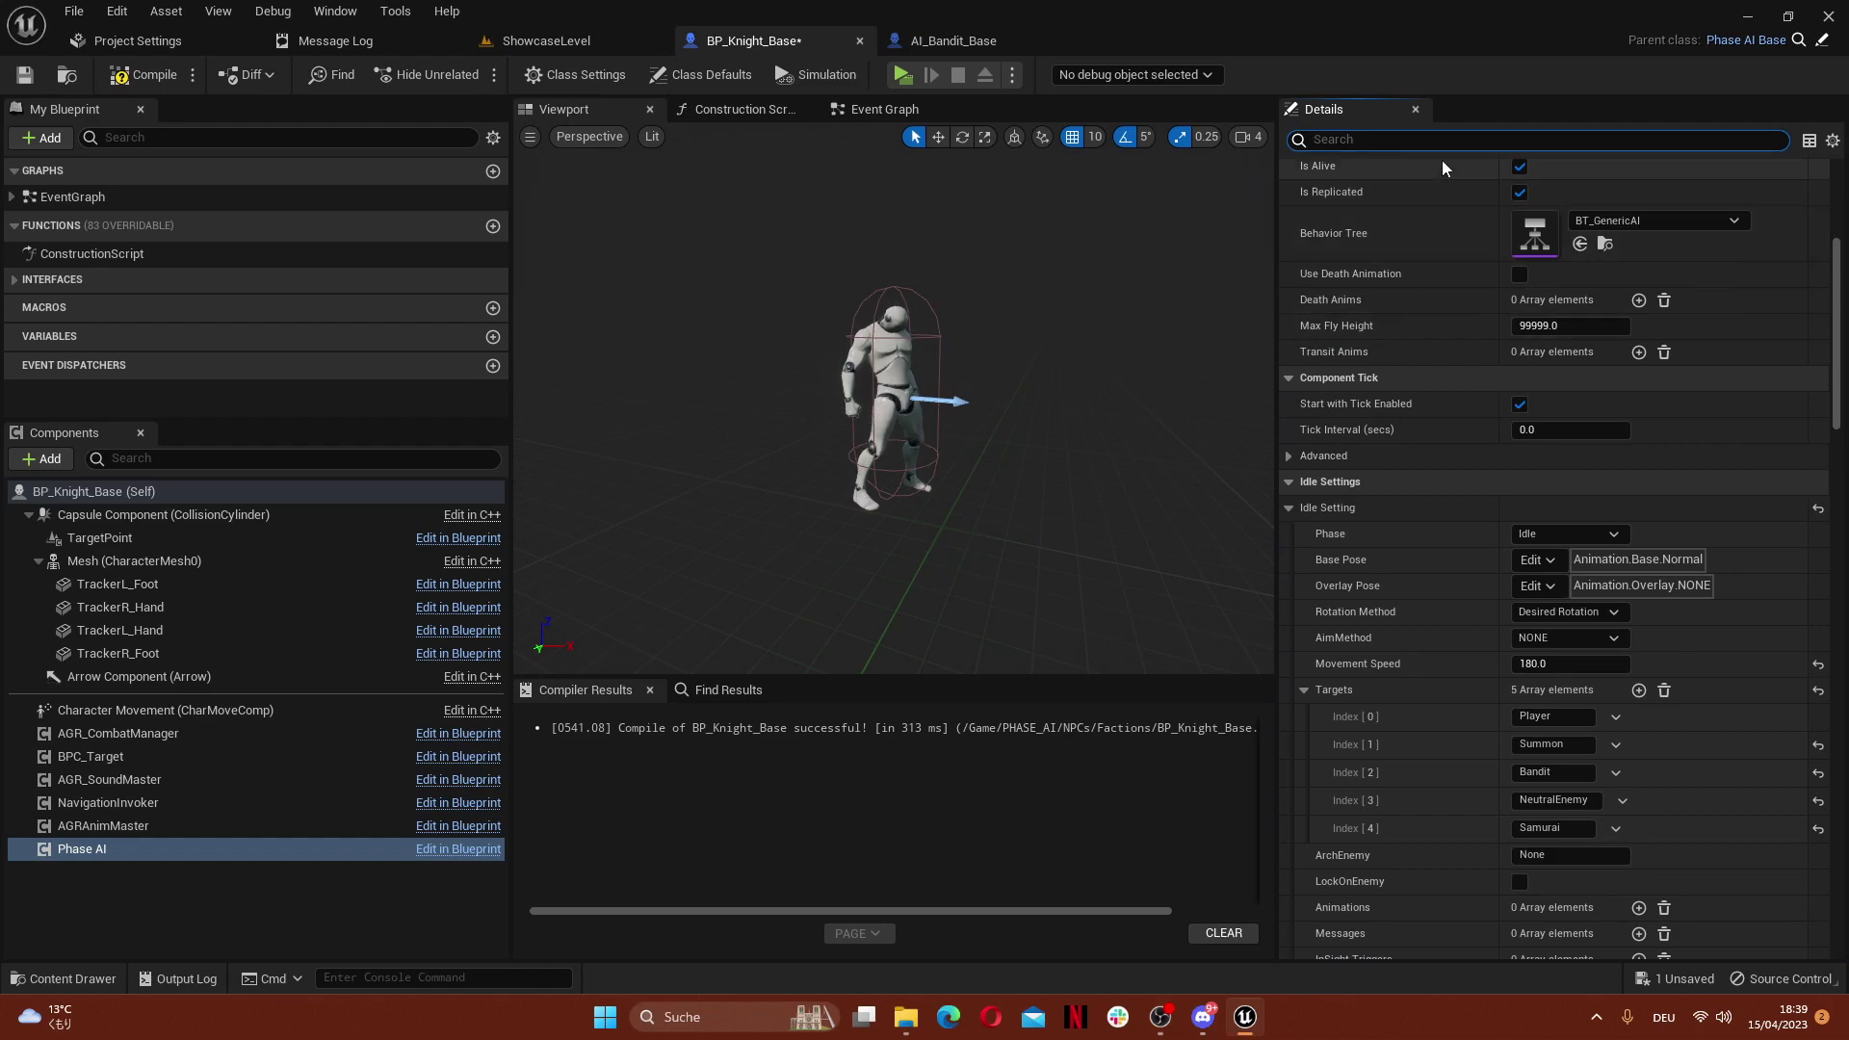
{"action": "type", "text": "trans"}
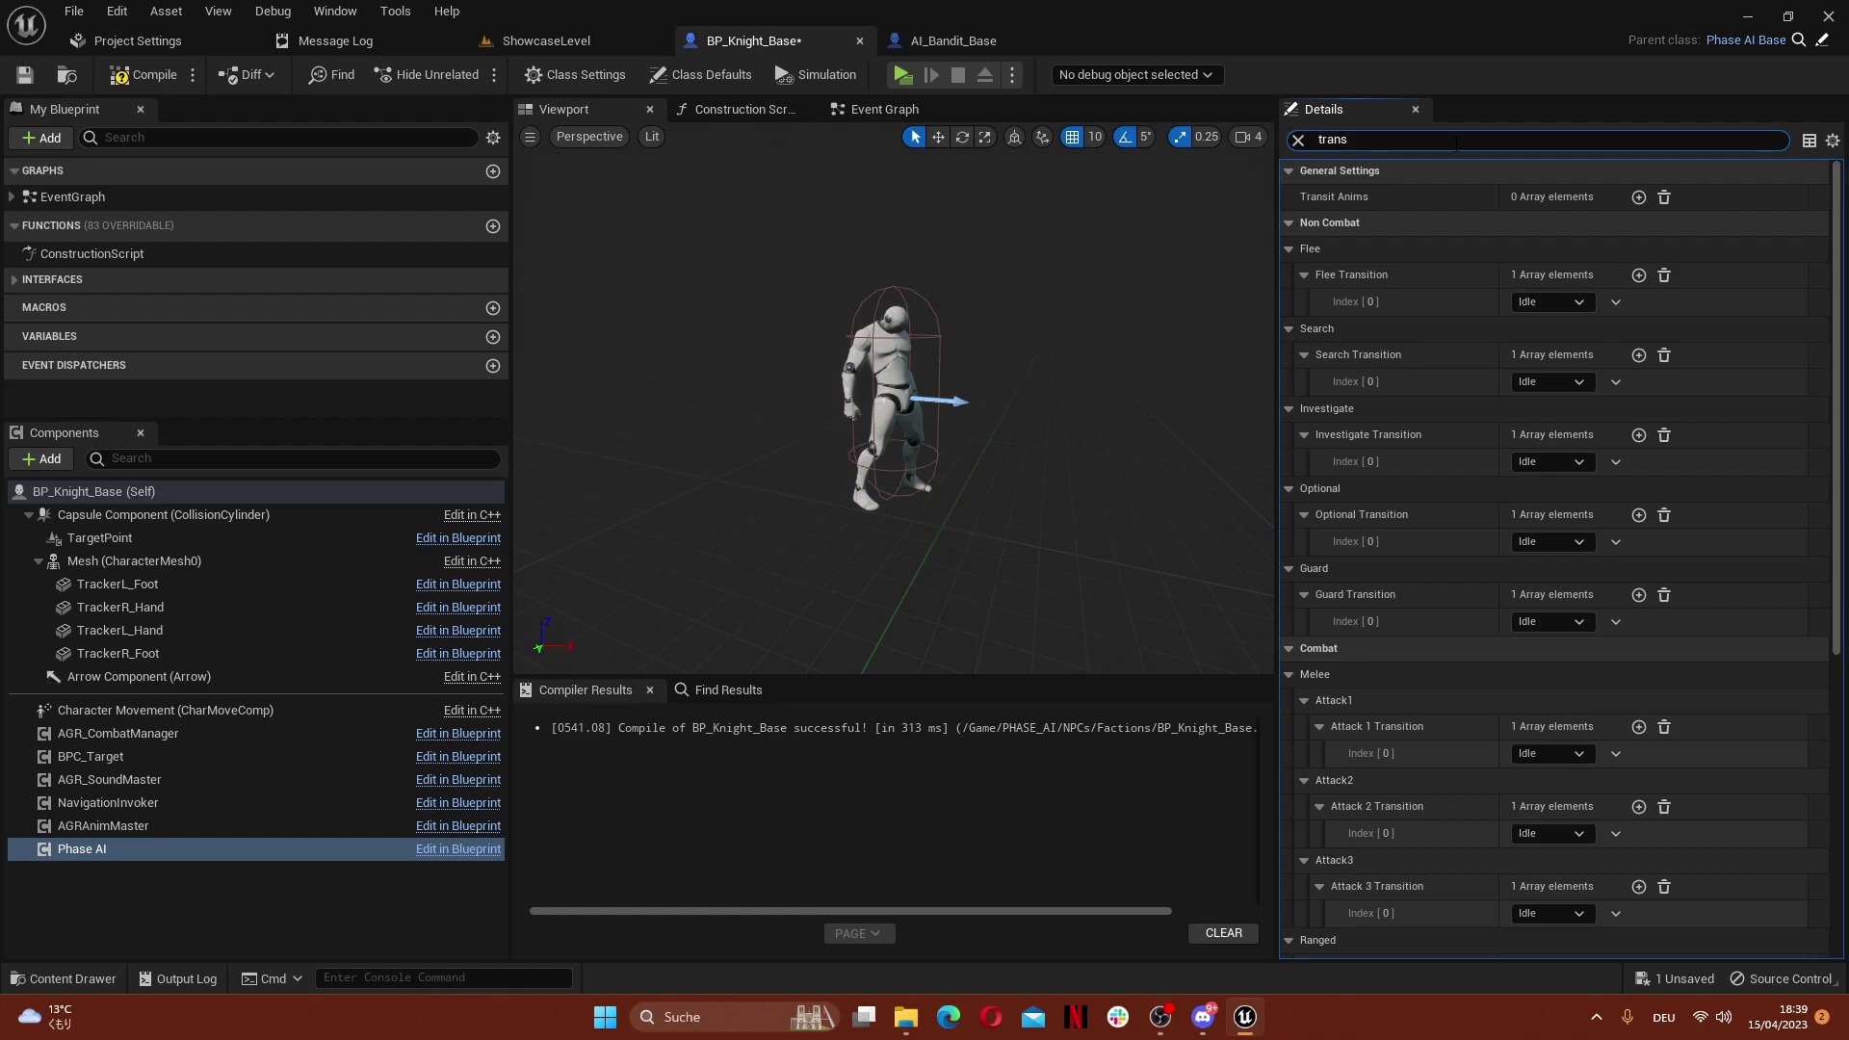
{"action": "scroll", "coordinate": [1375, 452], "scroll_direction": "down", "scroll_amount": 4}
{"action": "scroll", "coordinate": [1374, 449], "scroll_direction": "down", "scroll_amount": 4}
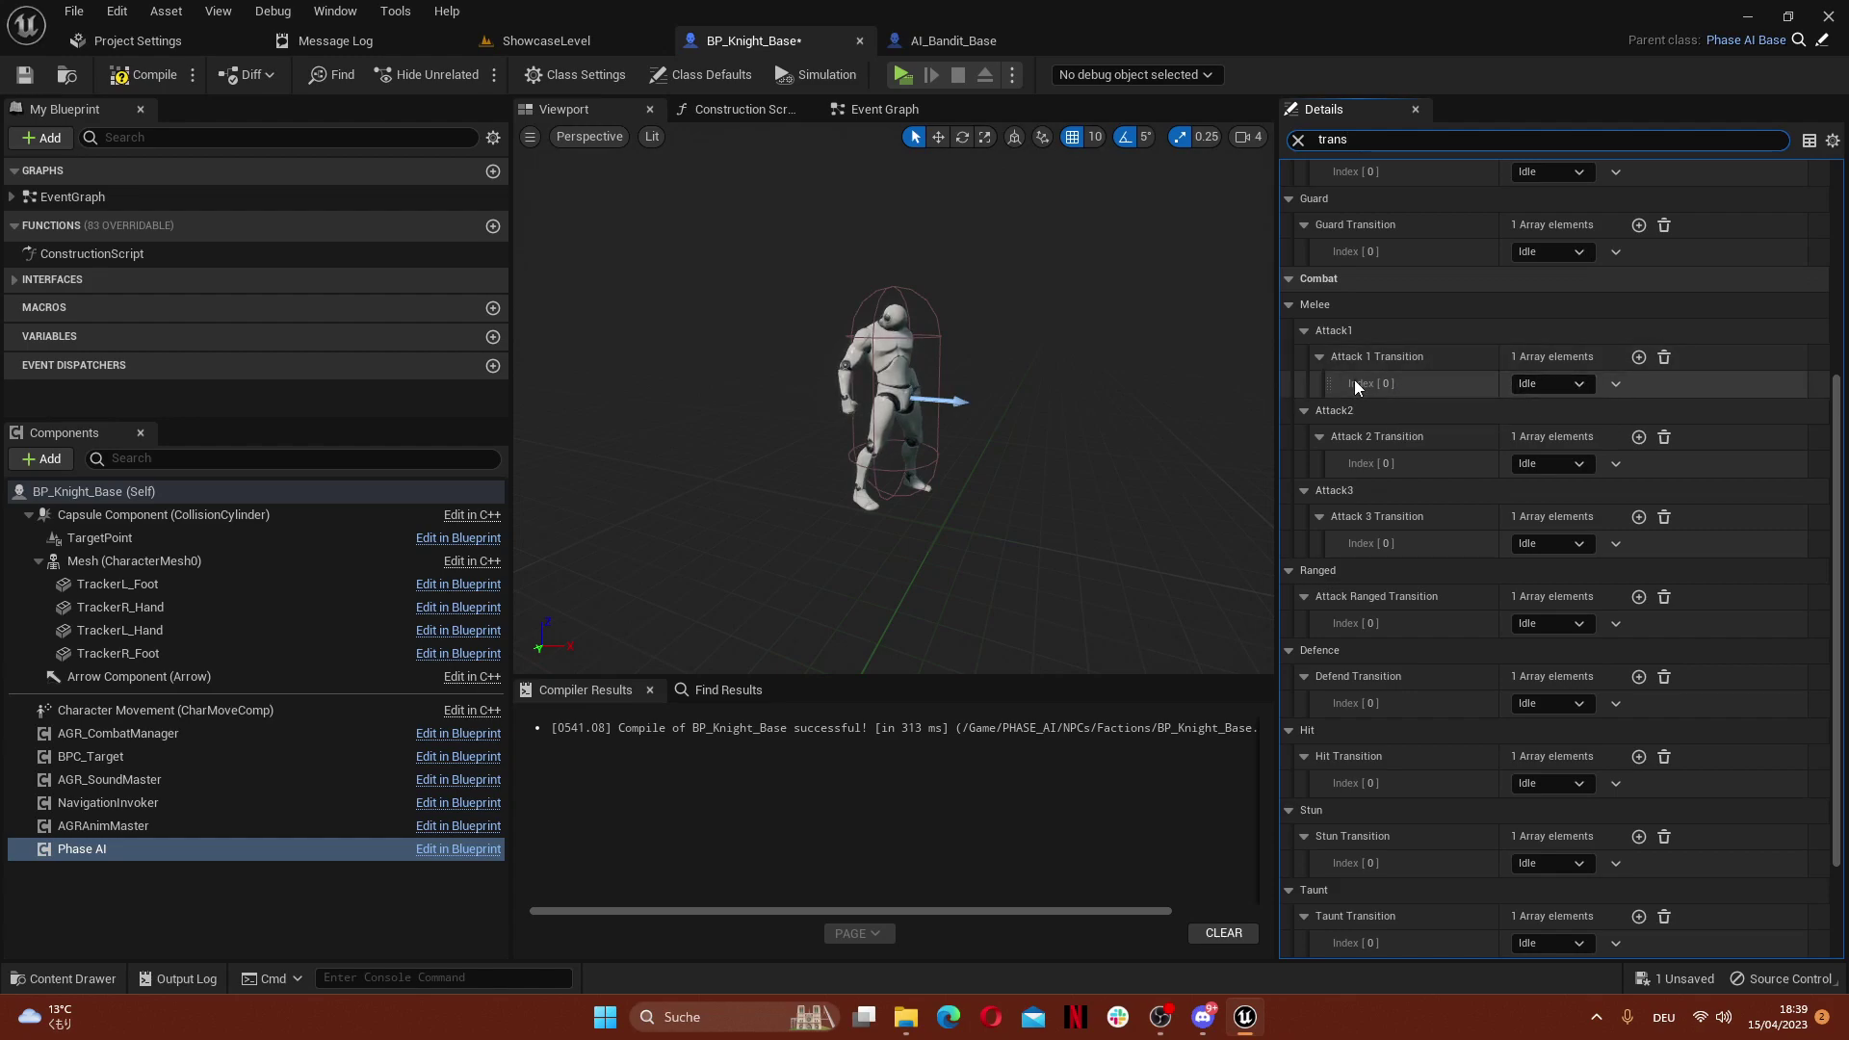
Try adding five more elements to the Attack 1 Transition array, and reset the array to a single Idle element
{"action": "left_click", "coordinate": [1564, 386]}
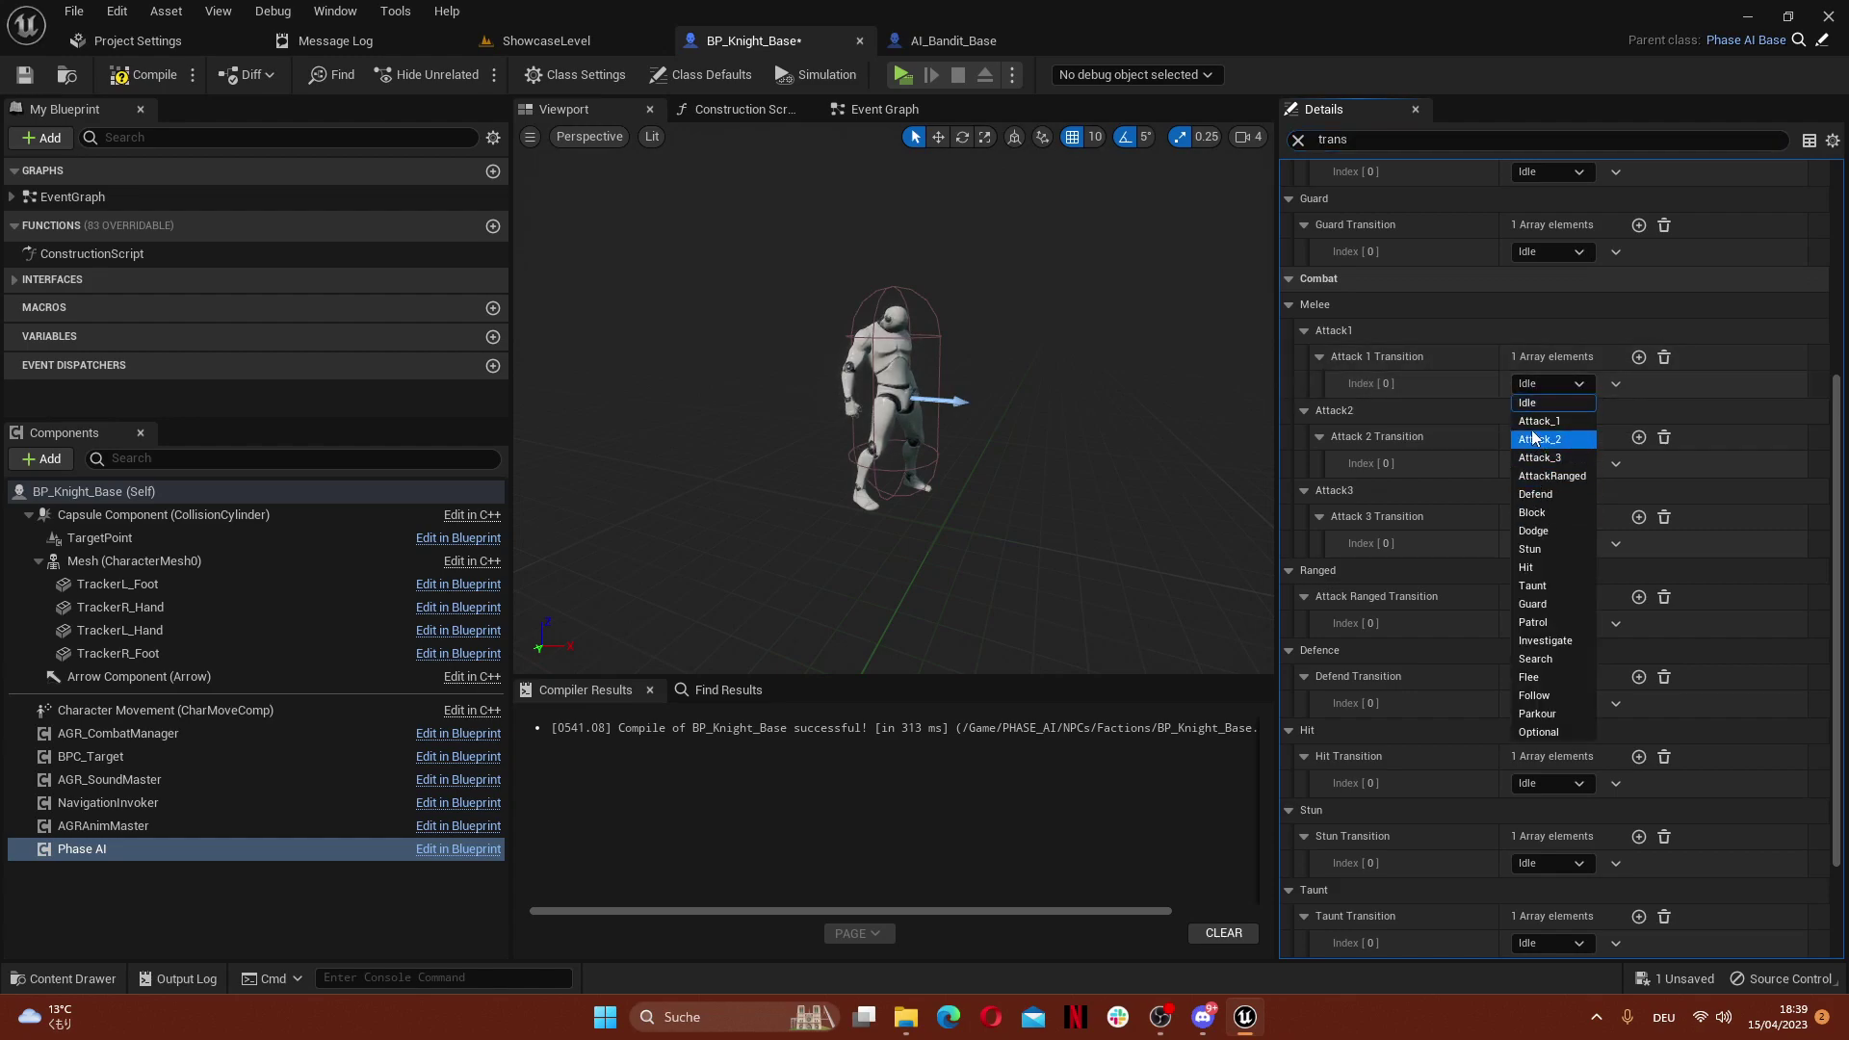
{"action": "left_click", "coordinate": [1701, 383]}
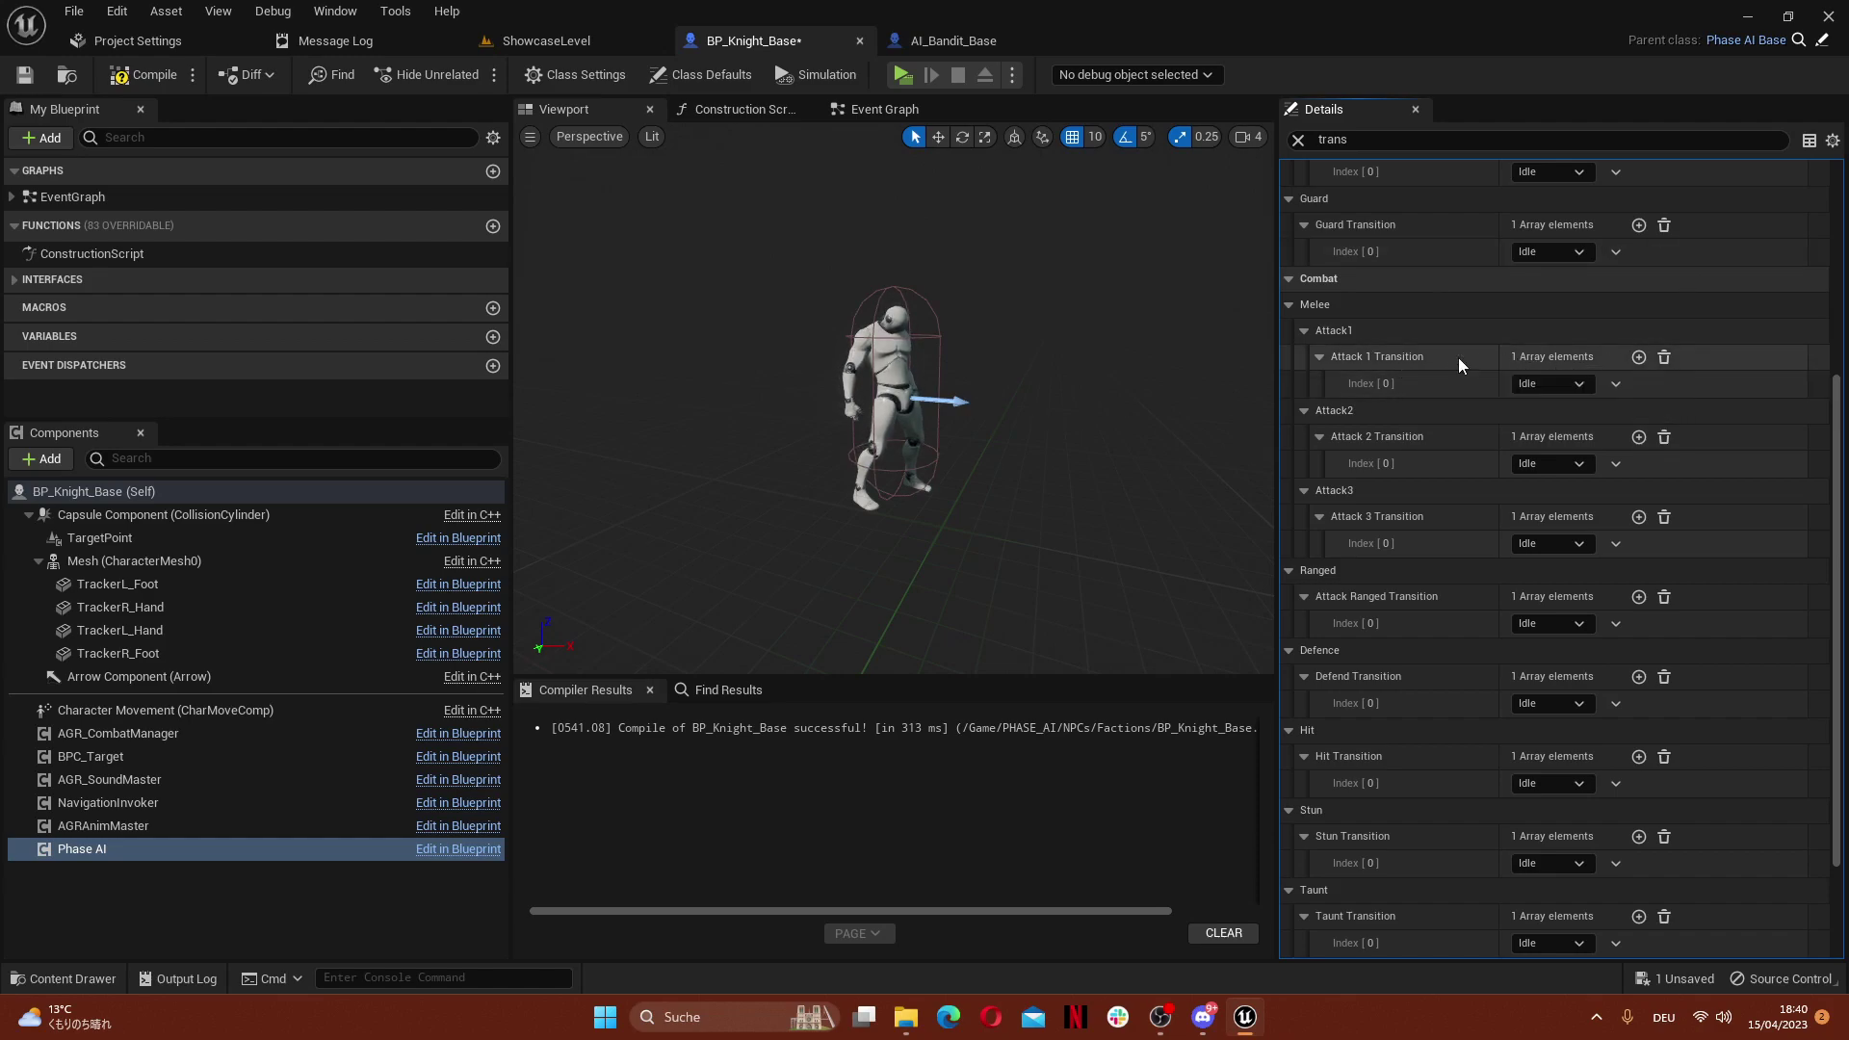
{"action": "left_click", "coordinate": [1638, 358]}
{"action": "left_click", "coordinate": [1639, 357]}
{"action": "left_click", "coordinate": [1639, 358]}
{"action": "left_click", "coordinate": [1639, 358]}
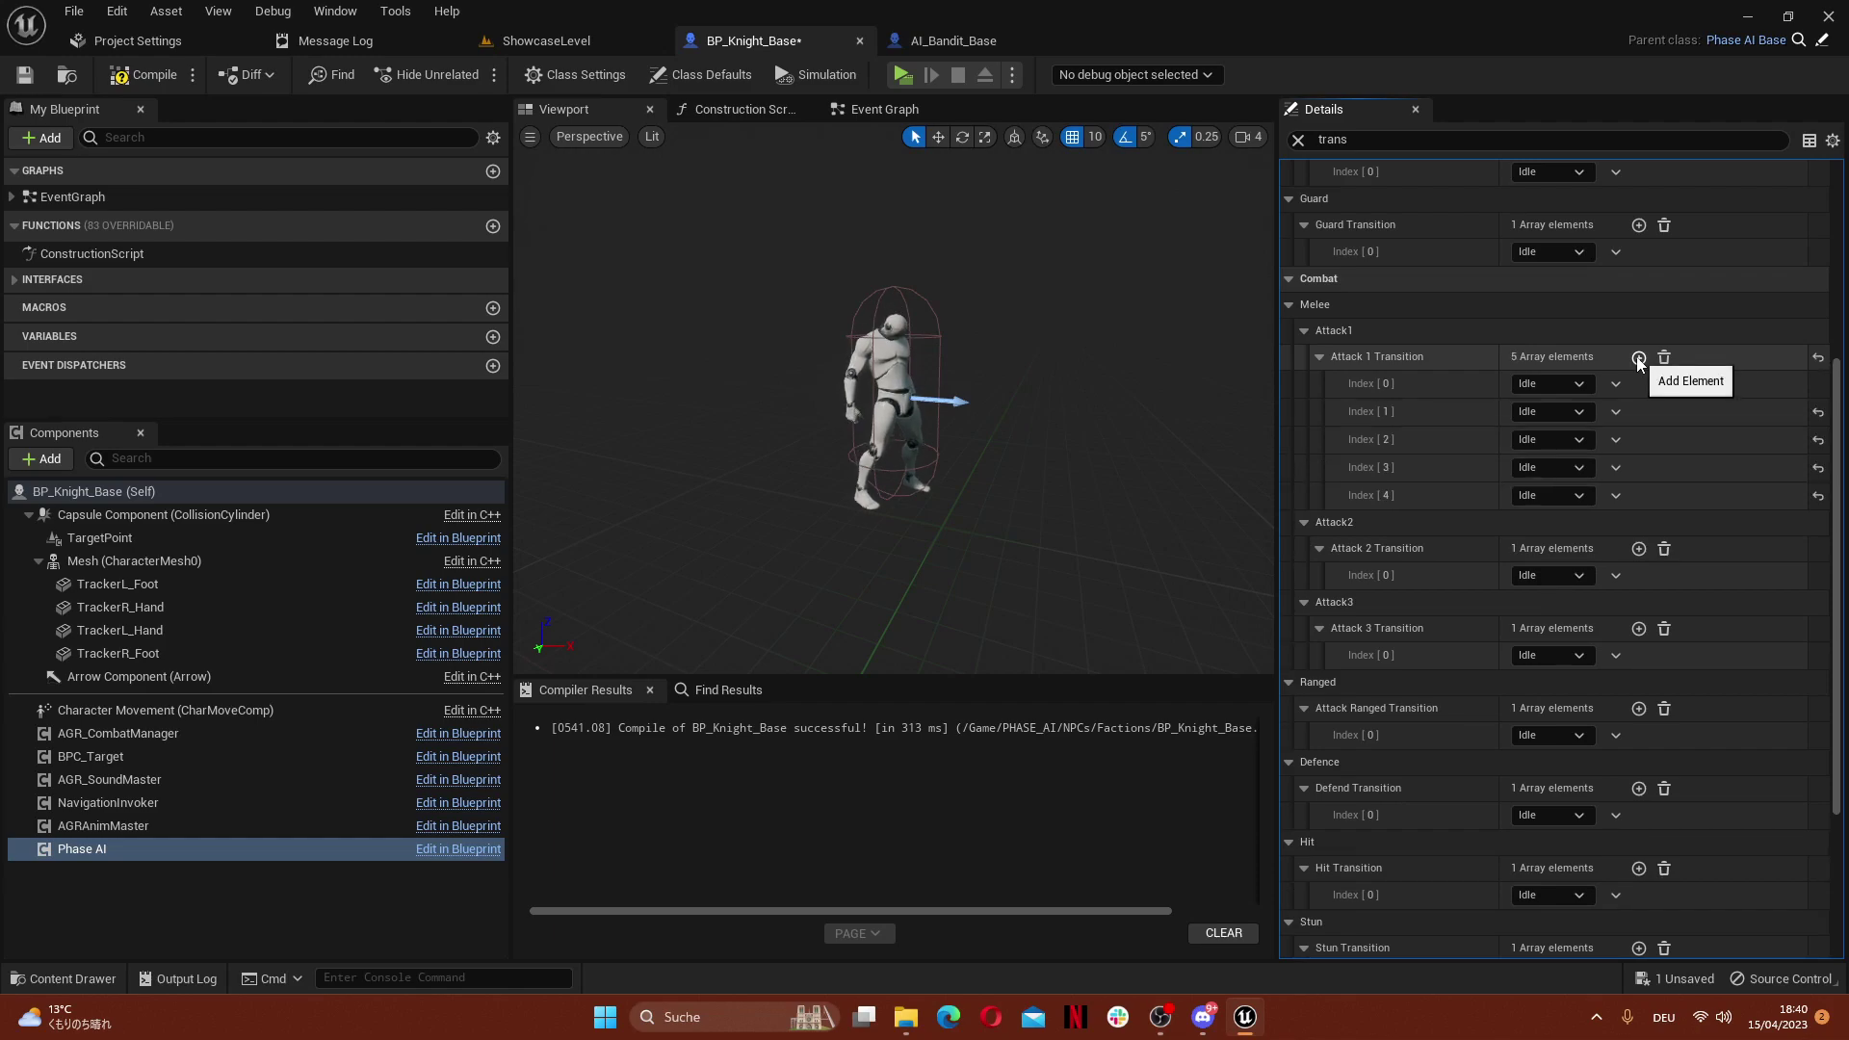
{"action": "left_click", "coordinate": [1639, 357]}
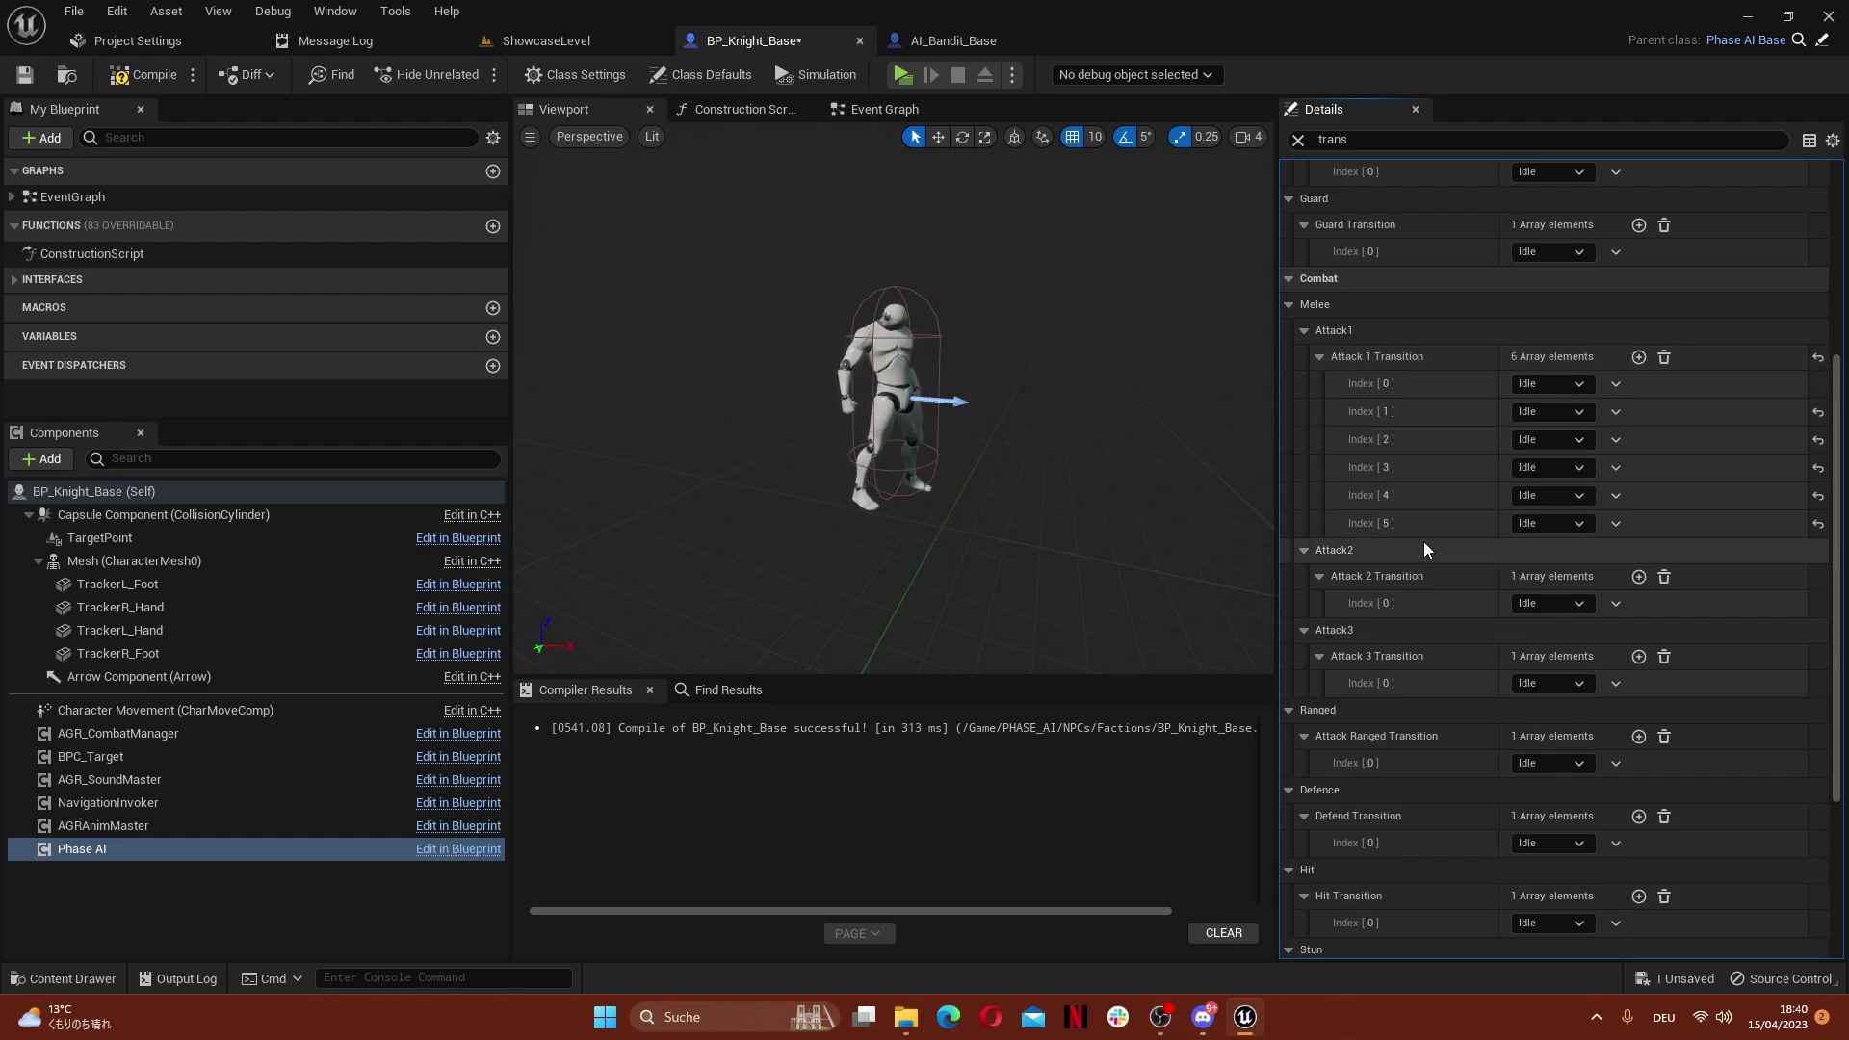
{"action": "left_click", "coordinate": [1660, 359]}
{"action": "left_click", "coordinate": [1639, 359]}
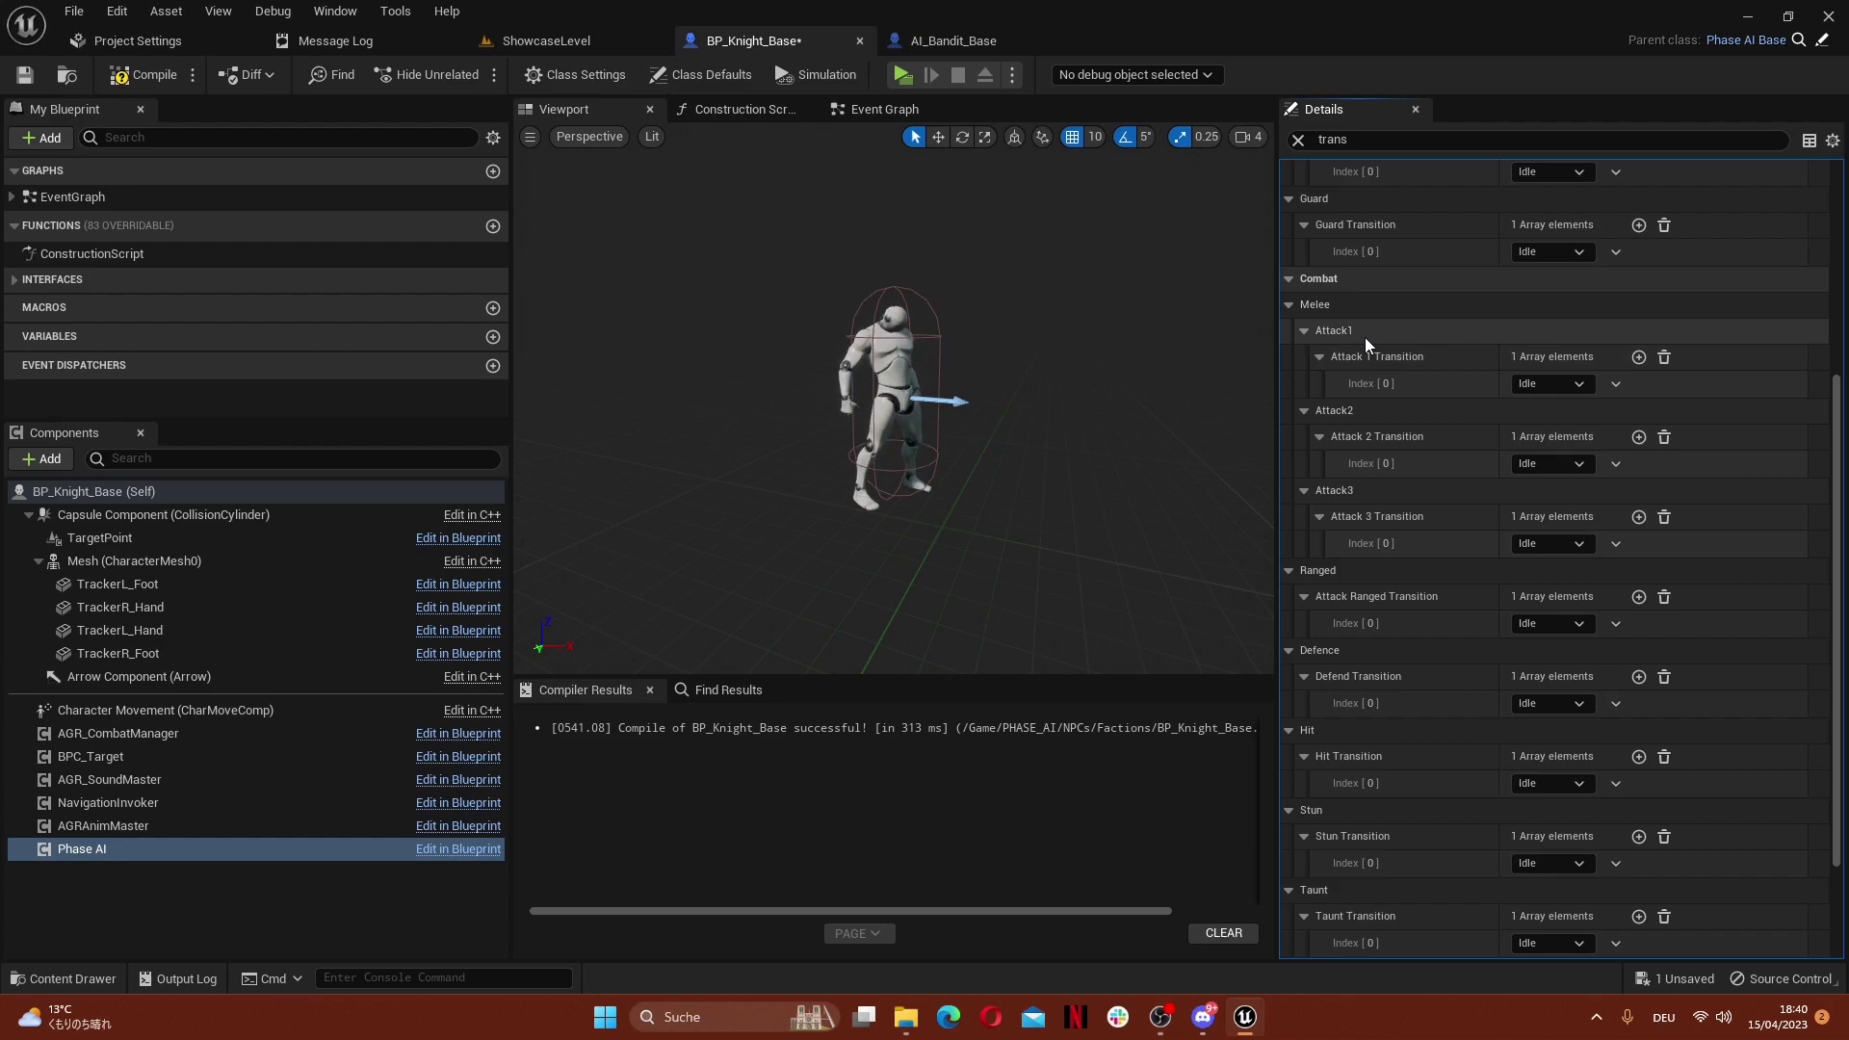
Fill the Attack 1 Transition array with three elements: Attack_2, Defend and Attack_3
{"action": "left_click", "coordinate": [1530, 384]}
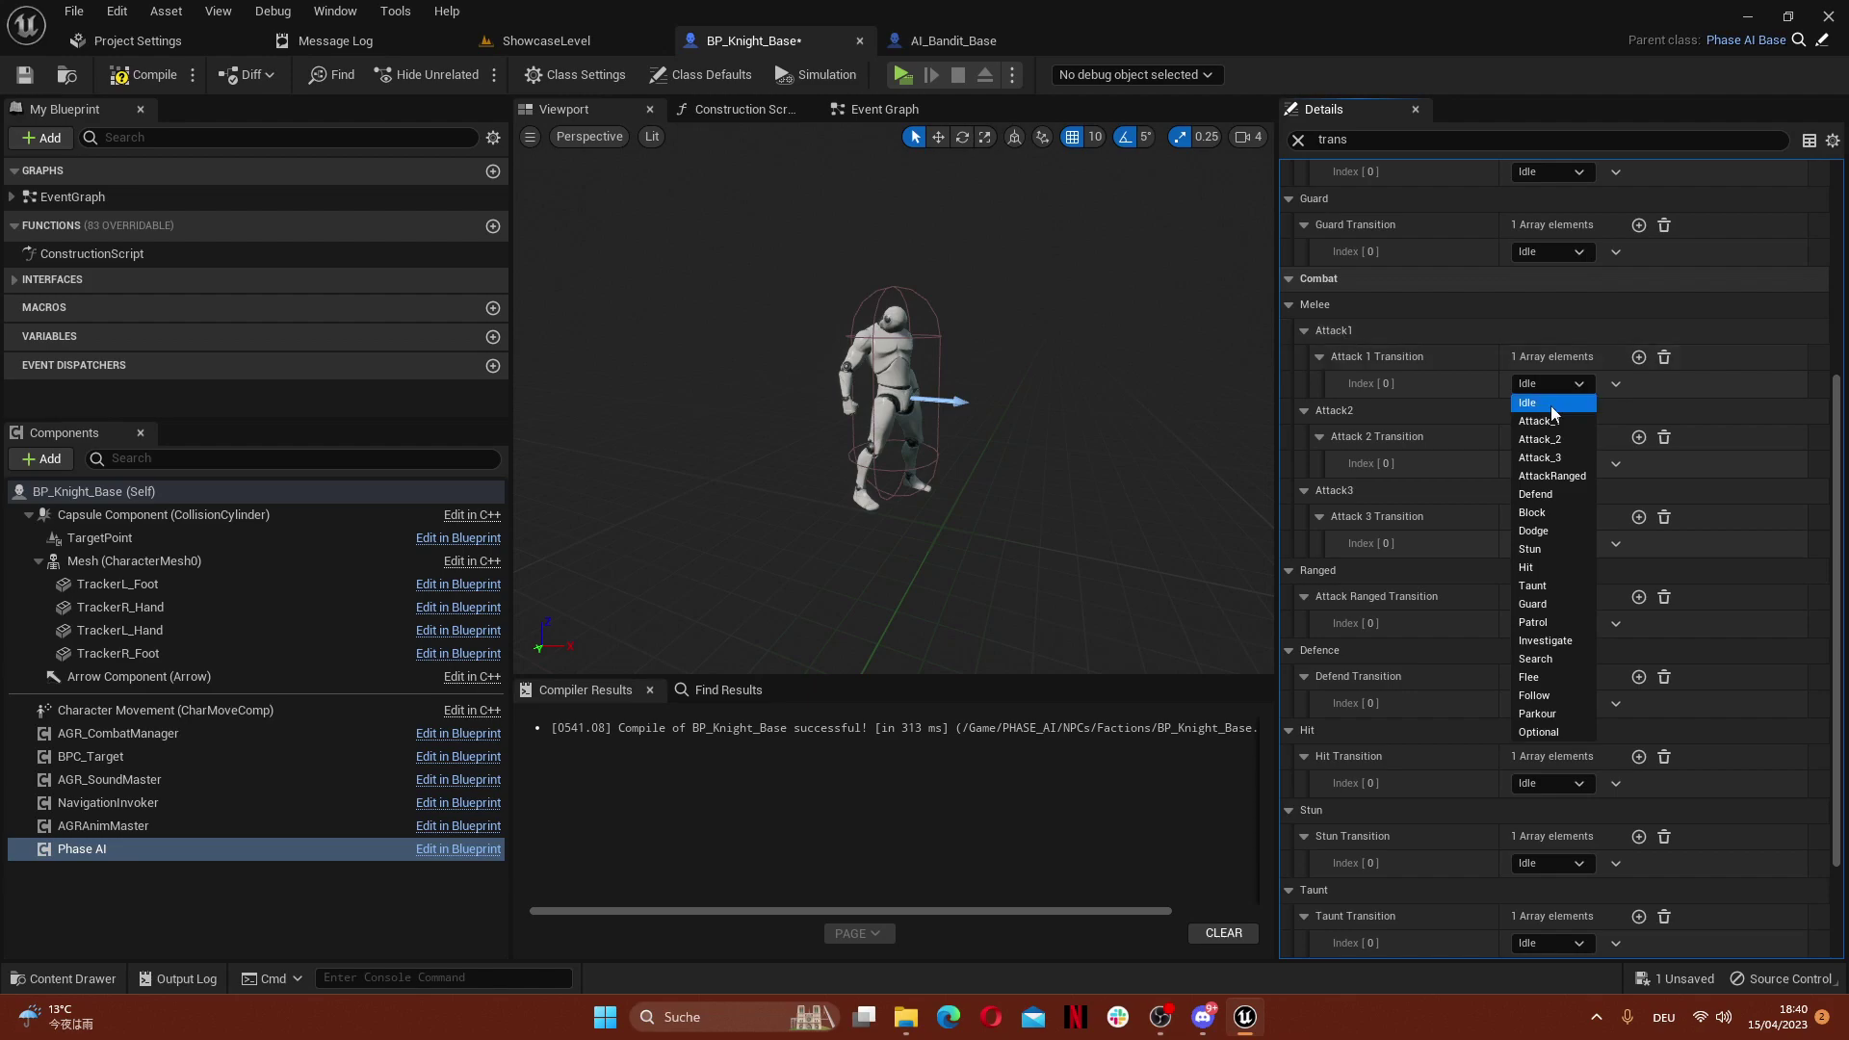
{"action": "left_click", "coordinate": [1555, 442]}
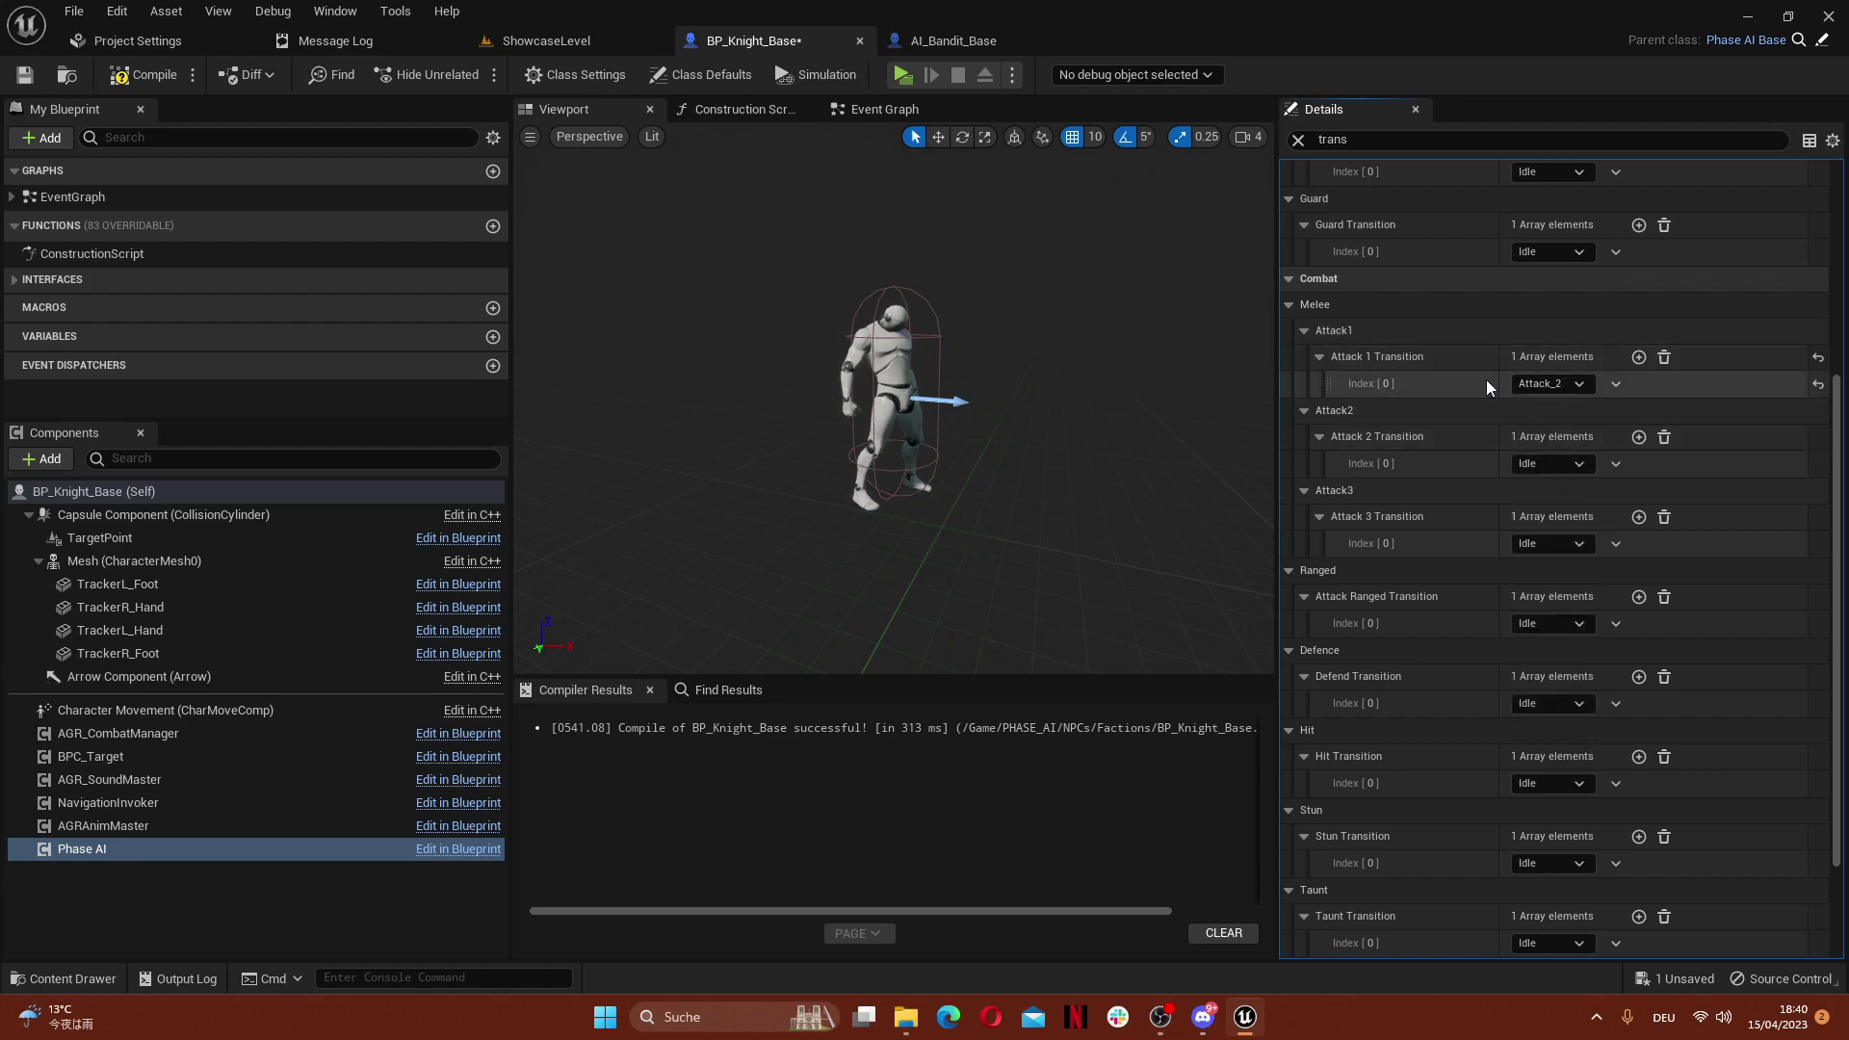
{"action": "left_click", "coordinate": [1640, 357]}
{"action": "left_click", "coordinate": [1580, 412]}
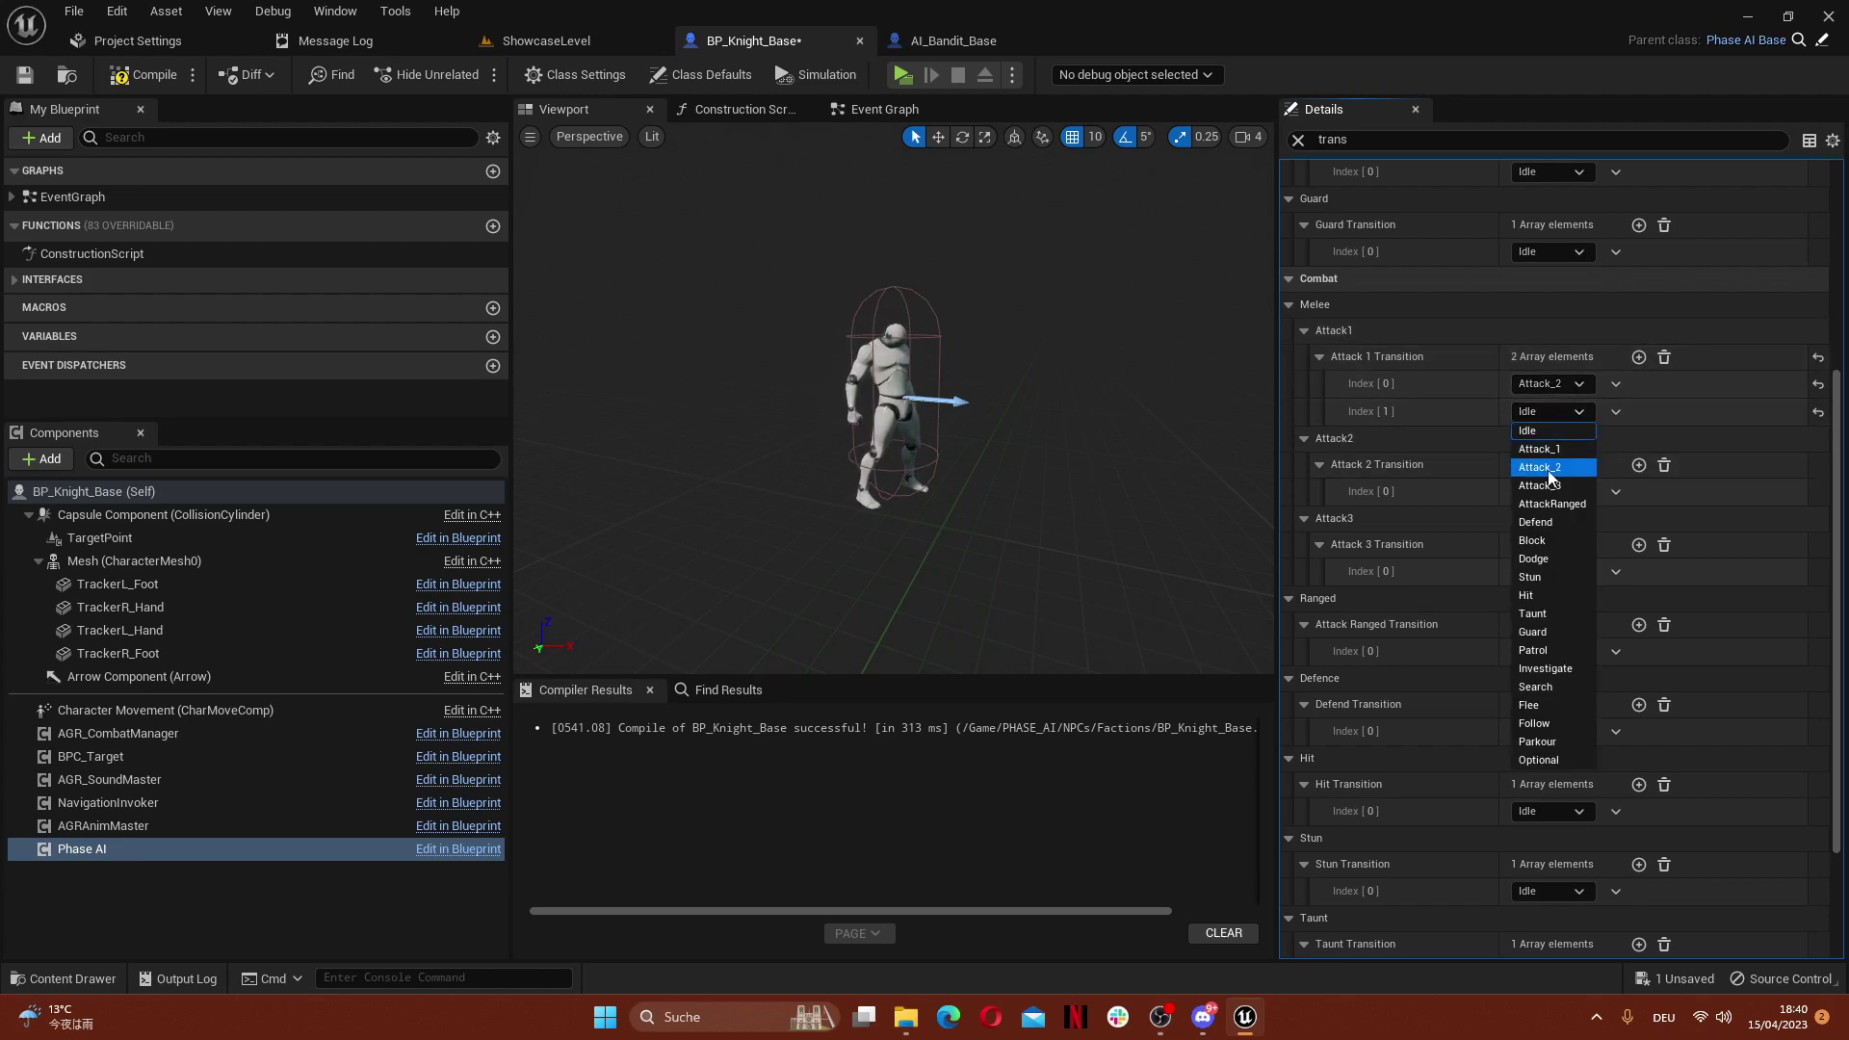
{"action": "left_click", "coordinate": [1563, 527]}
{"action": "left_click", "coordinate": [1640, 357]}
{"action": "left_click", "coordinate": [1566, 438]}
{"action": "left_click", "coordinate": [1570, 514]}
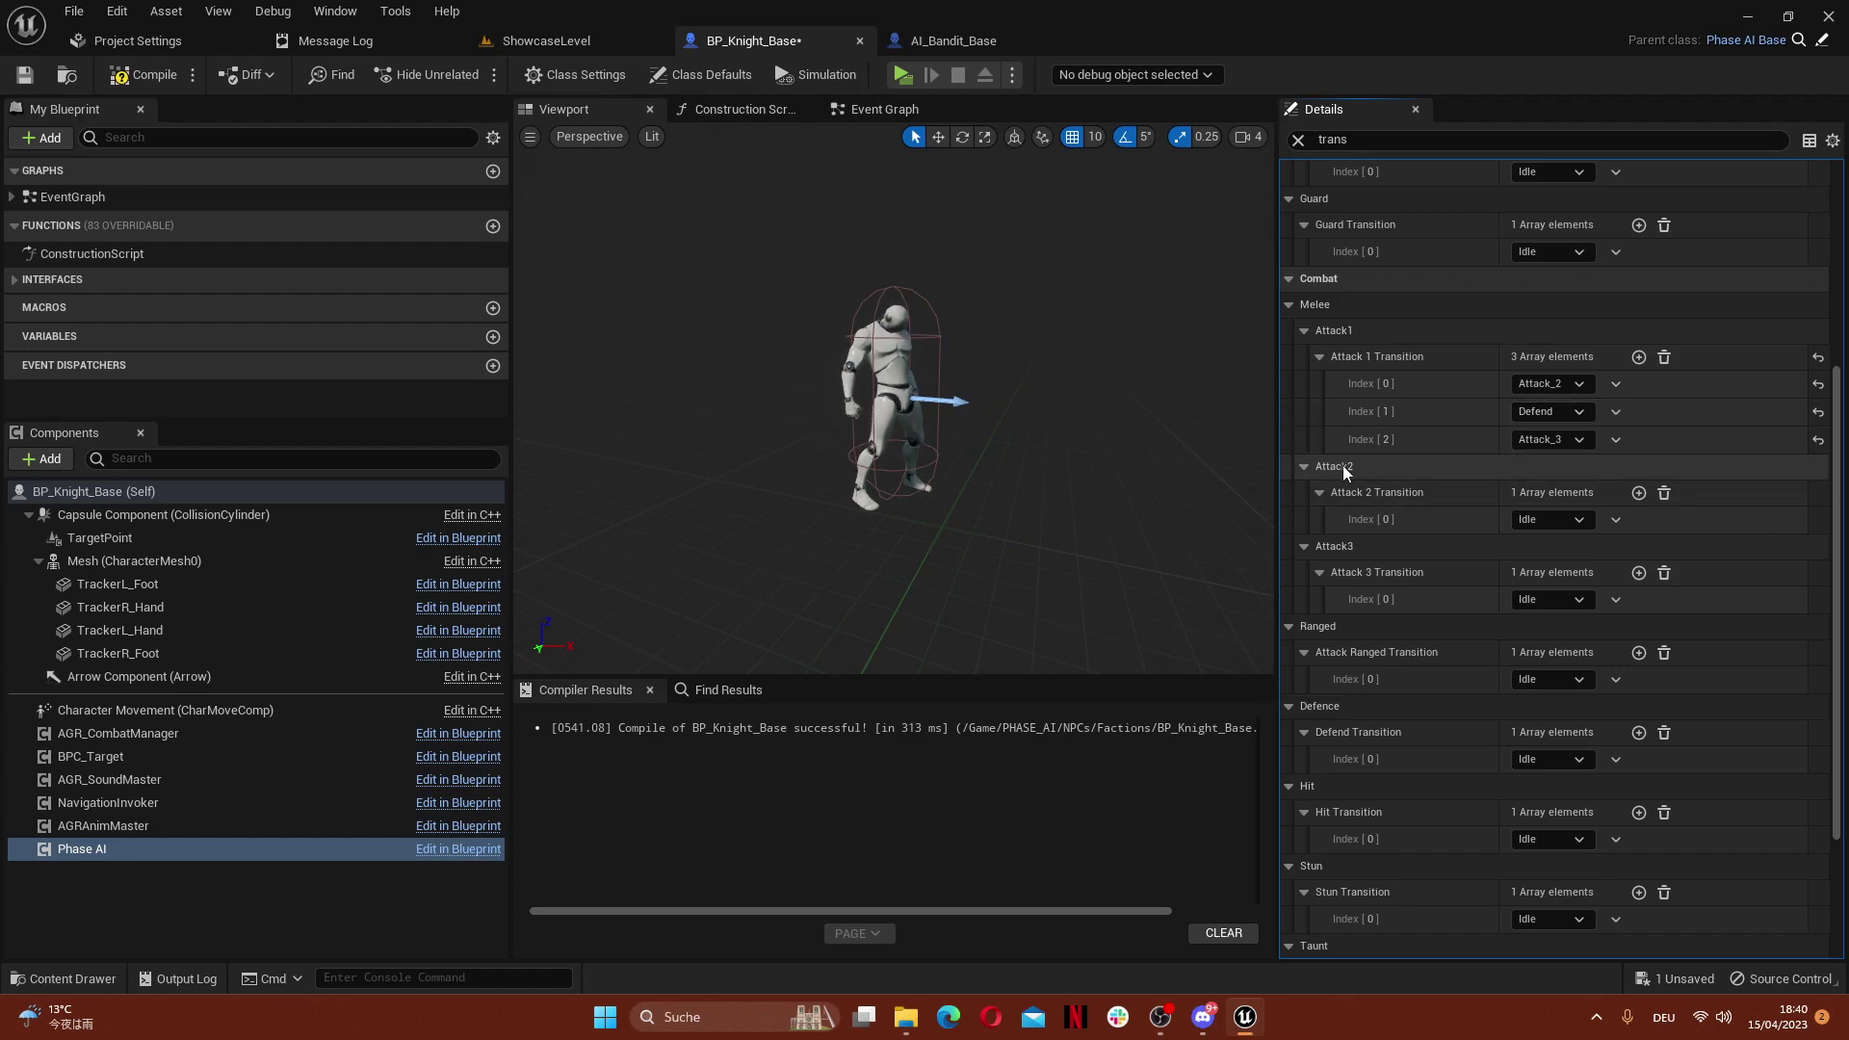
Fill the Attack 2 Transition array with four elements: Attack_1, Attack_3, Defend and Defend
{"action": "left_click", "coordinate": [1533, 522]}
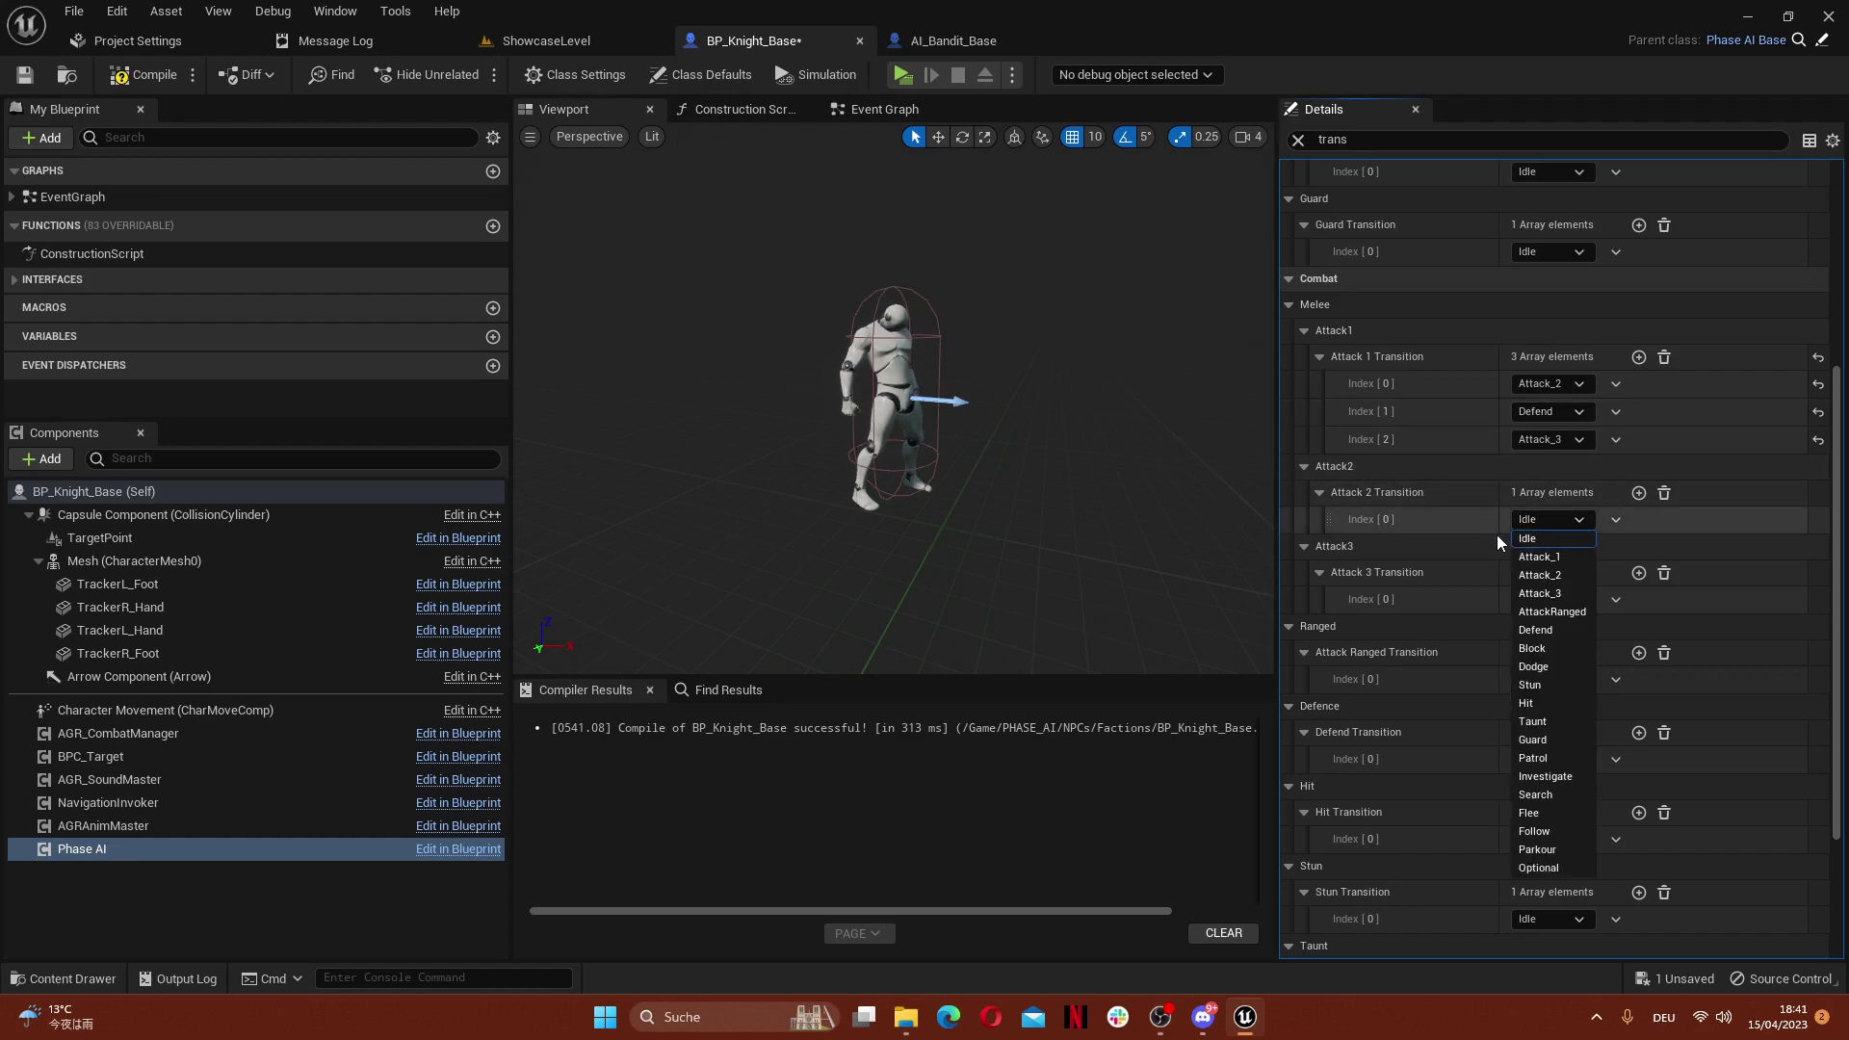
{"action": "left_click", "coordinate": [1553, 557]}
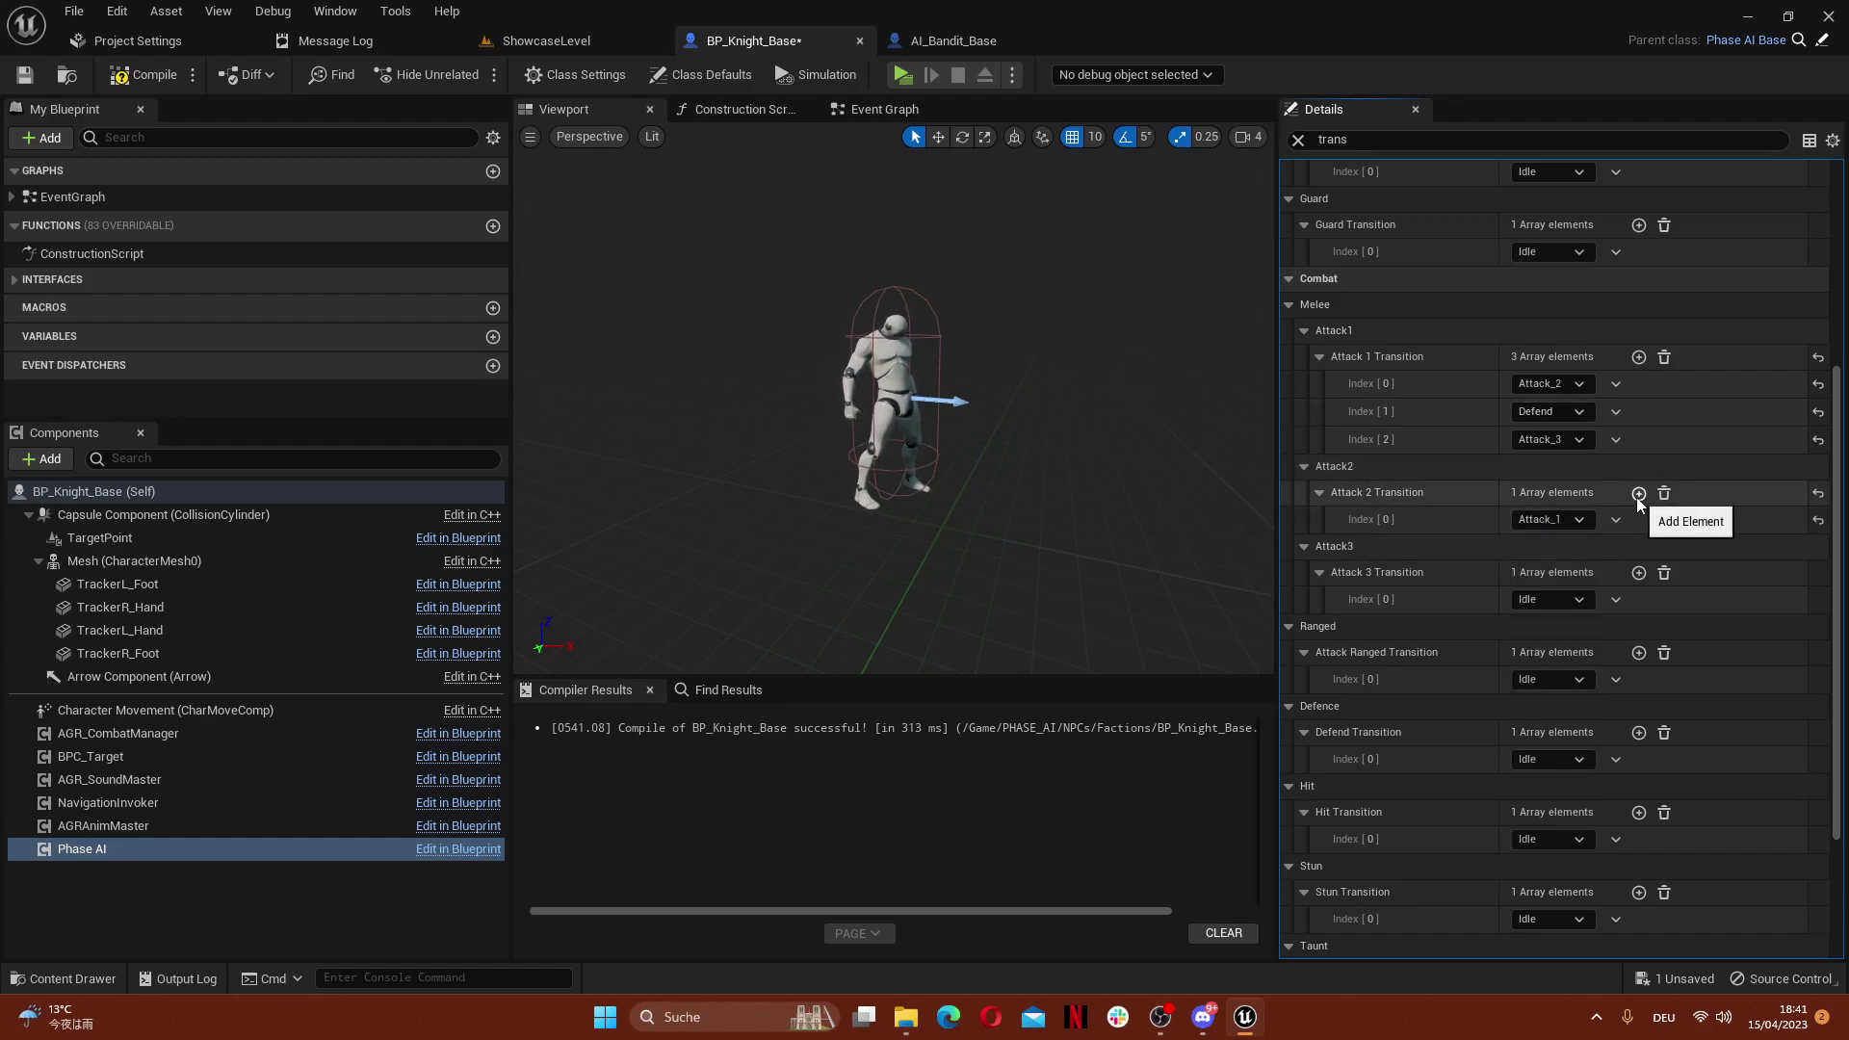
{"action": "left_click", "coordinate": [1638, 493]}
{"action": "left_click", "coordinate": [1553, 547]}
{"action": "left_click", "coordinate": [1558, 621]}
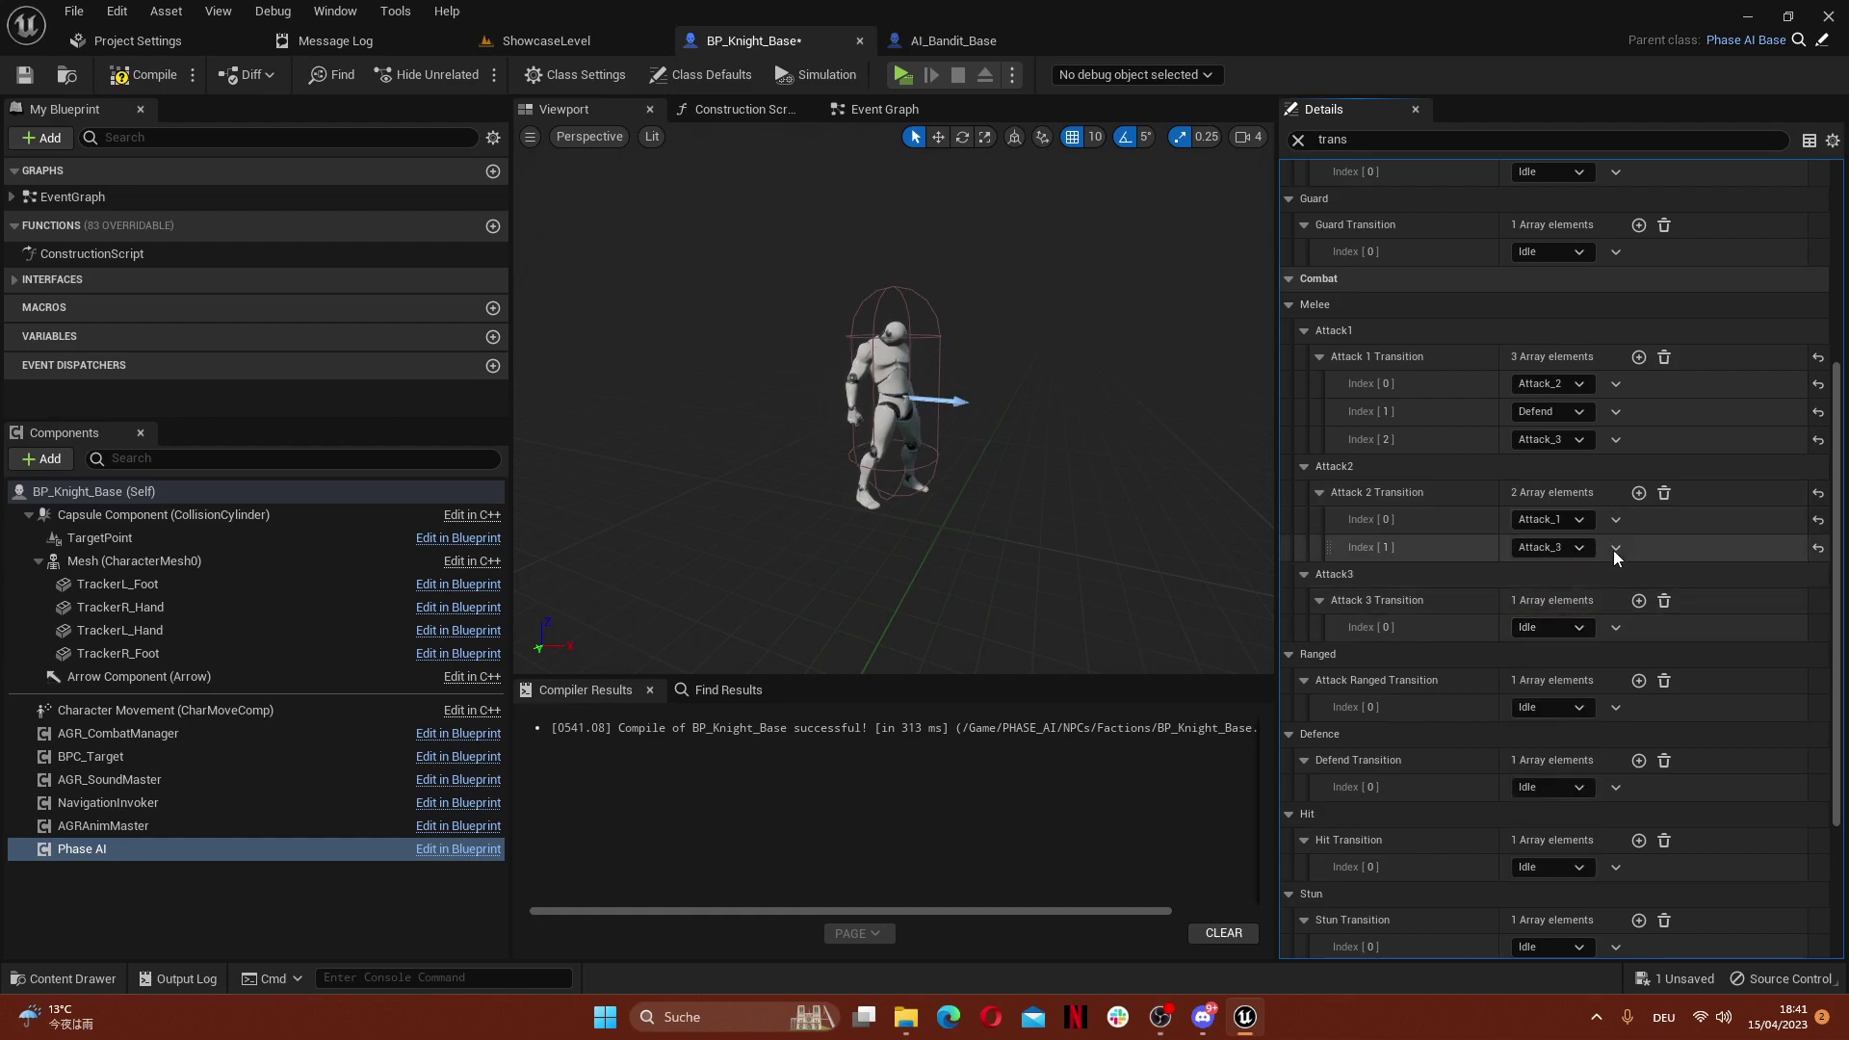
{"action": "left_click", "coordinate": [1639, 492]}
{"action": "left_click", "coordinate": [1639, 493]}
{"action": "left_click", "coordinate": [1547, 575]}
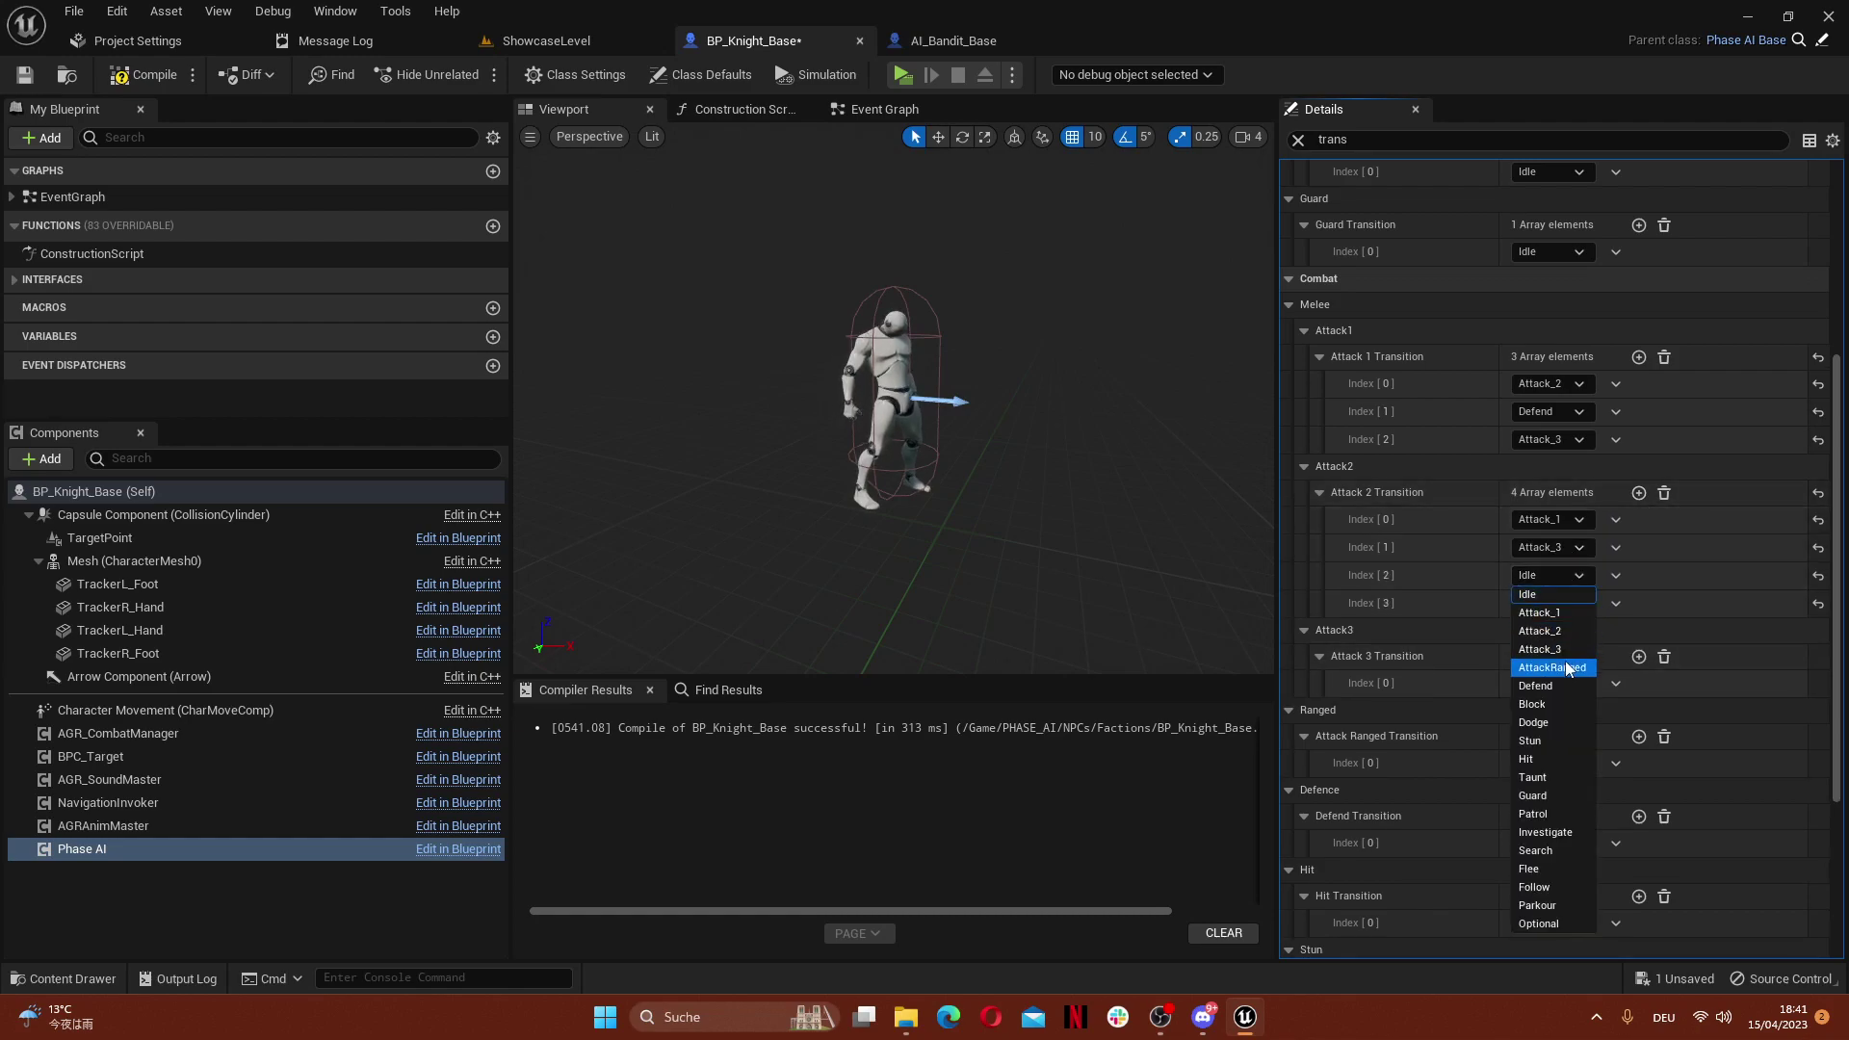
{"action": "left_click", "coordinate": [1551, 686]}
{"action": "left_click", "coordinate": [1552, 607]}
{"action": "left_click", "coordinate": [1551, 715]}
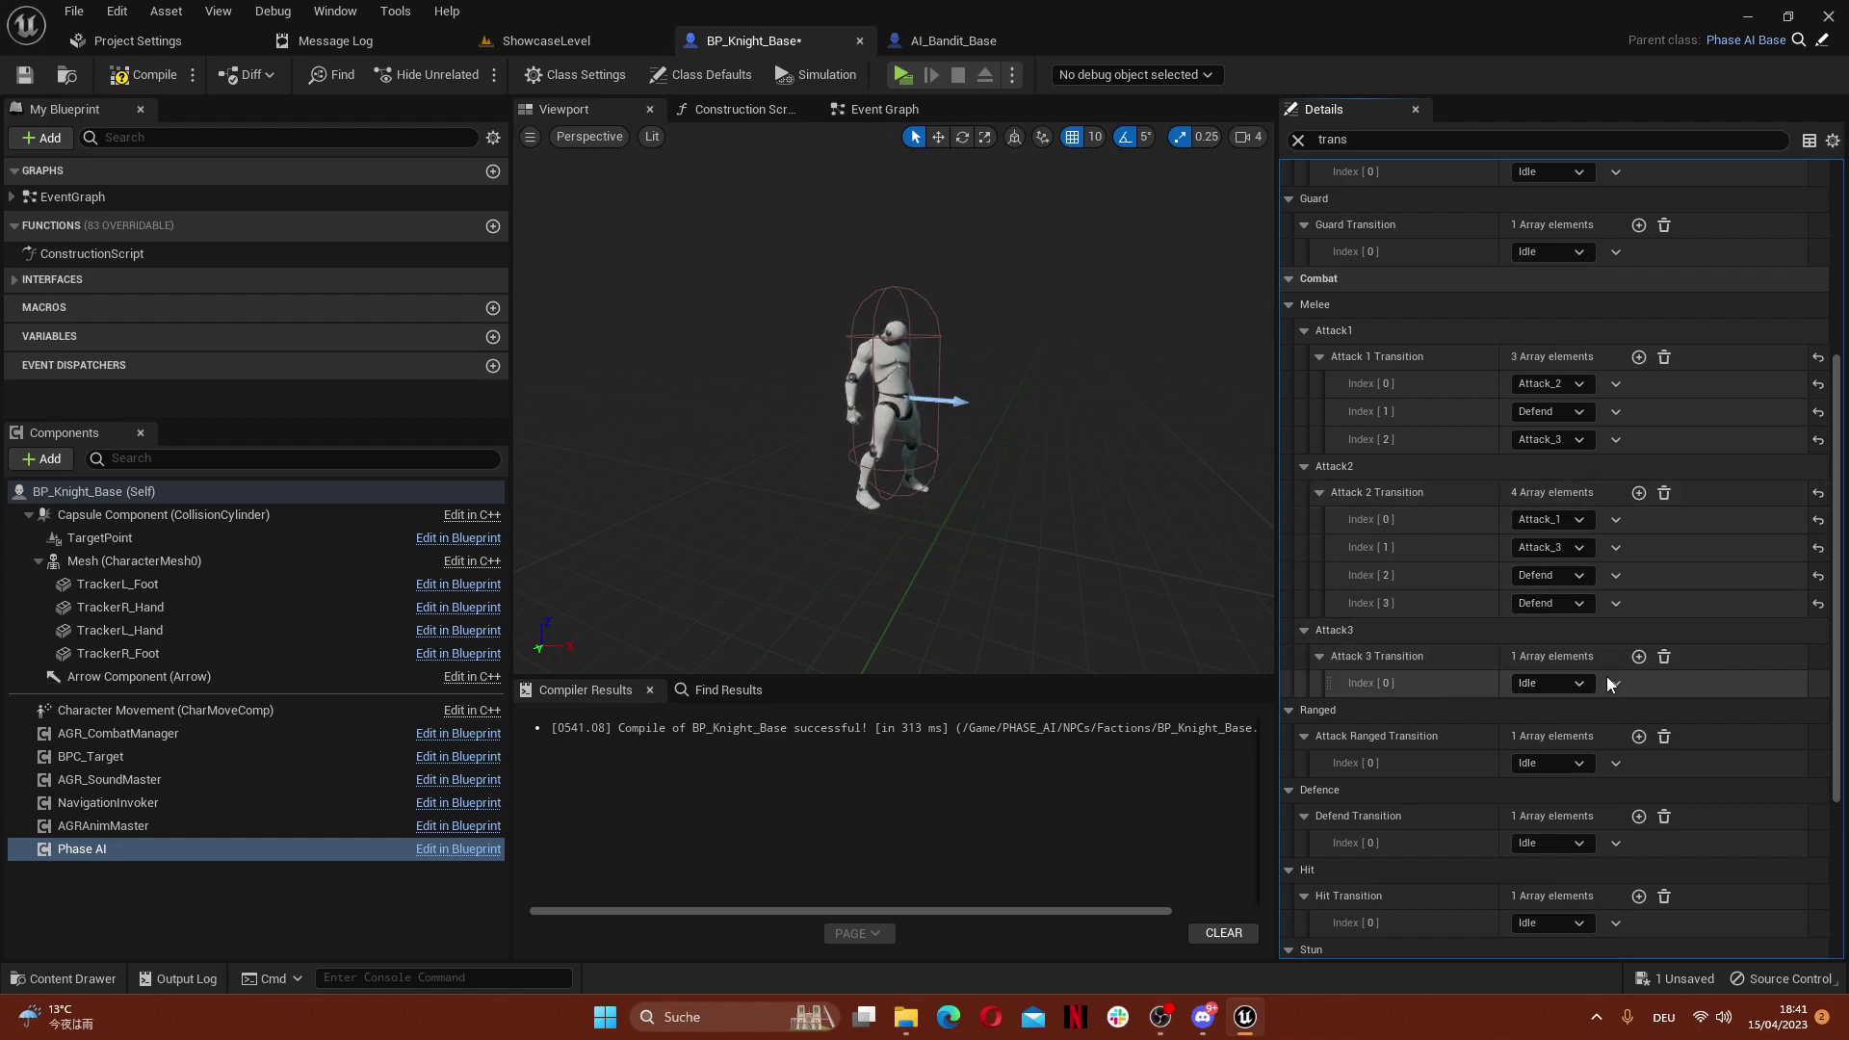
Expand the Attack 3 Transition array to five elements and set its last three elements to Defend
{"action": "left_click", "coordinate": [1639, 657]}
{"action": "left_click", "coordinate": [1639, 657]}
{"action": "left_click", "coordinate": [1545, 738]}
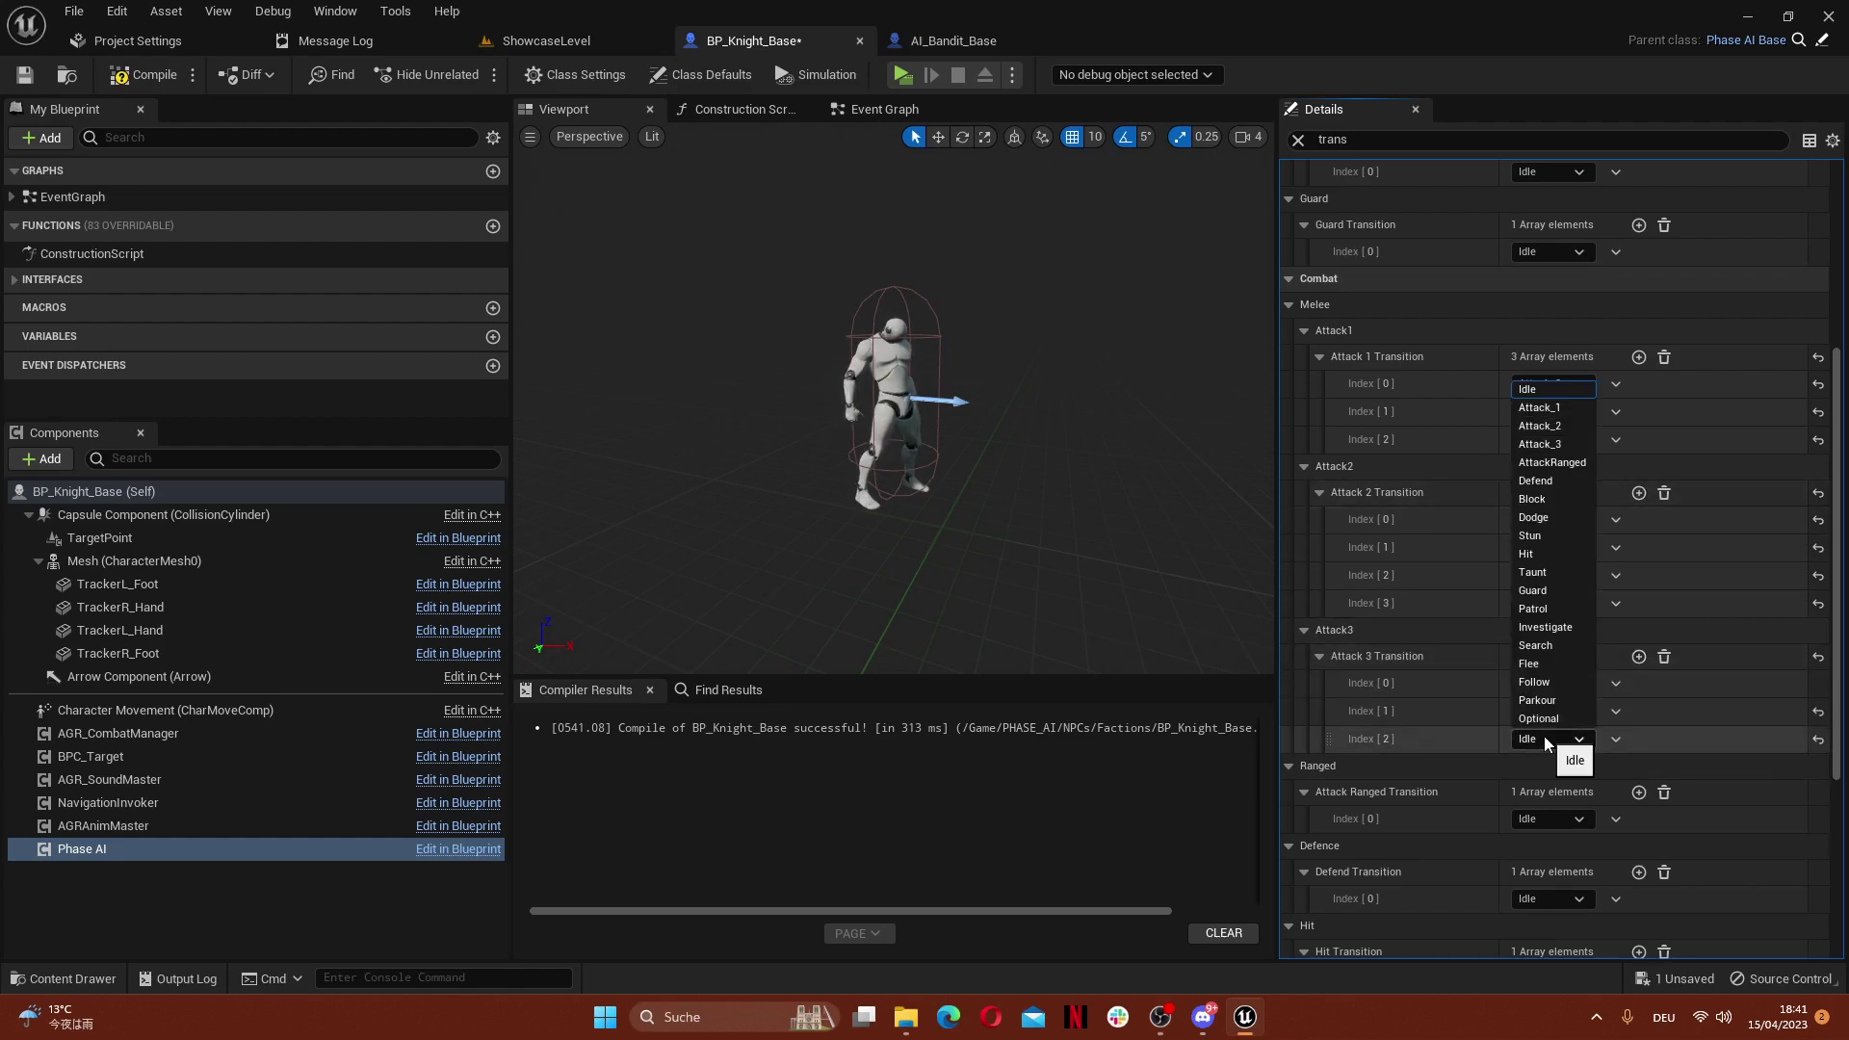
{"action": "left_click", "coordinate": [1639, 657]}
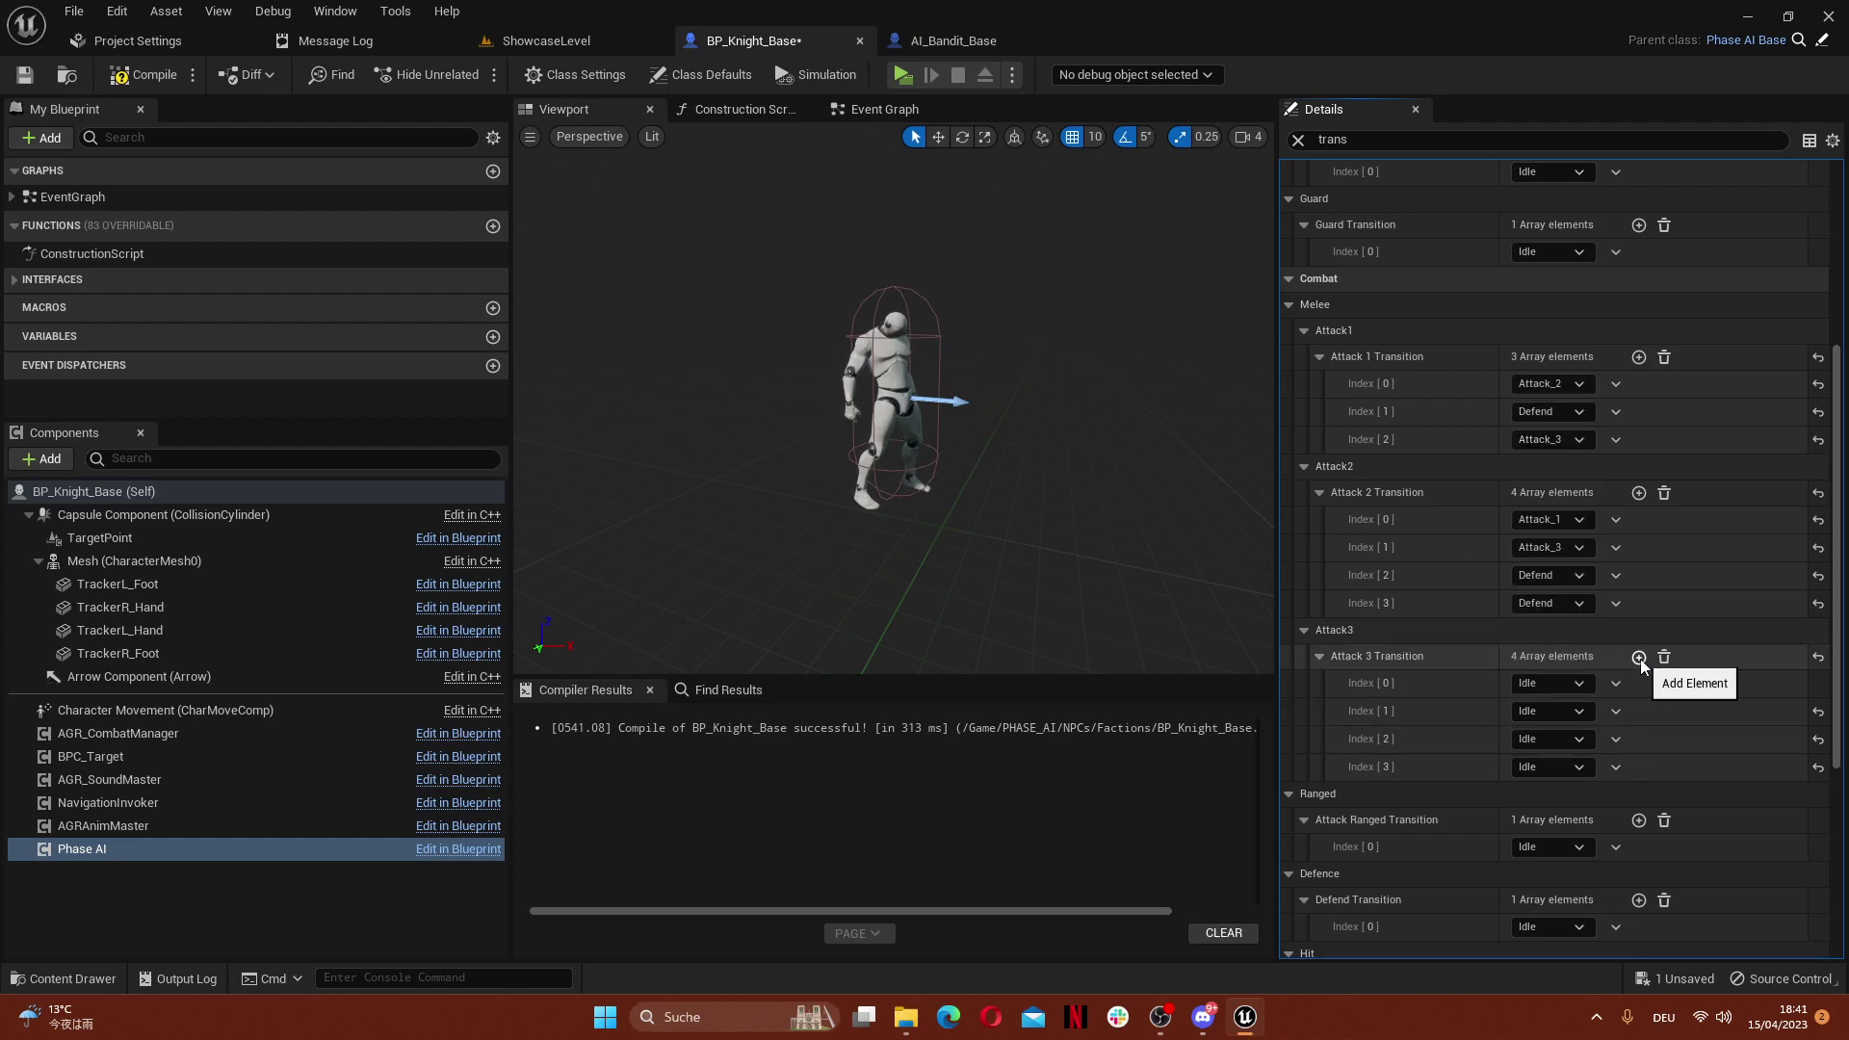
{"action": "left_click", "coordinate": [1639, 657]}
{"action": "left_click", "coordinate": [1536, 795]}
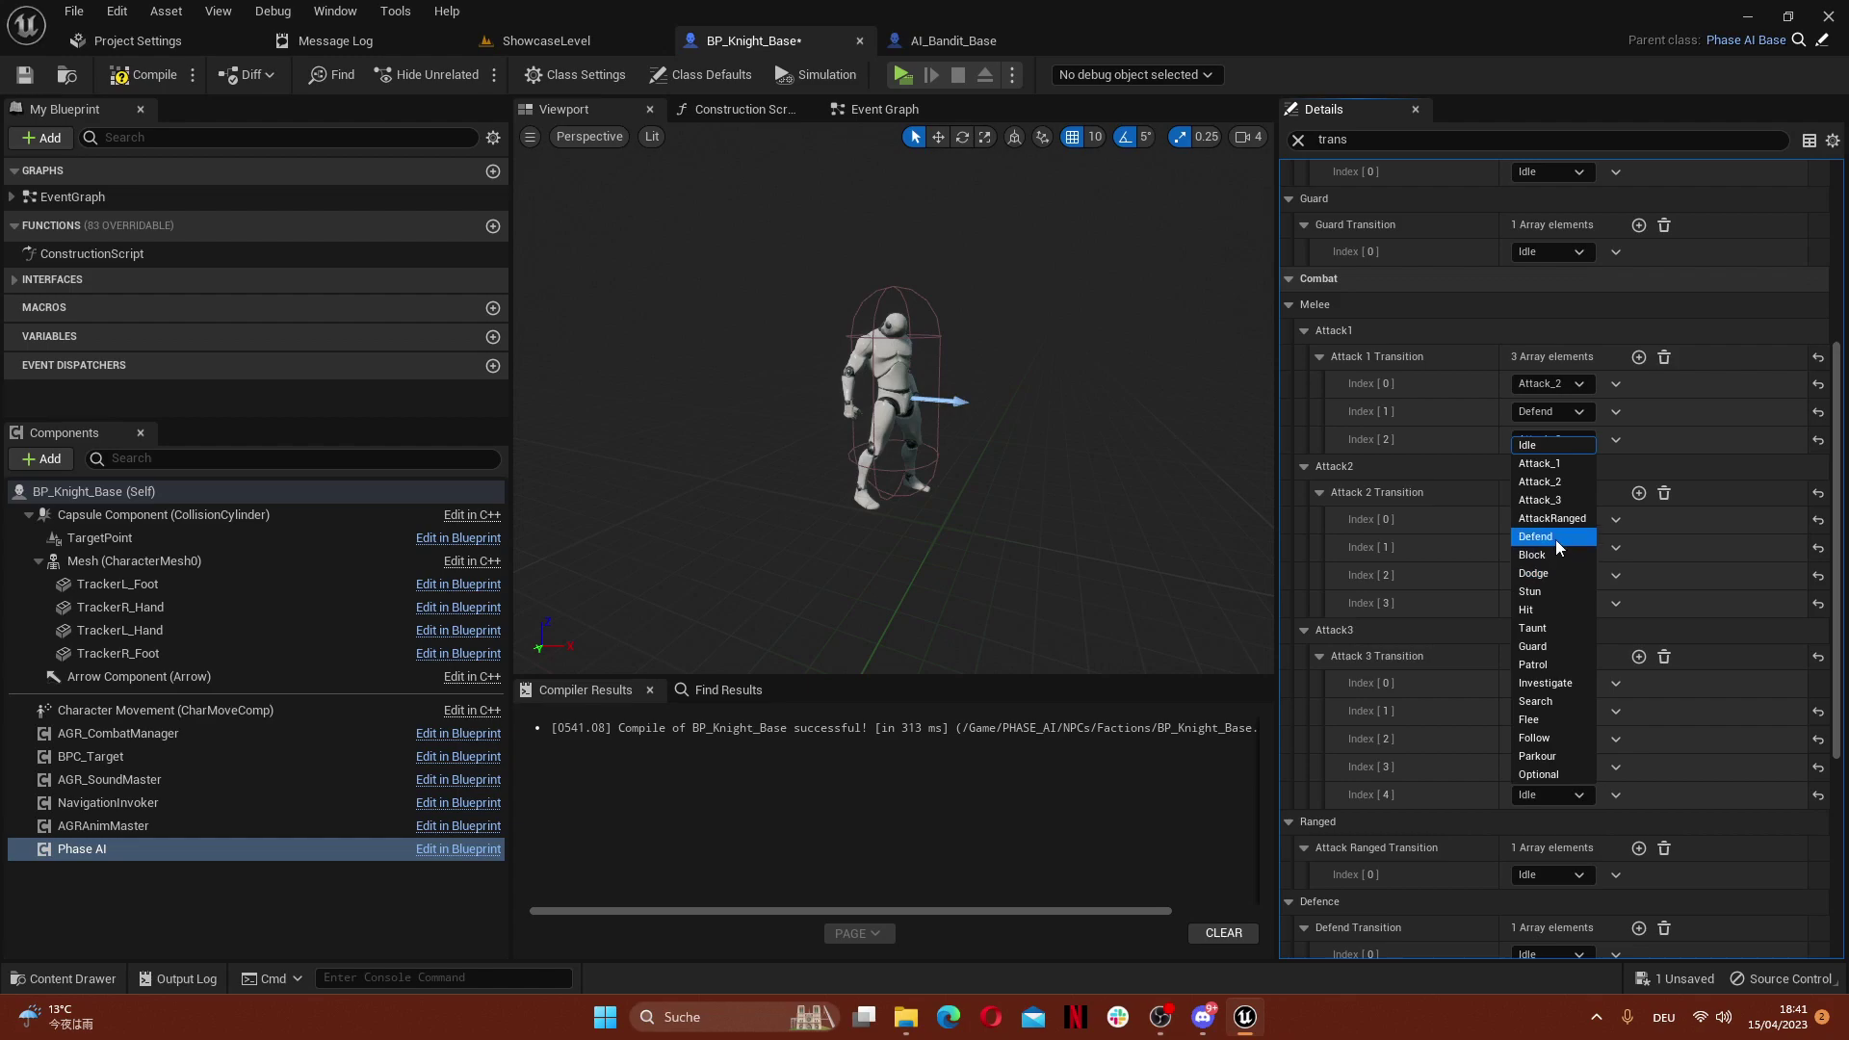
{"action": "left_click", "coordinate": [1554, 538]}
{"action": "left_click", "coordinate": [1551, 767]}
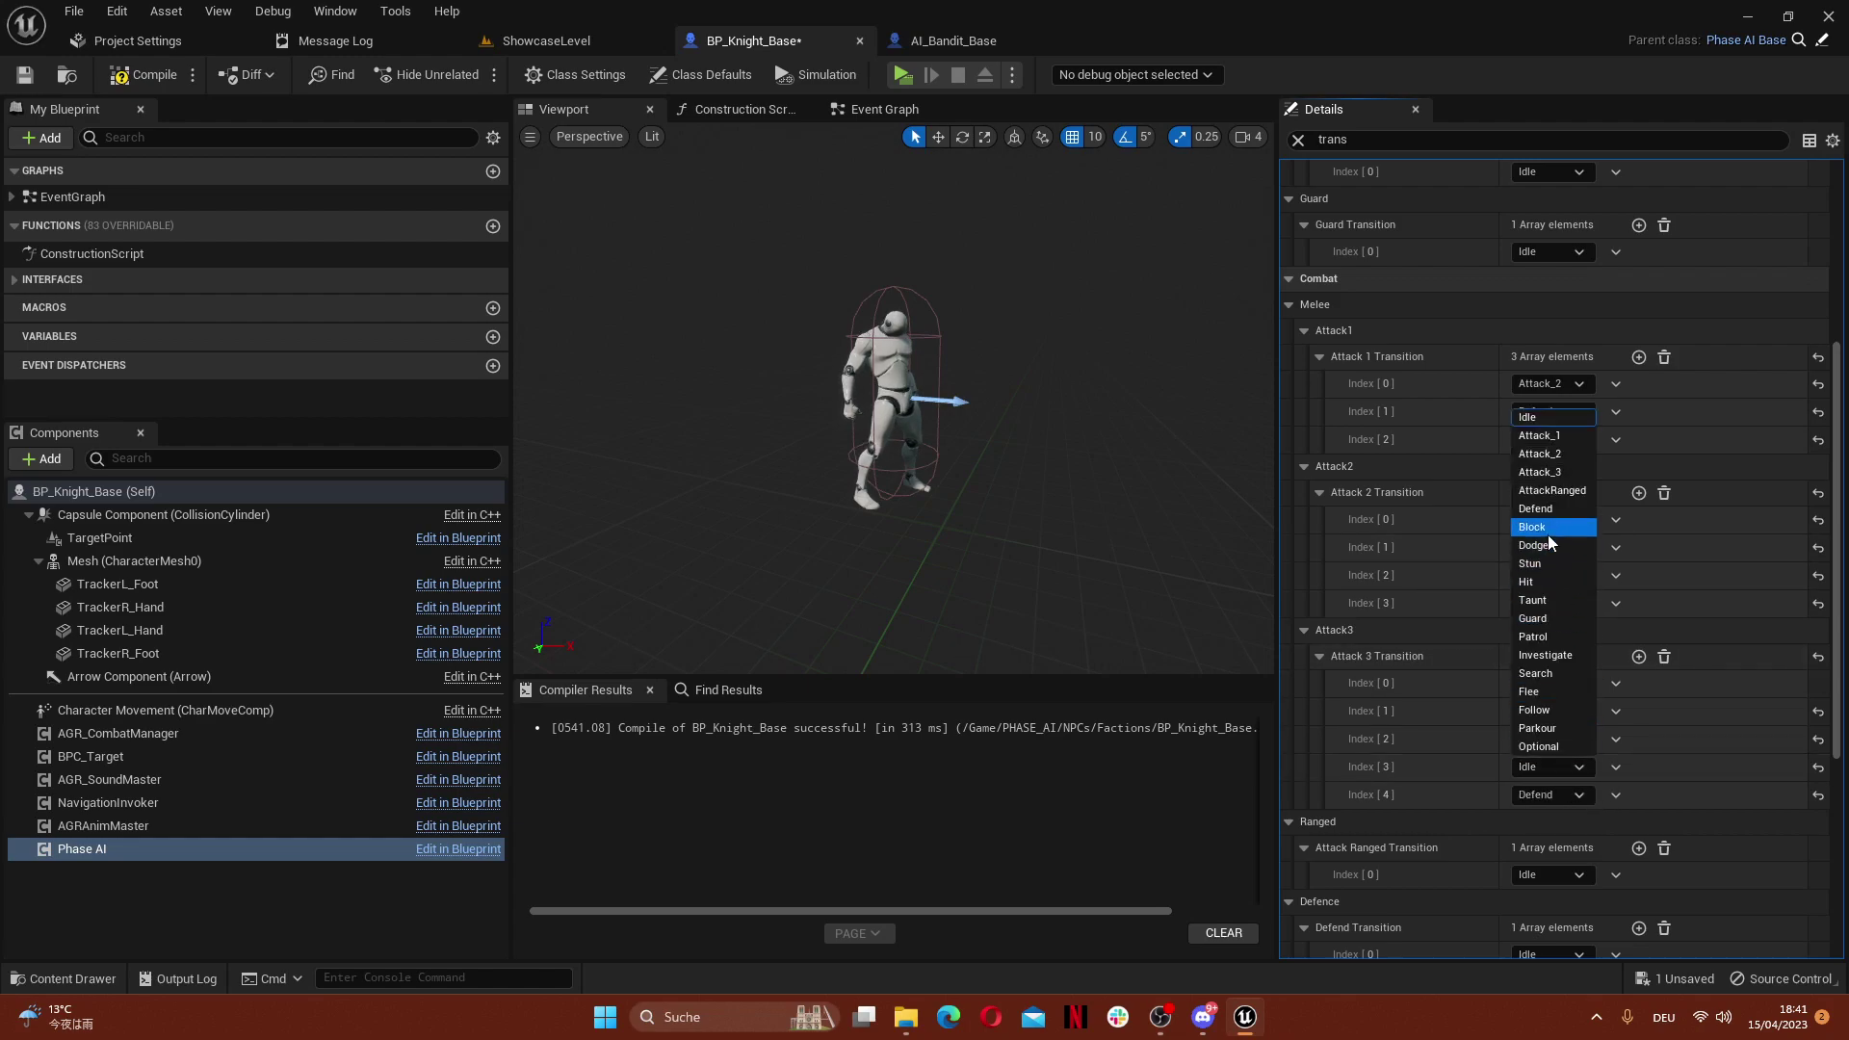
{"action": "left_click", "coordinate": [1547, 509]}
{"action": "left_click", "coordinate": [1547, 739]}
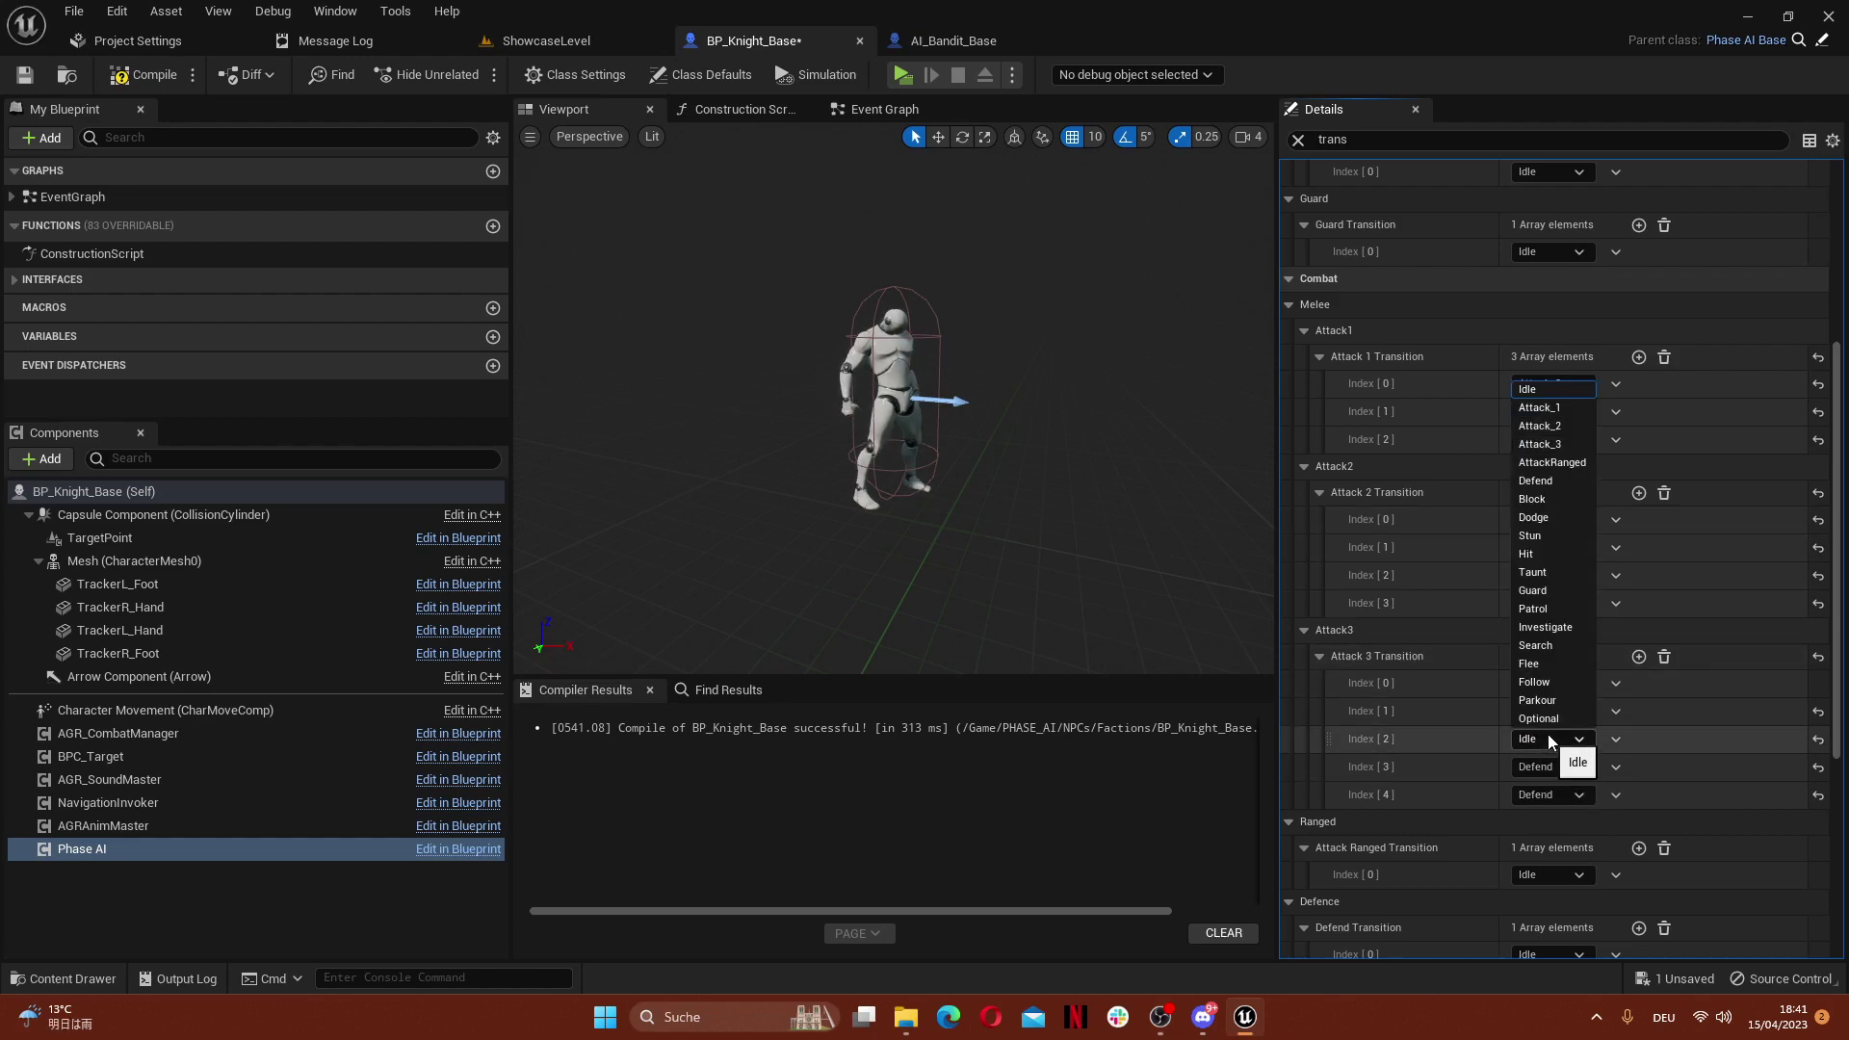
{"action": "left_click", "coordinate": [1555, 478]}
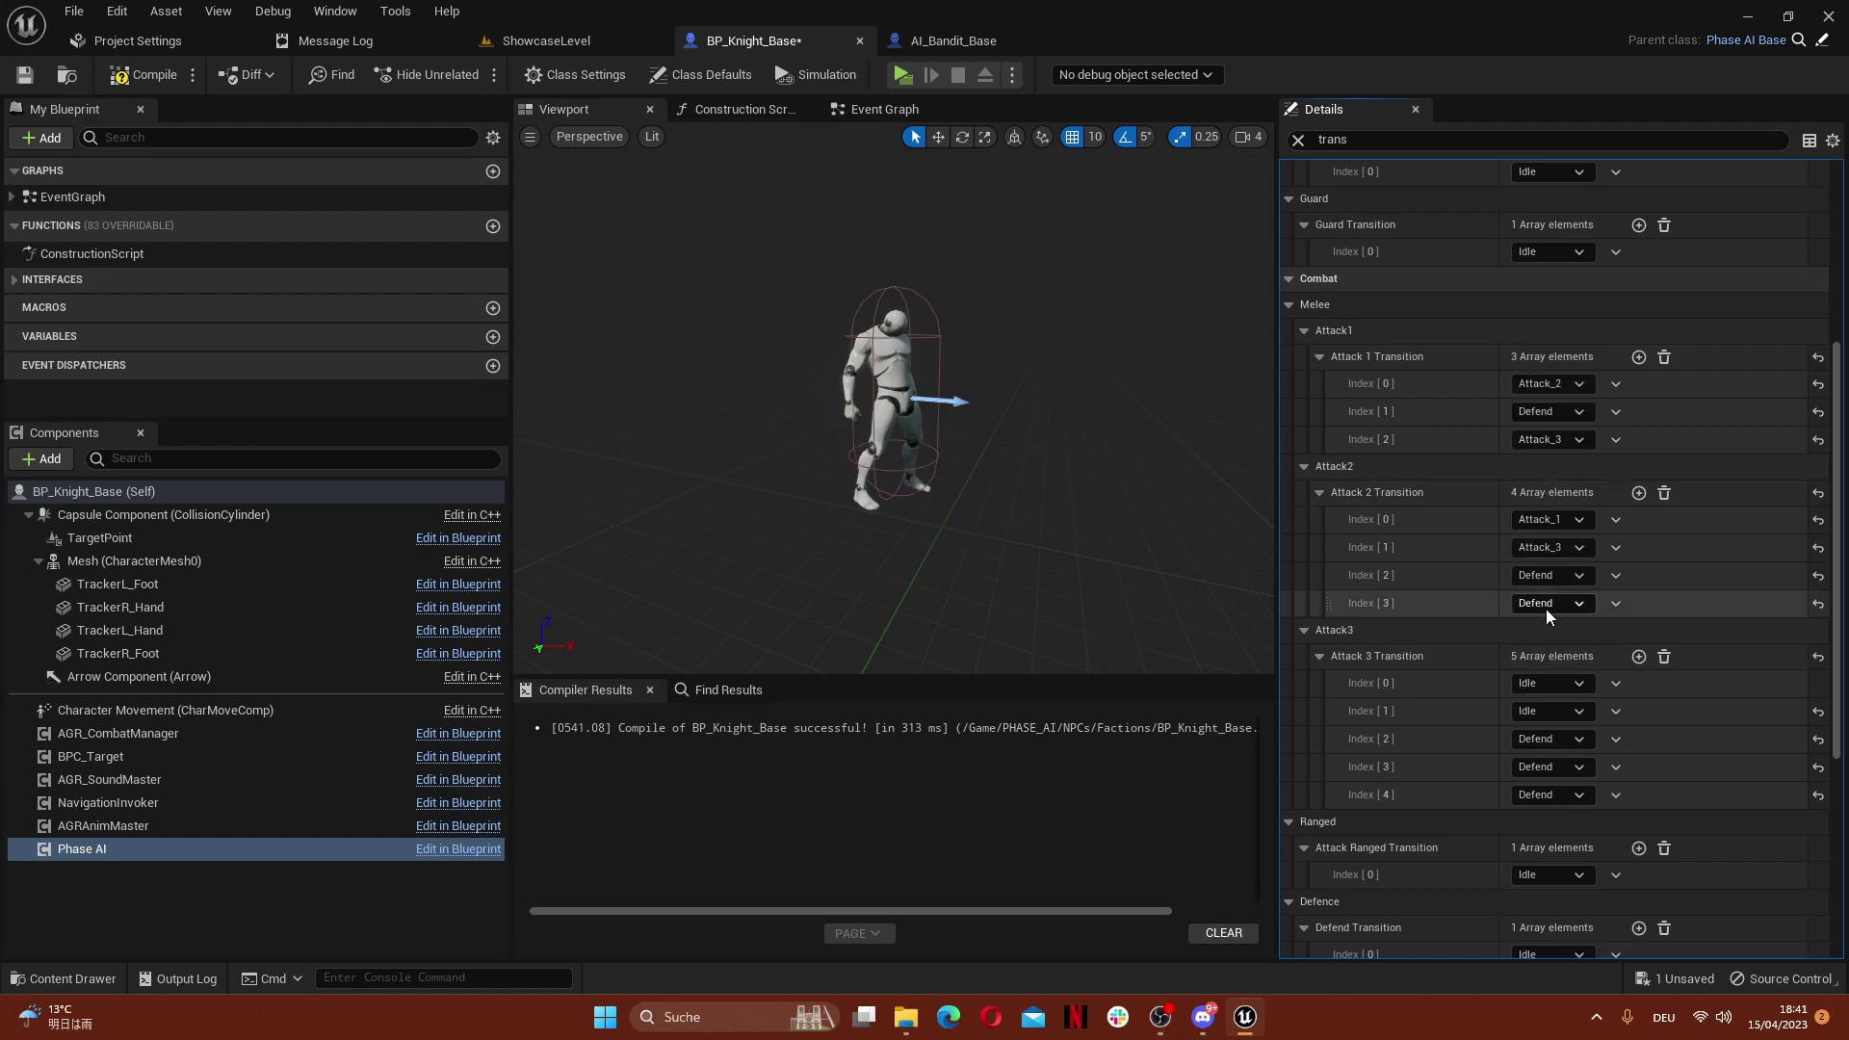
Set the first element of the Attack 3 Transition array to Attack_2 and the second to Attack_1
{"action": "left_click", "coordinate": [1541, 711]}
{"action": "left_click", "coordinate": [1538, 380]}
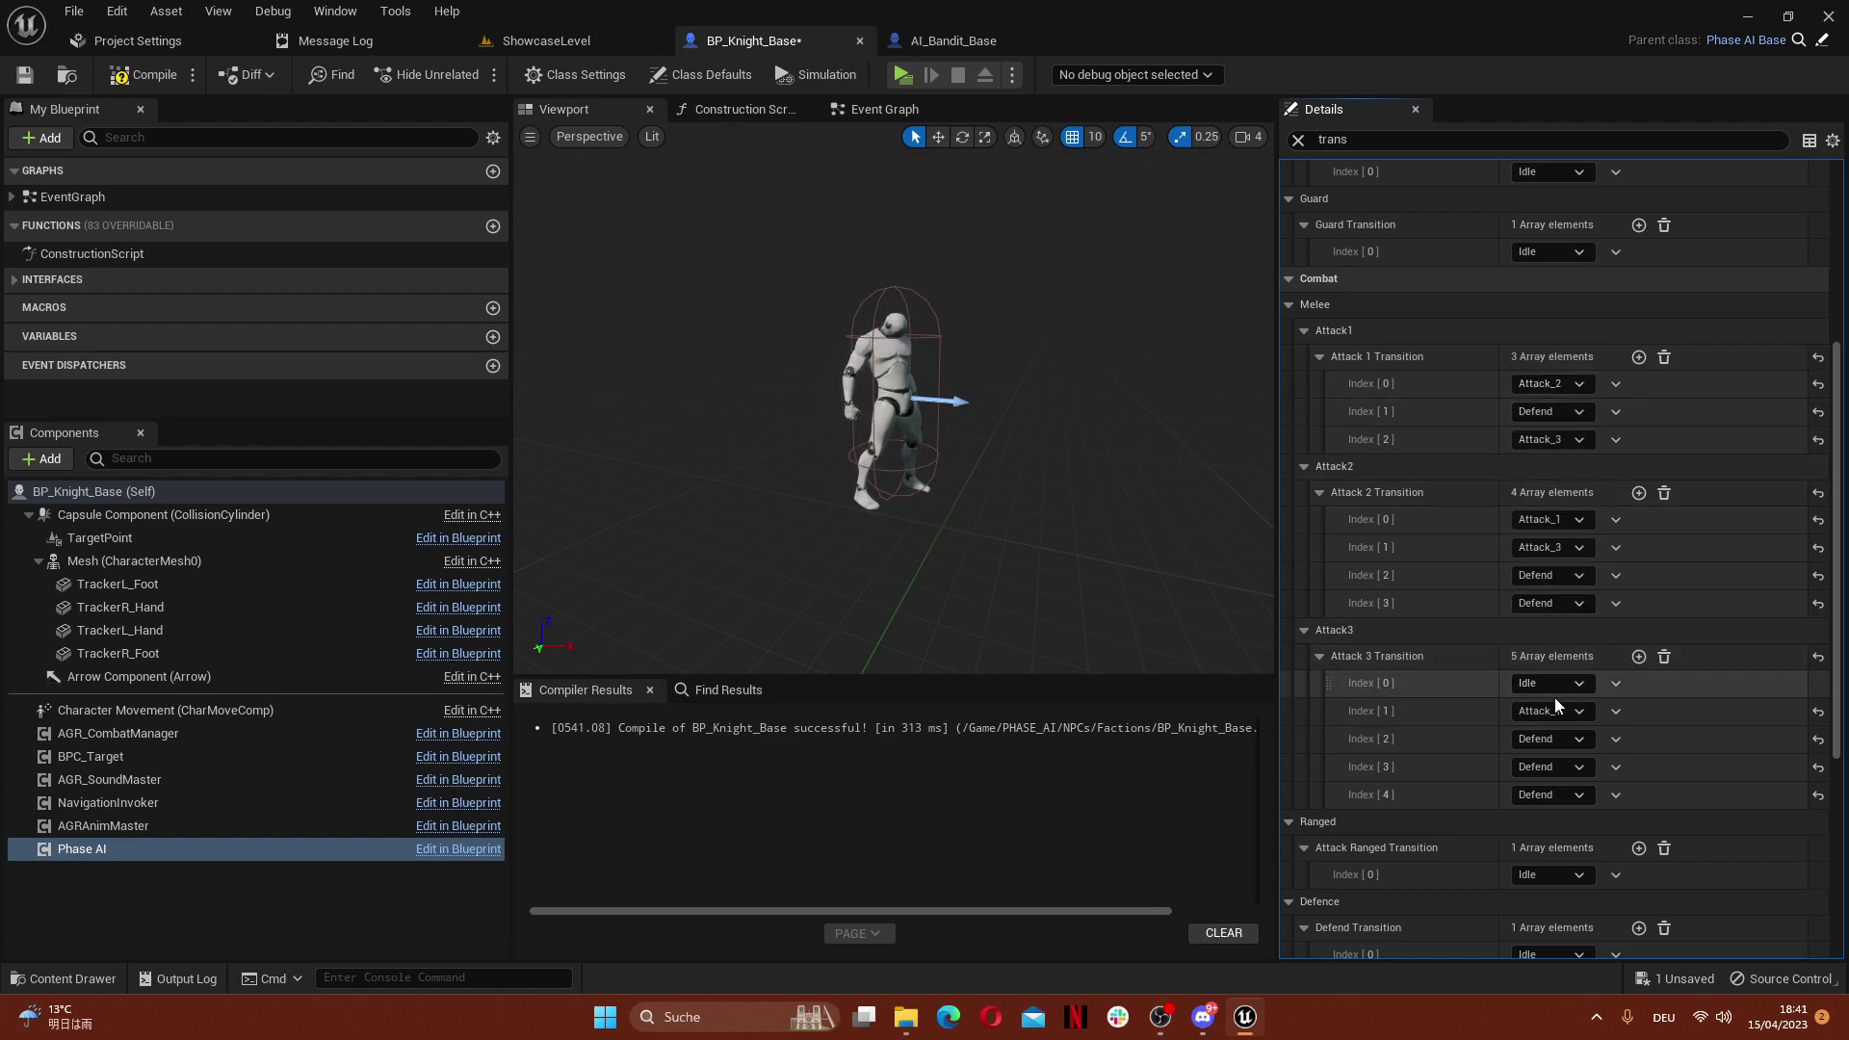
{"action": "left_click", "coordinate": [1553, 685]}
{"action": "left_click", "coordinate": [1541, 372]}
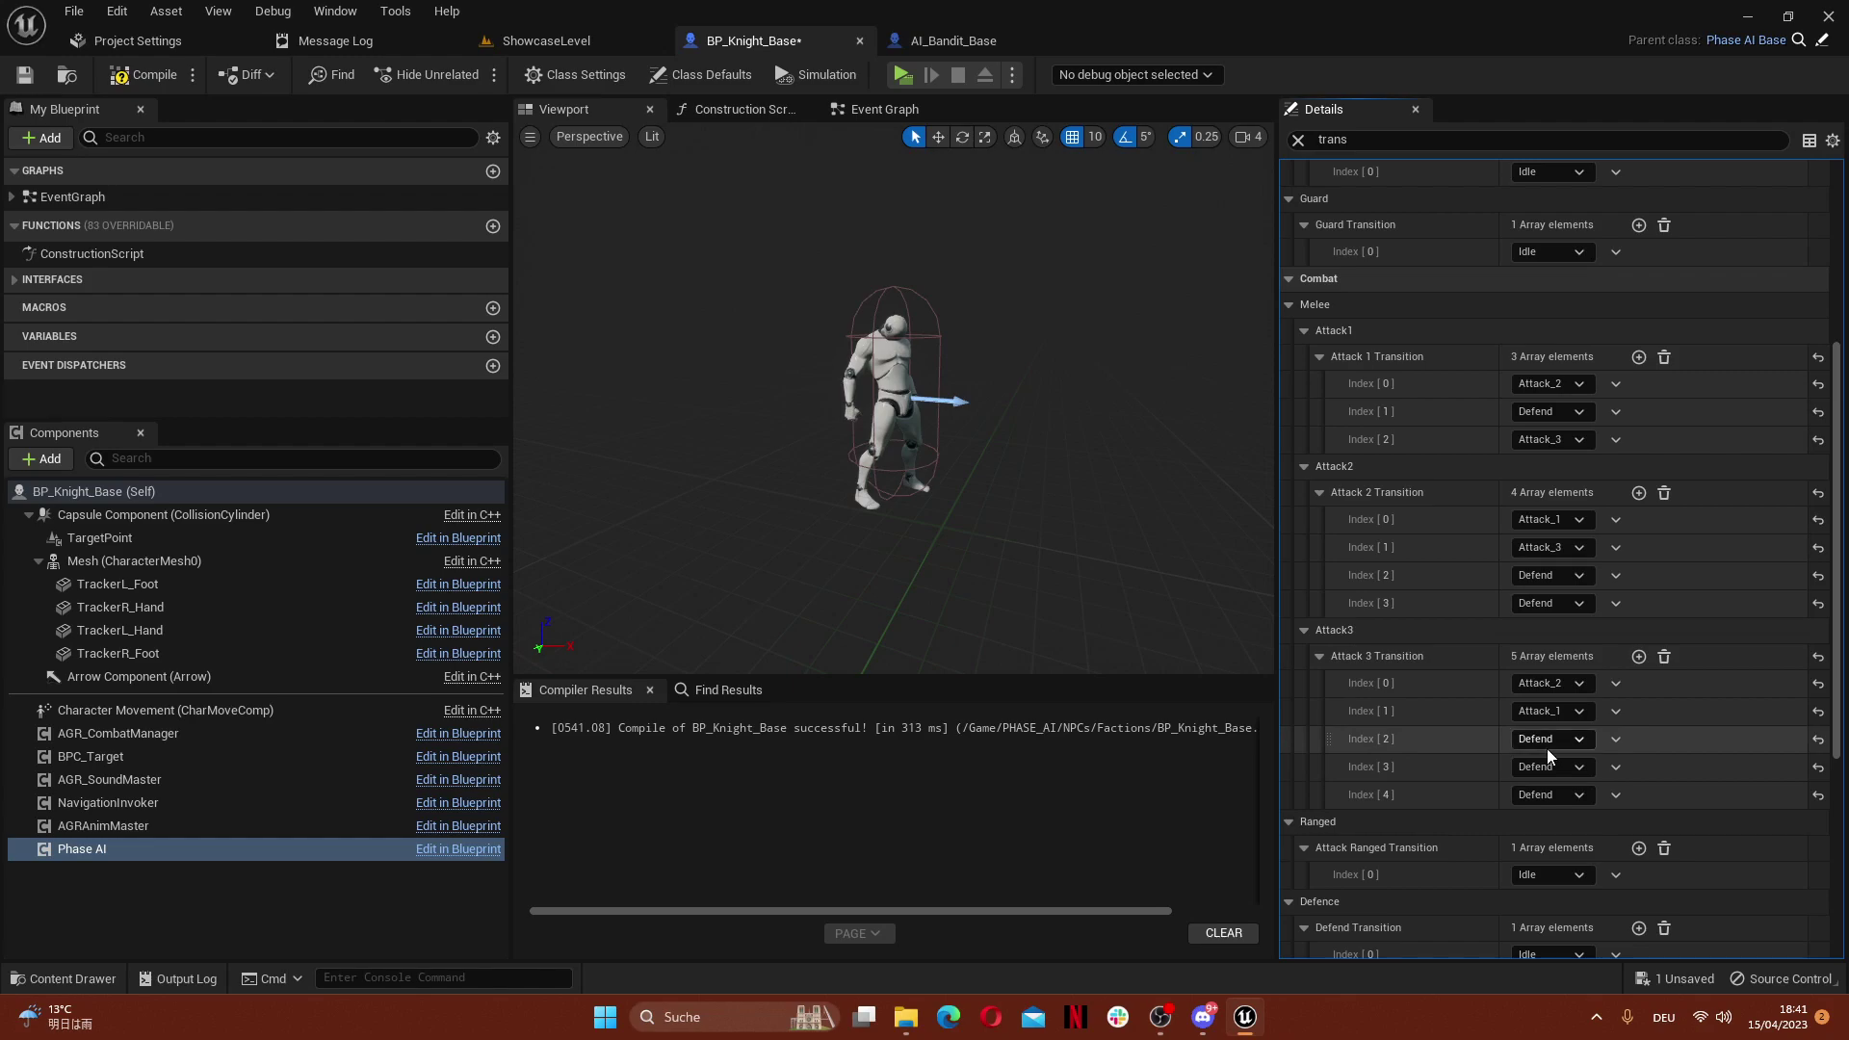
Collapse the Attack1, Attack2 and Attack3 categories of the melee settings
{"action": "scroll", "coordinate": [1576, 785], "scroll_direction": "down", "scroll_amount": 3}
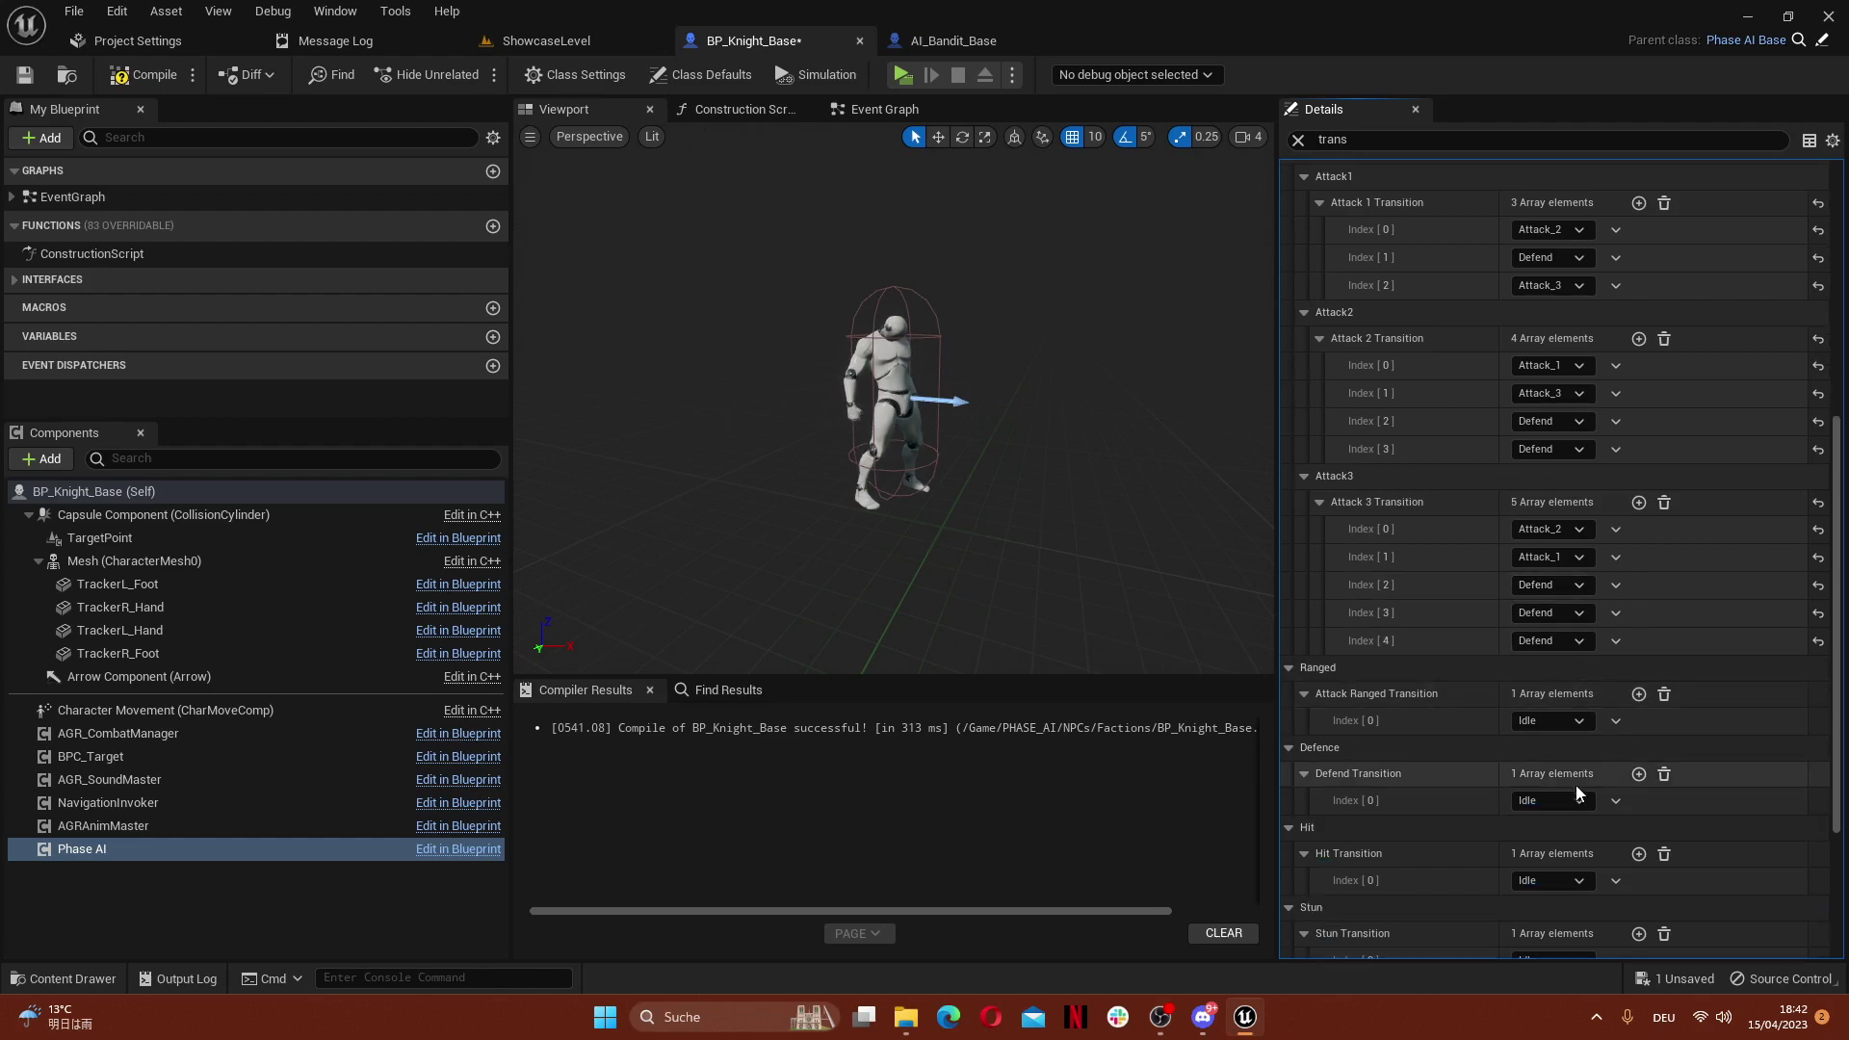
{"action": "scroll", "coordinate": [1576, 783], "scroll_direction": "up", "scroll_amount": 3}
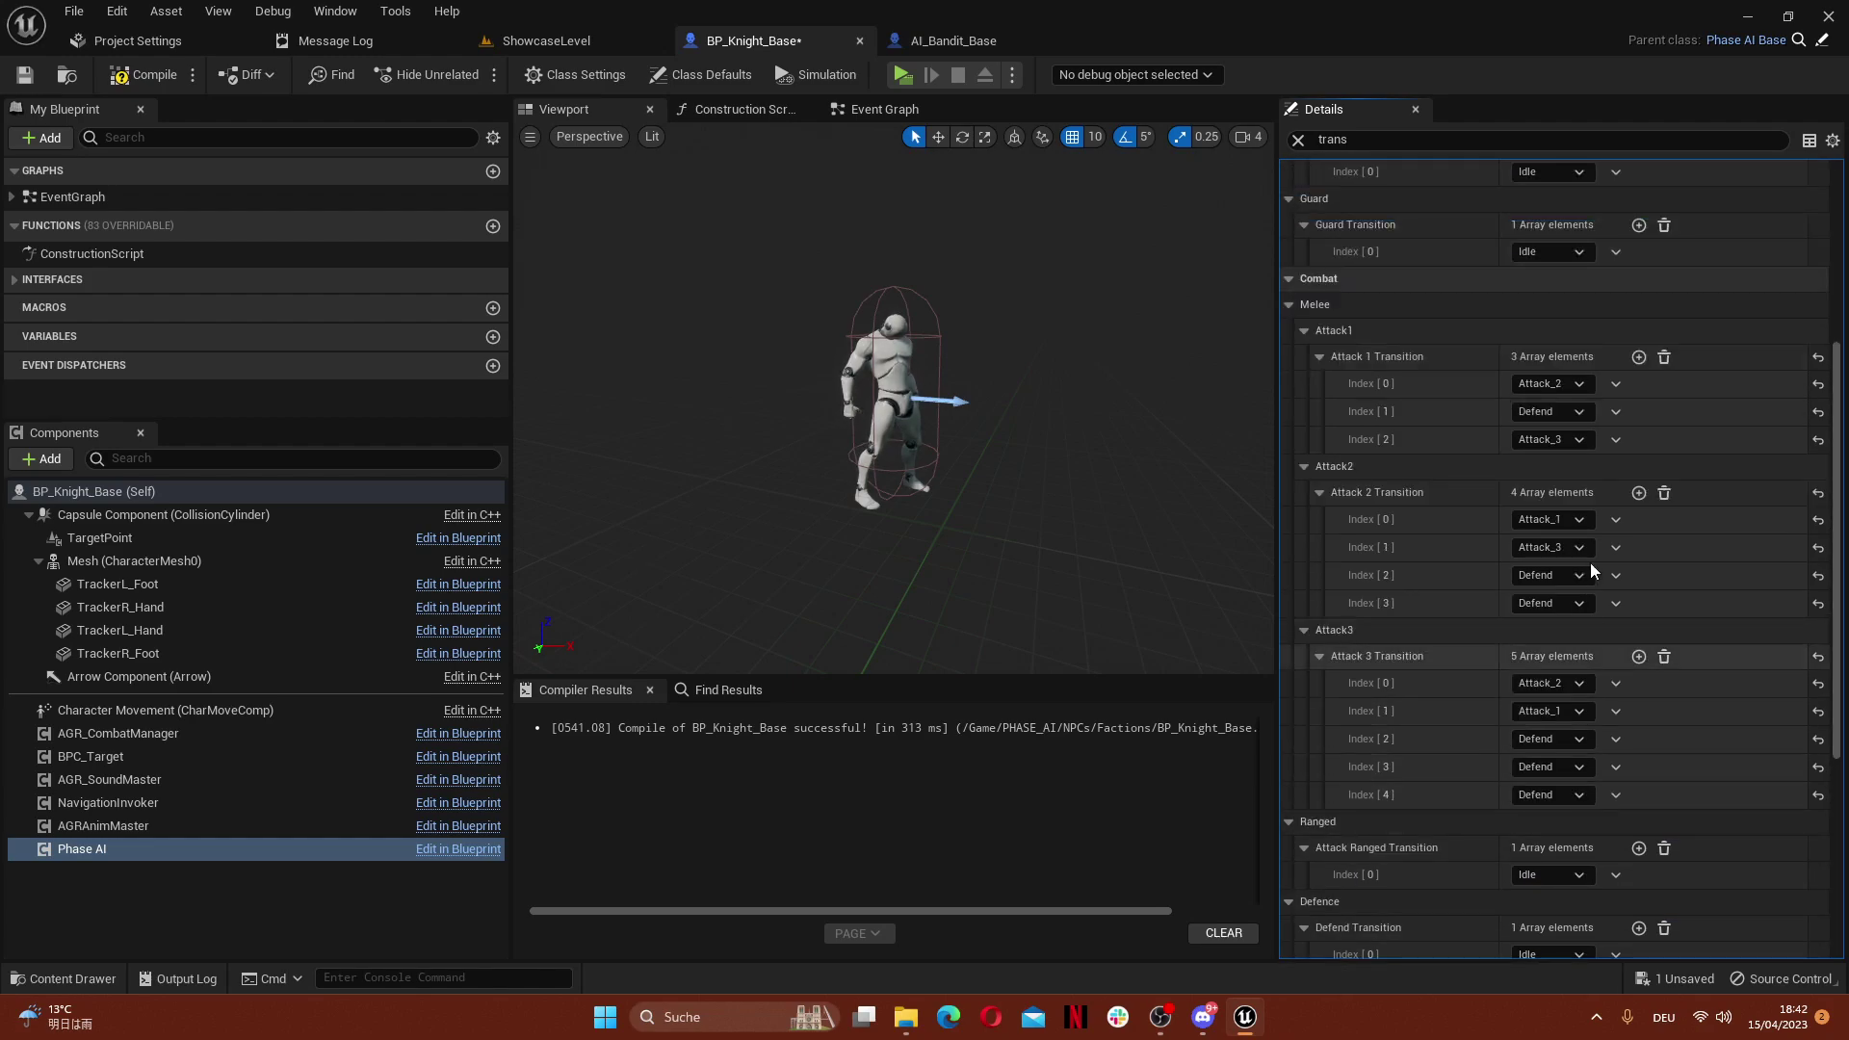
{"action": "left_click", "coordinate": [1305, 330]}
{"action": "left_click", "coordinate": [1305, 356]}
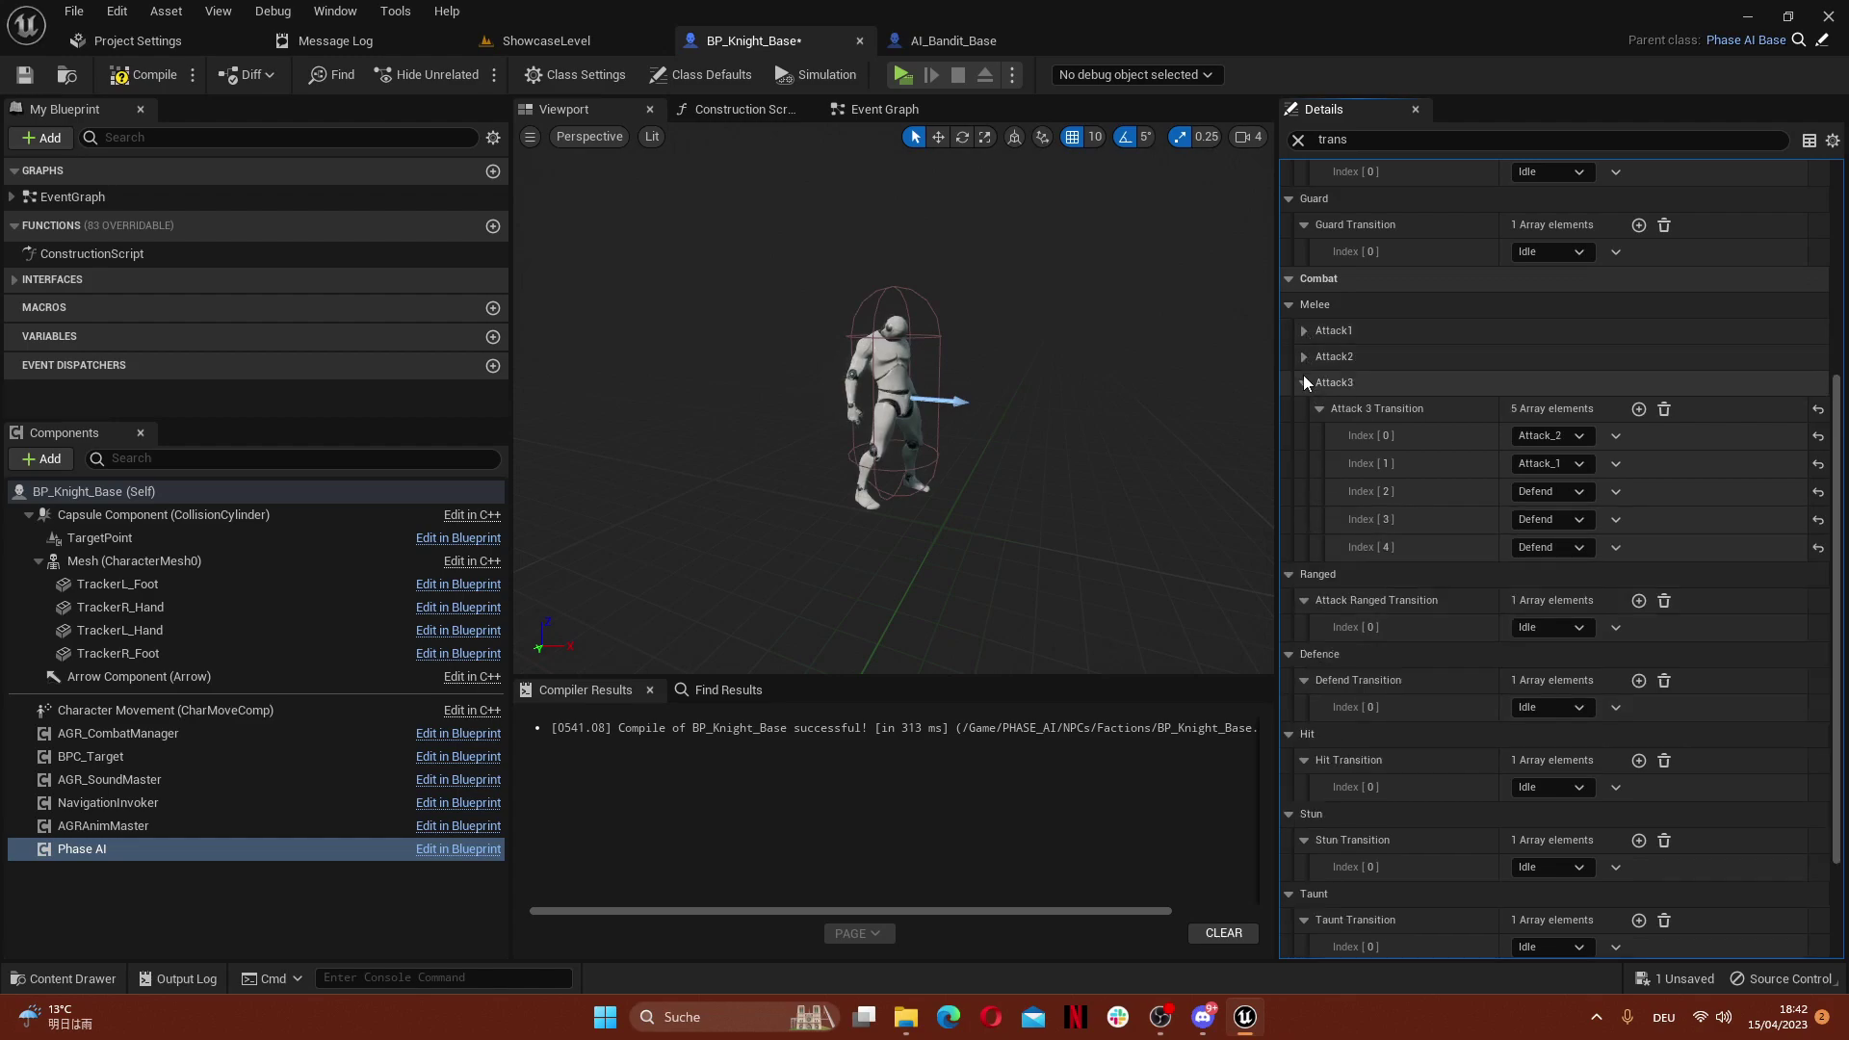
{"action": "left_click", "coordinate": [1305, 382]}
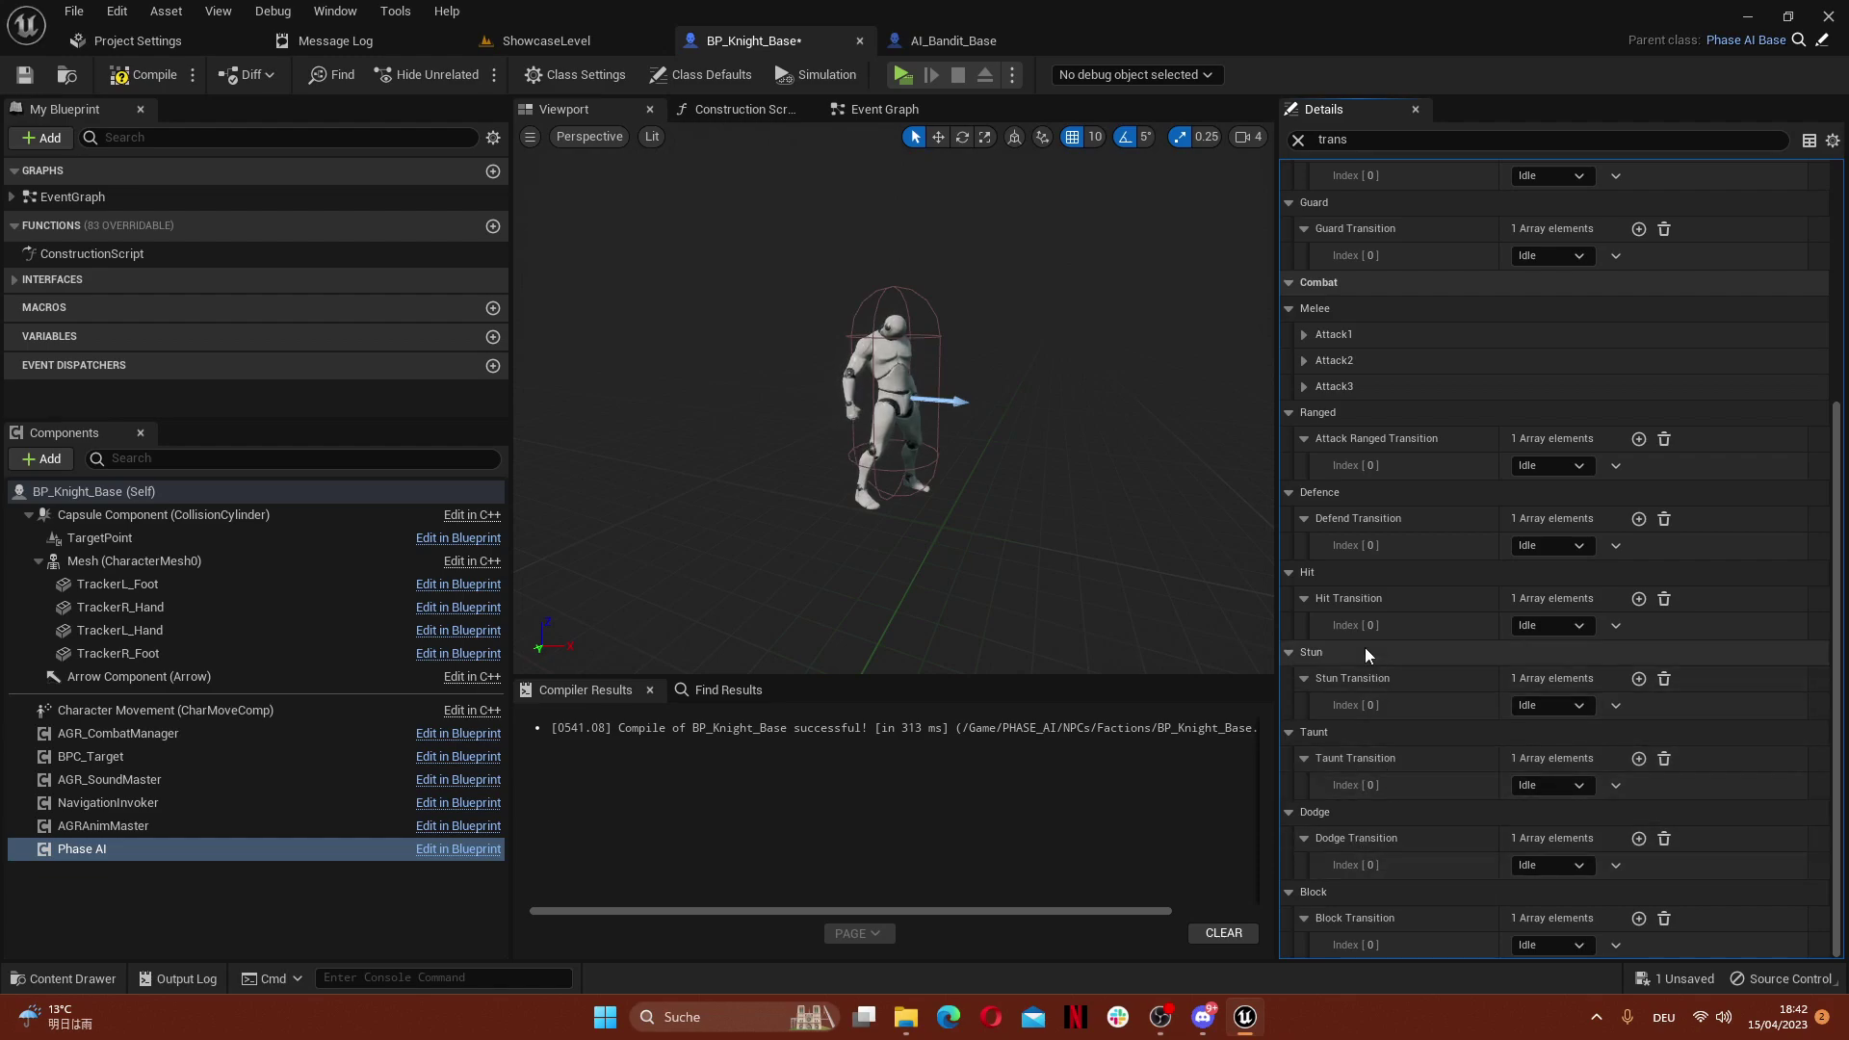
Set the single element of the Defend Transition array to Attack_1
{"action": "left_click", "coordinate": [1532, 547]}
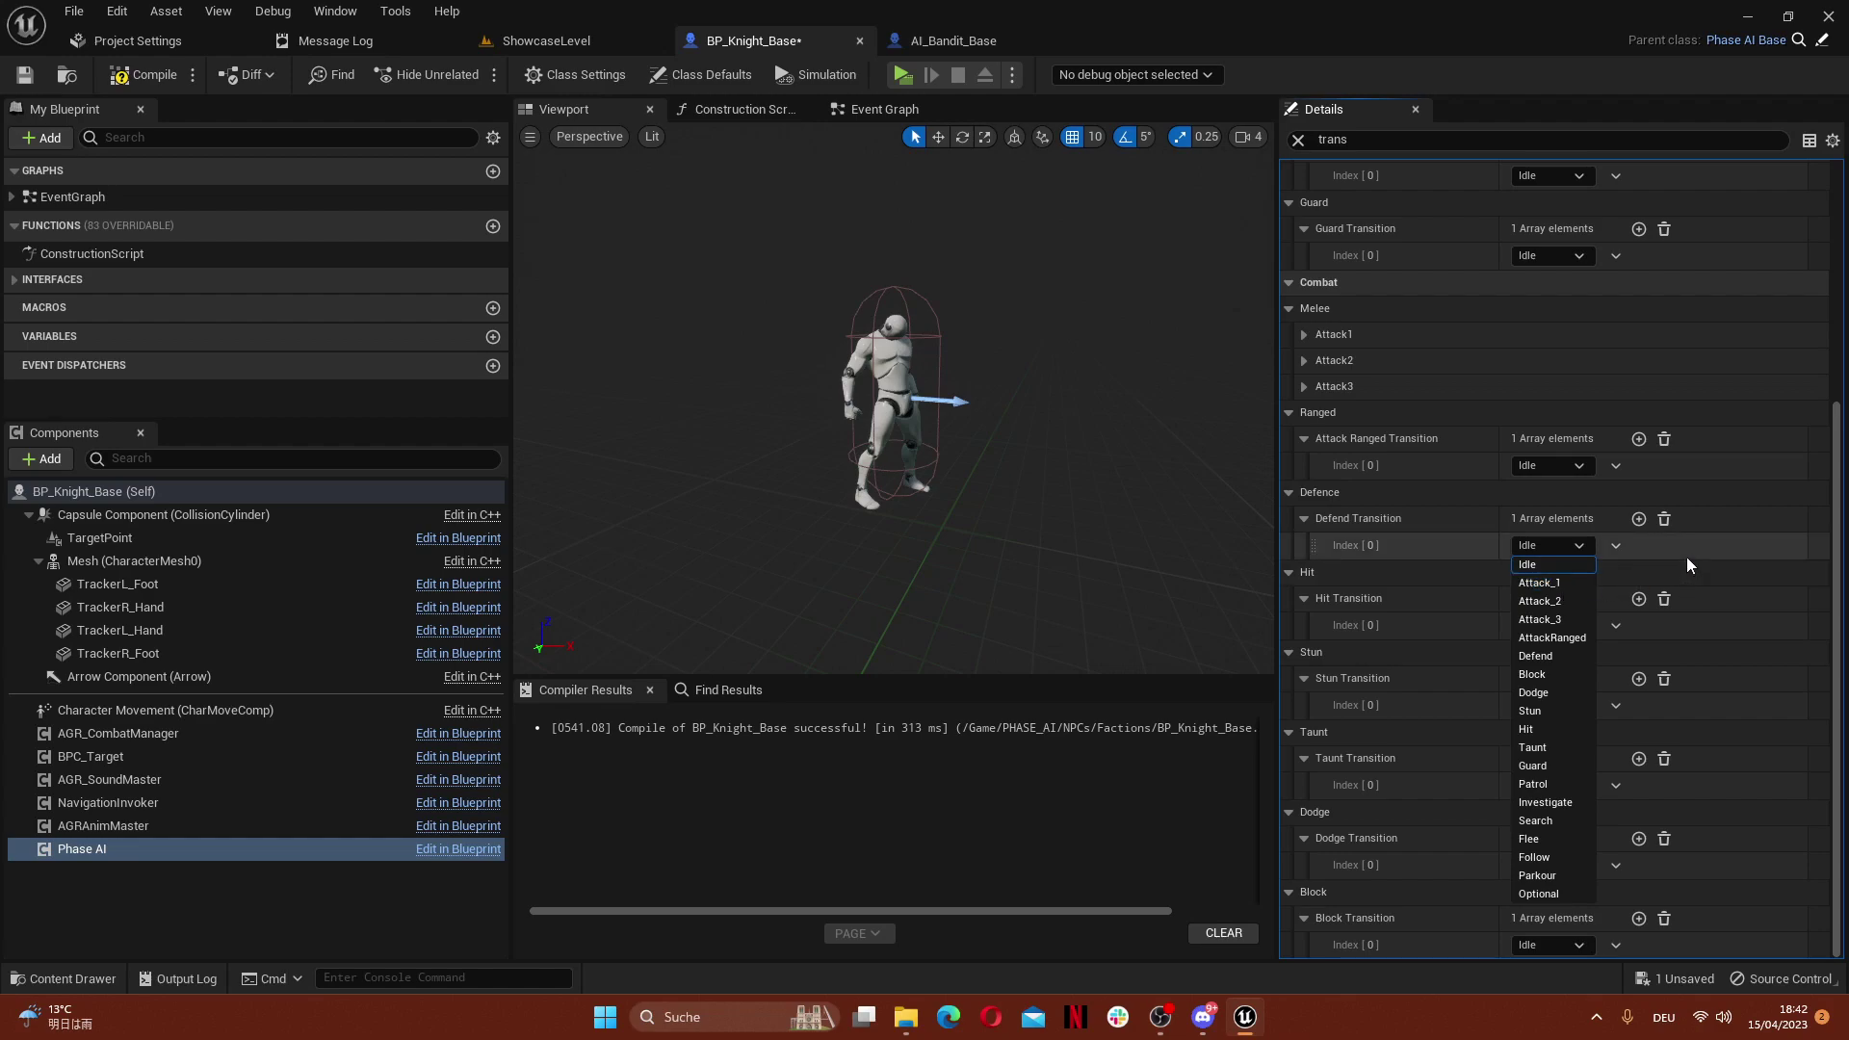
{"action": "left_click", "coordinate": [1685, 557]}
{"action": "left_click", "coordinate": [1564, 549]}
{"action": "left_click", "coordinate": [1565, 585]}
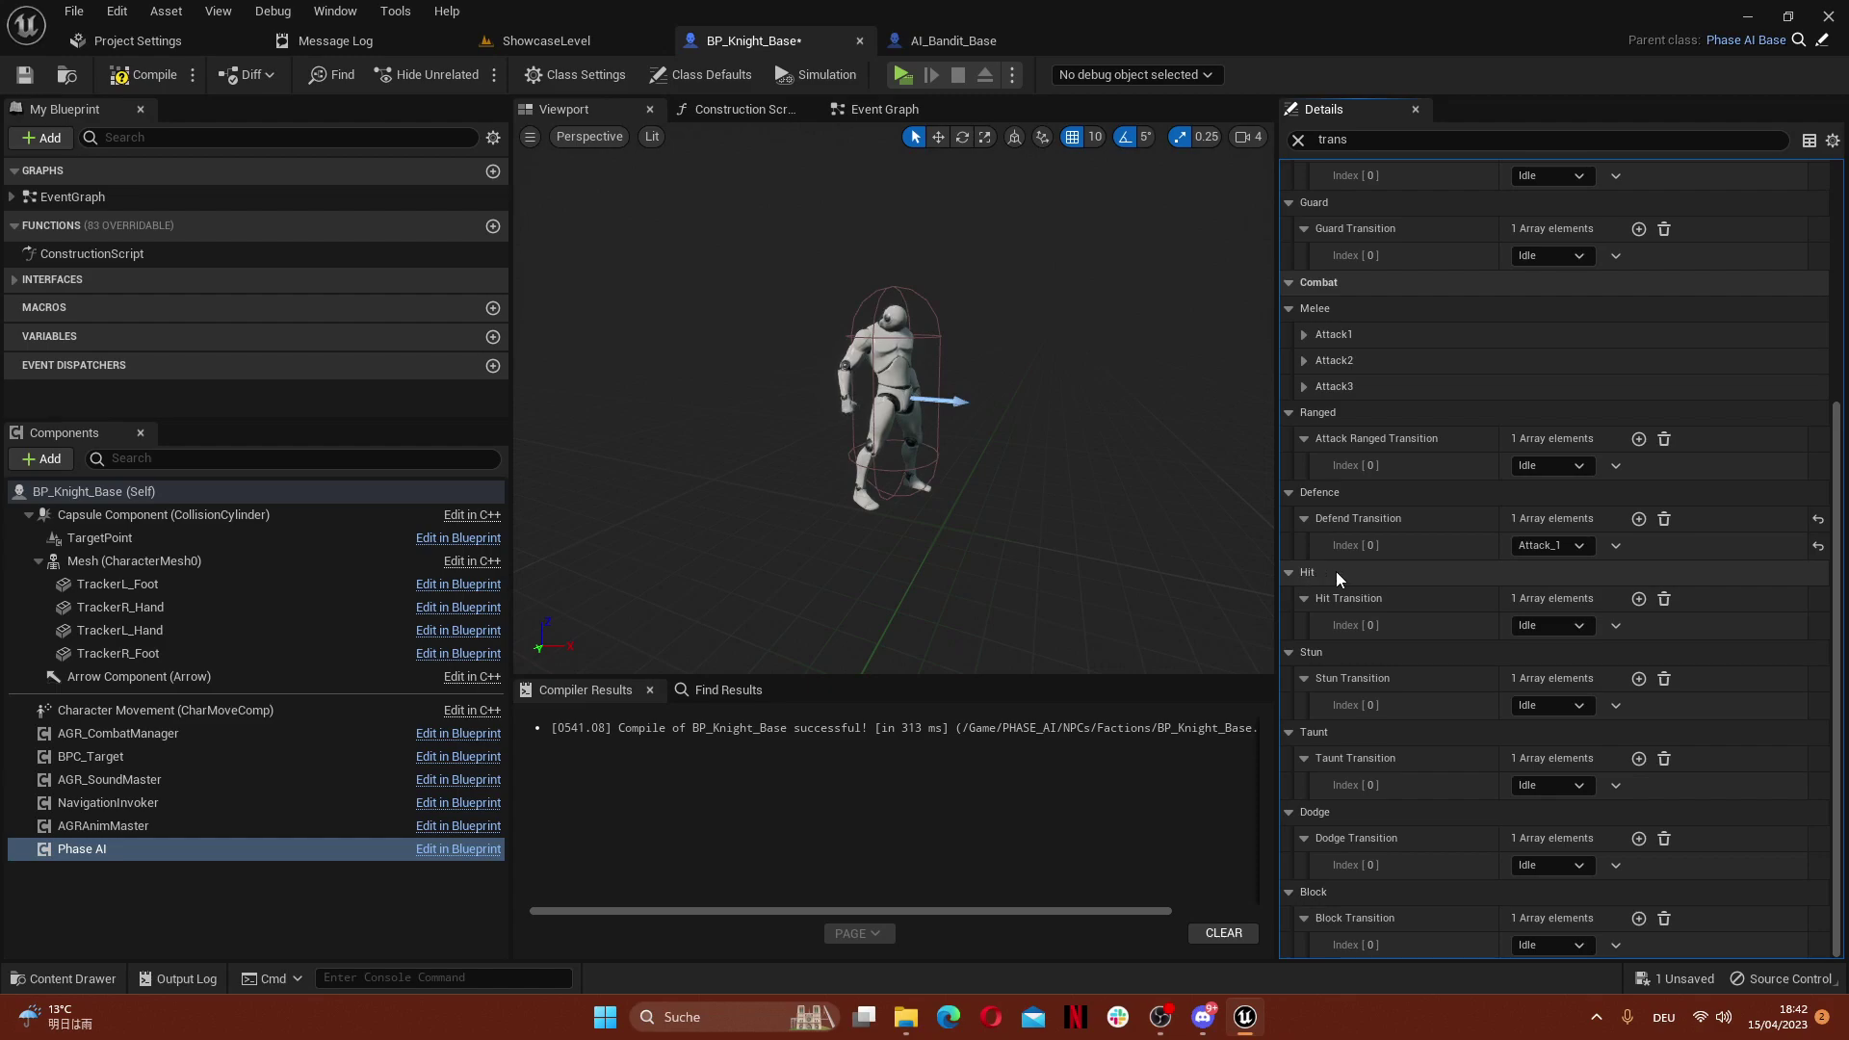
Fill the Hit Transition array with two elements: Attack_1 and Defend
{"action": "left_click", "coordinate": [1639, 598]}
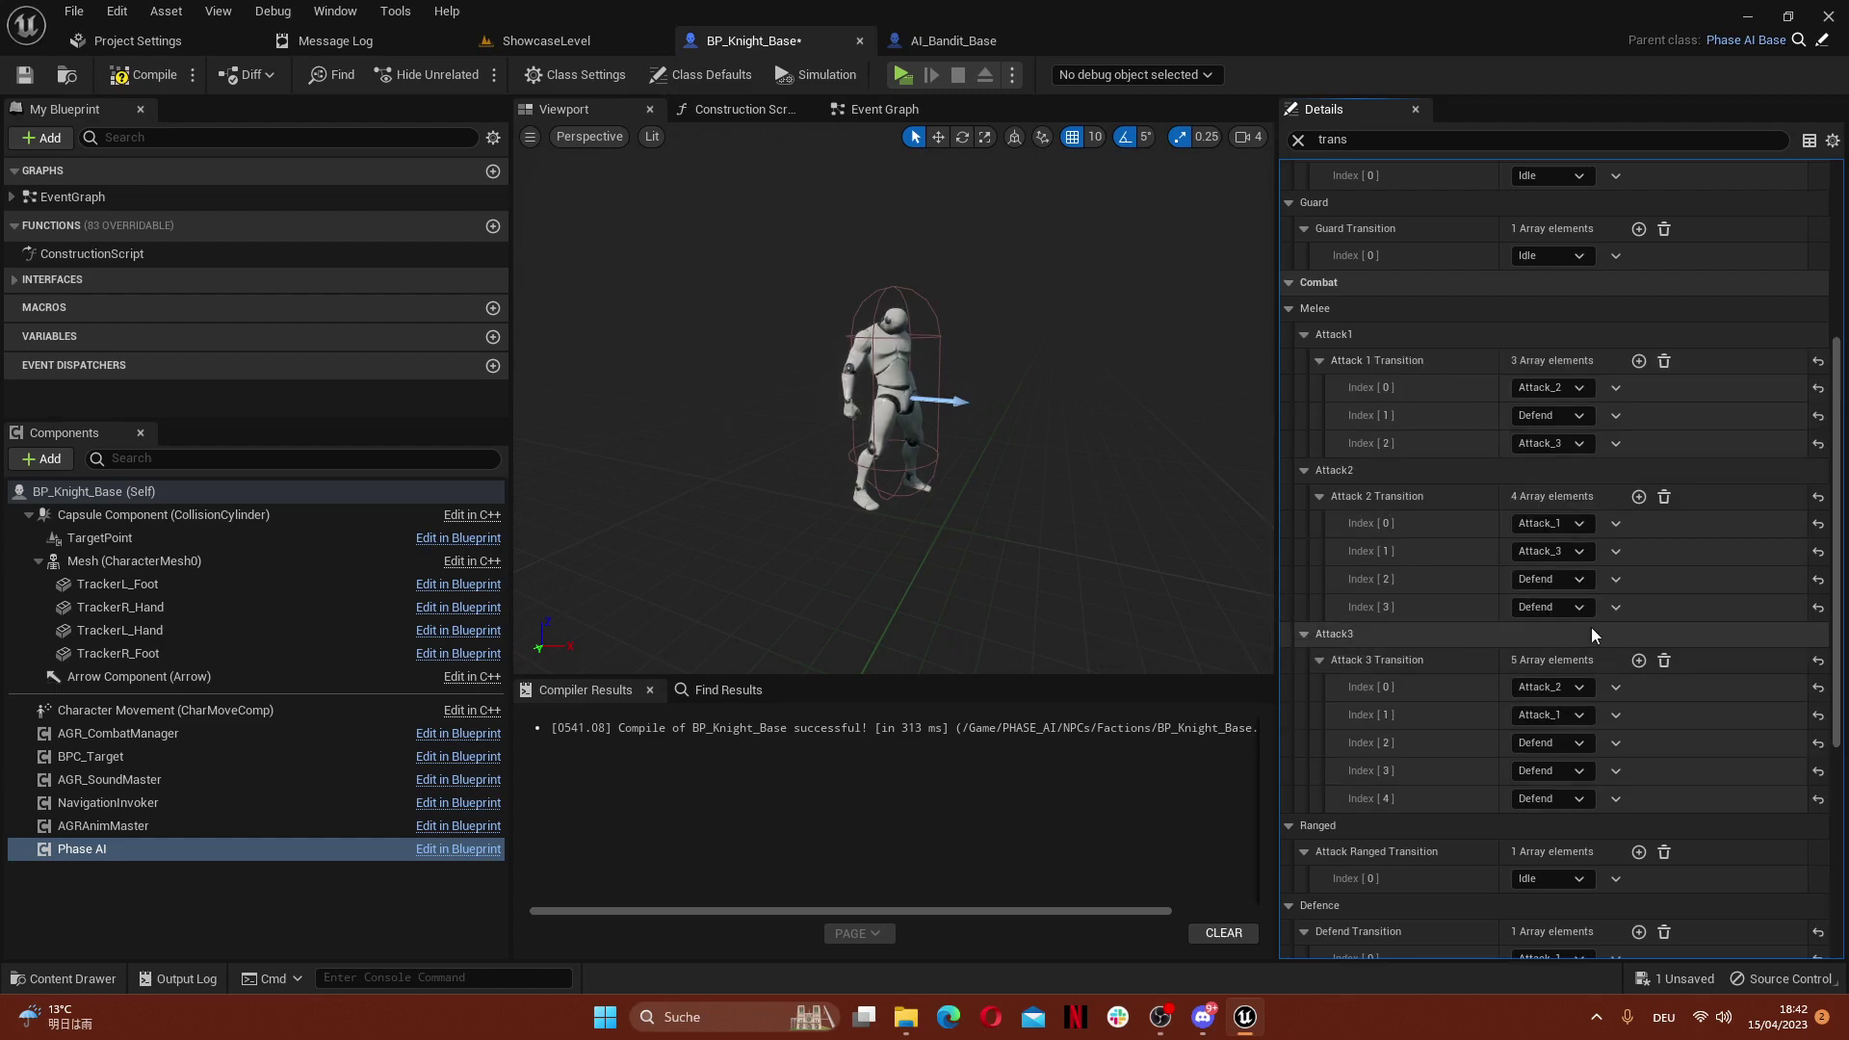
{"action": "scroll", "coordinate": [1494, 692], "scroll_direction": "down", "scroll_amount": 5}
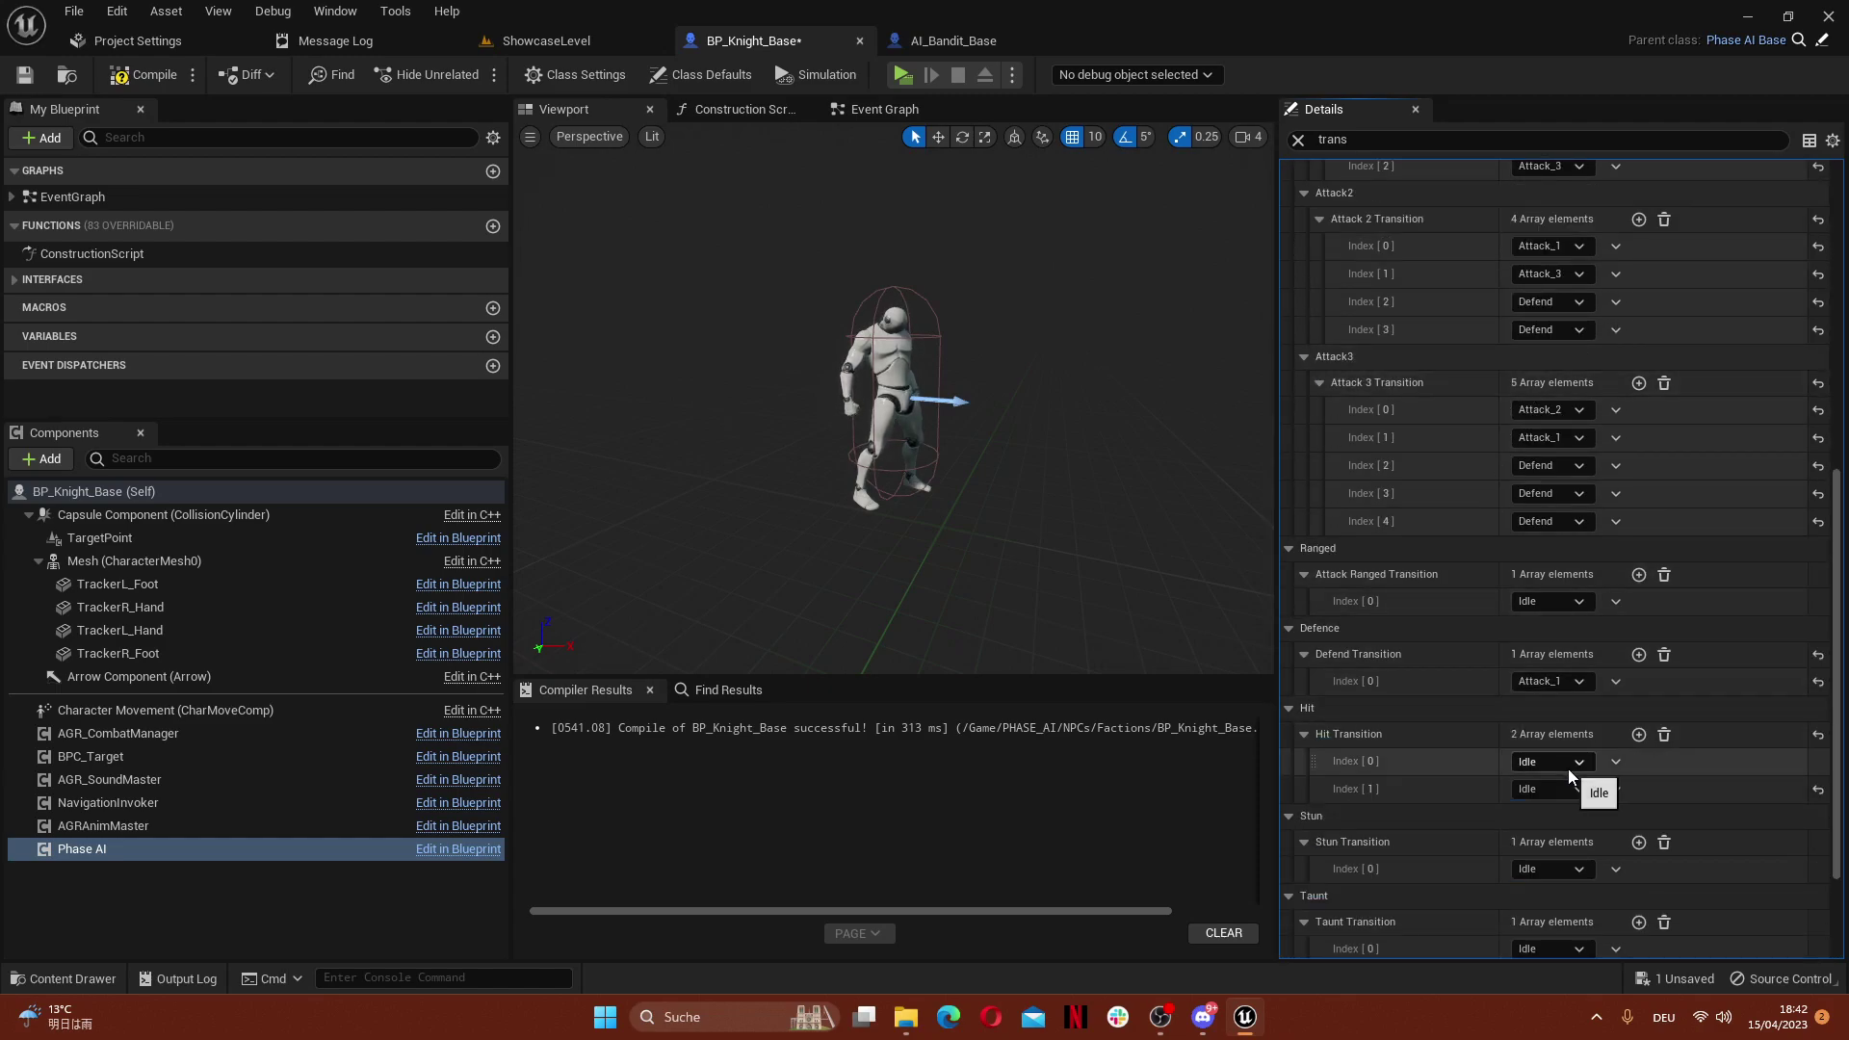
{"action": "left_click", "coordinate": [1570, 411]}
{"action": "left_click", "coordinate": [1541, 448]}
{"action": "left_click", "coordinate": [1553, 438]}
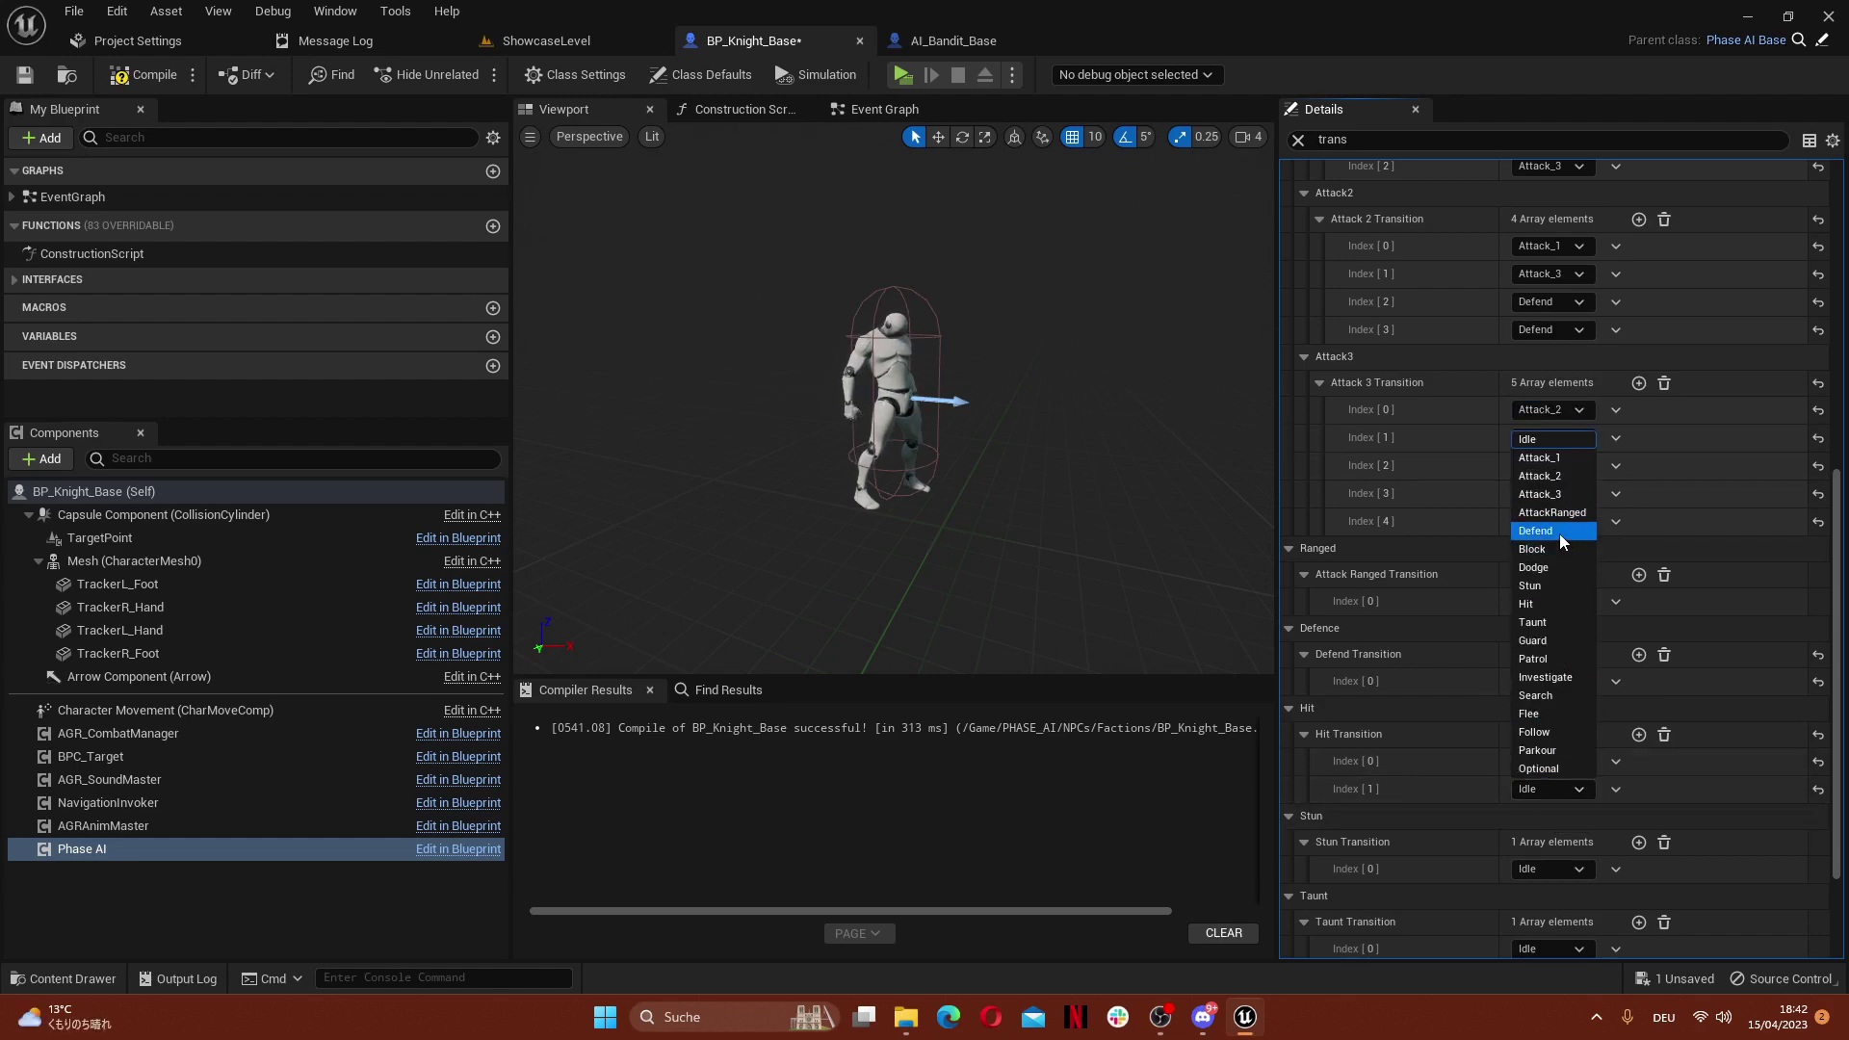
{"action": "left_click", "coordinate": [1559, 534]}
Fill the Stun Transition array with two elements: Attack_2 and Defend
{"action": "scroll", "coordinate": [1441, 708], "scroll_direction": "down", "scroll_amount": 3}
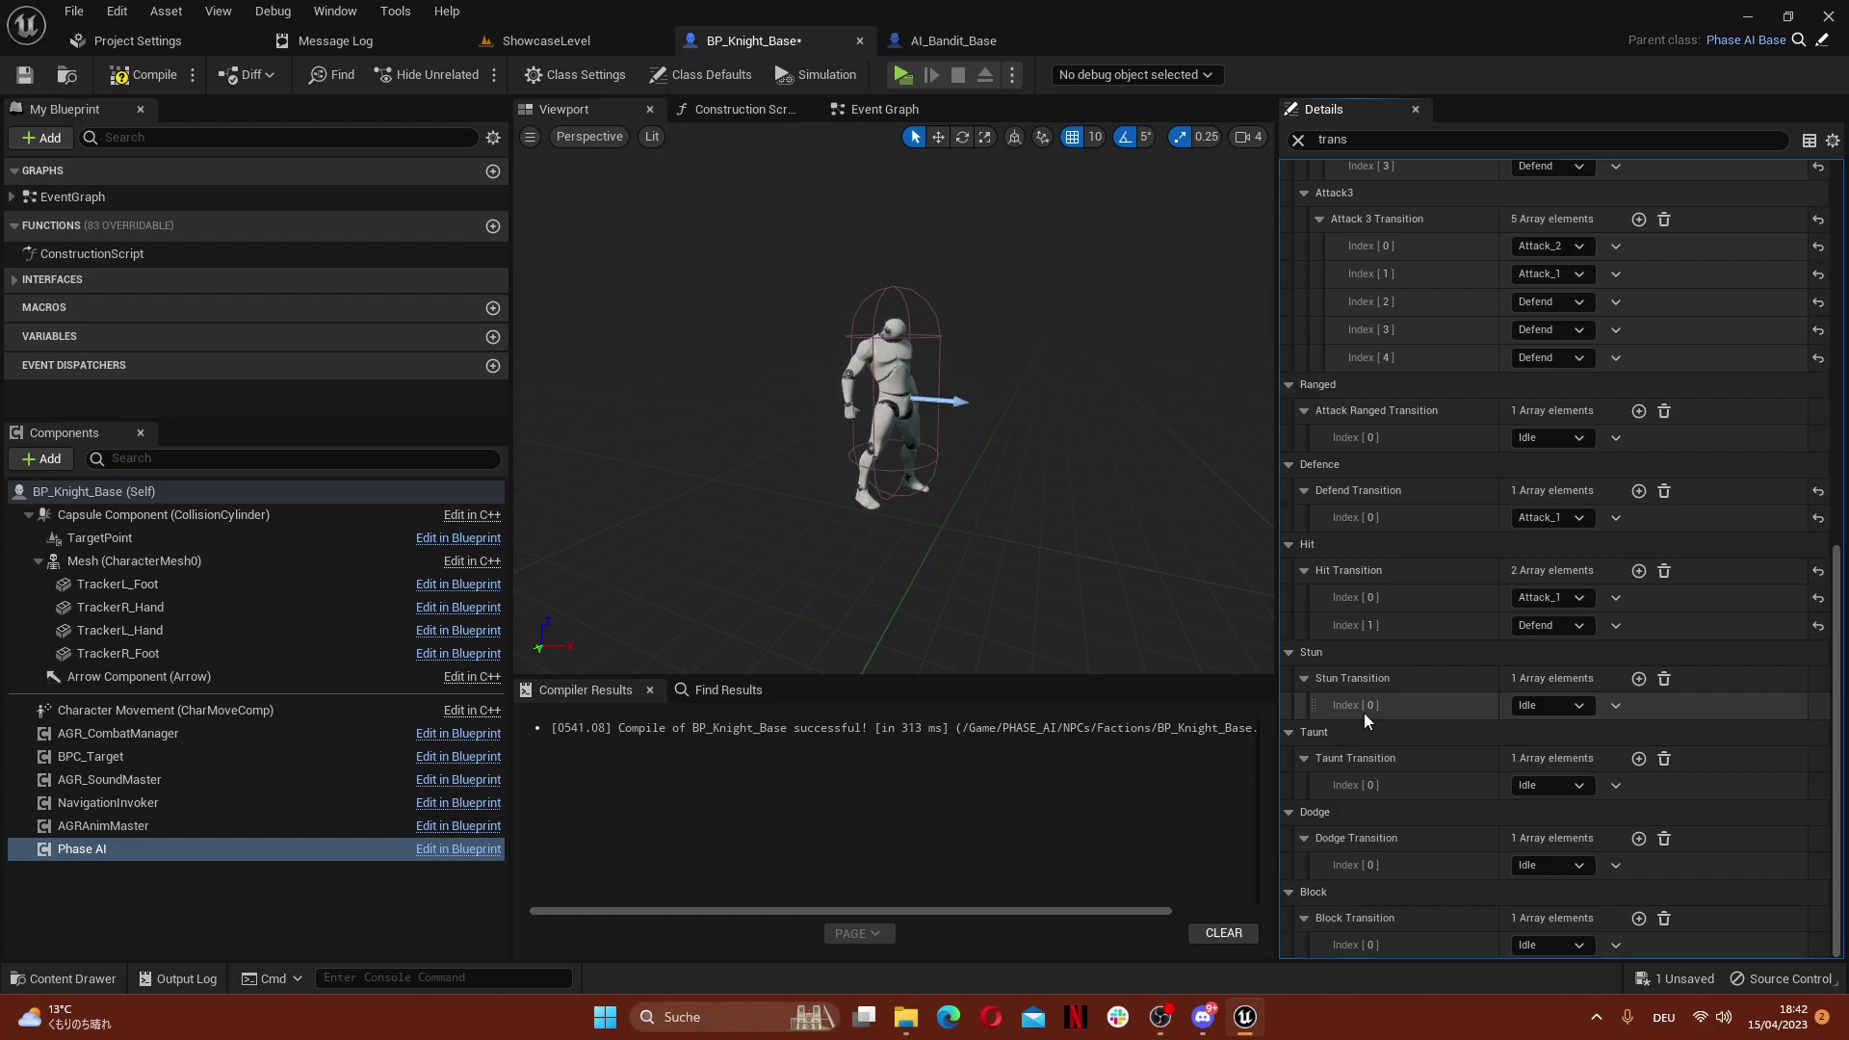
{"action": "left_click", "coordinate": [1552, 706]}
{"action": "left_click", "coordinate": [1554, 429]}
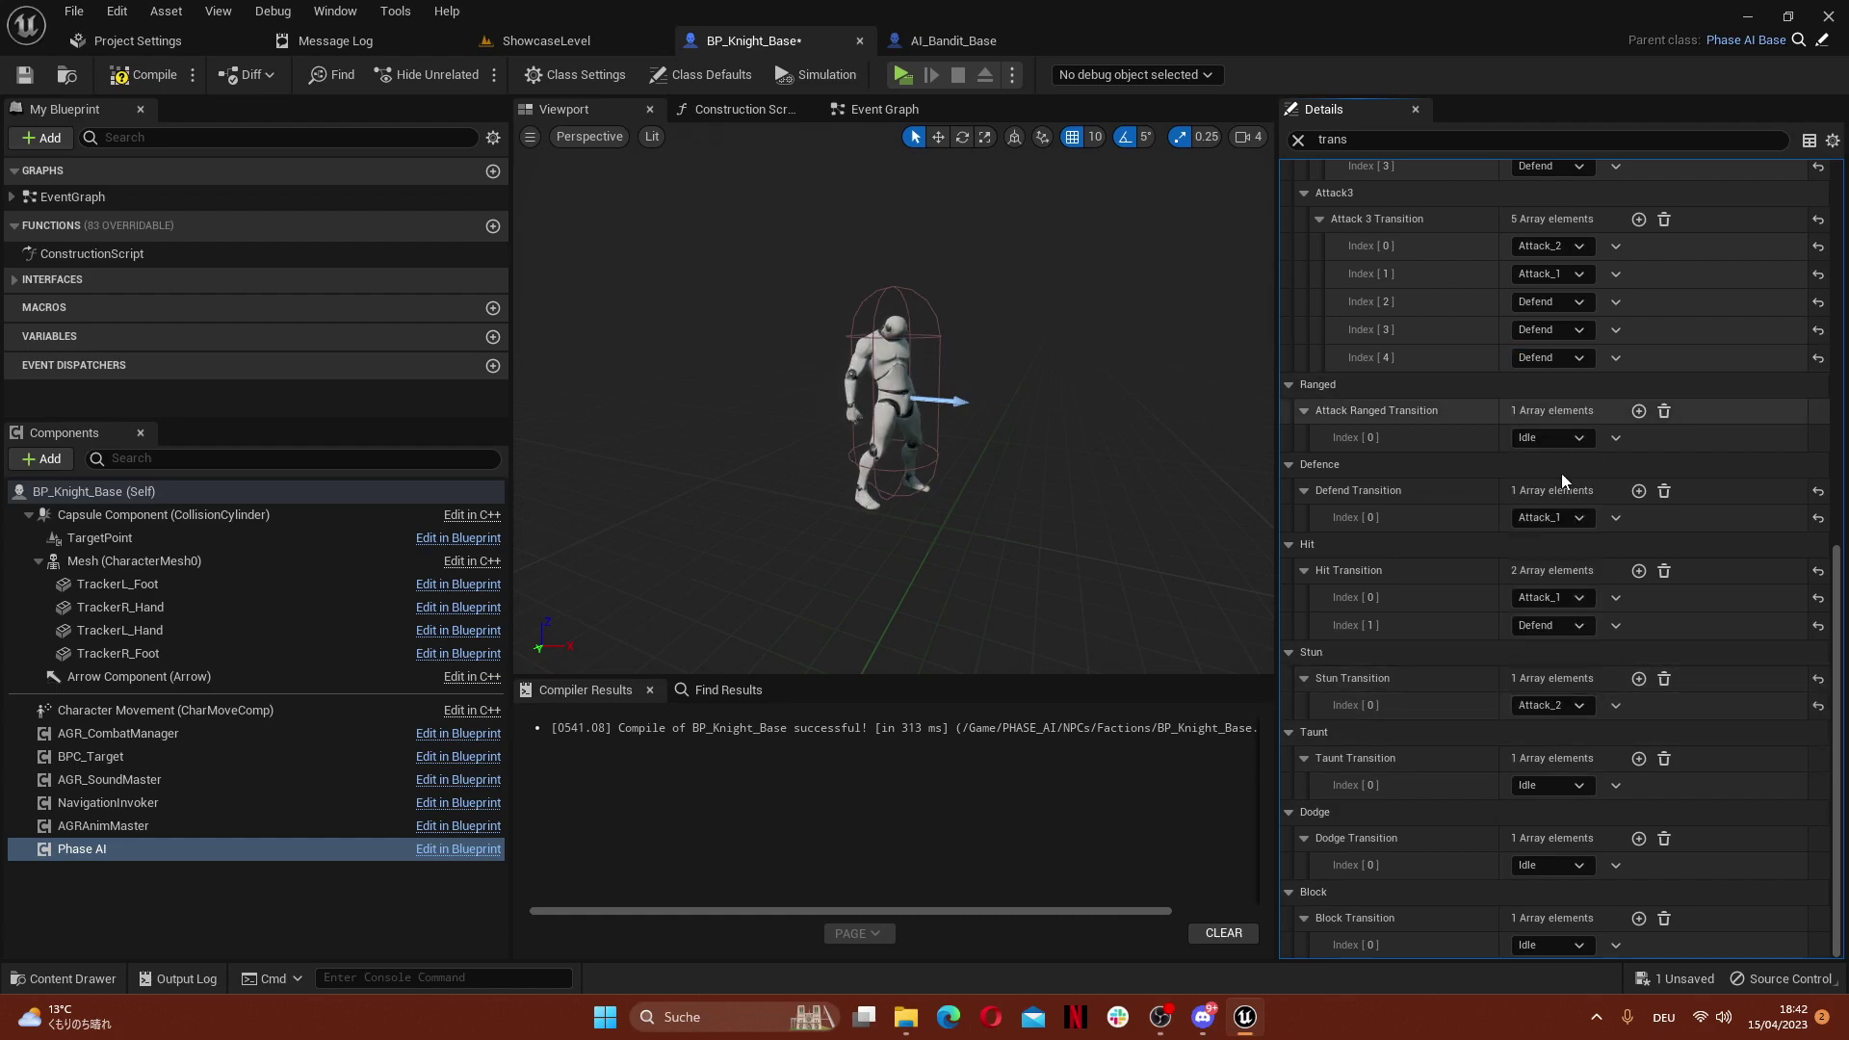
{"action": "left_click", "coordinate": [1639, 679]}
{"action": "left_click", "coordinate": [1553, 734]}
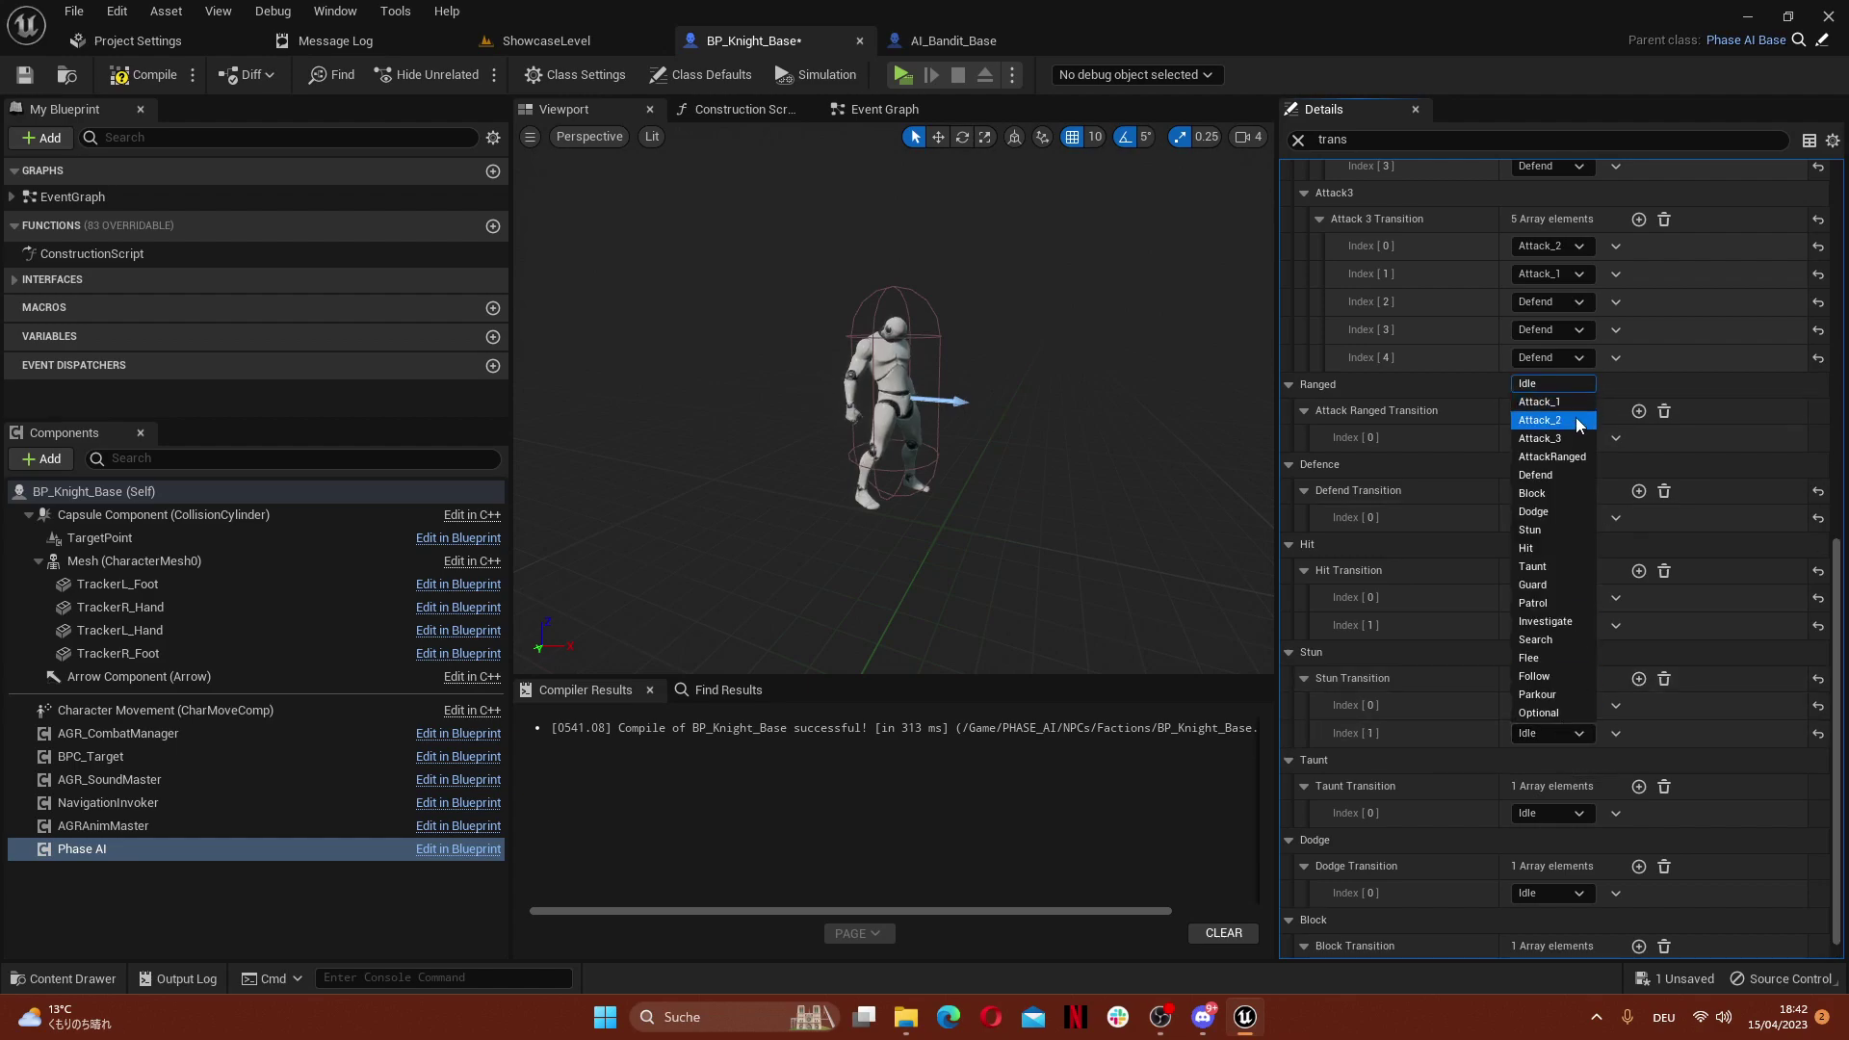
{"action": "left_click", "coordinate": [1566, 476]}
Expand the Taunt Transition array to three elements, setting the first to Attack_1 and the second to Attack_2
{"action": "scroll", "coordinate": [1497, 732], "scroll_direction": "down", "scroll_amount": 1}
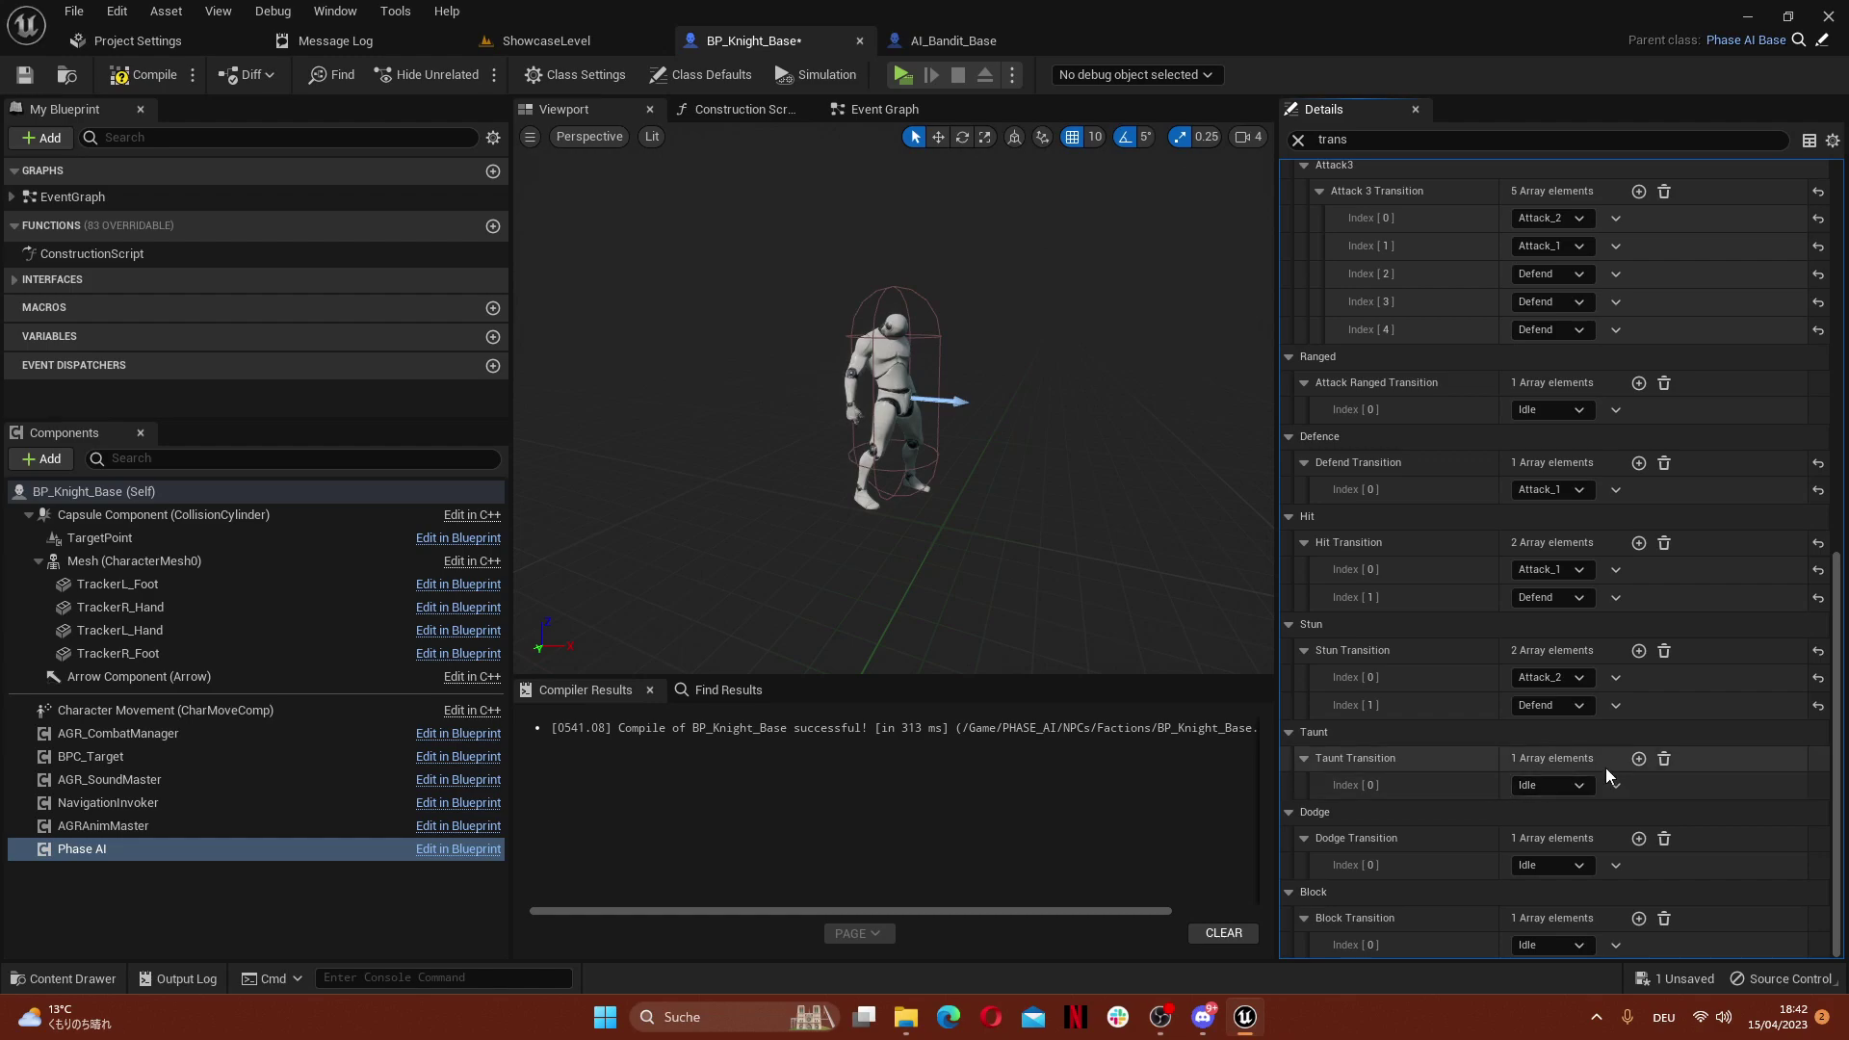
{"action": "left_click", "coordinate": [1638, 759]}
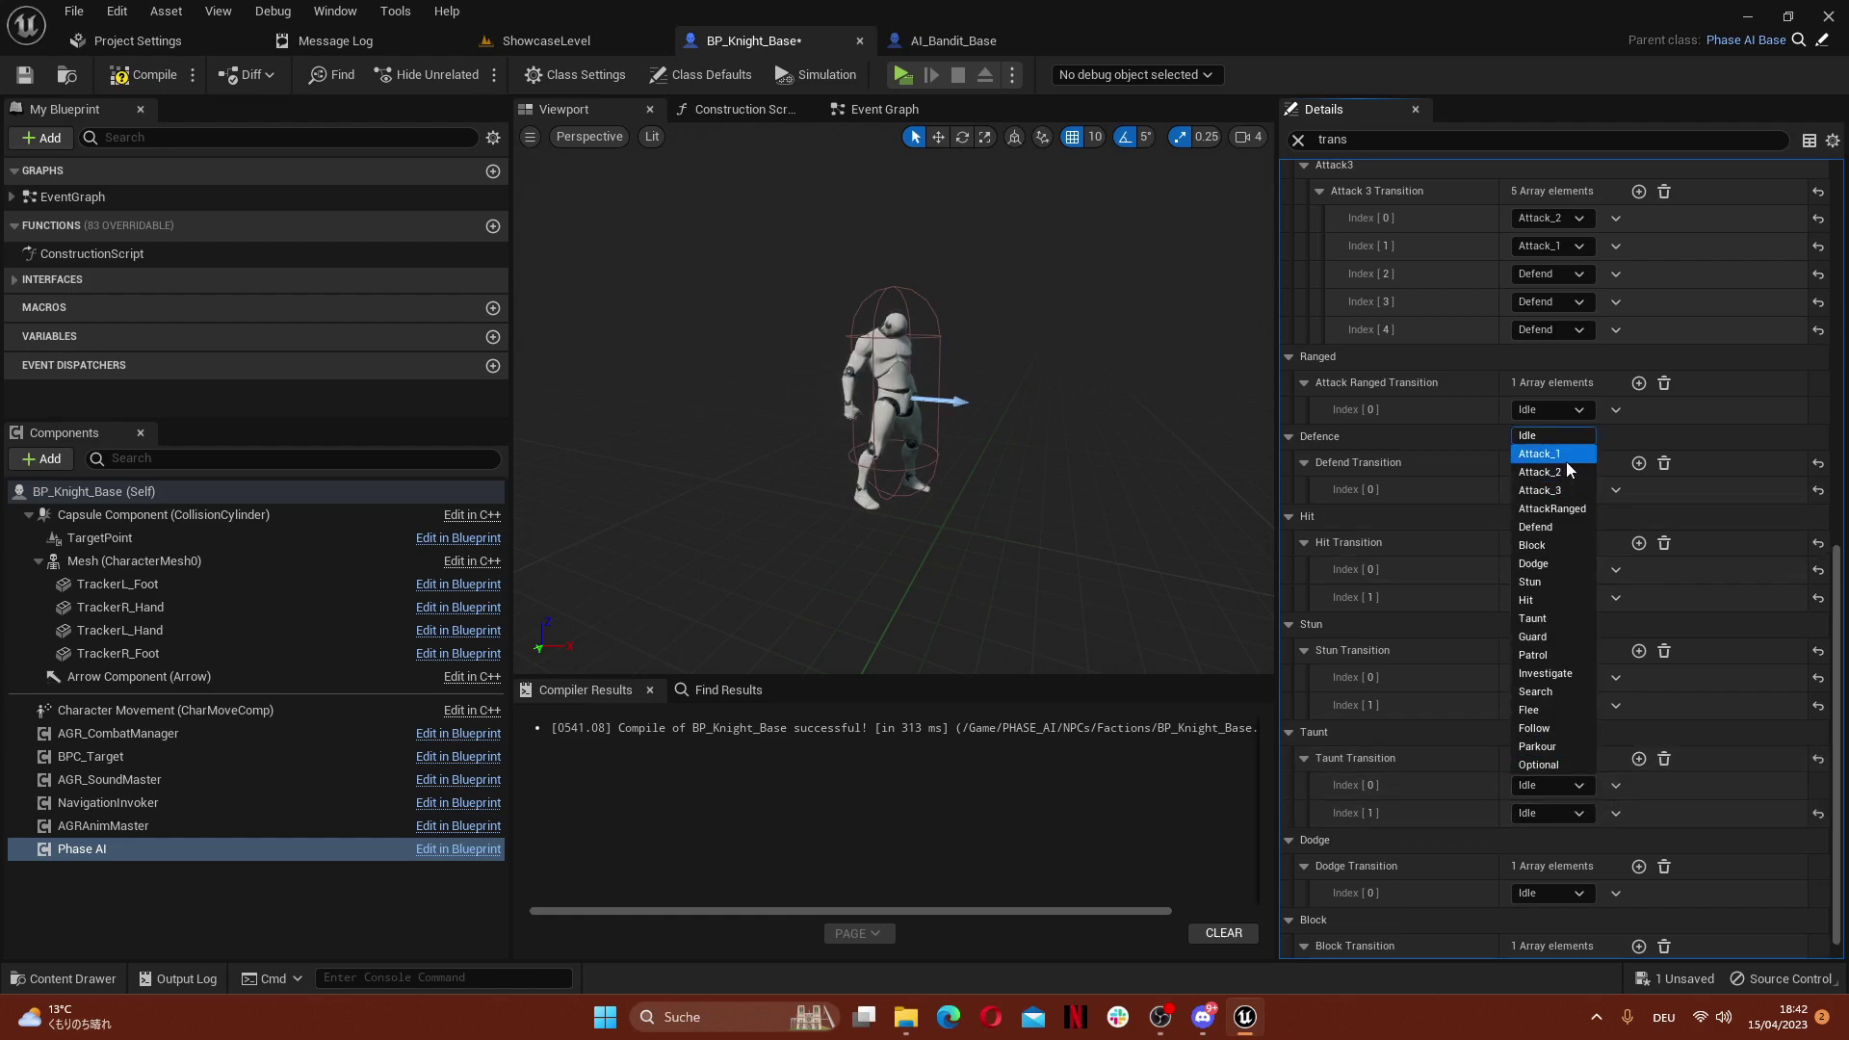
{"action": "left_click", "coordinate": [1551, 472]}
{"action": "left_click", "coordinate": [1536, 813]}
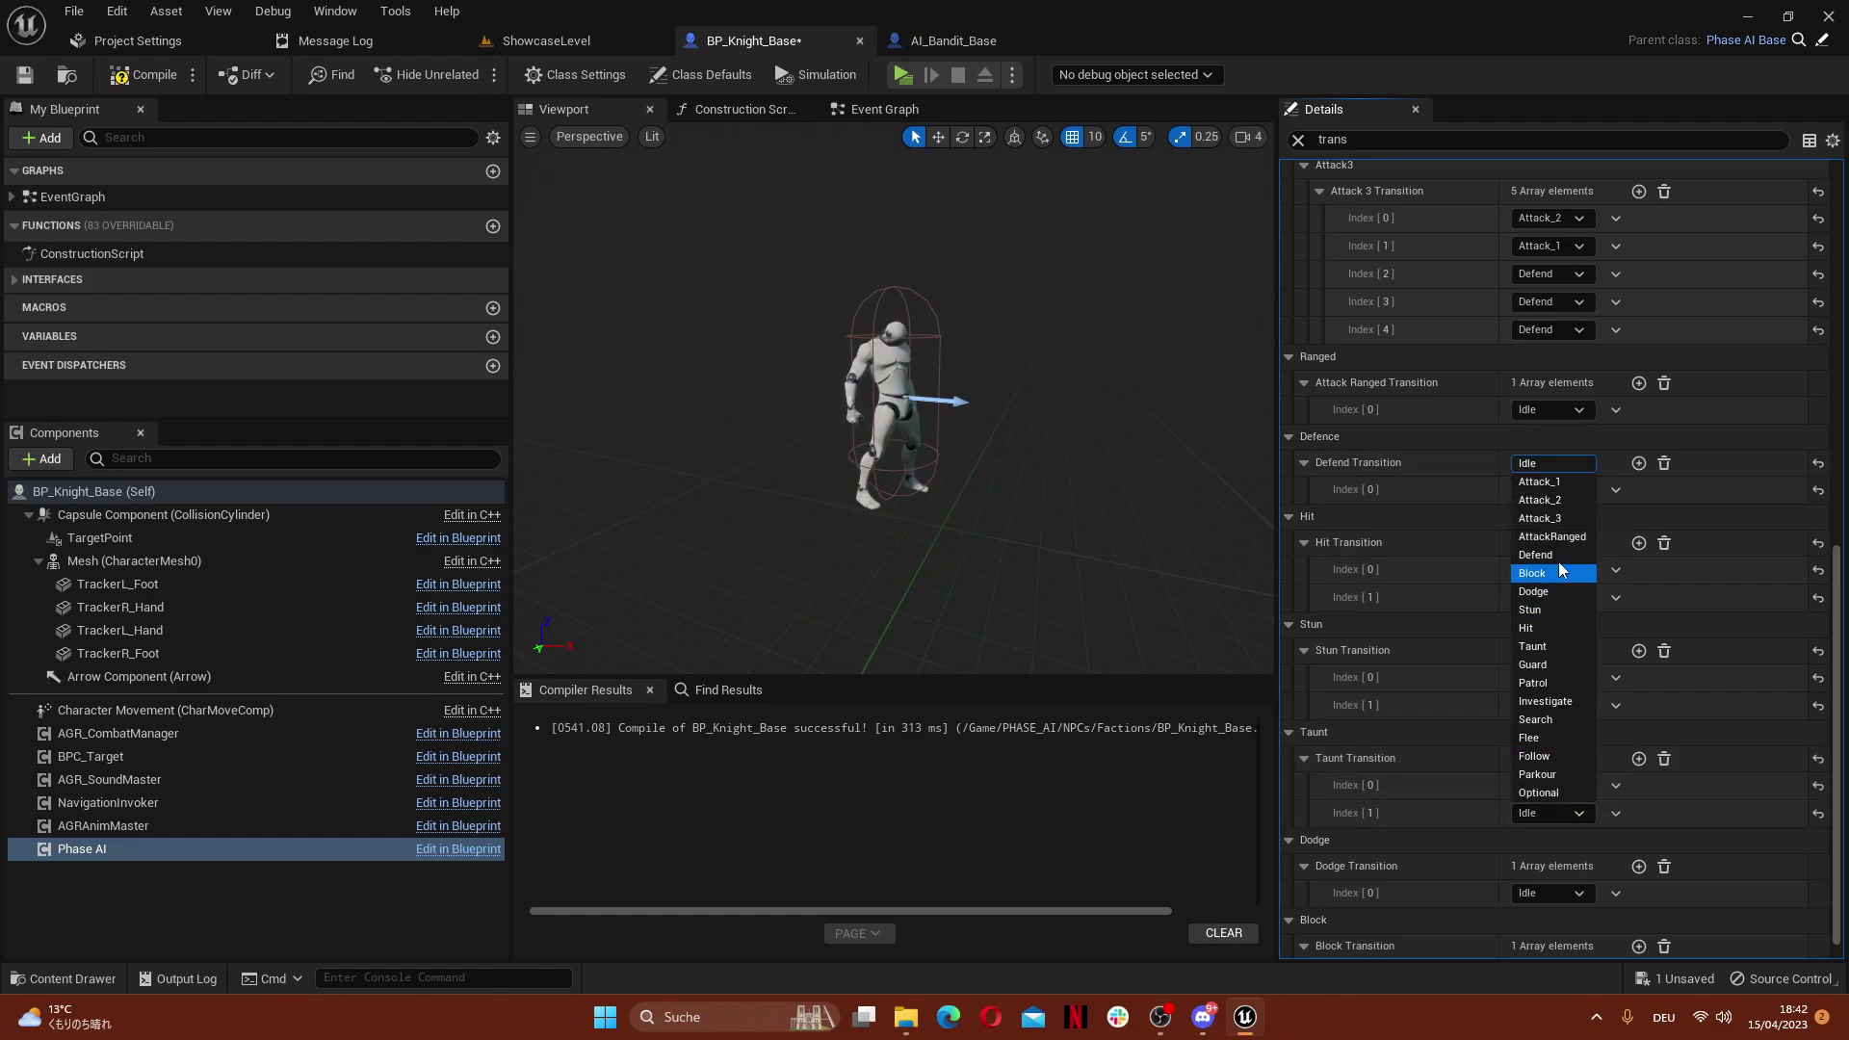
{"action": "left_click", "coordinate": [1549, 502]}
{"action": "left_click", "coordinate": [1639, 759]}
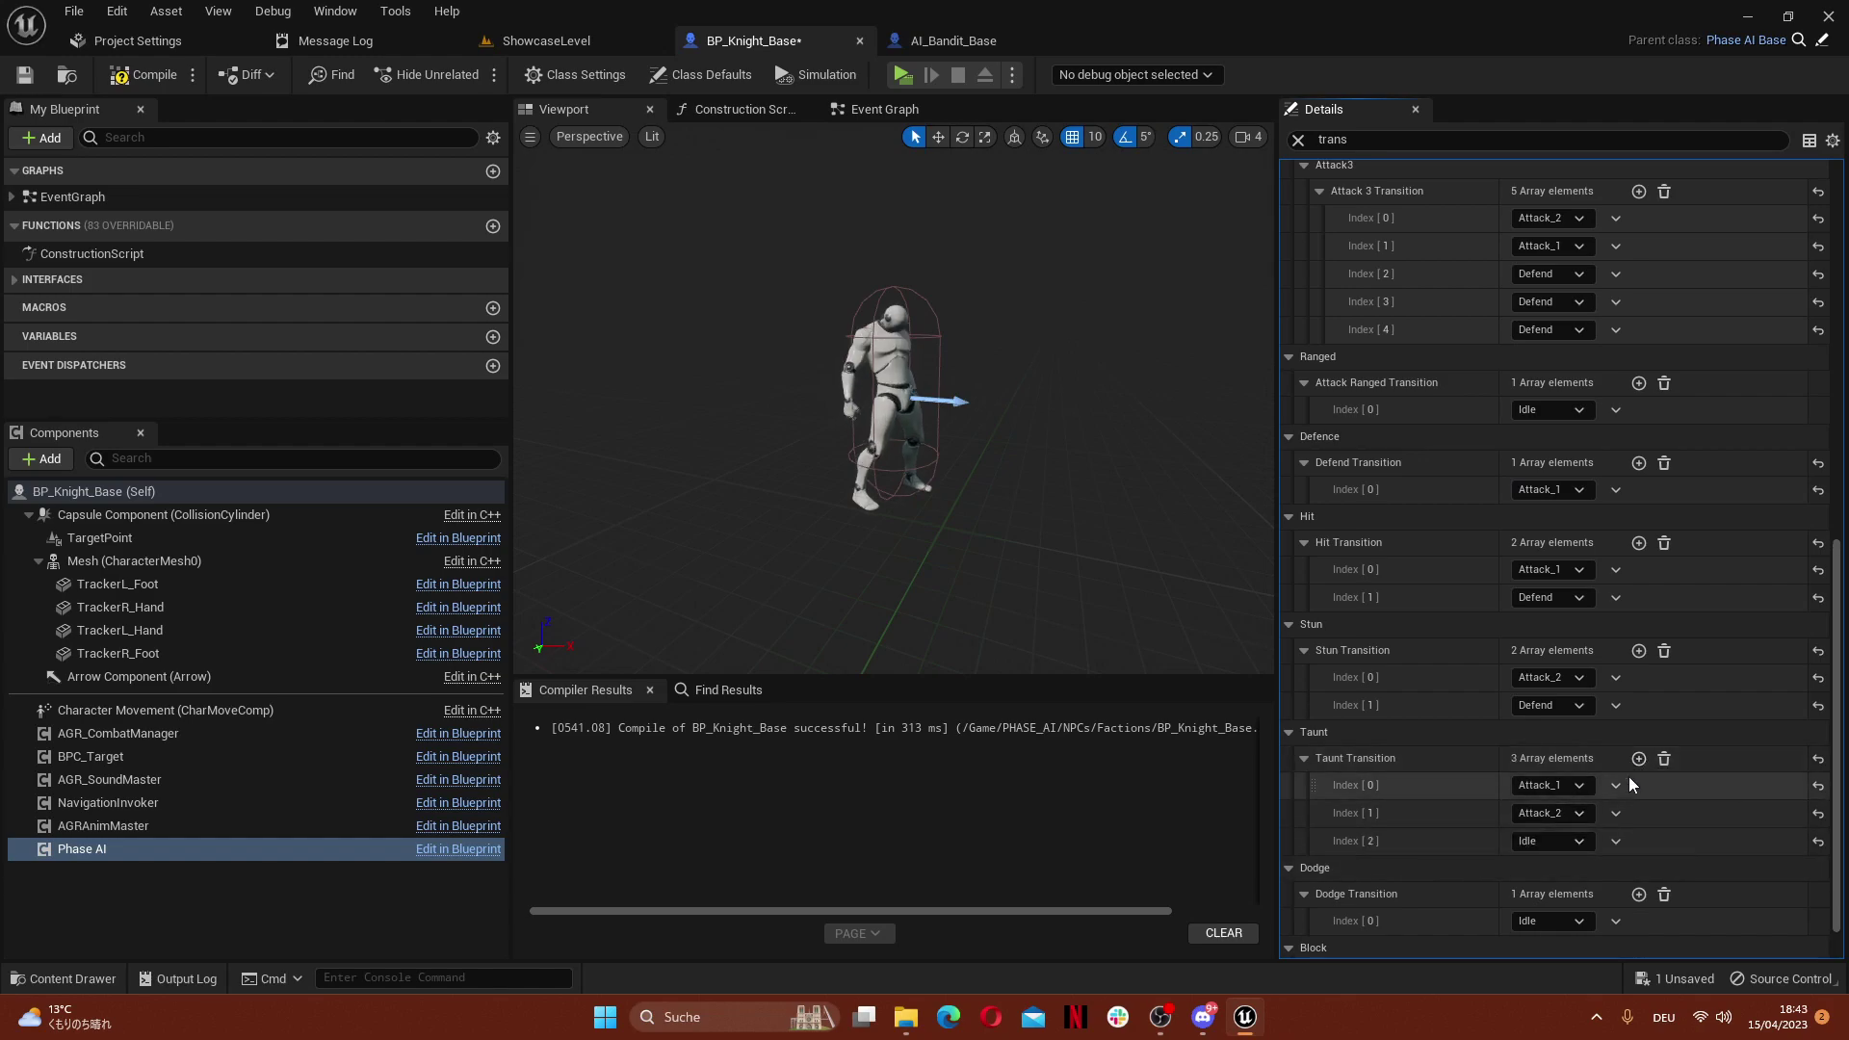
Set the third Taunt transition of the Phase AI component to Defend and the first Dodge transition to Attack_1
{"action": "left_click", "coordinate": [1551, 840]}
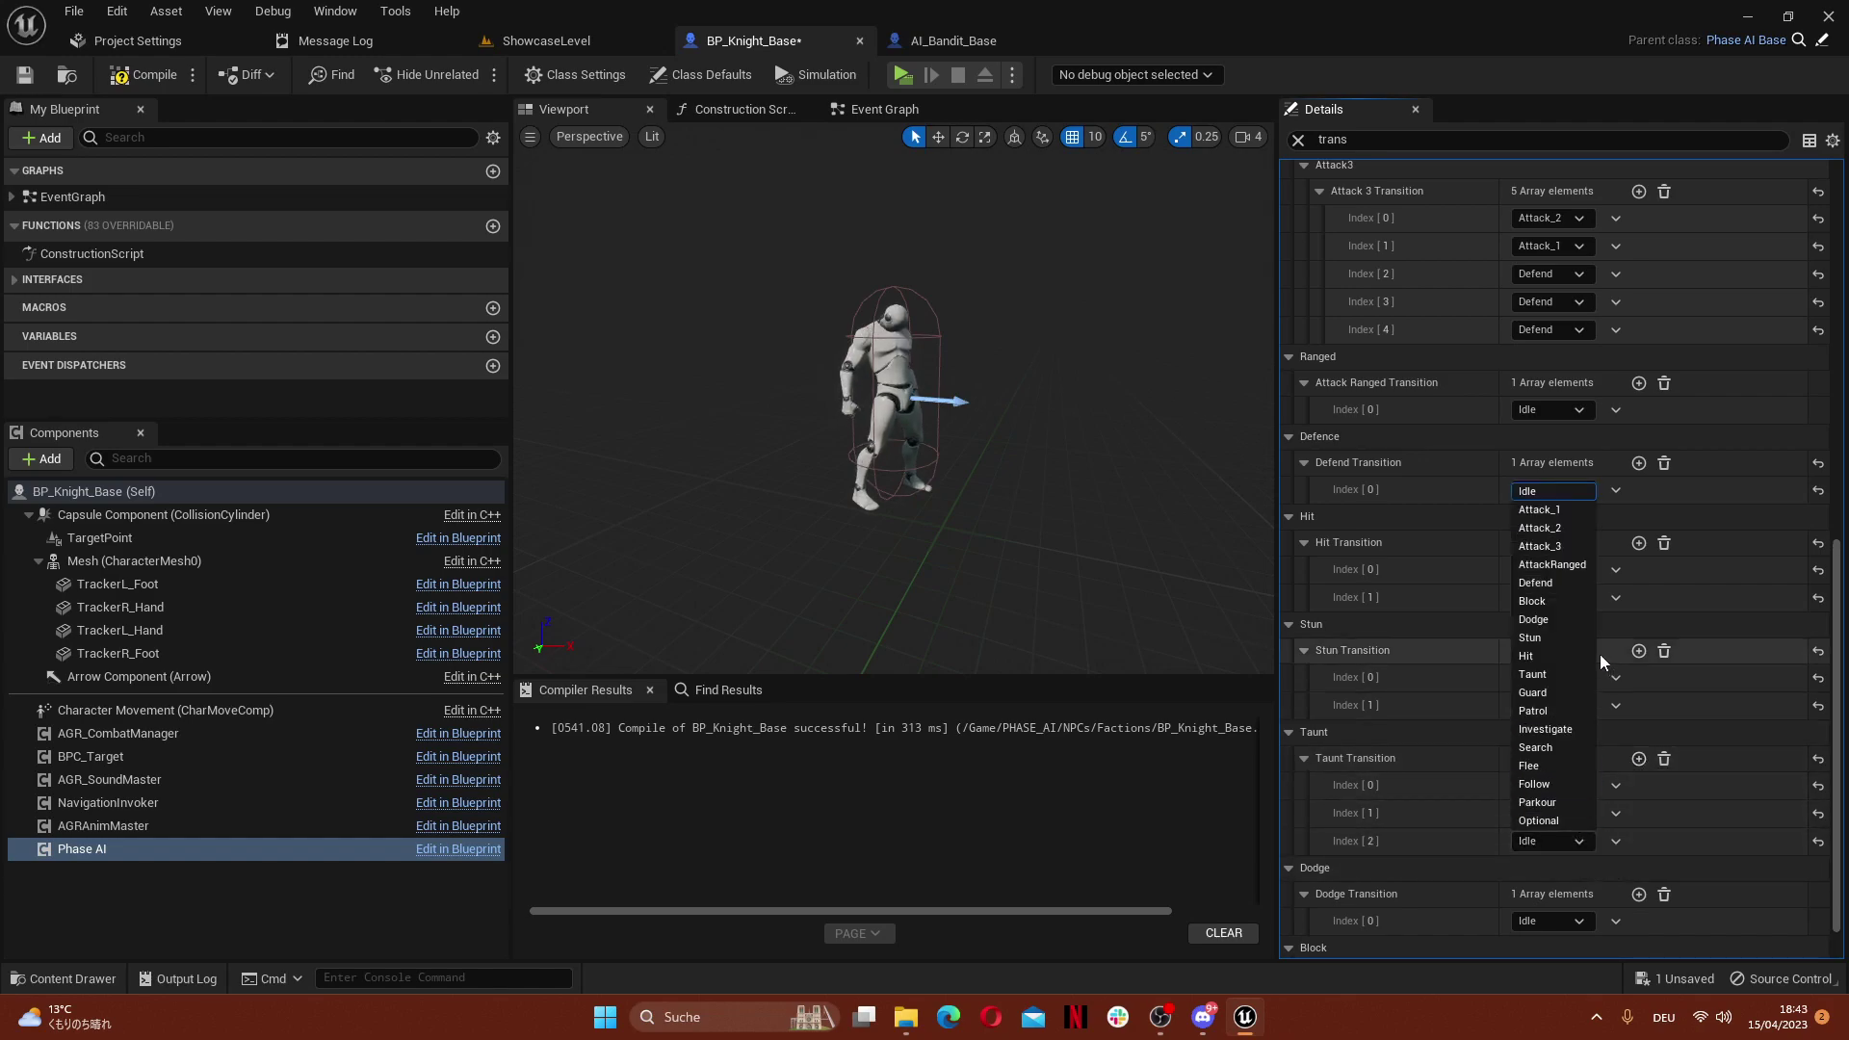
{"action": "left_click", "coordinate": [1551, 583]}
{"action": "scroll", "coordinate": [1412, 804], "scroll_direction": "down", "scroll_amount": 1}
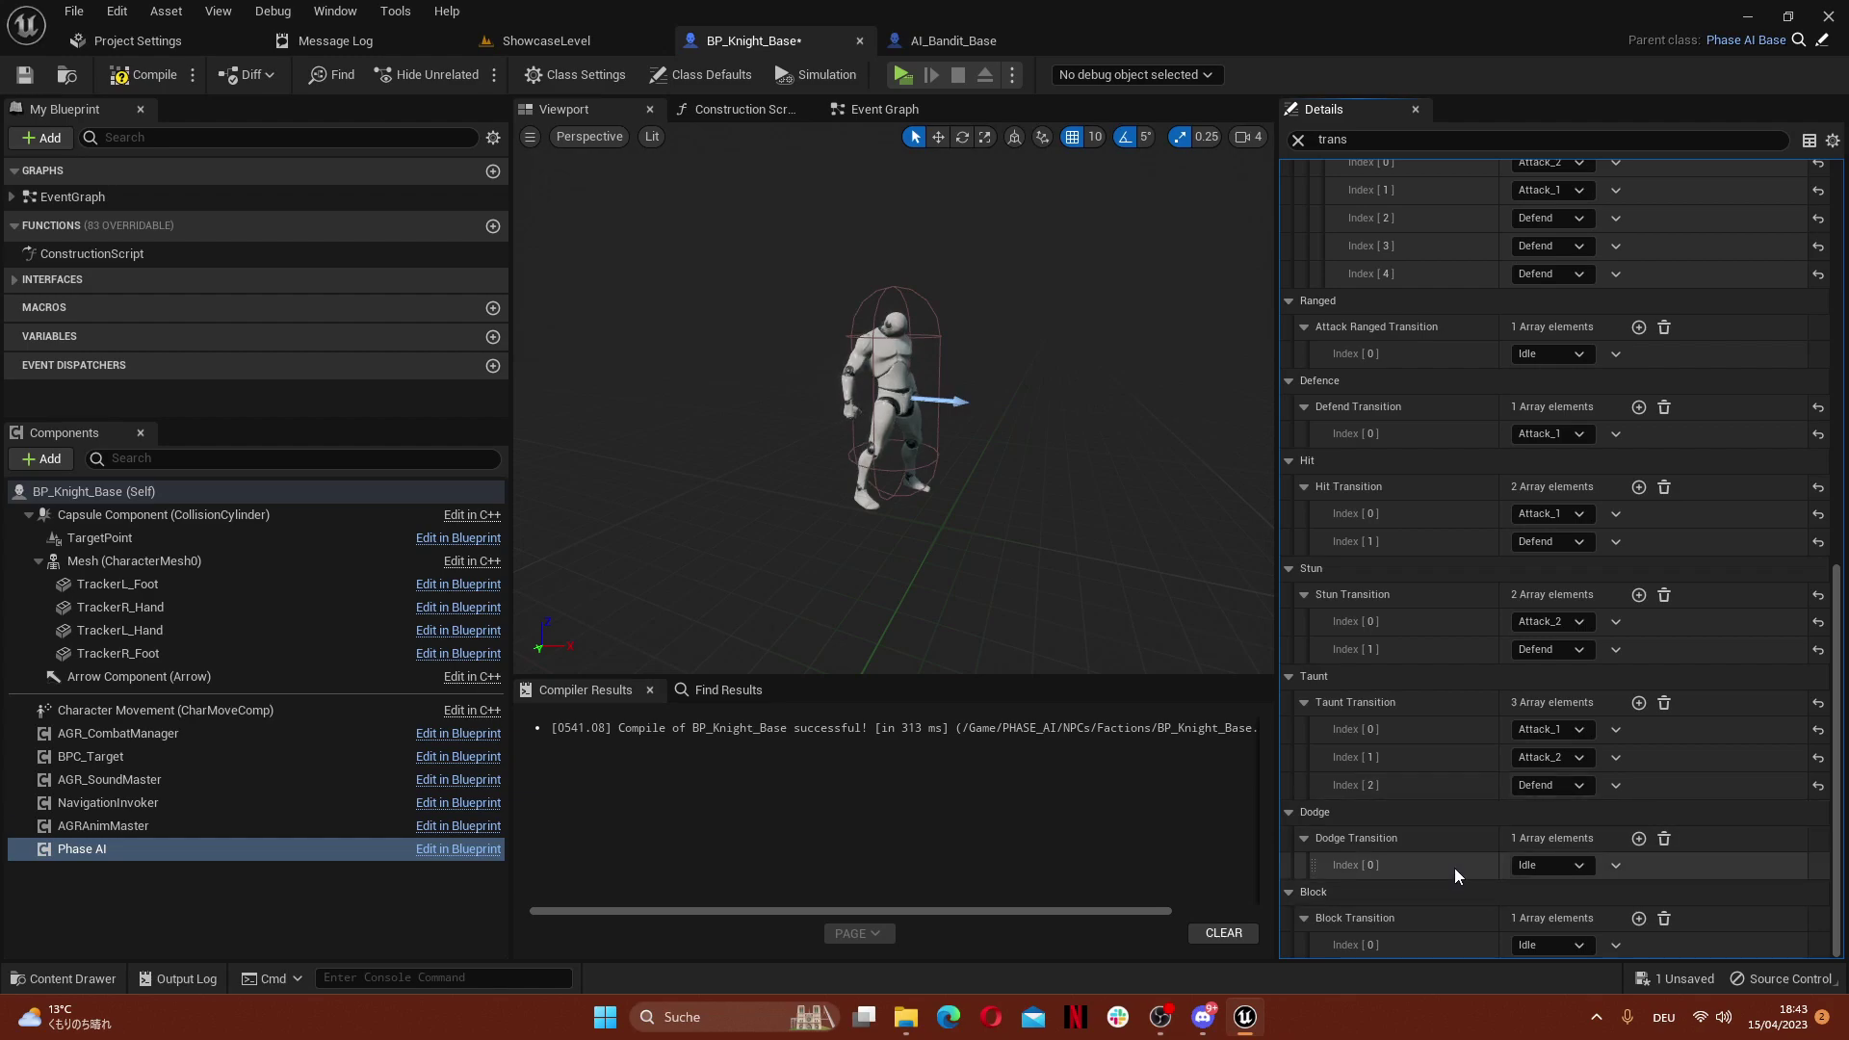
{"action": "left_click", "coordinate": [1531, 867]}
{"action": "left_click", "coordinate": [1541, 536]}
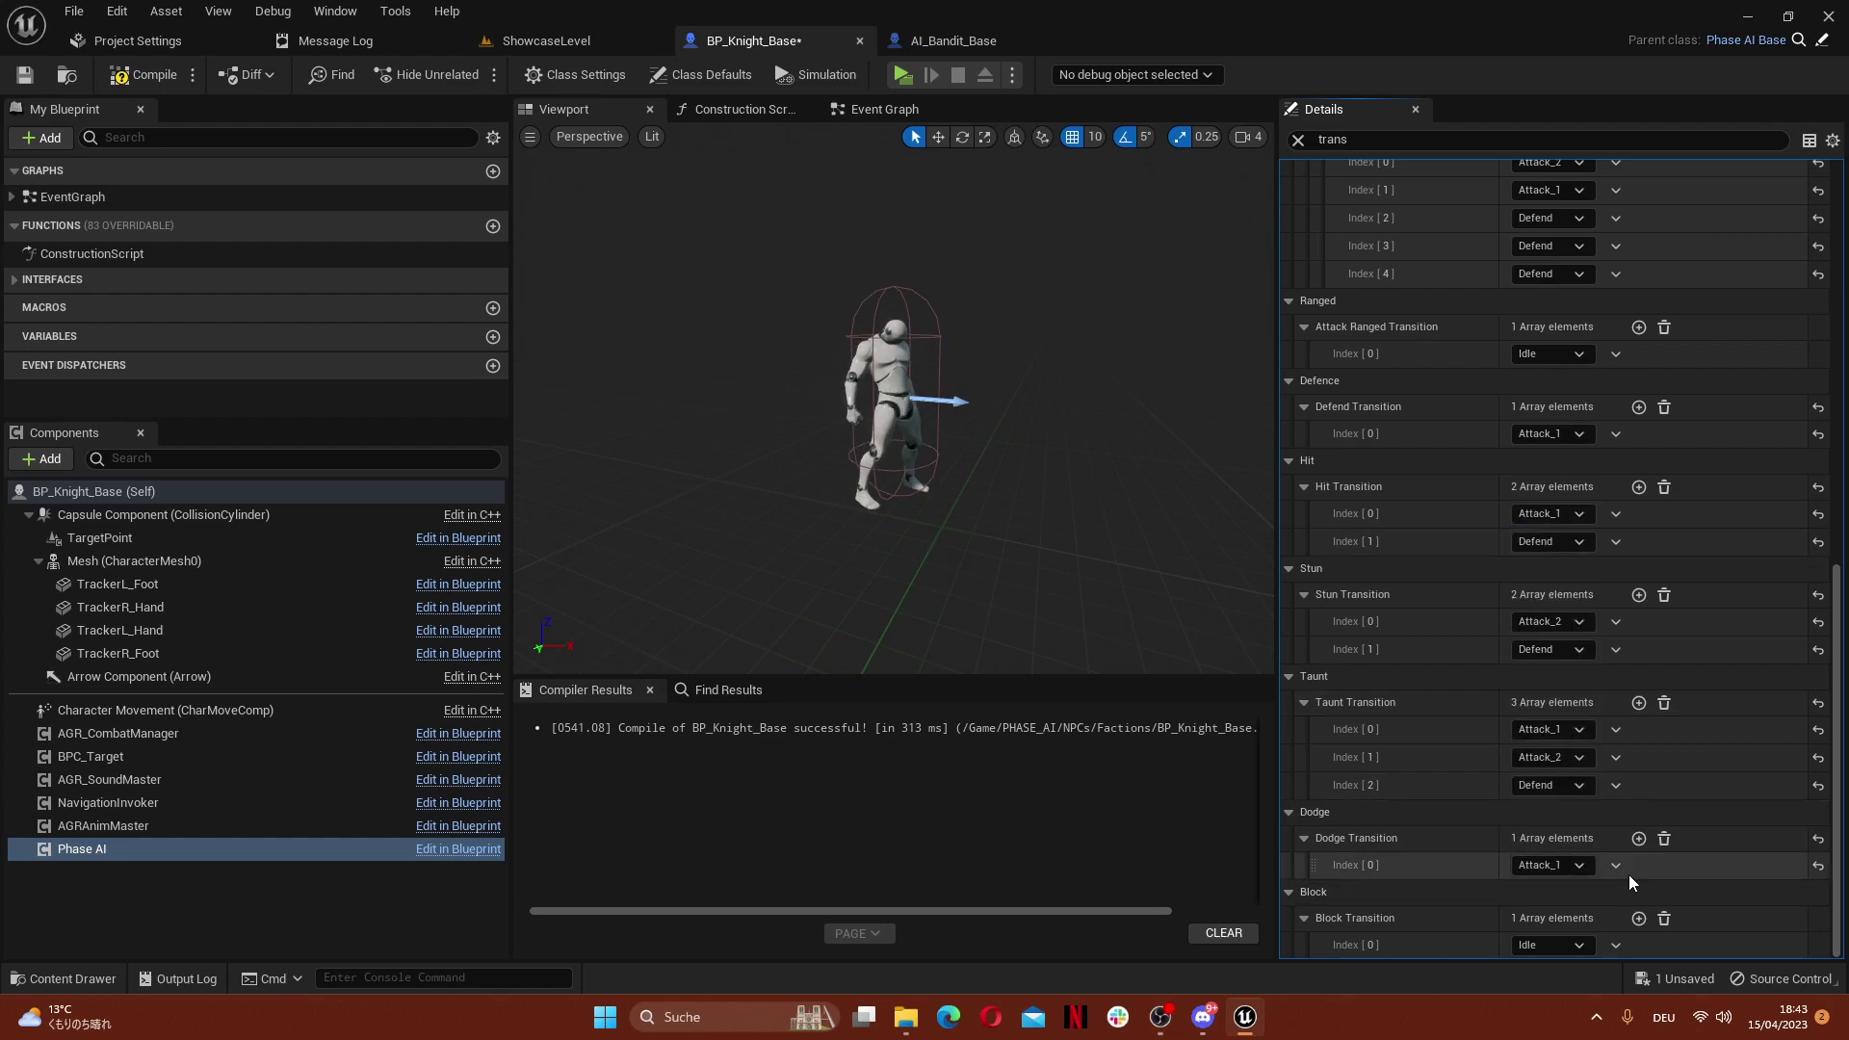
Add two more Dodge transitions and set them to Attack_2 and Defend
{"action": "left_click", "coordinate": [1639, 839]}
{"action": "left_click", "coordinate": [1553, 893]}
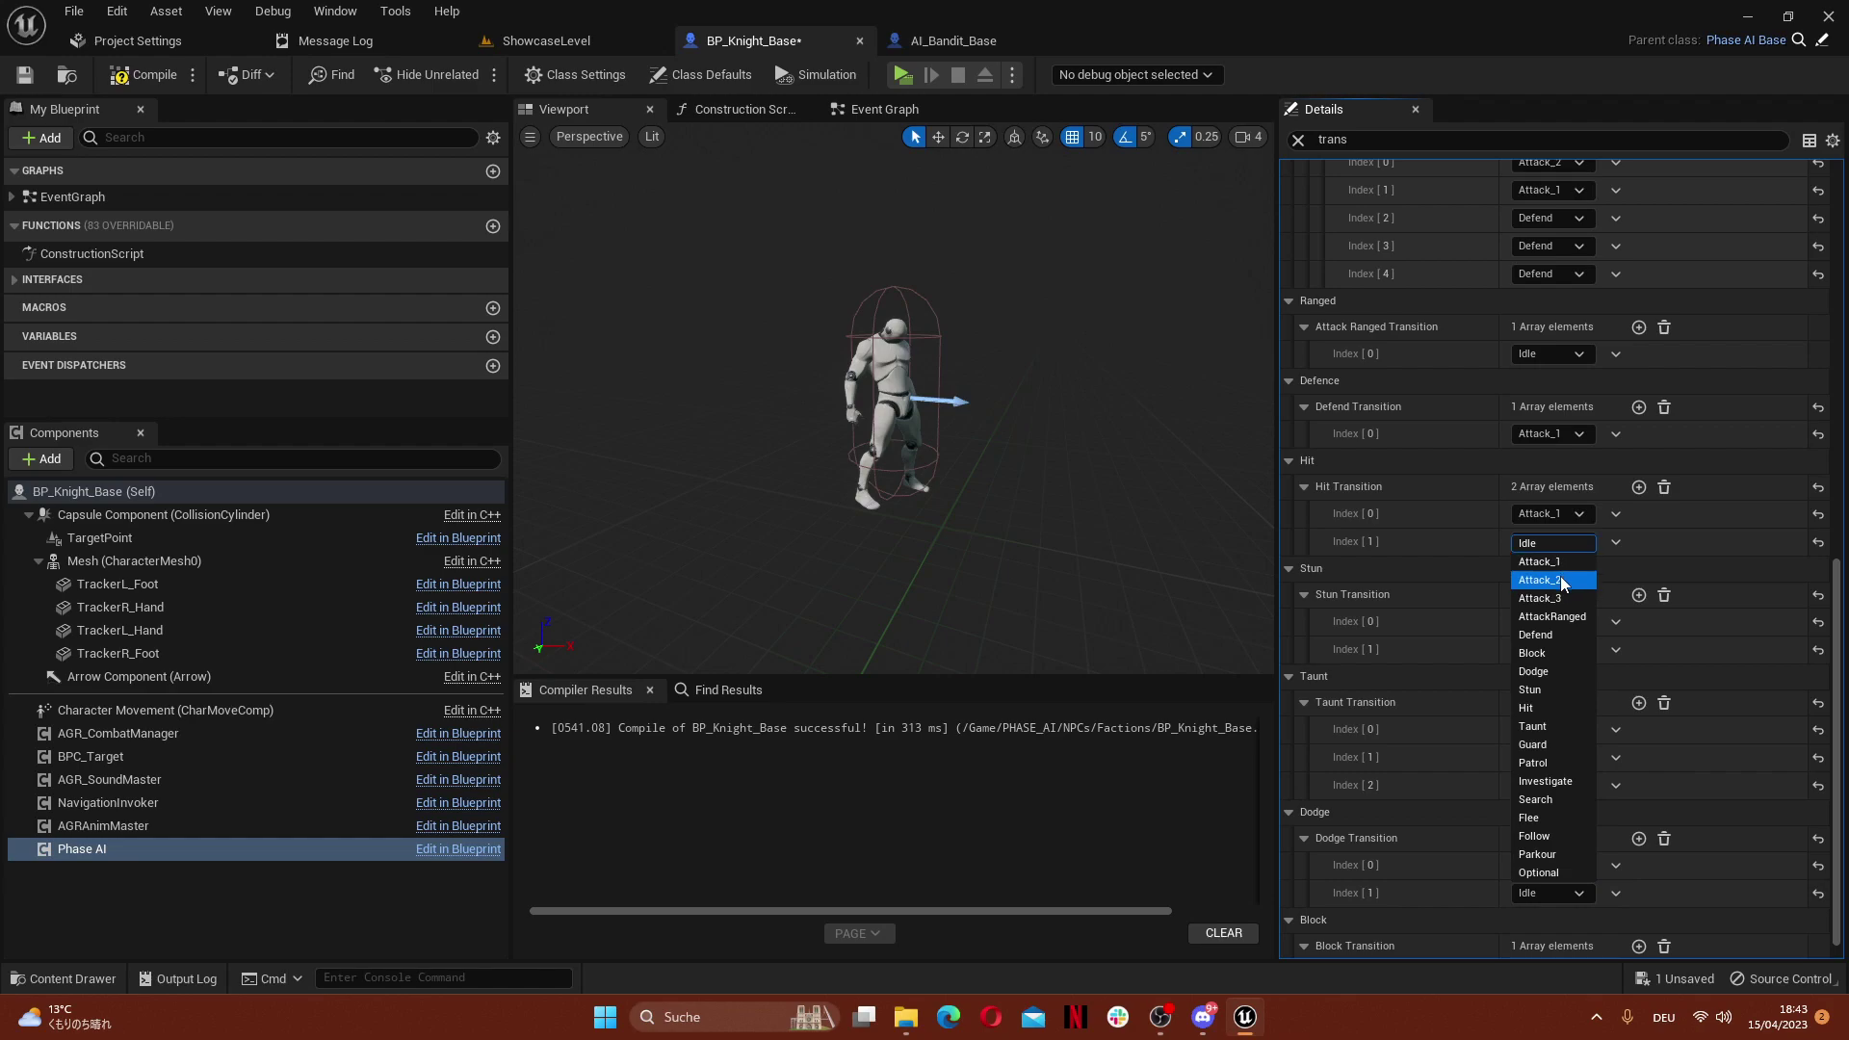
{"action": "left_click", "coordinate": [1561, 575]}
{"action": "left_click", "coordinate": [1640, 839]}
{"action": "left_click", "coordinate": [1541, 920]}
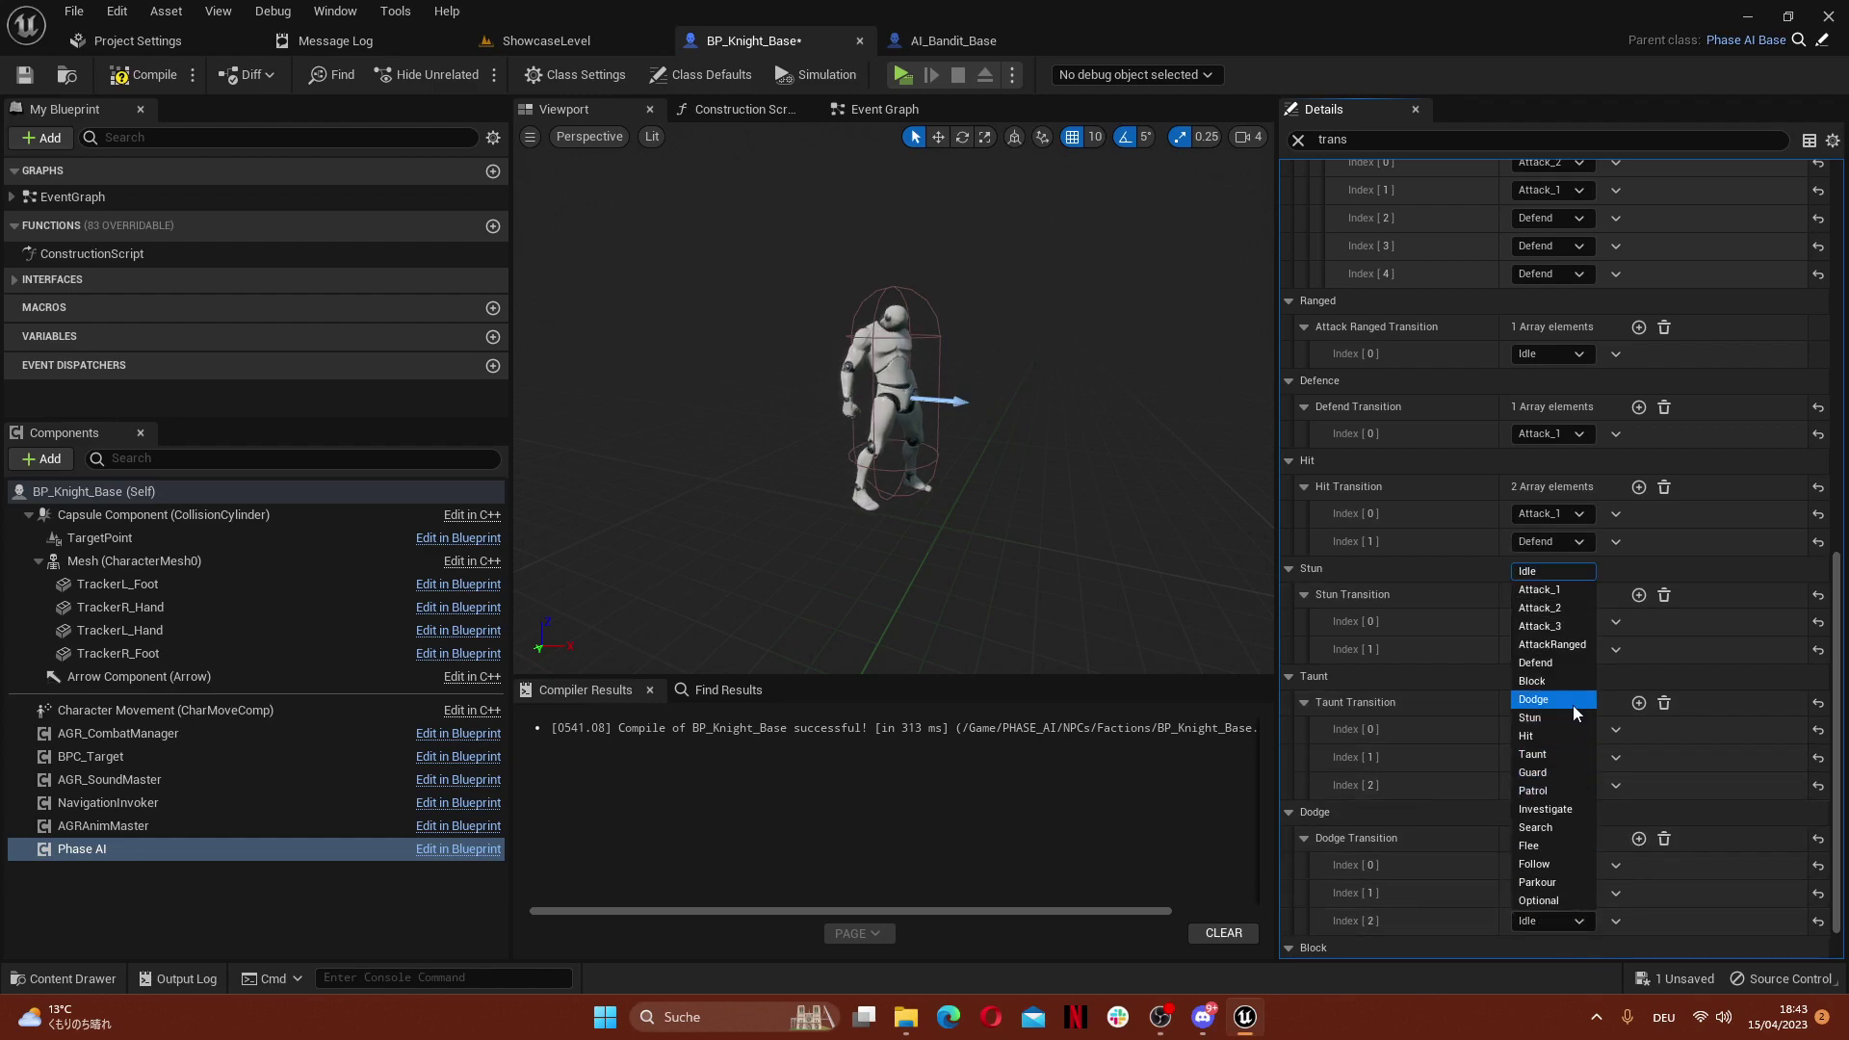
{"action": "left_click", "coordinate": [1564, 664]}
Extend the Block transition array by two elements and set its three entries to Attack_1, Defend and Attack_3
{"action": "scroll", "coordinate": [1473, 807], "scroll_direction": "down", "scroll_amount": 2}
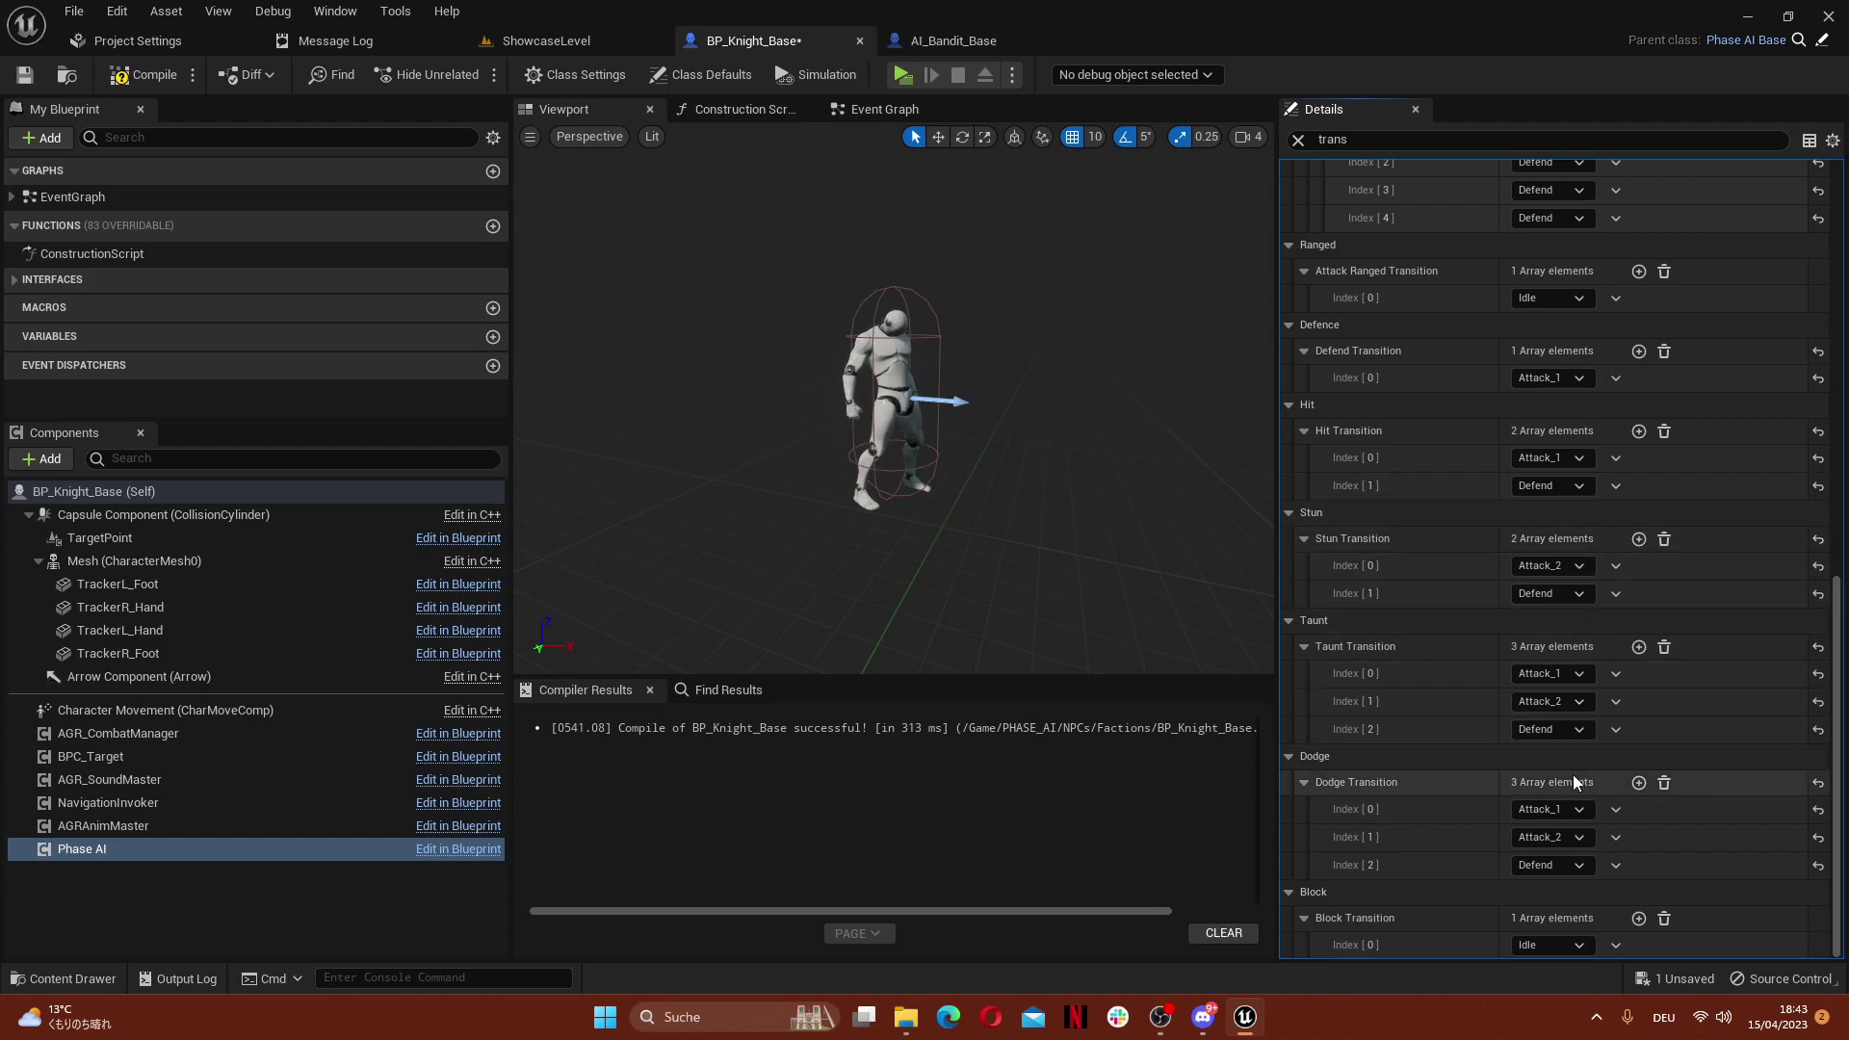
{"action": "left_click", "coordinate": [1639, 919]}
{"action": "left_click", "coordinate": [1638, 918]}
{"action": "scroll", "coordinate": [1627, 874], "scroll_direction": "down", "scroll_amount": 1}
{"action": "left_click", "coordinate": [1543, 890]}
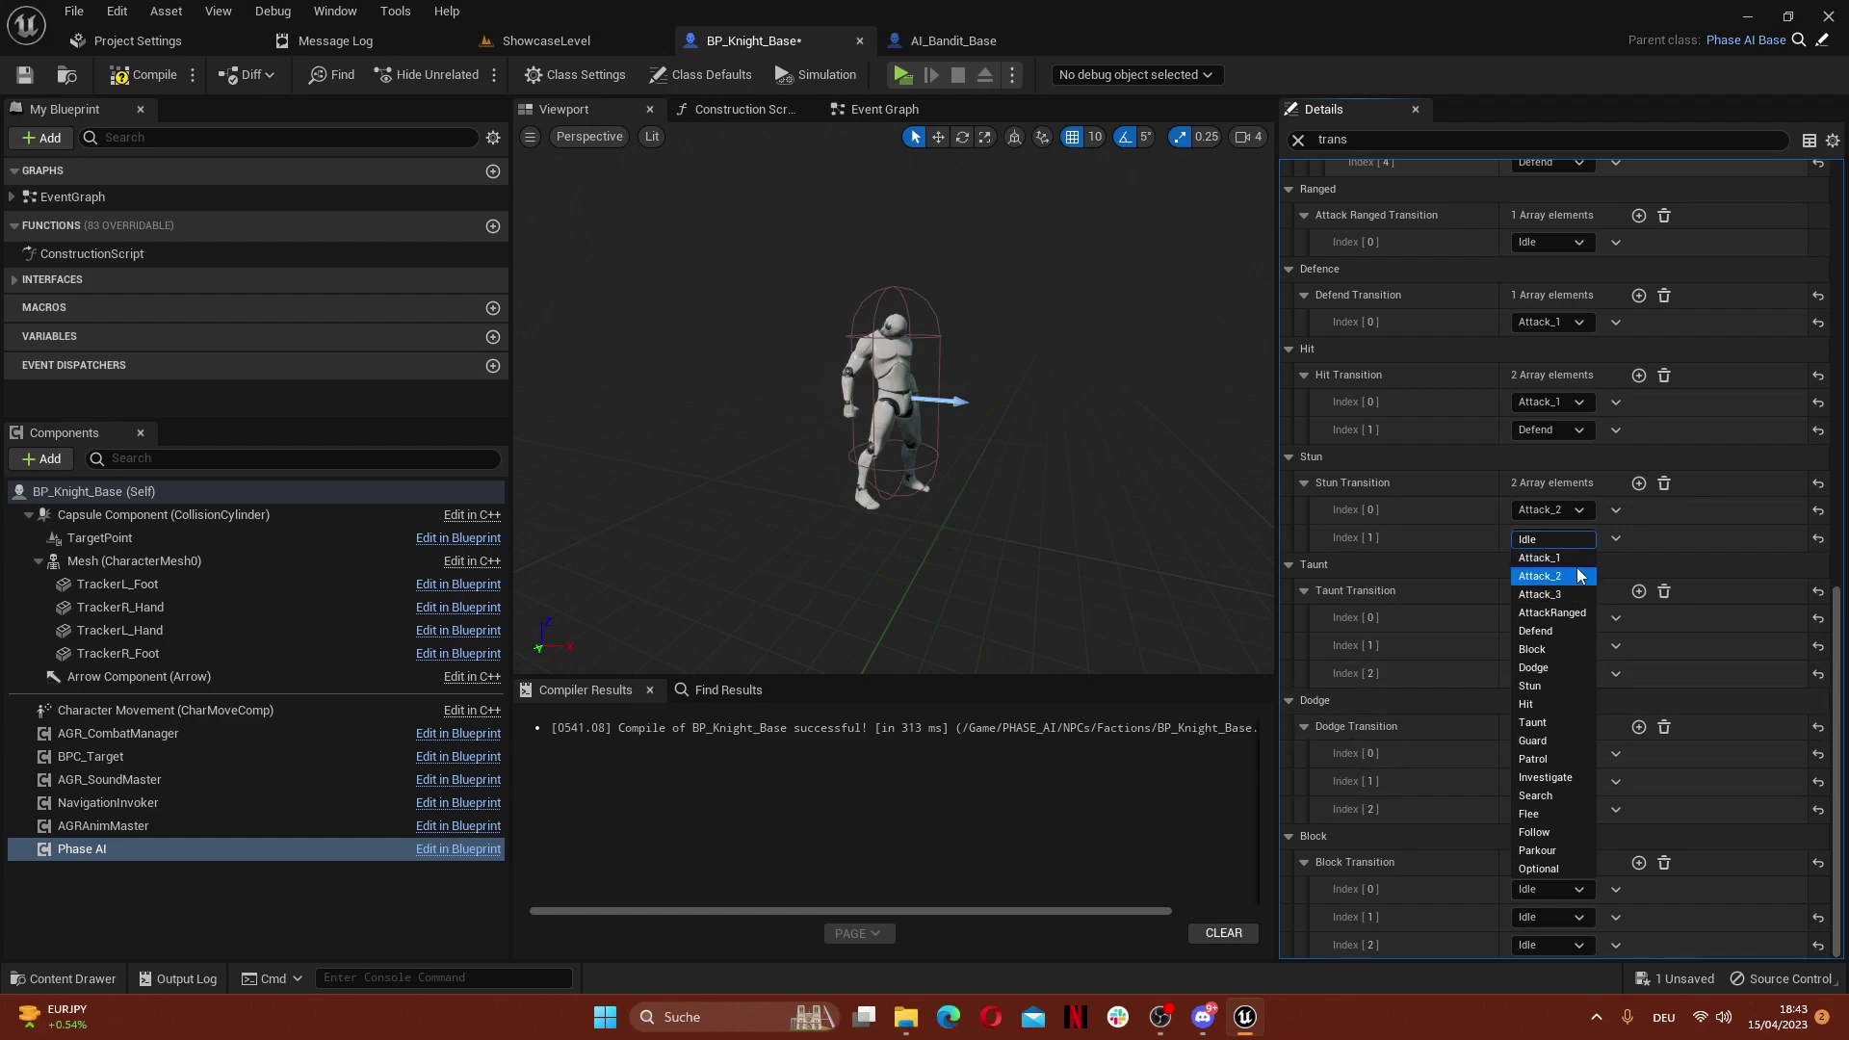
{"action": "left_click", "coordinate": [1536, 631]}
{"action": "left_click", "coordinate": [1551, 889]}
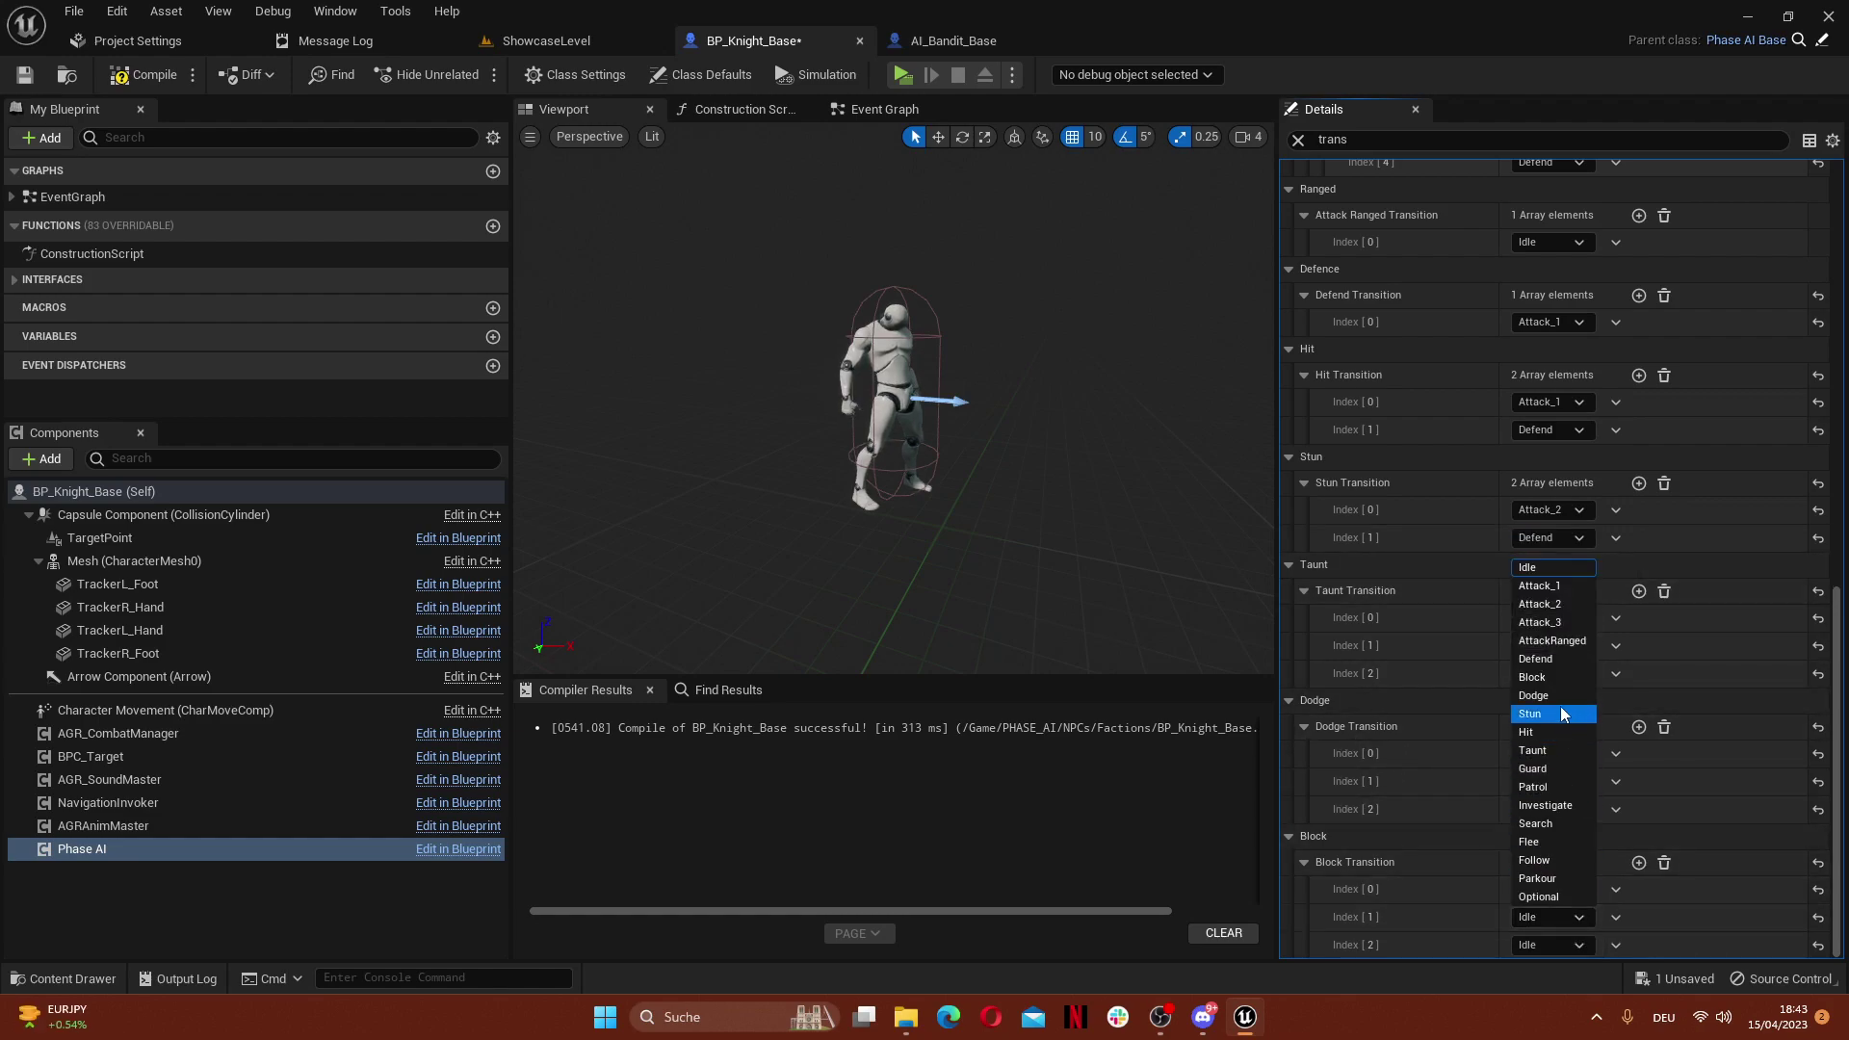
{"action": "left_click", "coordinate": [1563, 658]}
{"action": "left_click", "coordinate": [1551, 917]}
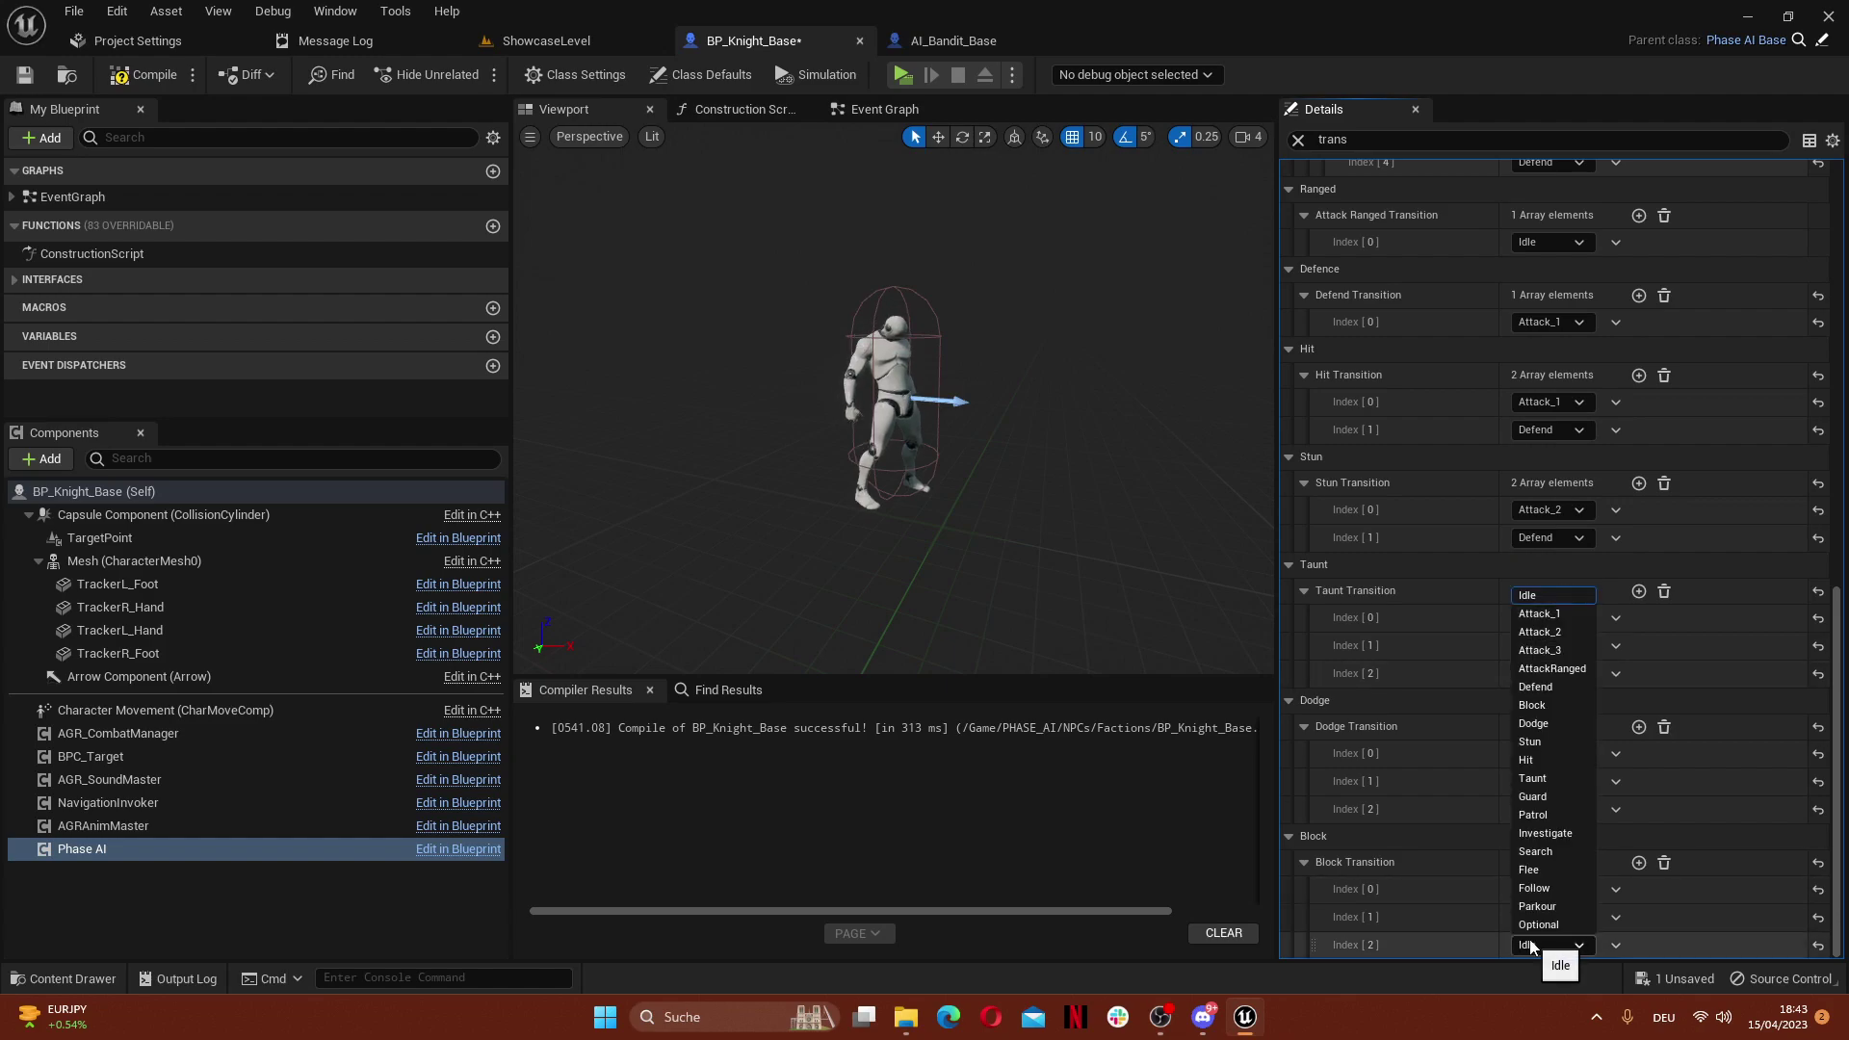
{"action": "left_click", "coordinate": [1544, 651]}
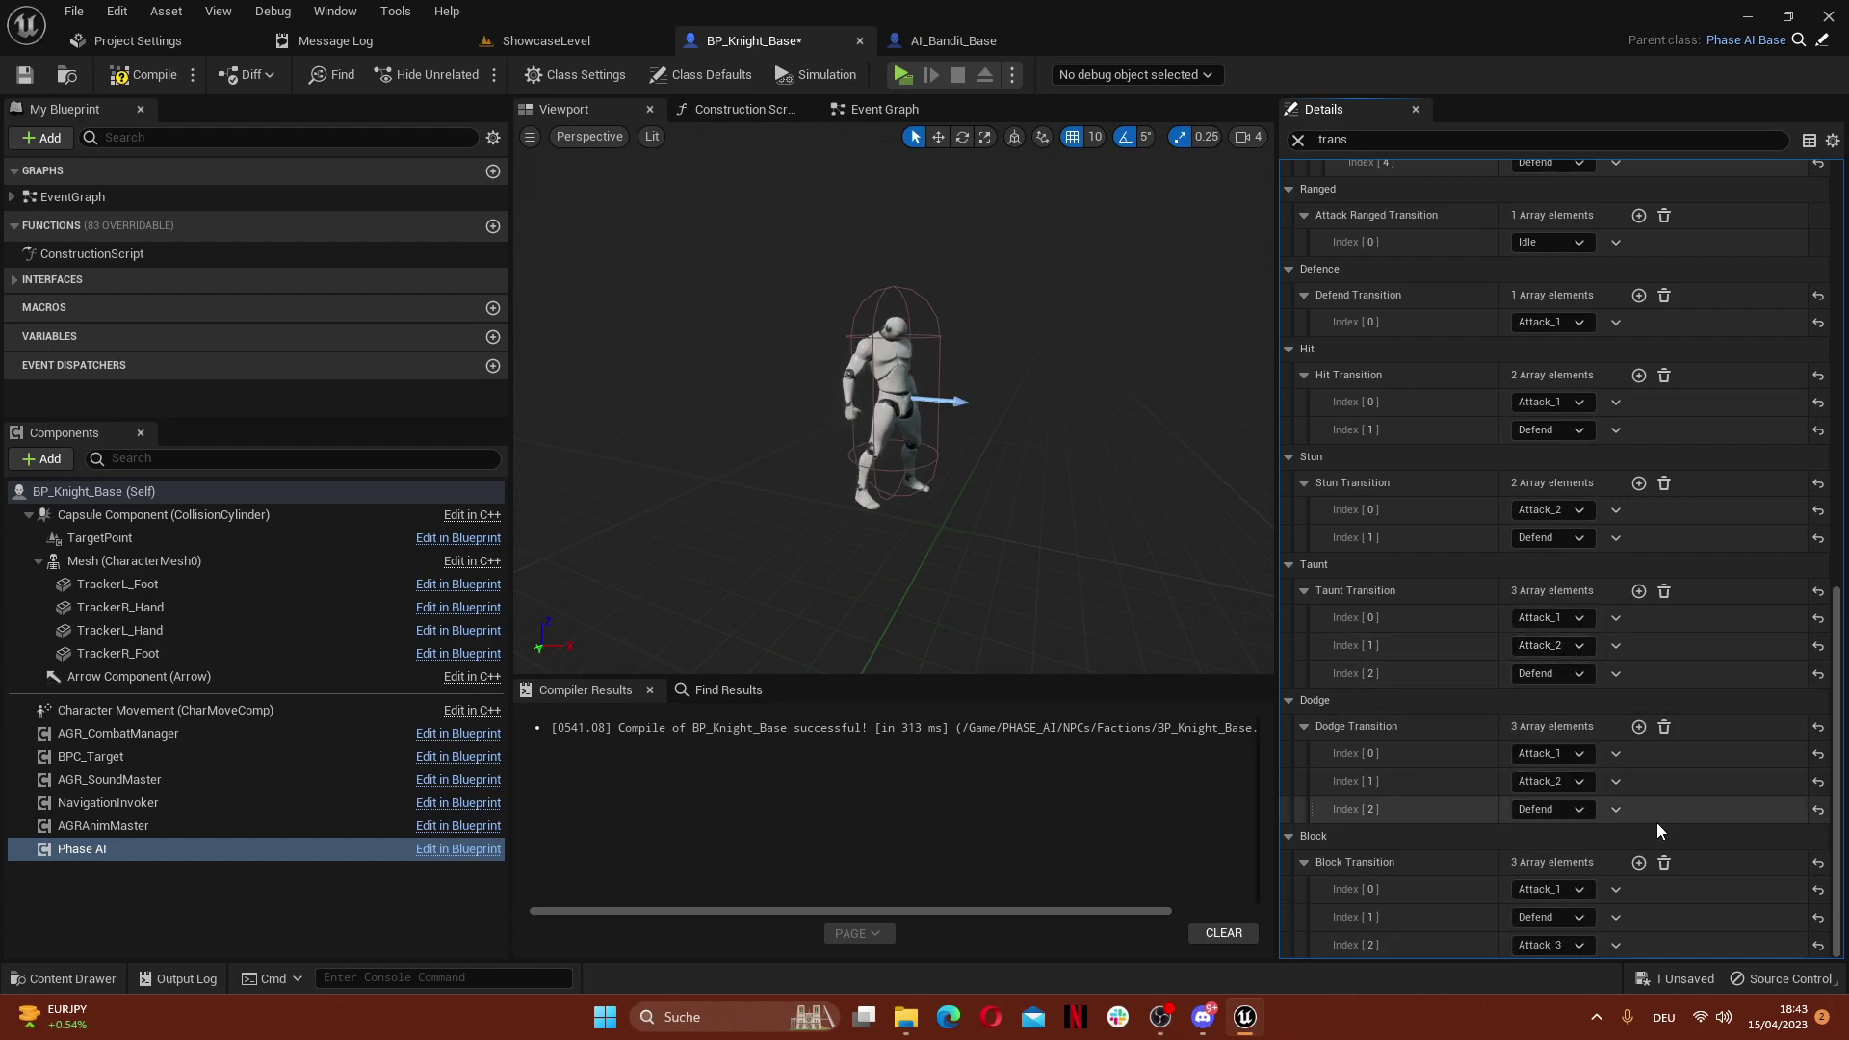
Review the transition arrays of the non-combat and combat phases
{"action": "scroll", "coordinate": [1420, 892], "scroll_direction": "up", "scroll_amount": 5}
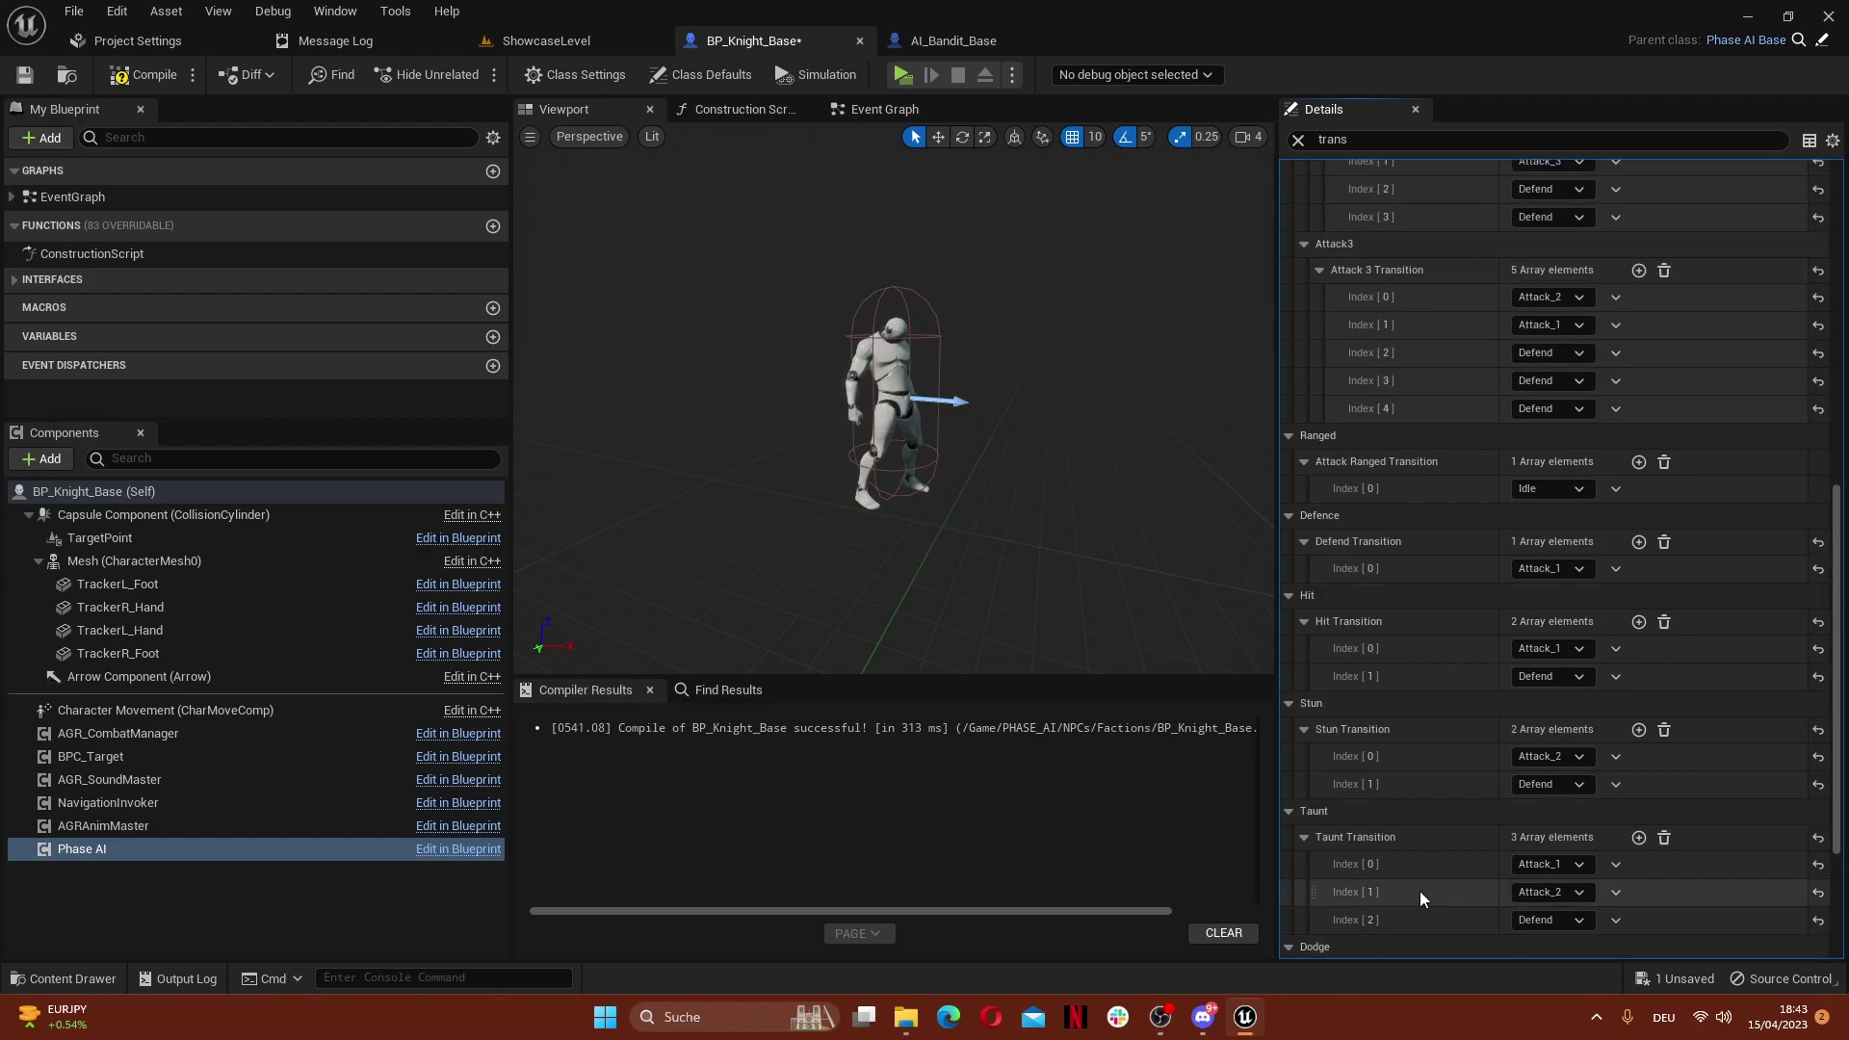
{"action": "scroll", "coordinate": [1420, 892], "scroll_direction": "up", "scroll_amount": 15}
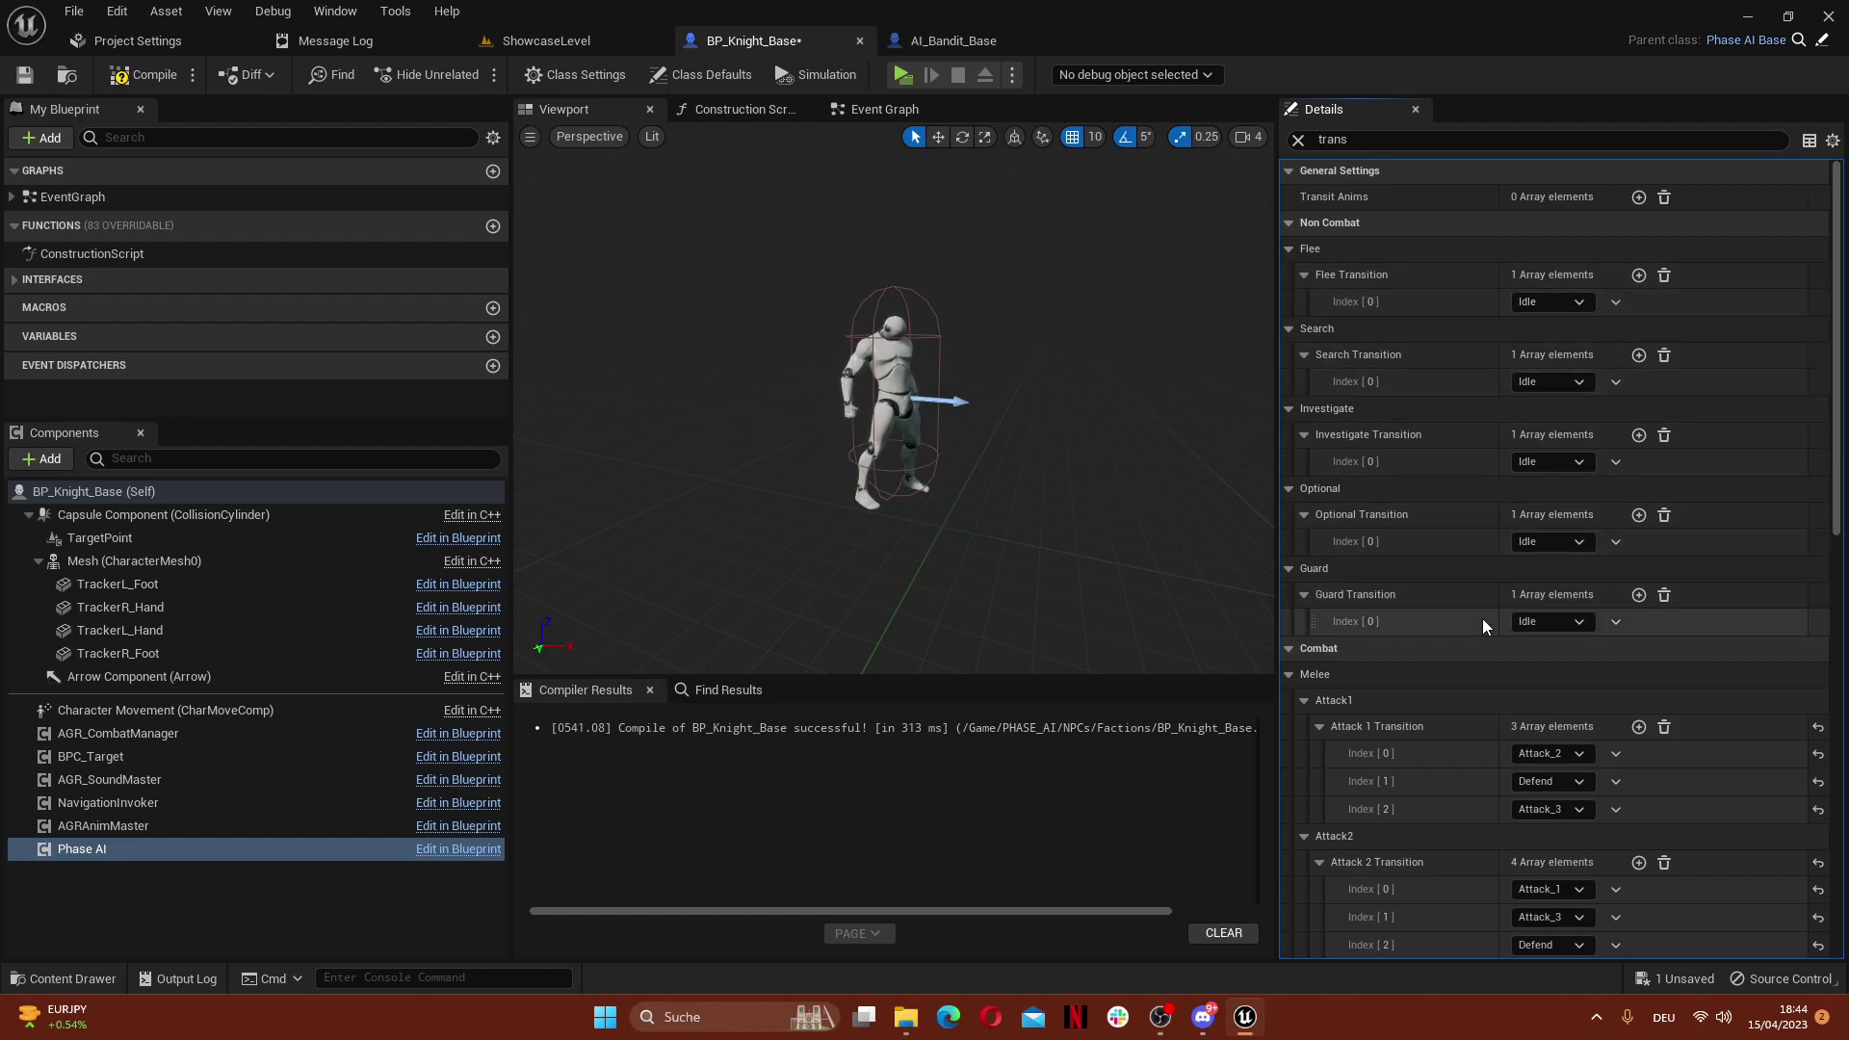
{"action": "left_click", "coordinate": [1289, 568]}
{"action": "left_click", "coordinate": [1289, 569]}
{"action": "scroll", "coordinate": [1387, 674], "scroll_direction": "down", "scroll_amount": 10}
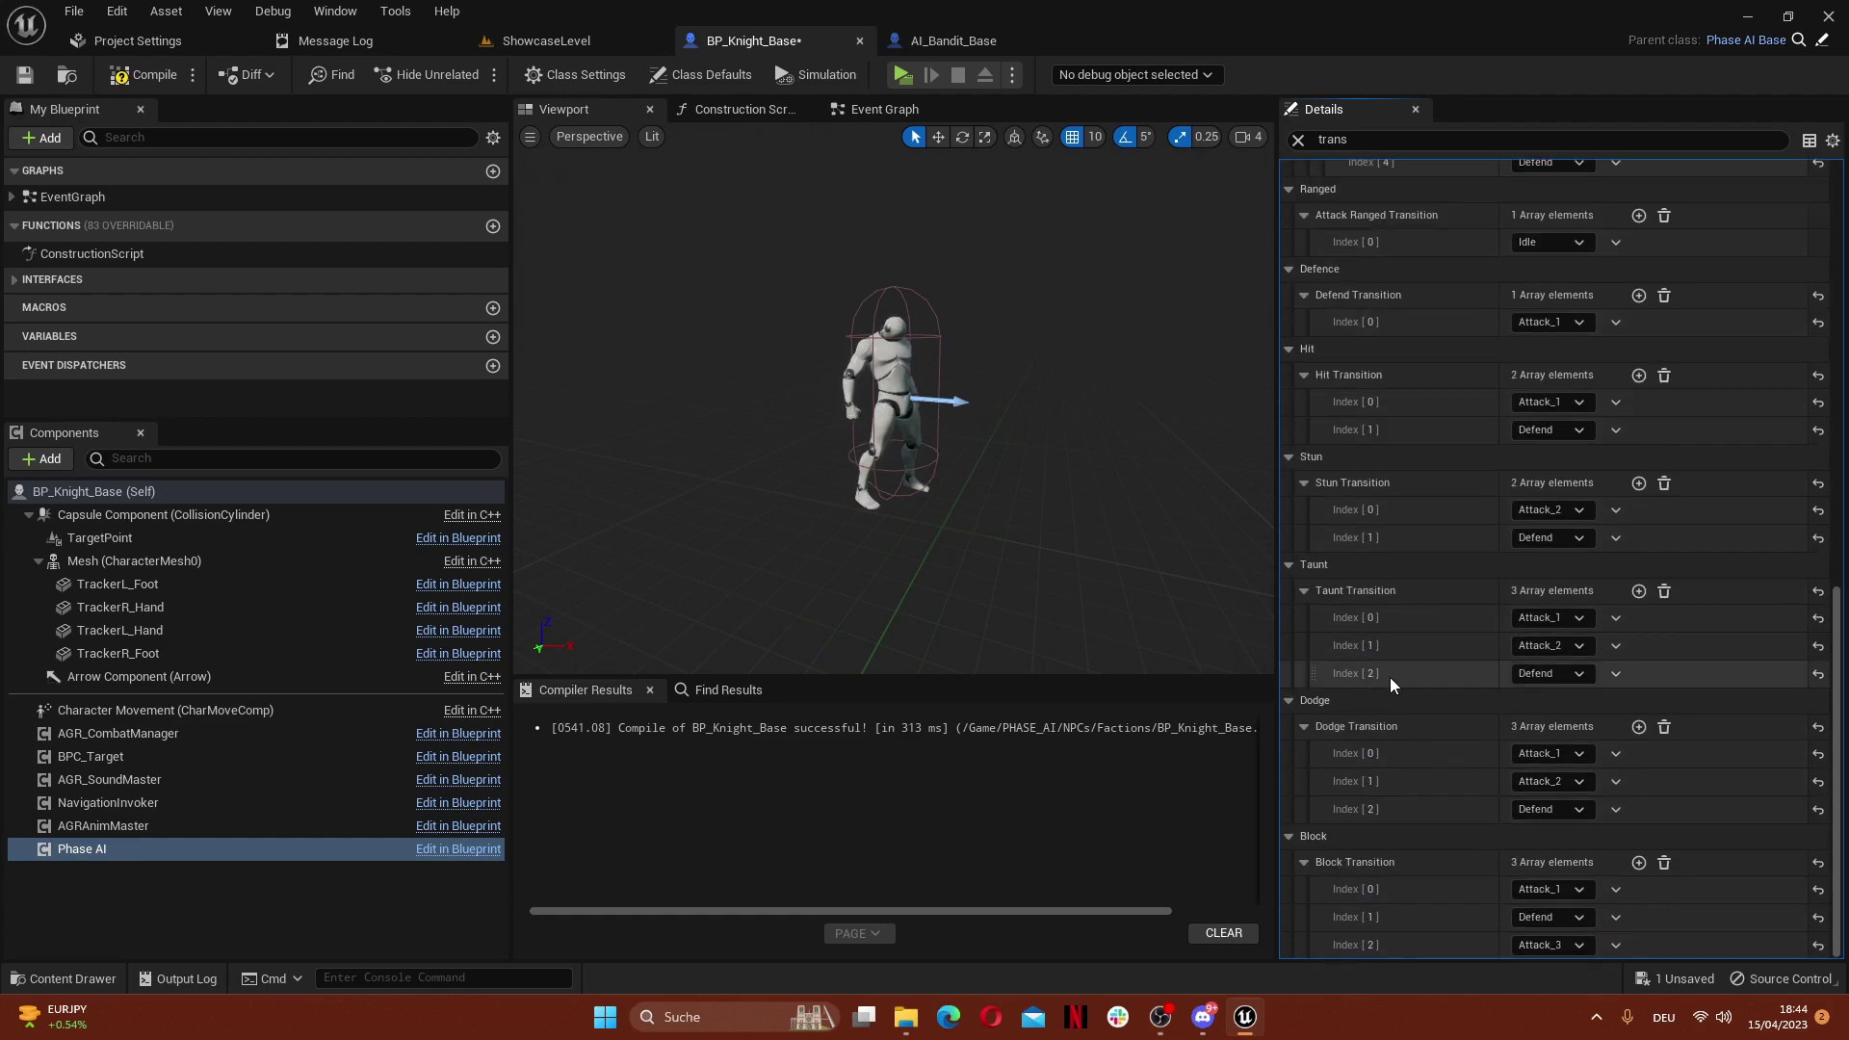
{"action": "scroll", "coordinate": [1406, 435], "scroll_direction": "down", "scroll_amount": 2}
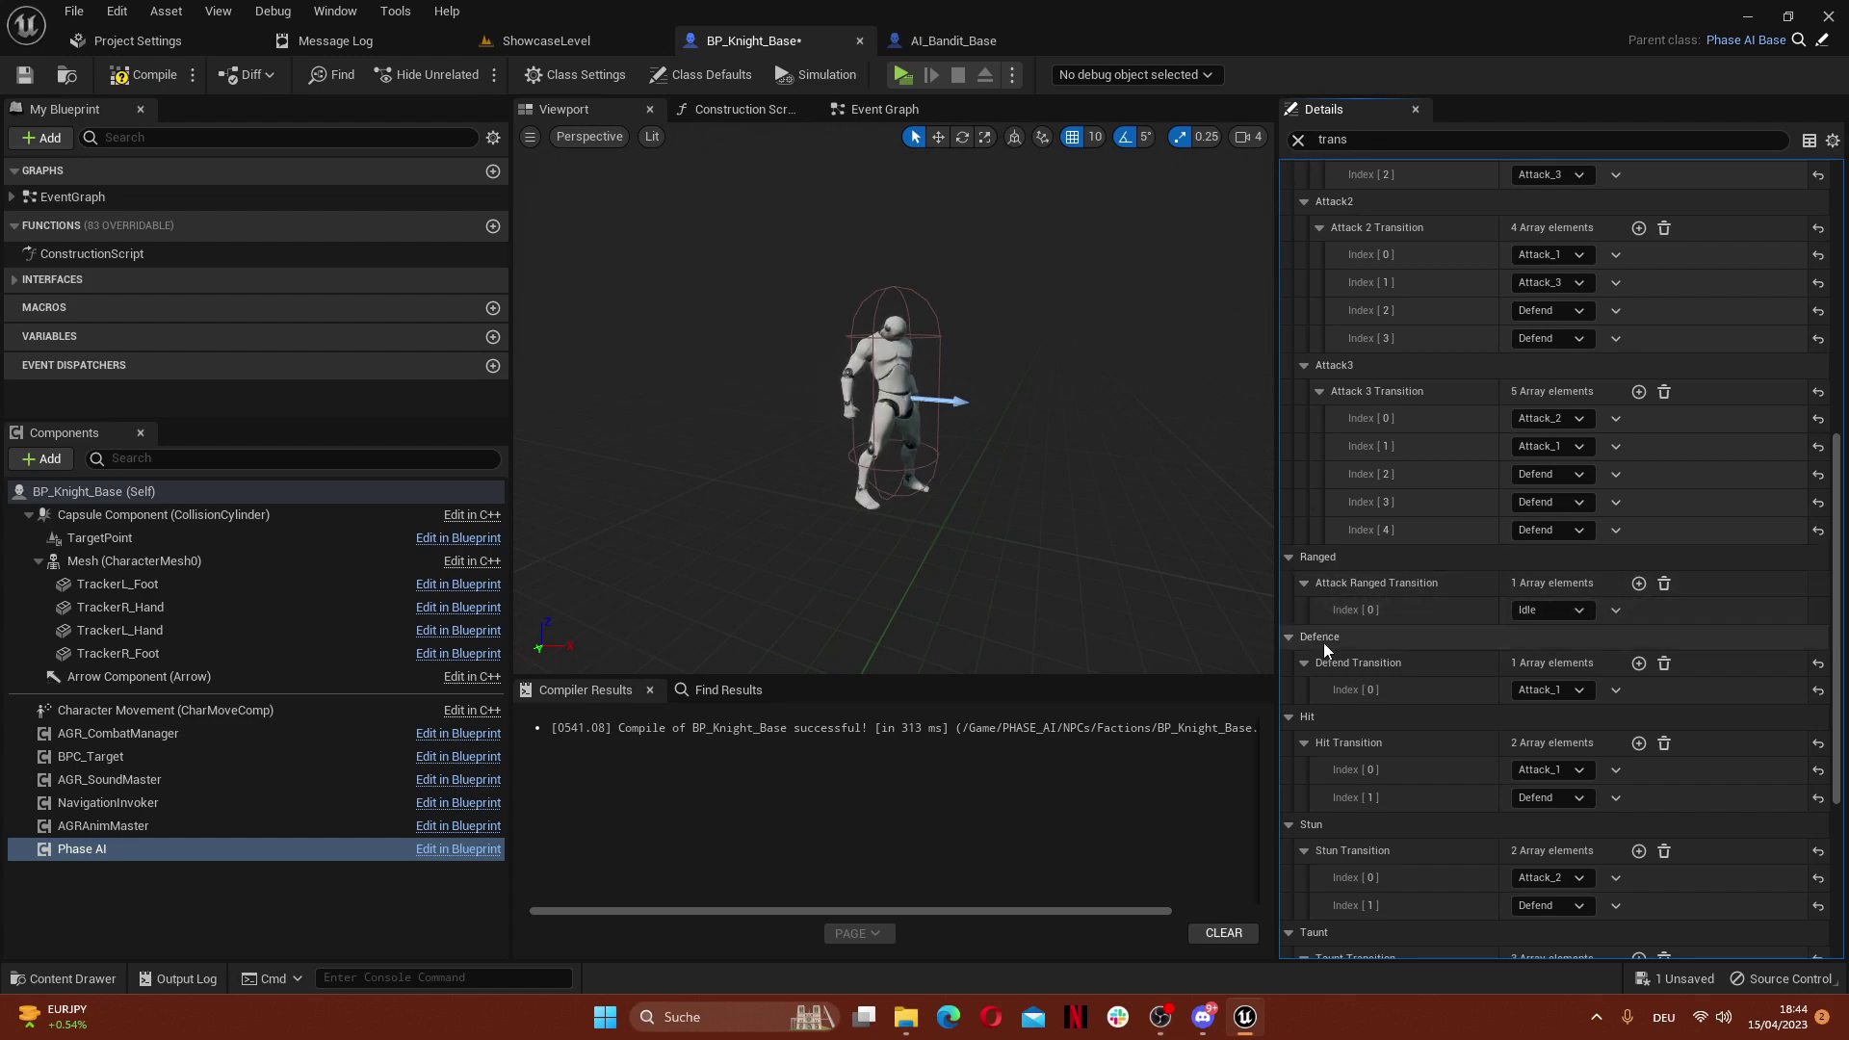
{"action": "scroll", "coordinate": [1315, 609], "scroll_direction": "down", "scroll_amount": 2}
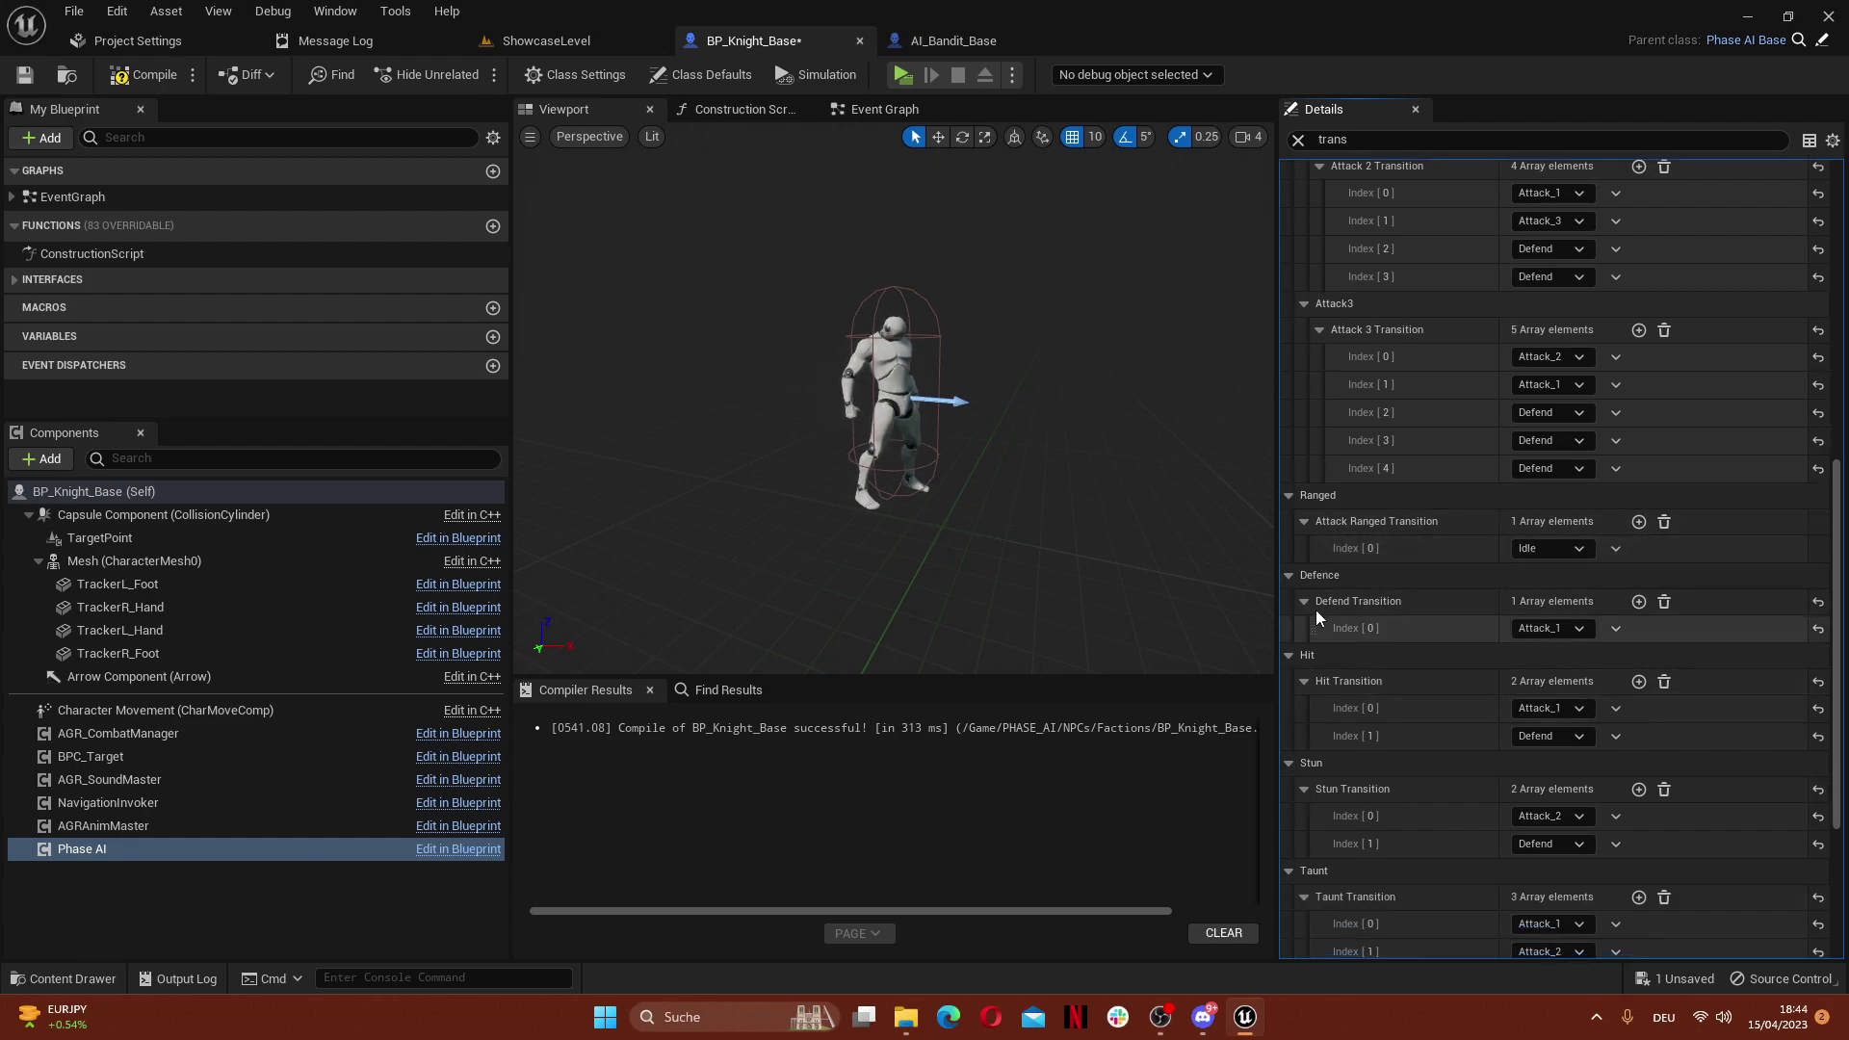
Filter the details by "delay" and give the Attack Ranged Setting a delay of 4, a random deviation of 1 and next phase Defend
{"action": "left_click", "coordinate": [1297, 140]}
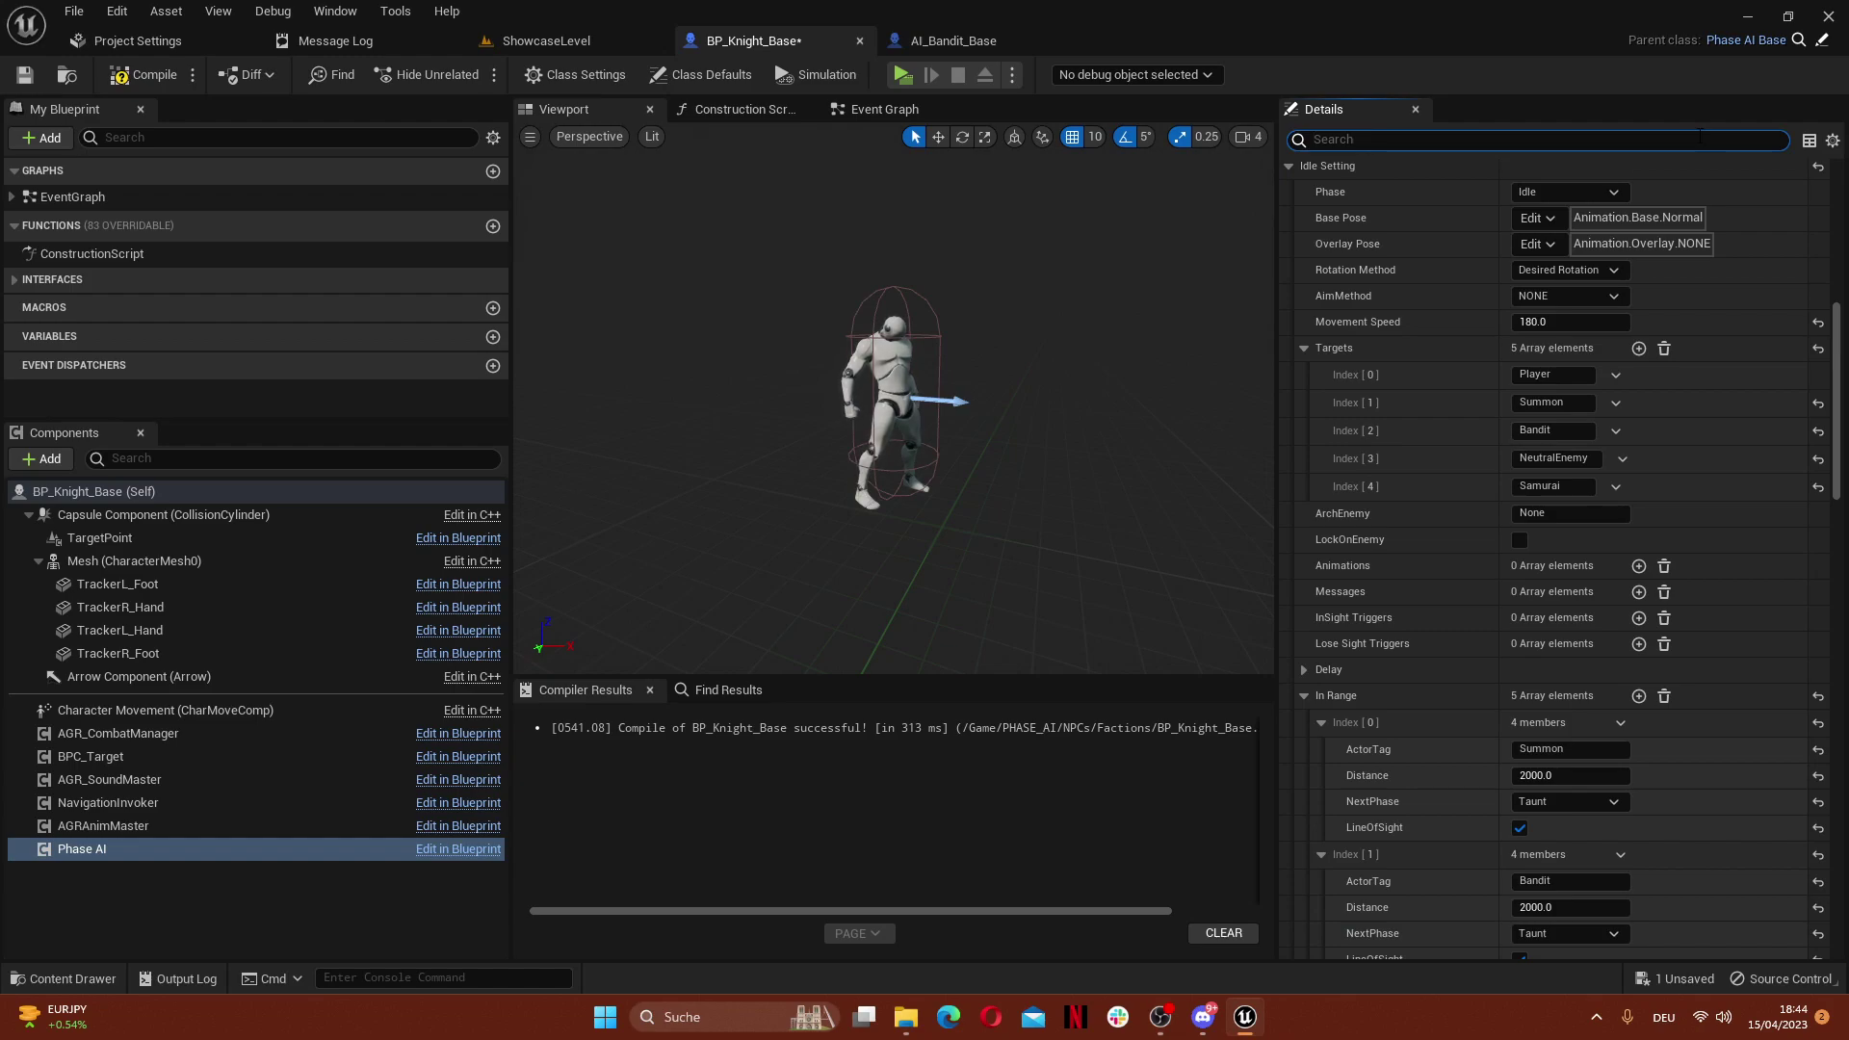
{"action": "type", "text": "delay"}
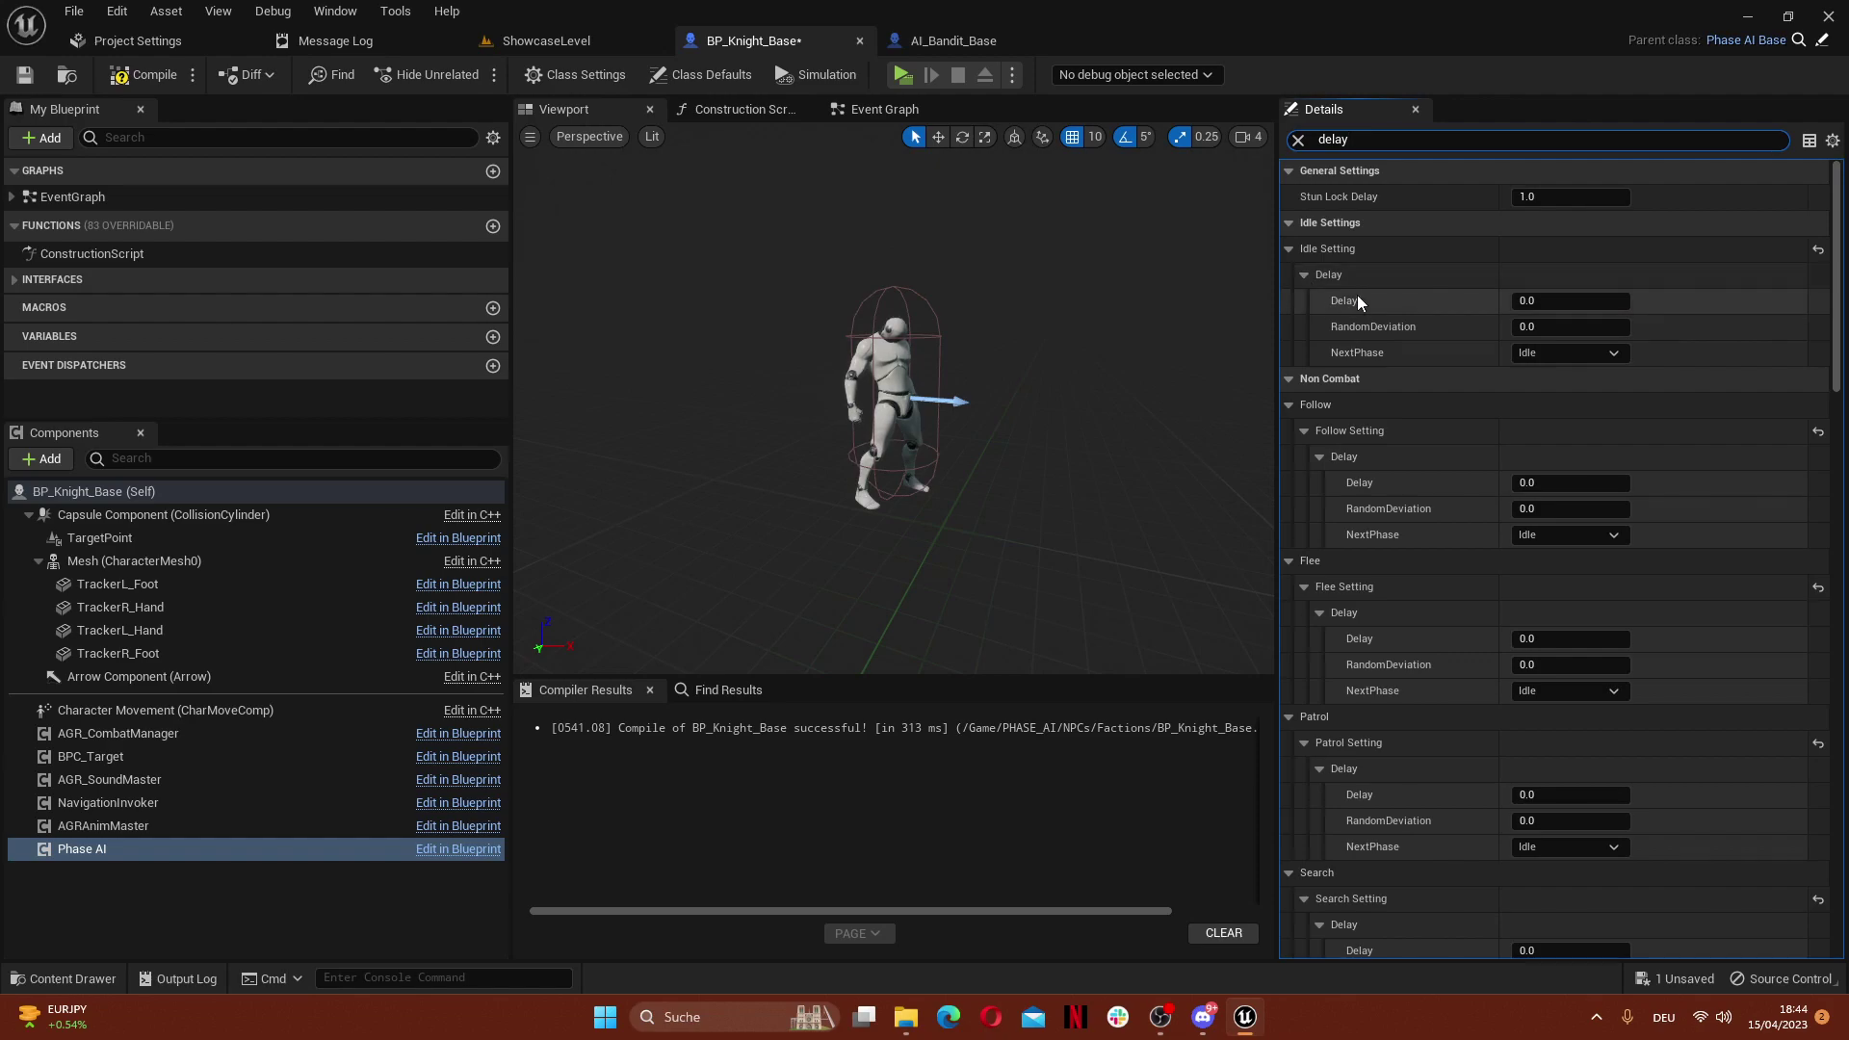
{"action": "scroll", "coordinate": [1361, 294], "scroll_direction": "down", "scroll_amount": 20}
{"action": "scroll", "coordinate": [1361, 295], "scroll_direction": "down", "scroll_amount": 10}
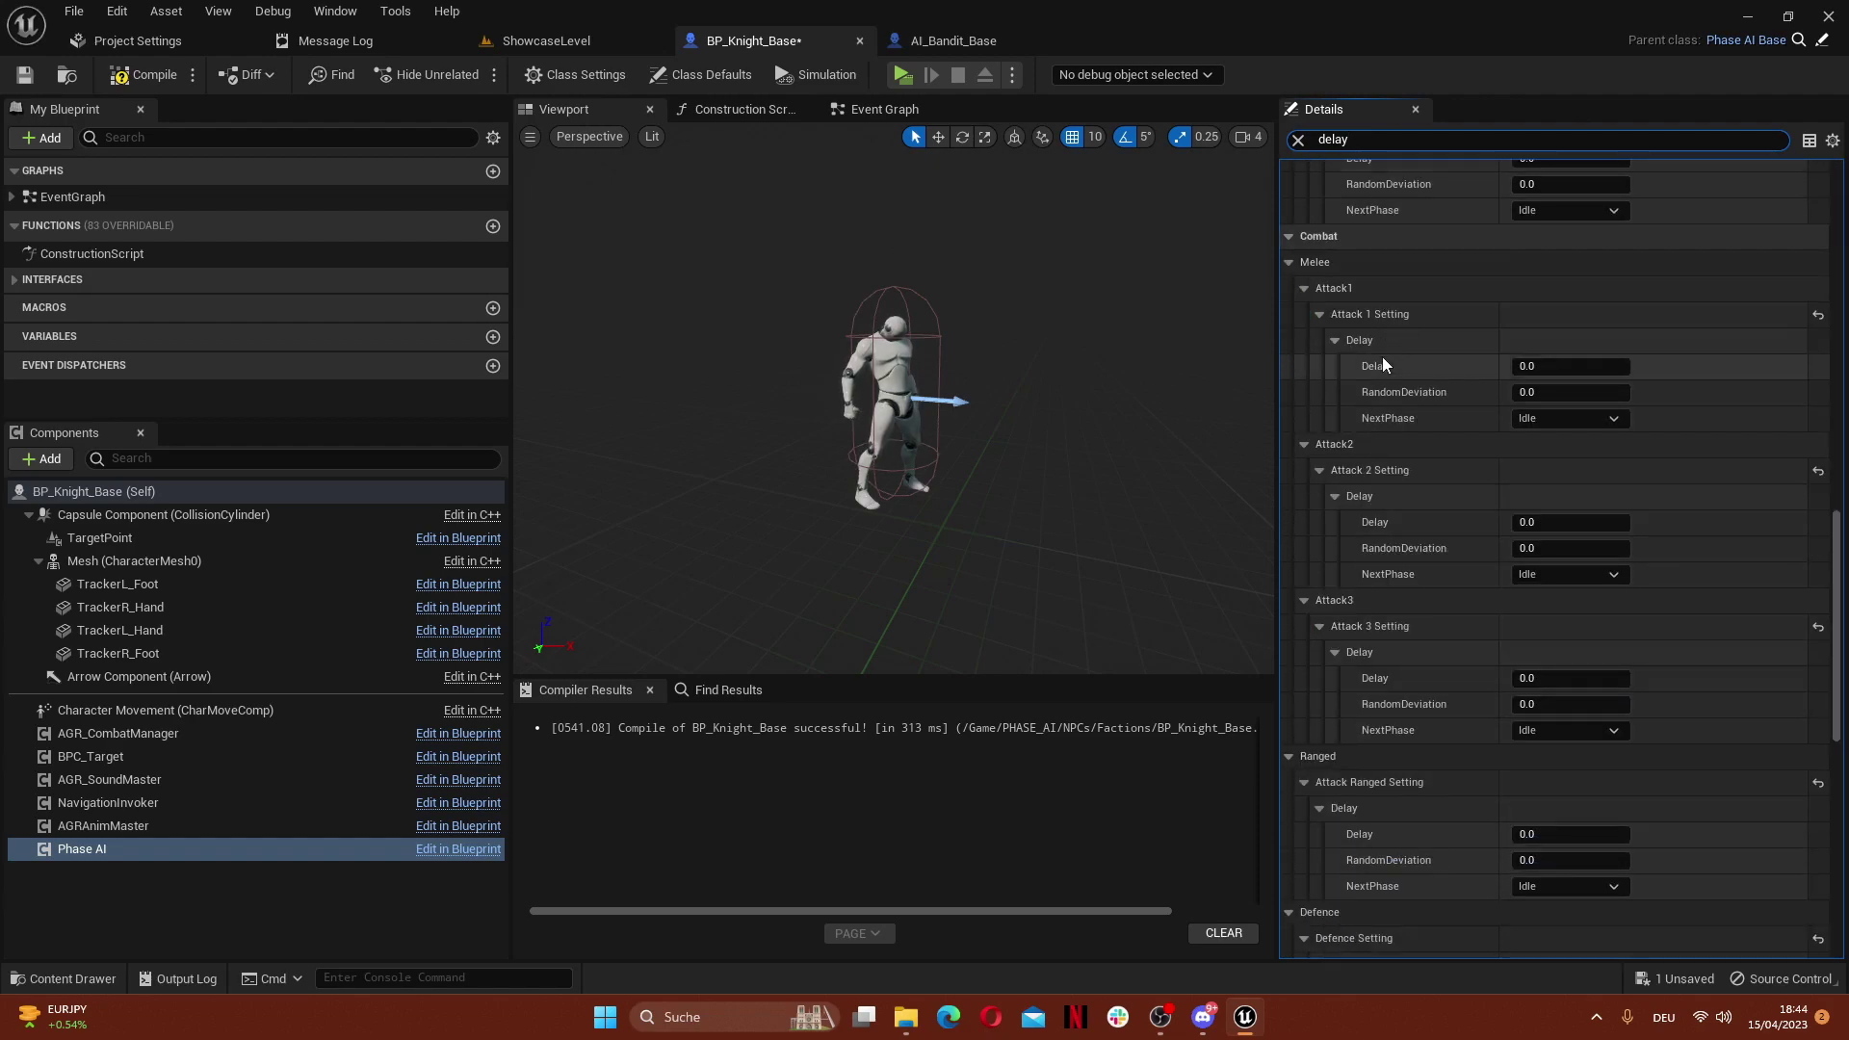
{"action": "scroll", "coordinate": [1383, 357], "scroll_direction": "down", "scroll_amount": 4}
{"action": "left_click", "coordinate": [1605, 373]}
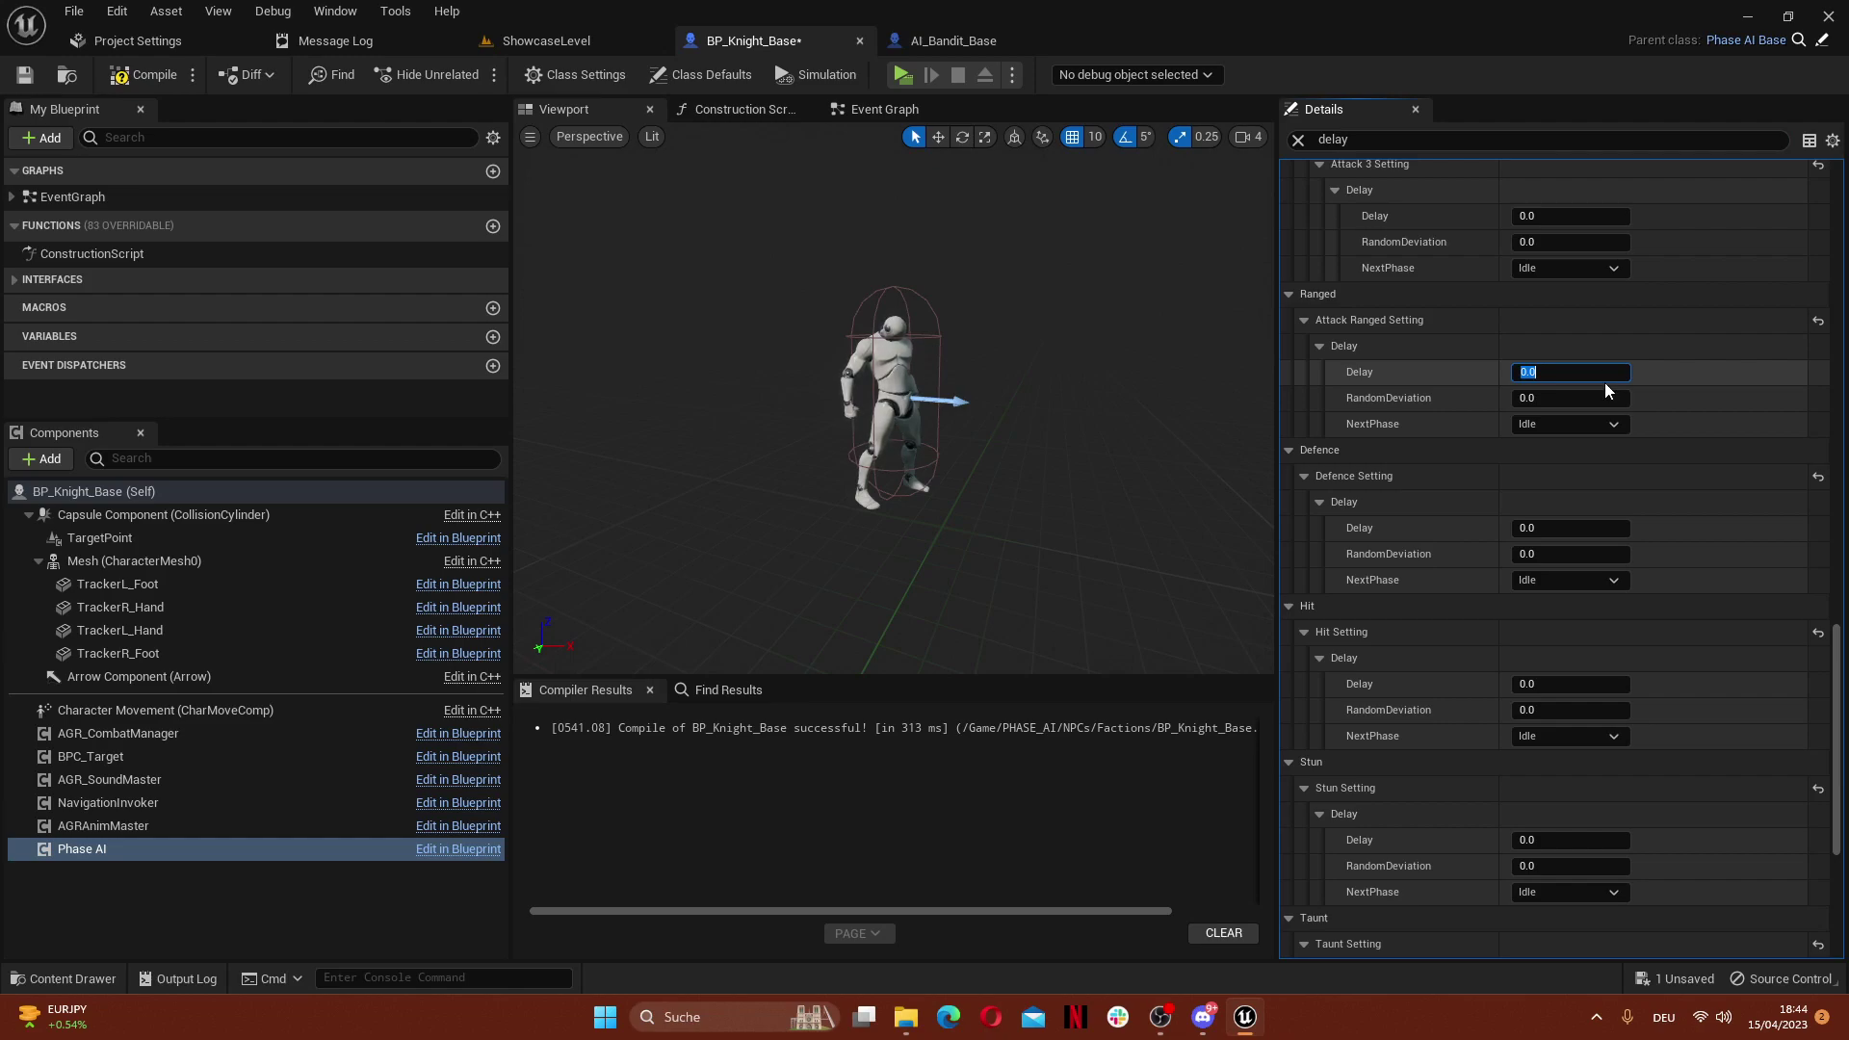
{"action": "type", "text": "4"}
{"action": "key", "text": "Tab"}
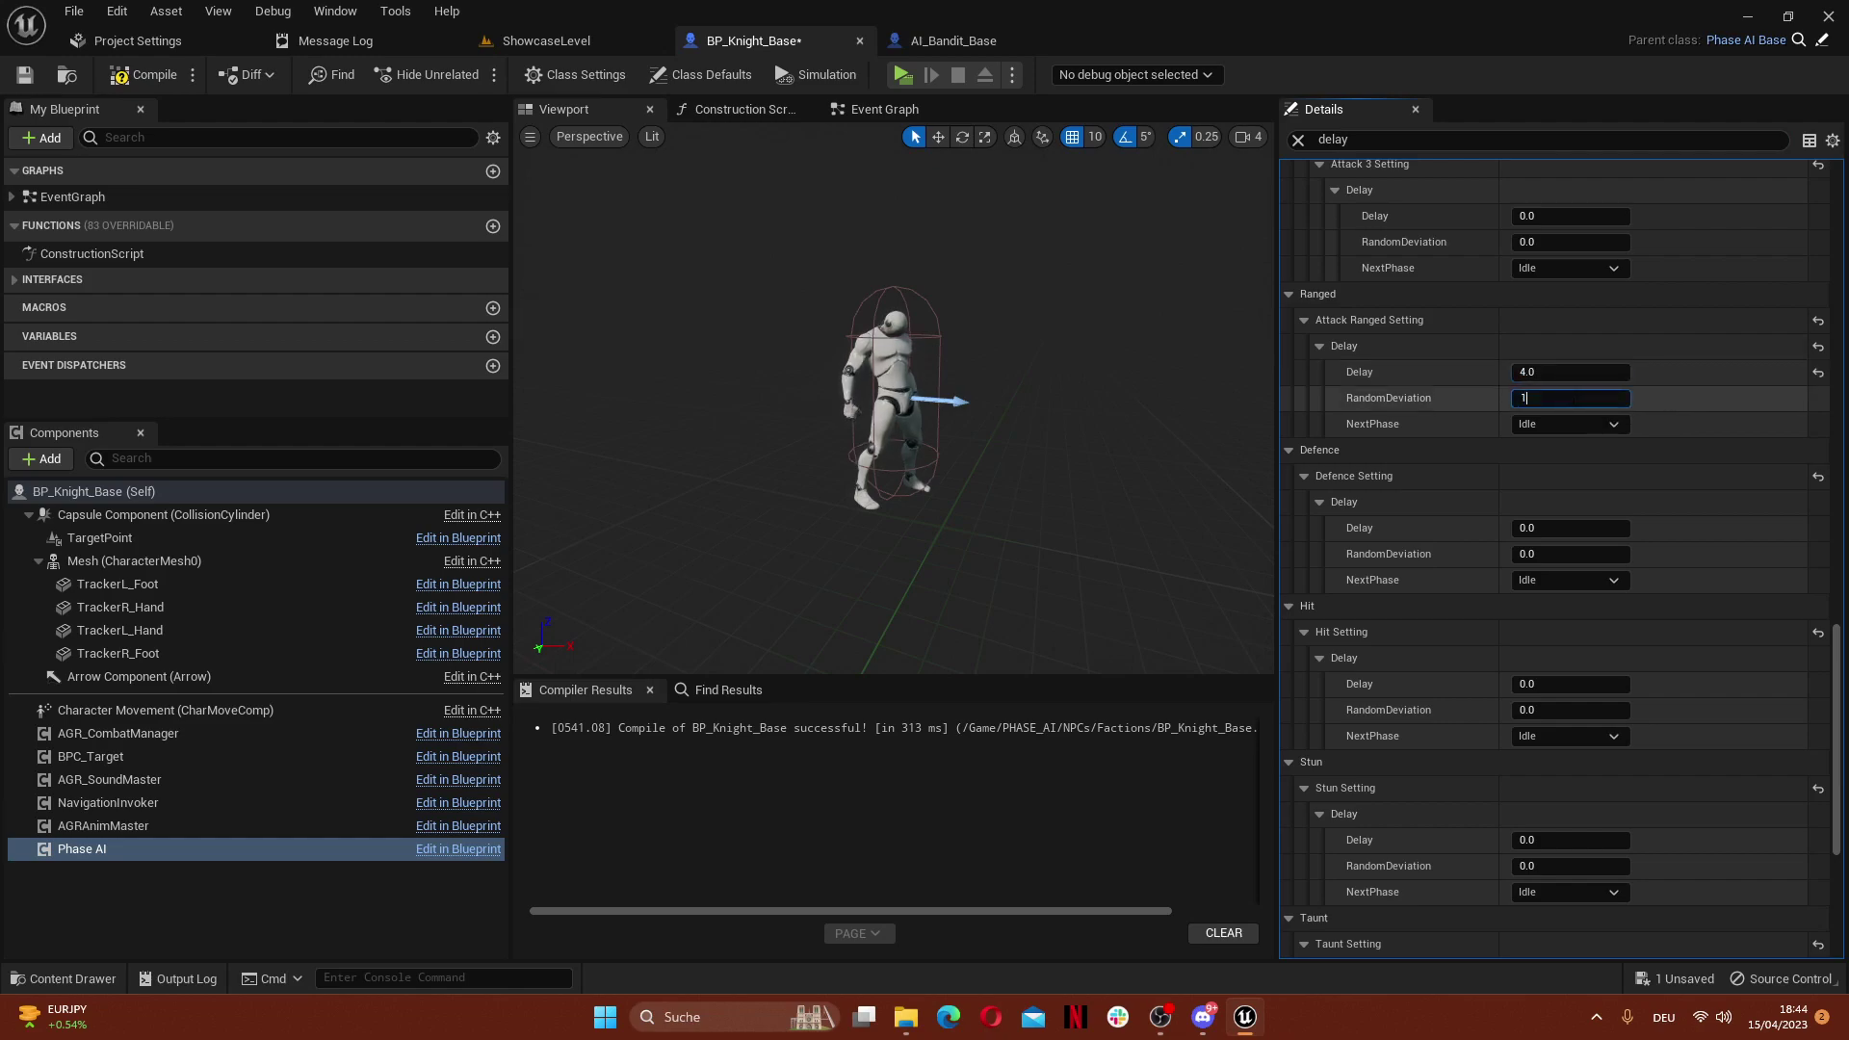
{"action": "type", "text": "1"}
{"action": "left_click", "coordinate": [1566, 423]}
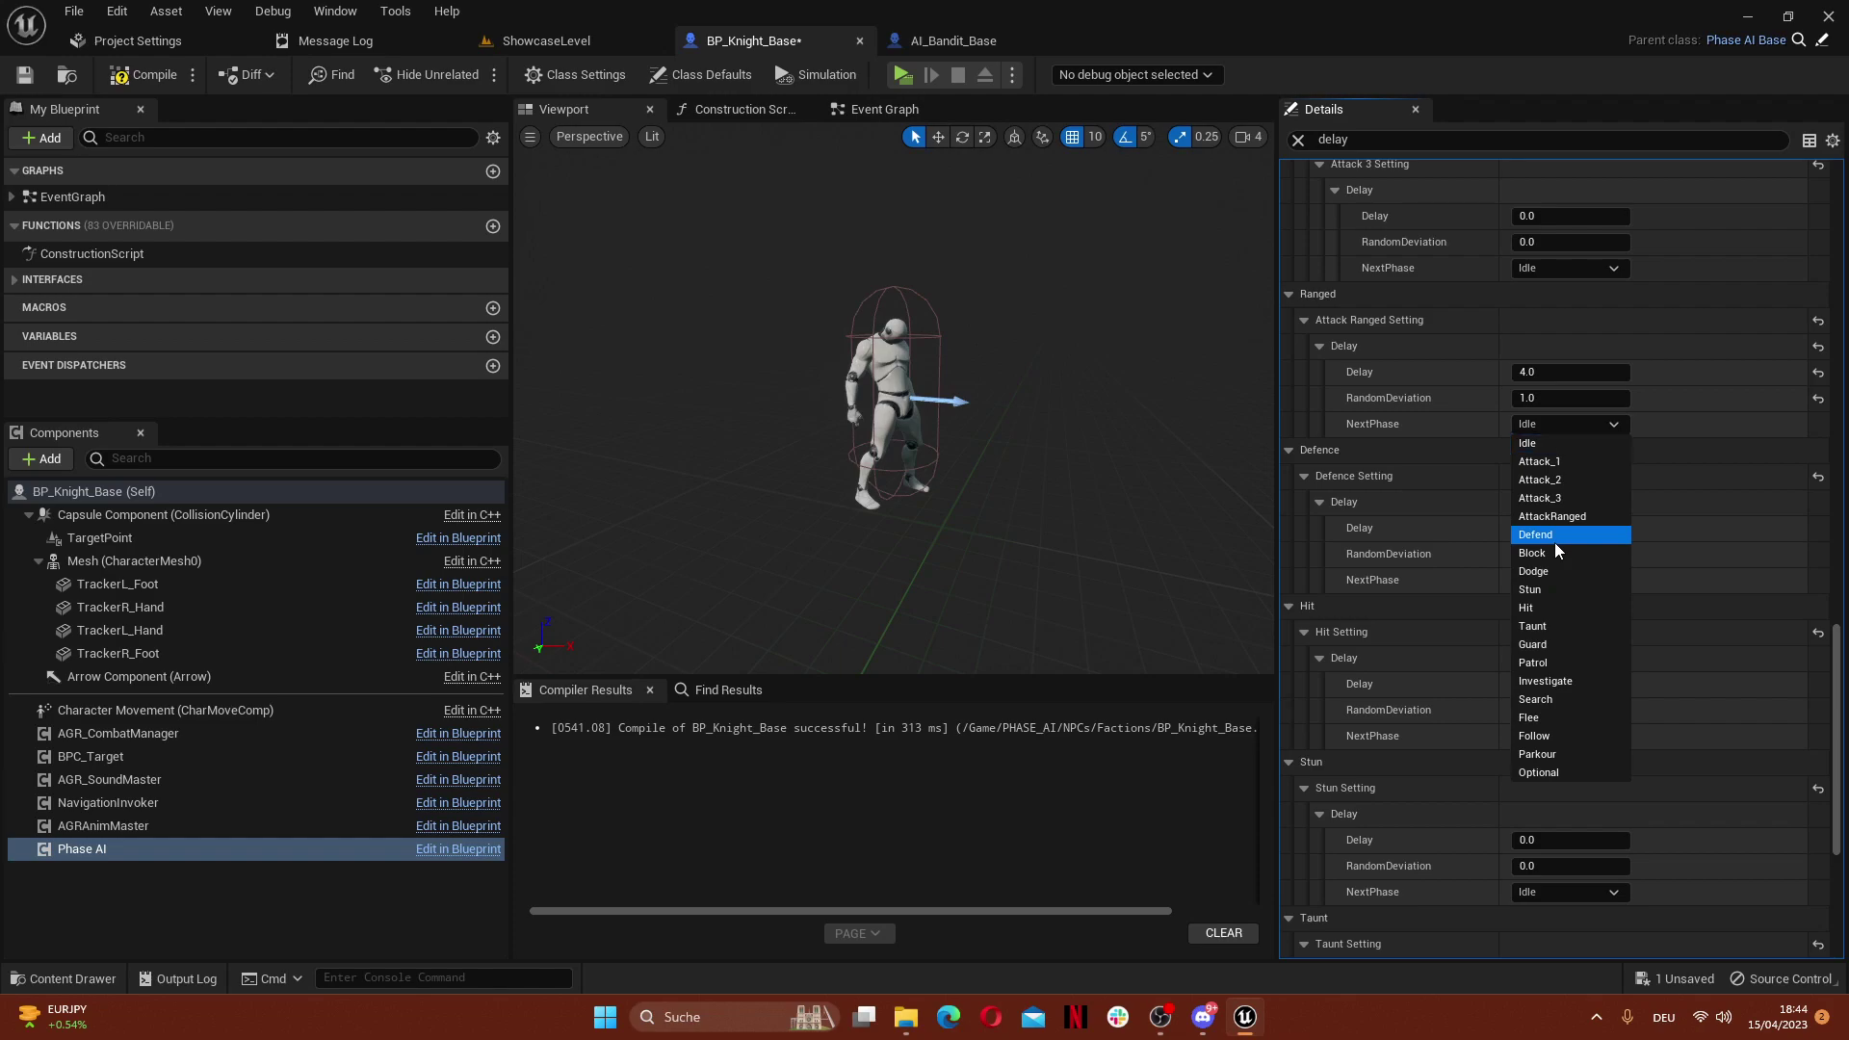
{"action": "left_click", "coordinate": [1554, 537]}
Give the Defence Setting a delay of 3, a random deviation of 1 and next phase Attack_1
{"action": "scroll", "coordinate": [1367, 342], "scroll_direction": "down", "scroll_amount": 2}
{"action": "scroll", "coordinate": [1376, 356], "scroll_direction": "down", "scroll_amount": 6}
{"action": "left_click", "coordinate": [1571, 280]}
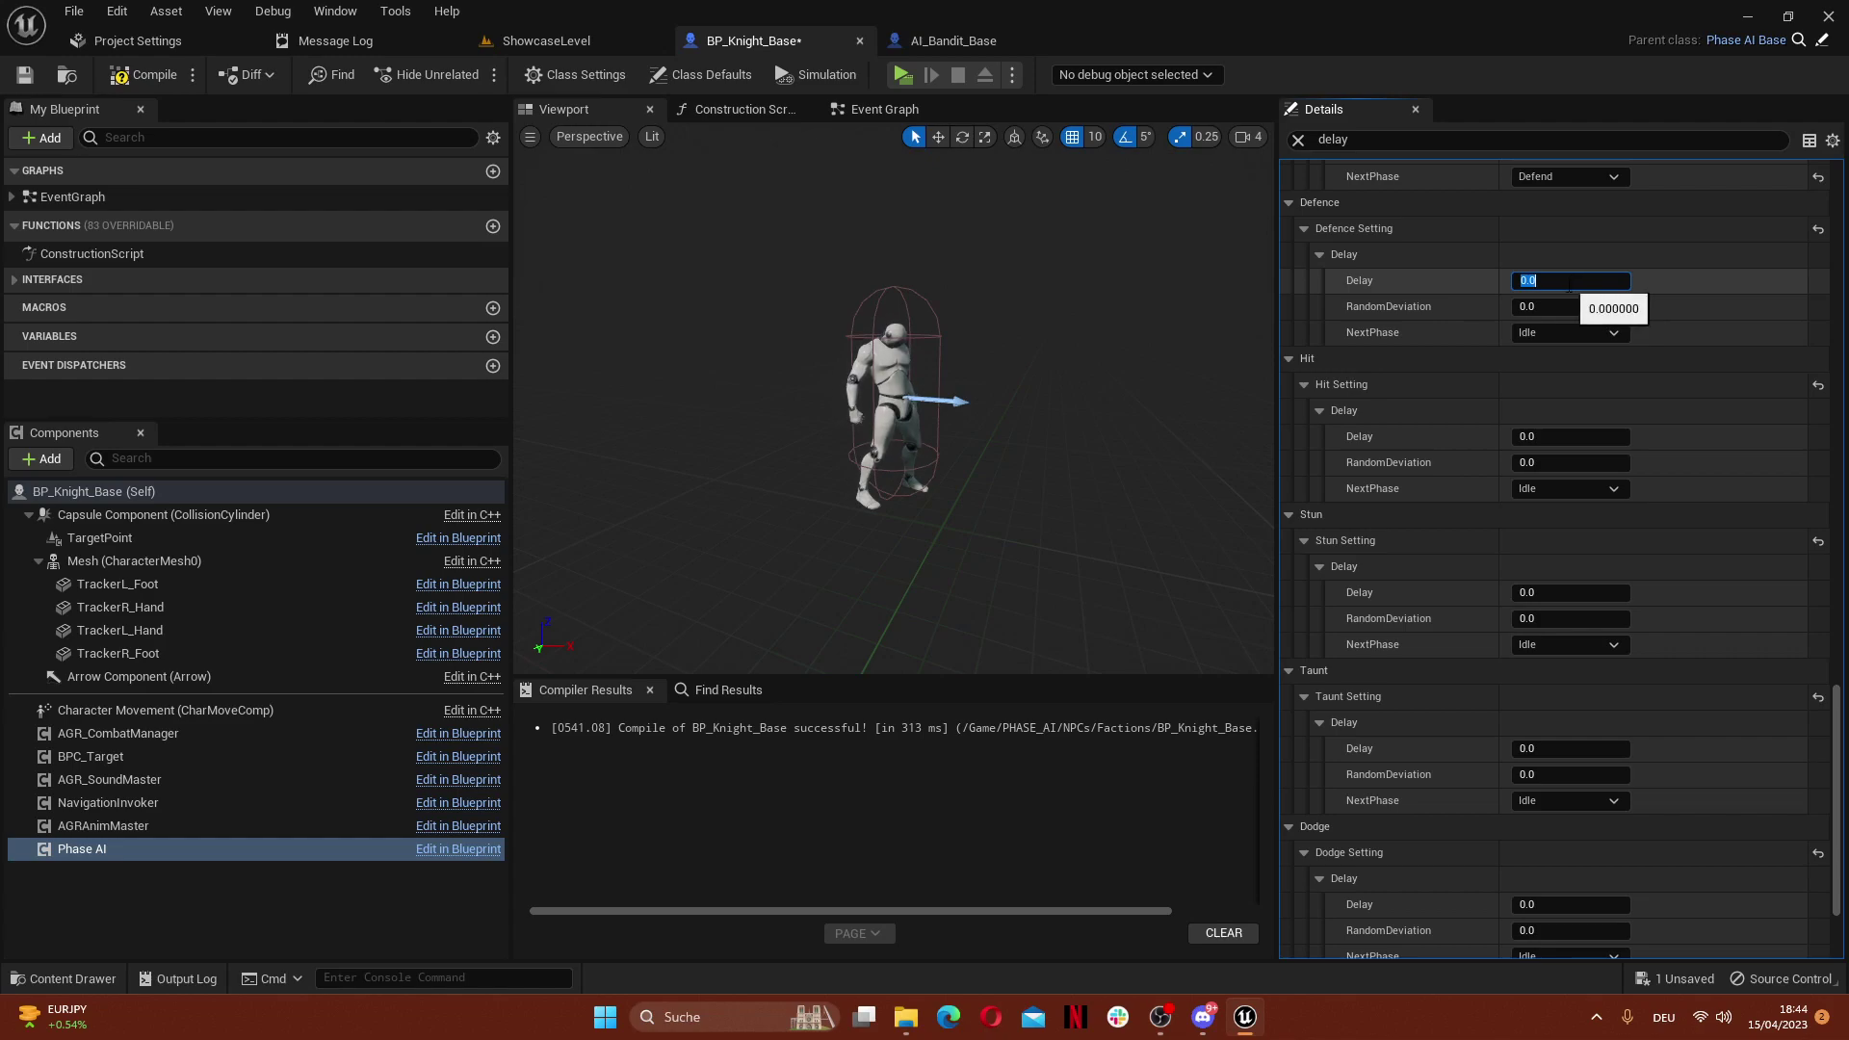
{"action": "type", "text": "3"}
{"action": "key", "text": "Tab"}
{"action": "type", "text": "1"}
{"action": "left_click", "coordinate": [1557, 335]}
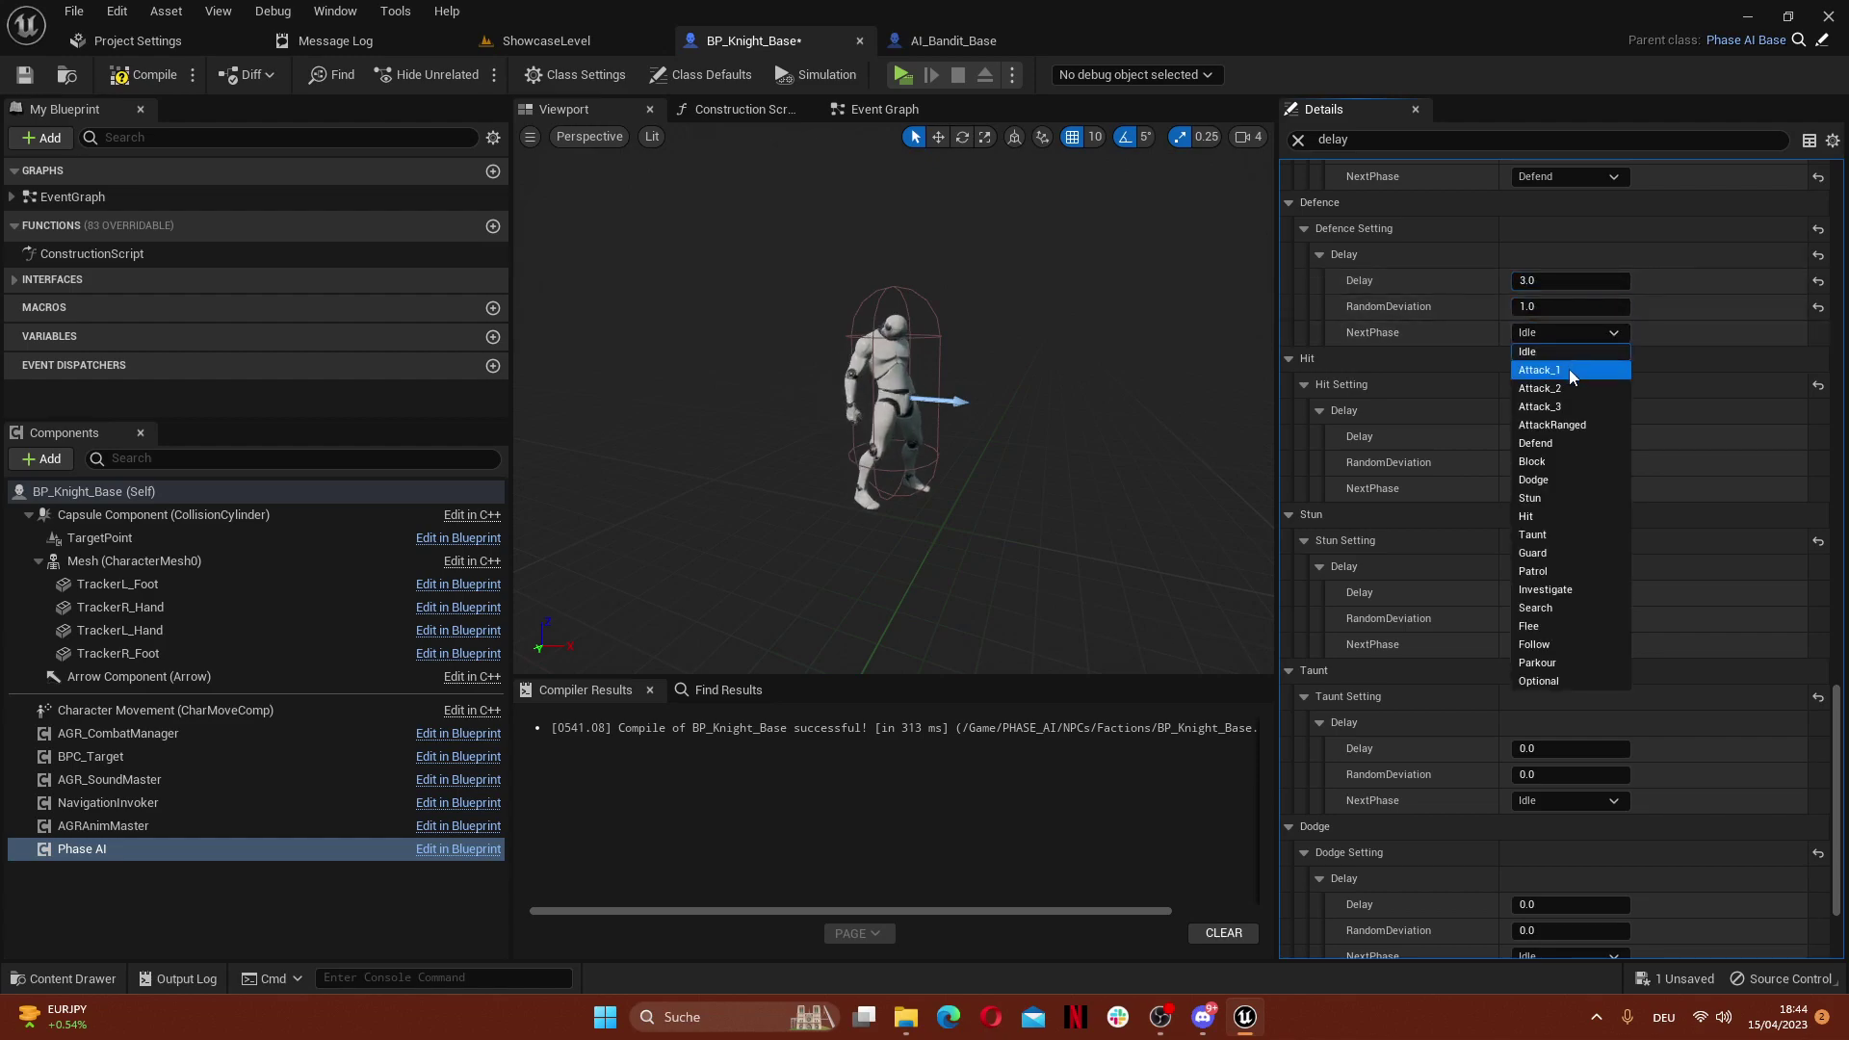
{"action": "left_click", "coordinate": [1569, 368]}
Compile the BP_Knight_Base blueprint and save the changes
{"action": "scroll", "coordinate": [1367, 356], "scroll_direction": "up", "scroll_amount": 2}
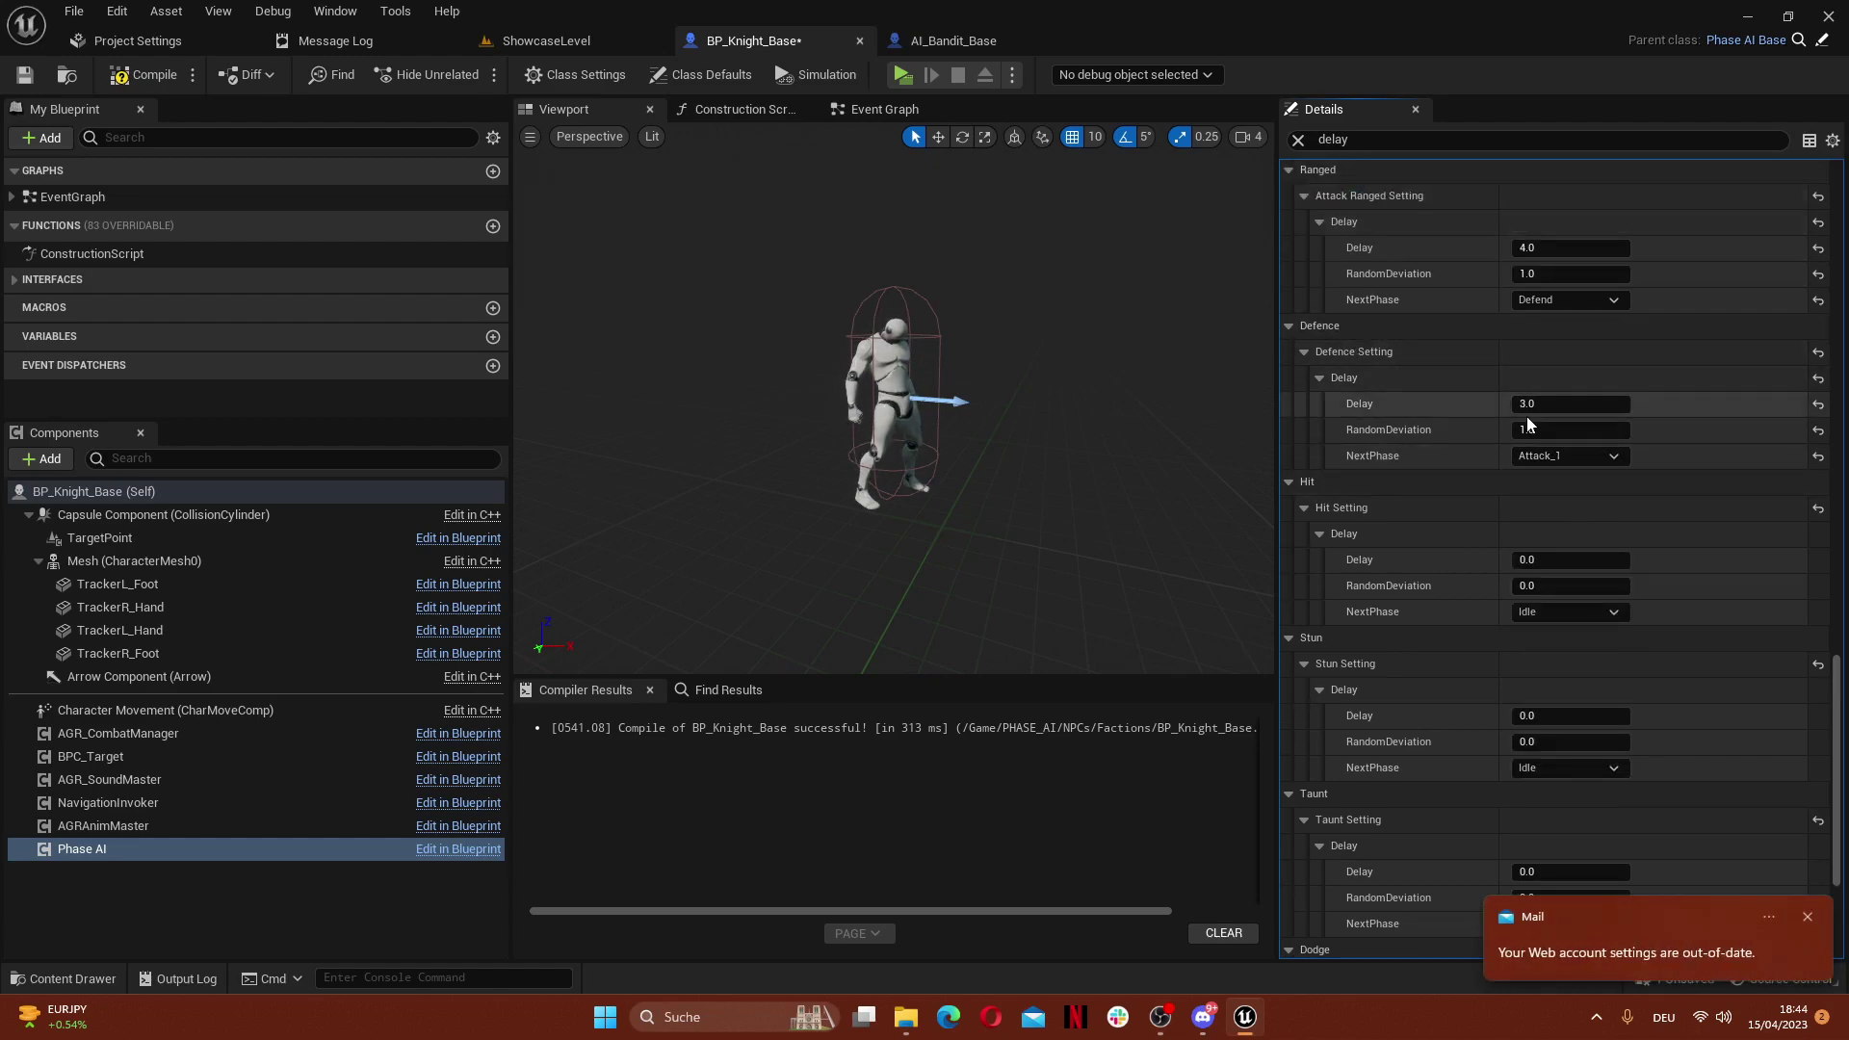
{"action": "scroll", "coordinate": [1555, 501], "scroll_direction": "up", "scroll_amount": 3}
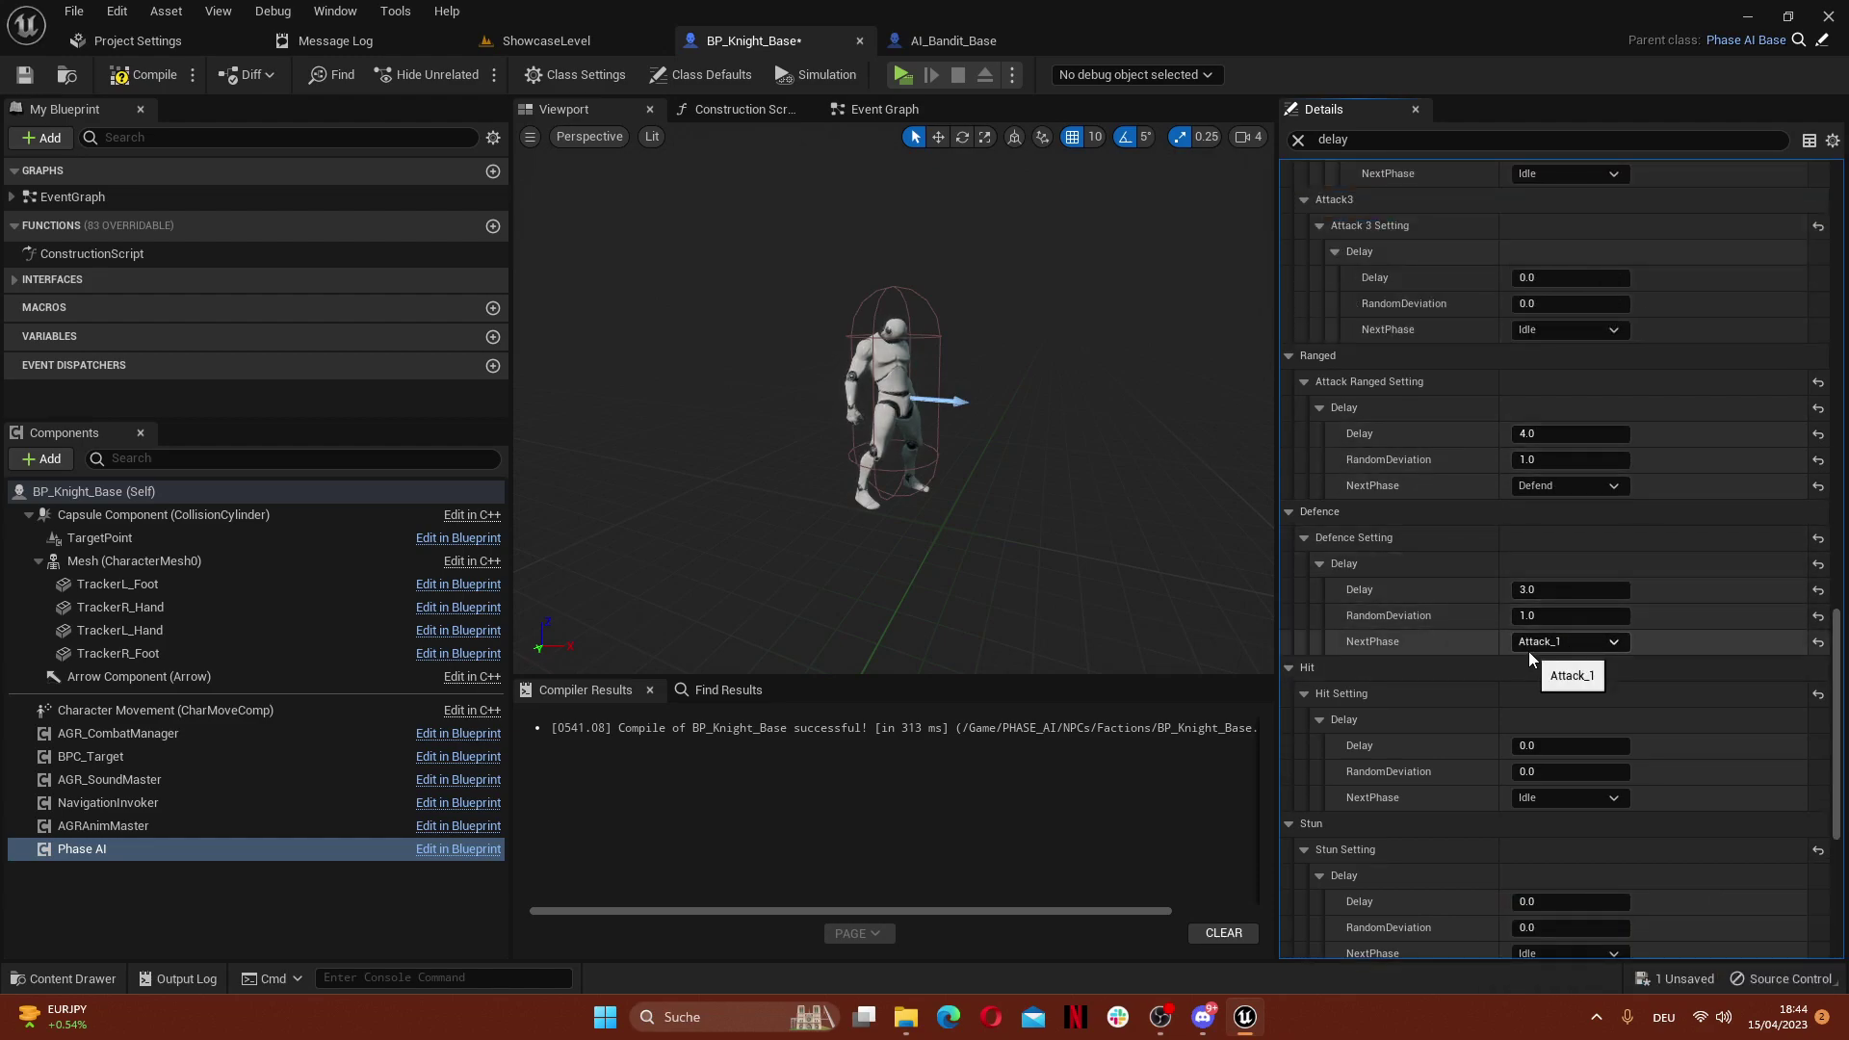
{"action": "scroll", "coordinate": [1507, 652], "scroll_direction": "up", "scroll_amount": 3}
{"action": "scroll", "coordinate": [1488, 654], "scroll_direction": "up", "scroll_amount": 1}
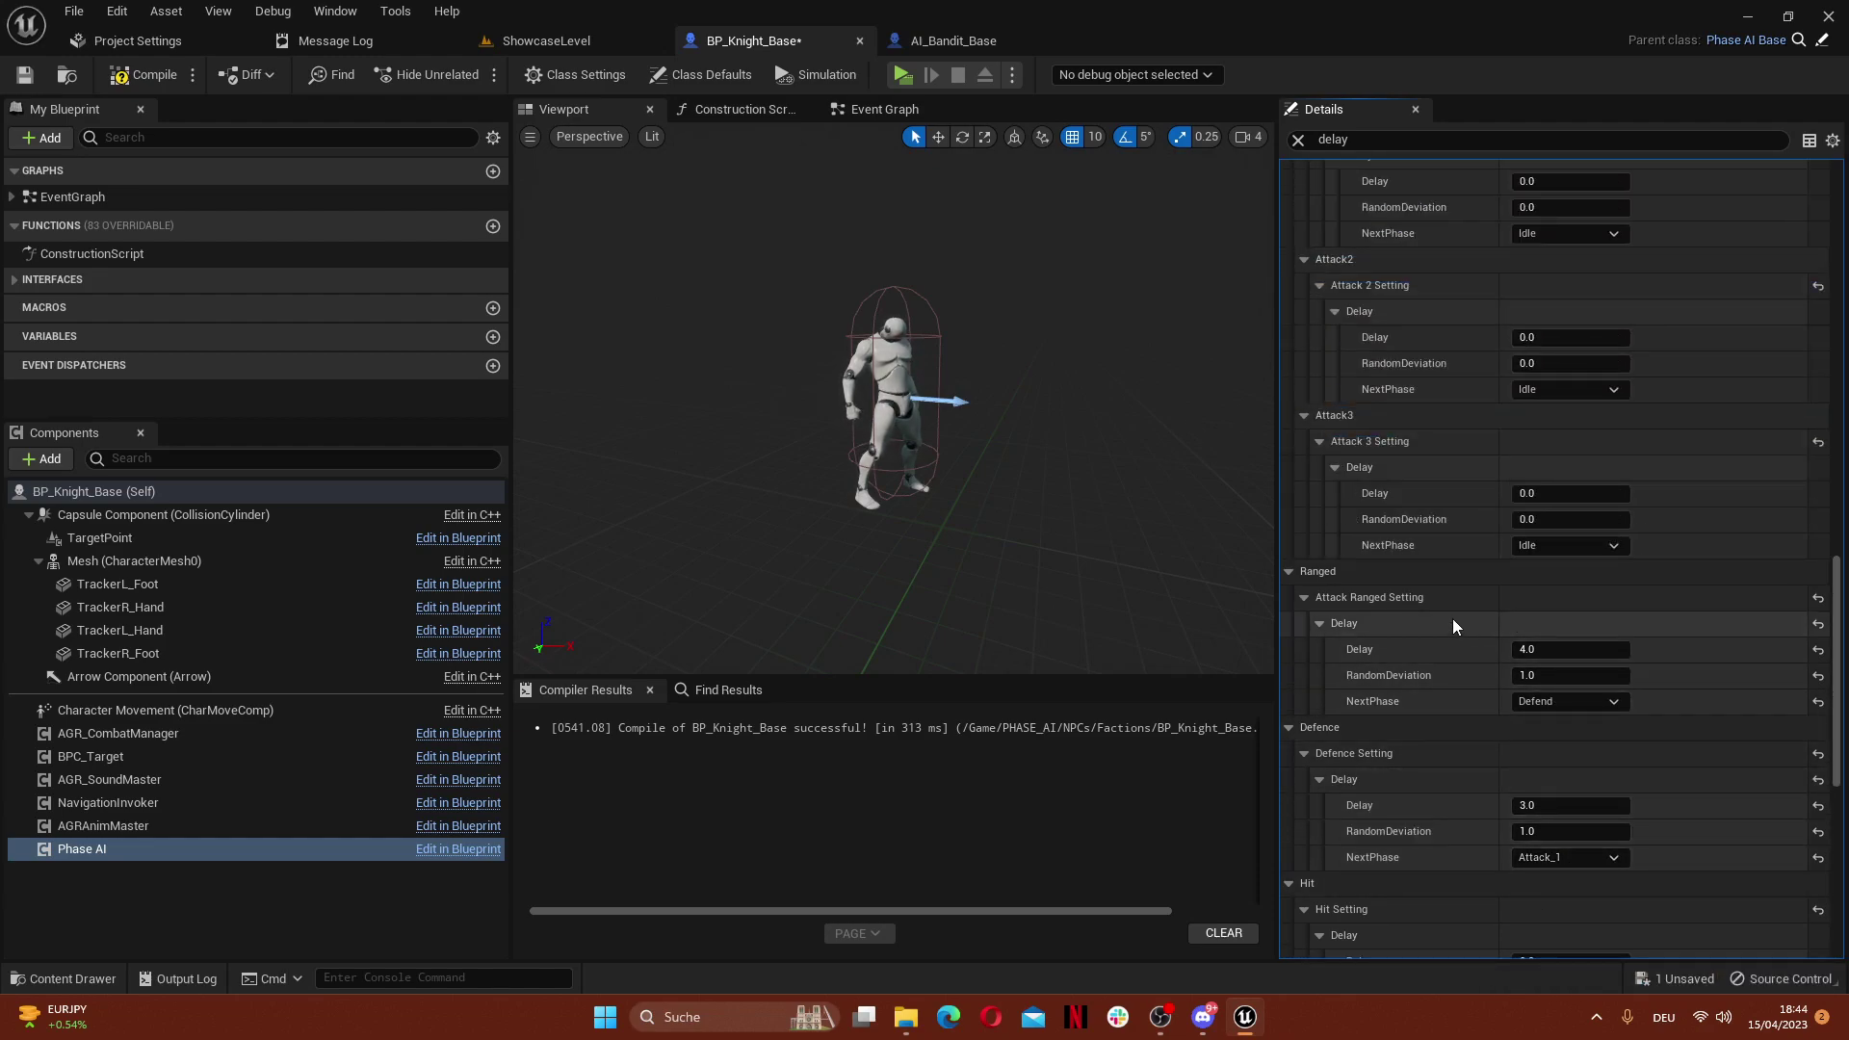
{"action": "left_click", "coordinate": [142, 75]}
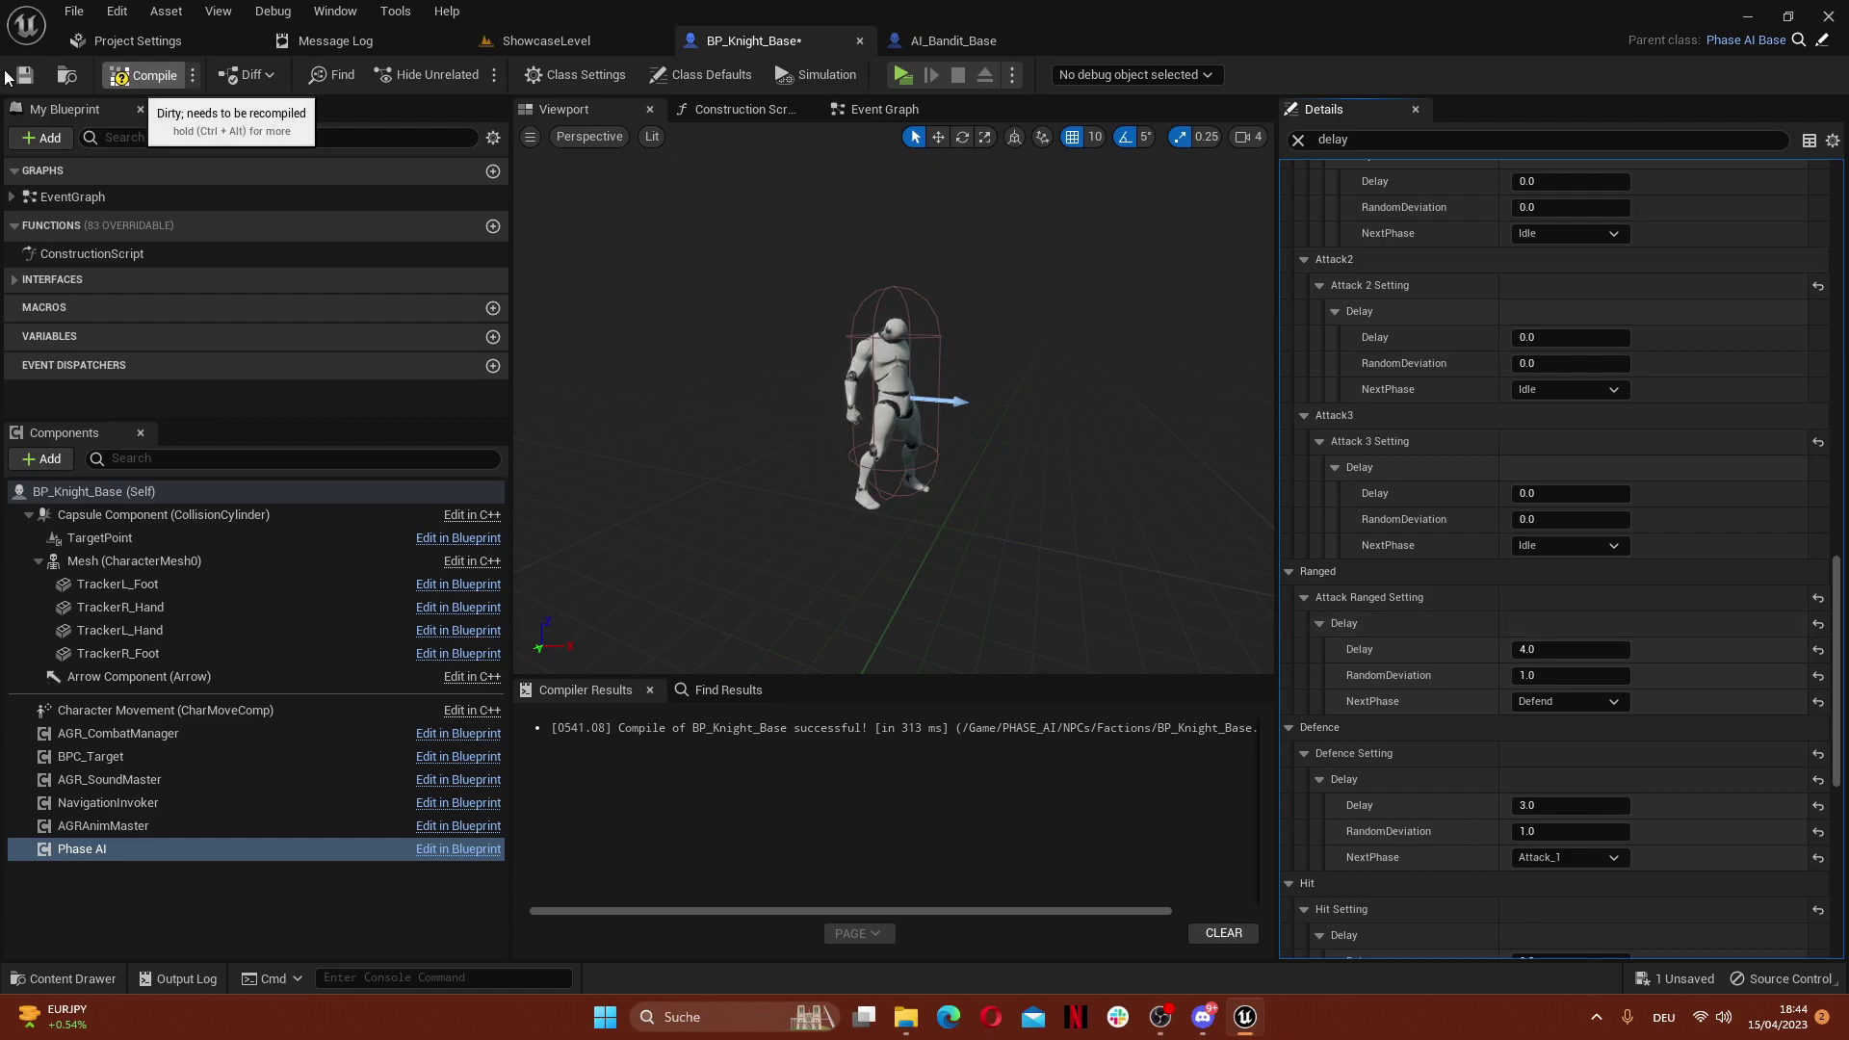
{"action": "left_click", "coordinate": [74, 11]}
{"action": "left_click", "coordinate": [174, 110]}
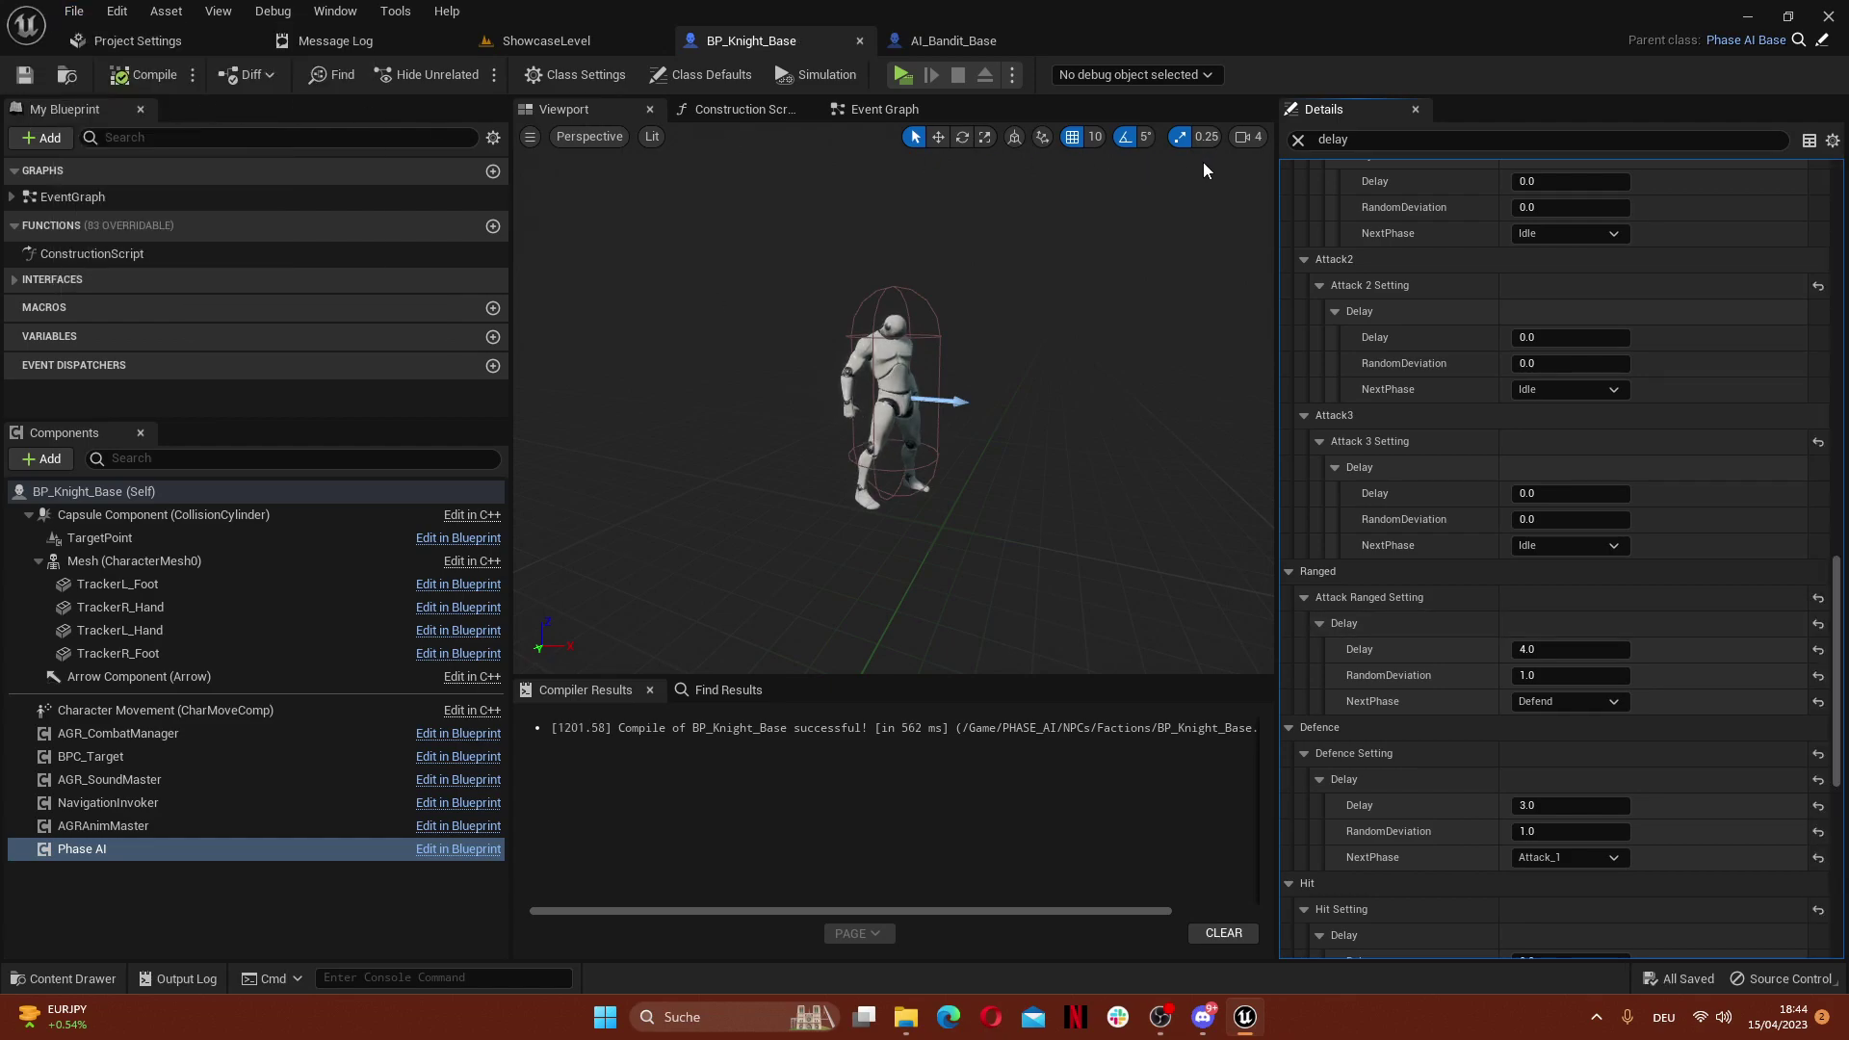
Filter the Phase AI component's details by "messa" to list the message arrays of each phase
{"action": "left_click", "coordinate": [1333, 139]}
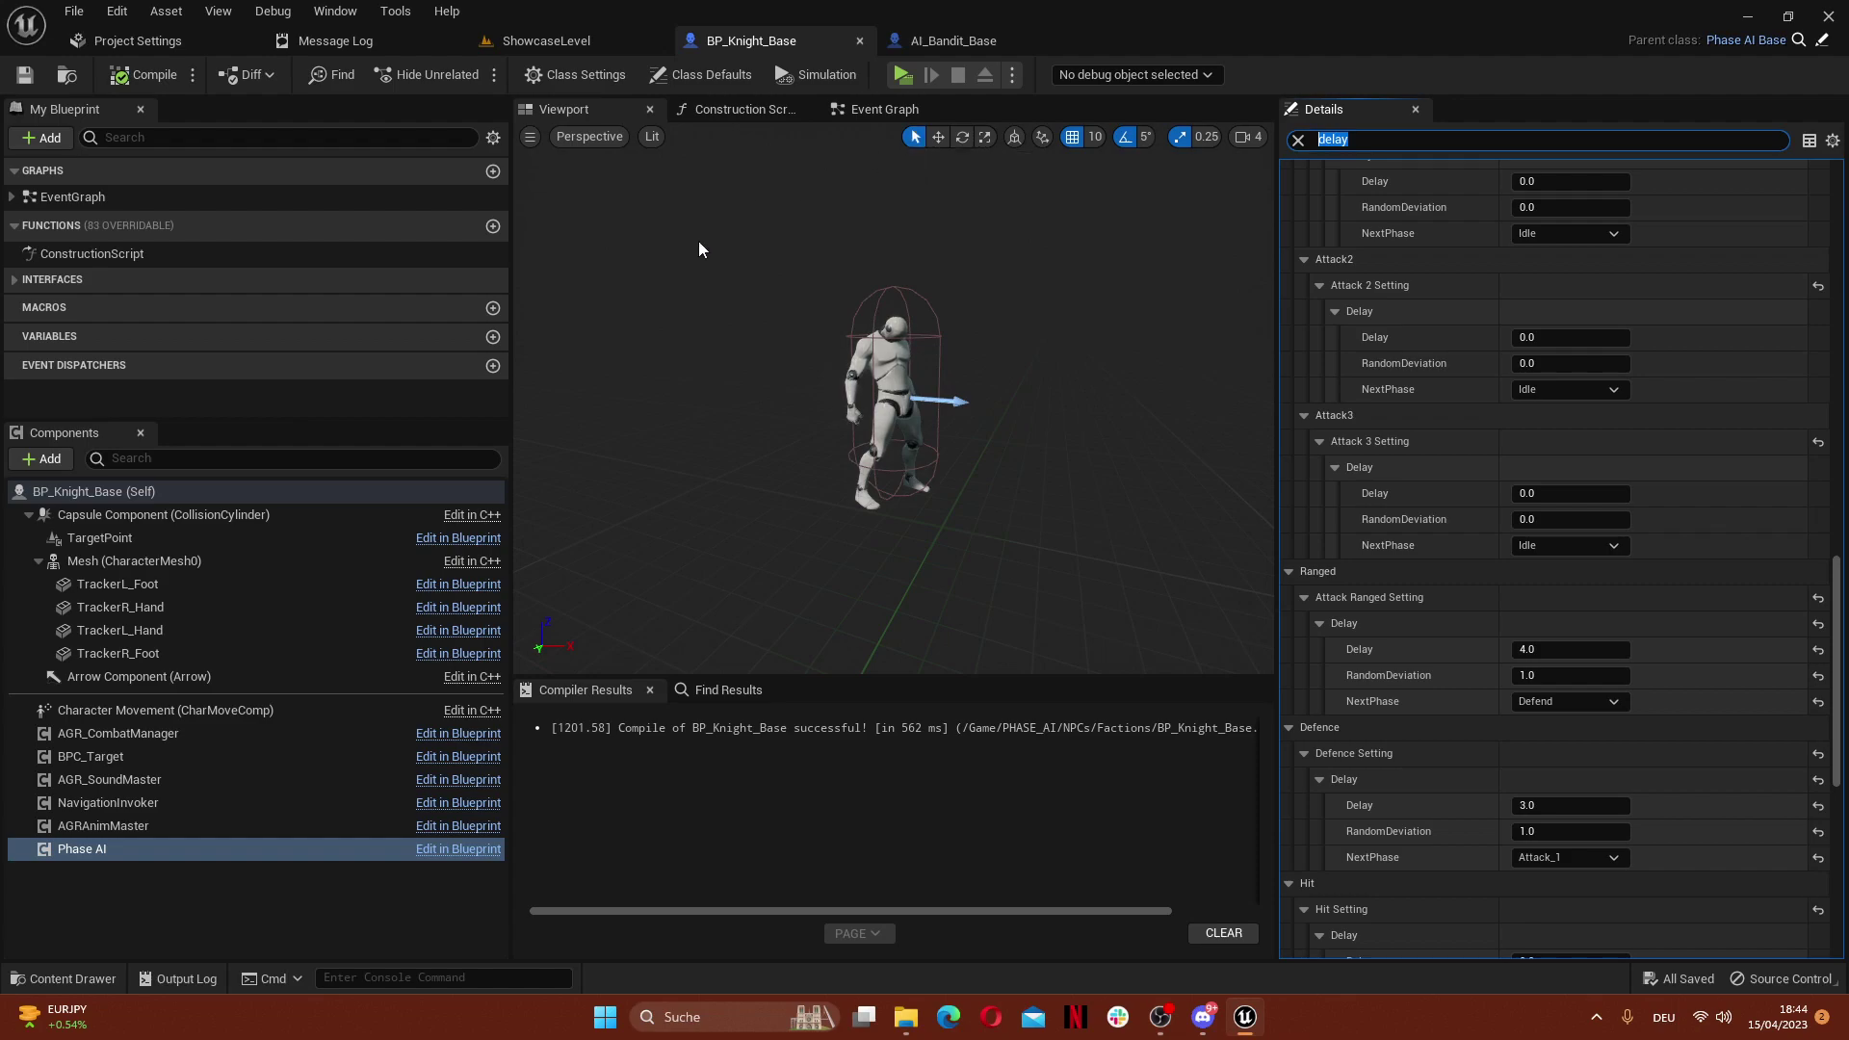
{"action": "type", "text": "mea"}
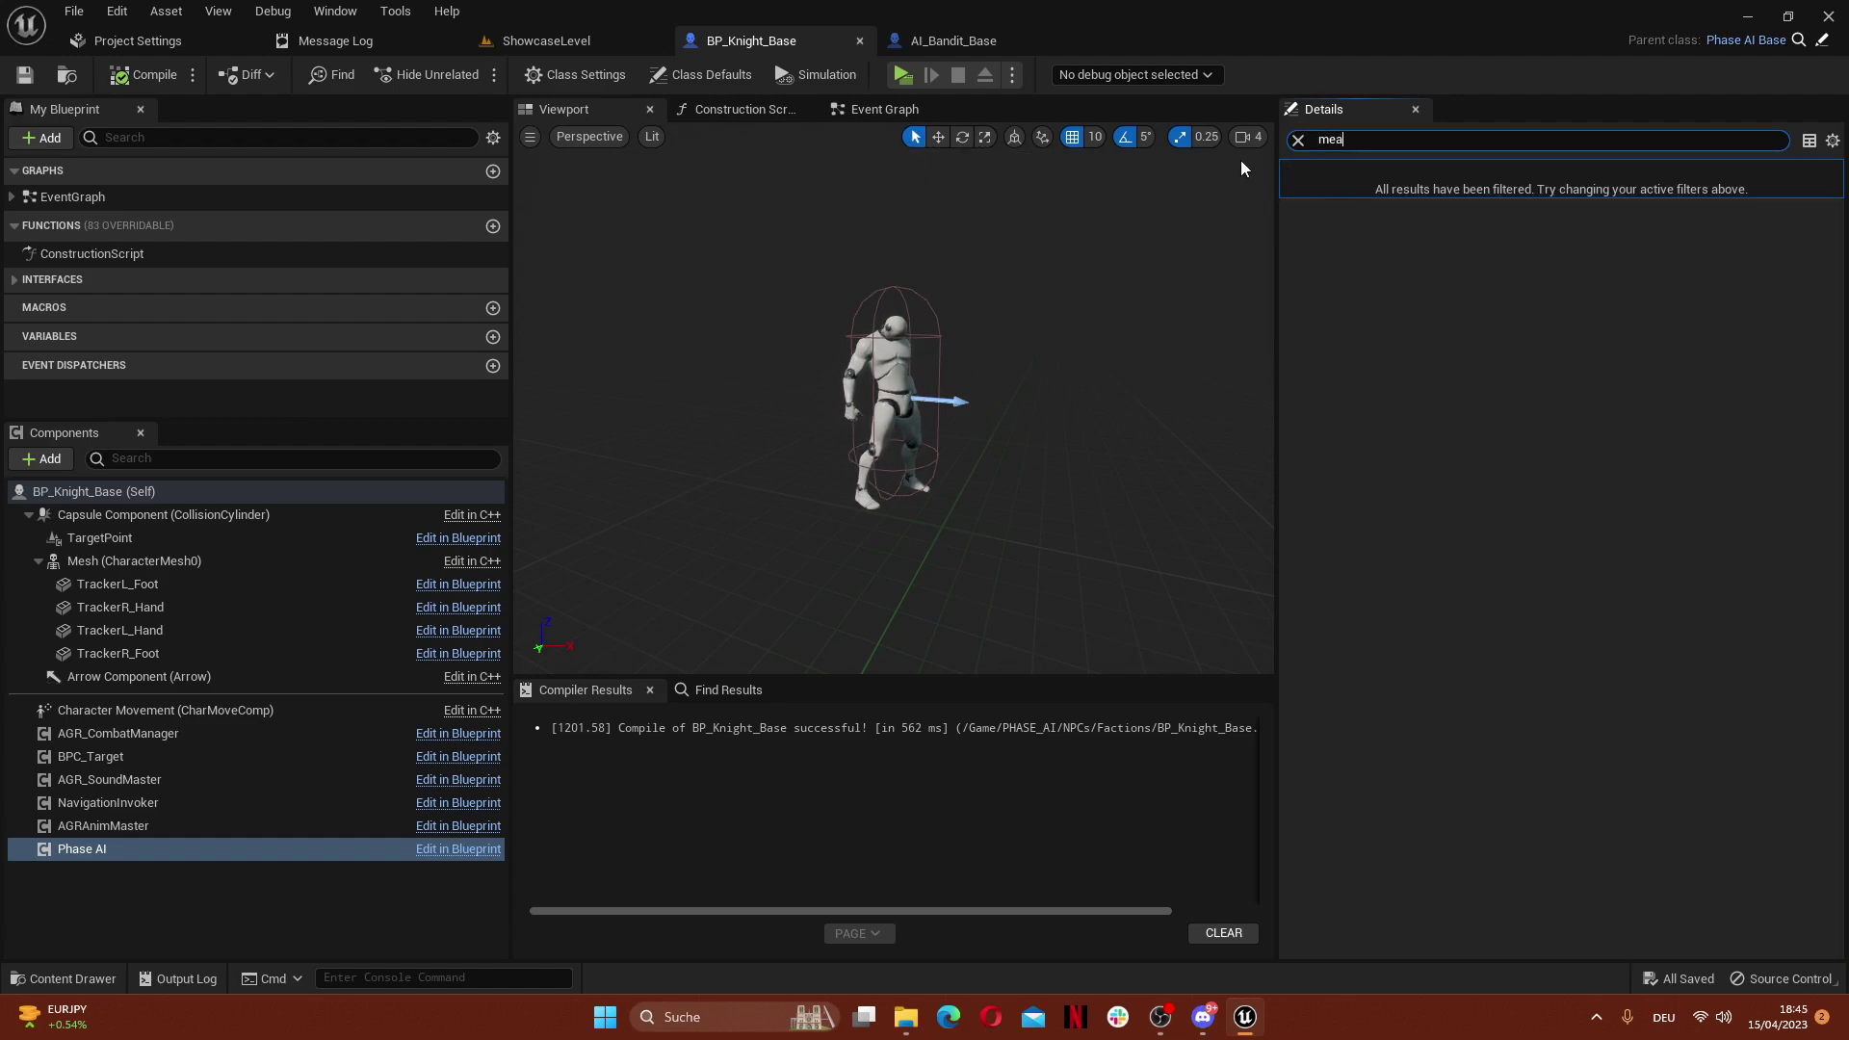
{"action": "key", "text": "BackSpace"}
{"action": "type", "text": "ssa"}
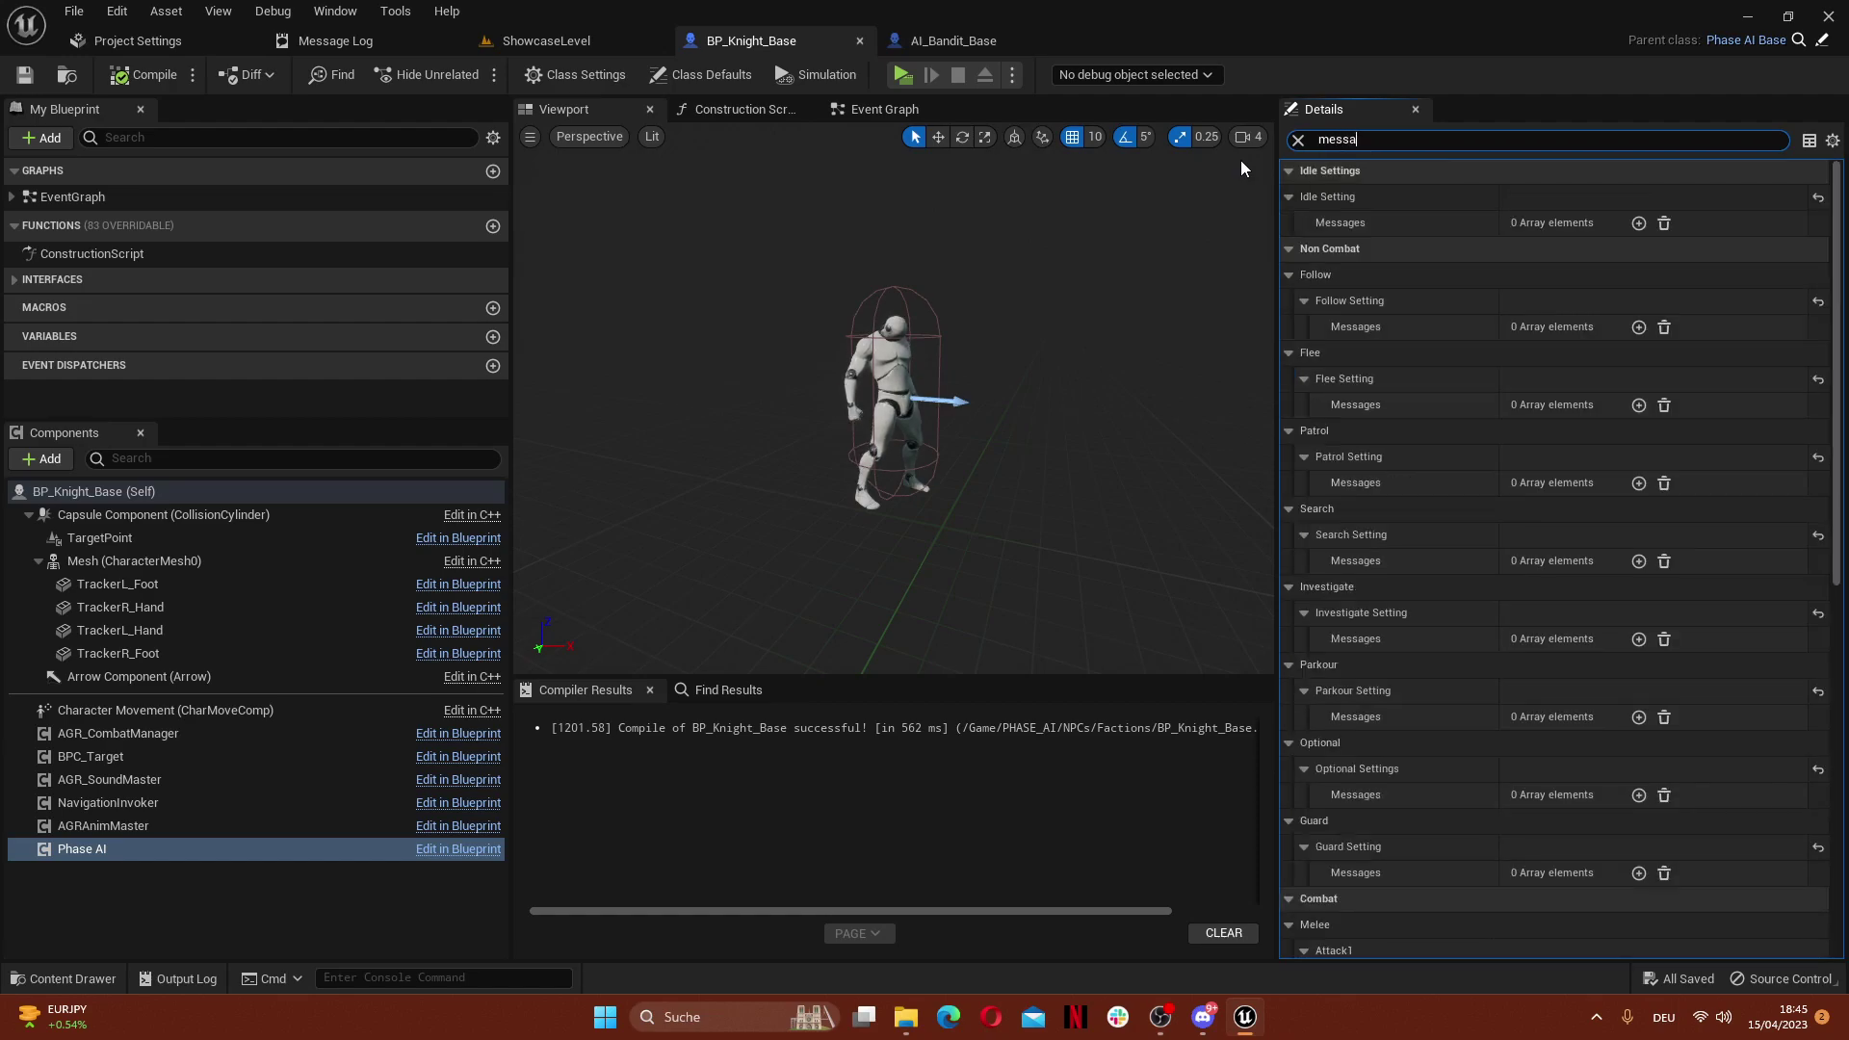
Open the AI_Bandit_Base blueprint and examine the message tags and next phases in its Idle Setting
{"action": "left_click", "coordinate": [939, 43]}
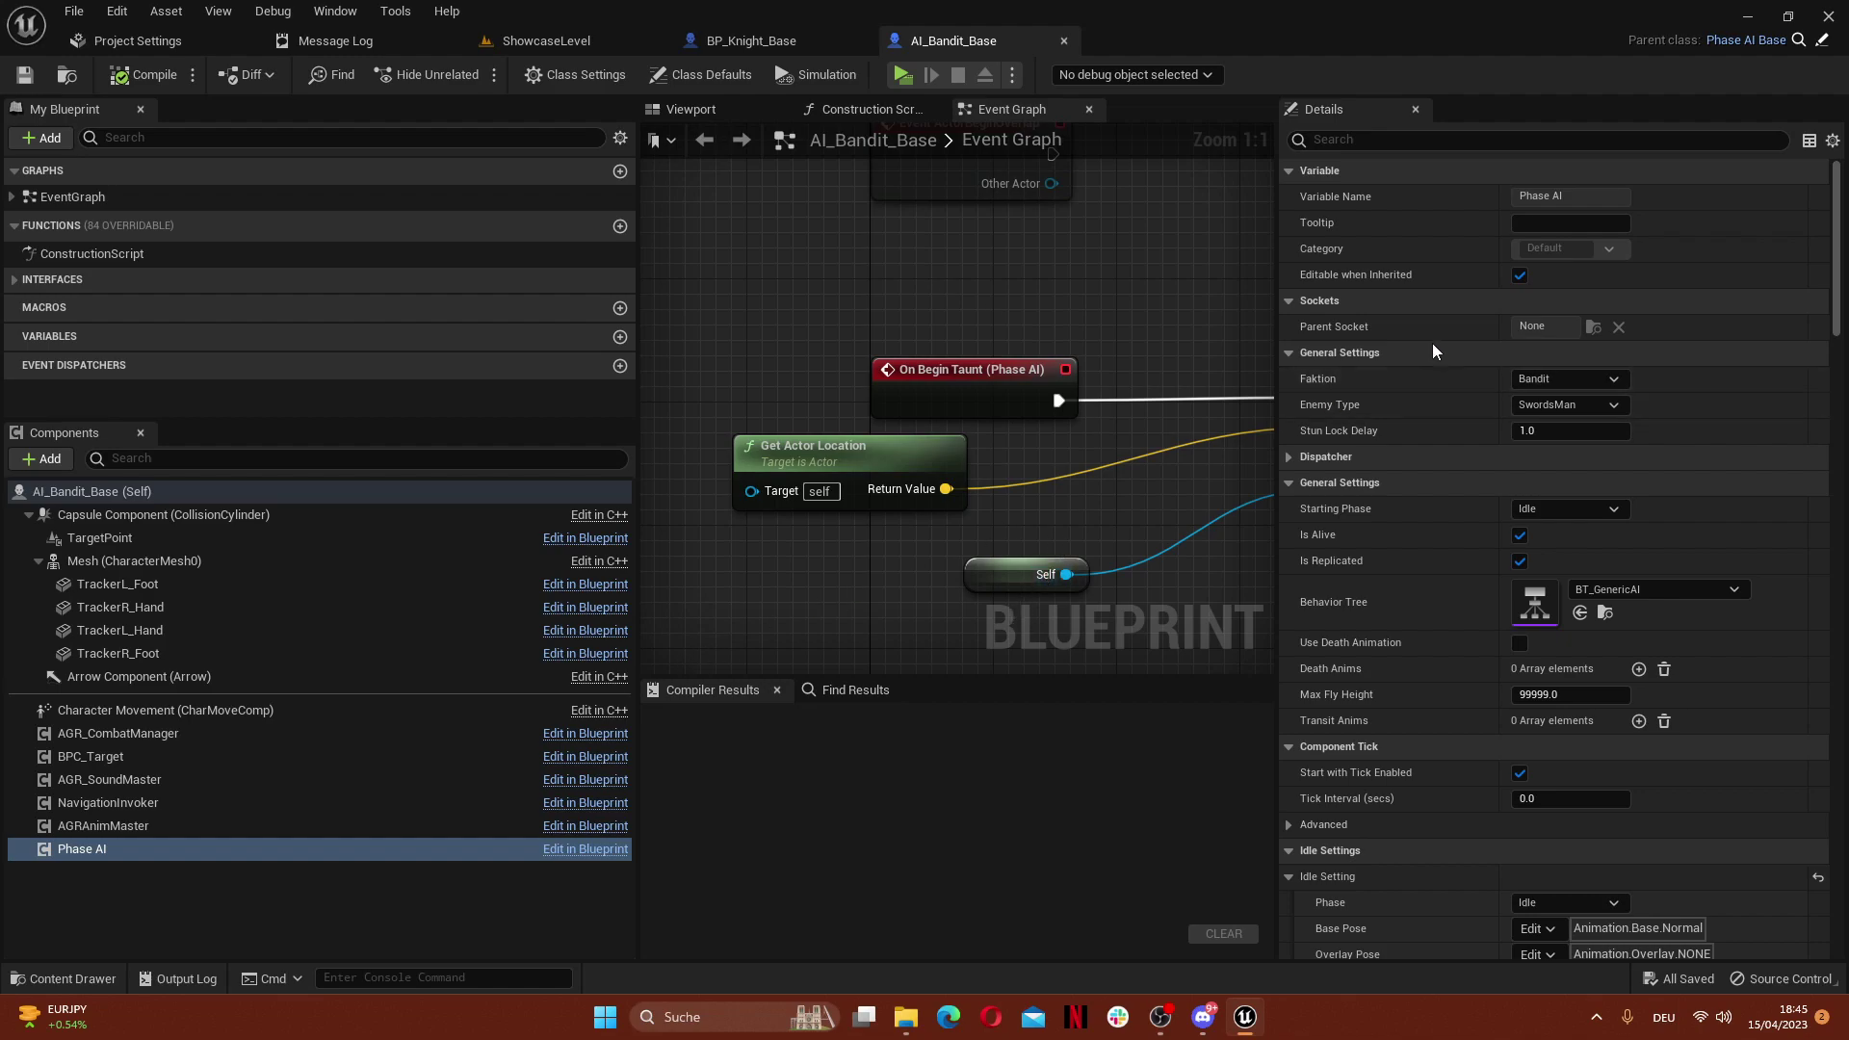
{"action": "scroll", "coordinate": [1408, 460], "scroll_direction": "down", "scroll_amount": 6}
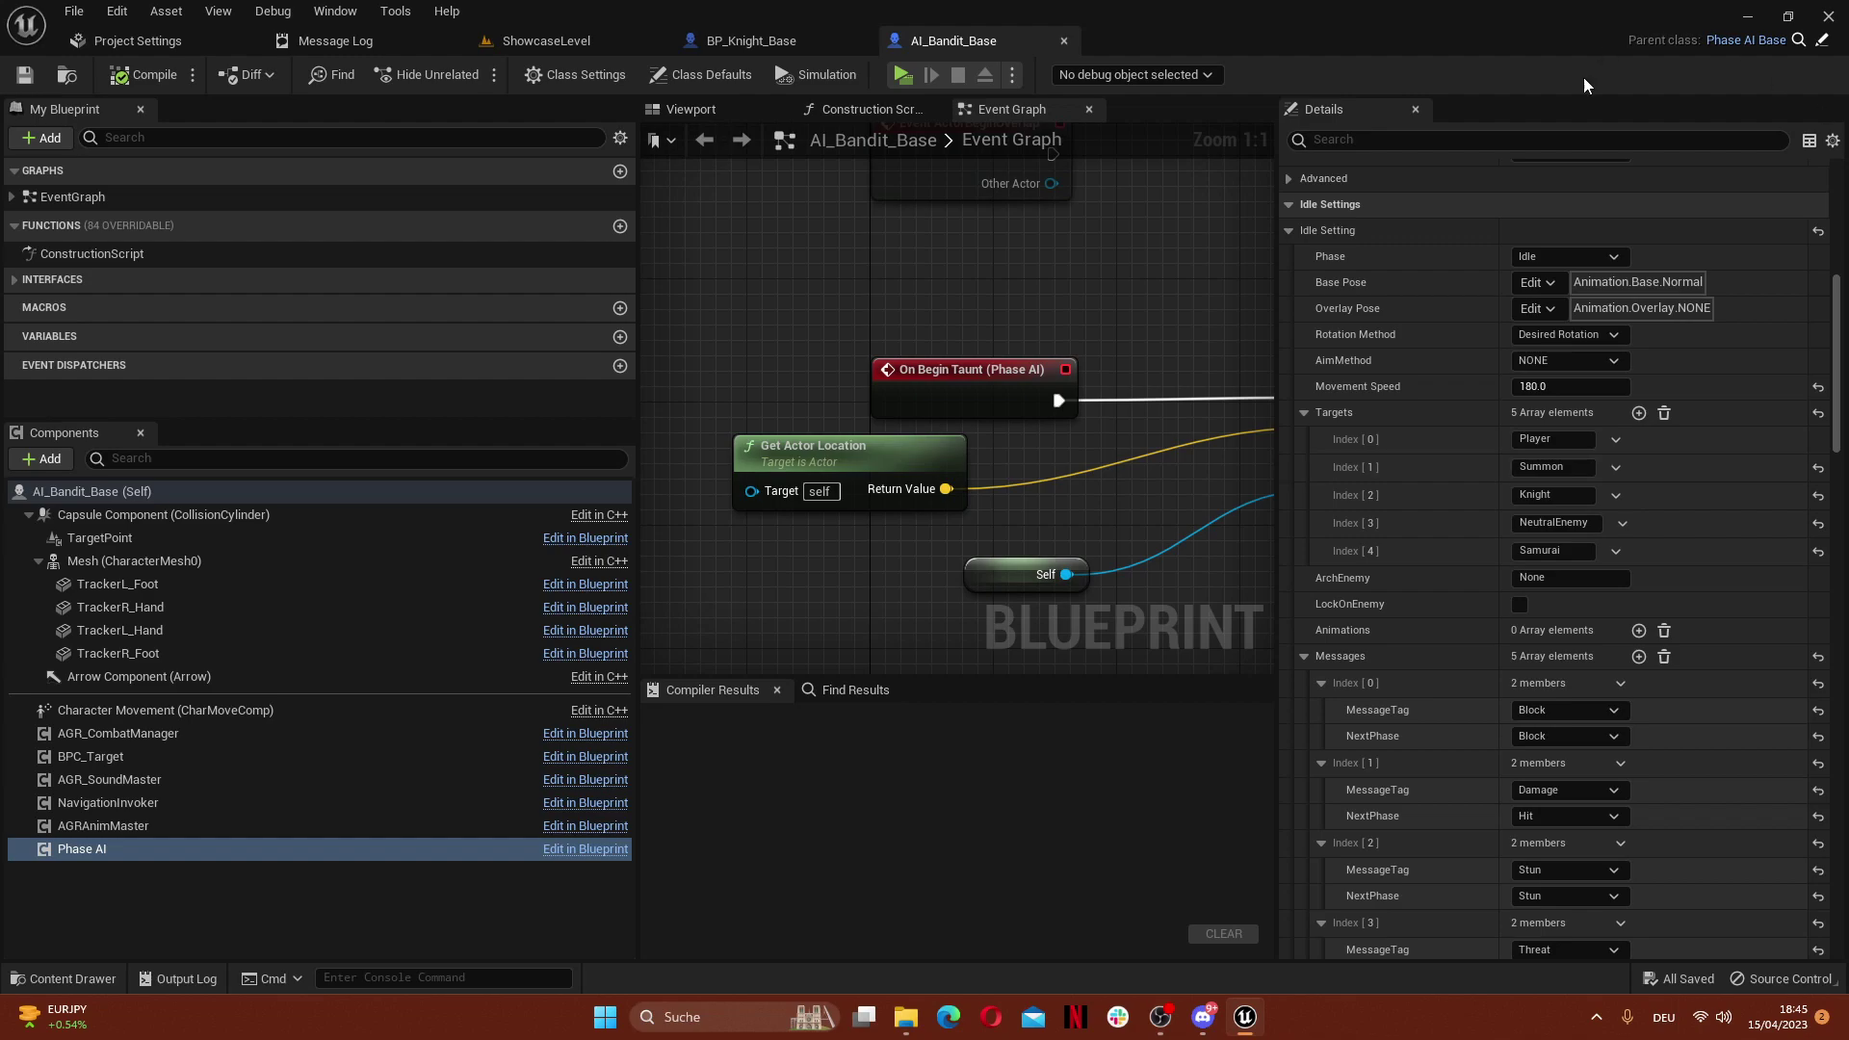
{"action": "scroll", "coordinate": [1424, 592], "scroll_direction": "down", "scroll_amount": 3}
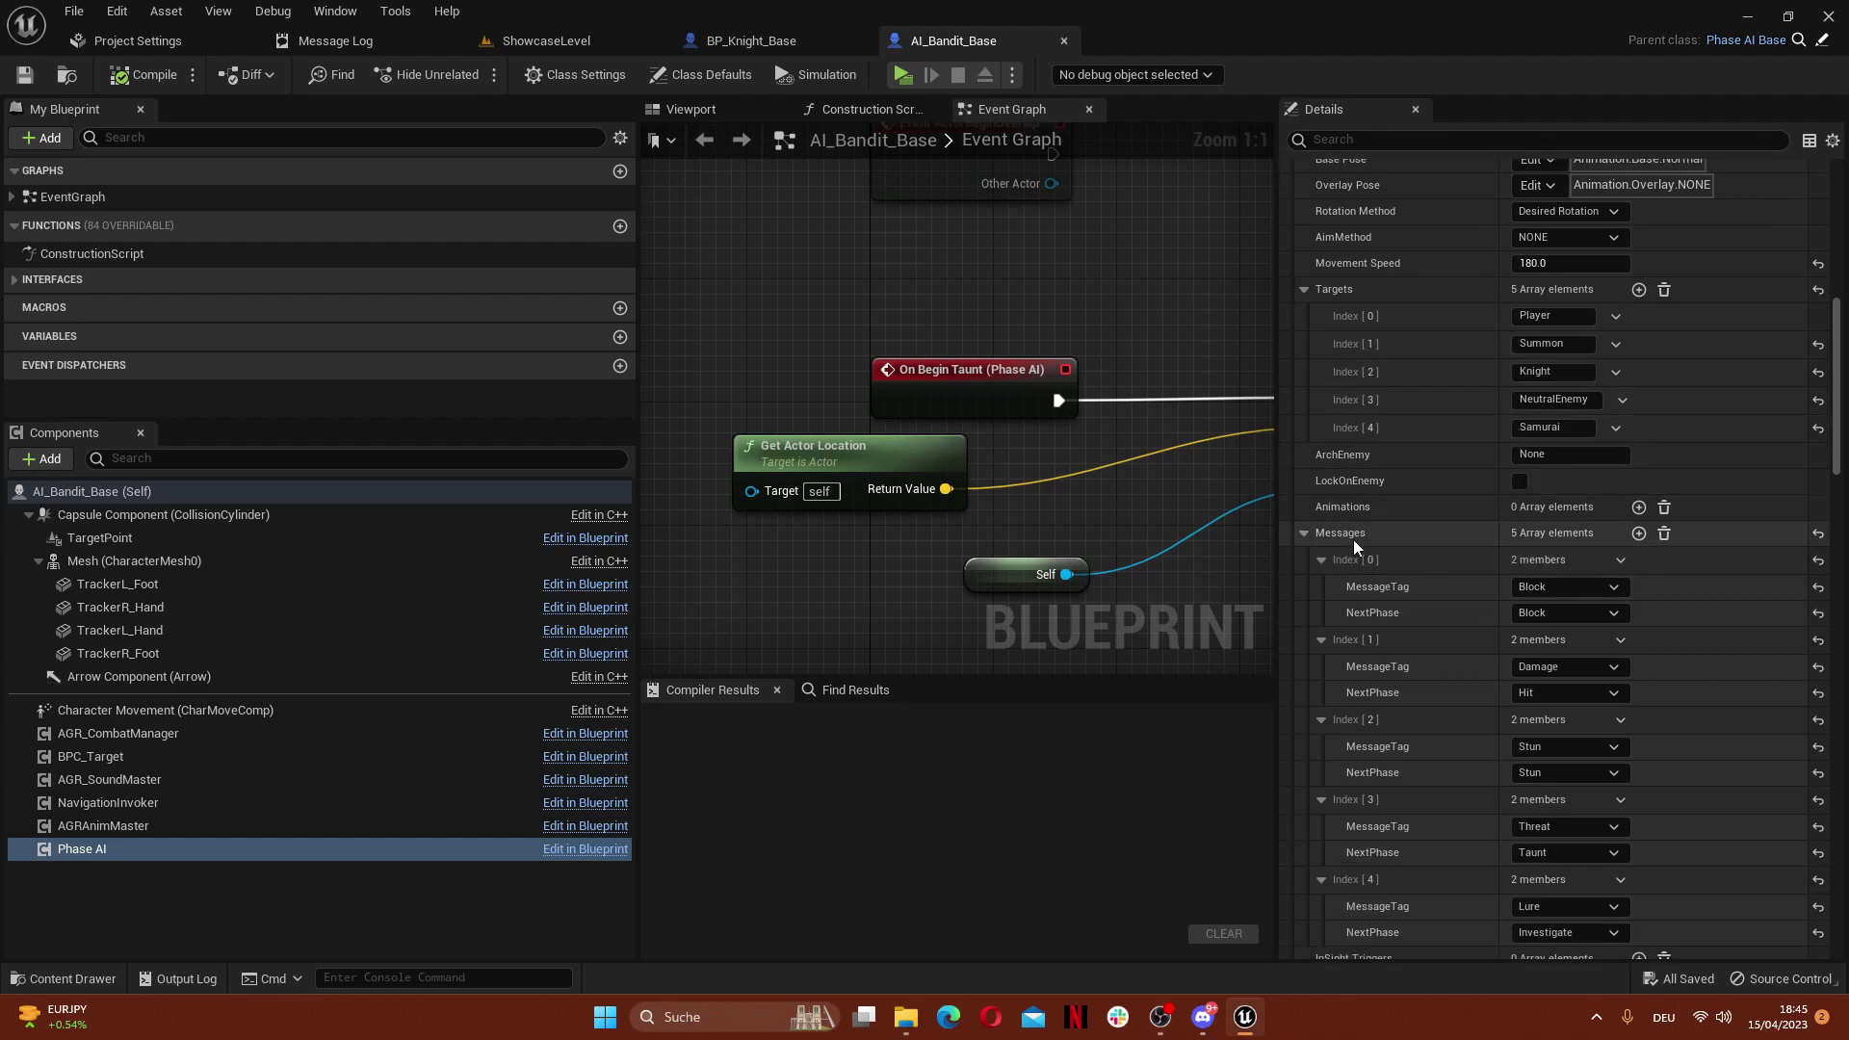
{"action": "scroll", "coordinate": [1350, 534], "scroll_direction": "down", "scroll_amount": 2}
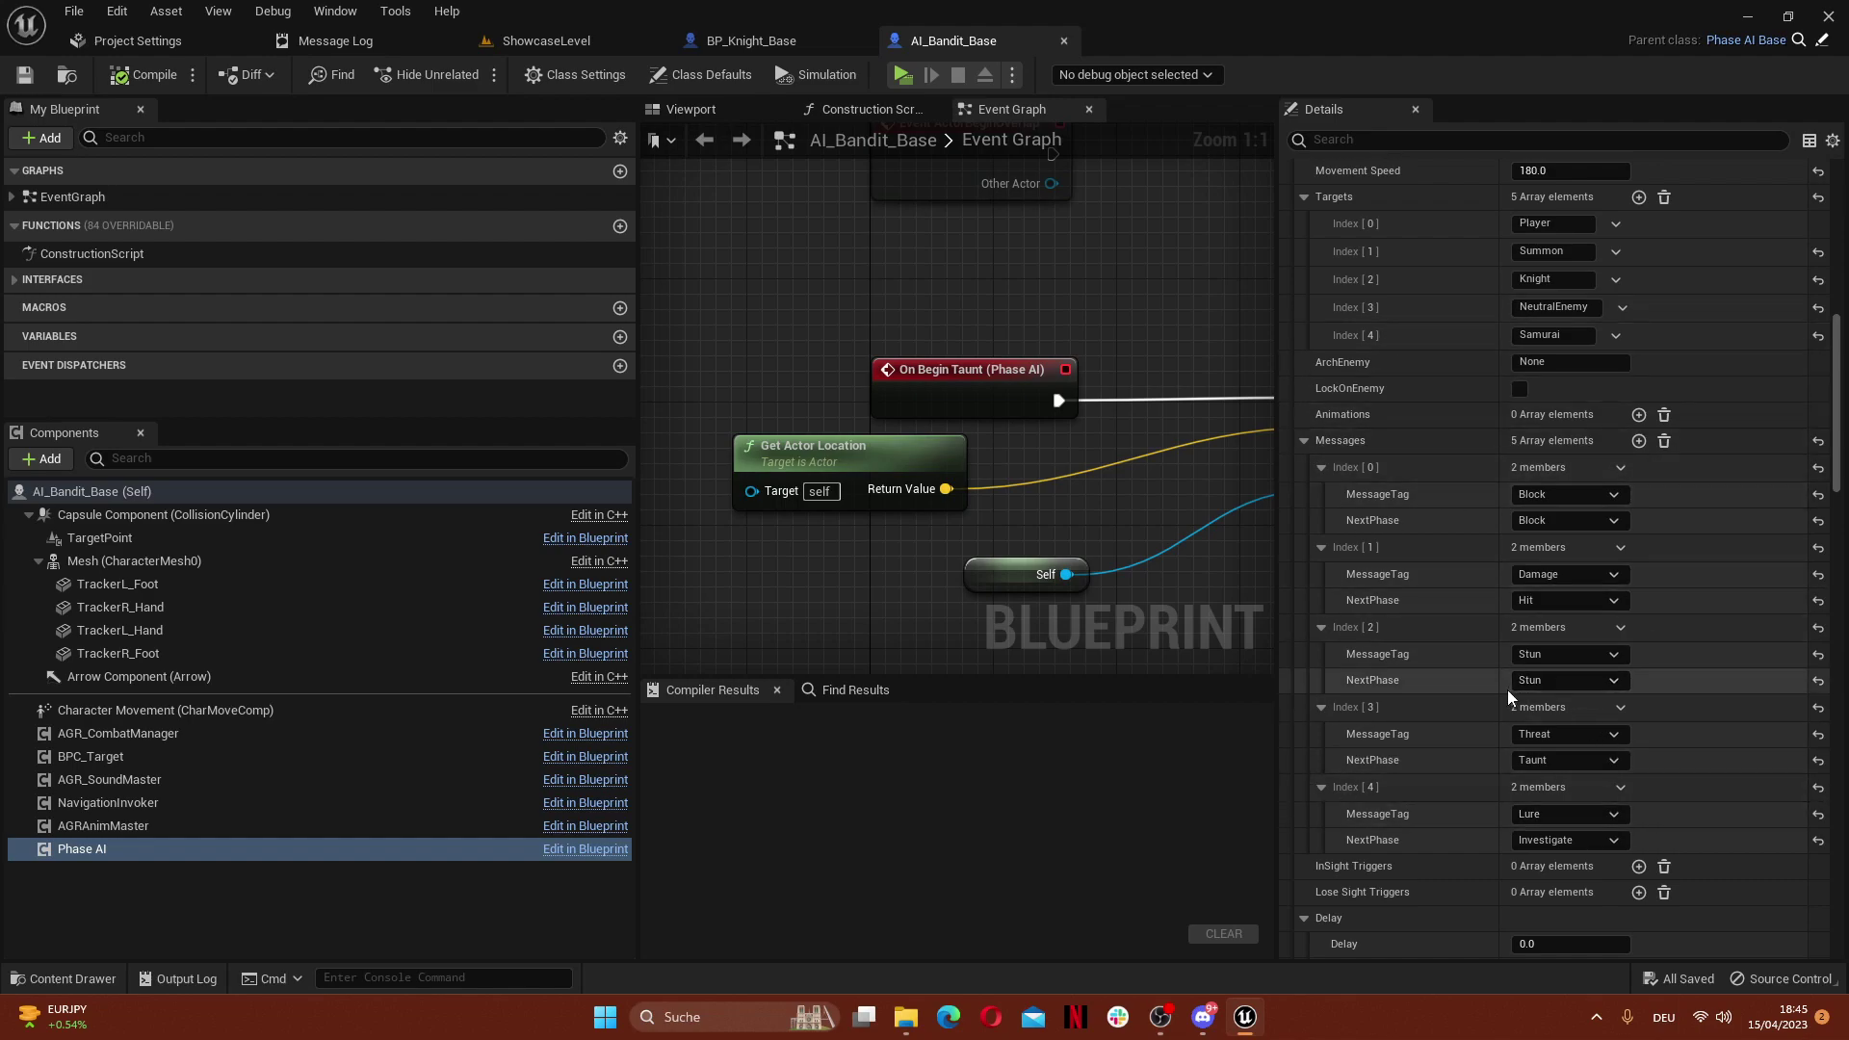
Copy the Idle Setting's Messages array from AI_Bandit_Base and paste it into the Idle Setting's Messages of BP_Knight_Base
{"action": "right_click", "coordinate": [1349, 445]}
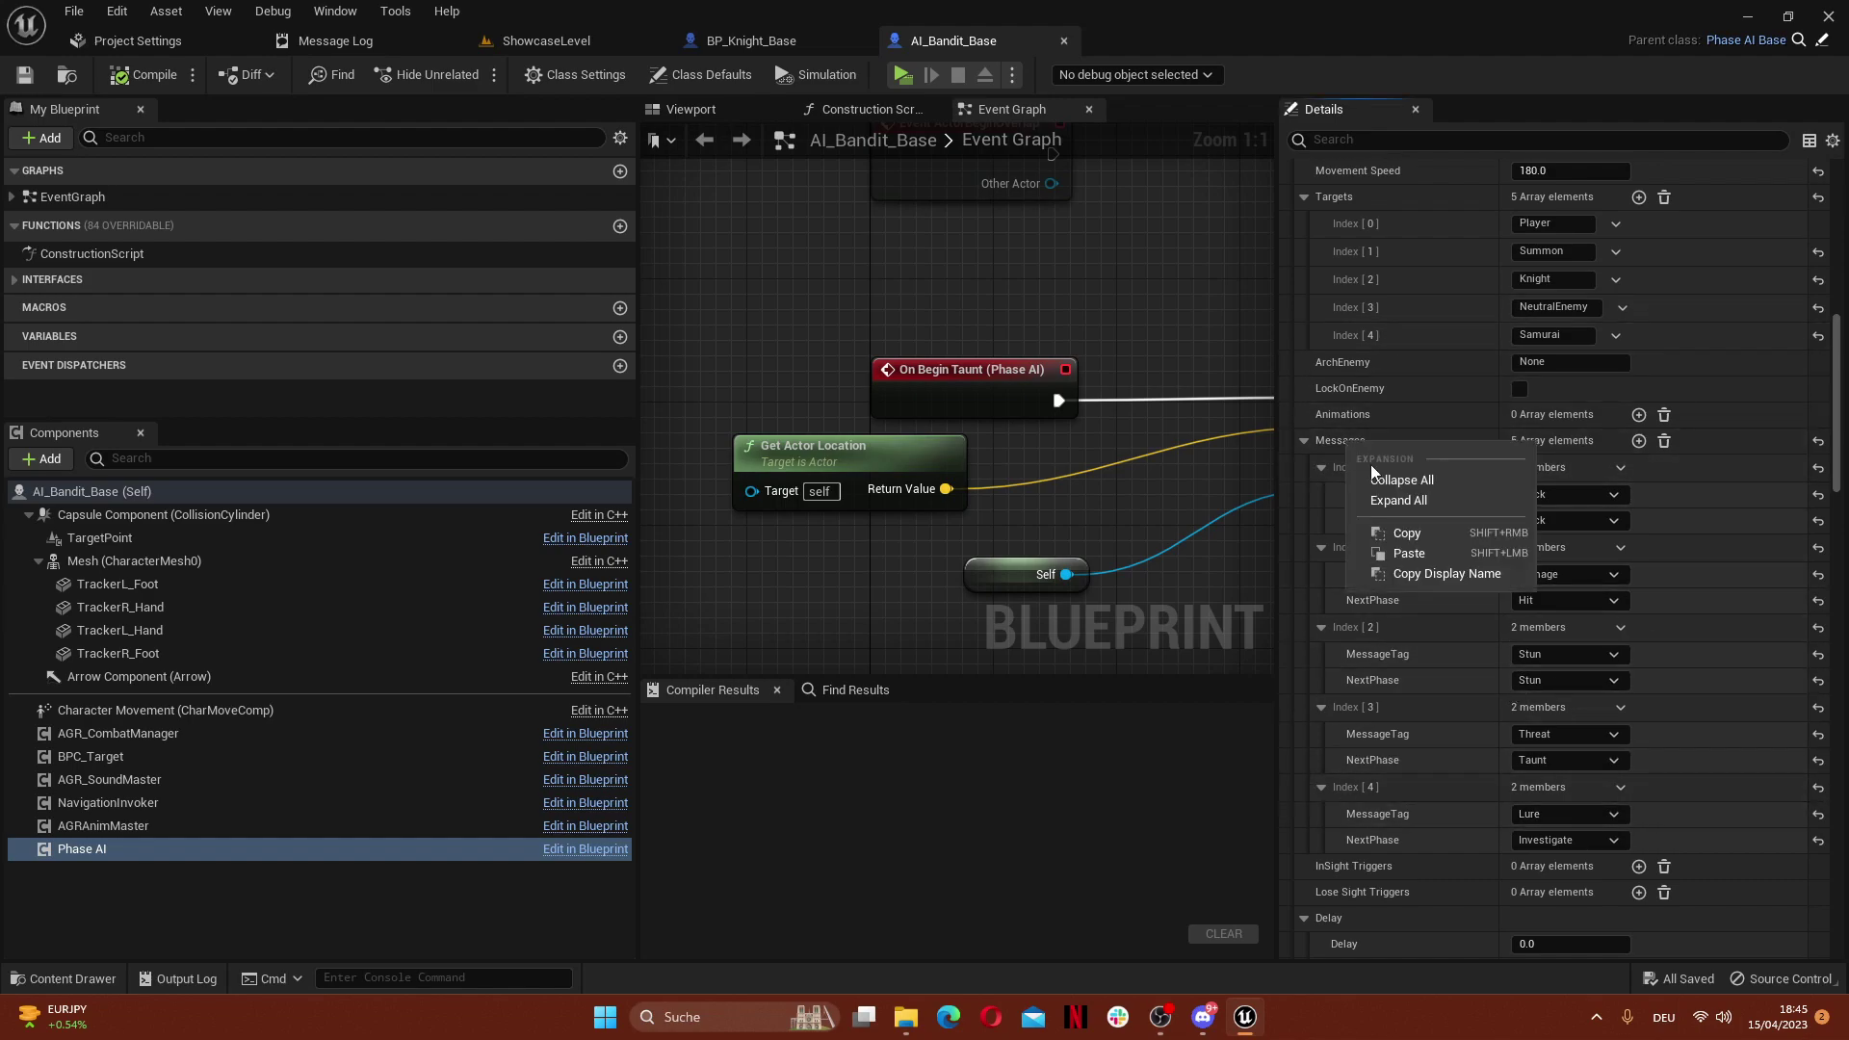
{"action": "left_click", "coordinate": [1412, 530]}
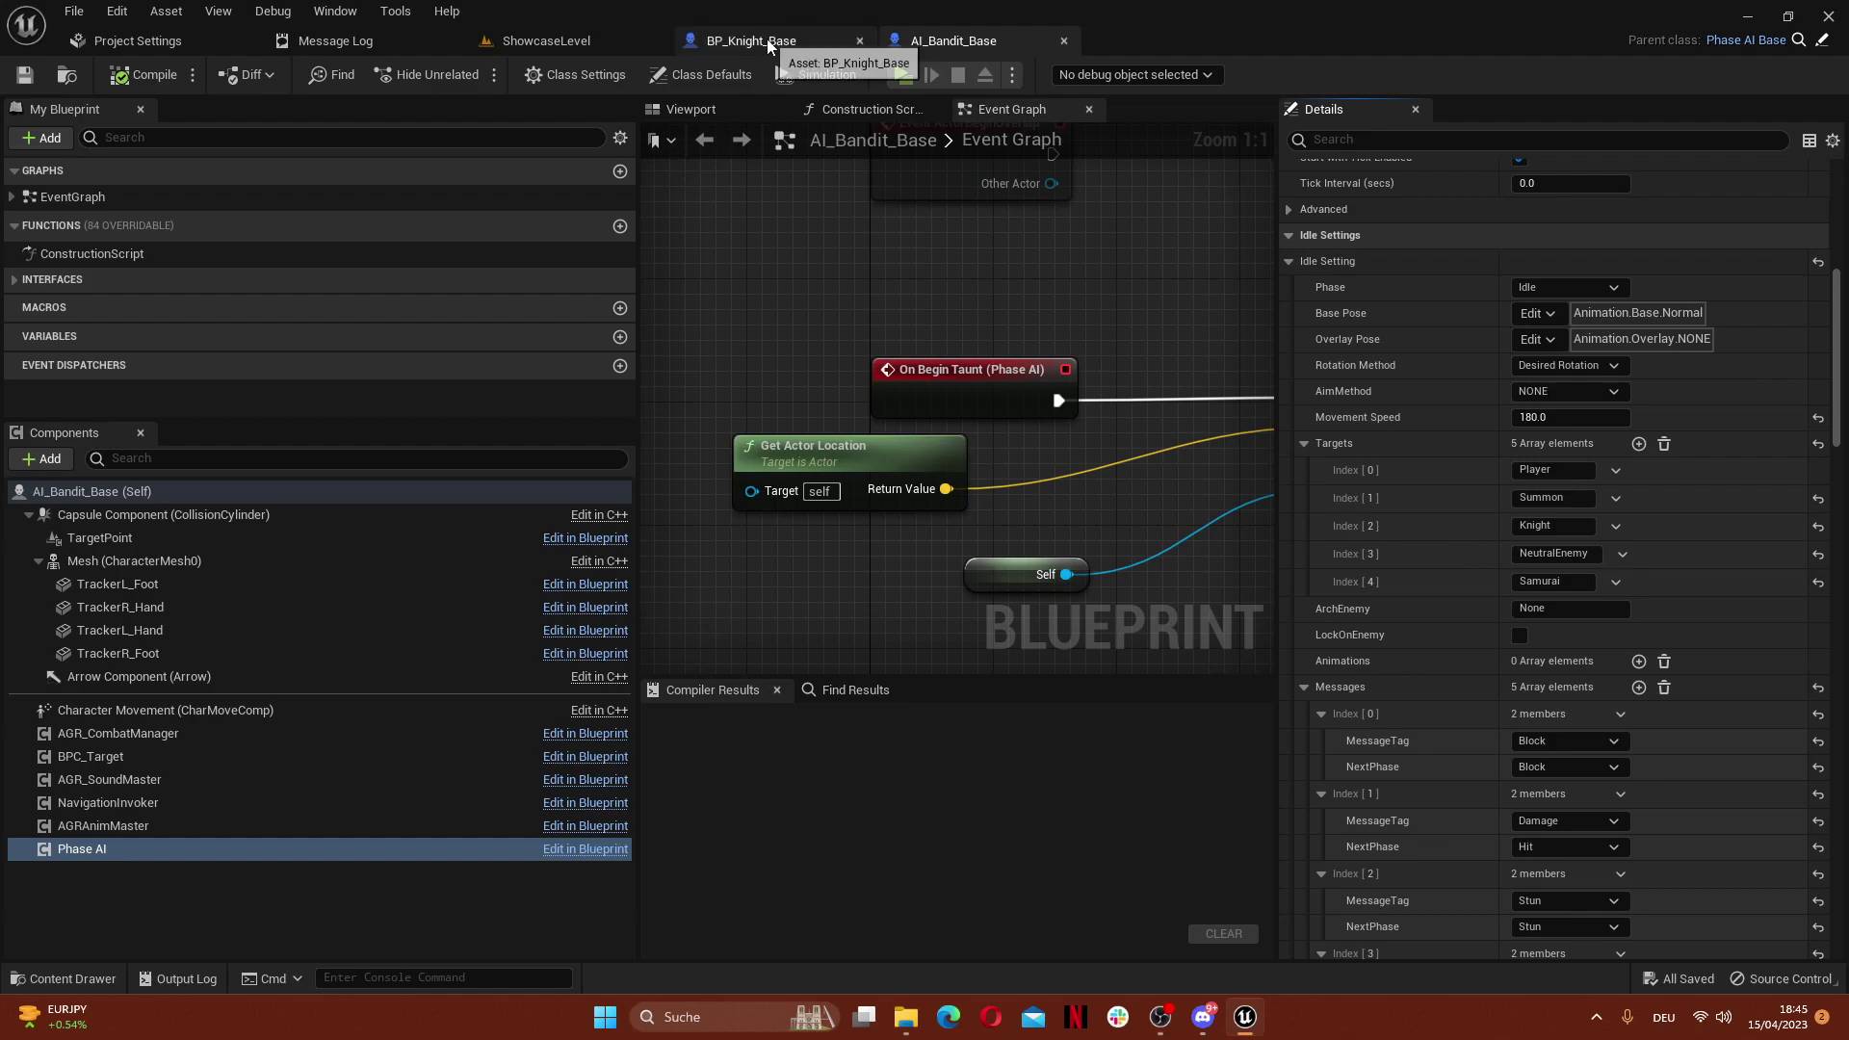
{"action": "left_click", "coordinate": [767, 38]}
{"action": "right_click", "coordinate": [1347, 222]}
{"action": "left_click", "coordinate": [1410, 261]}
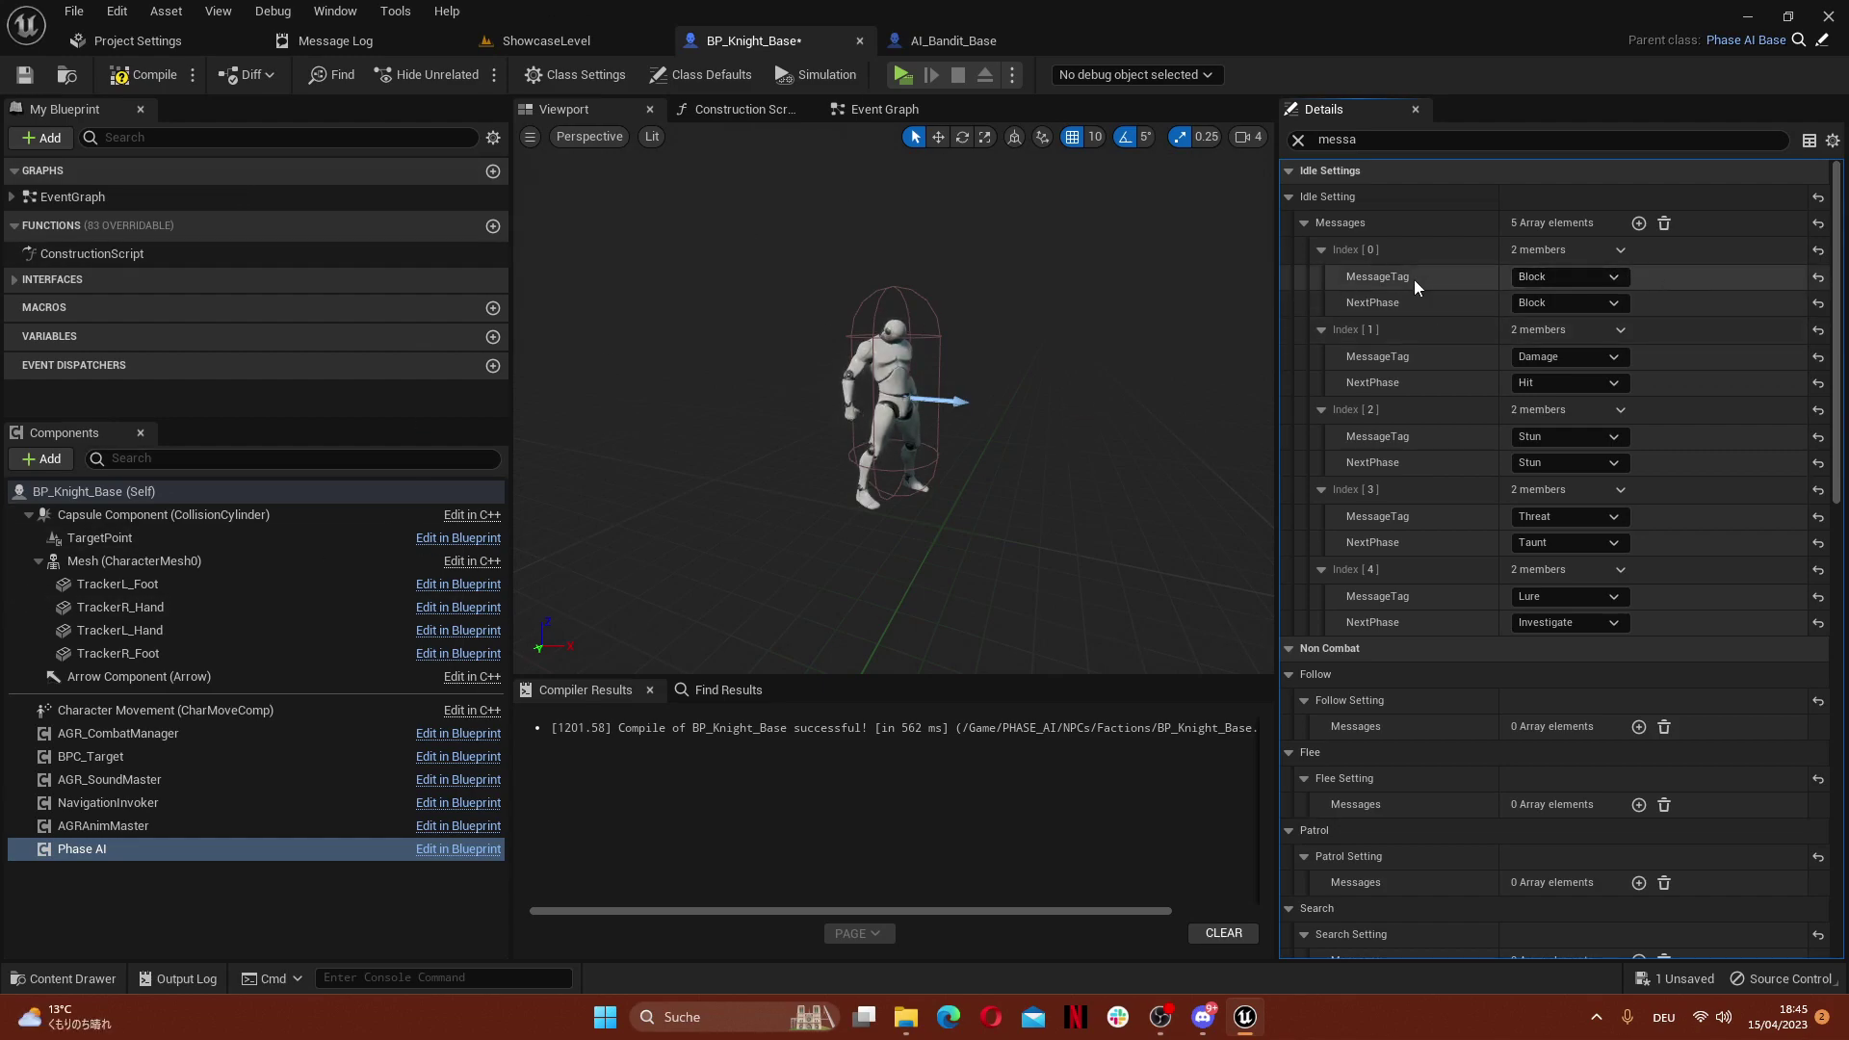
{"action": "mouse_move", "coordinate": [1381, 281]}
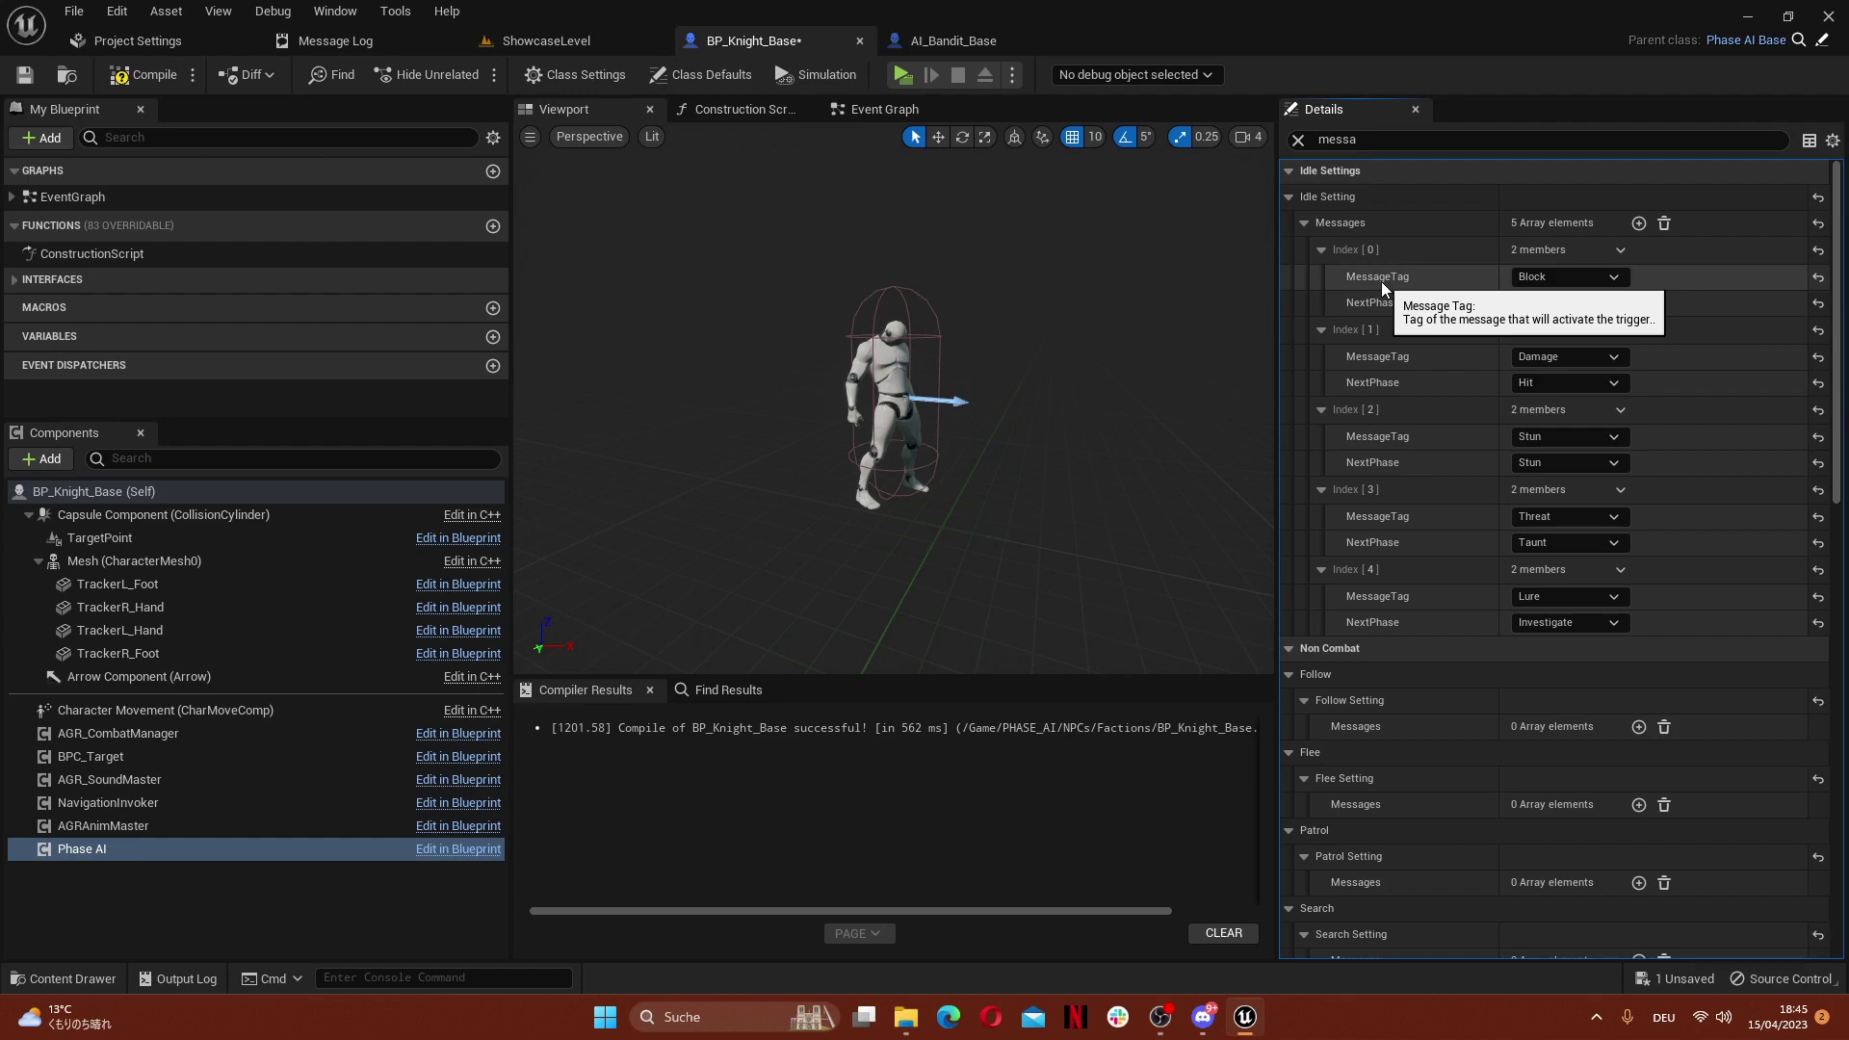
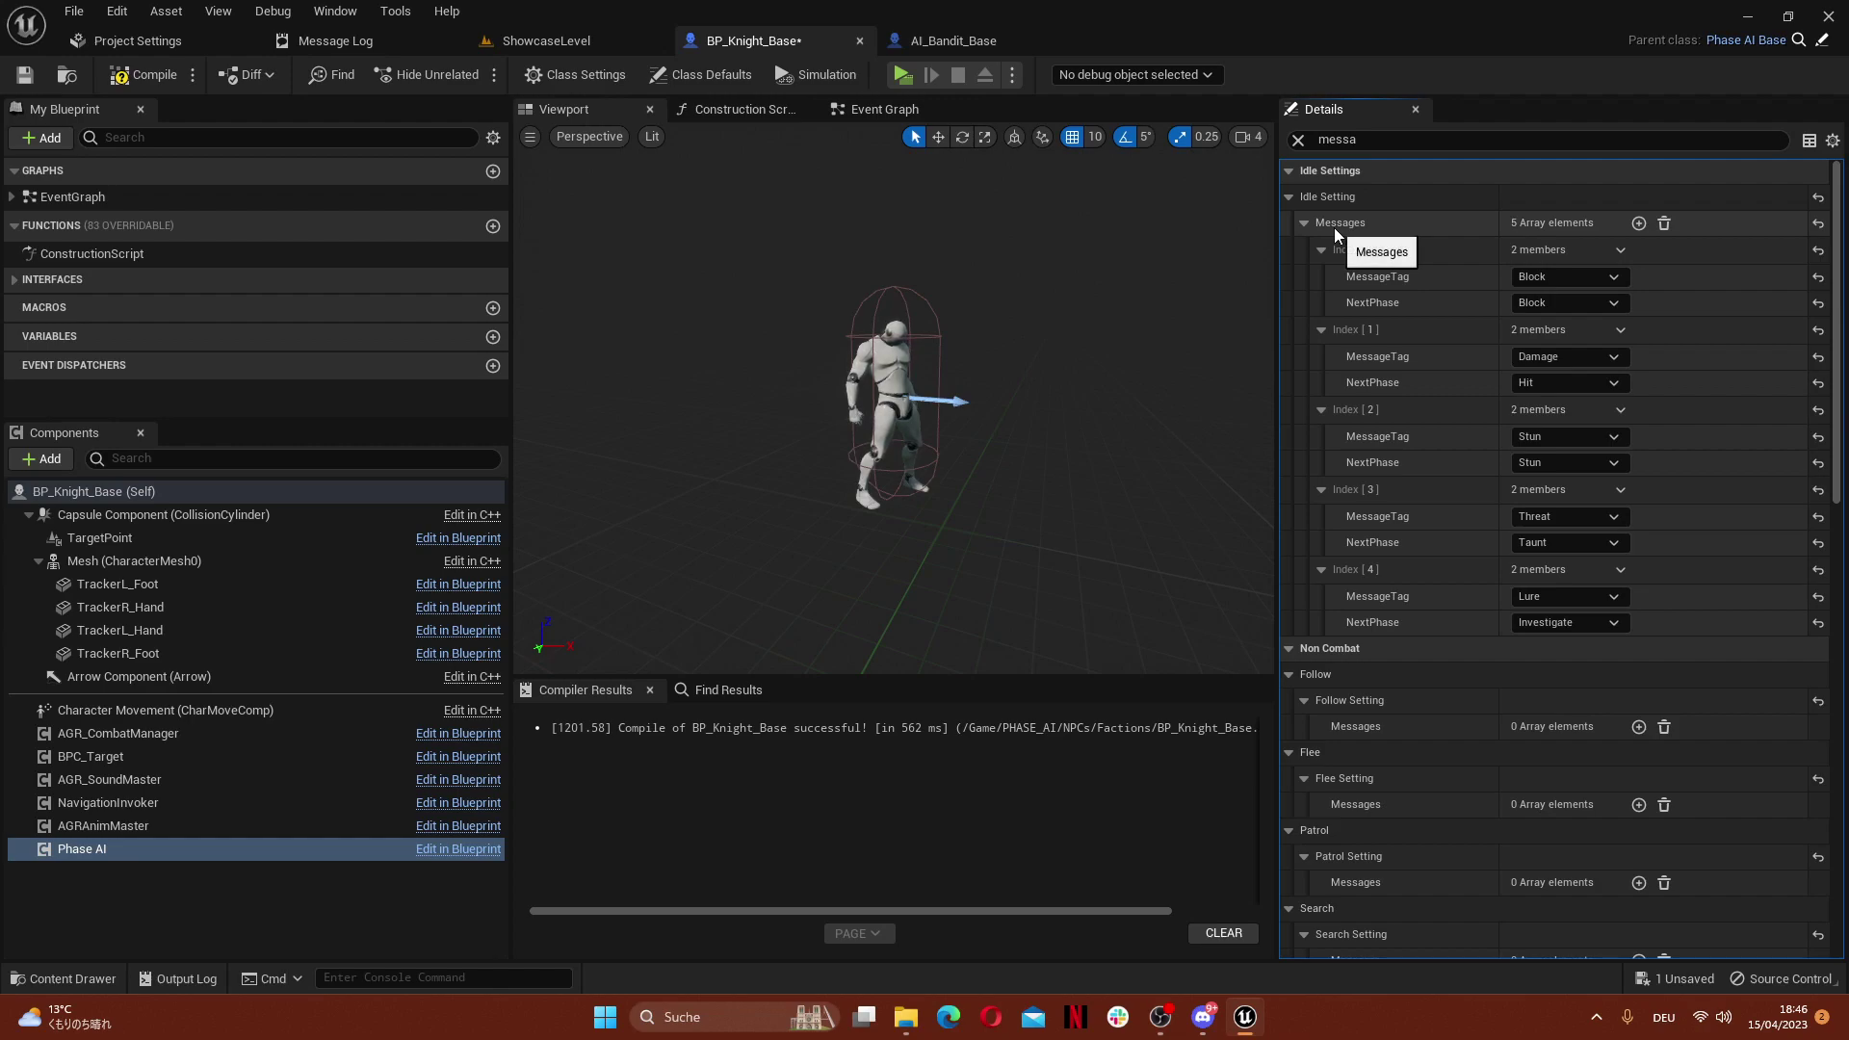
Paste the copied Messages array into the Patrol Setting and the Search Setting
{"action": "scroll", "coordinate": [1546, 713], "scroll_direction": "down", "scroll_amount": 4}
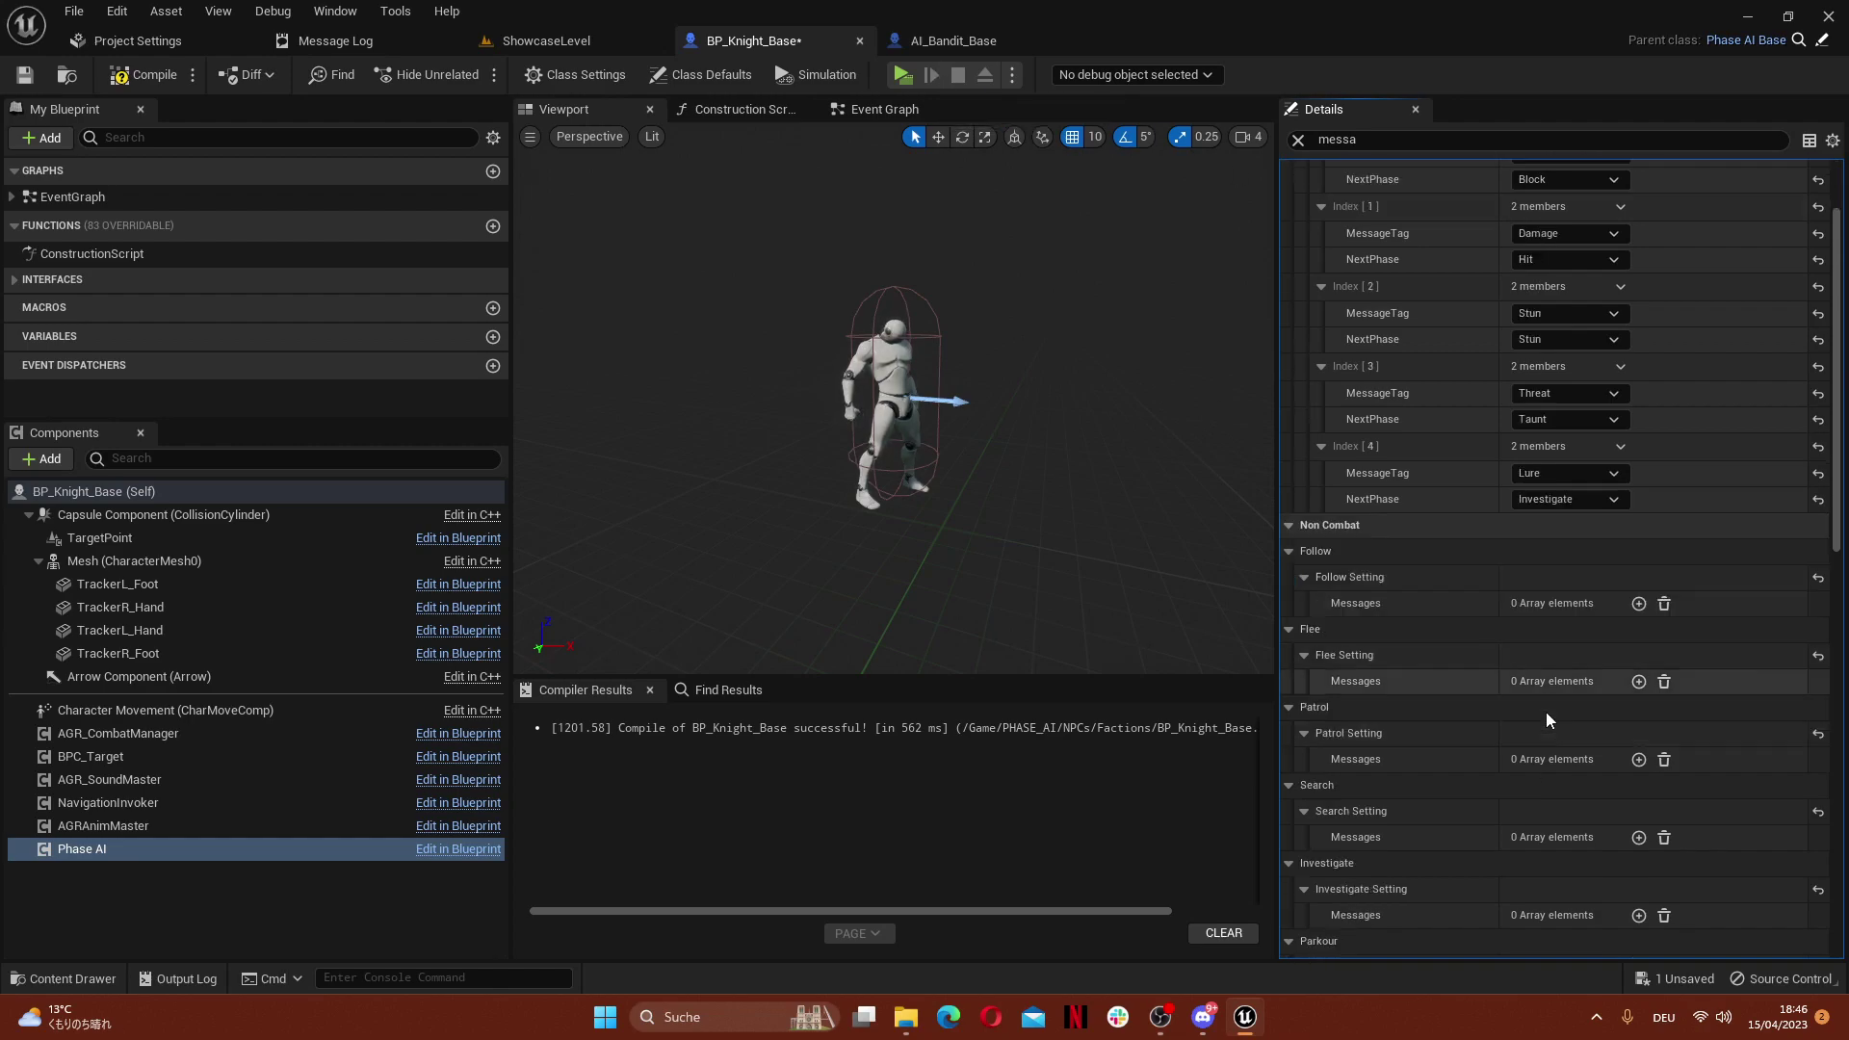
{"action": "scroll", "coordinate": [1465, 630], "scroll_direction": "down", "scroll_amount": 4}
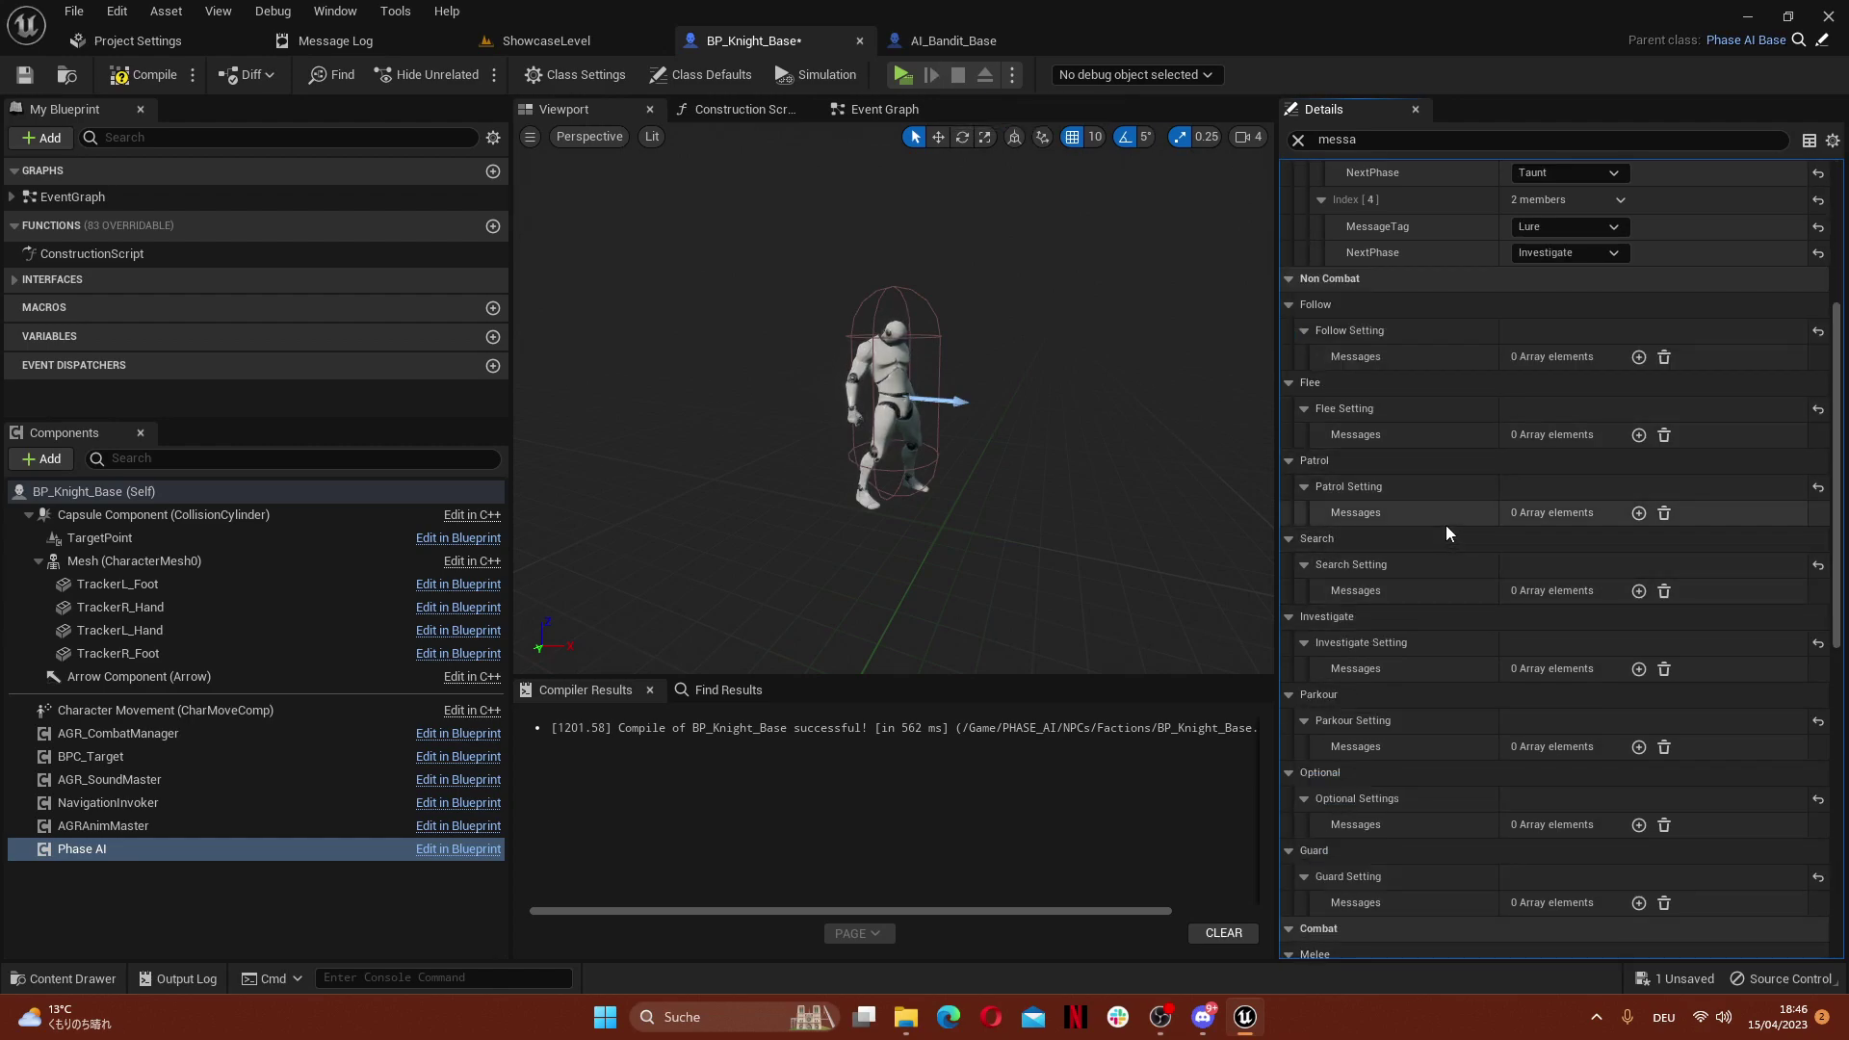
{"action": "right_click", "coordinate": [1358, 520]}
{"action": "left_click", "coordinate": [1433, 556]}
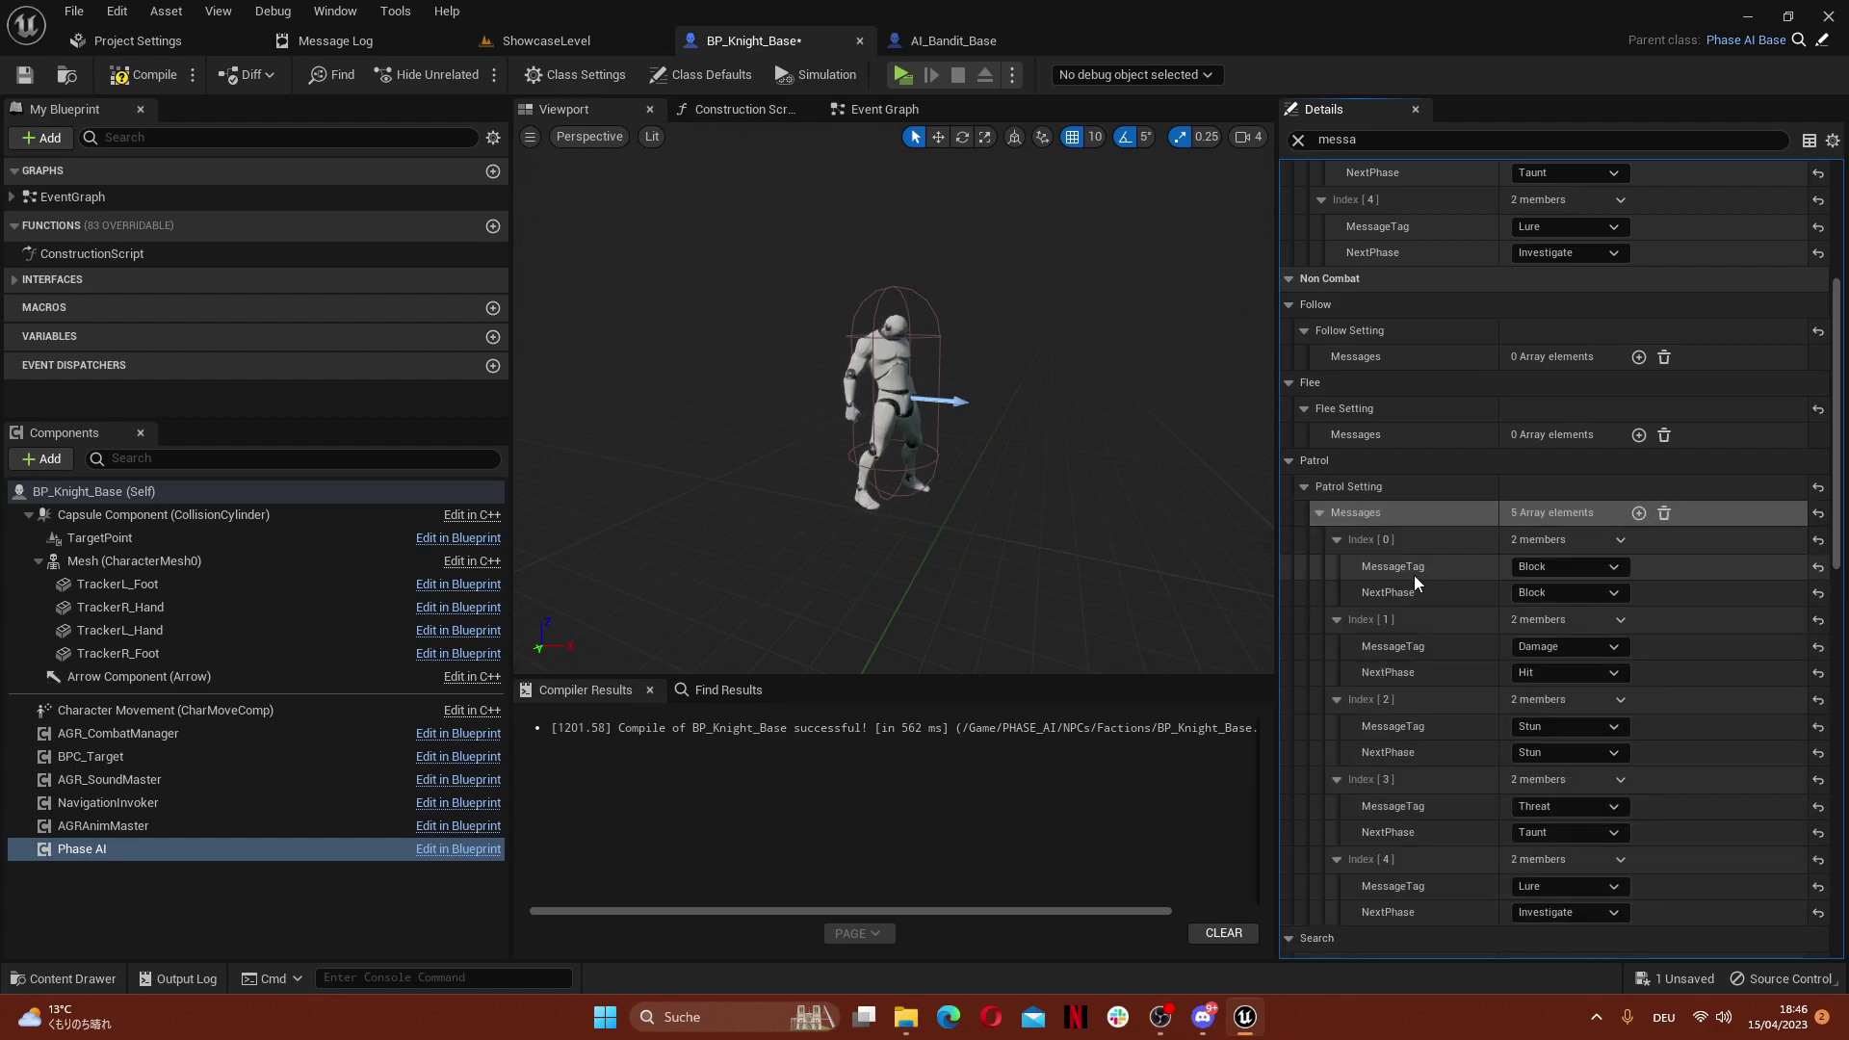
{"action": "scroll", "coordinate": [1387, 575], "scroll_direction": "down", "scroll_amount": 4}
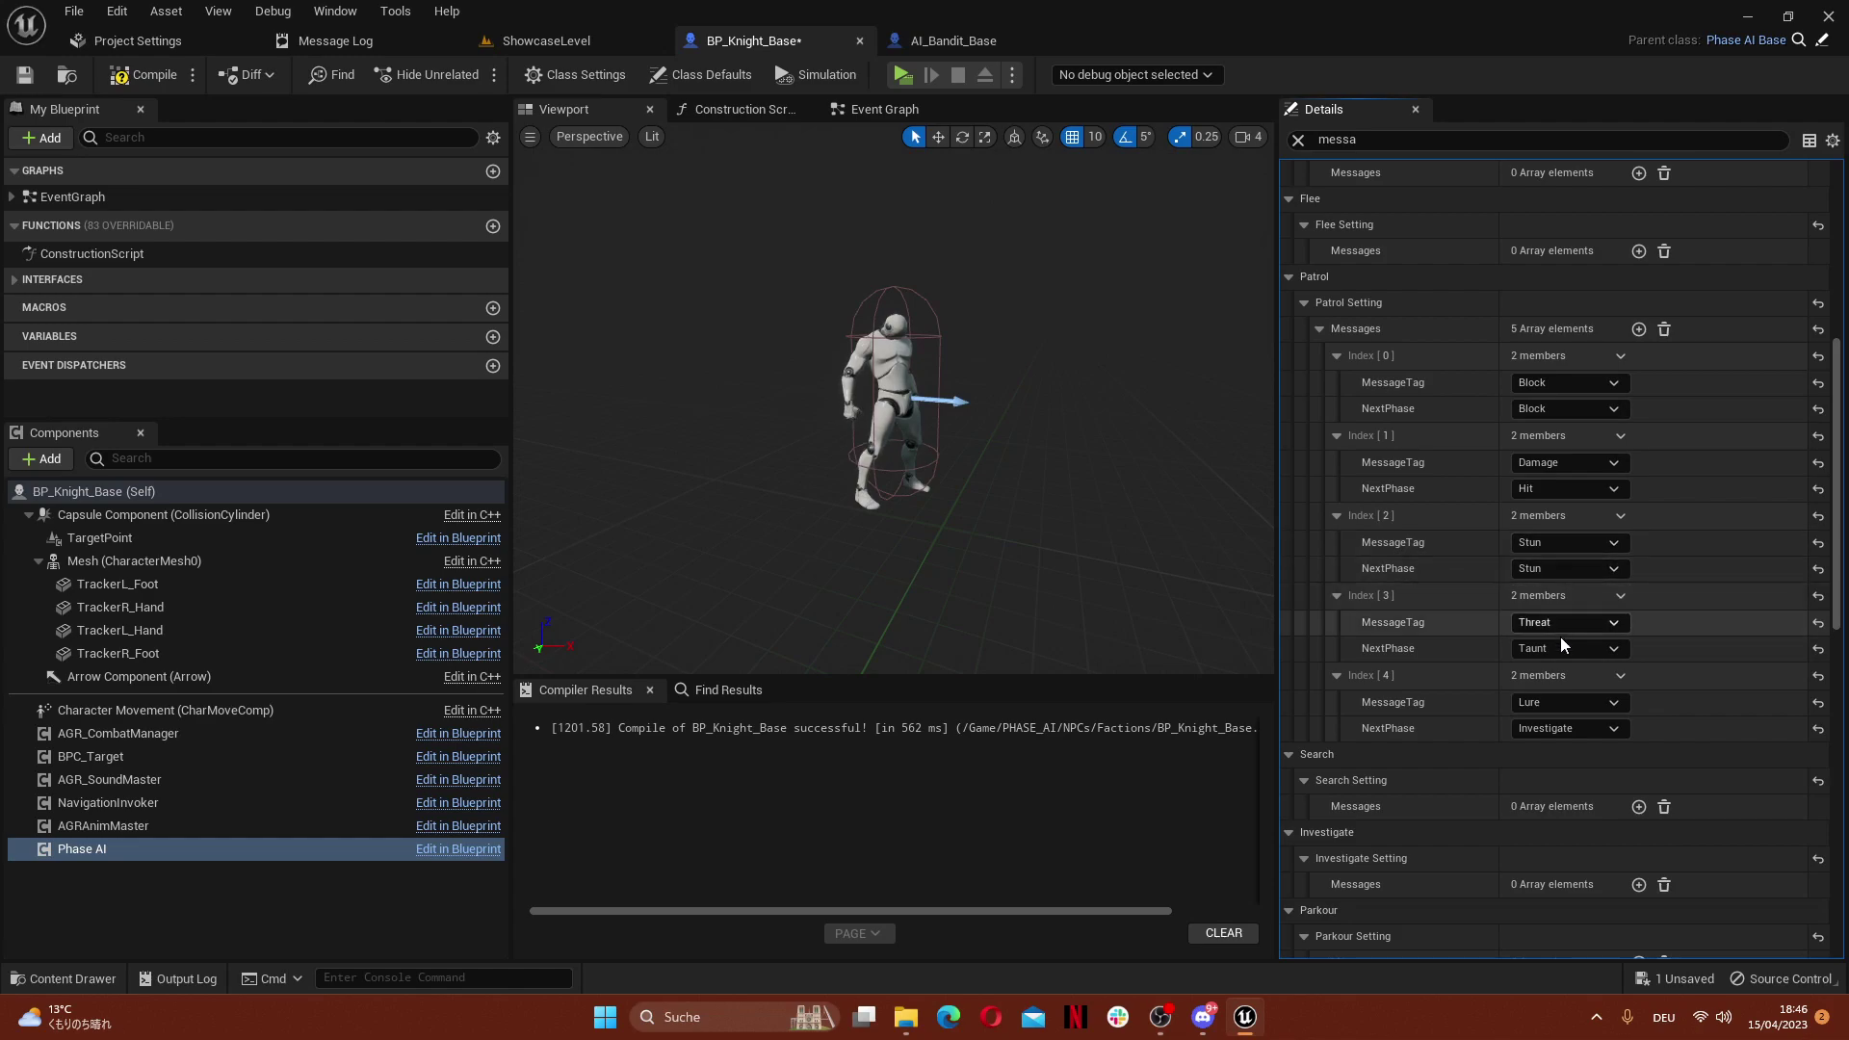
{"action": "scroll", "coordinate": [1567, 672], "scroll_direction": "down", "scroll_amount": 4}
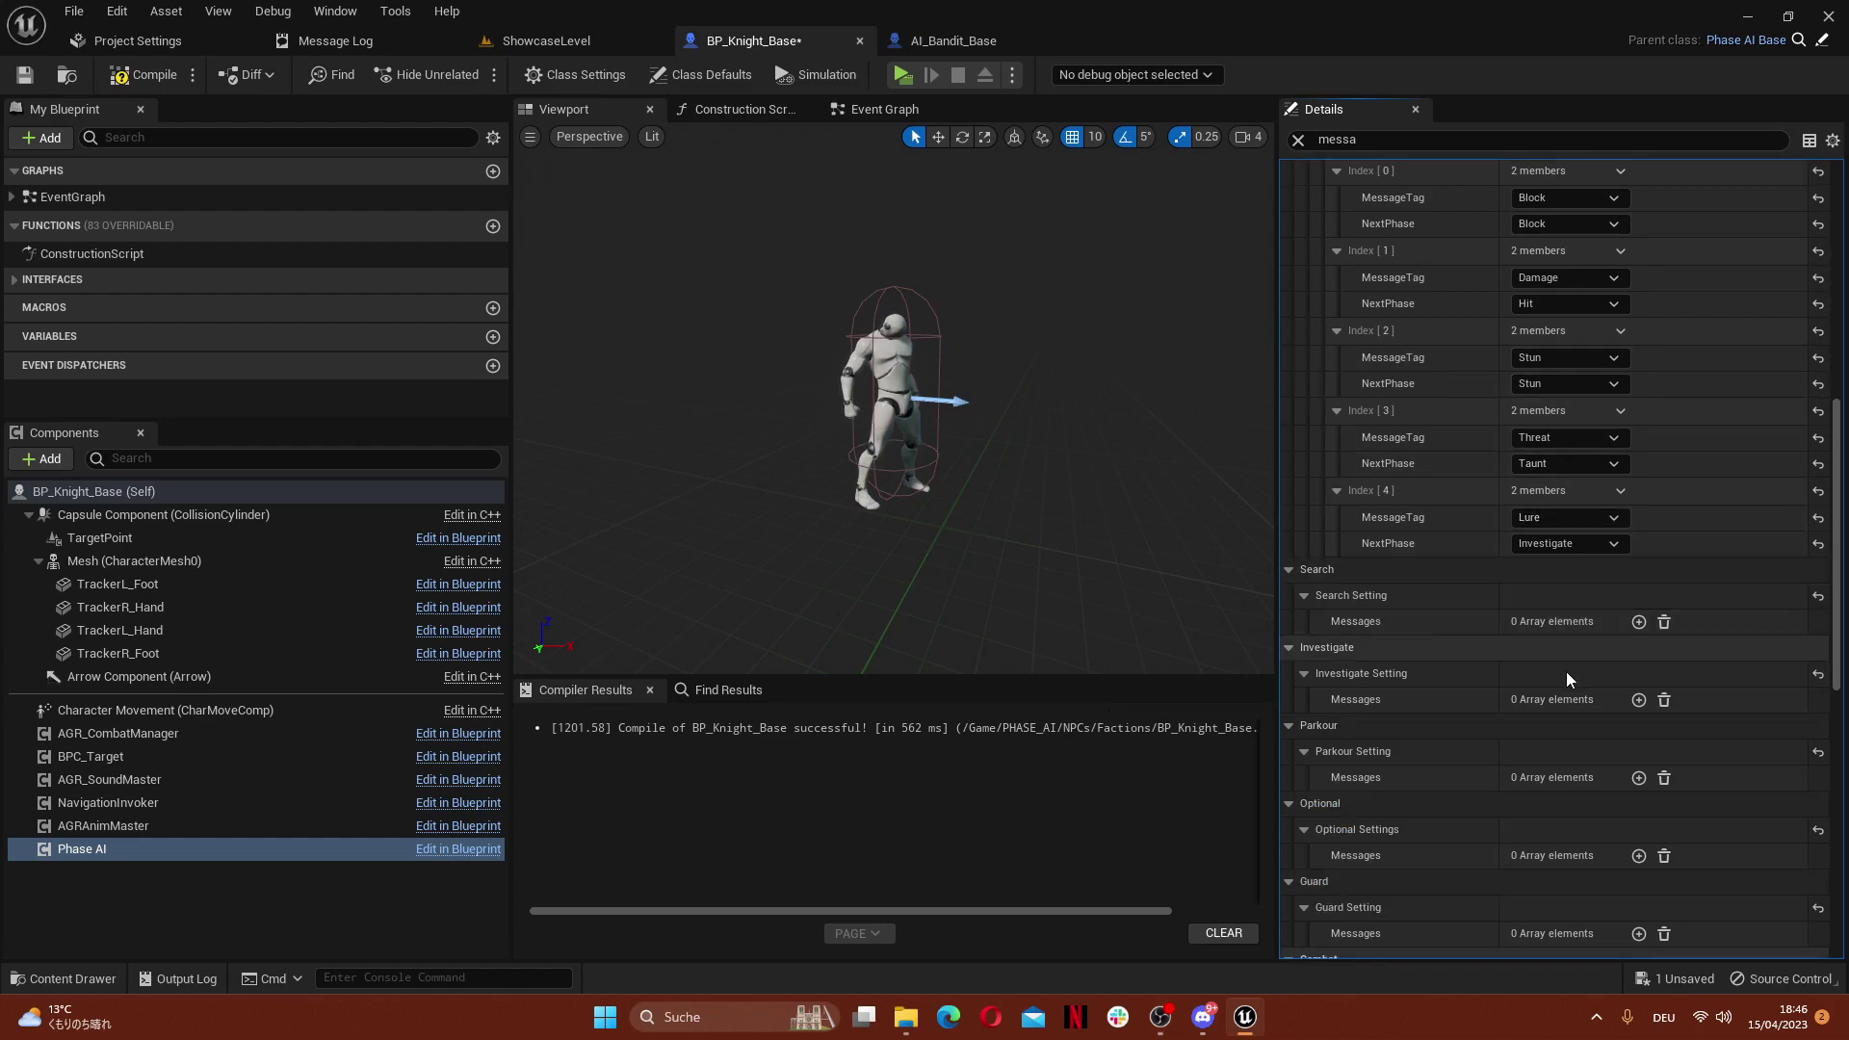
{"action": "right_click", "coordinate": [1366, 624]}
{"action": "left_click", "coordinate": [1424, 665]}
Paste the copied messages into the Investigate Setting and delete its Lure entry
{"action": "scroll", "coordinate": [1430, 667], "scroll_direction": "down", "scroll_amount": 7}
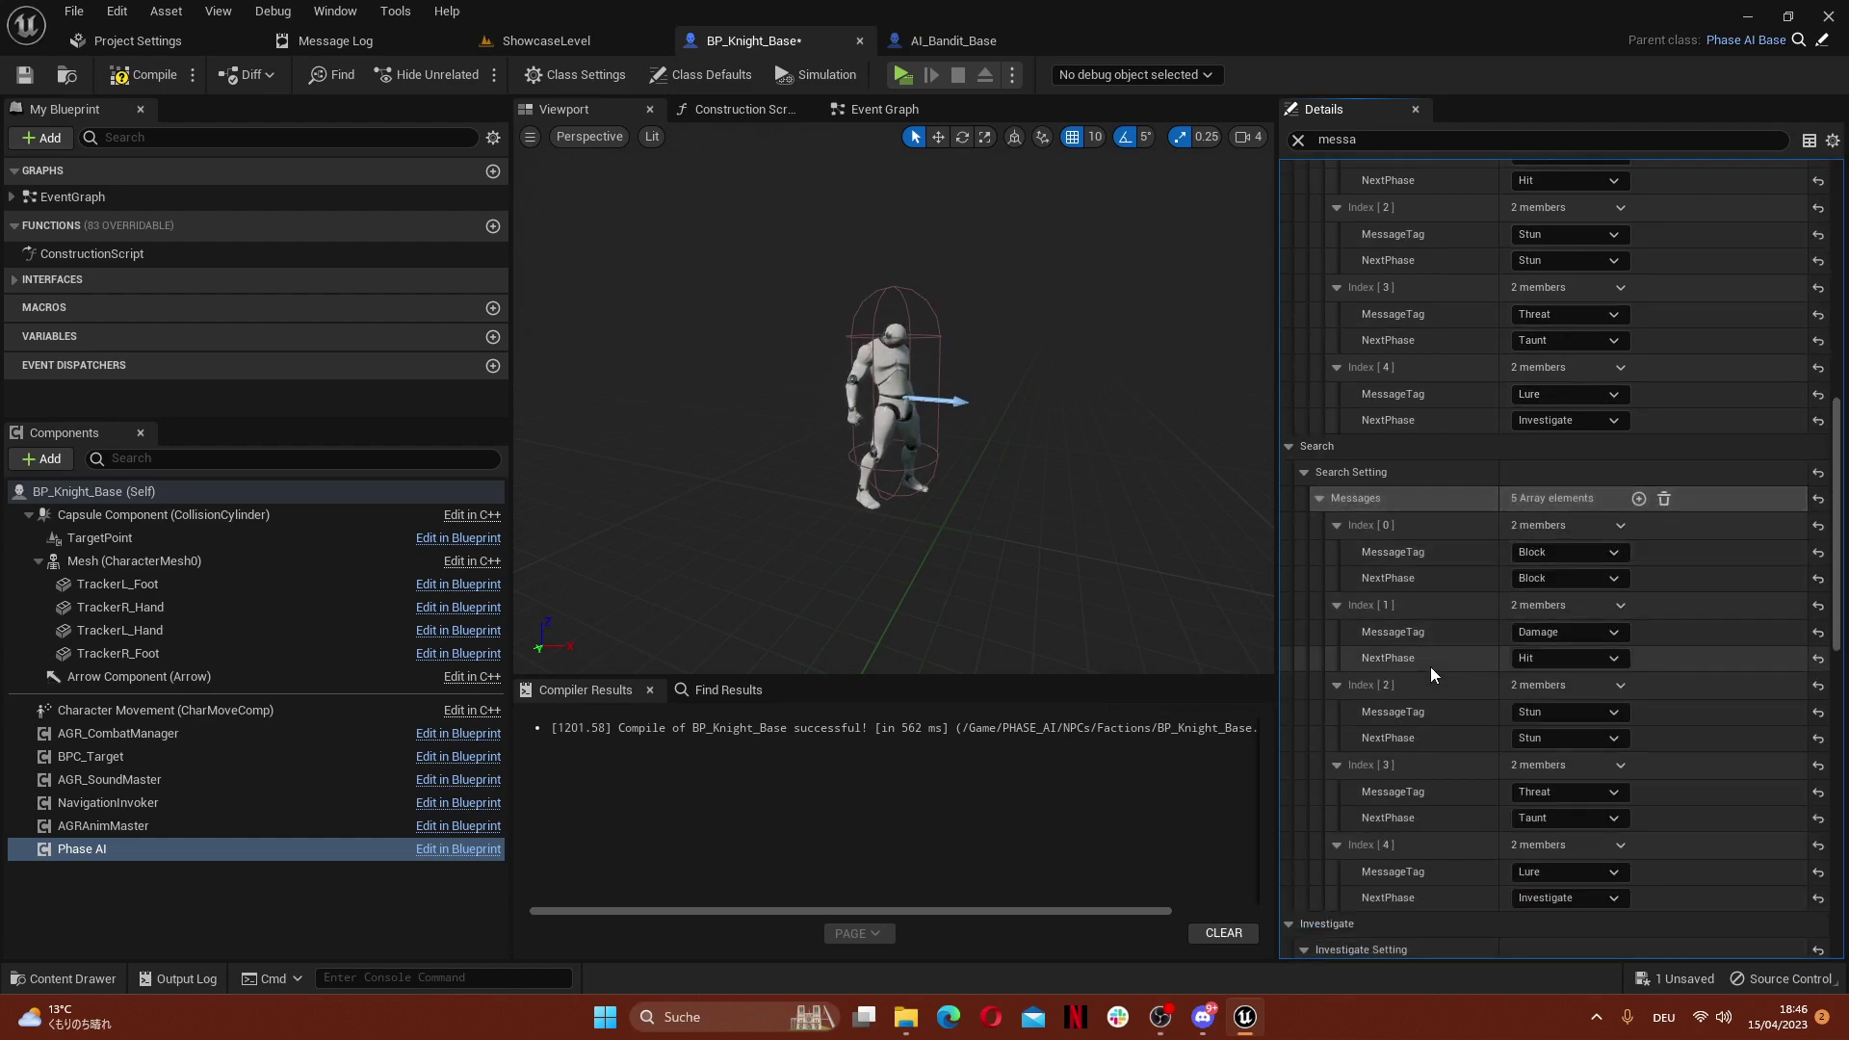
{"action": "right_click", "coordinate": [1361, 668]}
{"action": "left_click", "coordinate": [1451, 708]}
{"action": "scroll", "coordinate": [1449, 709], "scroll_direction": "down", "scroll_amount": 5}
{"action": "left_click", "coordinate": [1623, 646]}
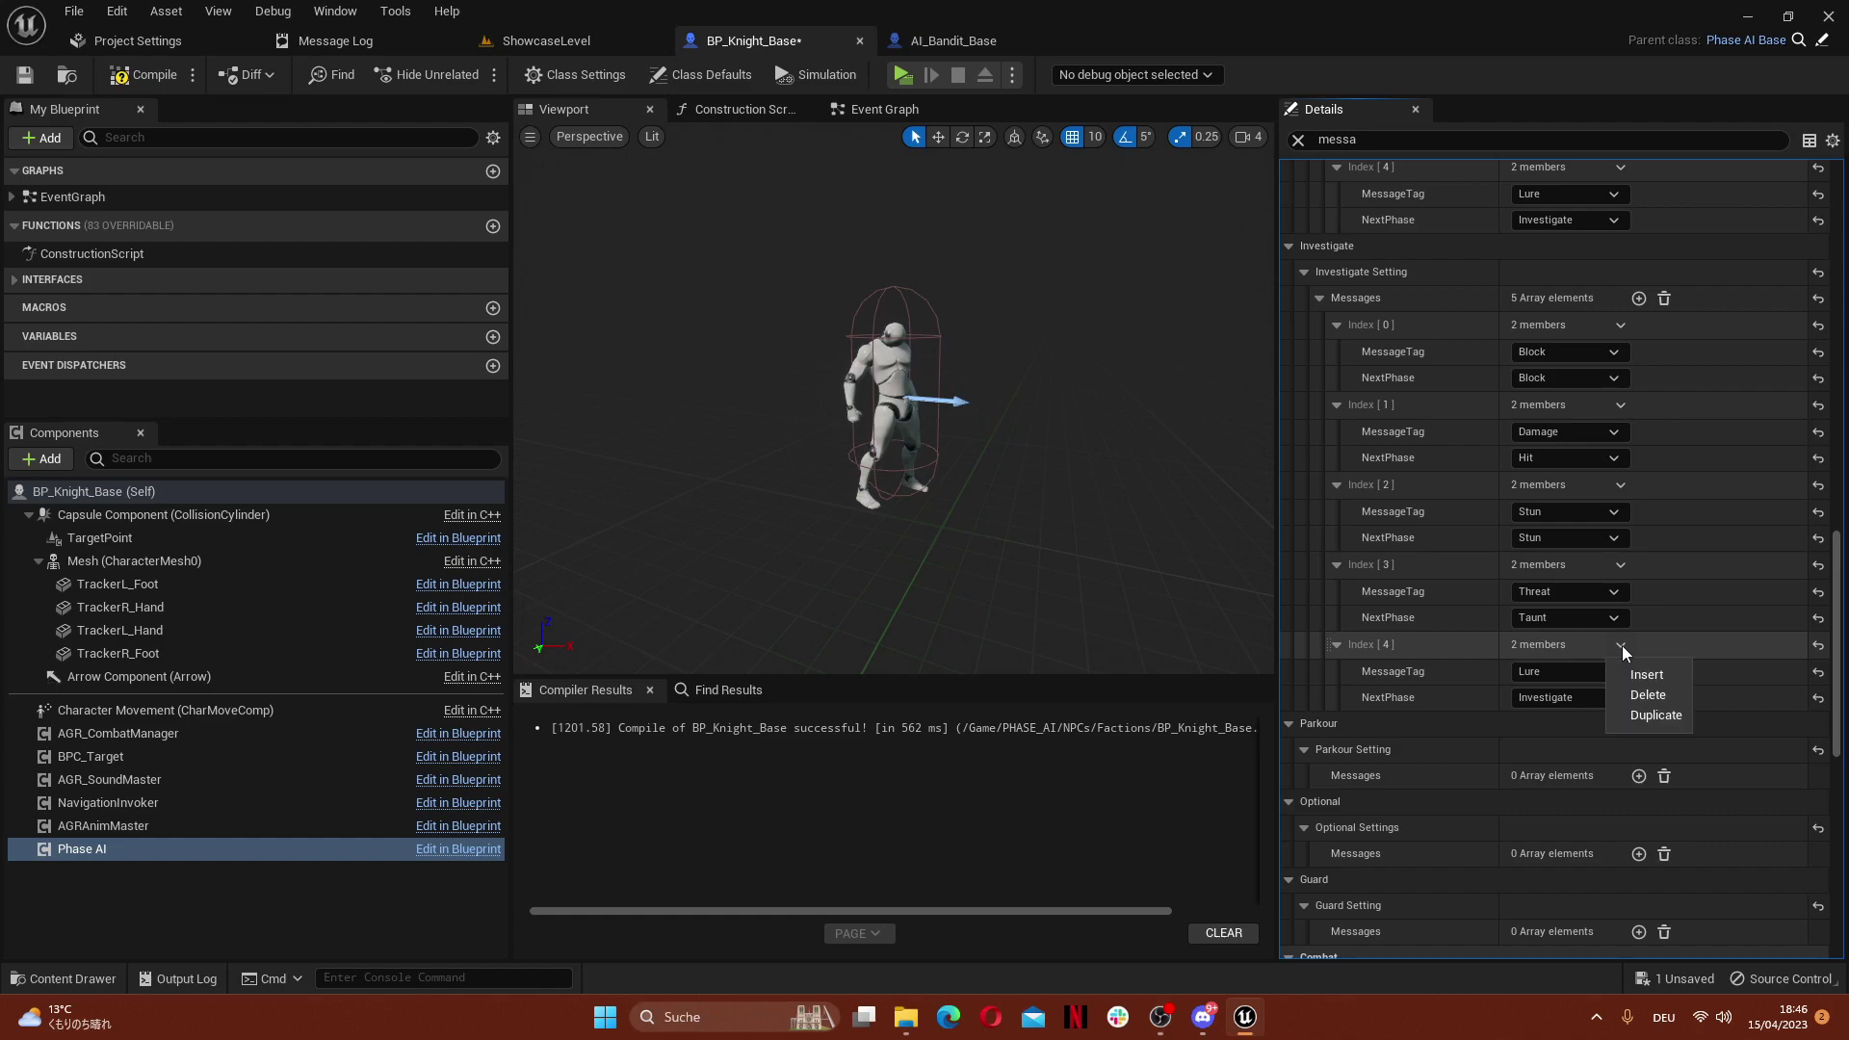
{"action": "left_click", "coordinate": [1637, 696]}
{"action": "scroll", "coordinate": [1407, 562], "scroll_direction": "up", "scroll_amount": 2}
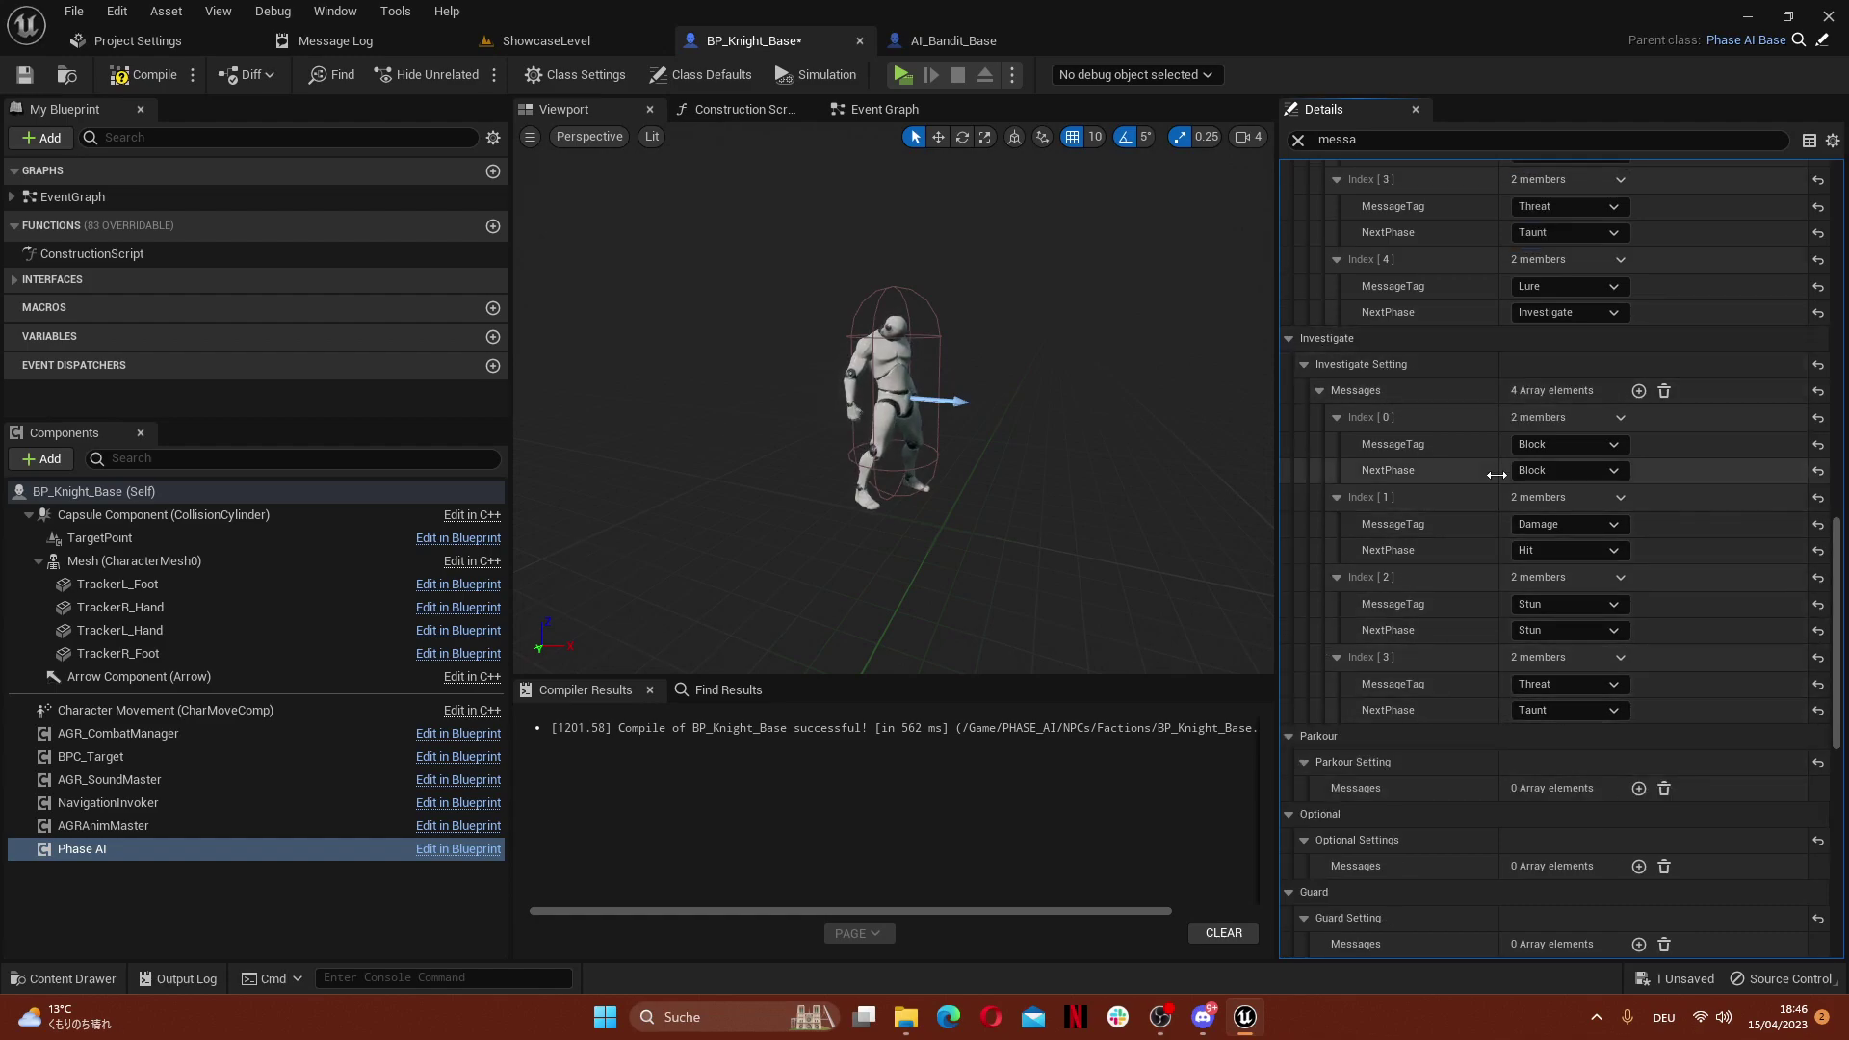
Paste the copied messages into the Attack 1 Setting and delete its Lure entry
{"action": "scroll", "coordinate": [1534, 544], "scroll_direction": "down", "scroll_amount": 8}
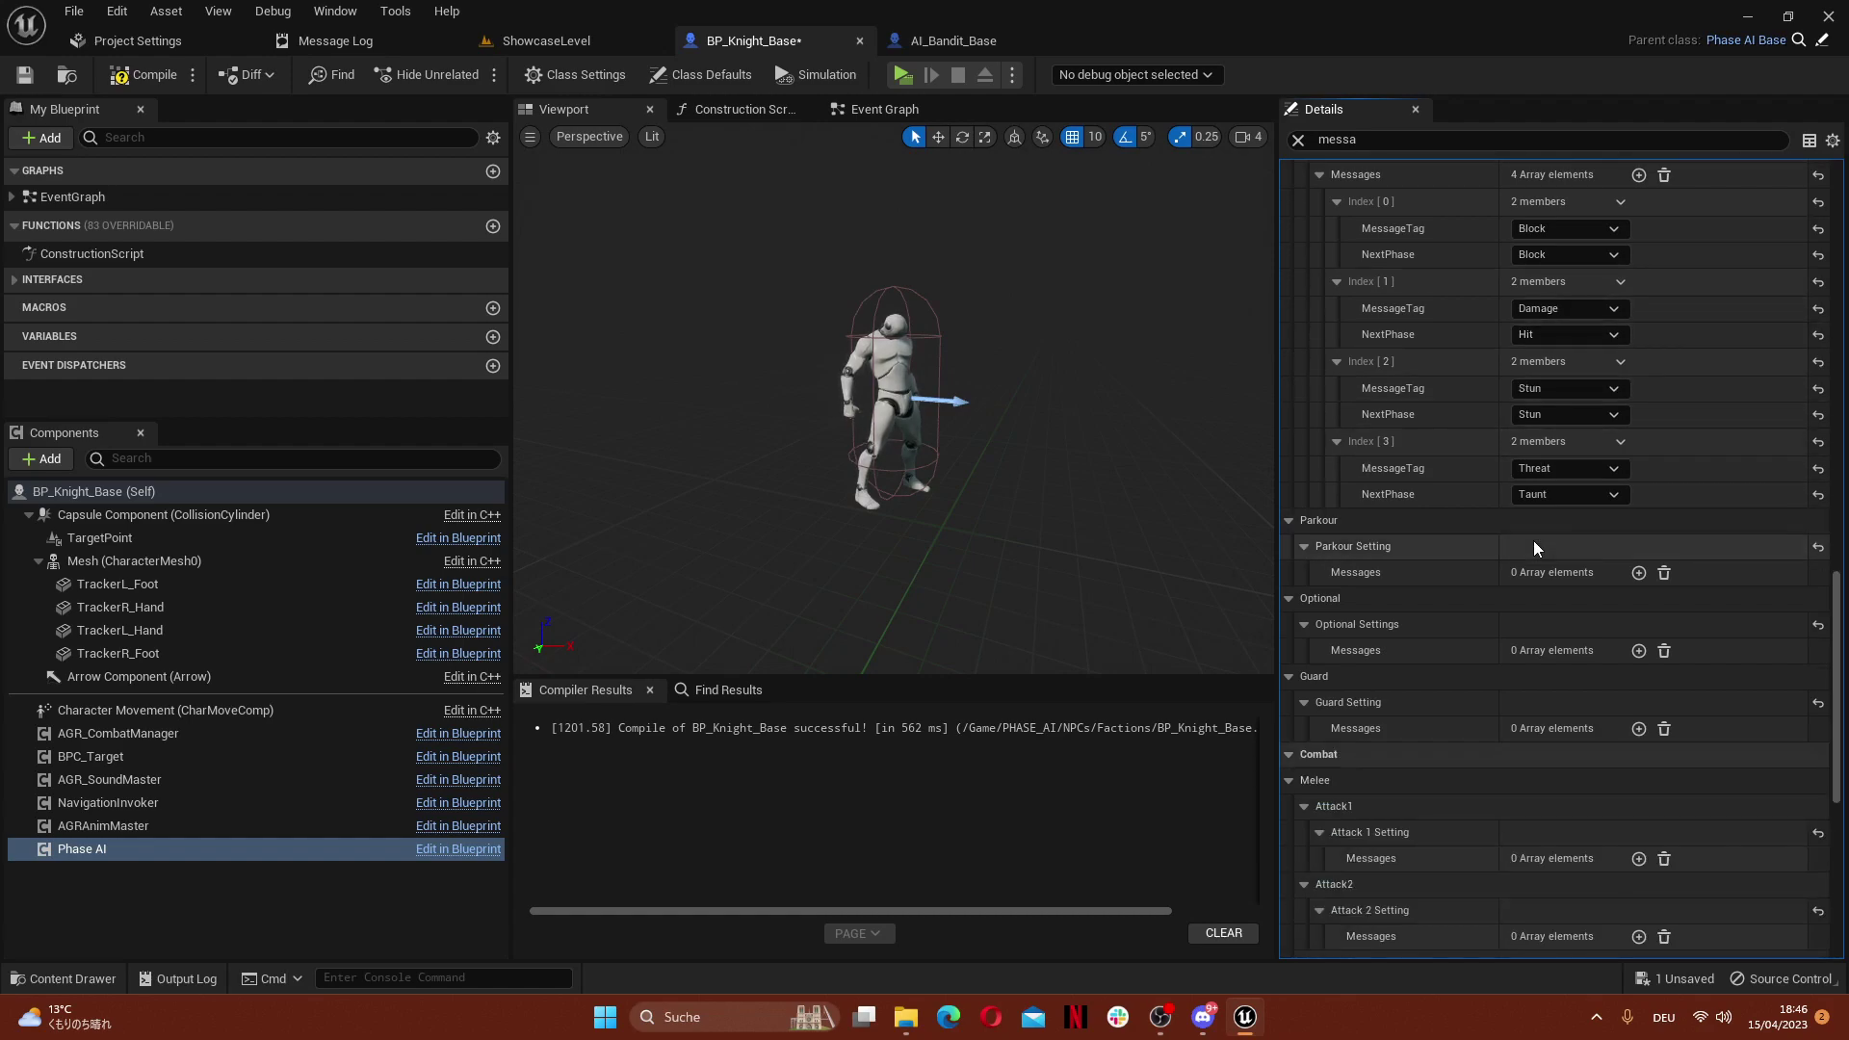
{"action": "scroll", "coordinate": [1533, 548], "scroll_direction": "down", "scroll_amount": 1}
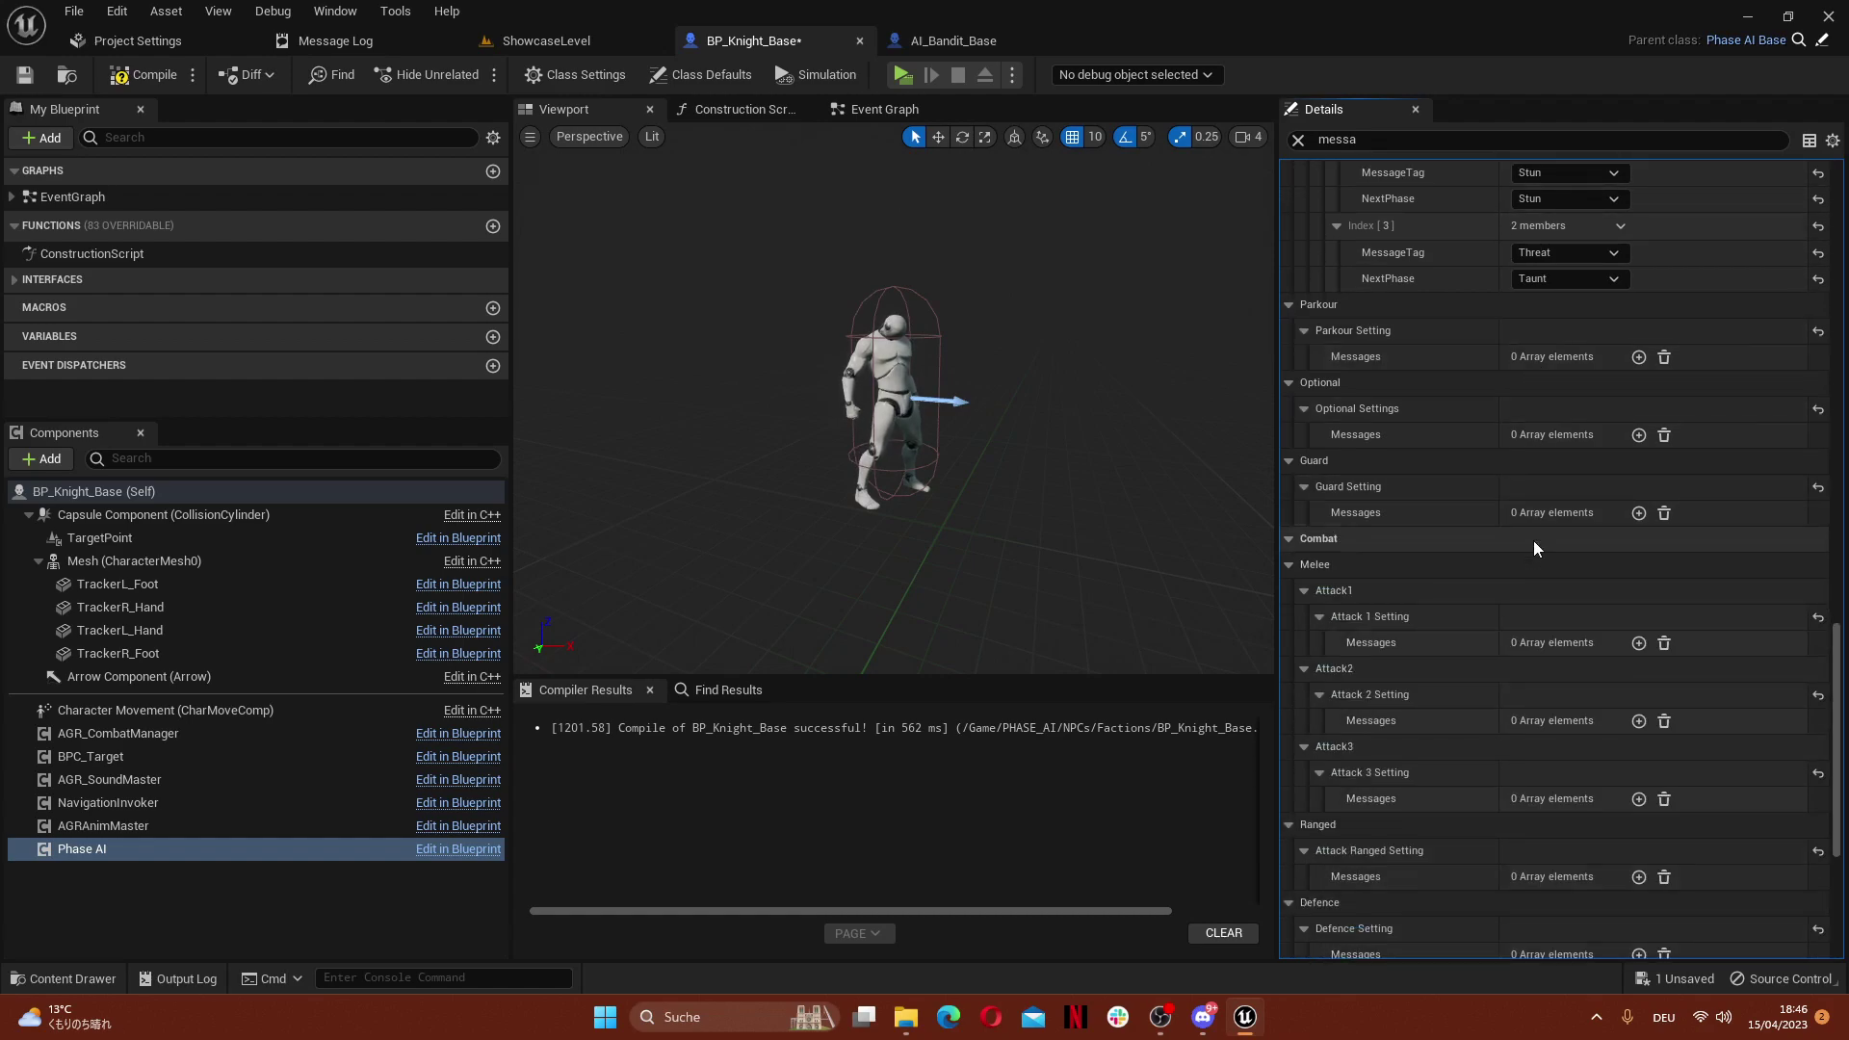
{"action": "right_click", "coordinate": [1377, 651]}
{"action": "left_click", "coordinate": [1437, 681]}
{"action": "scroll", "coordinate": [1379, 694], "scroll_direction": "down", "scroll_amount": 7}
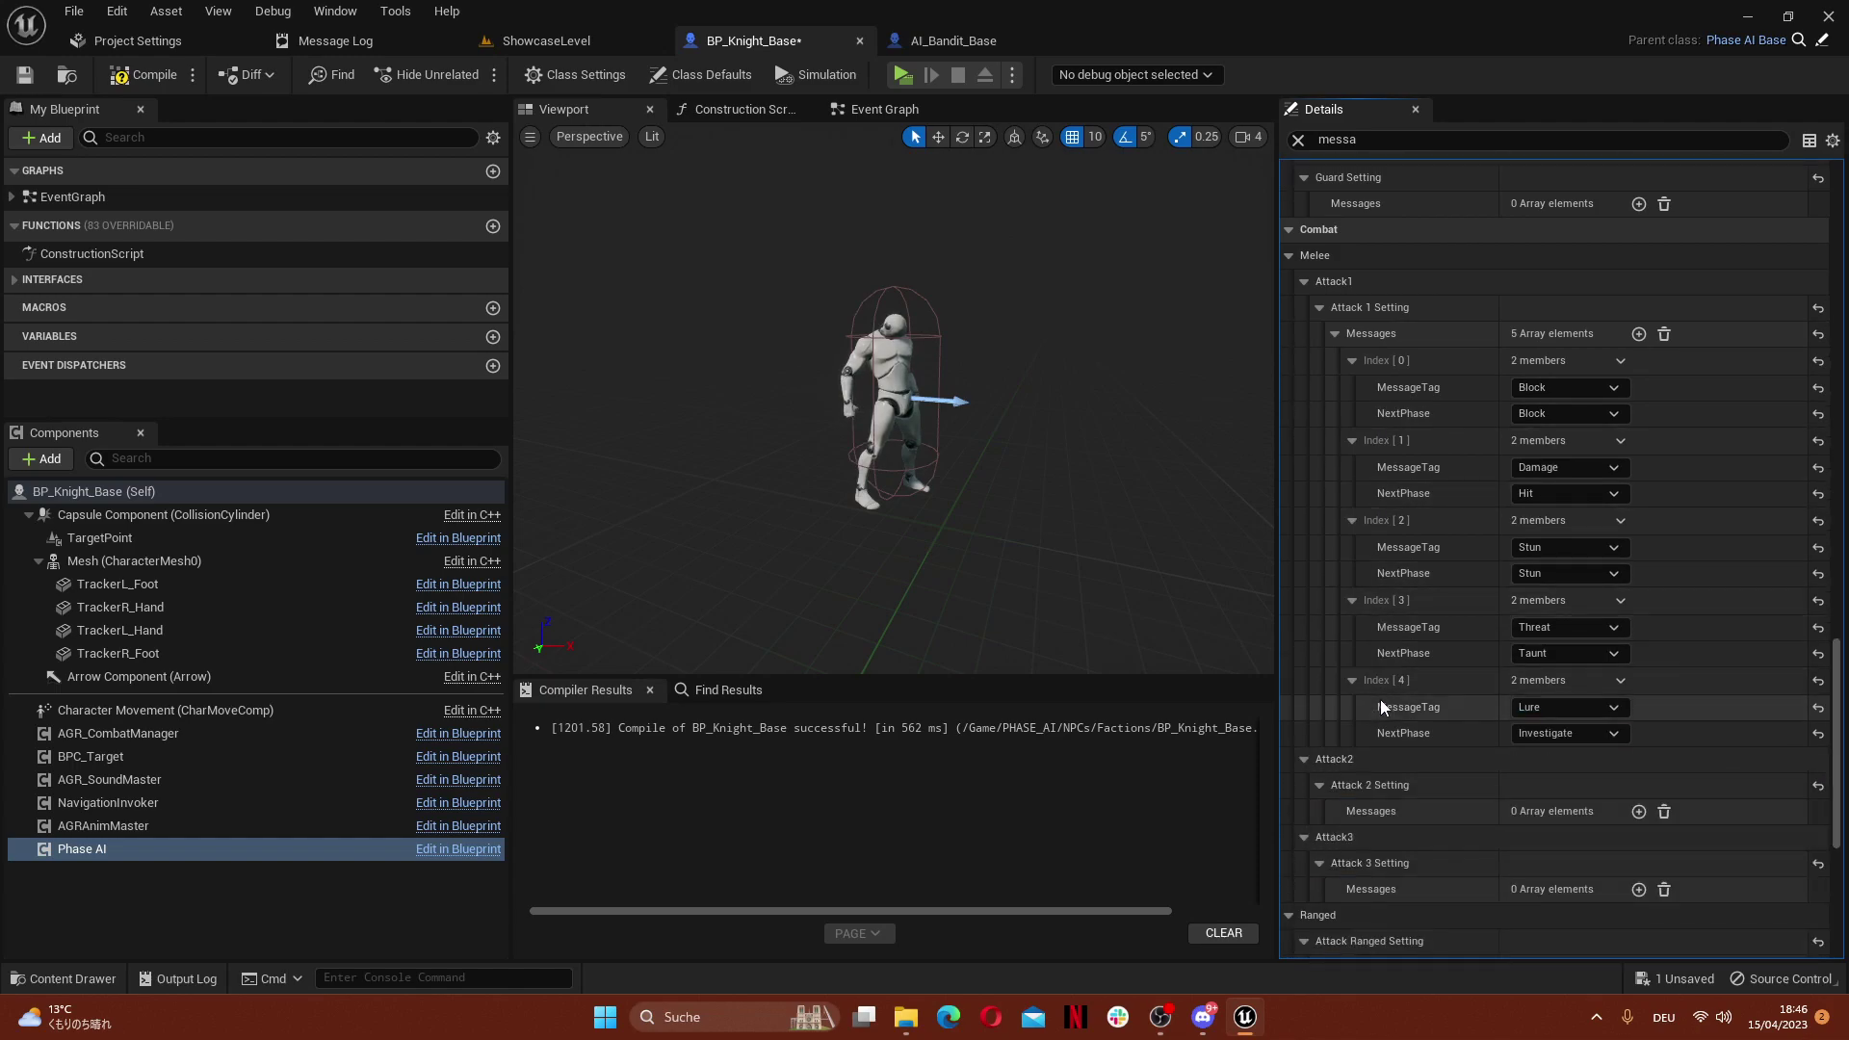
{"action": "left_click", "coordinate": [1619, 680]}
{"action": "left_click", "coordinate": [1651, 732]}
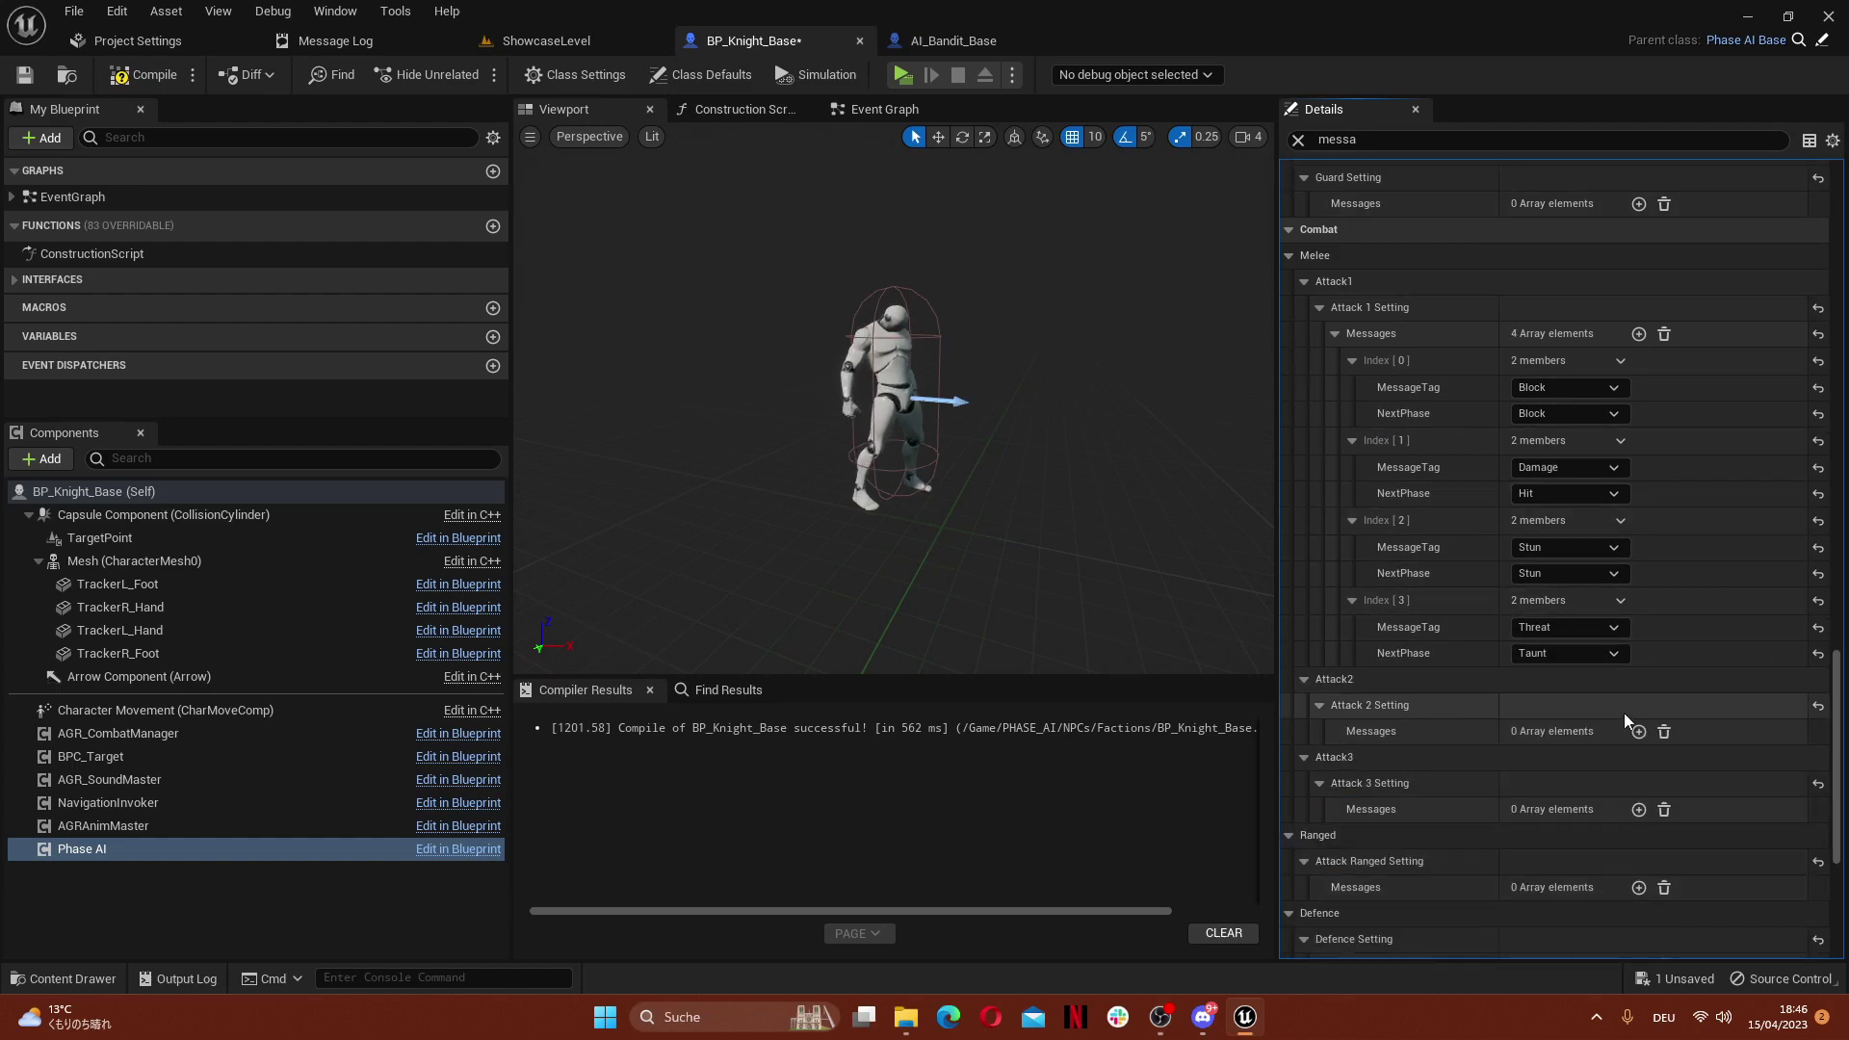
Change the Attack 1 Setting's Threat entry to message tag Dodge with next phase Dodge
{"action": "scroll", "coordinate": [1446, 689], "scroll_direction": "up", "scroll_amount": 2}
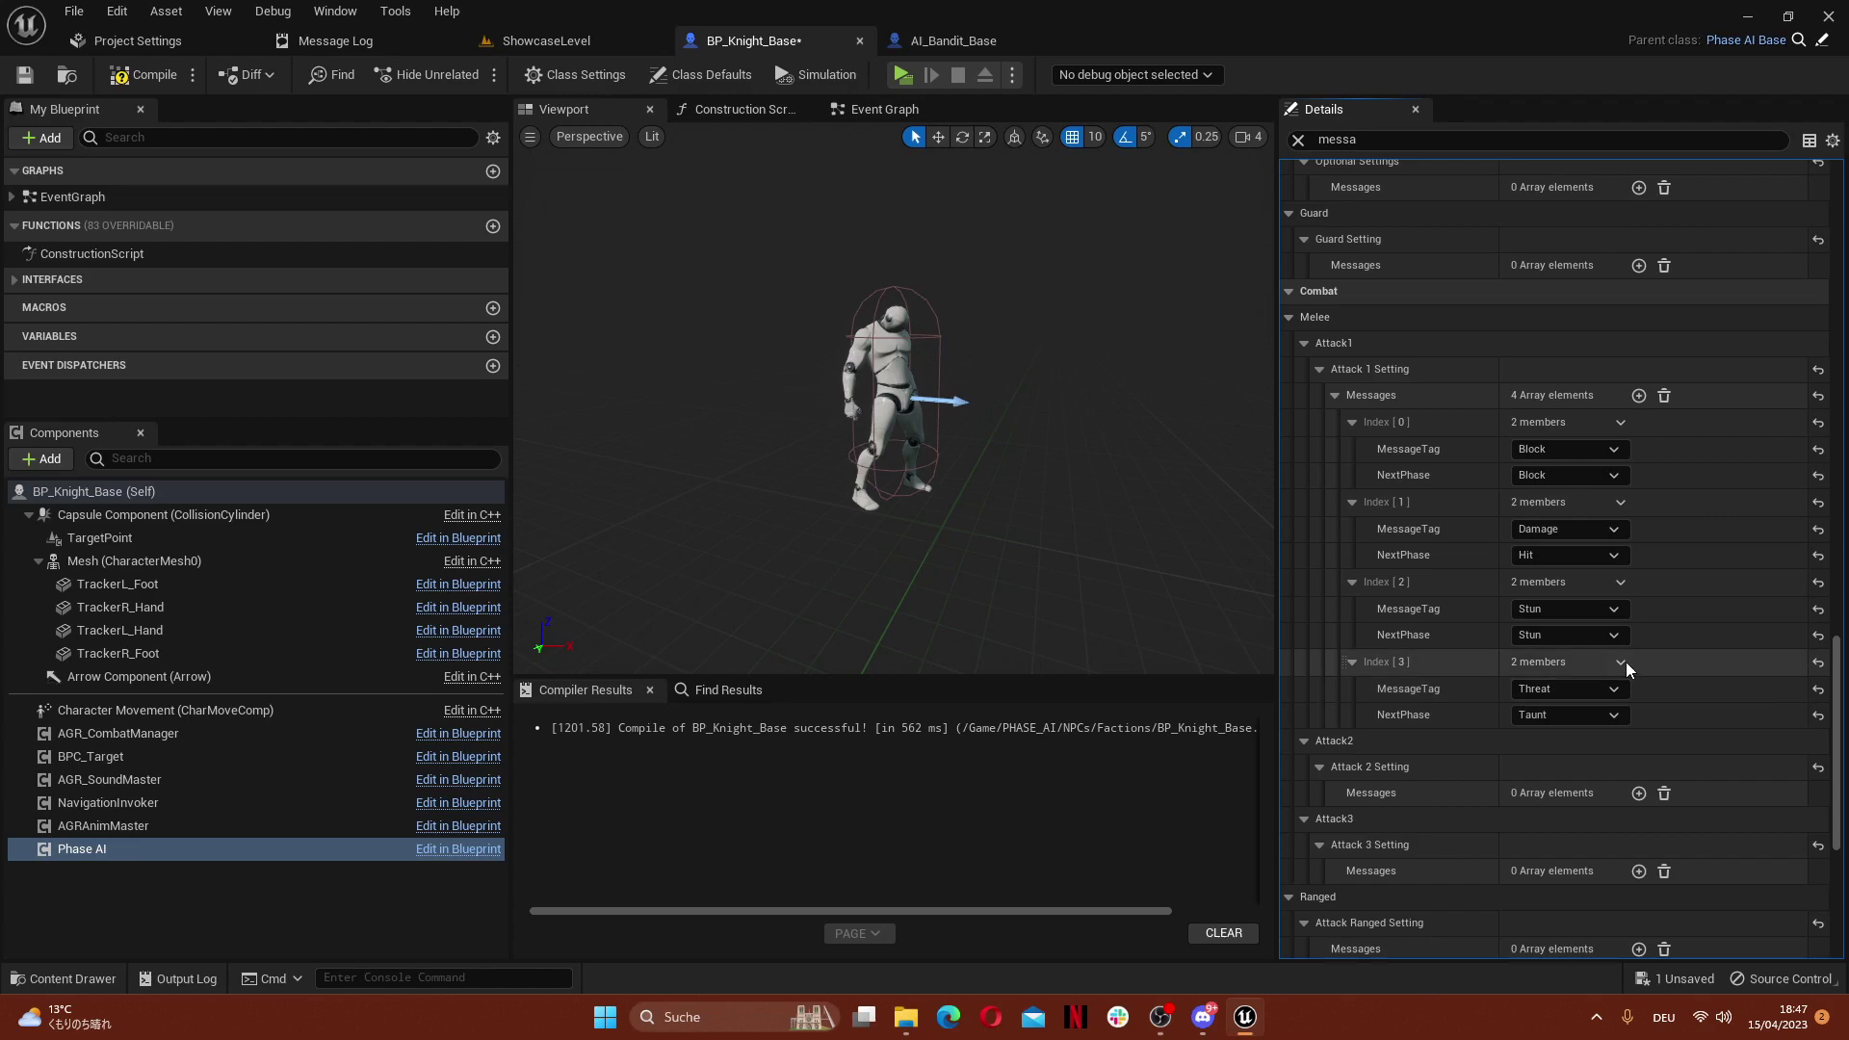
{"action": "left_click", "coordinate": [1607, 690]}
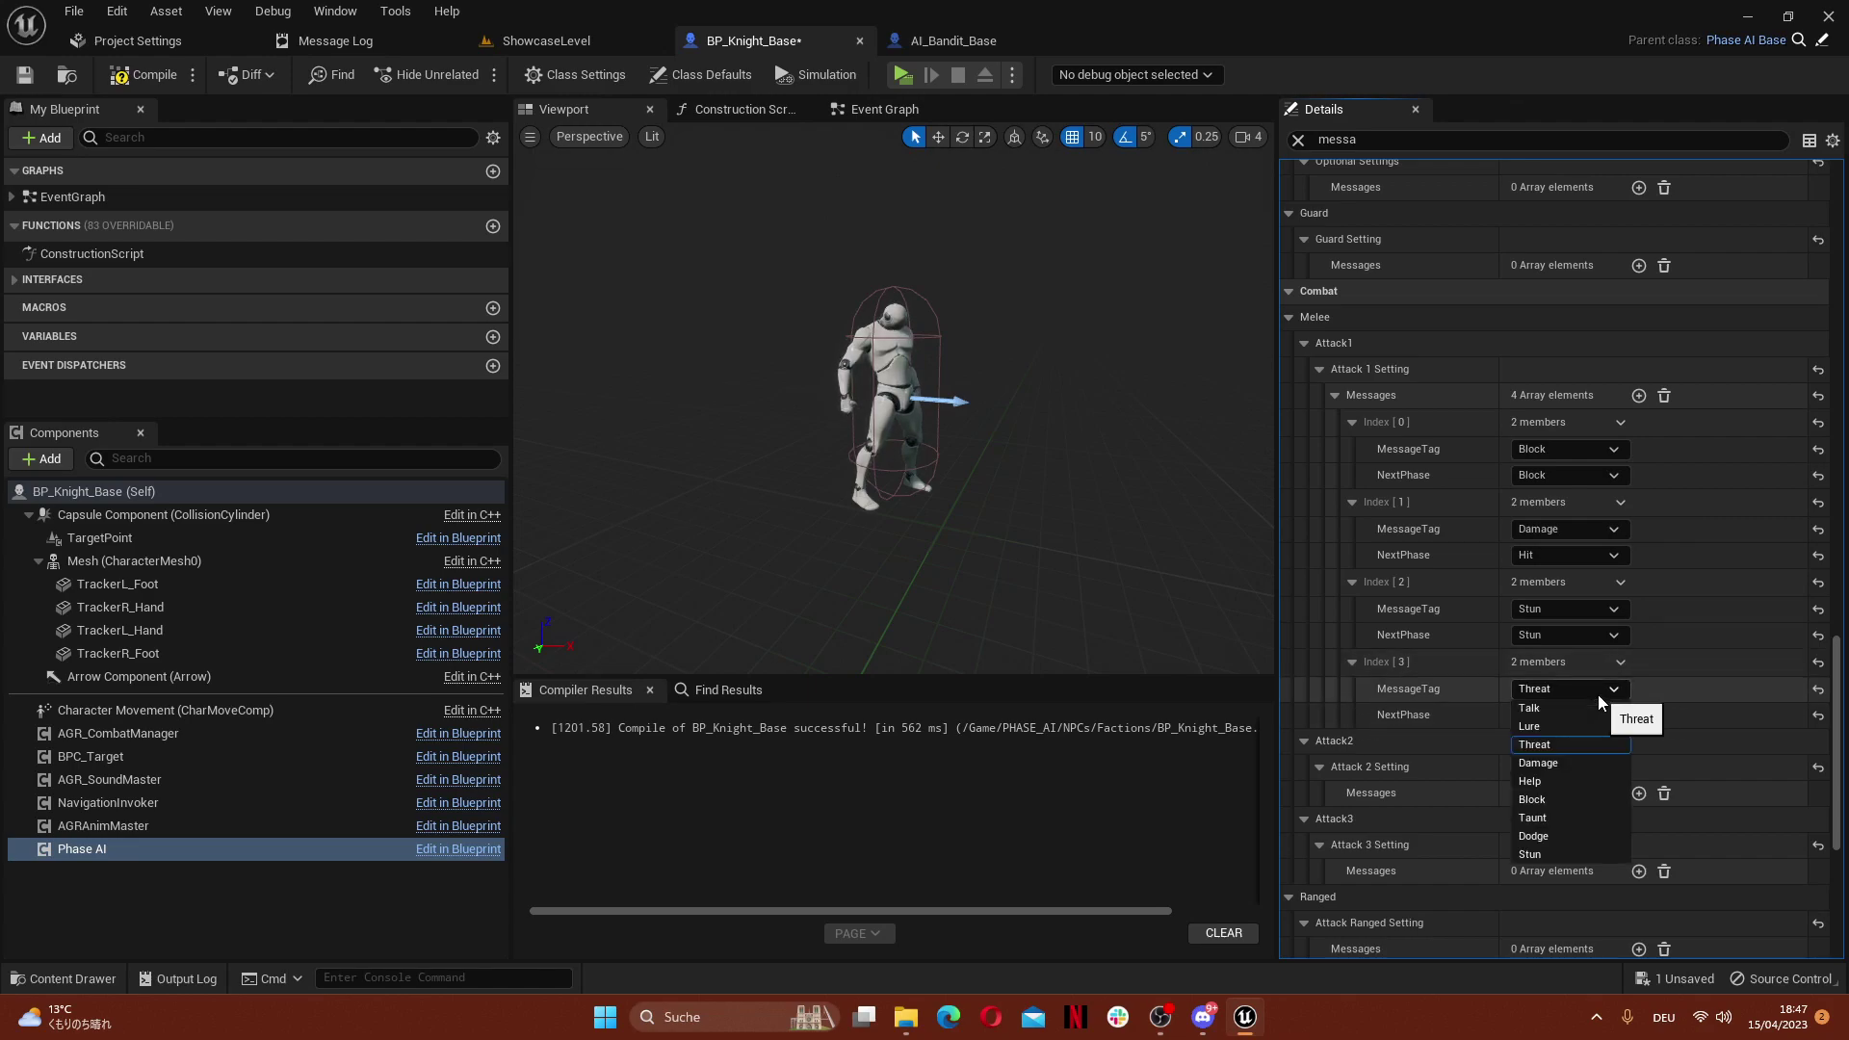
{"action": "left_click", "coordinate": [1541, 836]}
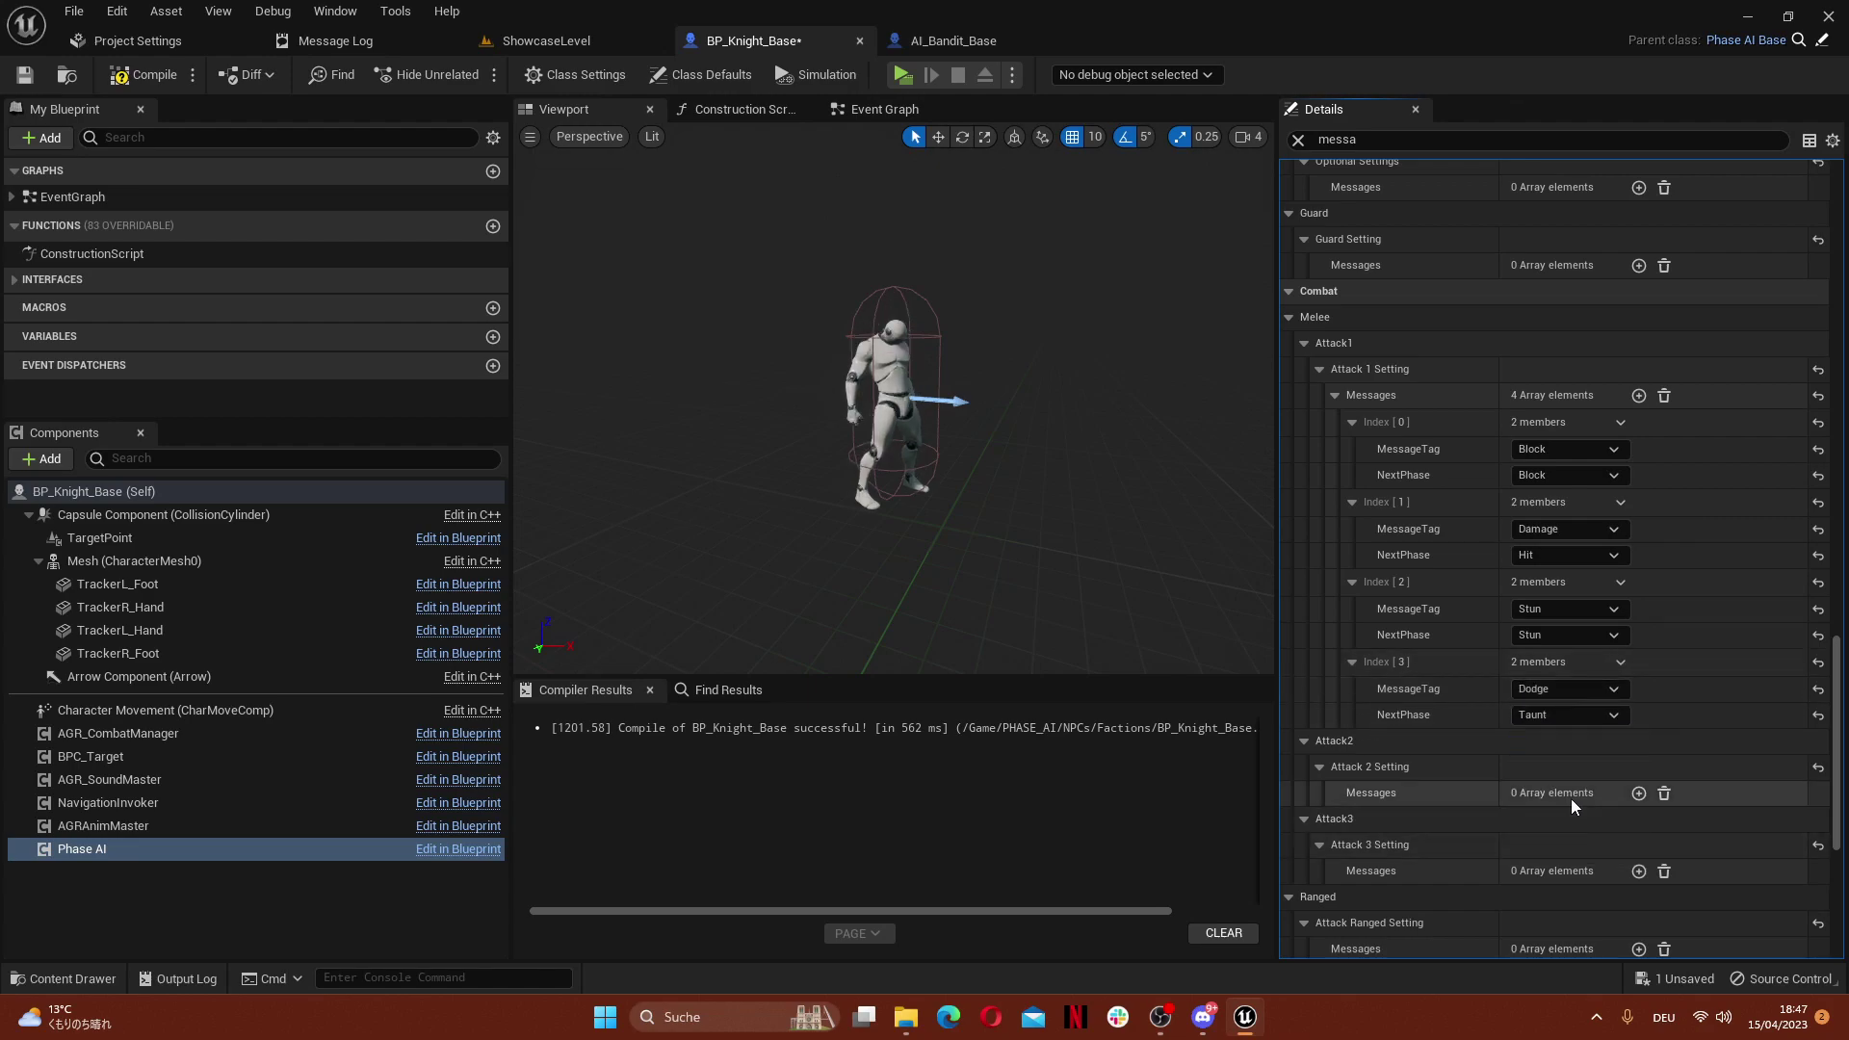
{"action": "left_click", "coordinate": [1553, 716]}
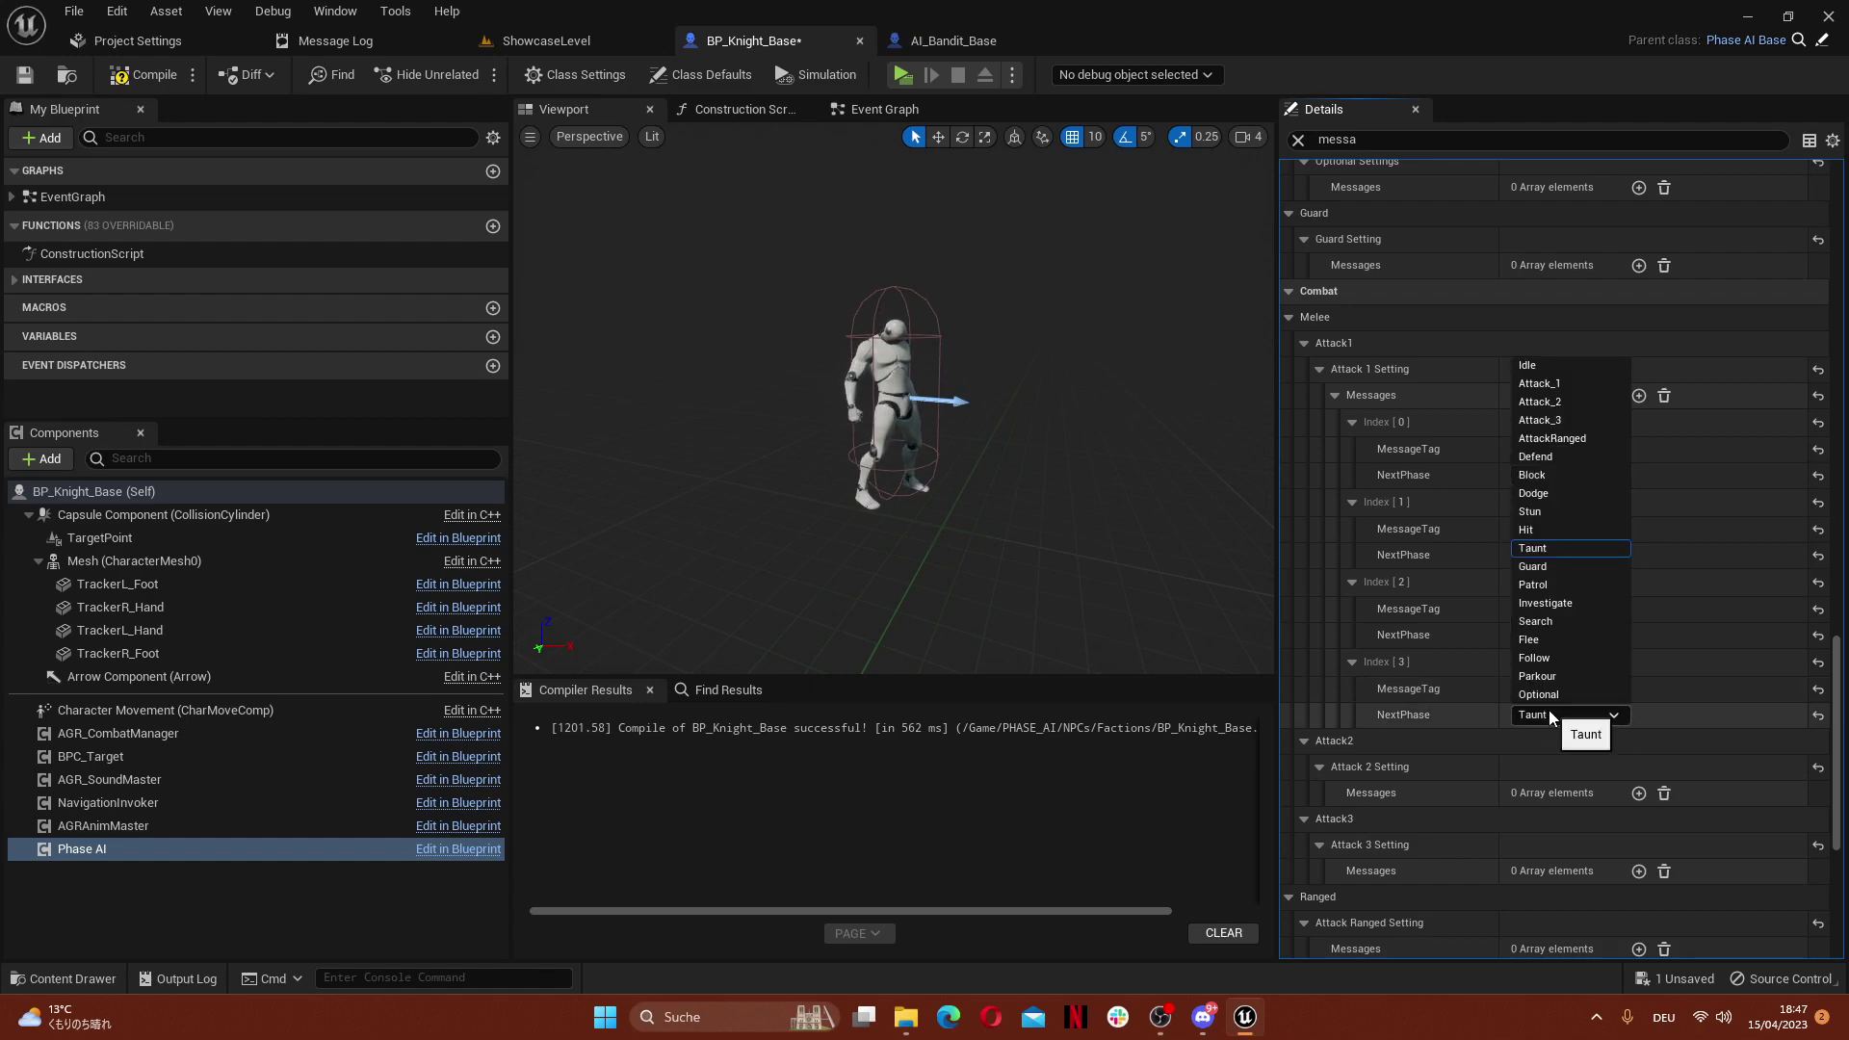
{"action": "left_click", "coordinate": [1556, 491]}
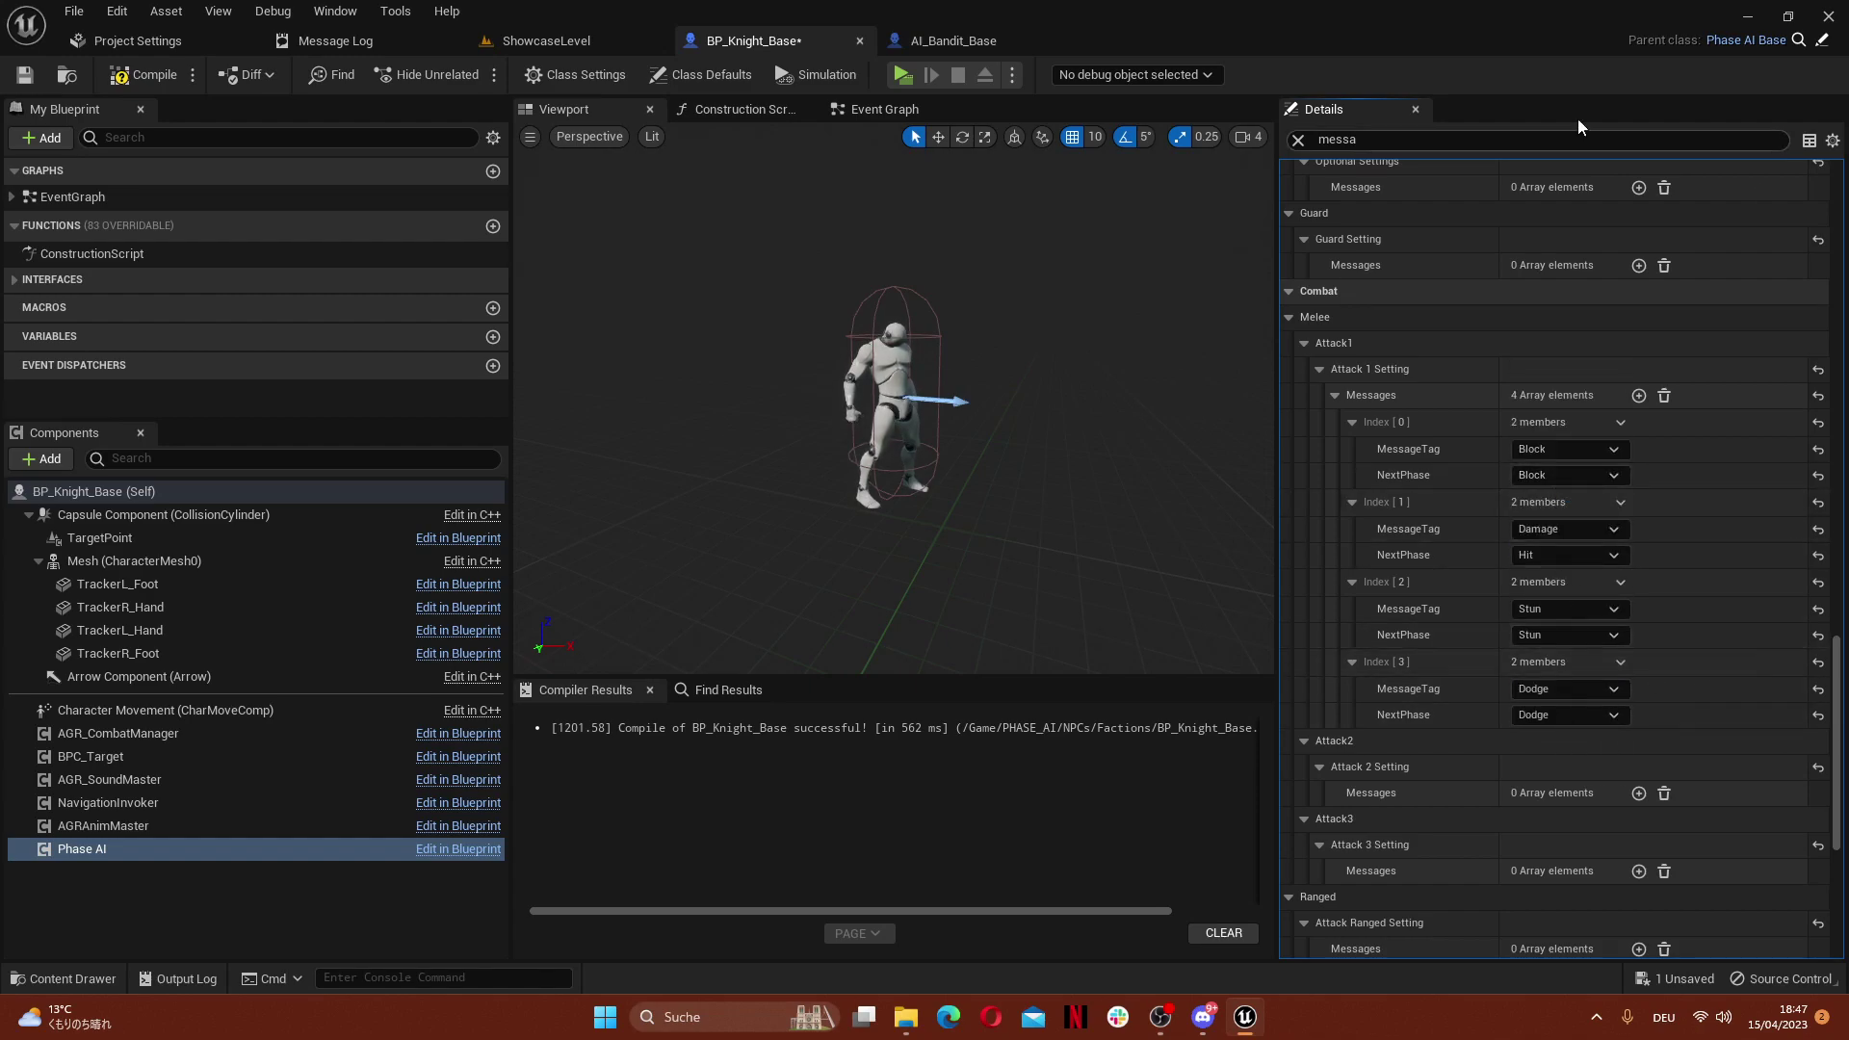
Copy the Attack 1 Setting's Messages array and paste it into the Attack 2 and Attack 3 Settings
{"action": "right_click", "coordinate": [1387, 397]}
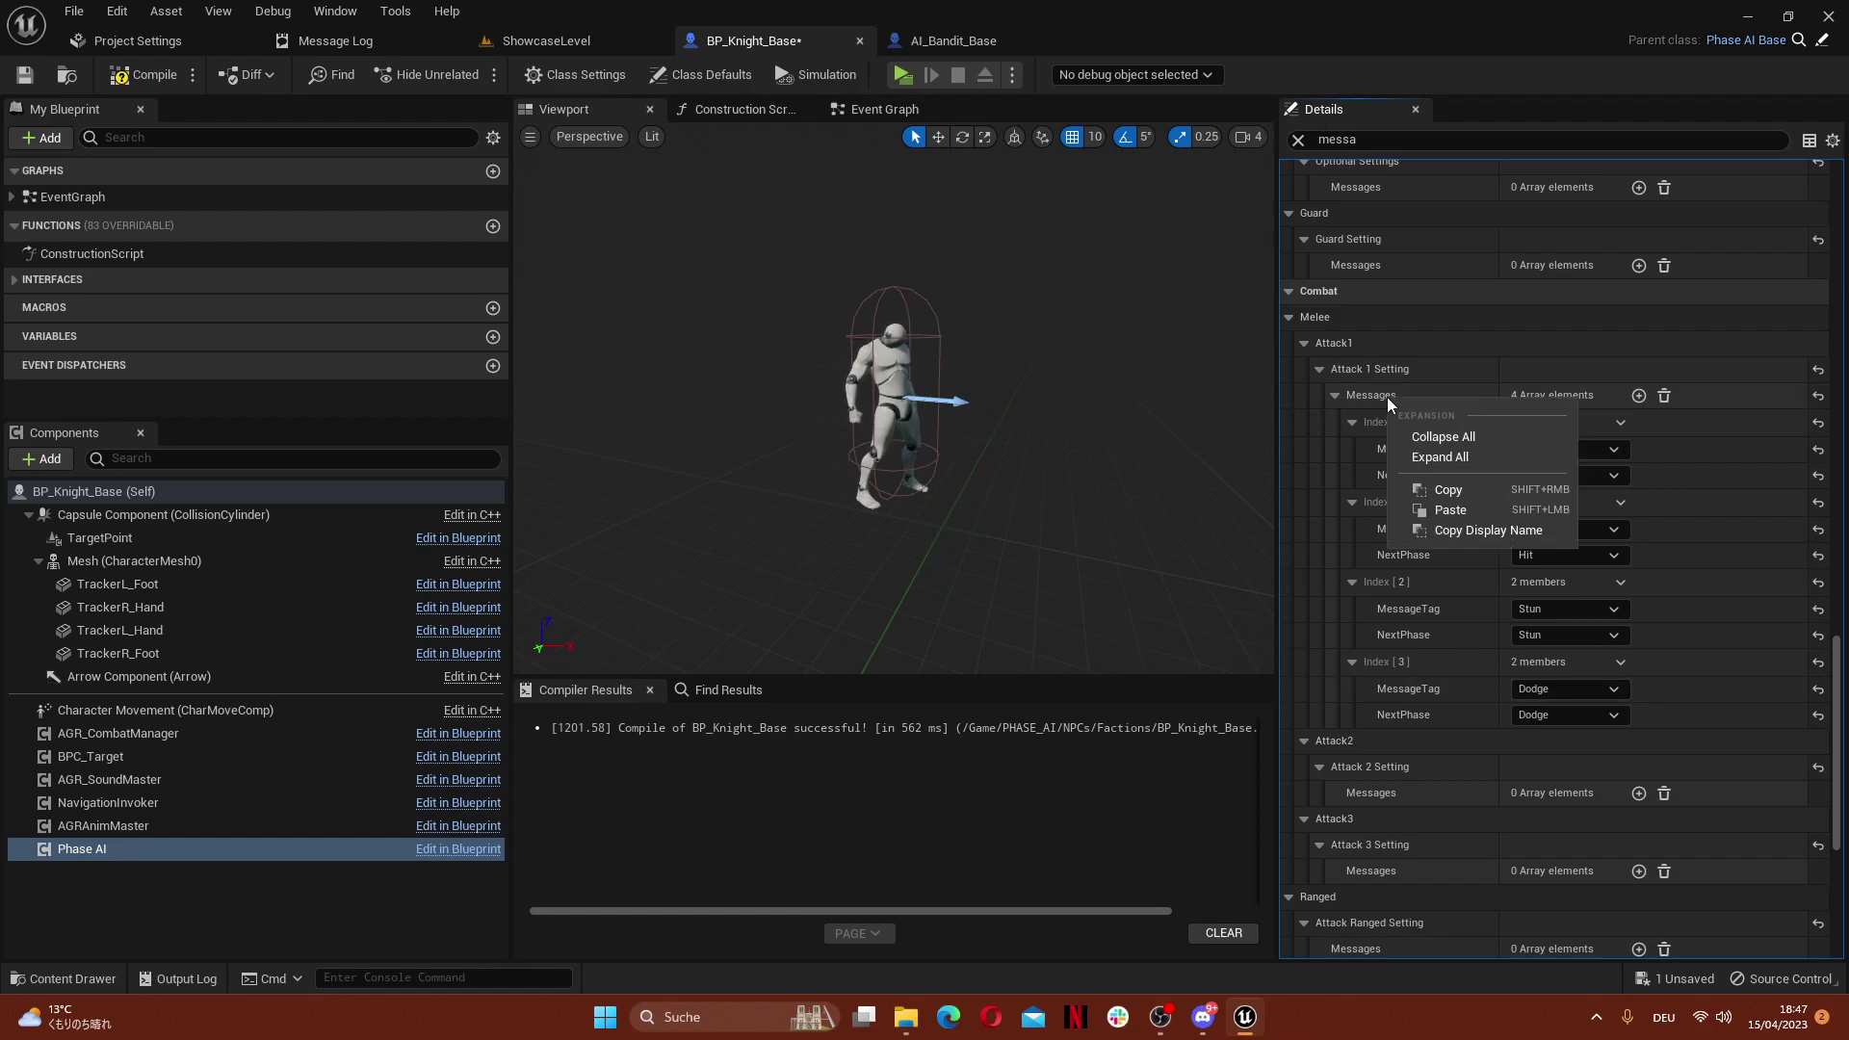
{"action": "left_click", "coordinate": [1450, 492]}
{"action": "scroll", "coordinate": [1425, 607], "scroll_direction": "down", "scroll_amount": 3}
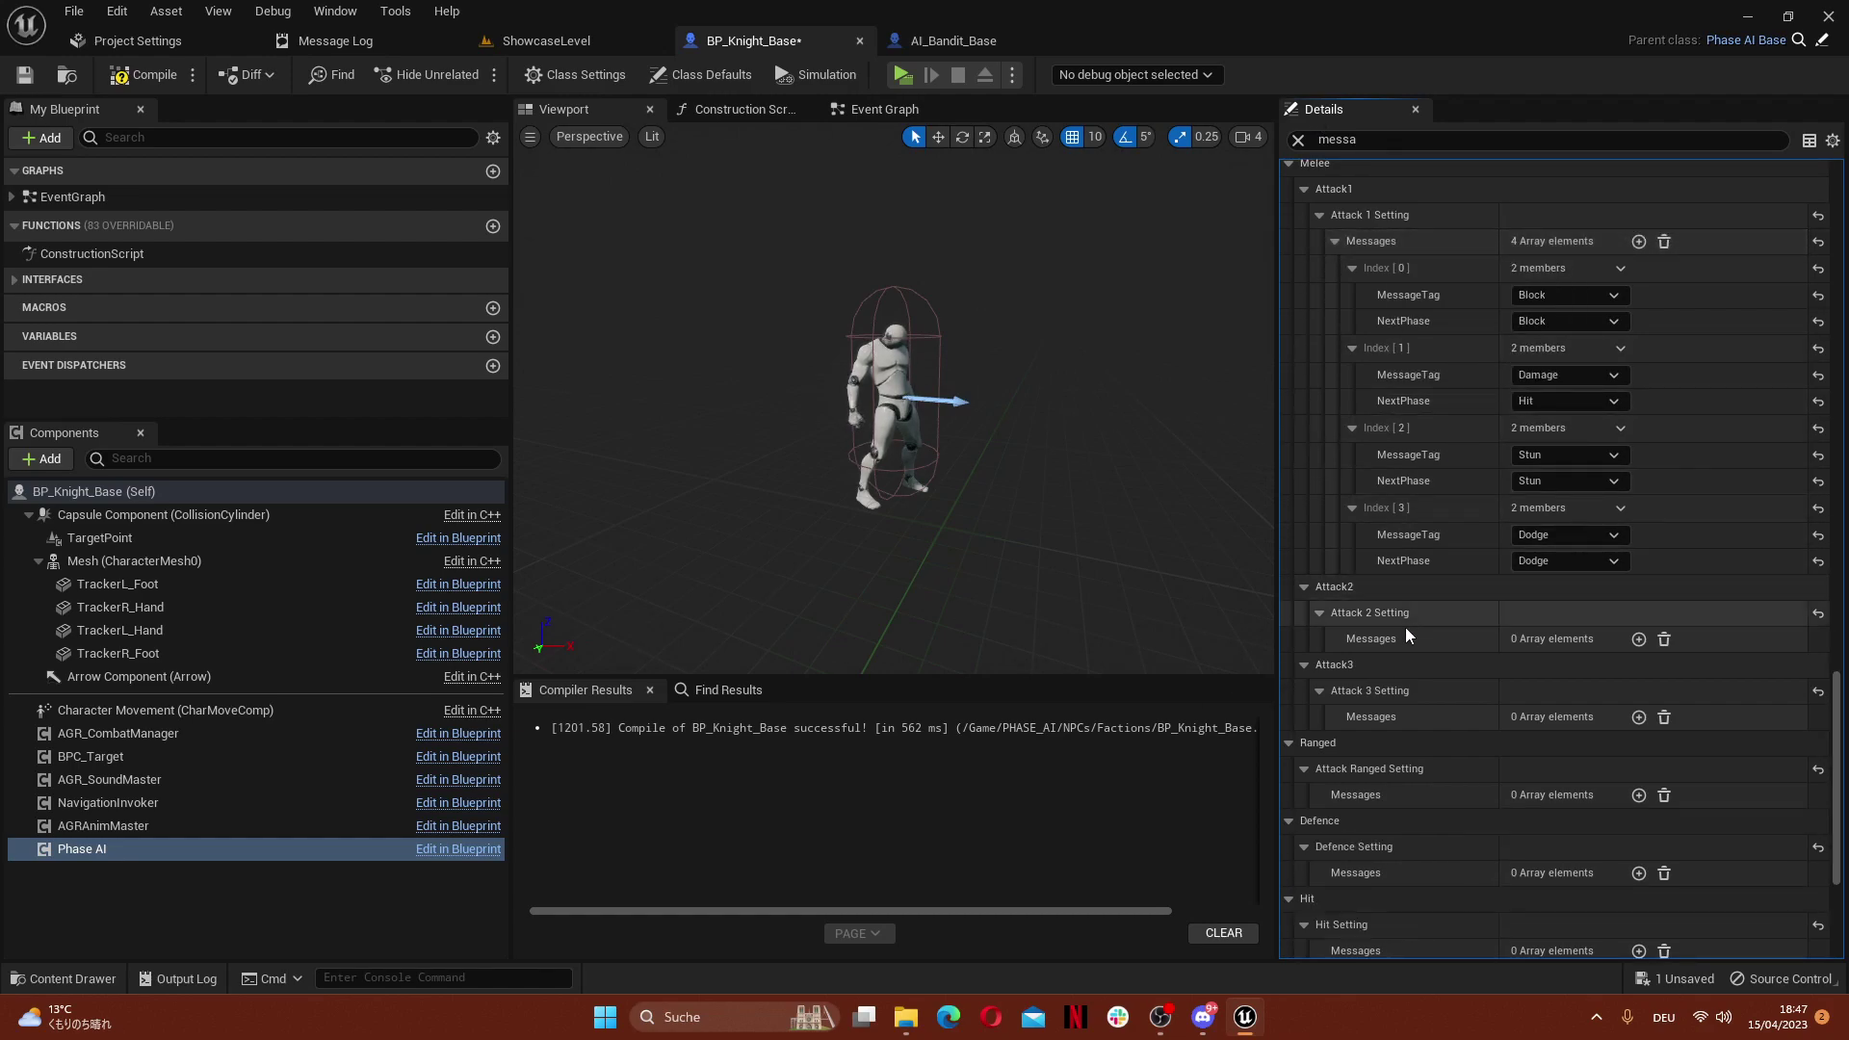
{"action": "left_click", "coordinate": [1385, 639], "text": "shift"}
{"action": "scroll", "coordinate": [1396, 763], "scroll_direction": "down", "scroll_amount": 5}
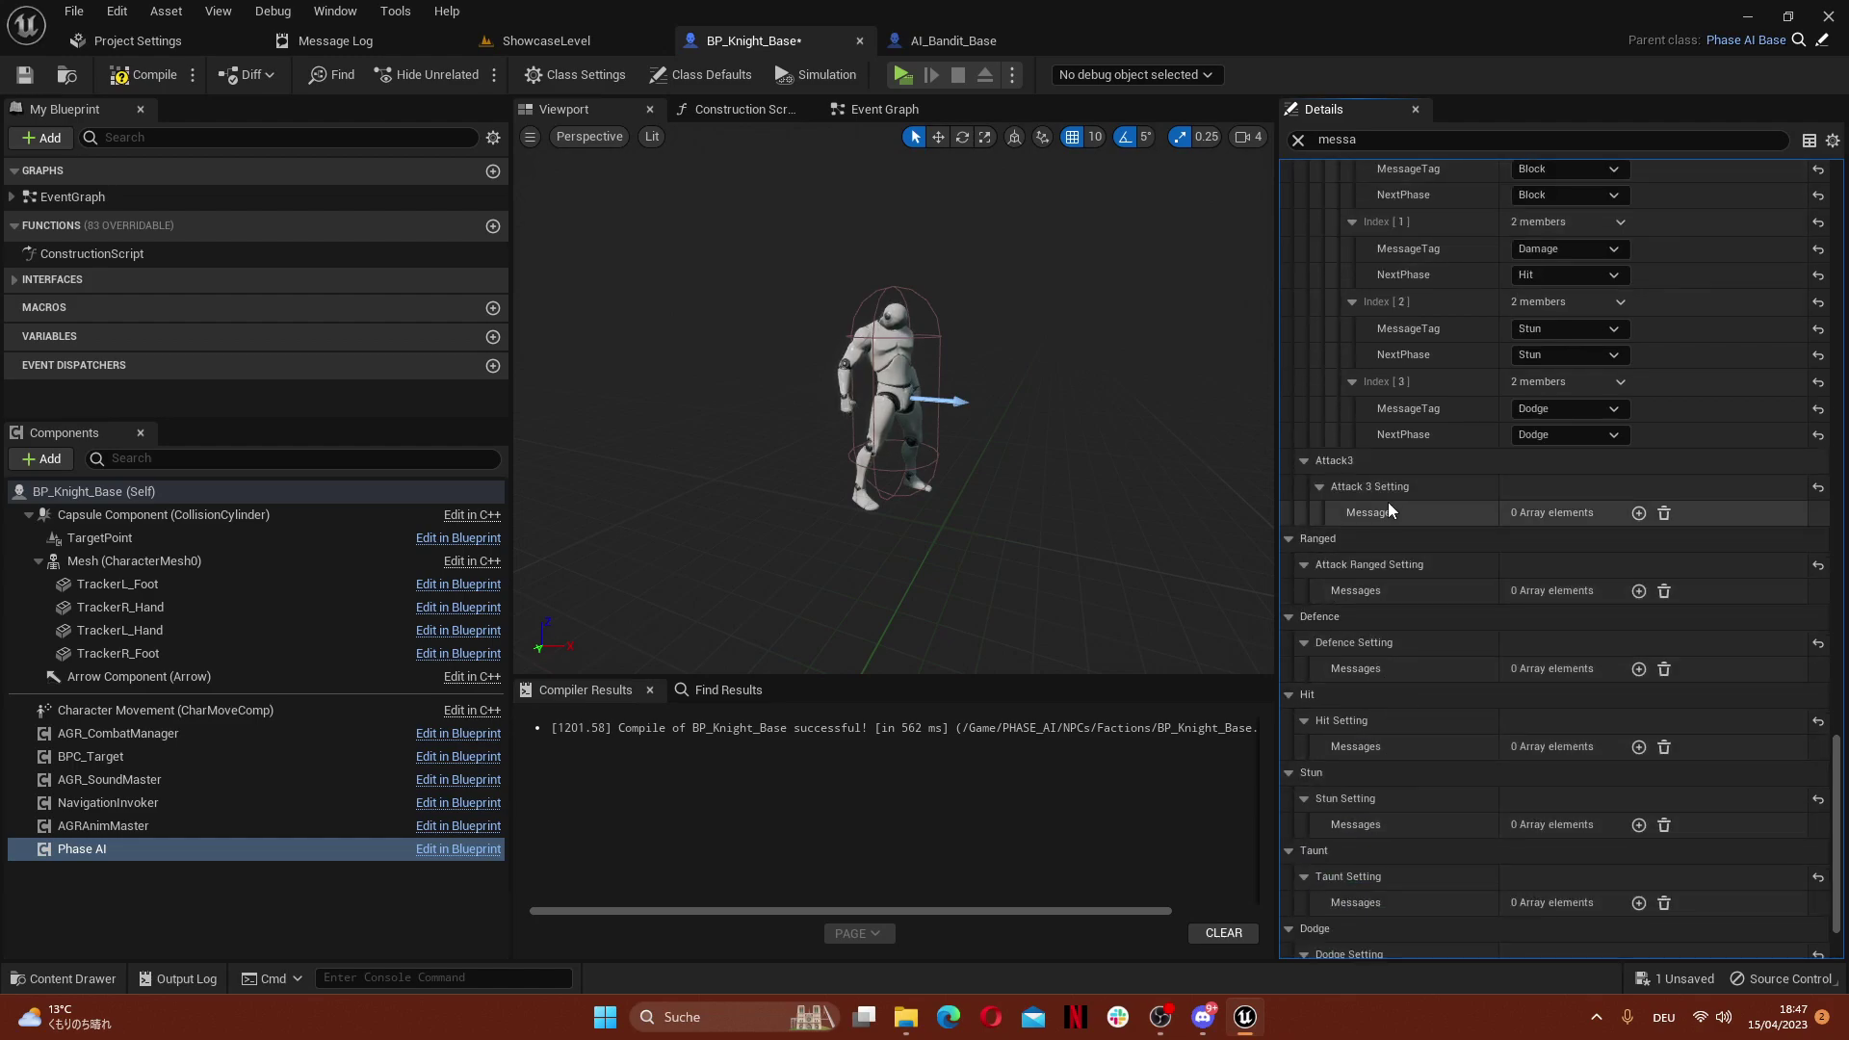
{"action": "left_click", "coordinate": [1391, 509], "text": "shift"}
Paste the Attack 1 messages into the Attack Ranged Setting and the Defence Setting
{"action": "scroll", "coordinate": [1377, 520], "scroll_direction": "down", "scroll_amount": 2}
{"action": "scroll", "coordinate": [1483, 645], "scroll_direction": "down", "scroll_amount": 2}
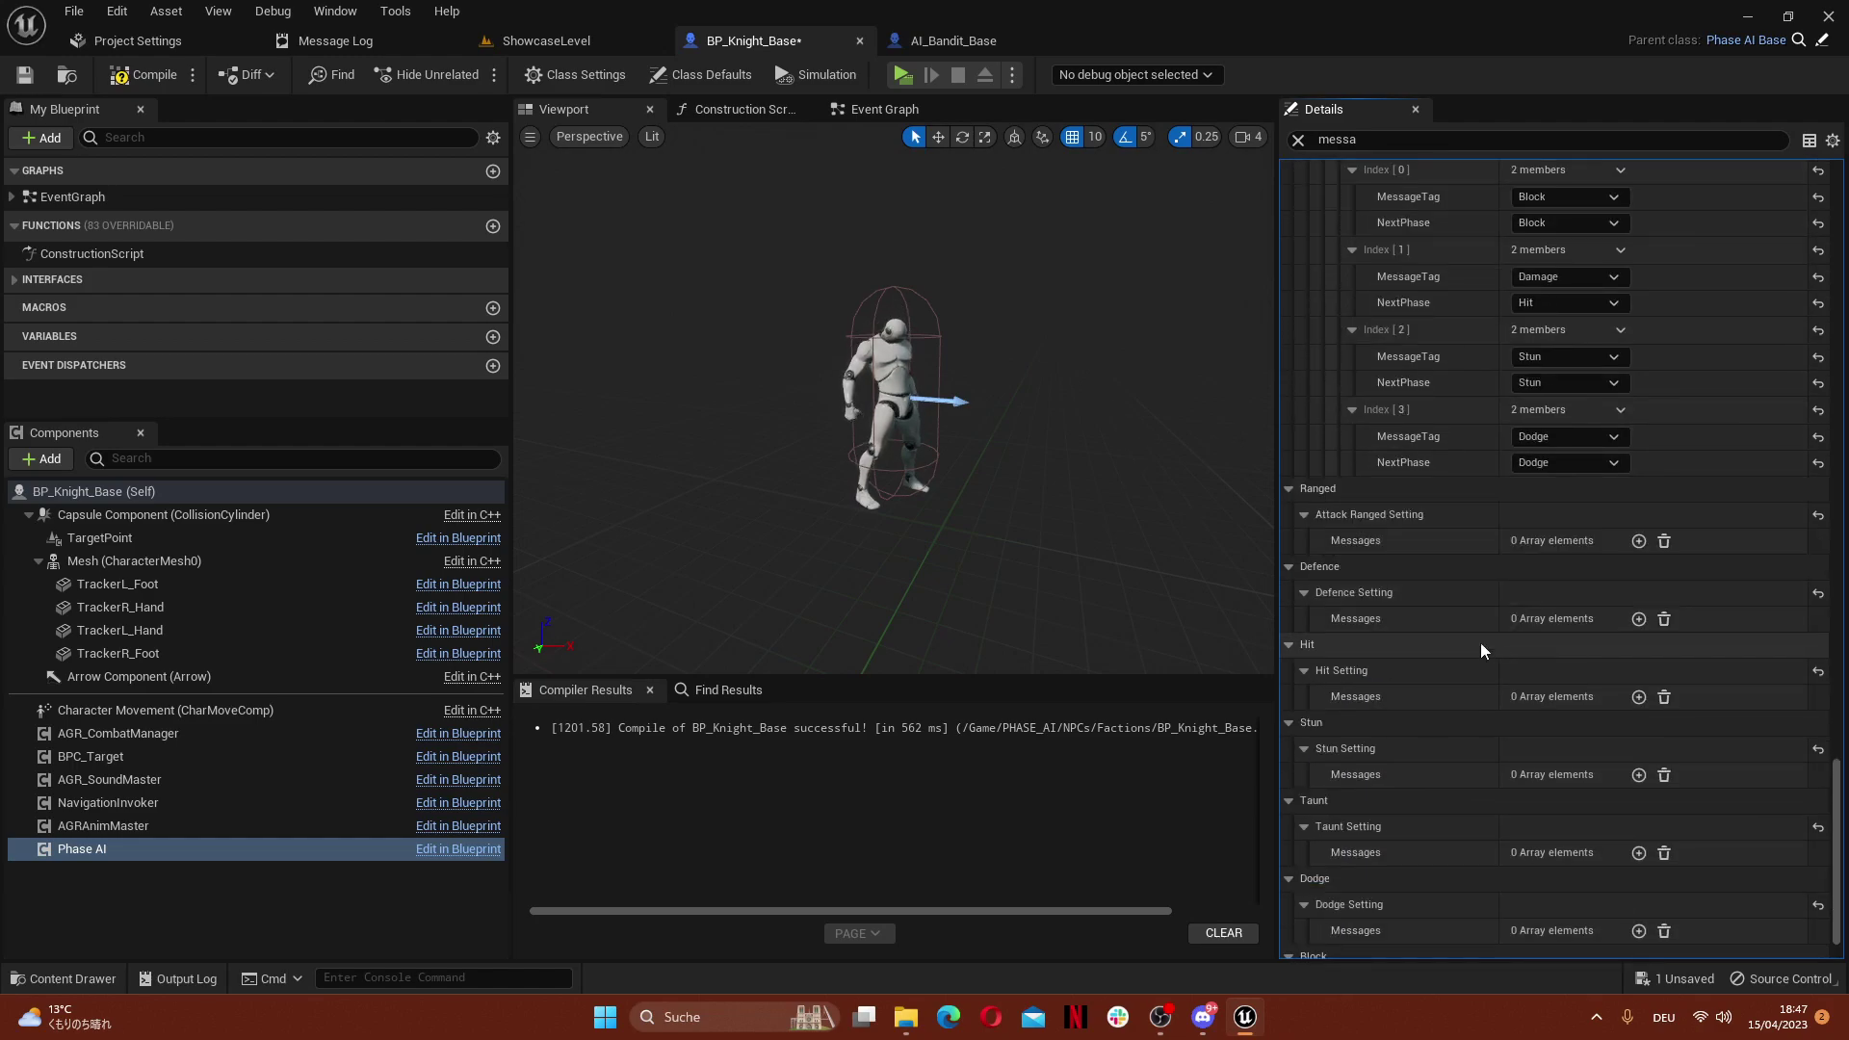
{"action": "left_click", "coordinate": [1371, 540], "text": "shift"}
{"action": "scroll", "coordinate": [1372, 543], "scroll_direction": "down", "scroll_amount": 3}
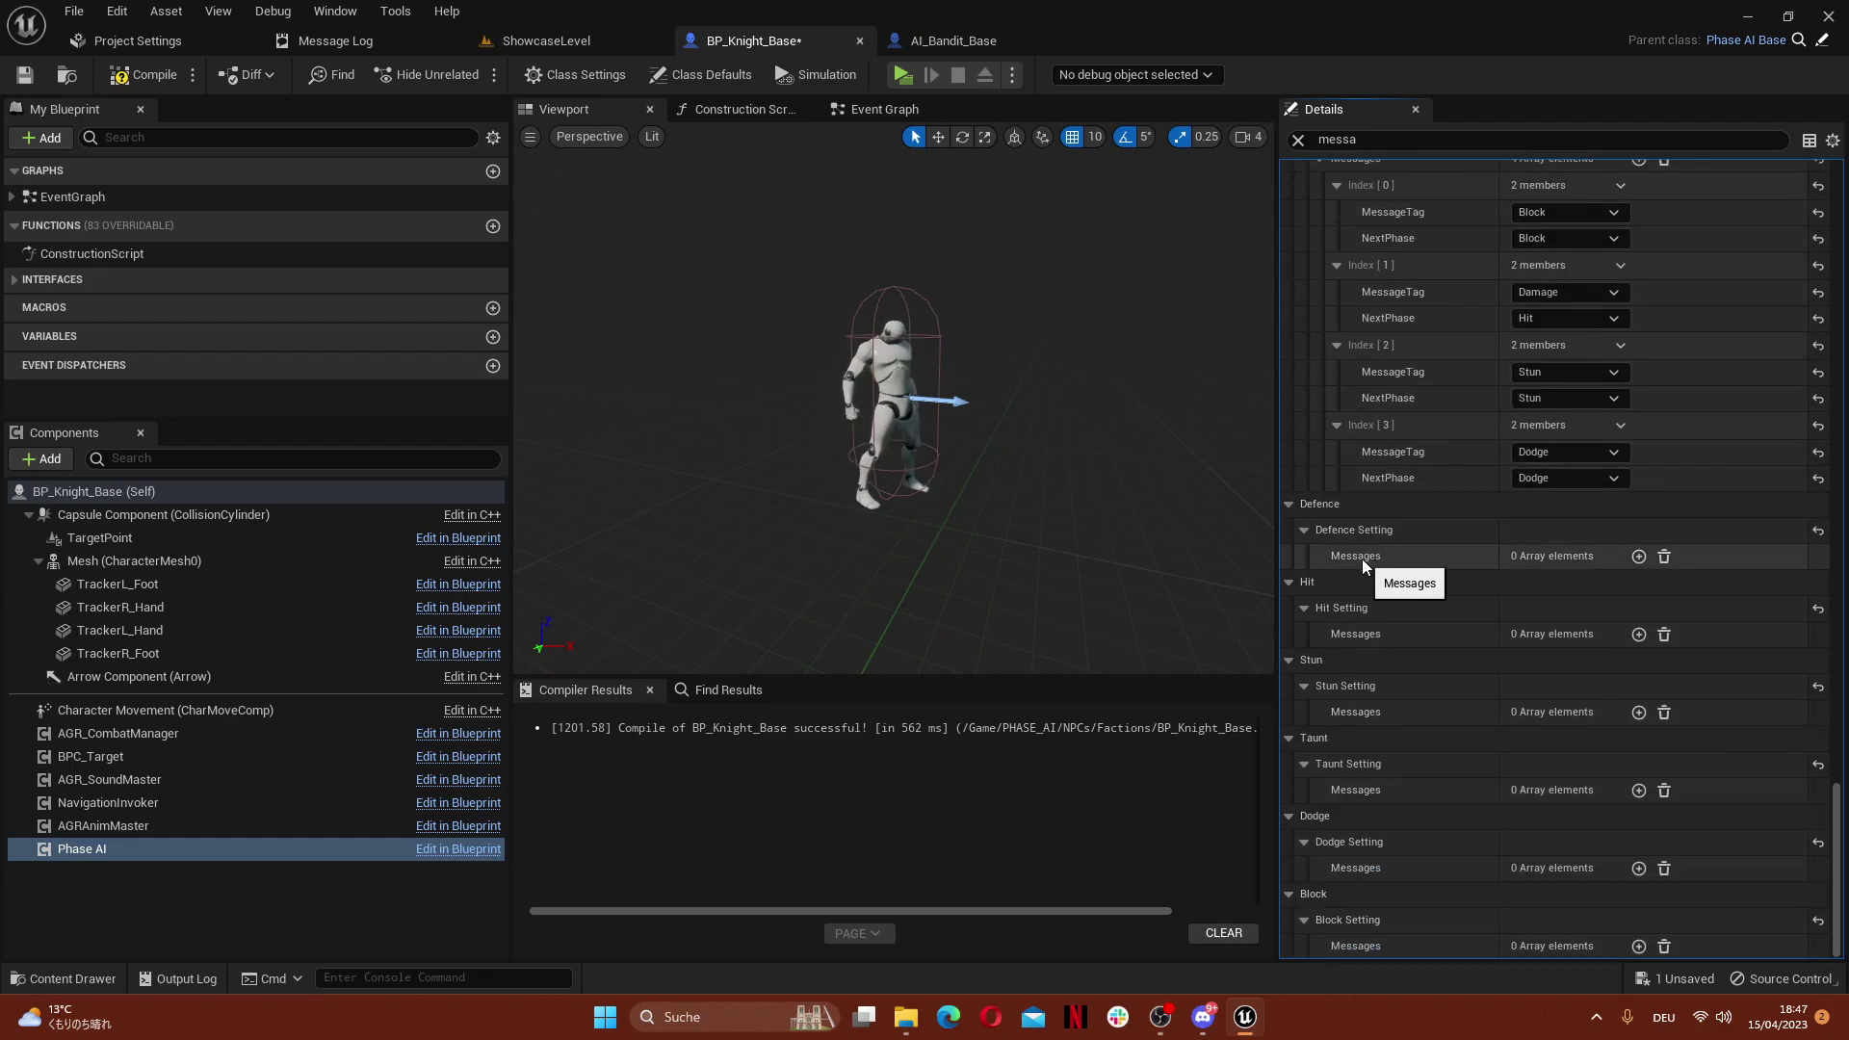
{"action": "left_click", "coordinate": [1362, 559], "text": "shift"}
Paste the Attack 1 messages into the Dodge Setting and delete its Dodge and Block entries
{"action": "scroll", "coordinate": [1379, 688], "scroll_direction": "down", "scroll_amount": 1}
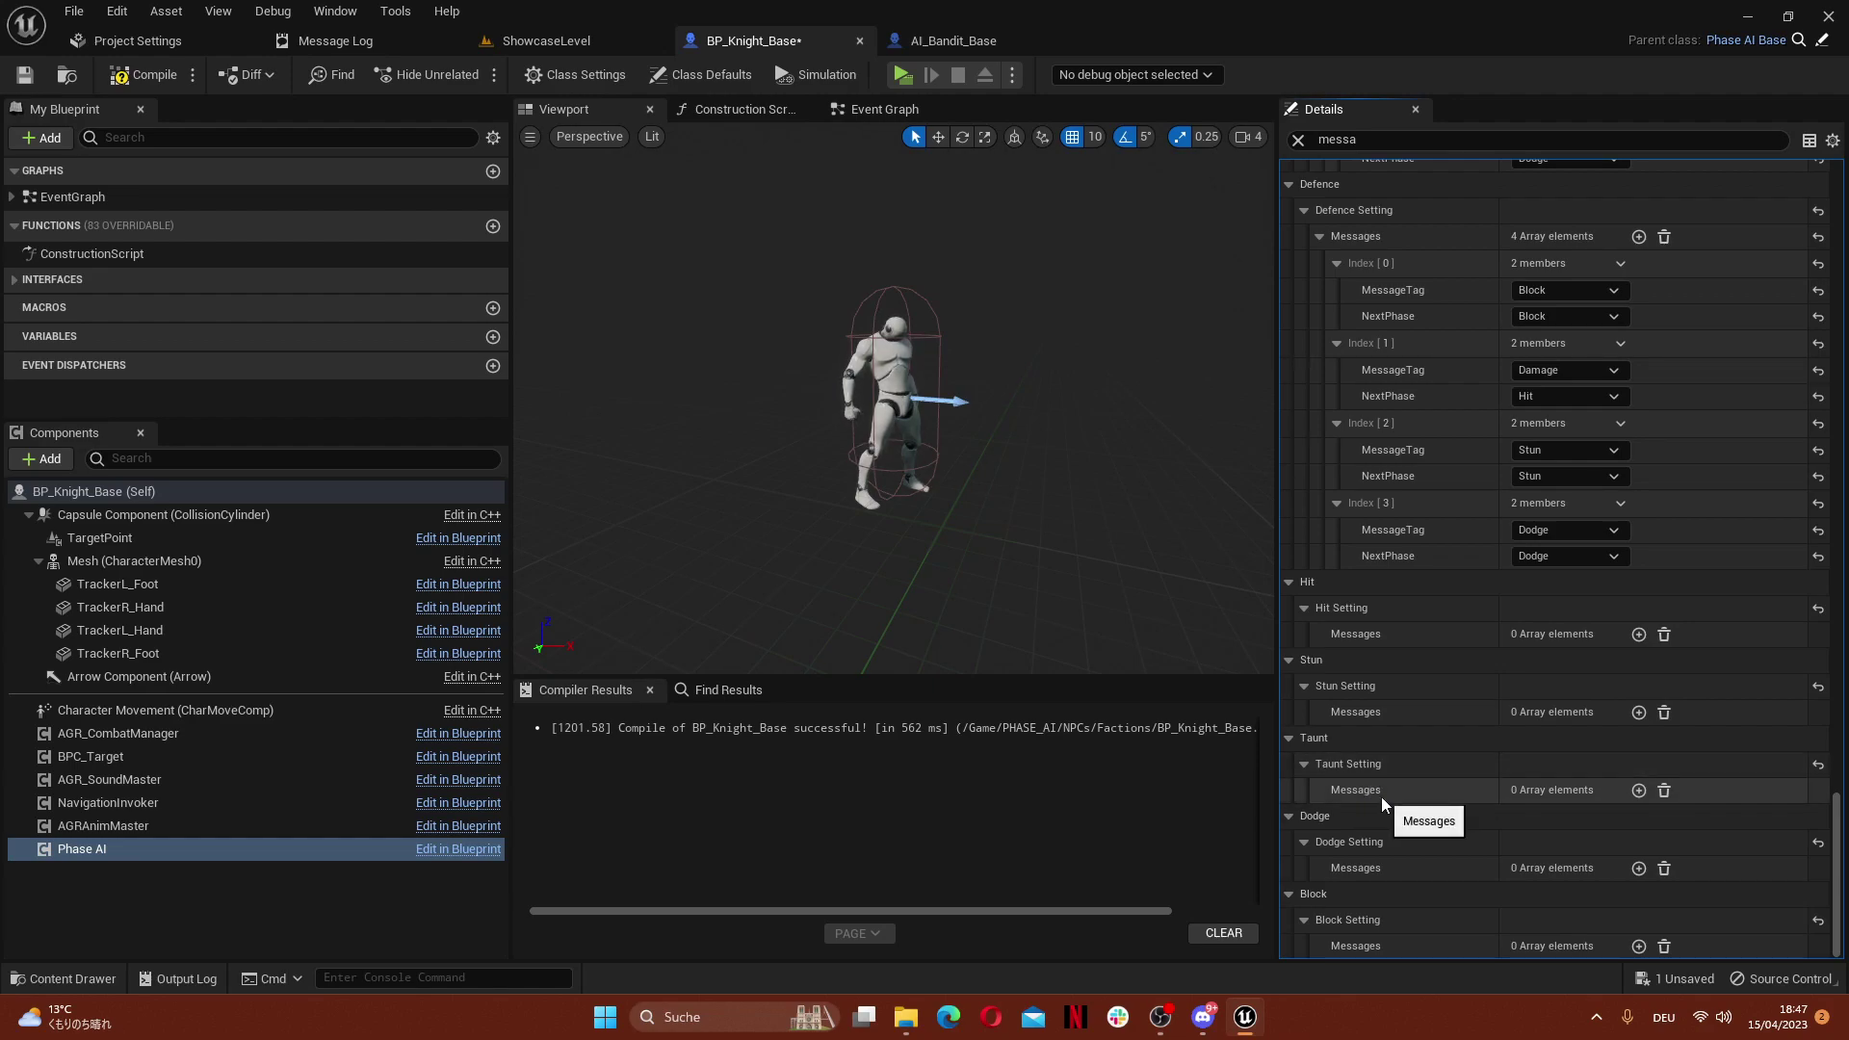
{"action": "left_click", "coordinate": [1365, 870], "text": "shift"}
{"action": "scroll", "coordinate": [1445, 819], "scroll_direction": "down", "scroll_amount": 5}
{"action": "left_click", "coordinate": [1622, 821]}
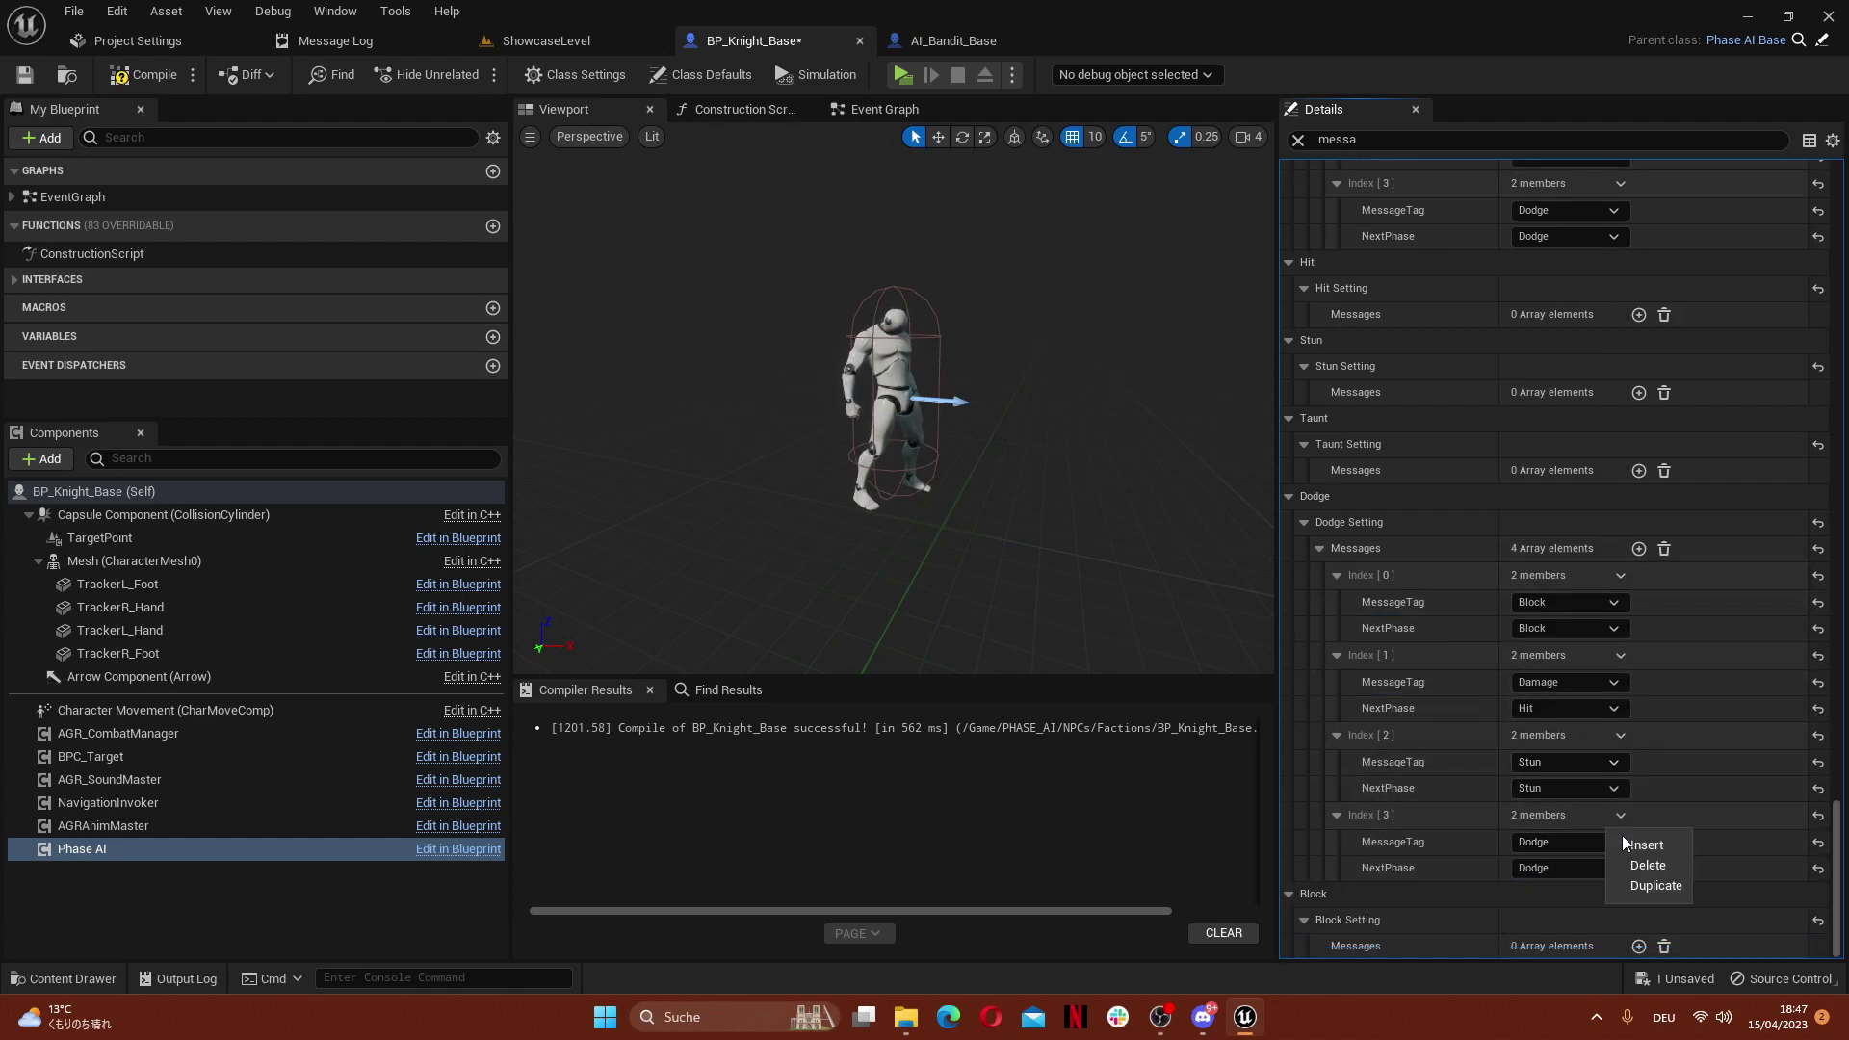
{"action": "left_click", "coordinate": [1653, 865]}
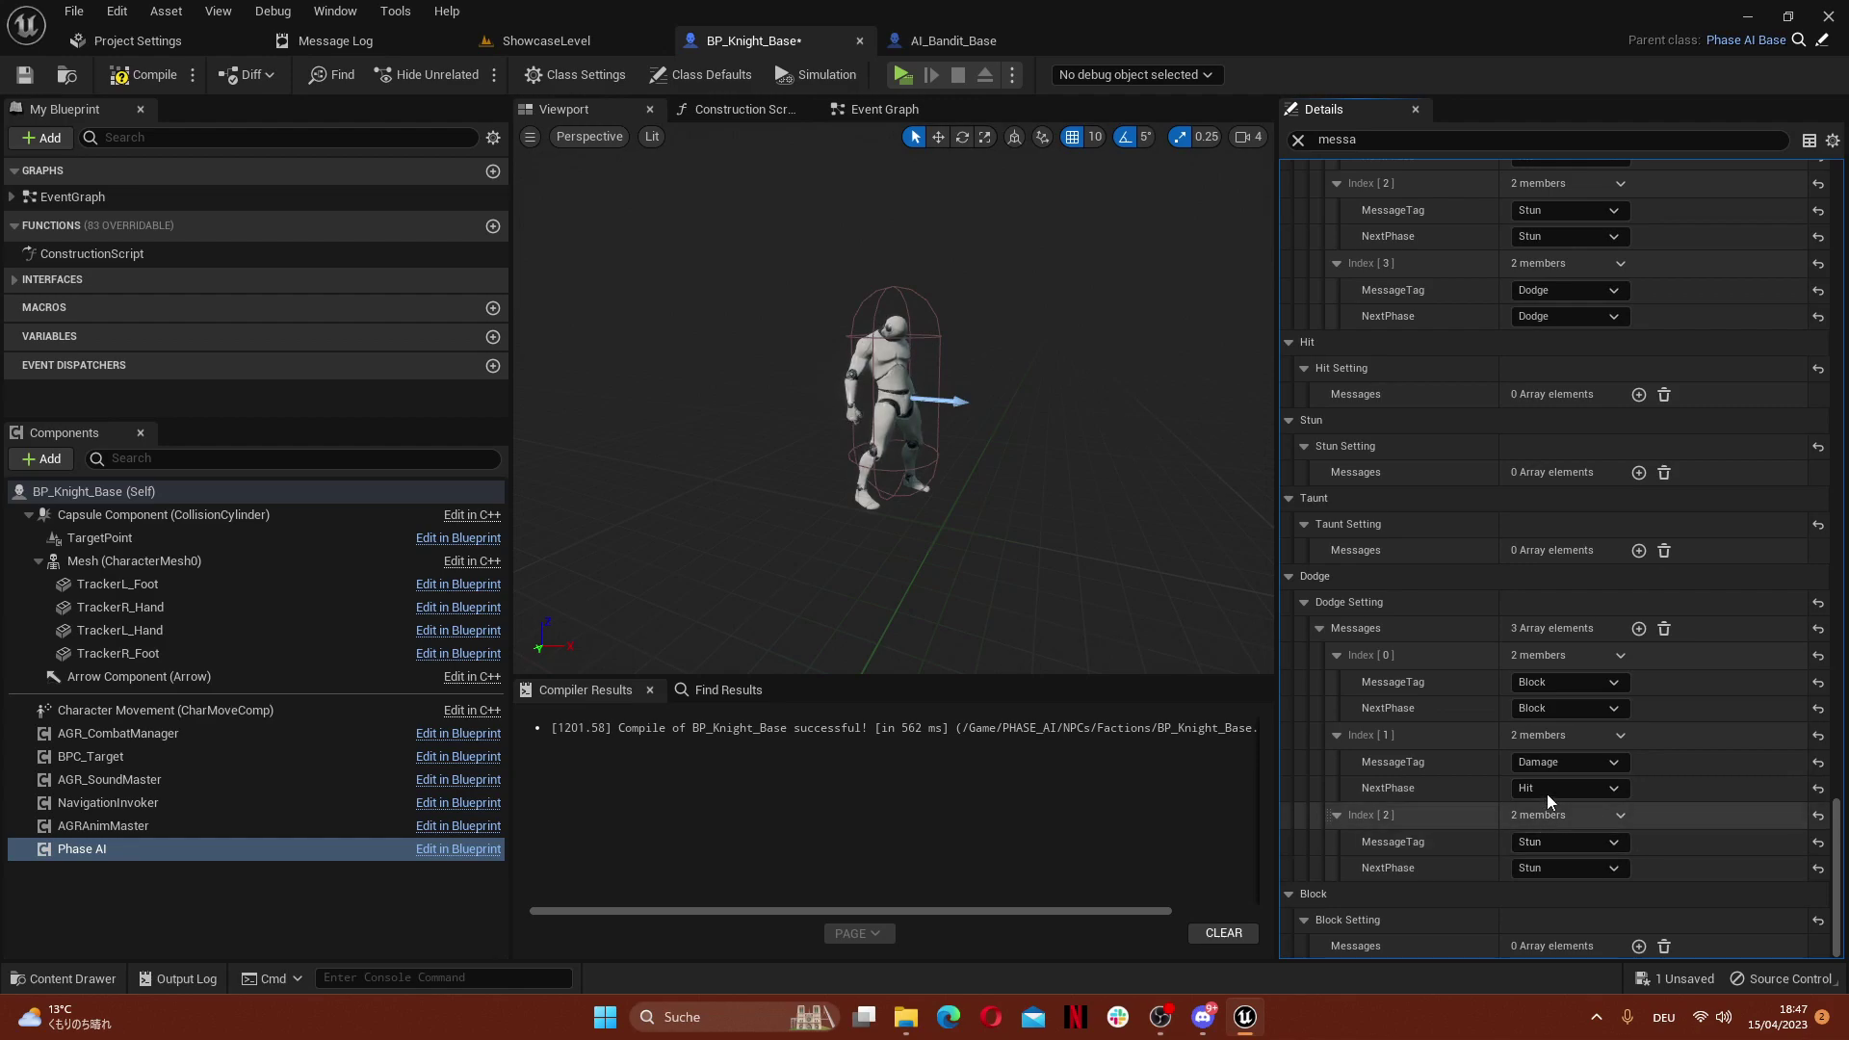
{"action": "left_click", "coordinate": [1614, 661]}
{"action": "left_click", "coordinate": [1647, 695]}
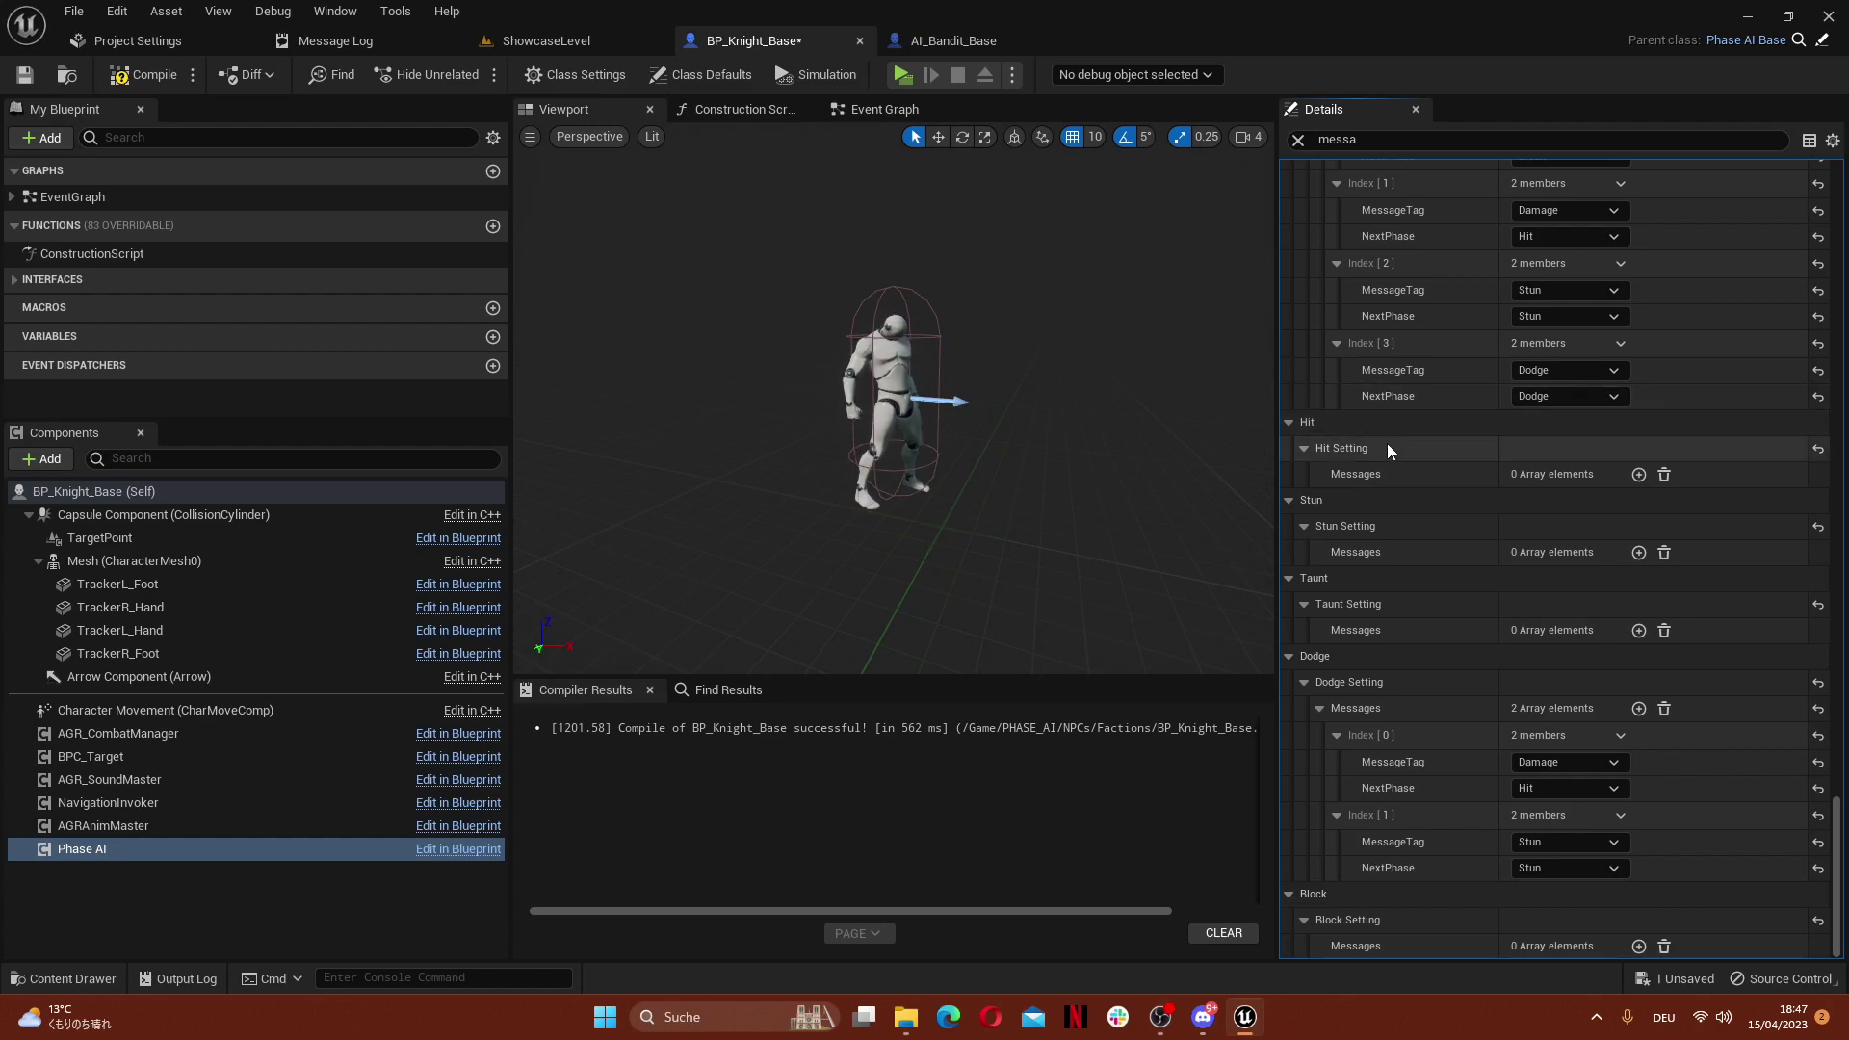
Paste the Attack 1 messages into the Taunt Setting's Messages array
{"action": "right_click", "coordinate": [1355, 628]}
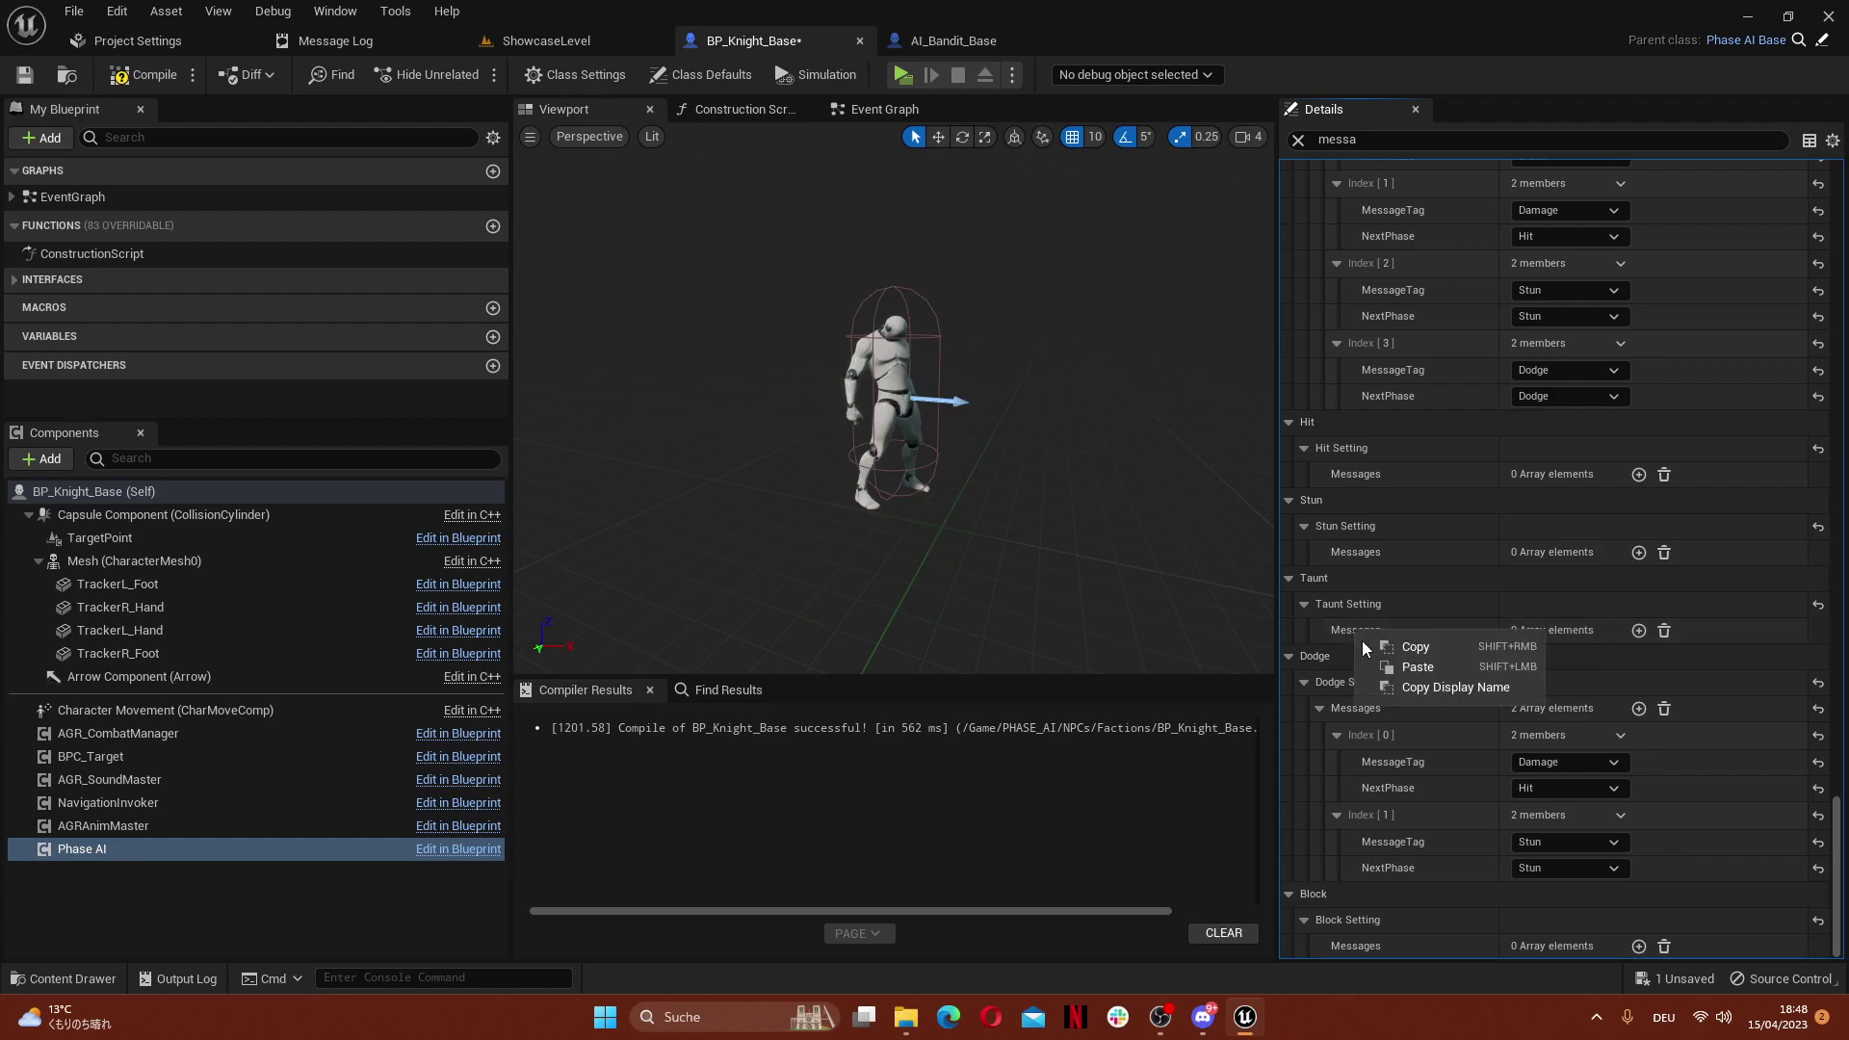
{"action": "left_click", "coordinate": [1437, 670]}
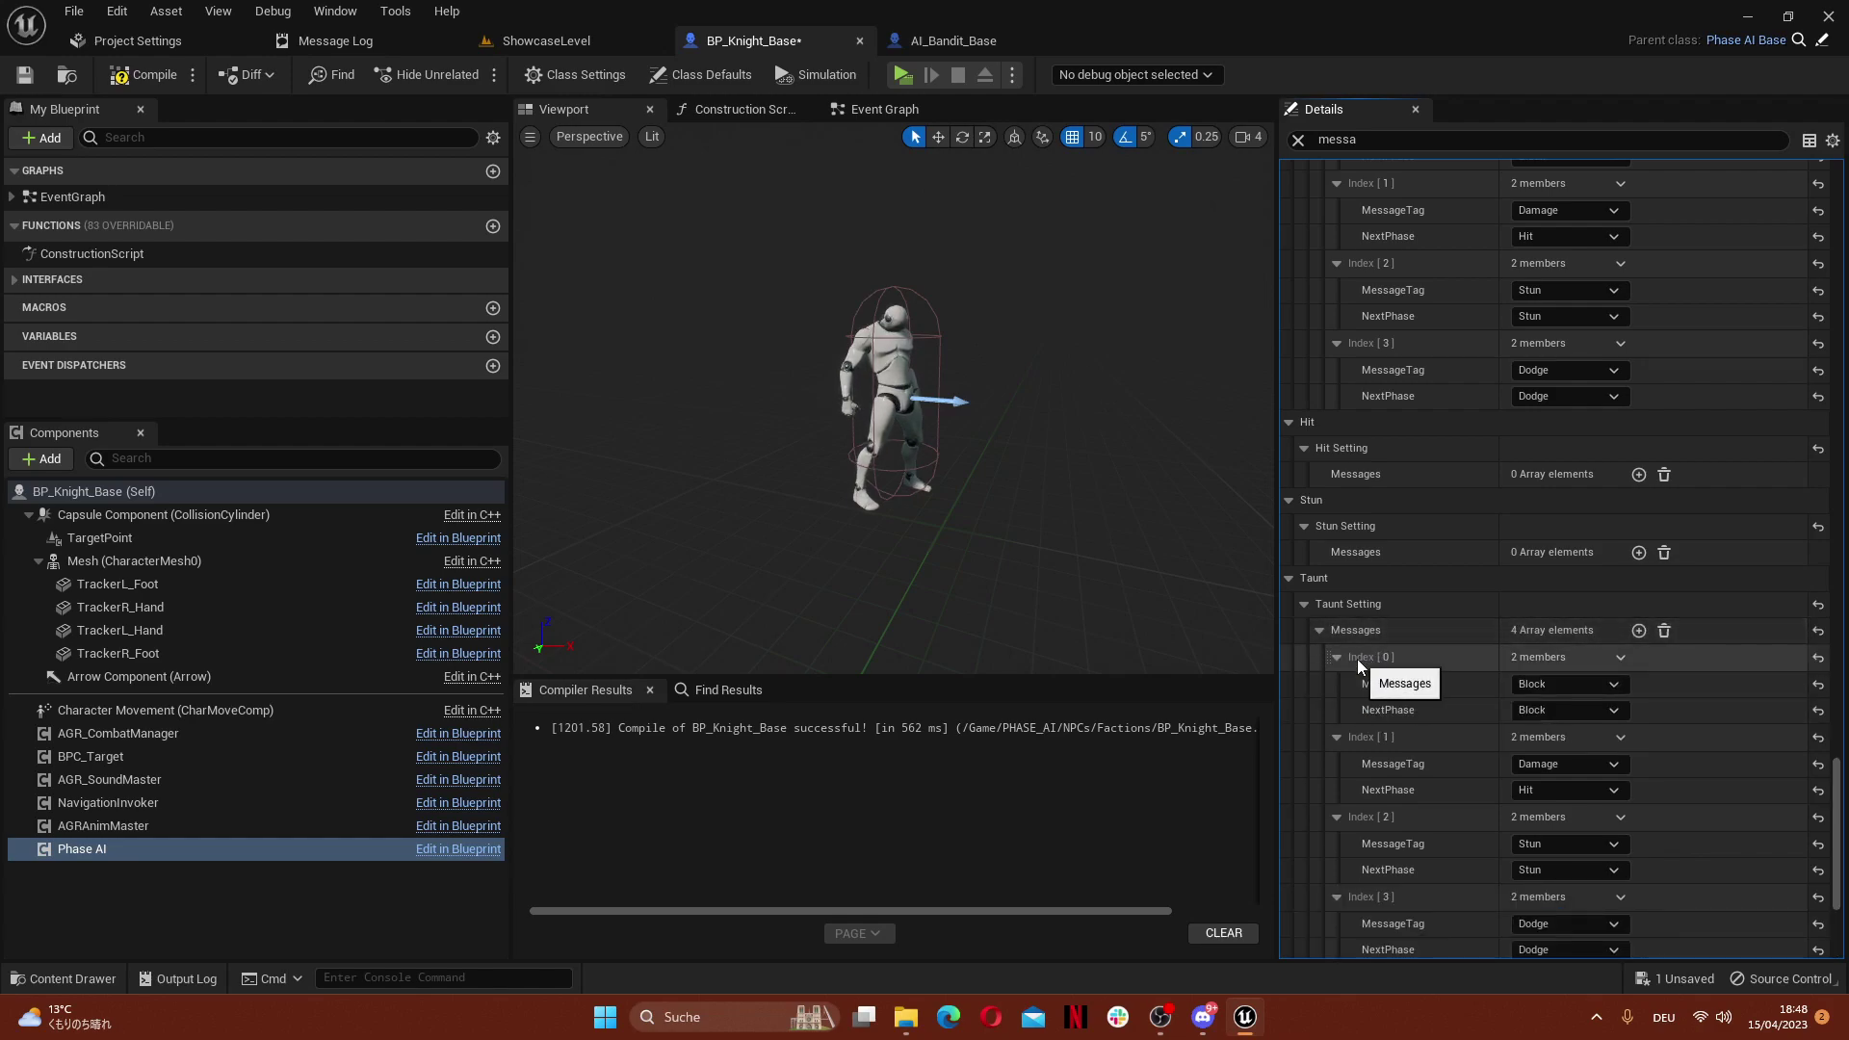
{"action": "scroll", "coordinate": [1356, 659], "scroll_direction": "down", "scroll_amount": 3}
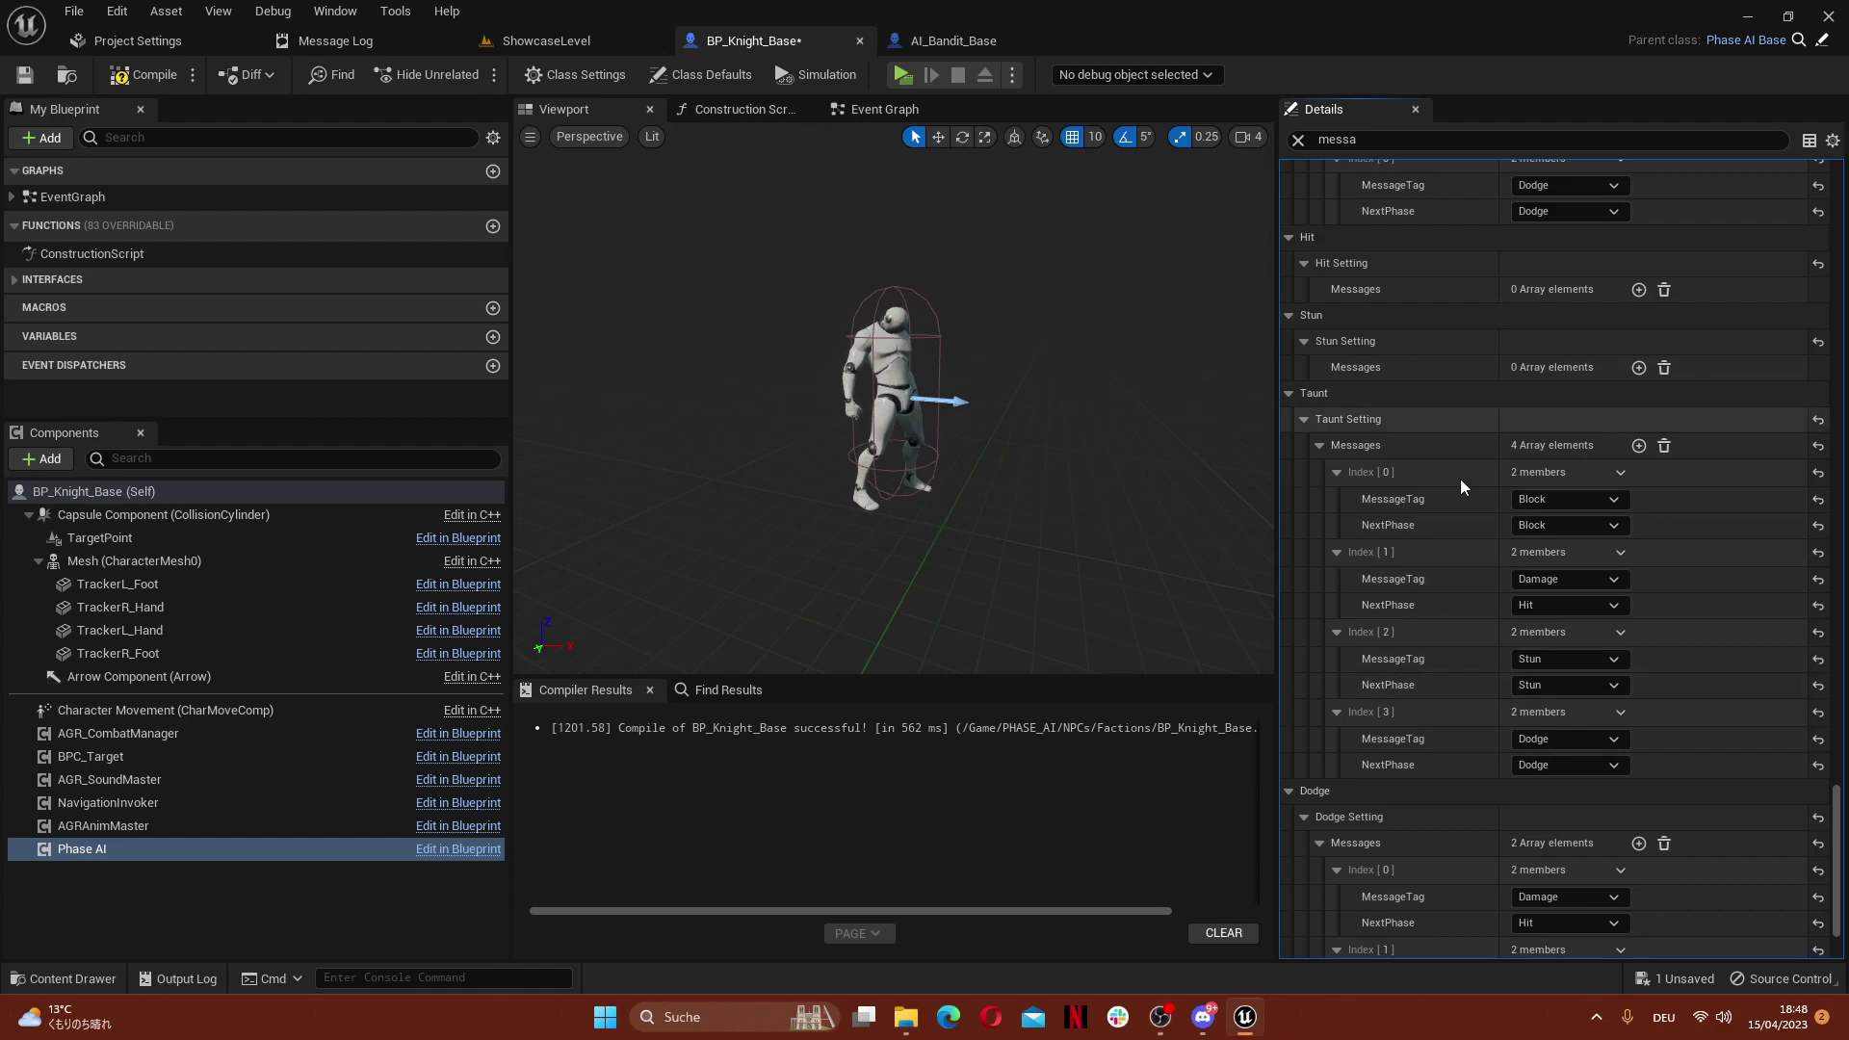
{"action": "scroll", "coordinate": [1579, 667], "scroll_direction": "up", "scroll_amount": 3}
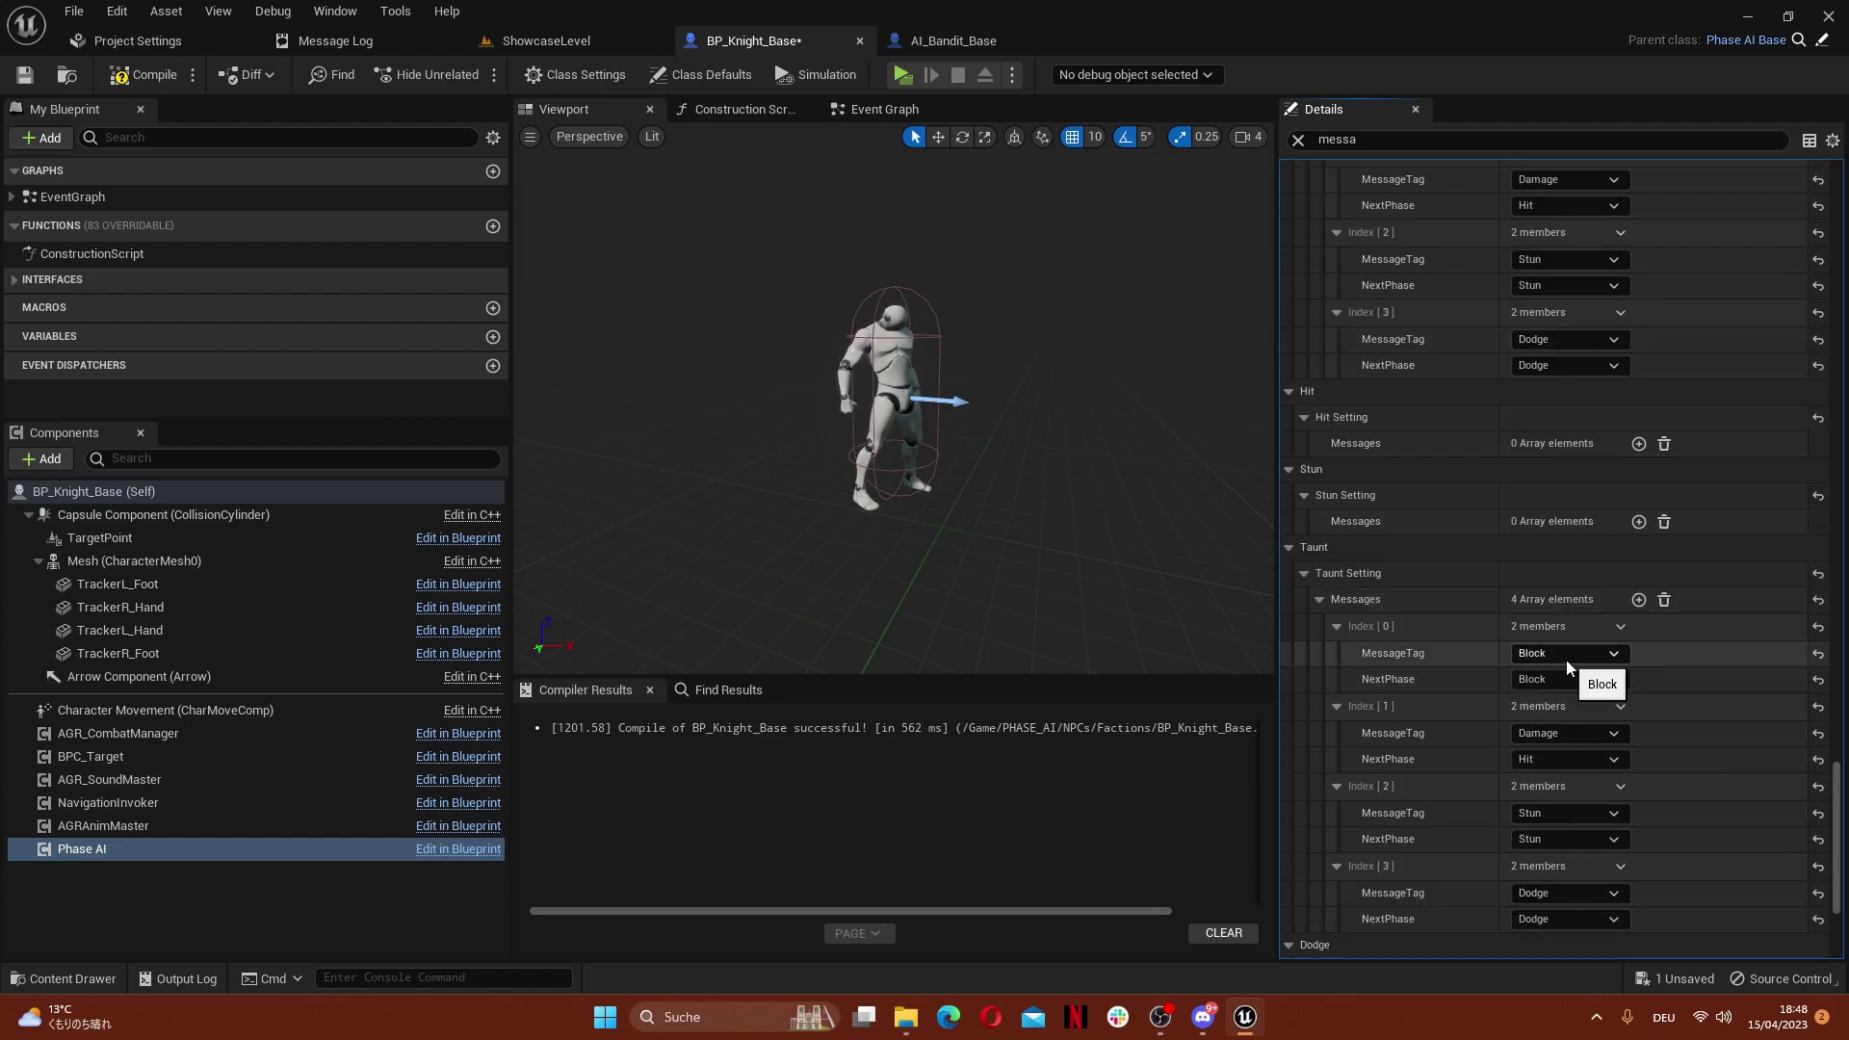
Review the pasted message arrays, compile the BP_Knight_Base blueprint and save it
{"action": "scroll", "coordinate": [1566, 661], "scroll_direction": "down", "scroll_amount": 10}
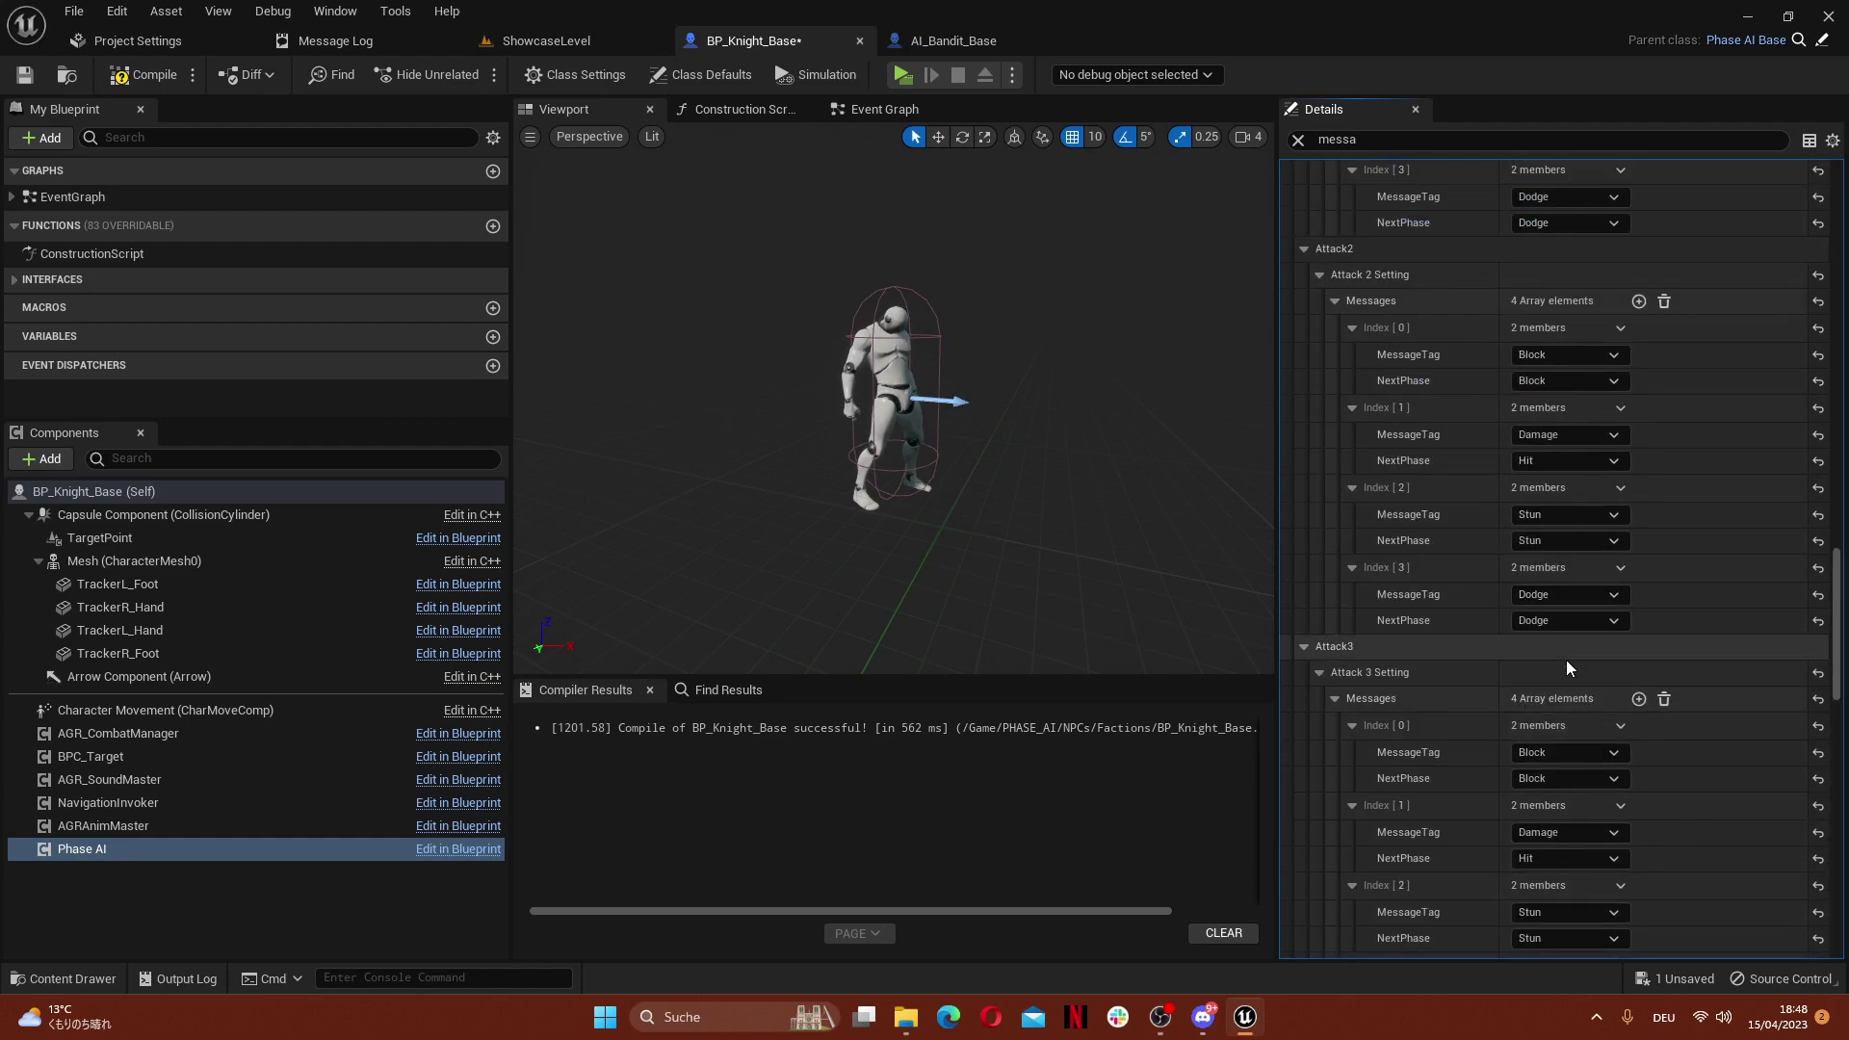
{"action": "scroll", "coordinate": [1587, 564], "scroll_direction": "down", "scroll_amount": 15}
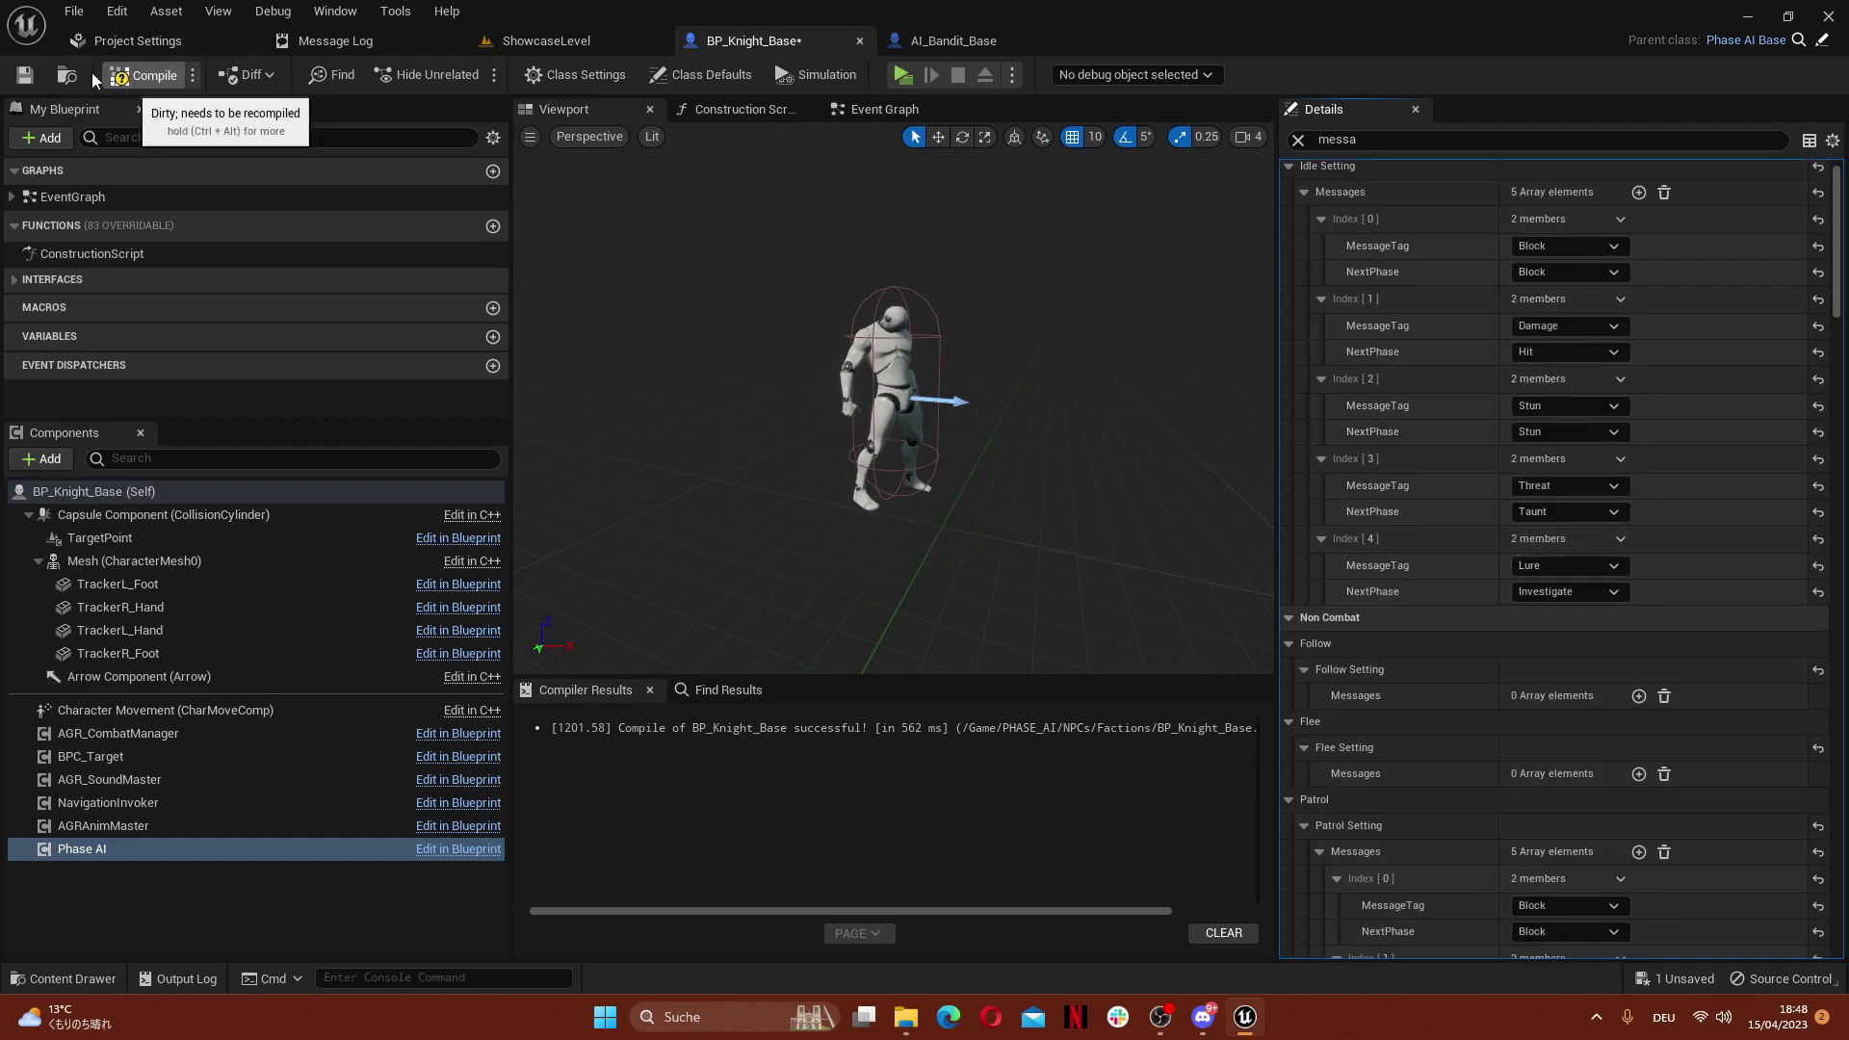
{"action": "left_click", "coordinate": [130, 74]}
{"action": "left_click", "coordinate": [24, 74]}
{"action": "left_click", "coordinate": [65, 13]}
{"action": "left_click", "coordinate": [733, 158]}
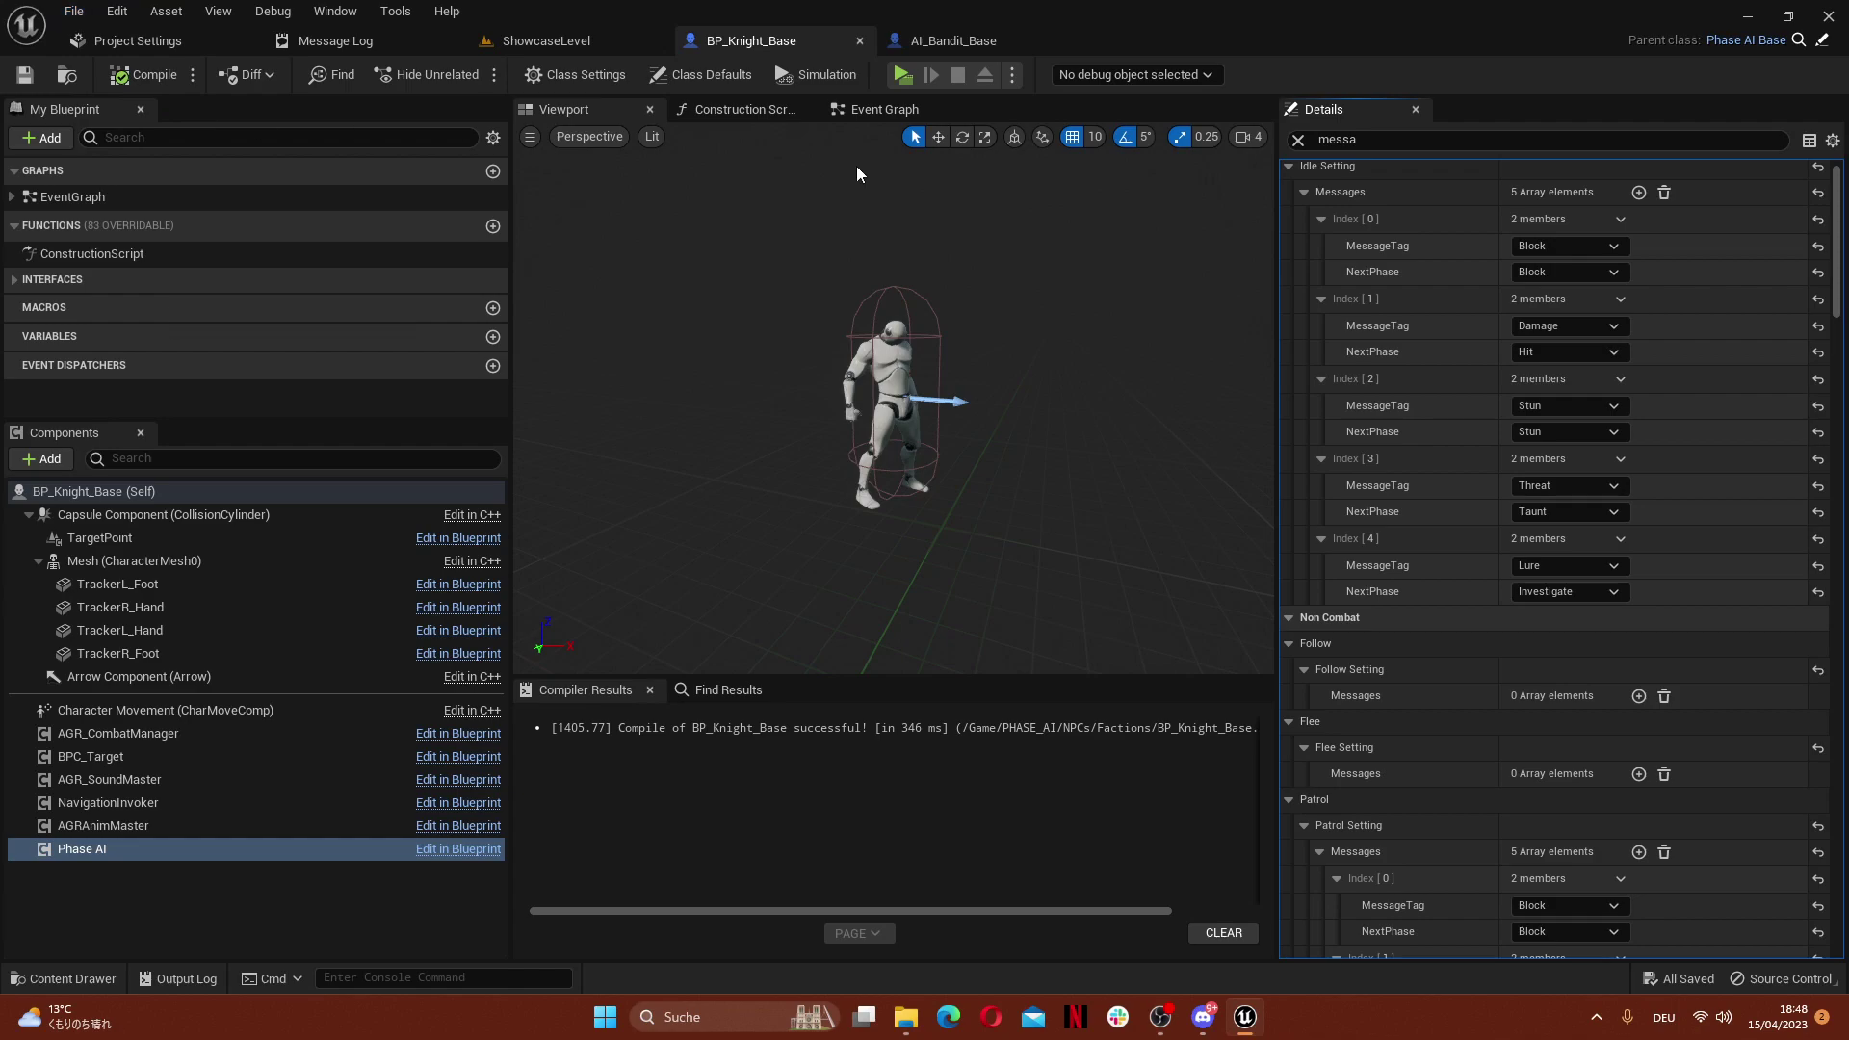
Search the details of the BP_Knight_Base root for "tag"
{"action": "left_click", "coordinate": [1298, 141]}
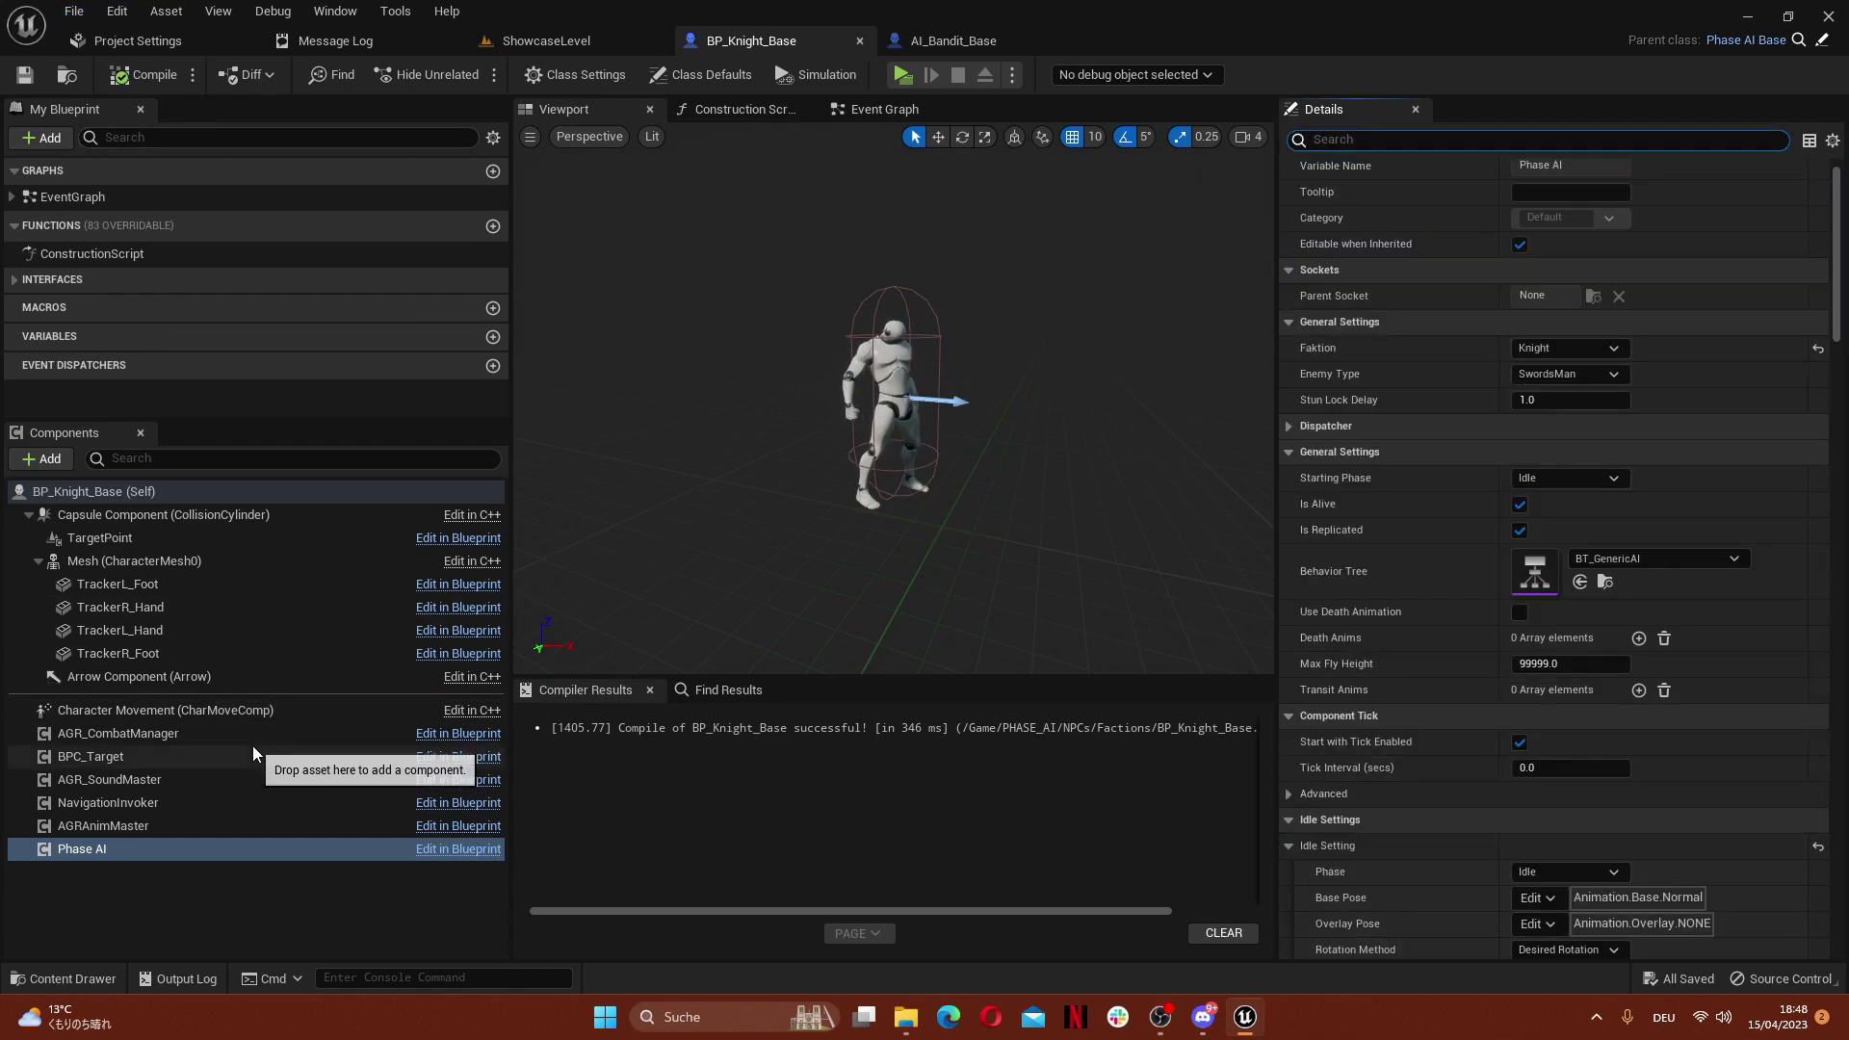
{"action": "left_click", "coordinate": [106, 492]}
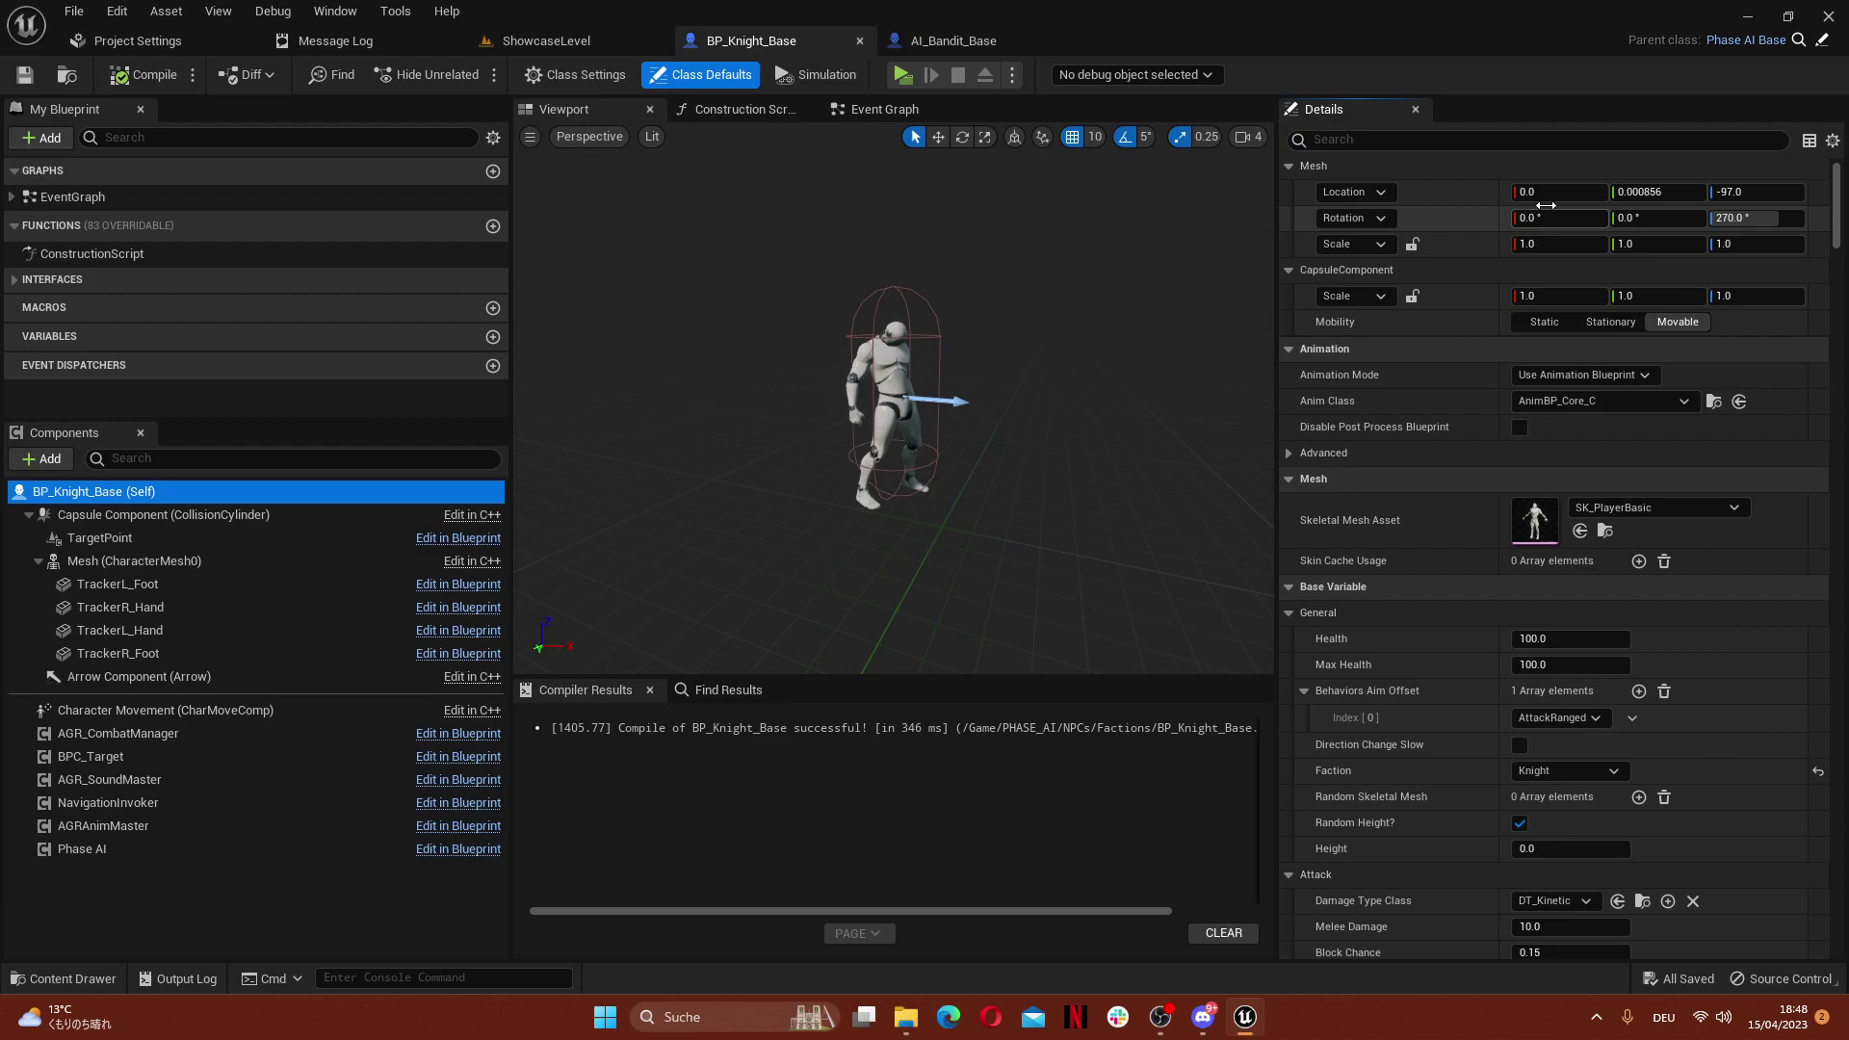
{"action": "left_click", "coordinate": [1429, 137]}
{"action": "type", "text": "tag"}
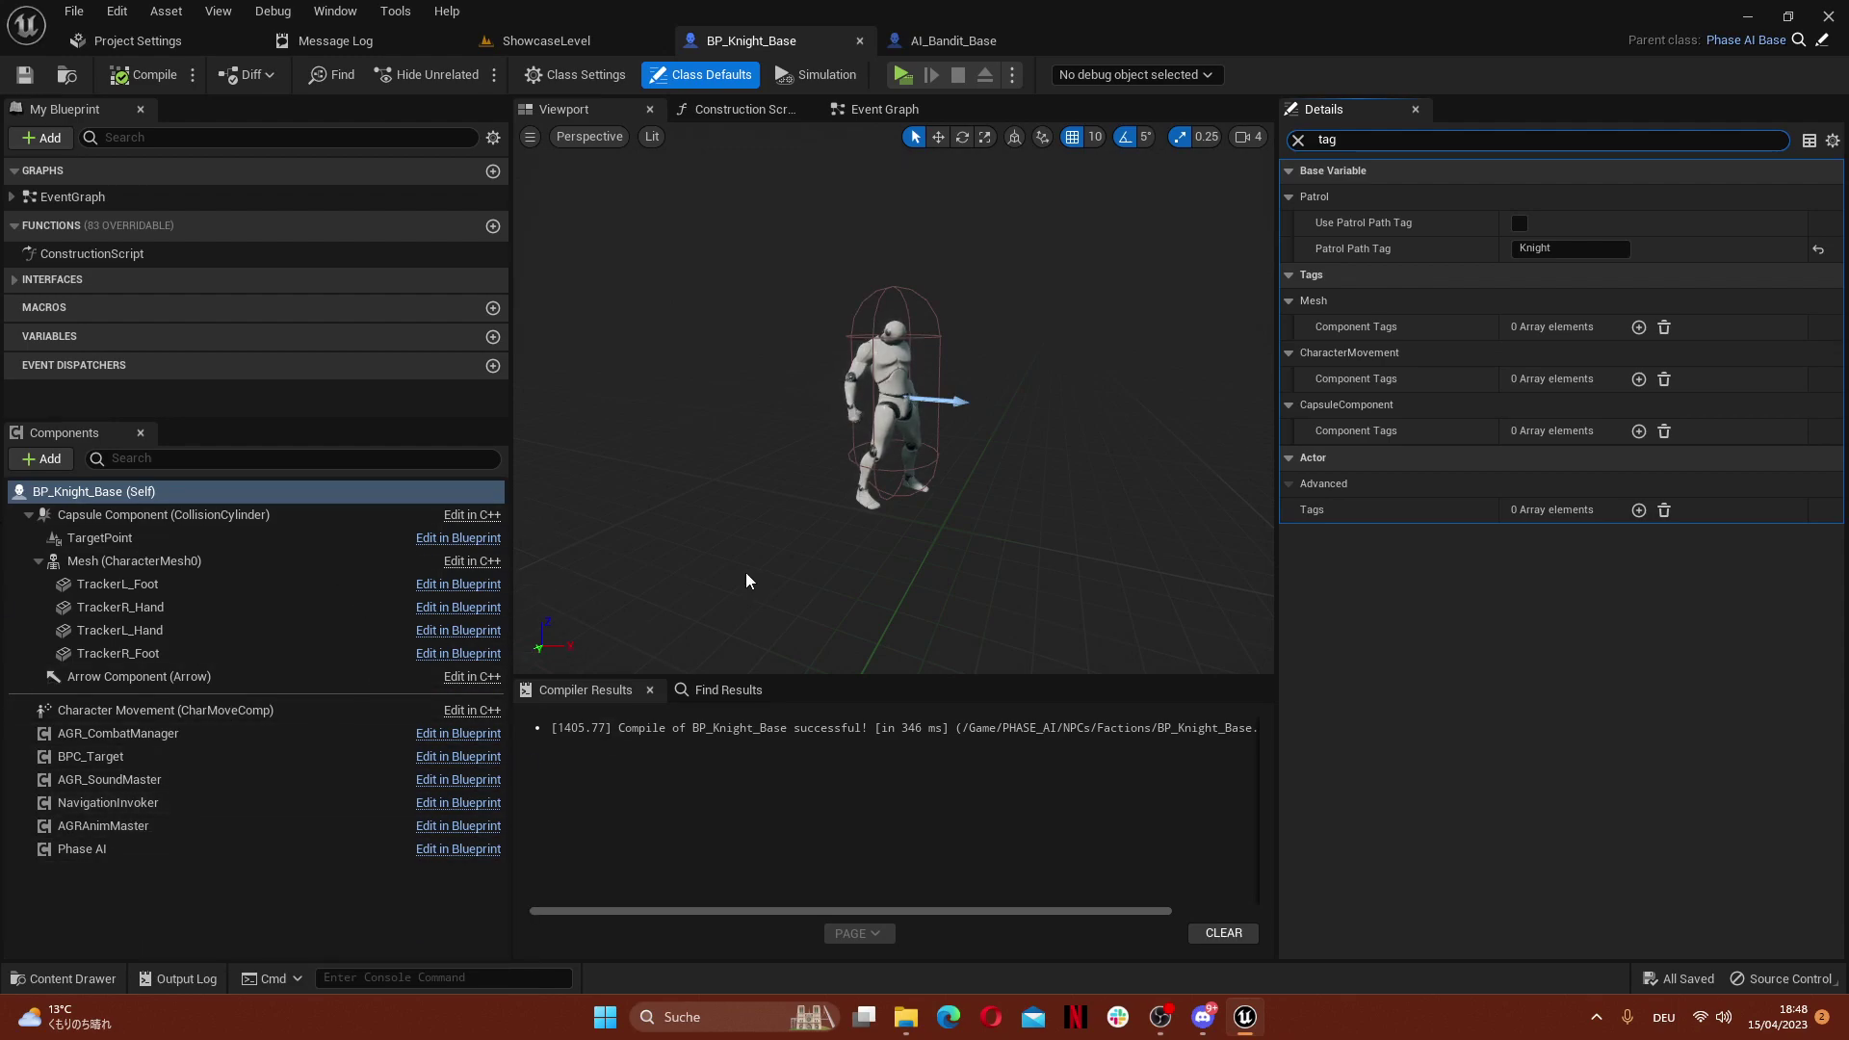
Examine the tag properties of the Phase AI component and the targets and messages in its Idle Setting
{"action": "left_click", "coordinate": [135, 849]}
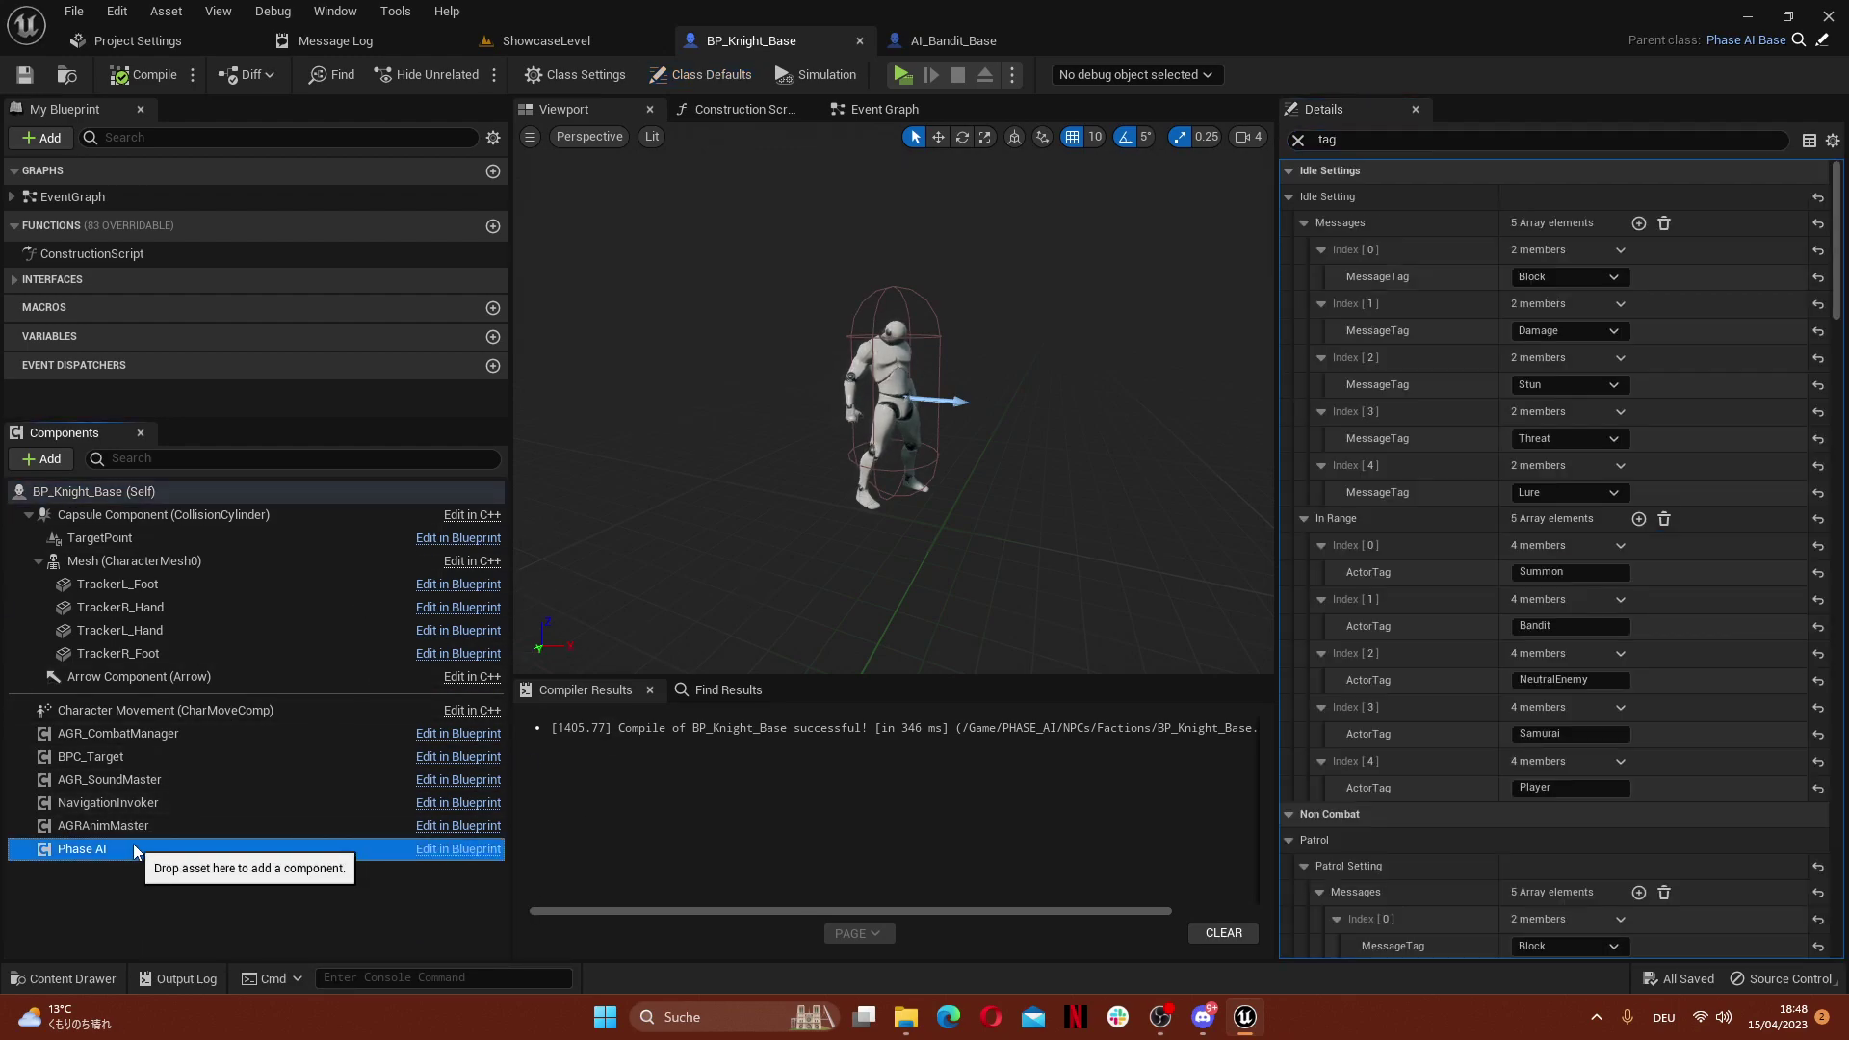
{"action": "left_click", "coordinate": [1299, 140]}
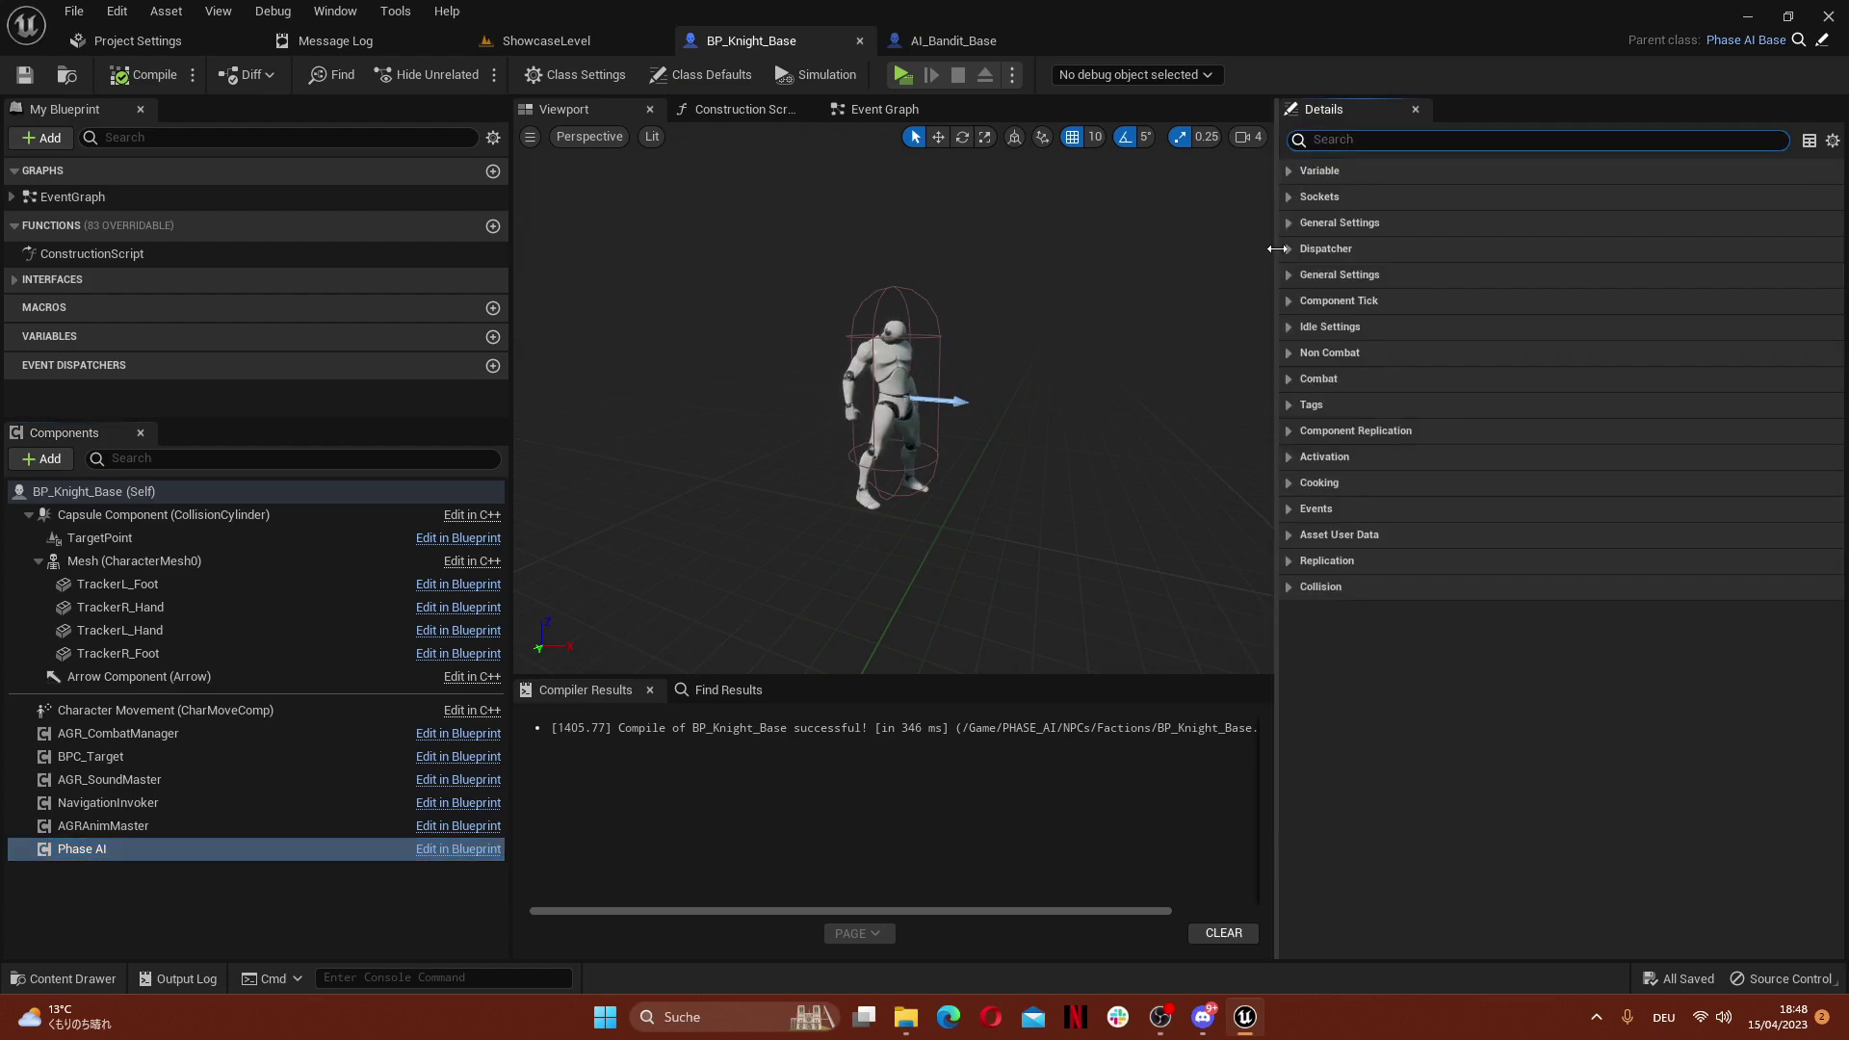
{"action": "left_click", "coordinate": [1290, 560]}
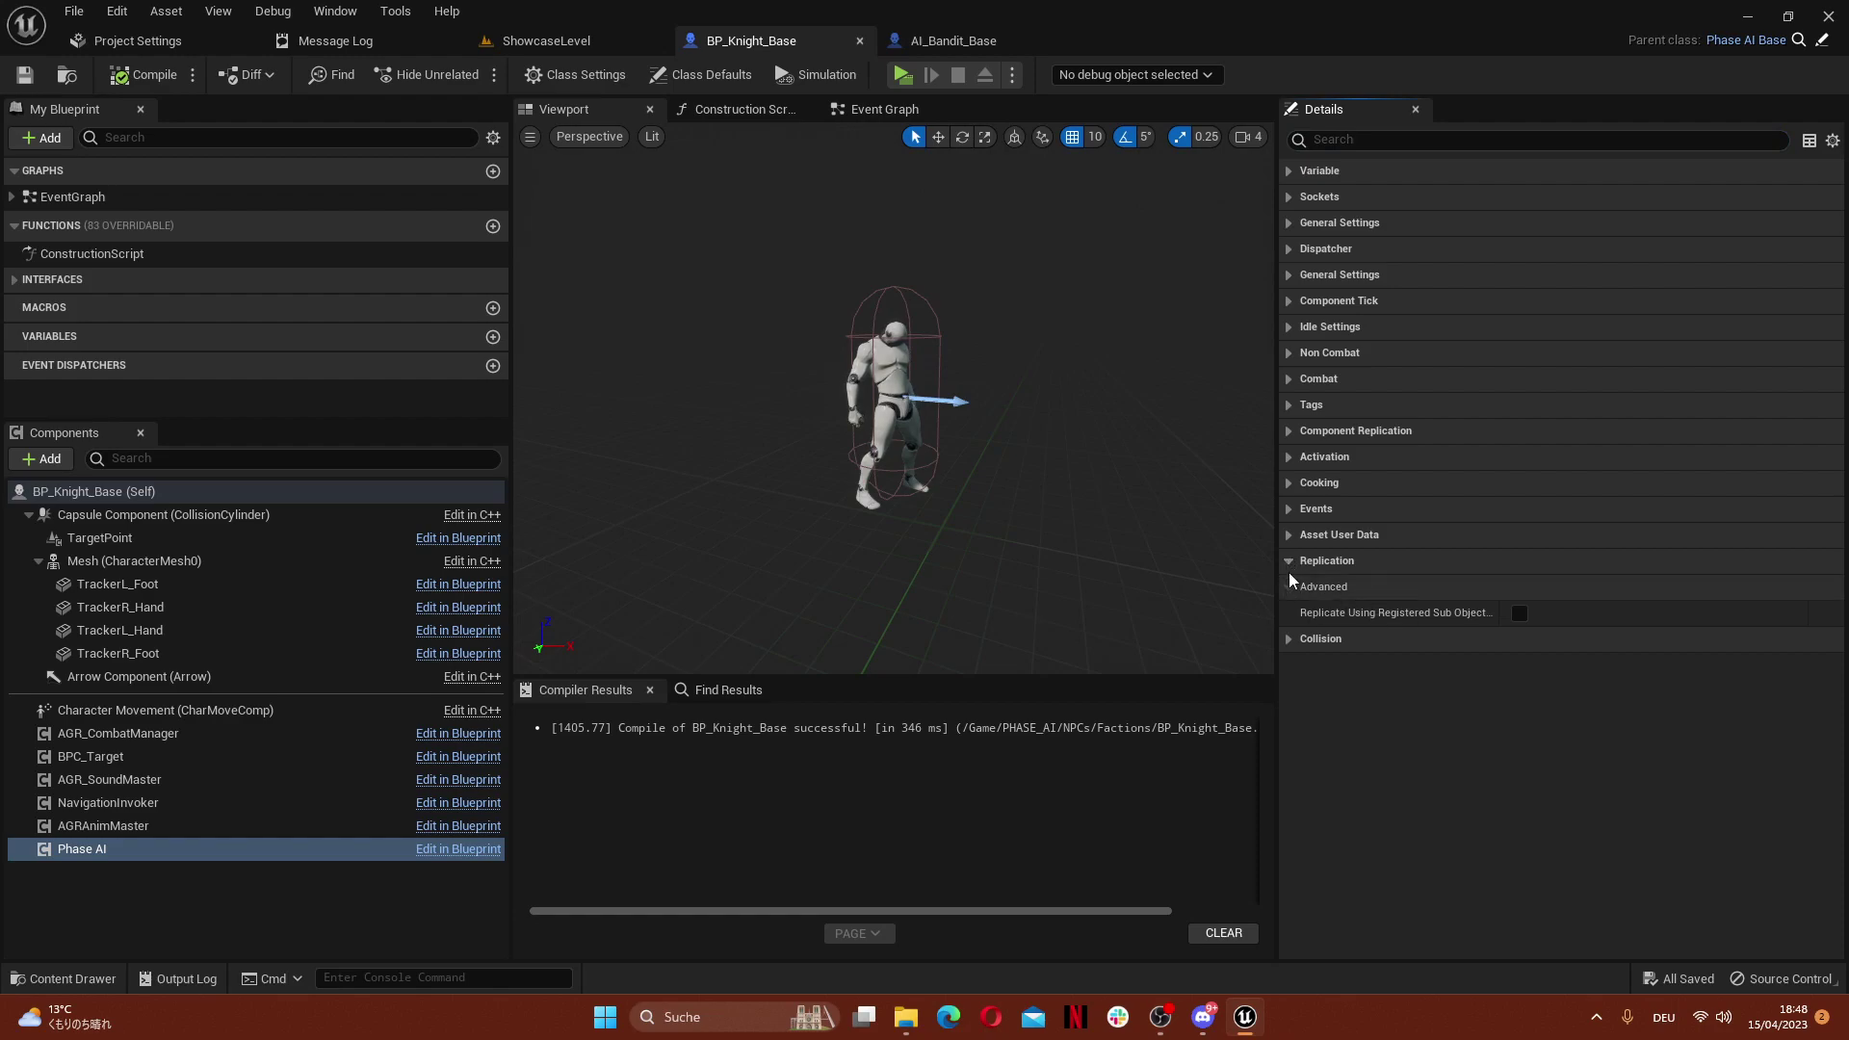
{"action": "left_click", "coordinate": [1293, 328]}
{"action": "scroll", "coordinate": [1281, 463], "scroll_direction": "down", "scroll_amount": 3}
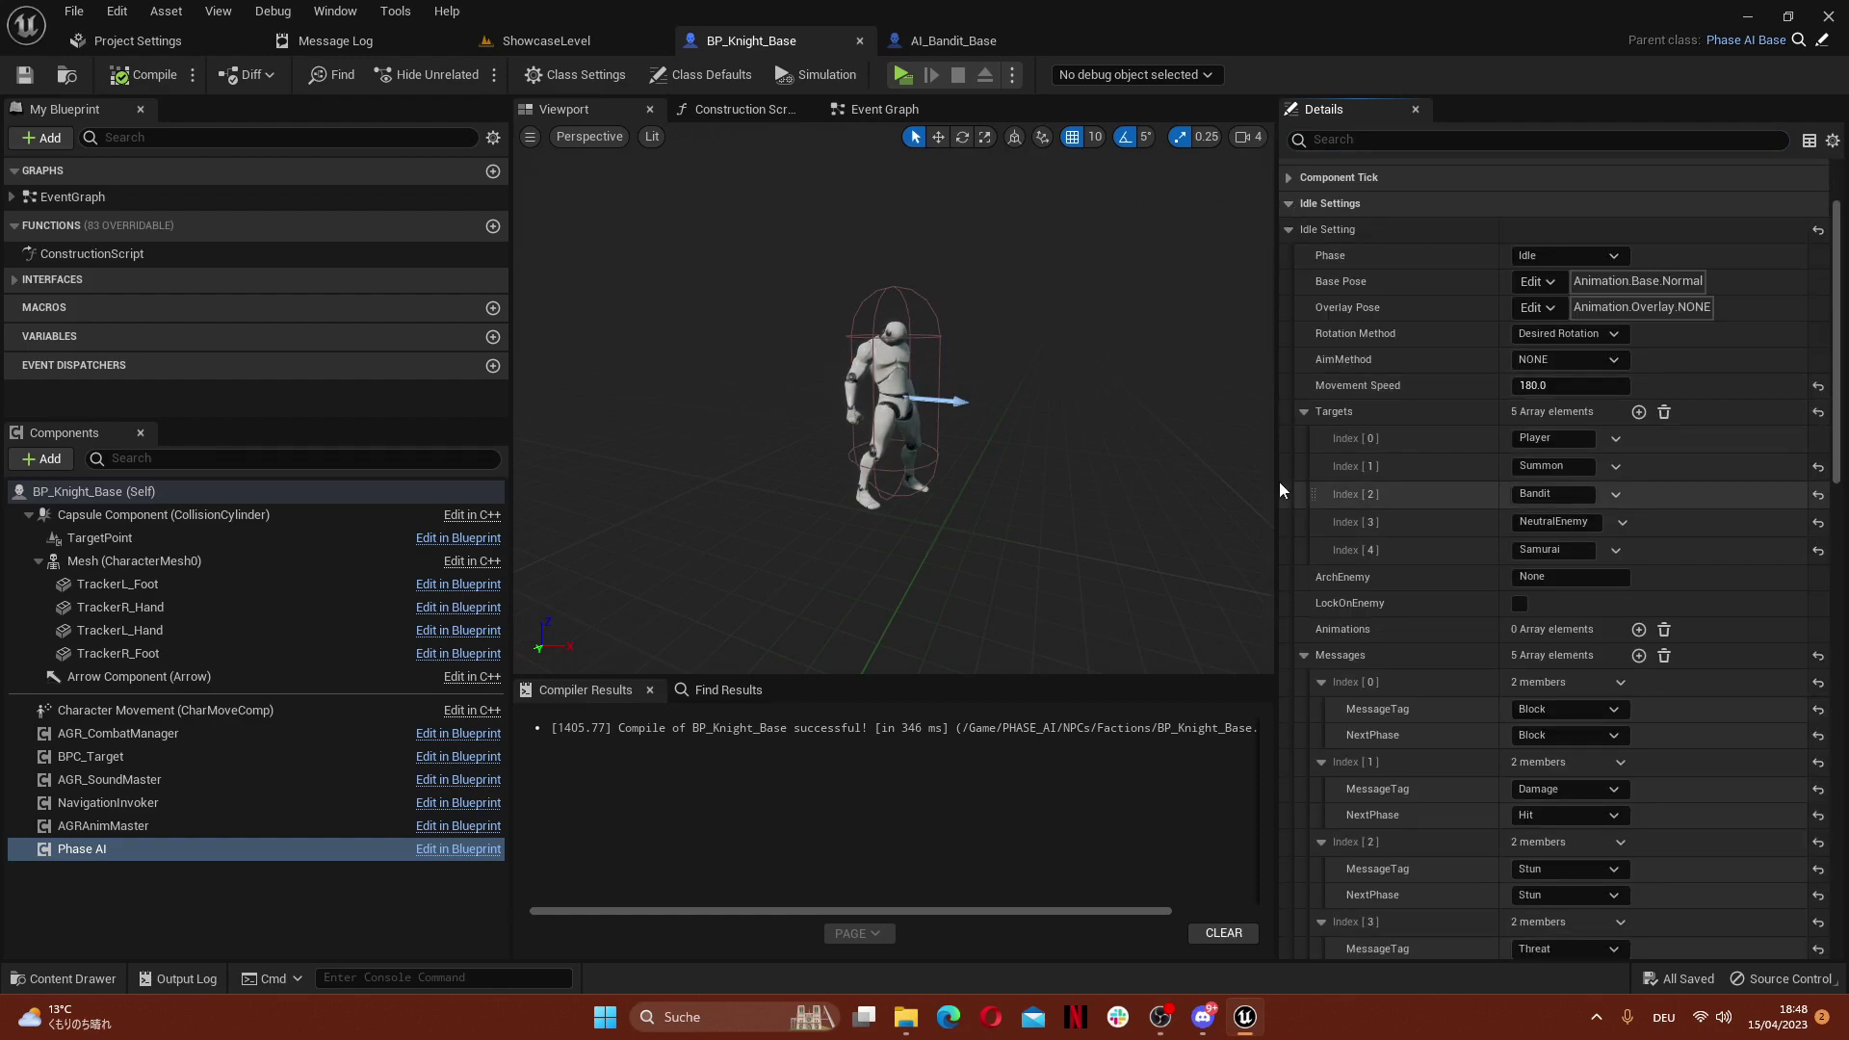
{"action": "scroll", "coordinate": [1312, 701], "scroll_direction": "down", "scroll_amount": 4}
{"action": "scroll", "coordinate": [1324, 699], "scroll_direction": "up", "scroll_amount": 5}
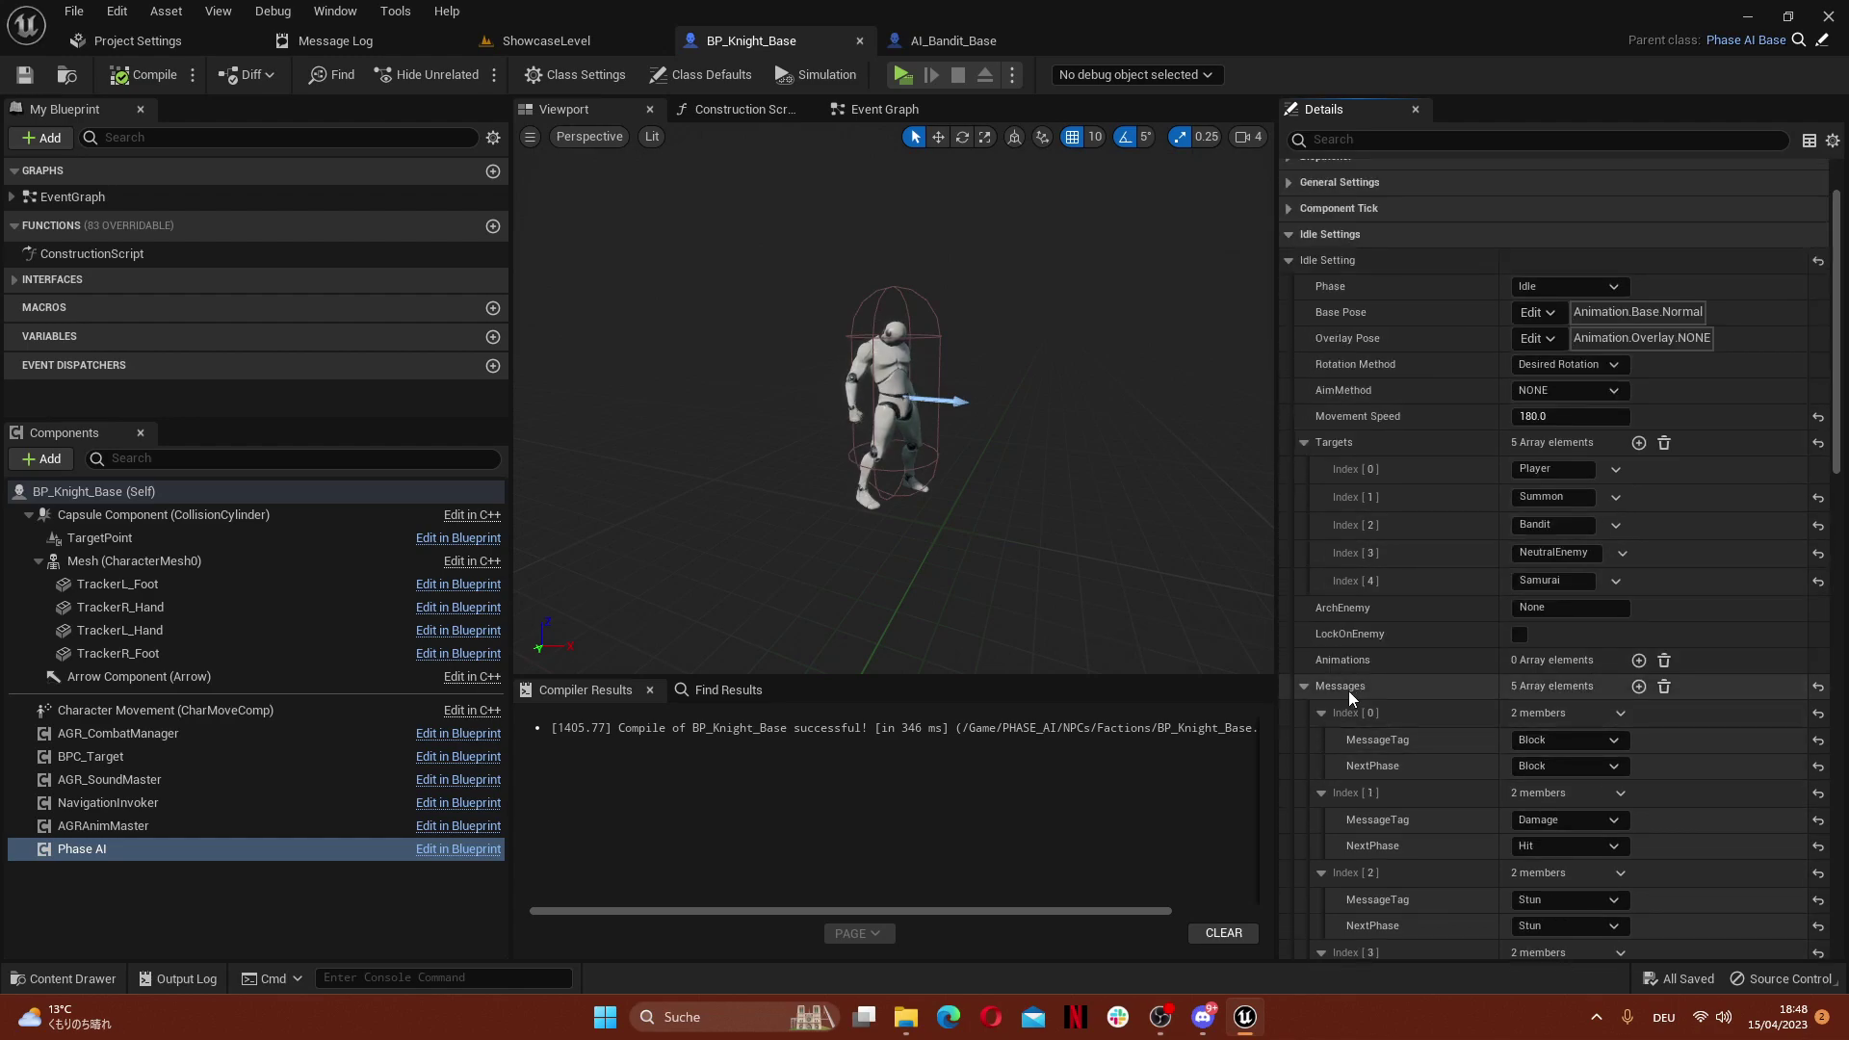
Close the BP_Knight_Base and AI_Bandit_Base editors and create a folder named Knight in the NPCs folder
{"action": "left_click", "coordinate": [860, 41]}
{"action": "left_click", "coordinate": [860, 42]}
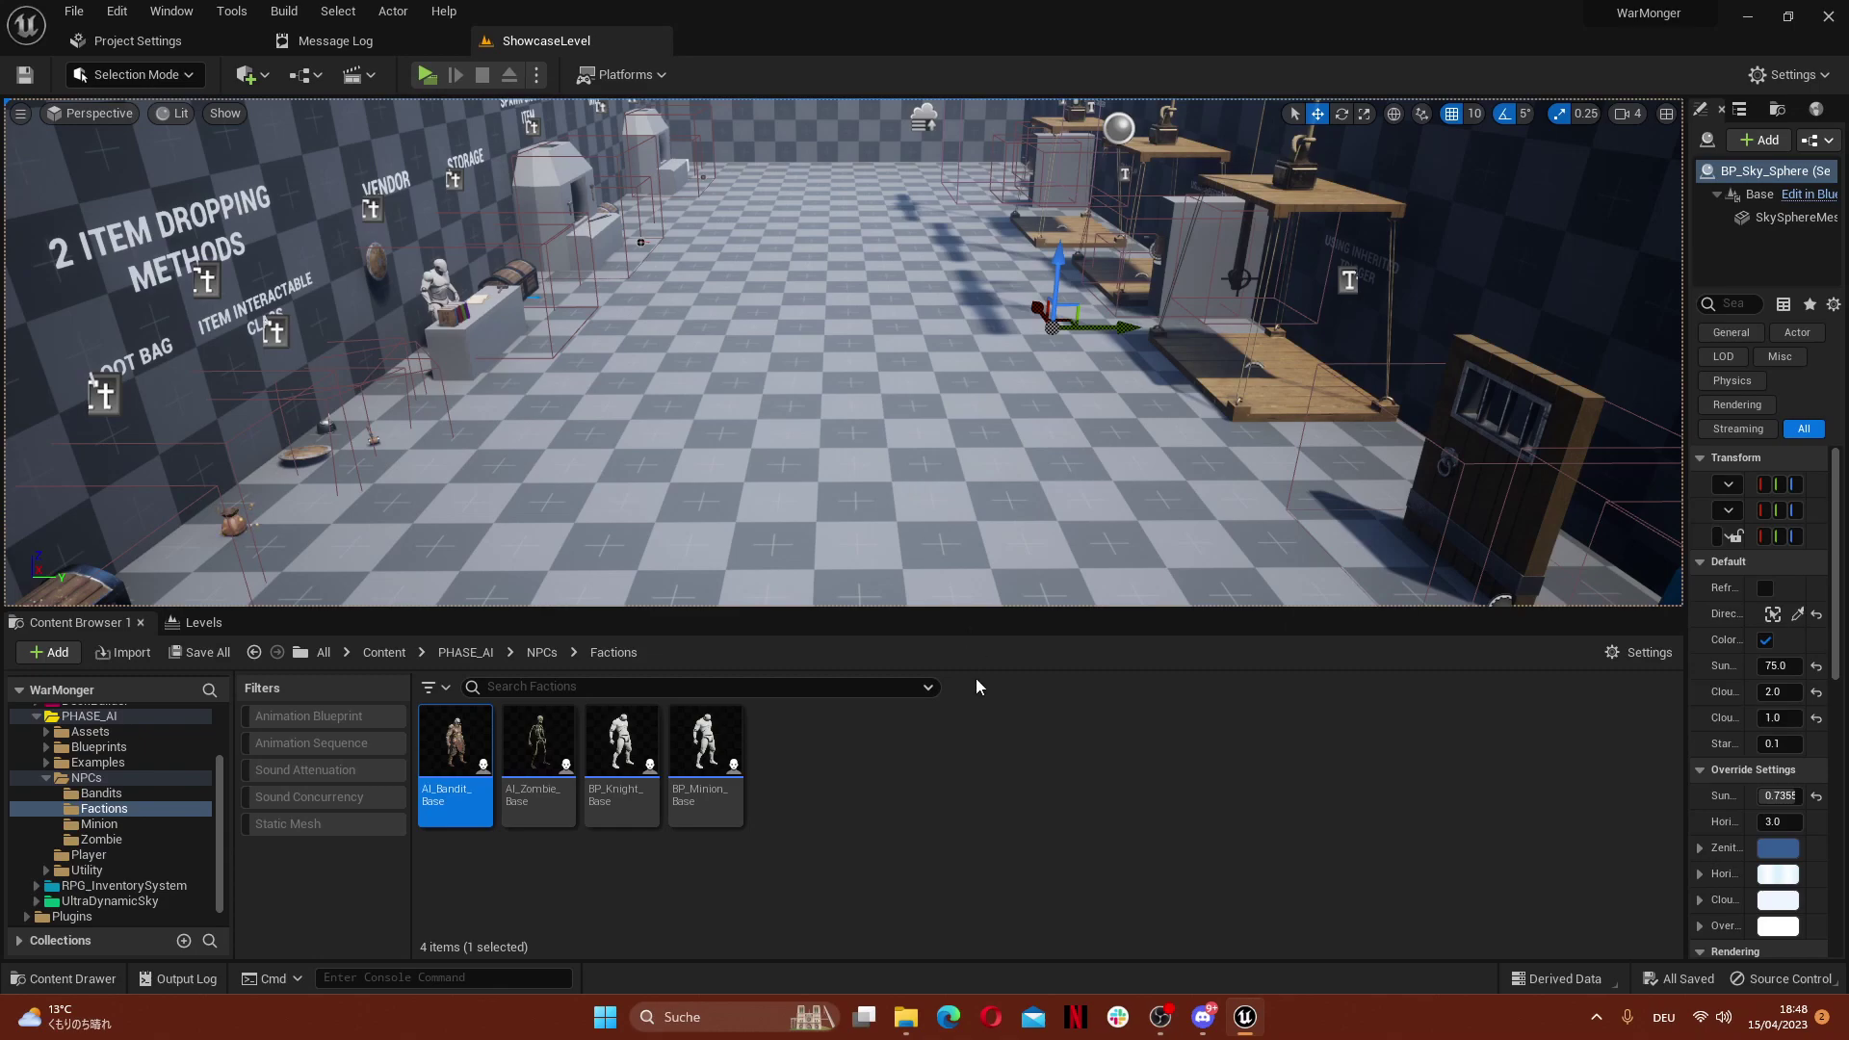
{"action": "left_click", "coordinate": [624, 730]}
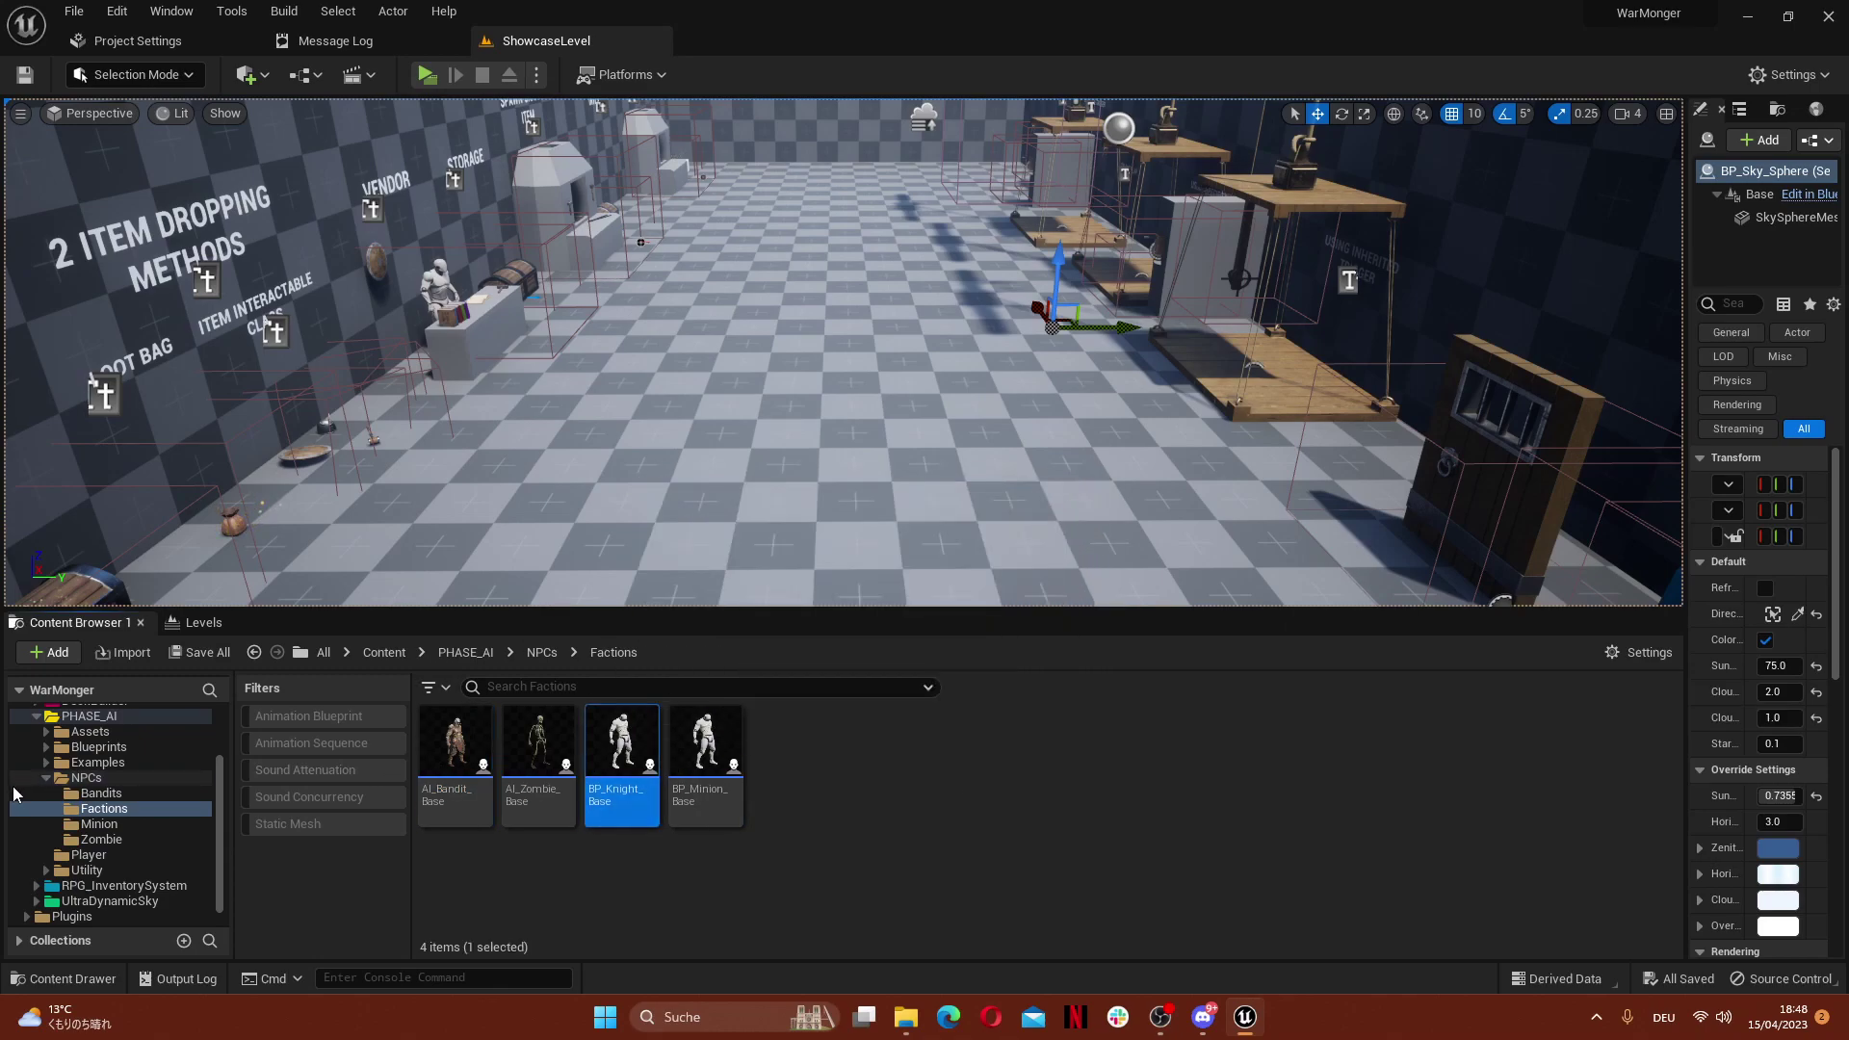
{"action": "left_click", "coordinate": [89, 779]}
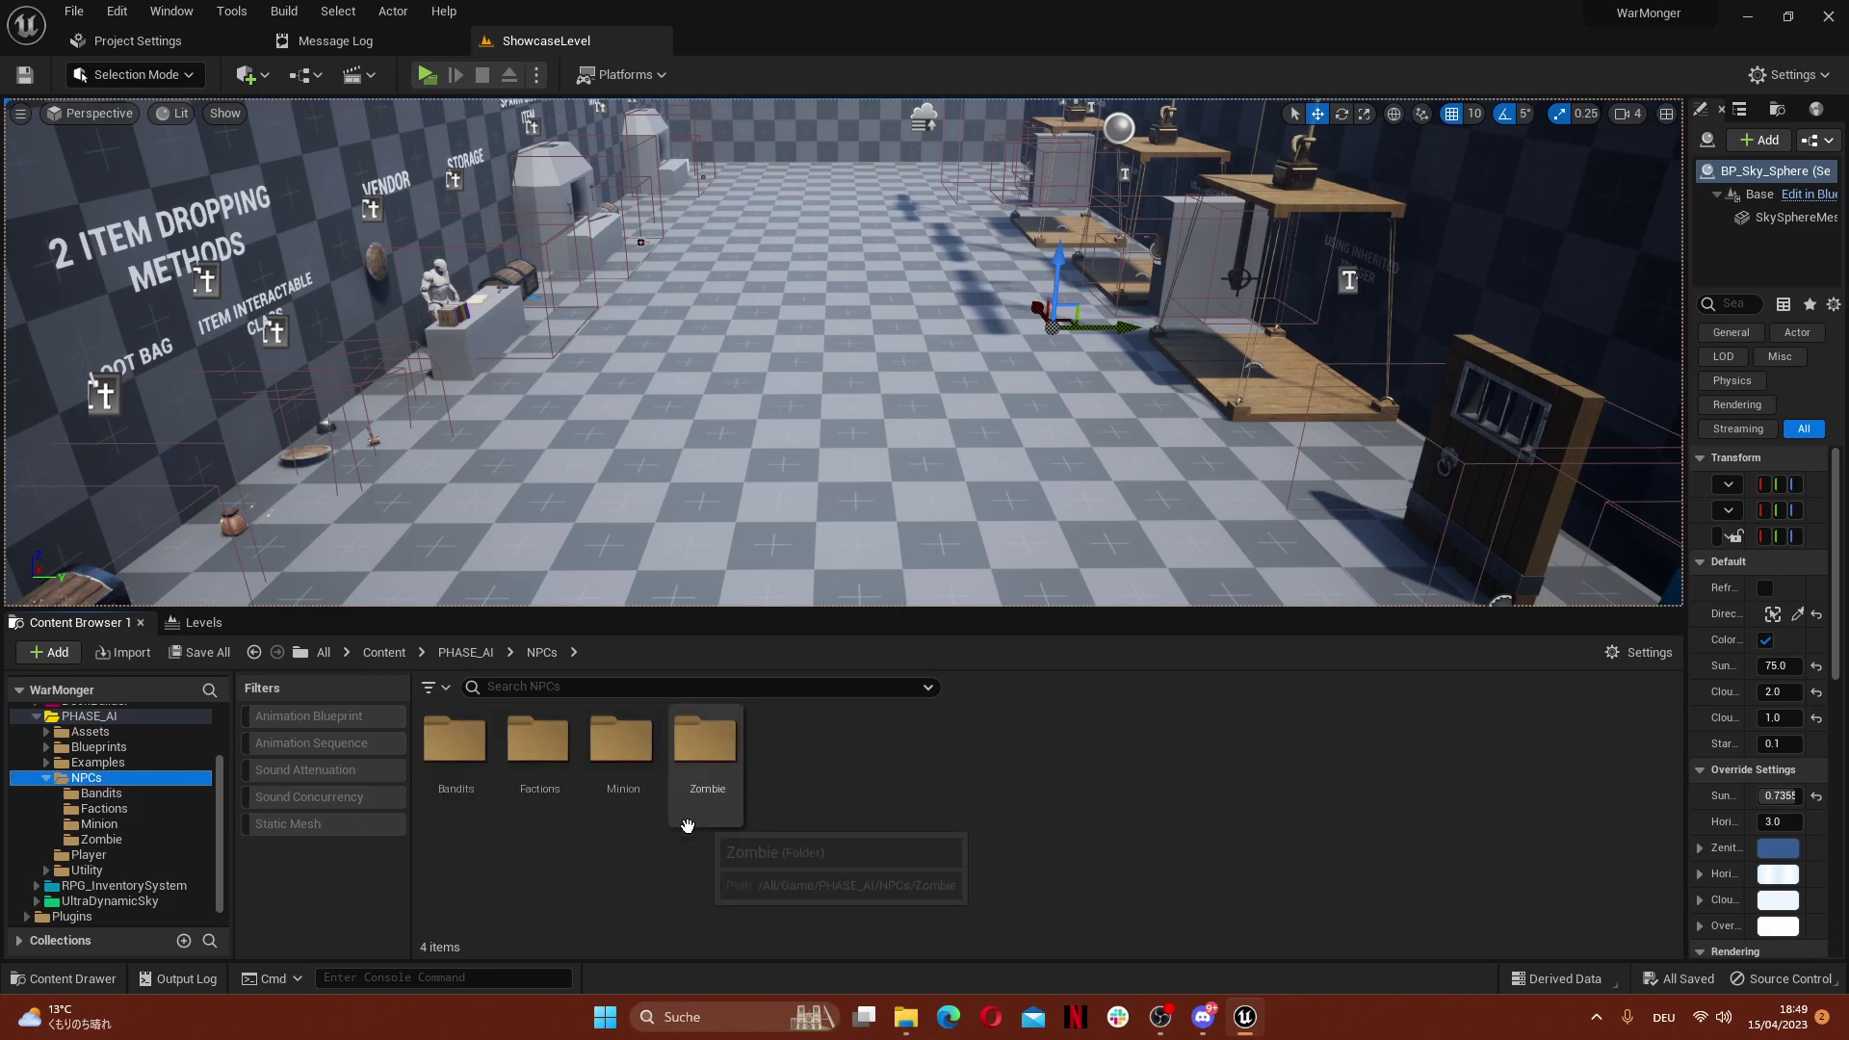
{"action": "right_click", "coordinate": [913, 861]}
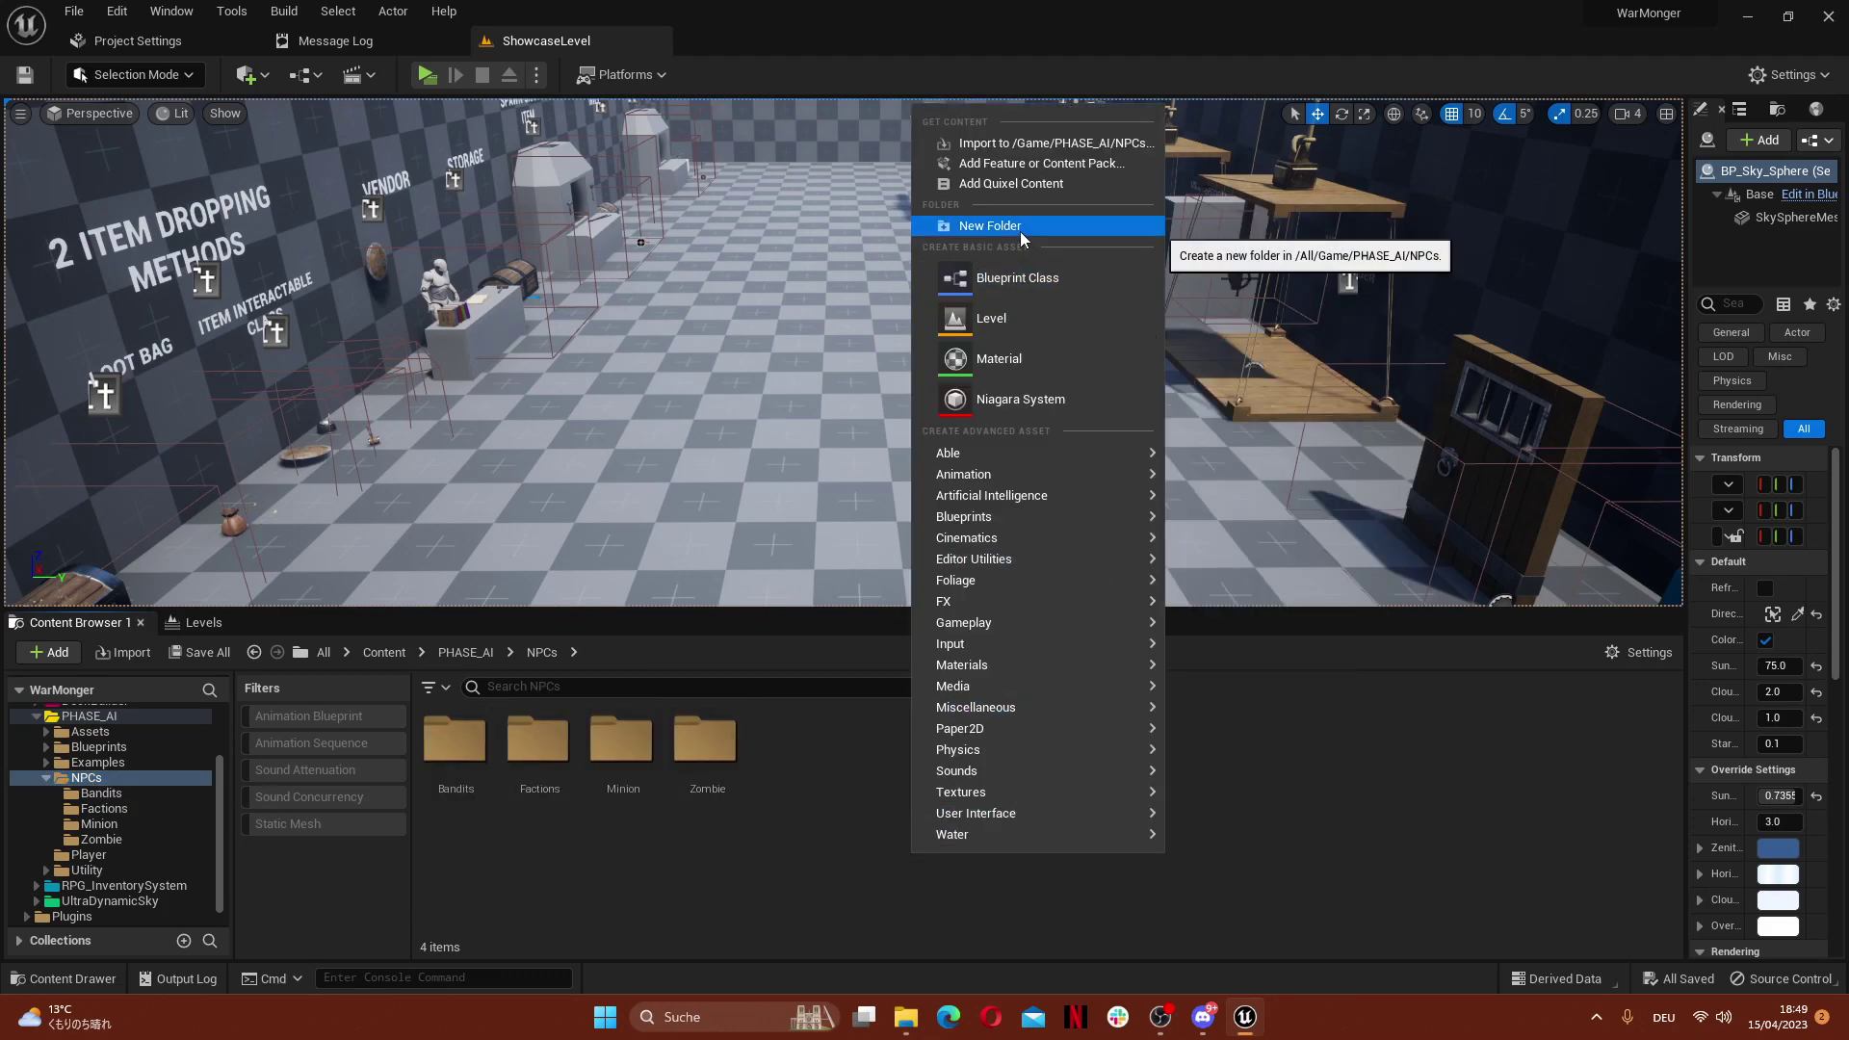
{"action": "left_click", "coordinate": [992, 227]}
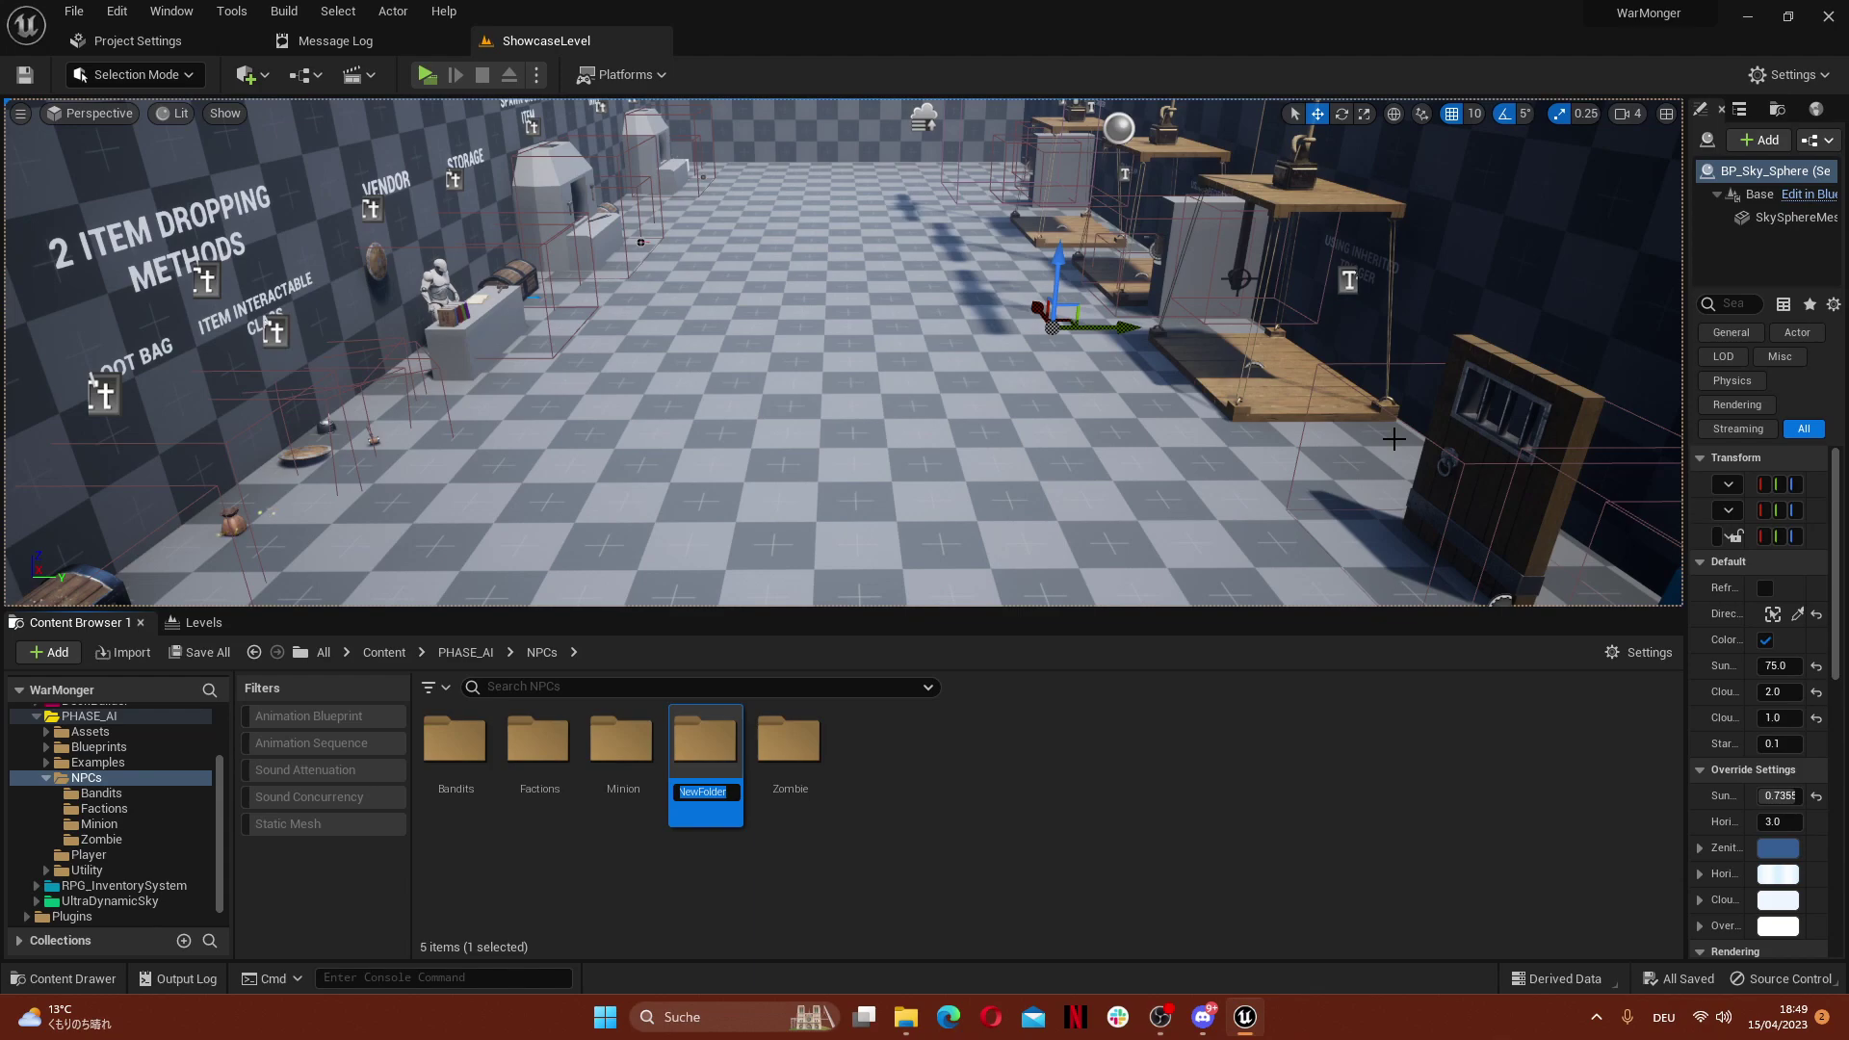
{"action": "type", "text": "Knight"}
{"action": "key", "text": "Return"}
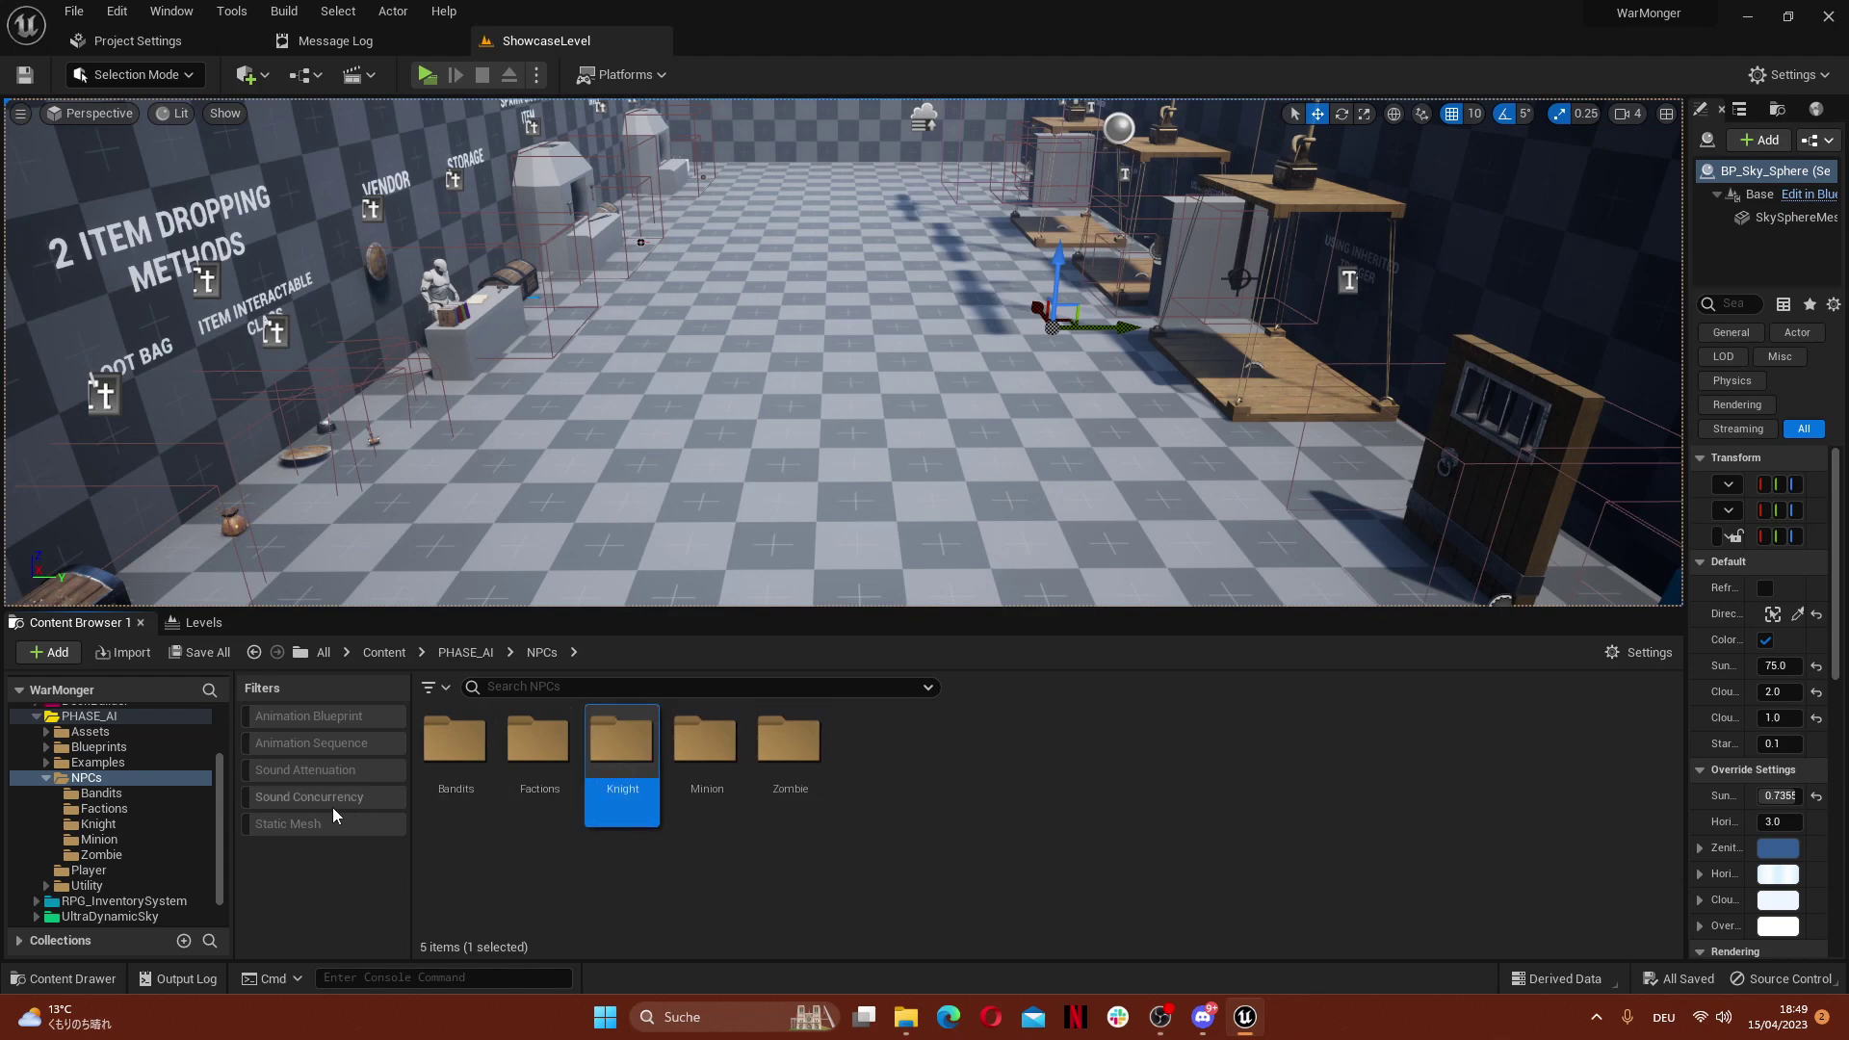
Create a child blueprint class of BP_Knight_Base in the Factions folder and name it BP_Knight_Swordsman
{"action": "left_click", "coordinate": [104, 809]}
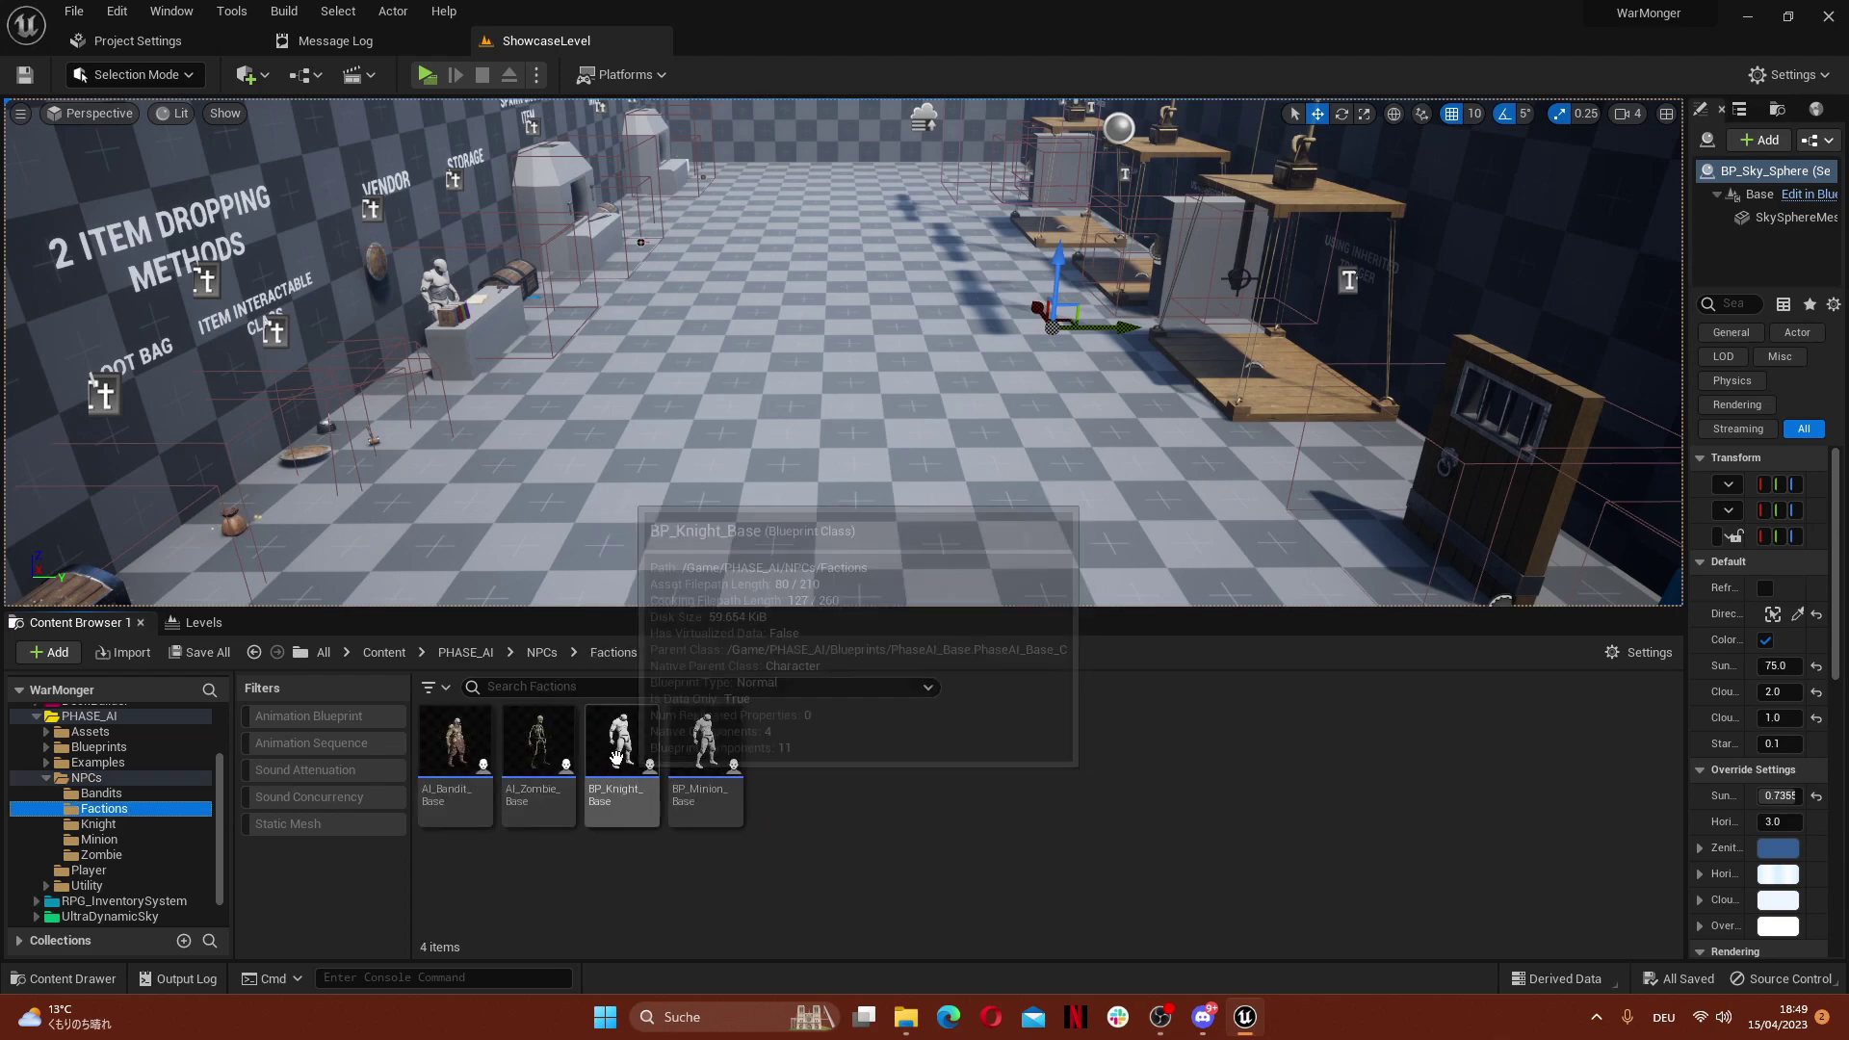
{"action": "right_click", "coordinate": [623, 730]}
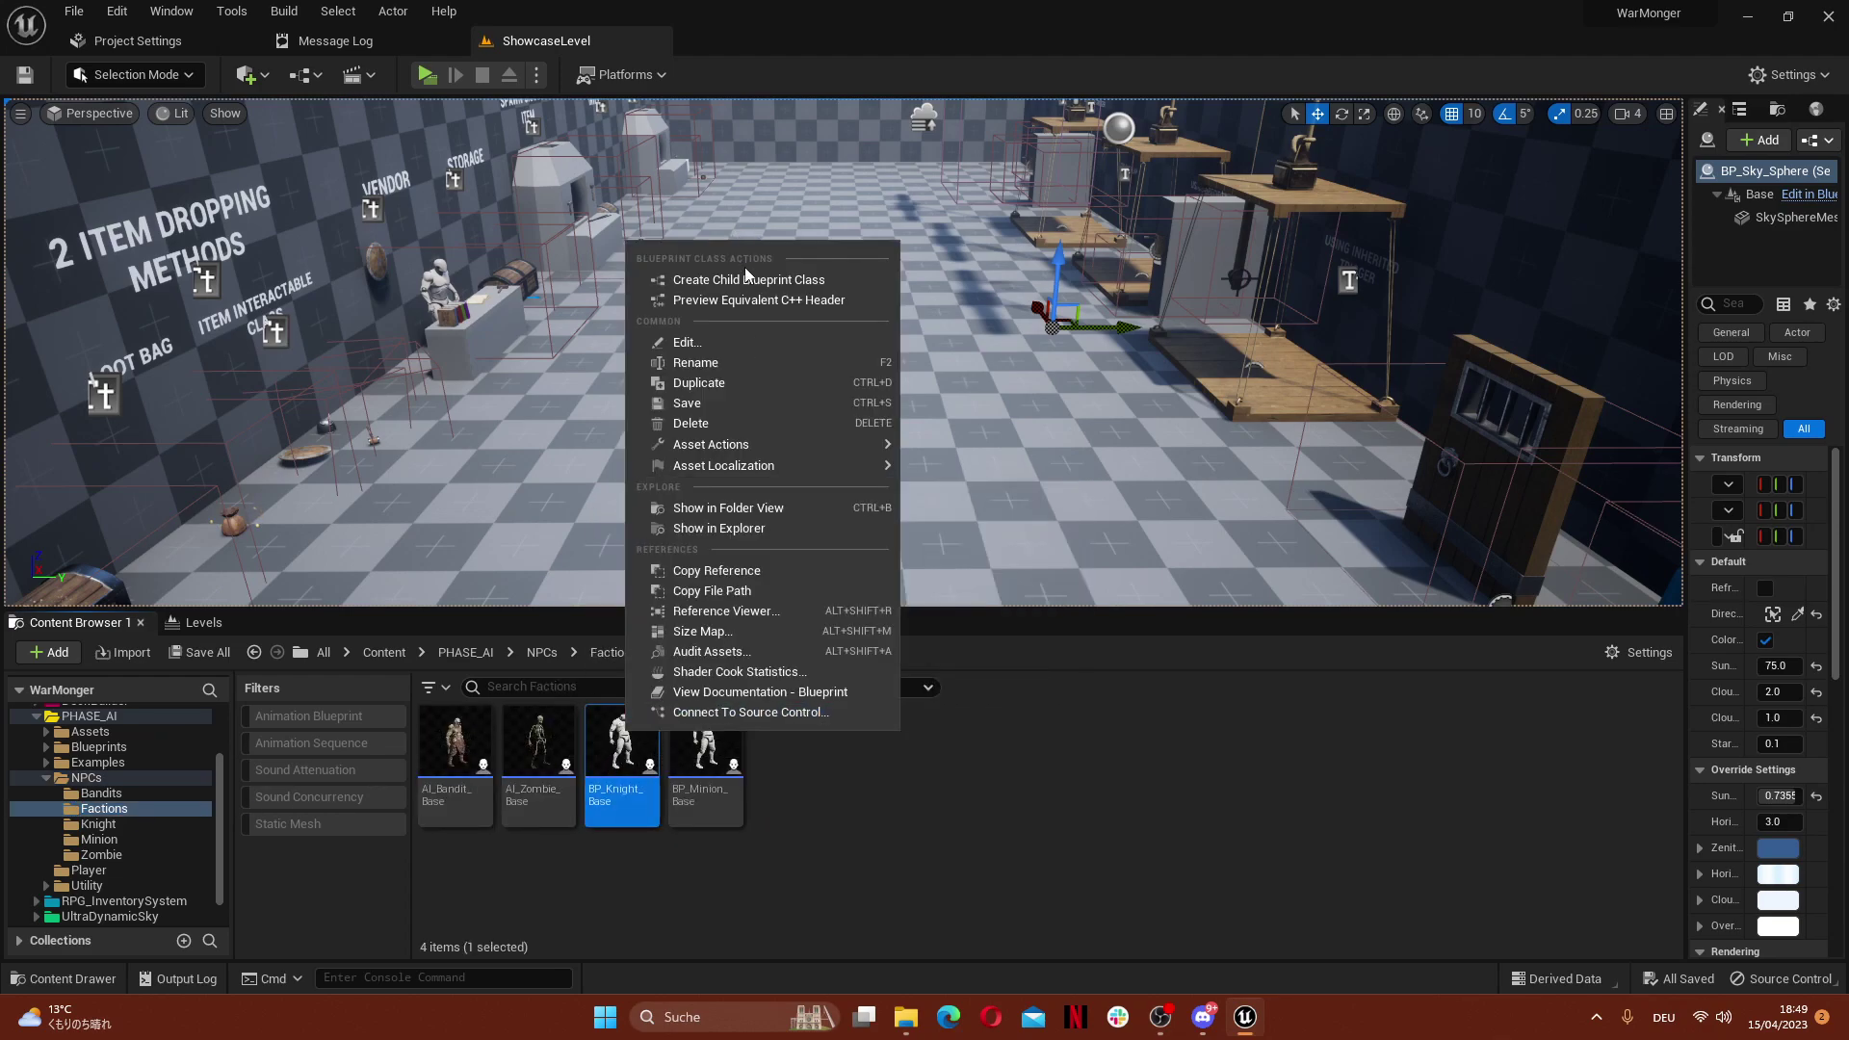
{"action": "left_click", "coordinate": [744, 281]}
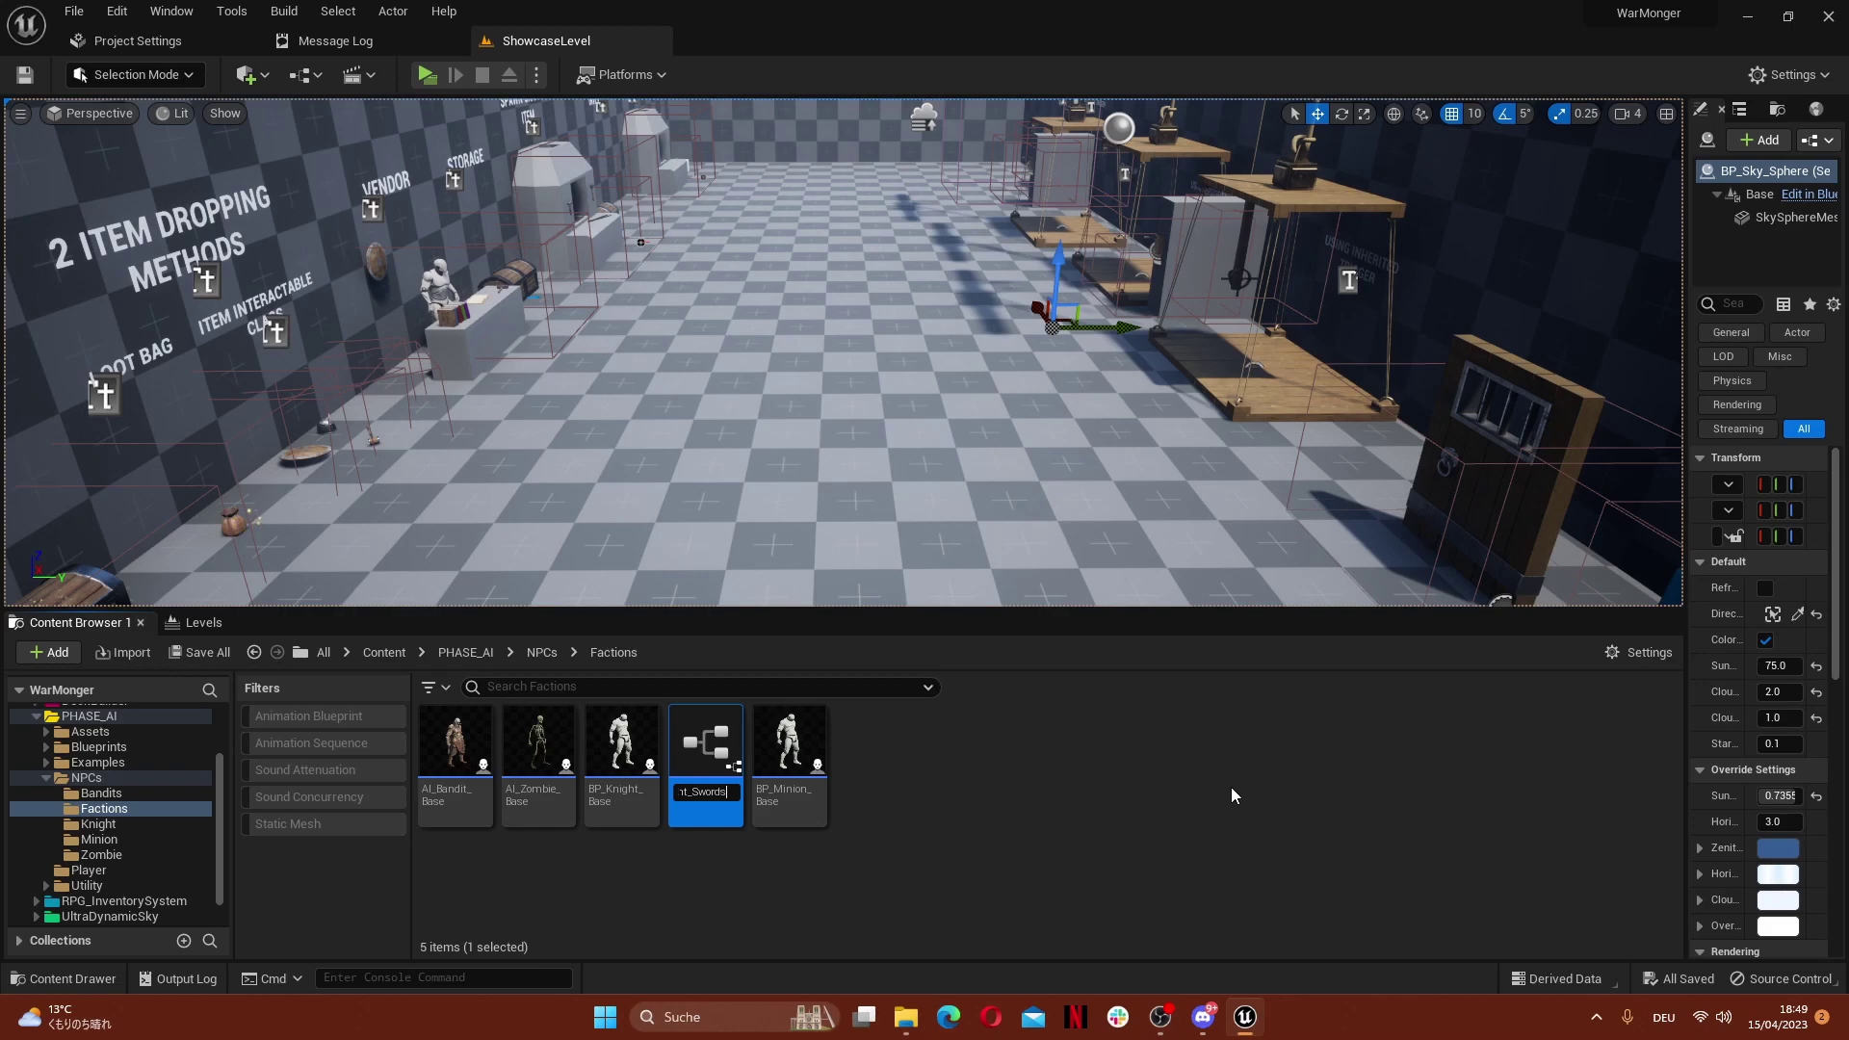
{"action": "key", "text": "Return"}
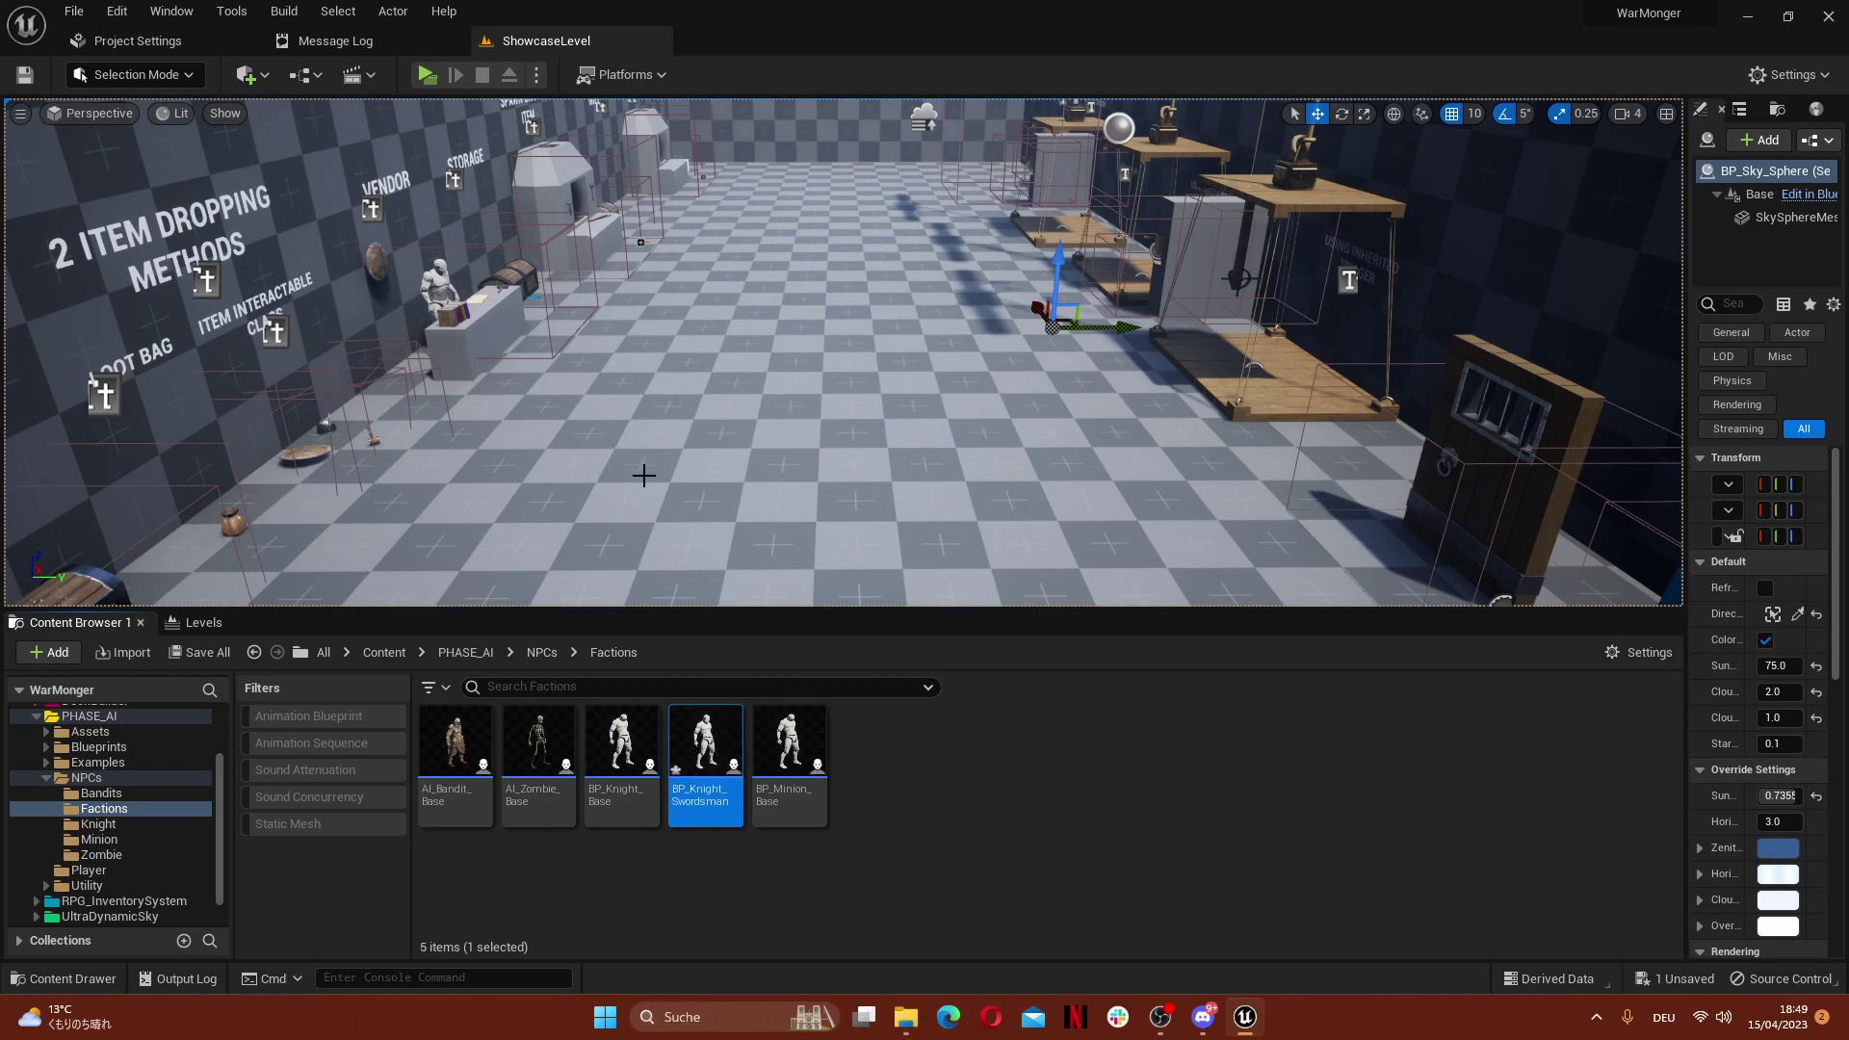
Move BP_Knight_Swordsman into the Knight folder and open it for editing
{"action": "left_click_drag", "start_coordinate": [705, 756], "coordinate": [139, 855]}
{"action": "left_click", "coordinate": [176, 865]}
{"action": "left_click", "coordinate": [98, 824]}
{"action": "double_click", "coordinate": [450, 758]}
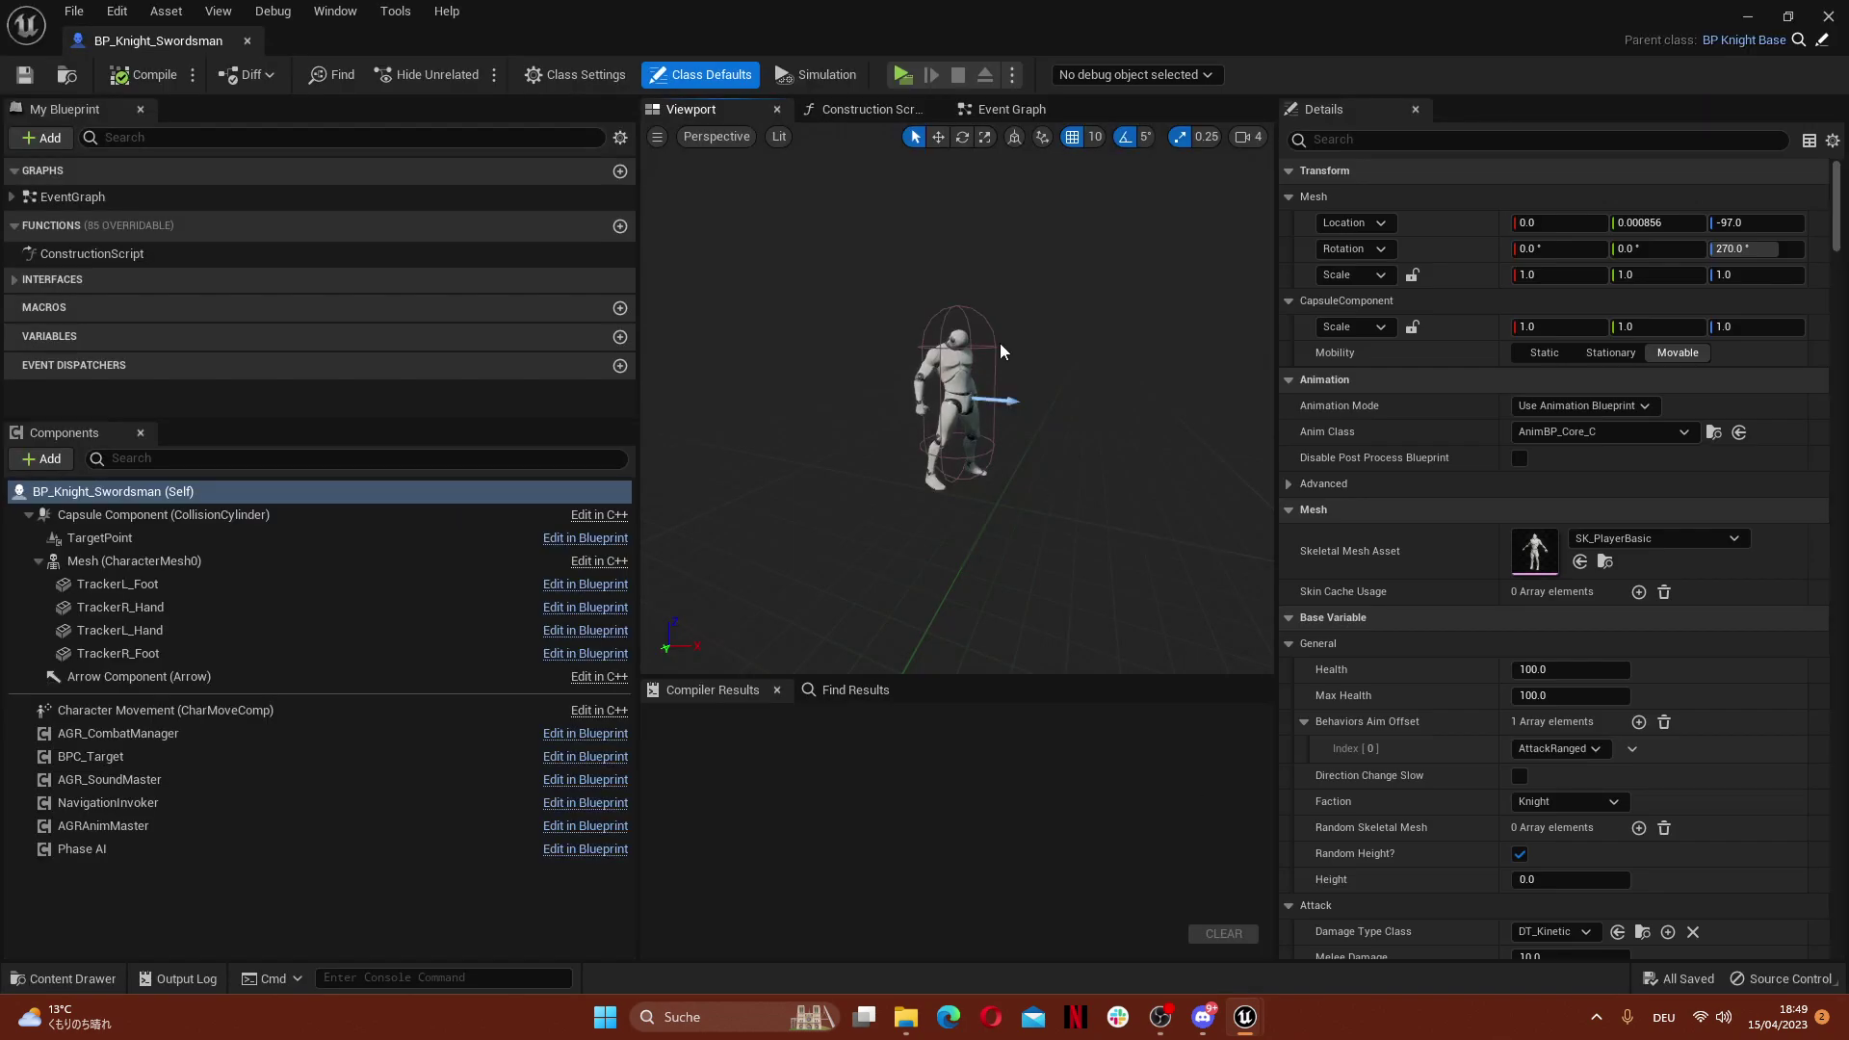
Search the BP_Knight_Swordsman details for "tag" and its Phase AI component for "targ" to check the inherited targets
{"action": "left_click", "coordinate": [1466, 141]}
{"action": "type", "text": "tag"}
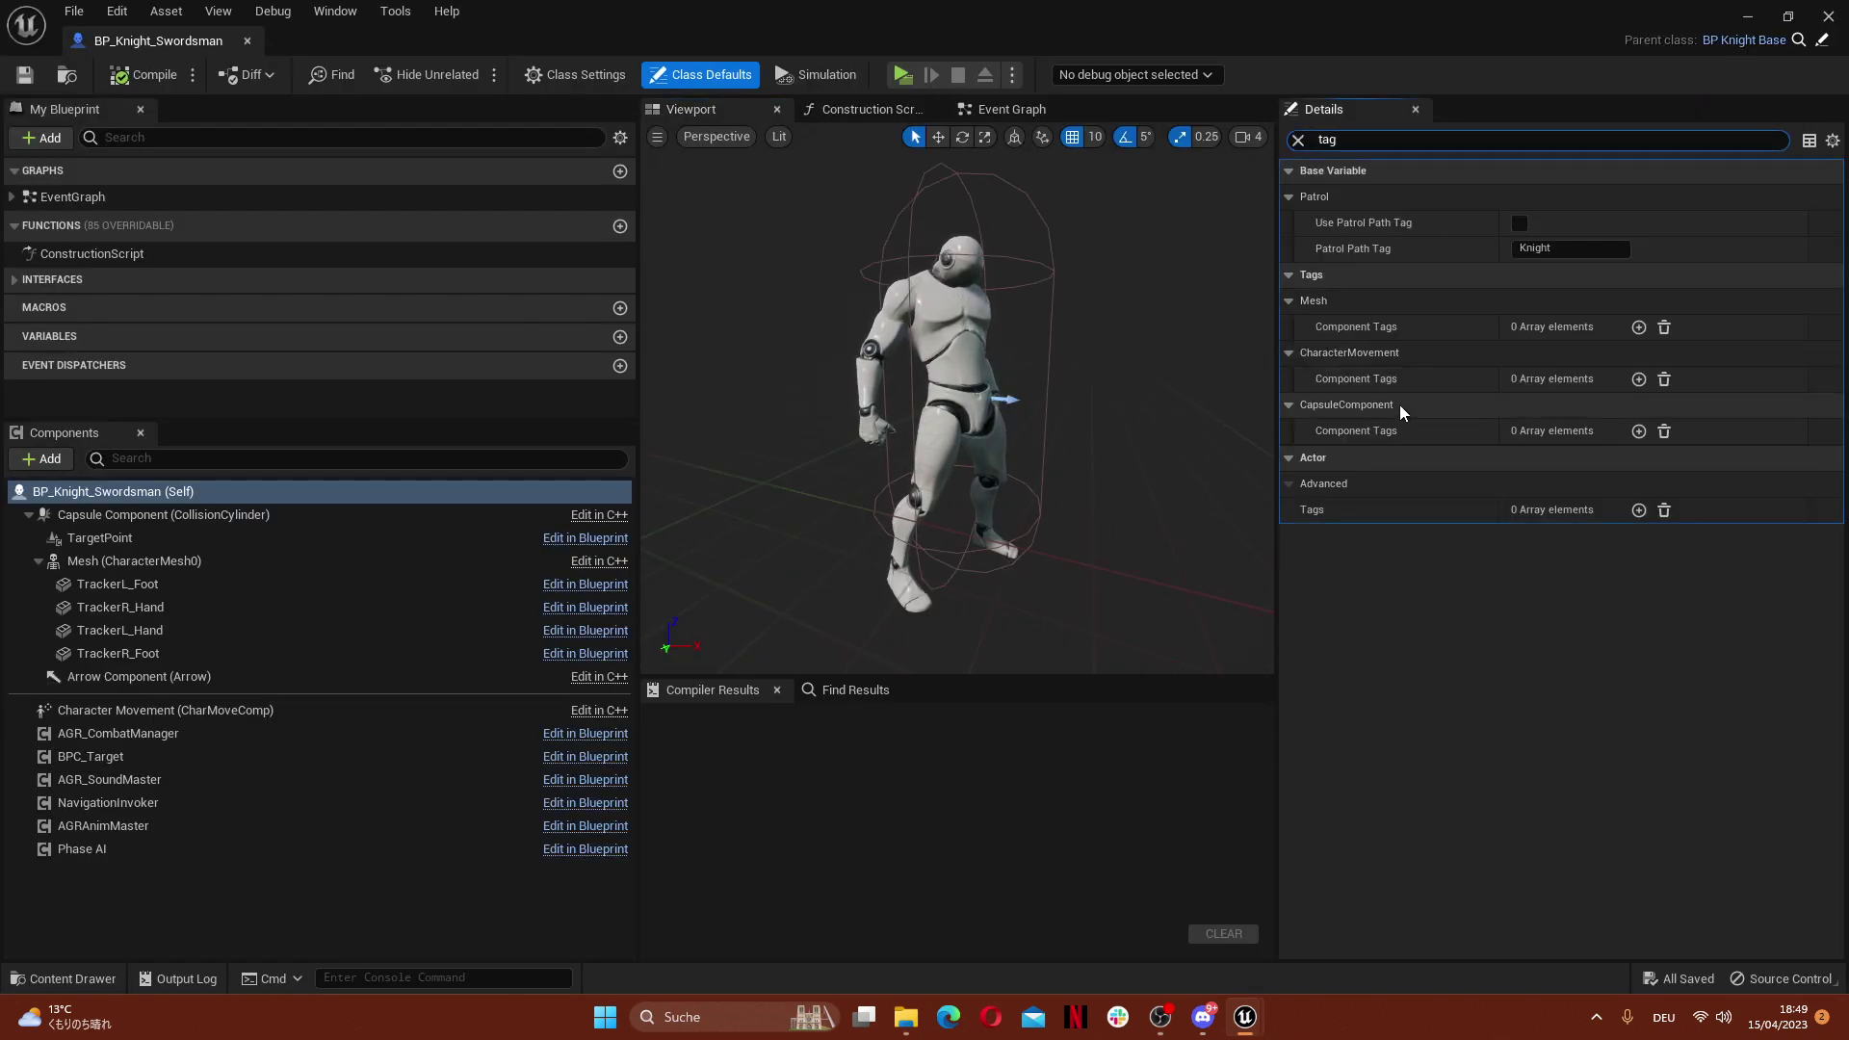
{"action": "left_click", "coordinate": [1299, 140]}
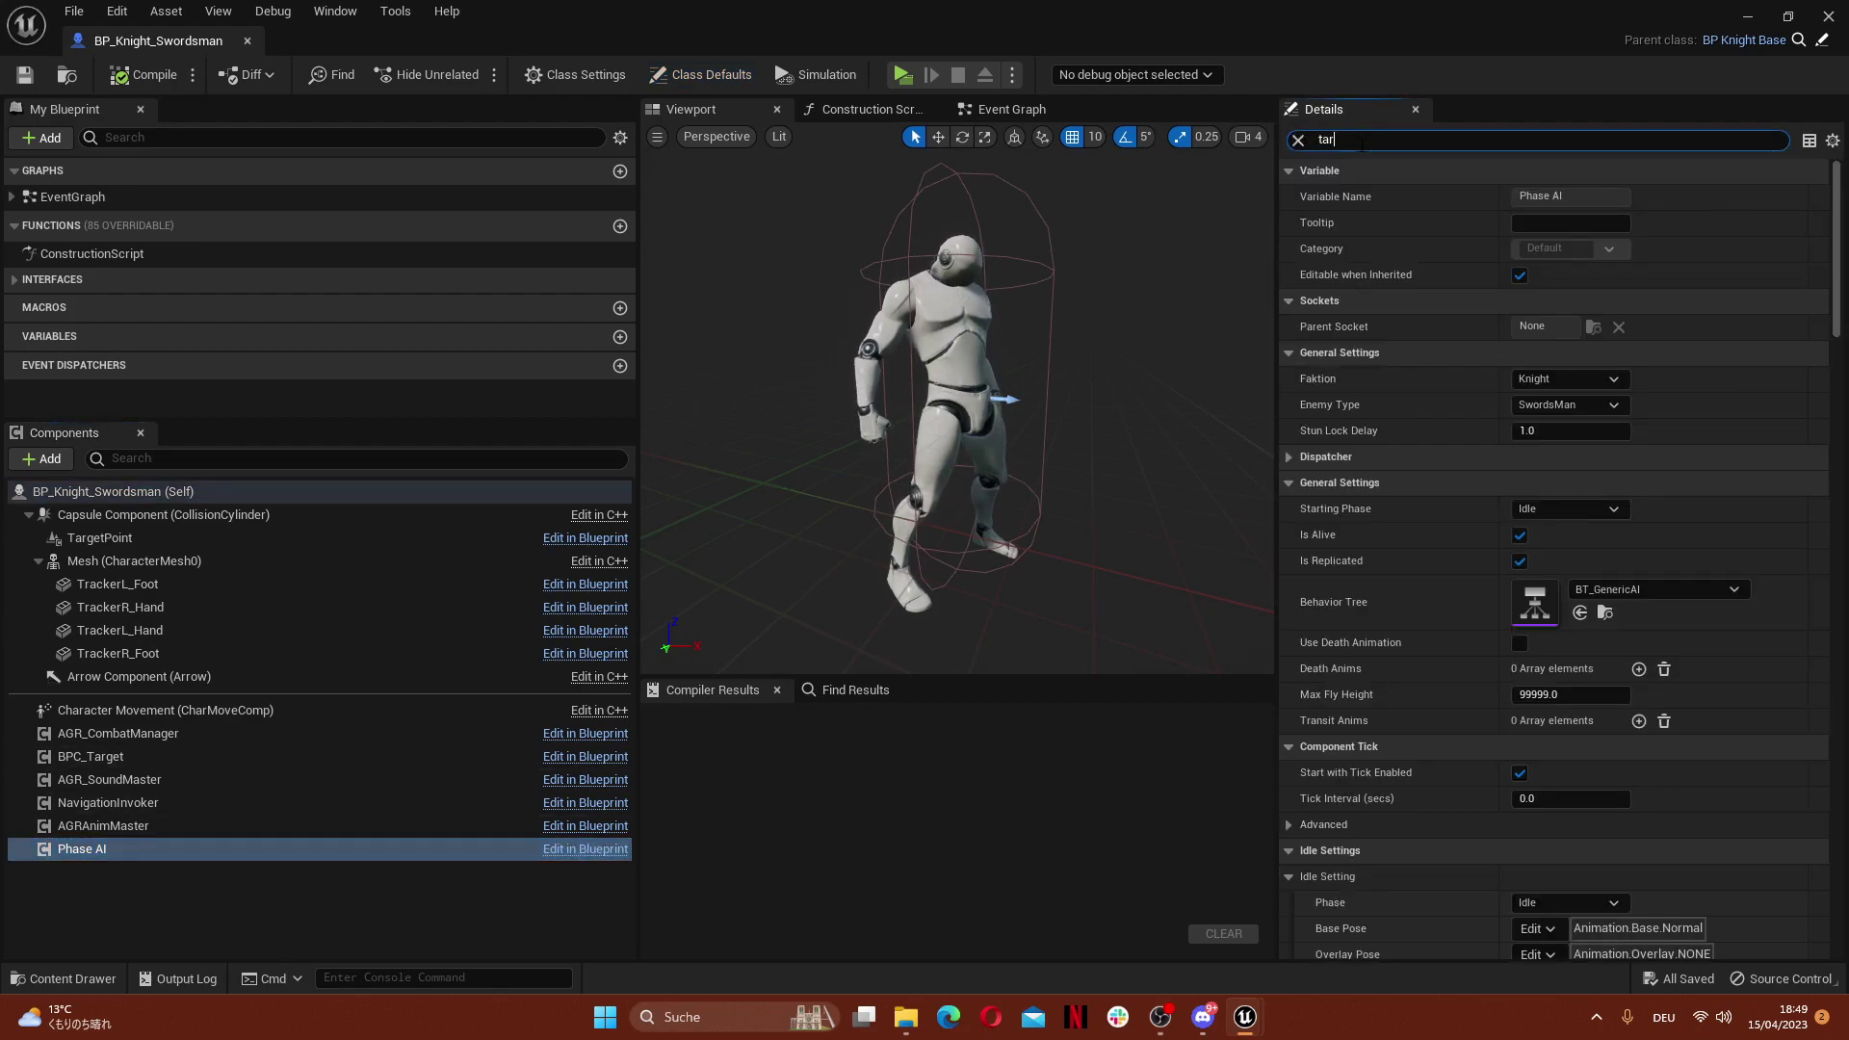
{"action": "type", "text": "g"}
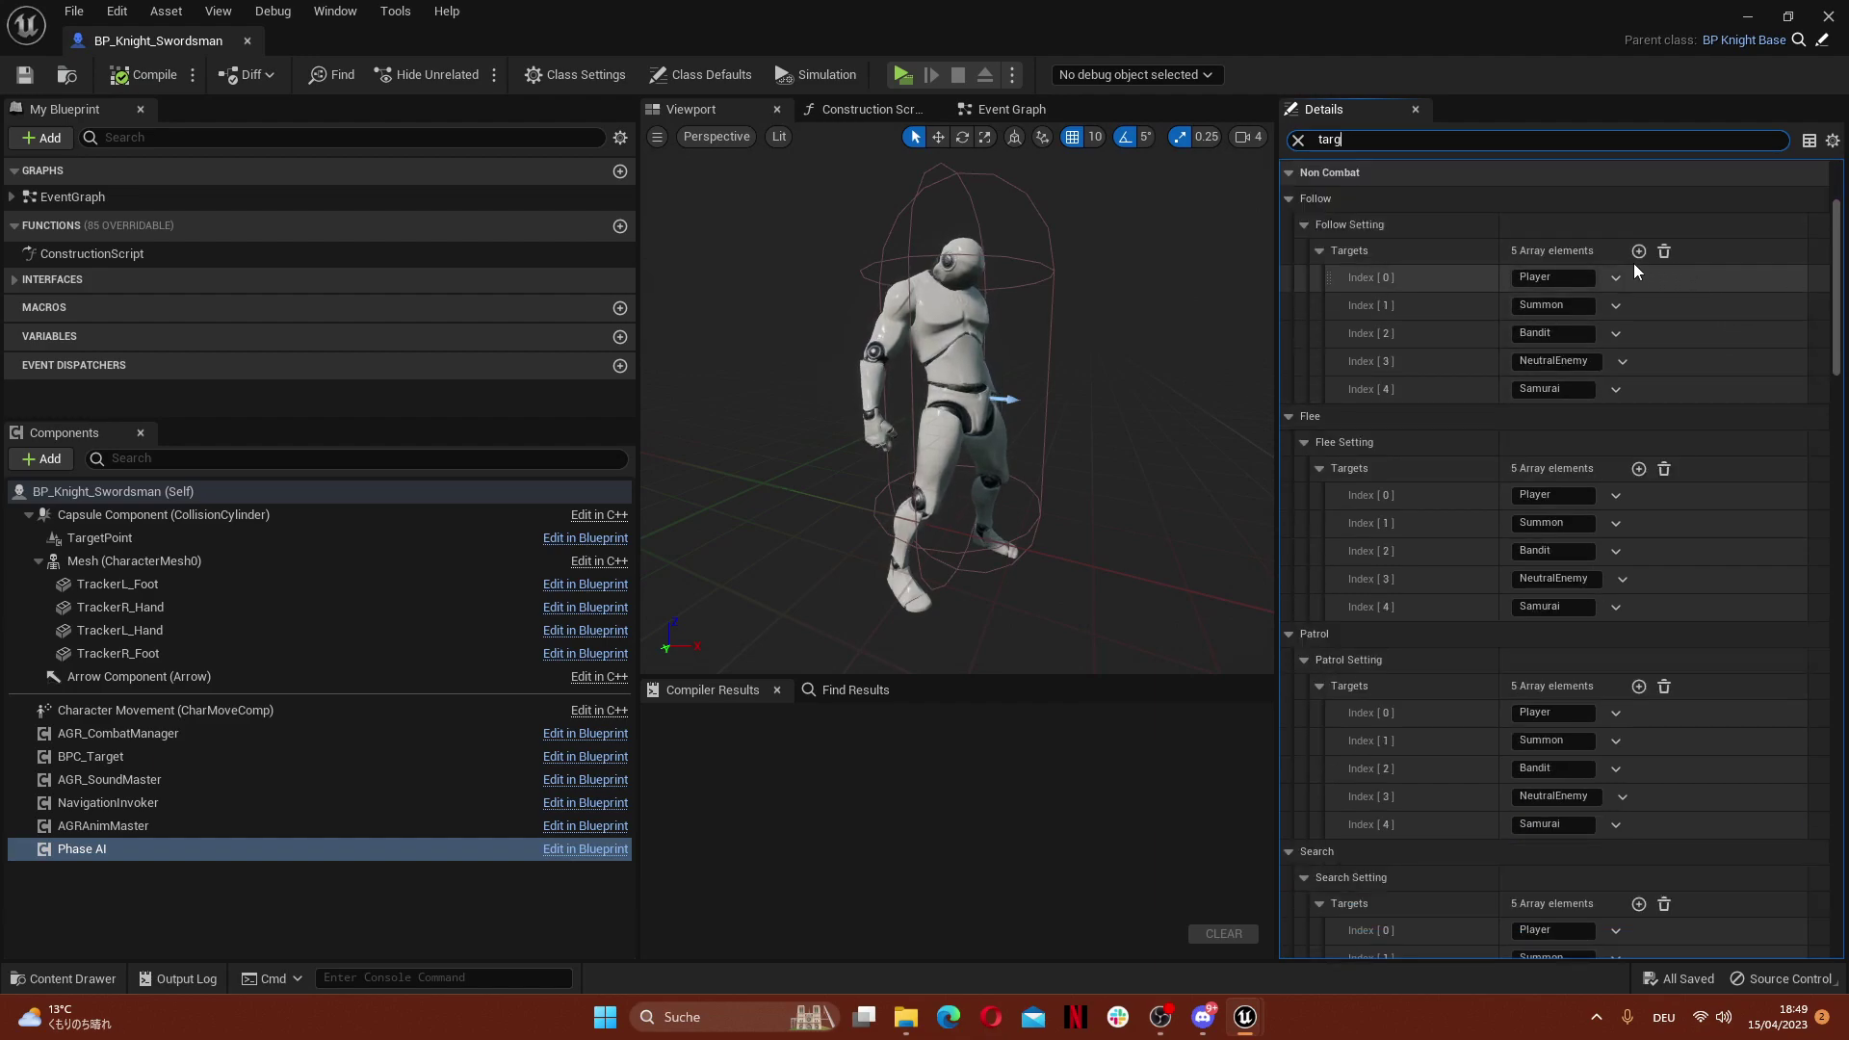
{"action": "left_click", "coordinate": [1298, 141]}
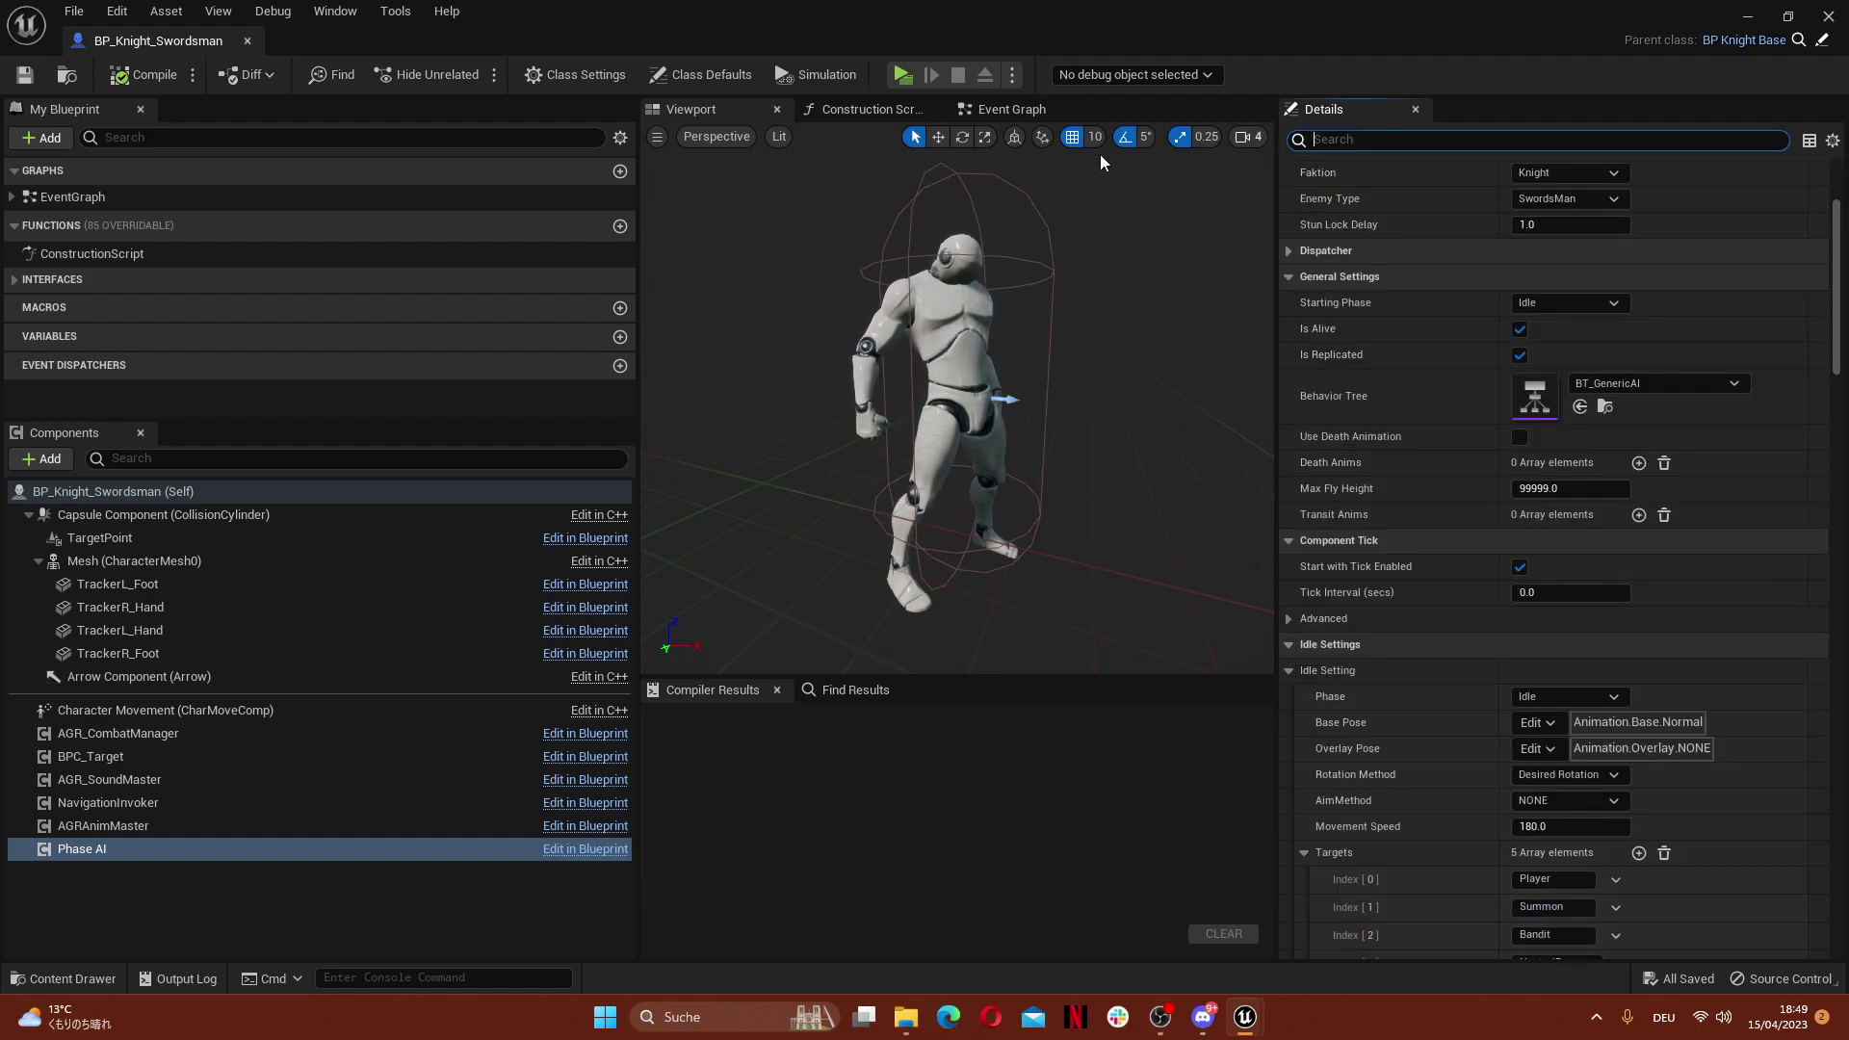
Dock the BP_Knight_Swordsman editor in the main window and open BP_Knight_Base from the Factions folder in the full blueprint editor
{"action": "left_click_drag", "start_coordinate": [174, 43], "coordinate": [1156, 40]}
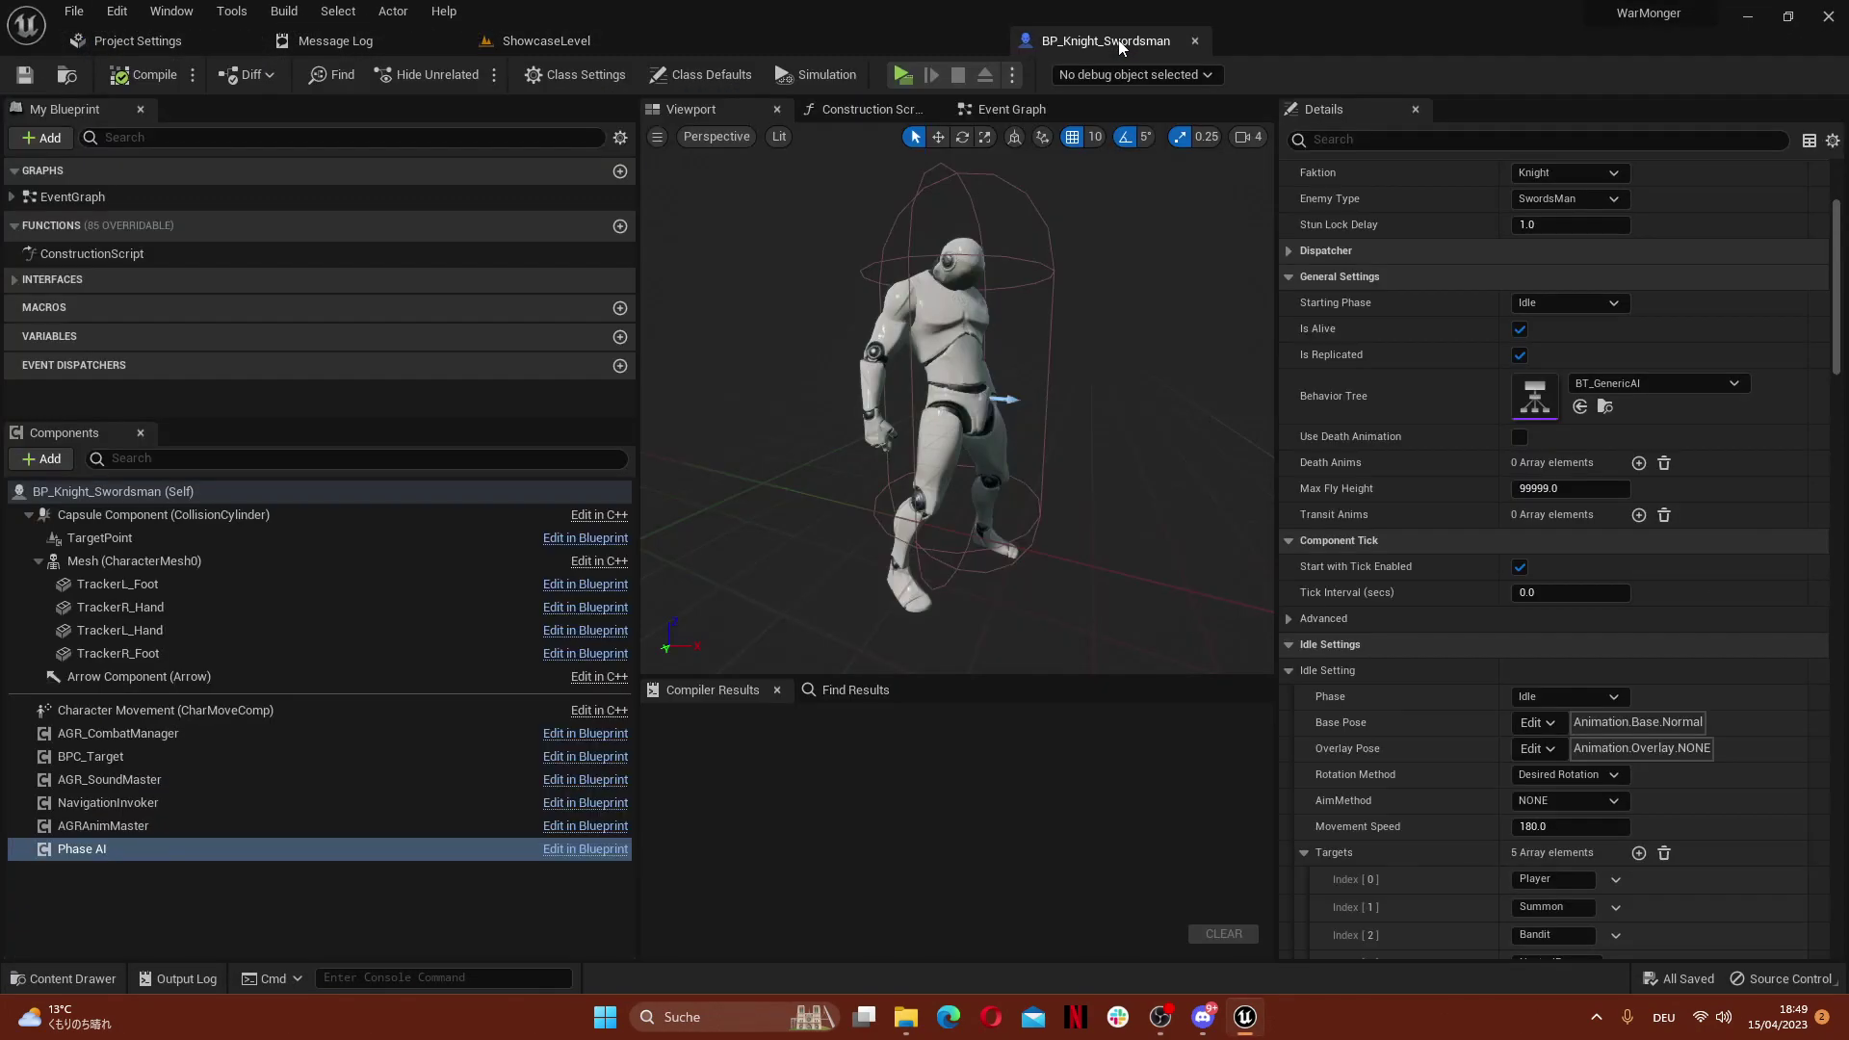
{"action": "left_click", "coordinate": [546, 41]}
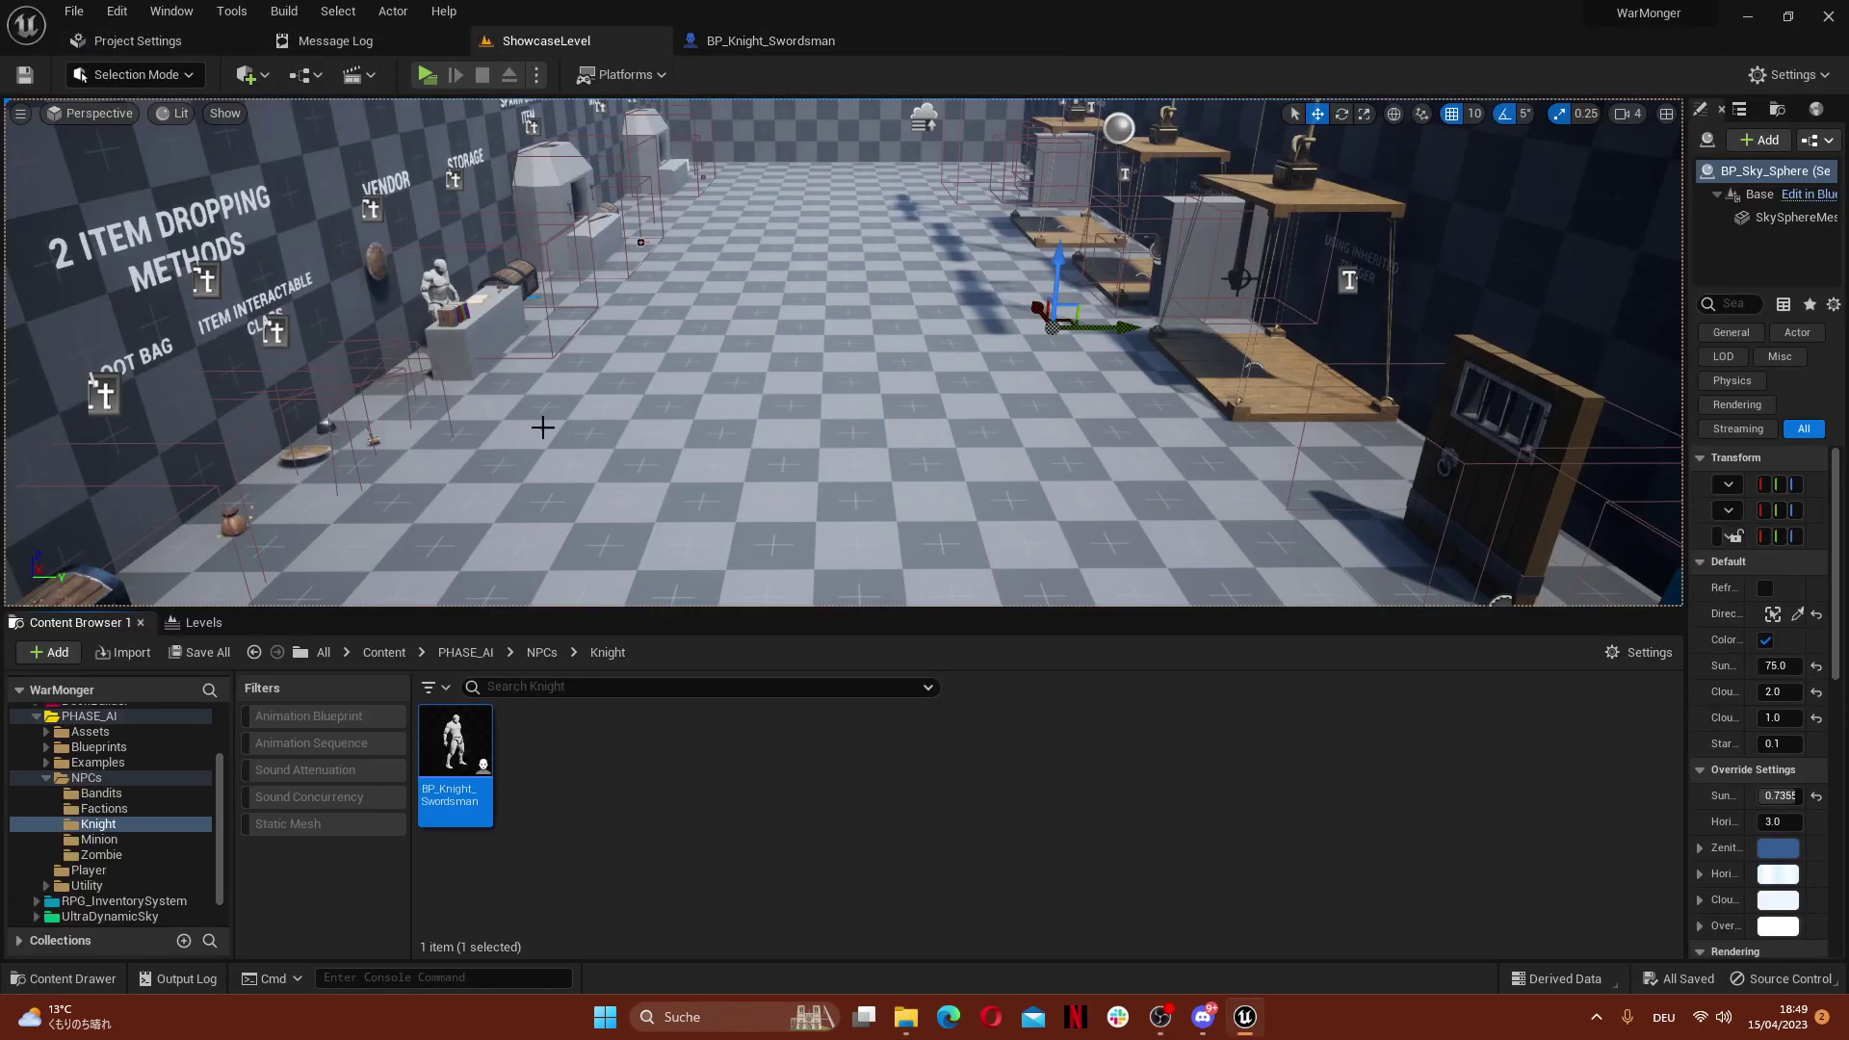
{"action": "left_click", "coordinate": [542, 654]}
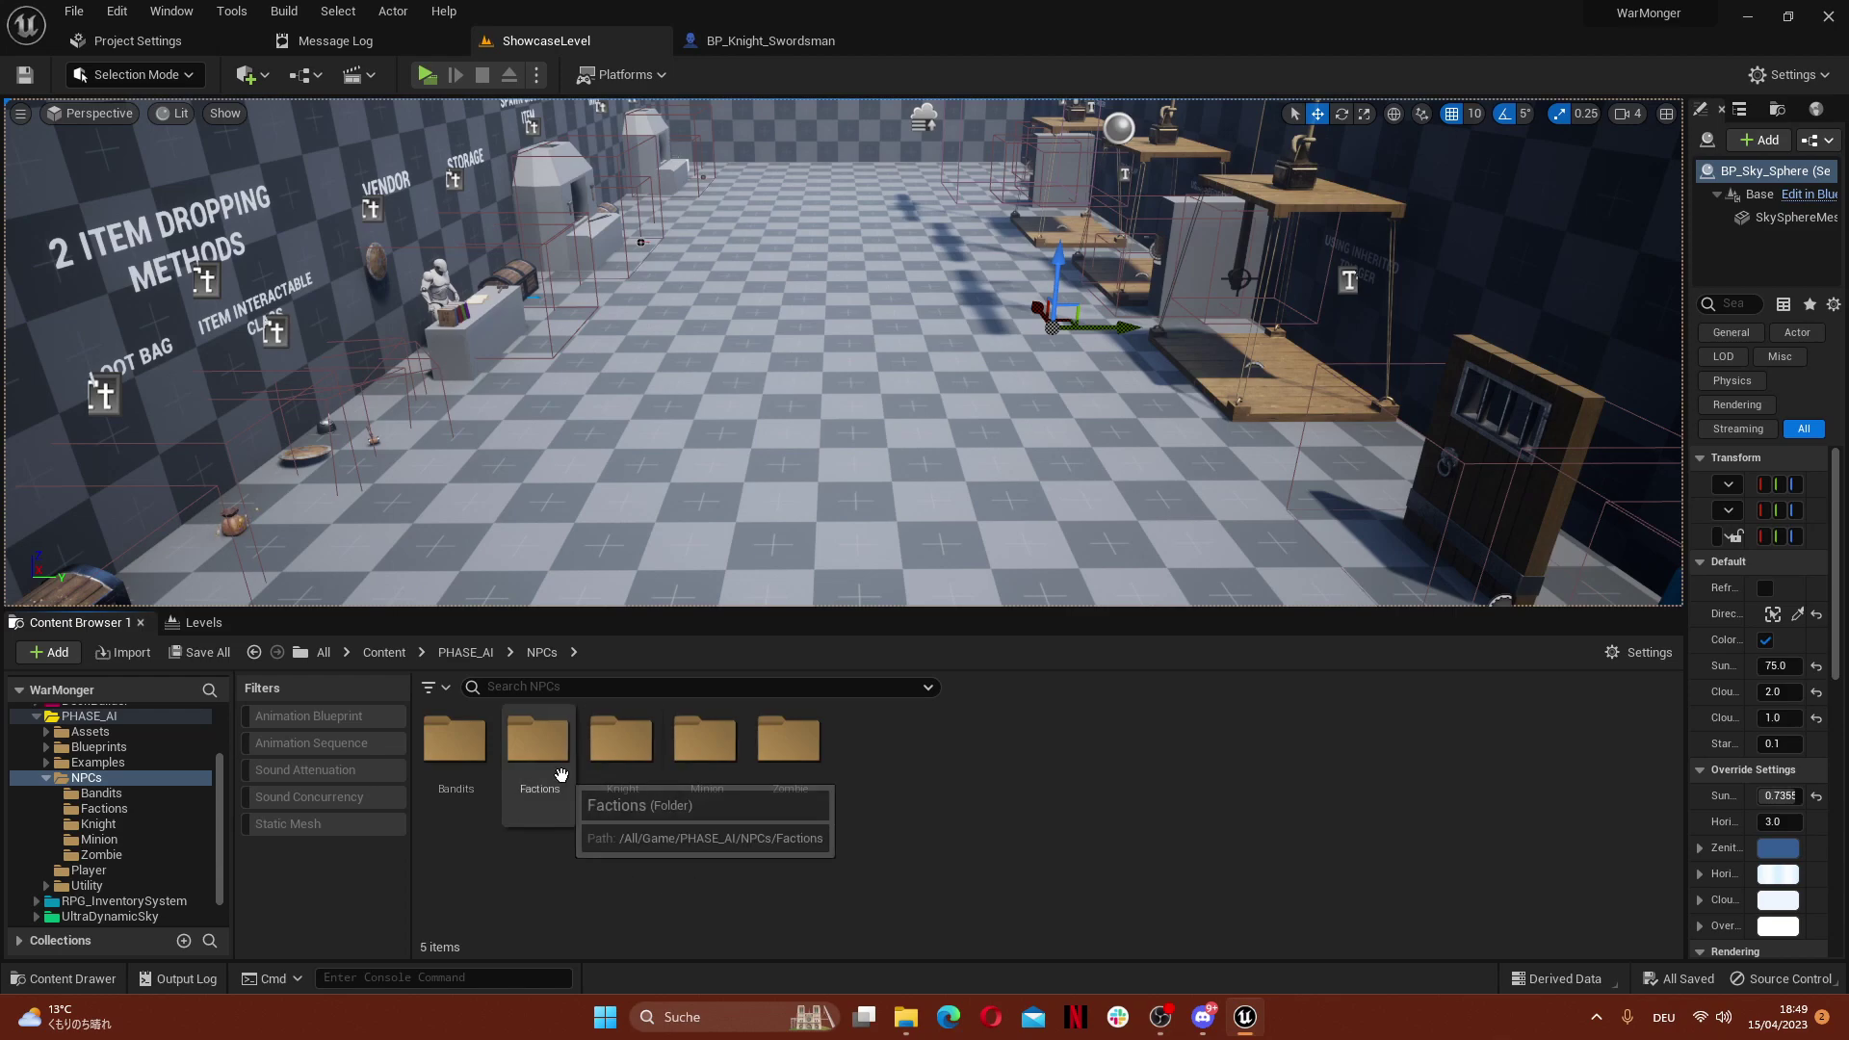
{"action": "double_click", "coordinate": [557, 771]}
{"action": "double_click", "coordinate": [621, 761]}
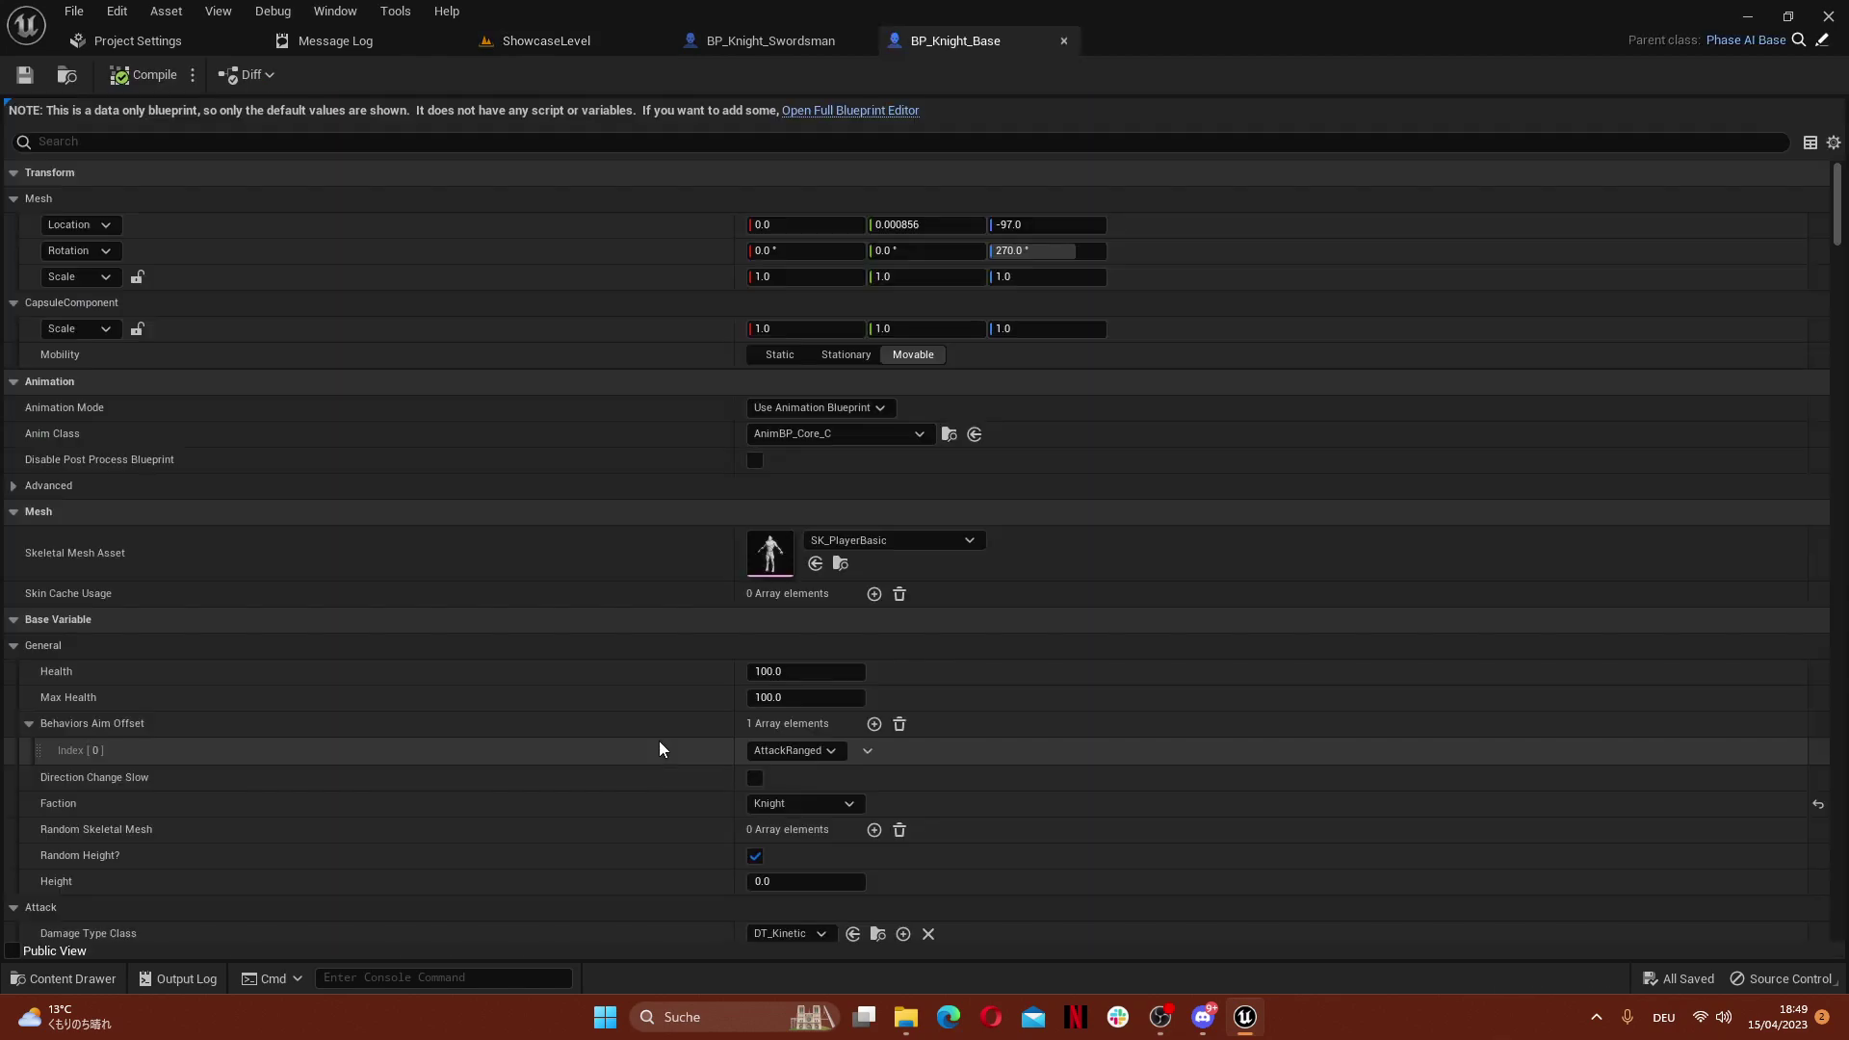
{"action": "left_click", "coordinate": [893, 111]}
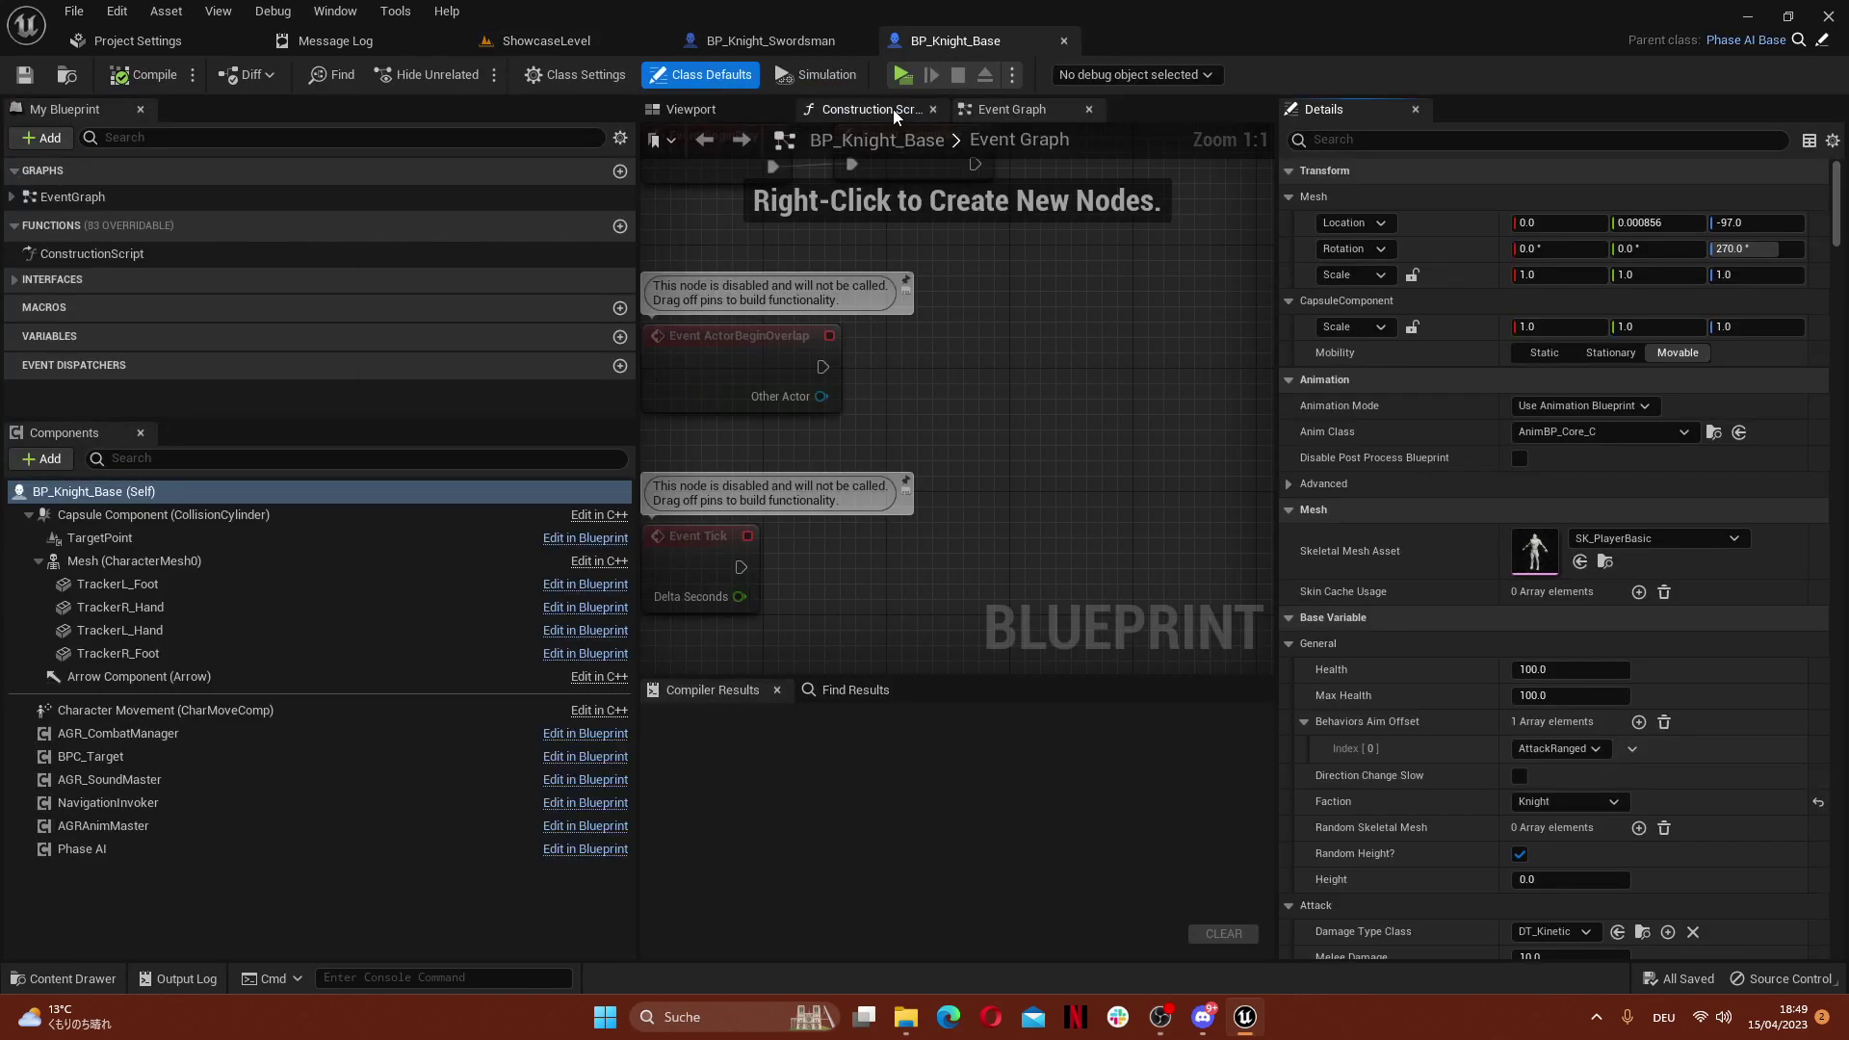
{"action": "left_click", "coordinate": [917, 366]}
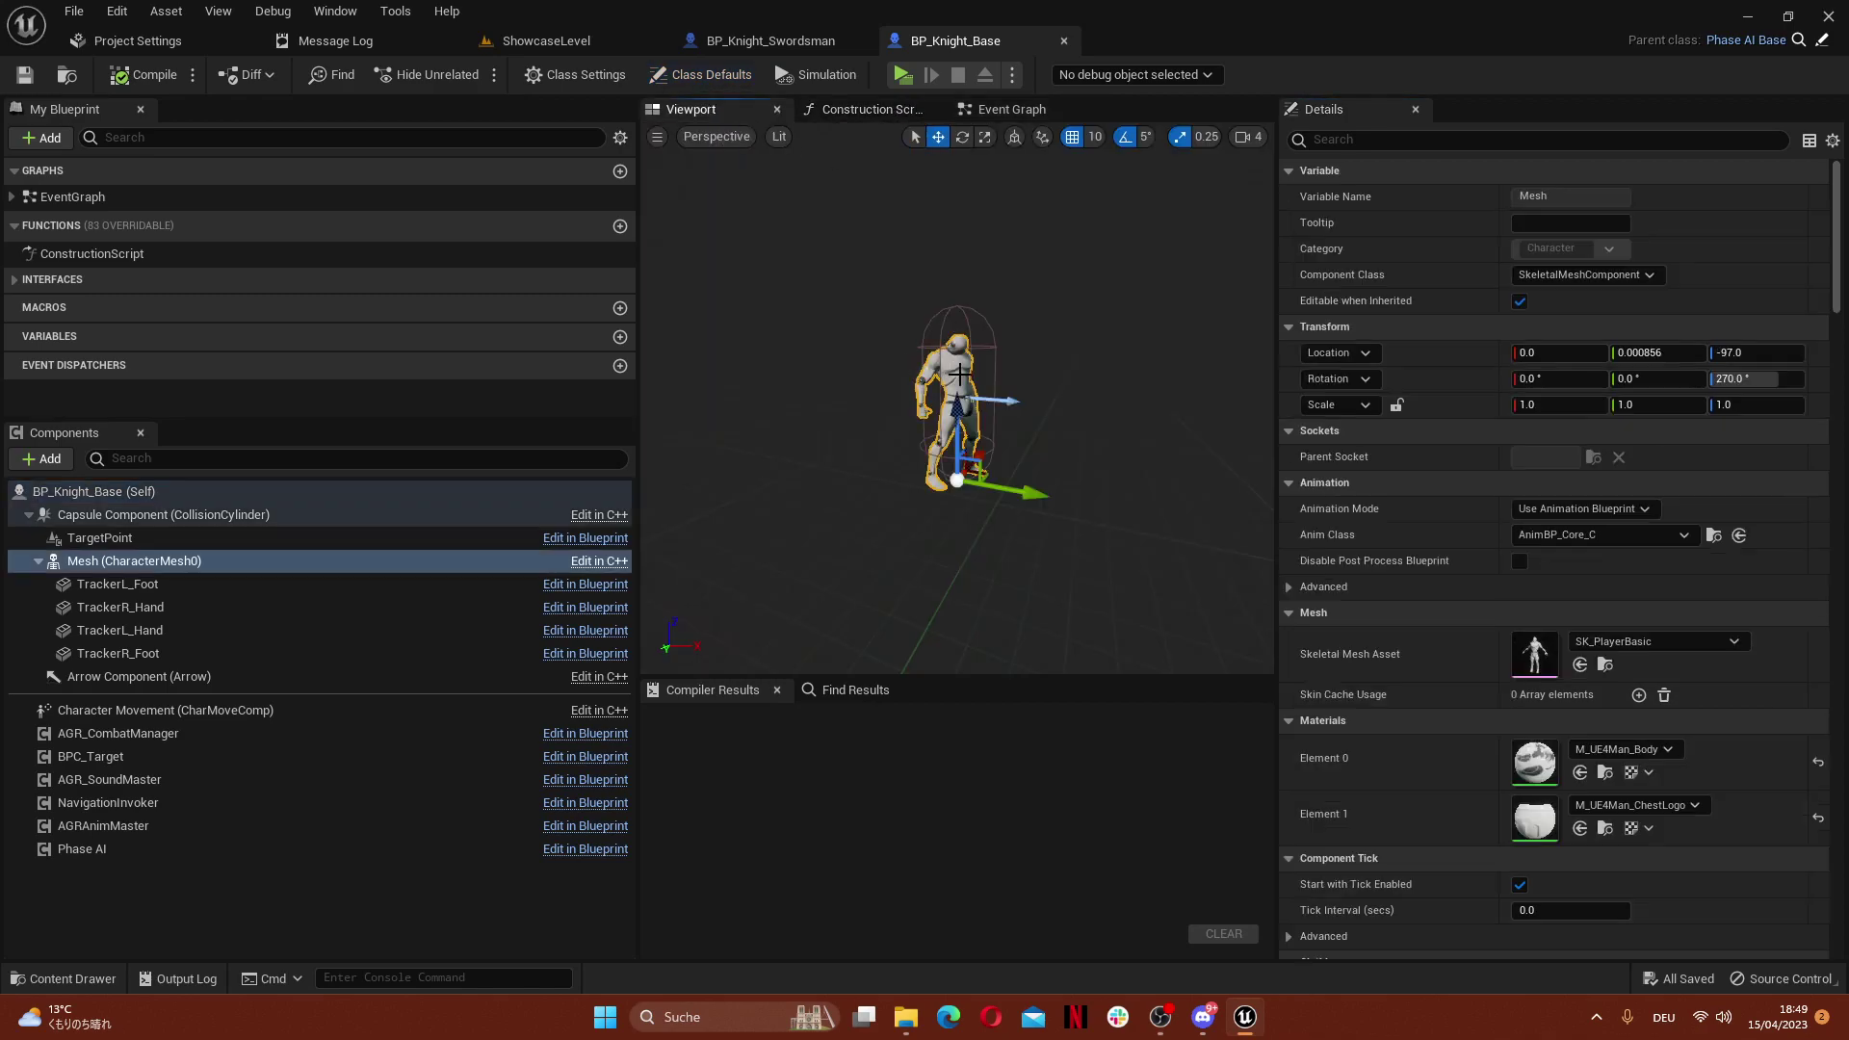
{"action": "key", "text": "f"}
Return to ShowcaseLevel and open the 08_Chars folder inside Content/00_NeonNote
{"action": "left_click", "coordinate": [496, 42]}
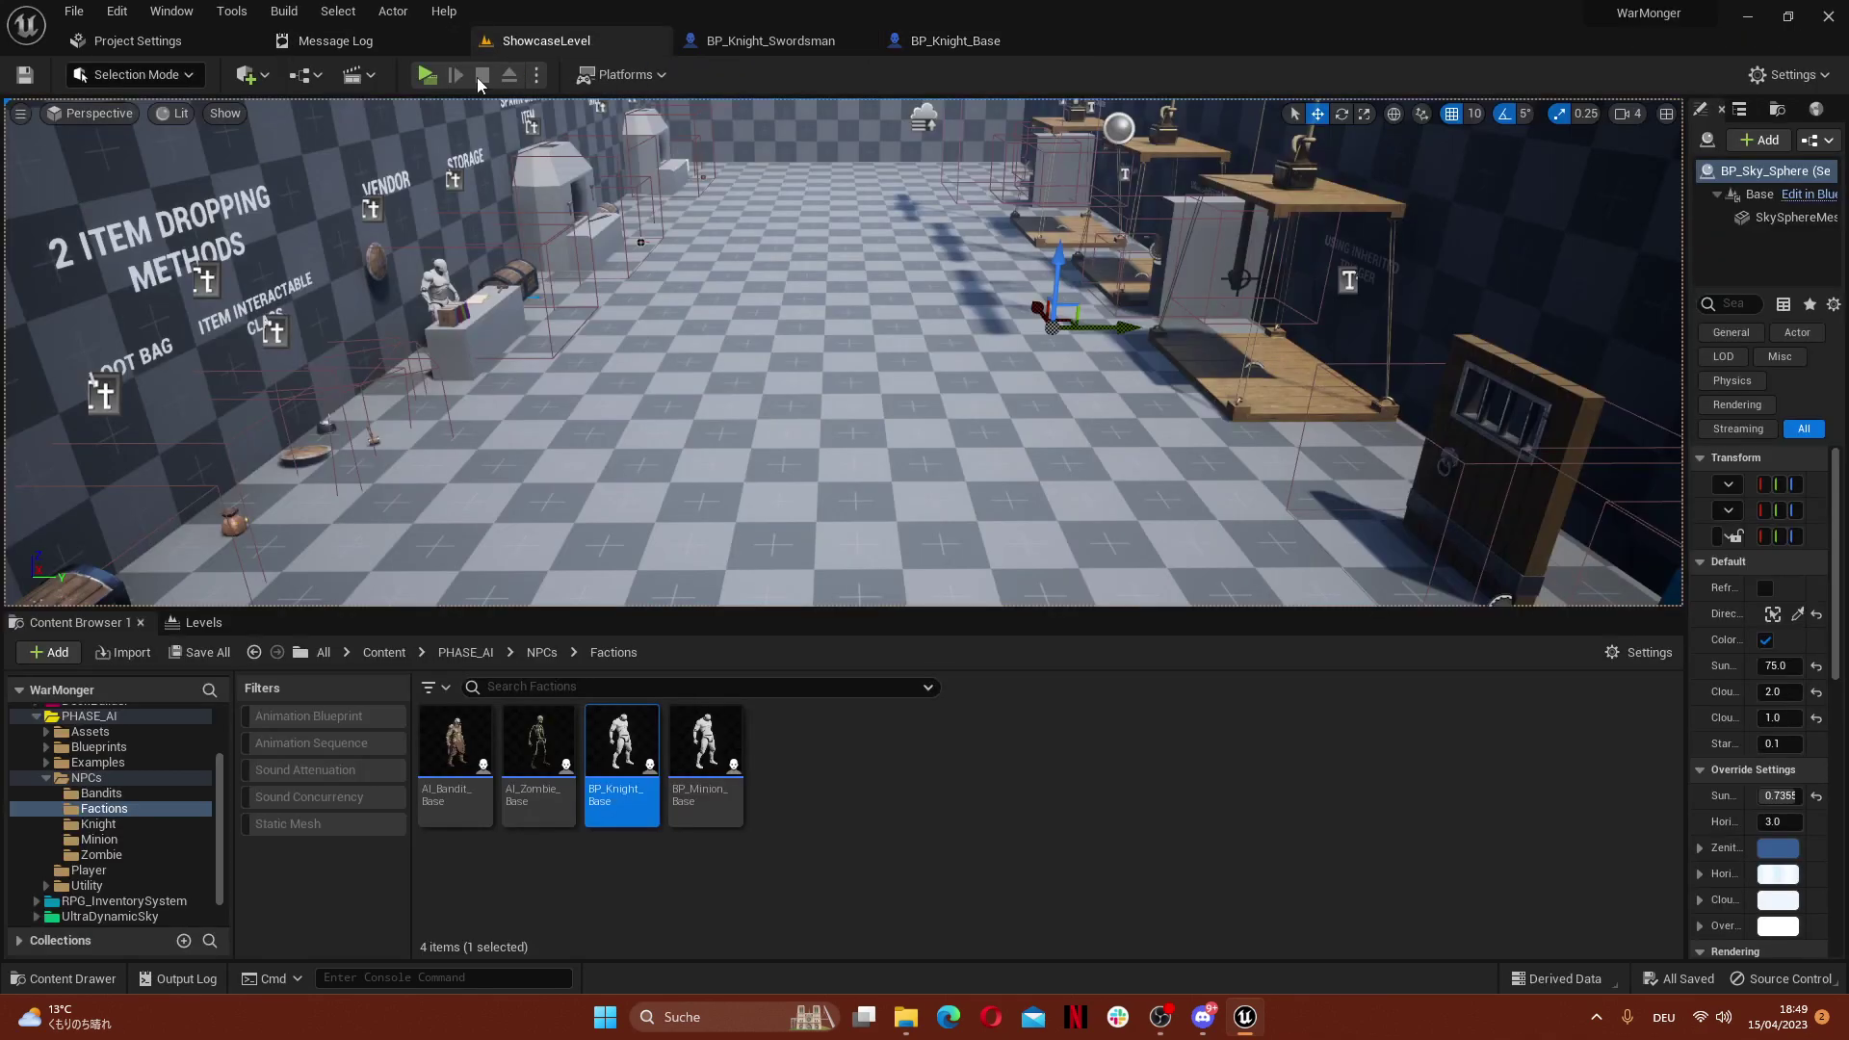
{"action": "left_click", "coordinate": [384, 653]}
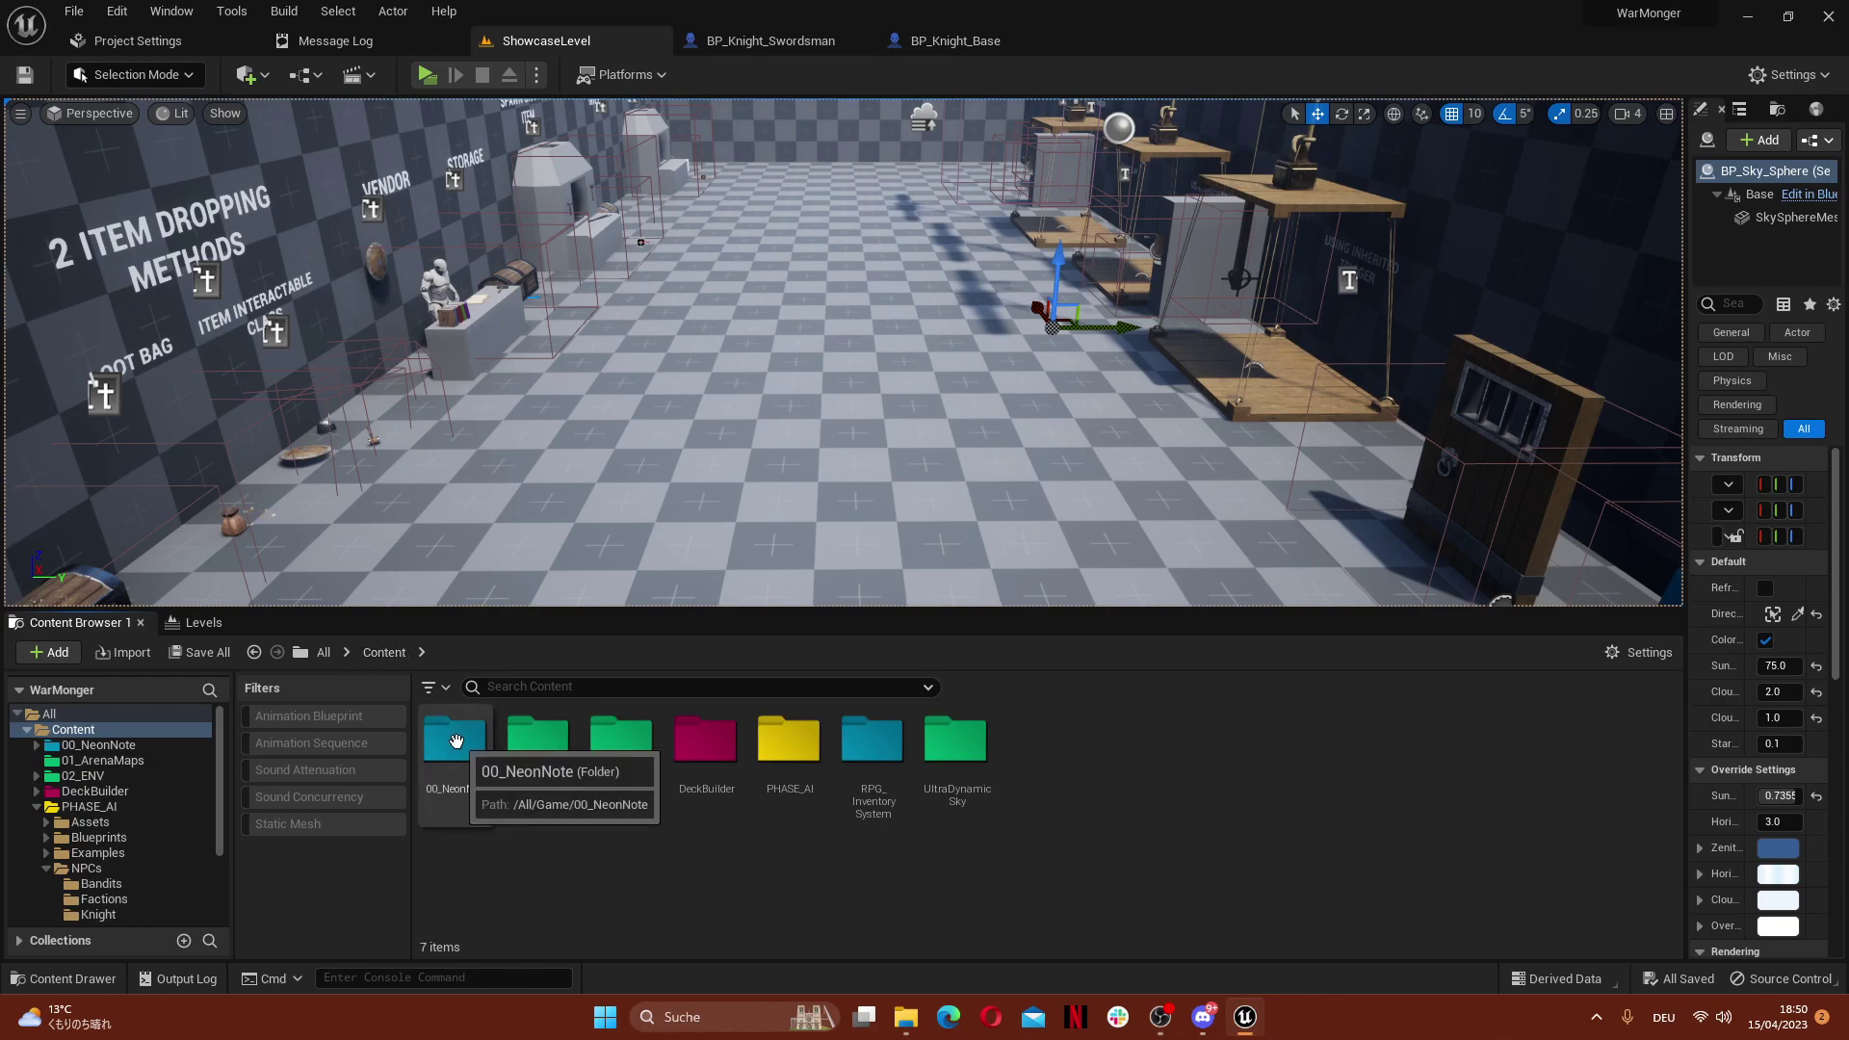
{"action": "double_click", "coordinate": [452, 744]}
{"action": "double_click", "coordinate": [989, 742]}
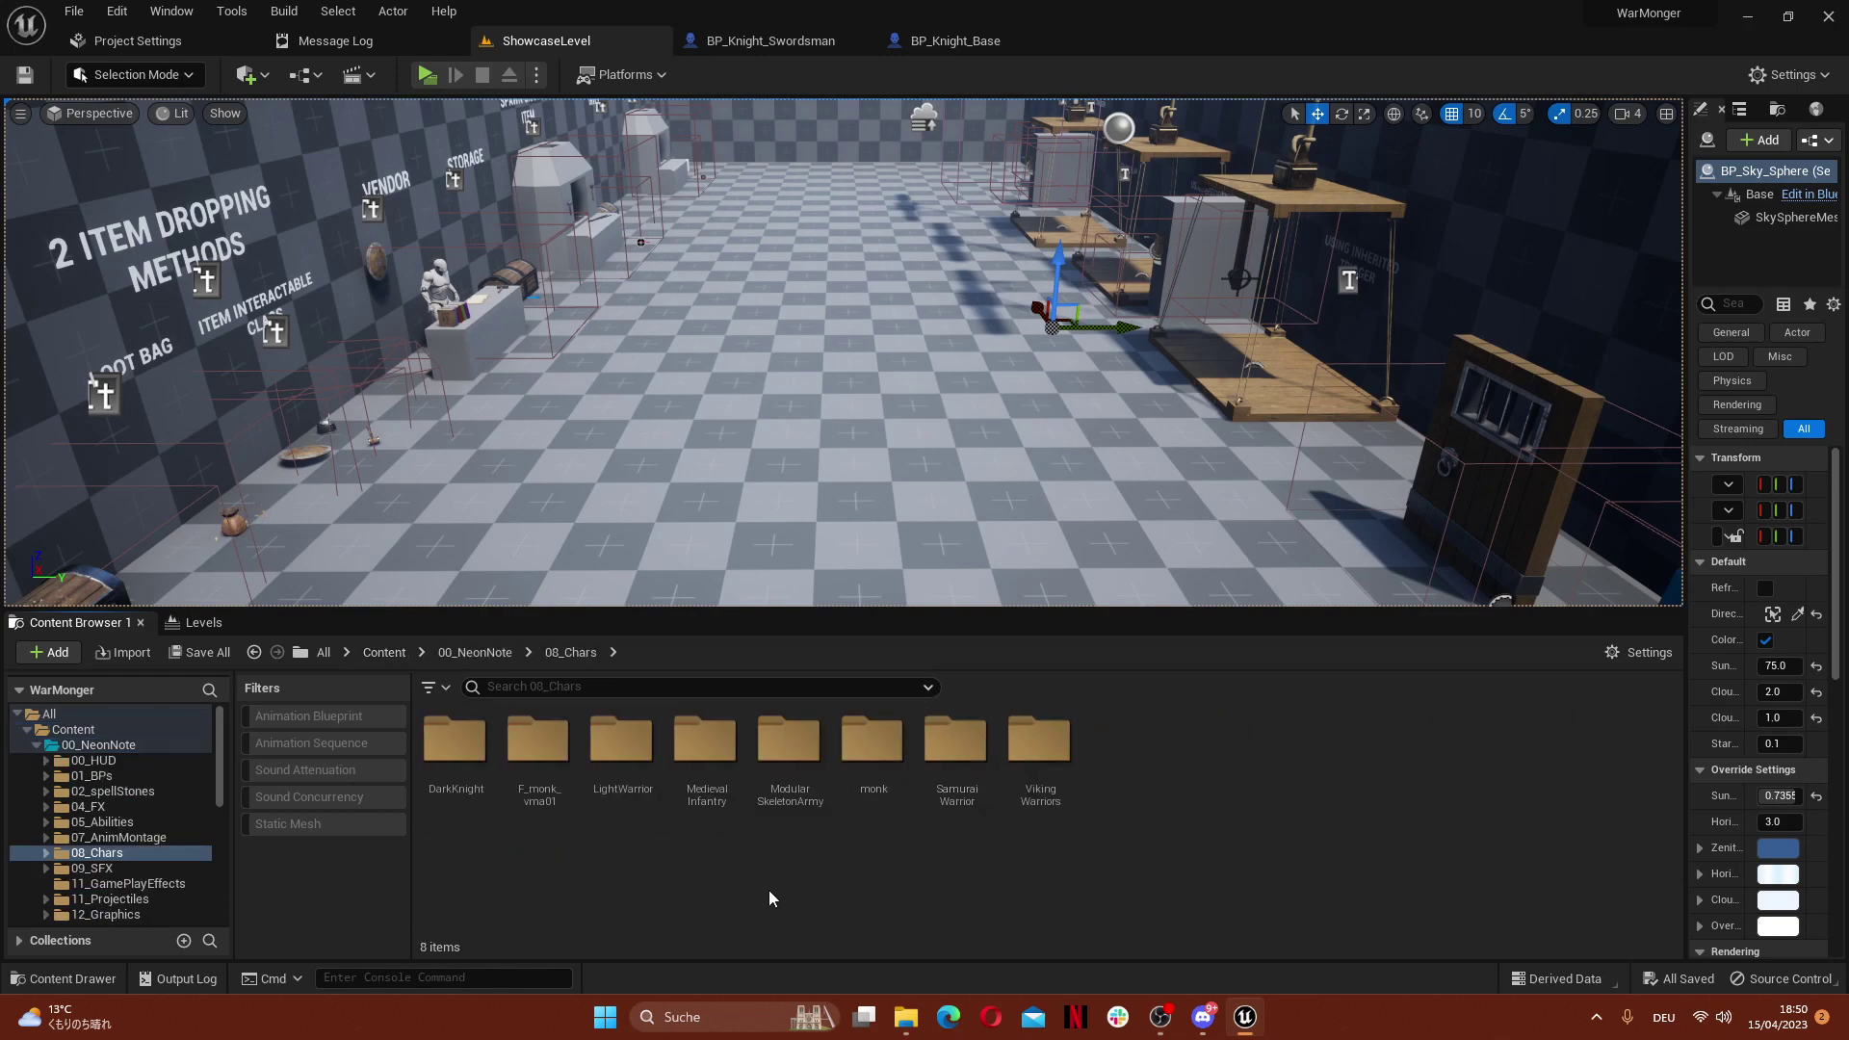
Select the MFS_vA skeletal mesh in the MedievalInfantry Meshes folder and preview it in the mesh editor, closing the editor again
{"action": "double_click", "coordinate": [705, 744]}
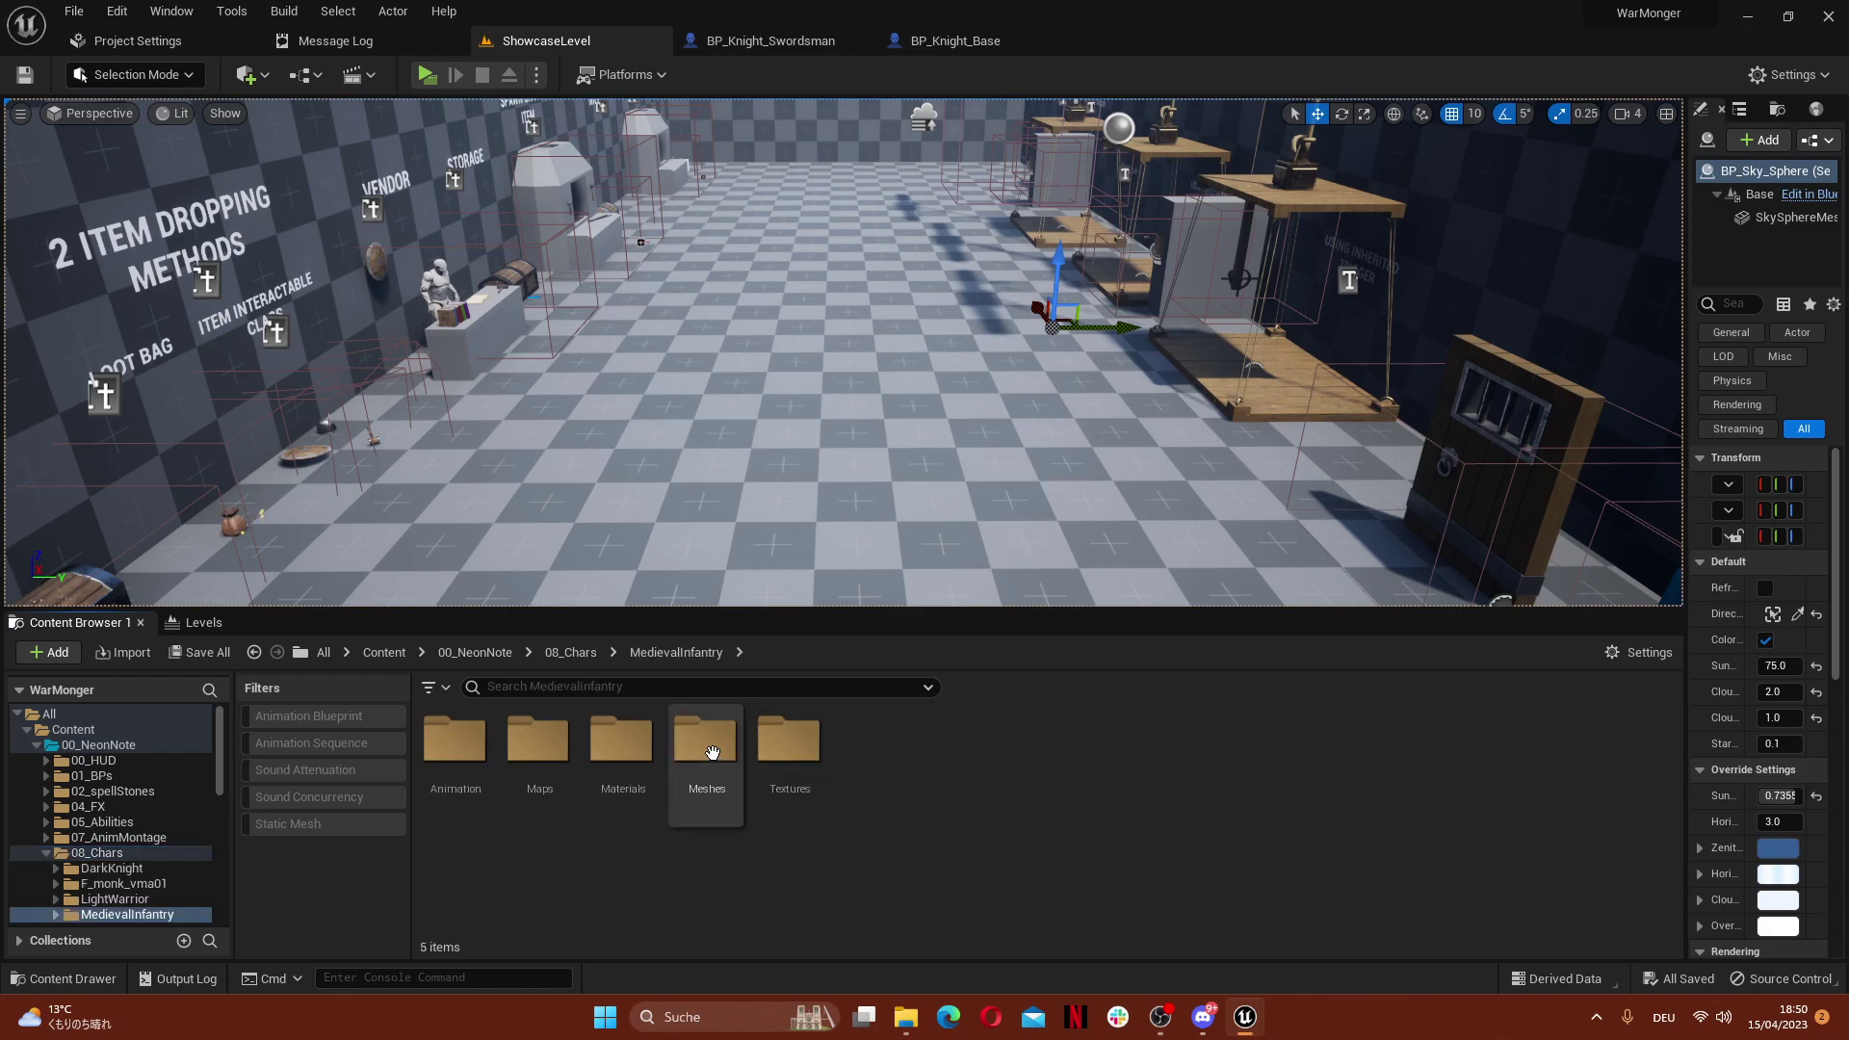
{"action": "double_click", "coordinate": [692, 808]}
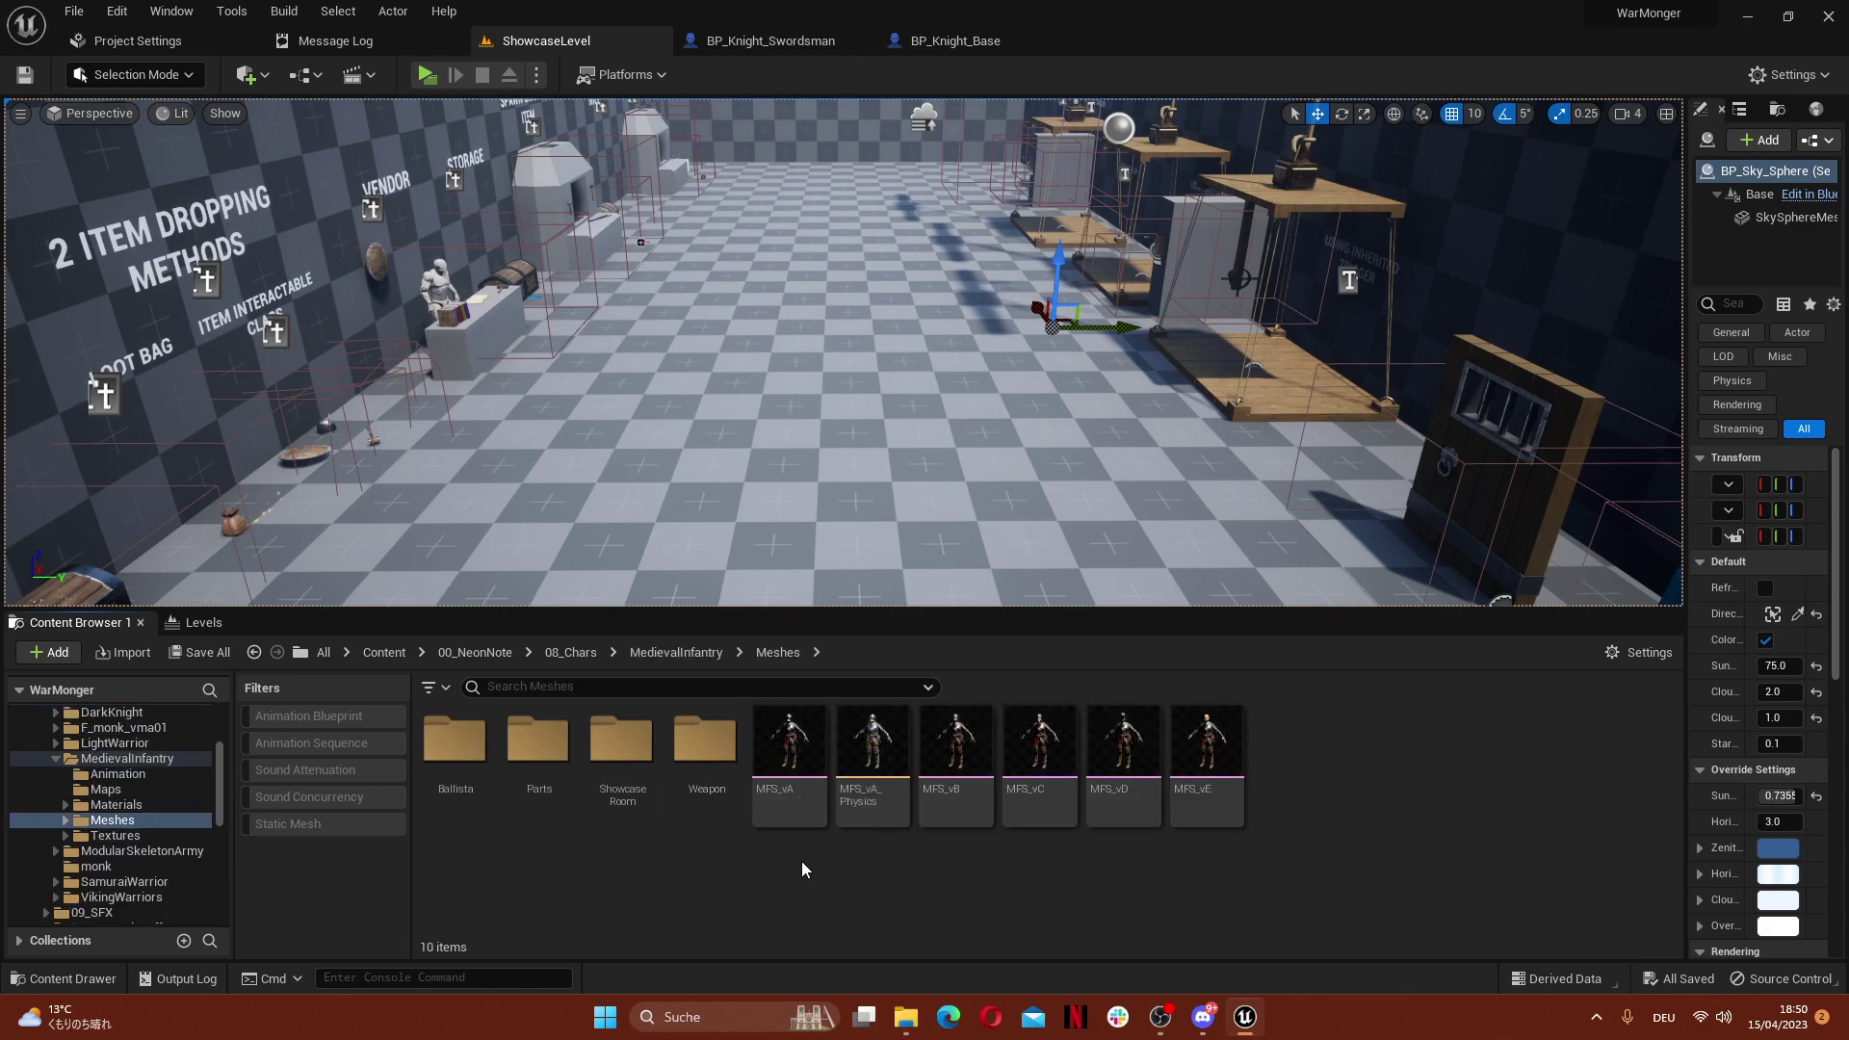
{"action": "left_click", "coordinate": [808, 748]}
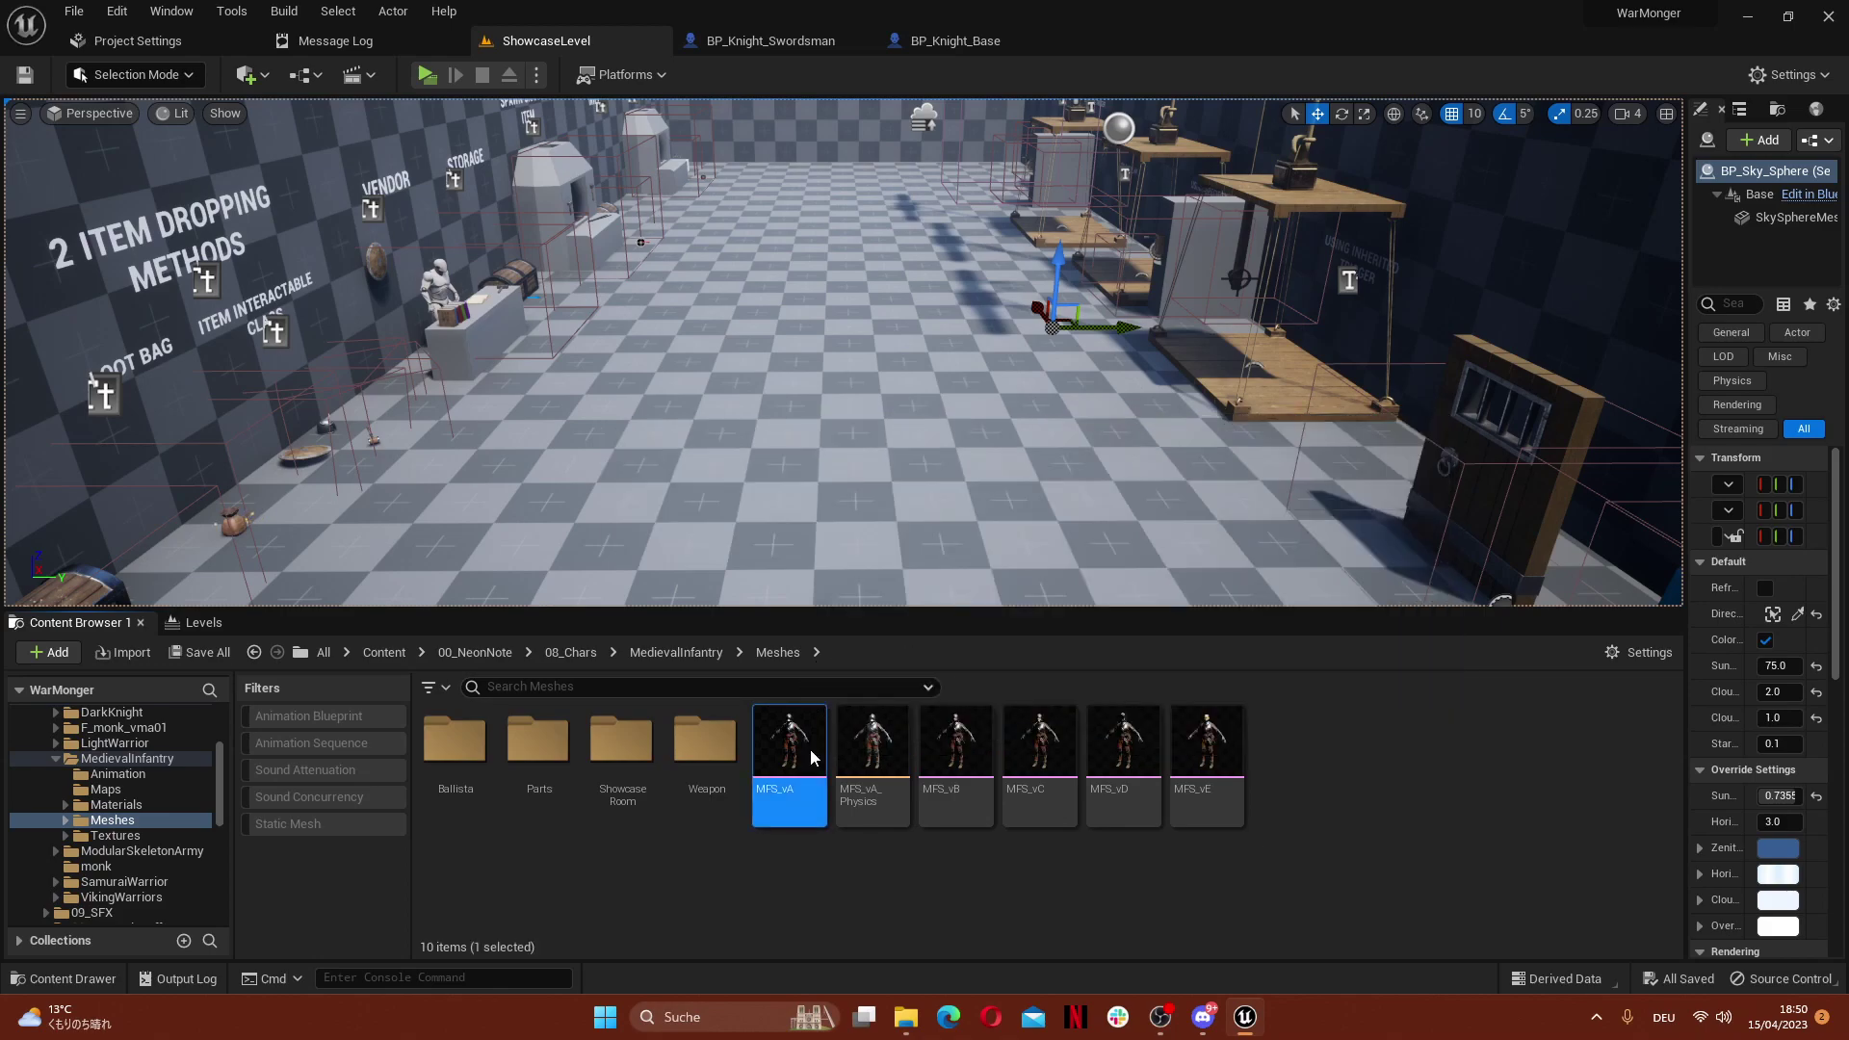
{"action": "double_click", "coordinate": [804, 745]}
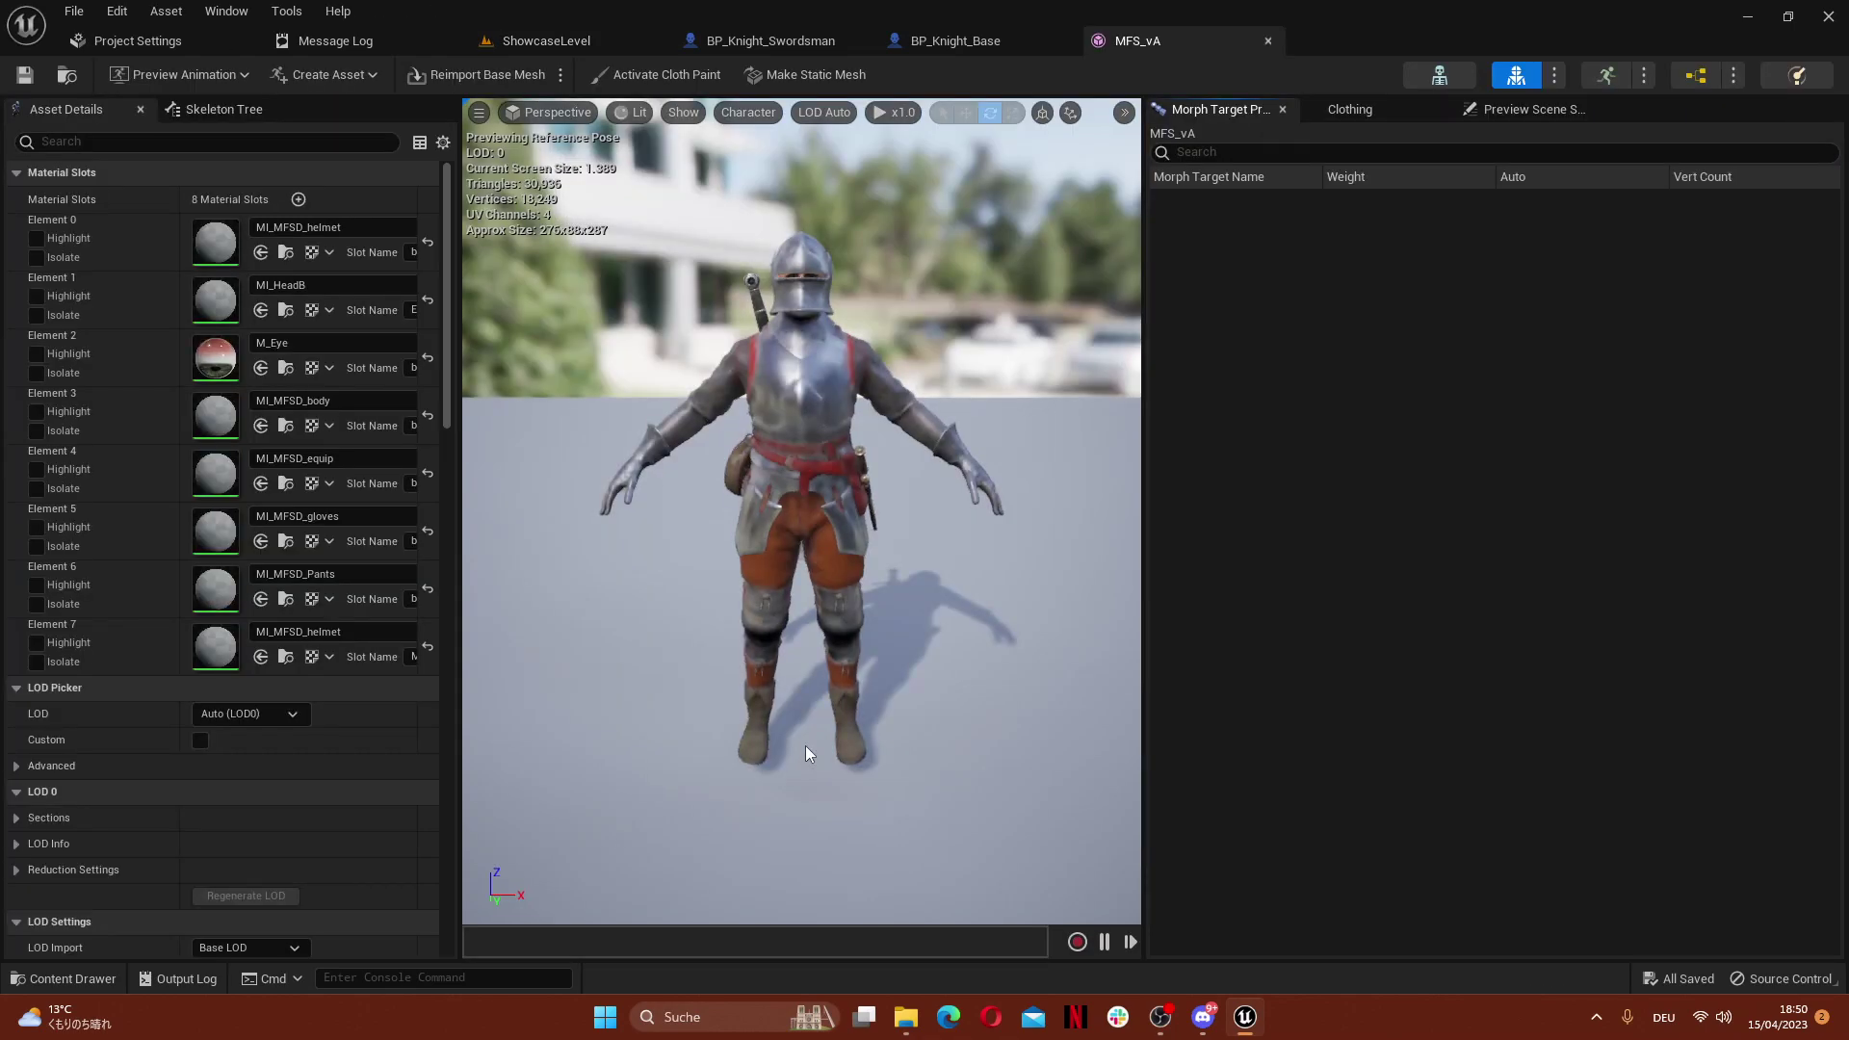
{"action": "left_click", "coordinate": [1267, 41]}
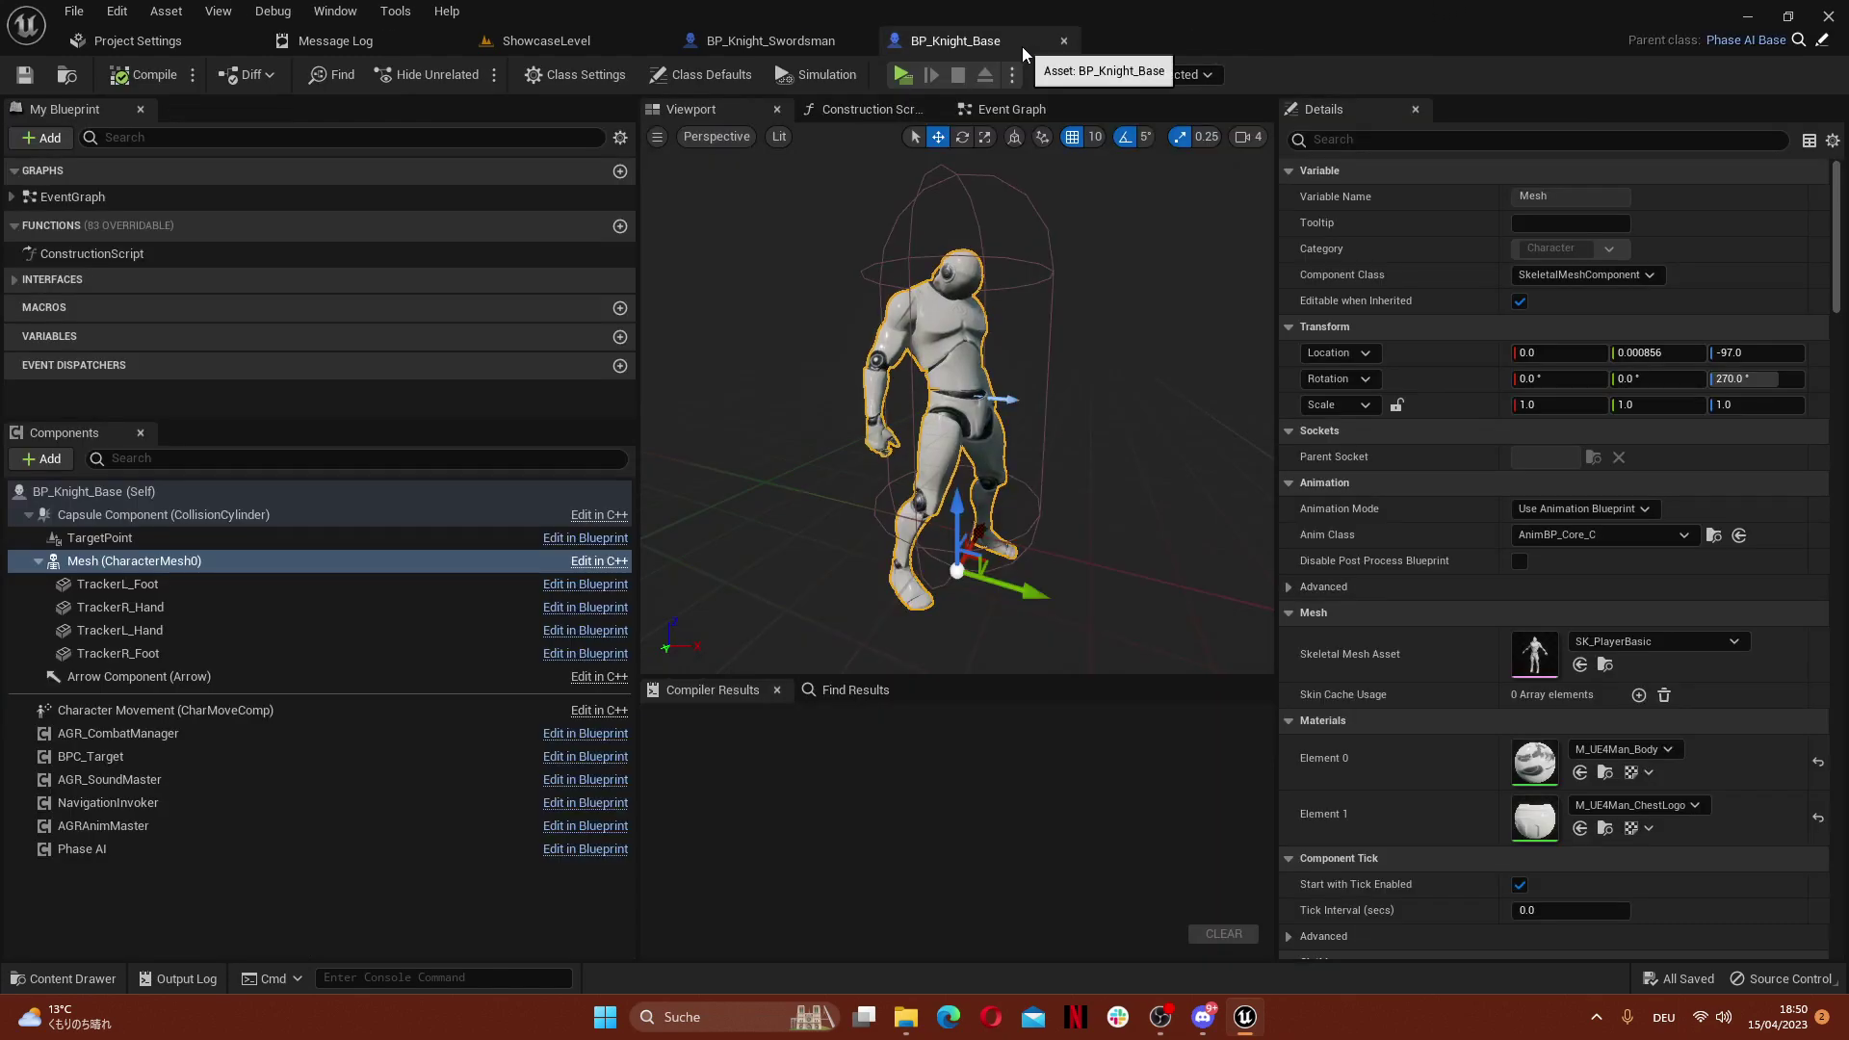
Assign MFS_vA as the skeletal mesh asset of BP_Knight_Base, compile the blueprint and close its editor
{"action": "left_click", "coordinate": [1580, 665]}
{"action": "left_click", "coordinate": [136, 76]}
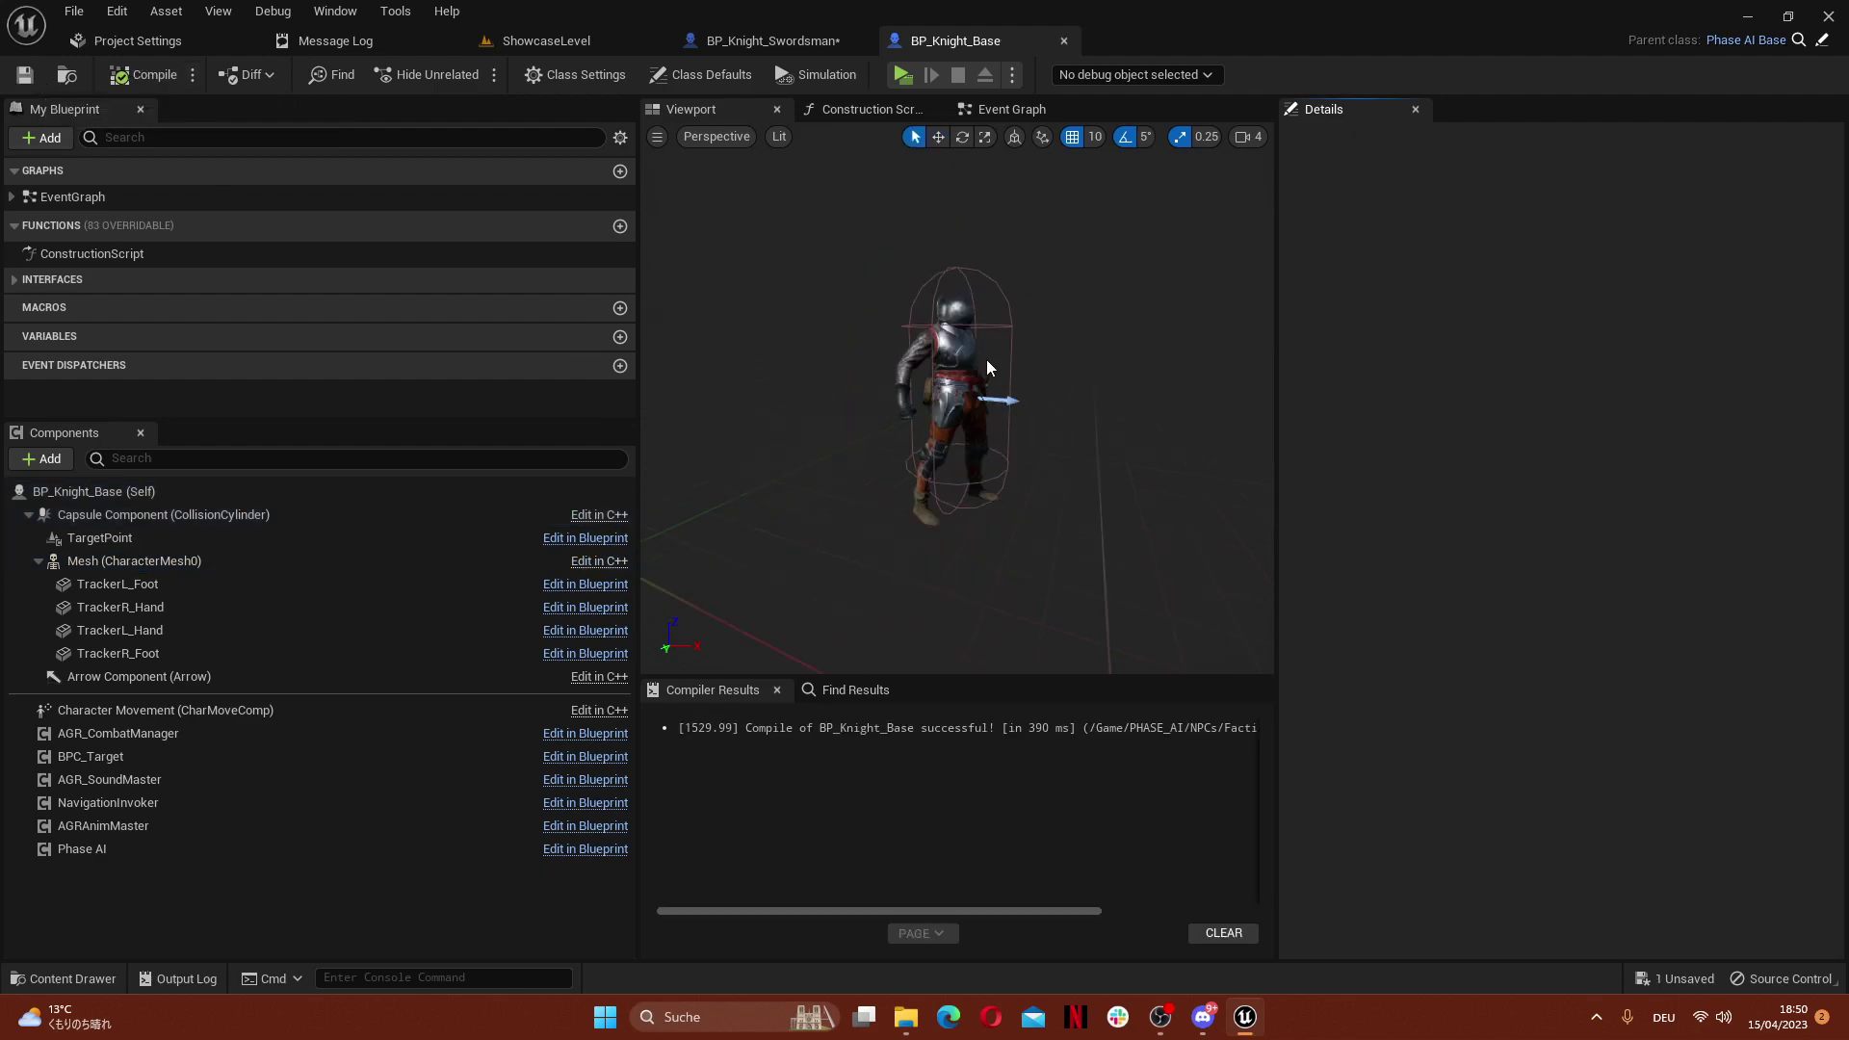
{"action": "left_click", "coordinate": [952, 373]}
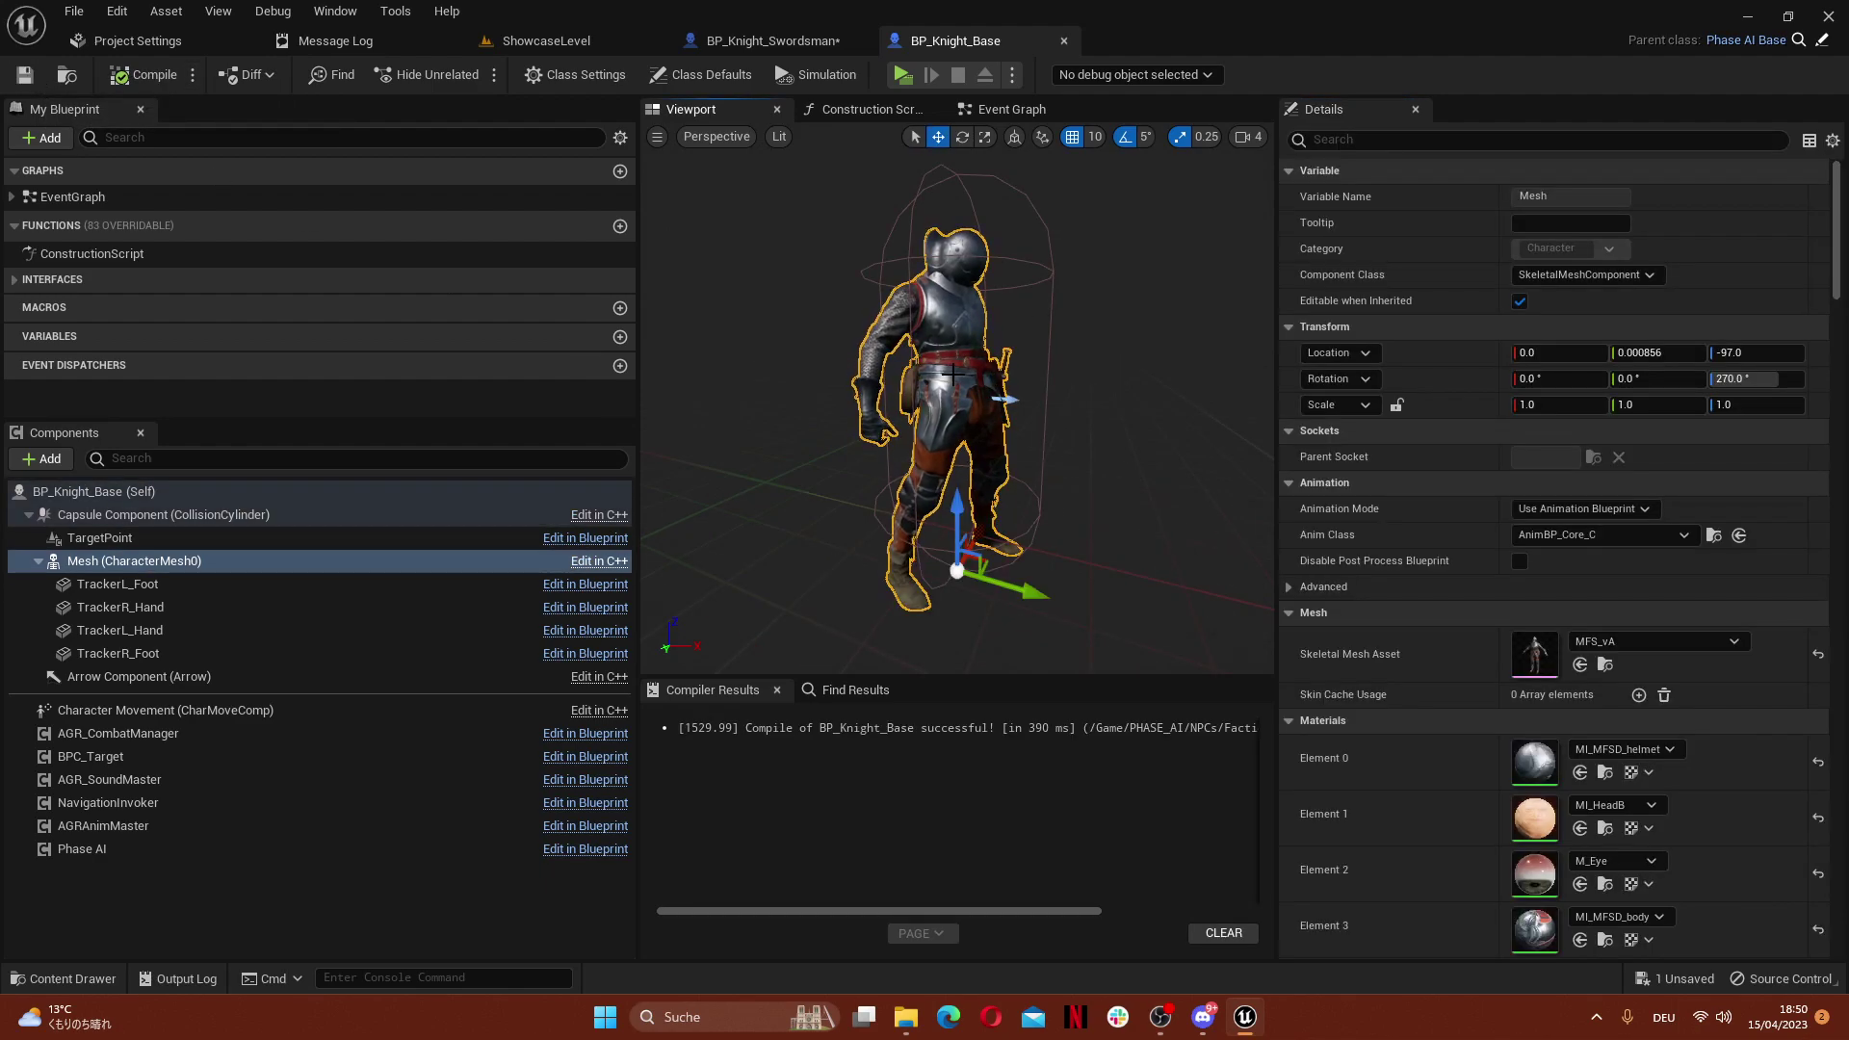
{"action": "left_click", "coordinate": [1064, 43]}
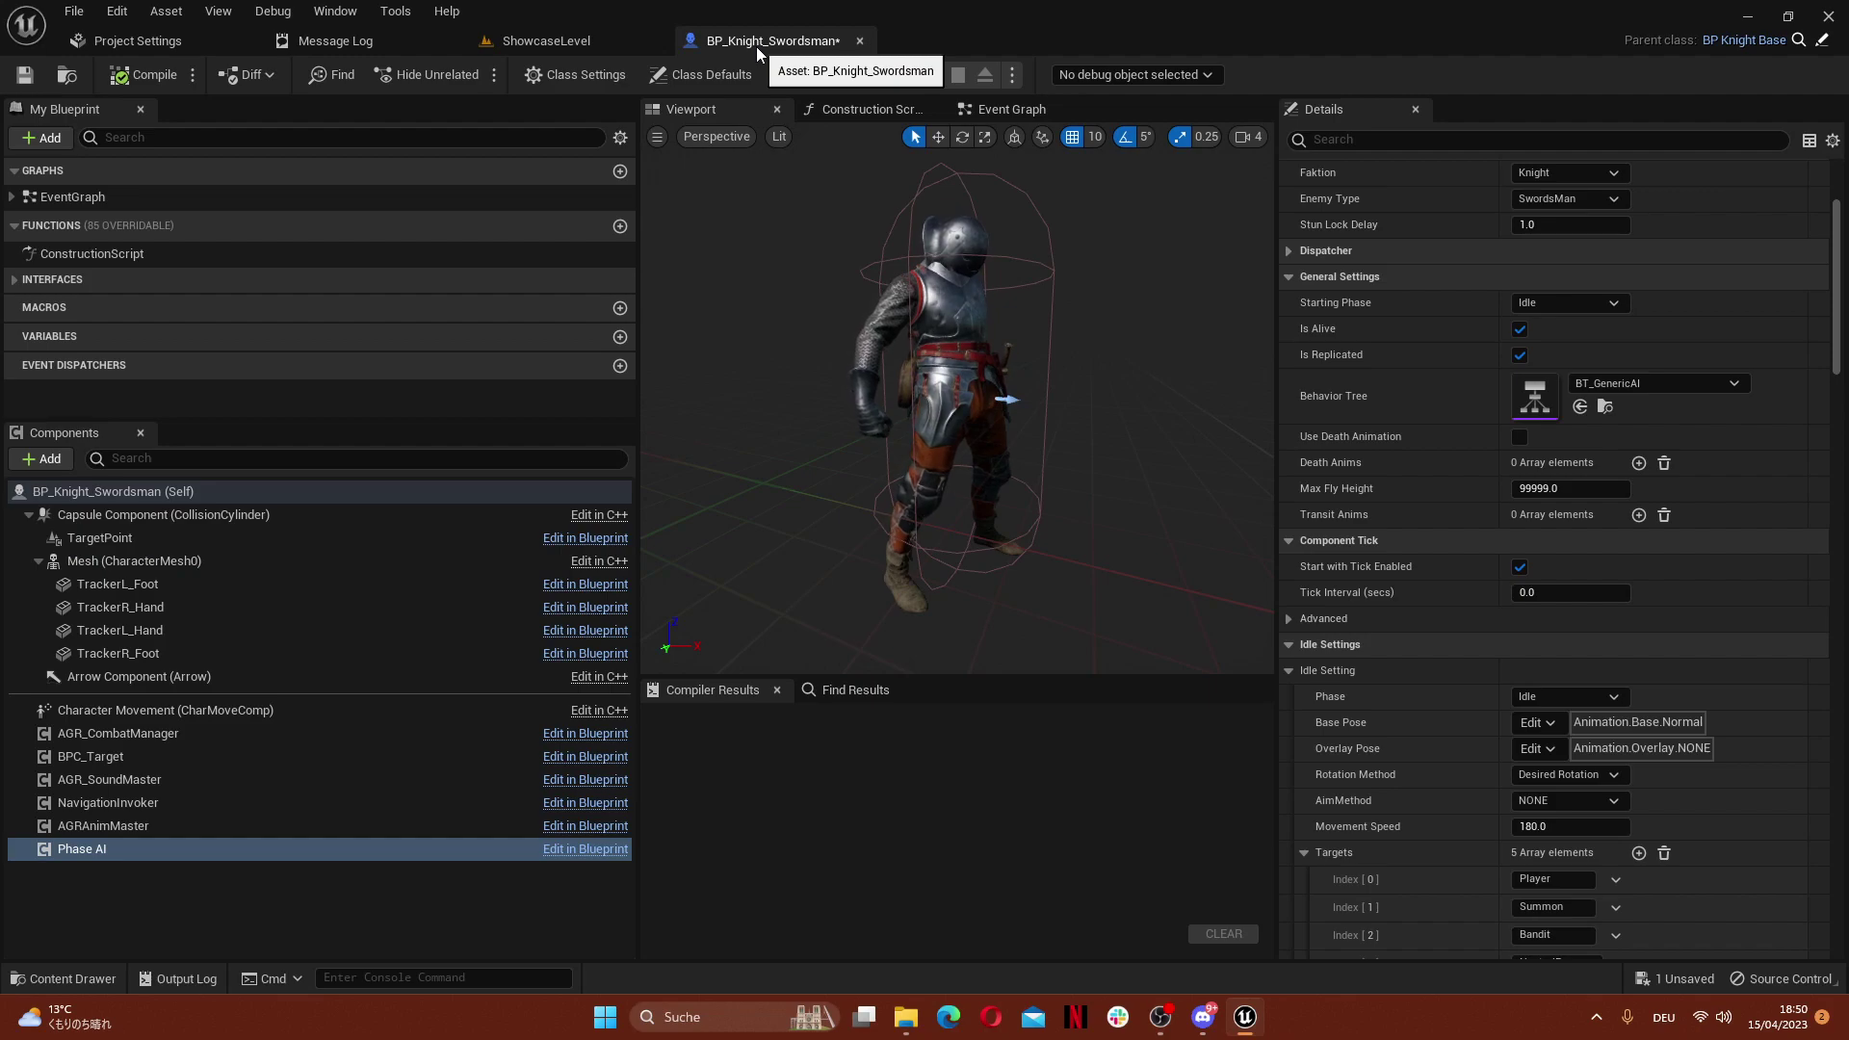
Inspect the character mesh component in BP_Knight_Swordsman to check its inherited skeletal mesh and materials
{"action": "left_click", "coordinate": [931, 384]}
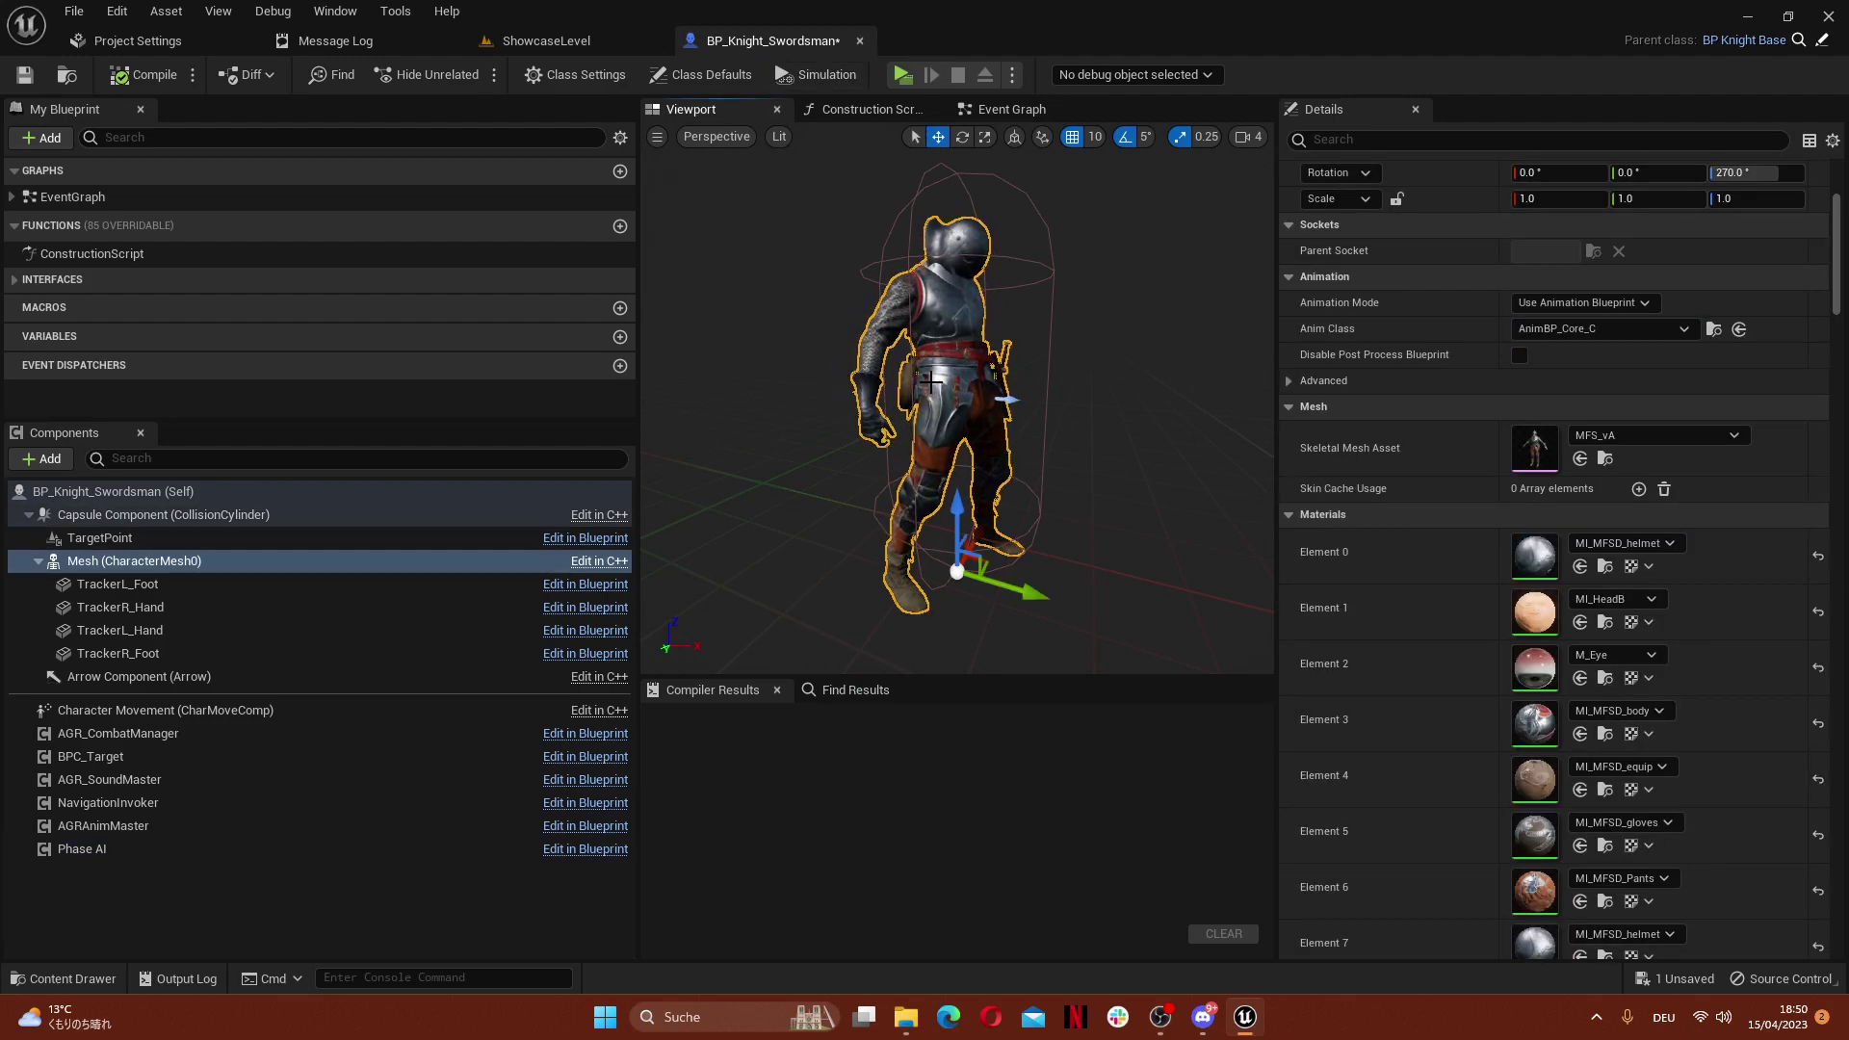
{"action": "left_click", "coordinate": [239, 881]}
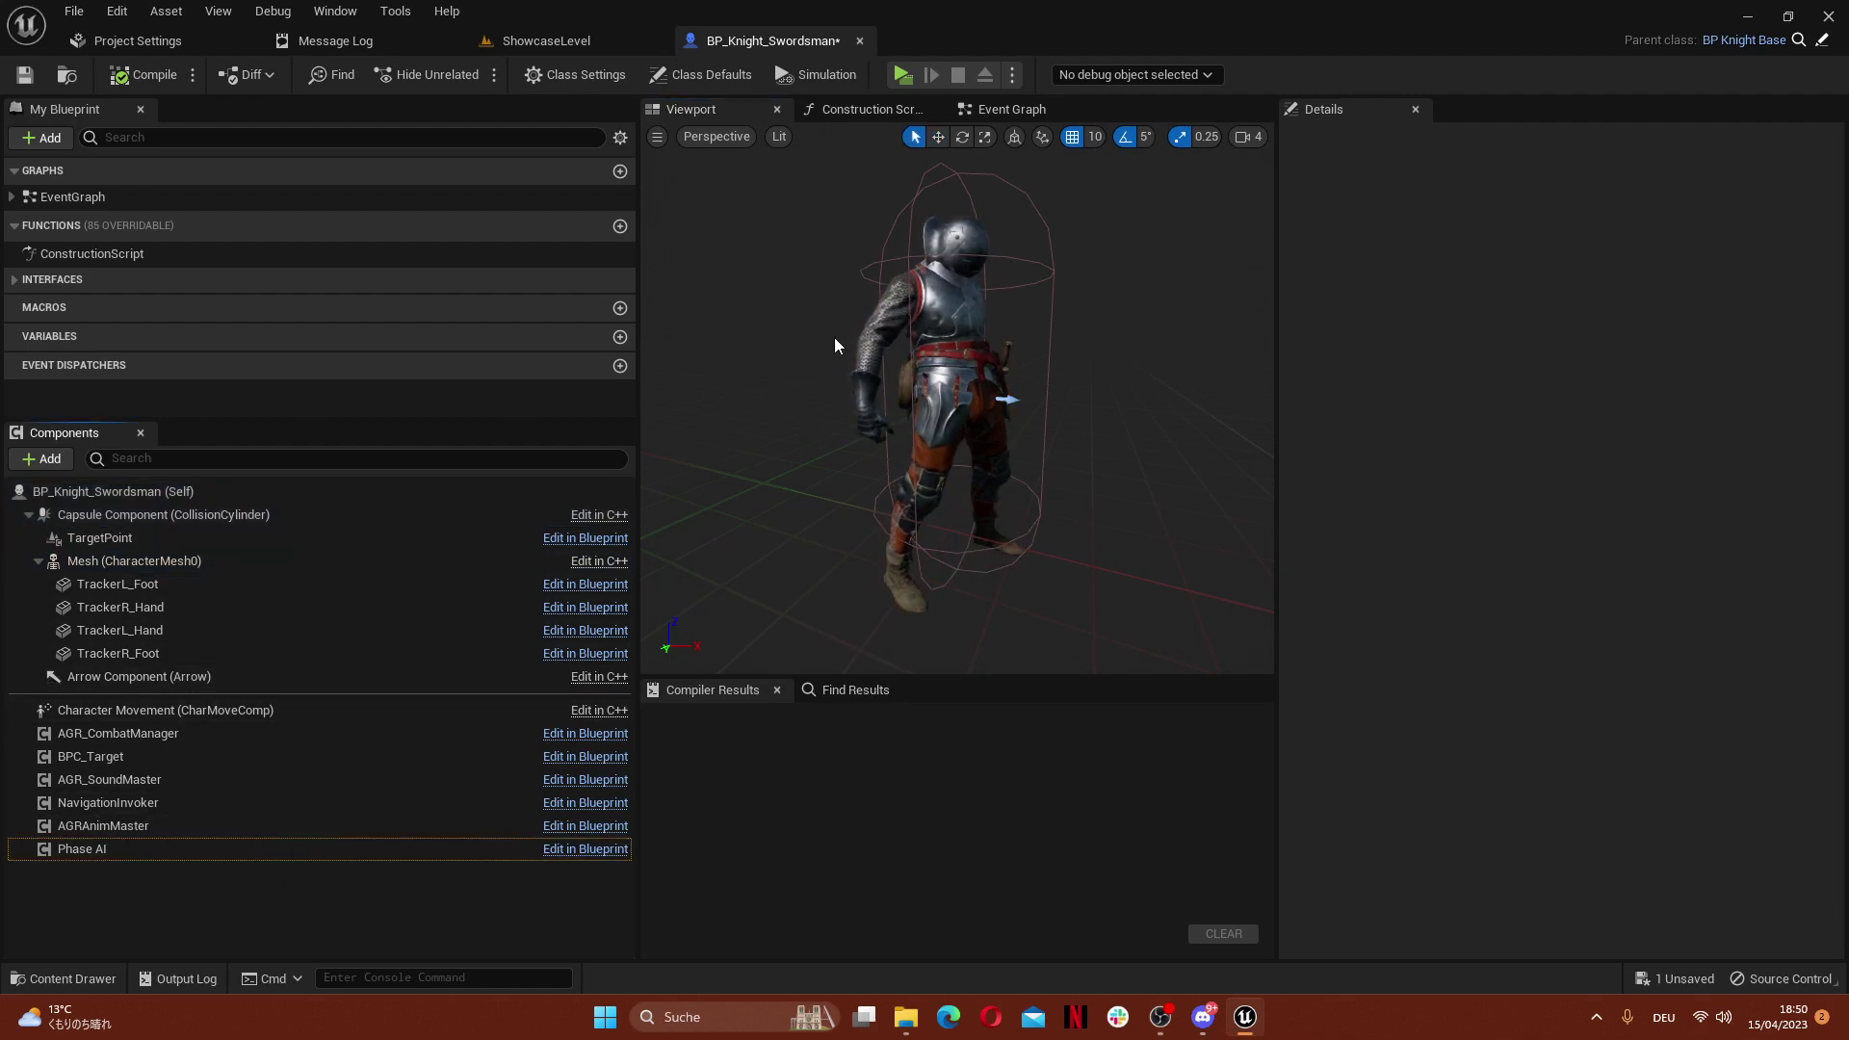
{"action": "left_click", "coordinate": [922, 302]}
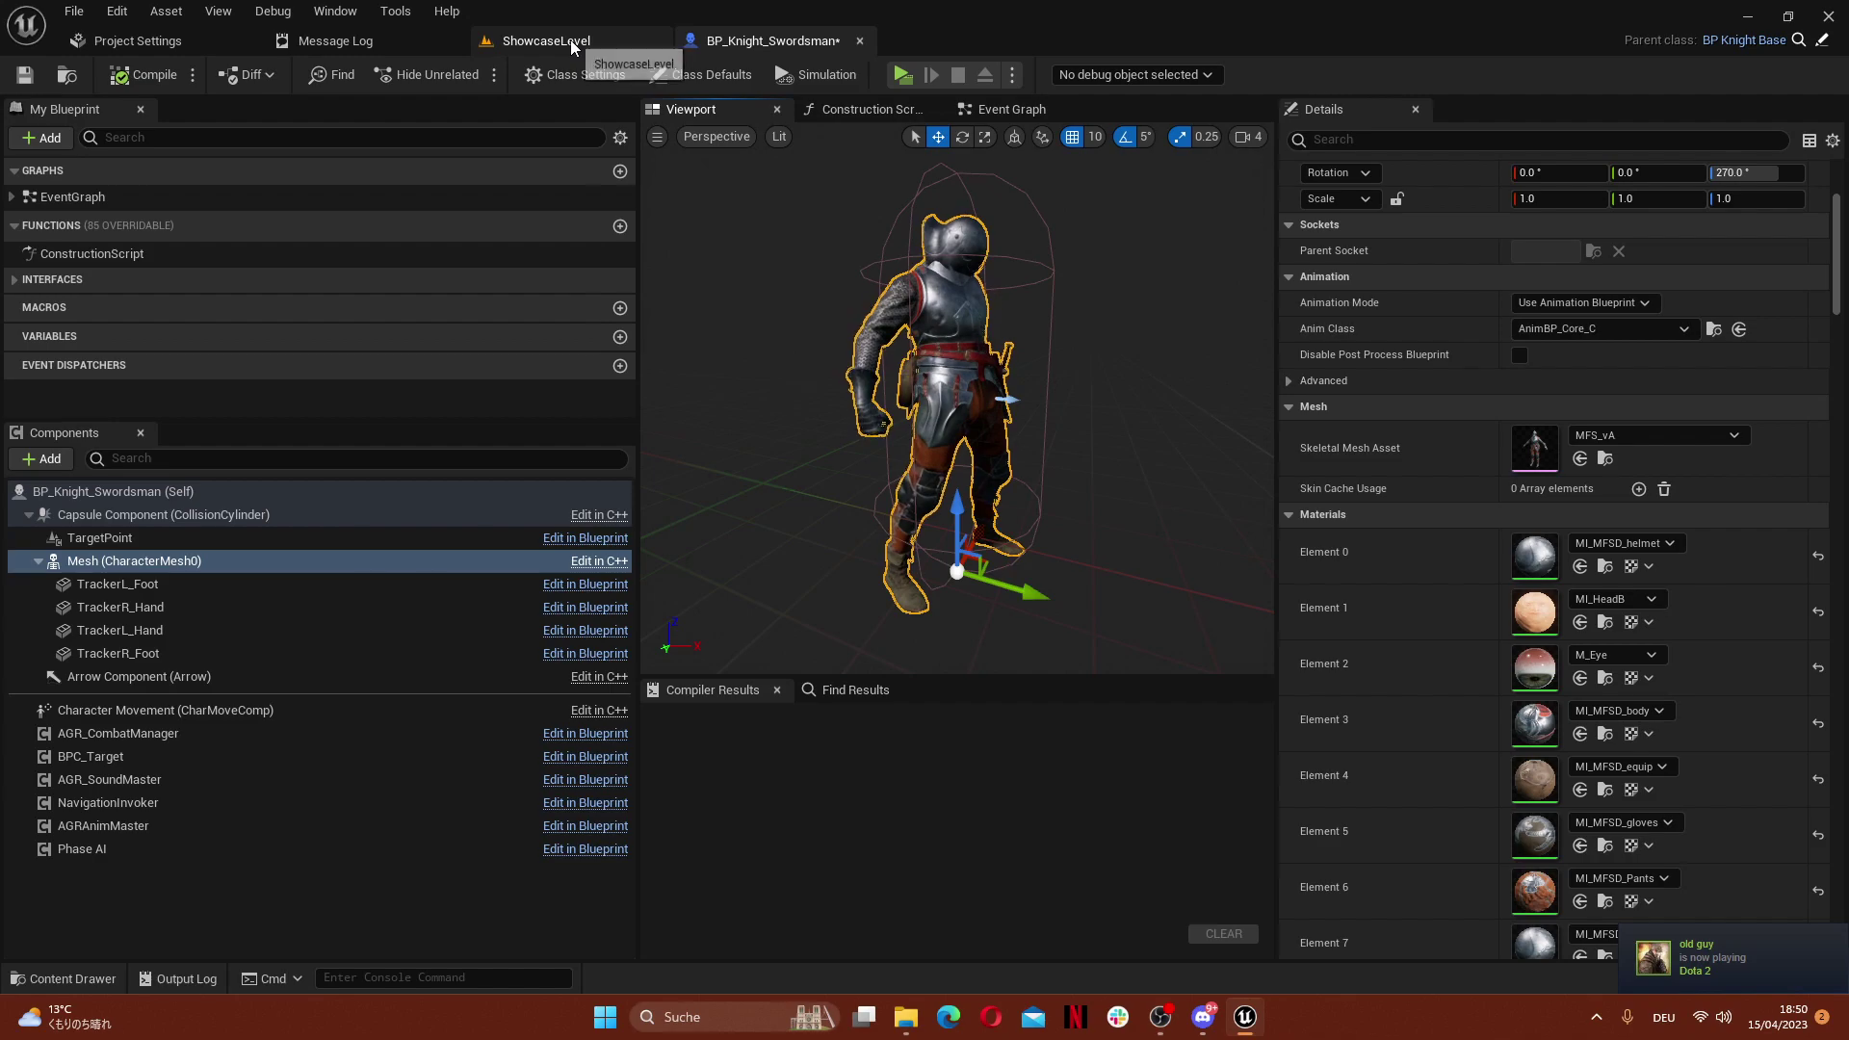
Filter the Swordsman's Phase AI component details for "base" and collapse the Non Combat category
{"action": "left_click", "coordinate": [222, 849]}
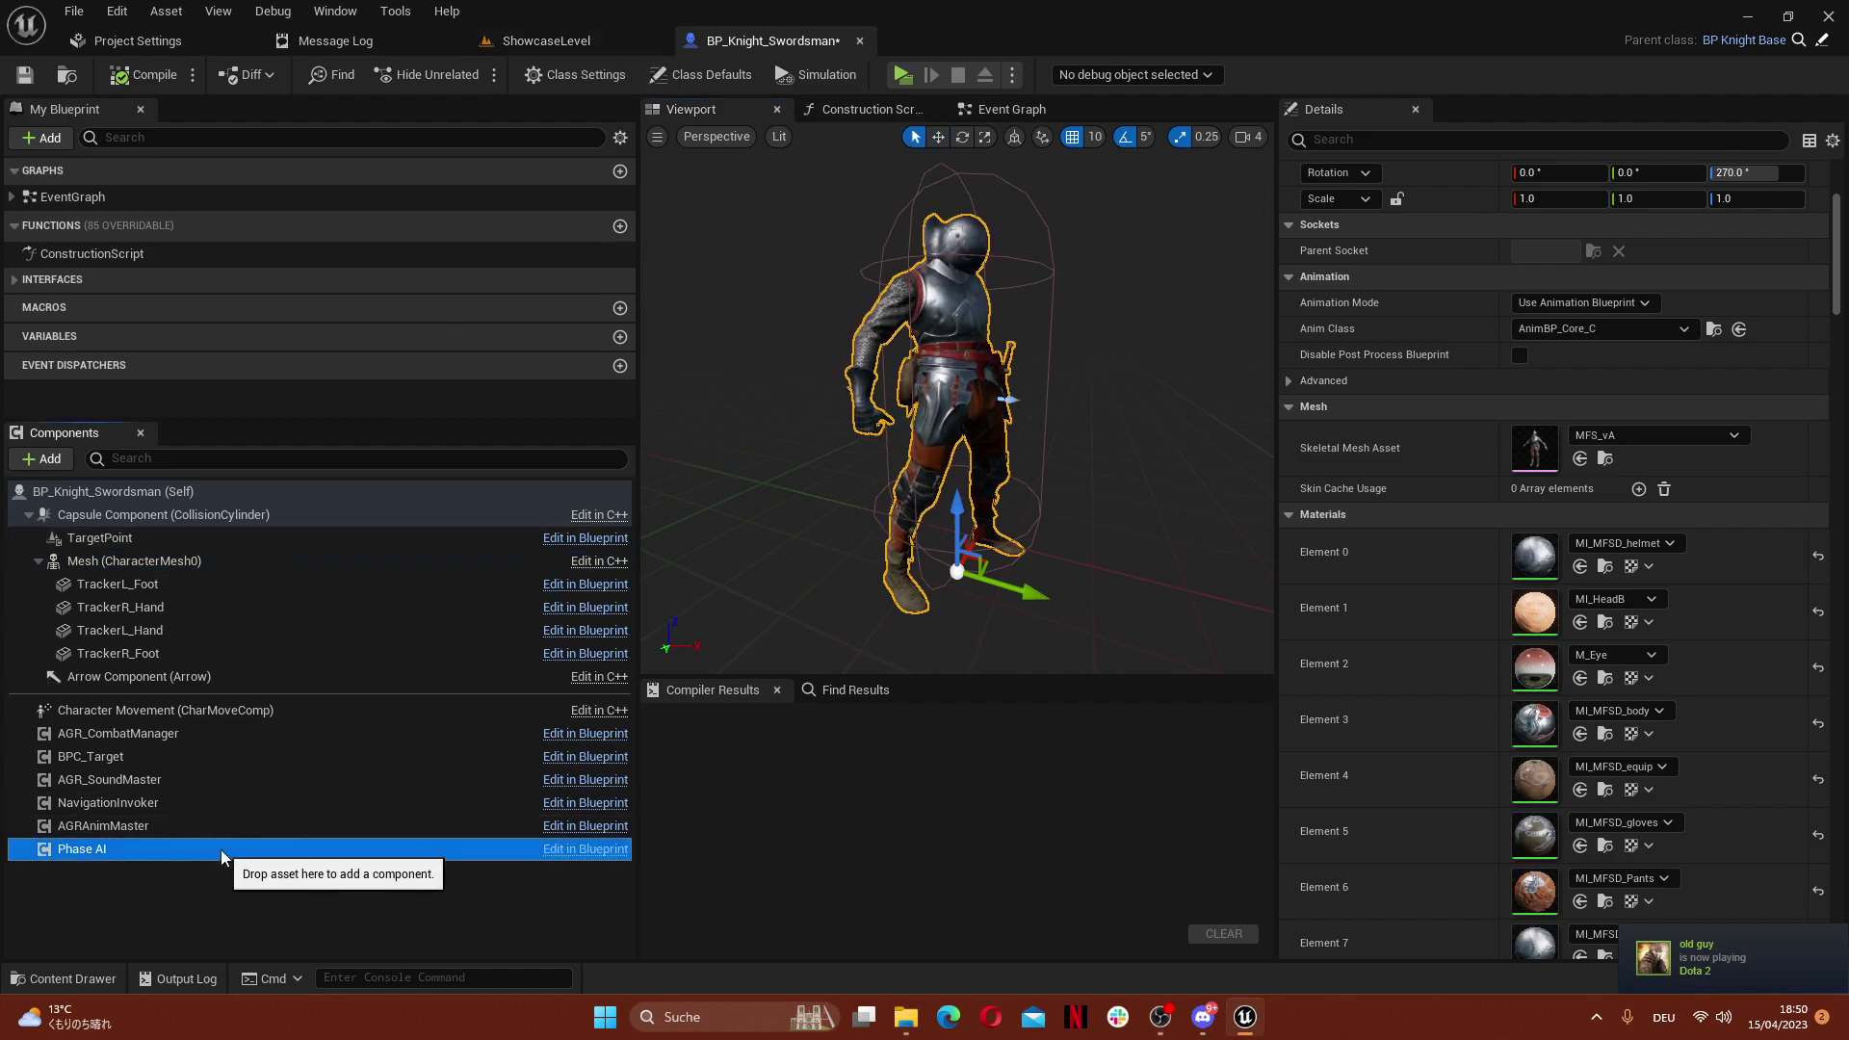
{"action": "scroll", "coordinate": [1449, 719], "scroll_direction": "down", "scroll_amount": 3}
{"action": "scroll", "coordinate": [1449, 719], "scroll_direction": "down", "scroll_amount": 3}
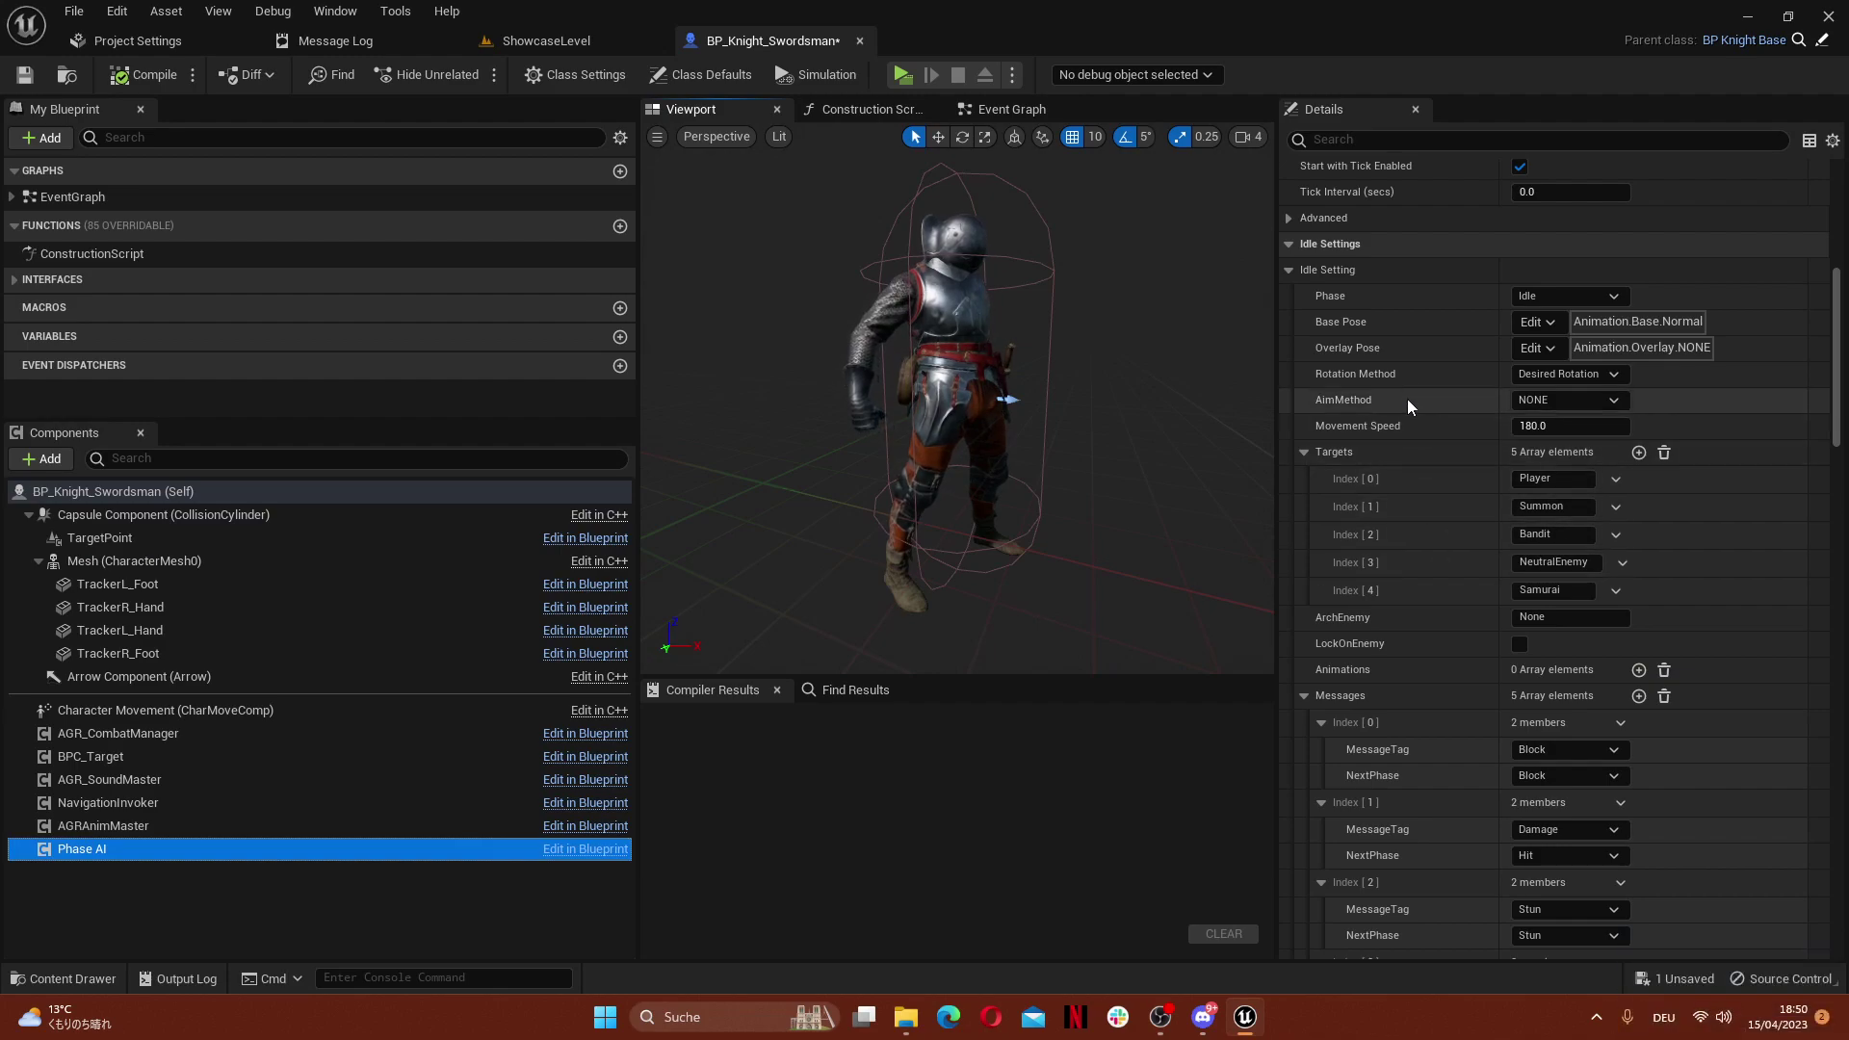
{"action": "left_click", "coordinate": [1432, 140]}
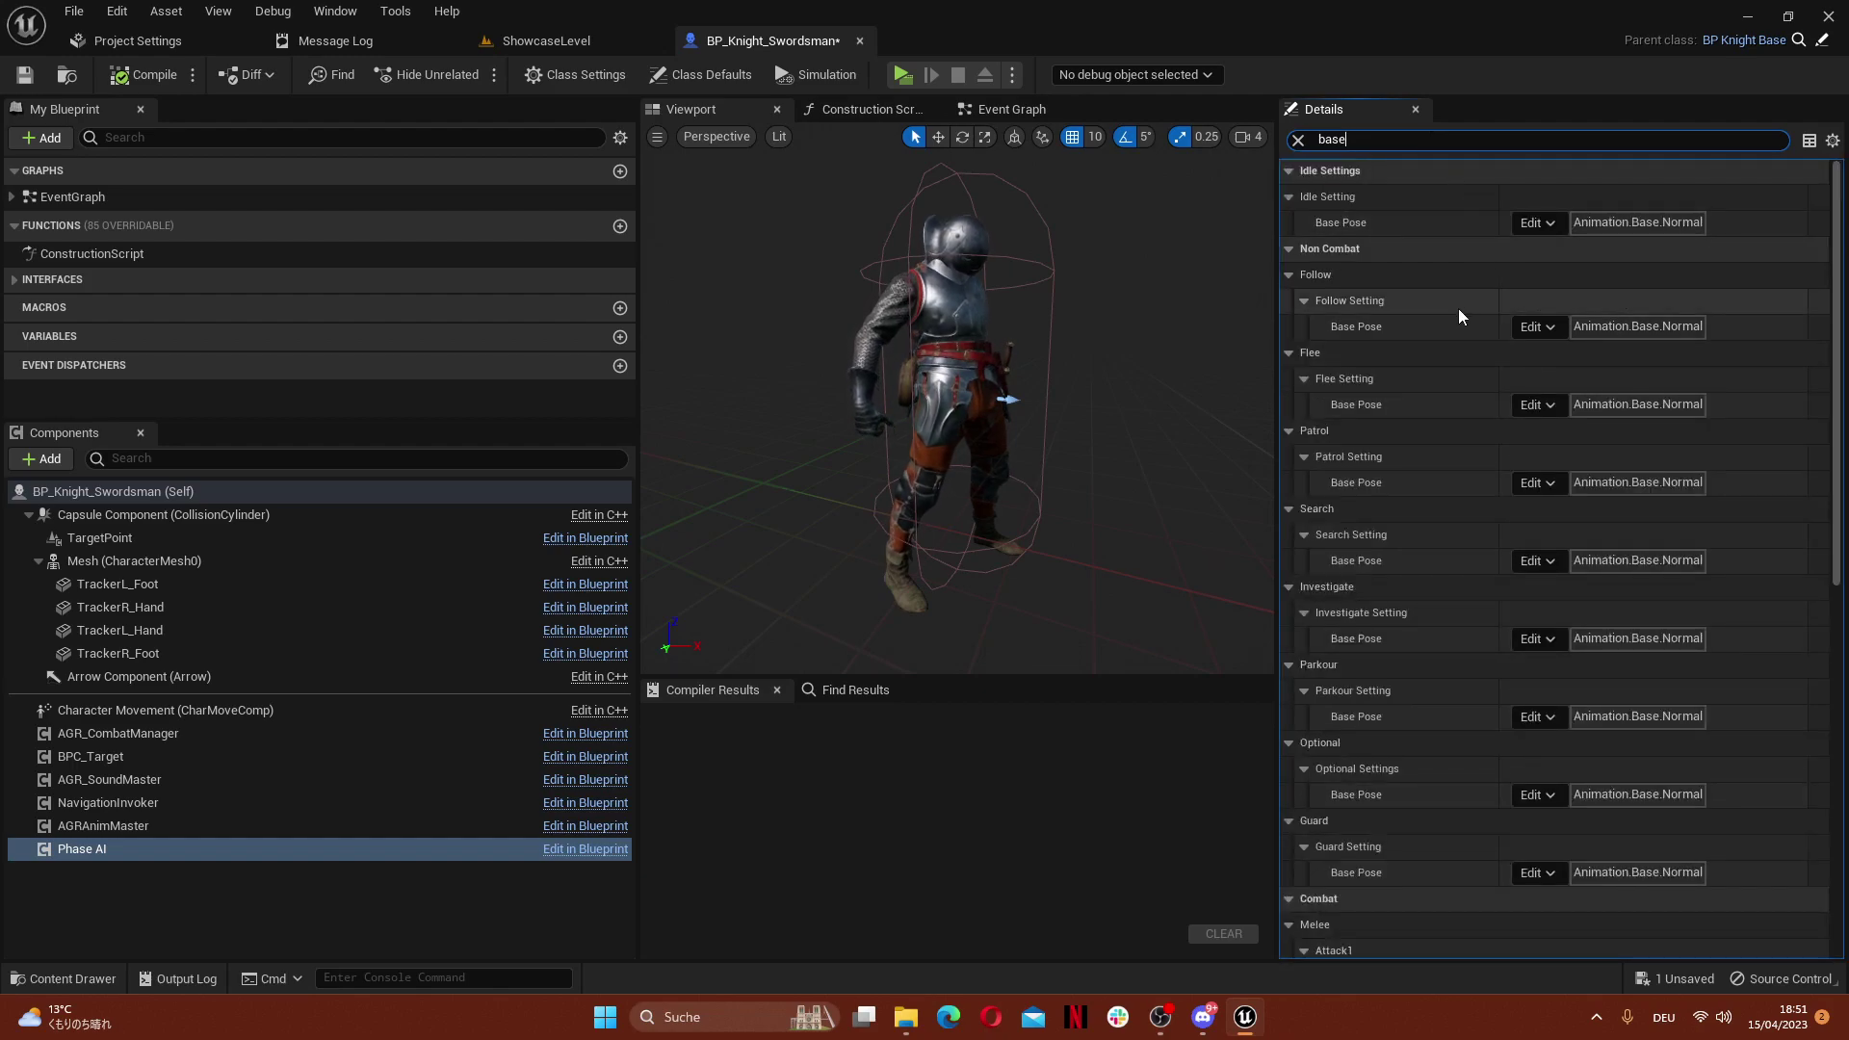
{"action": "scroll", "coordinate": [1458, 308], "scroll_direction": "down", "scroll_amount": 1}
{"action": "left_click", "coordinate": [1310, 221]}
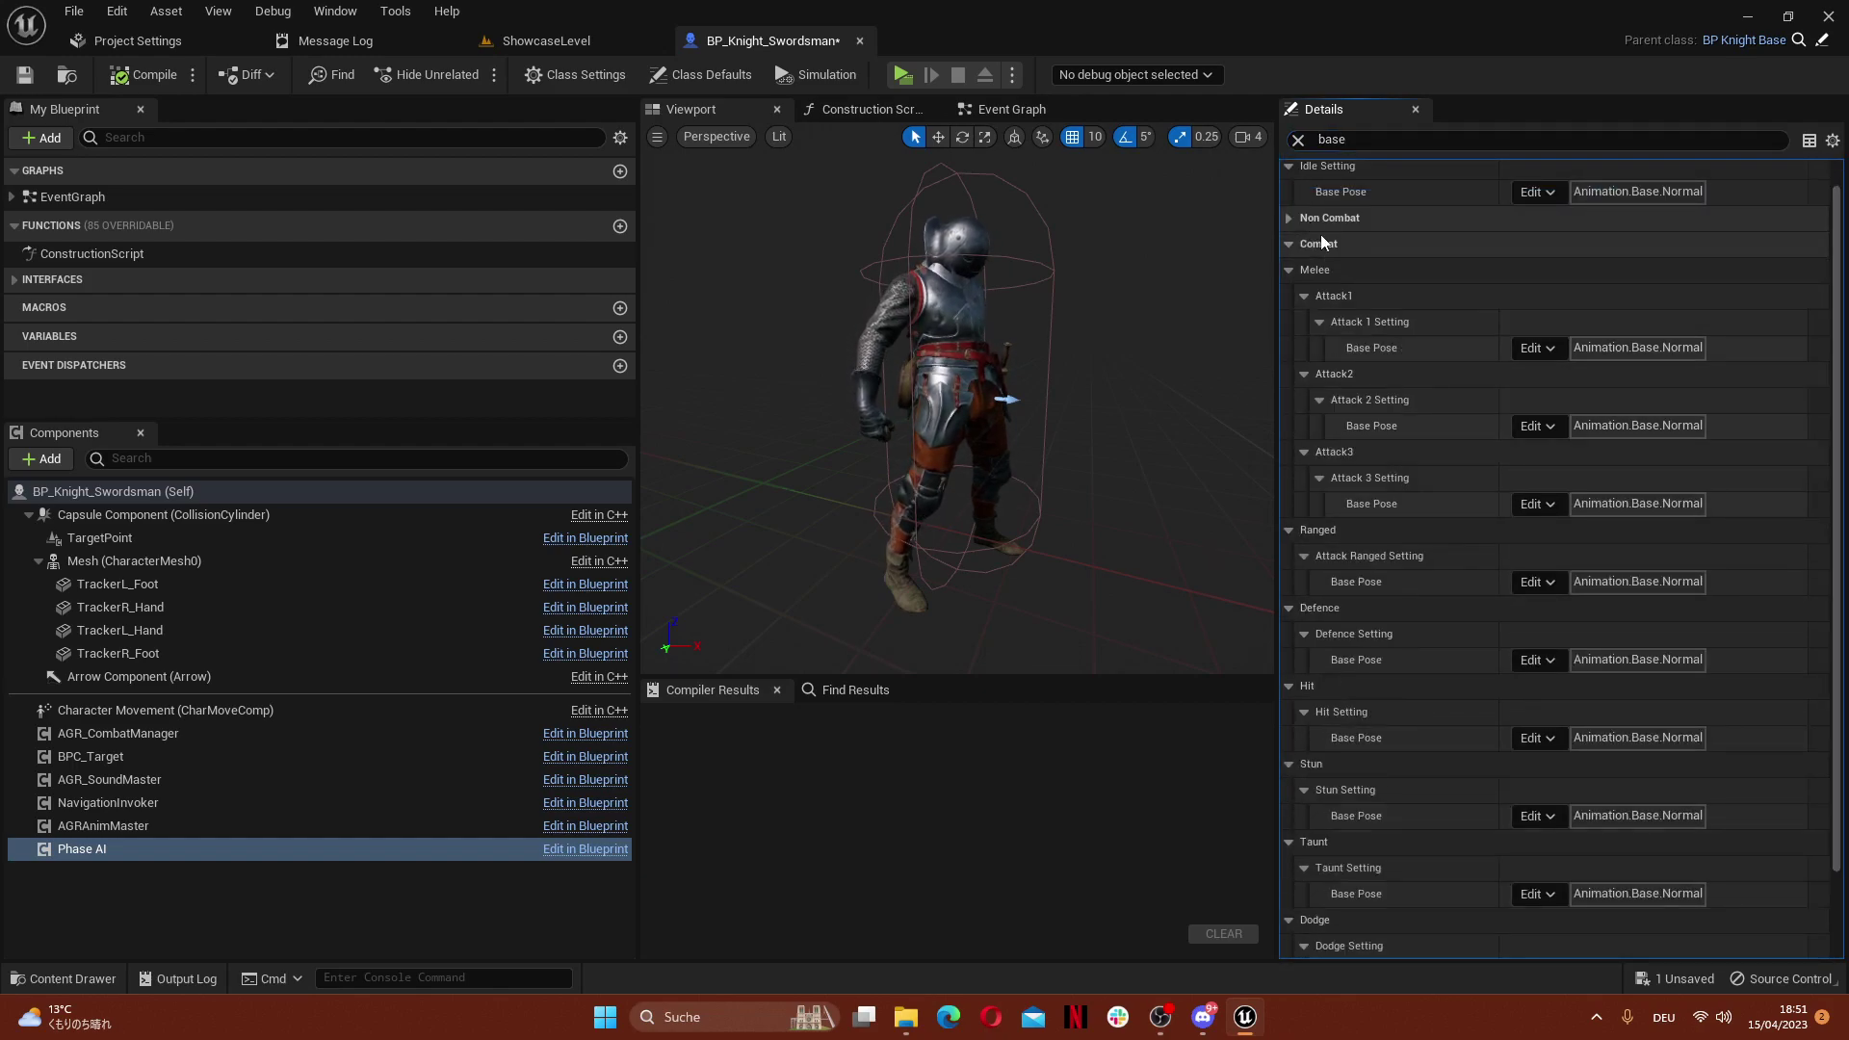
Set the Attack 1 Setting's Base Pose to Animation.Base.Sword and copy that property value
{"action": "left_click", "coordinate": [1538, 349]}
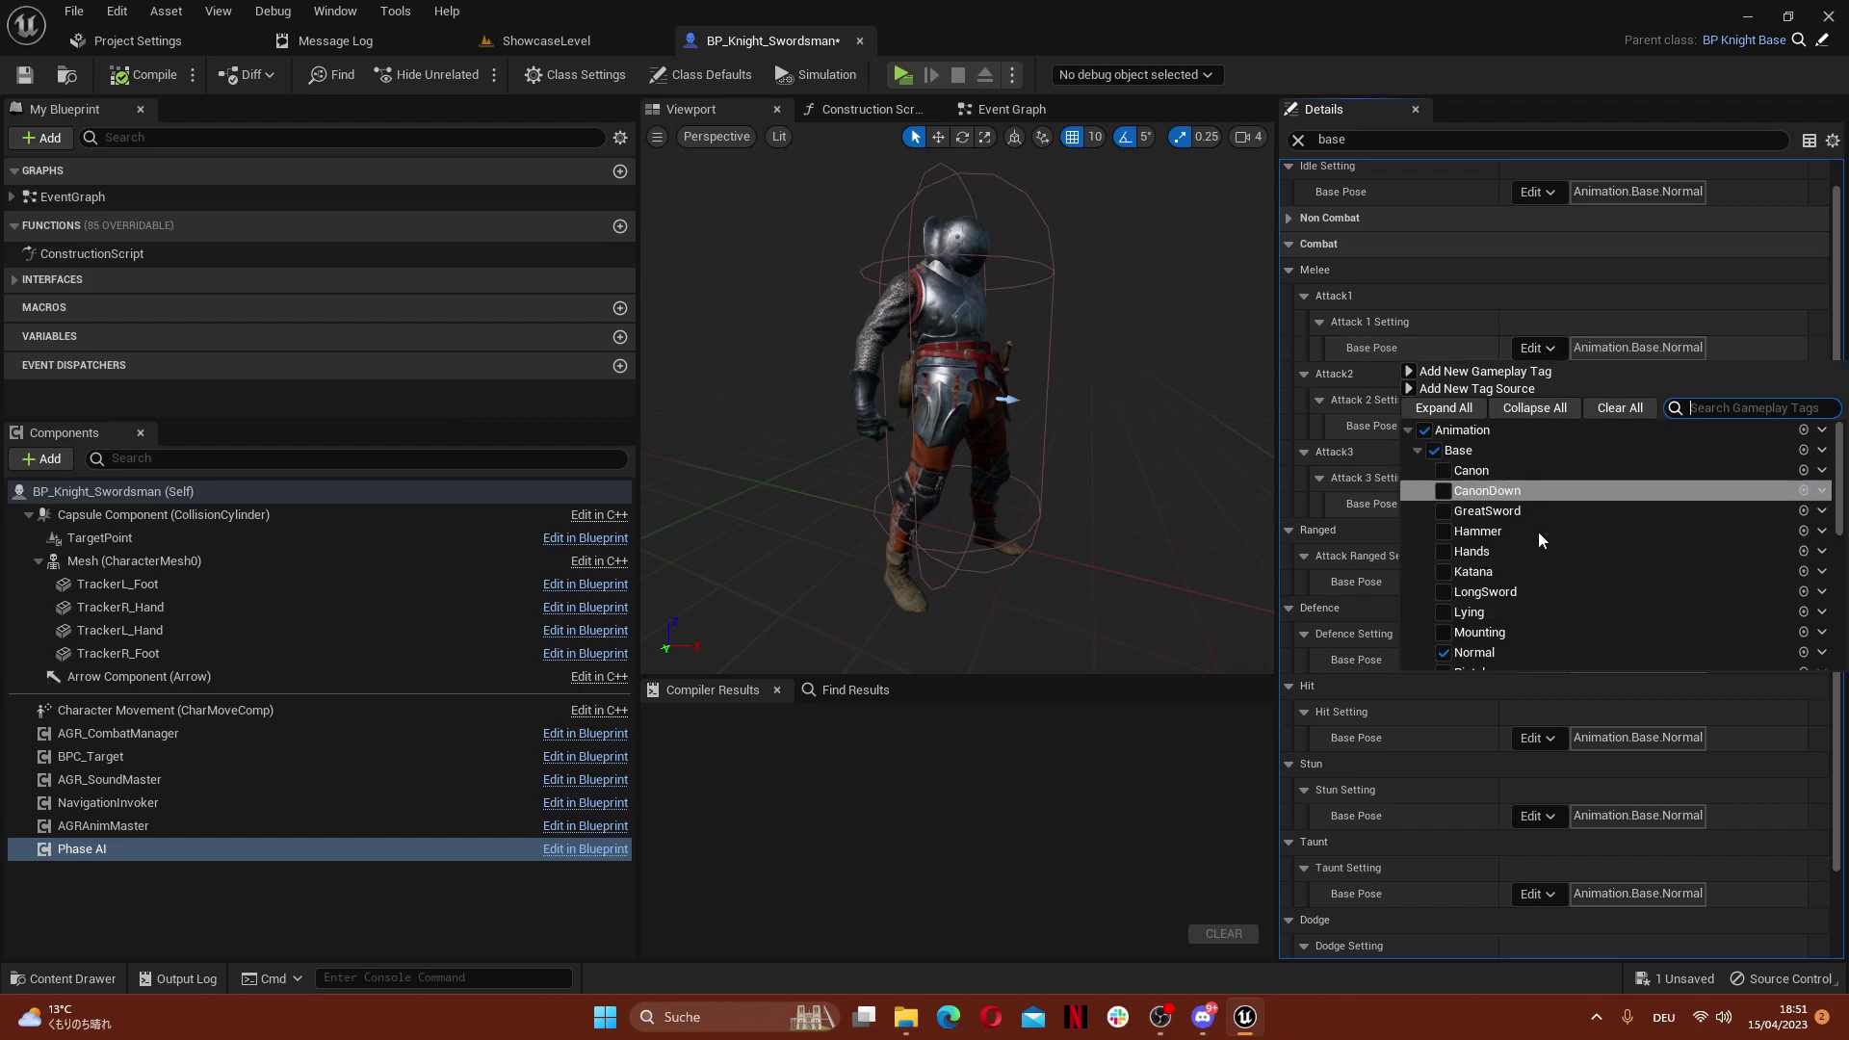
{"action": "scroll", "coordinate": [1576, 626], "scroll_direction": "down", "scroll_amount": 3}
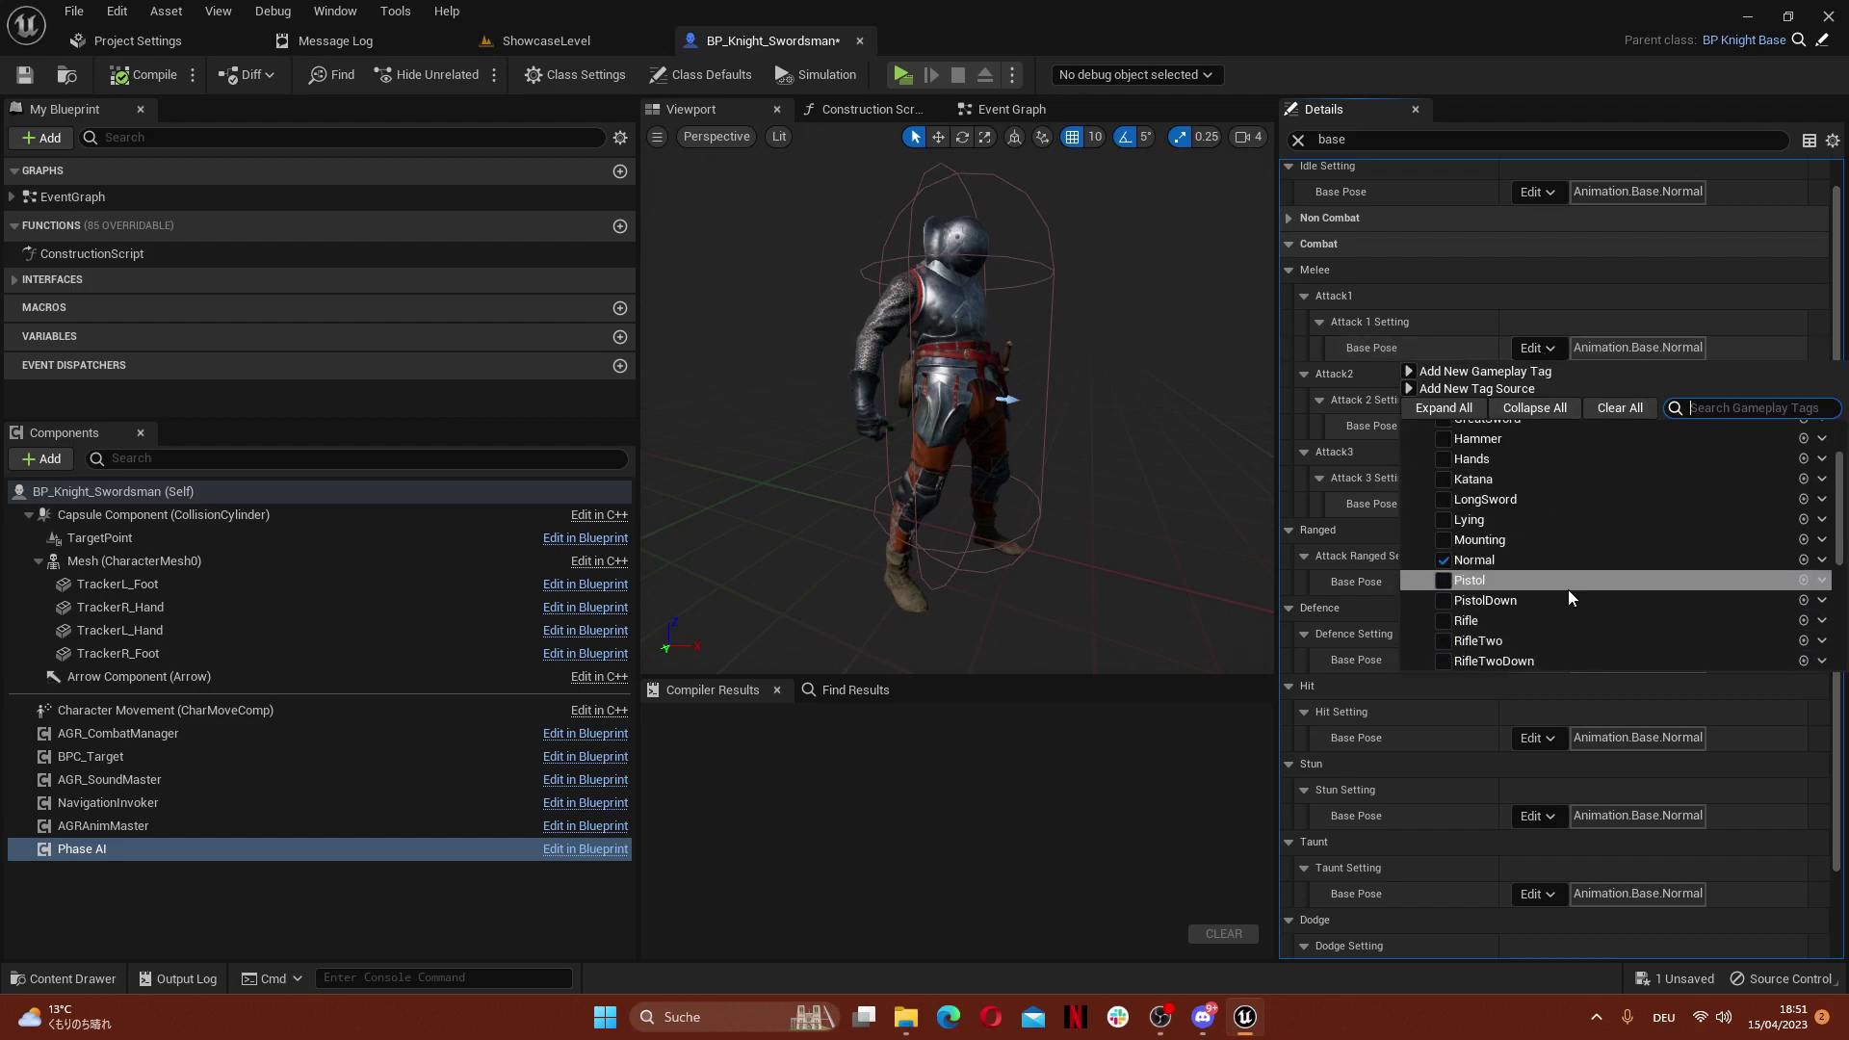
{"action": "scroll", "coordinate": [1560, 589], "scroll_direction": "down", "scroll_amount": 3}
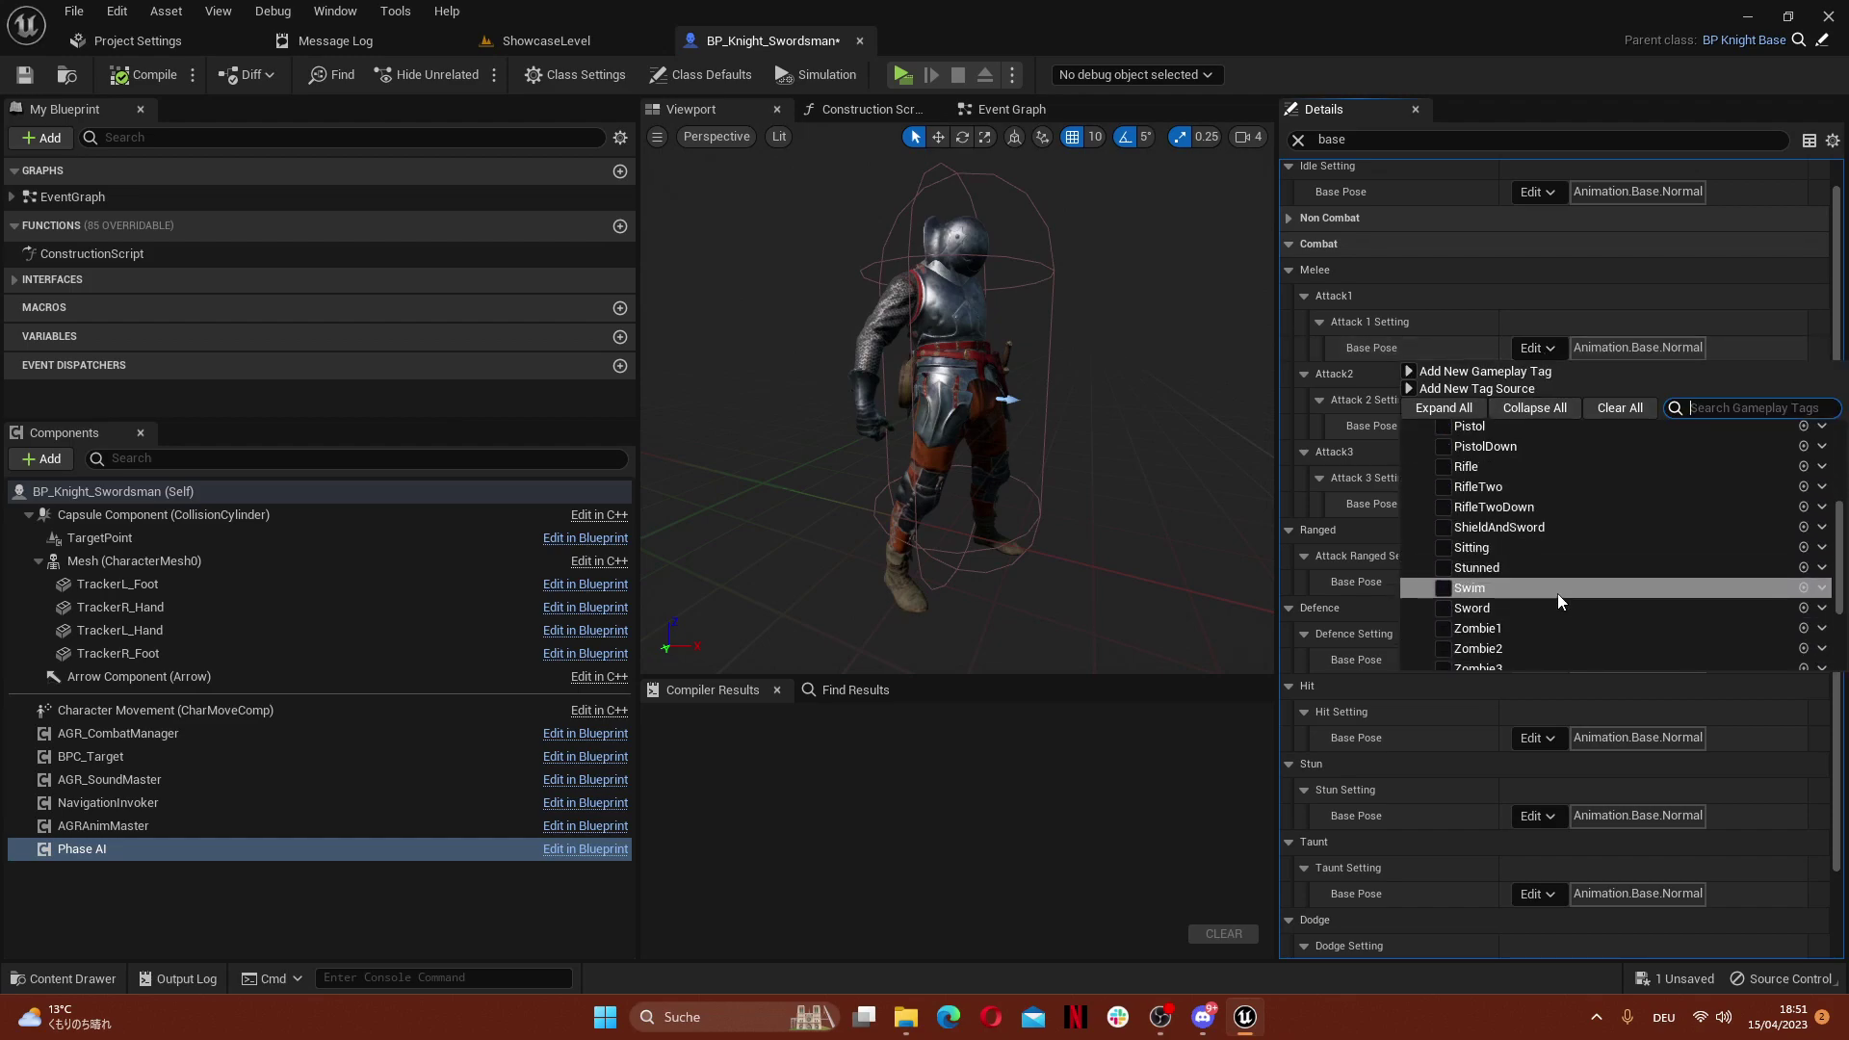
{"action": "left_click", "coordinate": [1440, 609]}
{"action": "right_click", "coordinate": [1352, 346]}
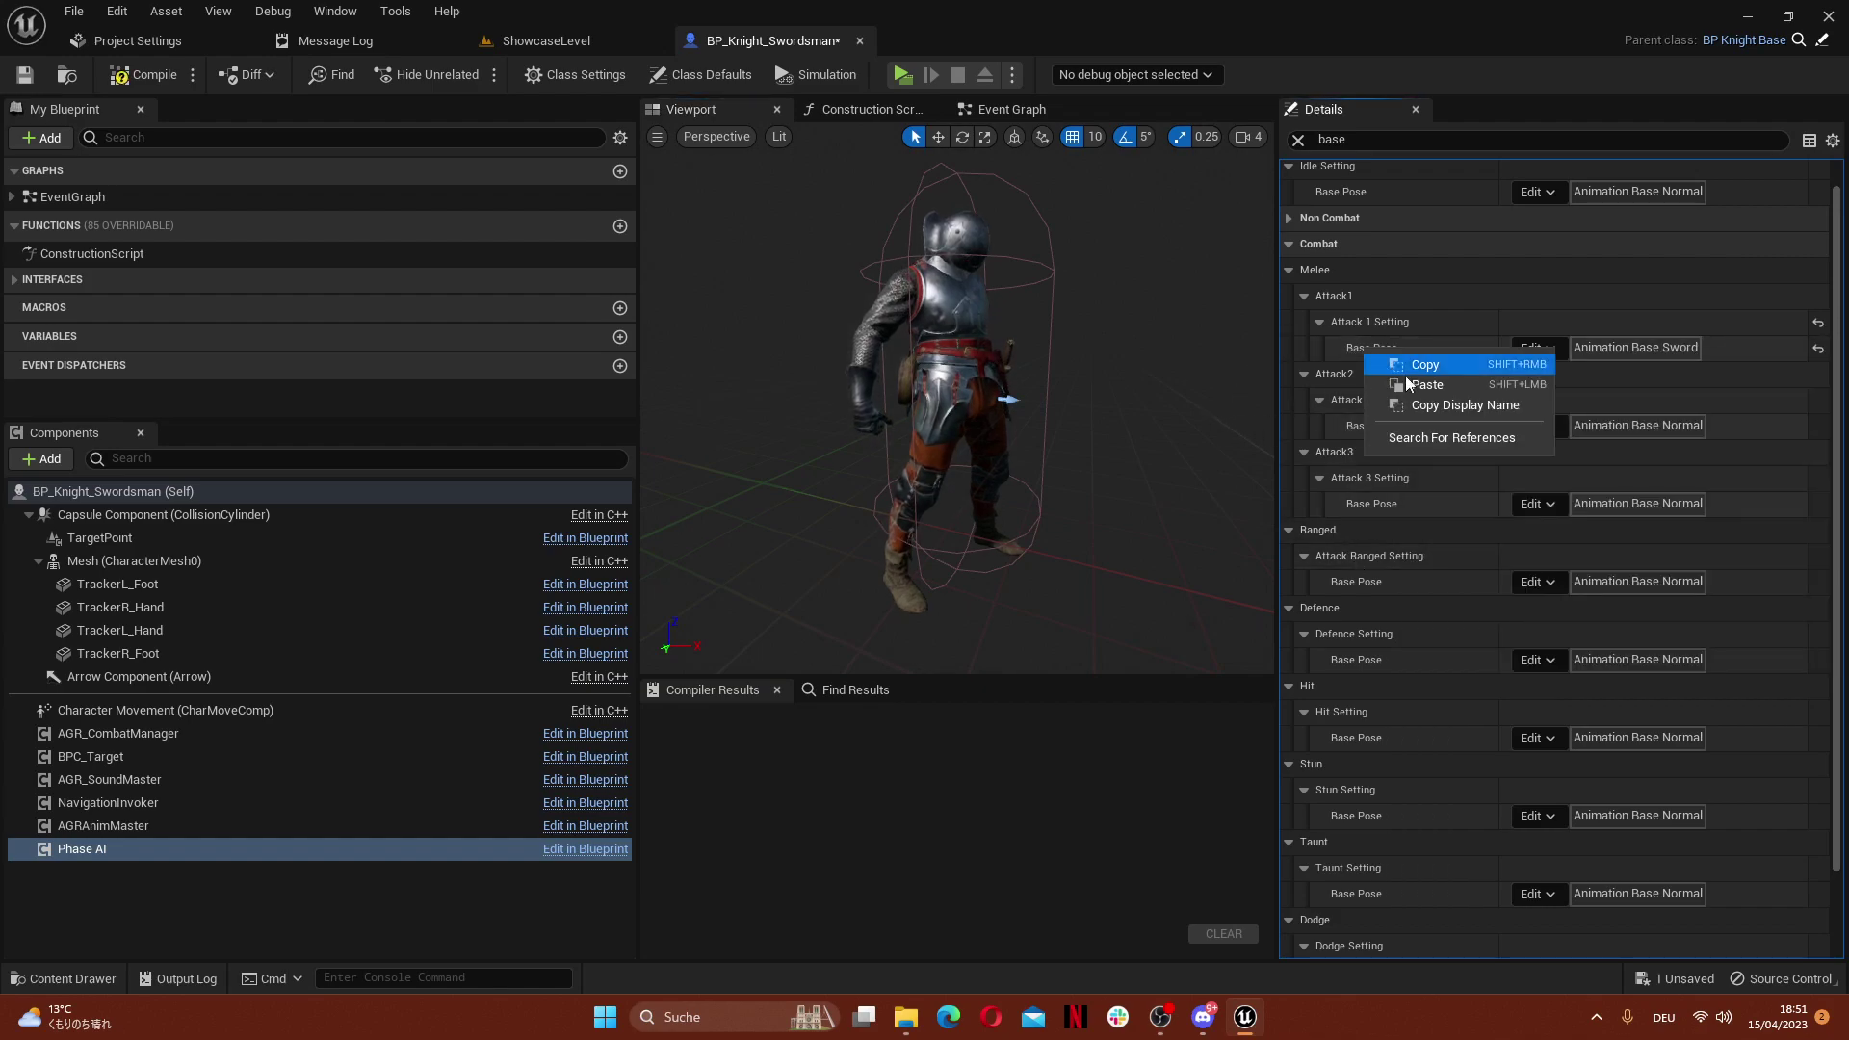
{"action": "left_click", "coordinate": [1437, 370]}
Paste the copied Sword base pose into the Attack 2 Setting and undo the stray pastes in the Search and Investigate settings
{"action": "scroll", "coordinate": [1387, 404], "scroll_direction": "up", "scroll_amount": 1}
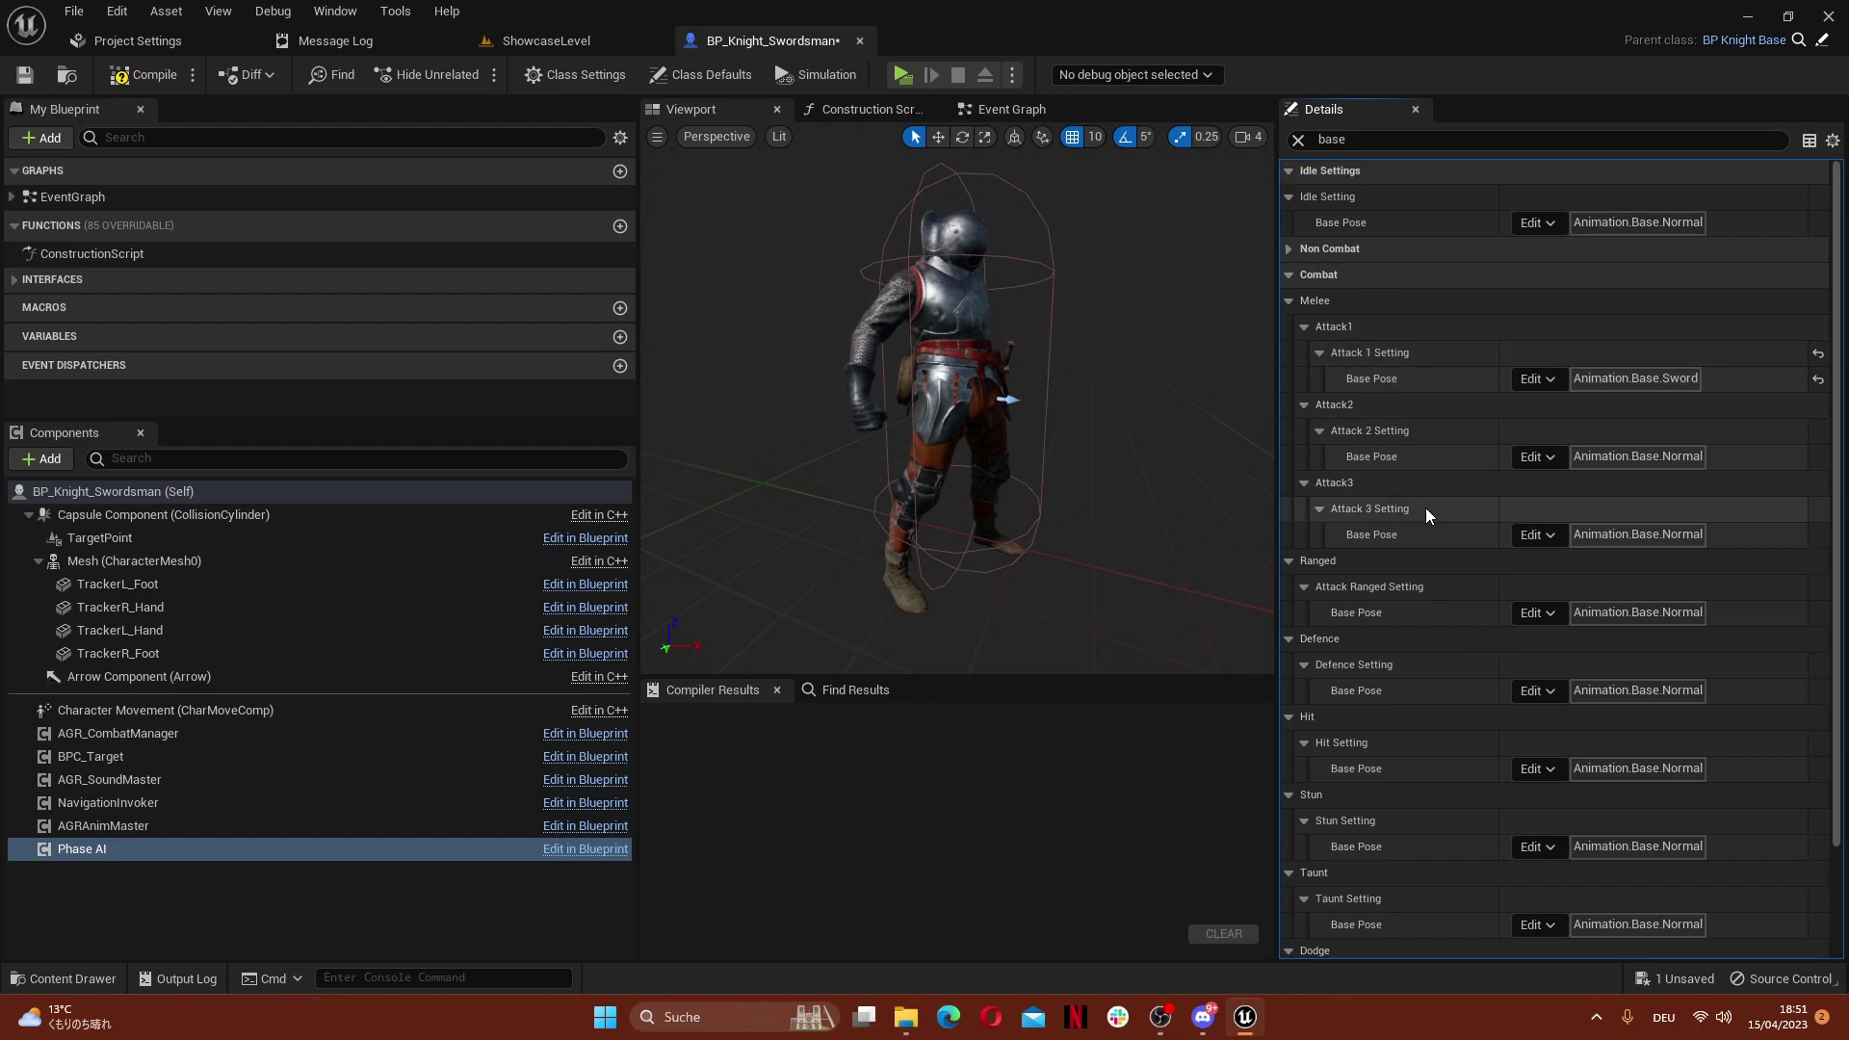
{"action": "left_click", "coordinate": [1310, 249]}
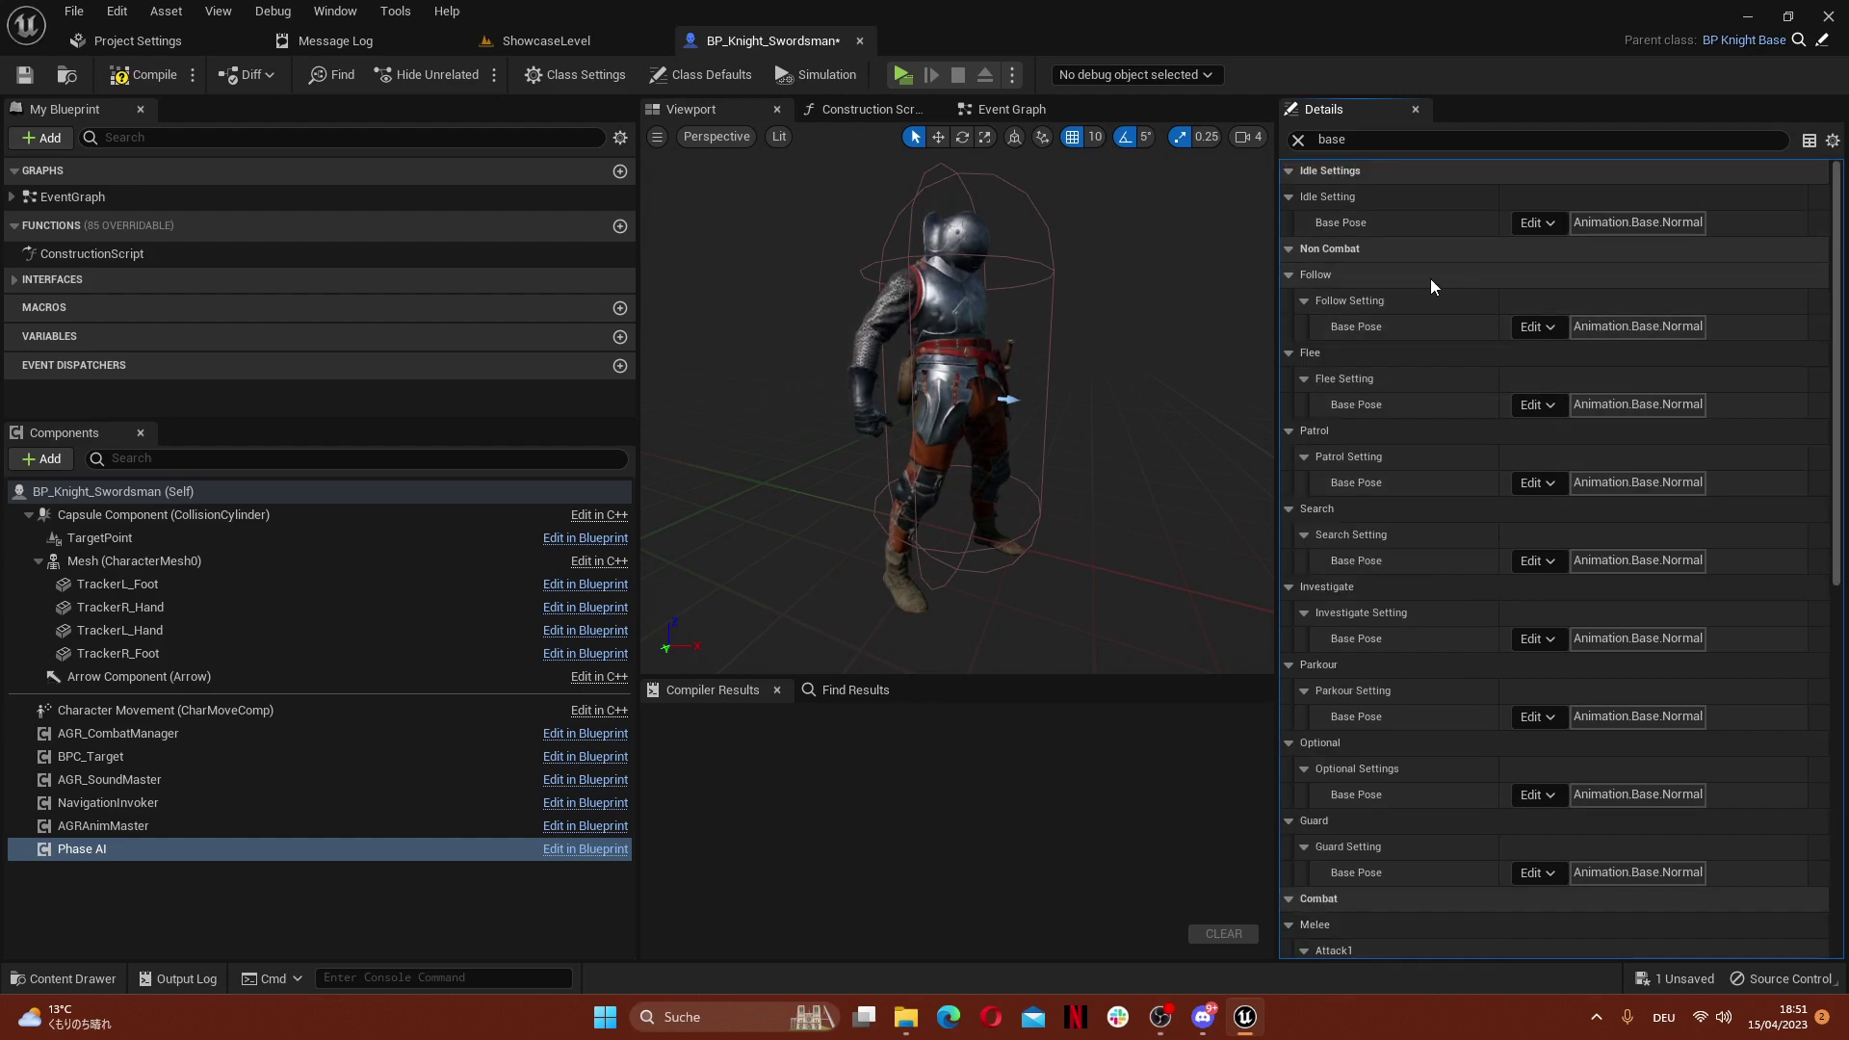
{"action": "left_click", "coordinate": [1327, 249]}
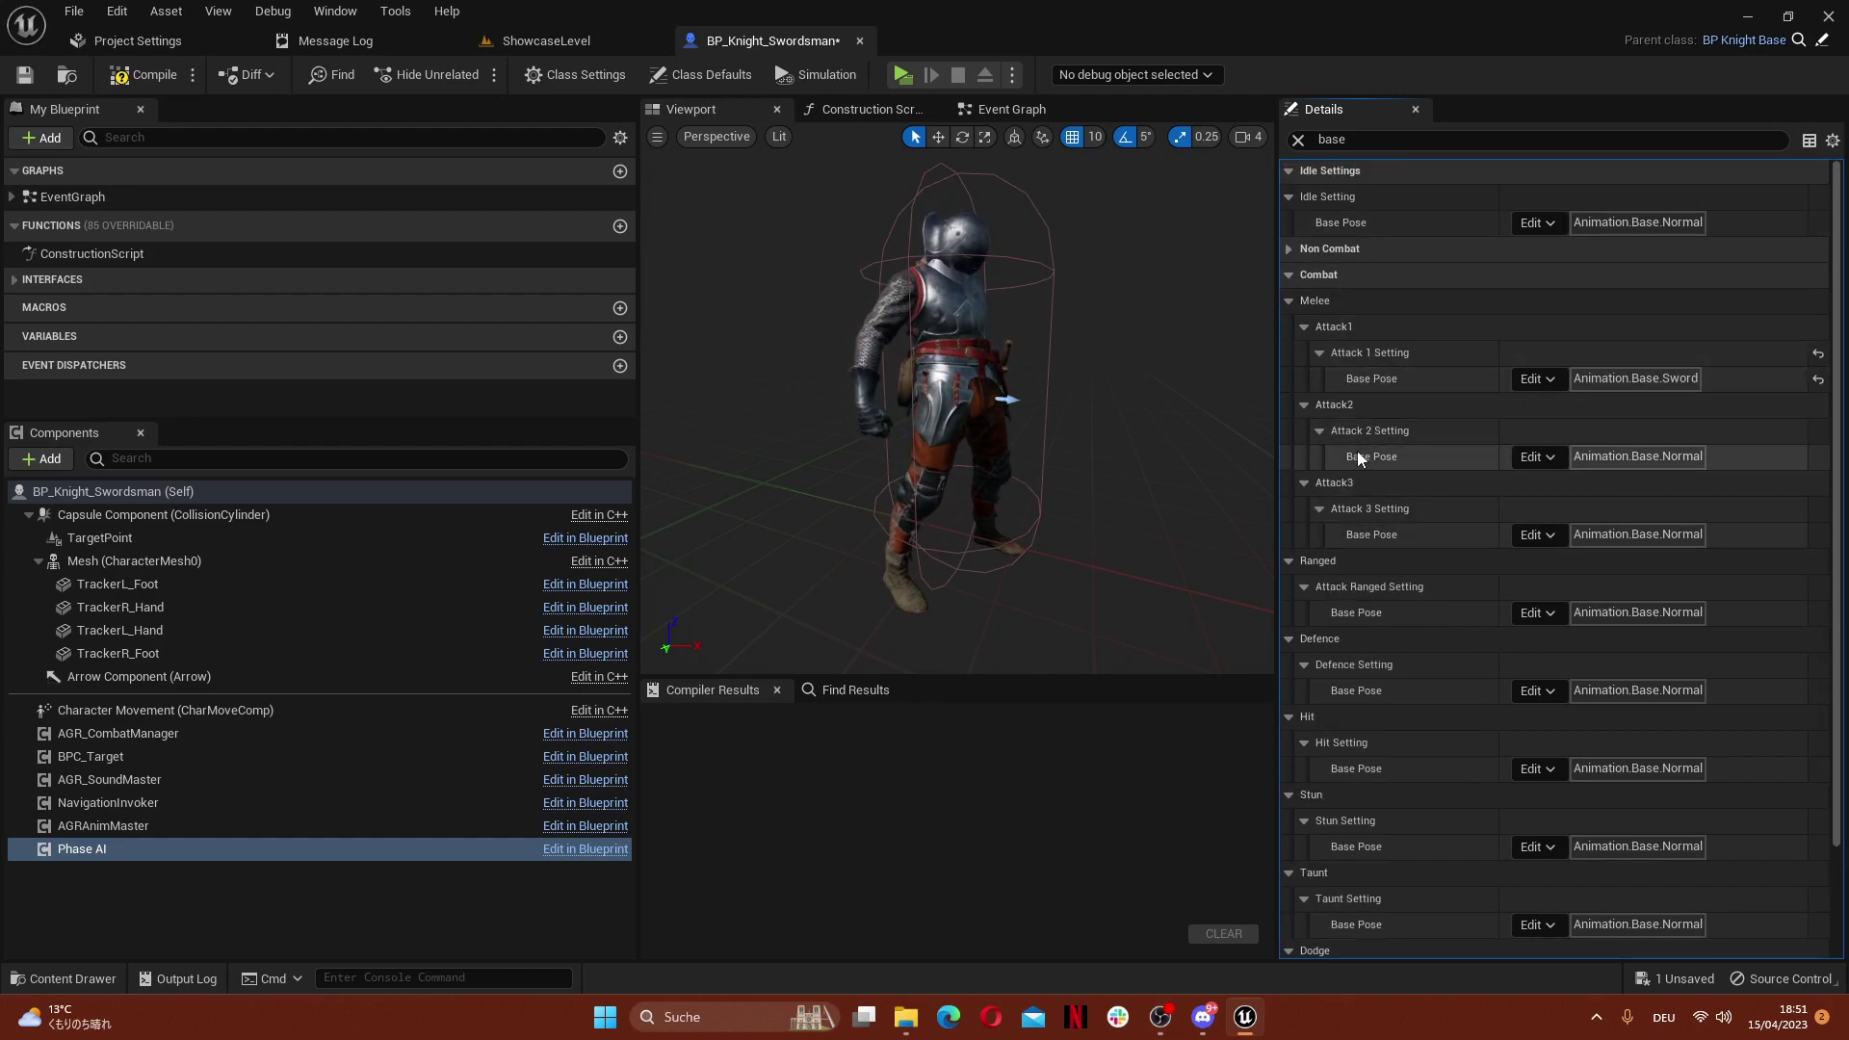
{"action": "left_click", "coordinate": [1372, 563], "text": "shift"}
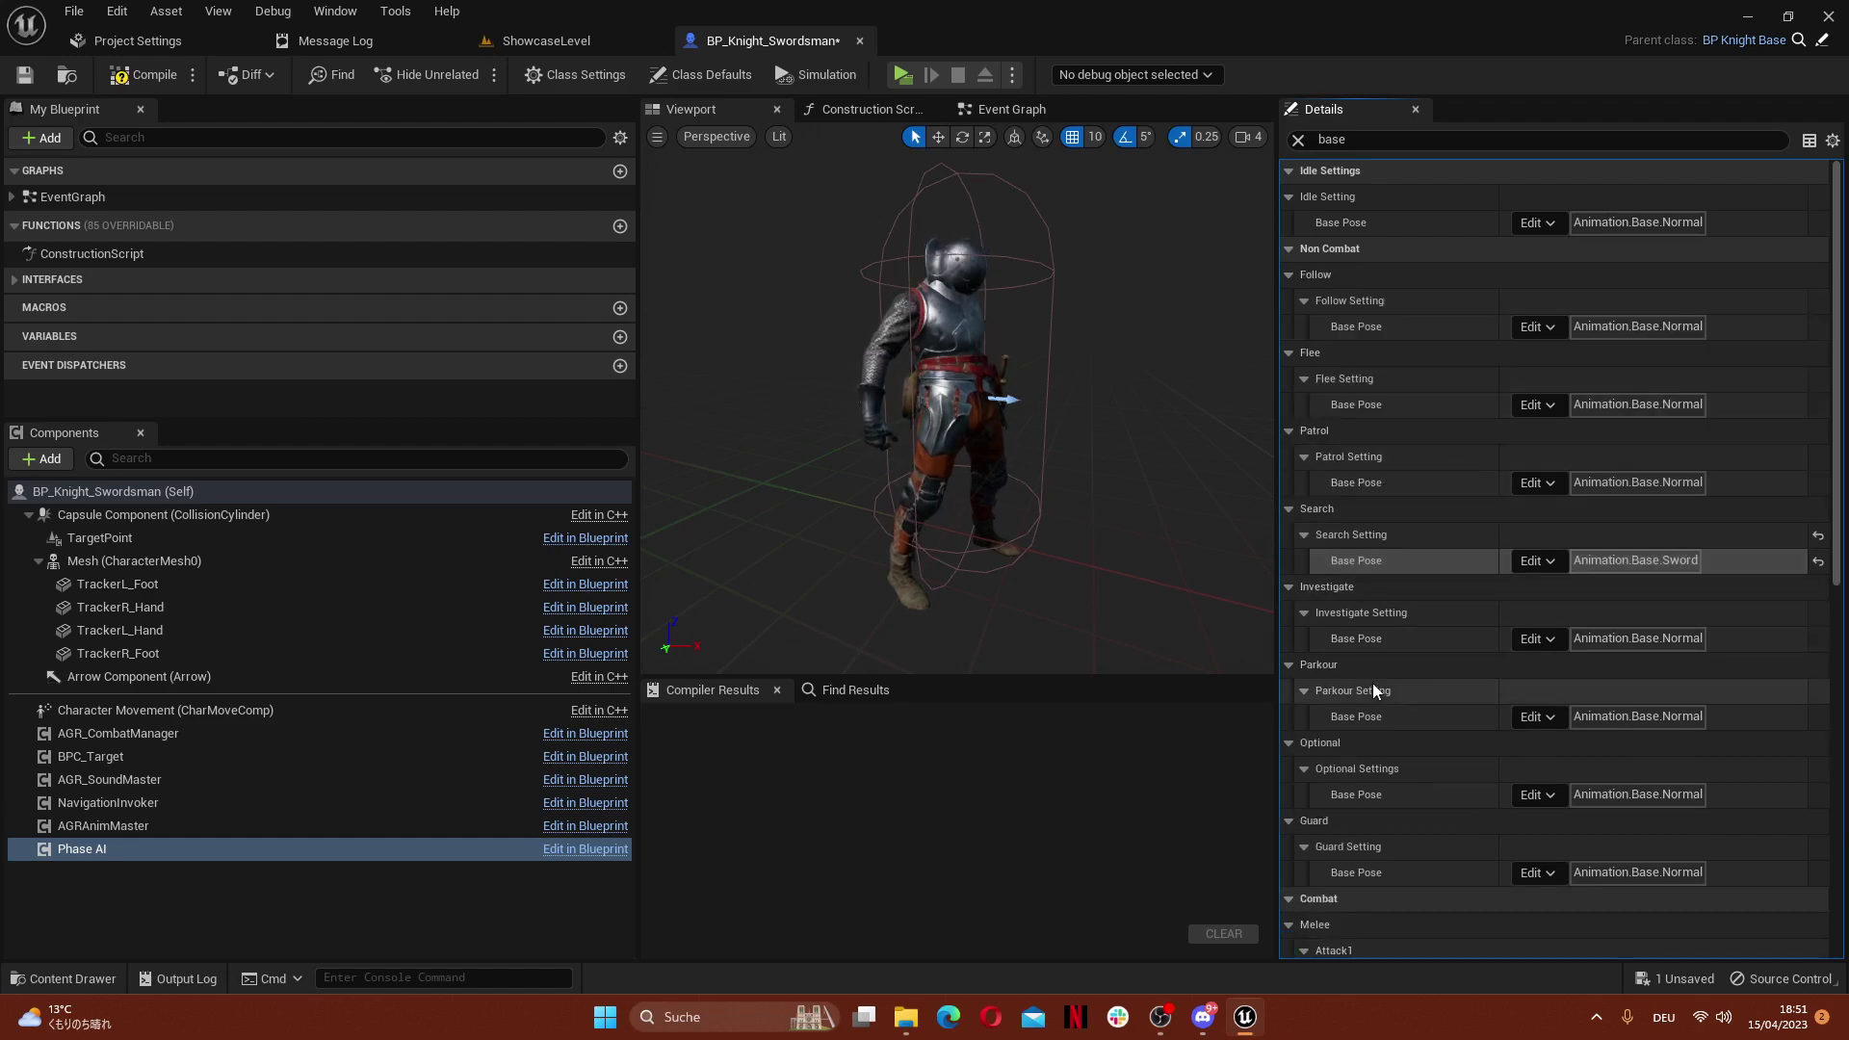
{"action": "left_click", "coordinate": [1366, 640], "text": "shift"}
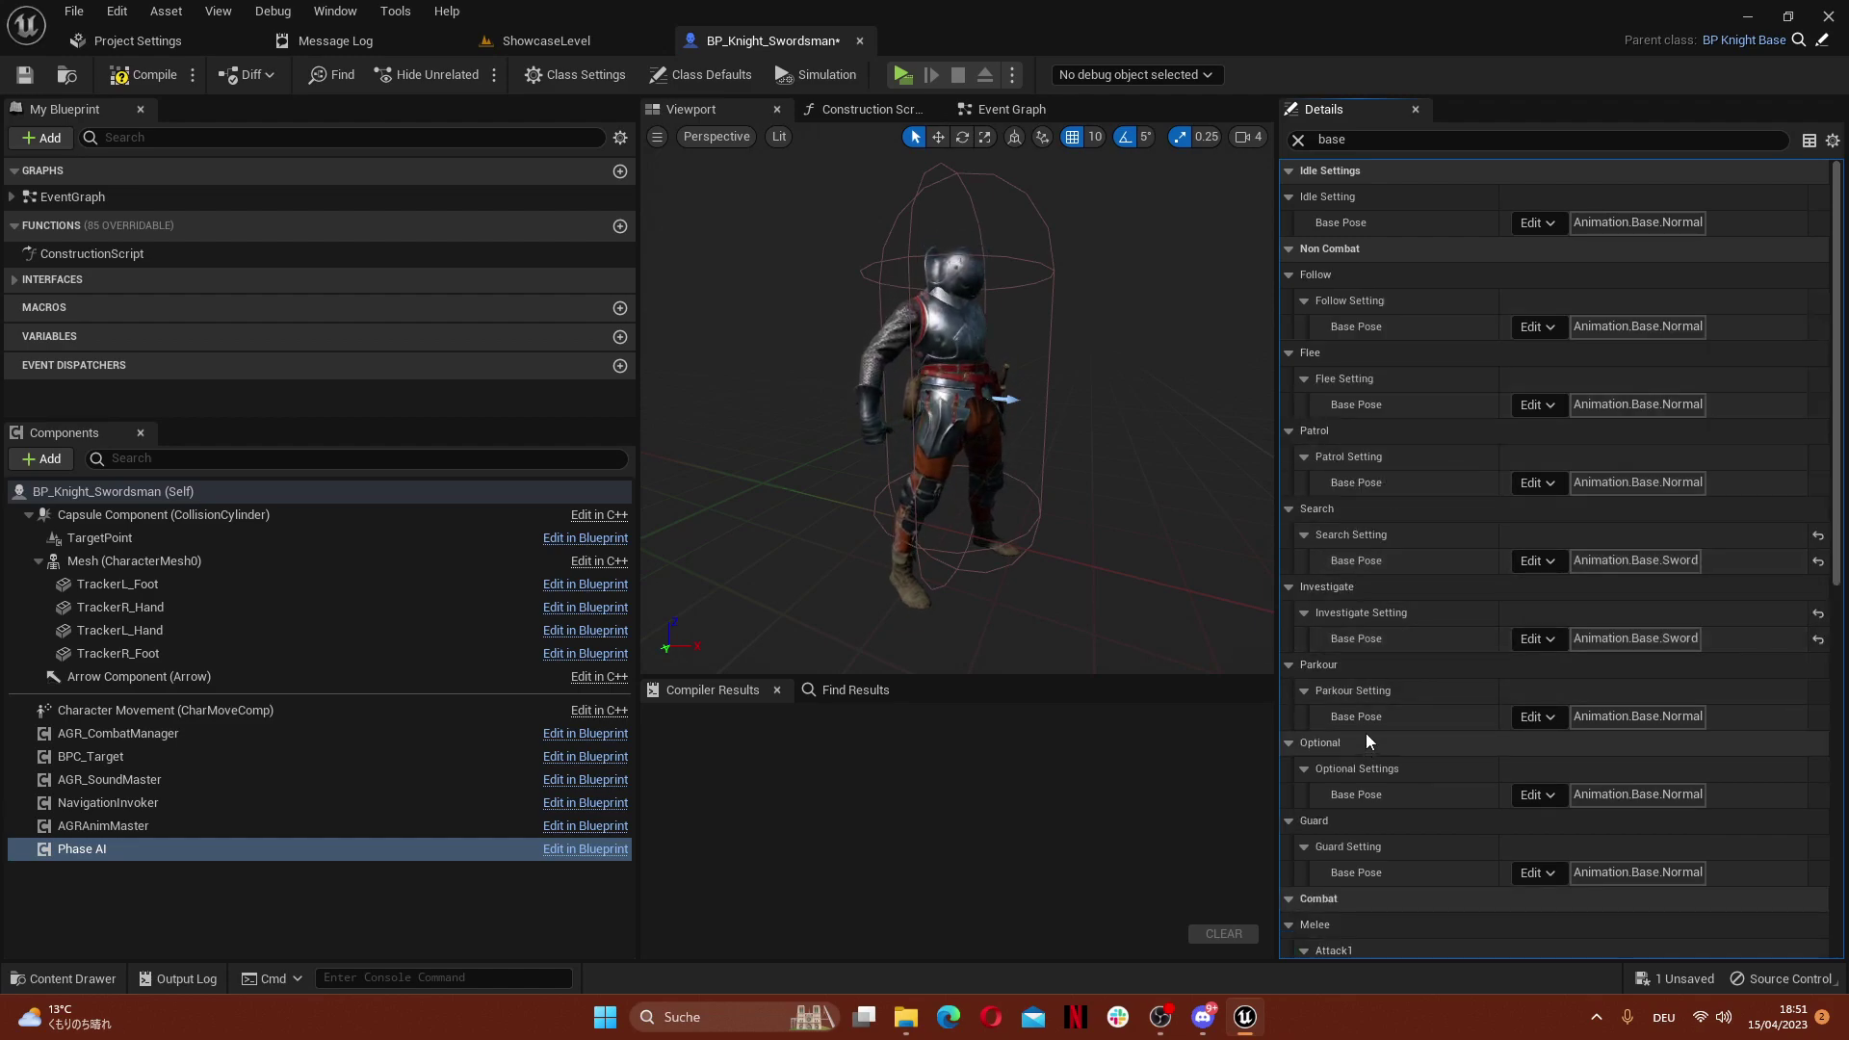
{"action": "key", "text": "ctrl+z"}
{"action": "key", "text": "ctrl+z"}
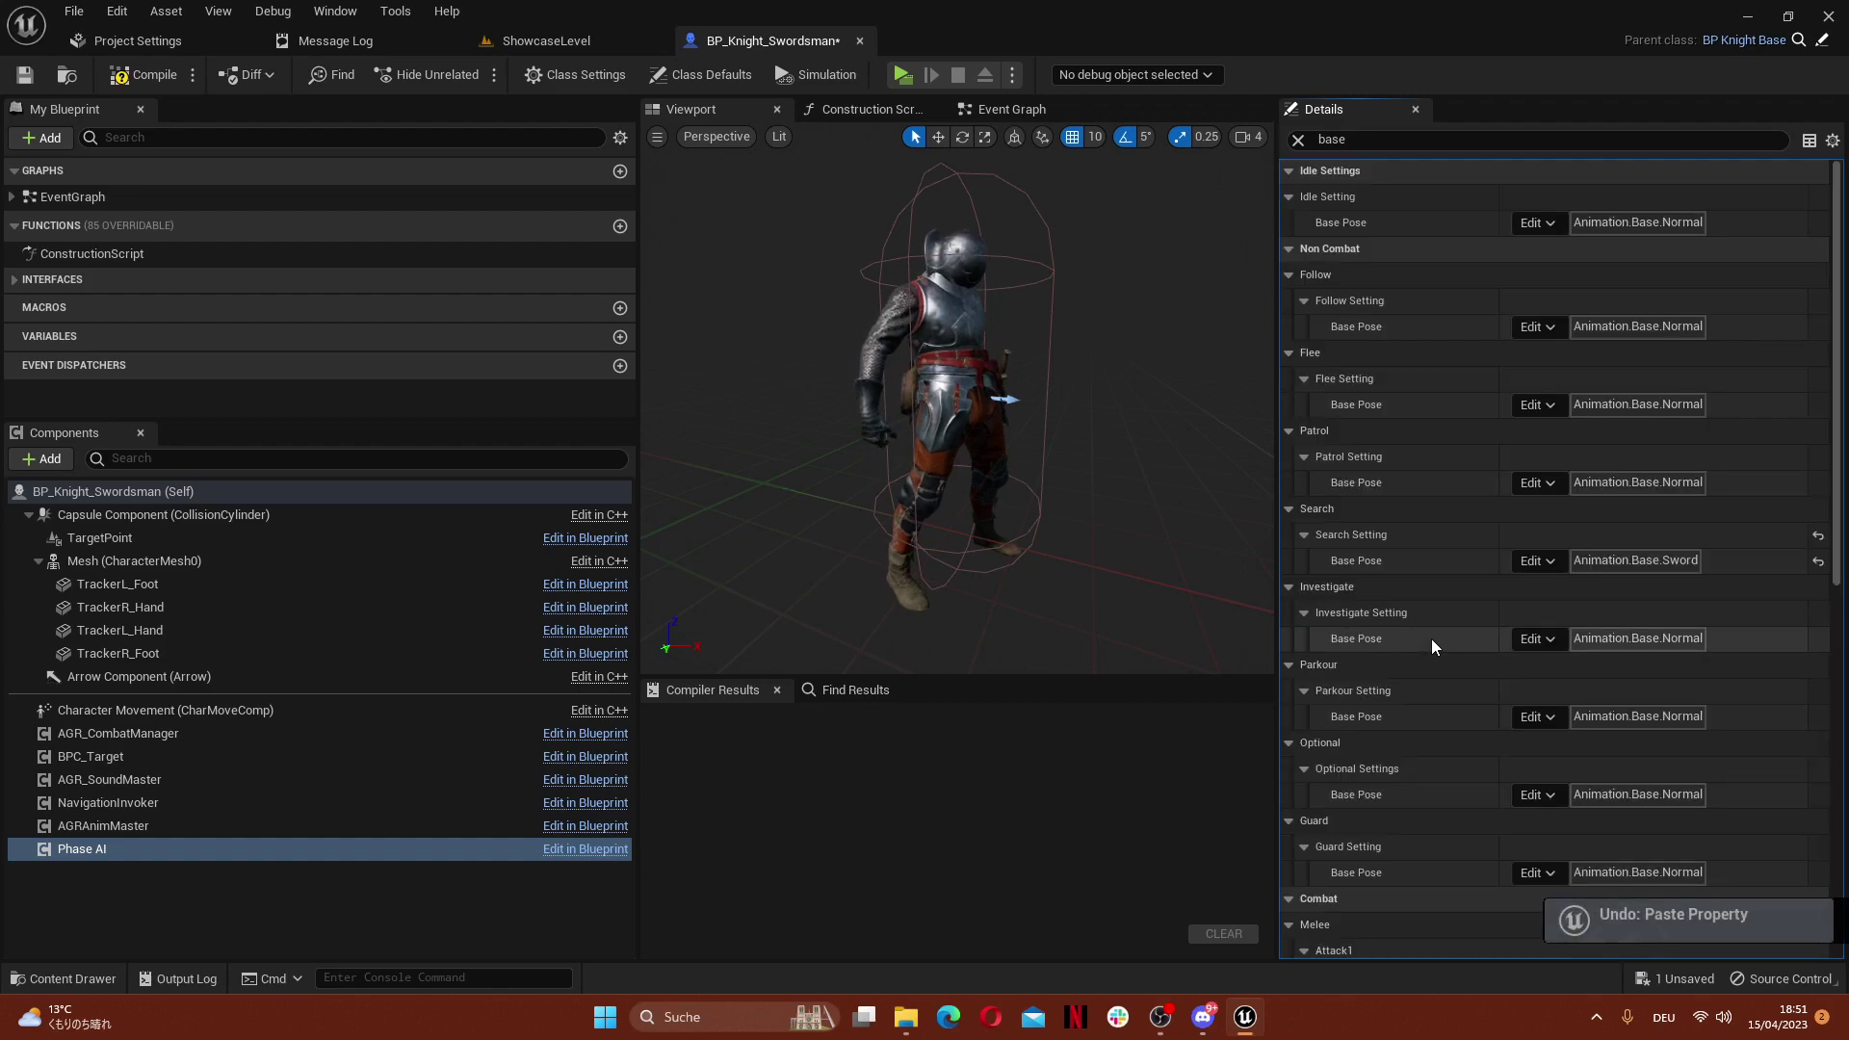
{"action": "left_click", "coordinate": [1322, 247]}
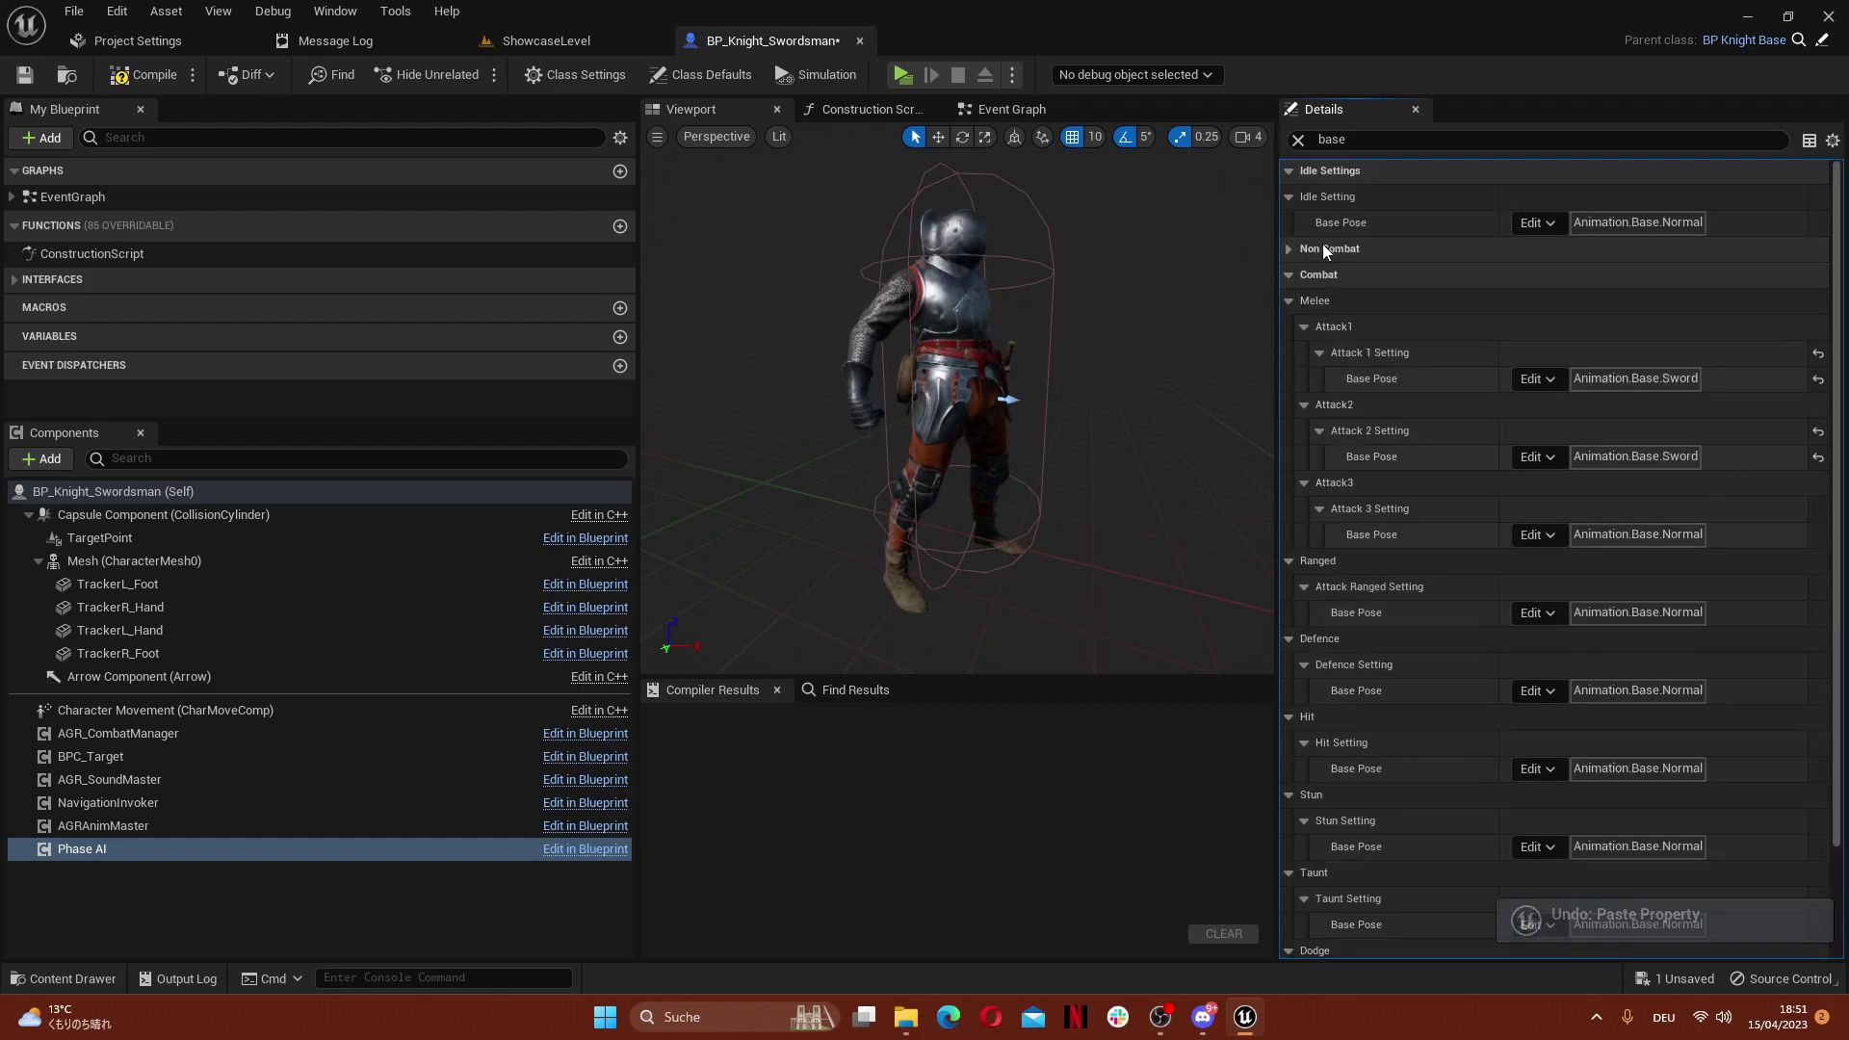
Paste the Animation.Base.Sword base pose into the Attack 3, Attack Ranged, Defence, Hit, Stun, Taunt, Dodge and Block settings
{"action": "scroll", "coordinate": [1524, 507], "scroll_direction": "down", "scroll_amount": 2}
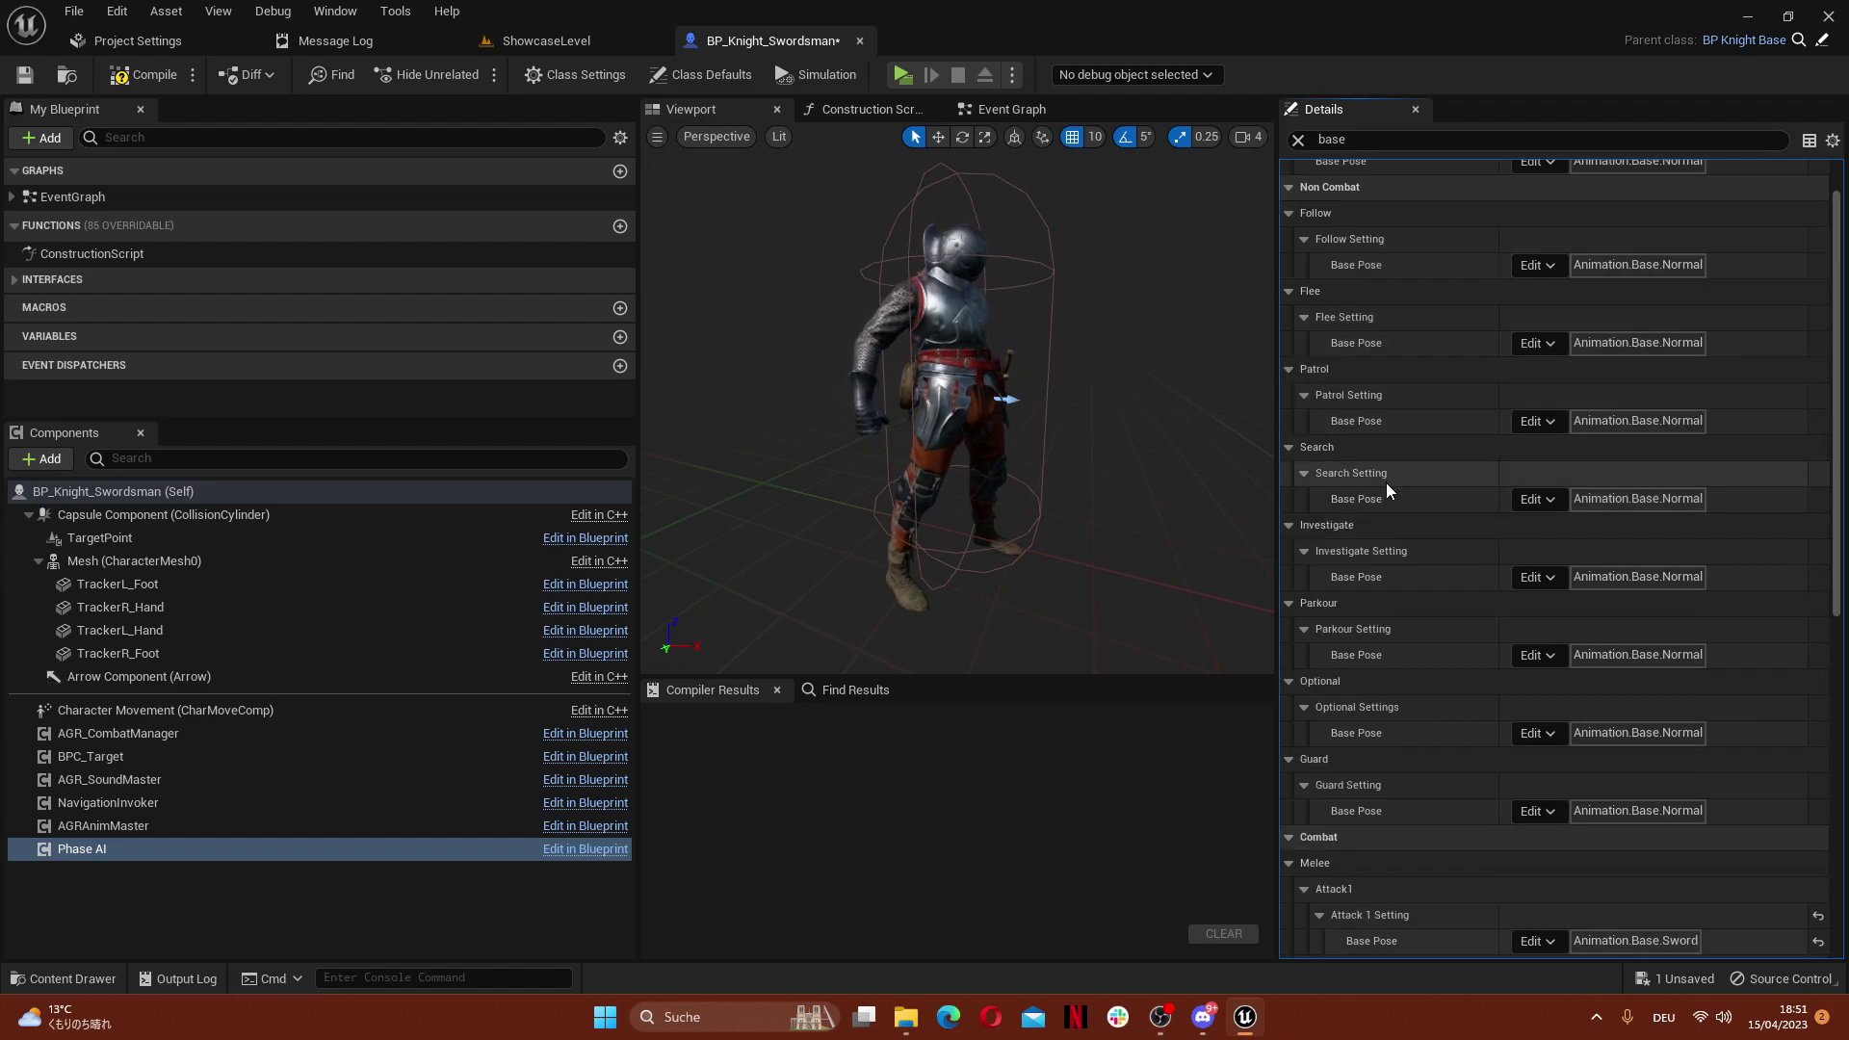
{"action": "scroll", "coordinate": [1385, 483], "scroll_direction": "down", "scroll_amount": 15}
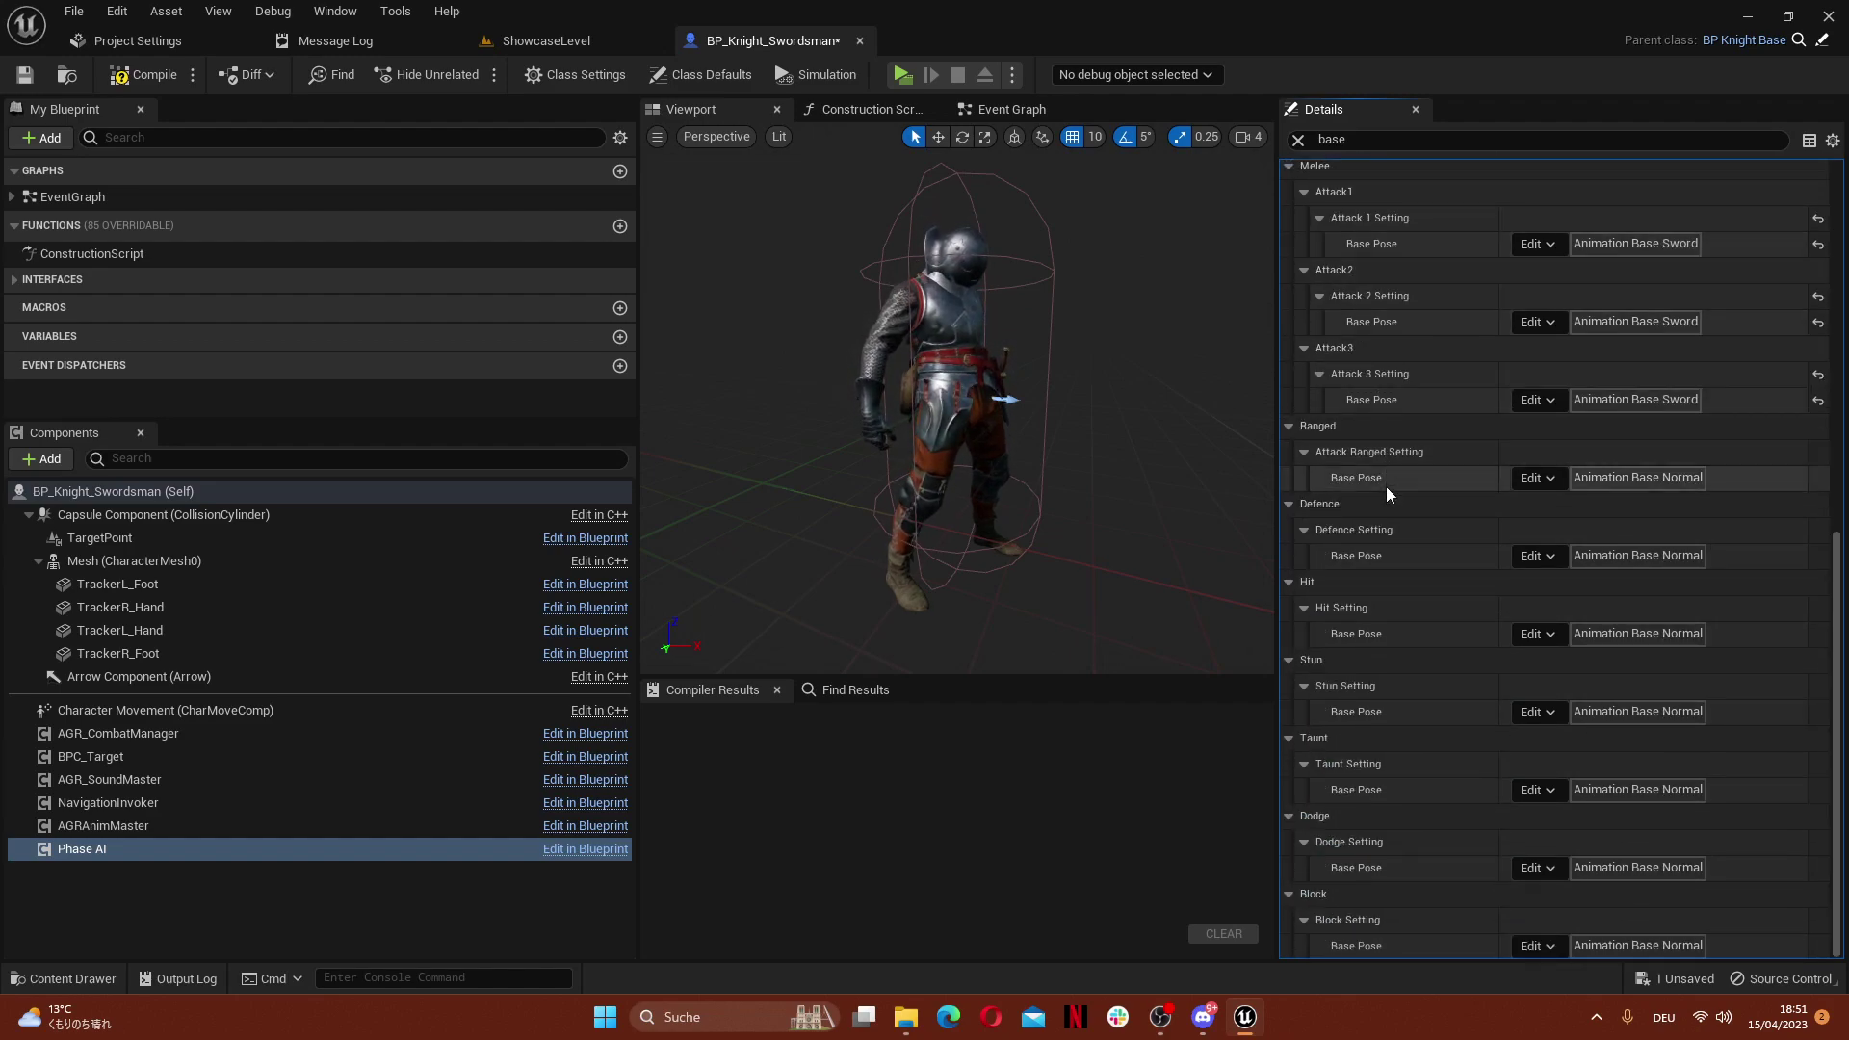
{"action": "key", "text": "ctrl+v"}
{"action": "key", "text": "ctrl+v"}
{"action": "key", "text": "ctrl+v"}
{"action": "key", "text": "ctrl+v"}
{"action": "key", "text": "ctrl+v"}
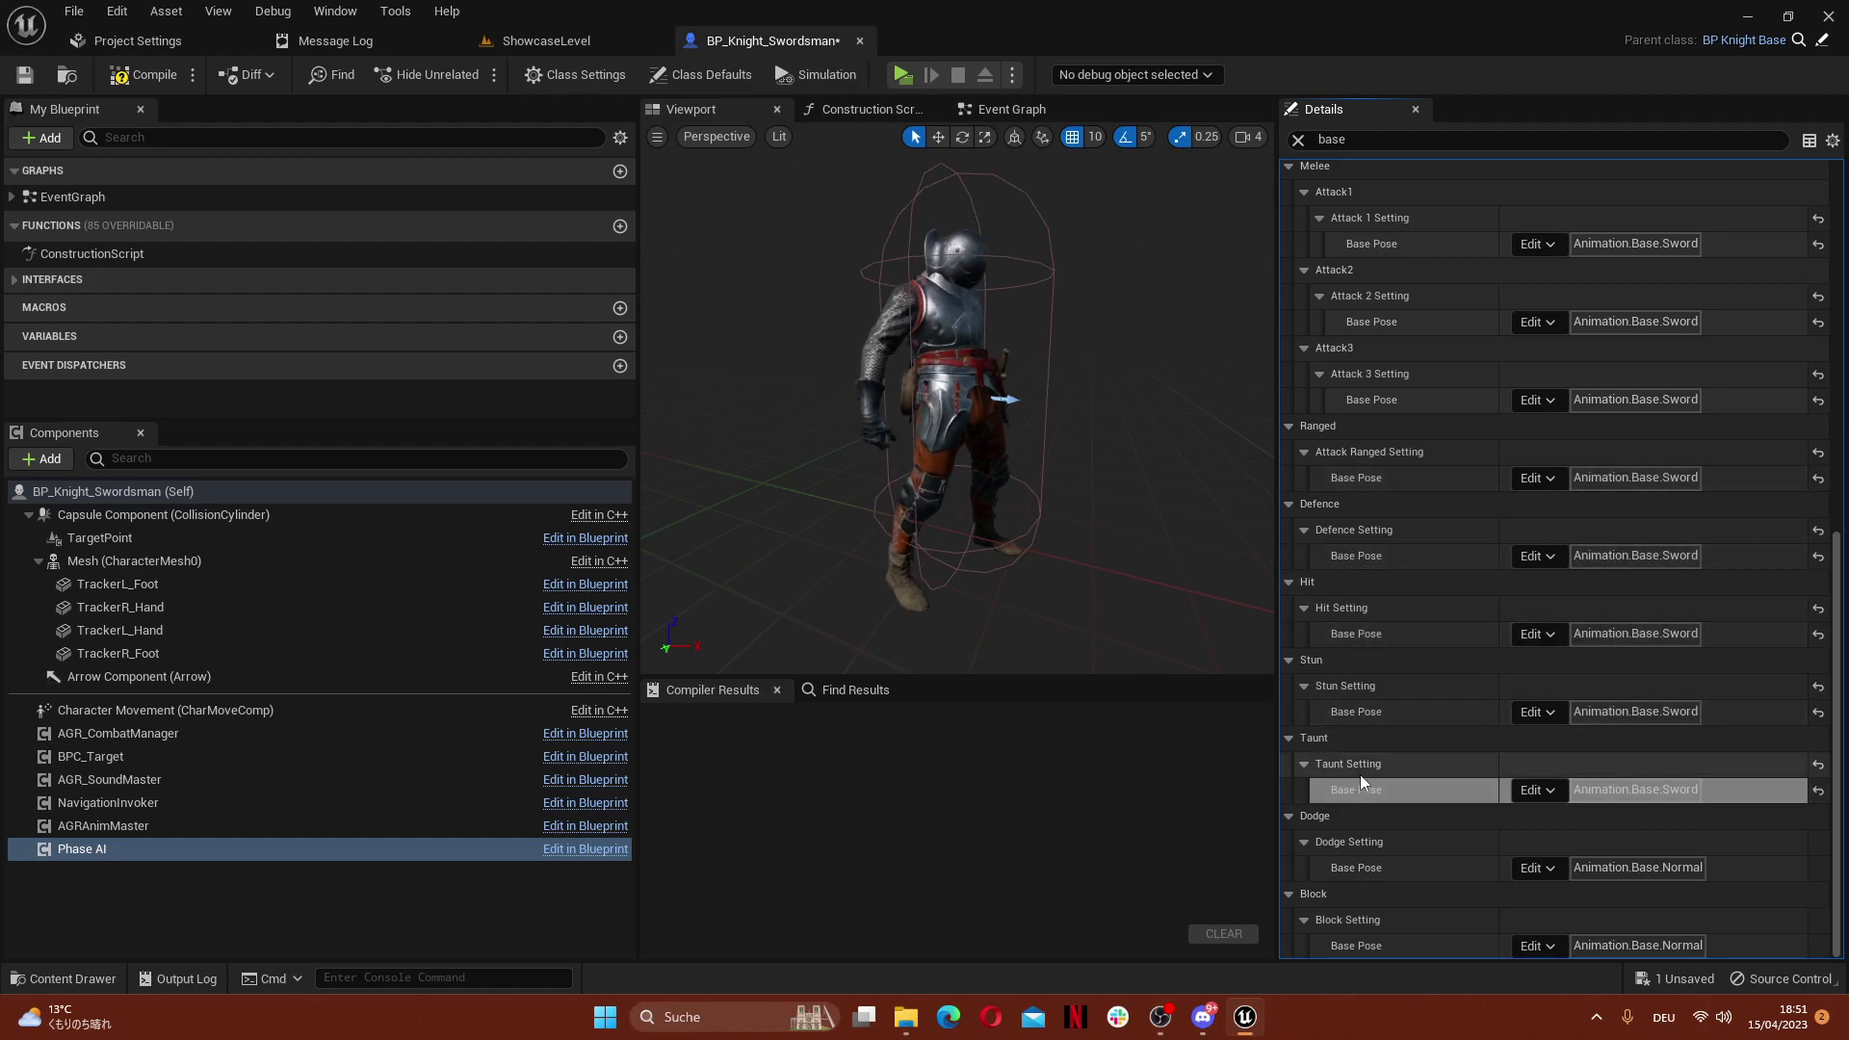
{"action": "key", "text": "ctrl+v"}
{"action": "key", "text": "ctrl+v"}
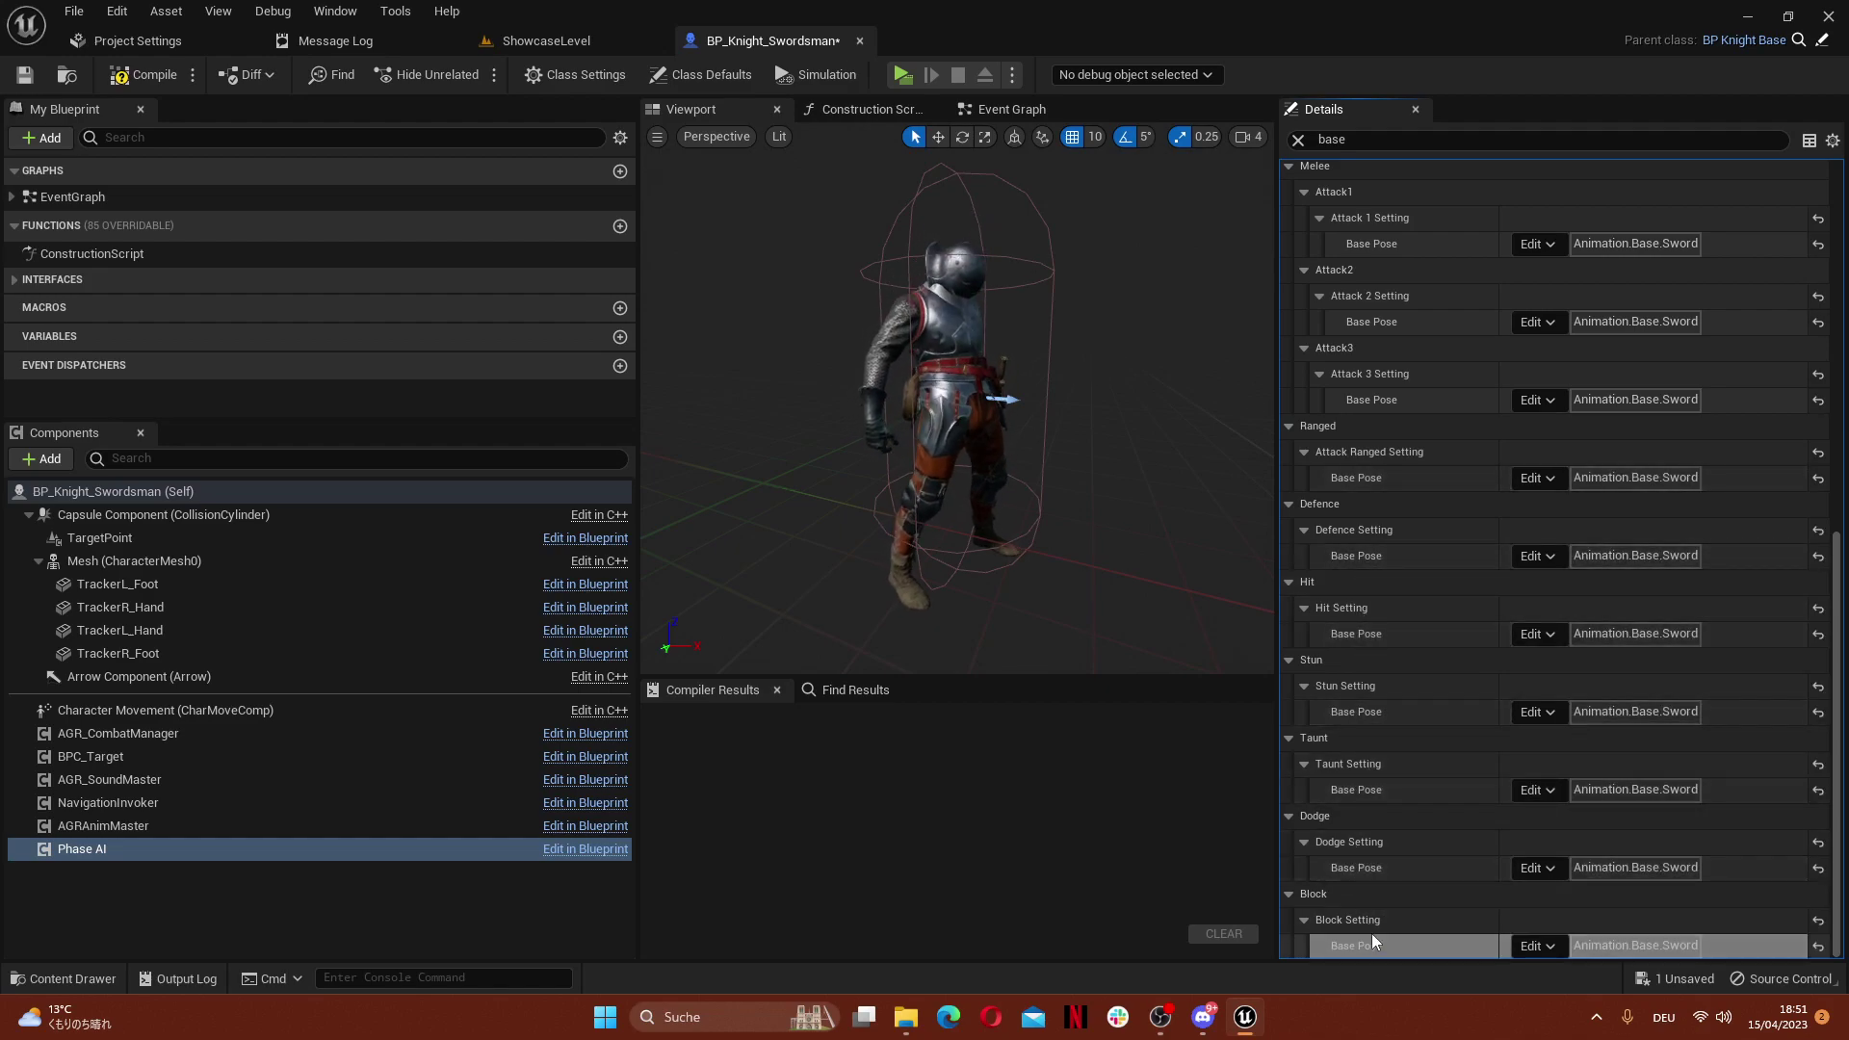
Change the Defence Setting's Base Pose tag to Animation.Overlay.SwordDefL
{"action": "left_click", "coordinate": [1539, 558]}
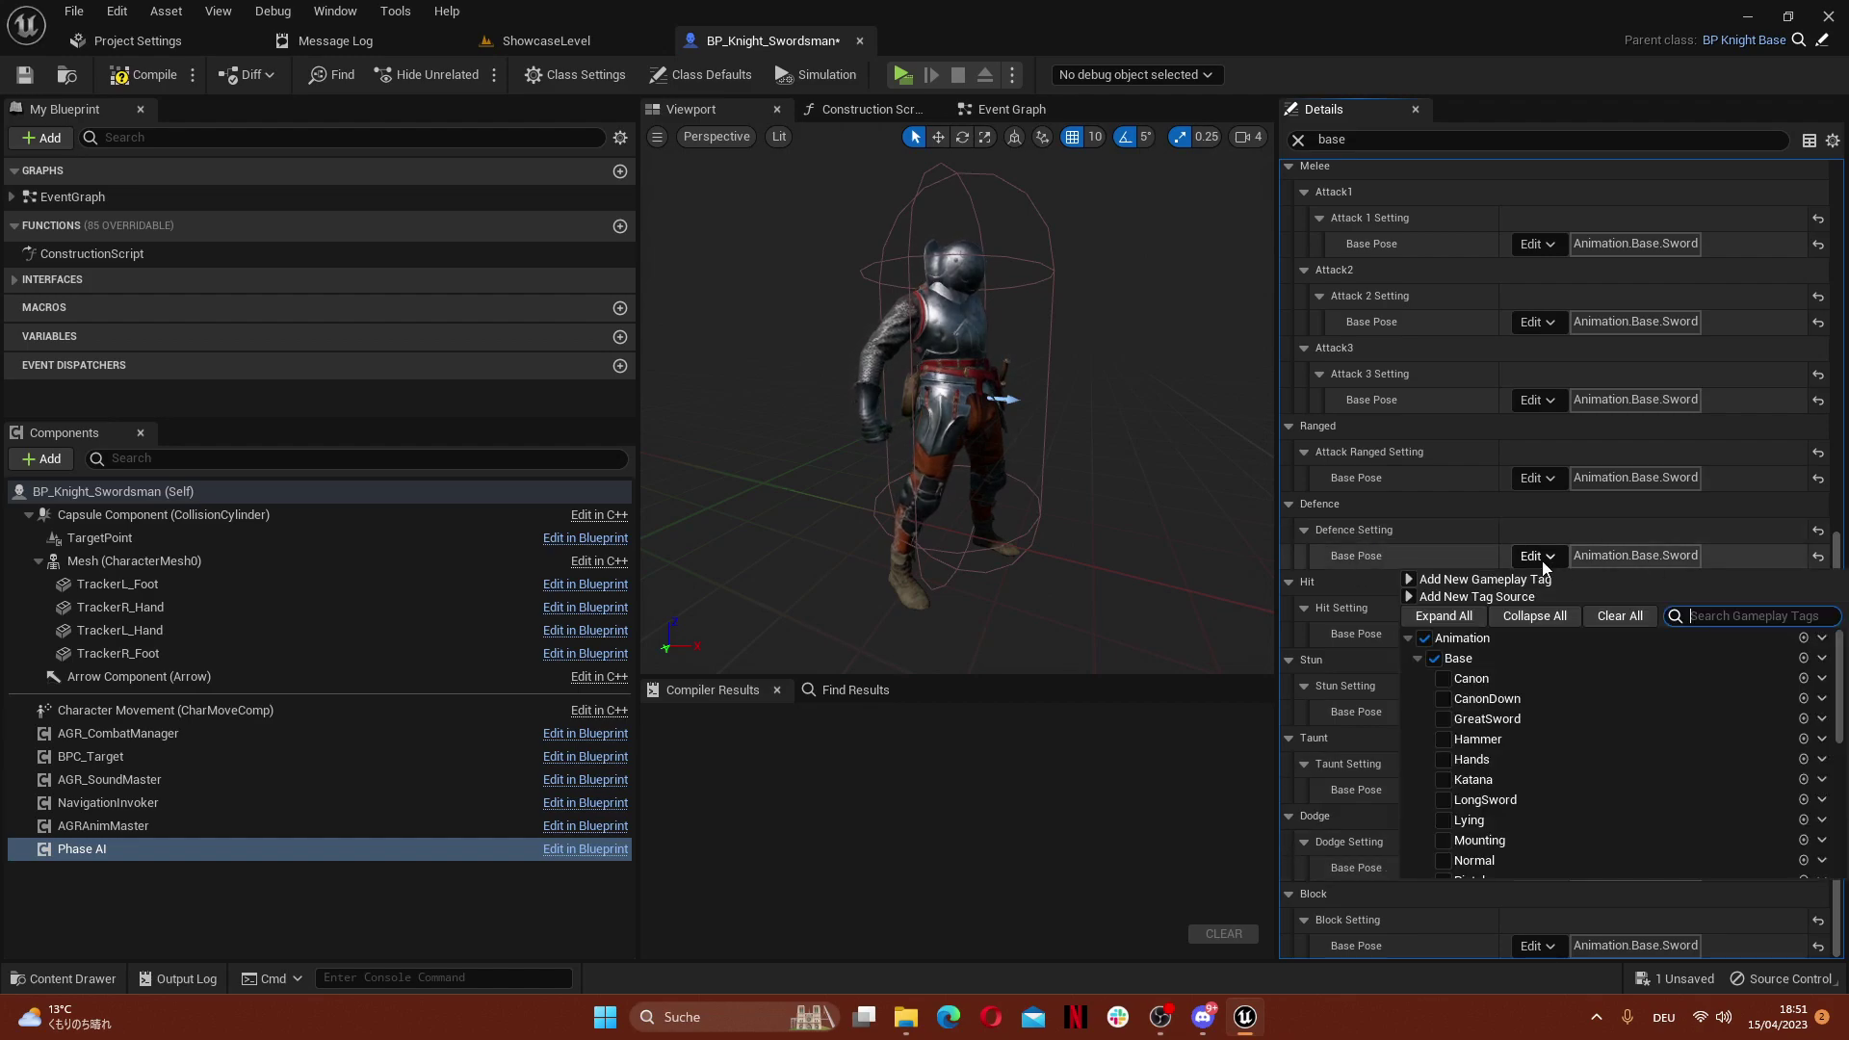
{"action": "scroll", "coordinate": [1520, 734], "scroll_direction": "down", "scroll_amount": 5}
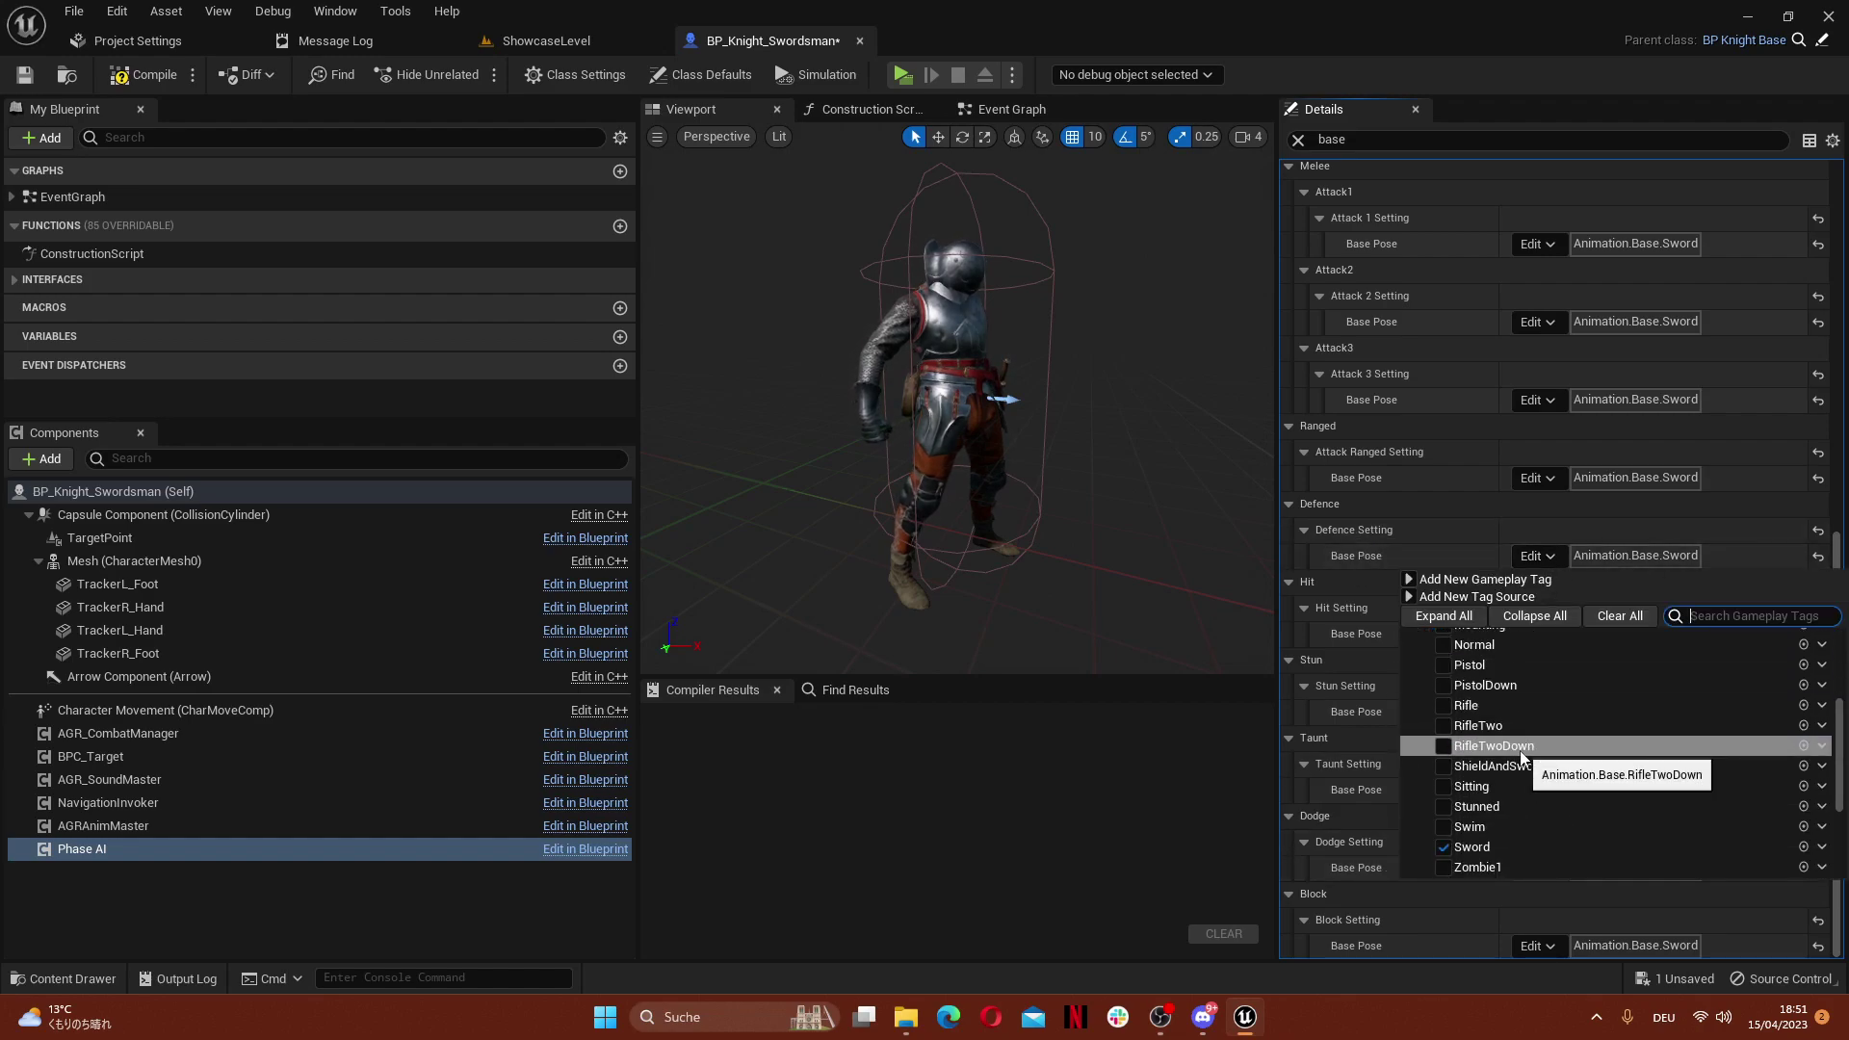
{"action": "scroll", "coordinate": [1488, 790], "scroll_direction": "down", "scroll_amount": 3}
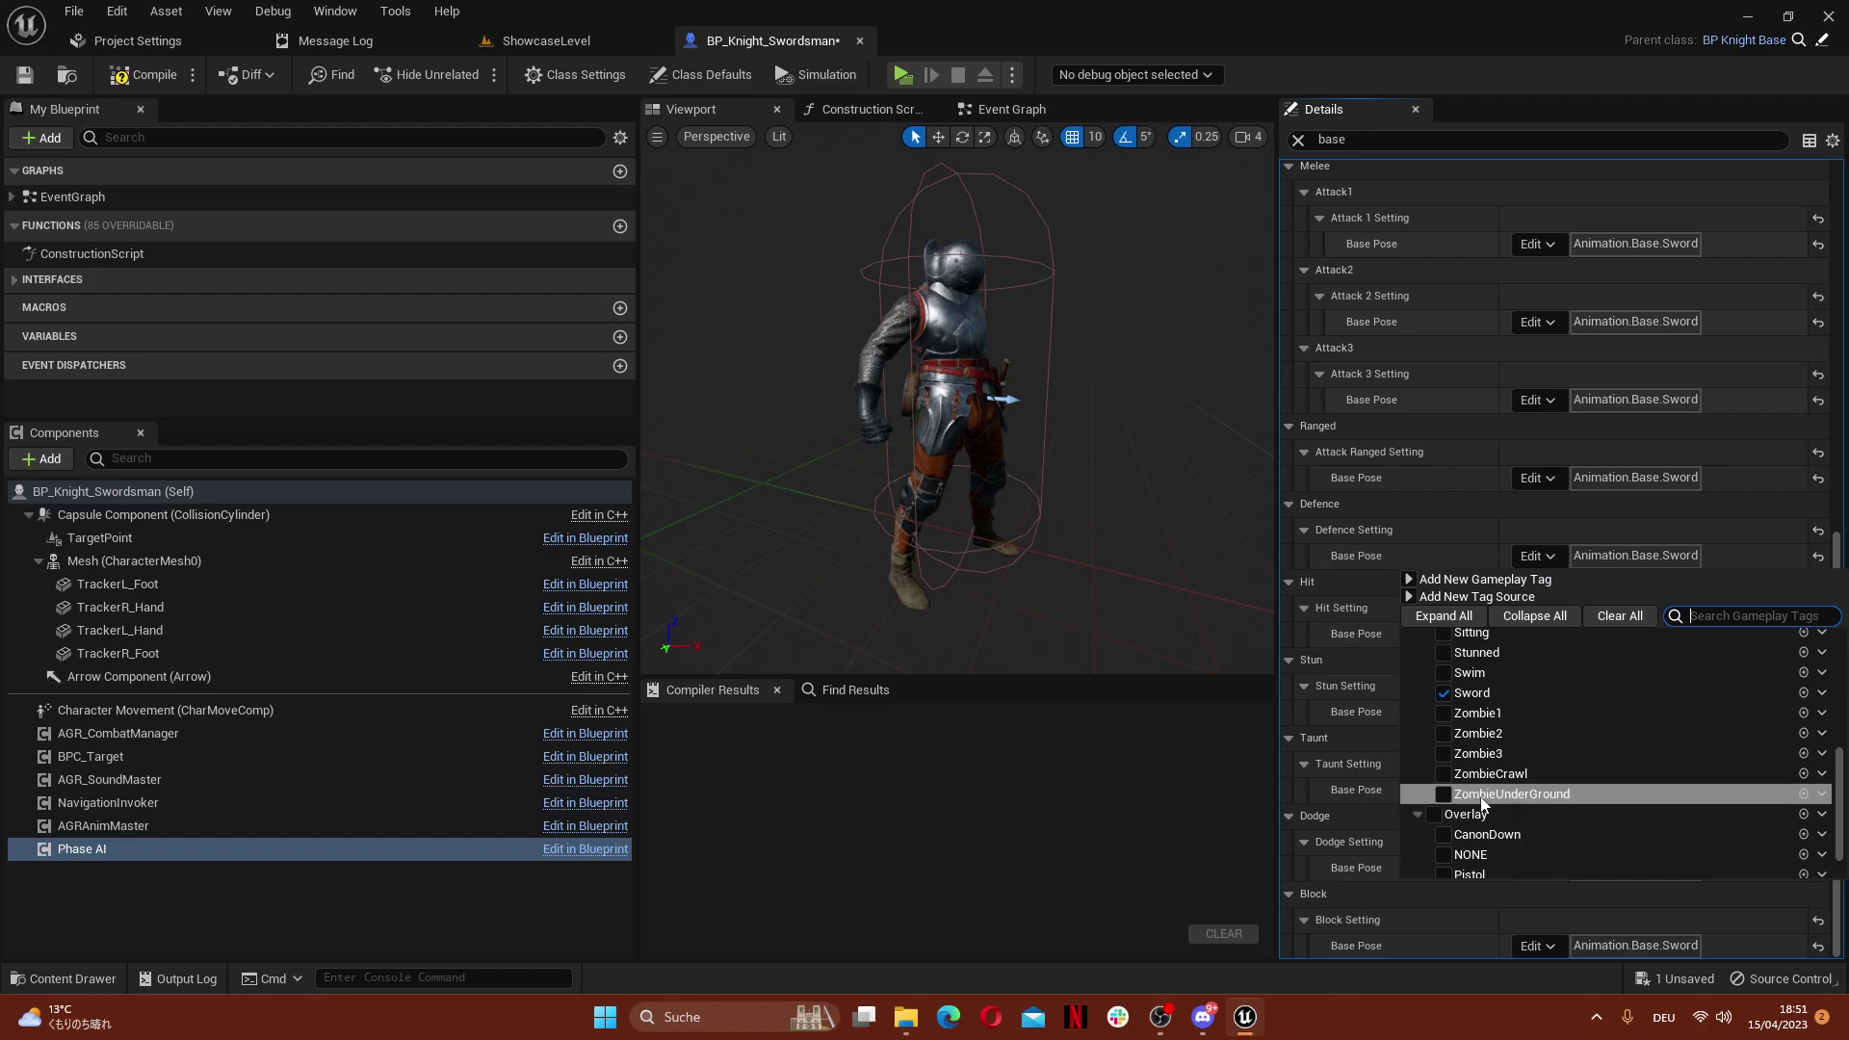
{"action": "scroll", "coordinate": [1494, 792], "scroll_direction": "up", "scroll_amount": 3}
{"action": "scroll", "coordinate": [1500, 782], "scroll_direction": "down", "scroll_amount": 3}
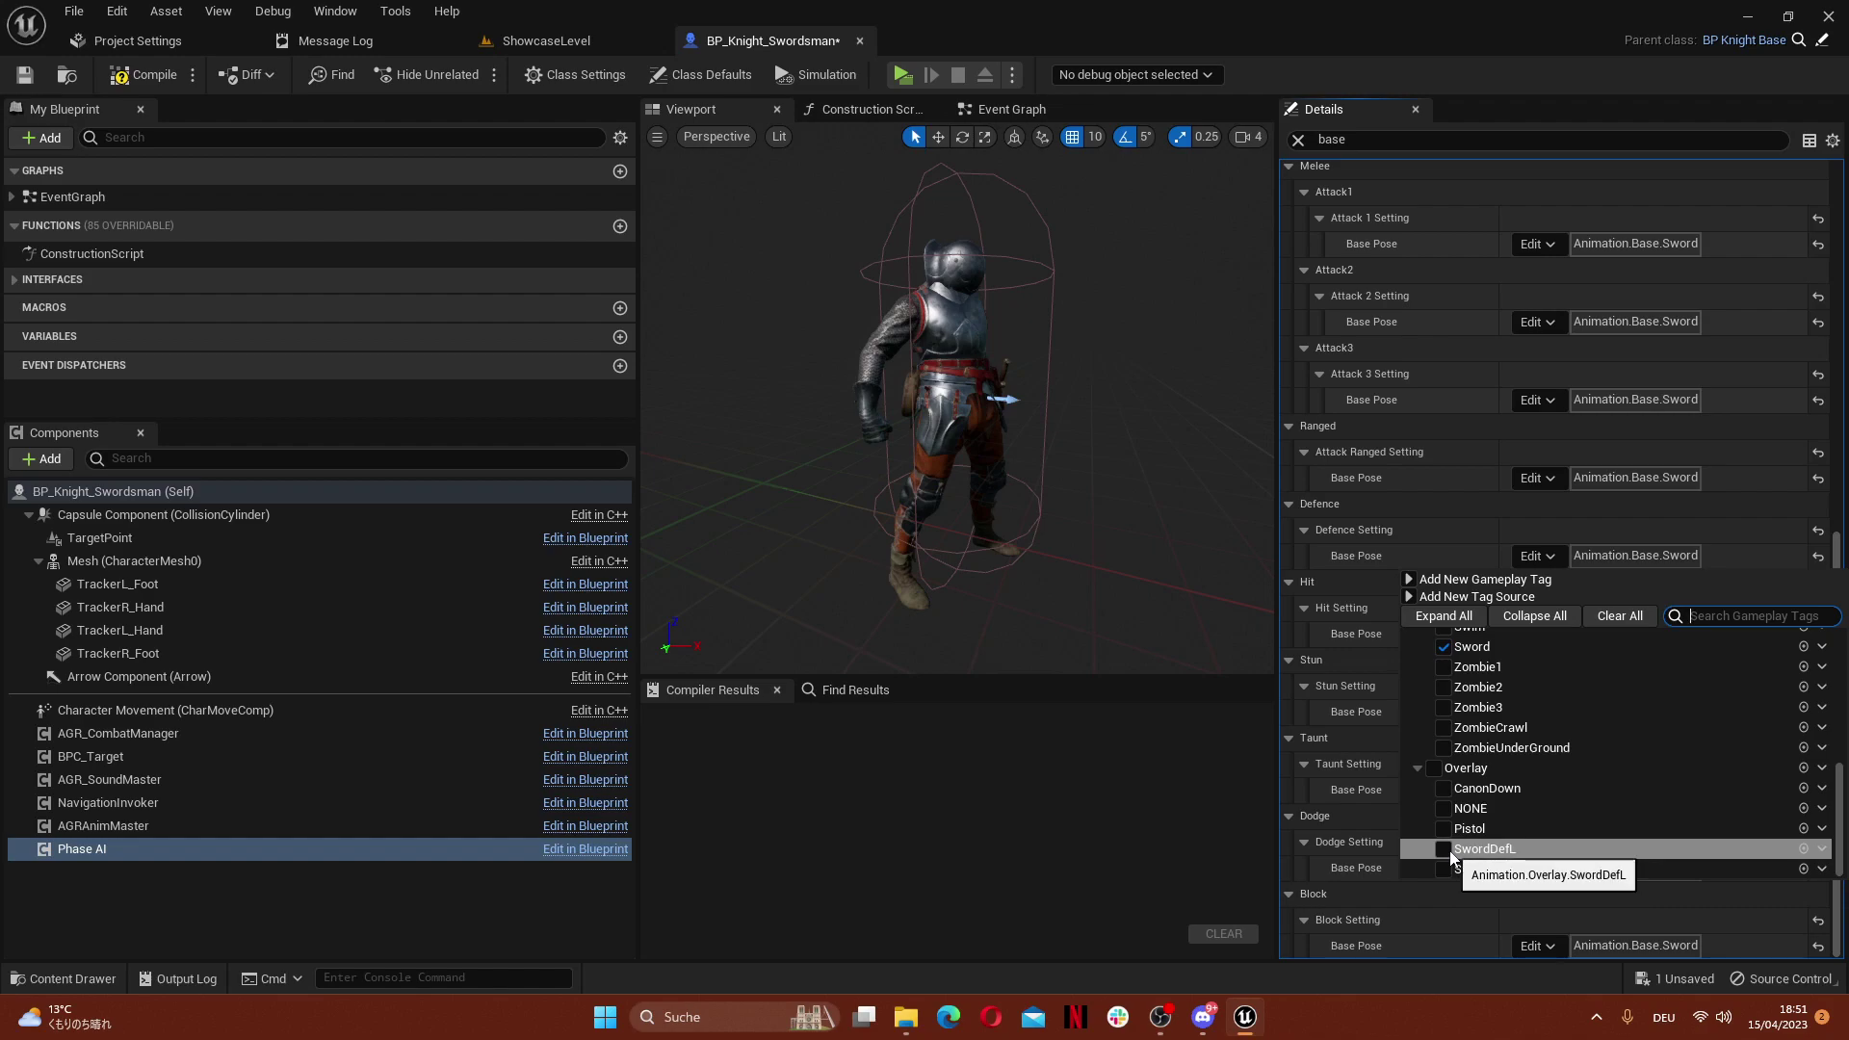
{"action": "left_click", "coordinate": [1447, 851]}
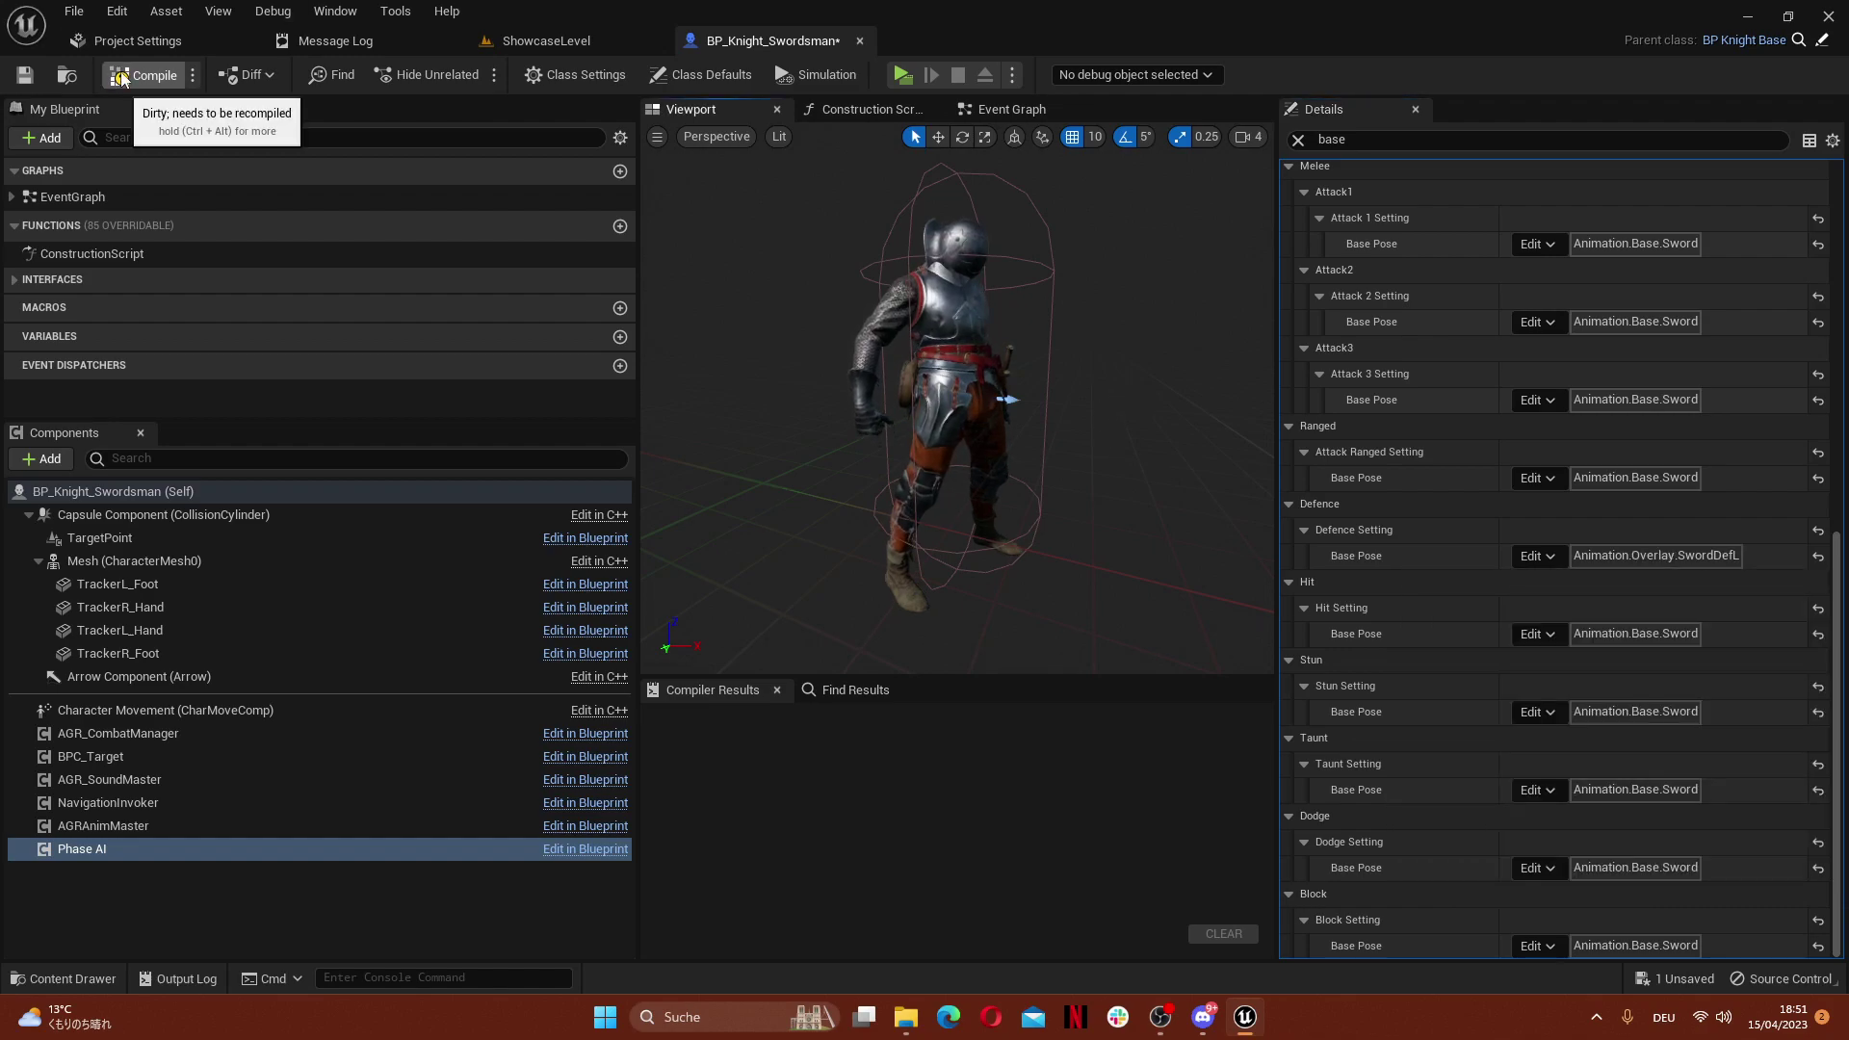
Save BP_Knight_Swordsman and open the AI_Bandit_Standart_1 blueprint from the PHASE_AI/NPCs/Bandits folder
{"action": "left_click", "coordinate": [24, 74]}
{"action": "left_click", "coordinate": [546, 41]}
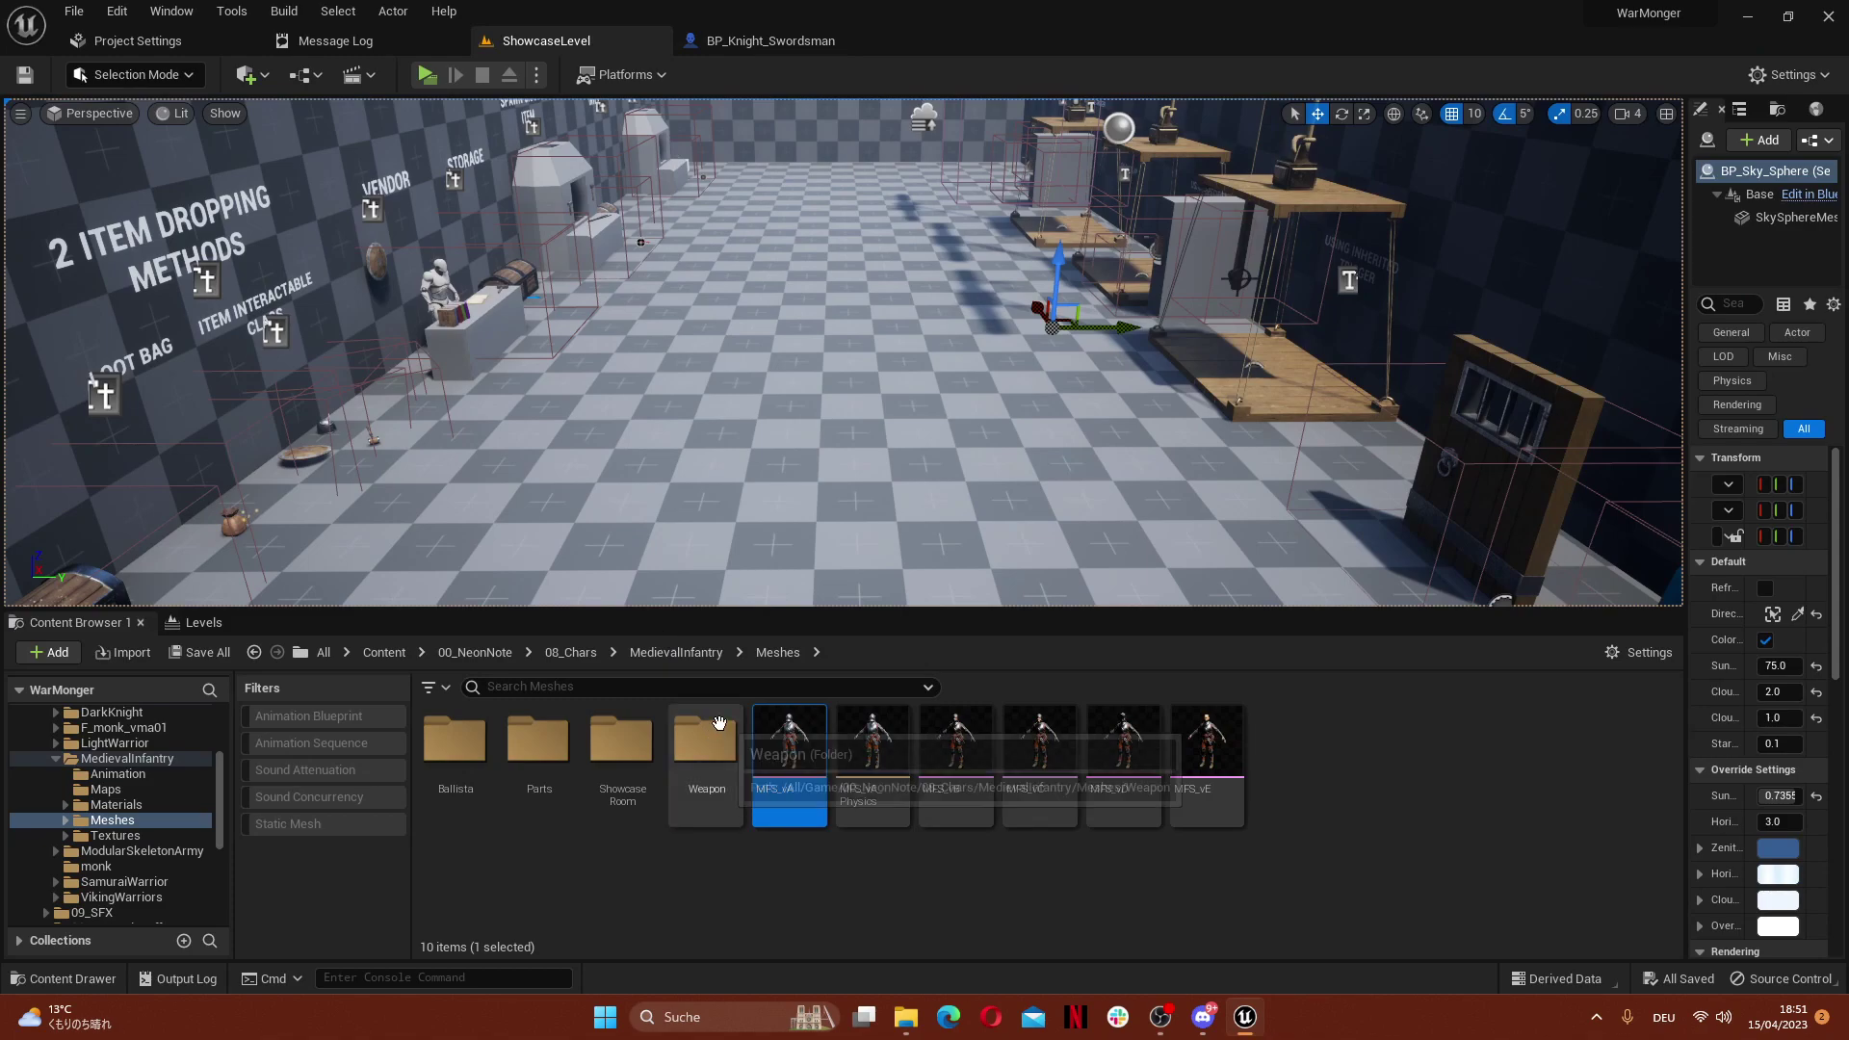
{"action": "left_click", "coordinate": [475, 653]}
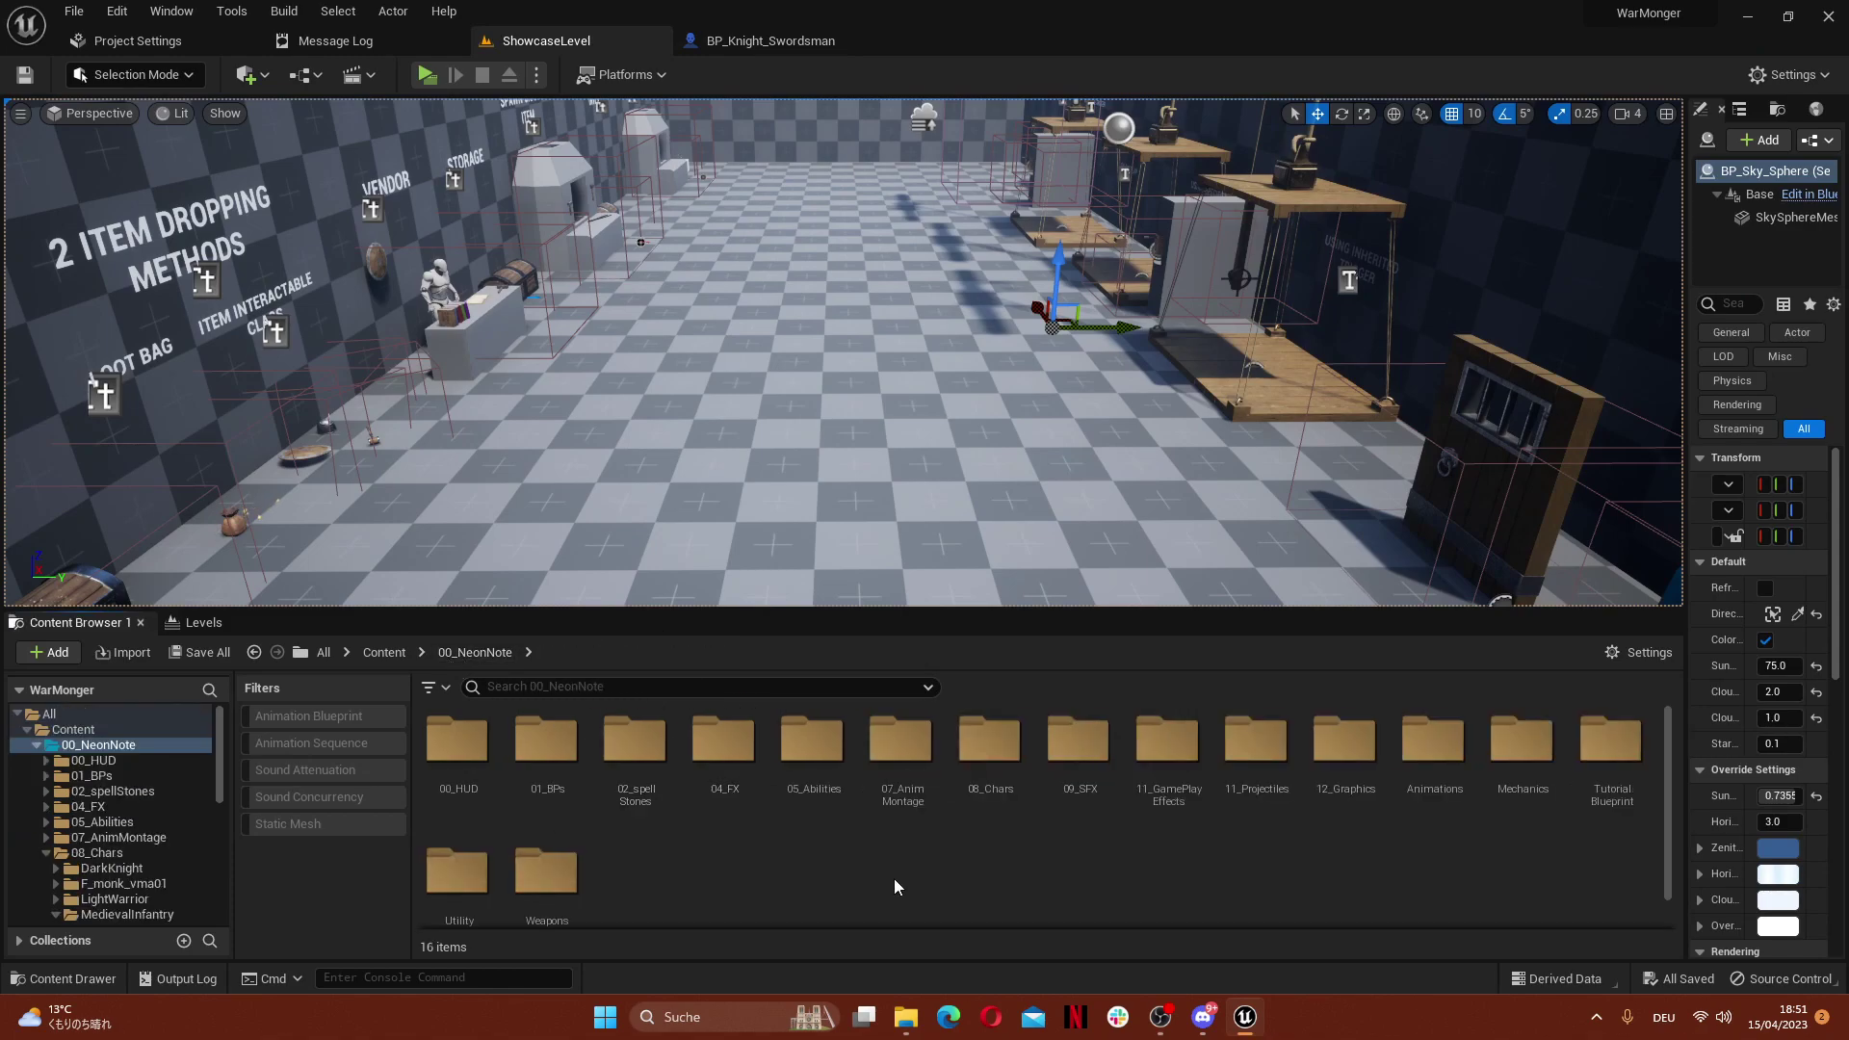
{"action": "double_click", "coordinate": [969, 766]}
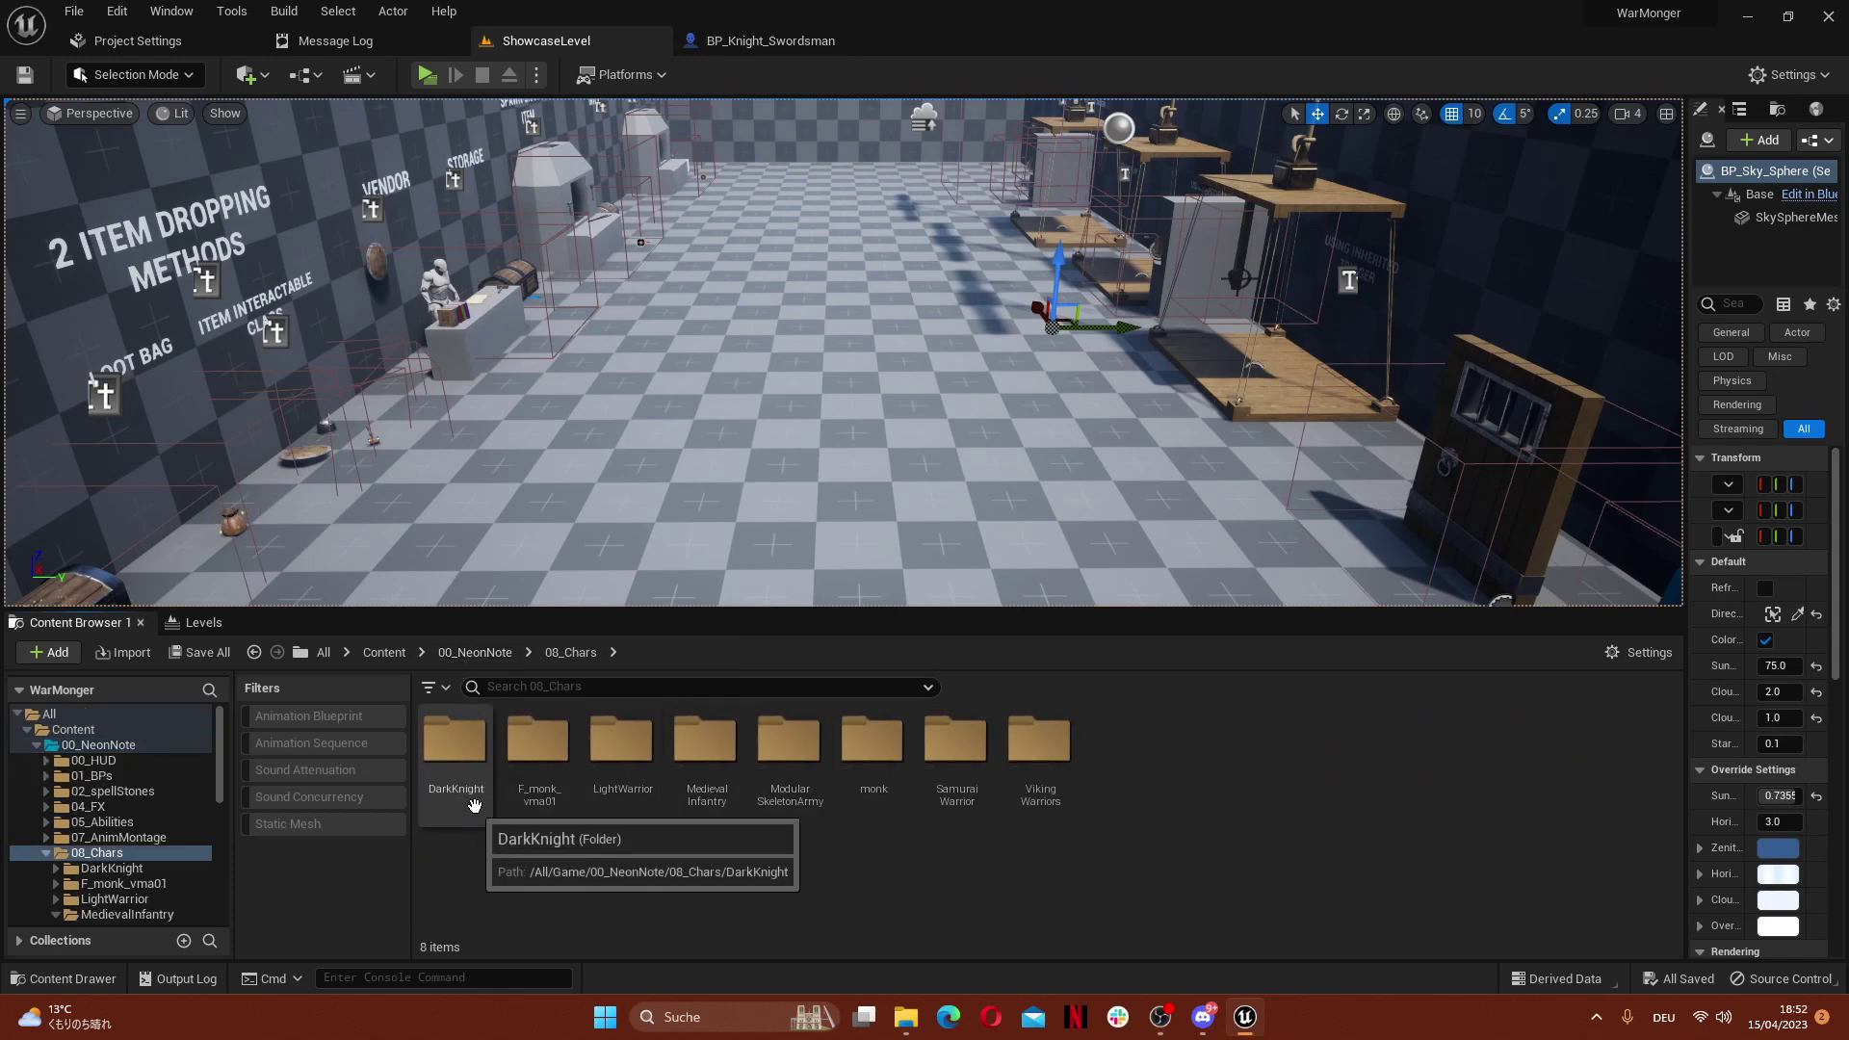
{"action": "left_click", "coordinate": [410, 653]}
{"action": "double_click", "coordinate": [788, 751]}
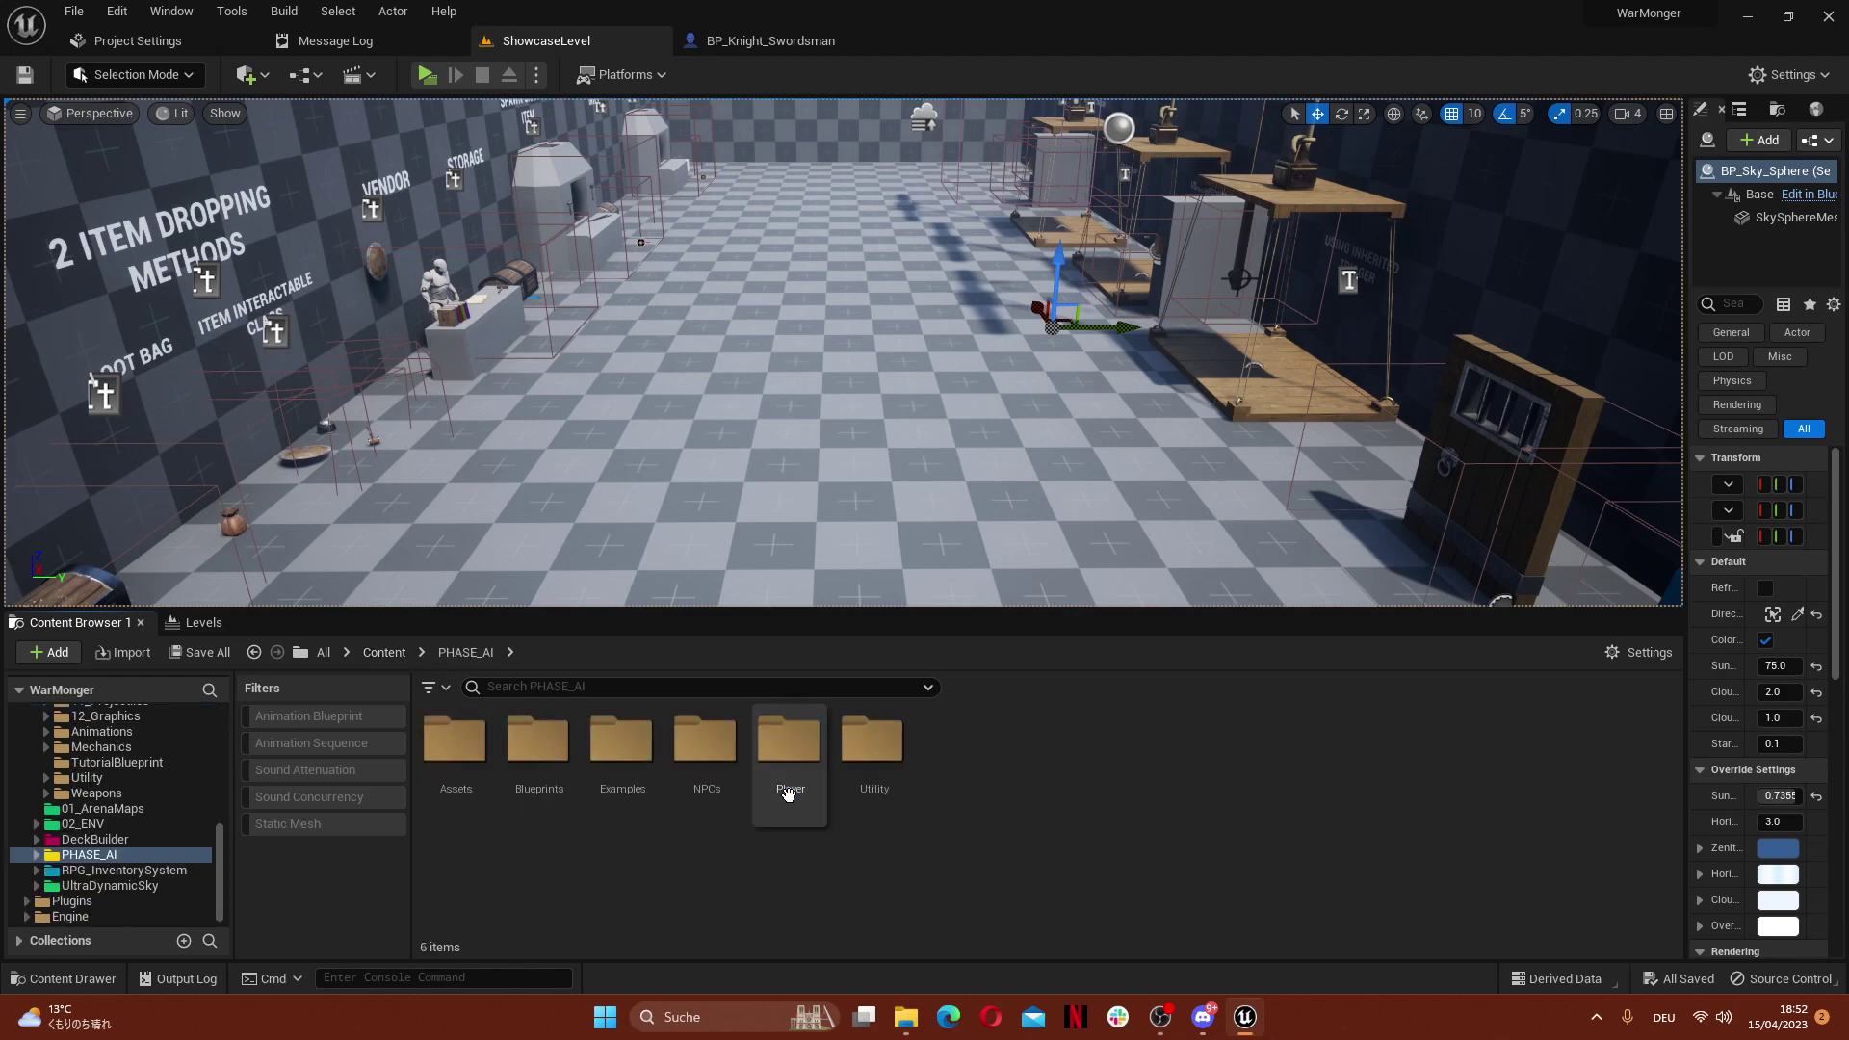
{"action": "double_click", "coordinate": [703, 771]}
{"action": "left_click", "coordinate": [463, 792]}
{"action": "double_click", "coordinate": [464, 792]}
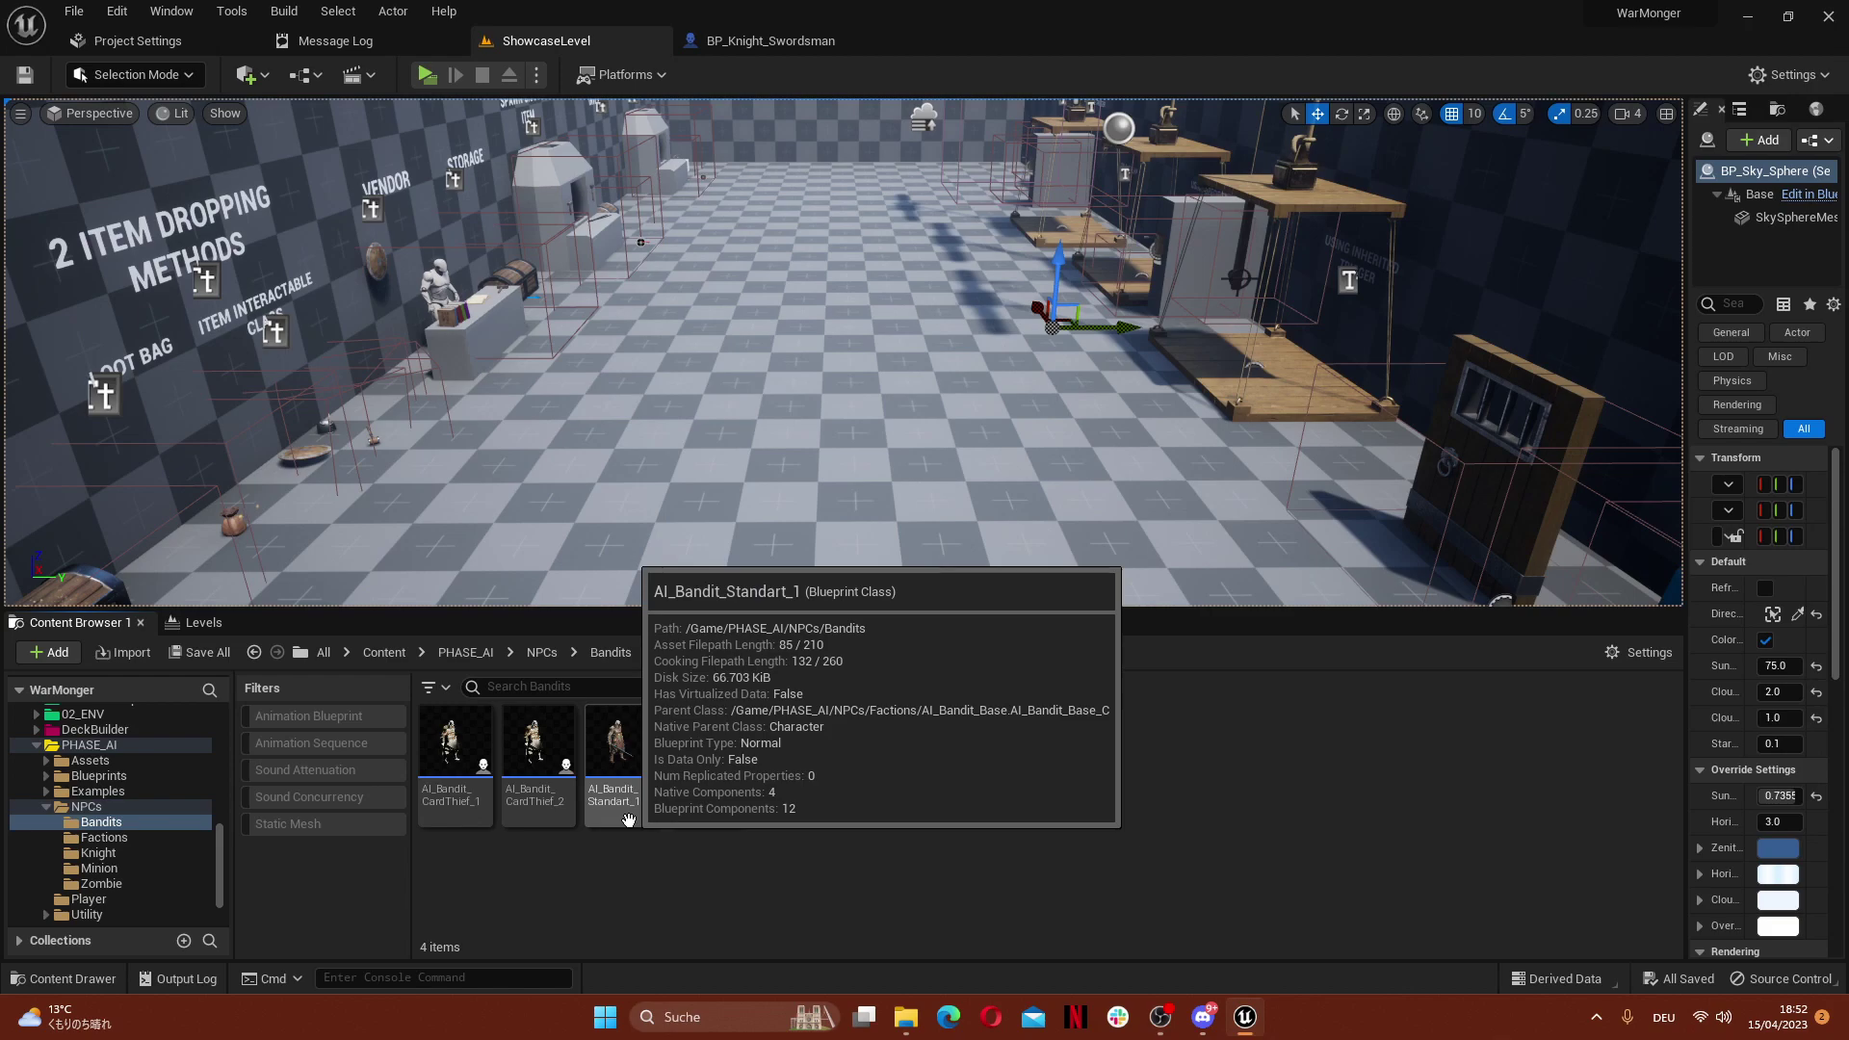
{"action": "double_click", "coordinate": [628, 820]}
Filter the bandit's Phase AI details by "anim" and copy the Animations array of its Attack 1 Setting
{"action": "left_click", "coordinate": [232, 872]}
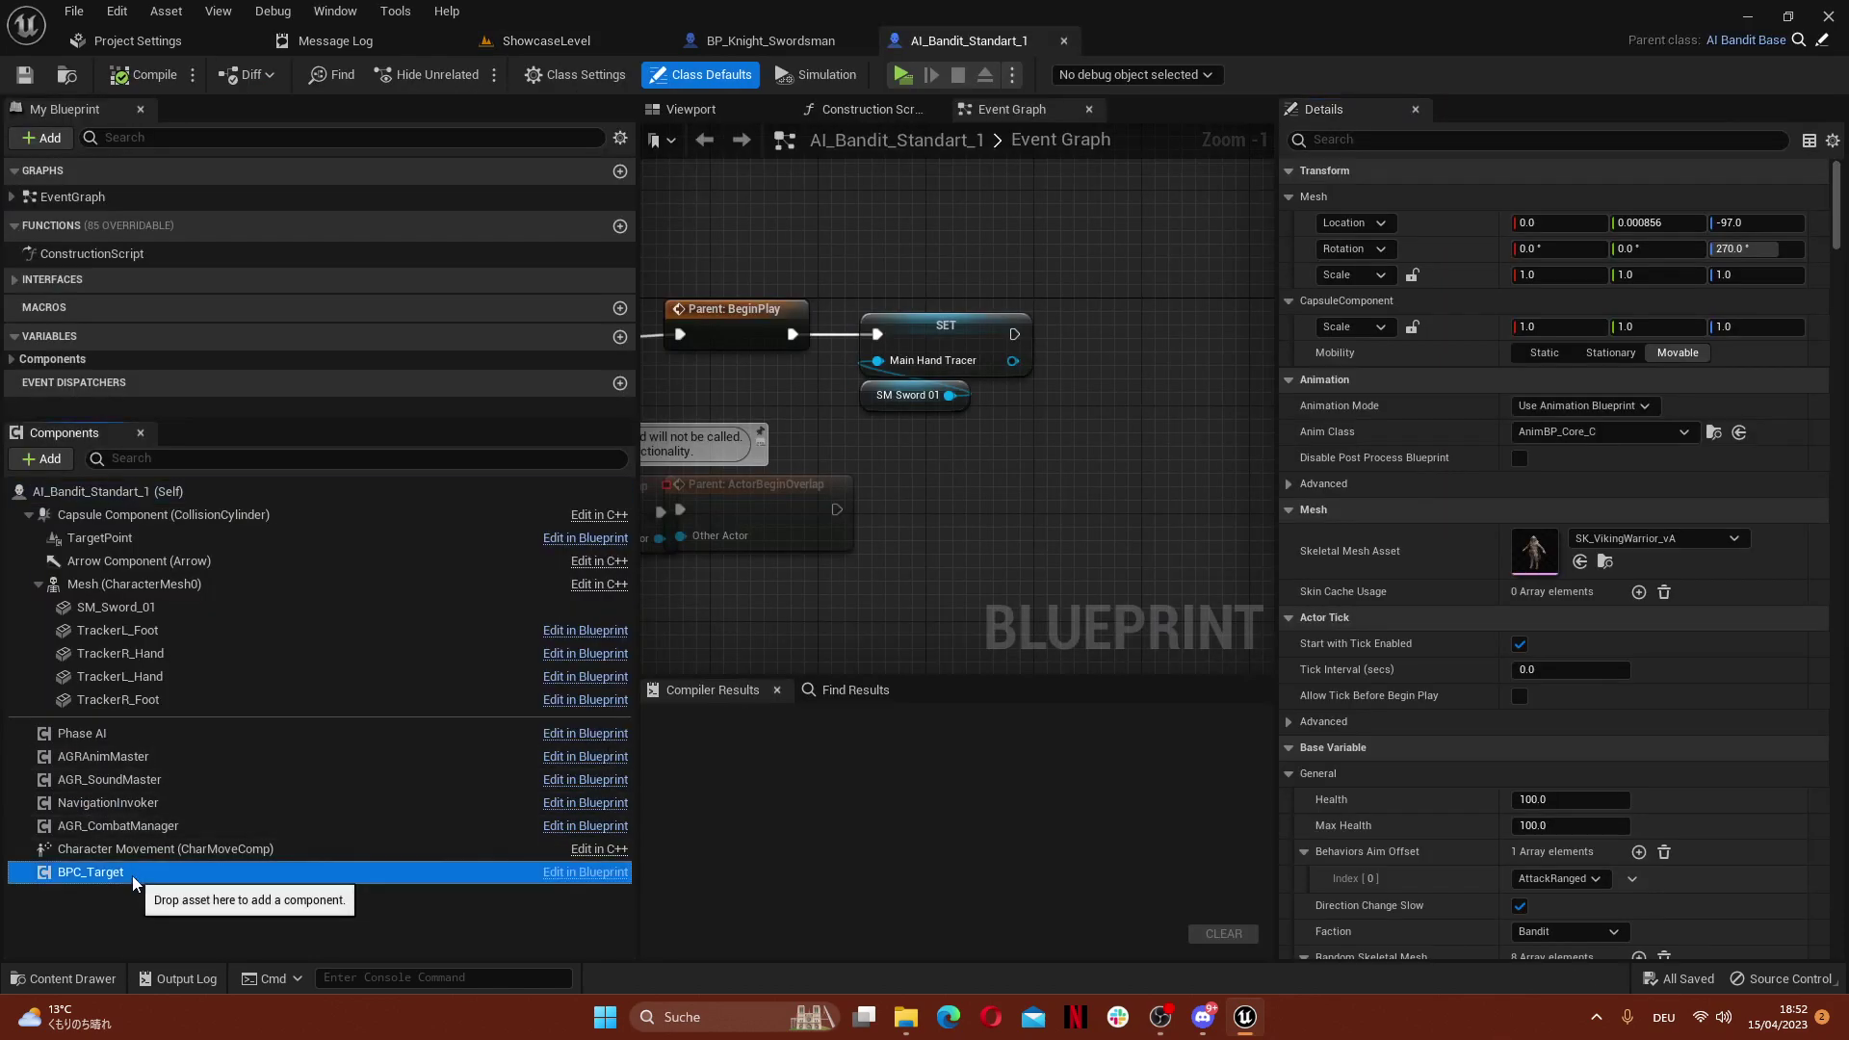
{"action": "left_click", "coordinate": [1403, 141]}
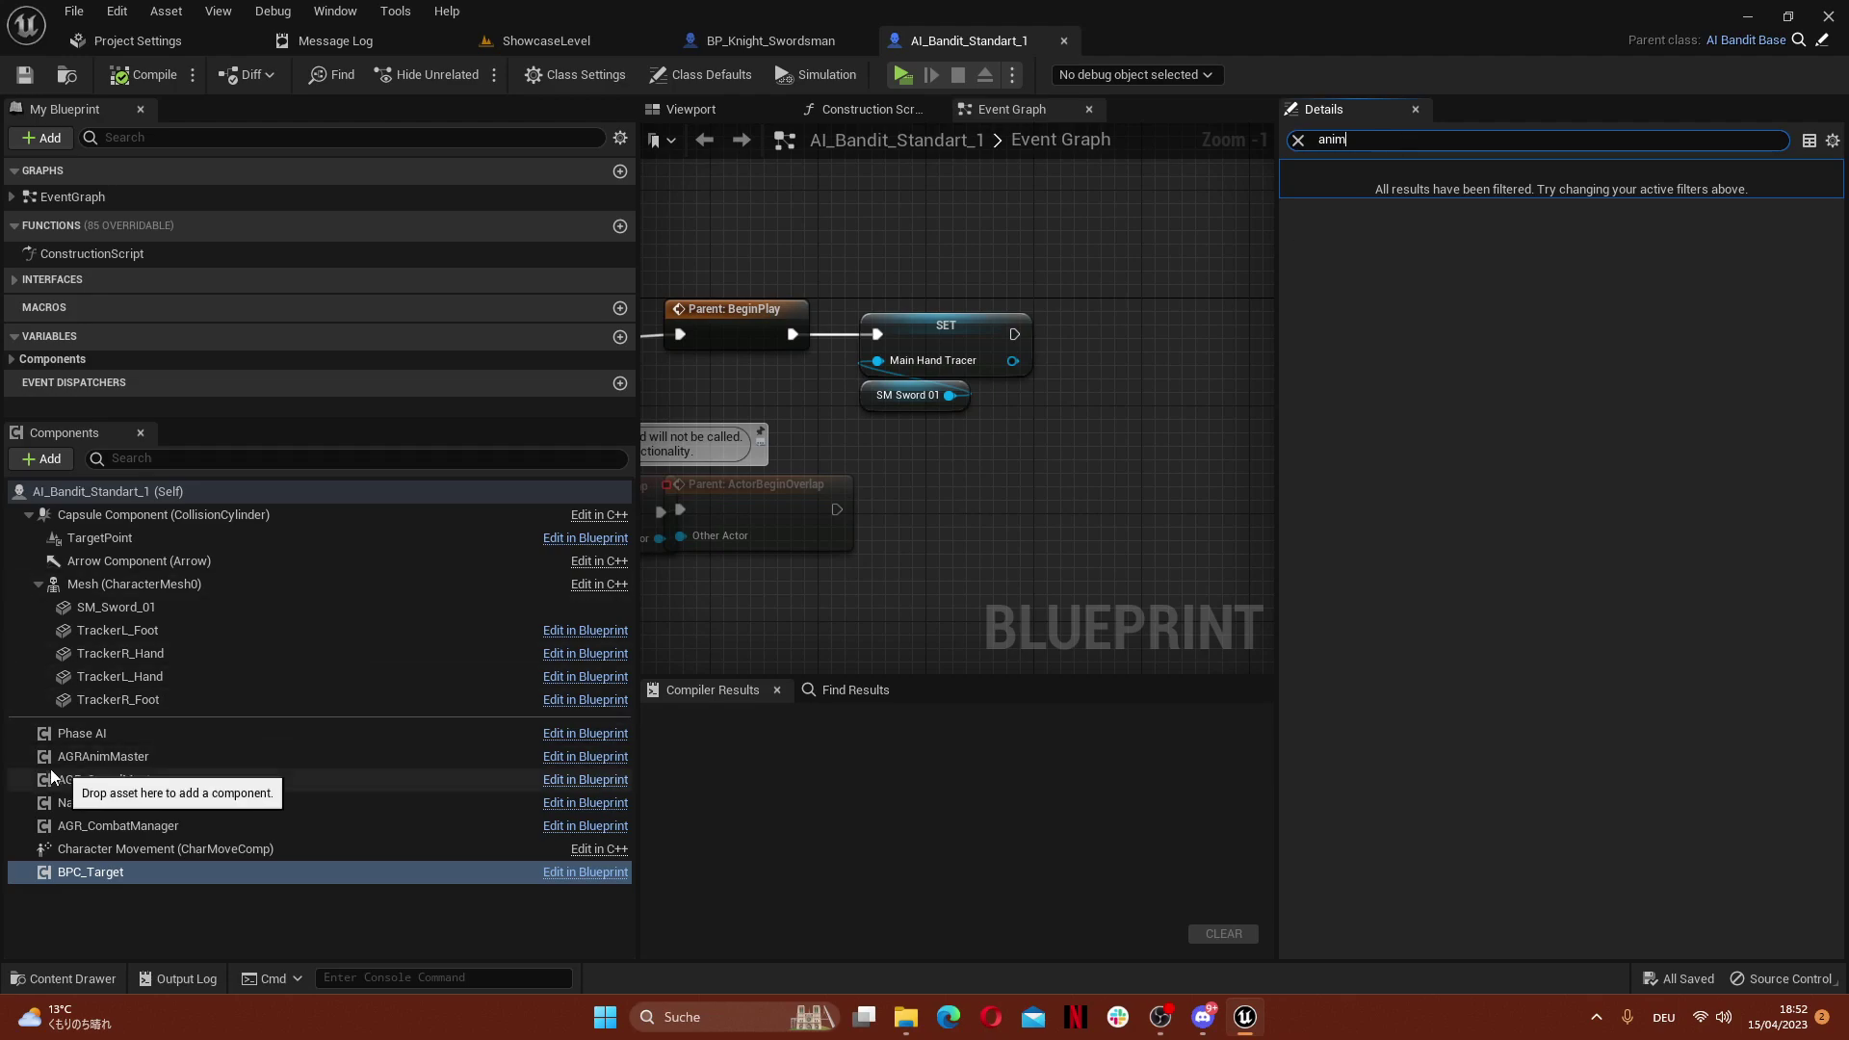
{"action": "left_click", "coordinate": [85, 735]}
{"action": "scroll", "coordinate": [1518, 678], "scroll_direction": "down", "scroll_amount": 15}
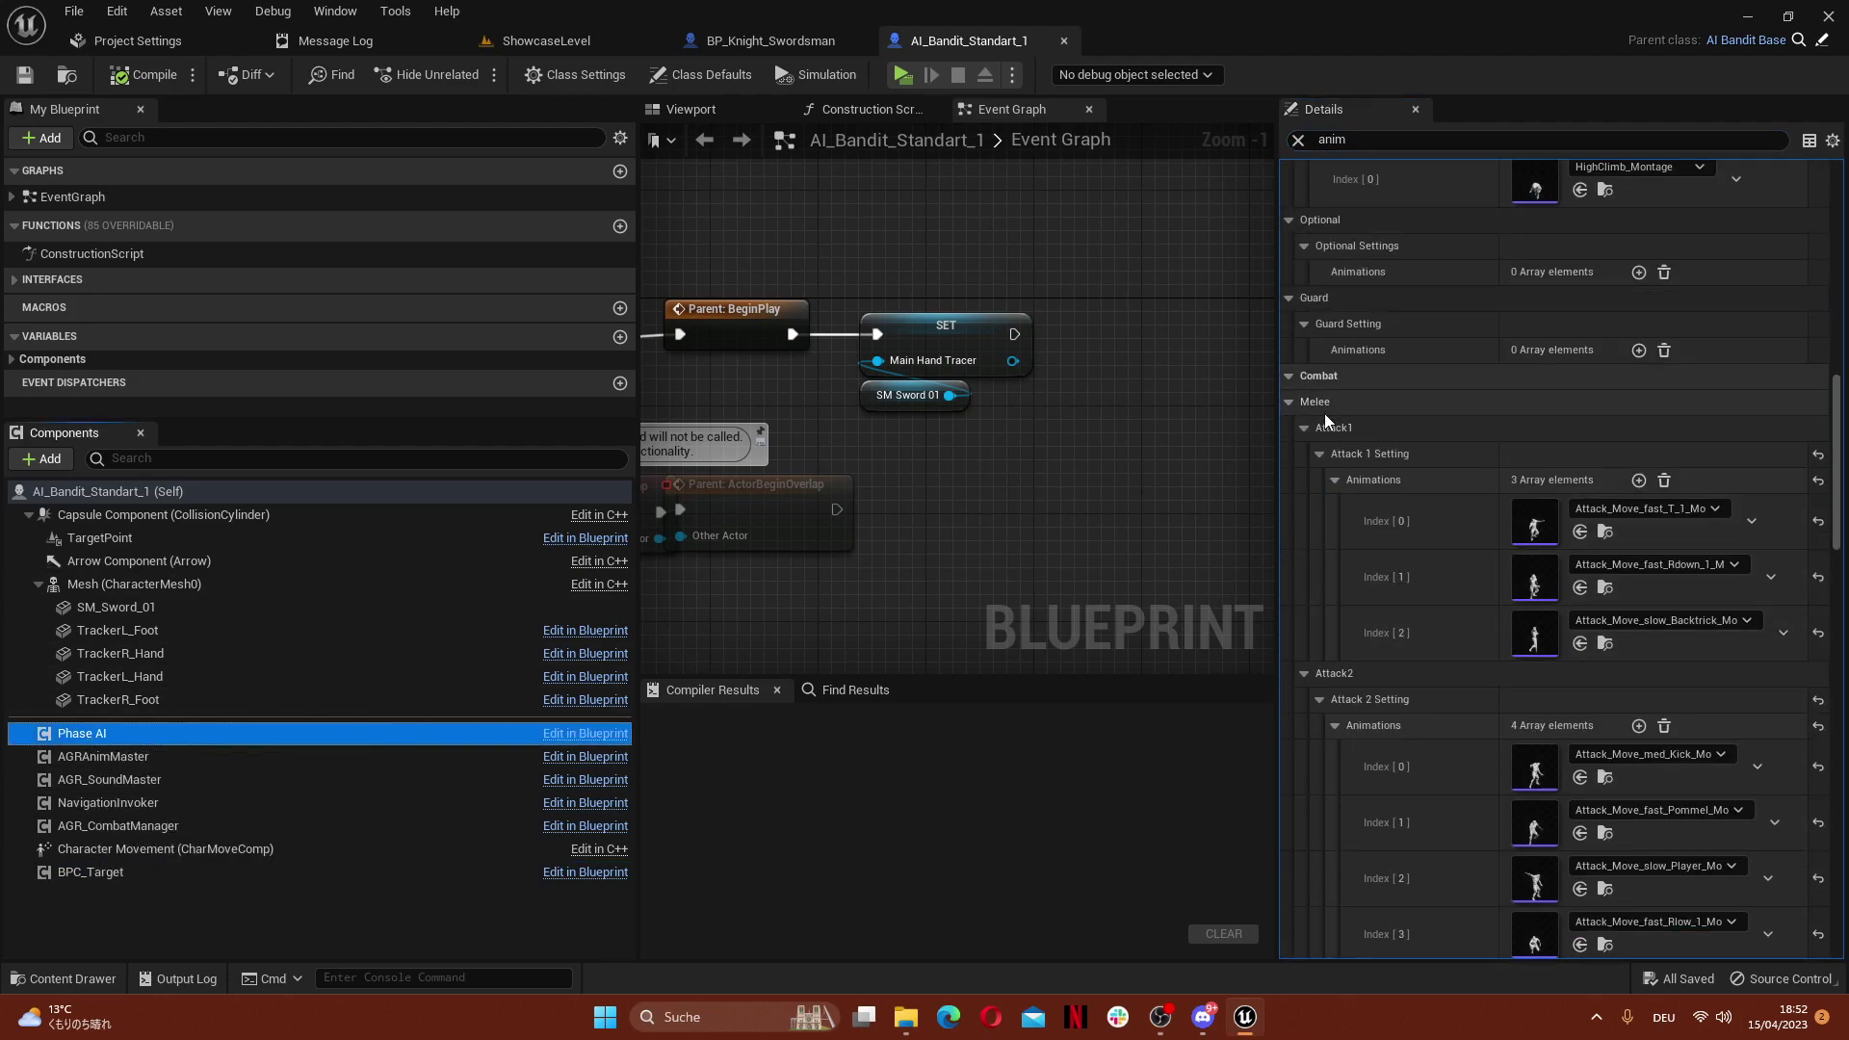
{"action": "right_click", "coordinate": [1389, 480]}
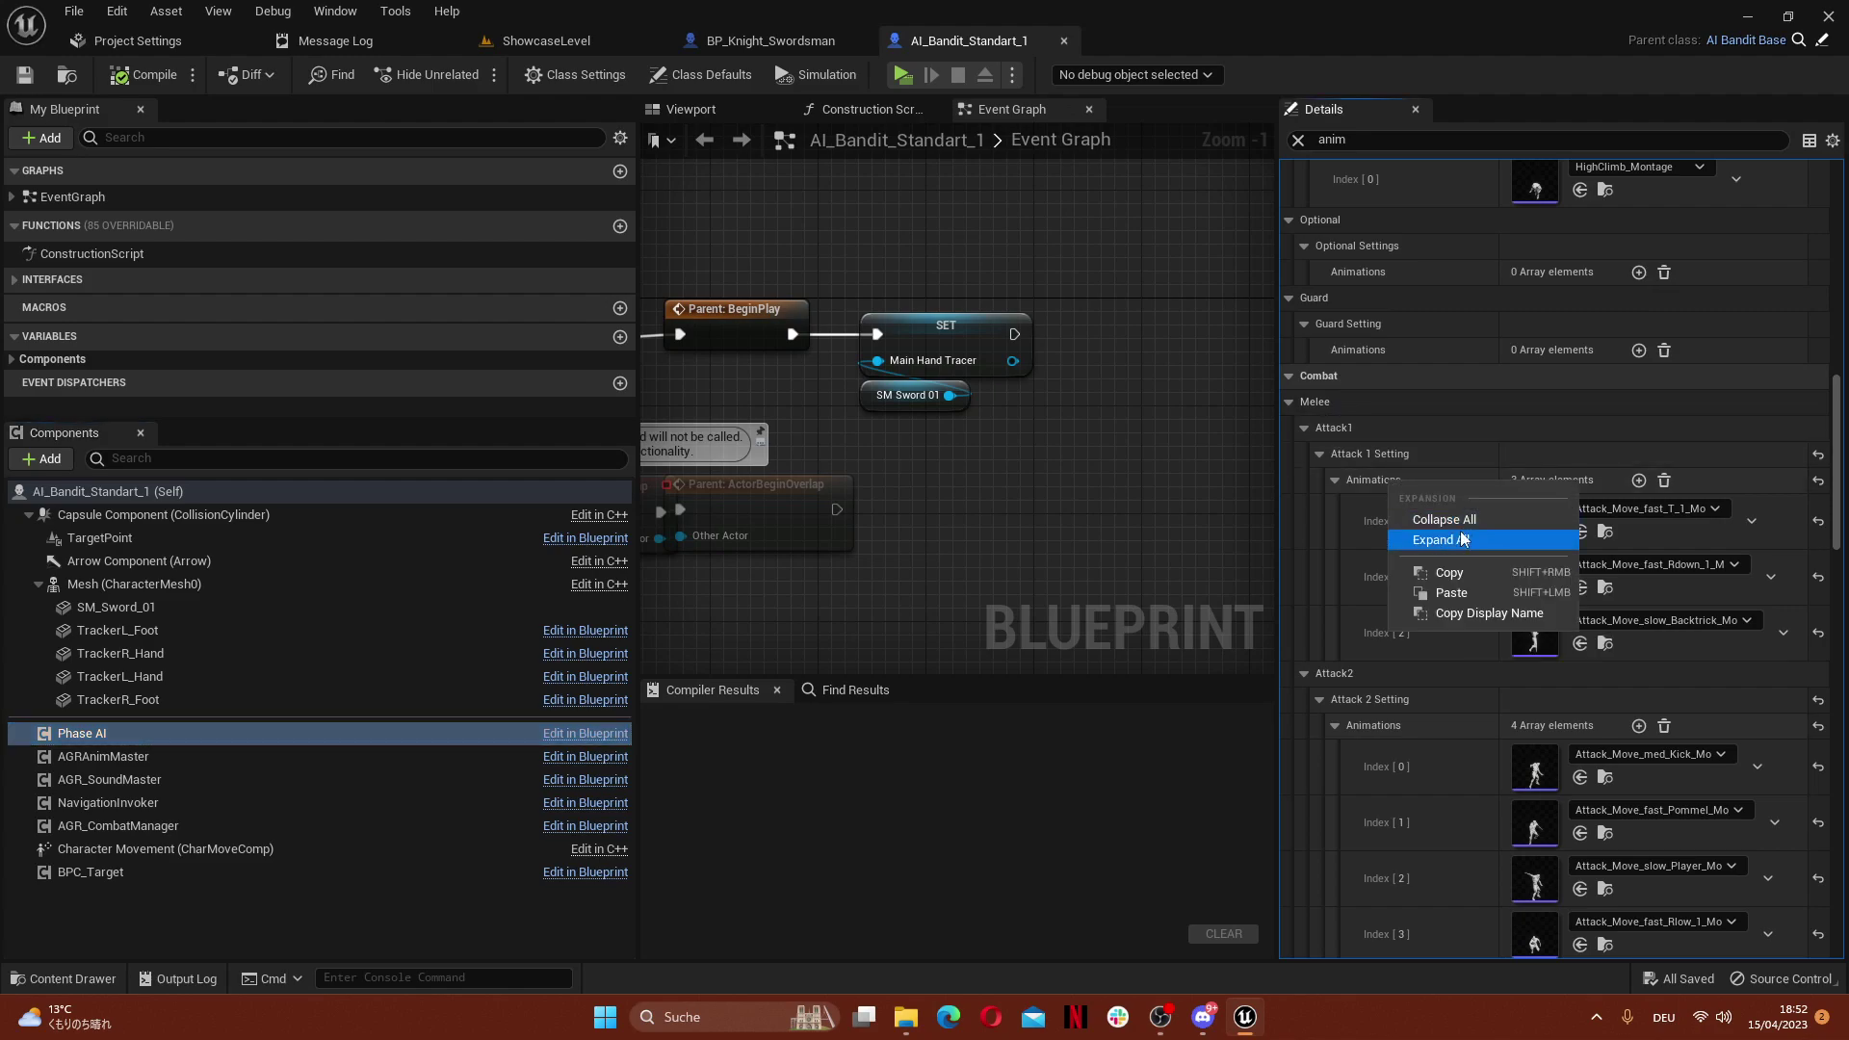
{"action": "left_click", "coordinate": [1462, 574]}
Filter BP_Knight_Swordsman's Phase AI details by "anim" and paste the copied array into the Attack 1 Setting's Animations
{"action": "left_click", "coordinate": [771, 40]}
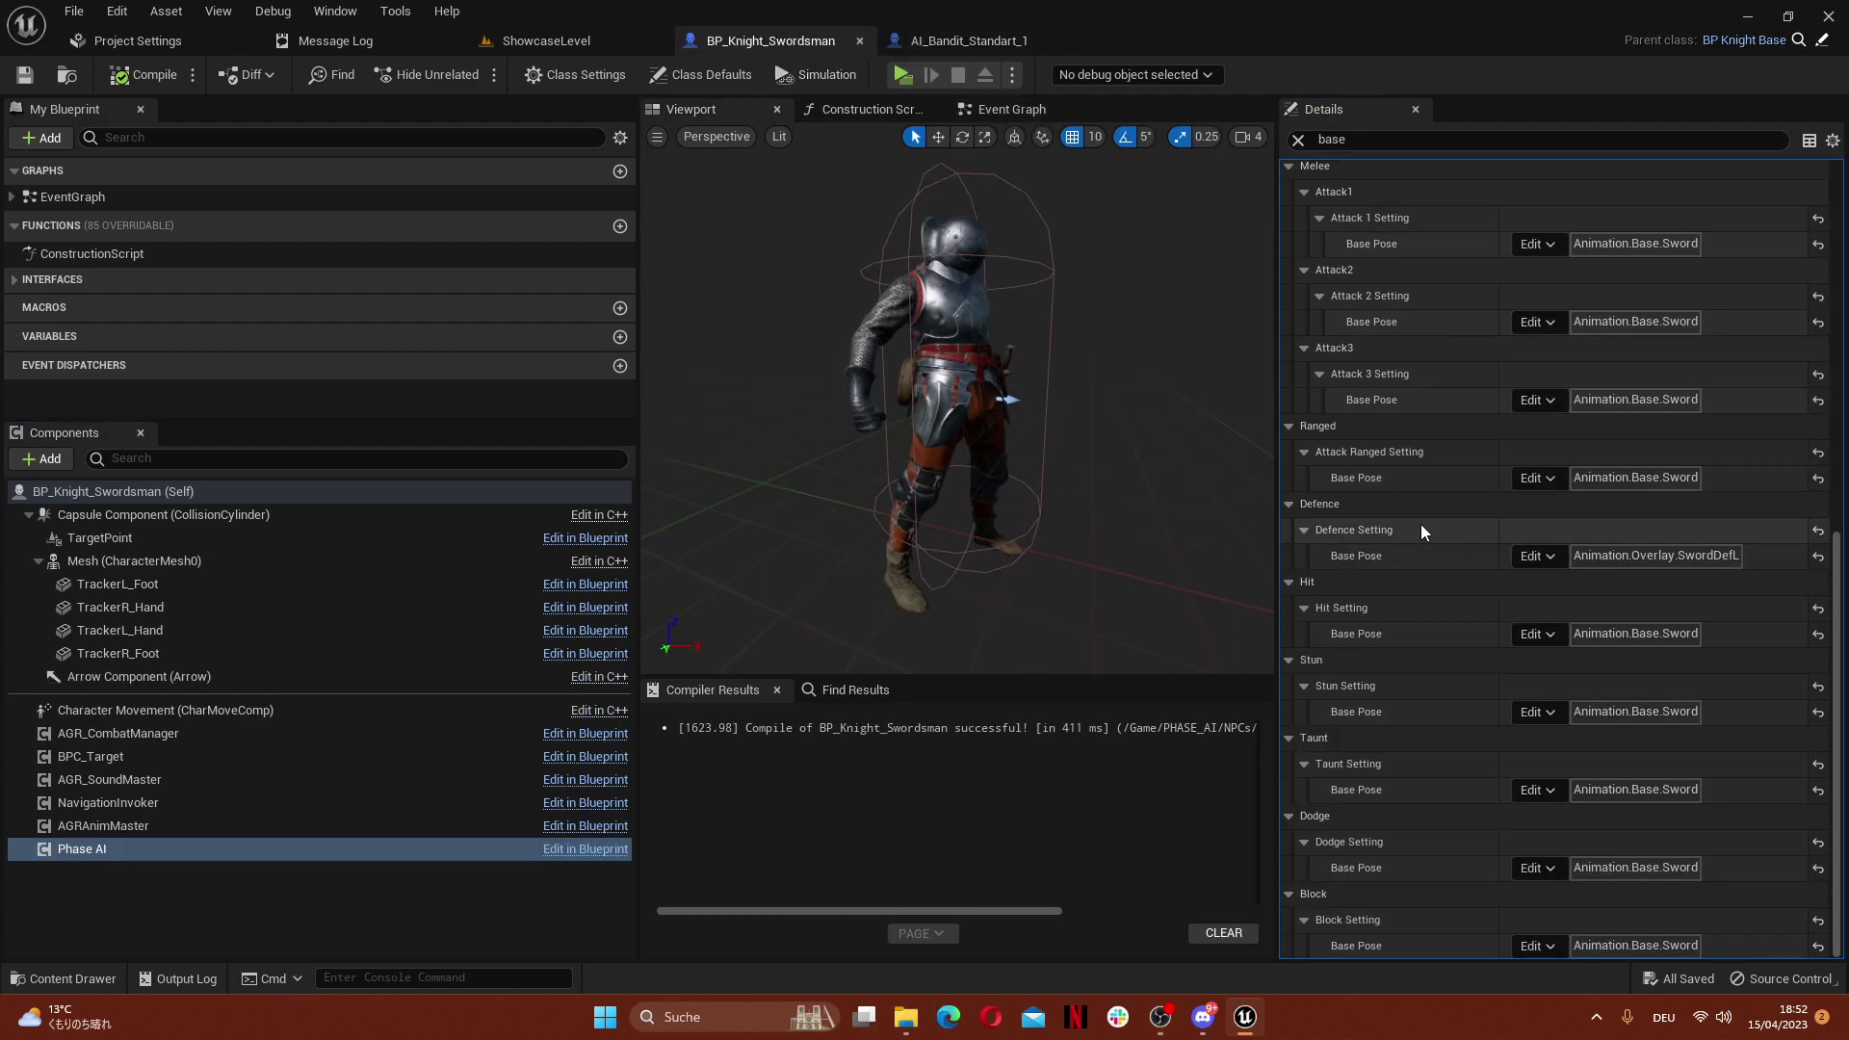
{"action": "type", "text": "anim"}
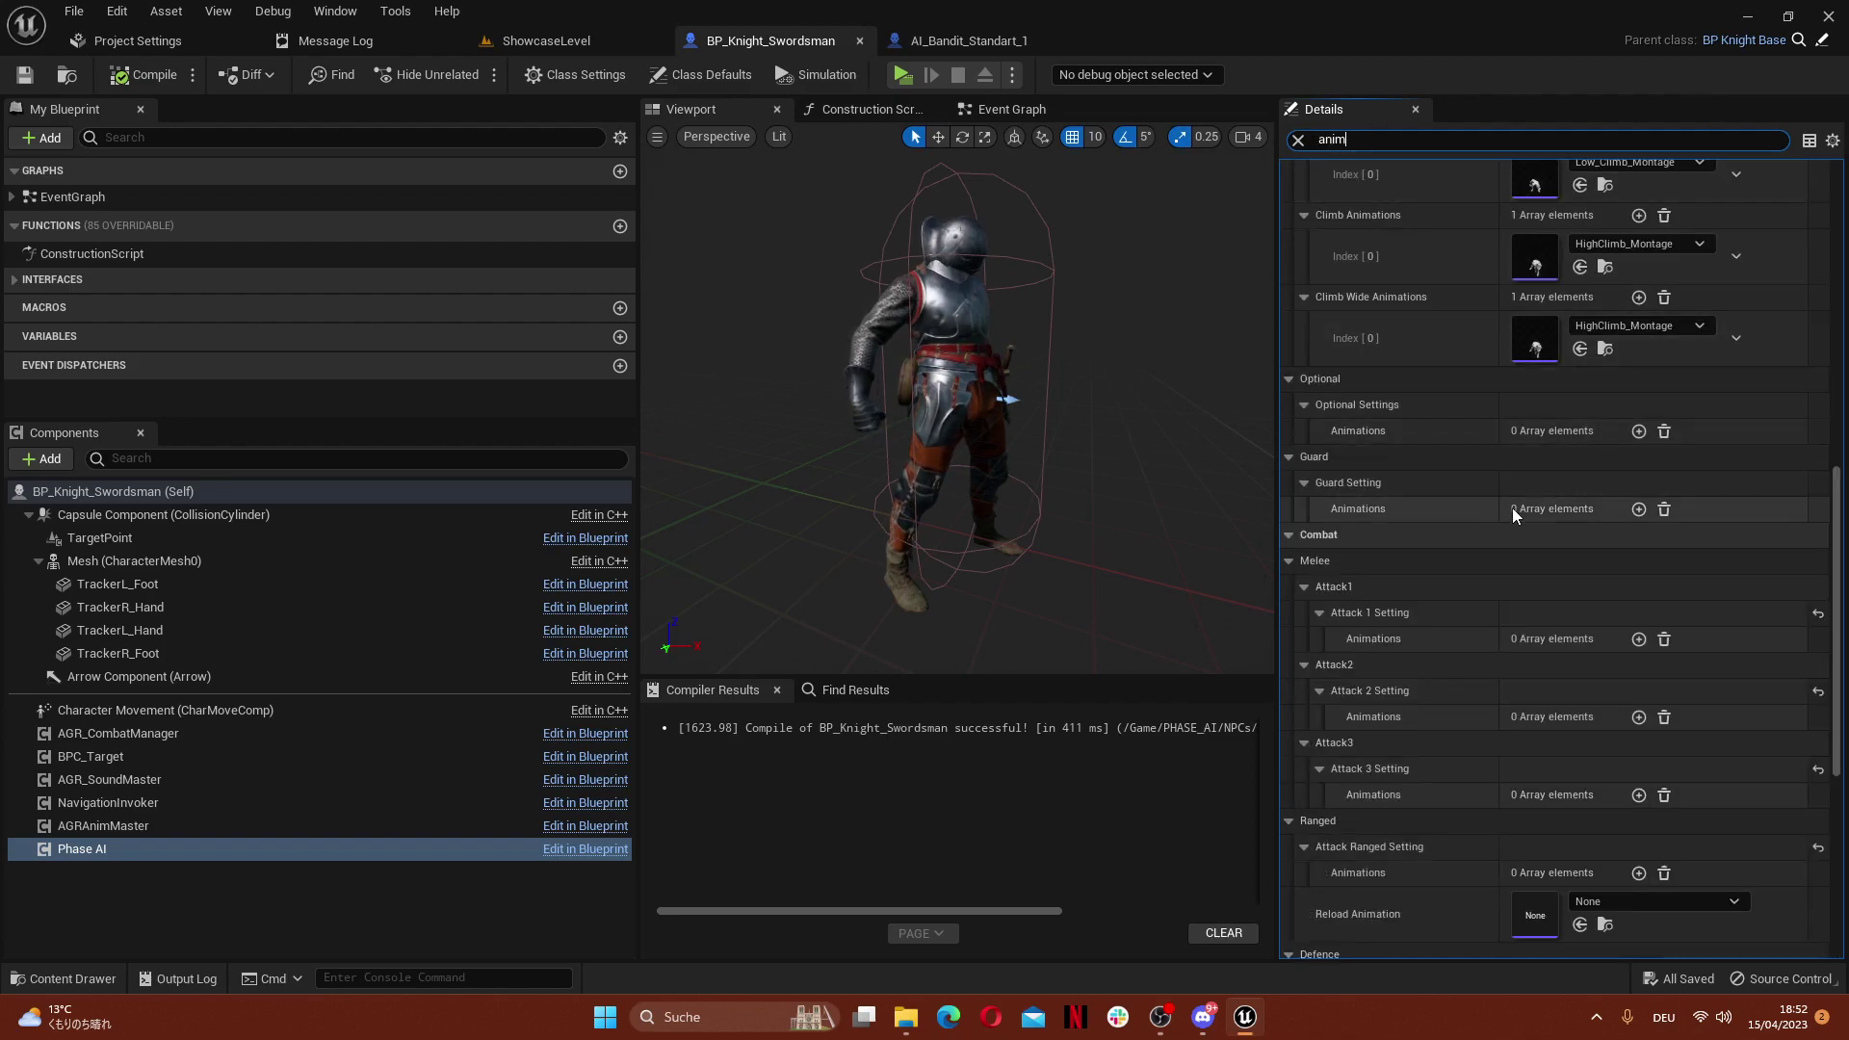
{"action": "scroll", "coordinate": [1502, 508], "scroll_direction": "down", "scroll_amount": 5}
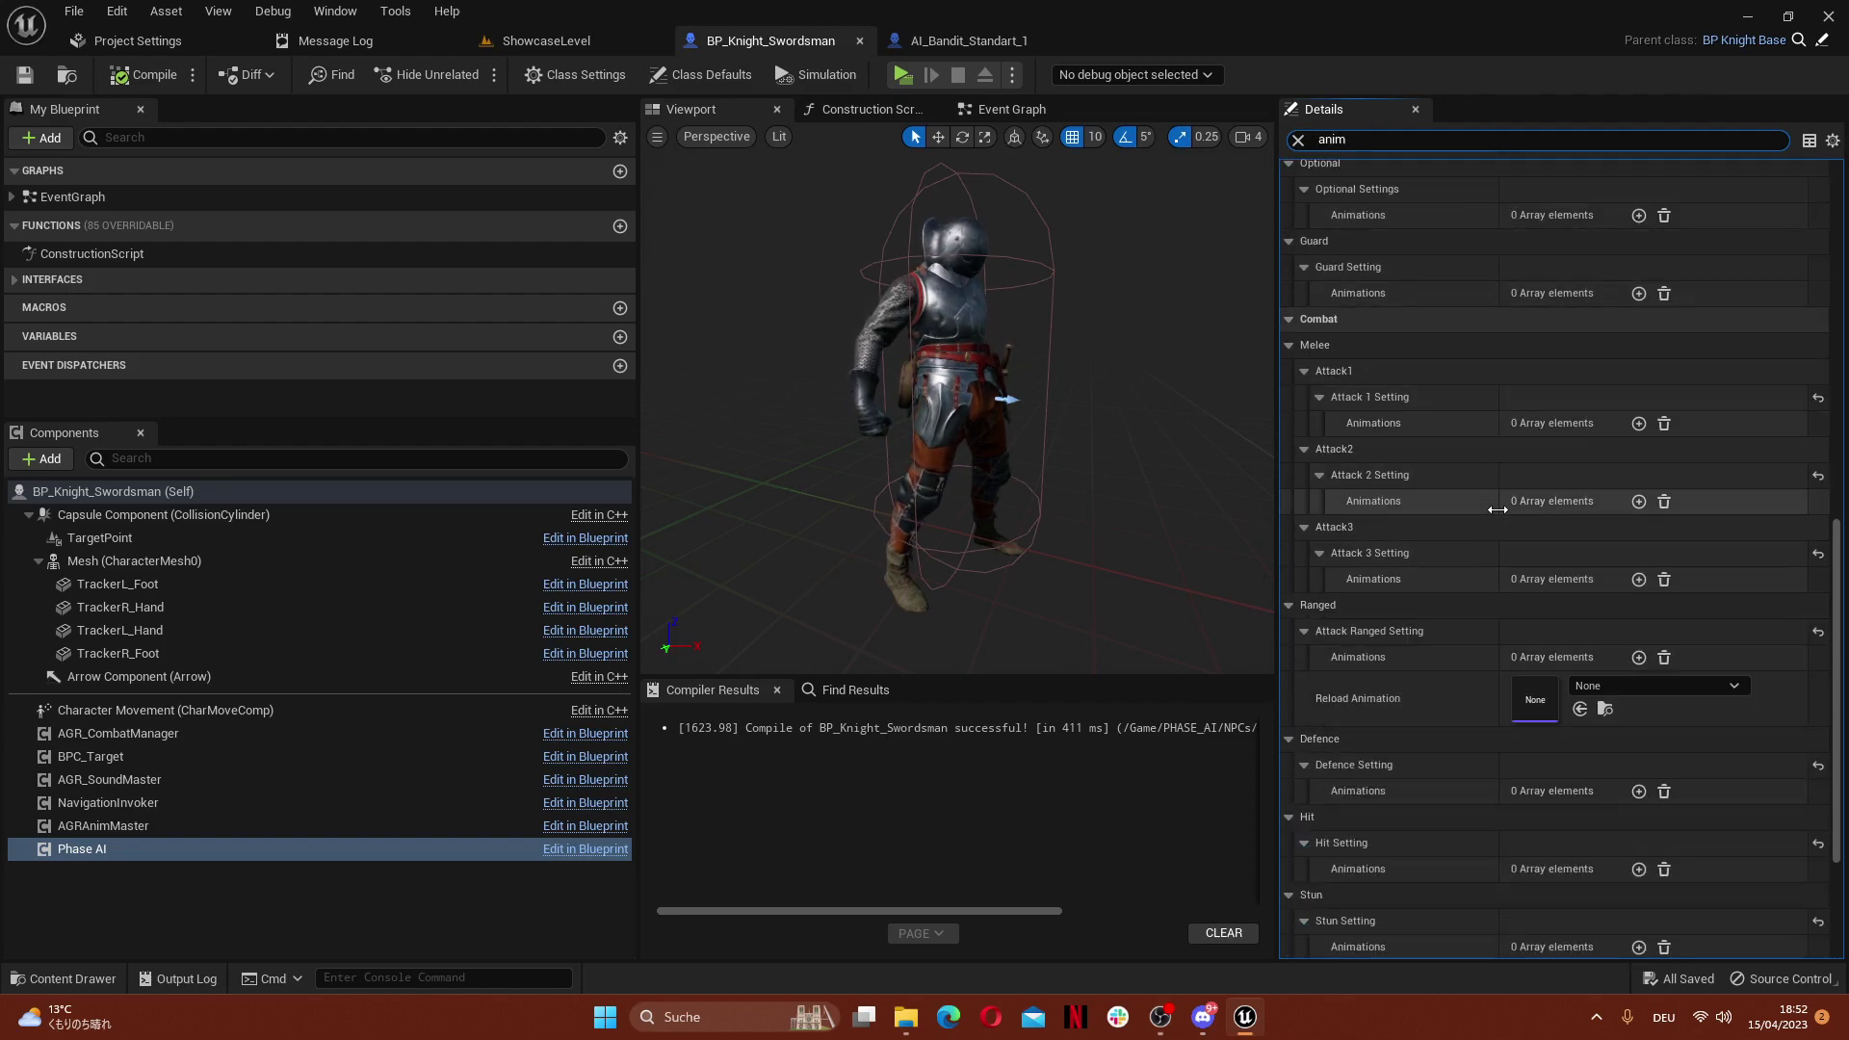
{"action": "right_click", "coordinate": [1391, 393]}
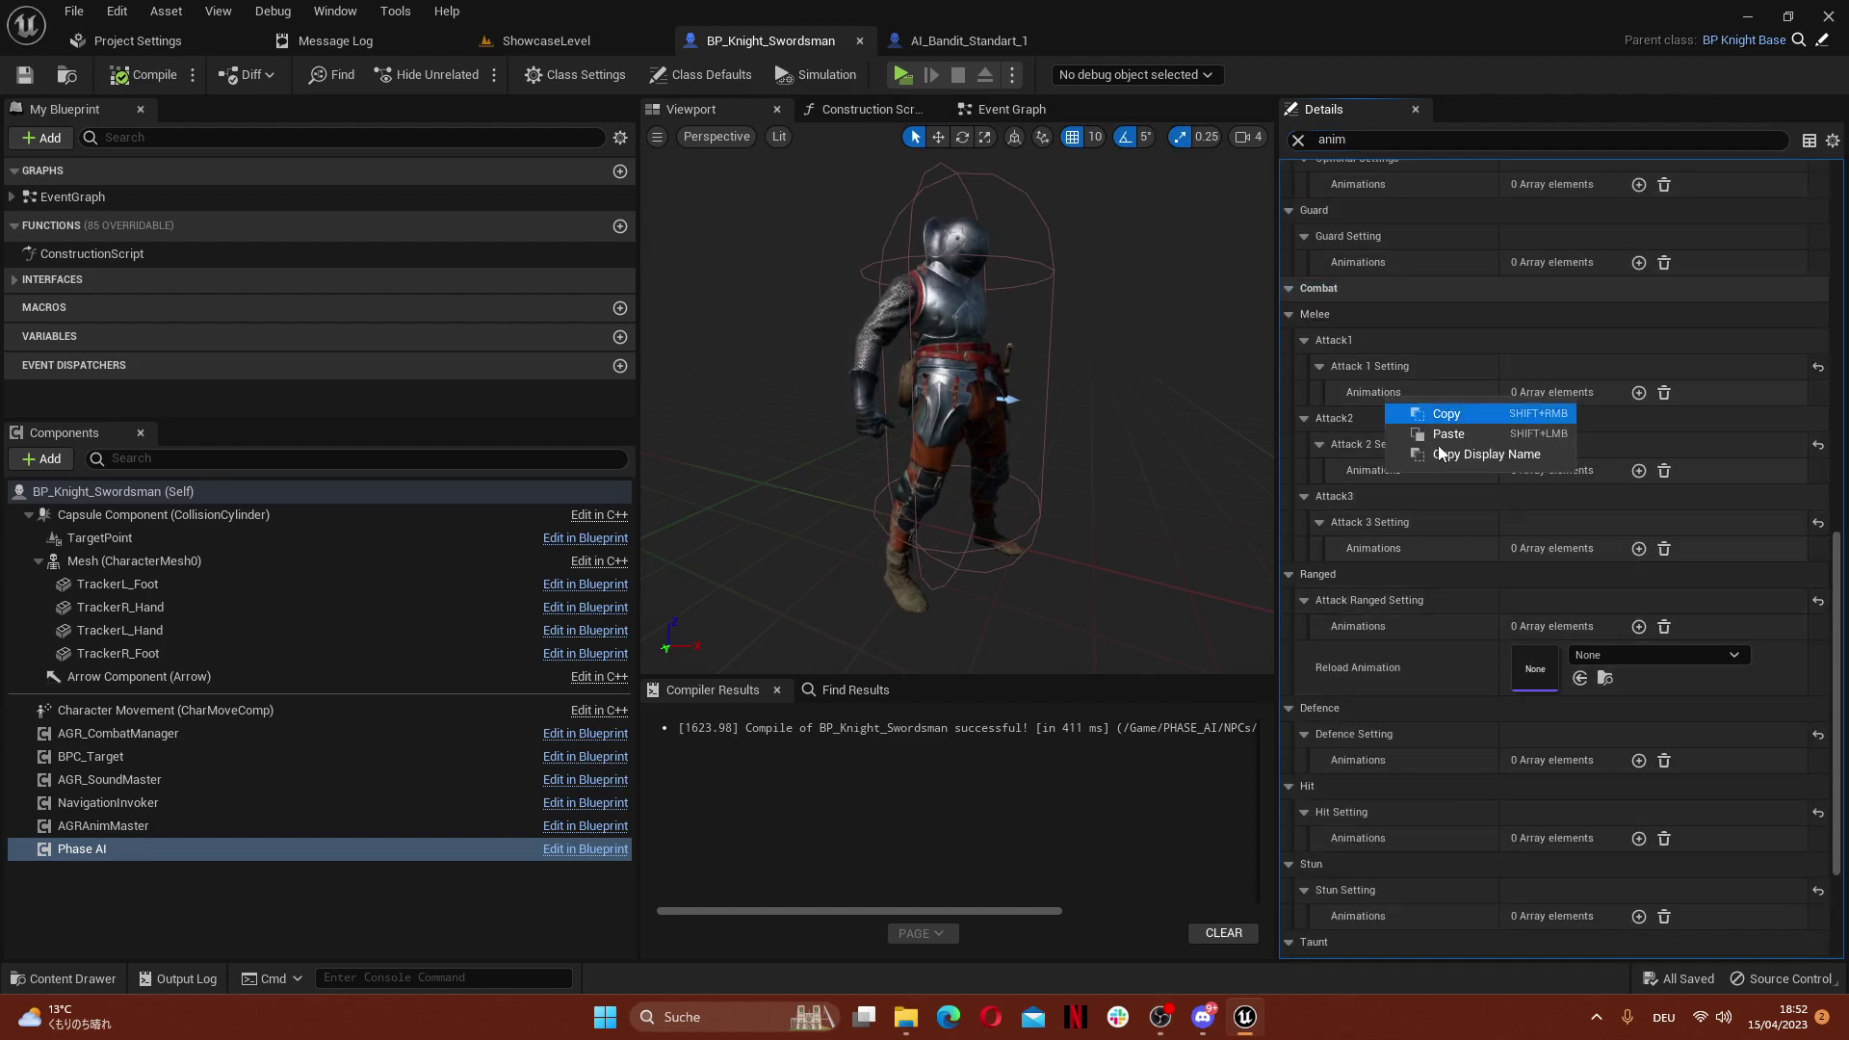
{"action": "left_click", "coordinate": [1466, 437]}
Copy the Attack 2 Setting's Animations array from AI_Bandit_Standart_1 and paste it into the knight's Attack 2 Setting
{"action": "left_click", "coordinate": [998, 43]}
{"action": "scroll", "coordinate": [1448, 541], "scroll_direction": "down", "scroll_amount": 3}
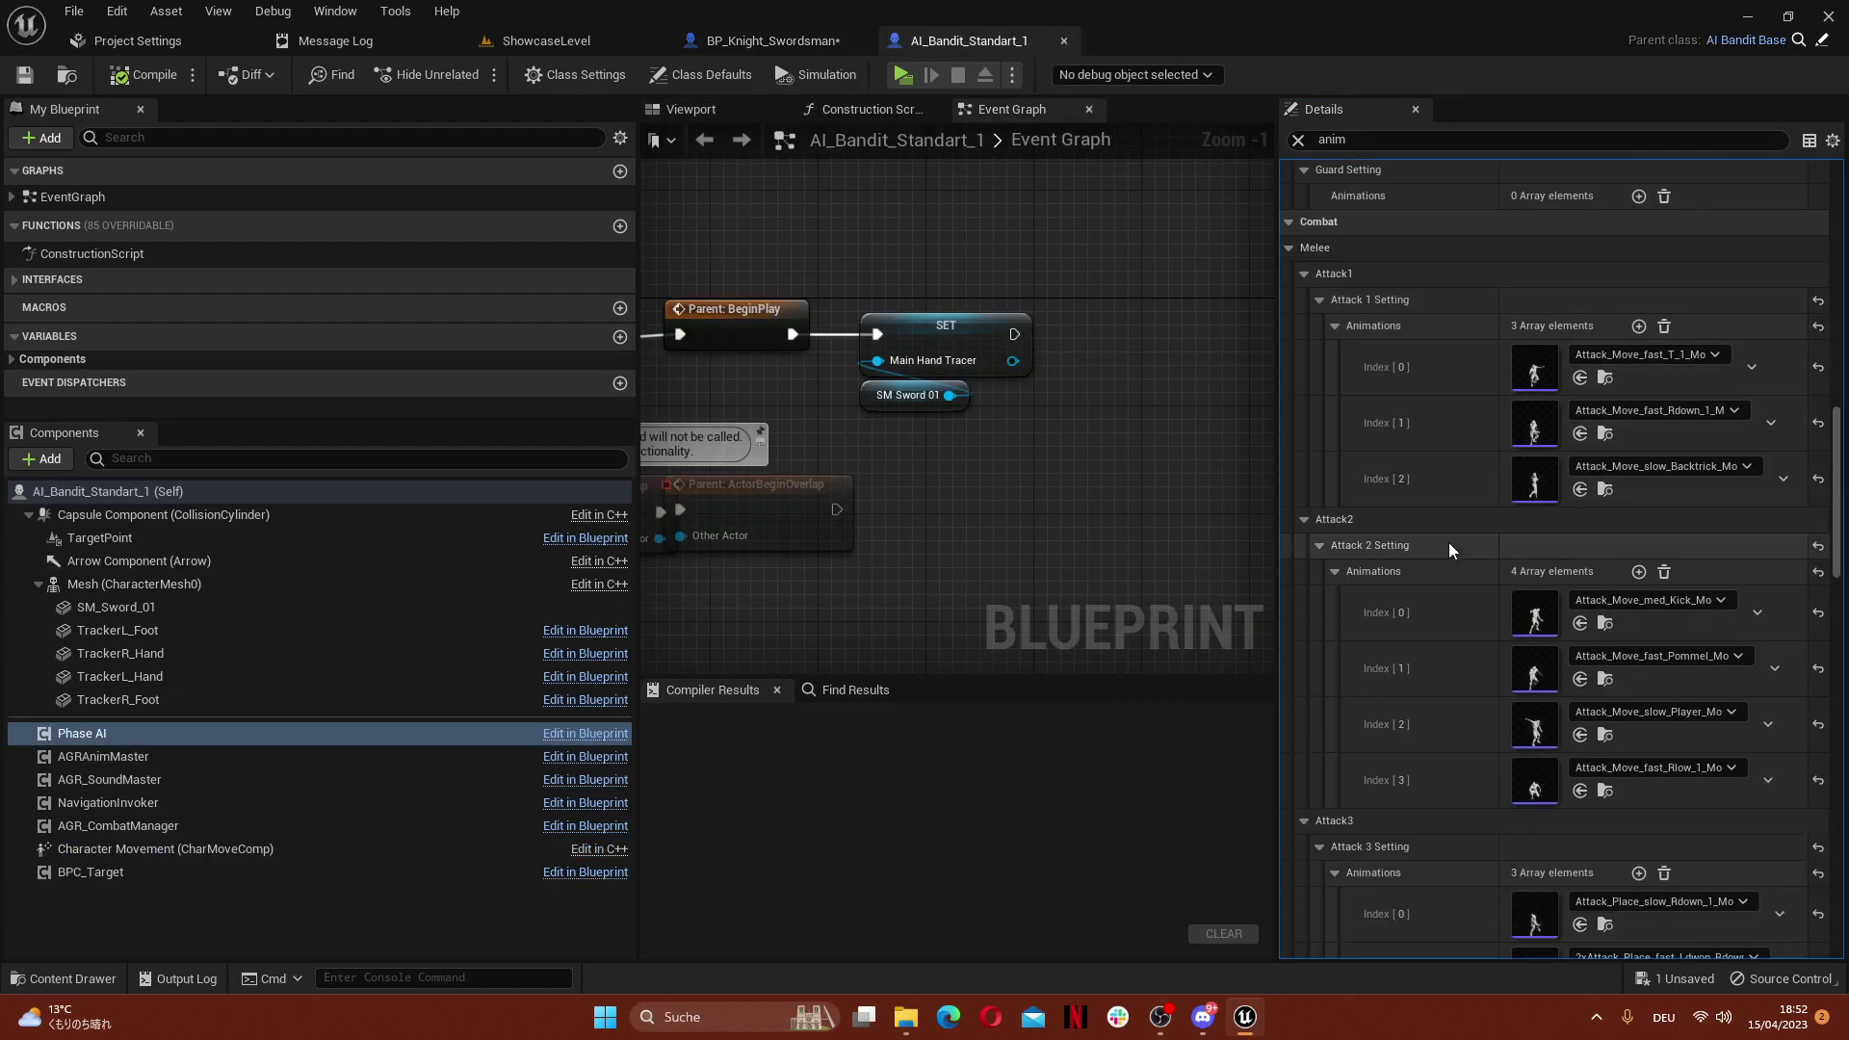
{"action": "right_click", "coordinate": [1366, 574]}
{"action": "left_click", "coordinate": [1445, 671]}
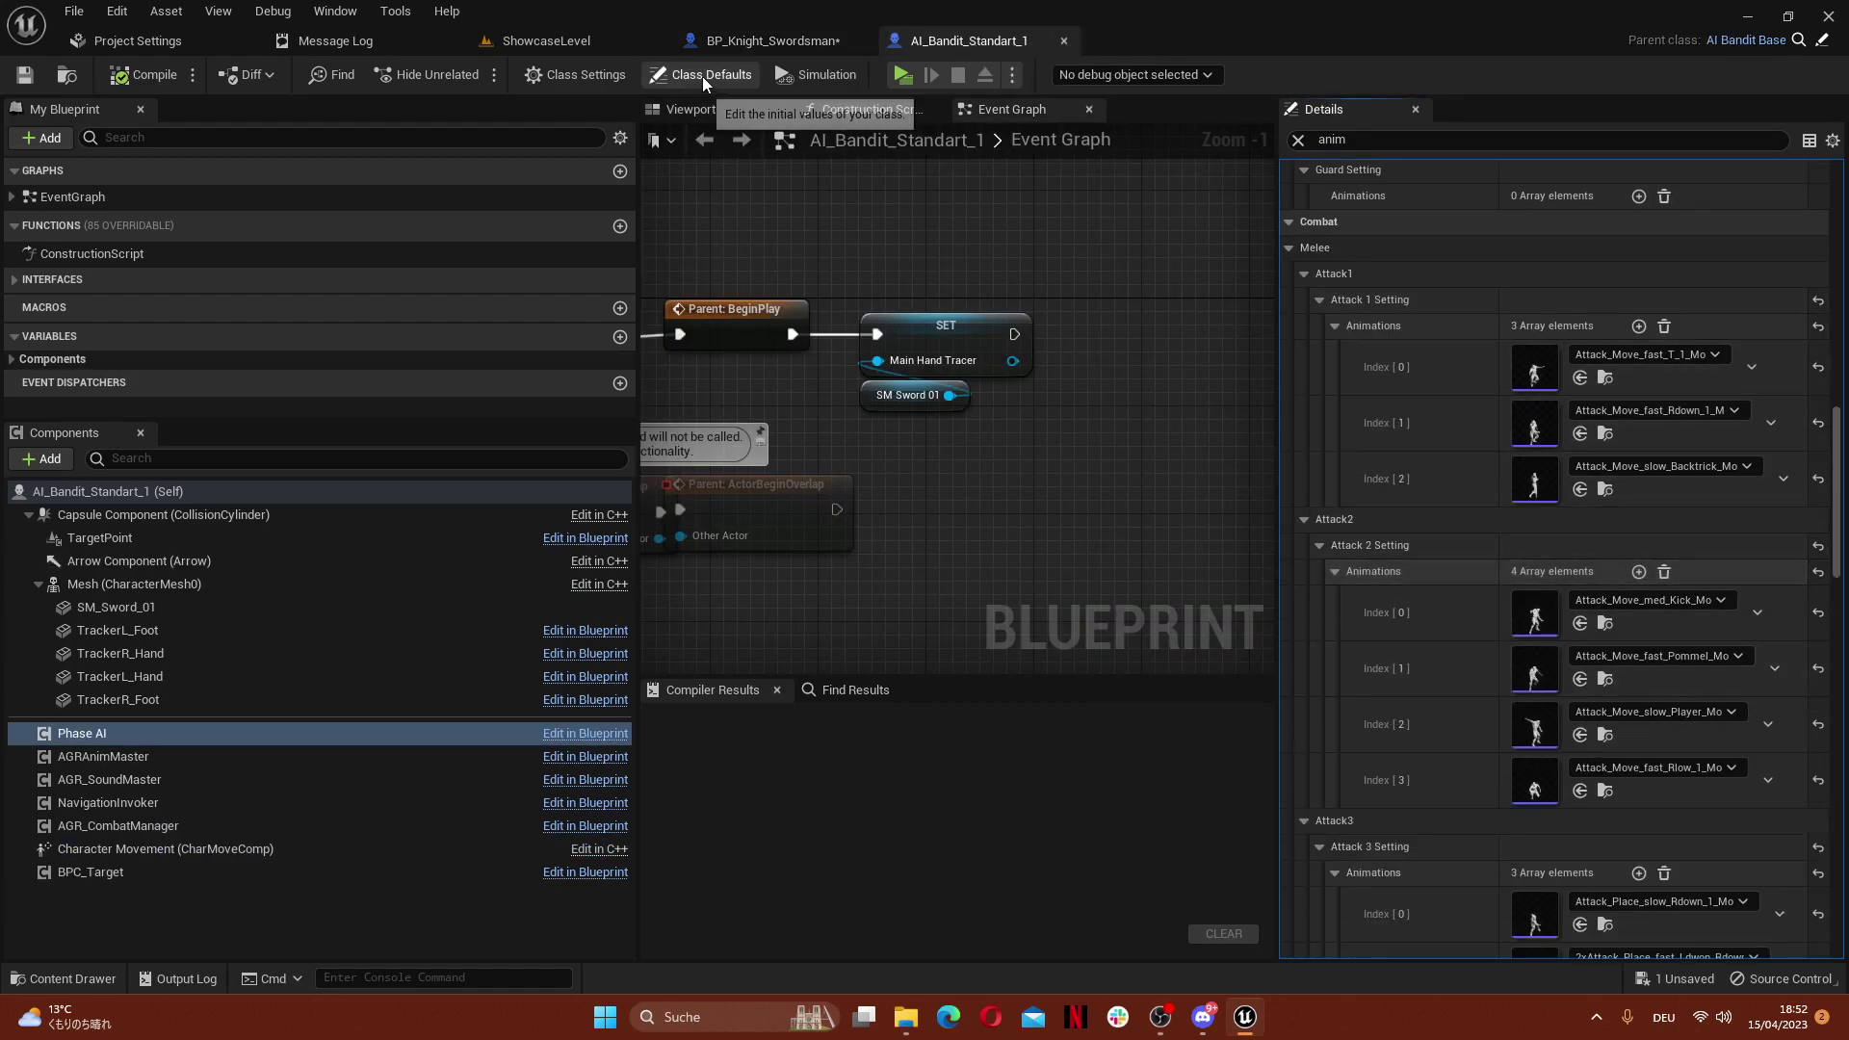
{"action": "left_click", "coordinate": [770, 40]}
{"action": "right_click", "coordinate": [1384, 639]}
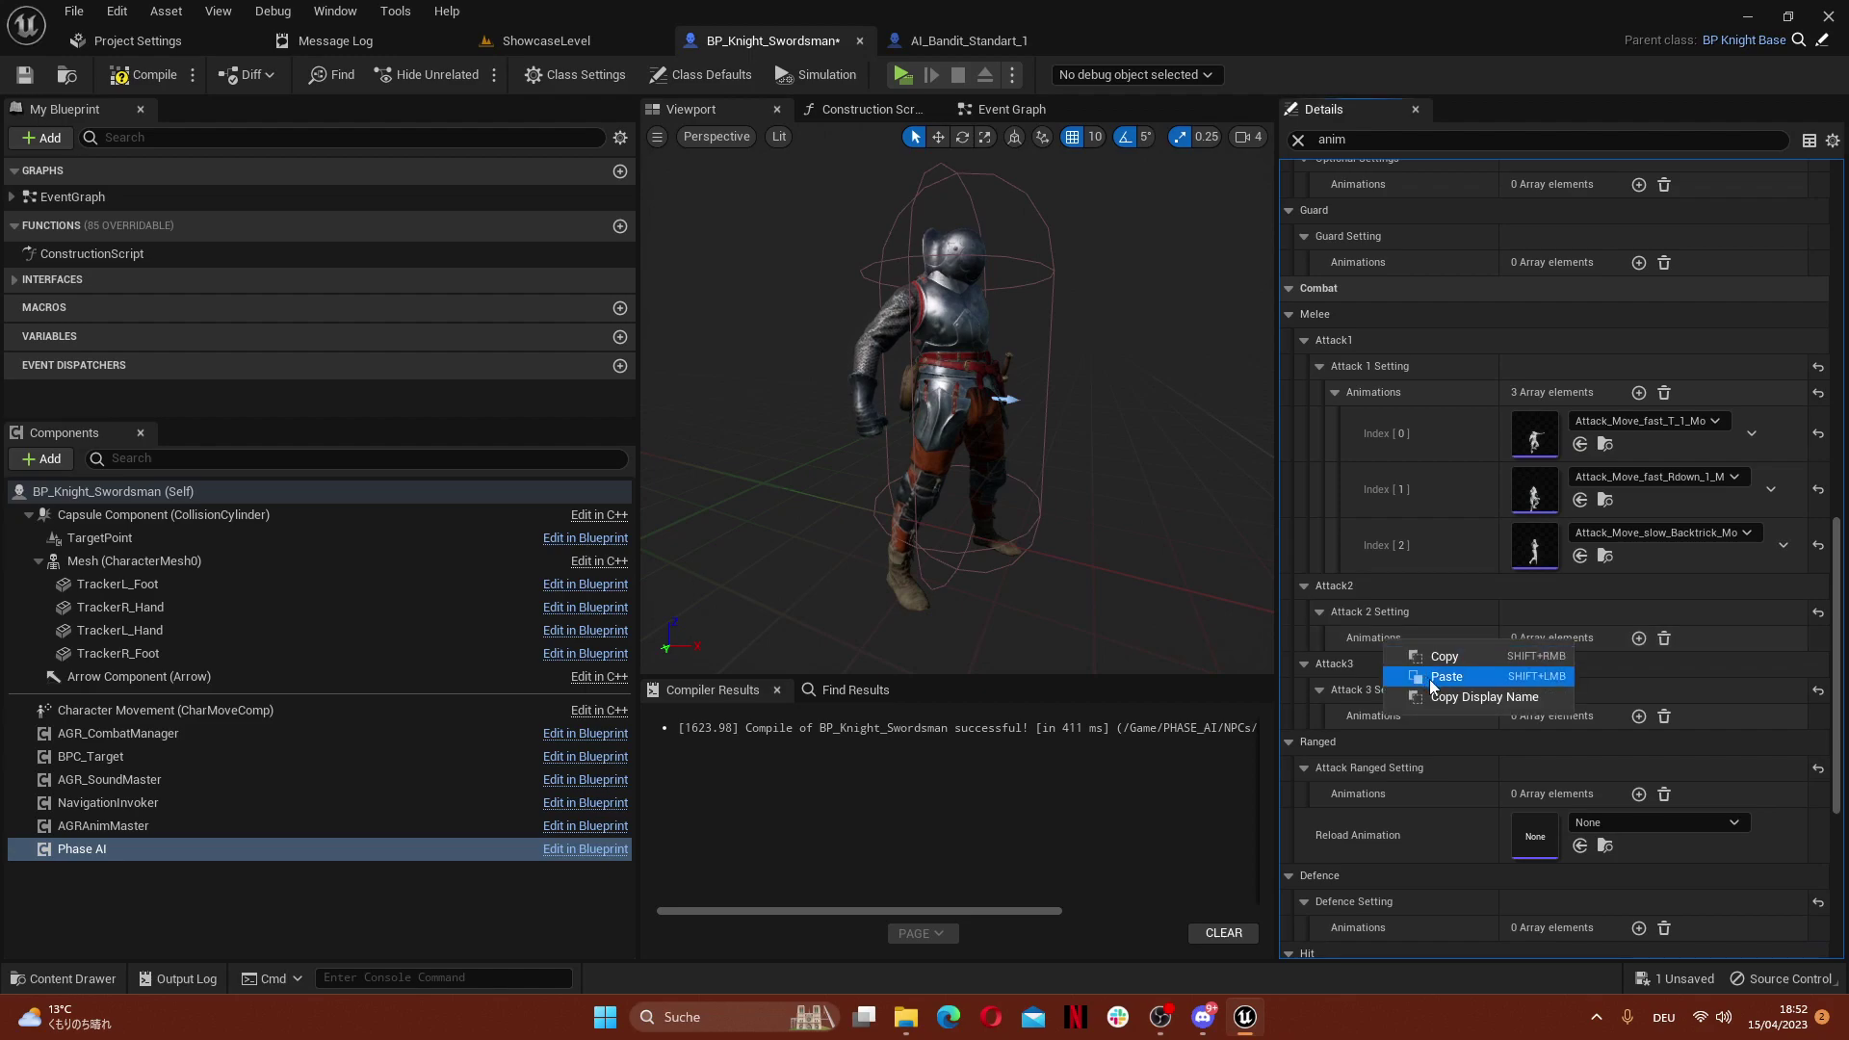
{"action": "left_click", "coordinate": [1454, 676]}
Copy the bandit's Attack 3 Setting Animations array into the Attack 3 Setting of BP_Knight_Swordsman
{"action": "left_click", "coordinate": [963, 41]}
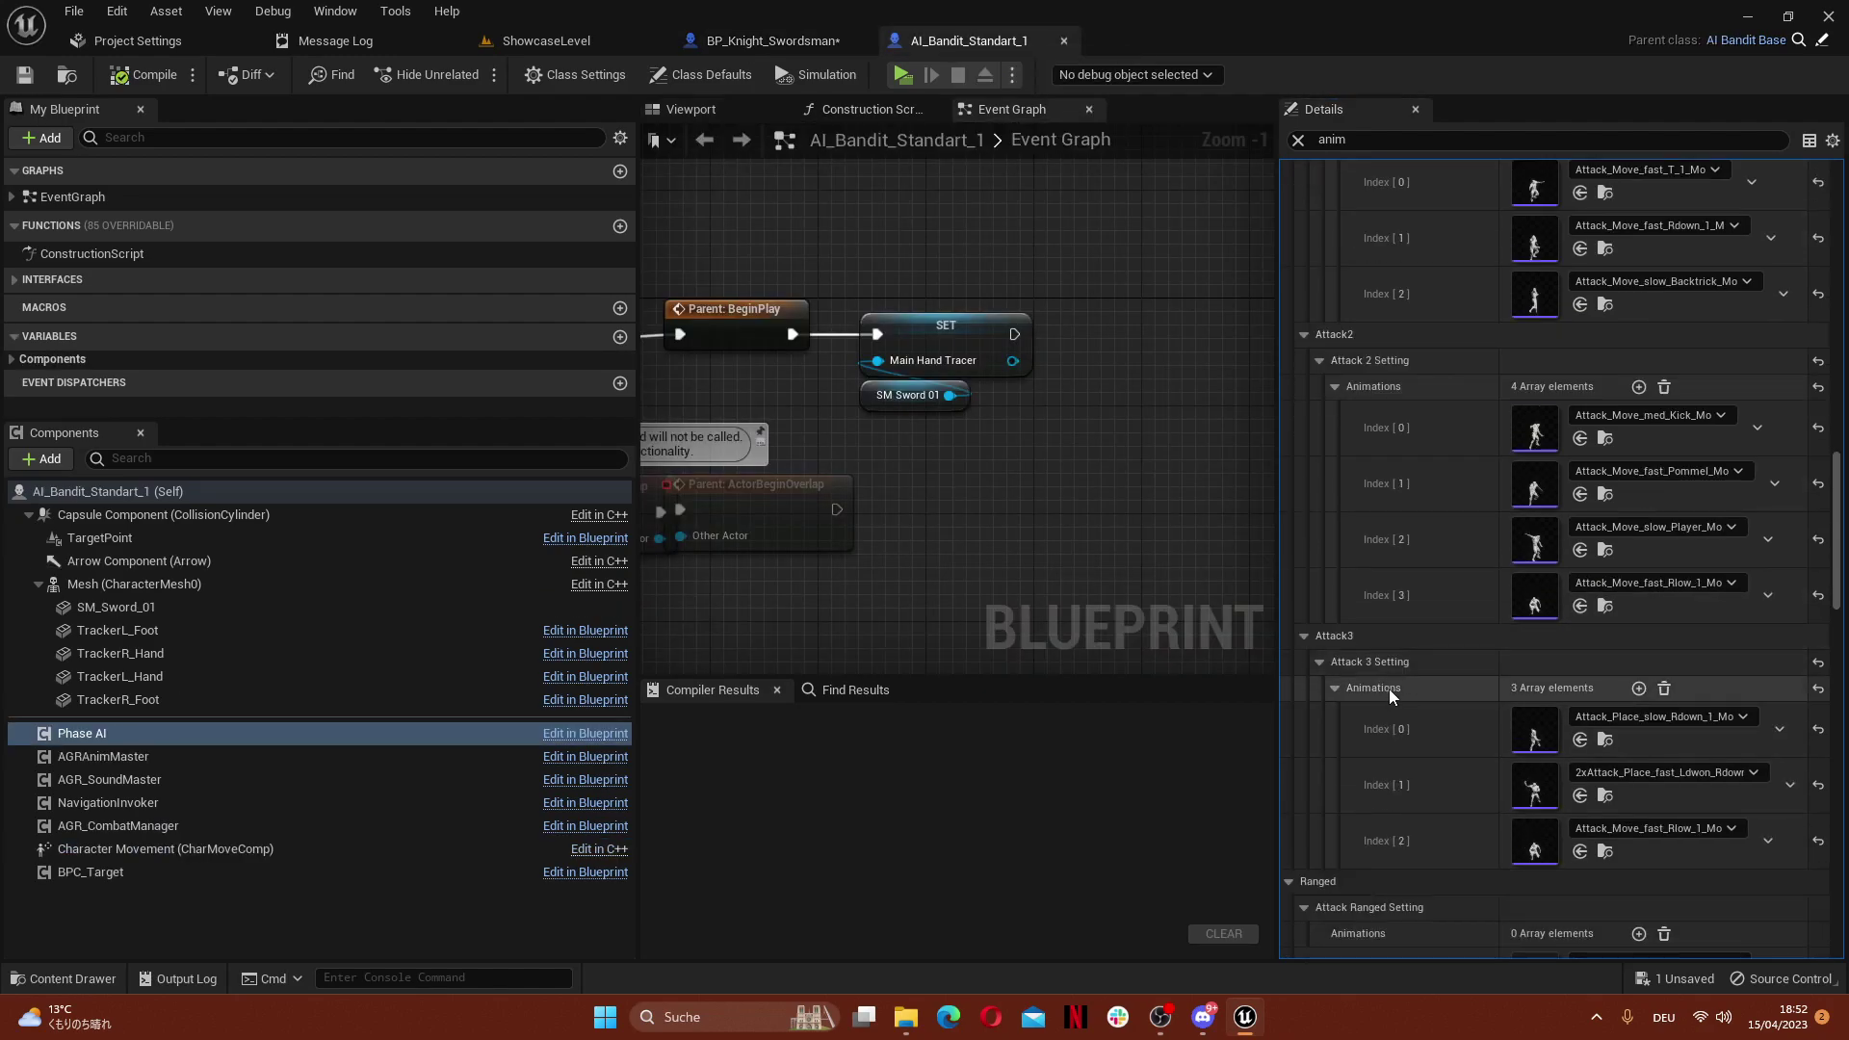
{"action": "right_click", "coordinate": [1391, 689]}
{"action": "left_click", "coordinate": [1456, 778]}
{"action": "left_click", "coordinate": [770, 40]}
{"action": "right_click", "coordinate": [1413, 693]}
{"action": "left_click", "coordinate": [1445, 718]}
{"action": "right_click", "coordinate": [1384, 661]}
{"action": "left_click", "coordinate": [1431, 703]}
Copy the bandit's Taunt Setting Animations array into the Taunt Setting of BP_Knight_Swordsman
{"action": "left_click", "coordinate": [963, 41]}
{"action": "scroll", "coordinate": [1510, 575], "scroll_direction": "down", "scroll_amount": 5}
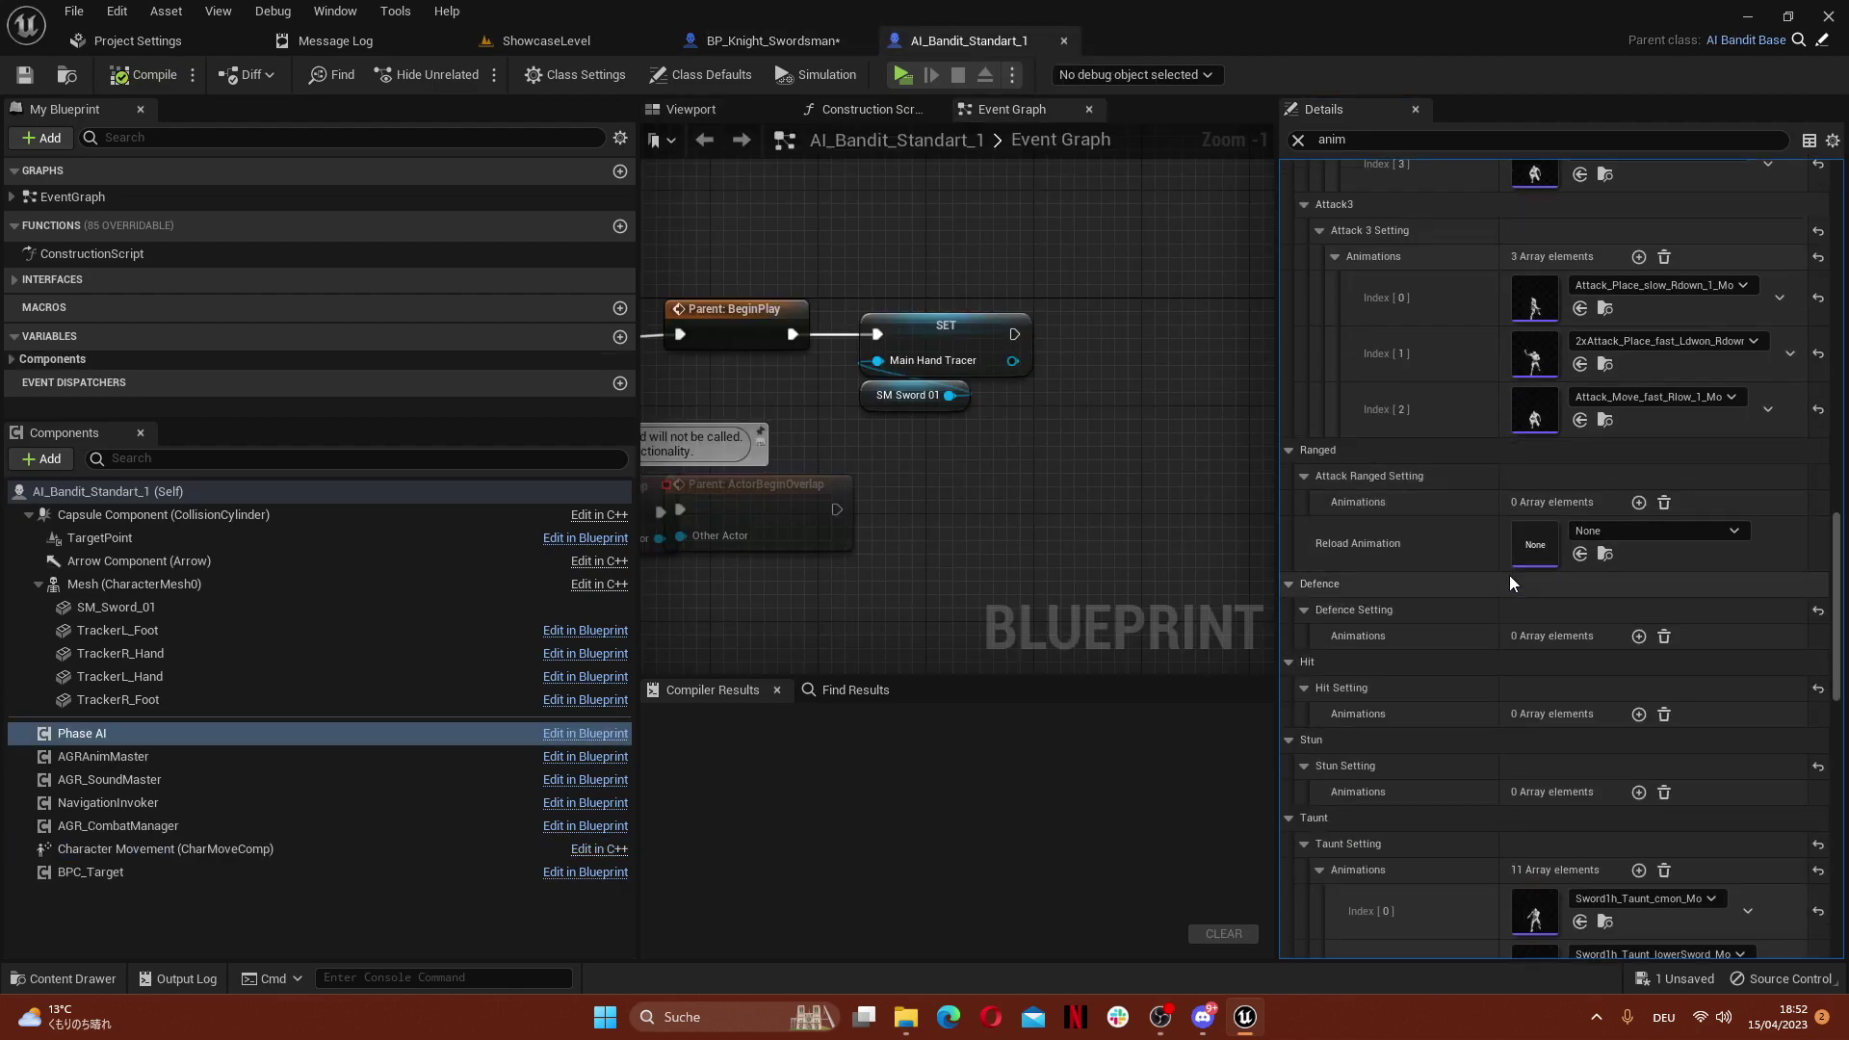
{"action": "right_click", "coordinate": [1366, 532]}
{"action": "left_click", "coordinate": [1416, 601]}
{"action": "left_click", "coordinate": [784, 41]}
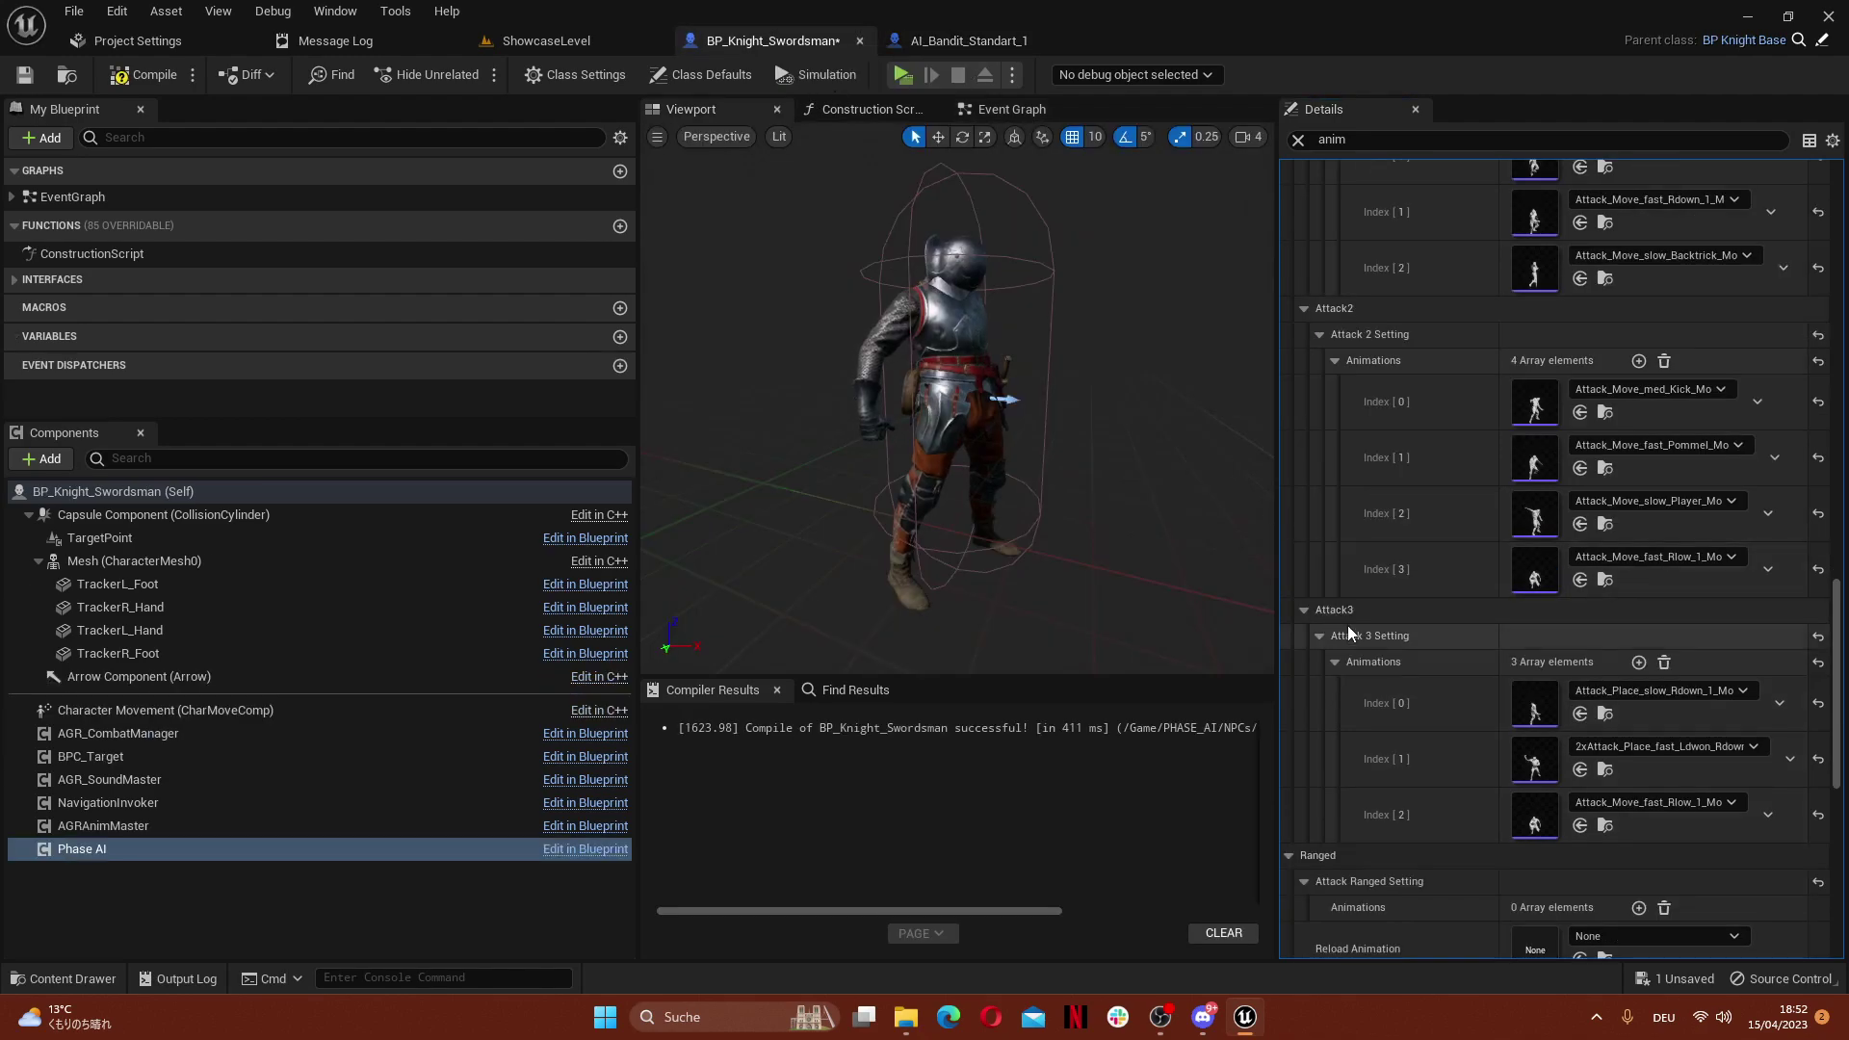
{"action": "scroll", "coordinate": [1361, 618], "scroll_direction": "down", "scroll_amount": 5}
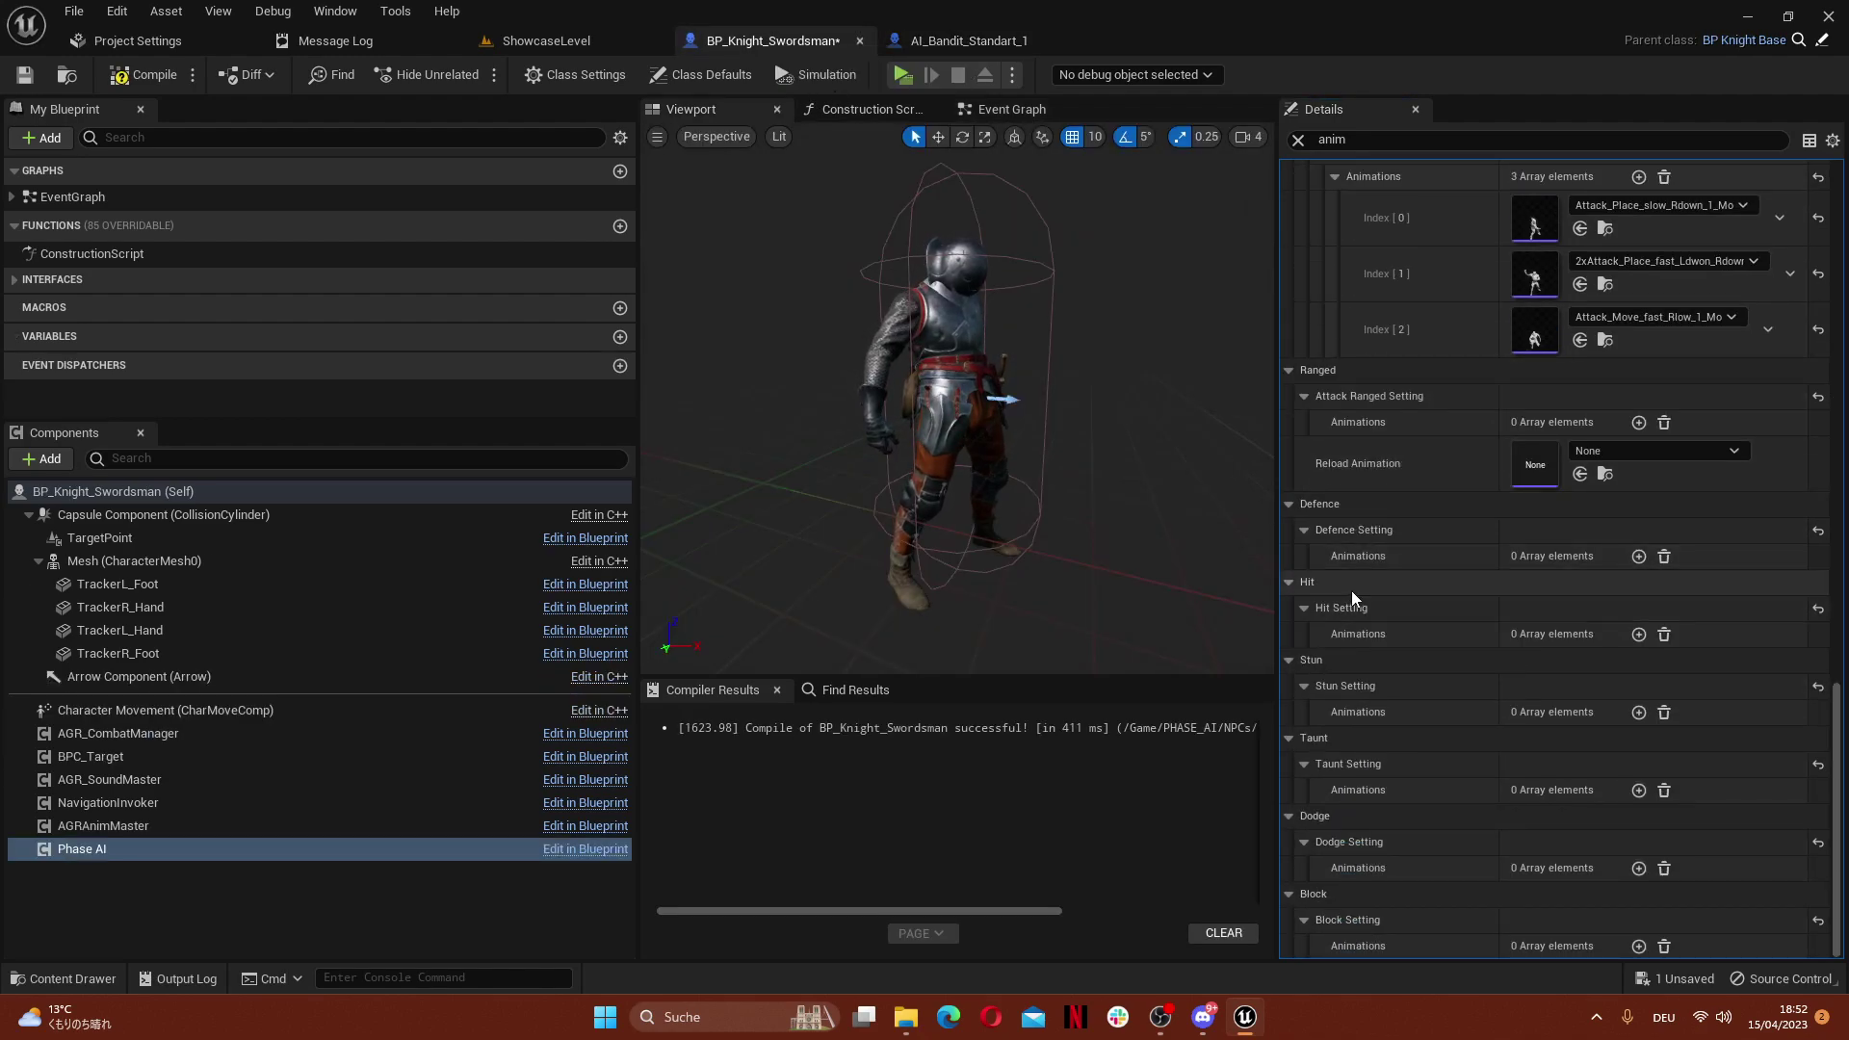
{"action": "right_click", "coordinate": [1361, 792]}
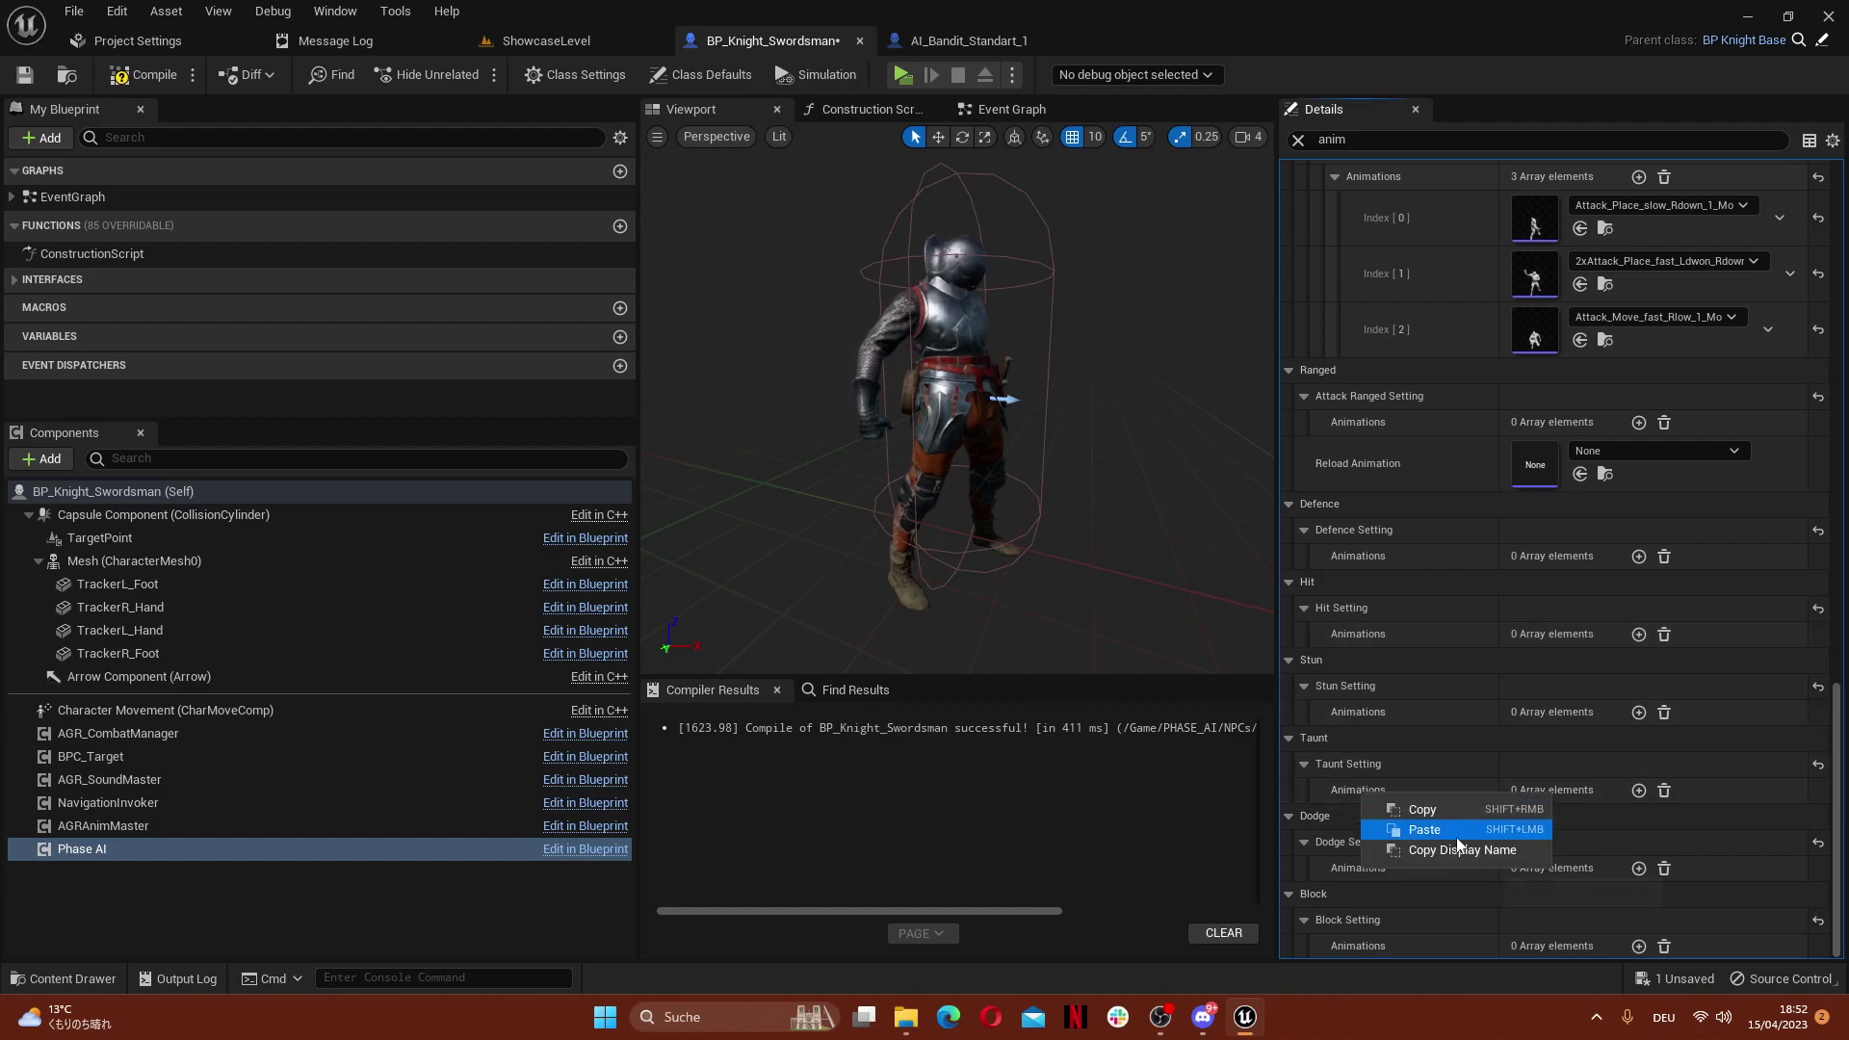
Copy the bandit's Dodge Setting Animations array into the Dodge Setting of BP_Knight_Swordsman
{"action": "left_click", "coordinate": [961, 44]}
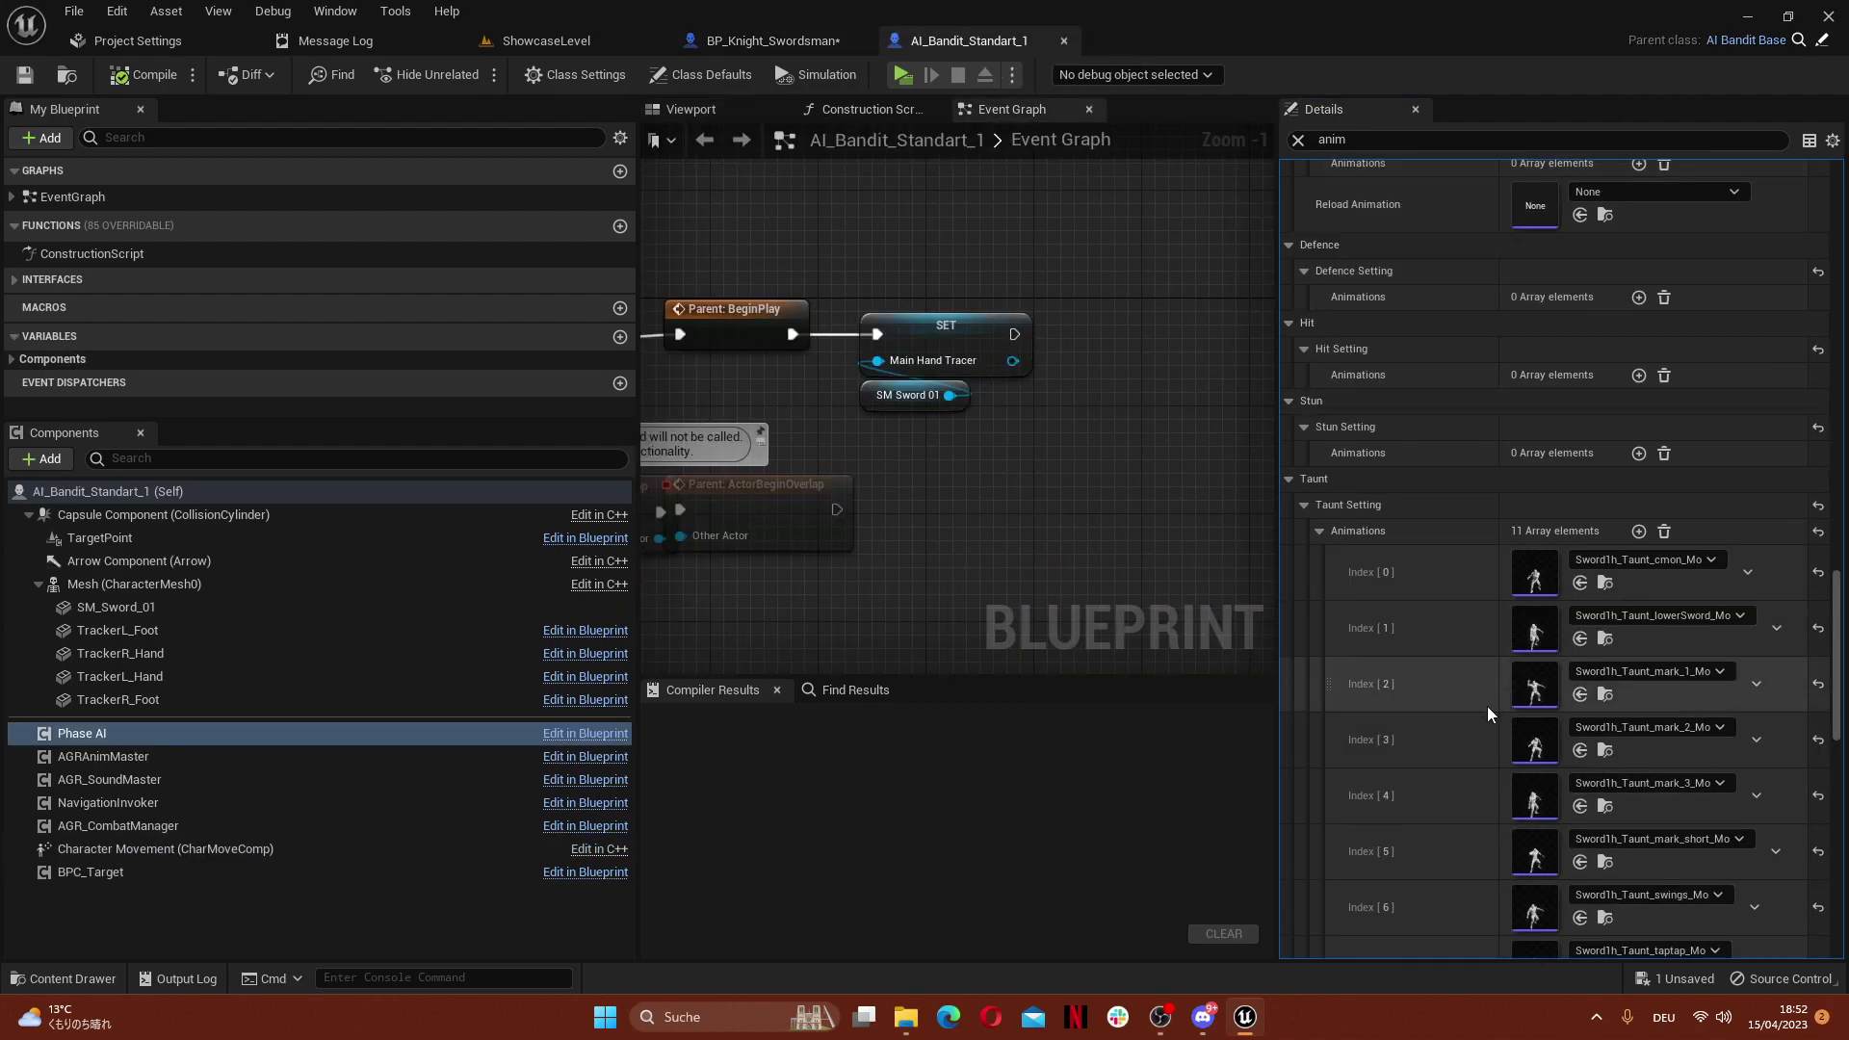
{"action": "scroll", "coordinate": [1487, 703], "scroll_direction": "down", "scroll_amount": 10}
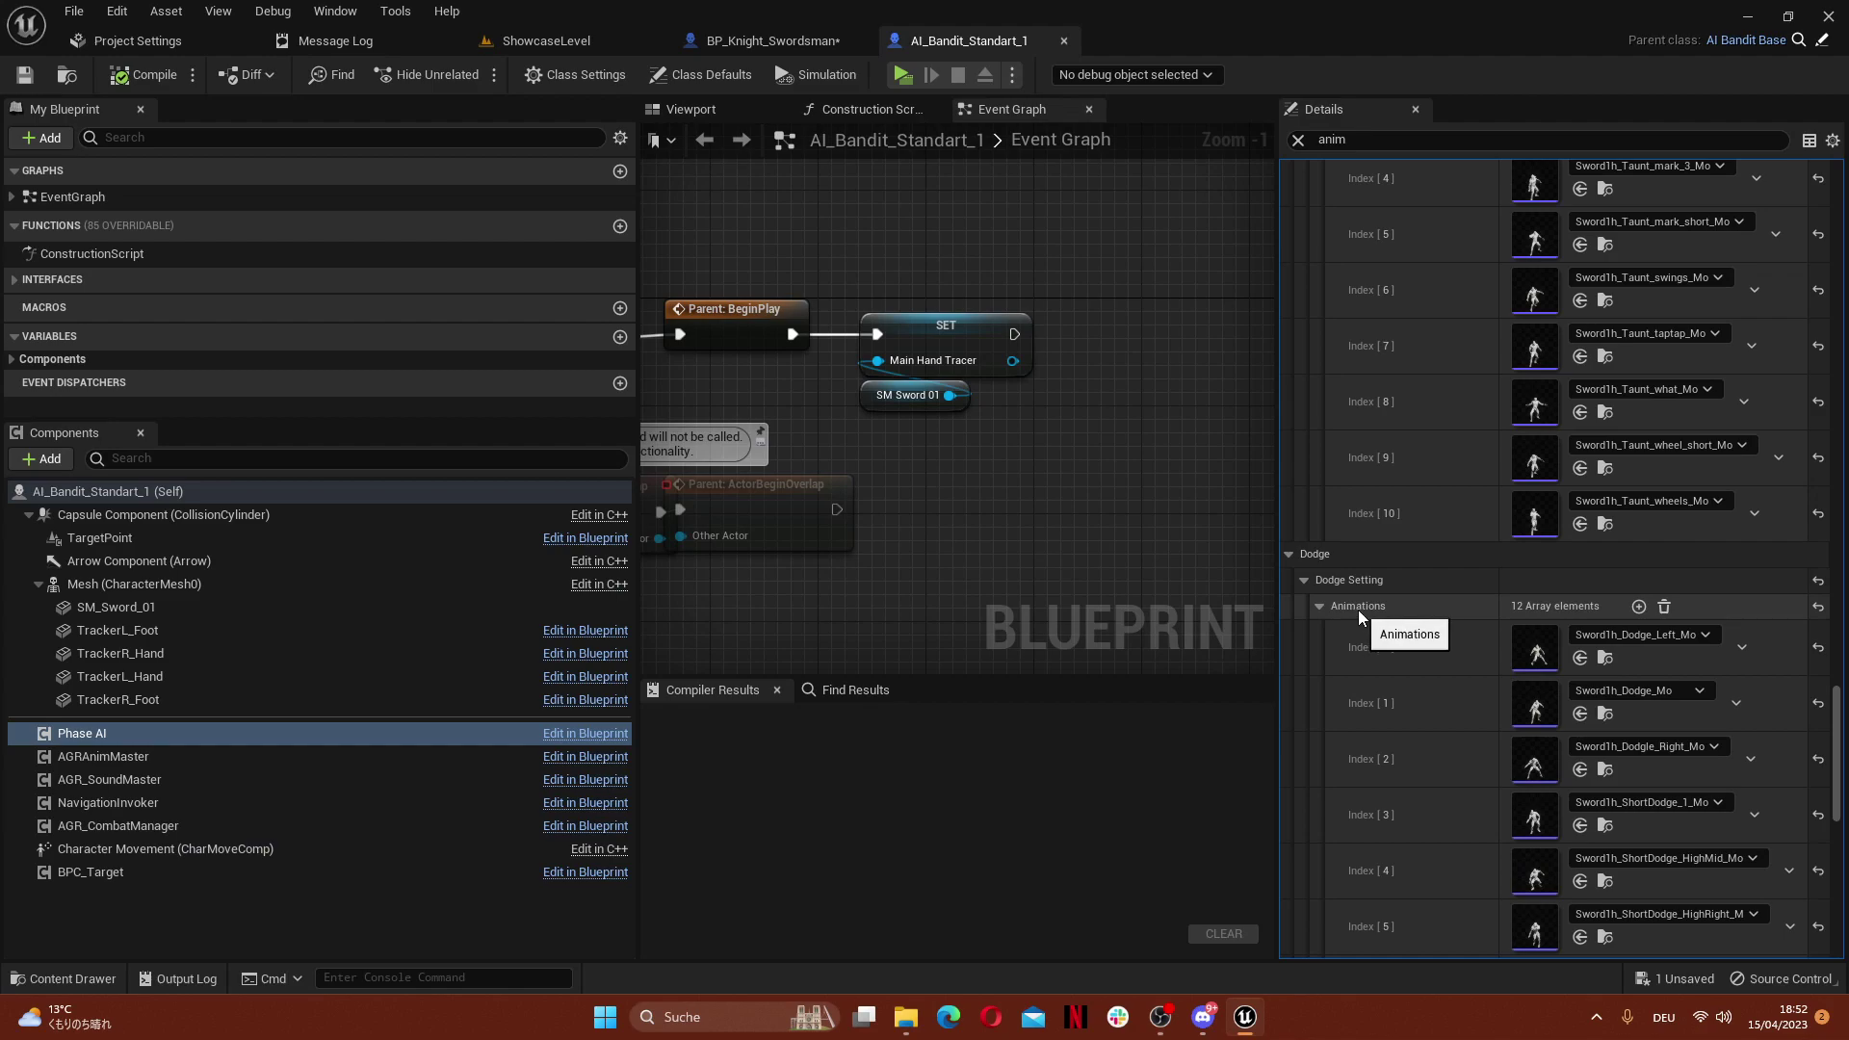
{"action": "right_click", "coordinate": [1358, 609]}
{"action": "left_click", "coordinate": [1435, 702]}
{"action": "left_click", "coordinate": [774, 41]}
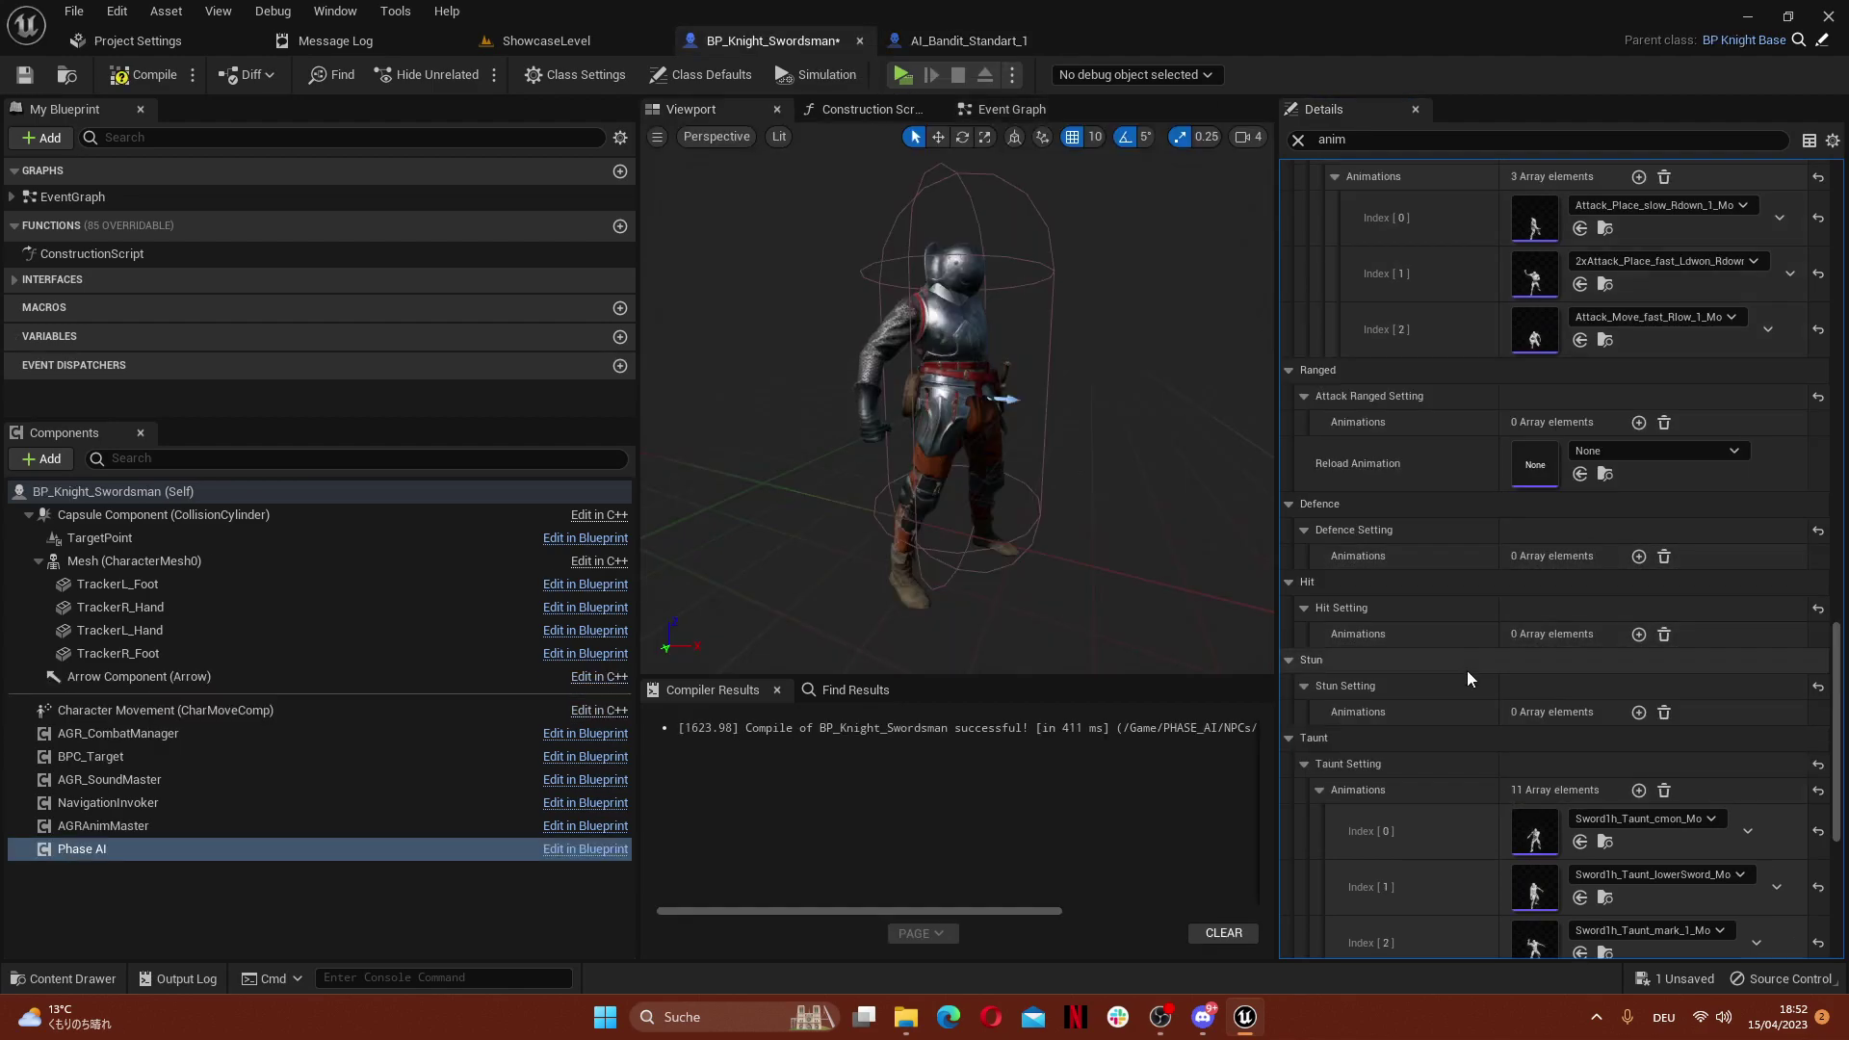
{"action": "scroll", "coordinate": [1464, 669], "scroll_direction": "down", "scroll_amount": 6}
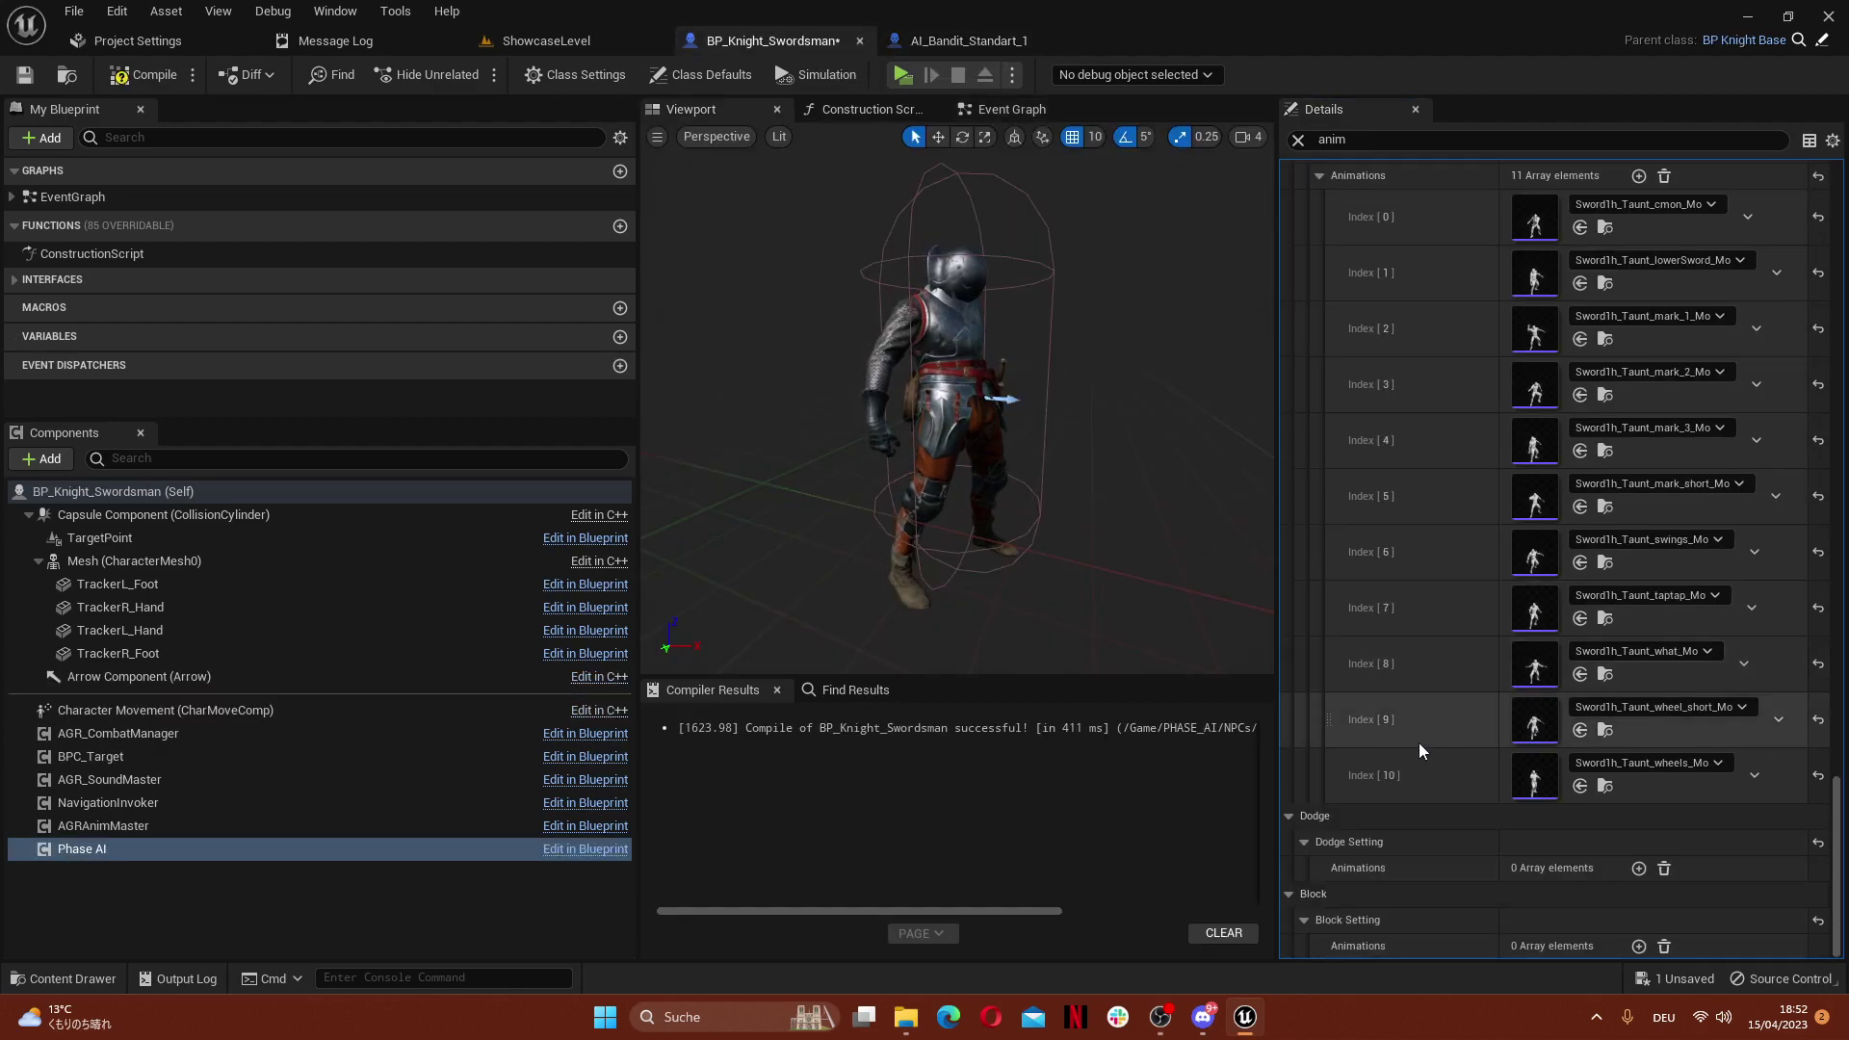
{"action": "right_click", "coordinate": [1350, 868]}
{"action": "left_click", "coordinate": [1418, 906]}
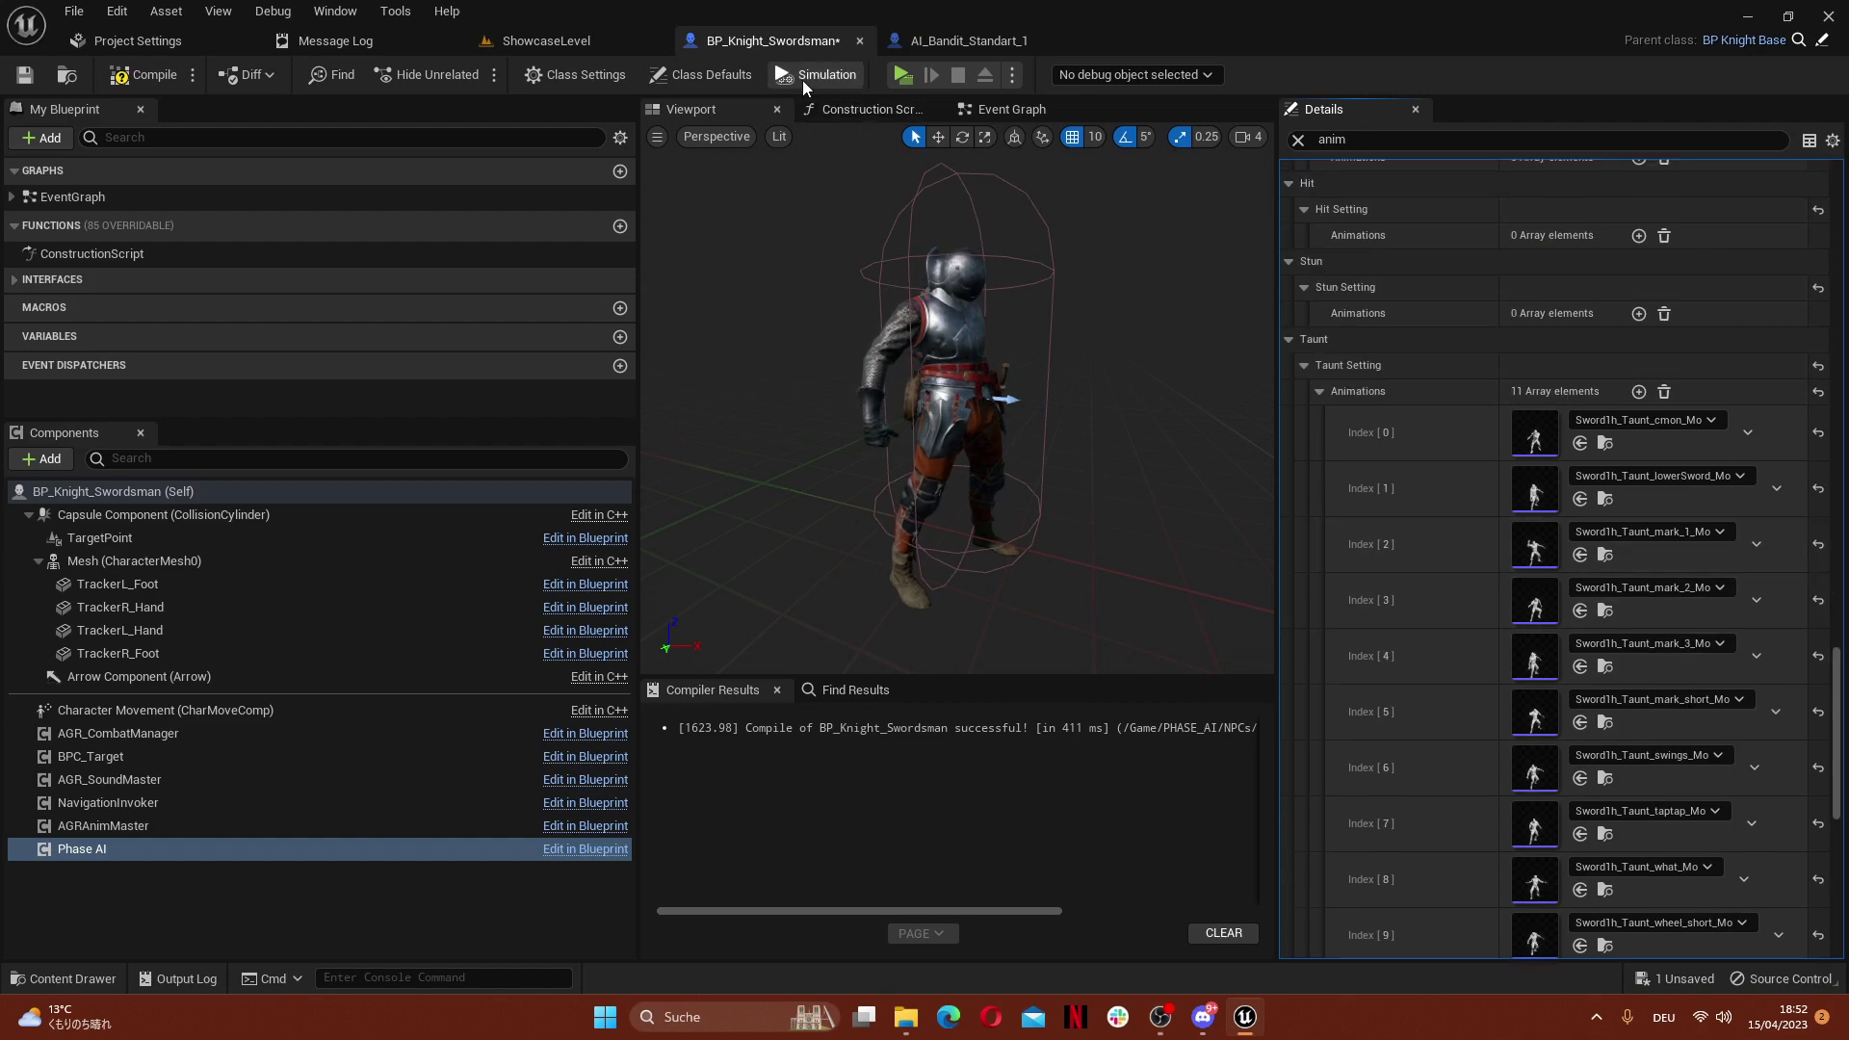
Copy the bandit's Block Setting Animations array into the Block Setting of BP_Knight_Swordsman
{"action": "left_click", "coordinate": [969, 40]}
{"action": "scroll", "coordinate": [1441, 784], "scroll_direction": "down", "scroll_amount": 10}
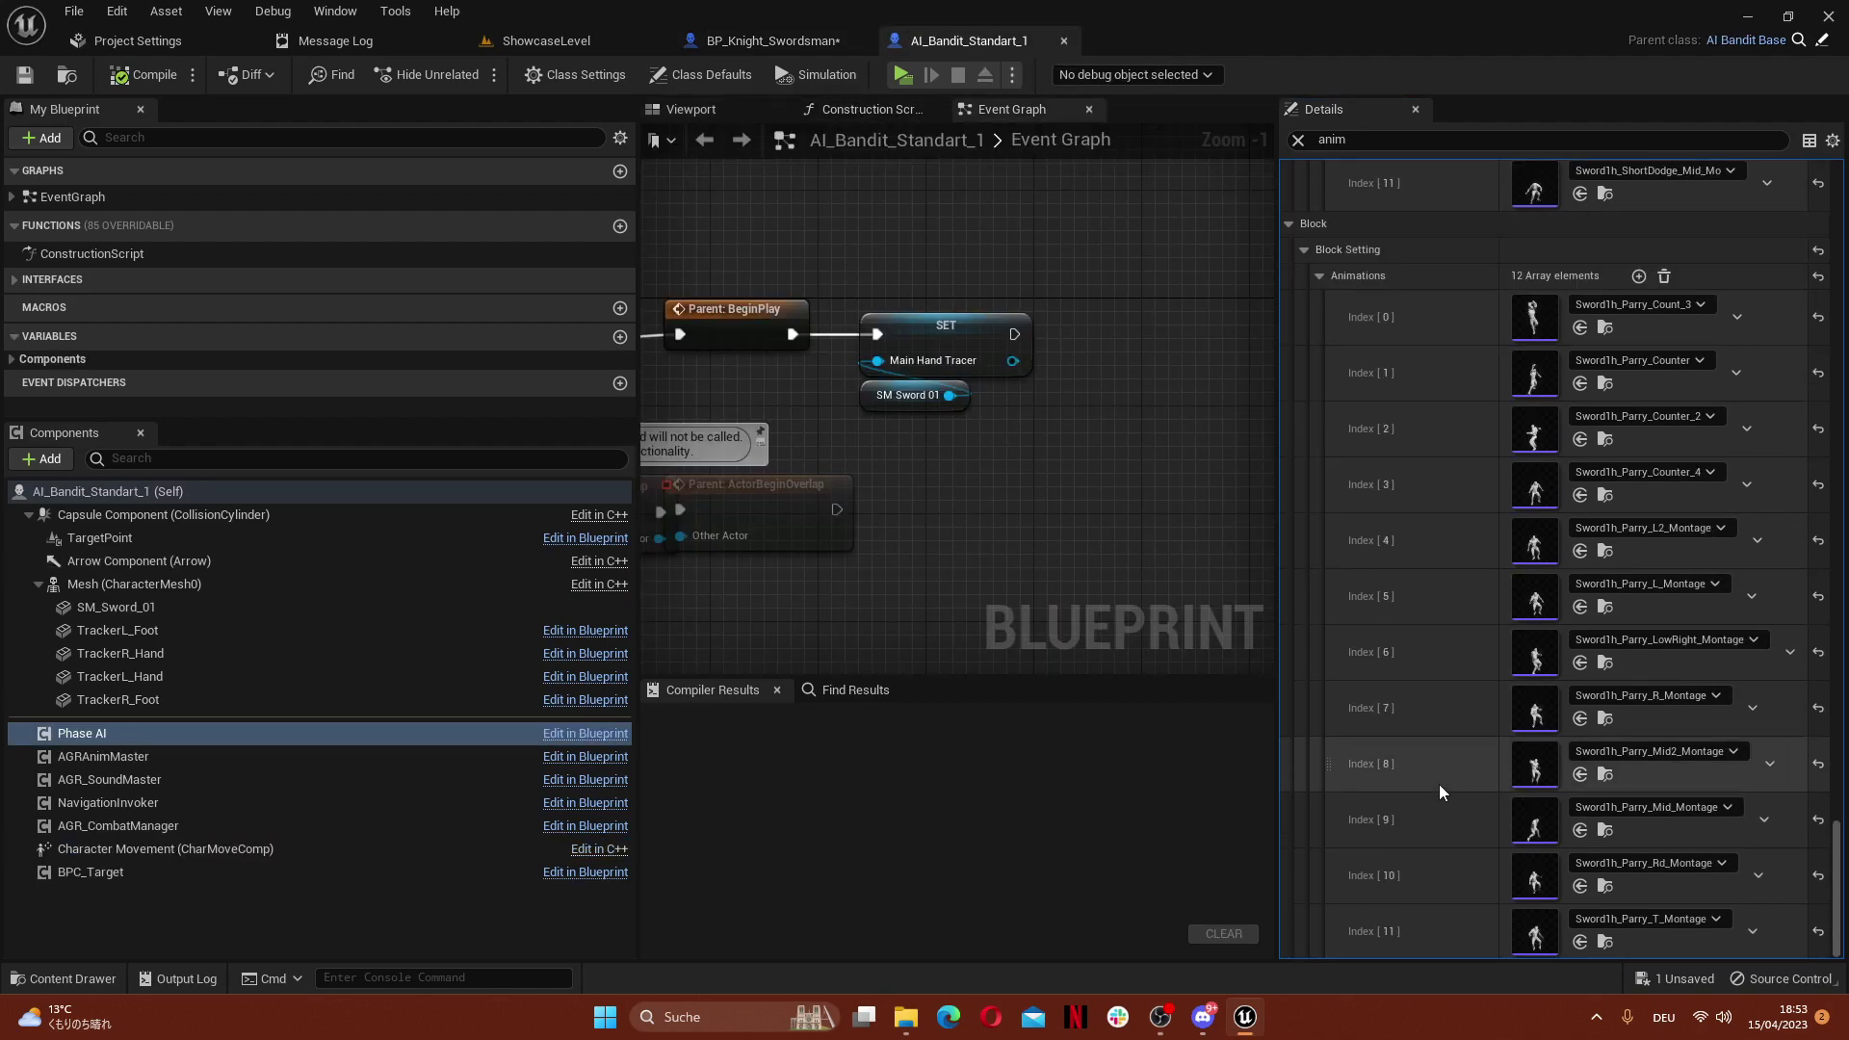
{"action": "right_click", "coordinate": [1353, 279]}
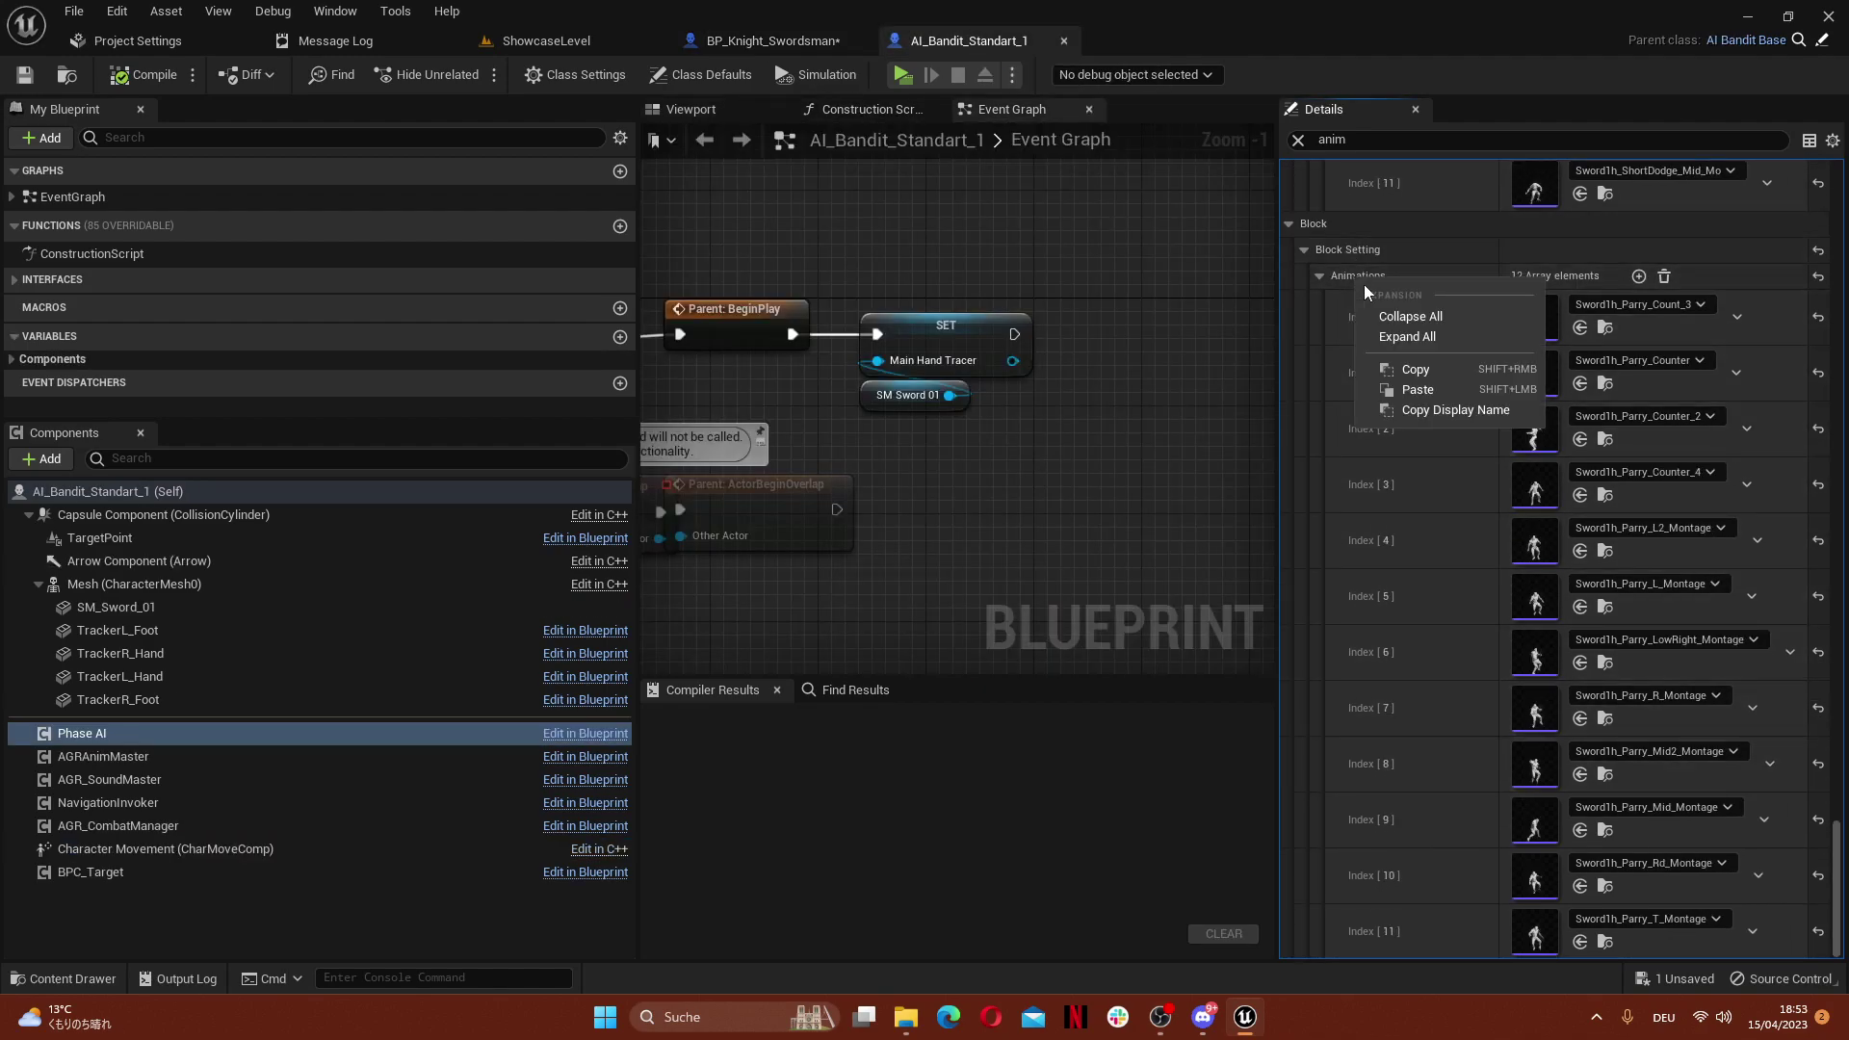
{"action": "left_click", "coordinate": [1415, 370]}
{"action": "left_click", "coordinate": [761, 40]}
{"action": "scroll", "coordinate": [1418, 705], "scroll_direction": "up", "scroll_amount": 3}
{"action": "scroll", "coordinate": [1418, 705], "scroll_direction": "down", "scroll_amount": 5}
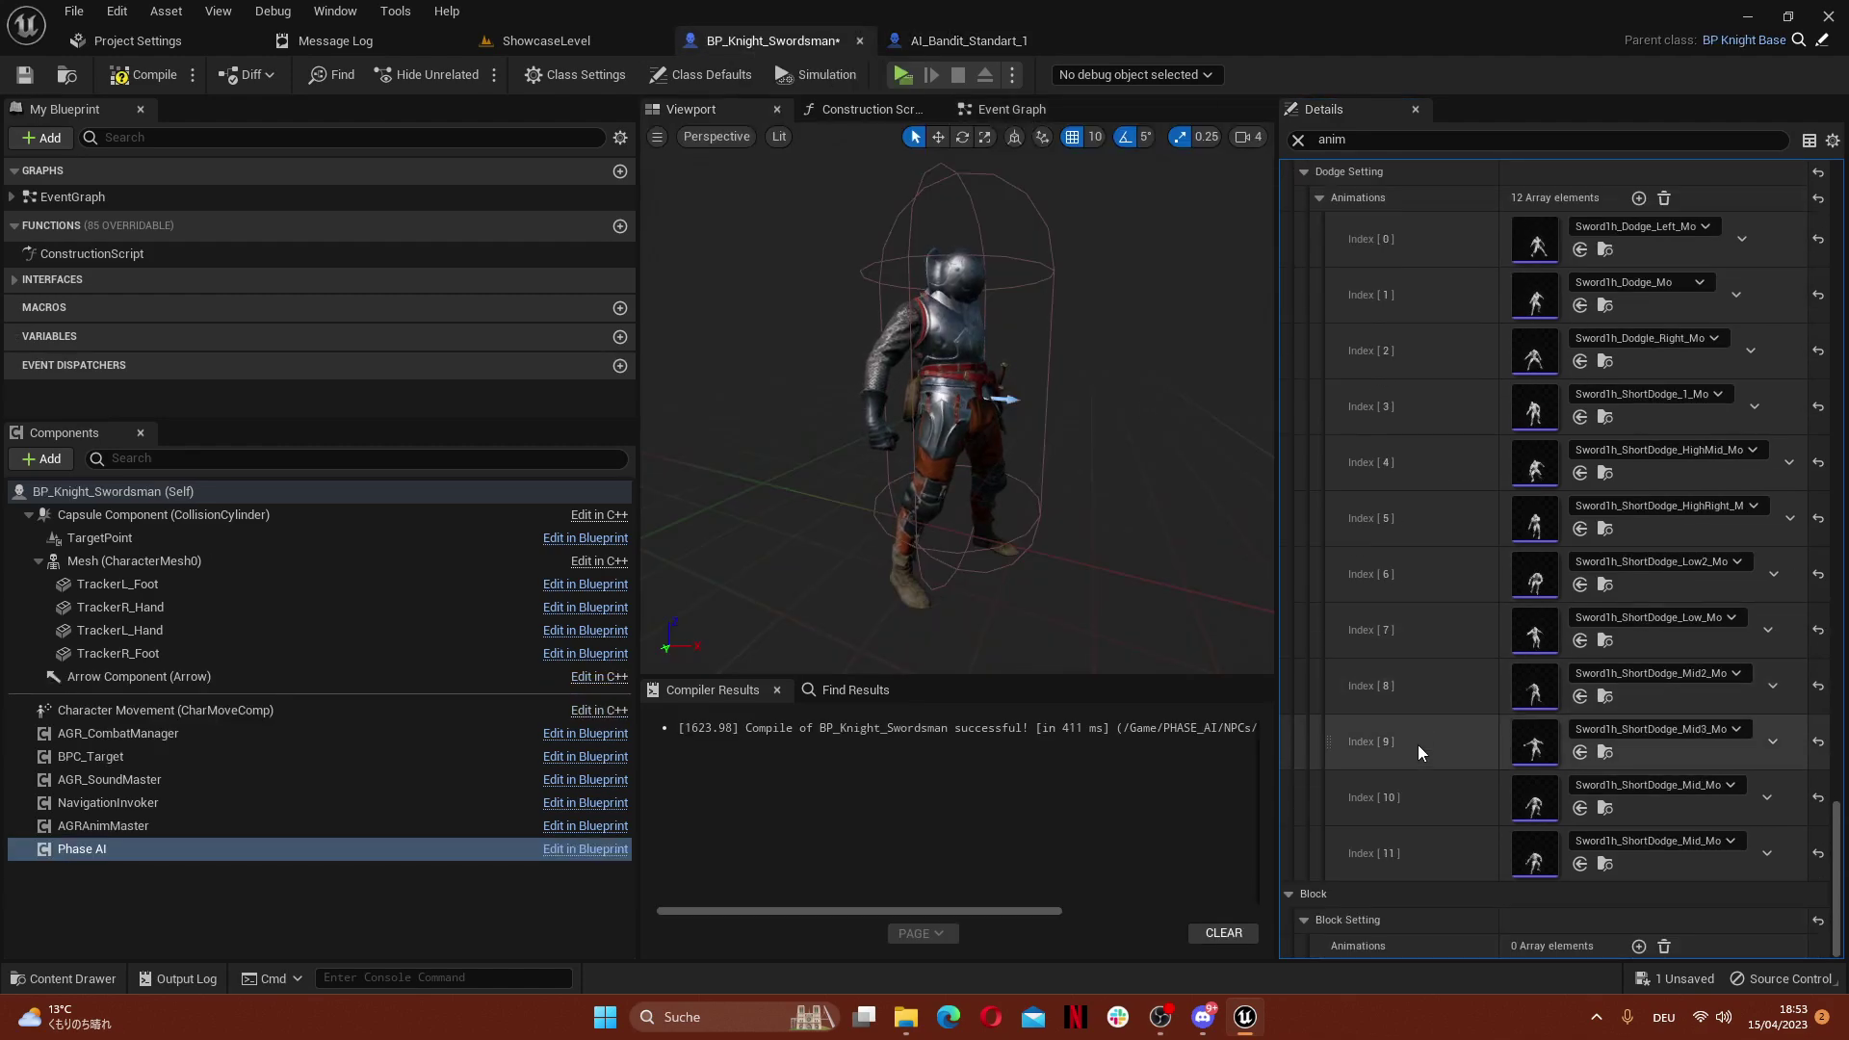
{"action": "right_click", "coordinate": [1362, 946]}
{"action": "left_click", "coordinate": [1448, 906]}
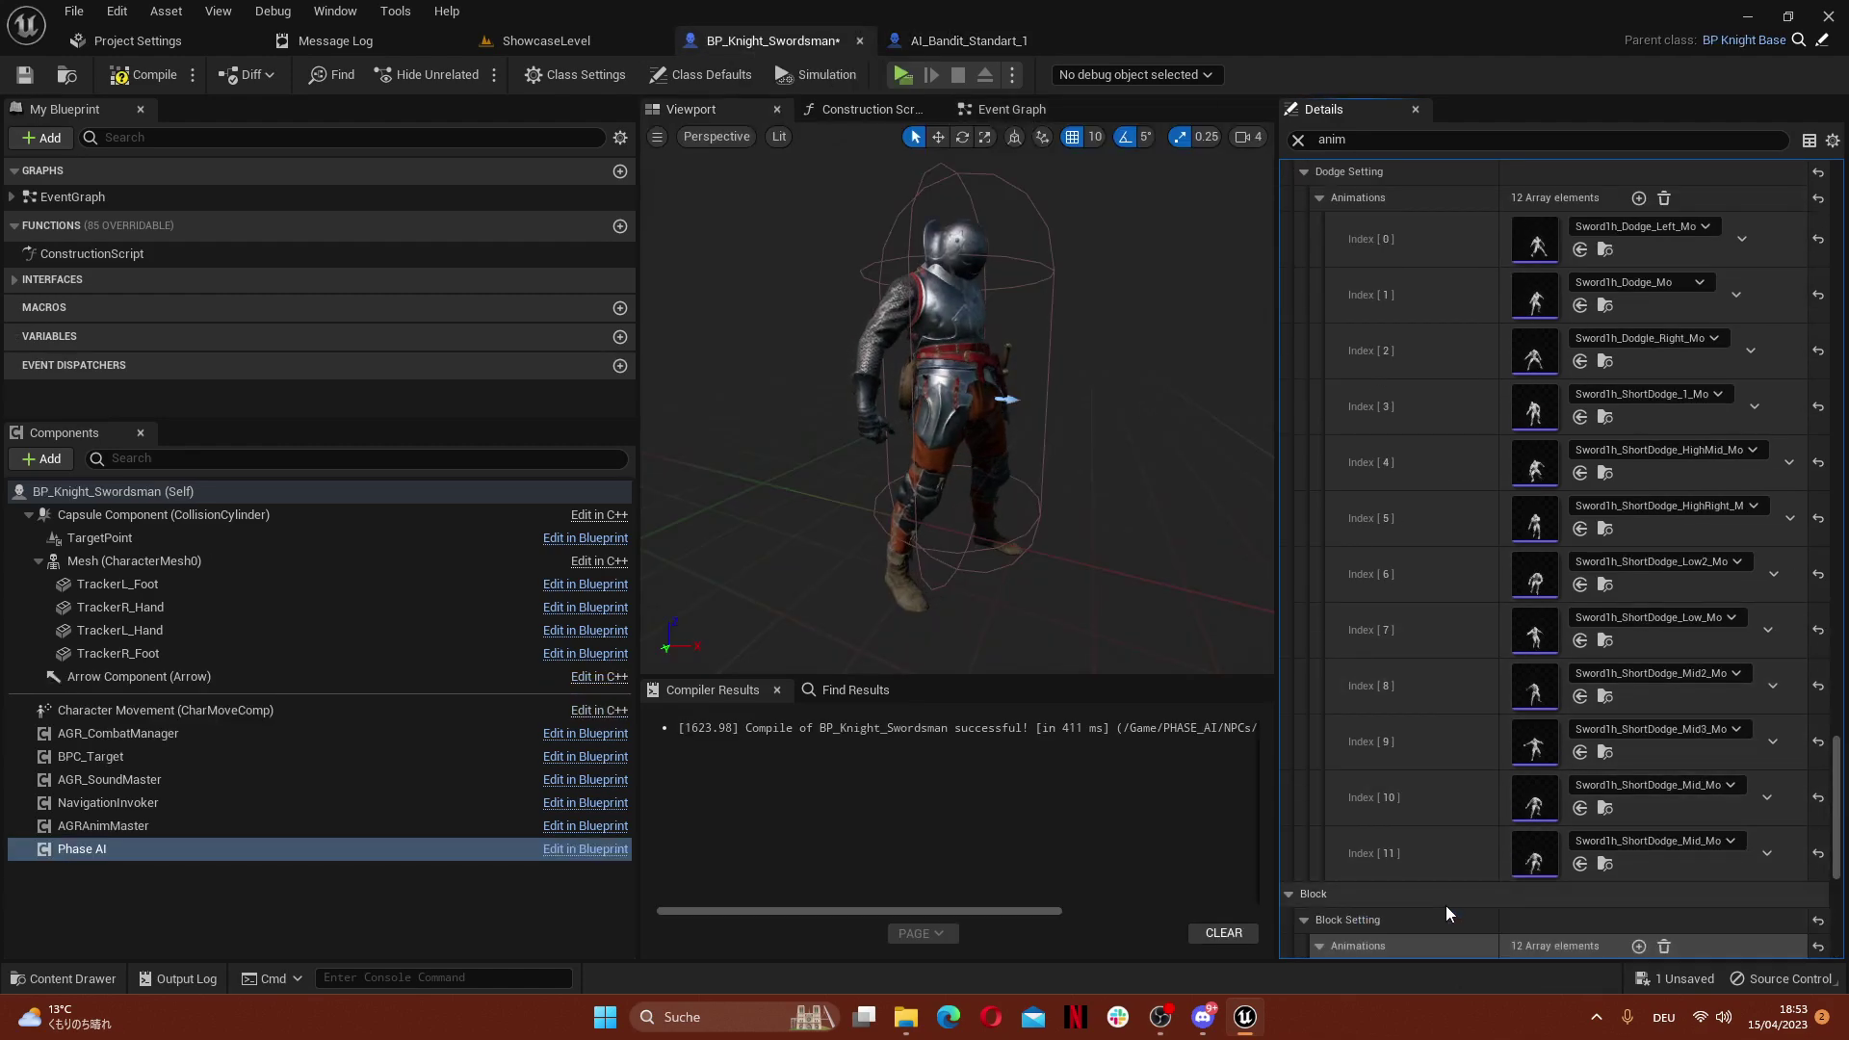
Filter the knight's Phase AI details by "hit" and set the Hit Reactions HeadBone to head
{"action": "left_click", "coordinate": [1377, 140]}
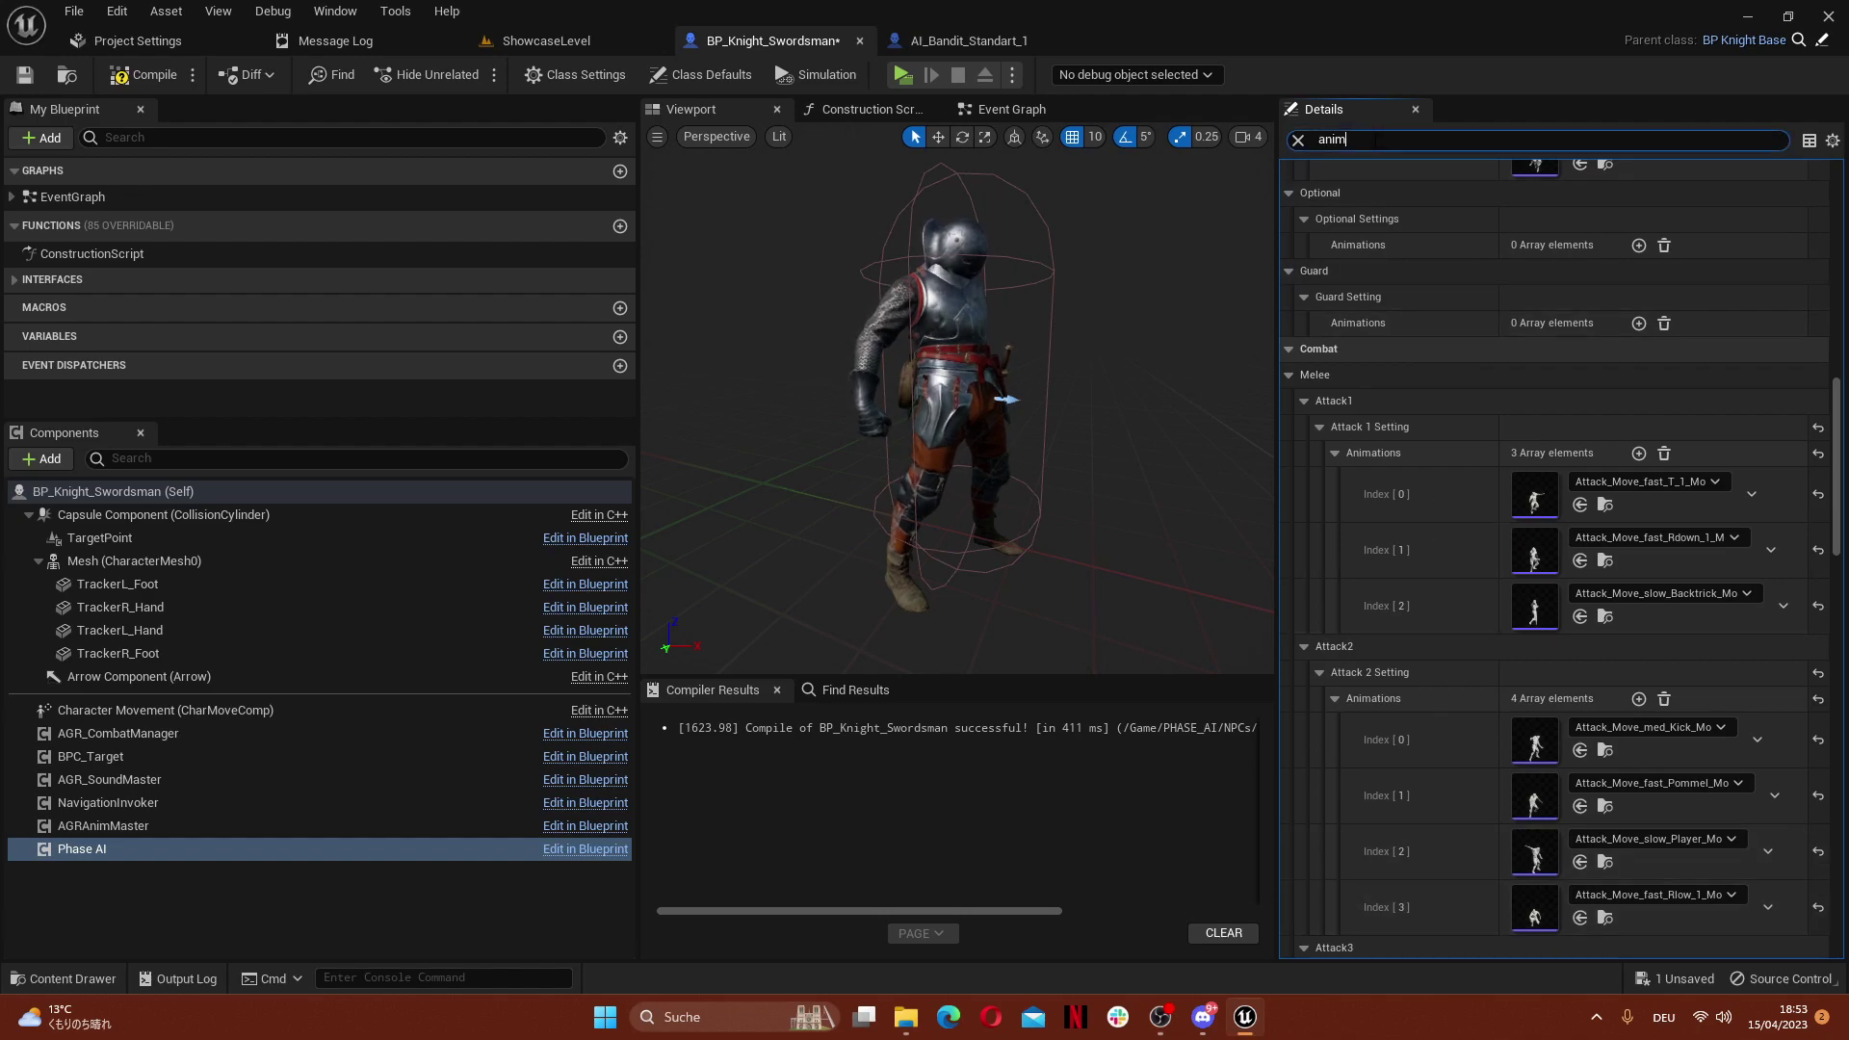
{"action": "type", "text": "hit"}
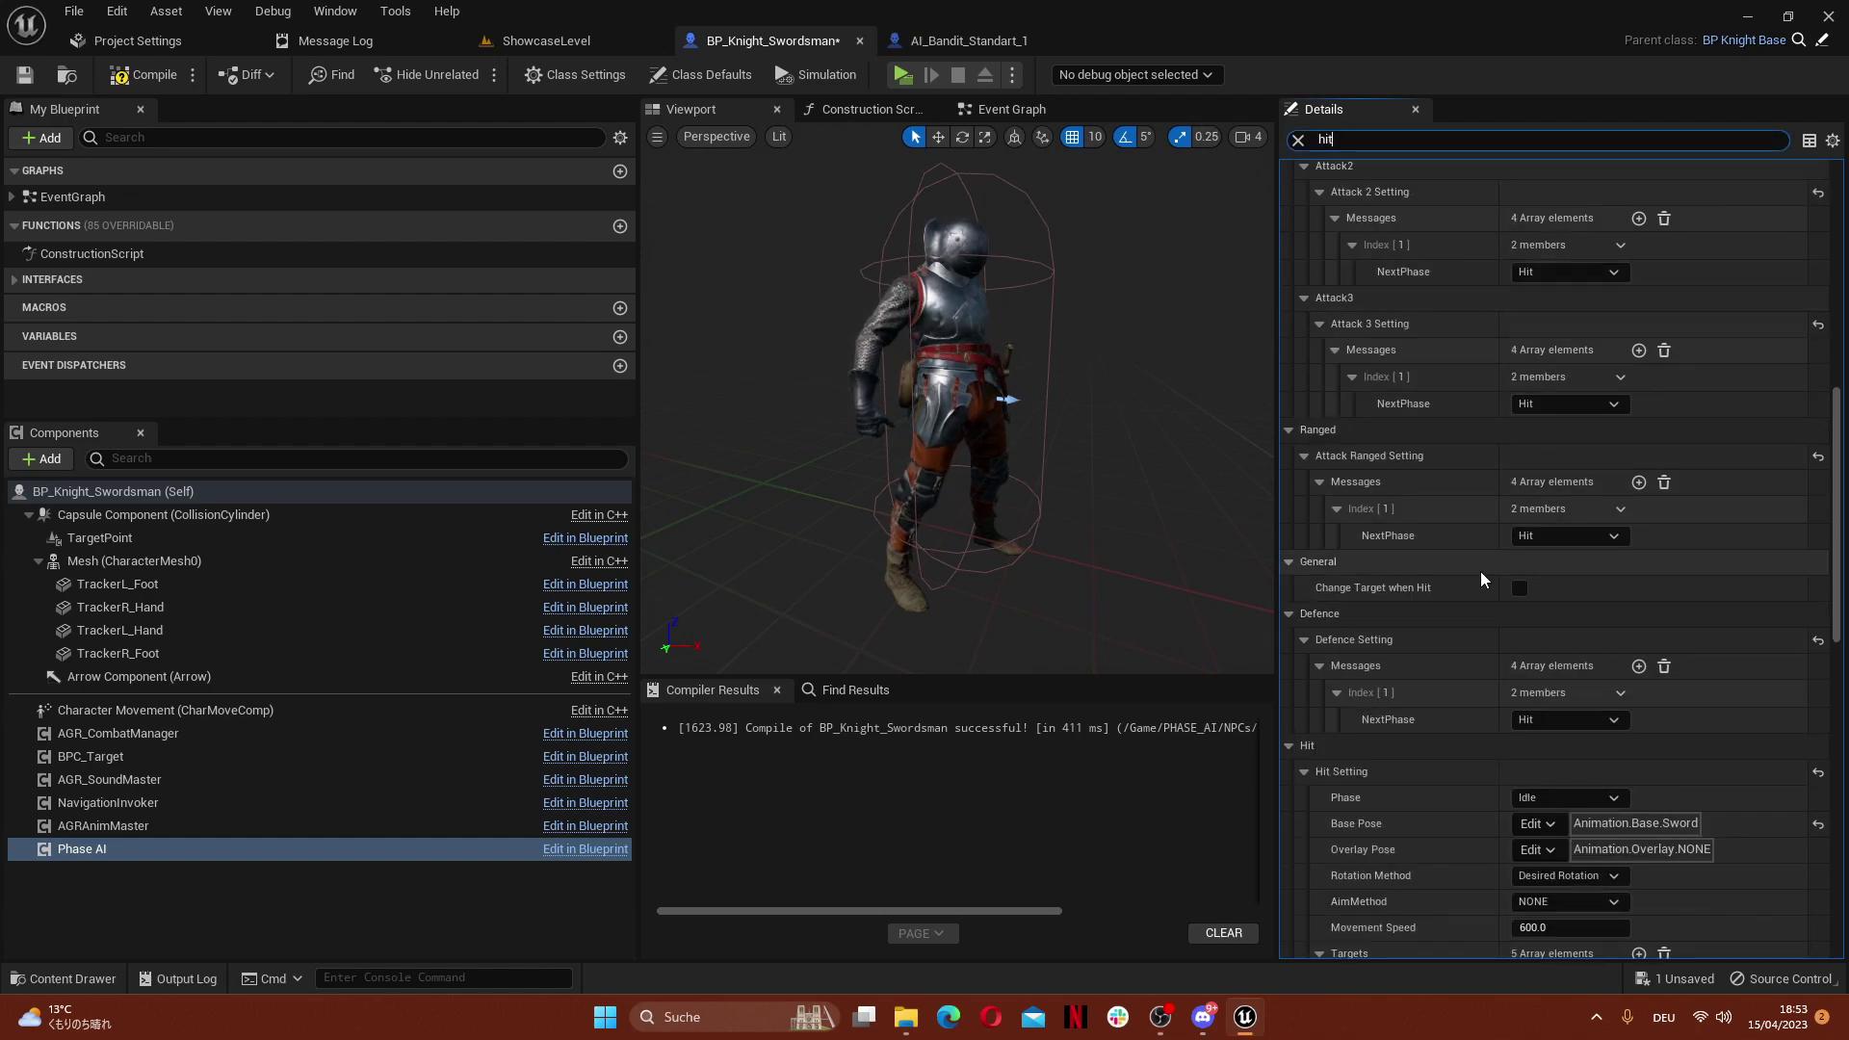
{"action": "scroll", "coordinate": [1481, 578], "scroll_direction": "down", "scroll_amount": 6}
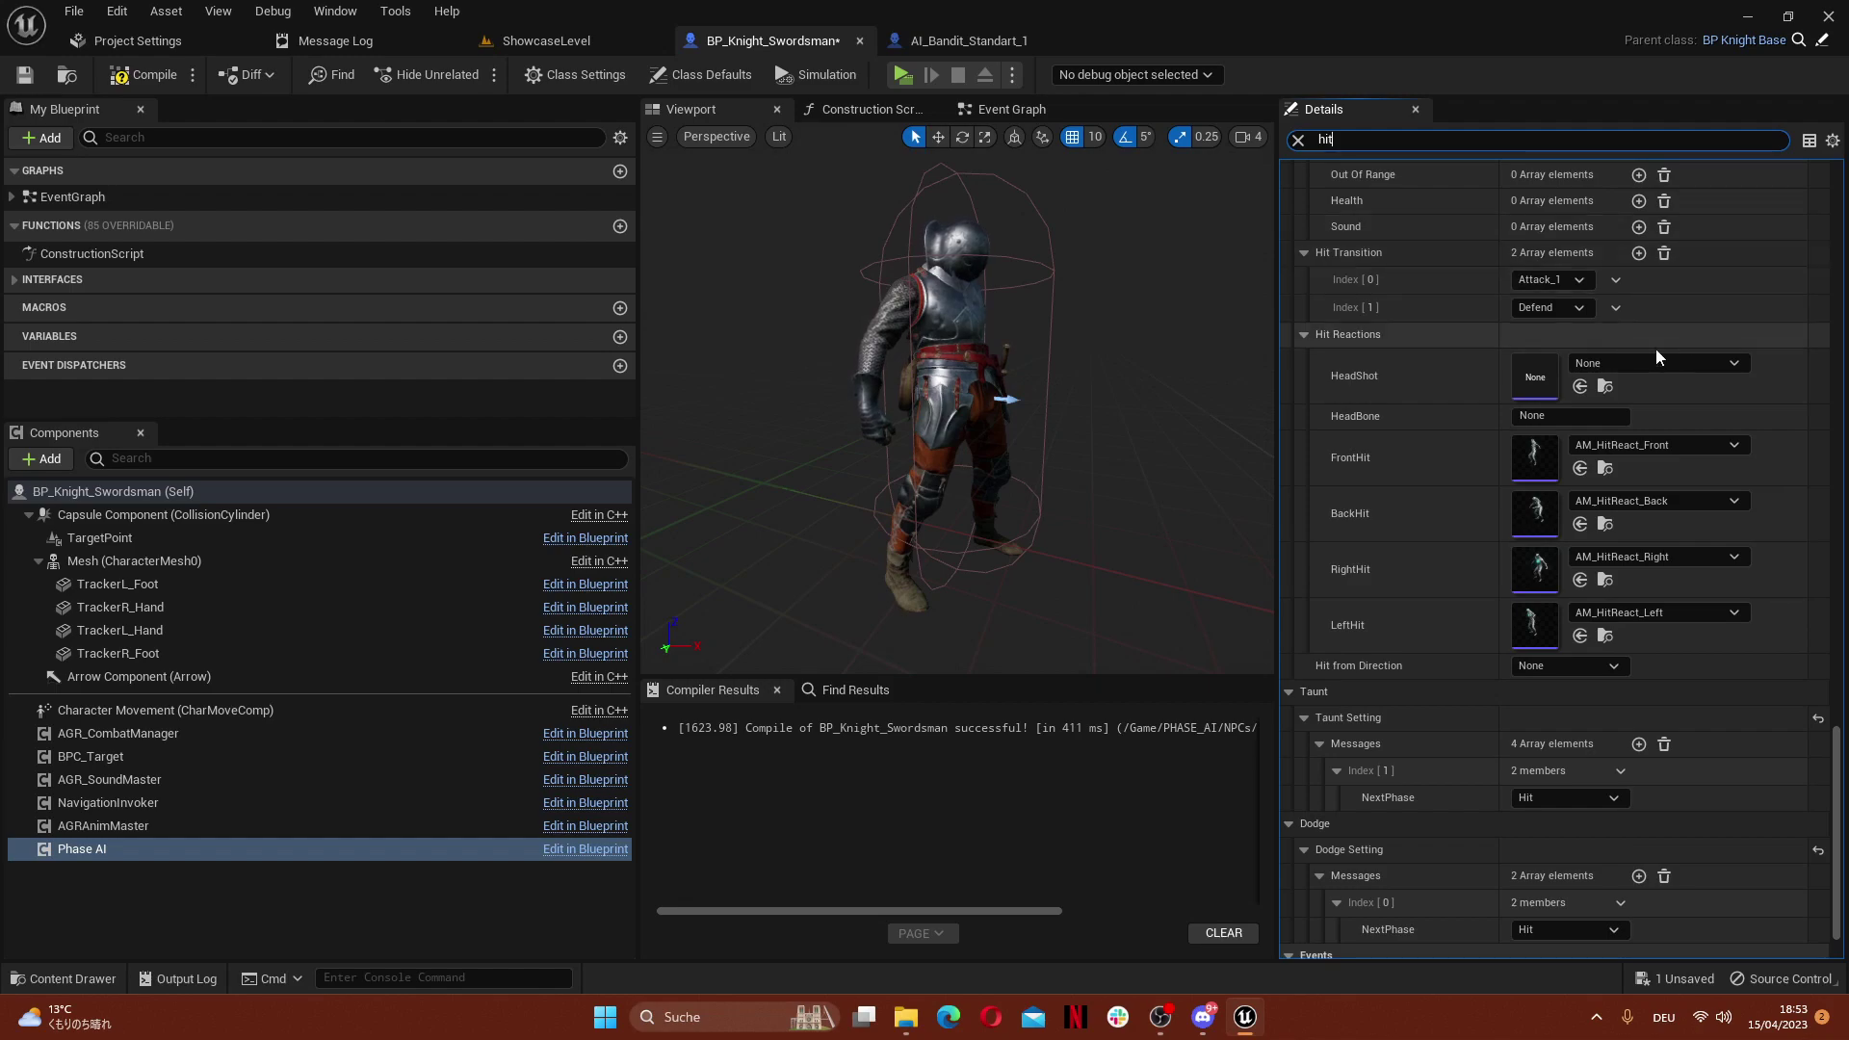
{"action": "left_click", "coordinate": [1591, 413]}
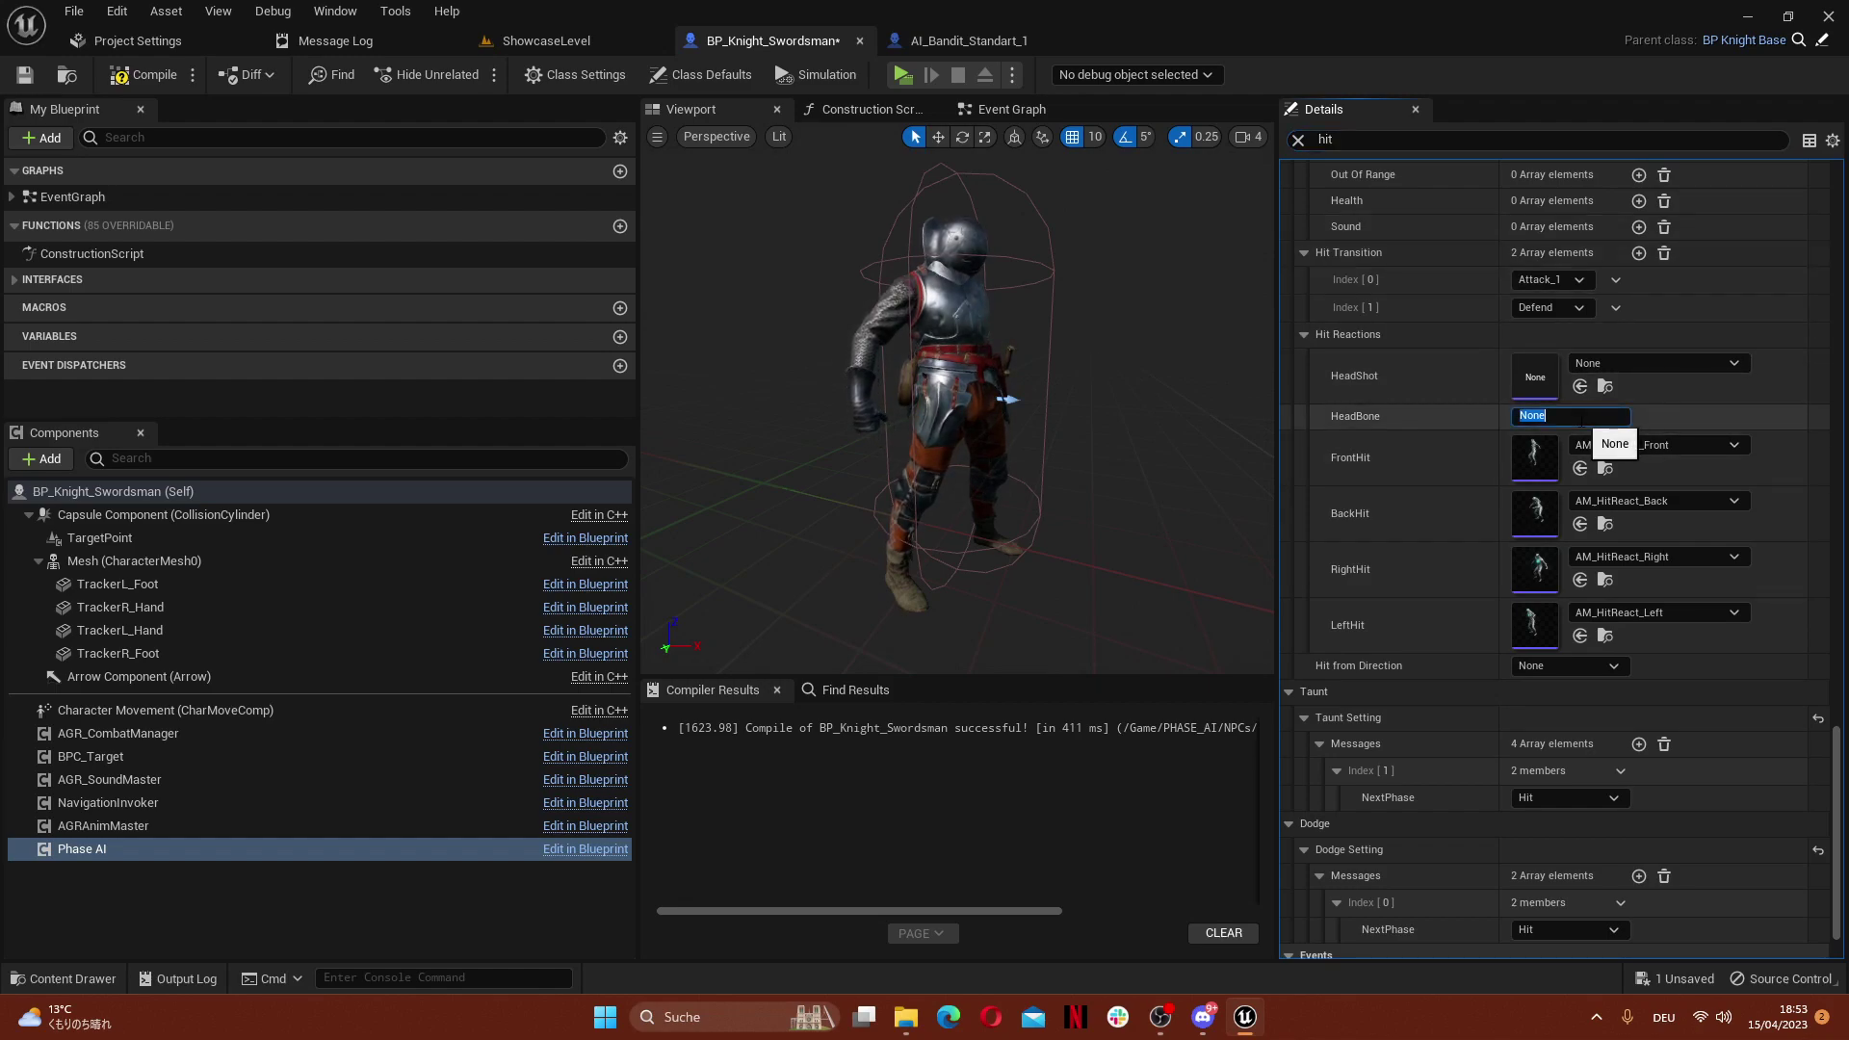
{"action": "type", "text": "head"}
{"action": "key", "text": "Return"}
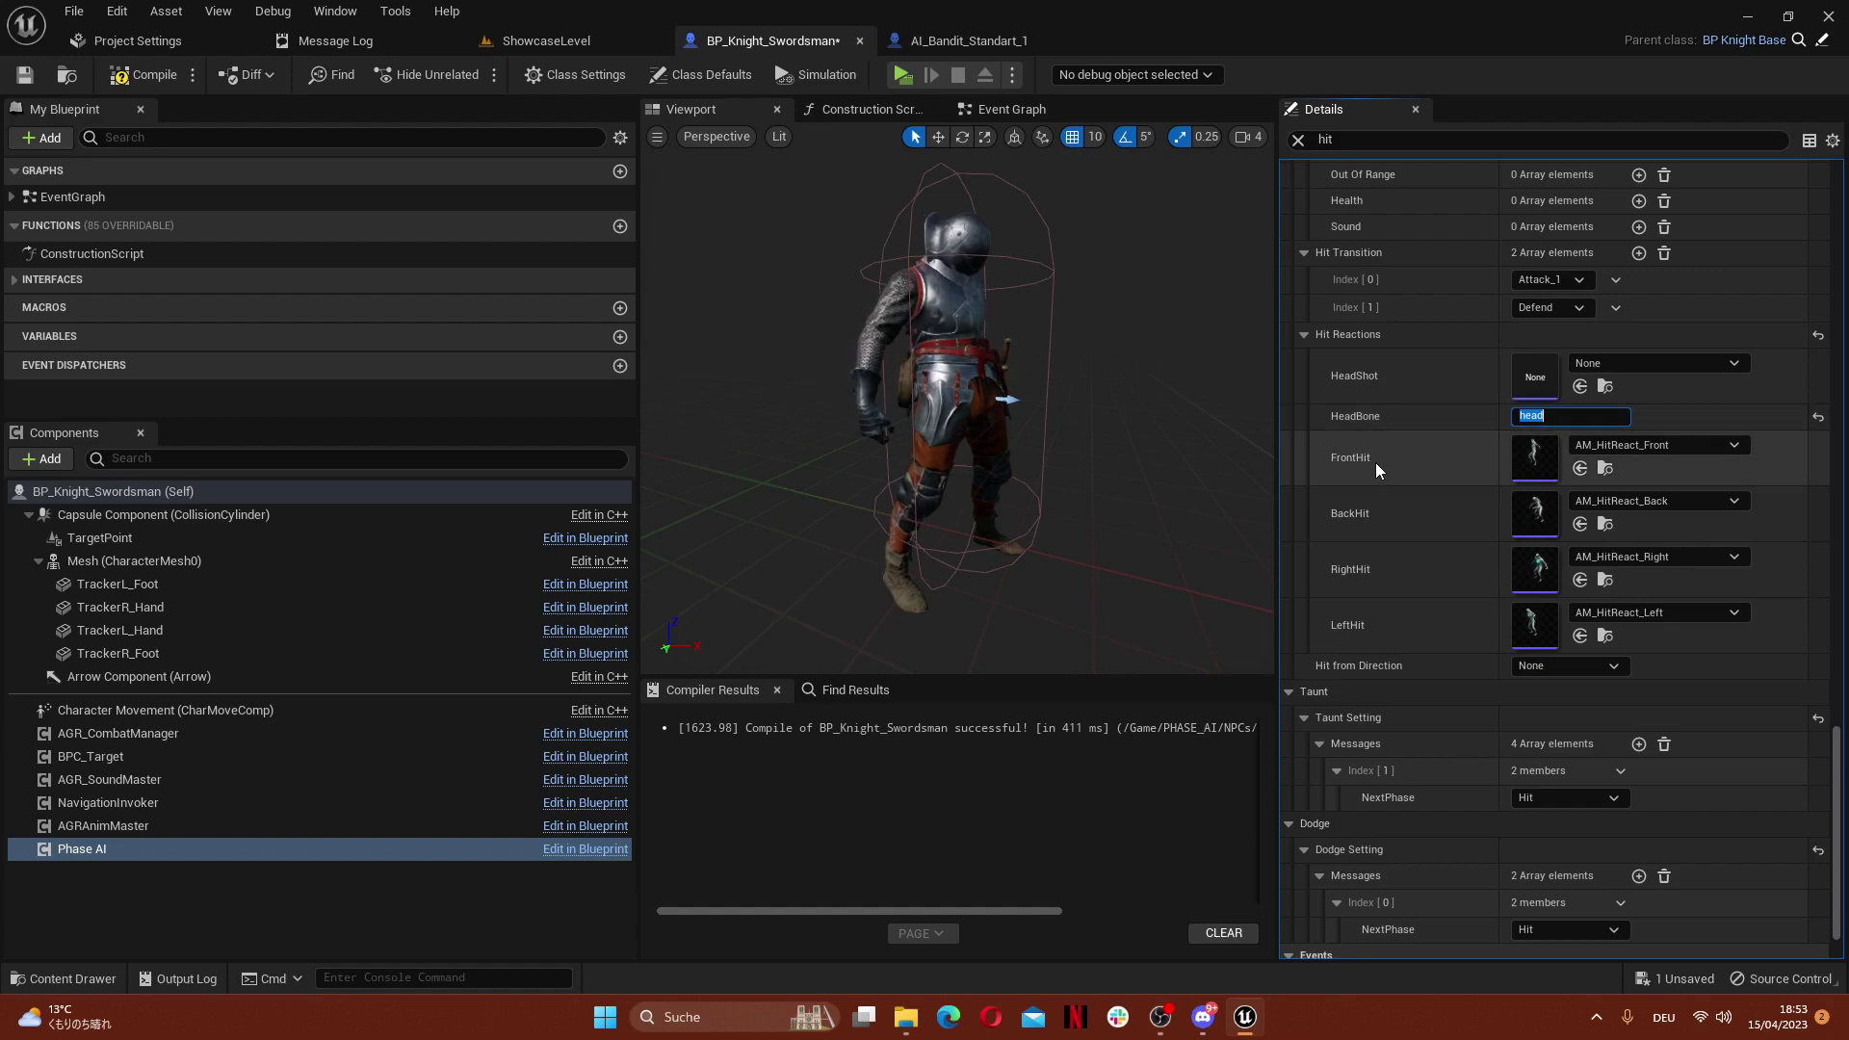
Filter AI_Bandit_Standart_1's Phase AI details by "hit" and copy its HeadShot montage Sword1h_Hit_Head_Front_Mo to the HeadShot of BP_Knight_Swordsman
{"action": "left_click", "coordinate": [992, 42]}
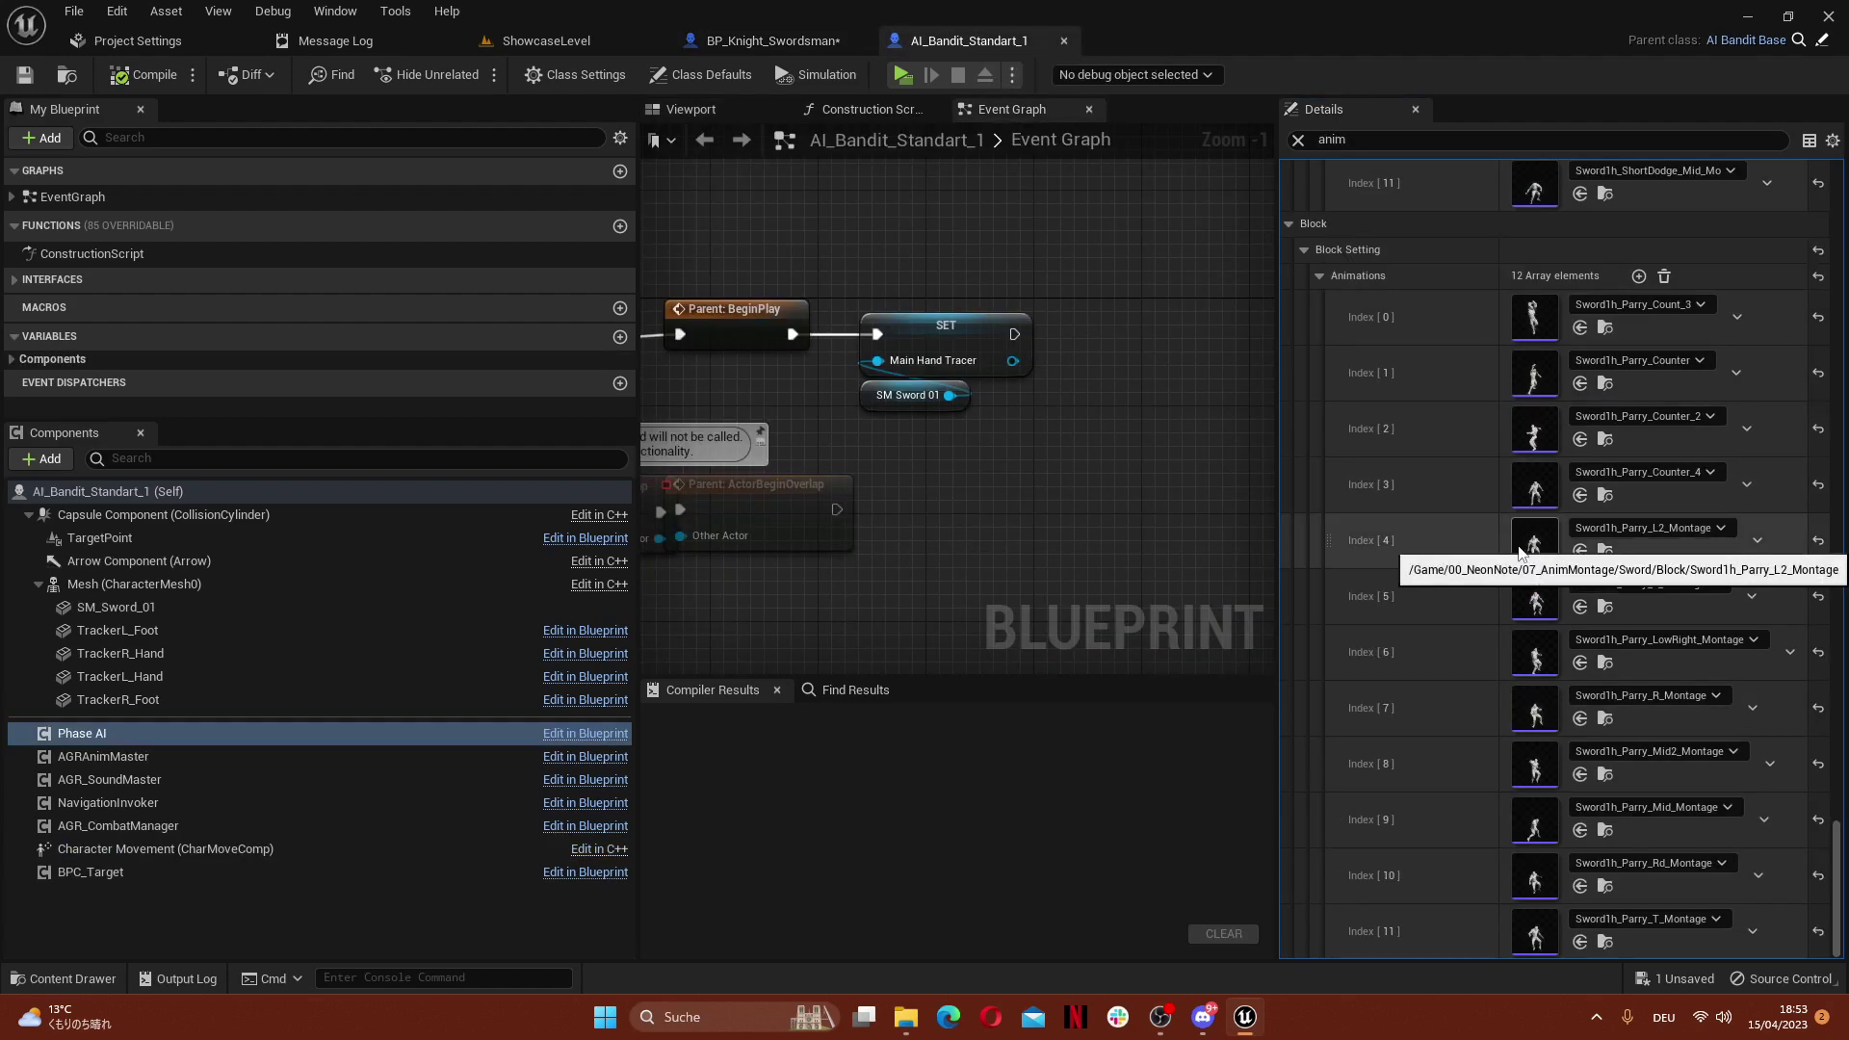
{"action": "type", "text": "hi"}
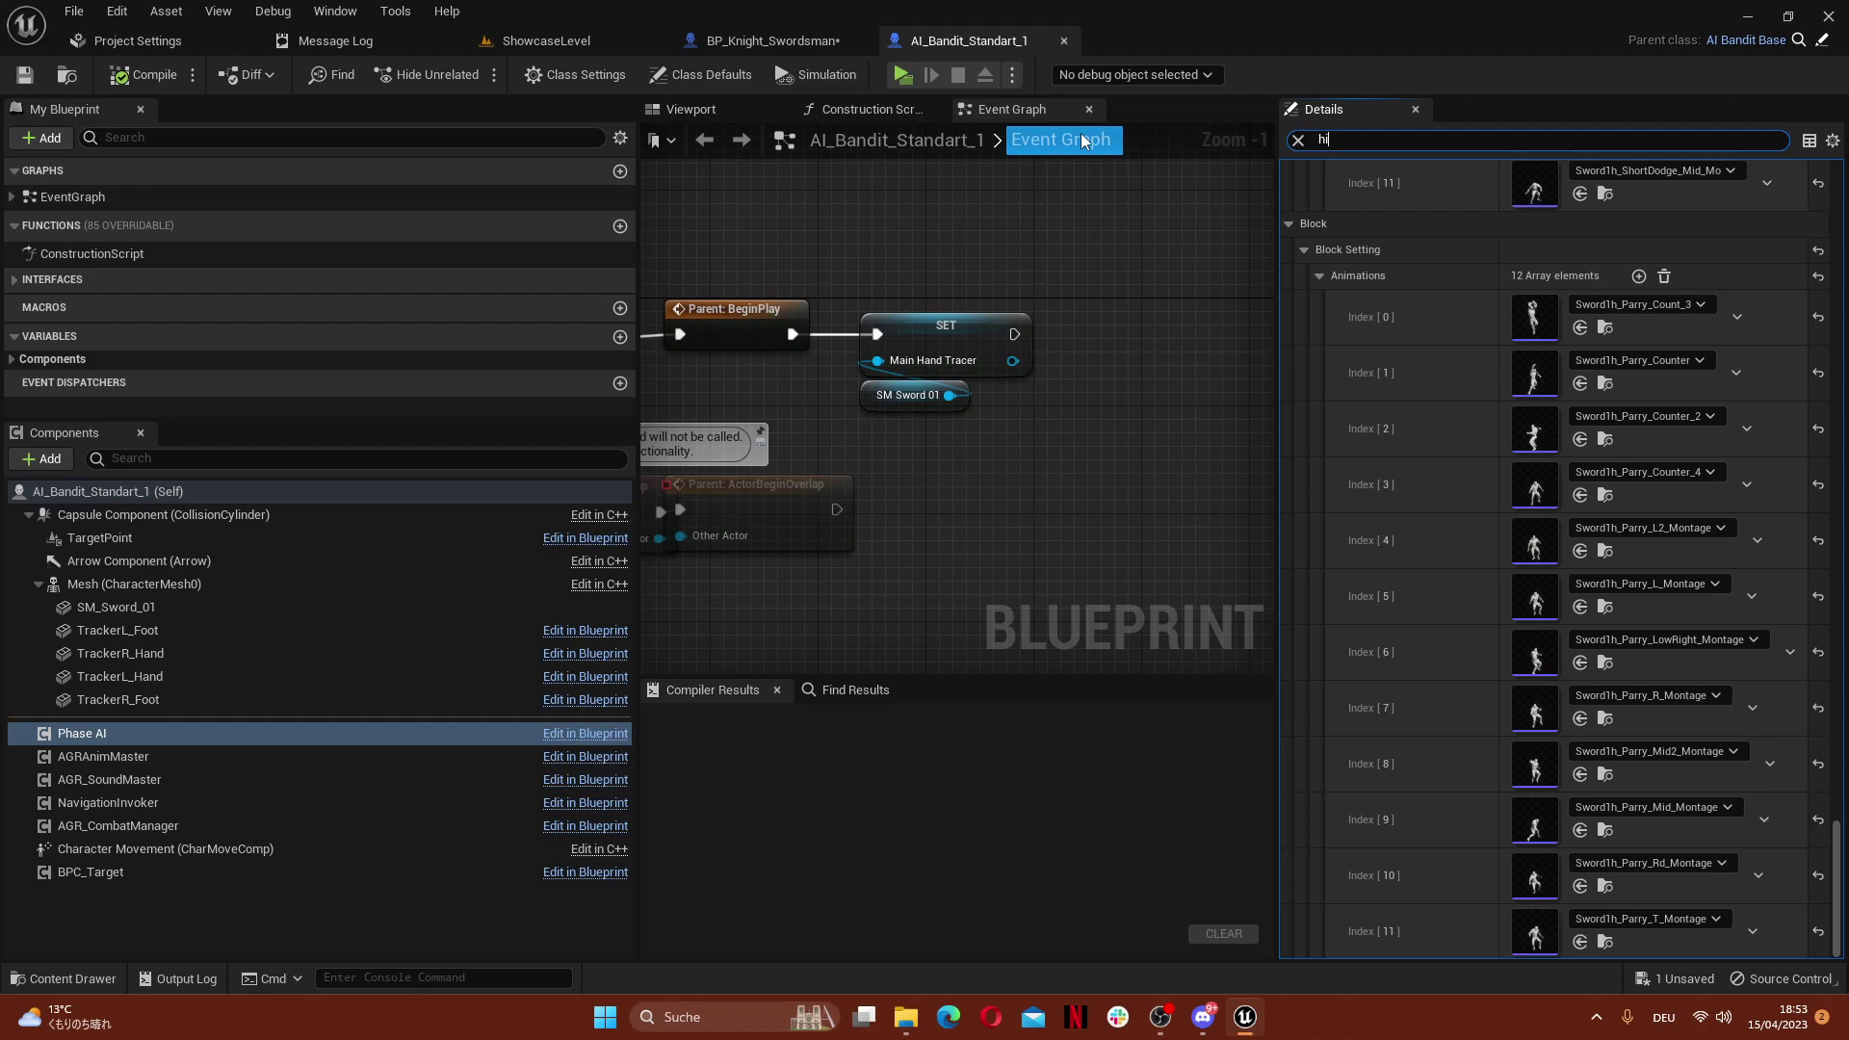
{"action": "type", "text": "t"}
{"action": "scroll", "coordinate": [1512, 532], "scroll_direction": "down", "scroll_amount": 10}
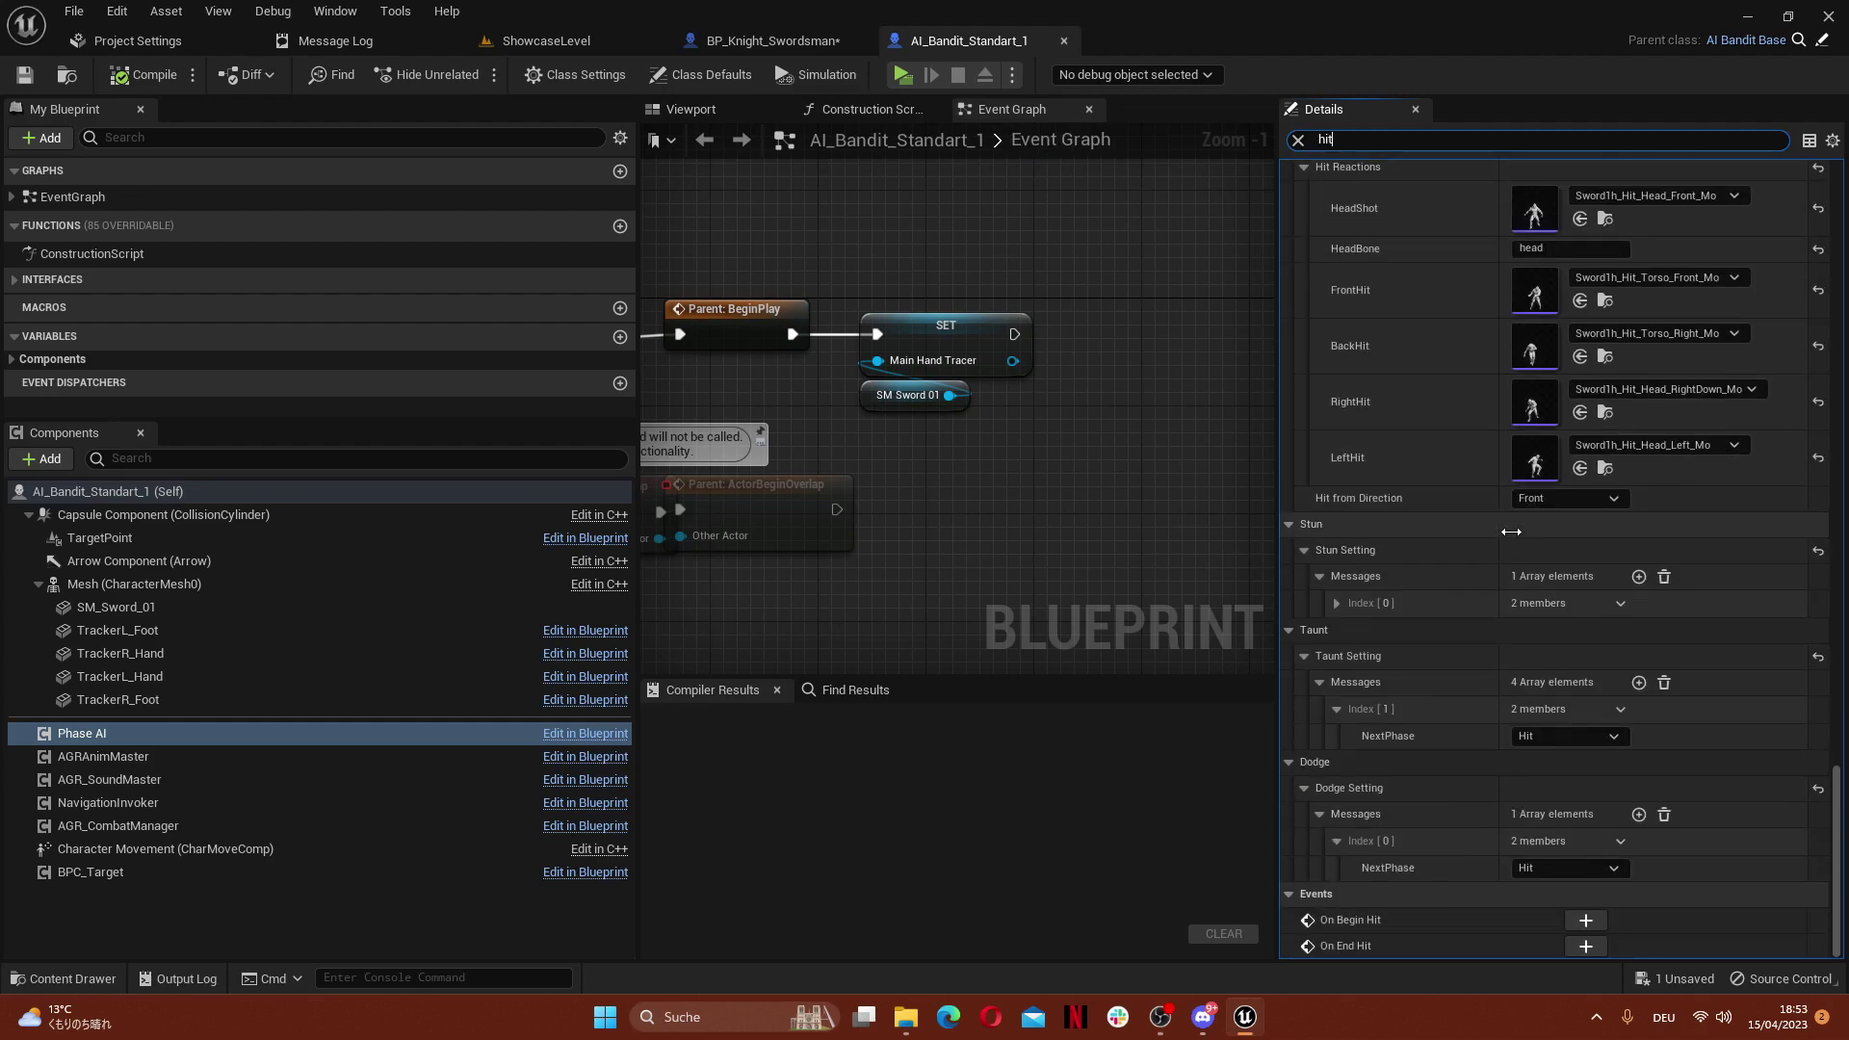
{"action": "scroll", "coordinate": [1488, 434], "scroll_direction": "up", "scroll_amount": 2}
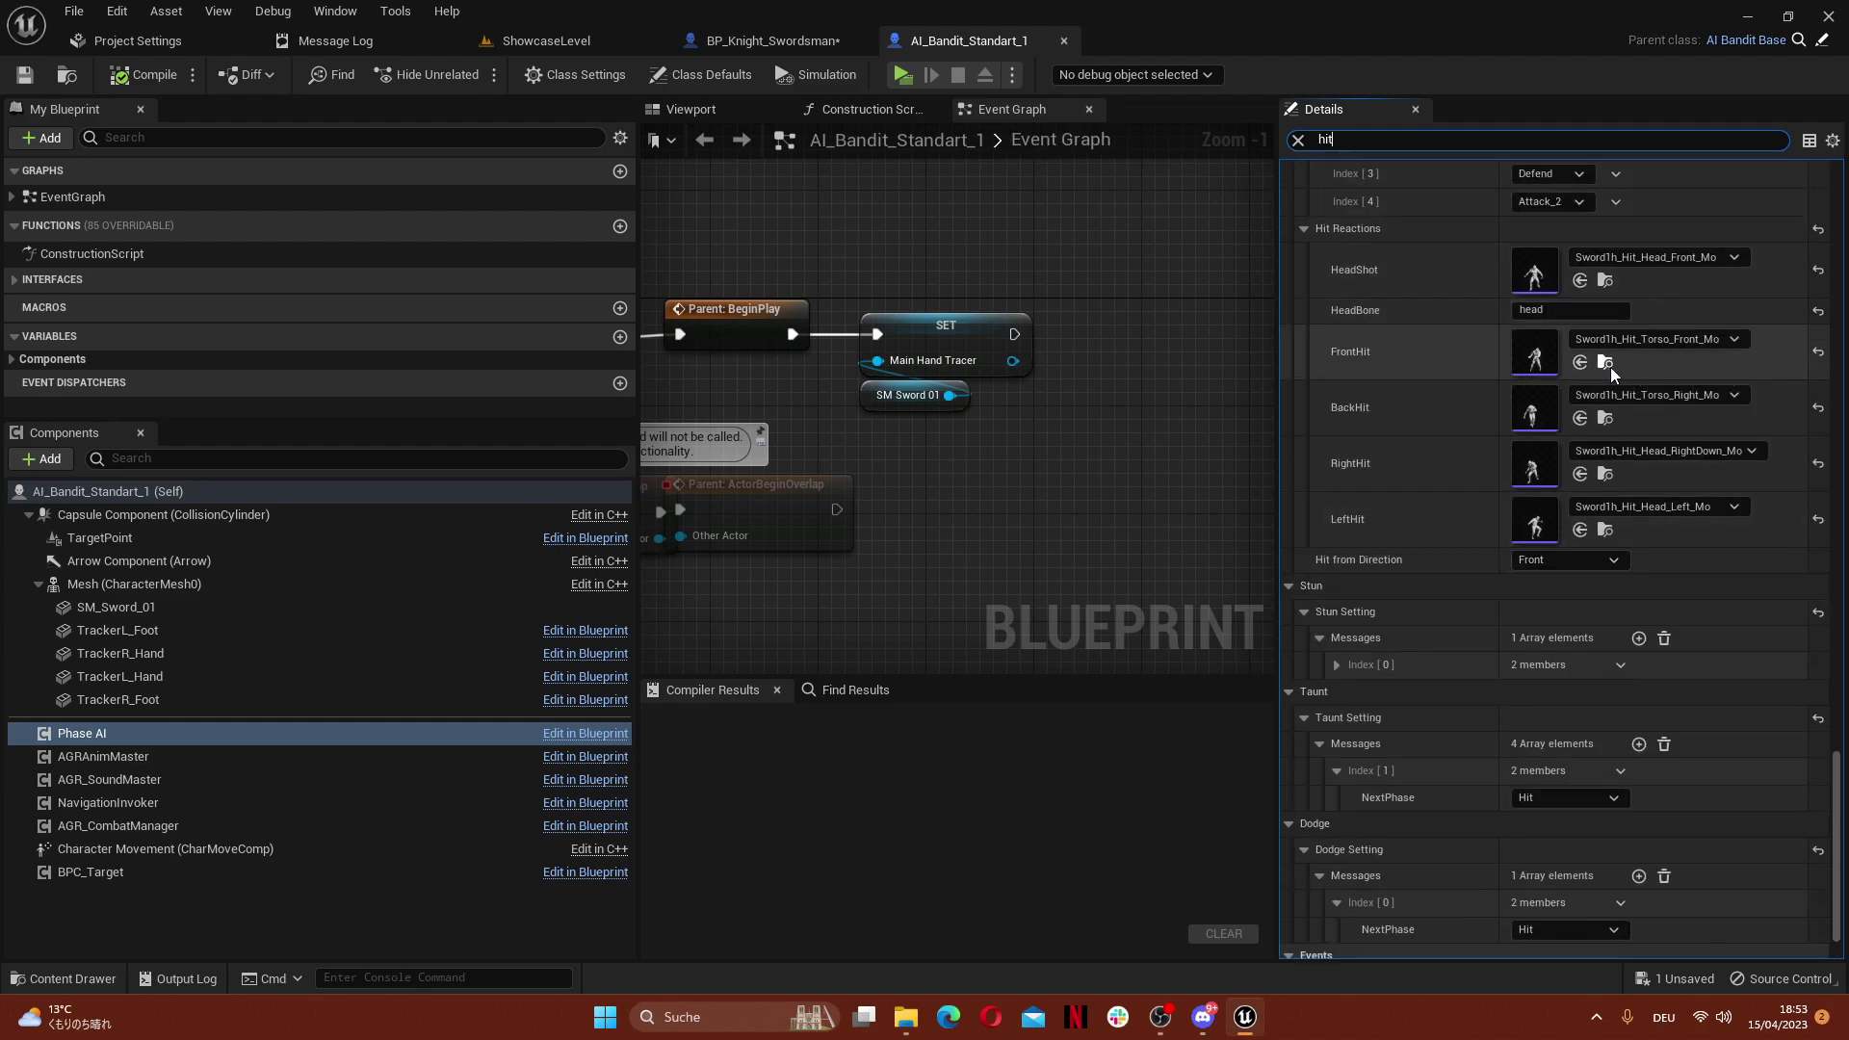
{"action": "left_click", "coordinate": [1605, 280]}
{"action": "left_click", "coordinate": [771, 41]}
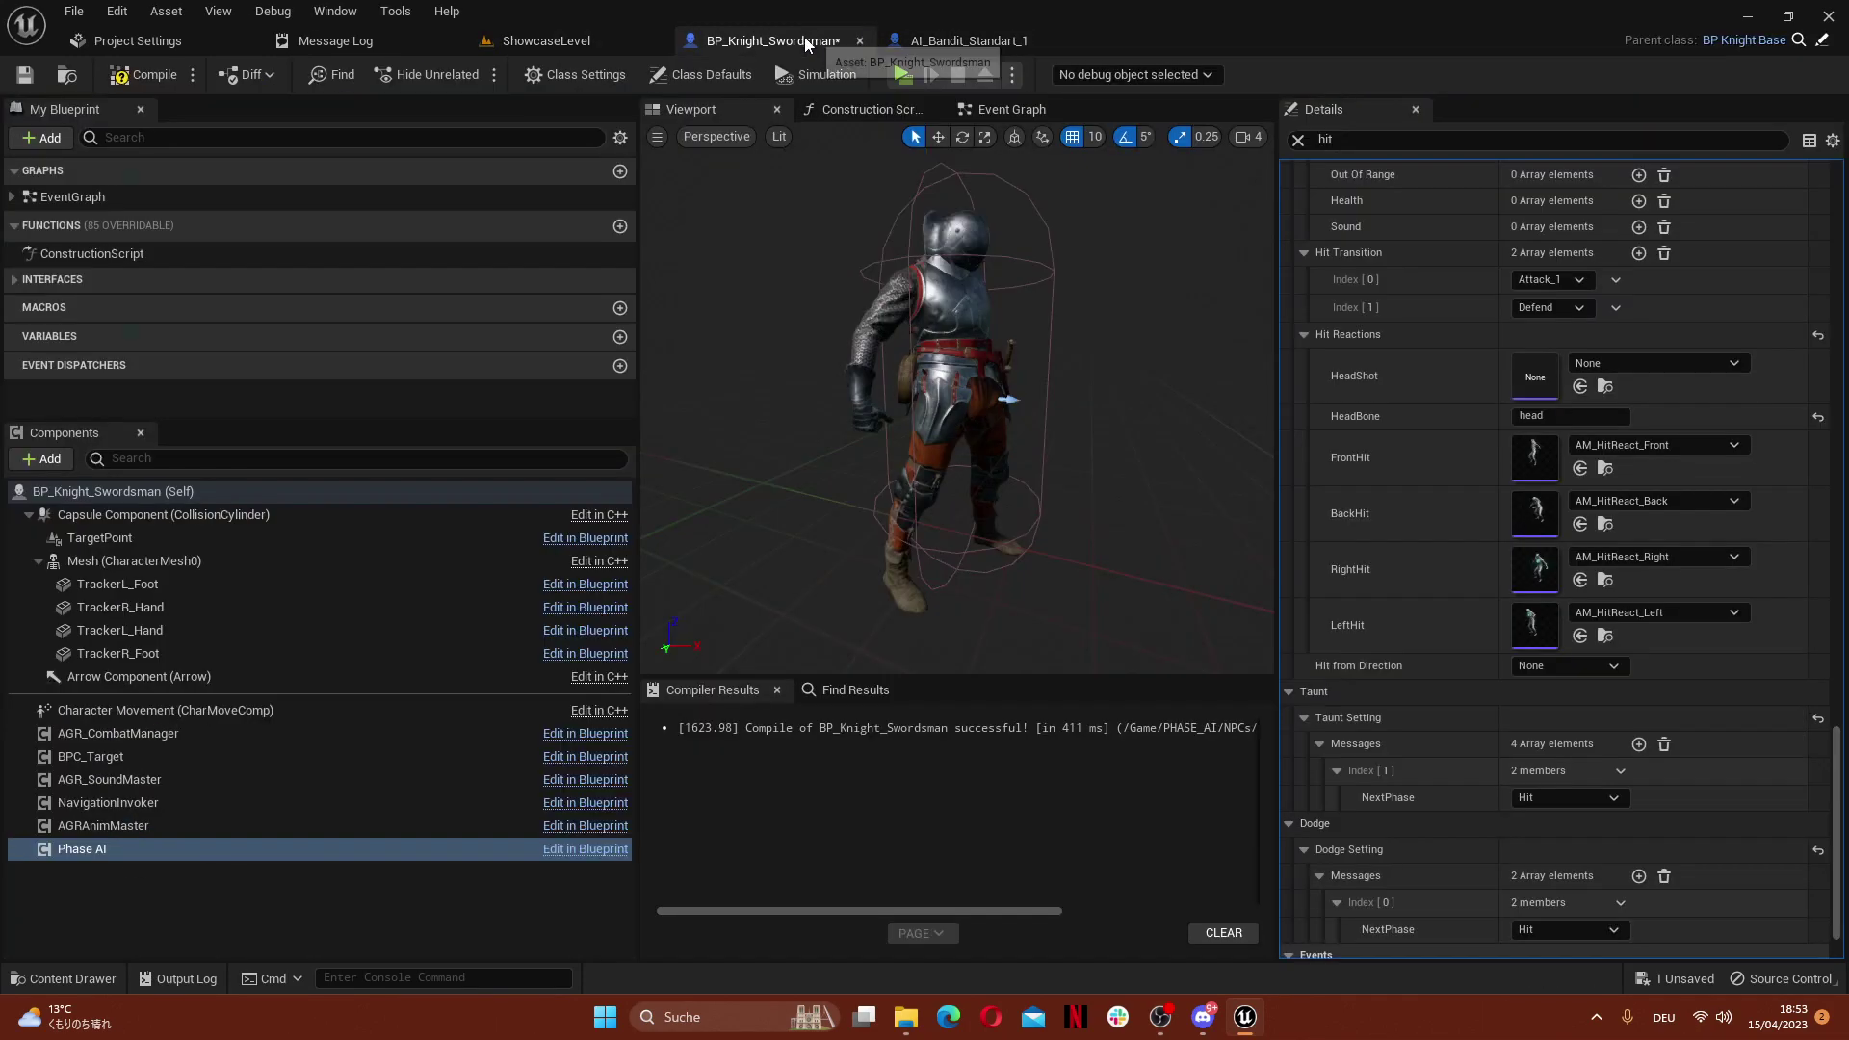
Copy the bandit's FrontHit montage Sword1h_Hit_Torso_Front_Mo and BackHit montage Sword1h_Hit_Torso_Right_Mo into the knight's Hit Reactions
{"action": "left_click", "coordinate": [1030, 46]}
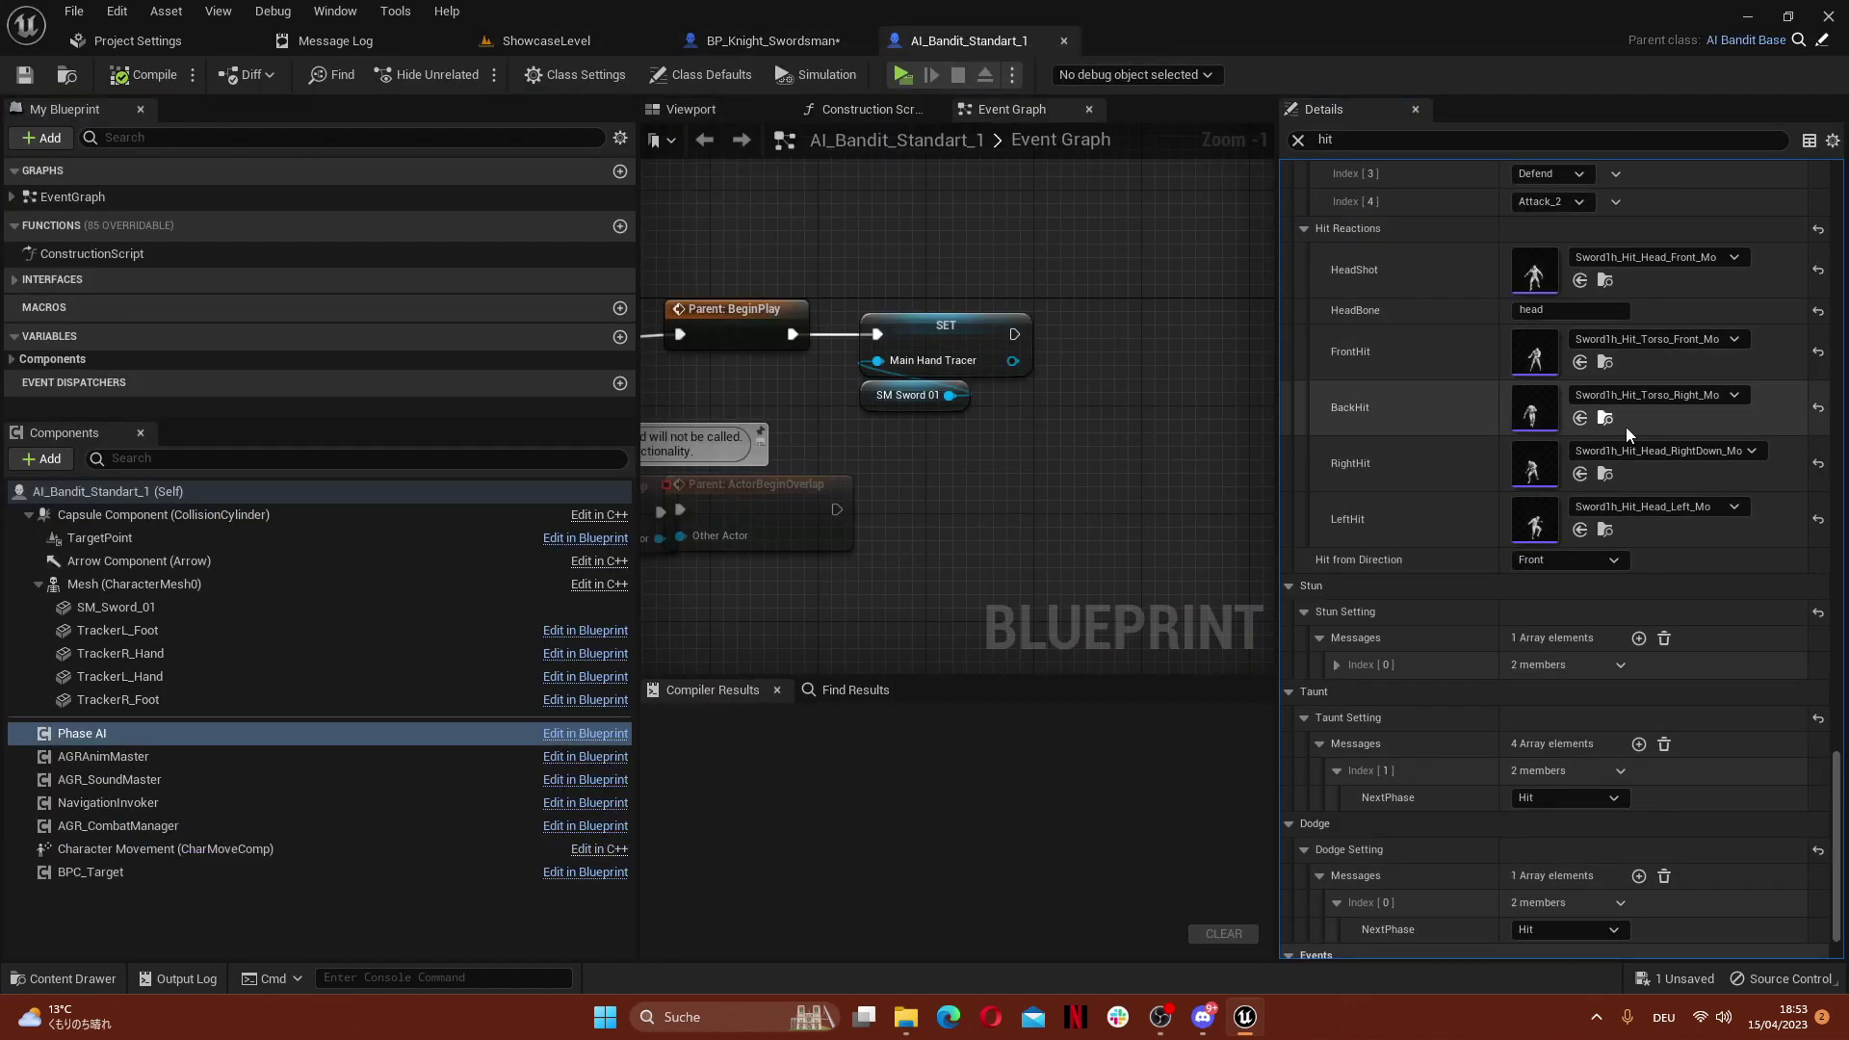
{"action": "left_click", "coordinate": [1611, 366]}
{"action": "left_click", "coordinate": [785, 43]}
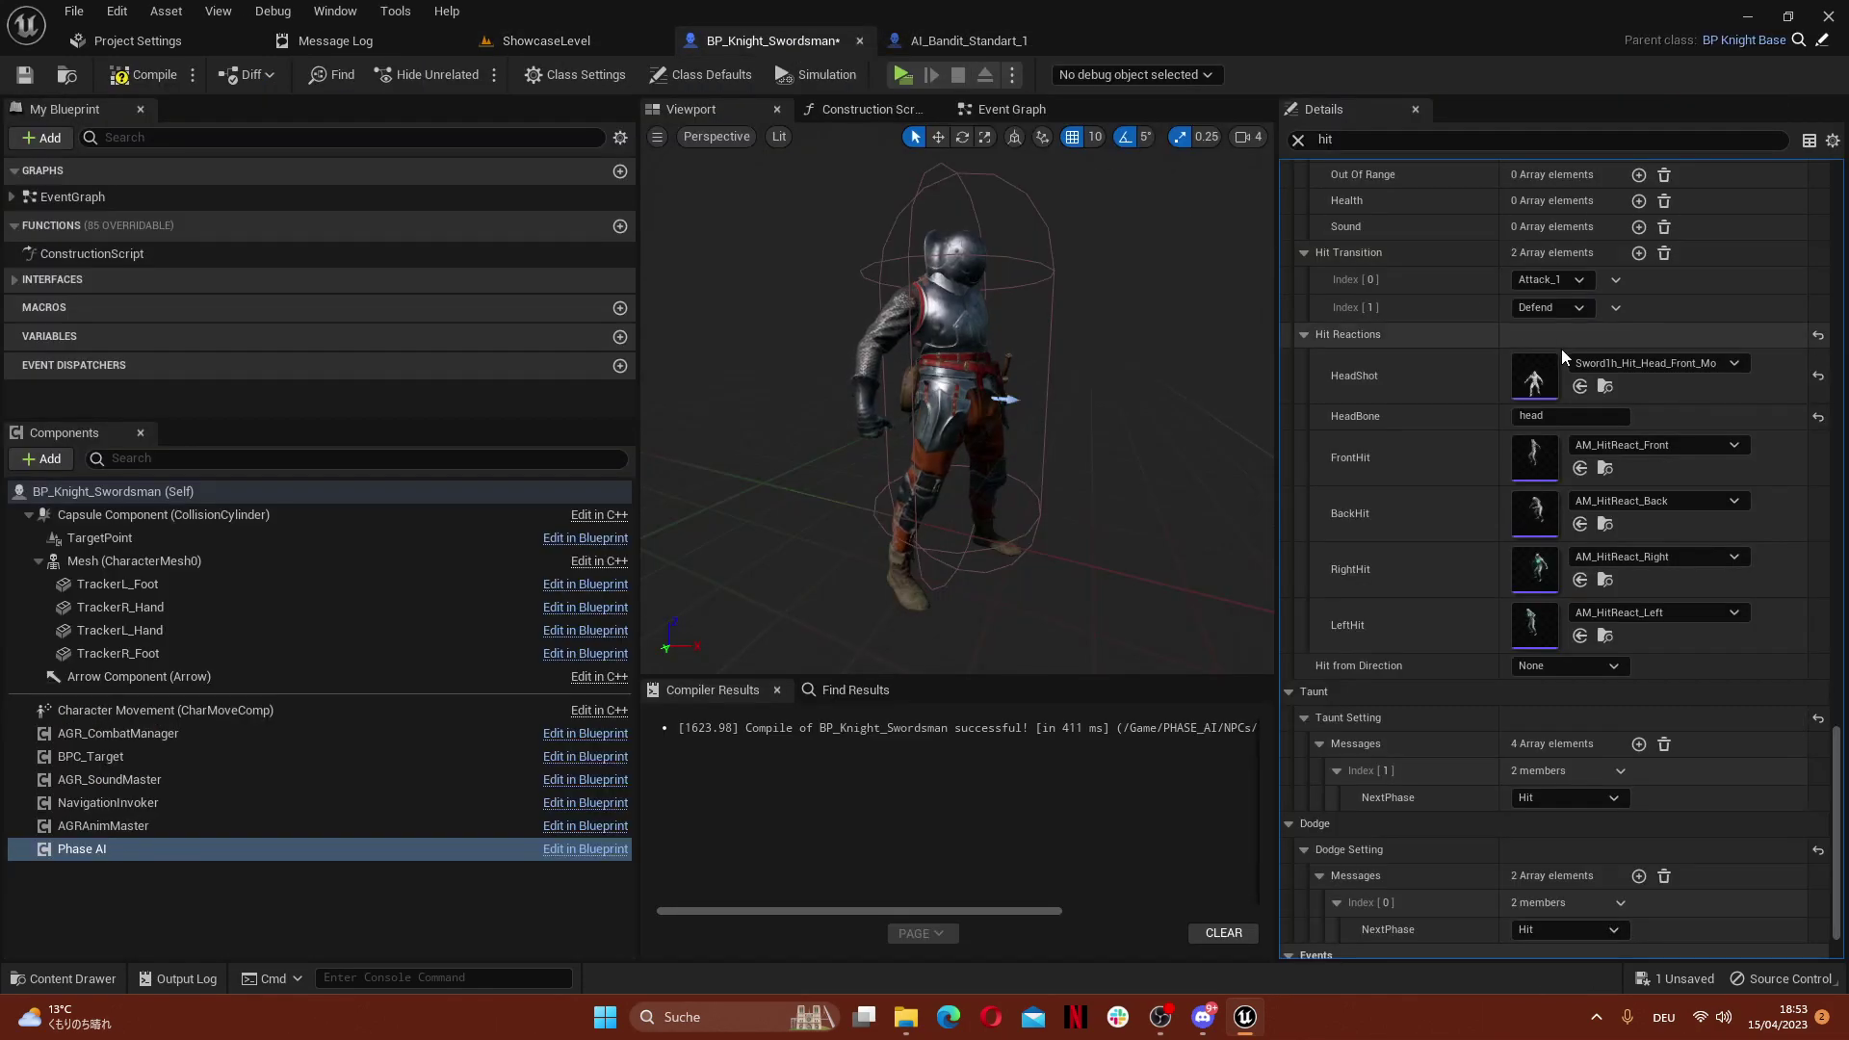
{"action": "left_click", "coordinate": [964, 43]}
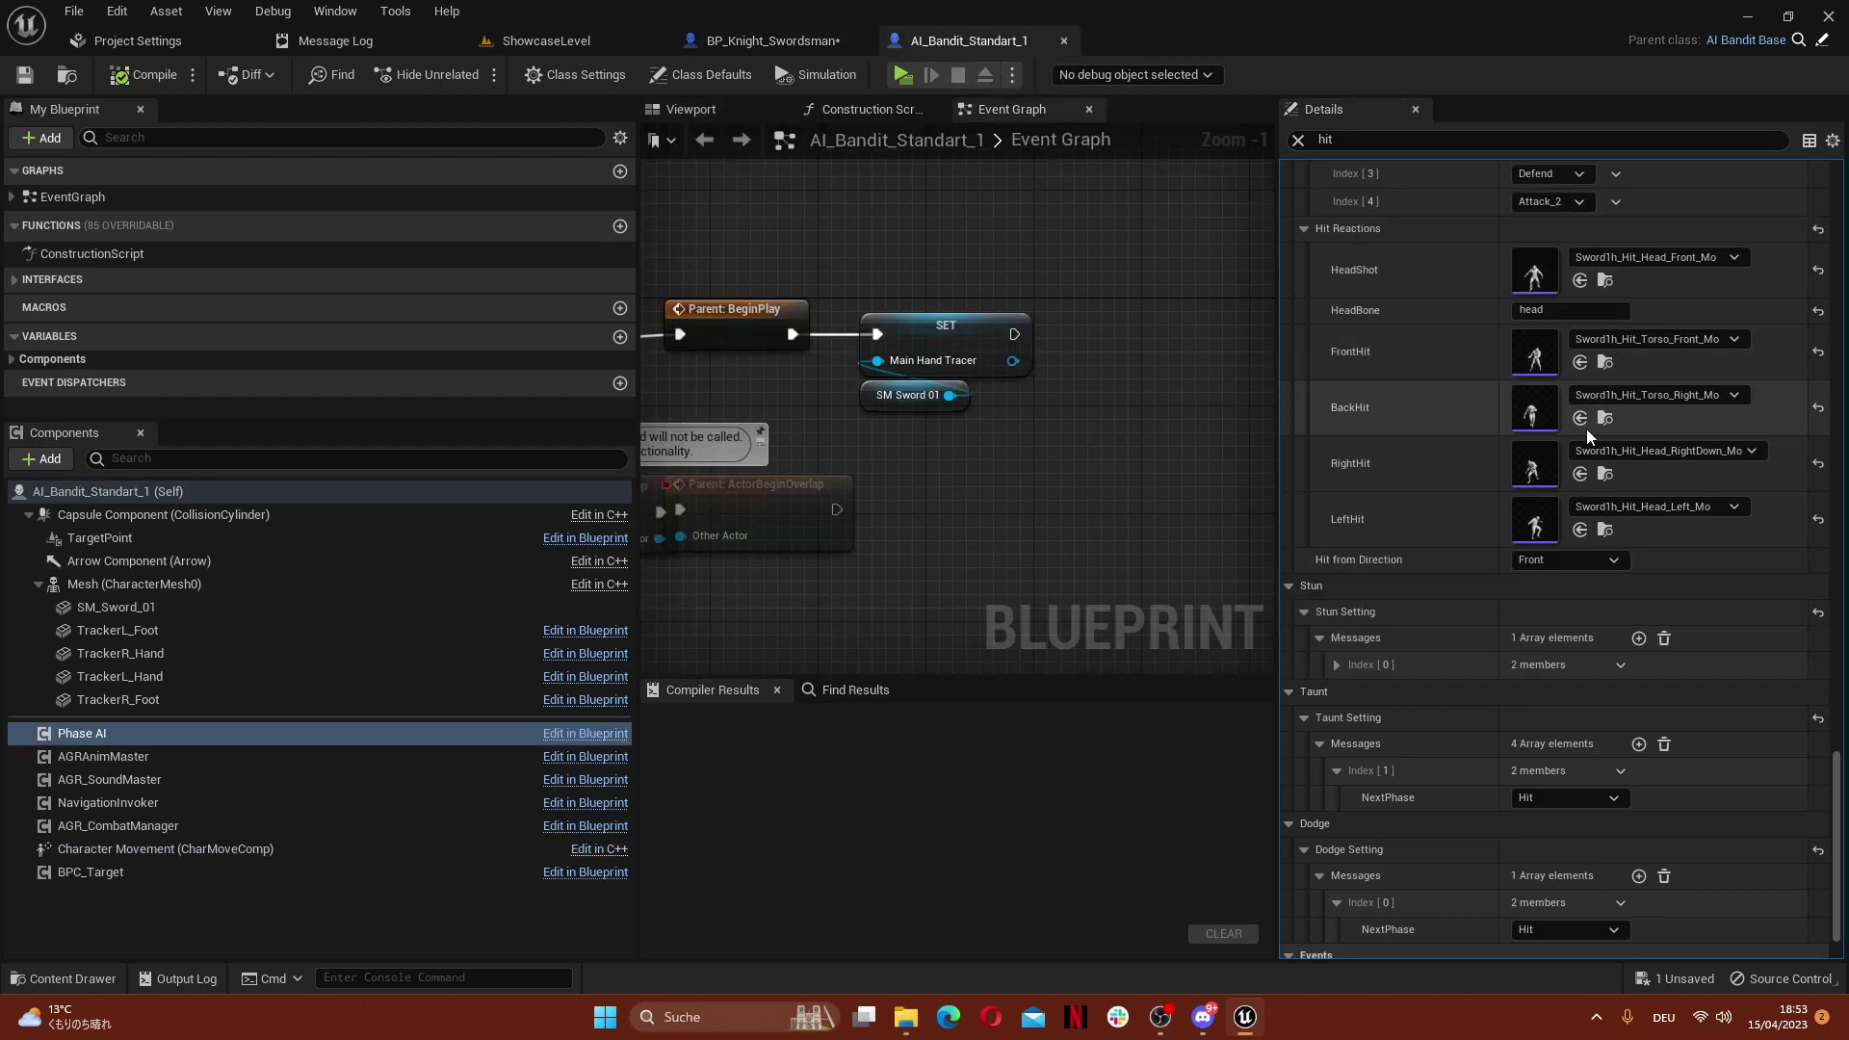
{"action": "left_click", "coordinate": [1606, 418]}
{"action": "left_click", "coordinate": [759, 38]}
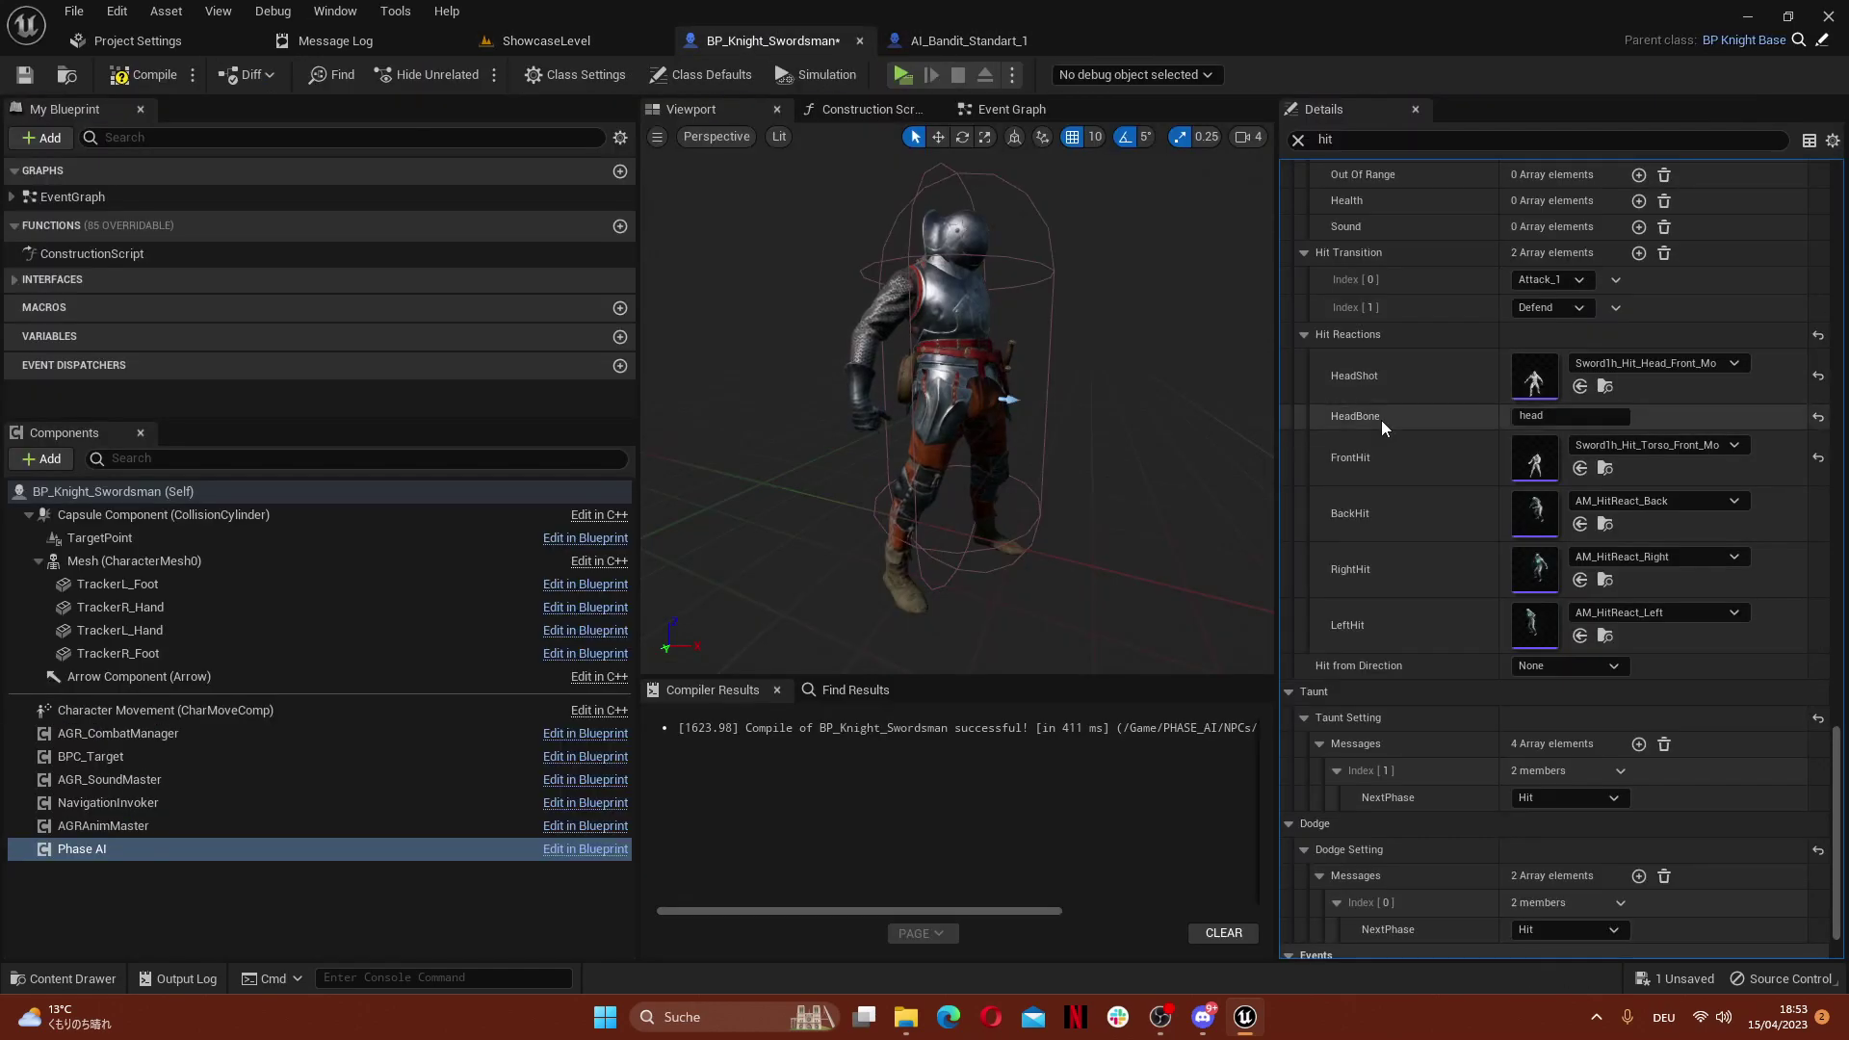
Copy the bandit's RightHit montage Sword1h_Hit_Head_RightDown_Mo and LeftHit montage Sword1h_Hit_Head_Left_Mo into the knight's Hit Reactions
{"action": "left_click", "coordinate": [968, 41]}
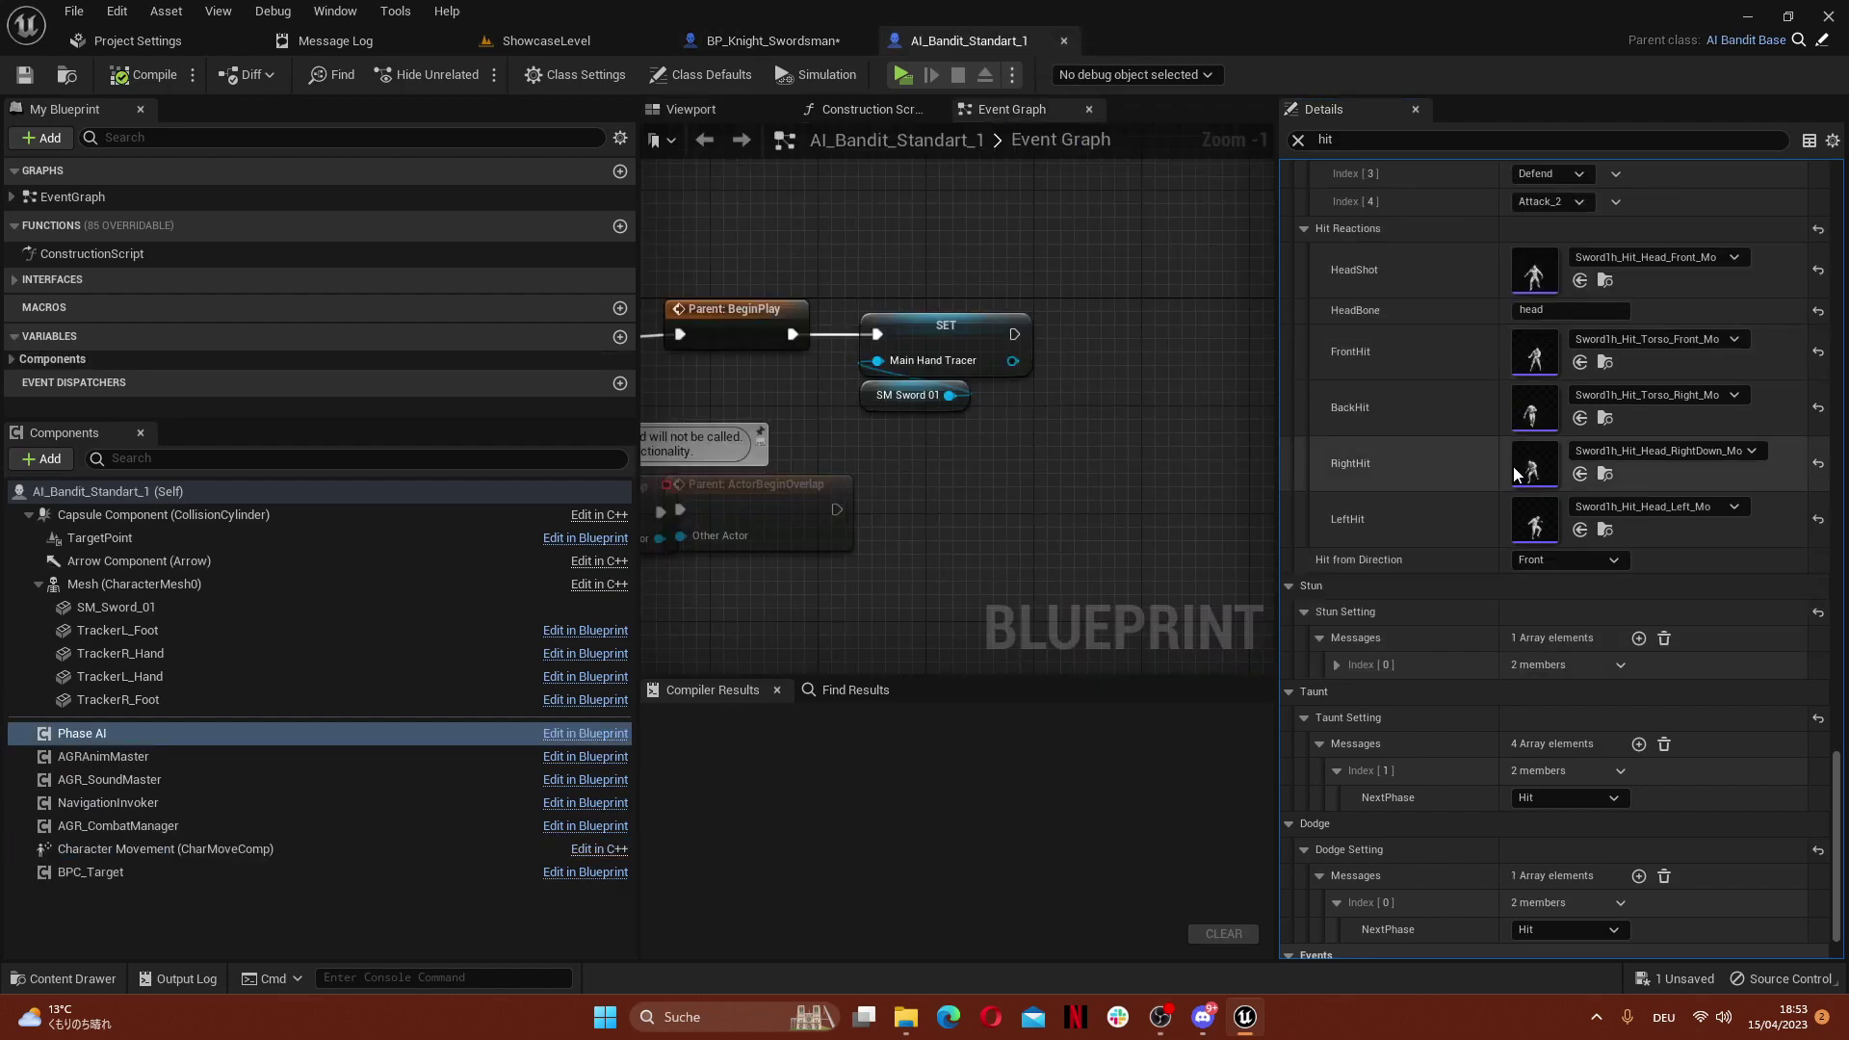
{"action": "left_click", "coordinate": [1604, 474]}
{"action": "left_click", "coordinate": [826, 43]}
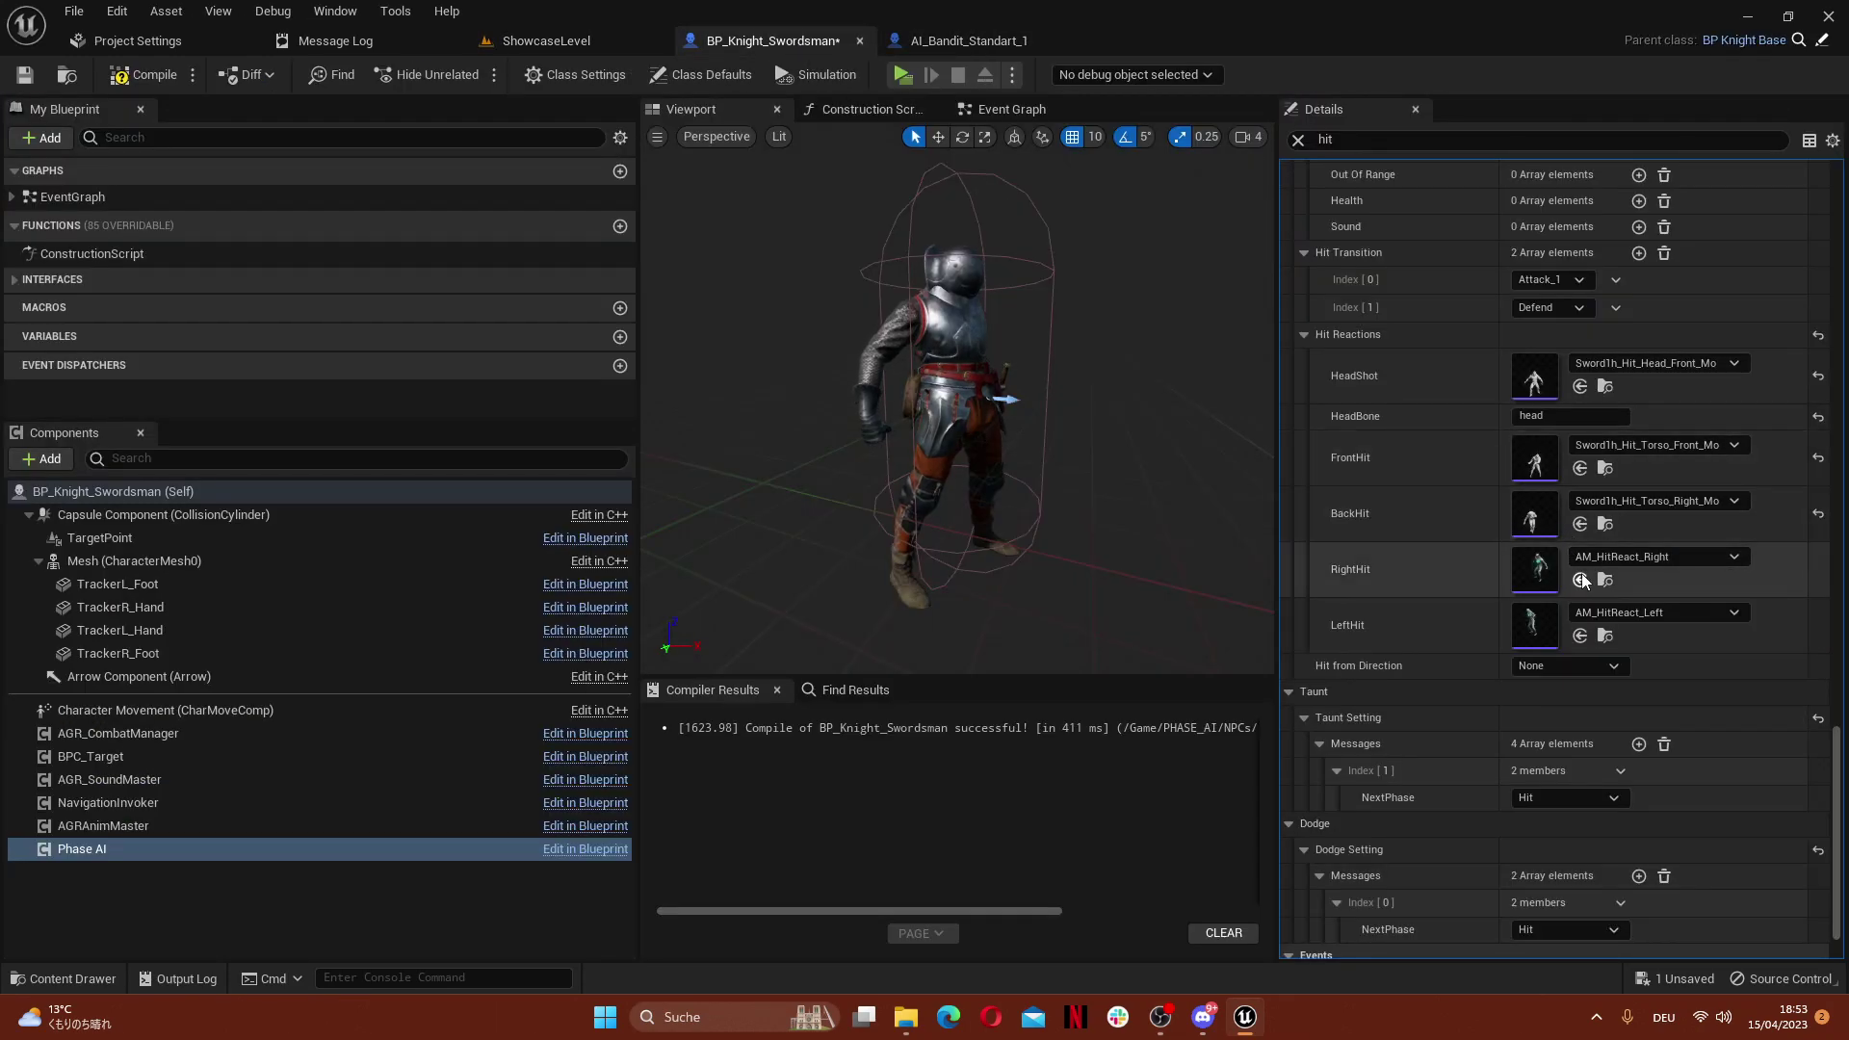
{"action": "left_click", "coordinate": [1021, 41]}
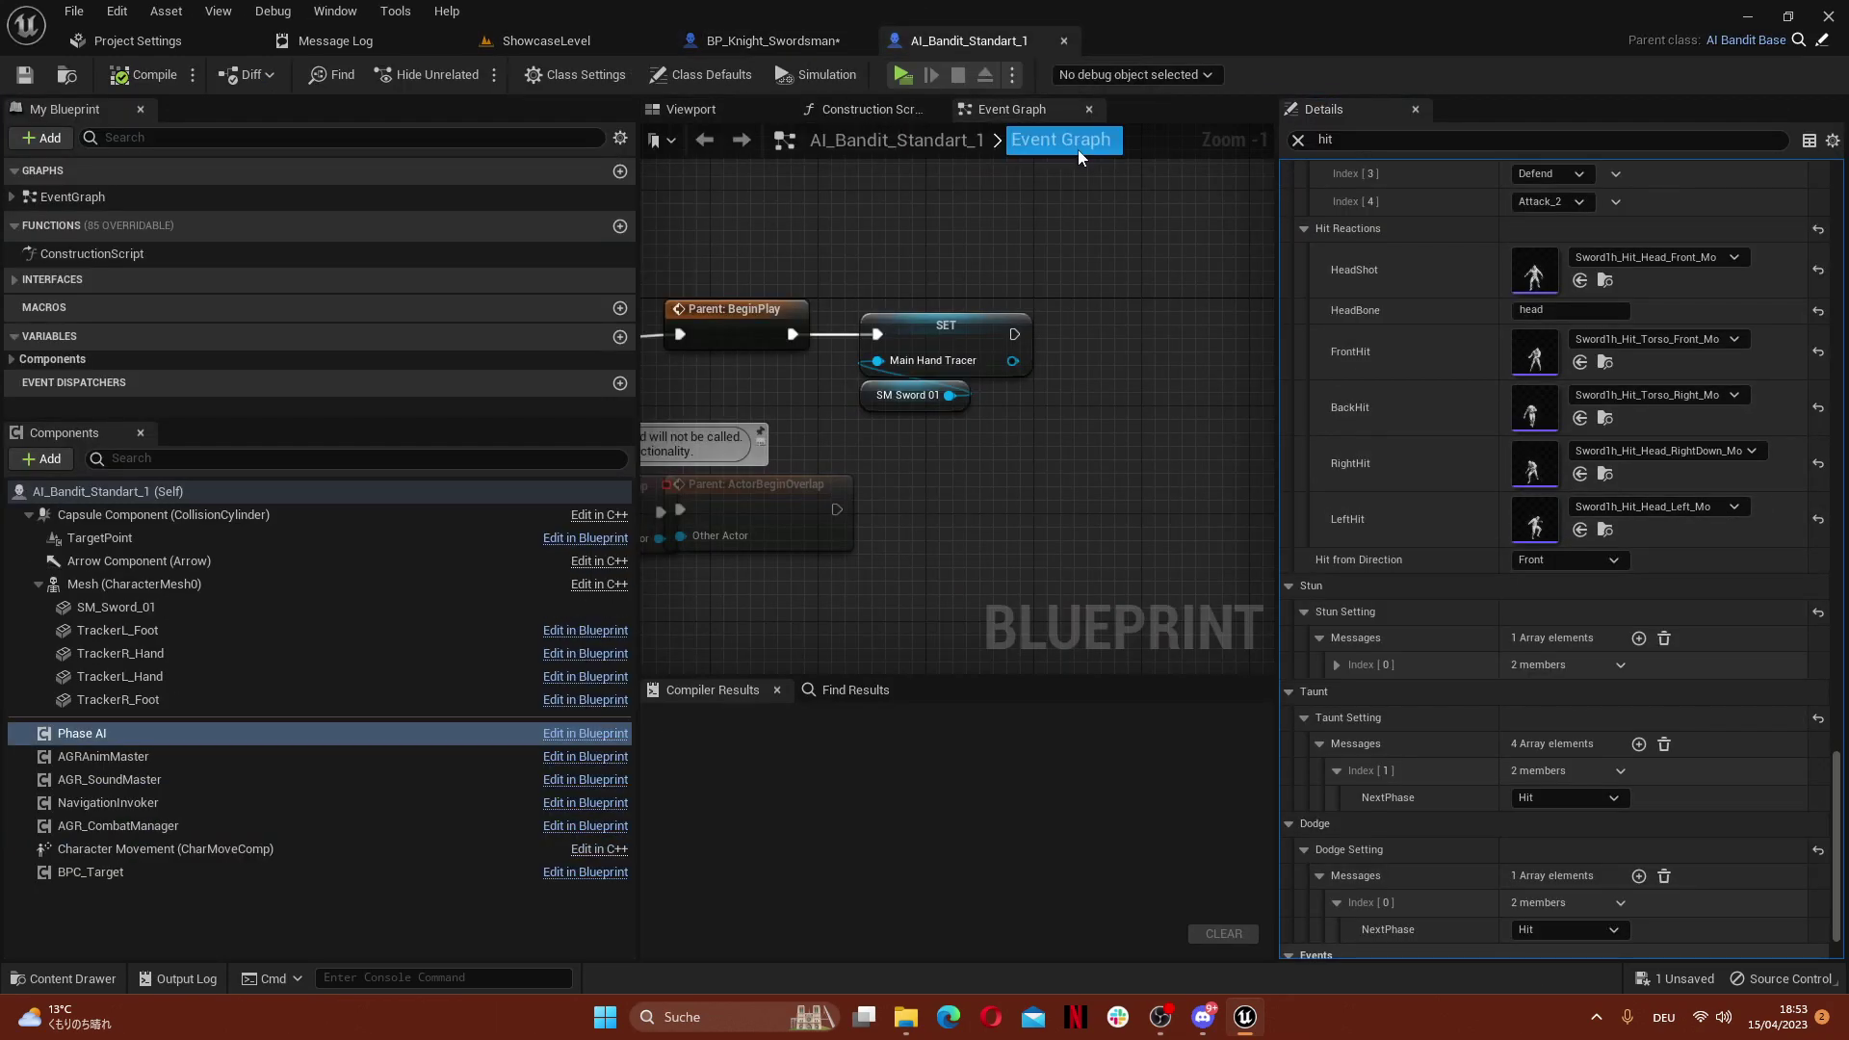
{"action": "left_click", "coordinate": [1605, 529]}
{"action": "left_click", "coordinate": [771, 41]}
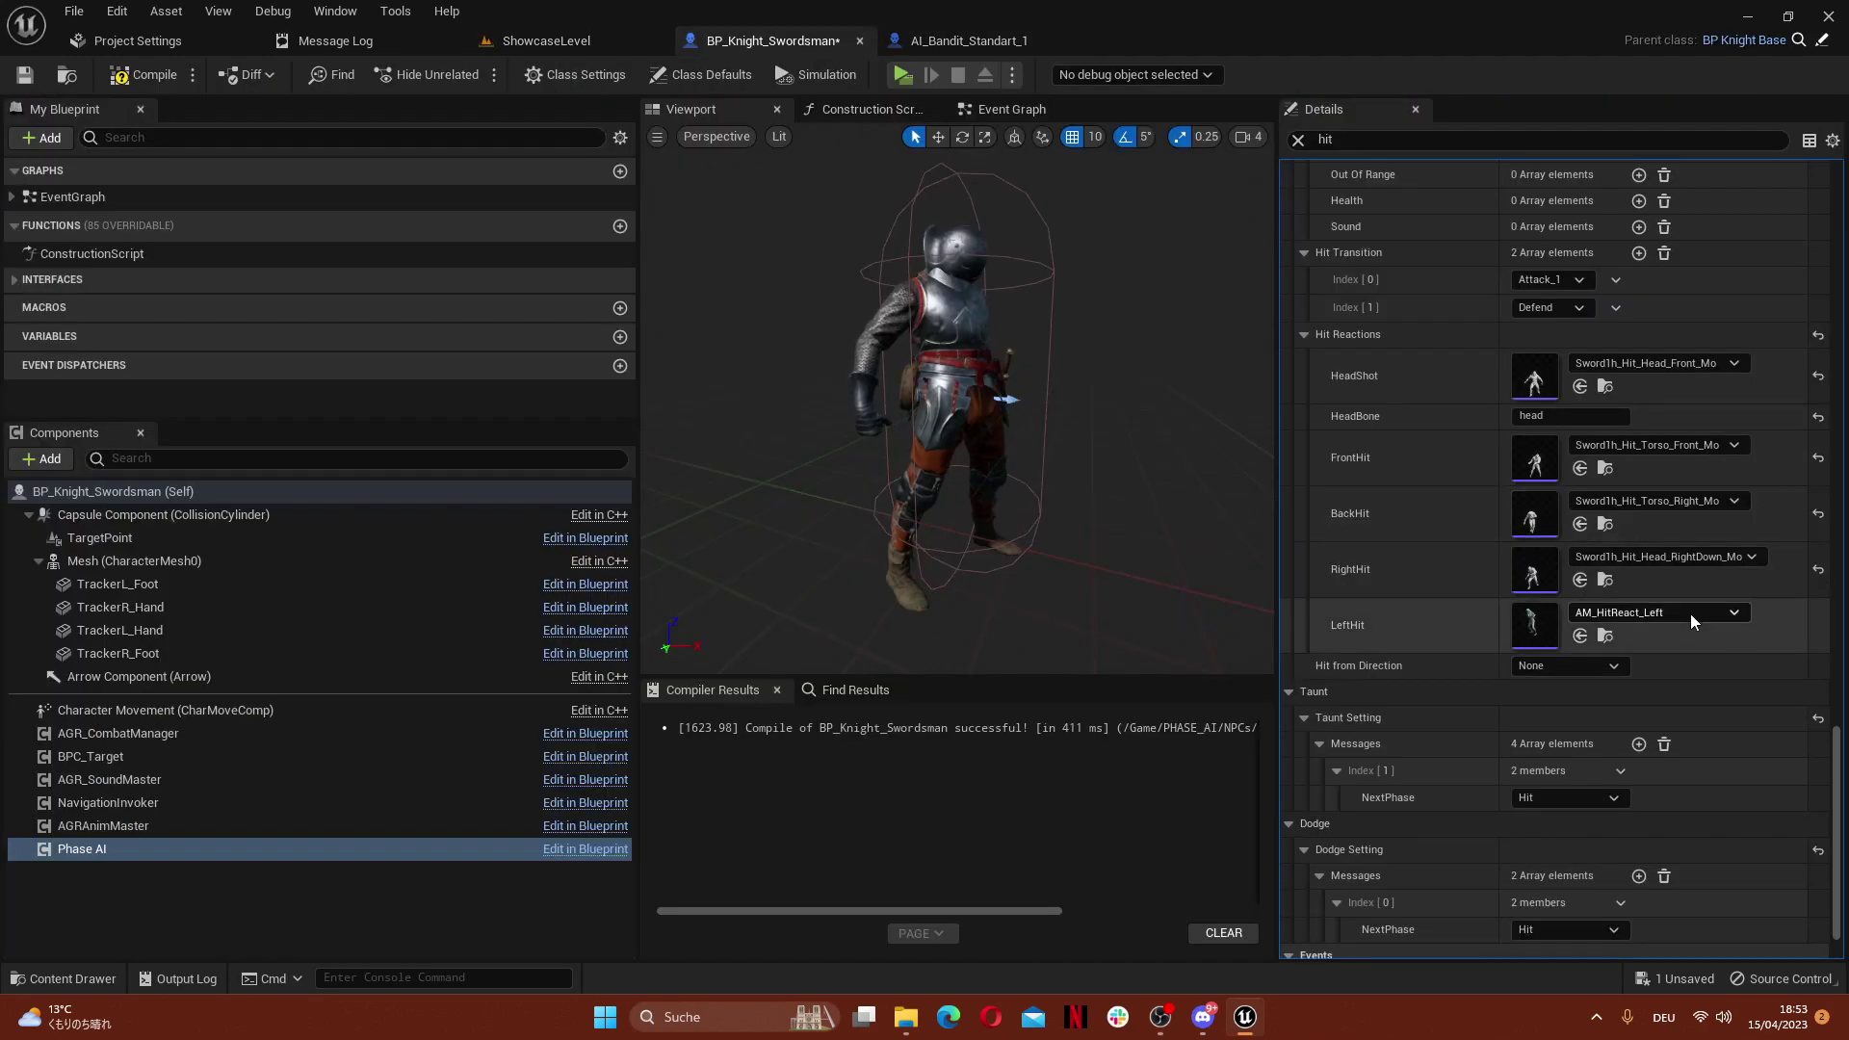
{"action": "left_click", "coordinate": [1581, 635]}
Compile and save BP_Knight_Swordsman, and close the AI_Bandit_Standart_1 blueprint
{"action": "left_click", "coordinate": [145, 75]}
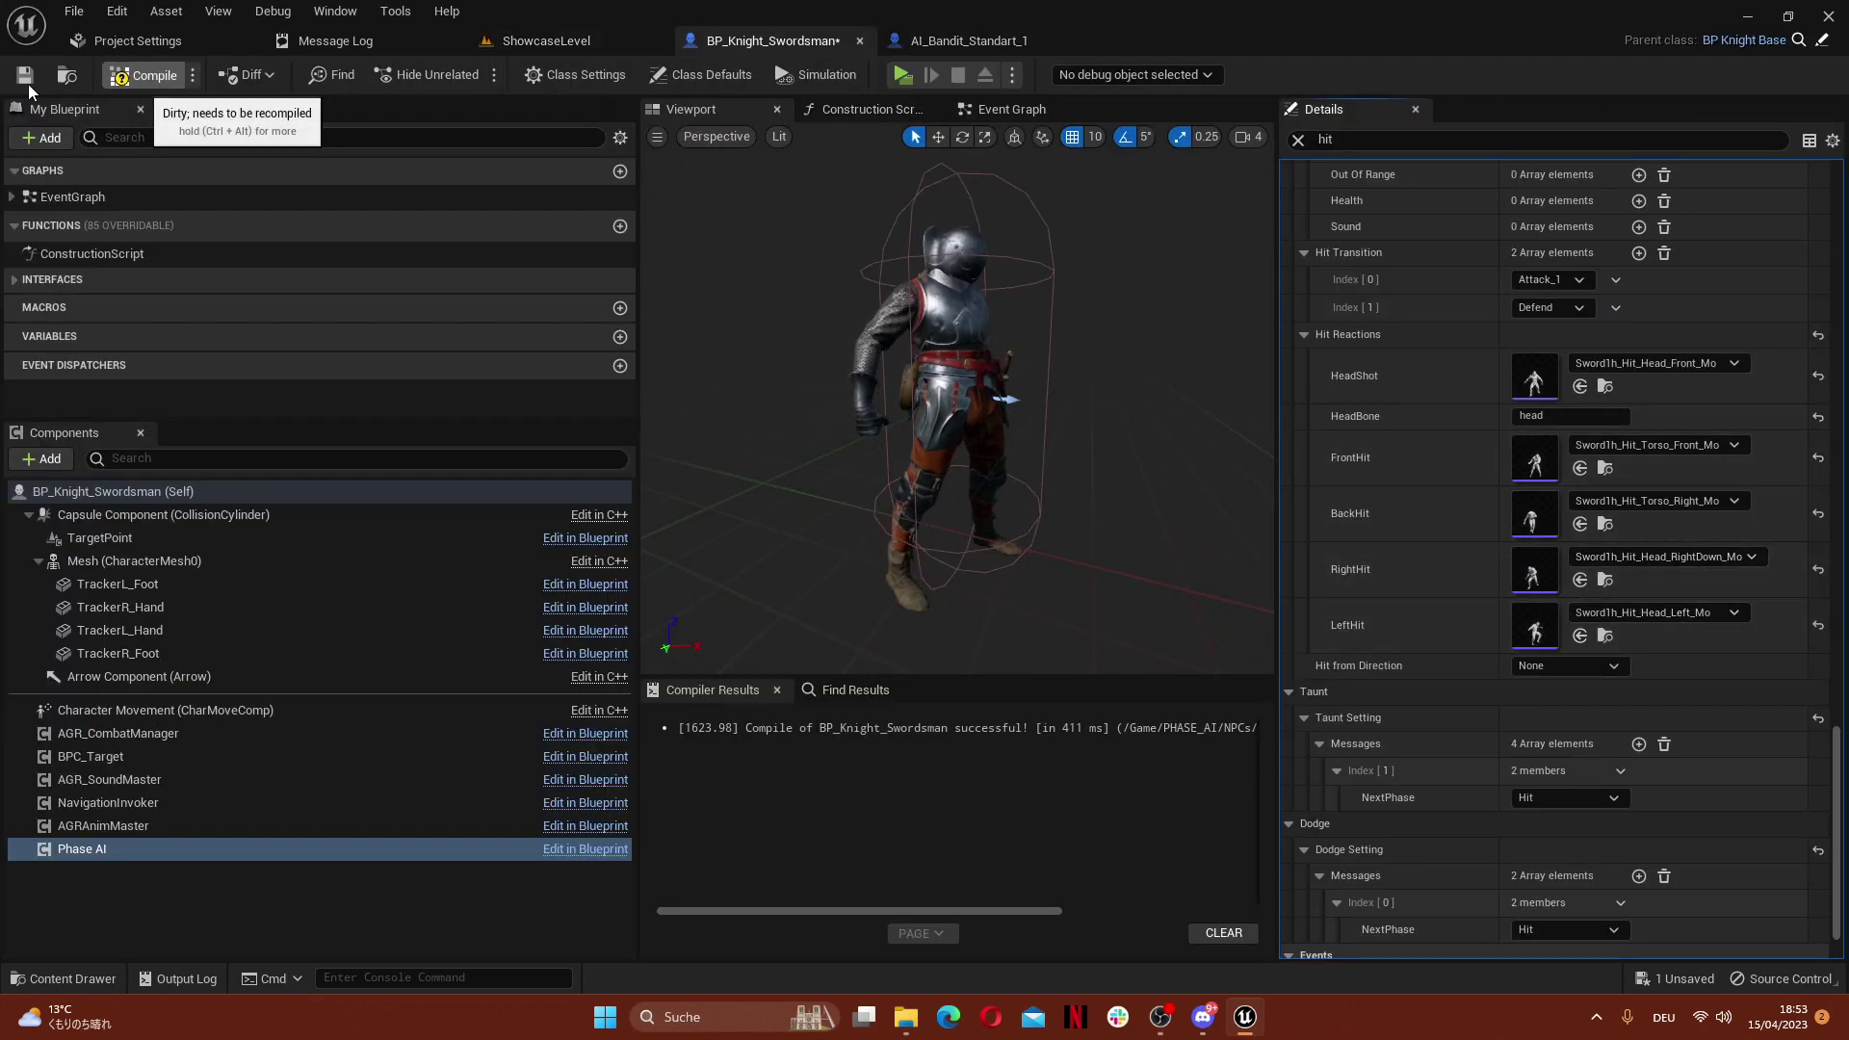
{"action": "left_click", "coordinate": [24, 75]}
{"action": "left_click", "coordinate": [74, 11]}
{"action": "left_click", "coordinate": [142, 105]}
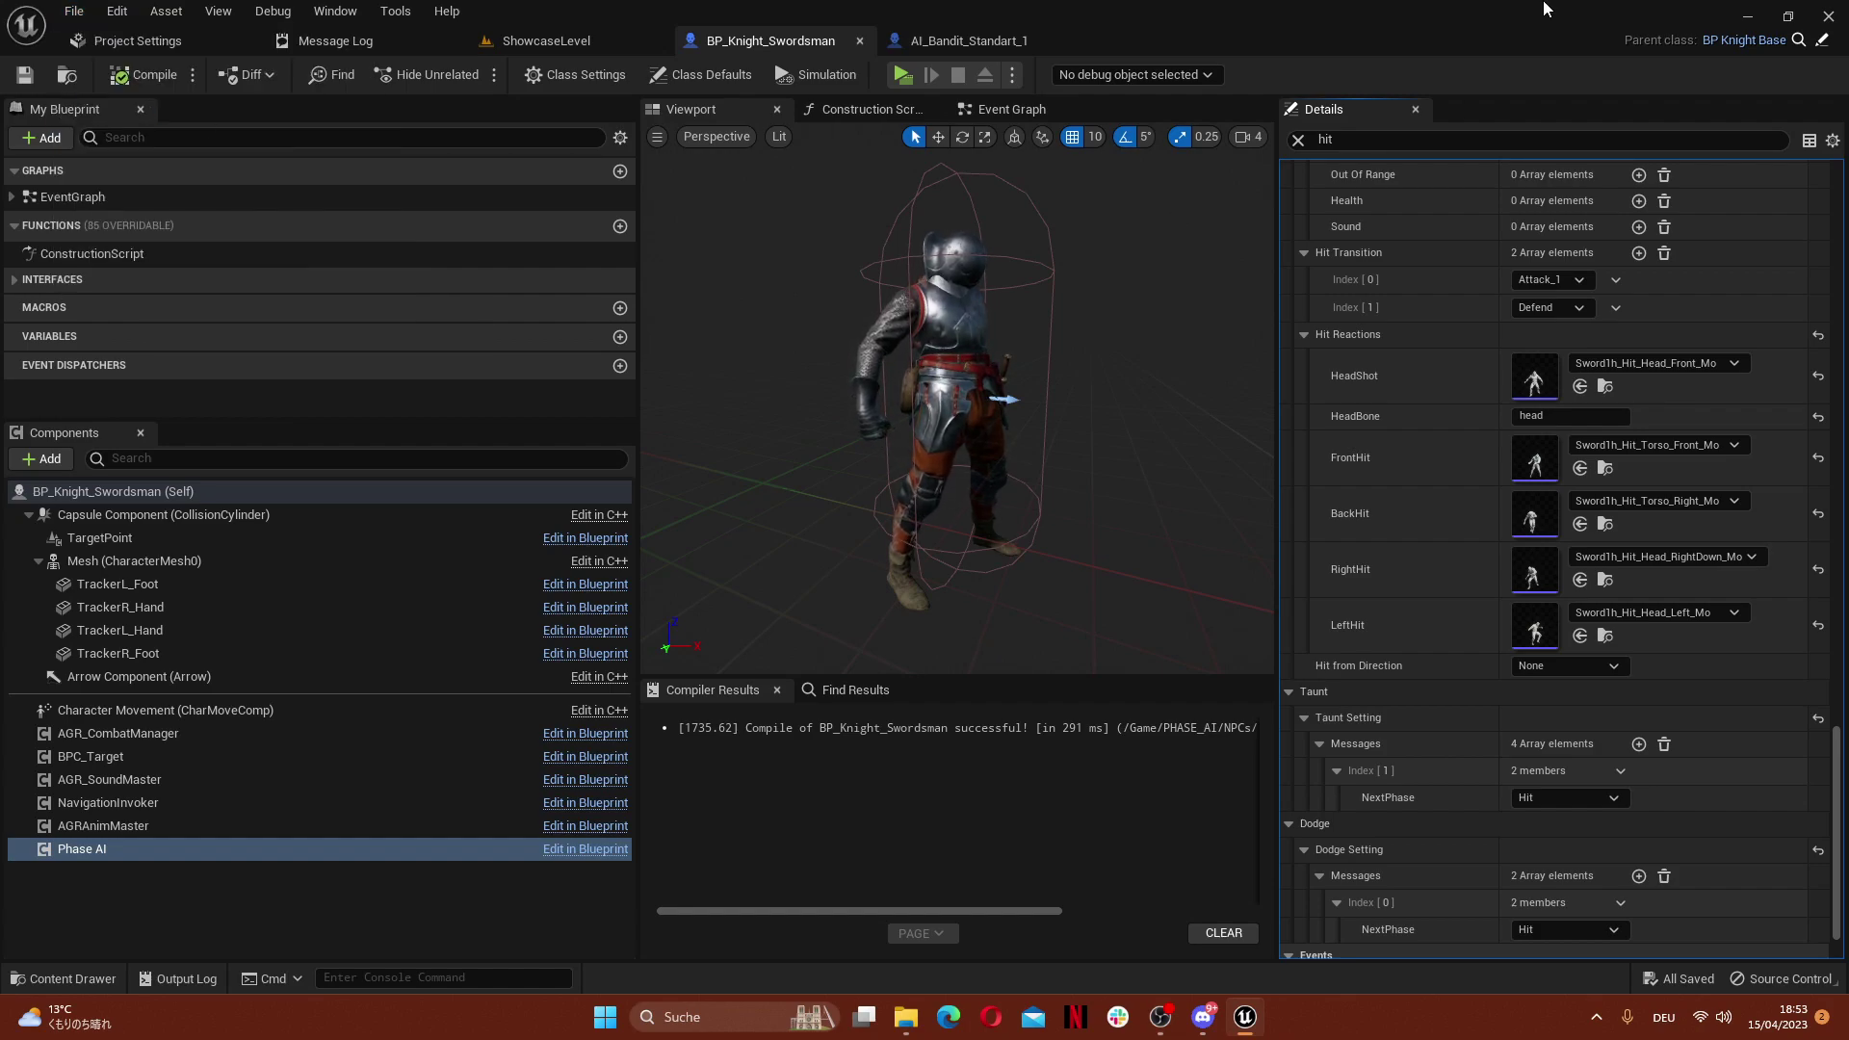
{"action": "left_click", "coordinate": [981, 46]}
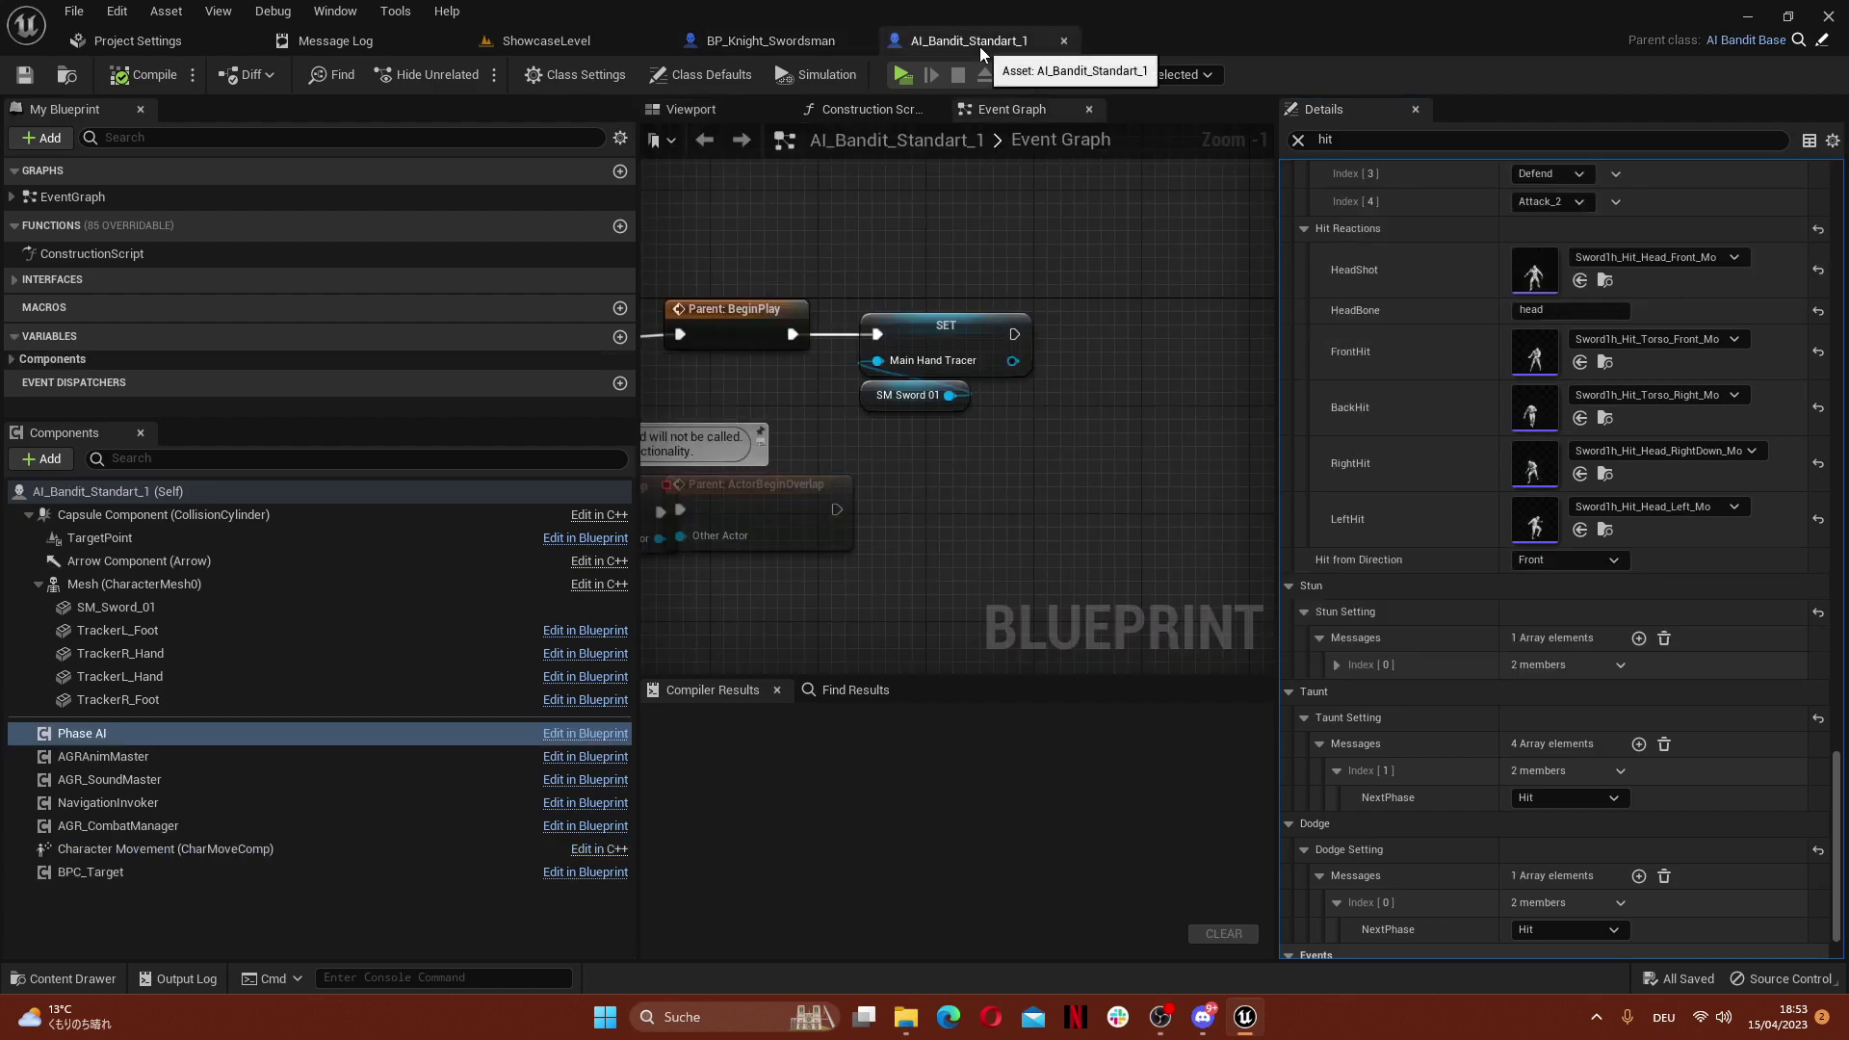
{"action": "left_click", "coordinate": [1066, 43]}
Filter BP_Knight_Swordsman's Phase AI details by "speed" and review the movement speed of each phase
{"action": "key", "text": "ctrl+a"}
{"action": "type", "text": "s"}
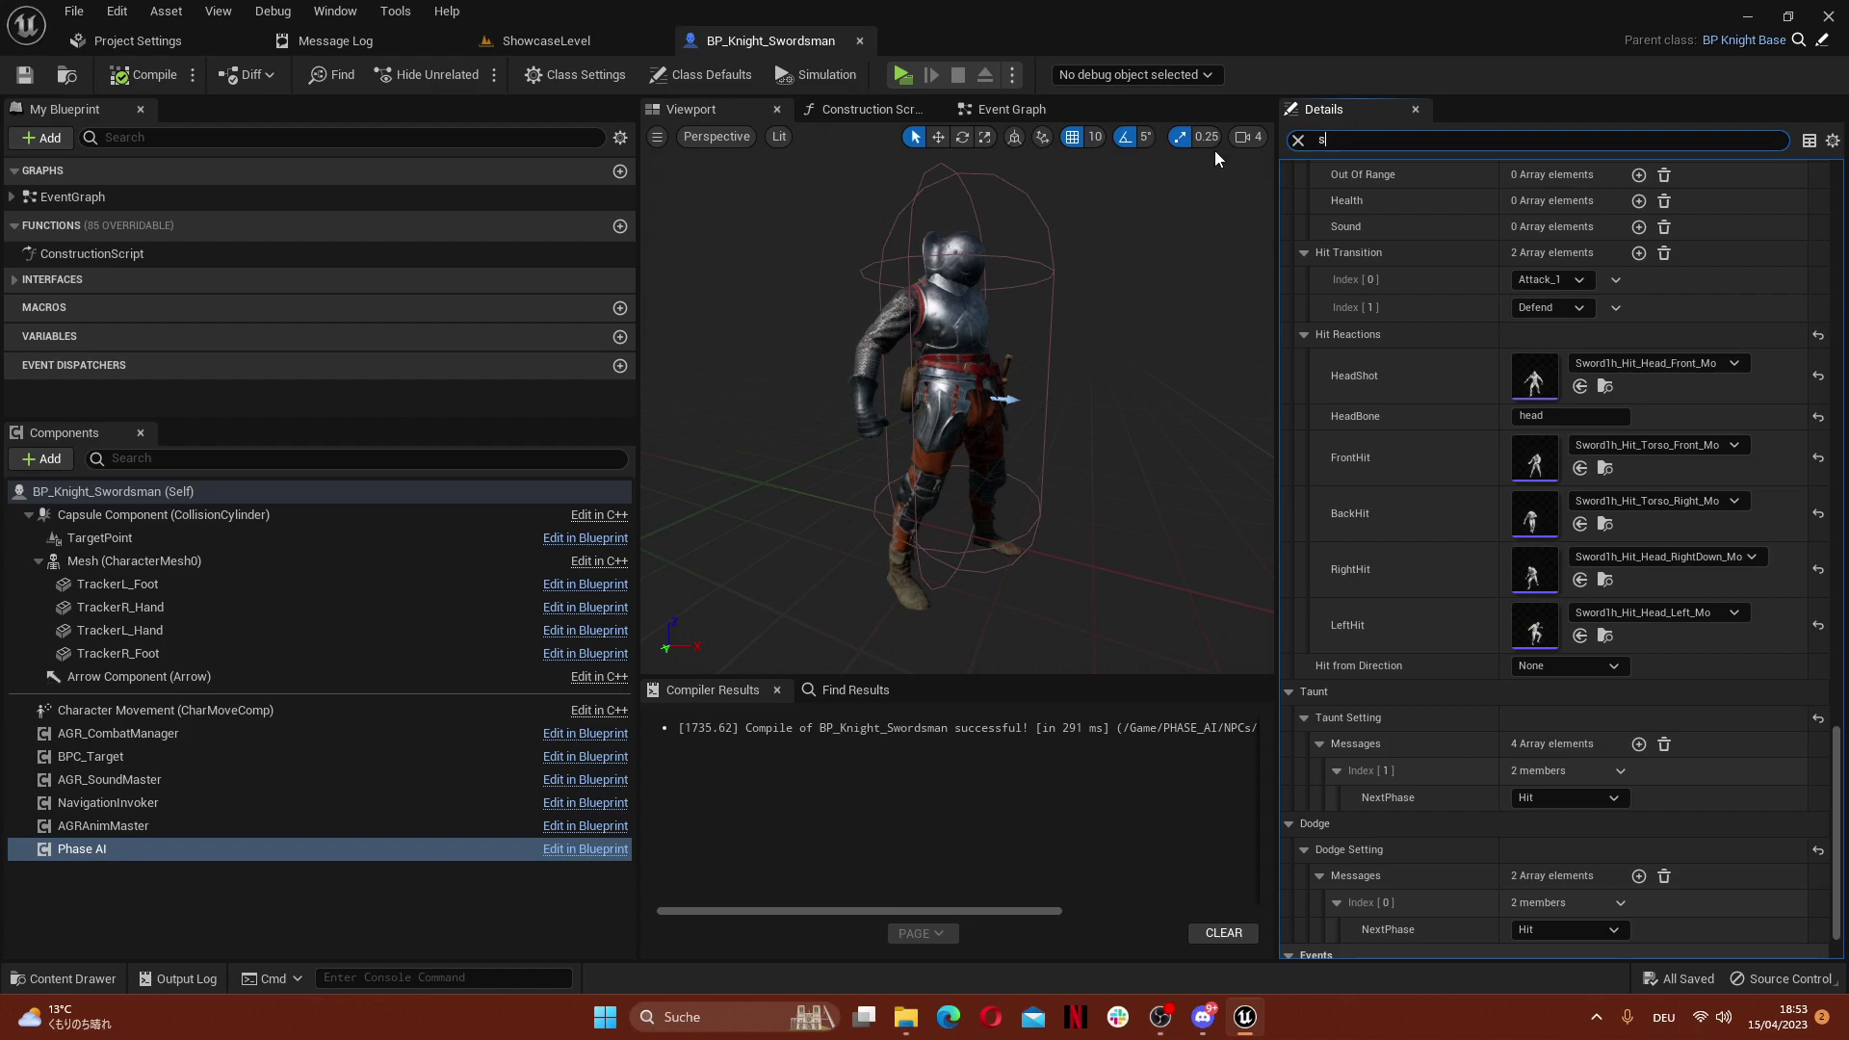
{"action": "type", "text": "peed"}
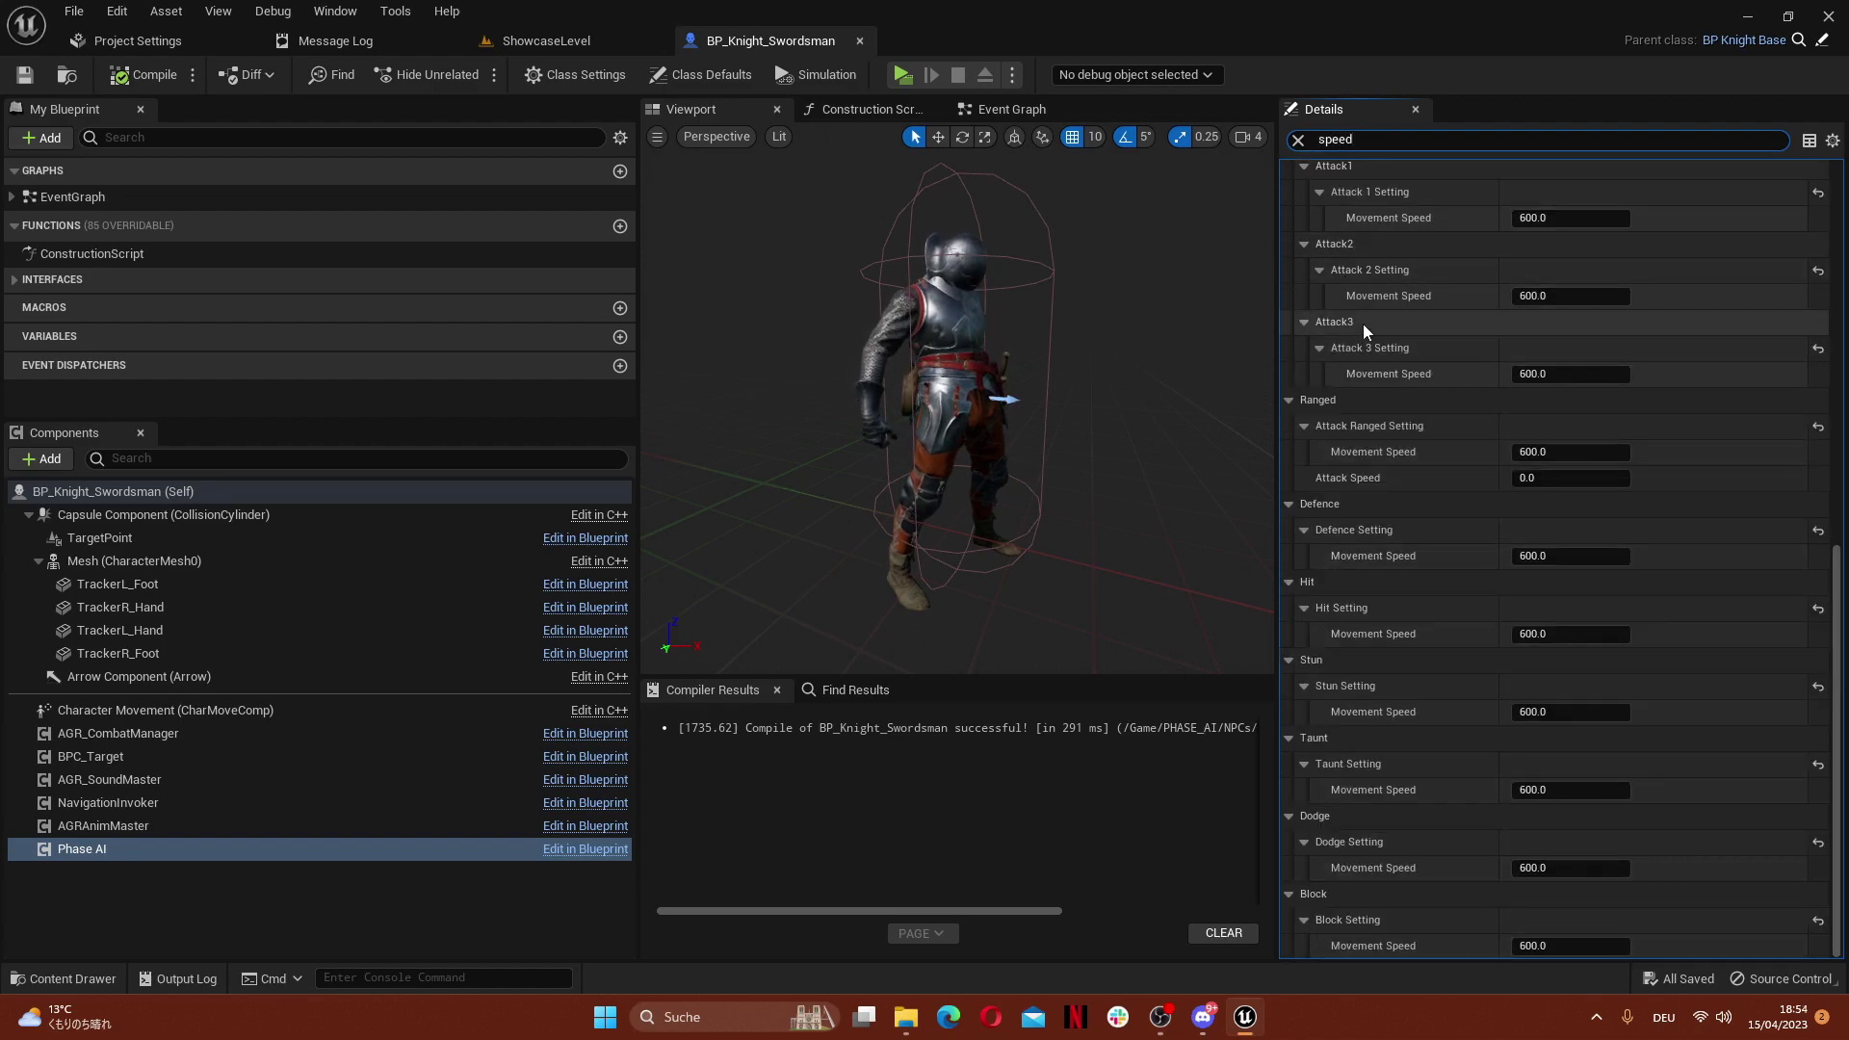
{"action": "scroll", "coordinate": [1478, 871], "scroll_direction": "up", "scroll_amount": 10}
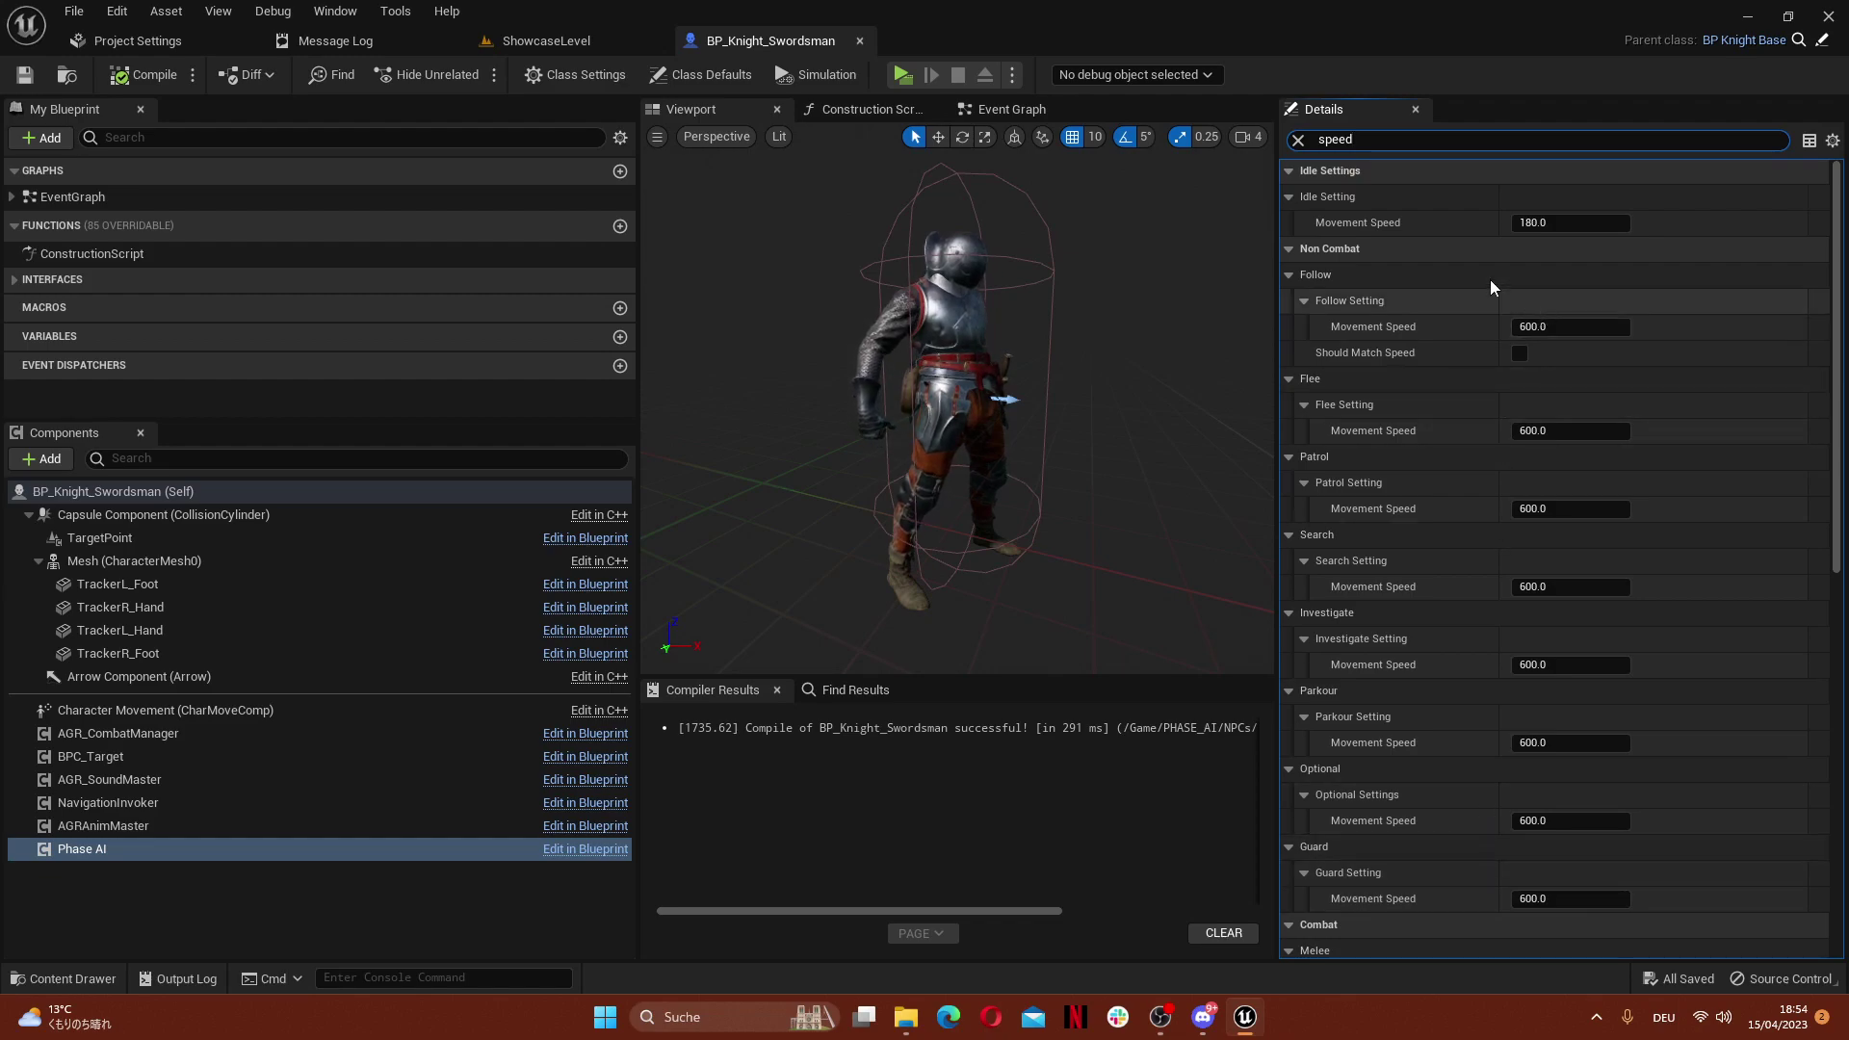
From ShowcaseLevel, browse to PHASE_AI/NPCs/Factions in the project content and open BP_Knight_Base
{"action": "left_click", "coordinate": [546, 40]}
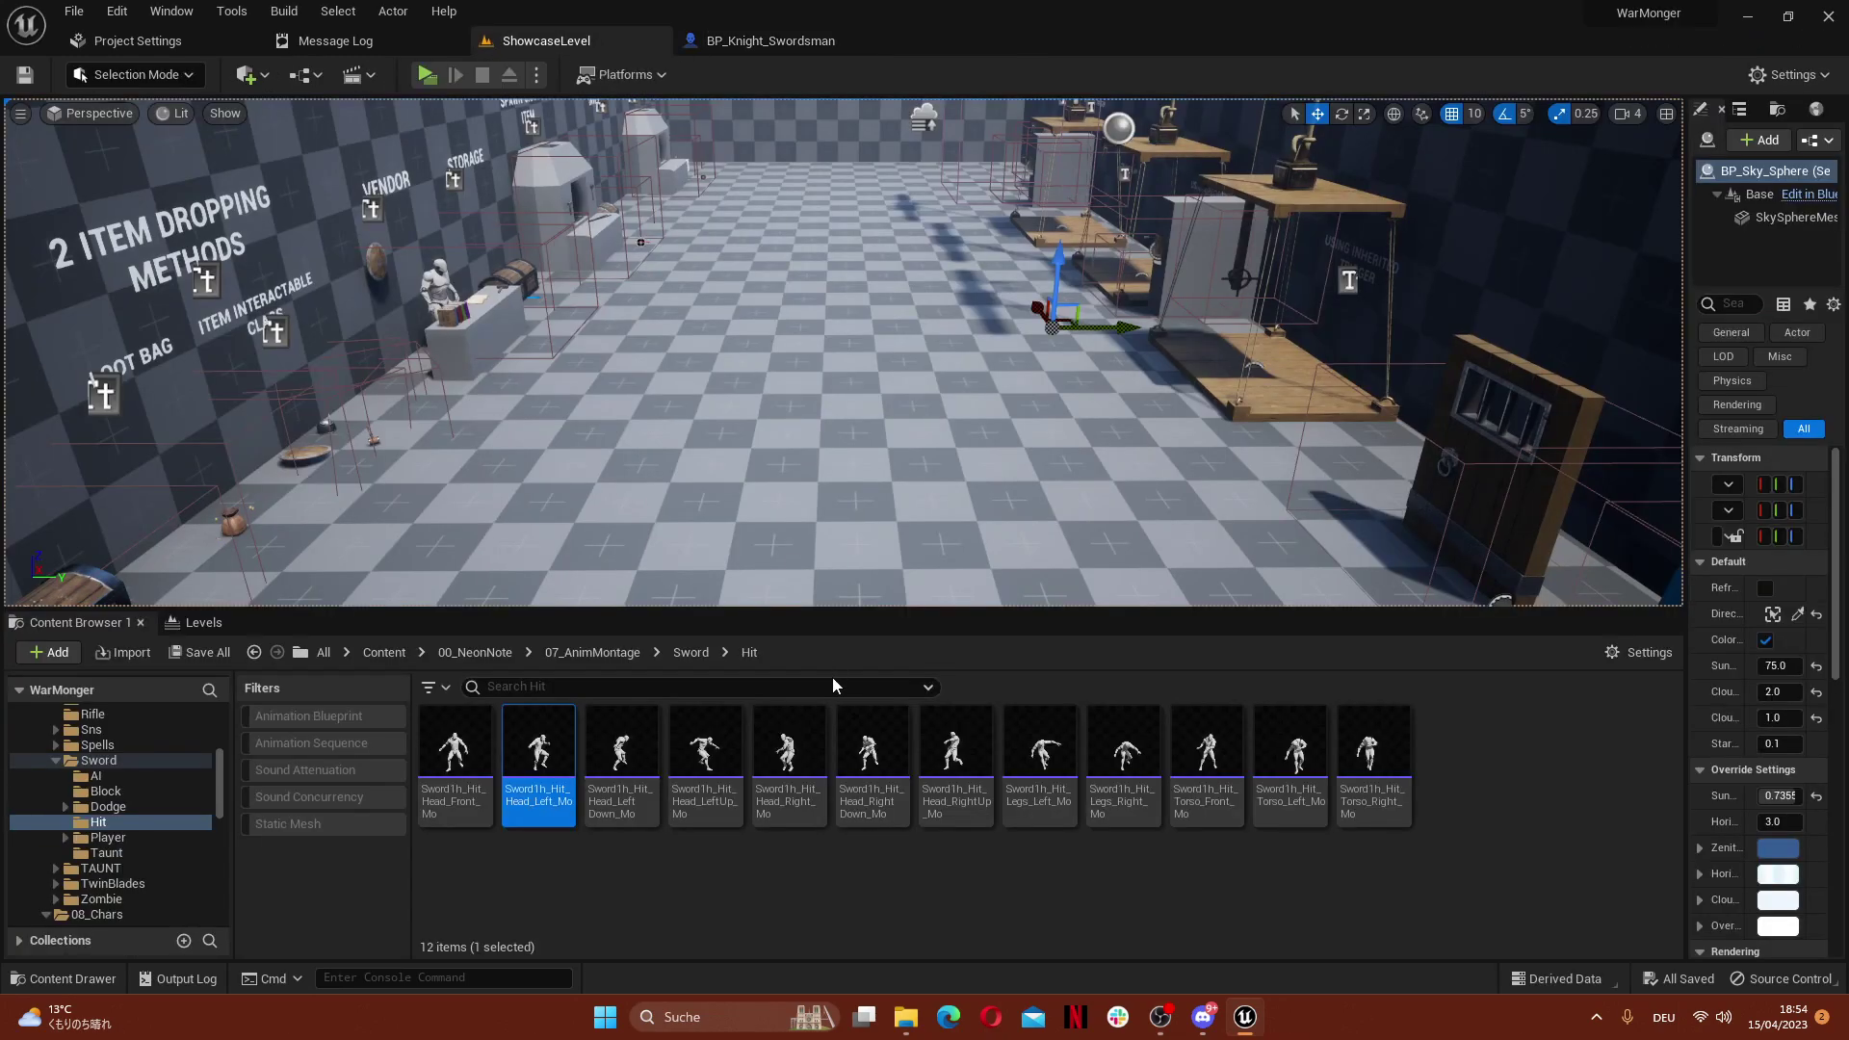
{"action": "left_click", "coordinate": [465, 654]}
{"action": "left_click", "coordinate": [386, 654]}
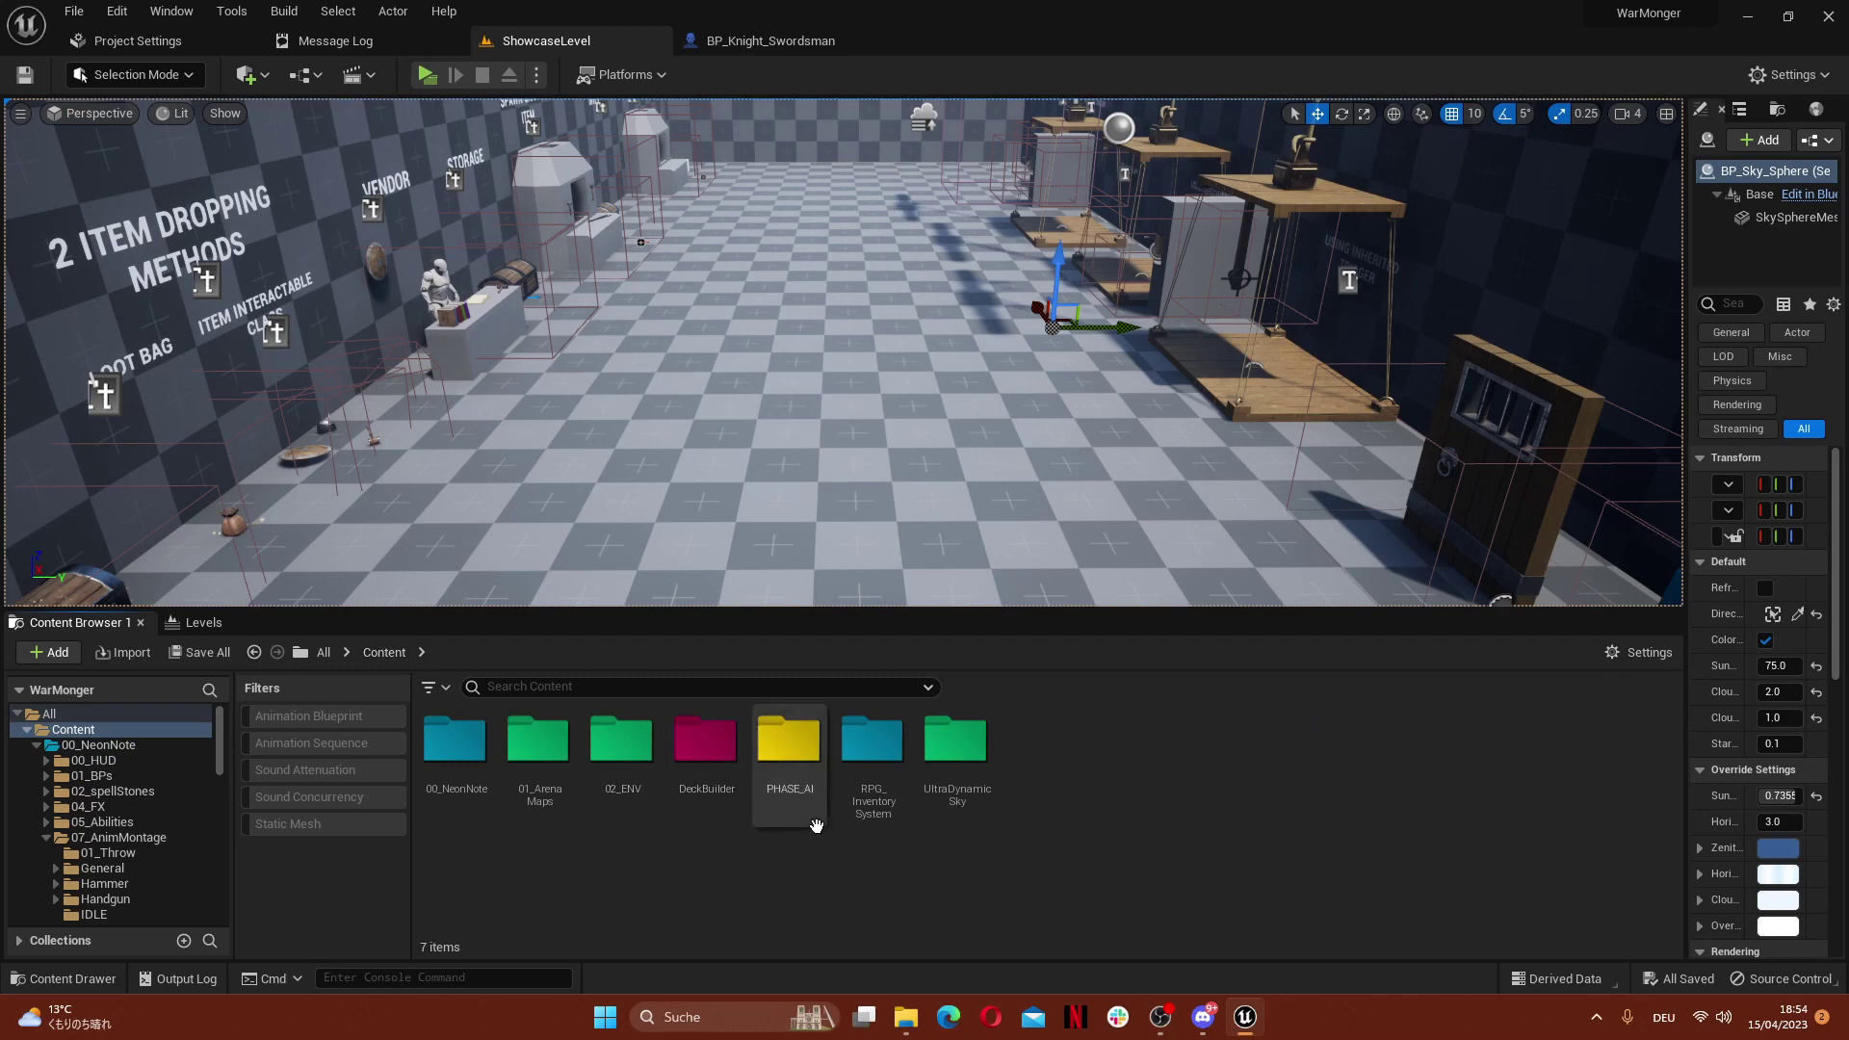
{"action": "double_click", "coordinate": [788, 785]}
{"action": "left_click", "coordinate": [724, 805]}
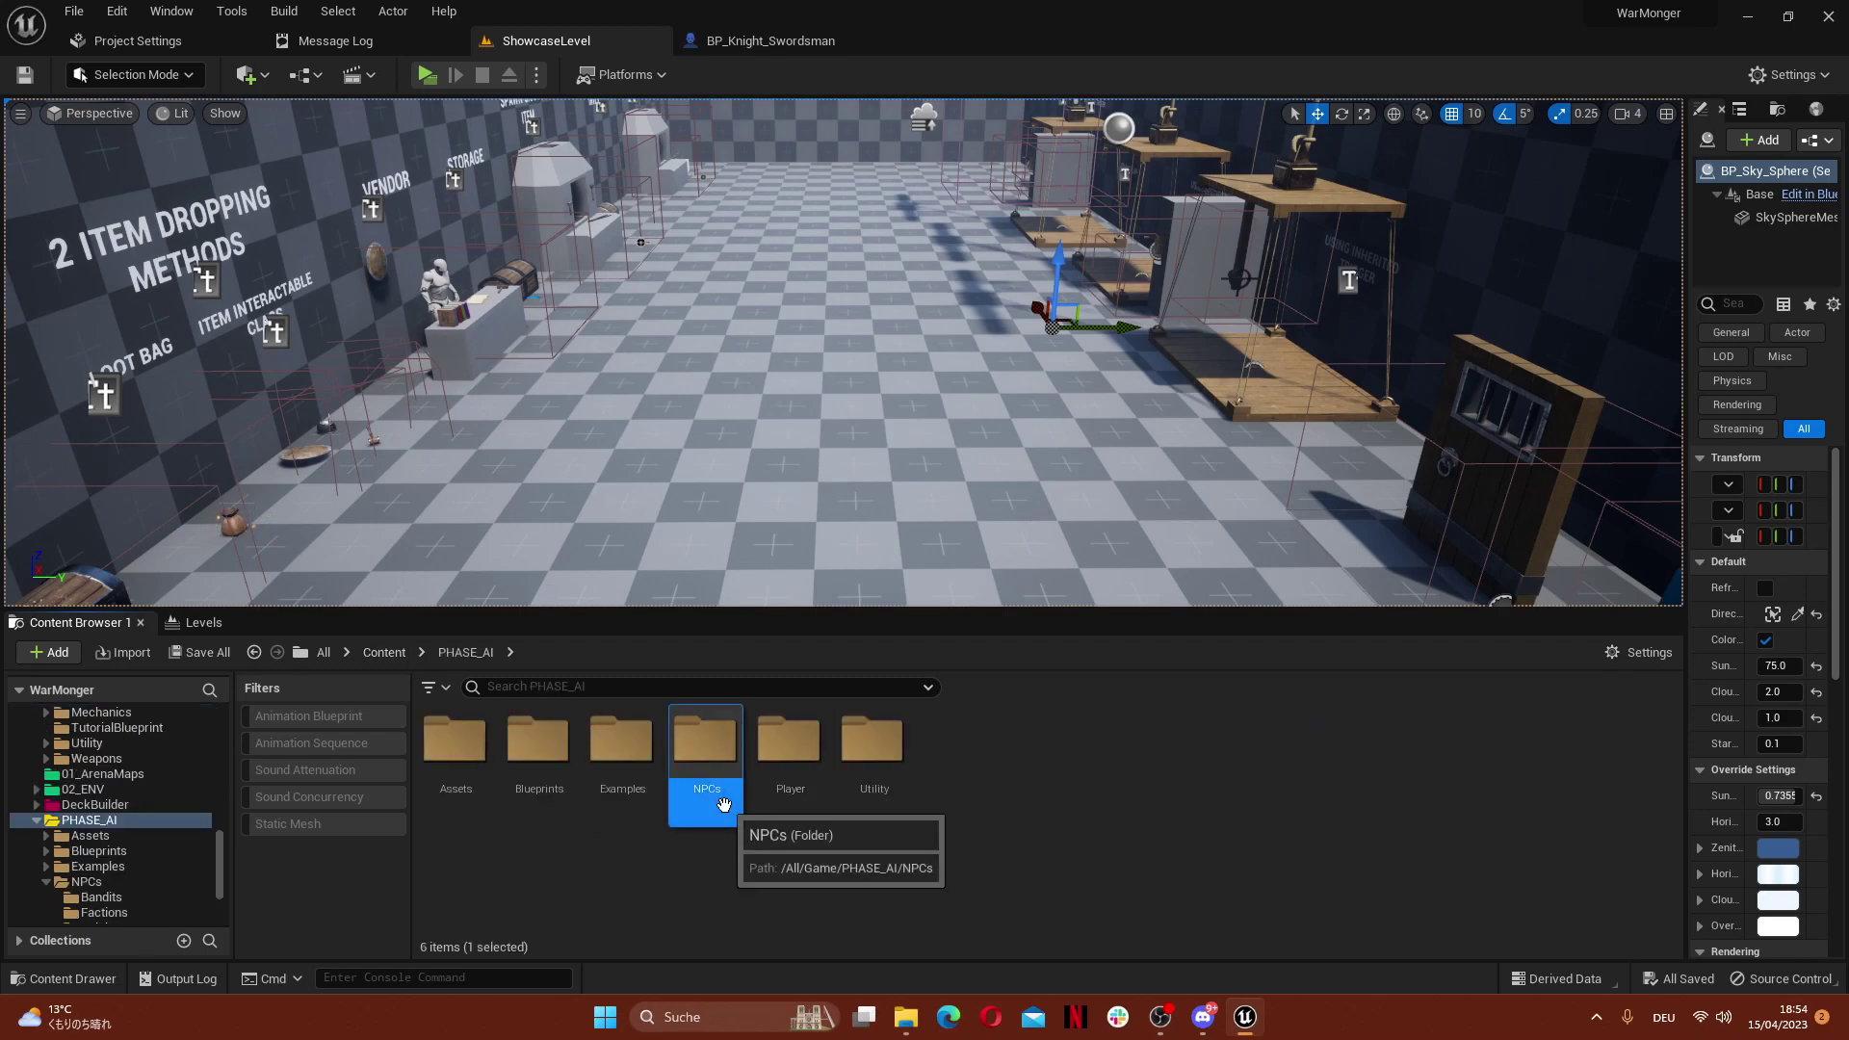
{"action": "double_click", "coordinate": [724, 805]}
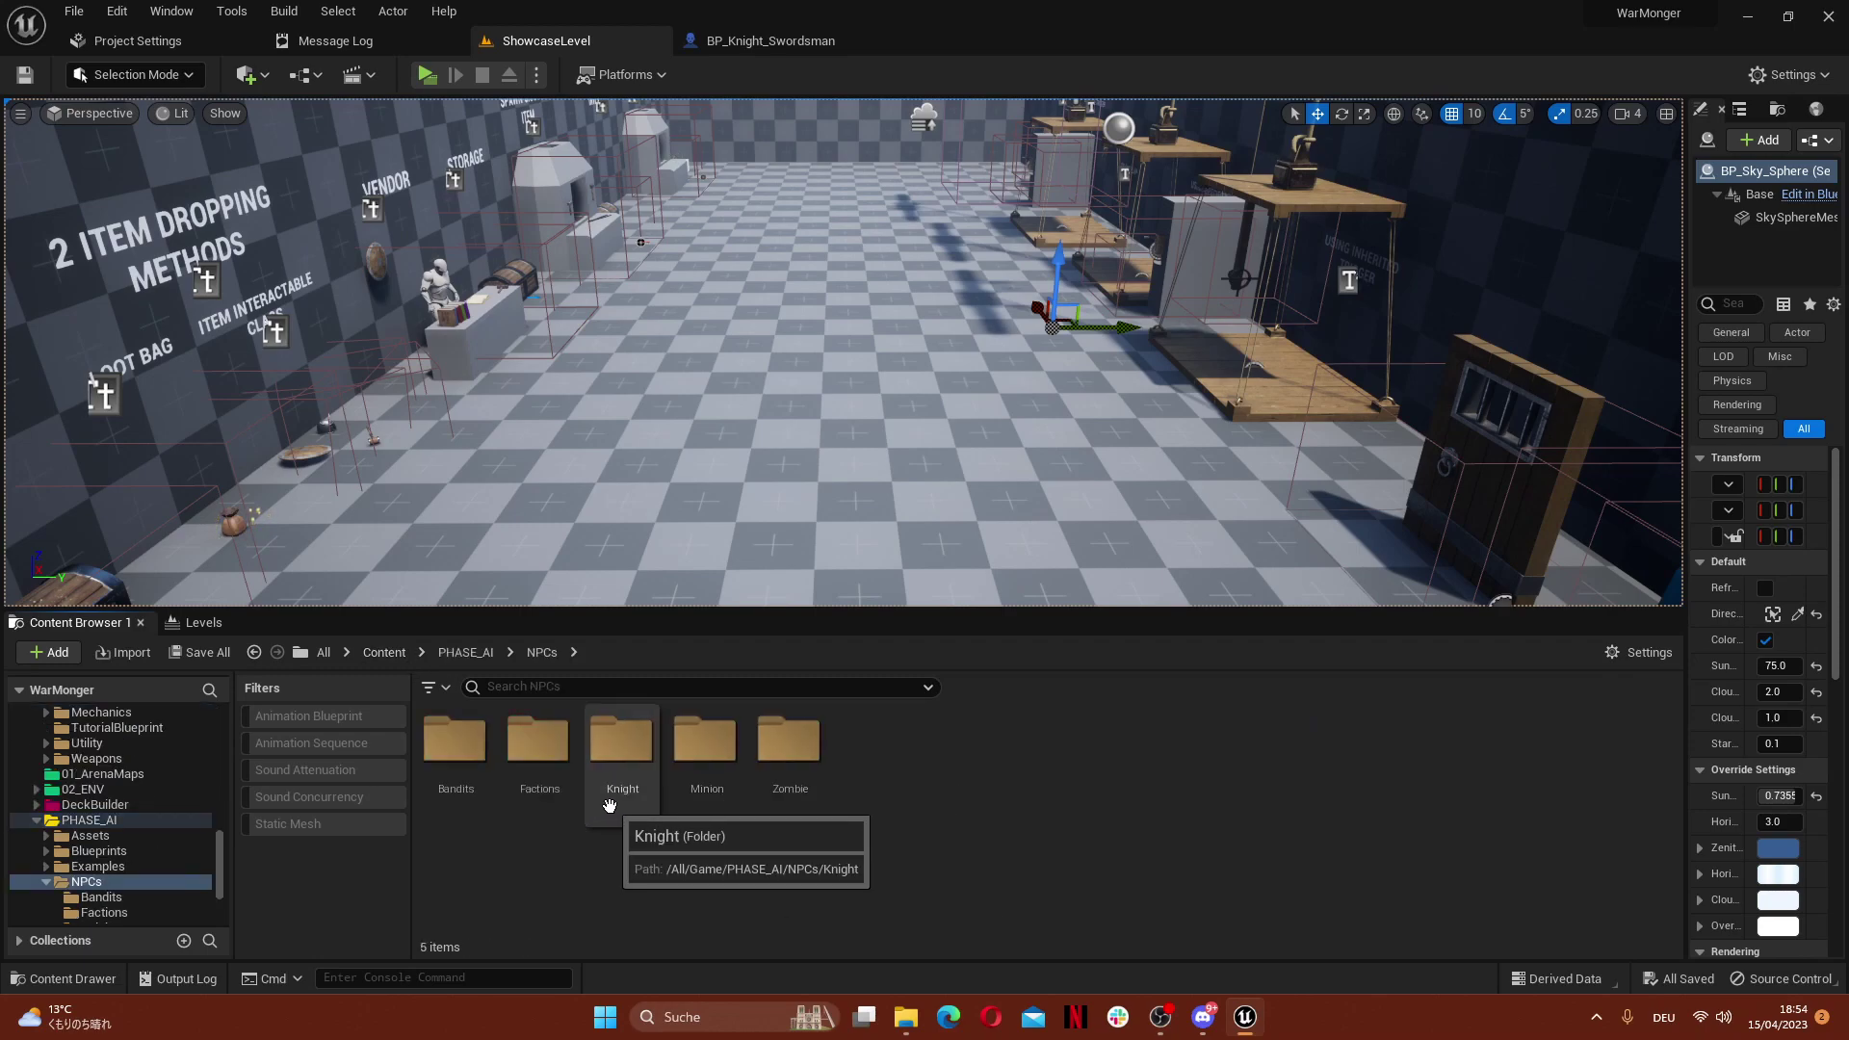
{"action": "double_click", "coordinate": [555, 796]}
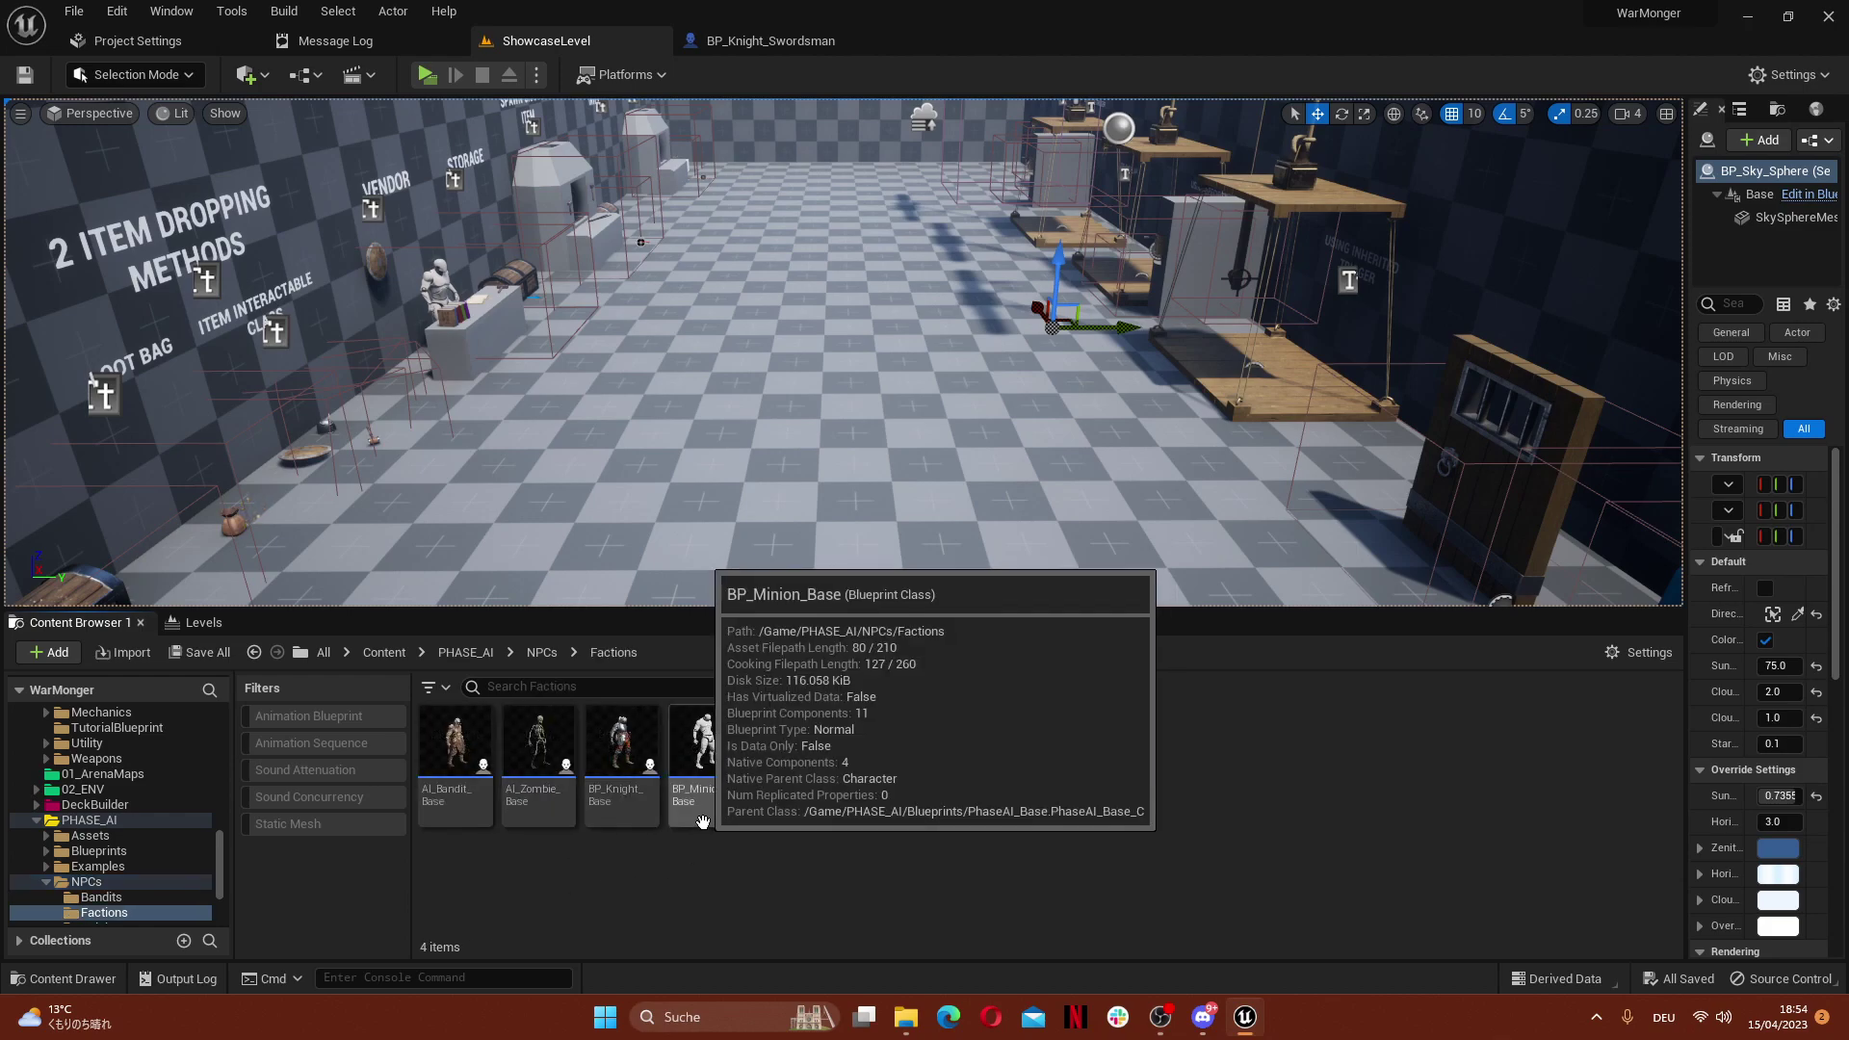
{"action": "double_click", "coordinate": [622, 770]}
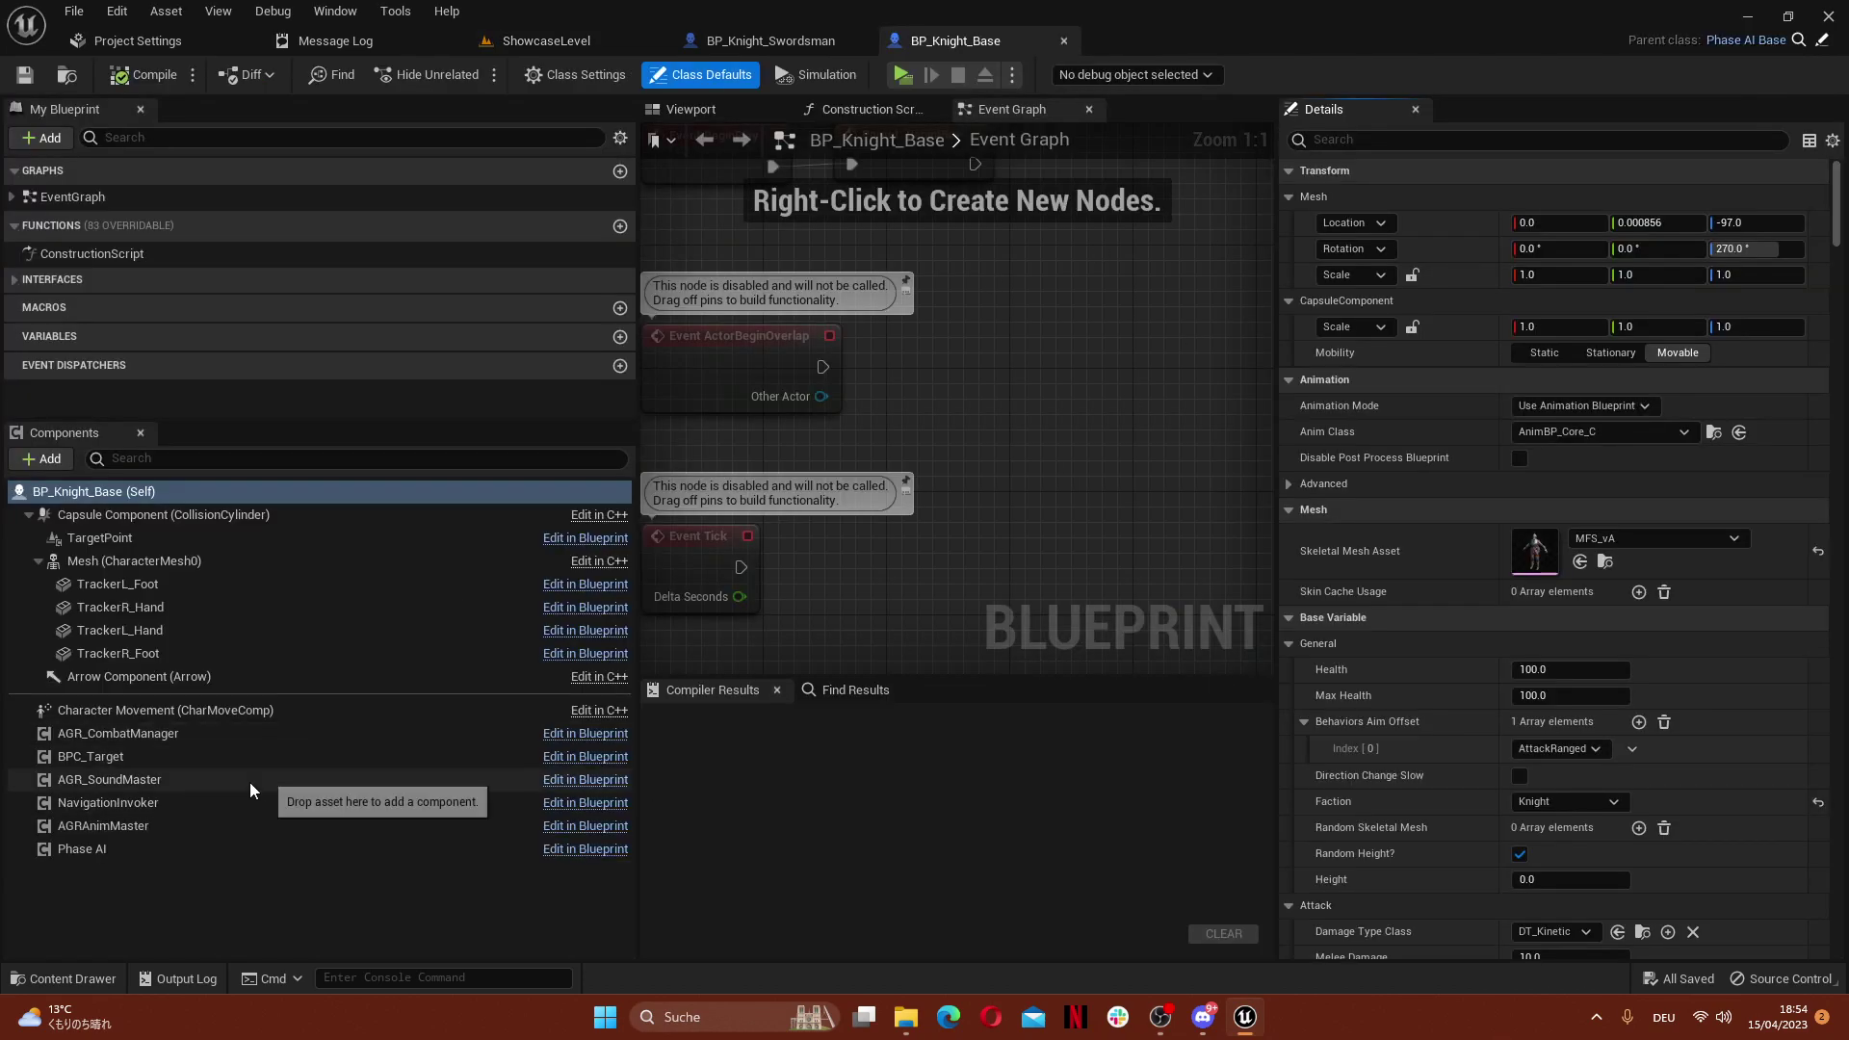
Filter the Phase AI component of BP_Knight_Base by "speed" and set the Follow Setting Movement Speed to 320
{"action": "left_click", "coordinate": [82, 849]}
{"action": "left_click", "coordinate": [1447, 139]}
{"action": "type", "text": "walks"}
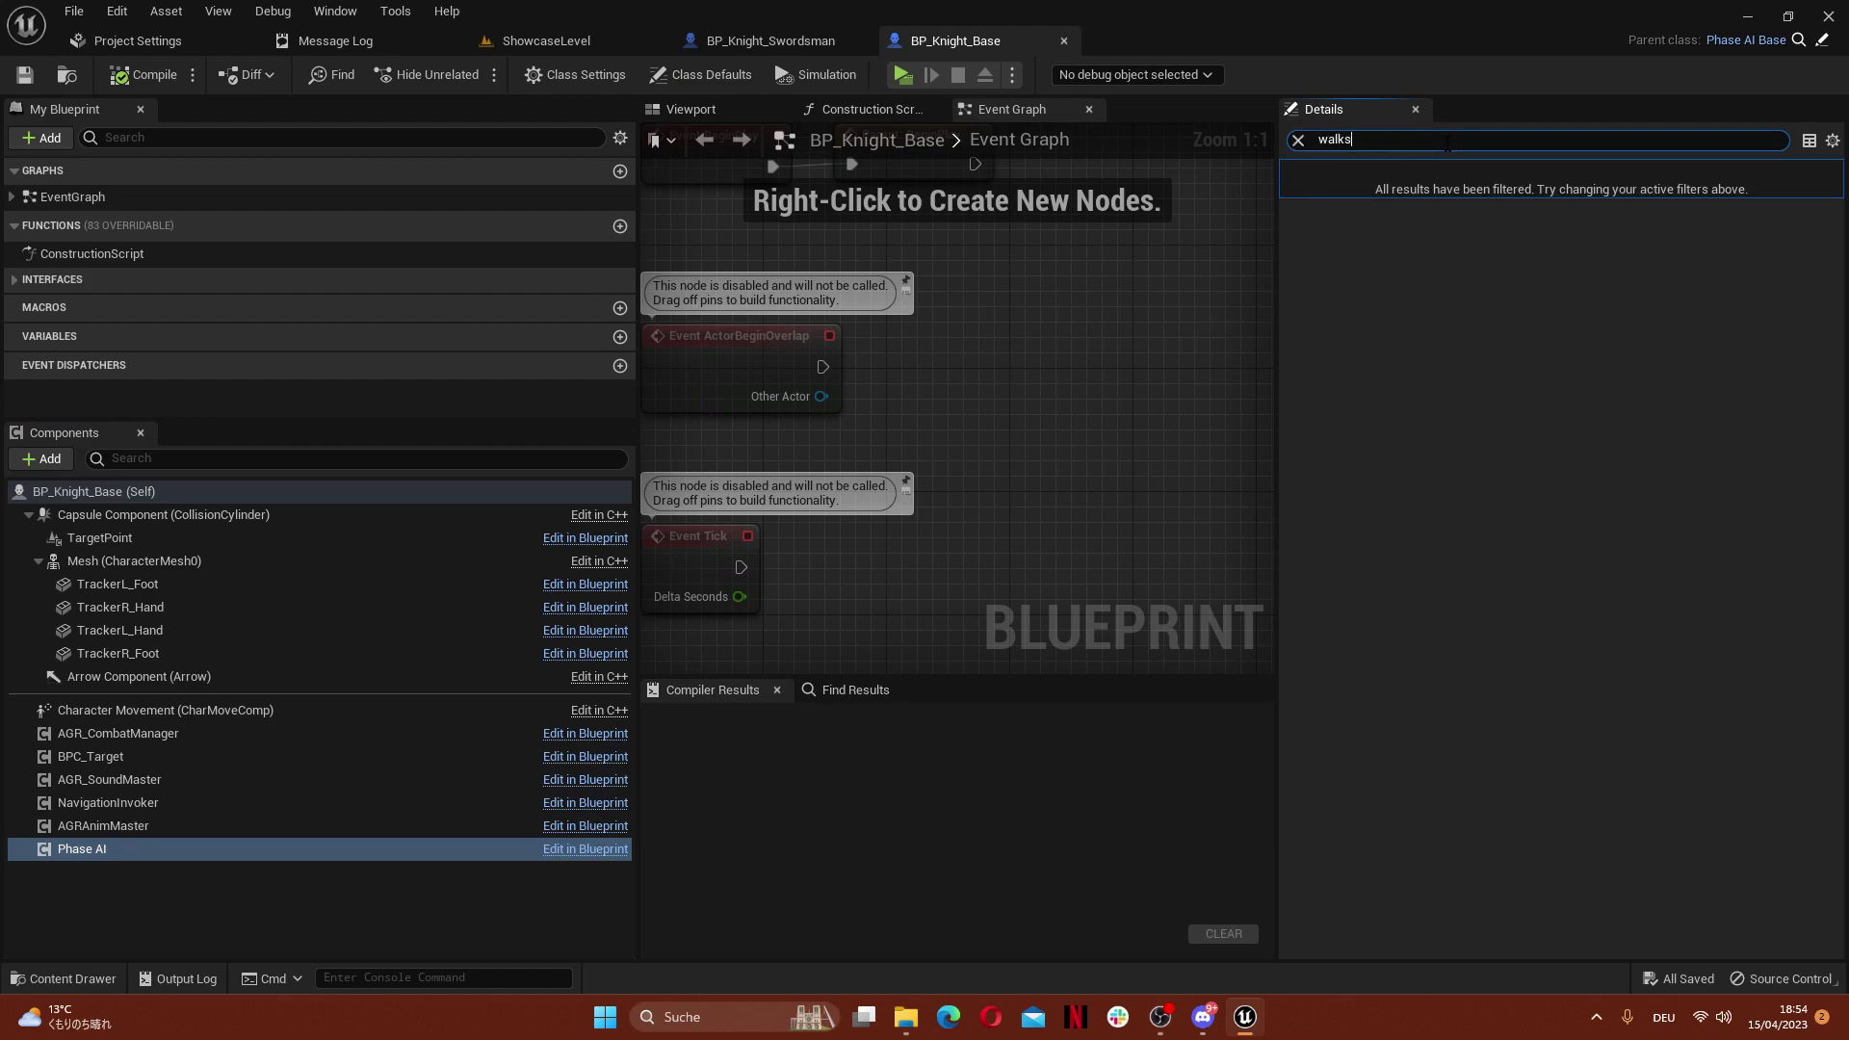
{"action": "type", "text": "pspeed"}
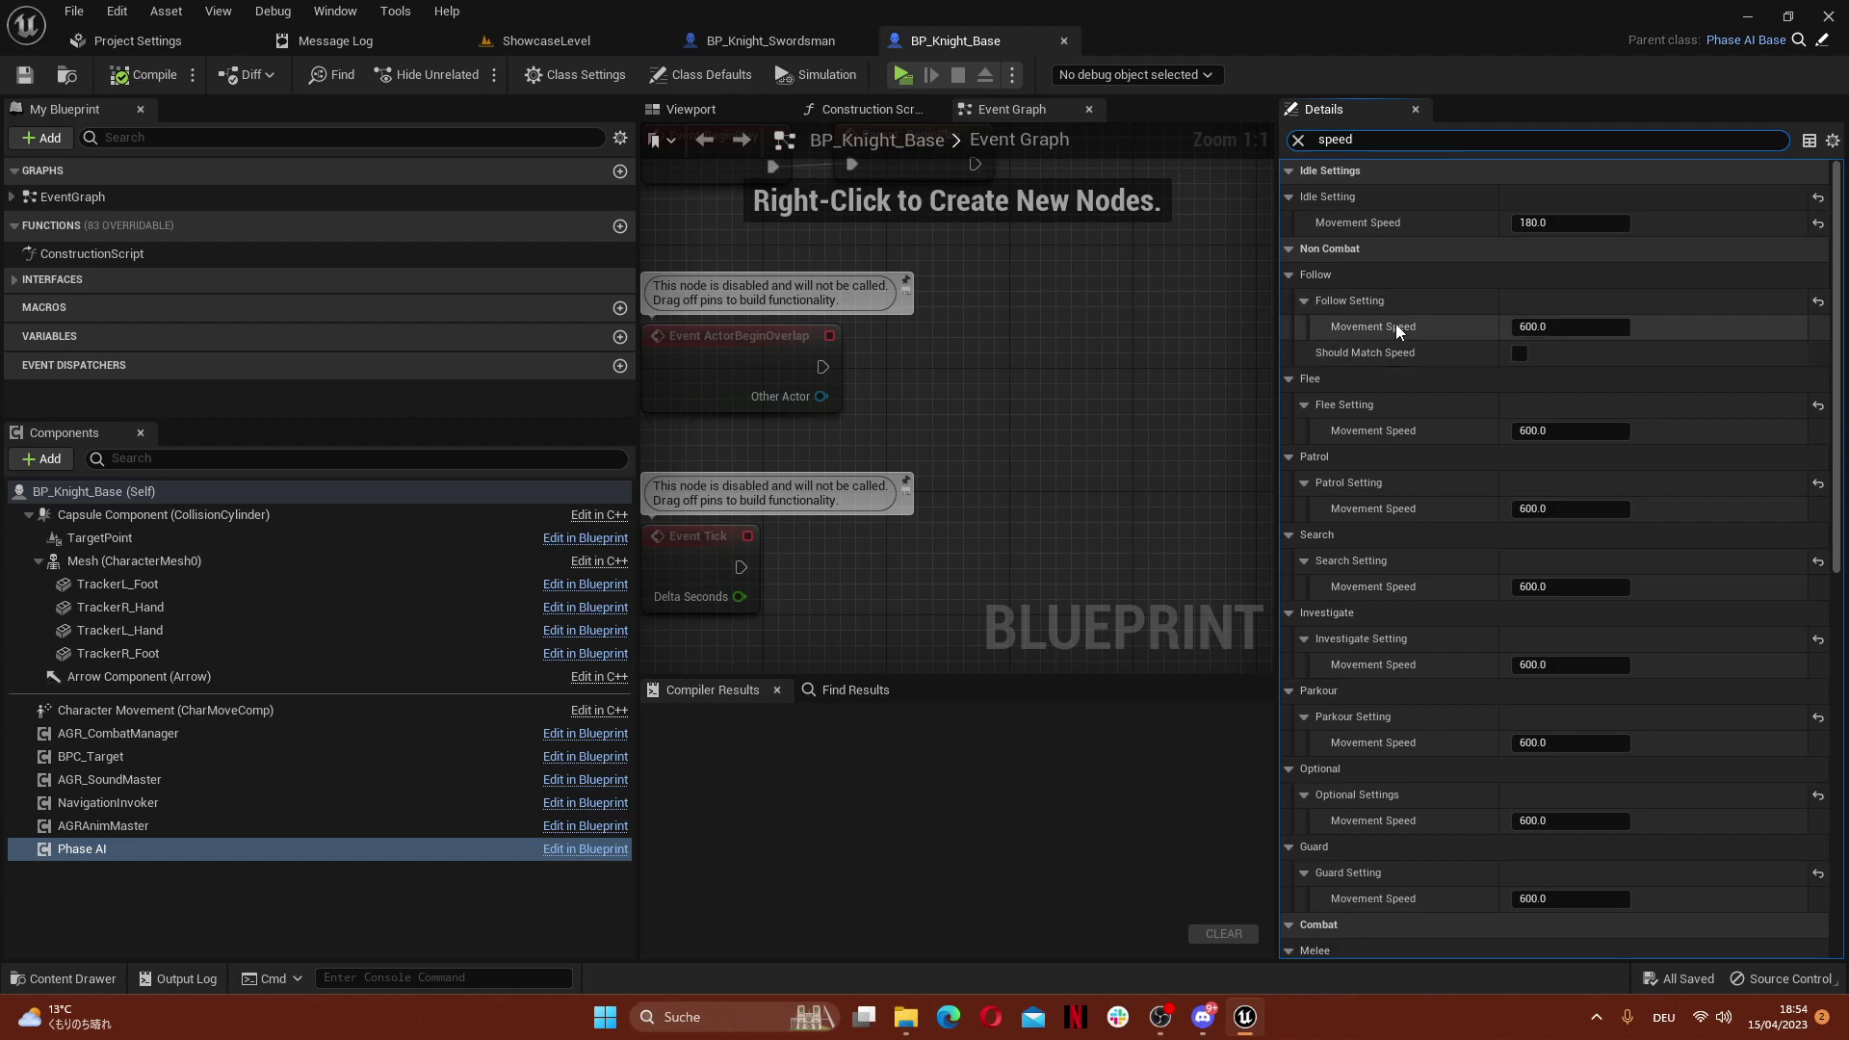
{"action": "left_click", "coordinate": [1563, 339]}
{"action": "left_click", "coordinate": [1567, 328]}
{"action": "type", "text": "32"}
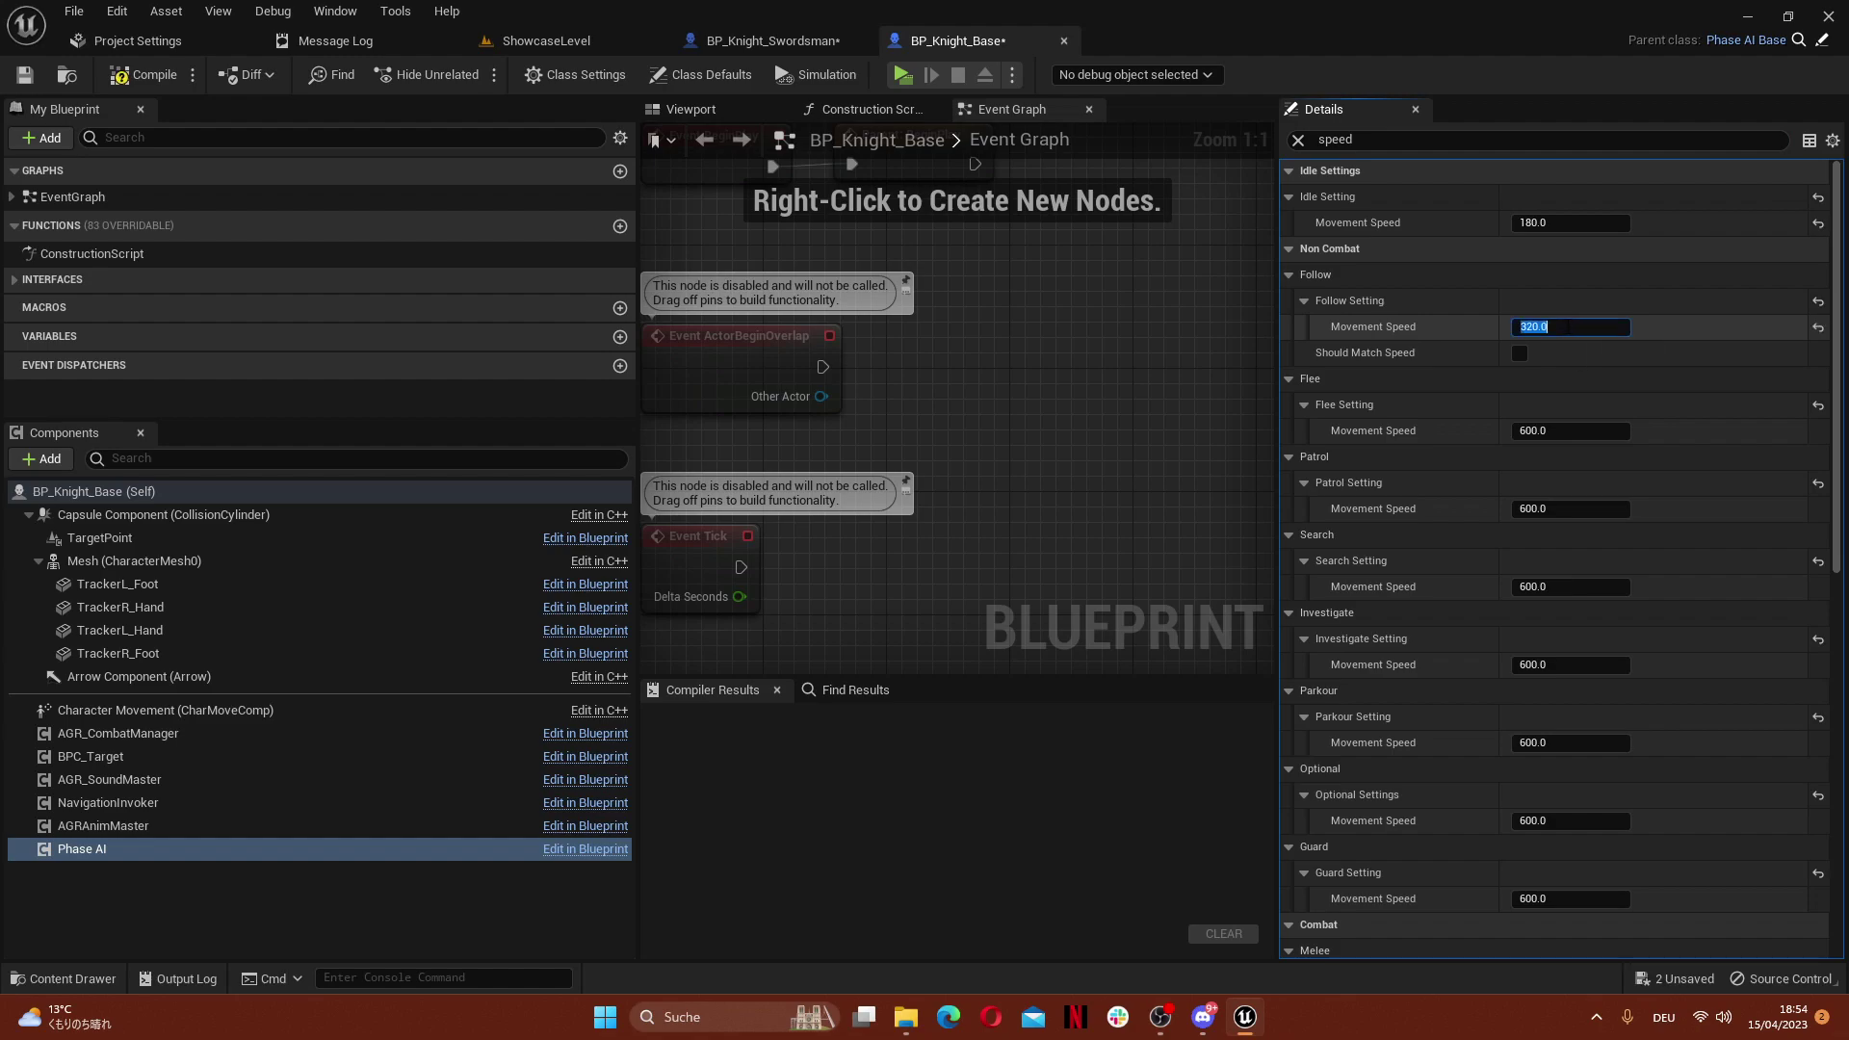
{"action": "key", "text": "Return"}
Set the Movement Speed of the Patrol, Search and Investigate settings to 180
{"action": "mouse_move", "coordinate": [1561, 328]}
{"action": "left_mouse_down"}
{"action": "mouse_move", "coordinate": [1541, 321]}
{"action": "mouse_move", "coordinate": [1573, 322]}
{"action": "left_mouse_up"}
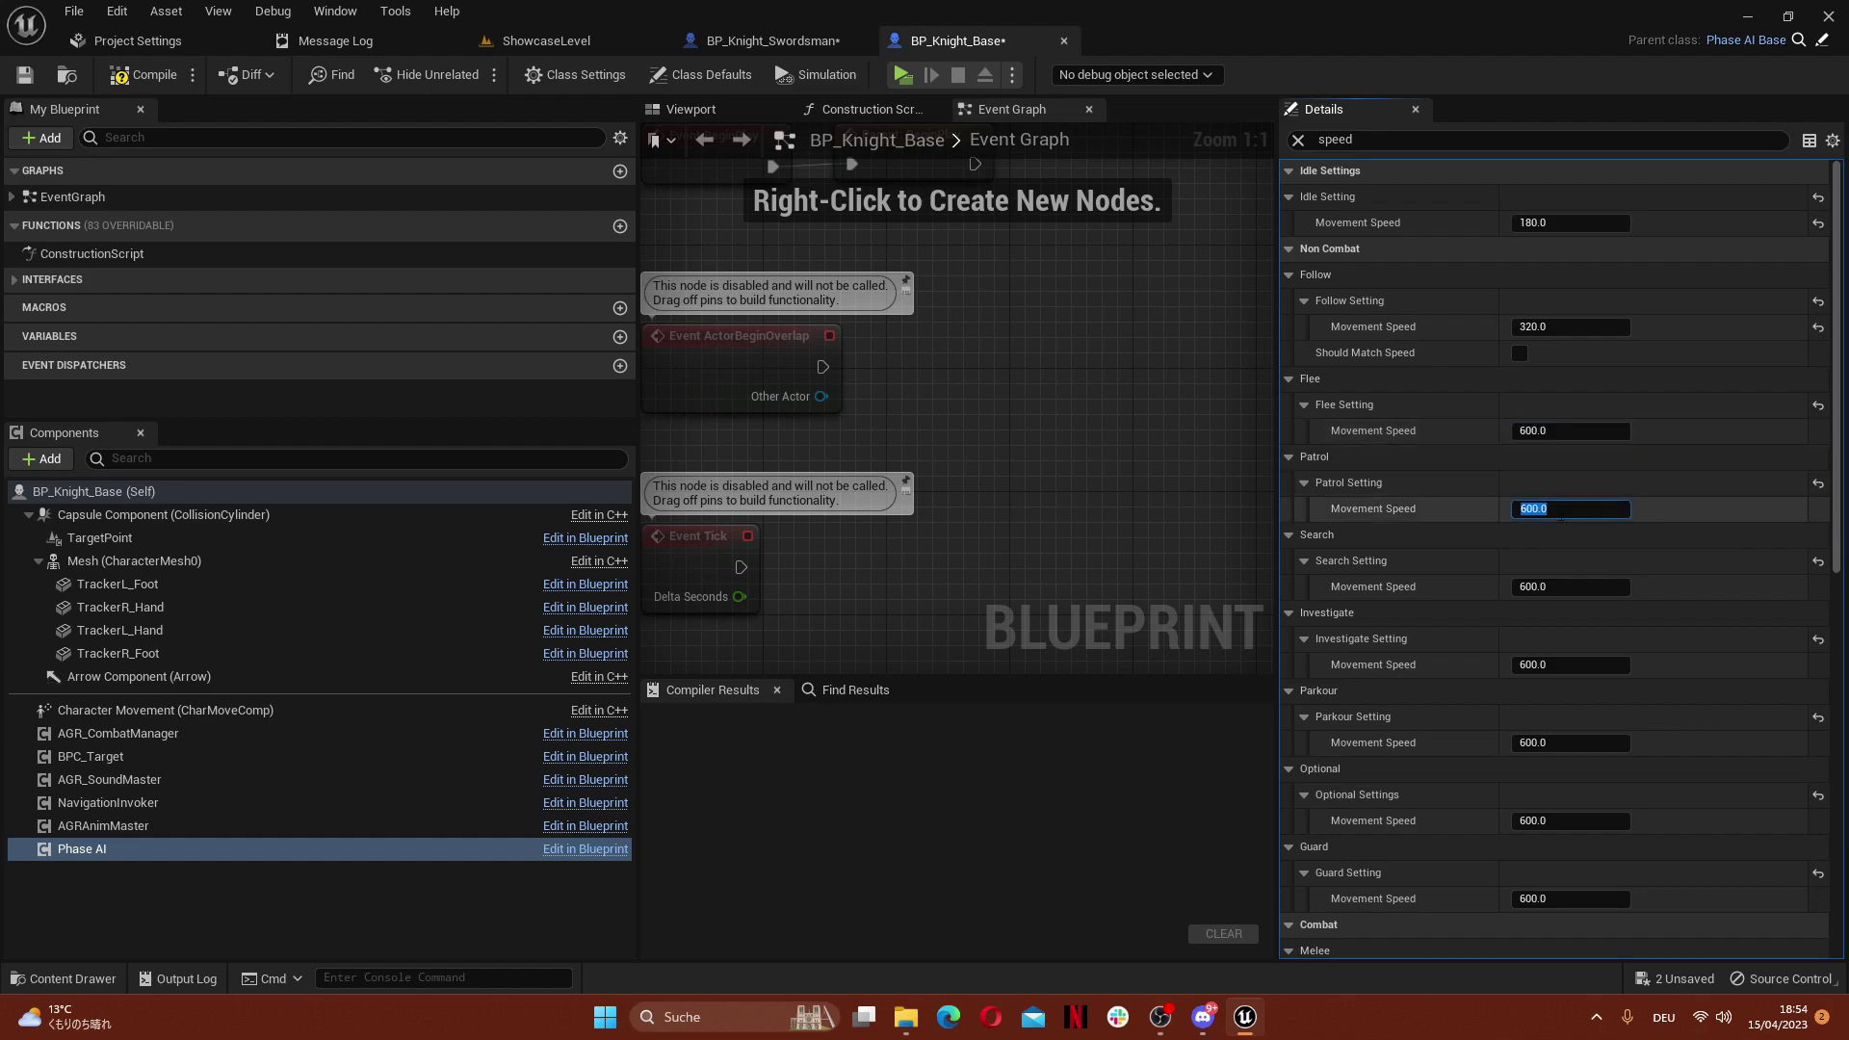
{"action": "type", "text": "180"}
{"action": "key", "text": "Return"}
{"action": "type", "text": "180"}
{"action": "key", "text": "Return"}
{"action": "left_click", "coordinate": [1567, 664]}
{"action": "type", "text": "180"}
{"action": "key", "text": "Return"}
Set the Movement Speed of the Parkour, Optional and Guard settings to 180
{"action": "left_click", "coordinate": [1567, 742]}
{"action": "type", "text": "180"}
{"action": "key", "text": "Return"}
{"action": "left_click", "coordinate": [1570, 821]}
{"action": "type", "text": "180"}
{"action": "key", "text": "Return"}
{"action": "left_click", "coordinate": [1570, 899]}
{"action": "type", "text": "180"}
{"action": "key", "text": "Return"}
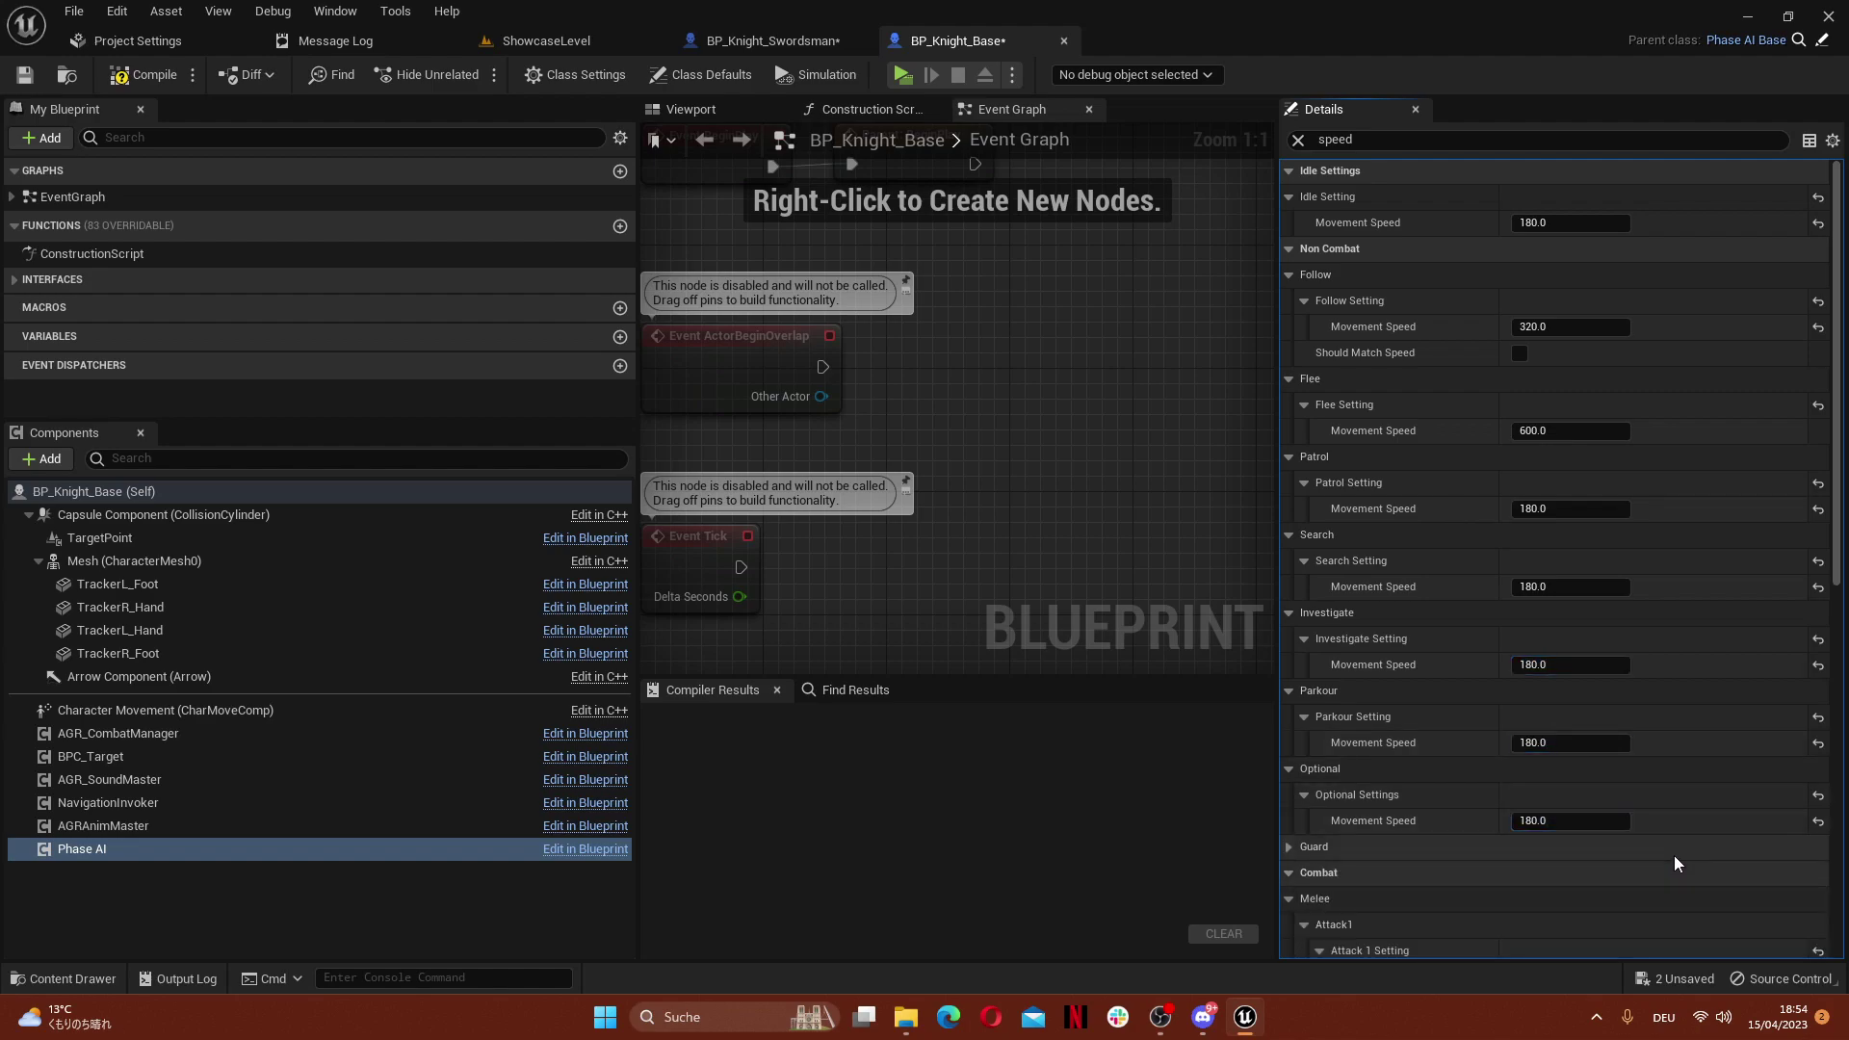
Set the Movement Speed of the Attack 1, Attack 2 and Attack 3 settings to 320
{"action": "scroll", "coordinate": [1674, 853], "scroll_direction": "down", "scroll_amount": 1}
{"action": "scroll", "coordinate": [1674, 811], "scroll_direction": "down", "scroll_amount": 6}
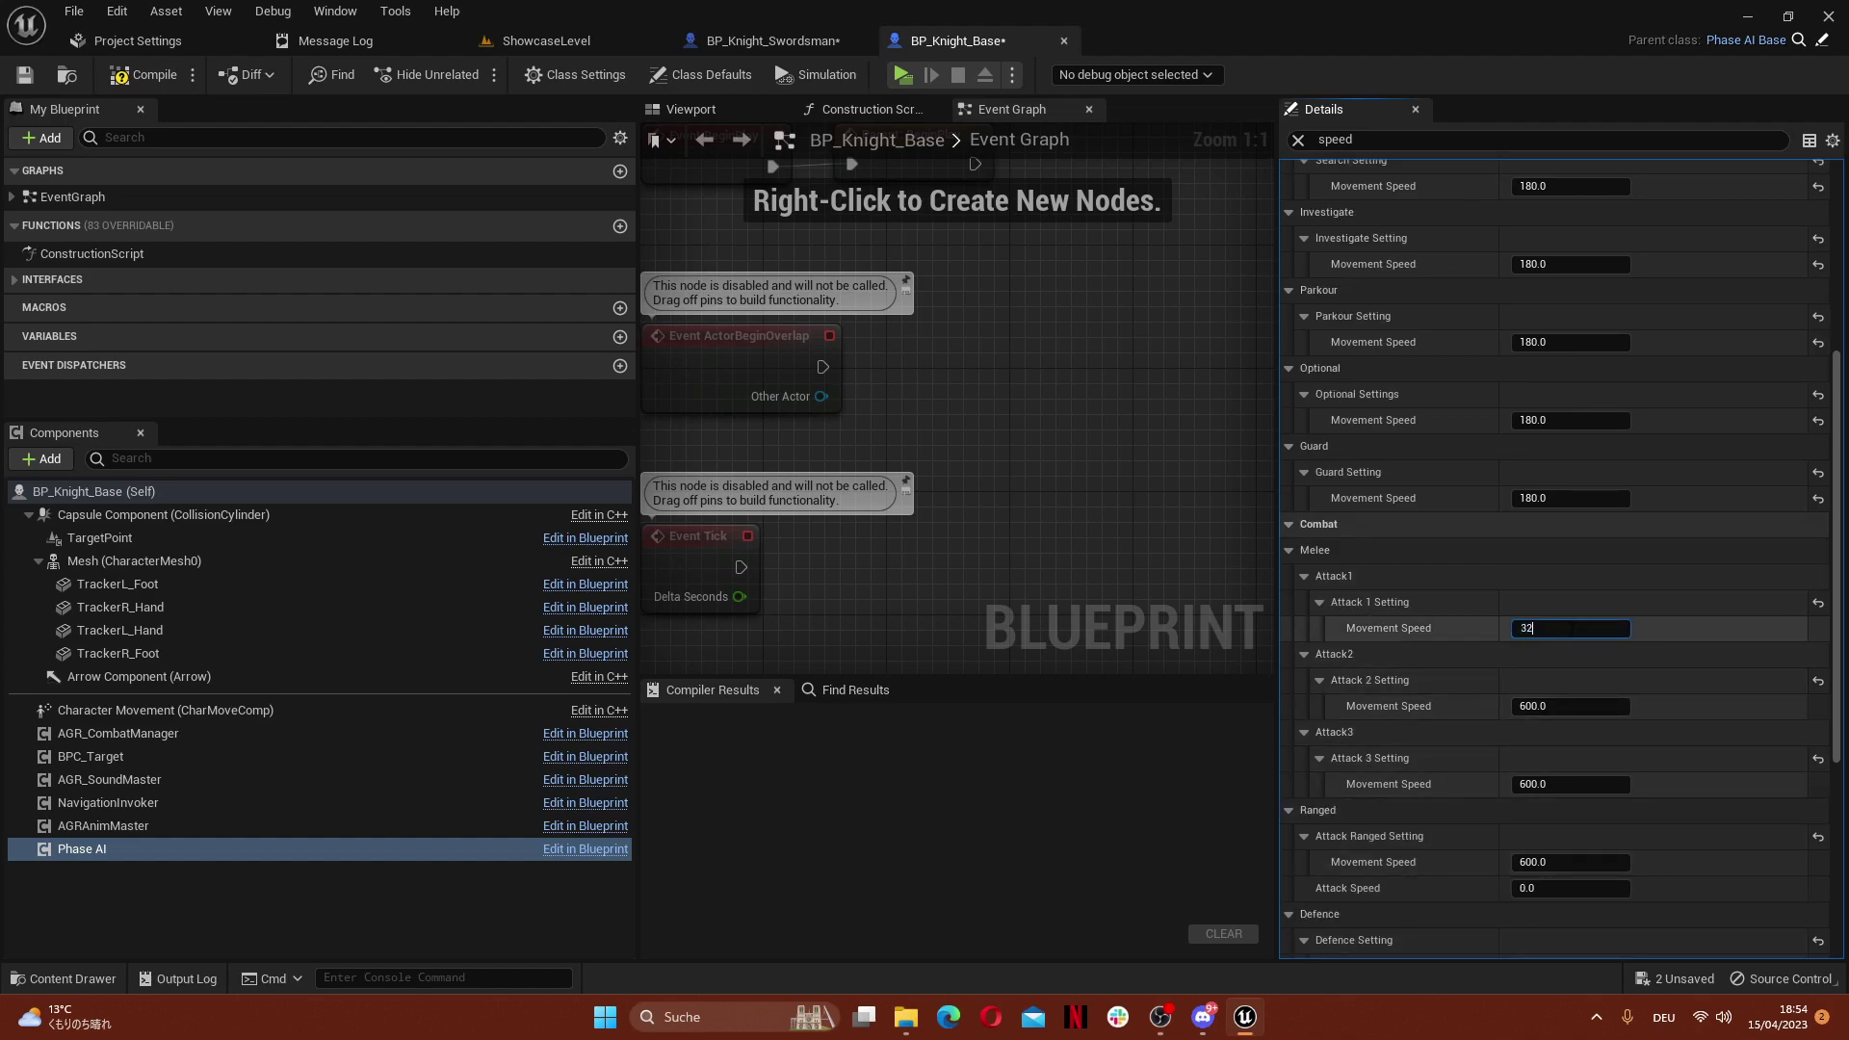
{"action": "left_click", "coordinate": [1570, 706]}
{"action": "type", "text": "320"}
{"action": "left_click", "coordinate": [1570, 784]}
{"action": "type", "text": "320"}
{"action": "key", "text": "Return"}
Set the Movement Speed of the Attack Ranged Setting and the Defence Setting to 320
{"action": "left_click", "coordinate": [1556, 858]}
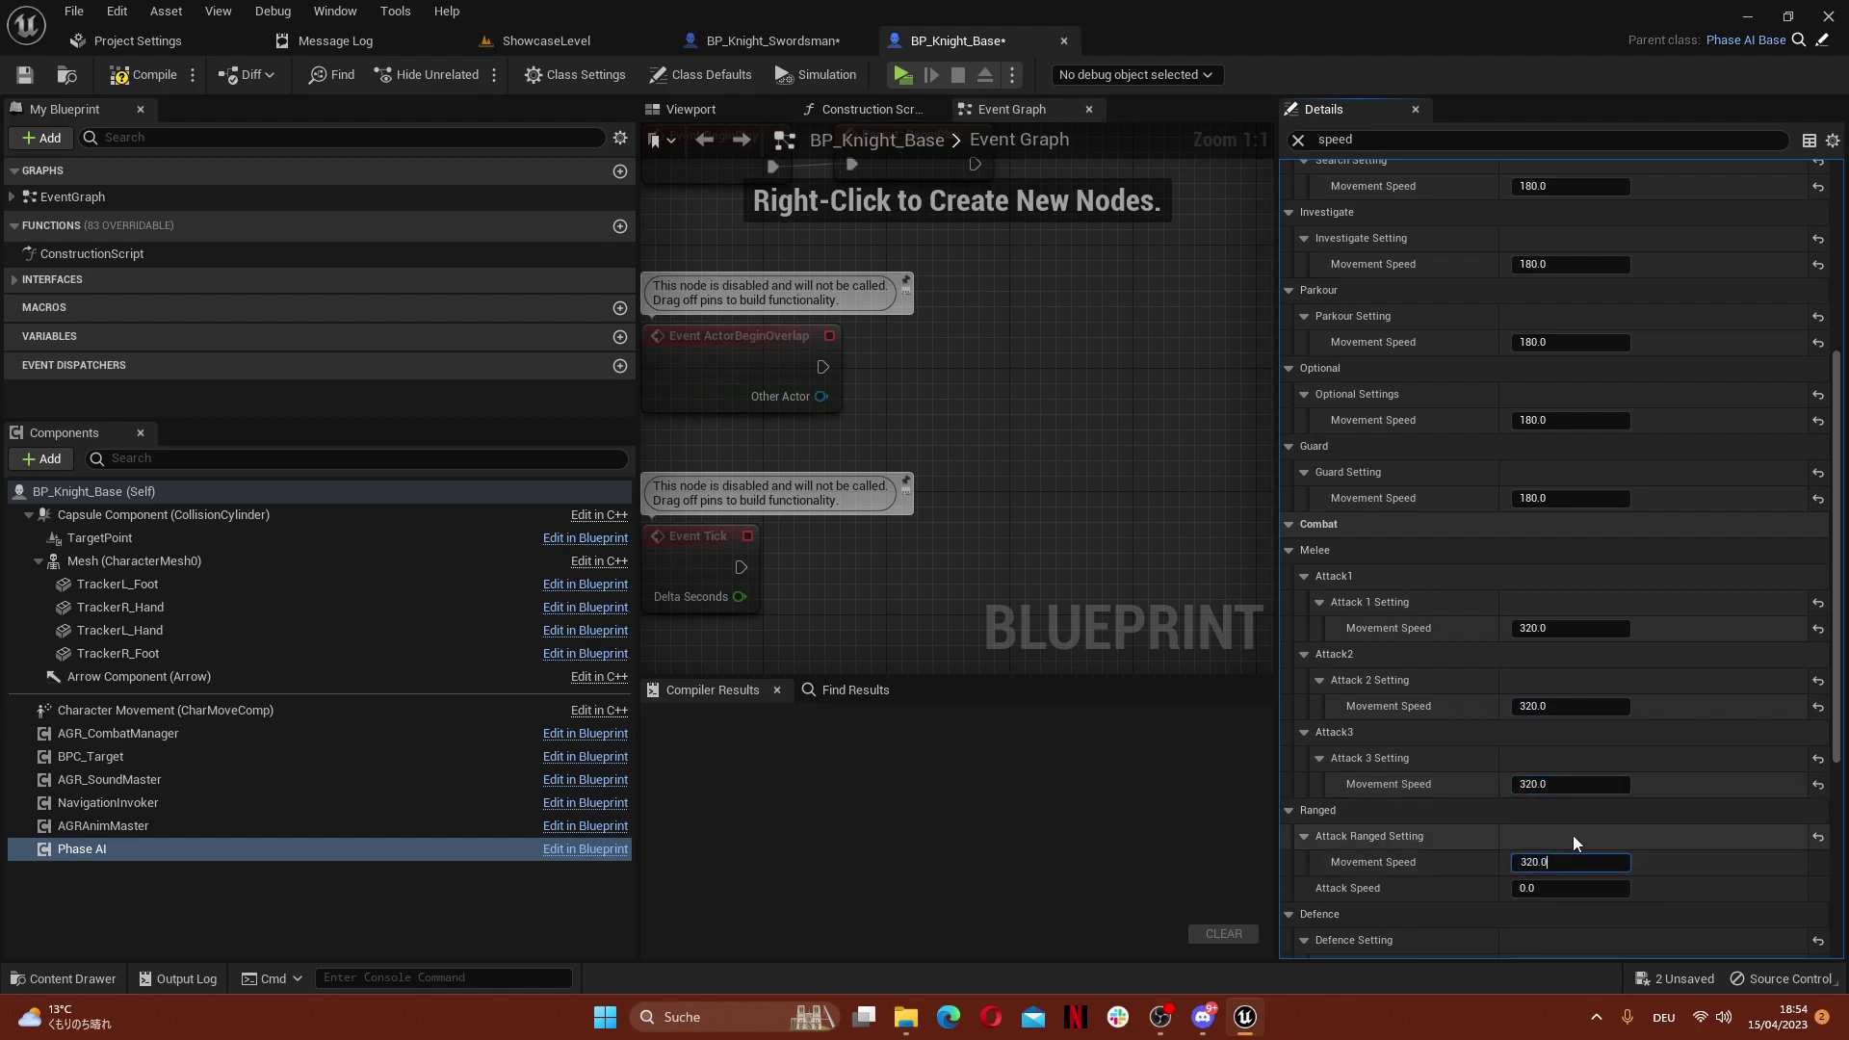
{"action": "type", "text": "593.0"}
{"action": "scroll", "coordinate": [1584, 830], "scroll_direction": "down", "scroll_amount": 1}
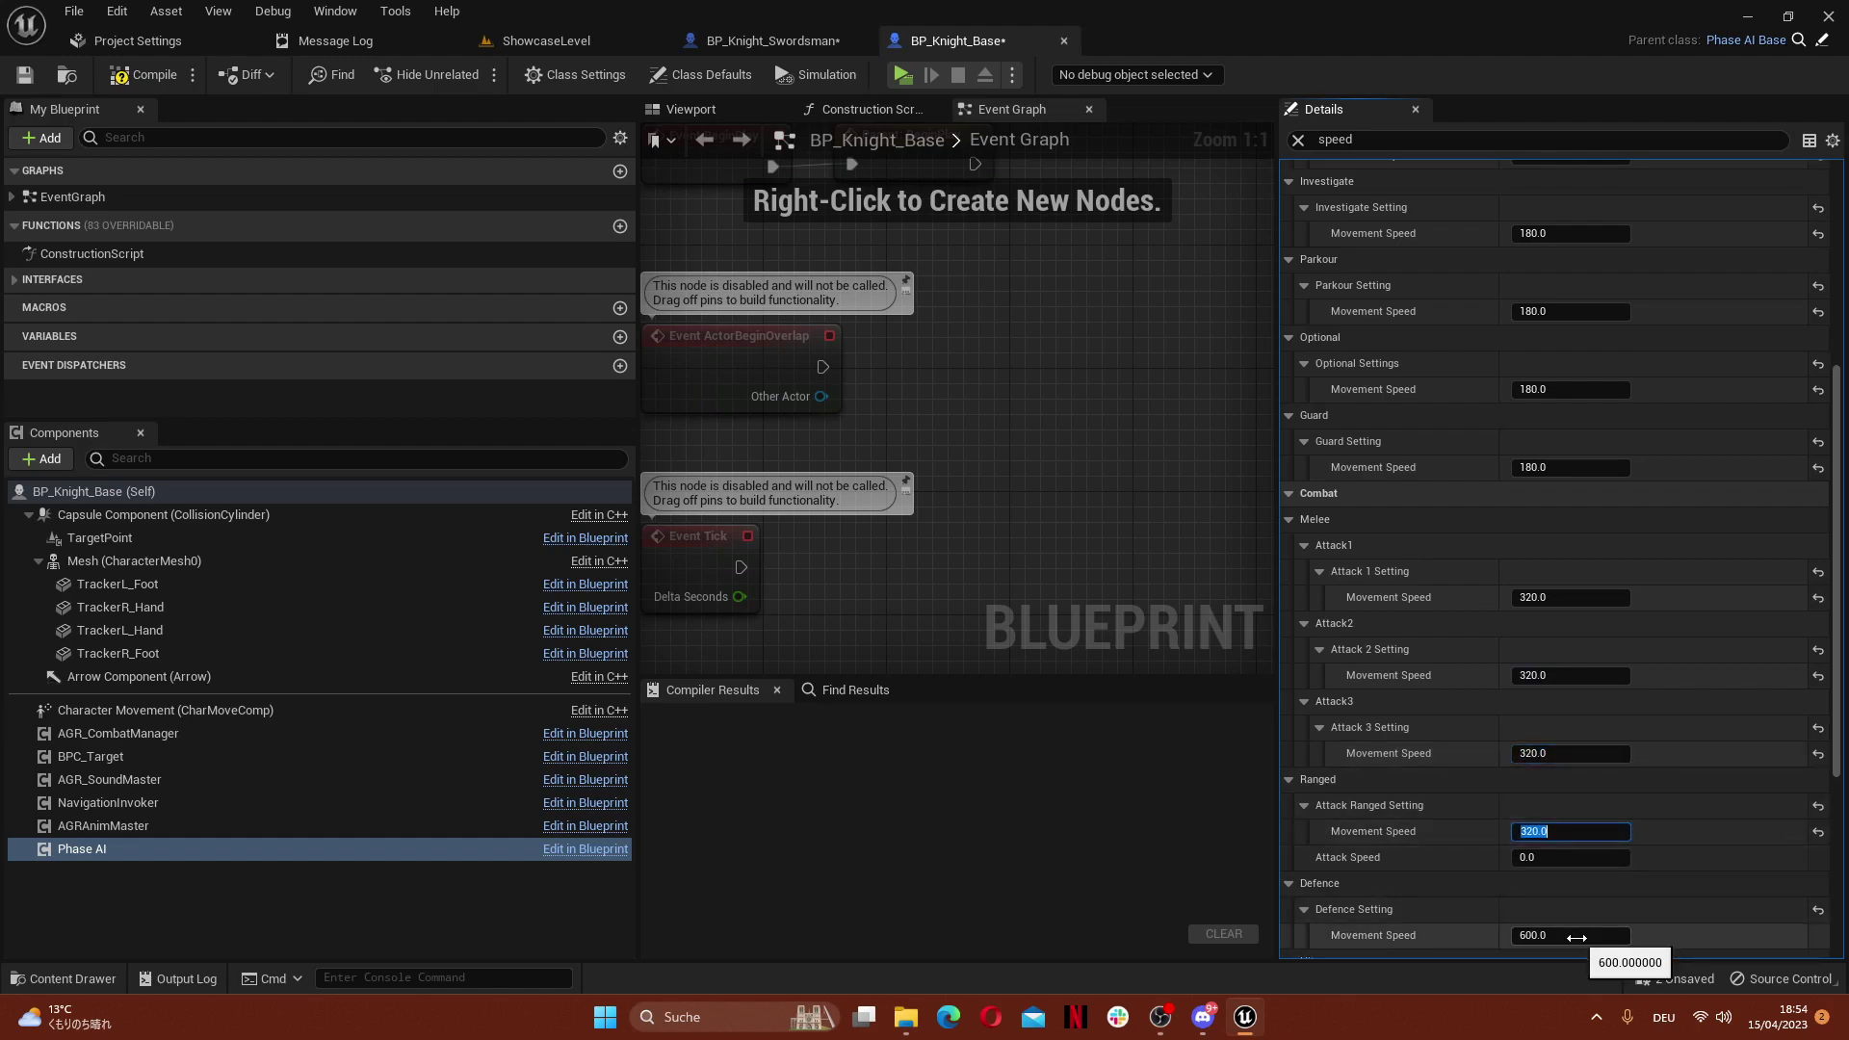
{"action": "type", "text": "320"}
{"action": "key", "text": "Return"}
Set the Hit Setting Movement Speed to 320 and the Stun Setting Movement Speed to 0
{"action": "left_click_drag", "start_coordinate": [1837, 675], "coordinate": [1837, 870]}
{"action": "left_click", "coordinate": [1570, 634]}
{"action": "type", "text": "320"}
{"action": "left_click", "coordinate": [1570, 712]}
{"action": "type", "text": "320.0"}
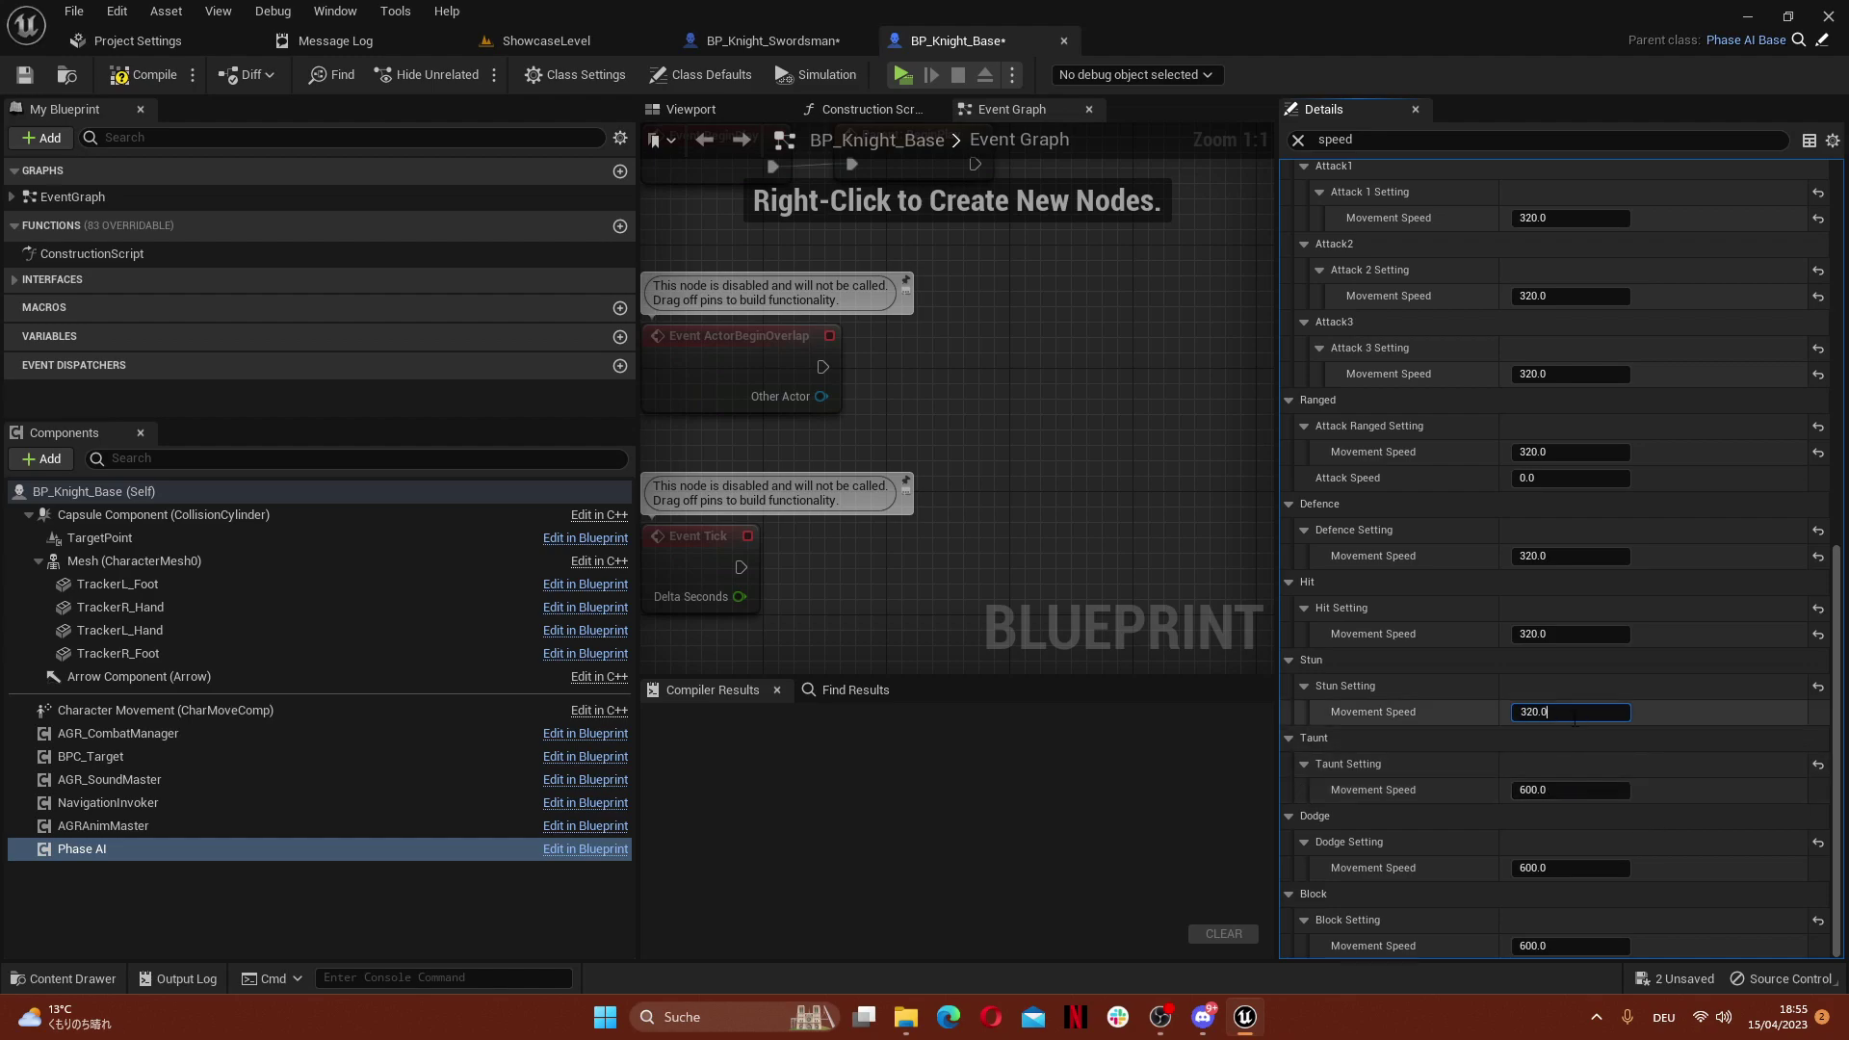
{"action": "type", "text": "0"}
{"action": "key", "text": "Return"}
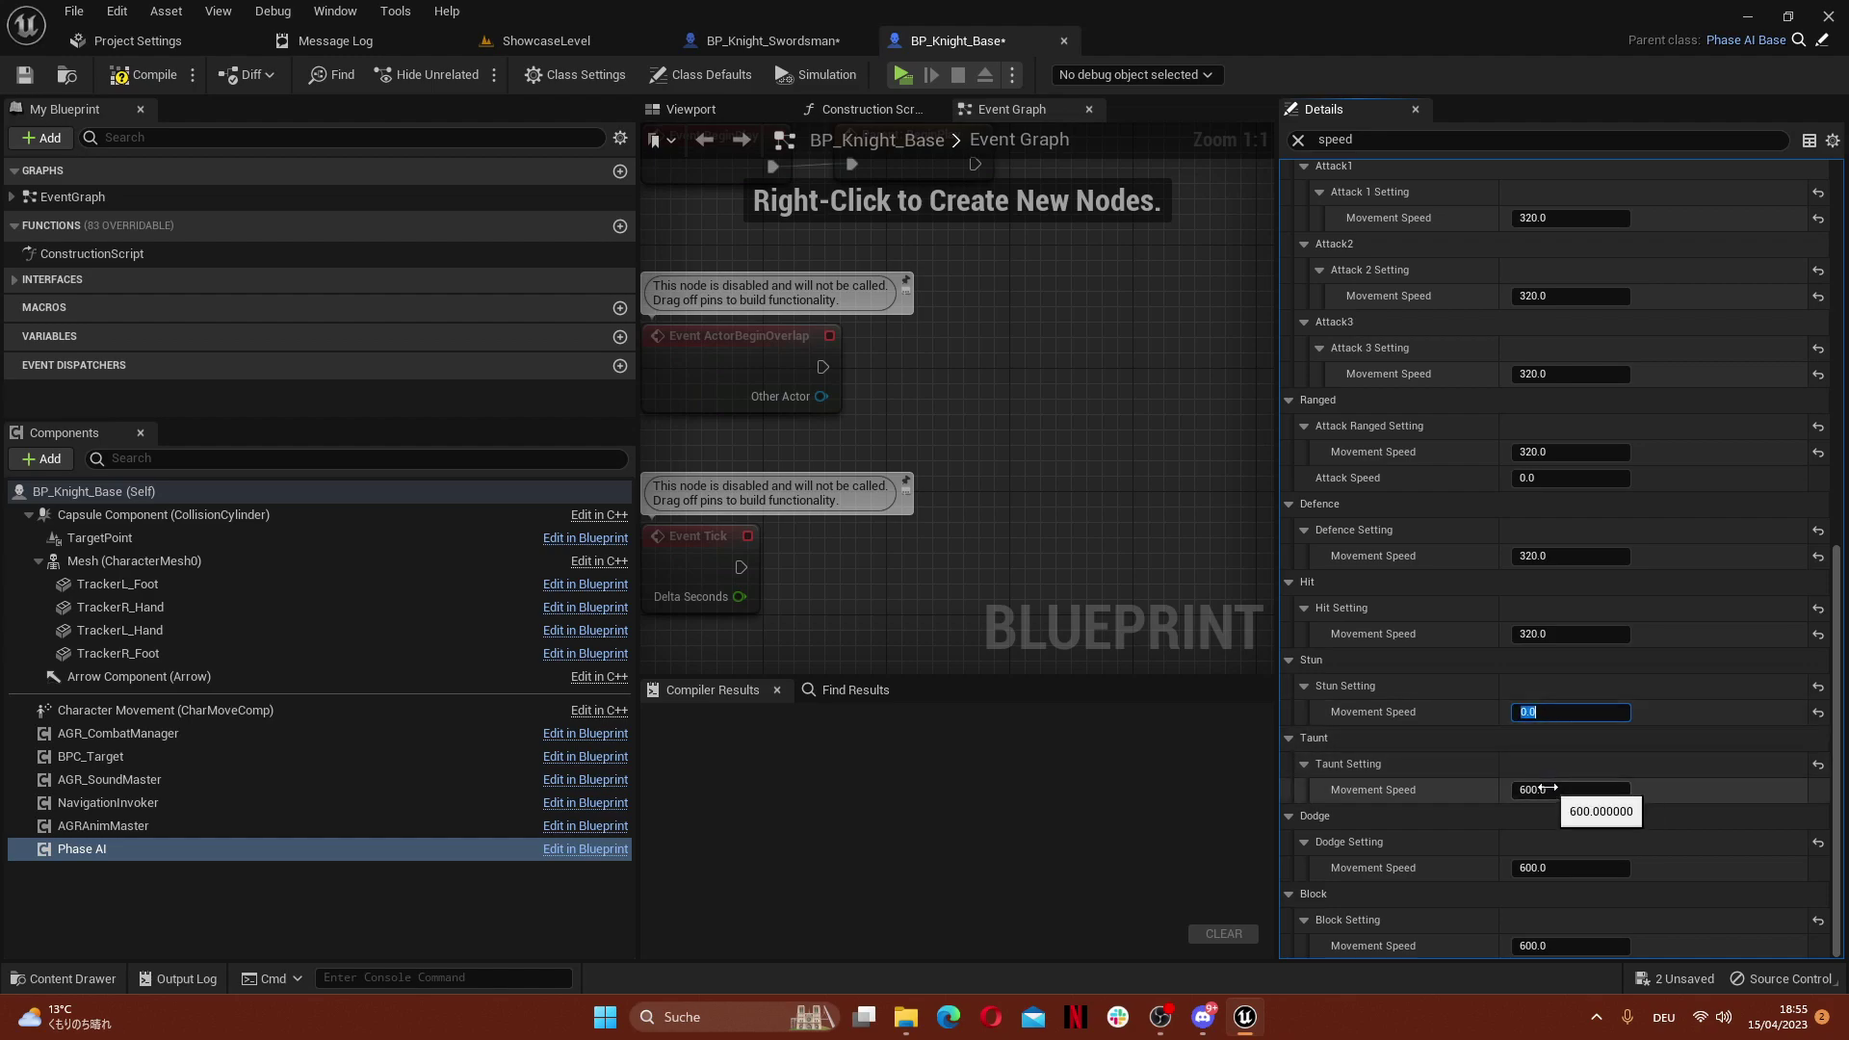
Set the Movement Speed of the Taunt, Dodge and Block settings to 320, then save BP_Knight_Base
{"action": "key", "text": "Return"}
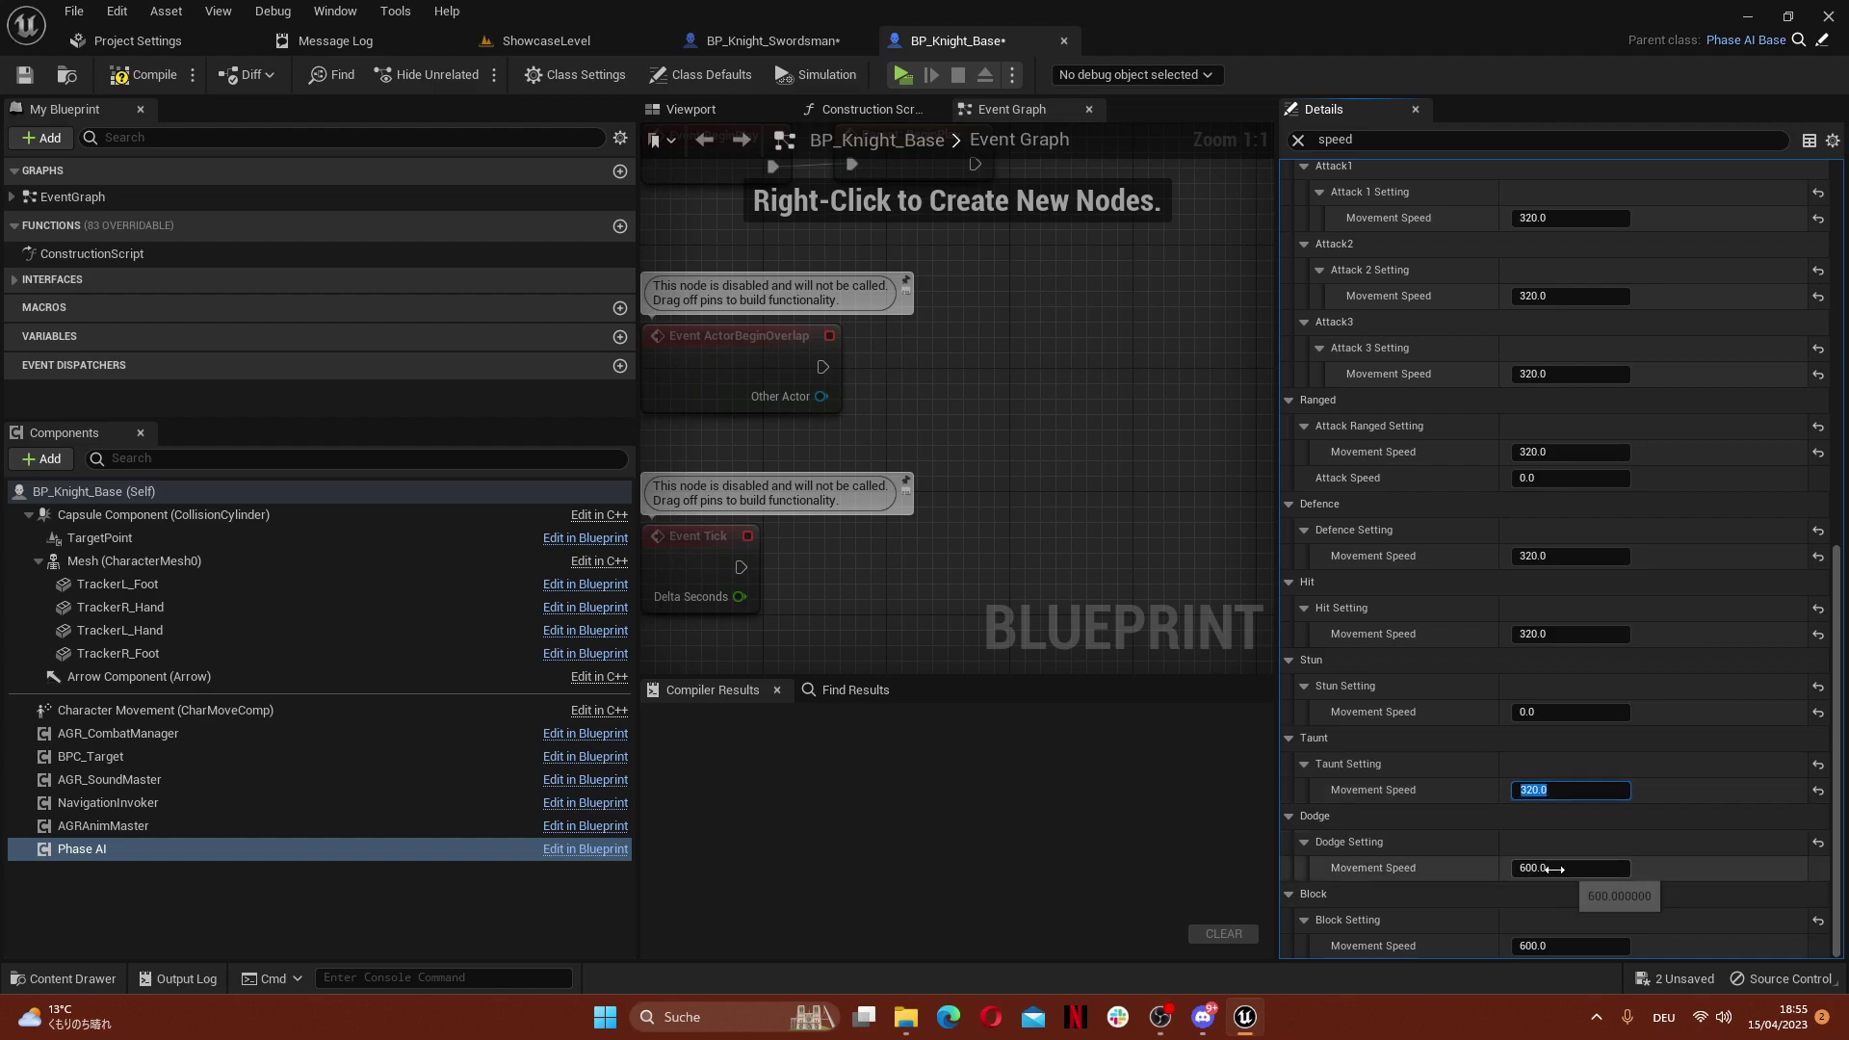
{"action": "key", "text": "Return"}
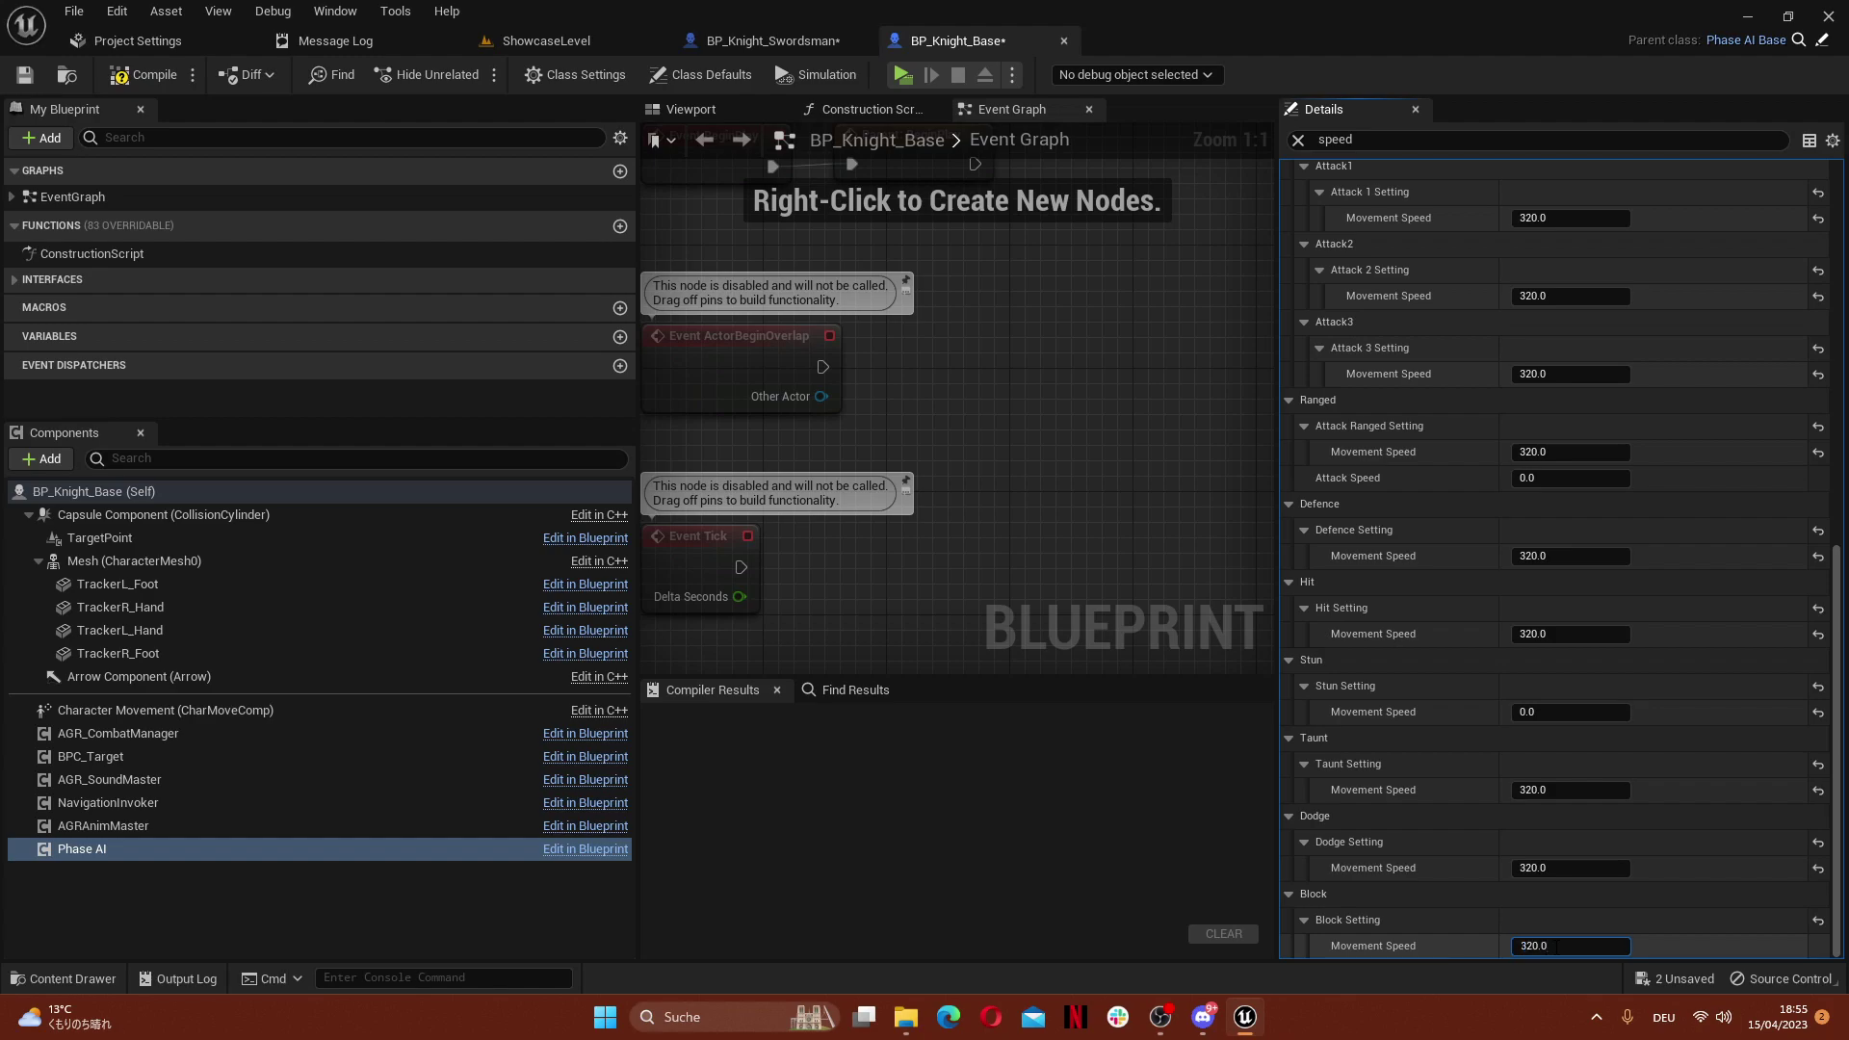
{"action": "key", "text": "ctrl+s"}
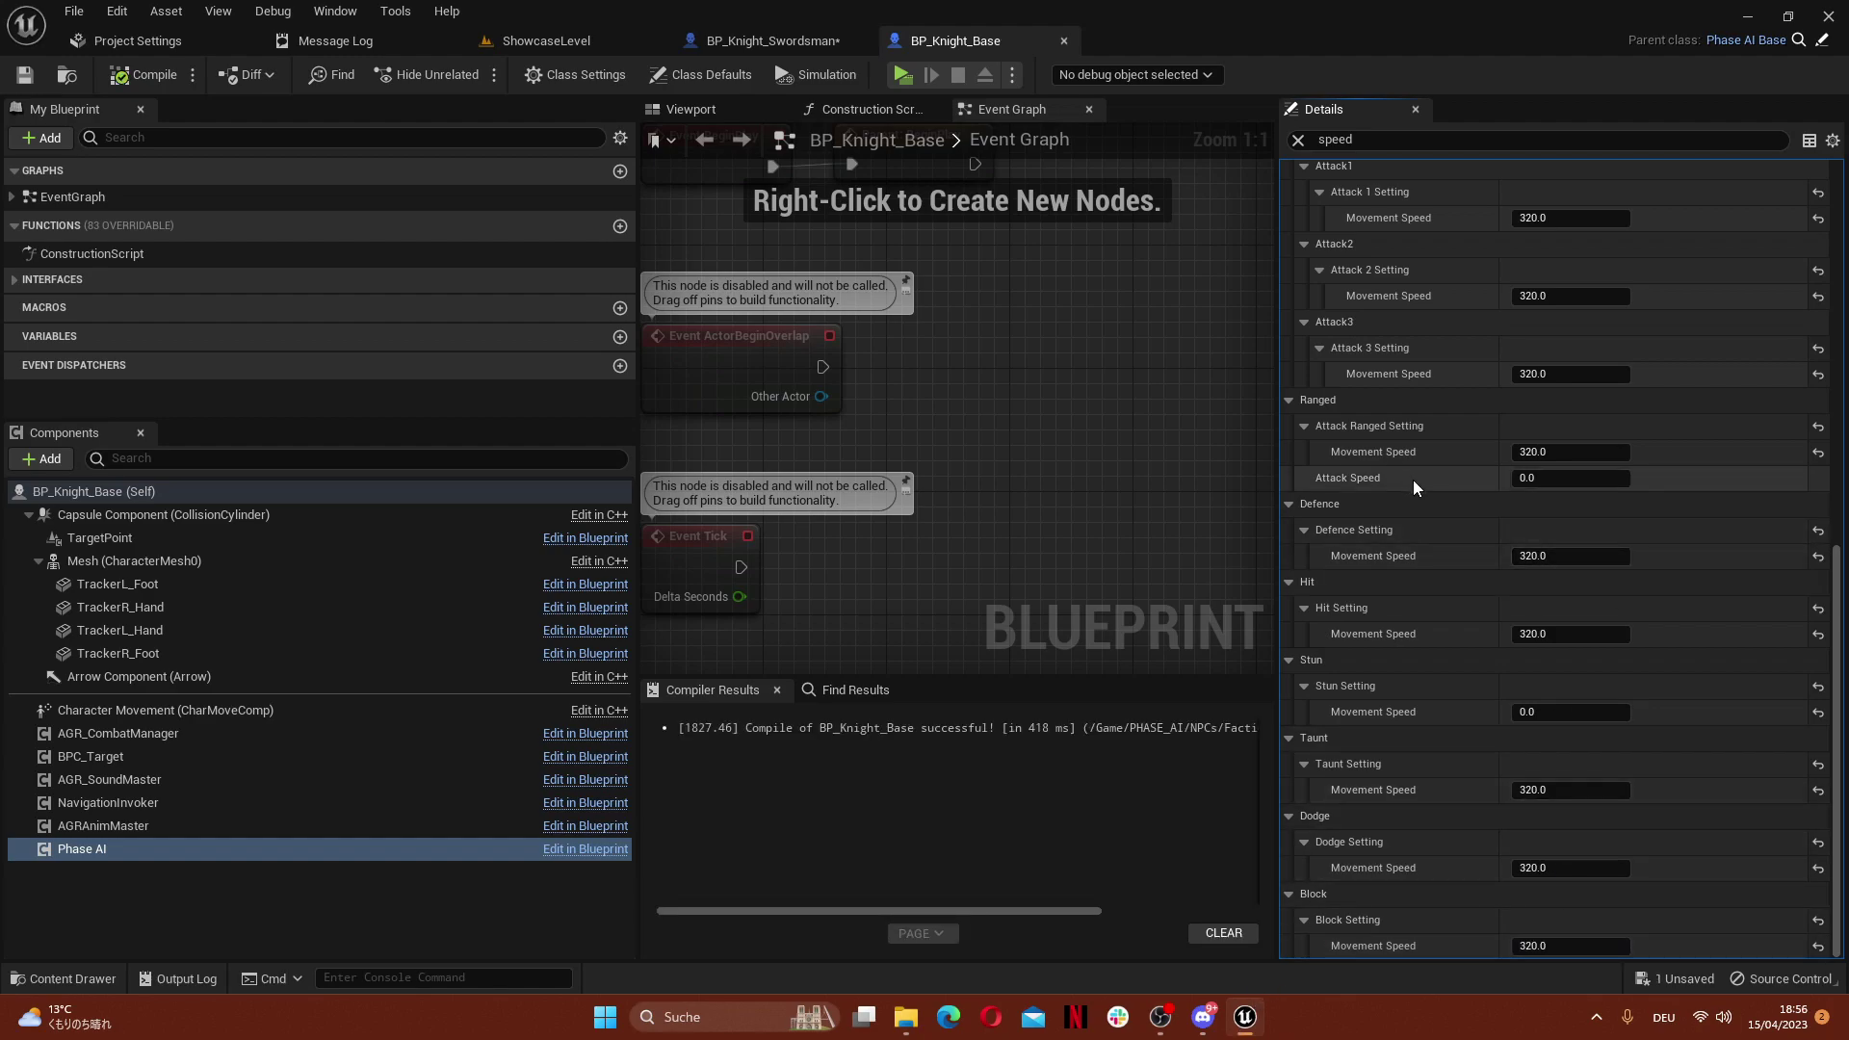
Clear the "speed" filter from the Phase AI component's properties and save all modified assets
{"action": "scroll", "coordinate": [1407, 578], "scroll_direction": "up", "scroll_amount": 10}
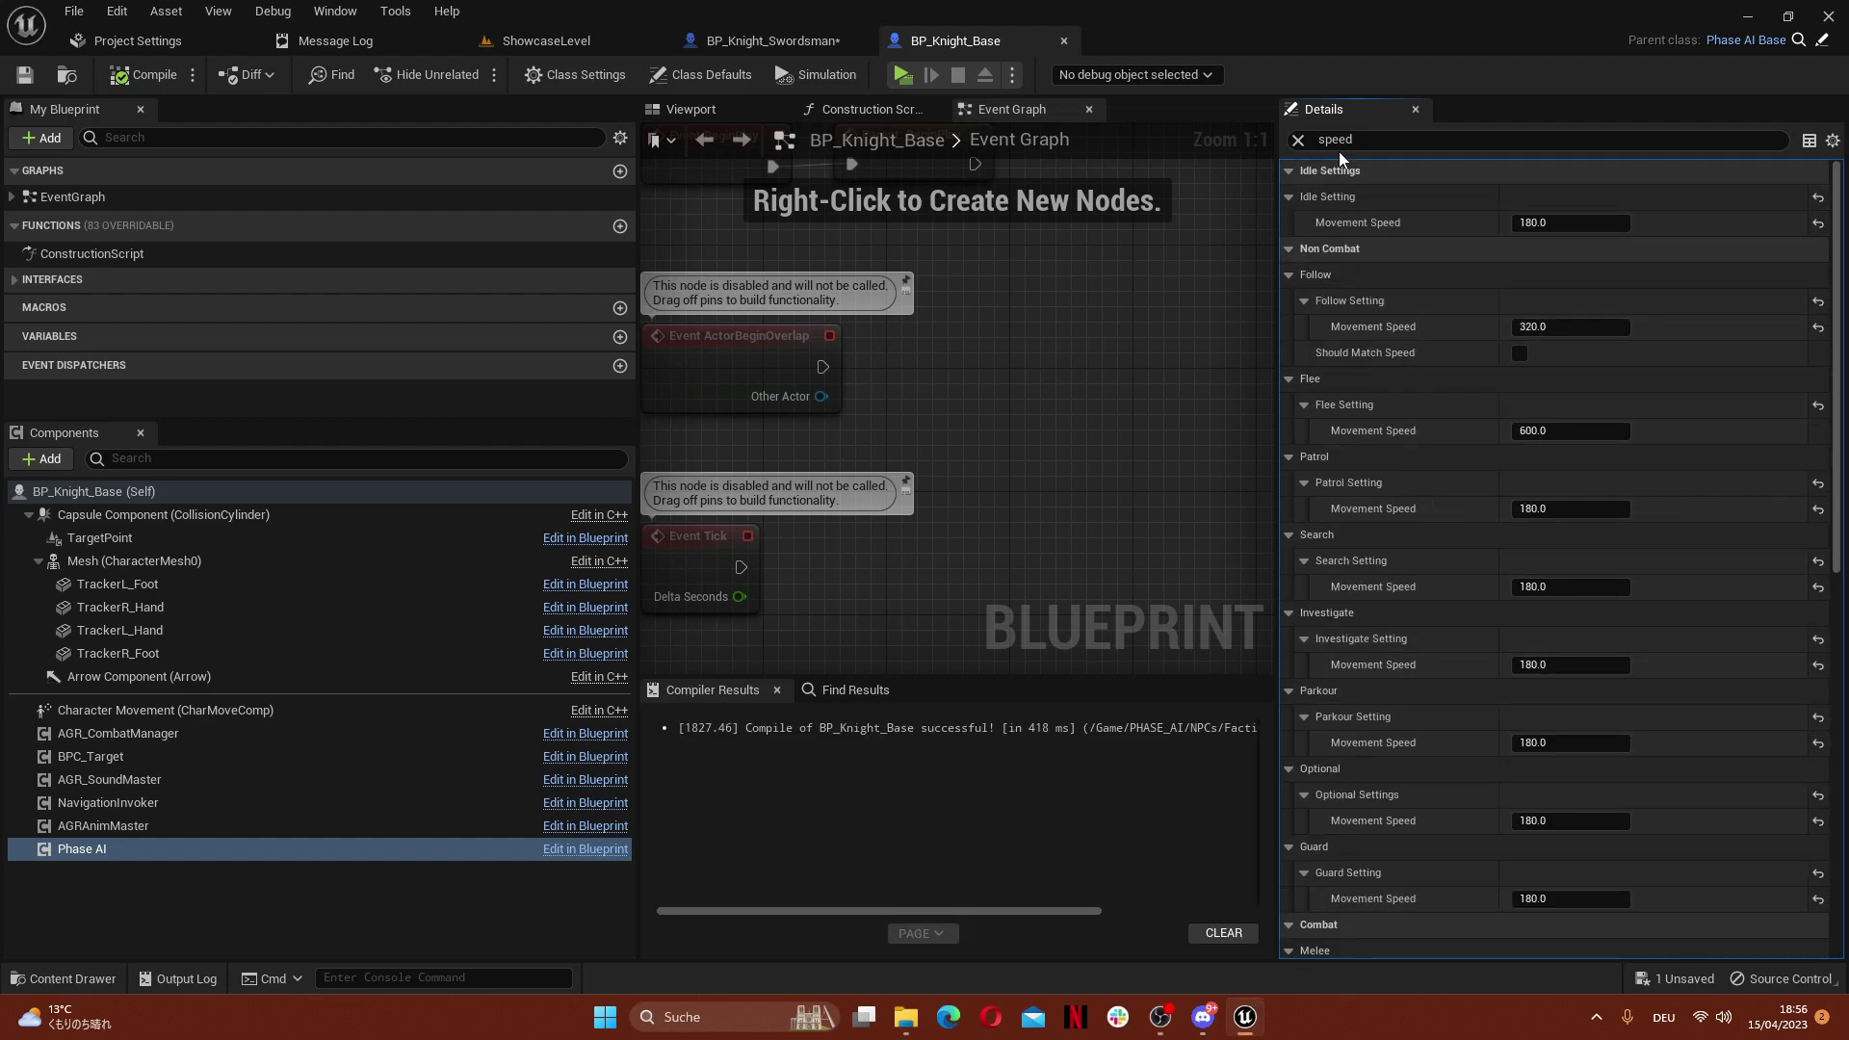
{"action": "left_click", "coordinate": [1297, 142]}
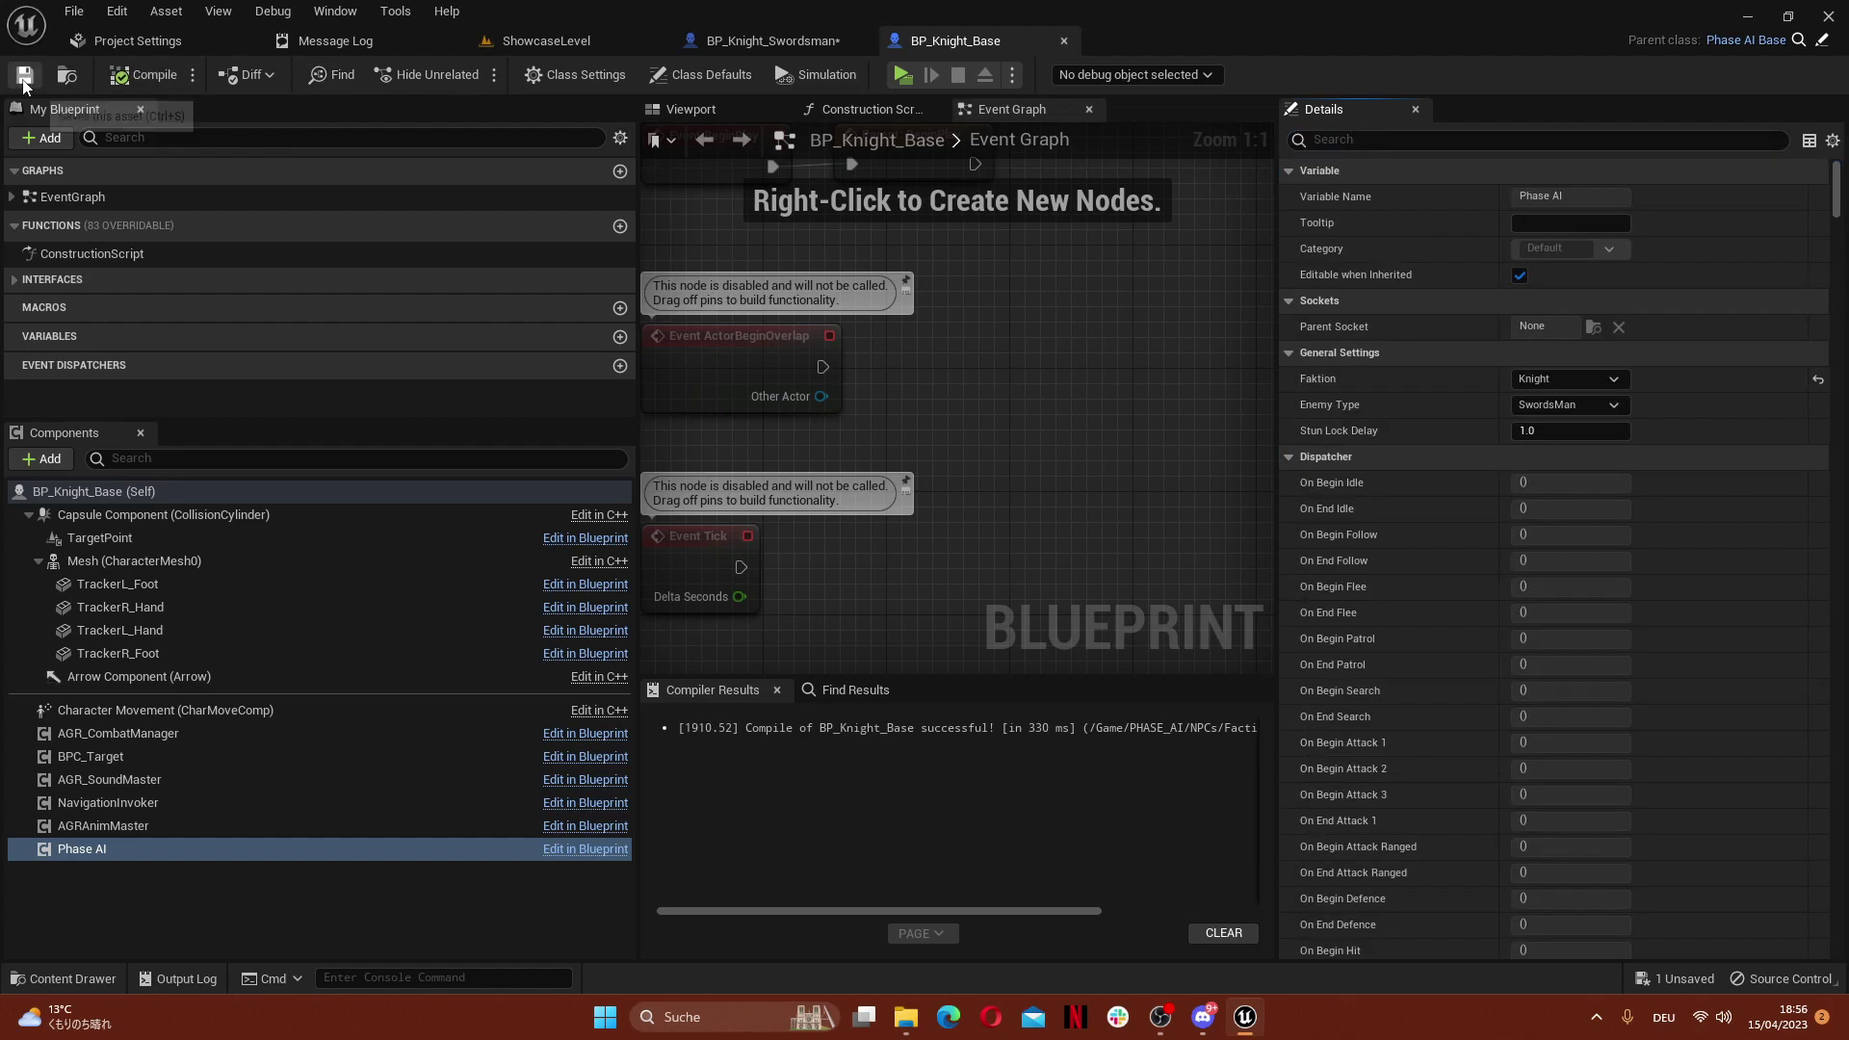
{"action": "left_click", "coordinate": [73, 11]}
{"action": "left_click", "coordinate": [111, 107]}
Check the inherited Movement Speed values of all Phase AI settings in BP_Knight_Swordsman
{"action": "left_click", "coordinate": [794, 42]}
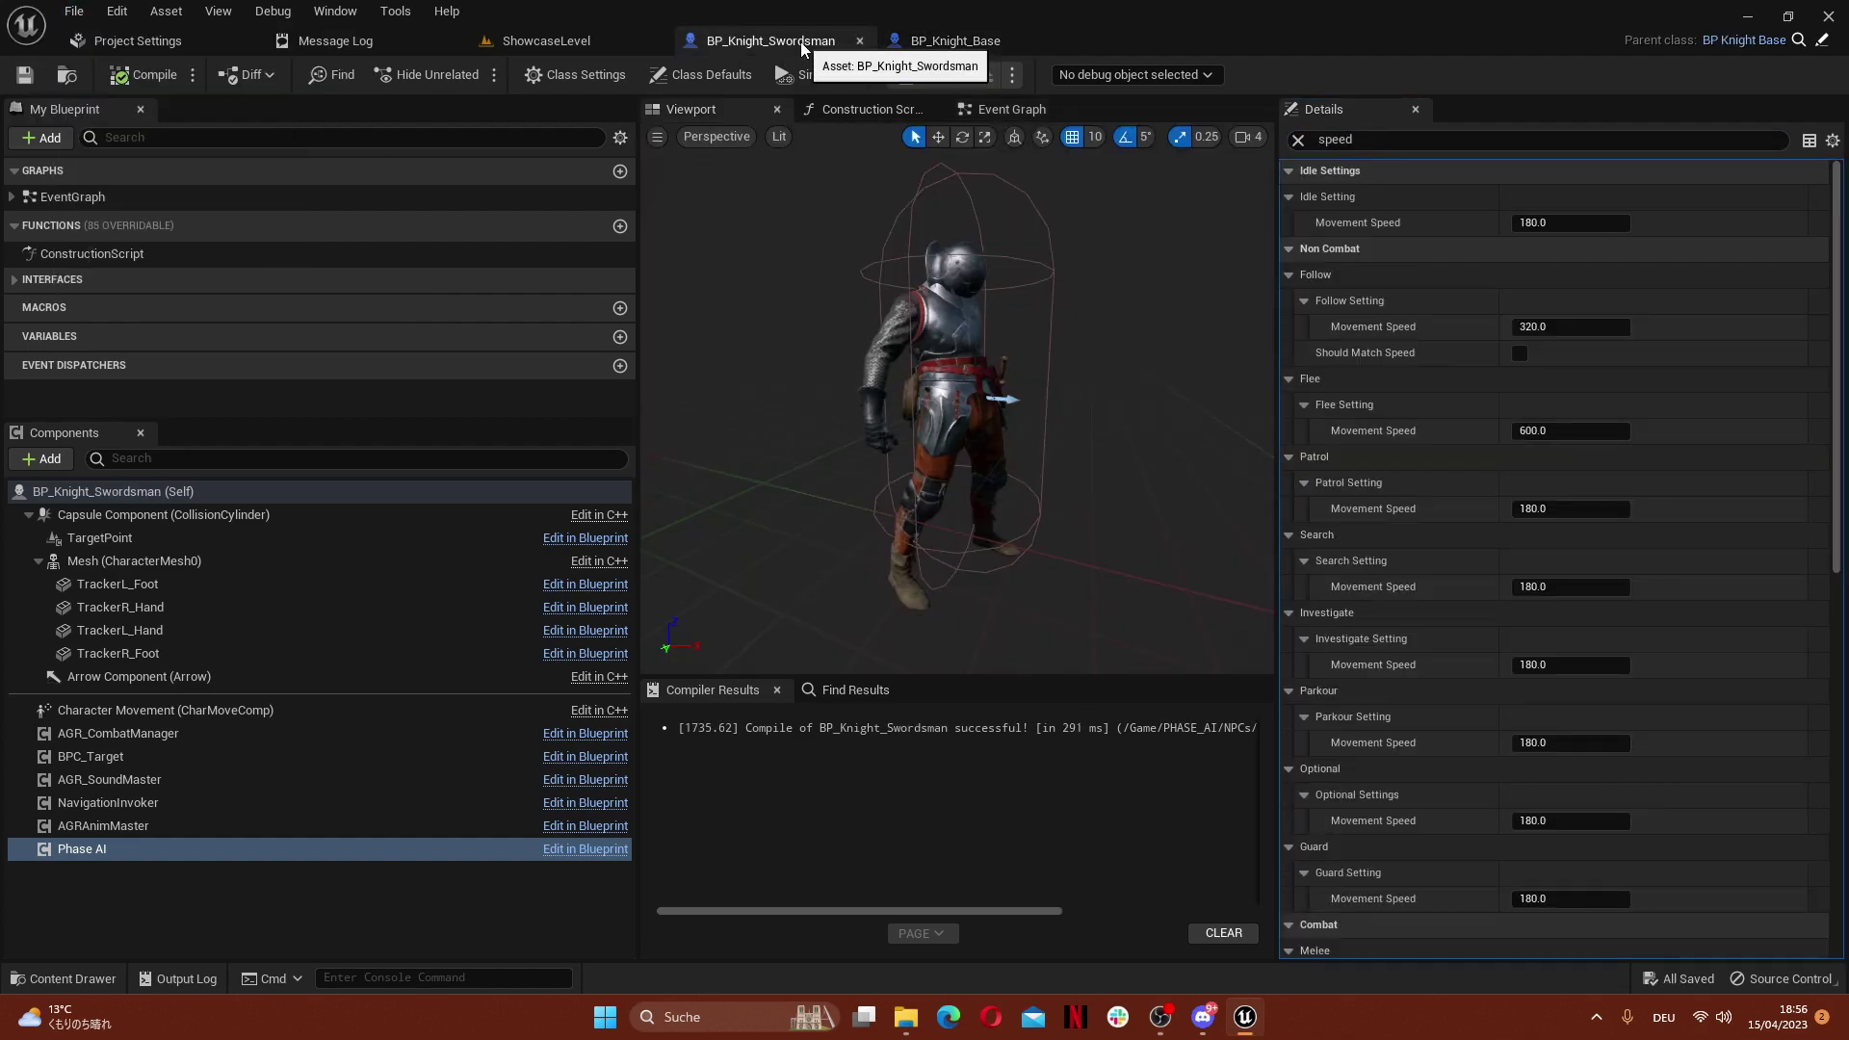
{"action": "scroll", "coordinate": [1435, 520], "scroll_direction": "down", "scroll_amount": 8}
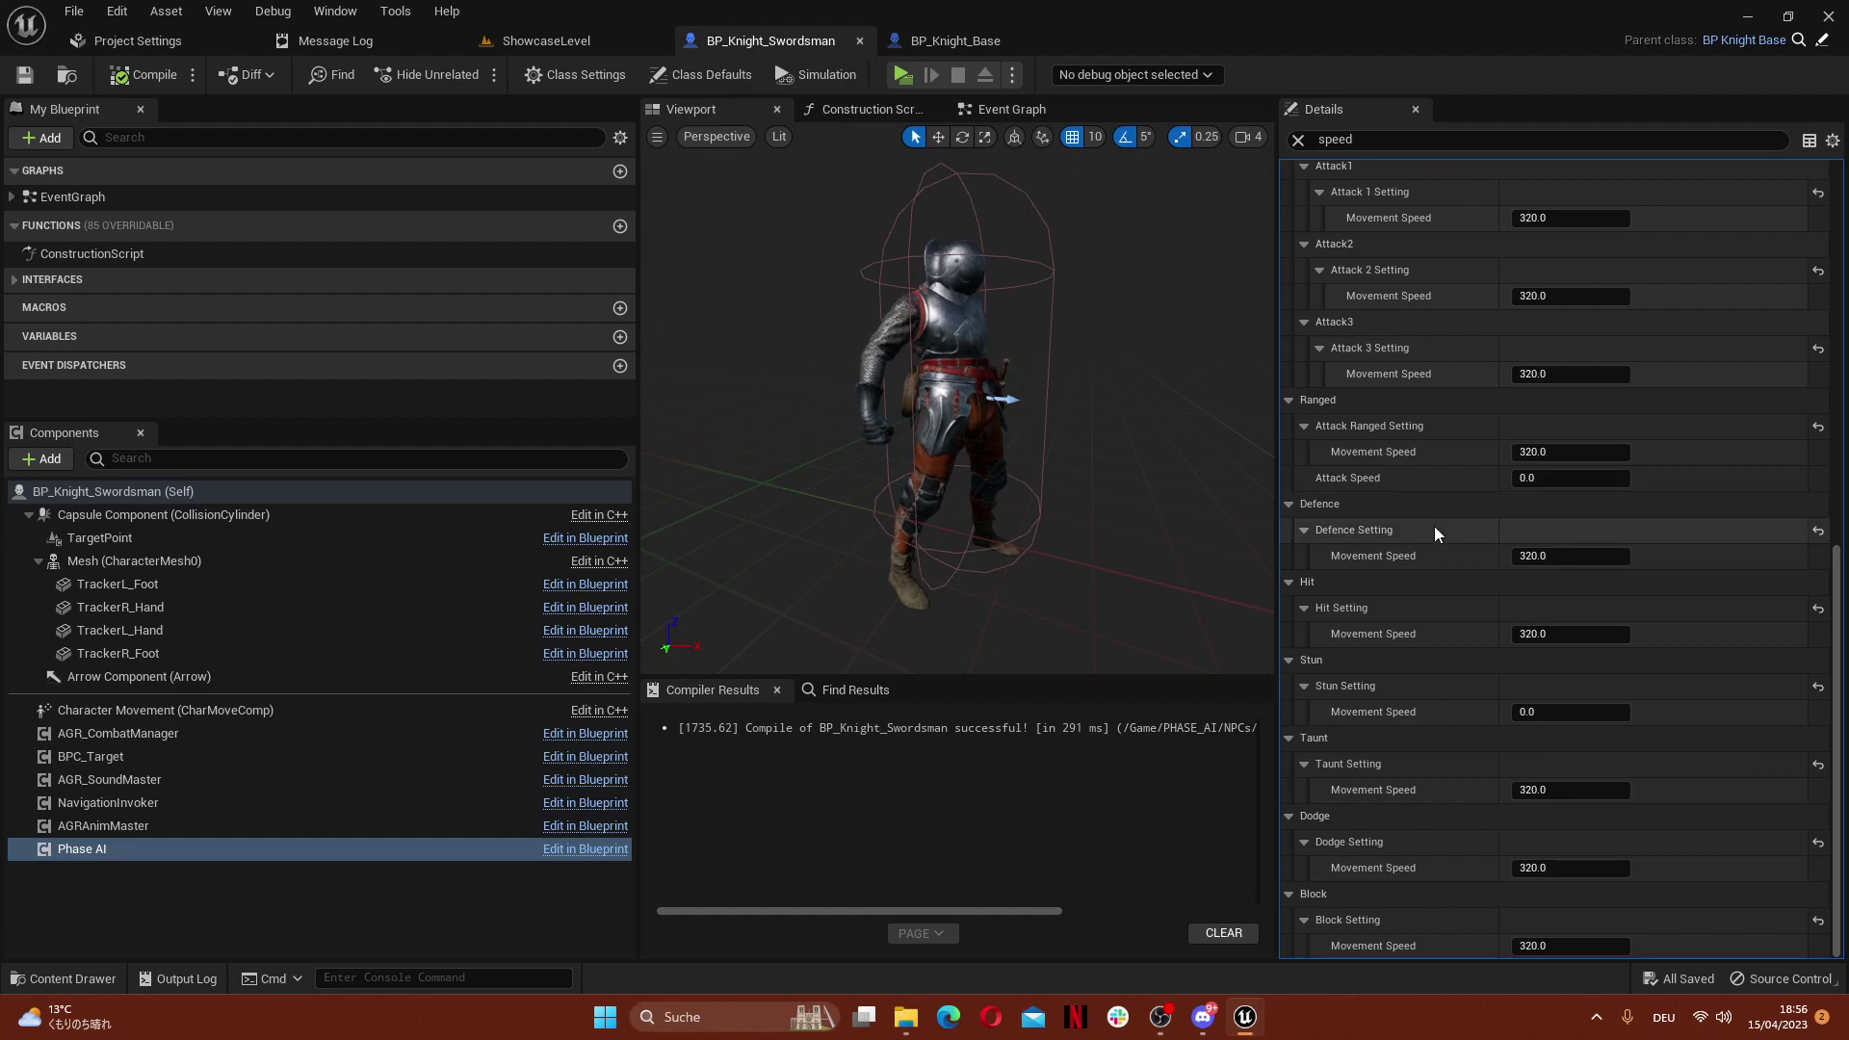
{"action": "scroll", "coordinate": [1388, 460], "scroll_direction": "up", "scroll_amount": 6}
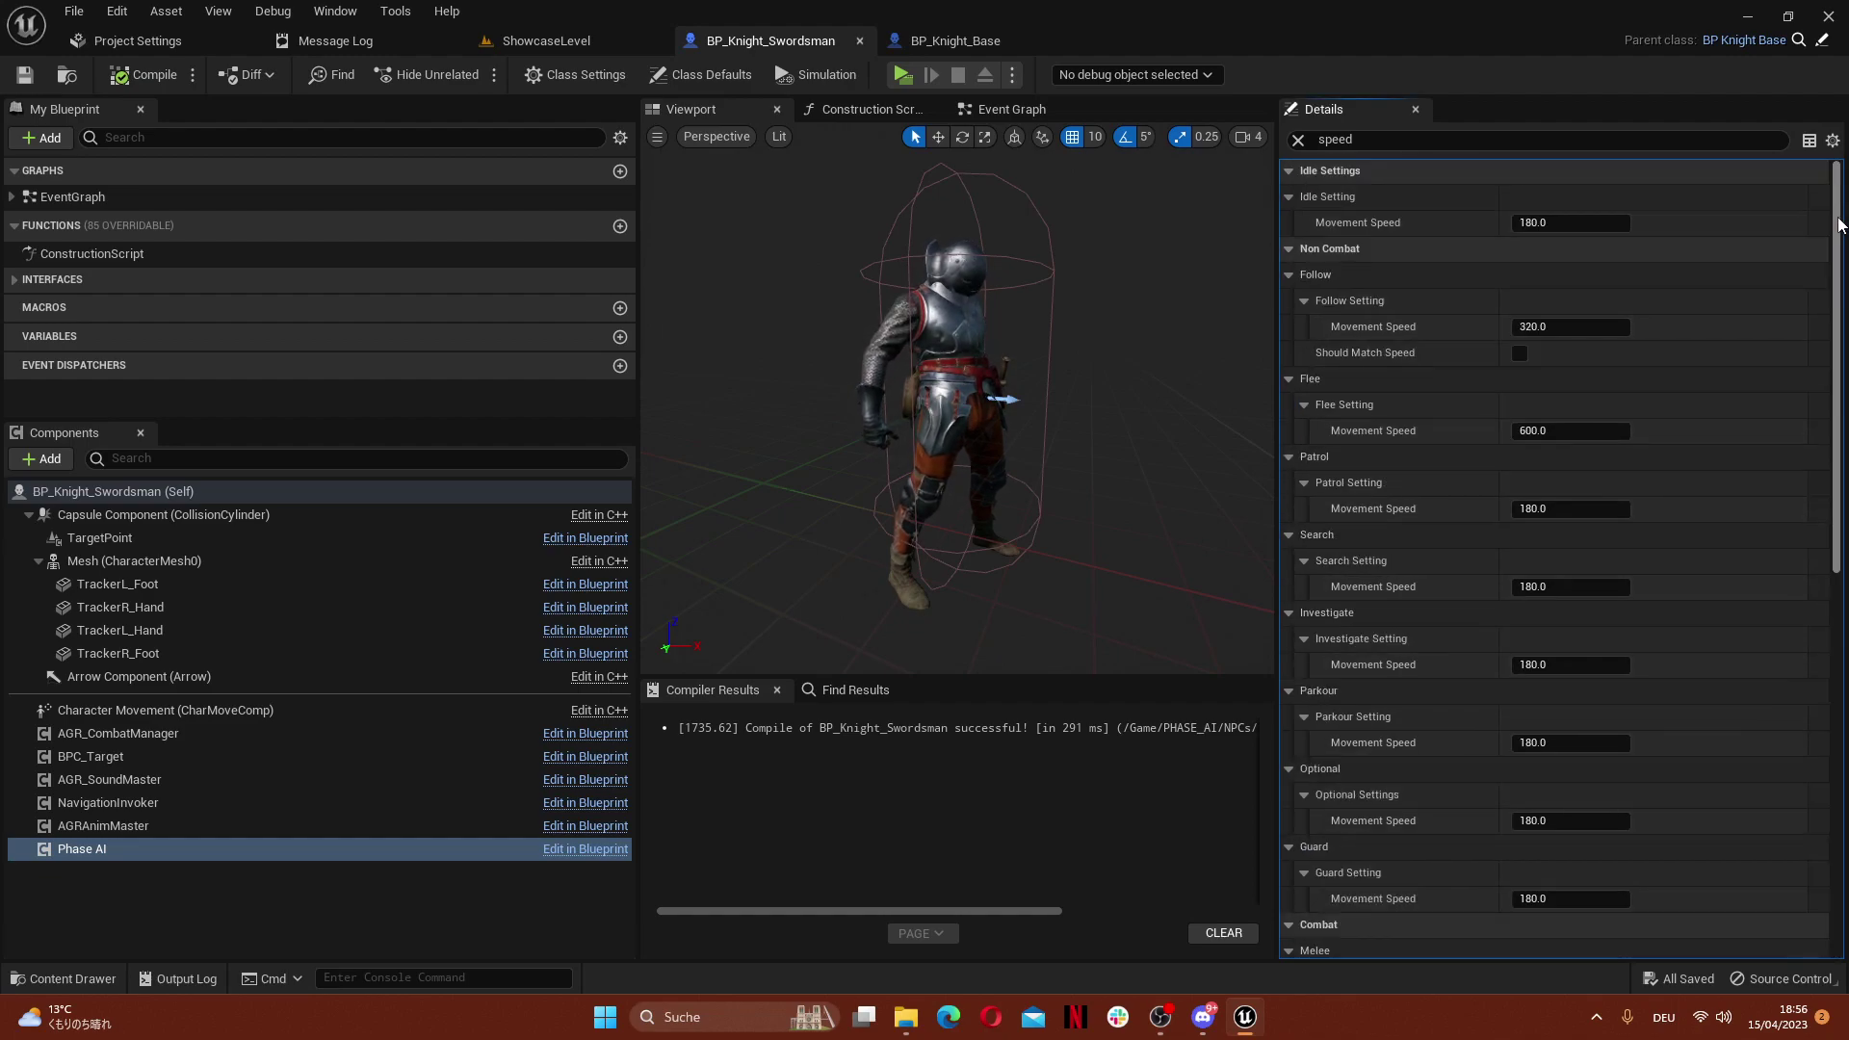
{"action": "scroll", "coordinate": [1556, 558], "scroll_direction": "down", "scroll_amount": 8}
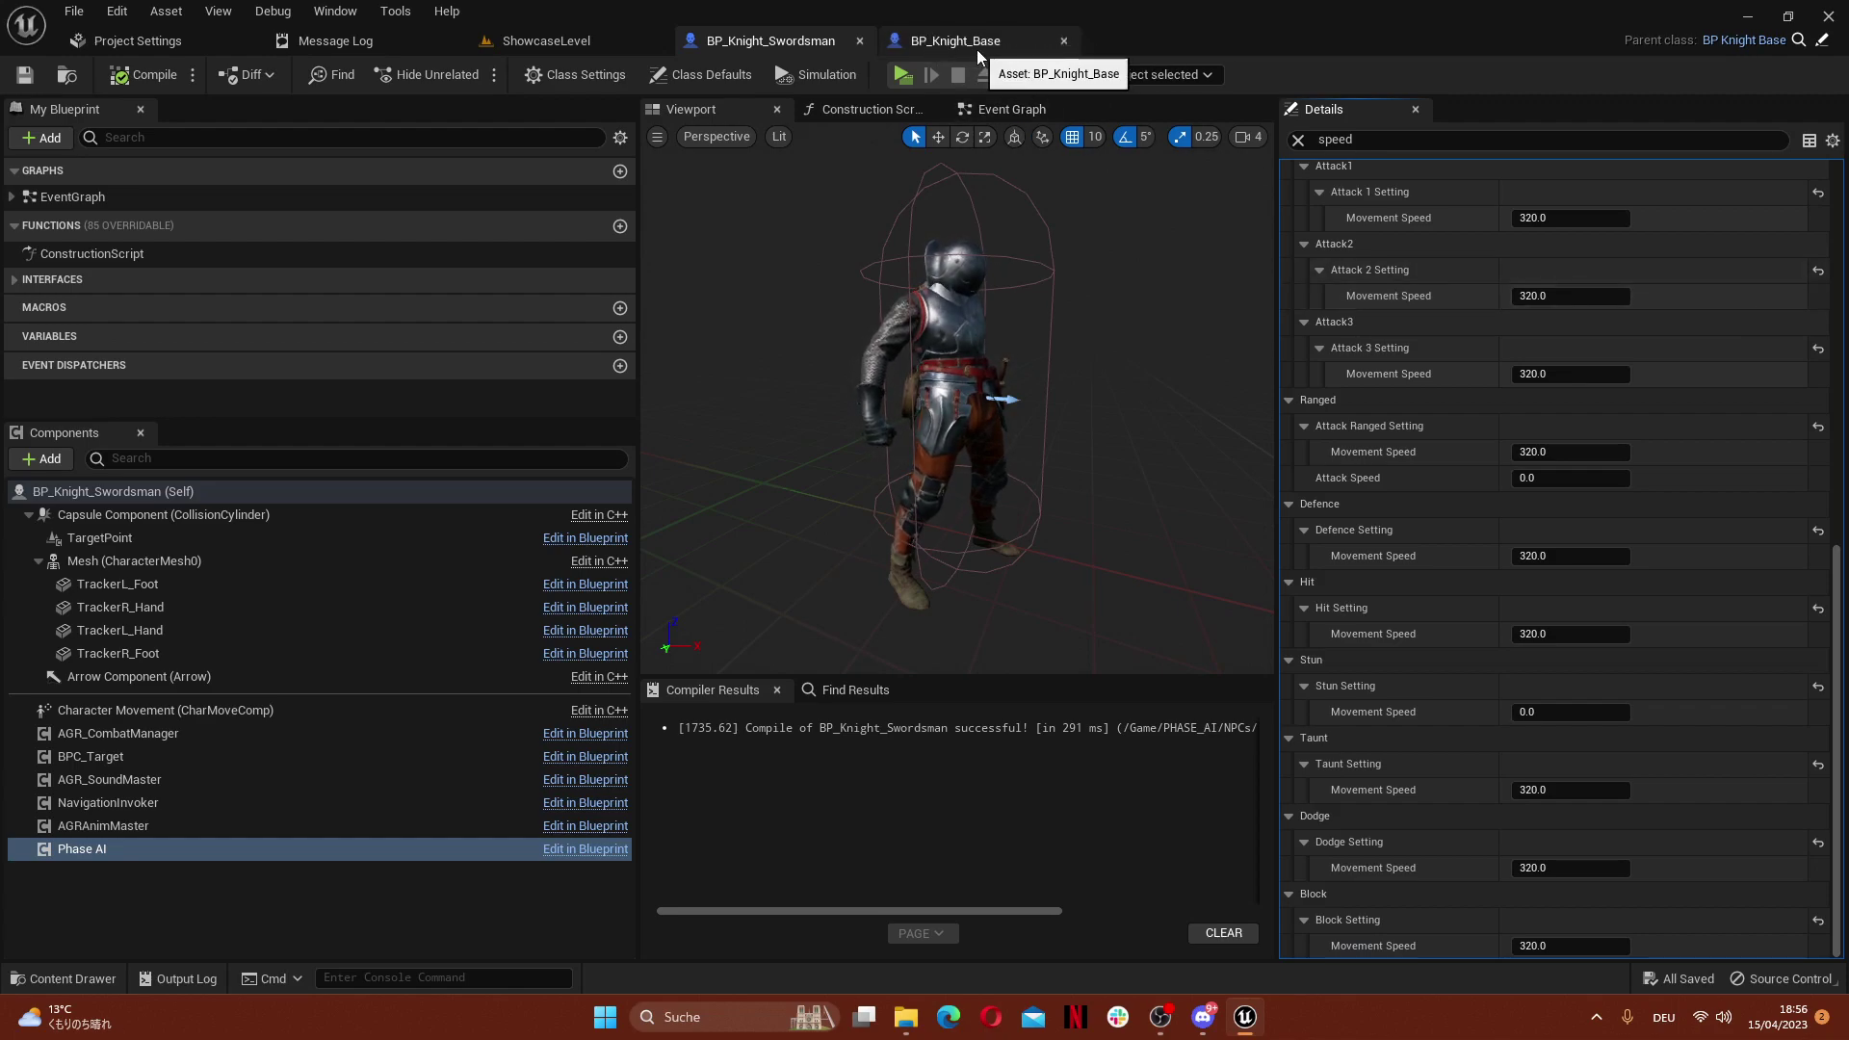
Place BP_Knight_Swordsman from the NPCs/Knight folder on the open floor of ShowcaseLevel
{"action": "left_click", "coordinate": [74, 11]}
{"action": "left_click", "coordinate": [512, 42]}
{"action": "left_click", "coordinate": [578, 43]}
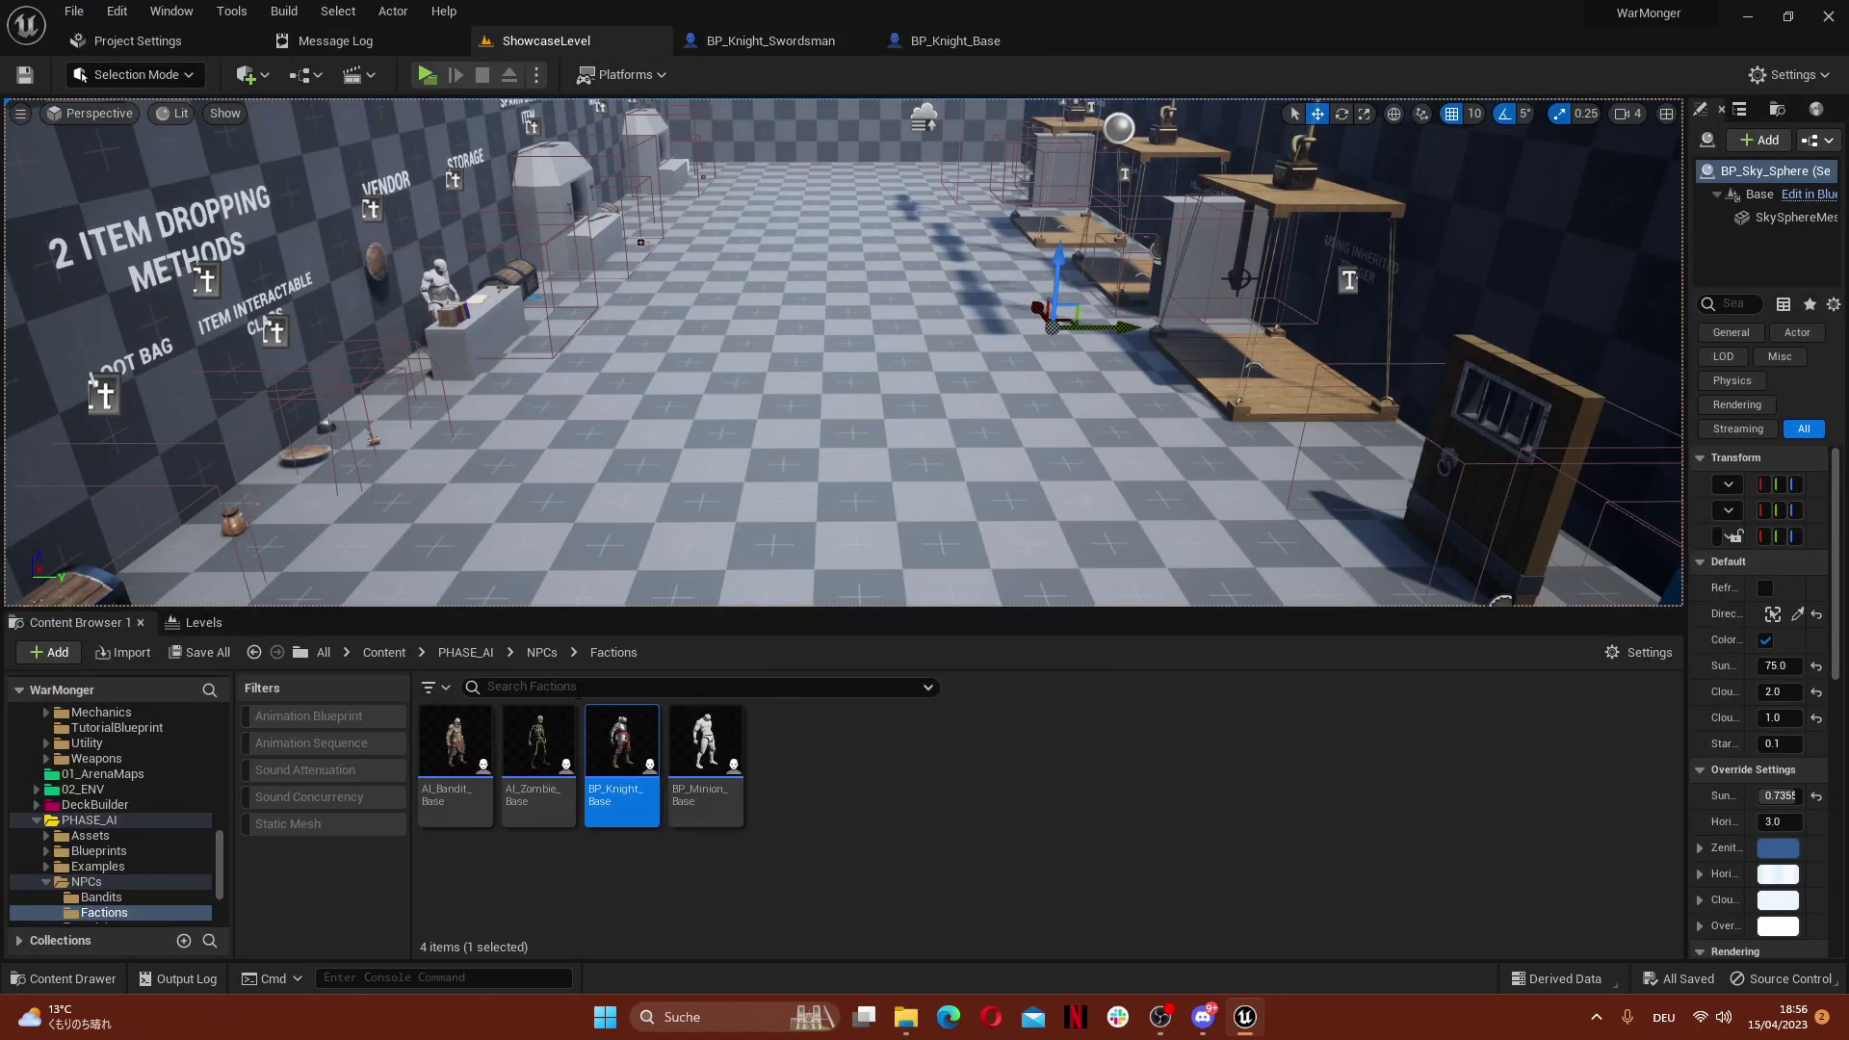
{"action": "left_click", "coordinate": [541, 652]}
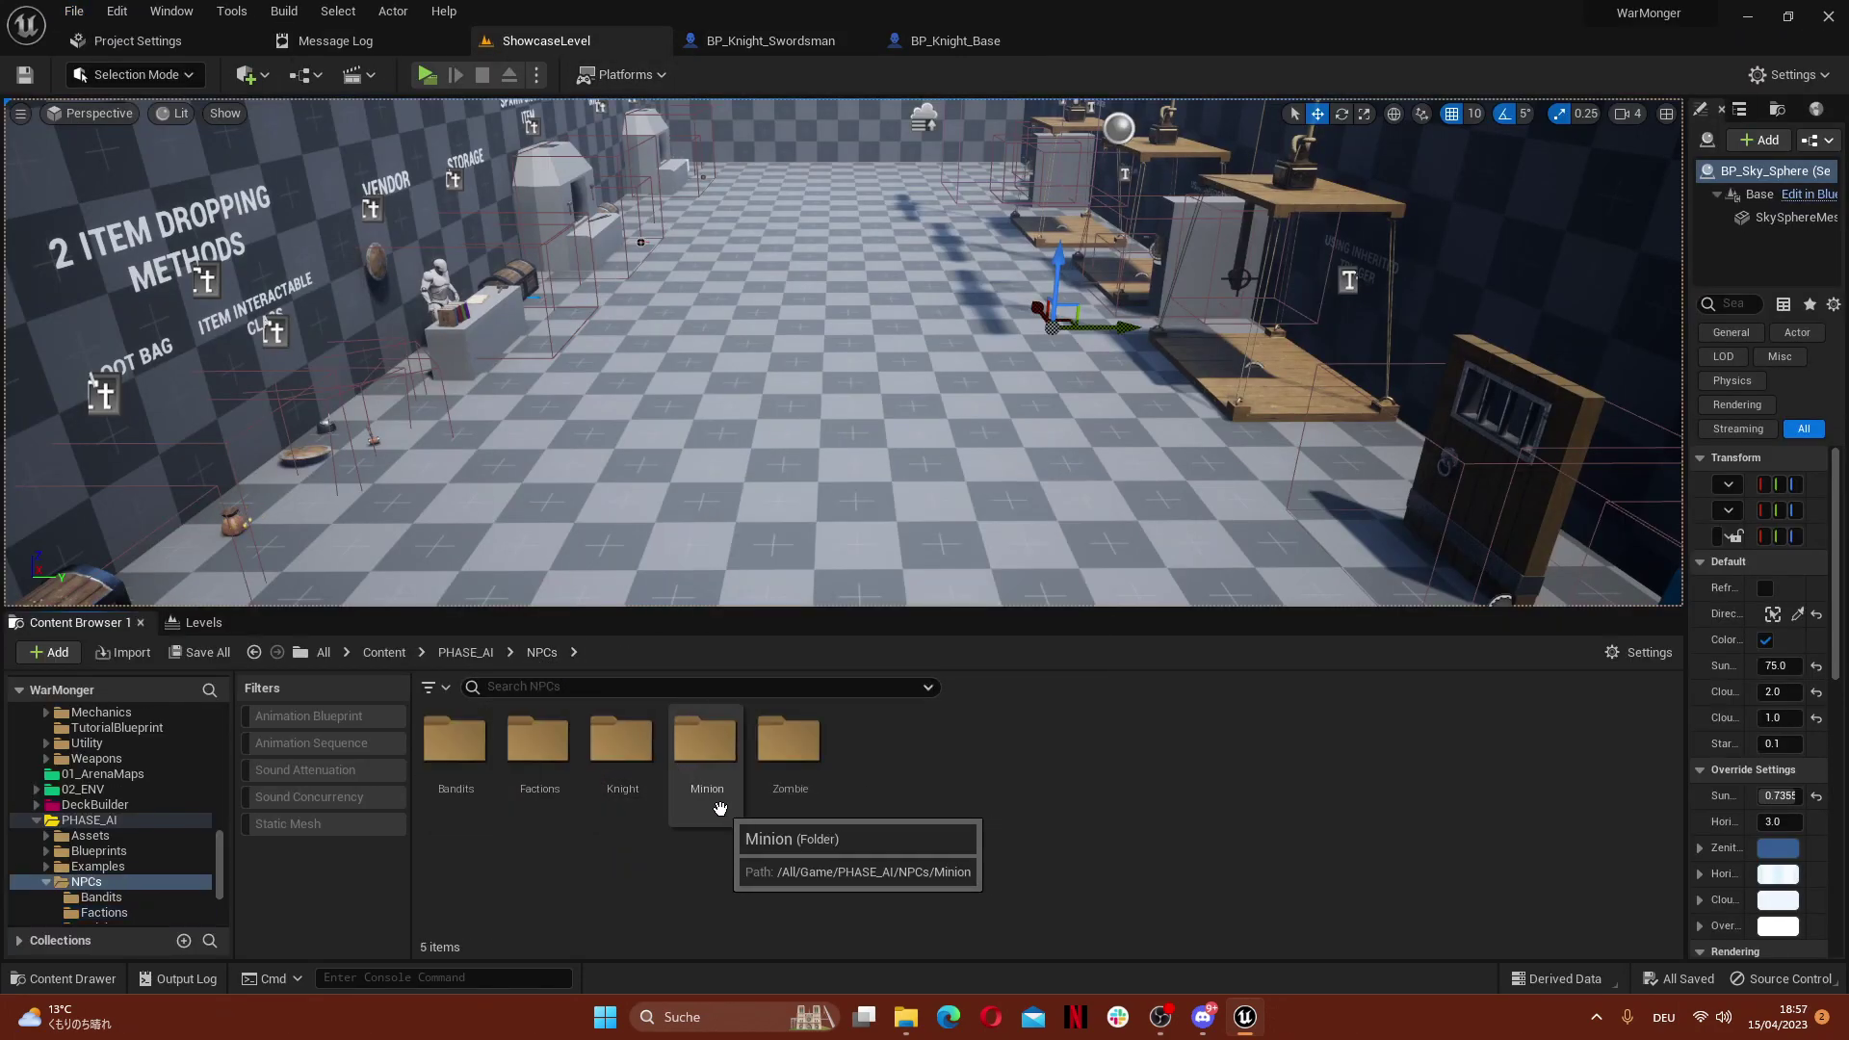
{"action": "double_click", "coordinate": [622, 742]}
{"action": "left_click_drag", "start_coordinate": [482, 766], "coordinate": [819, 253]}
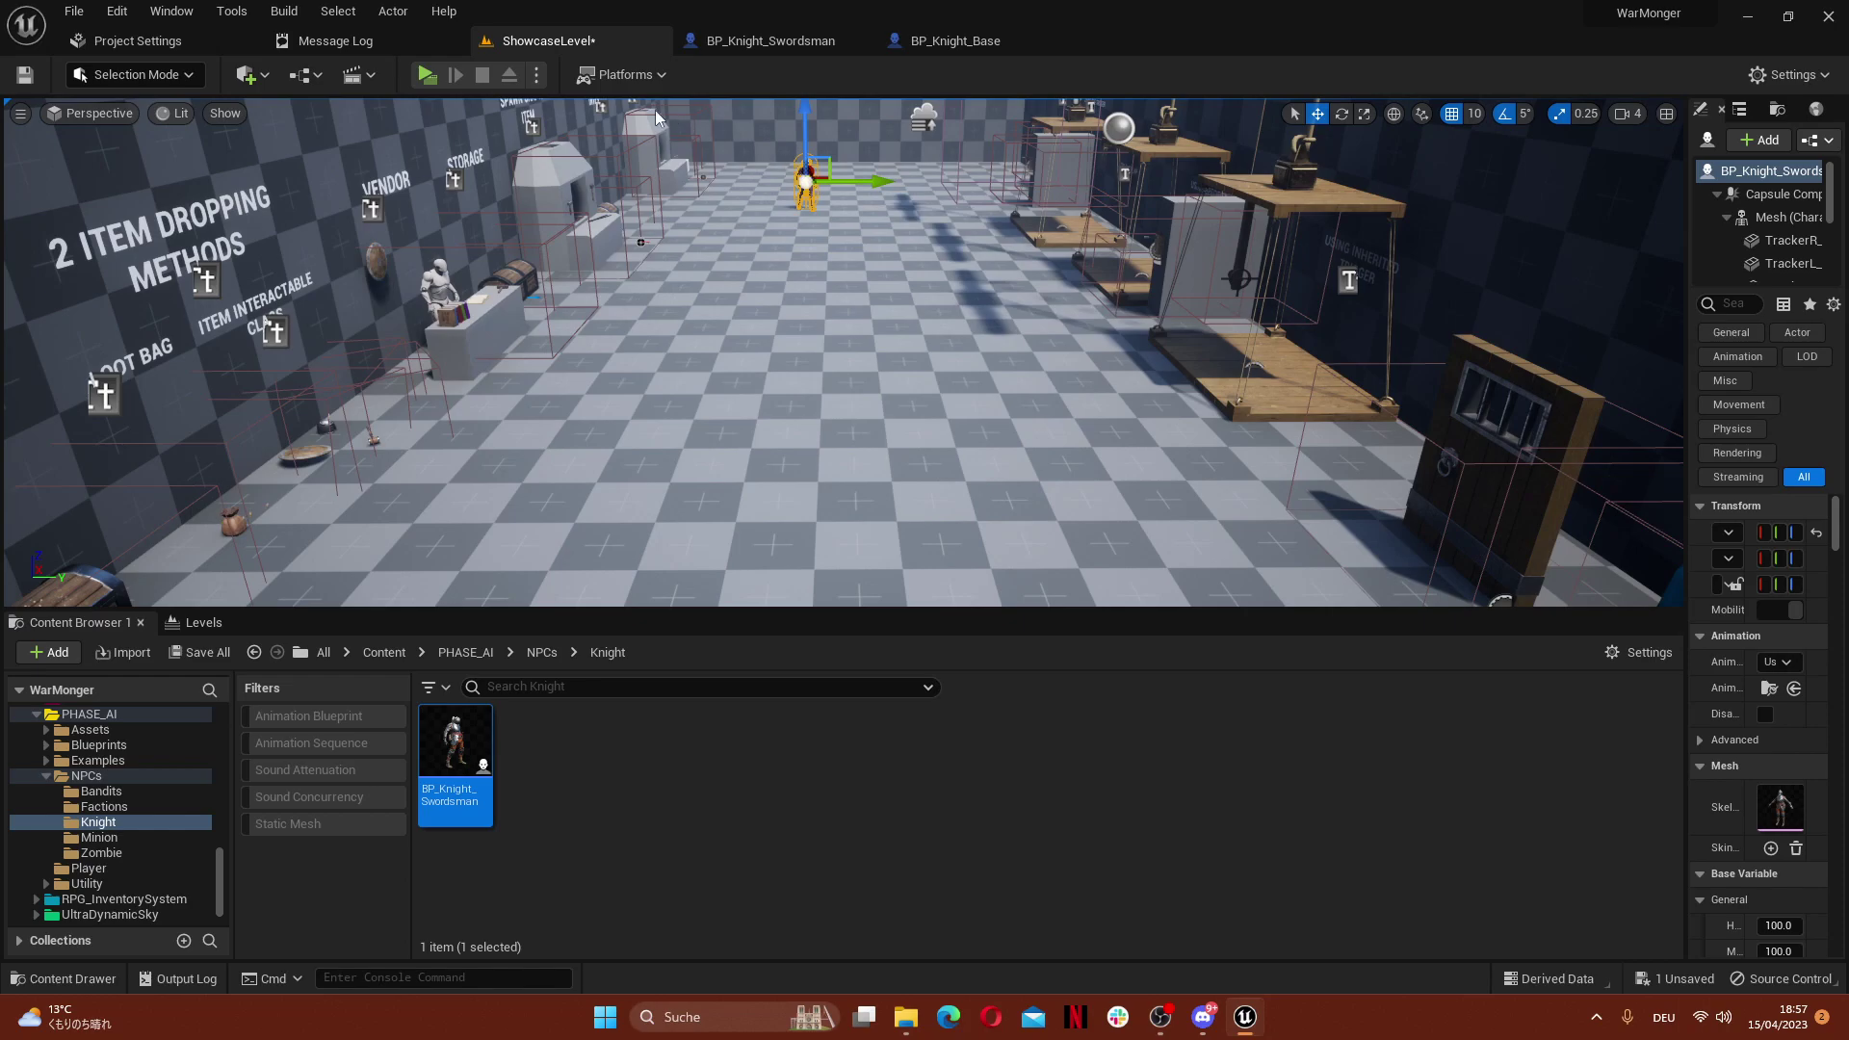
Play-test ShowcaseLevel by moving the player character near the placed knight to watch its behaviour, and end the session
{"action": "right_click_drag", "start_coordinate": [933, 376], "coordinate": [932, 375]}
{"action": "right_click_drag", "start_coordinate": [511, 149], "coordinate": [510, 149]}
{"action": "left_click", "coordinate": [427, 75]}
{"action": "left_click", "coordinate": [1117, 586]}
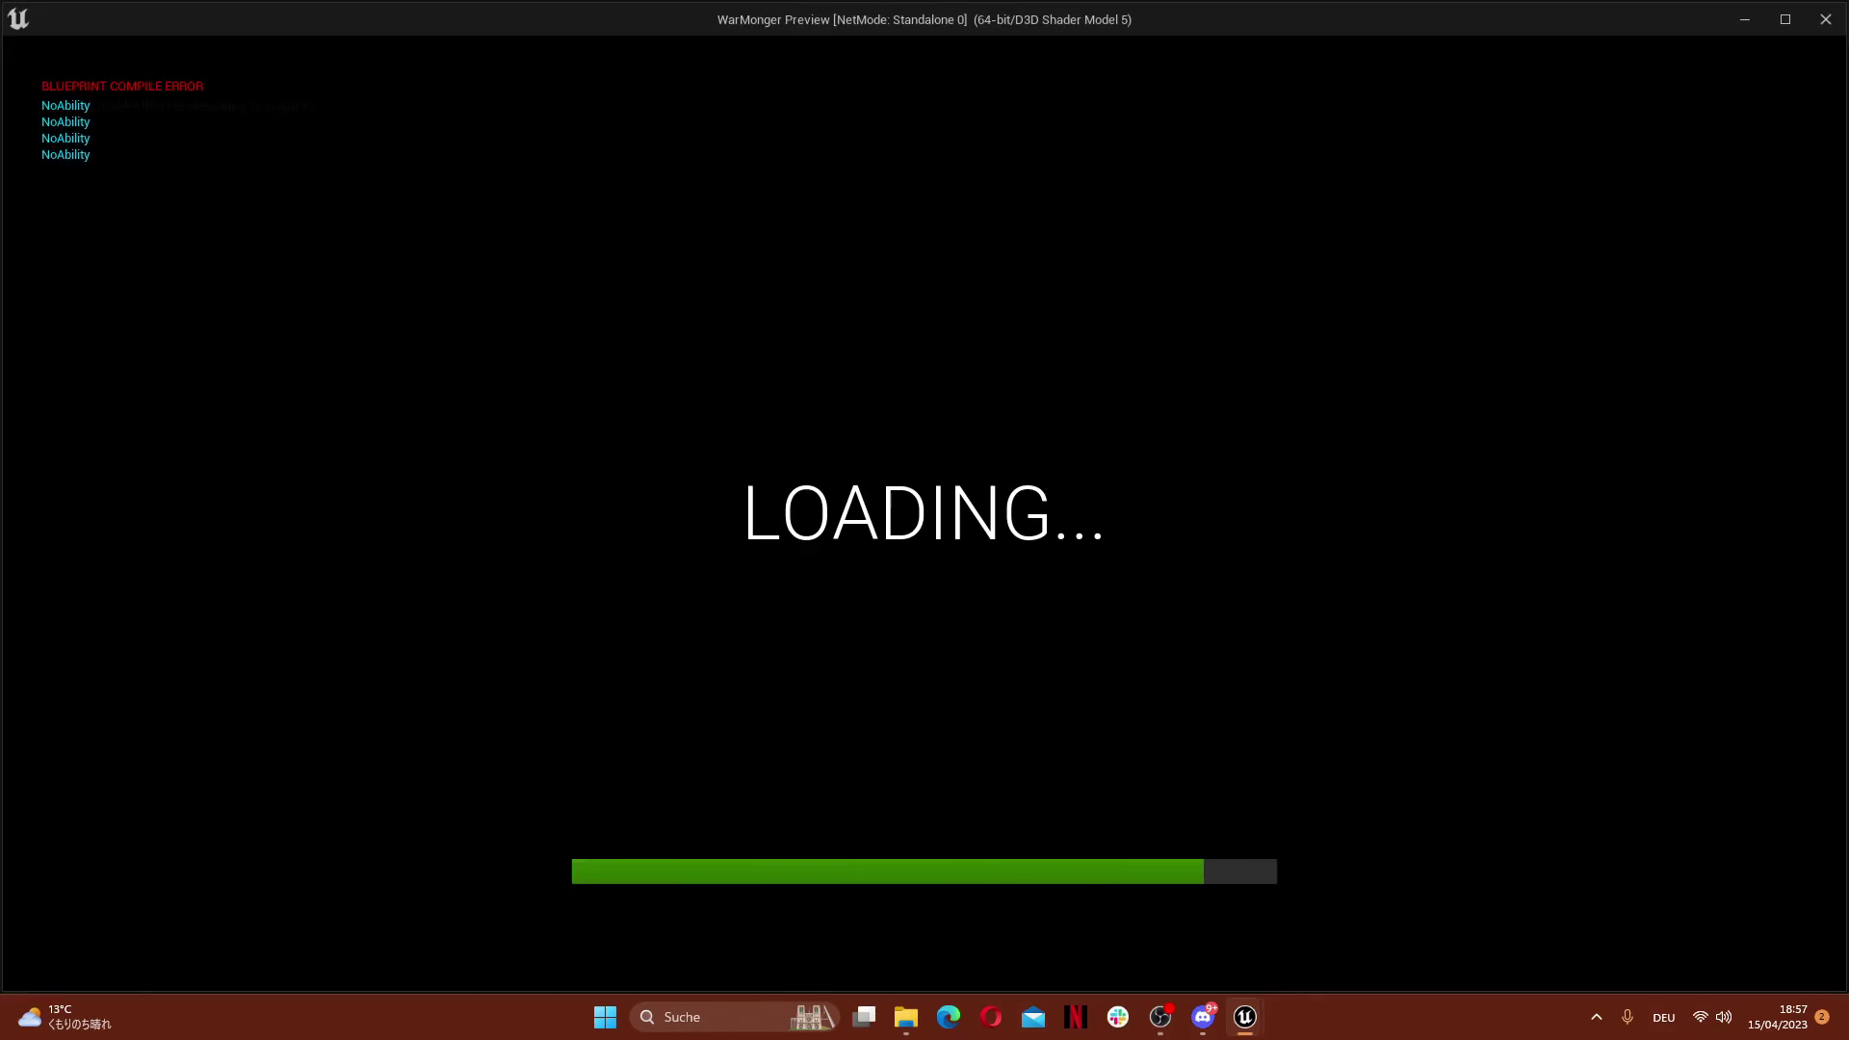
{"action": "key", "text": "w"}
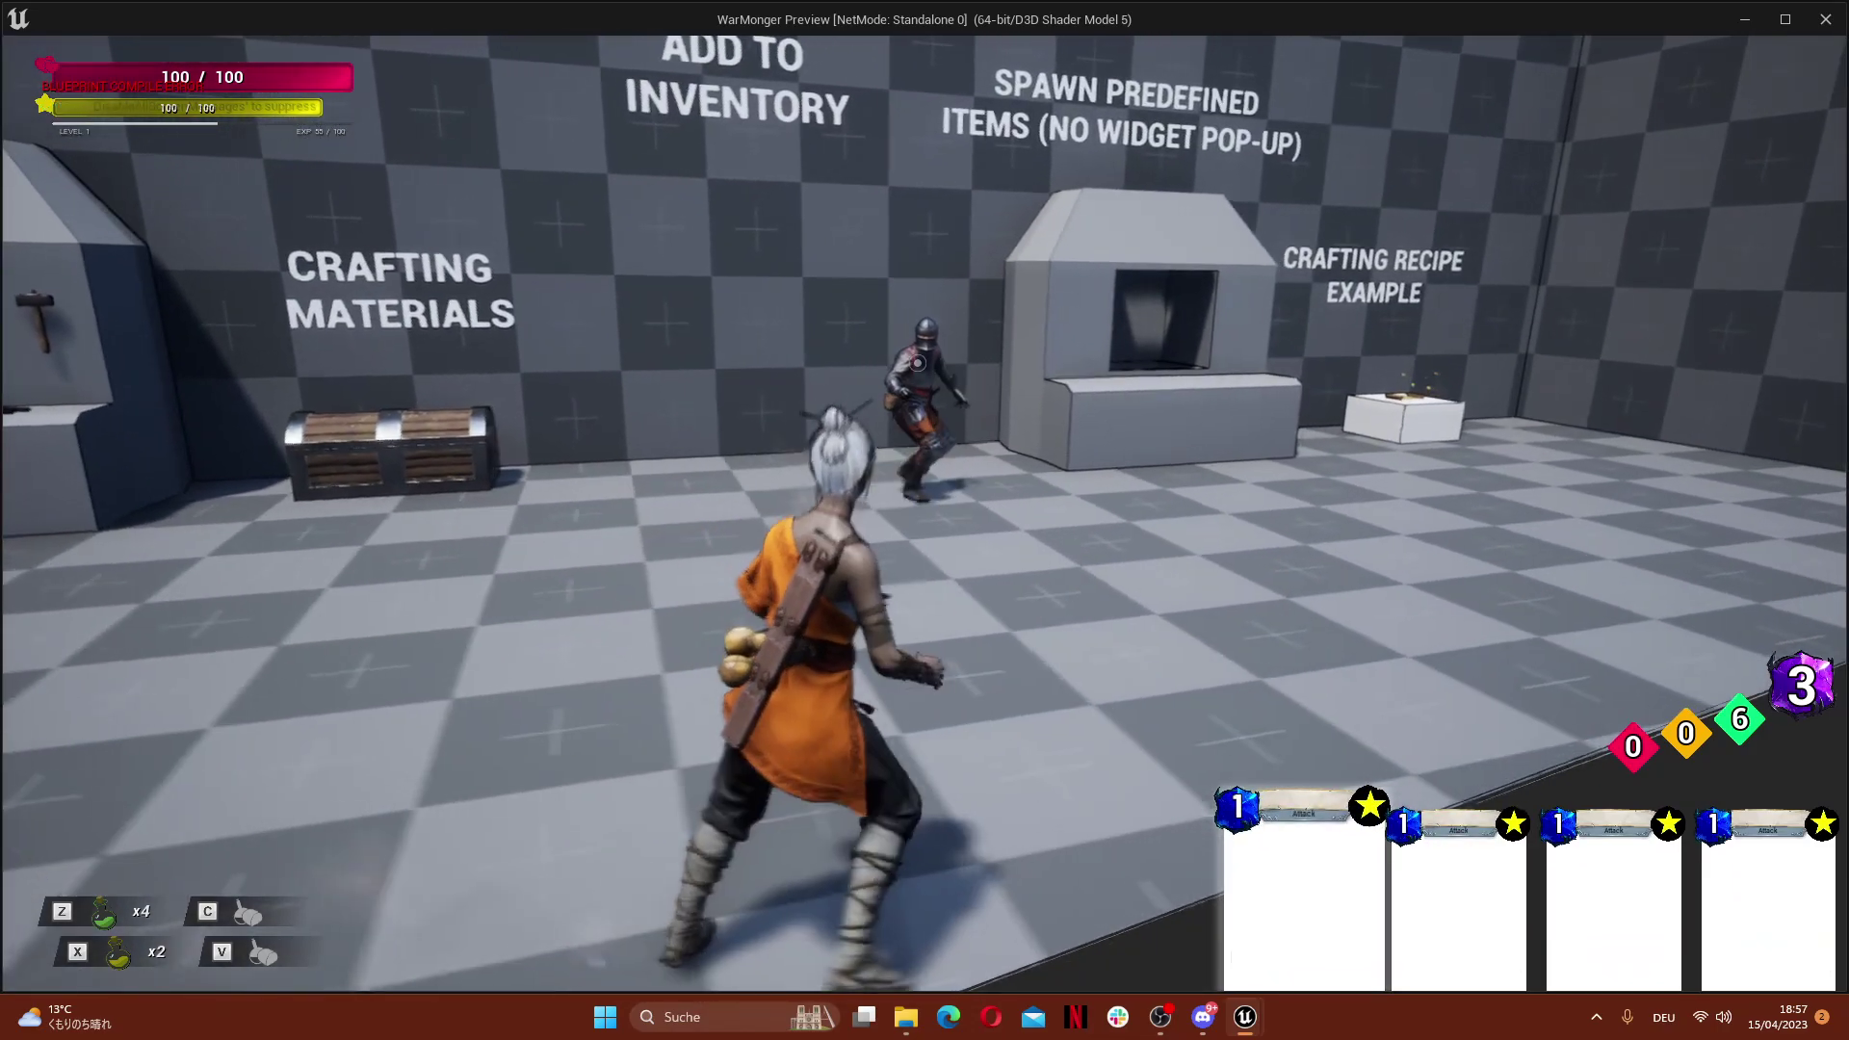
{"action": "key", "text": "Escape"}
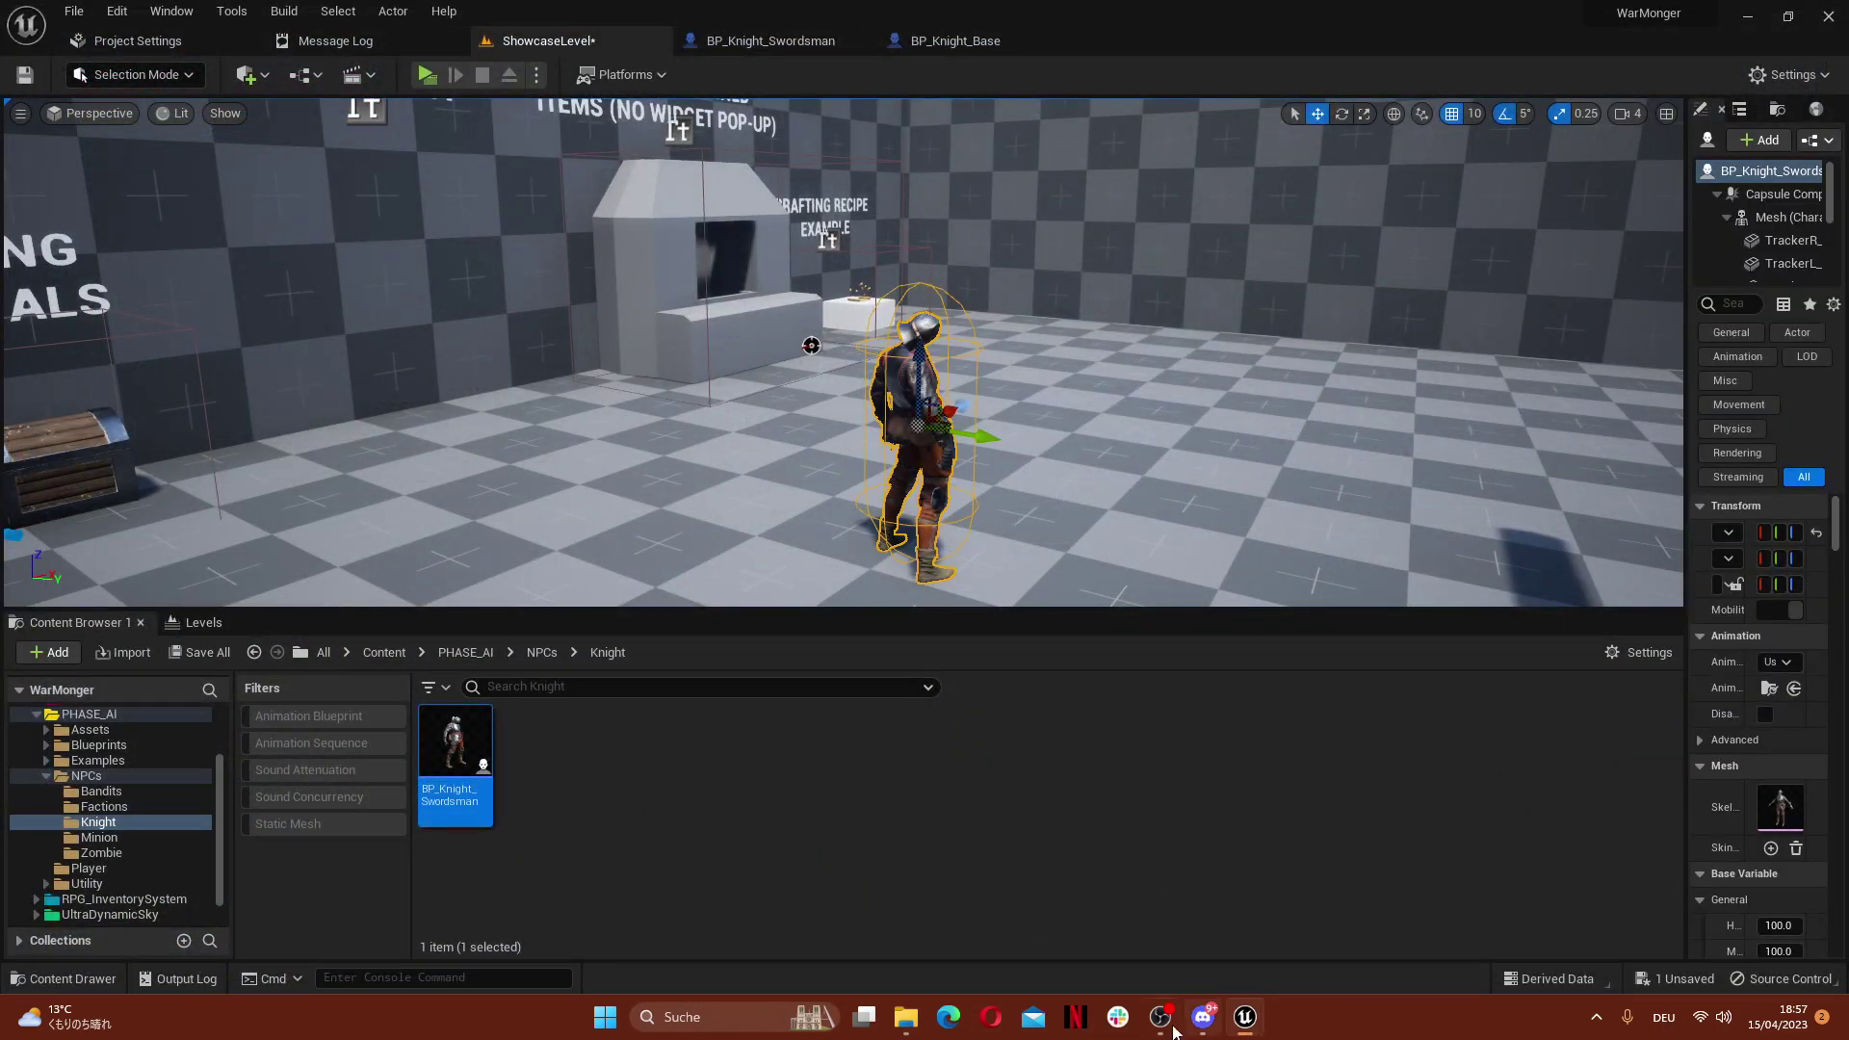